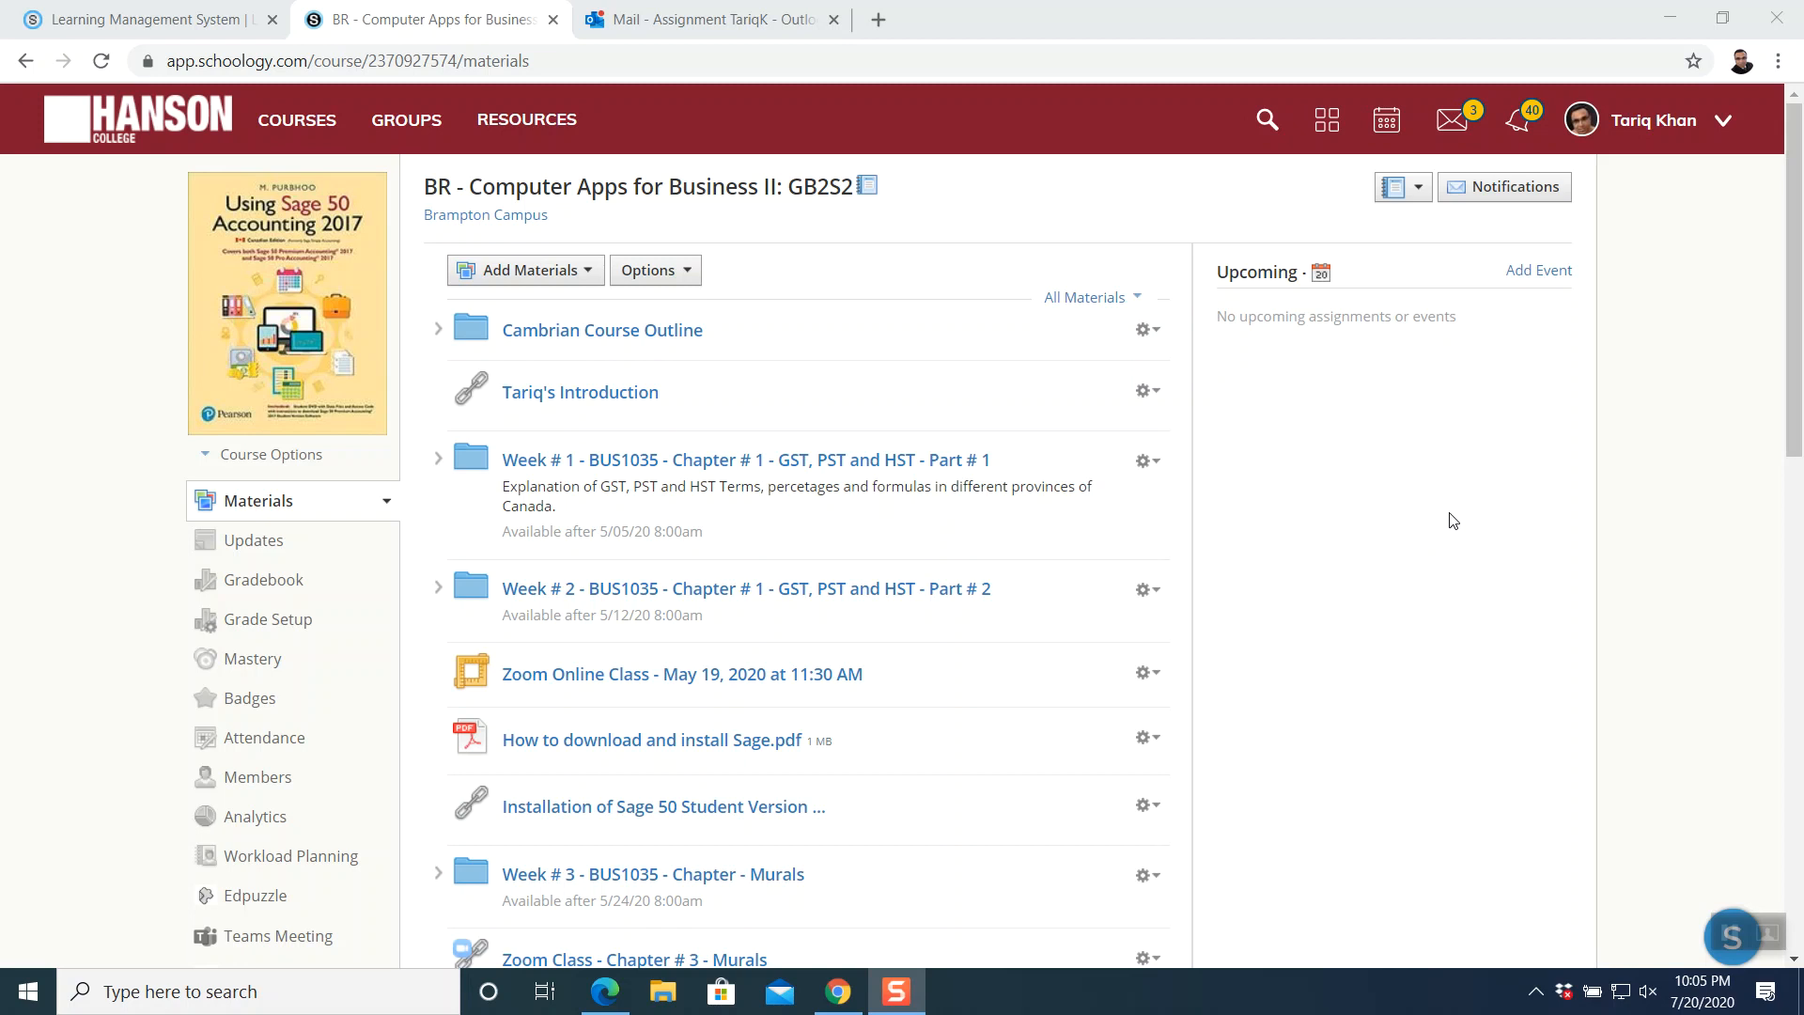
# - Scroll the course Materials and open the 'Week # 11 - BUS1035 - Chapter - Flabuless Inventory - Part # 1' folder
pyautogui.scroll(-8, 1453, 520)
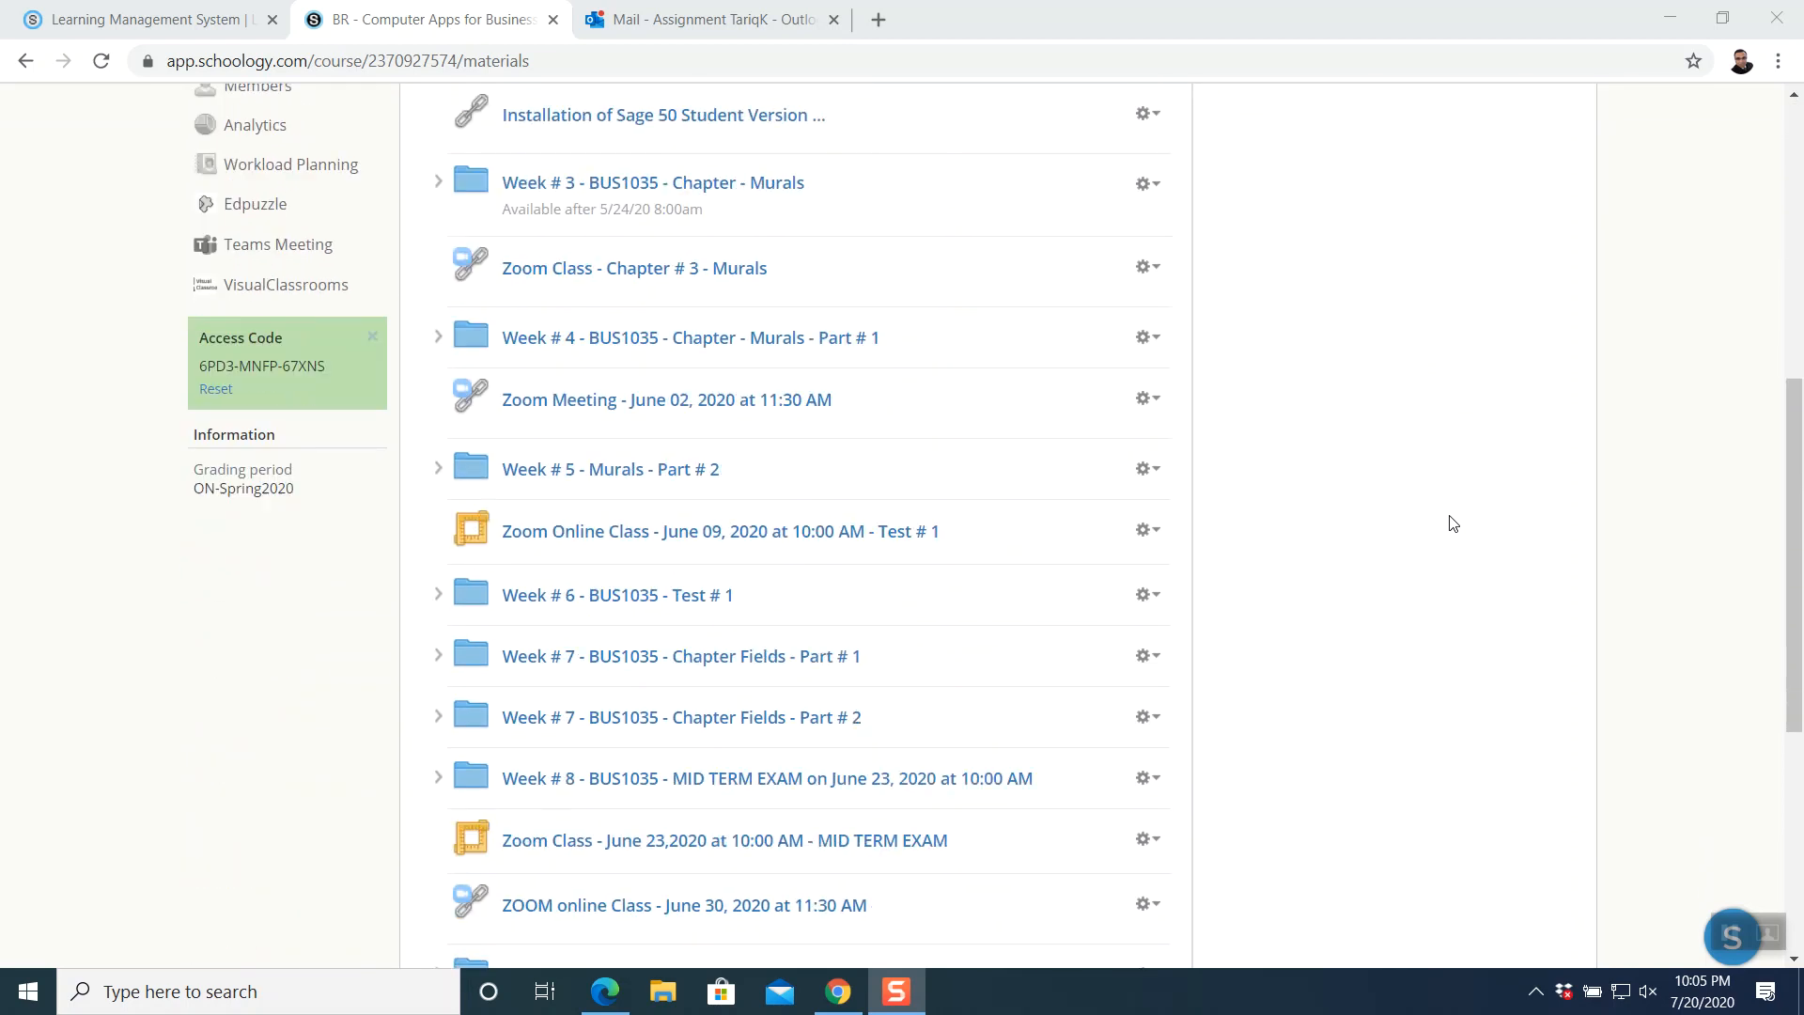
pyautogui.scroll(-2, 1454, 523)
pyautogui.scroll(10, 1454, 523)
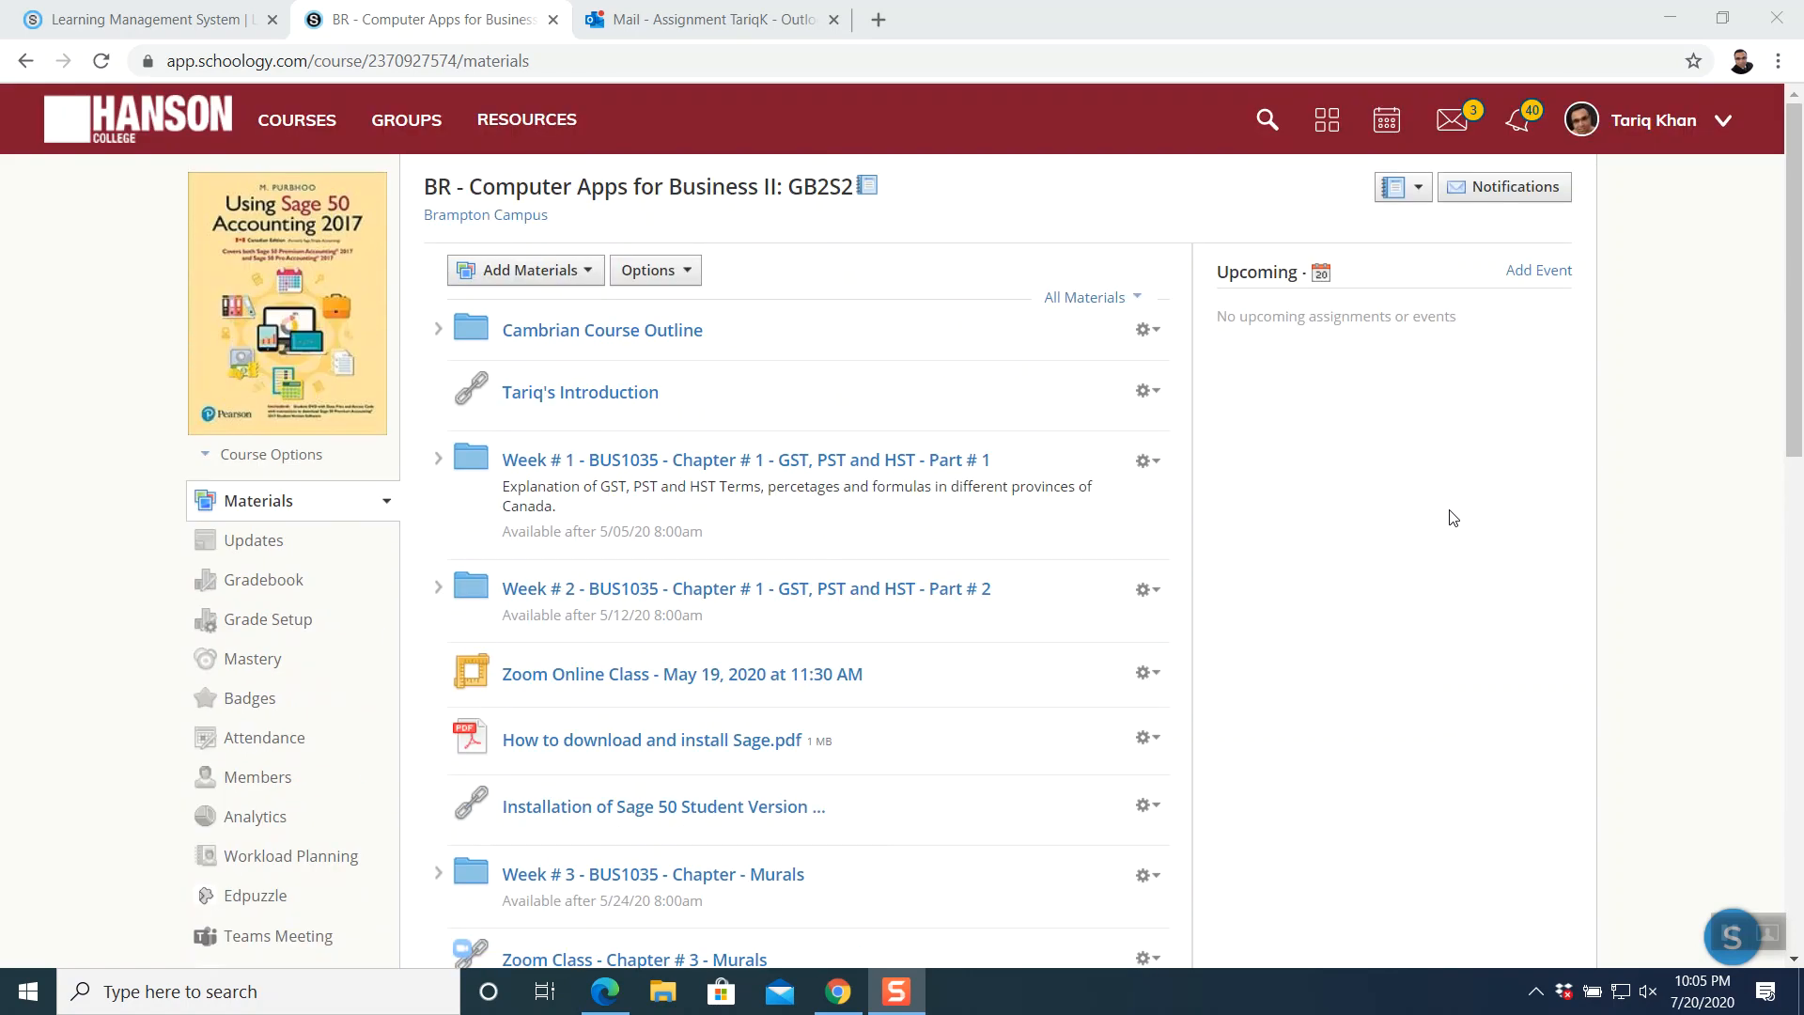
pyautogui.scroll(-8, 1450, 523)
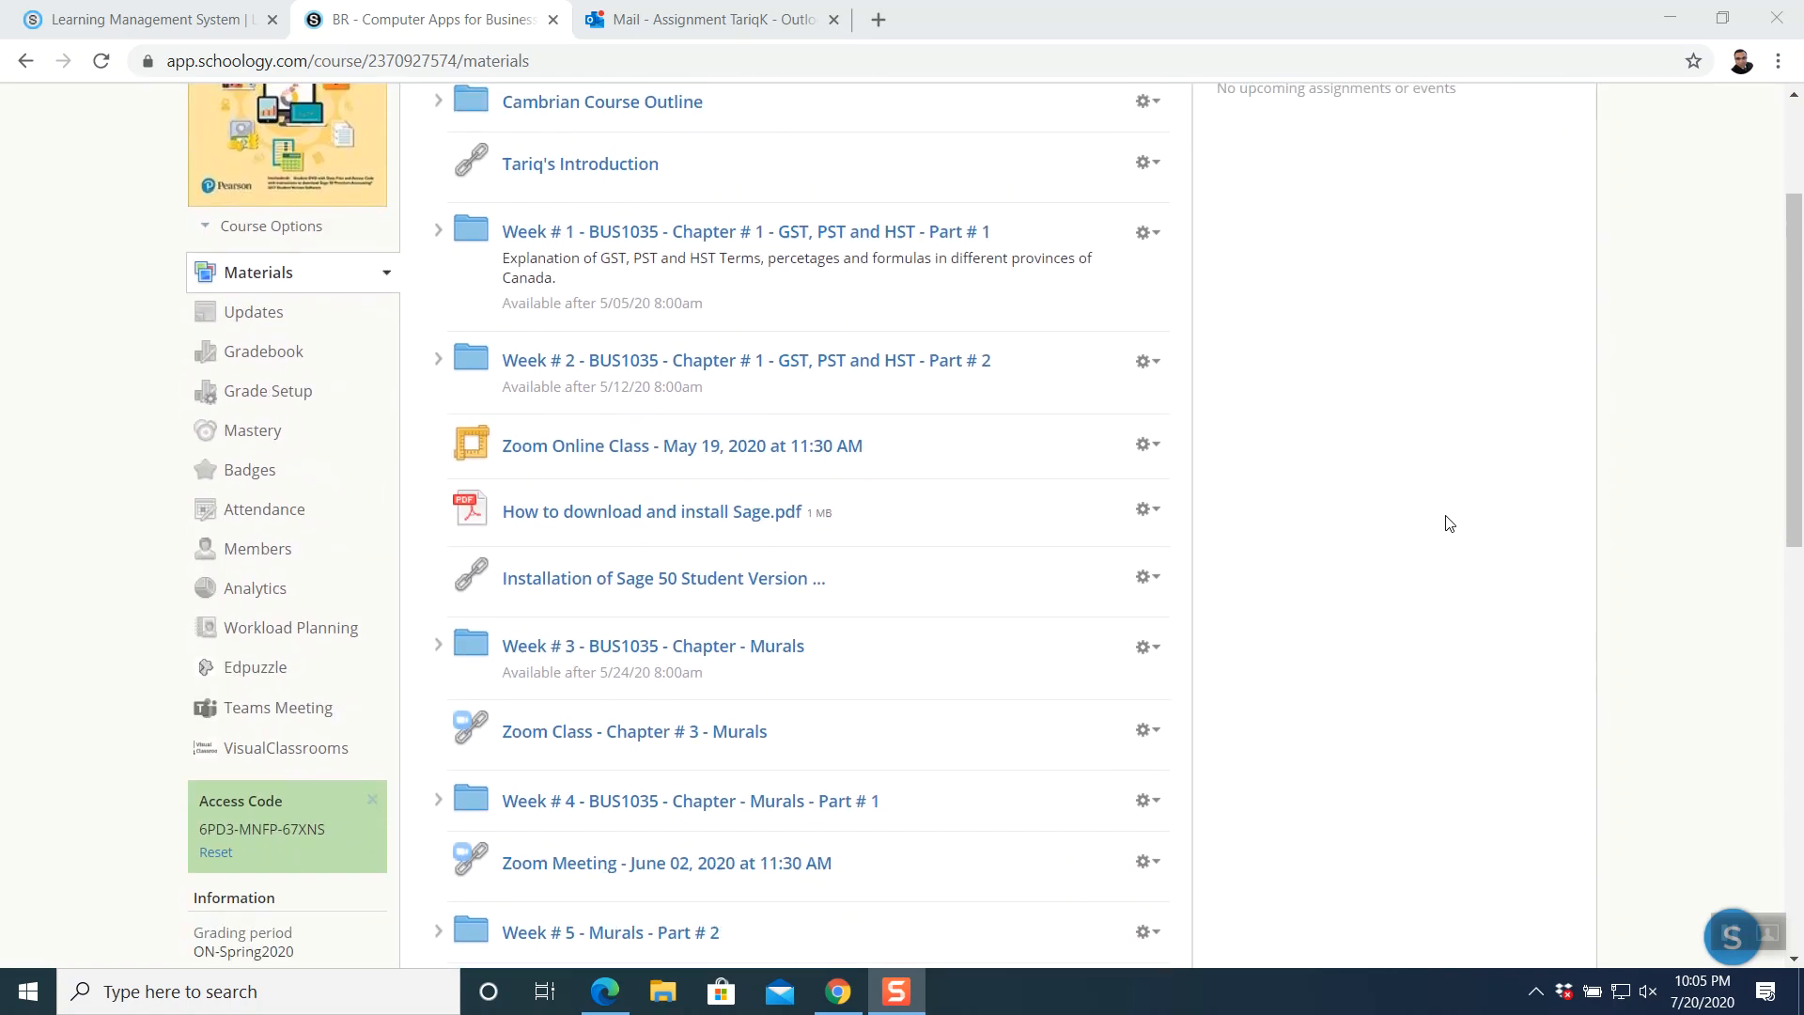
pyautogui.scroll(-5, 1448, 523)
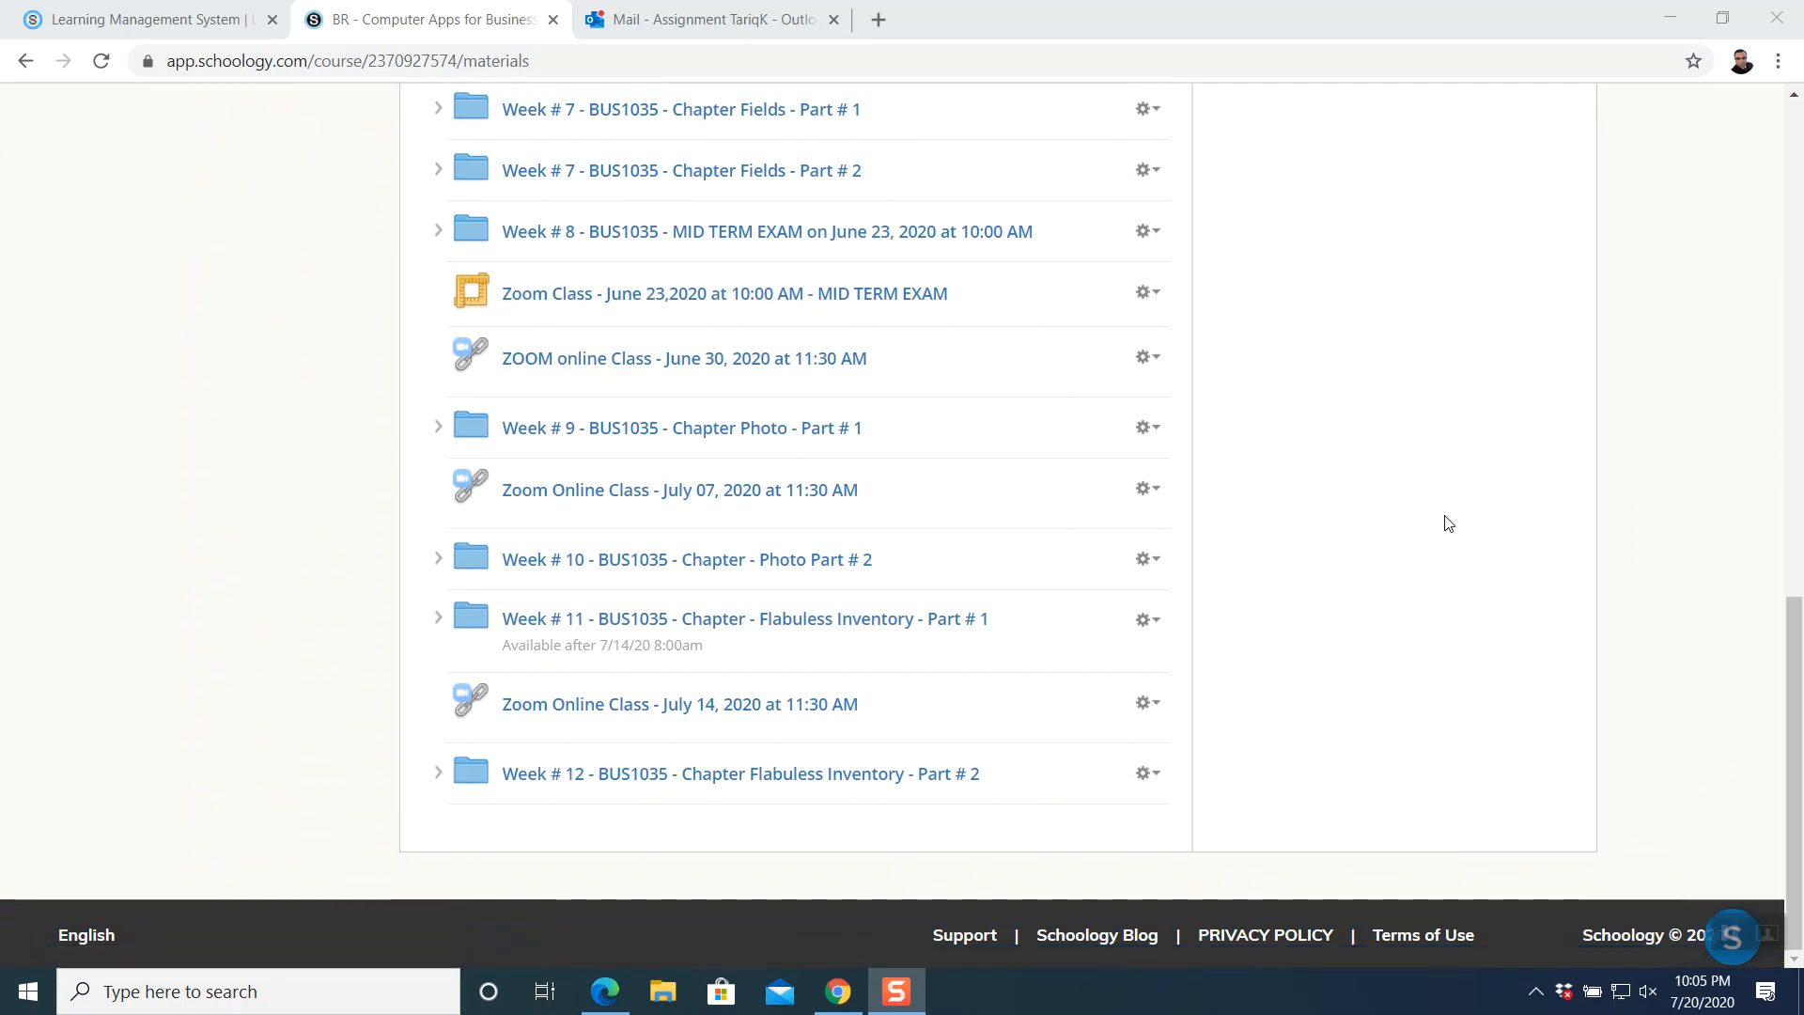
pyautogui.click(866, 626)
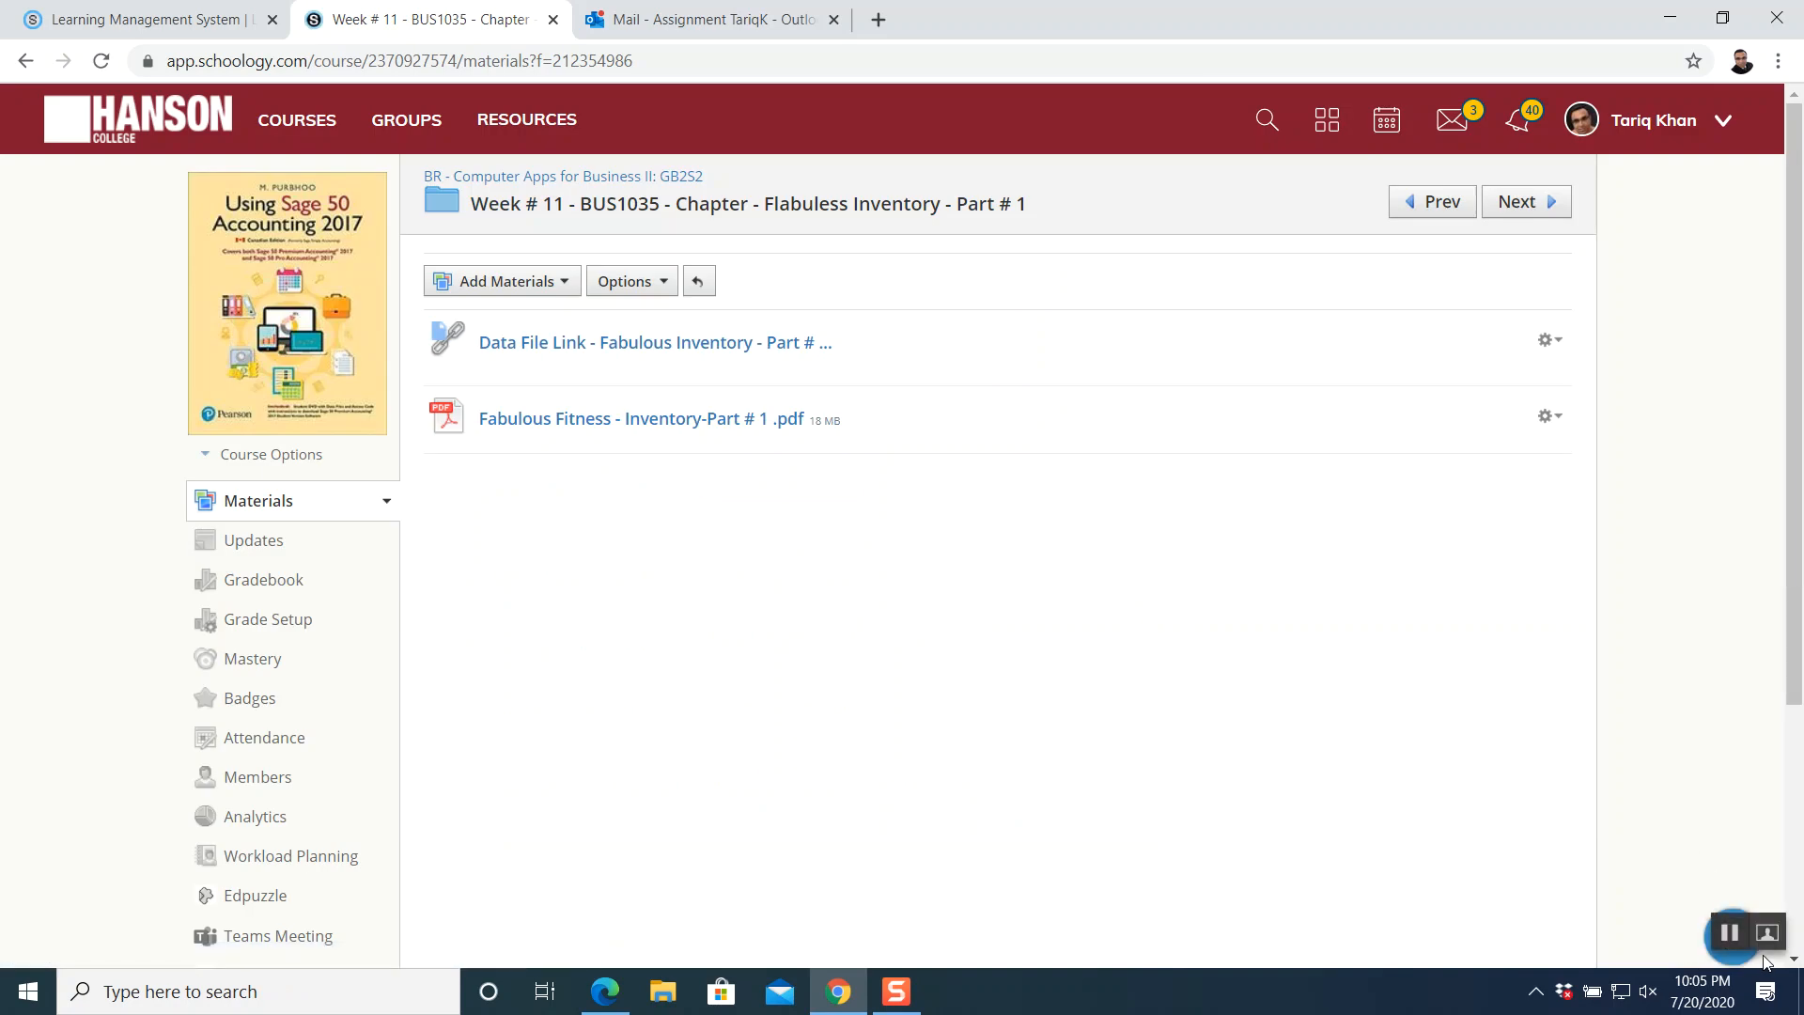
# - Open 'Data File Link - Fabulous Inventory' and follow its link to the Google Drive file
pyautogui.click(1727, 932)
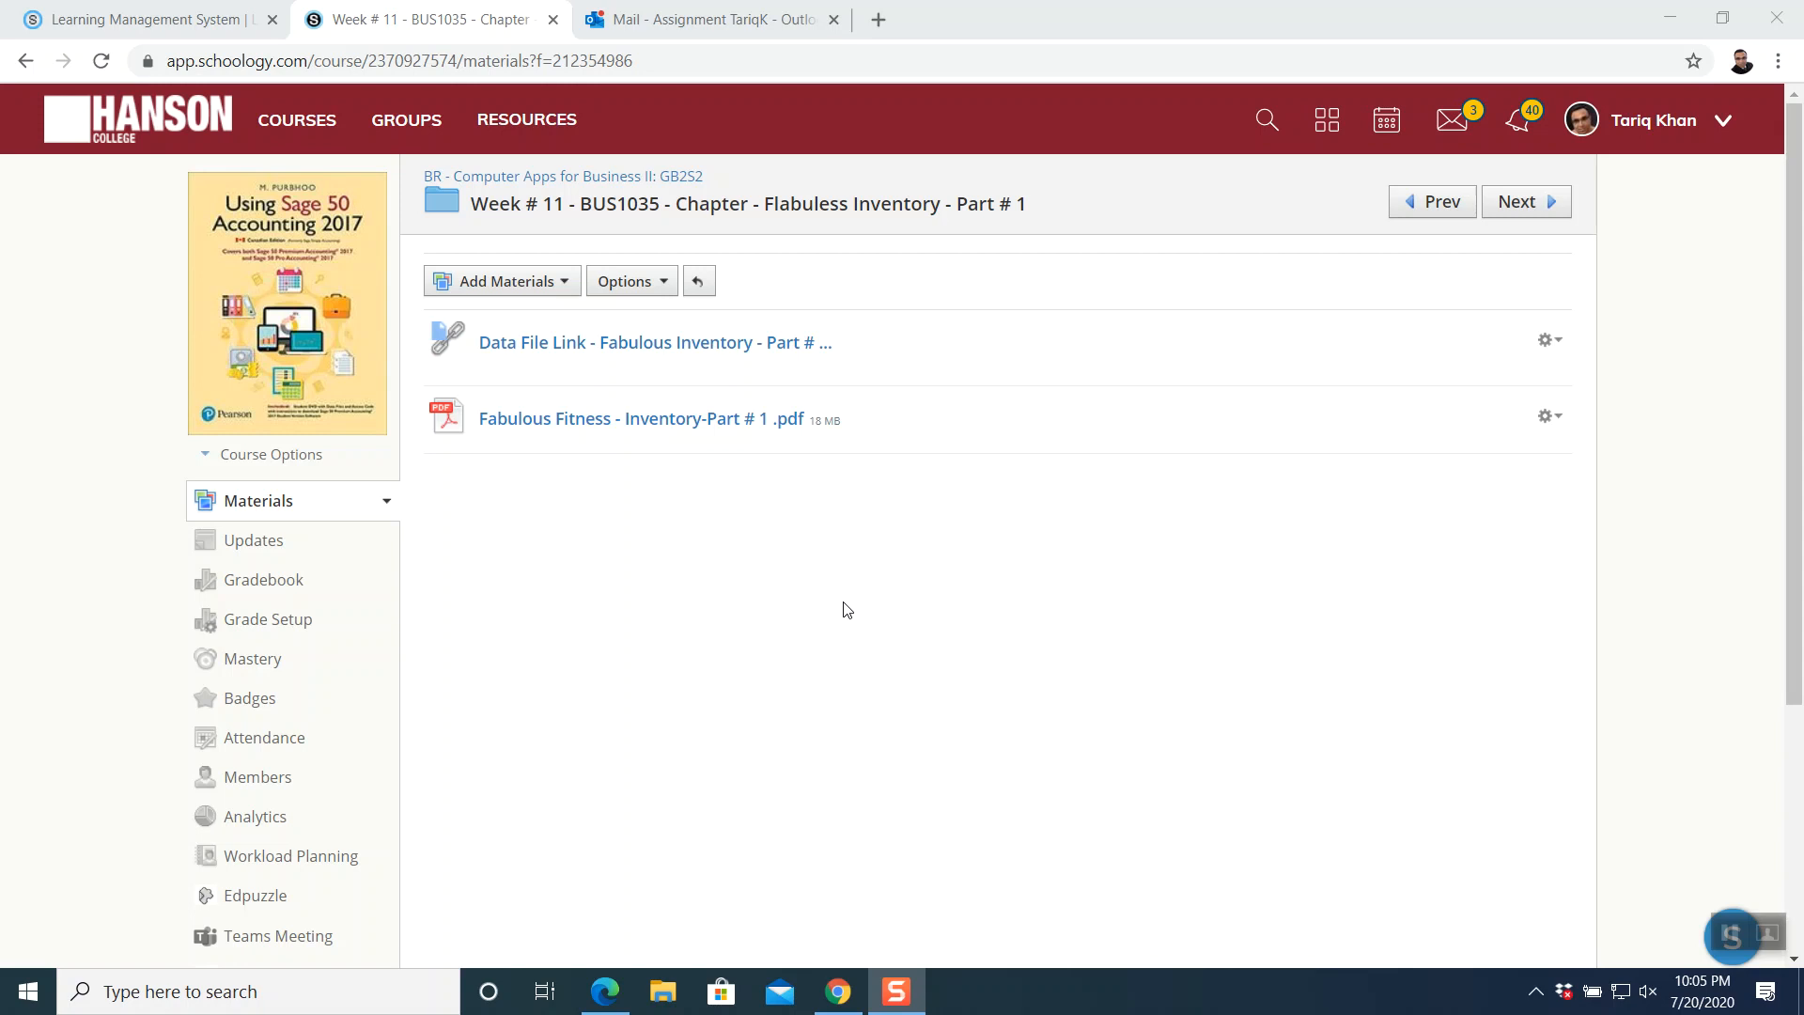
pyautogui.click(690, 347)
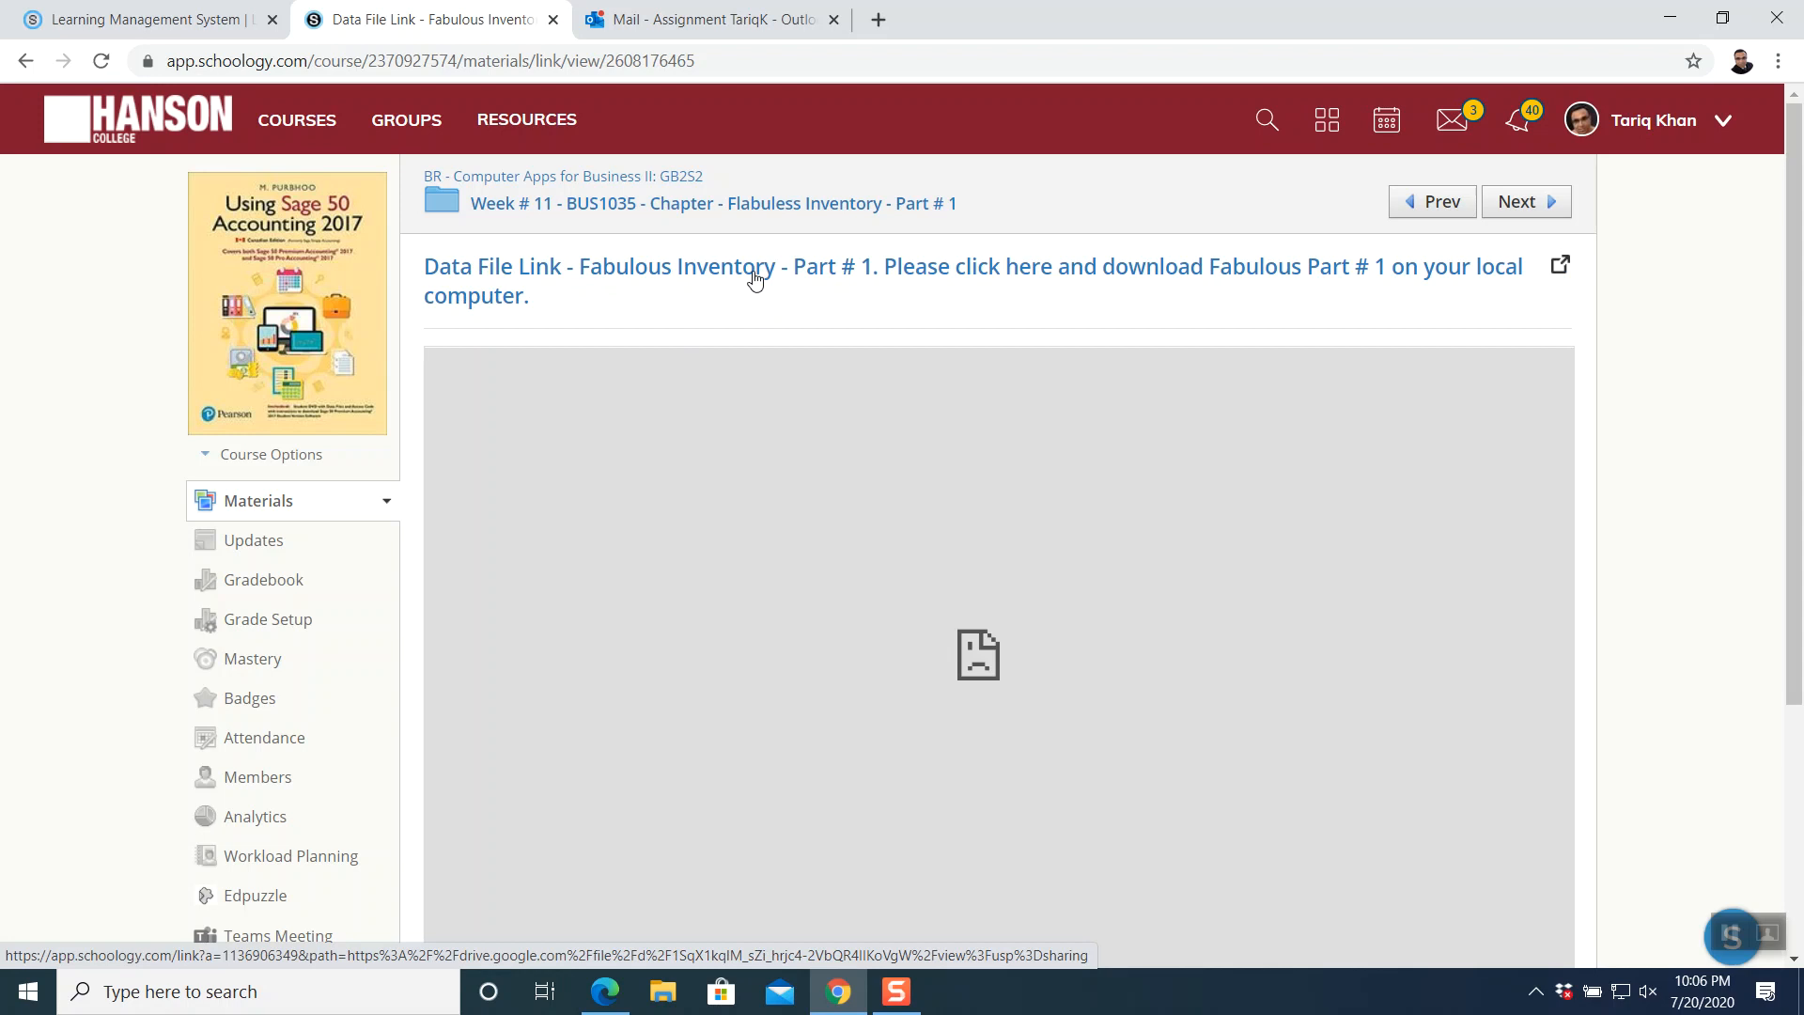
# - Open the linked zip in Google Drive, download FLABULESS - Part # 1.zip and reveal it with Show in folder
pyautogui.click(755, 279)
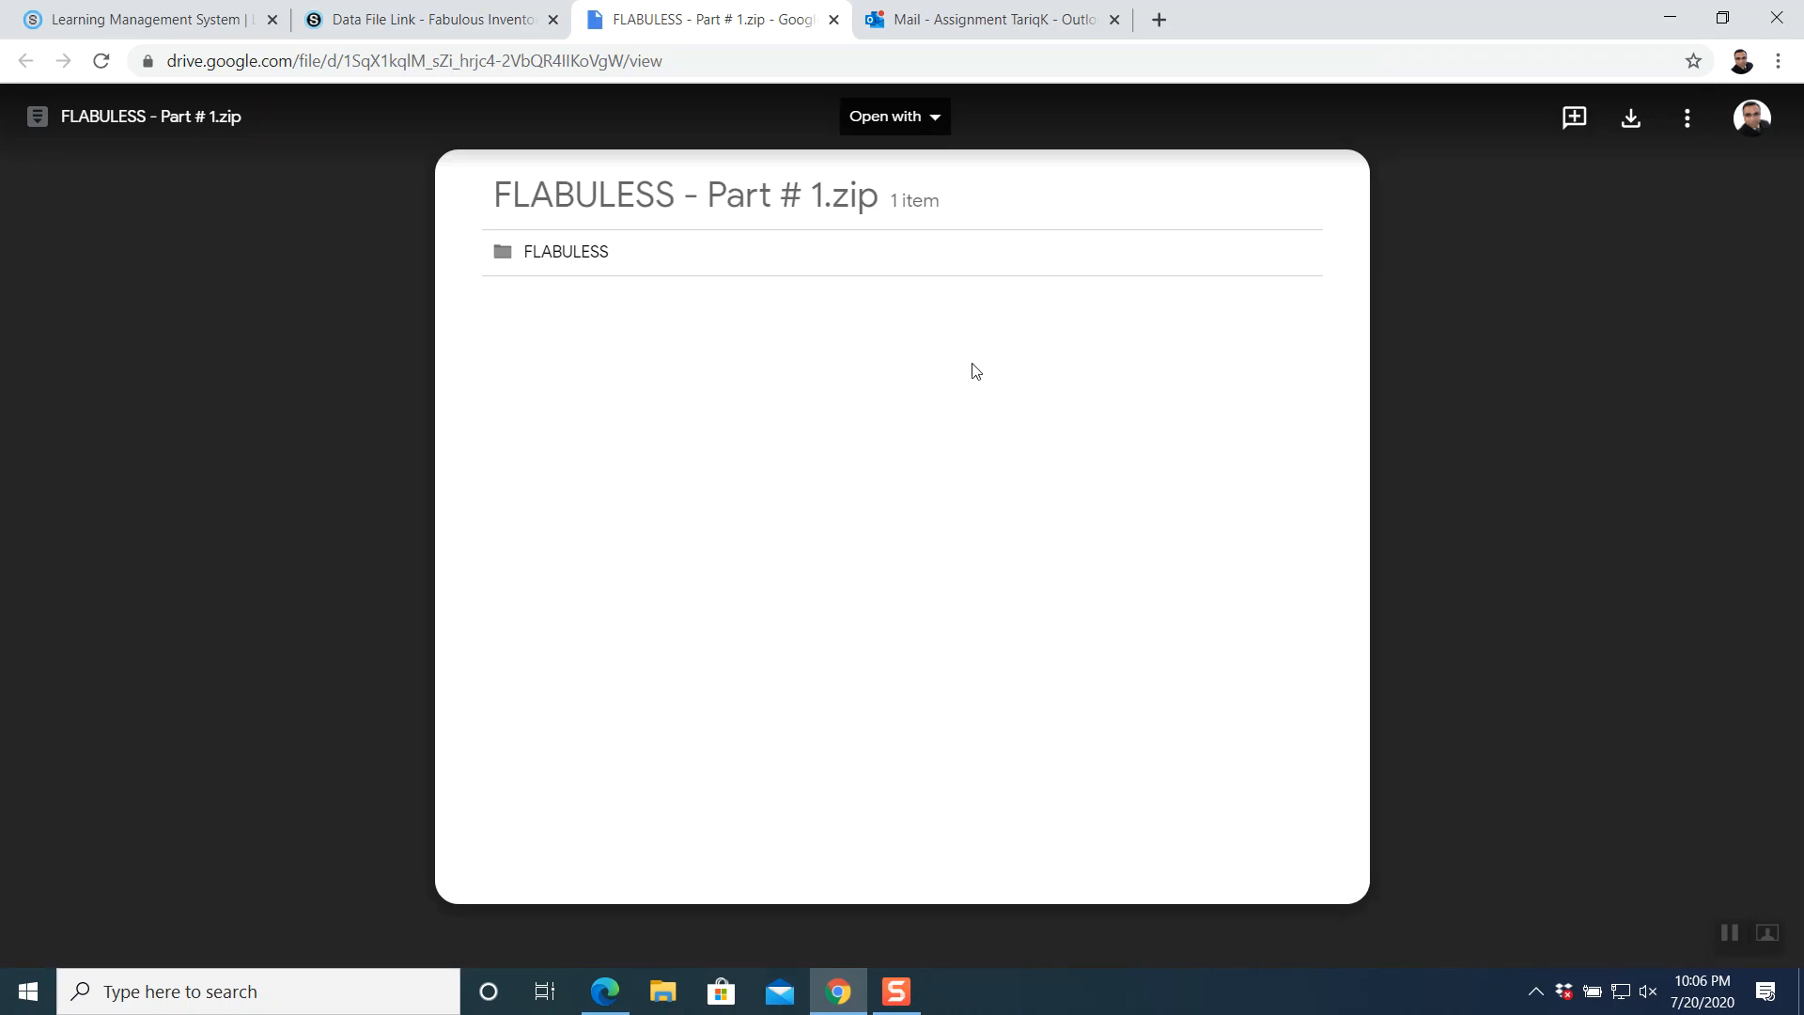
pyautogui.click(1636, 125)
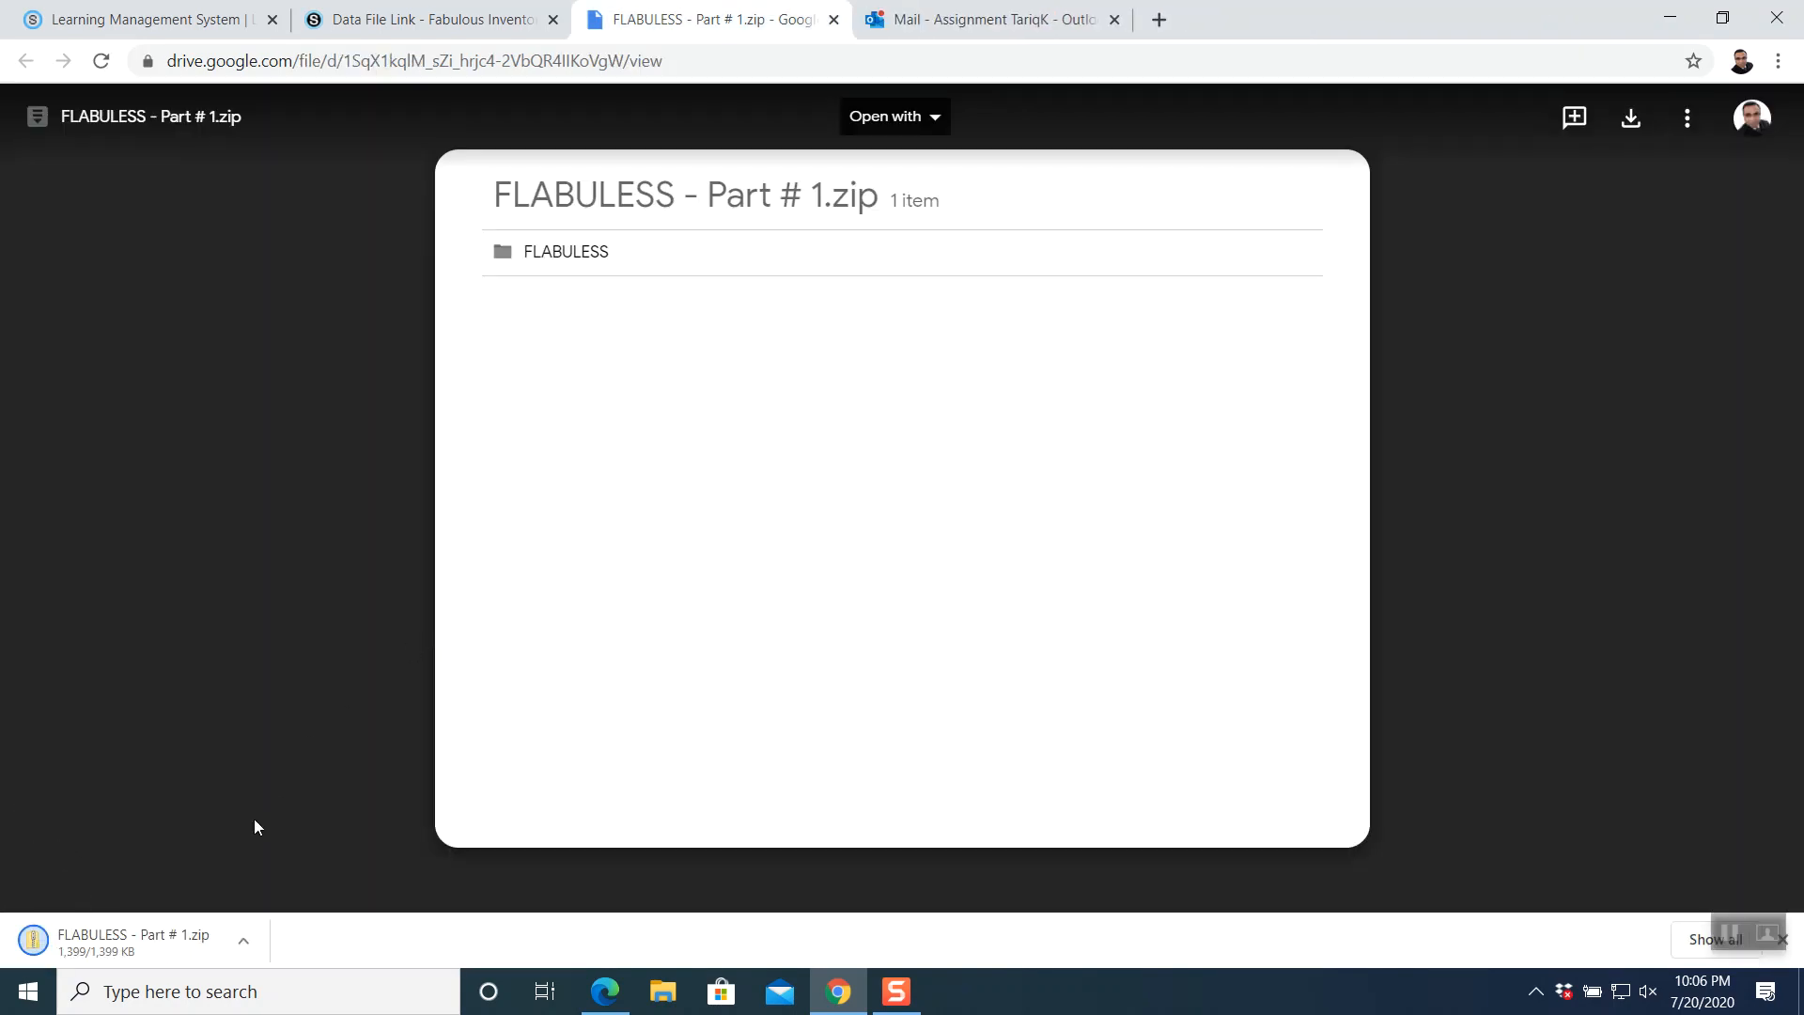
pyautogui.click(245, 942)
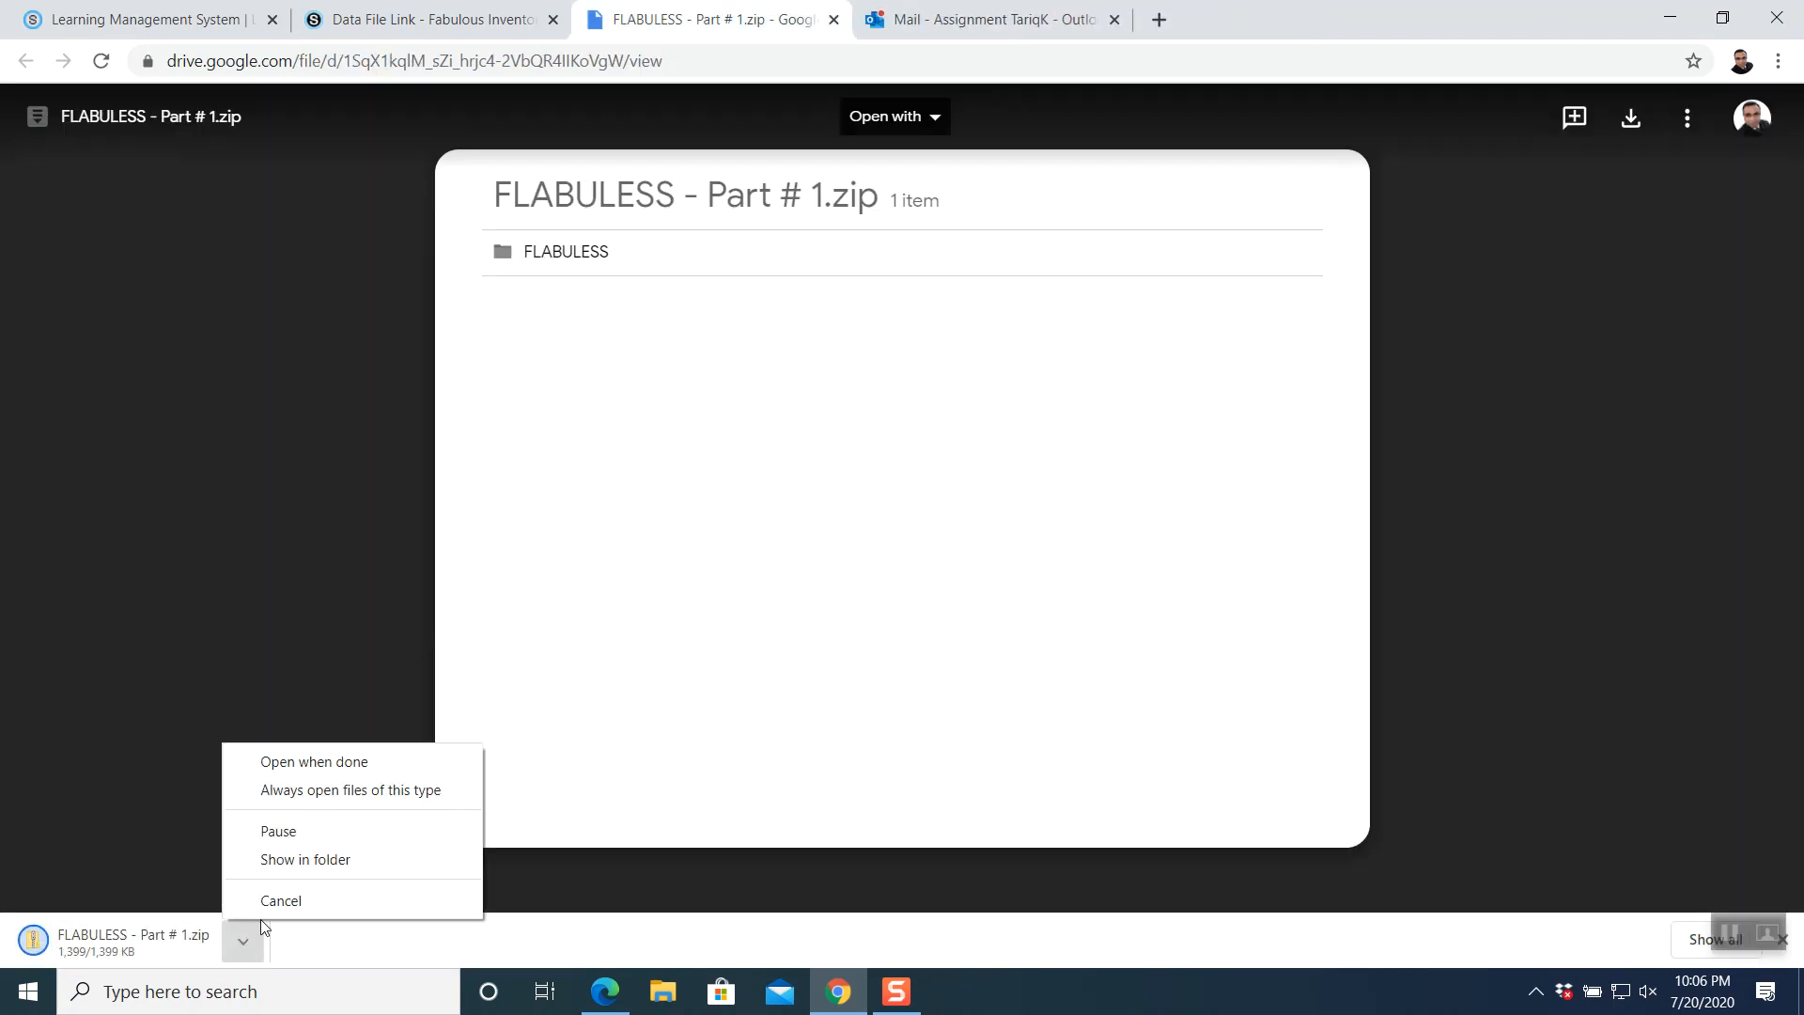
pyautogui.click(295, 856)
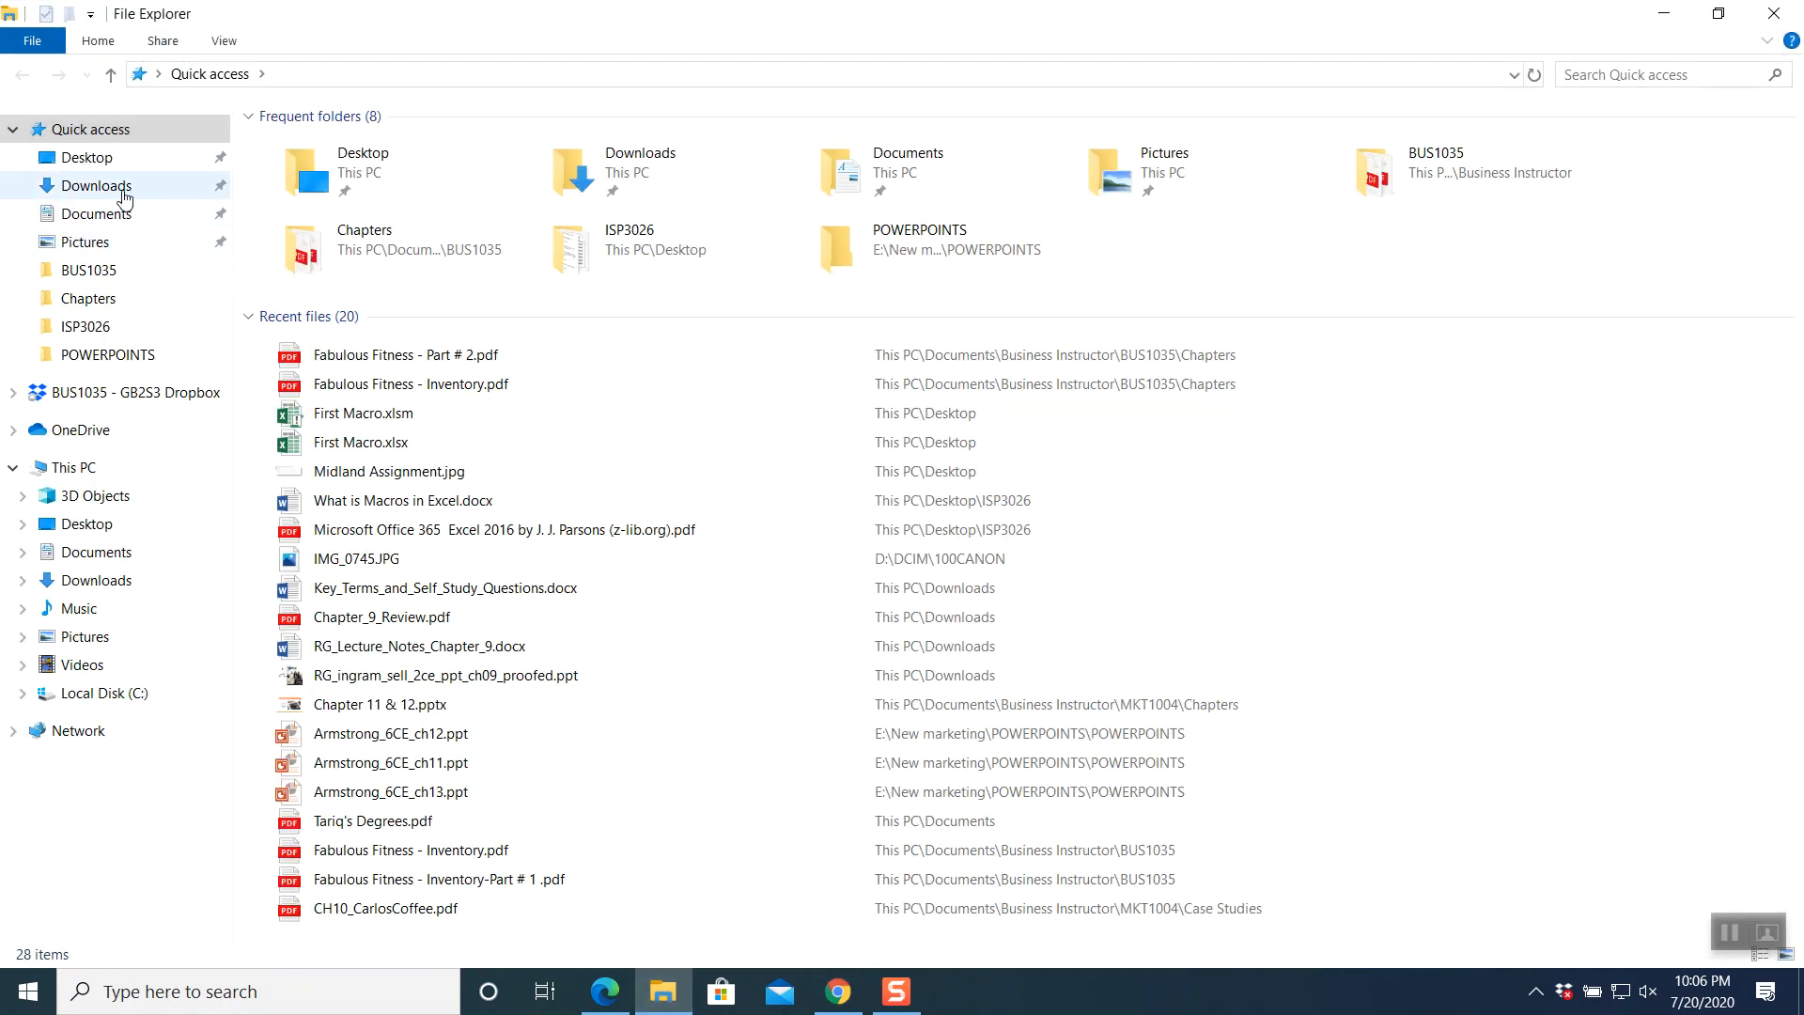
# - Extract FLABULESS - Part # 1.zip in Downloads to its default FLABULESS - Part # 1 folder
pyautogui.click(123, 193)
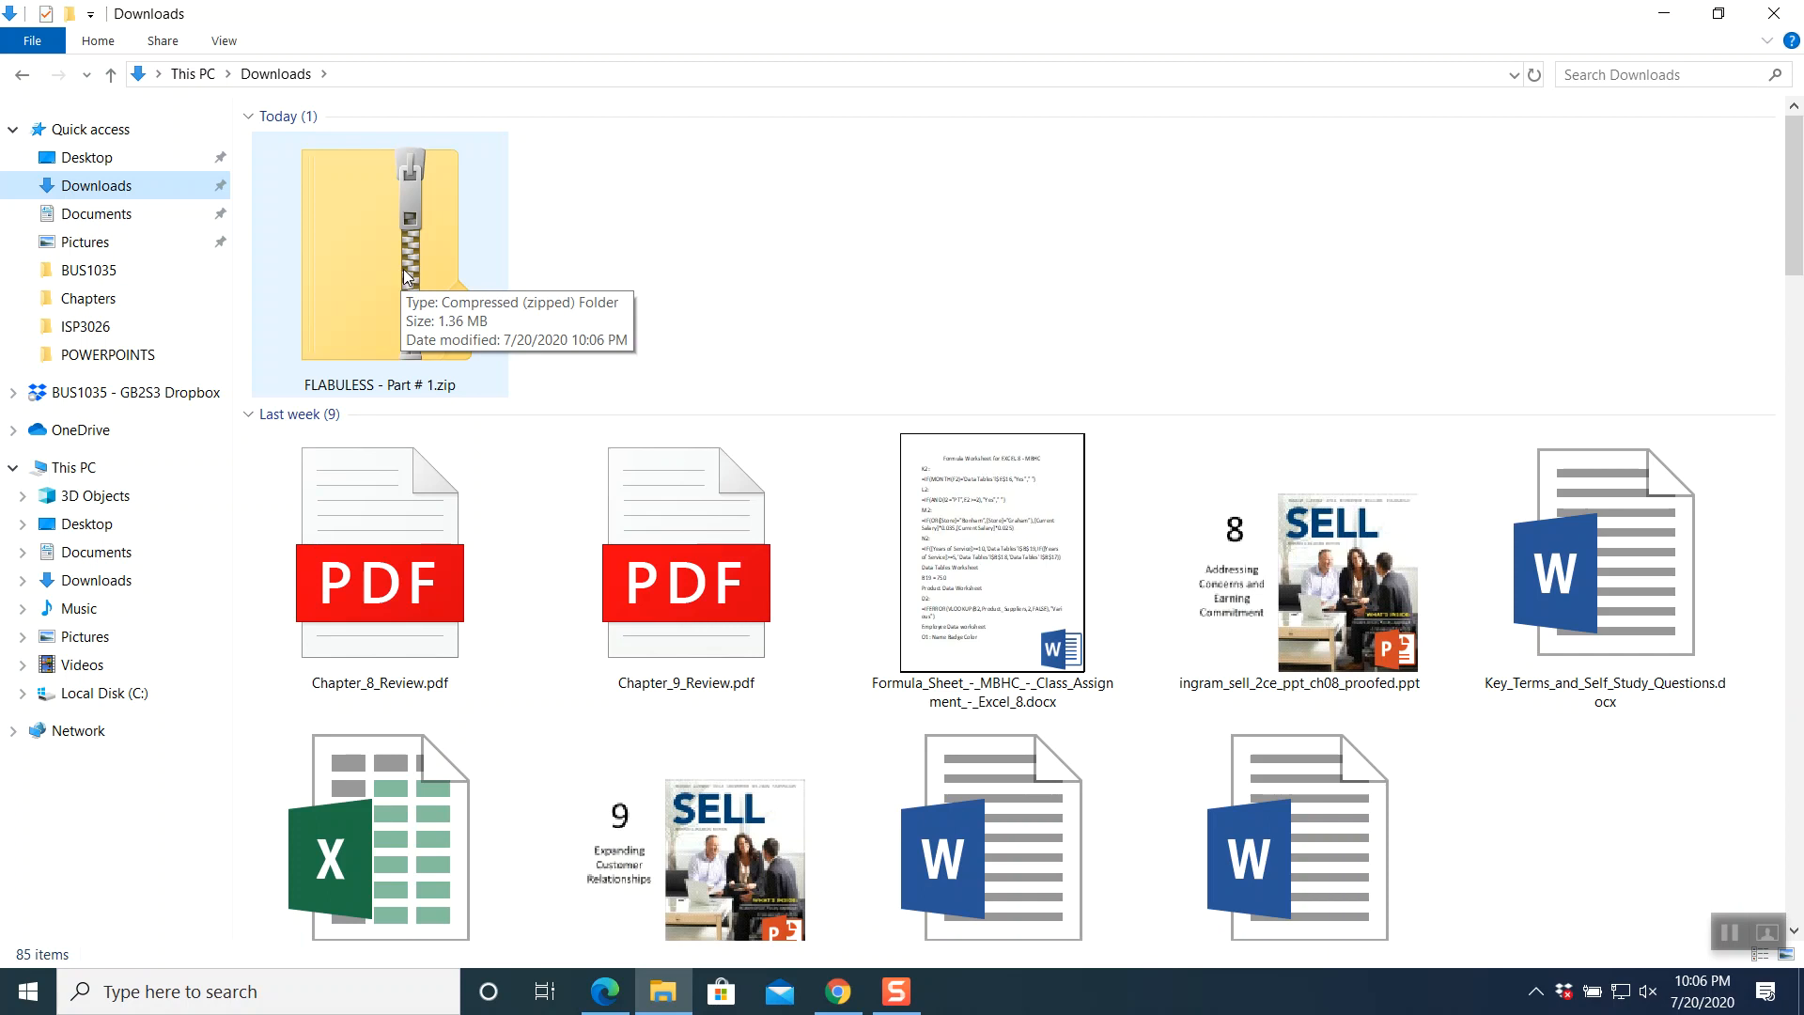
pyautogui.rightClick(406, 273)
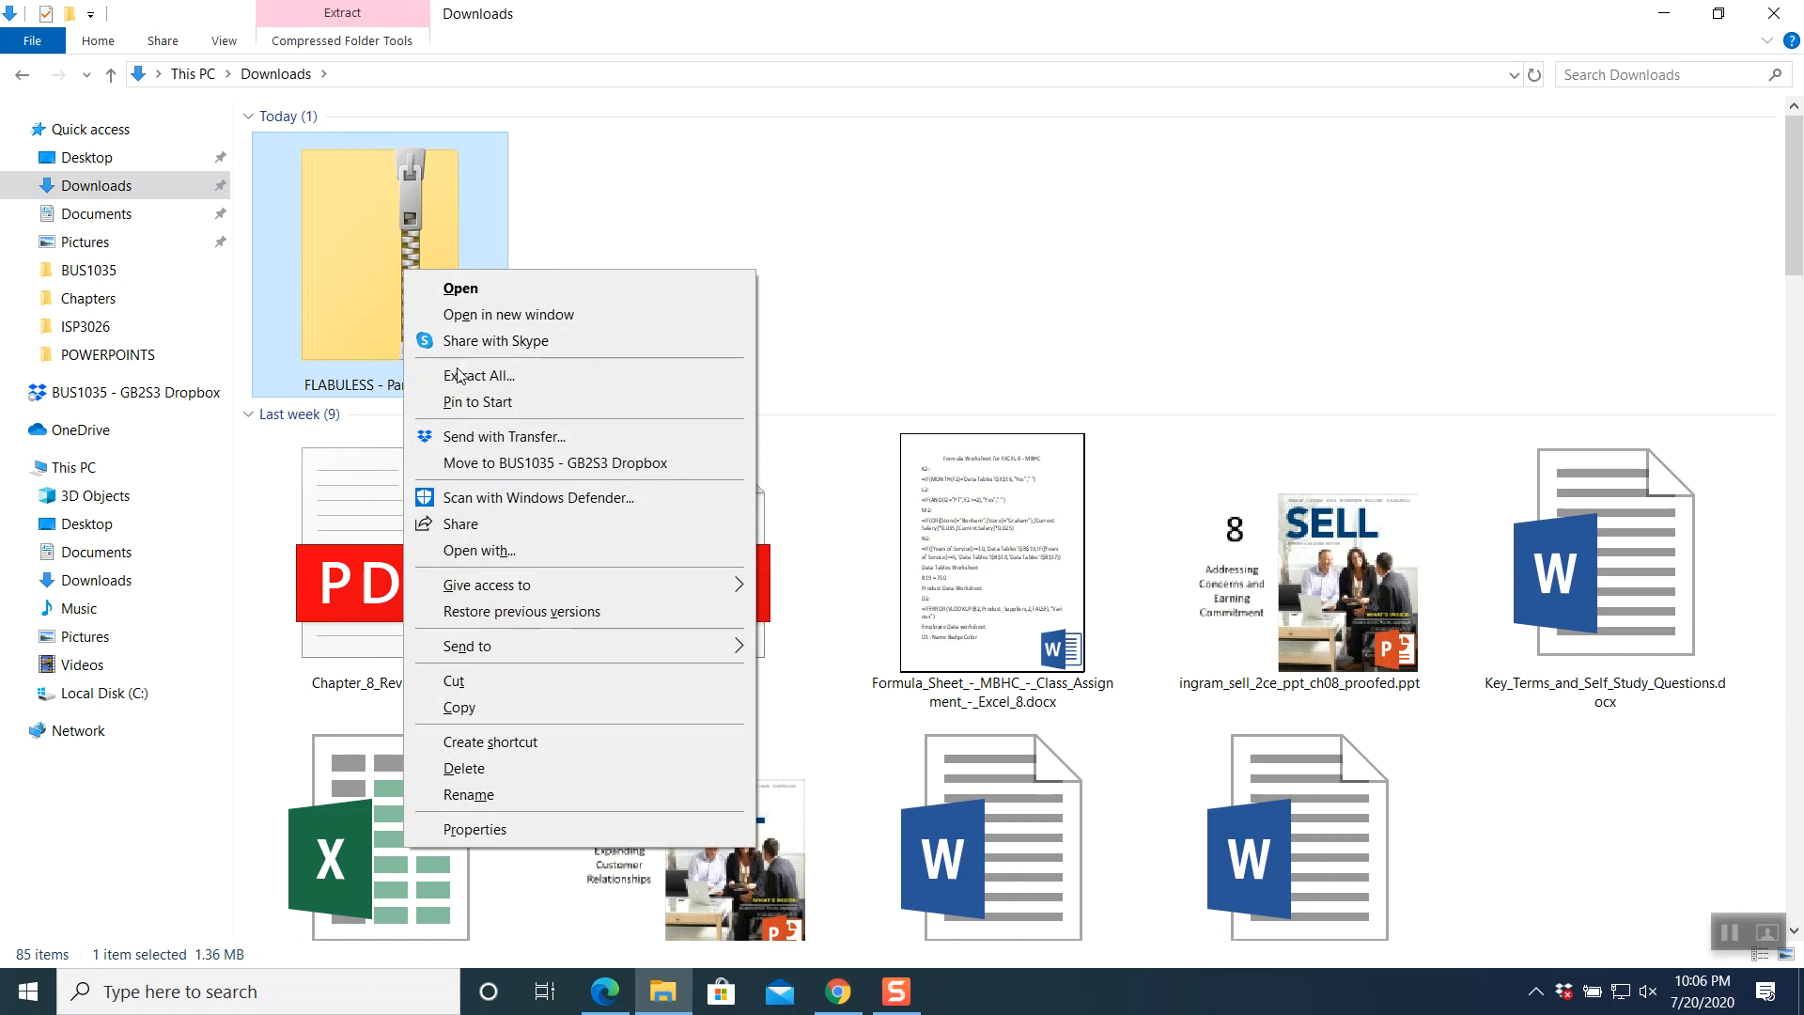
pyautogui.click(458, 377)
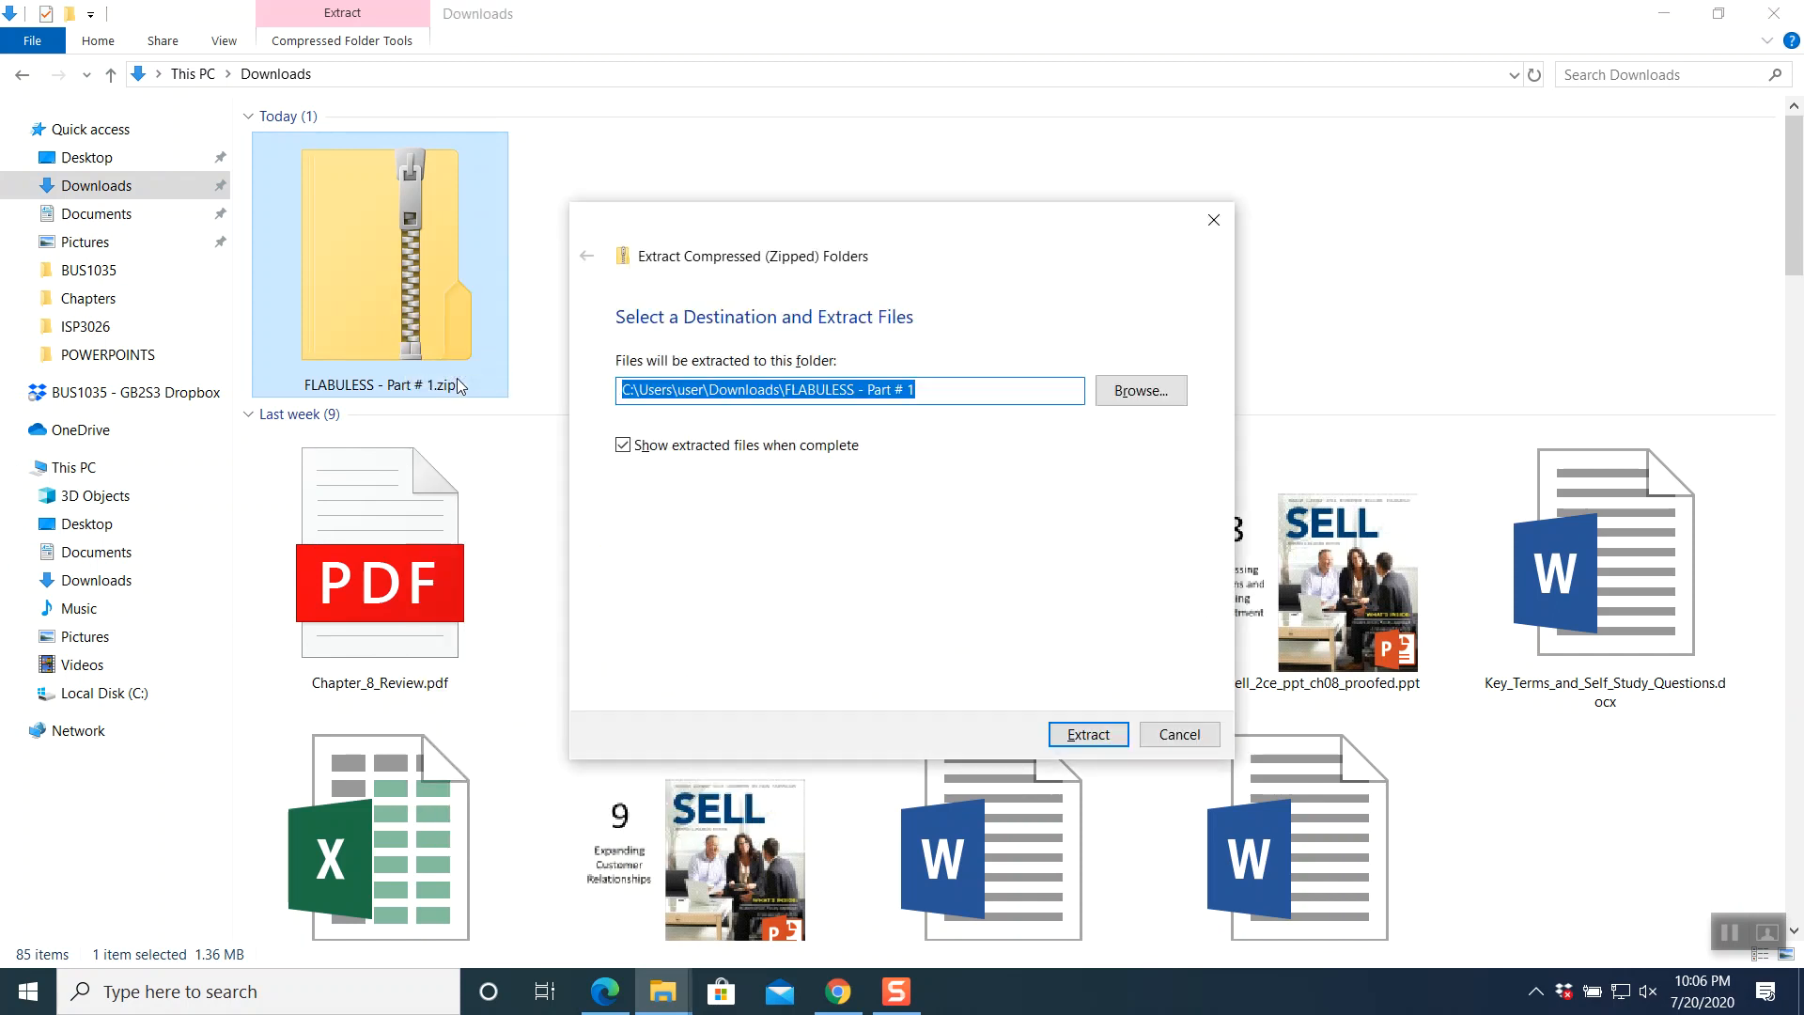
pyautogui.click(1070, 726)
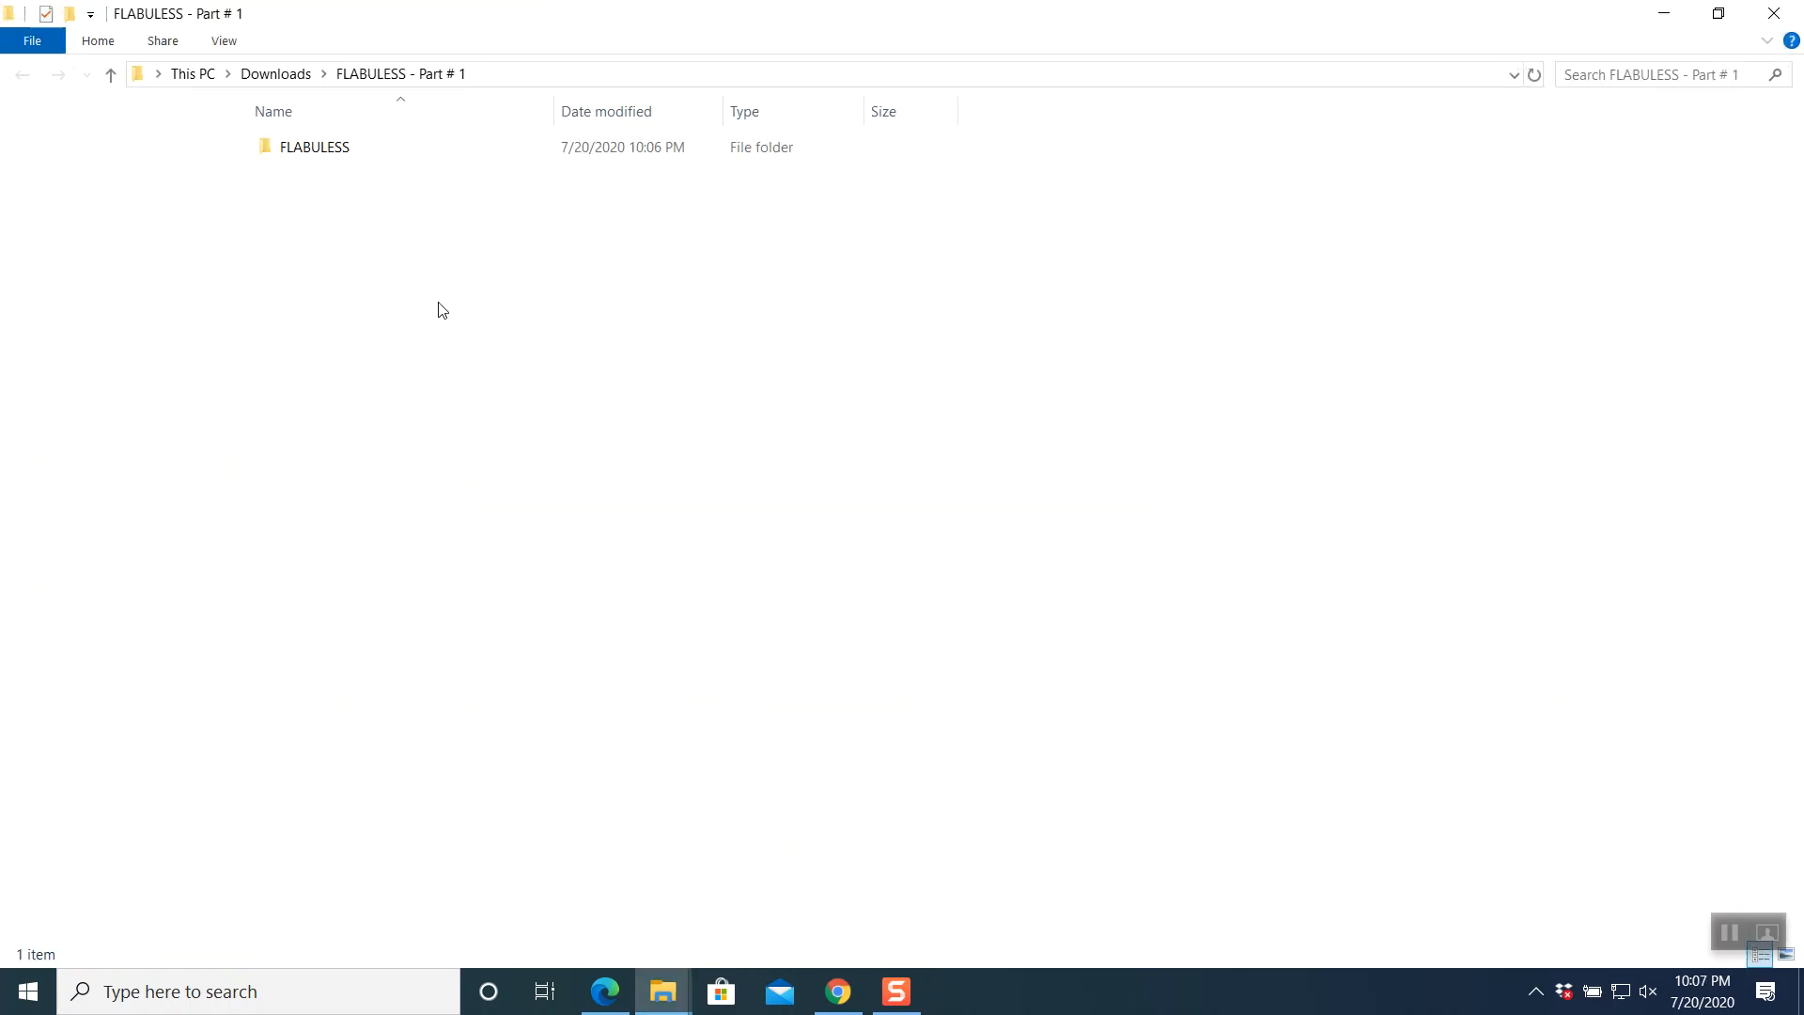
# - Open FLABULESS - Part # 1 > FLABULESS, launch FLABULESS.SAI in Sage 50, and return to Chrome
pyautogui.click(111, 74)
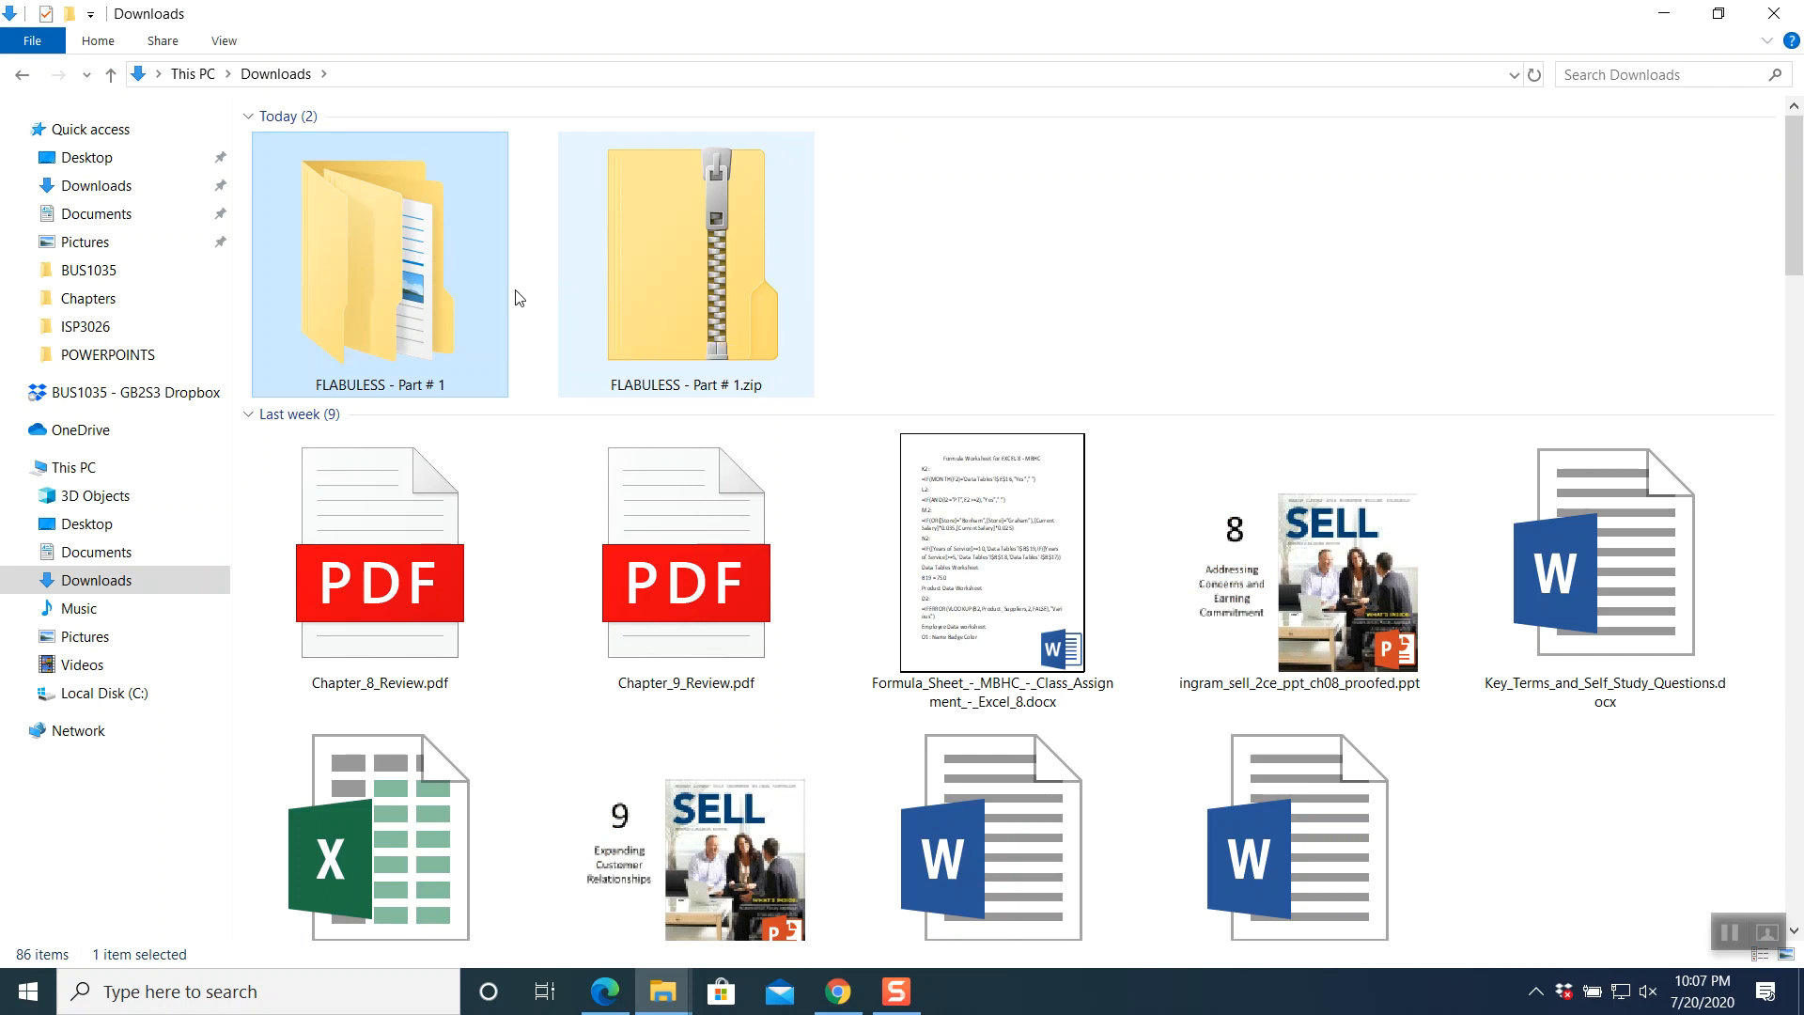
pyautogui.doubleClick(411, 287)
pyautogui.click(342, 151)
pyautogui.doubleClick(342, 151)
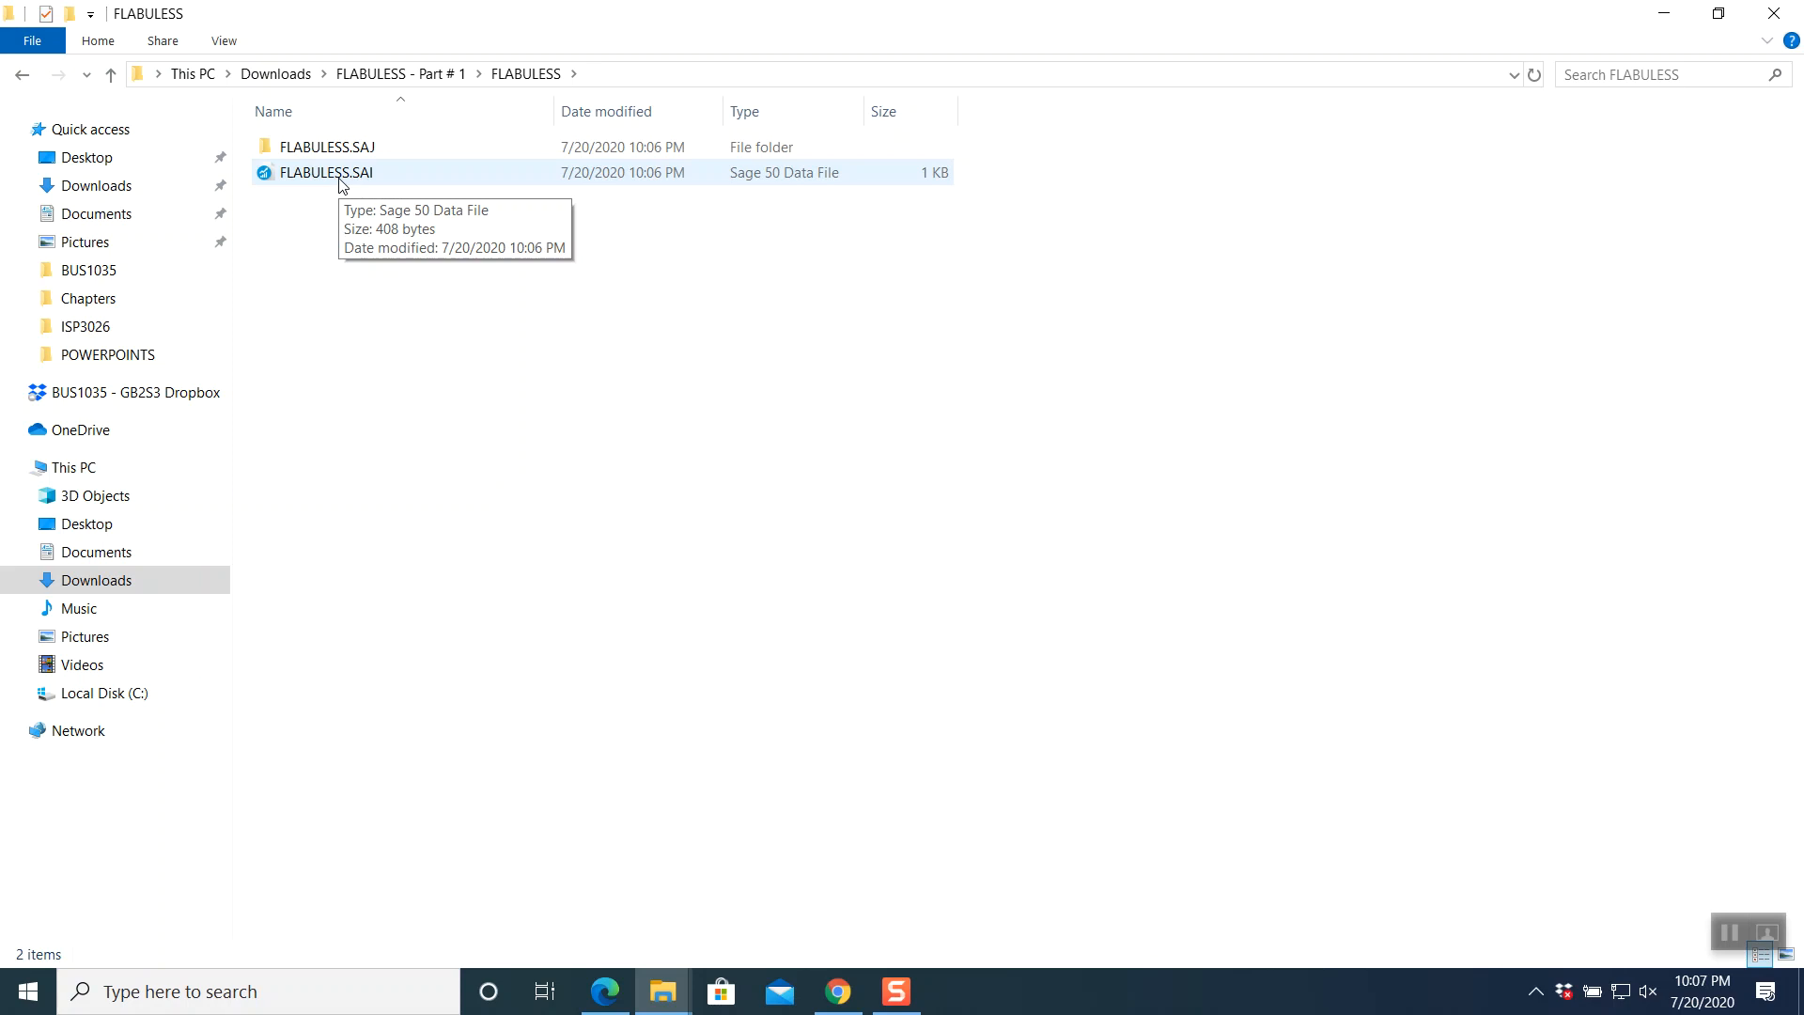
pyautogui.click(342, 178)
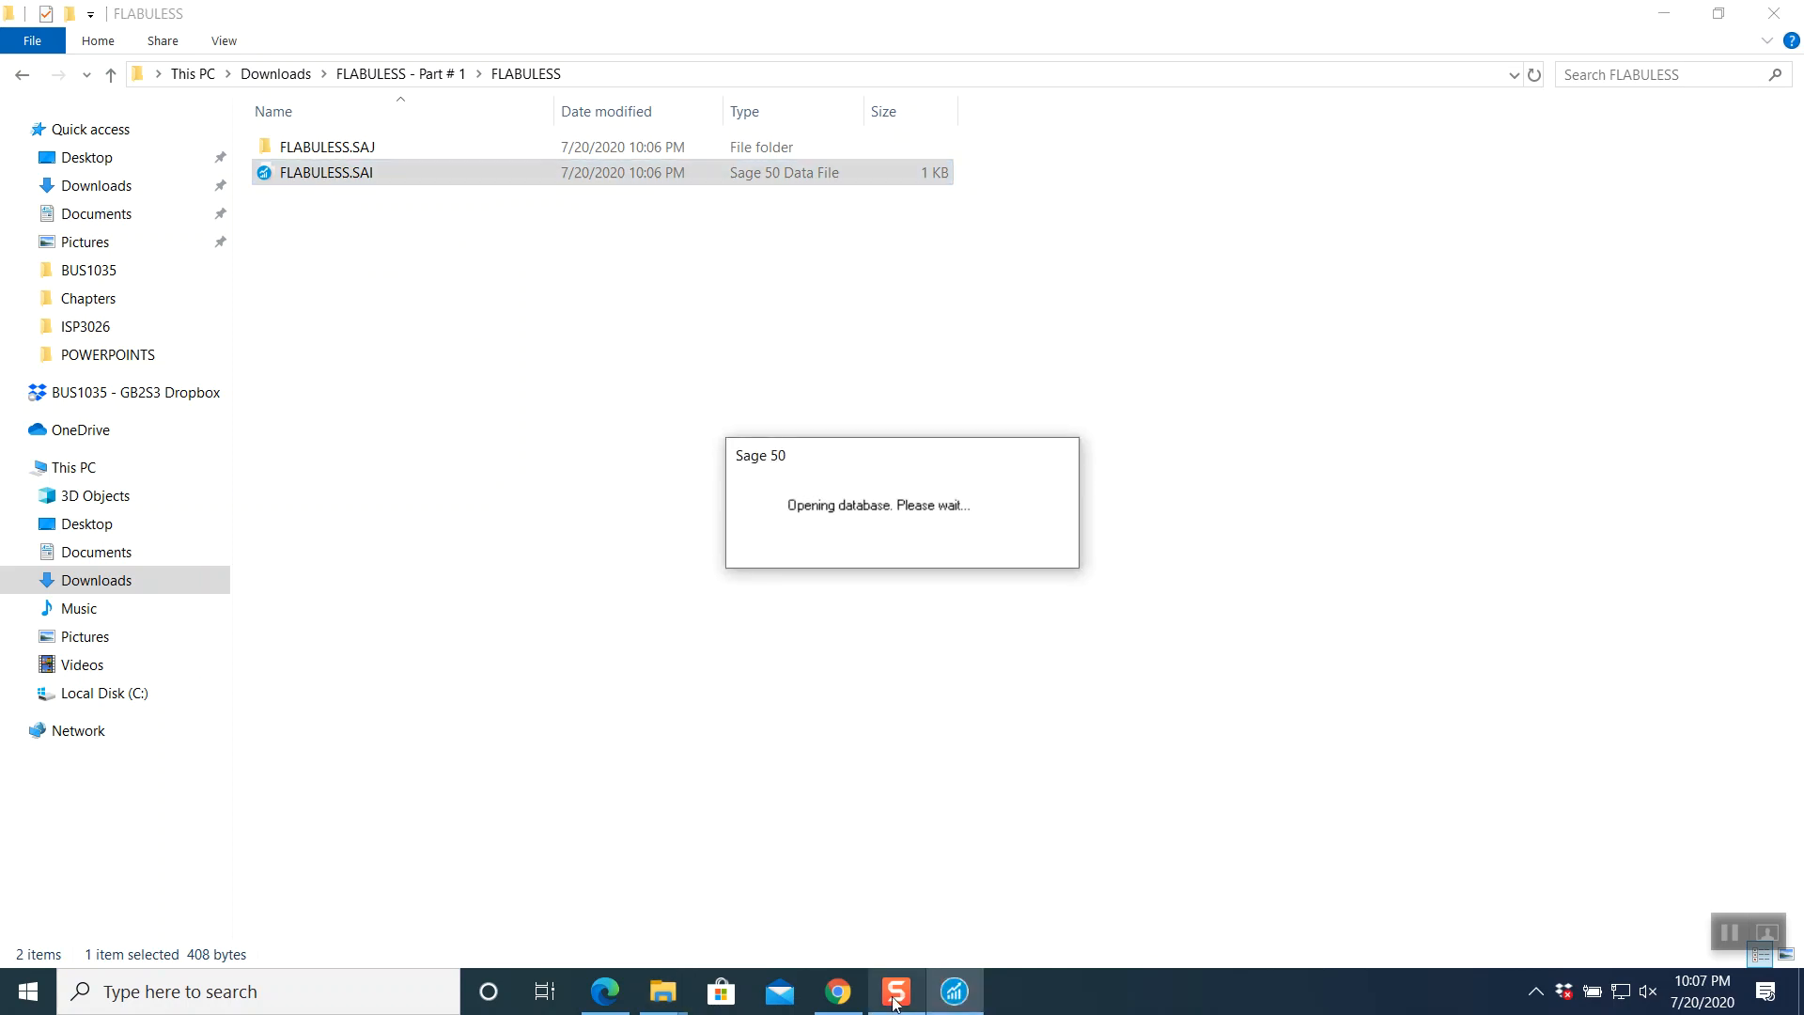
pyautogui.click(839, 991)
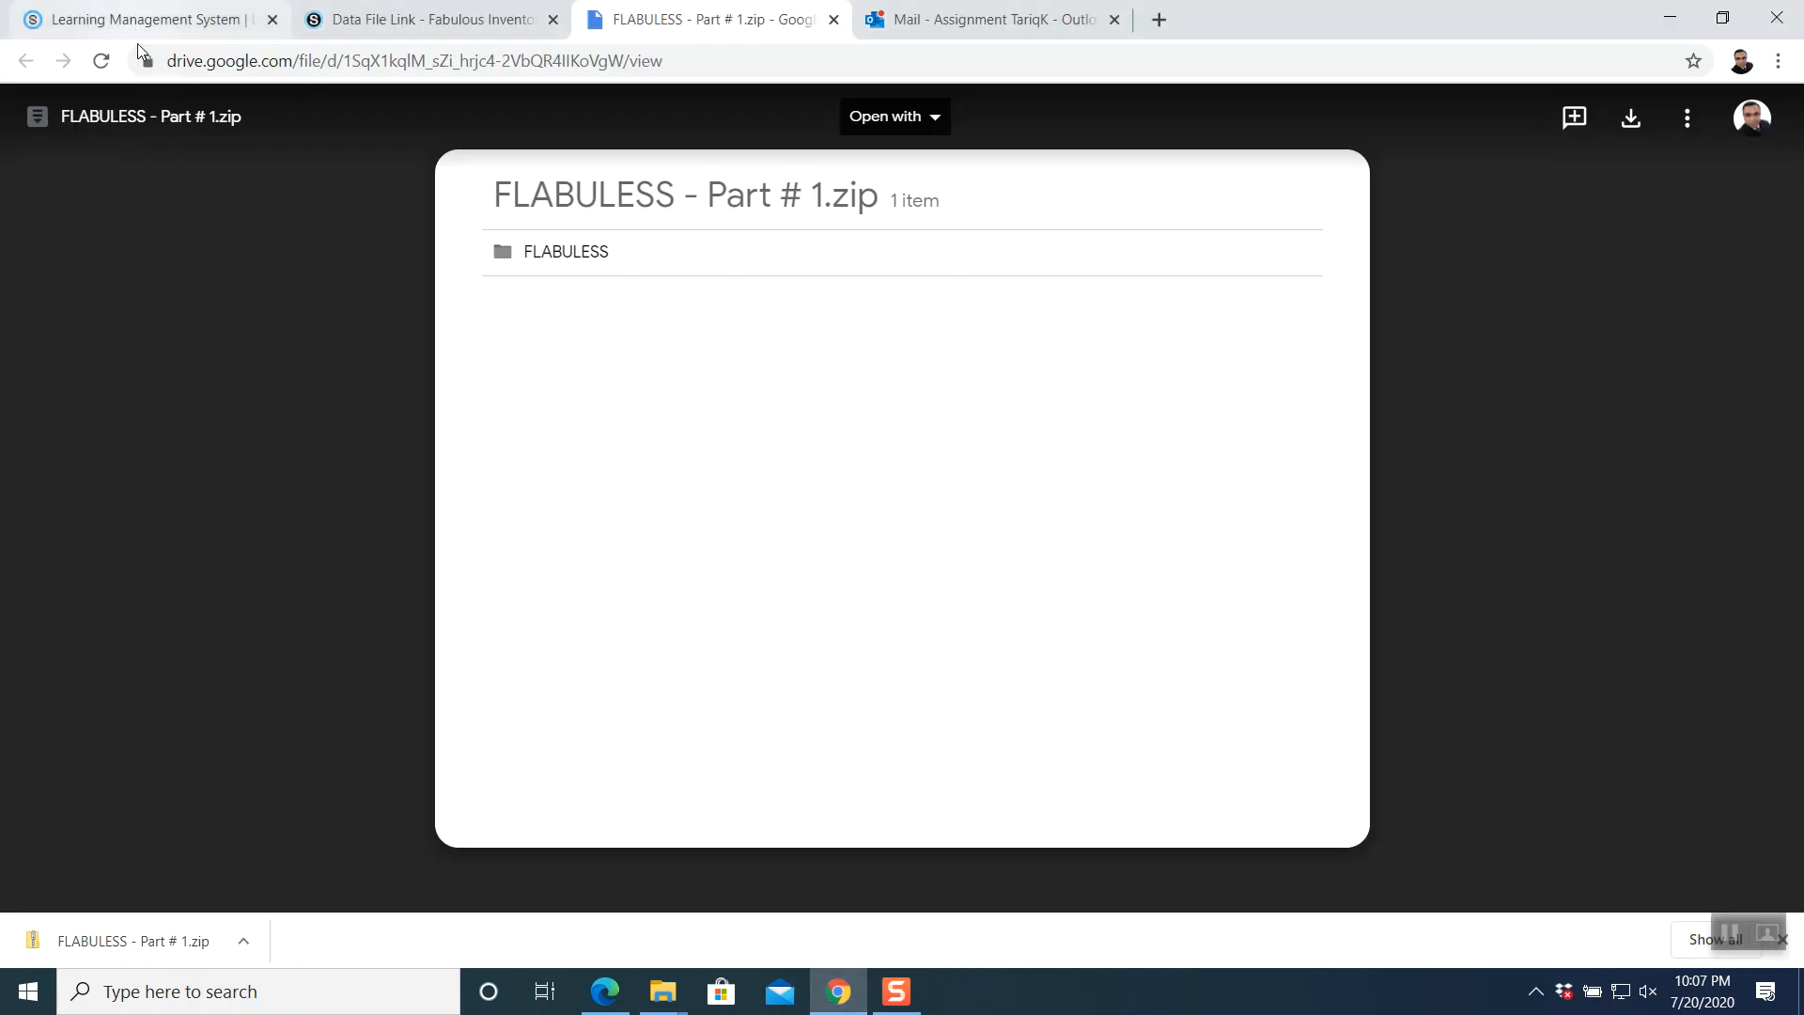
# - Go back to the Week # 11 materials and open the Fabulous Fitness Inventory-Part # 1 PDF
pyautogui.click(375, 21)
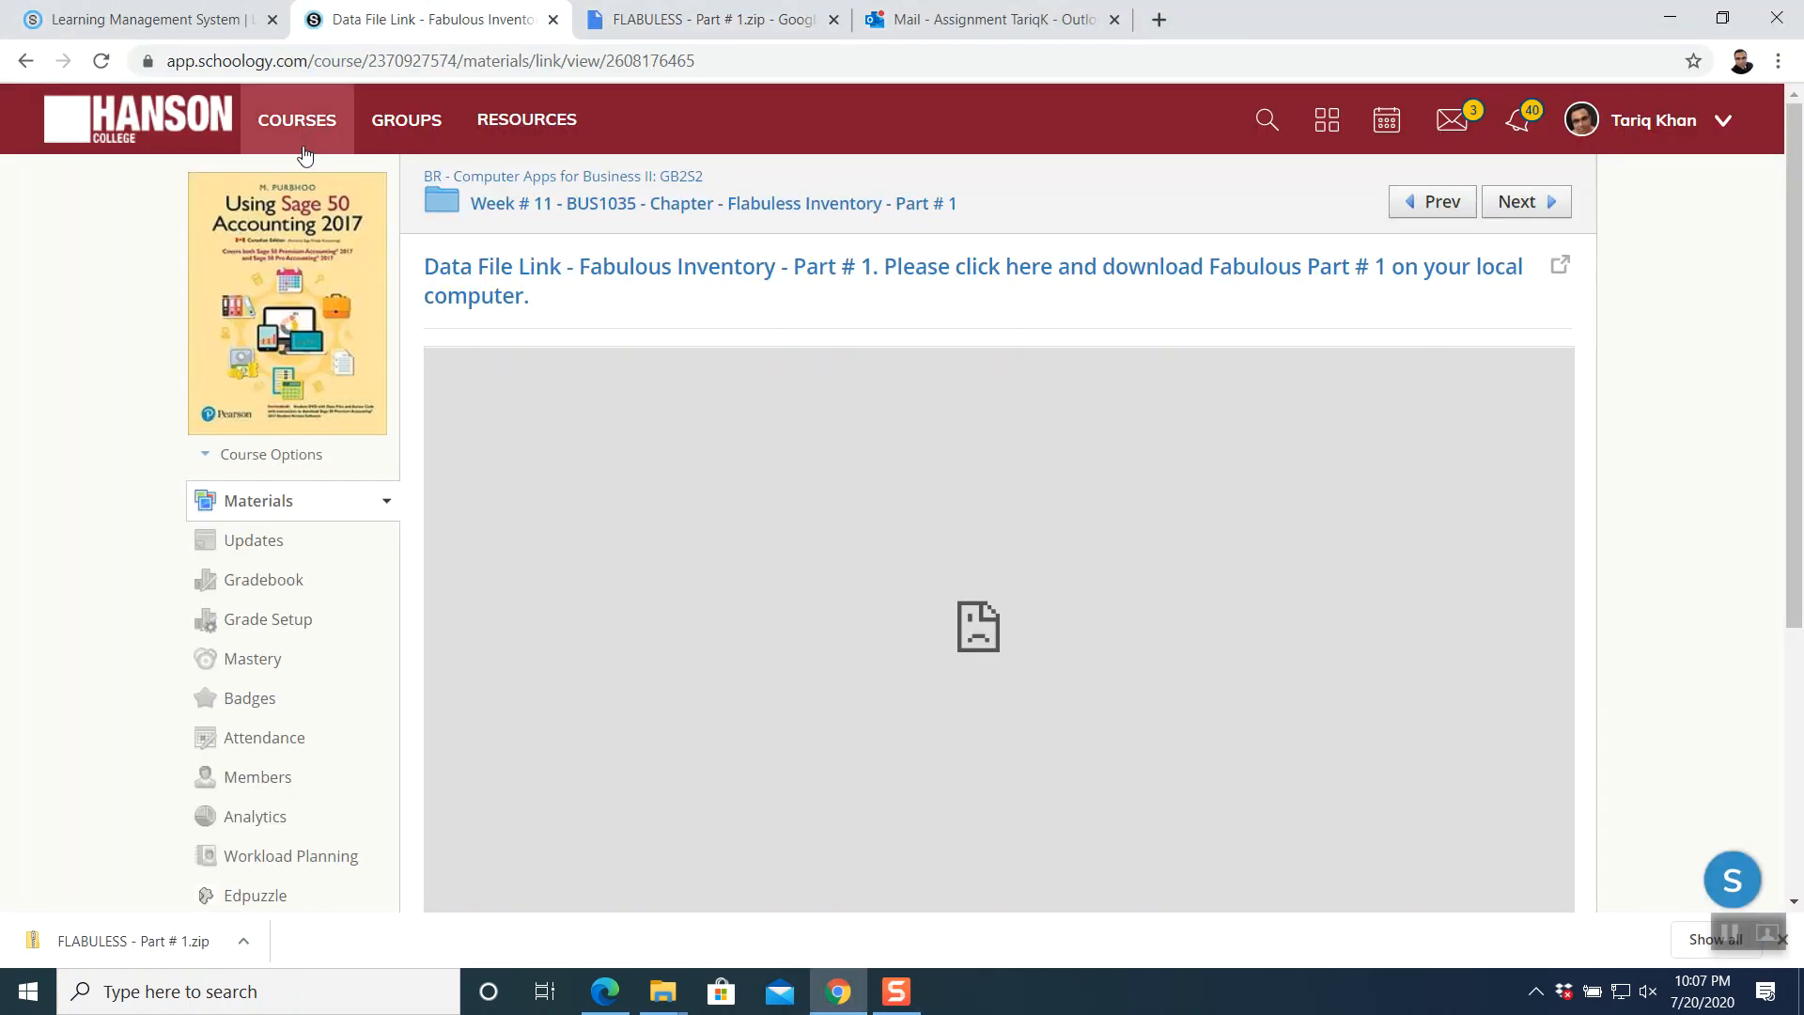
pyautogui.click(26, 60)
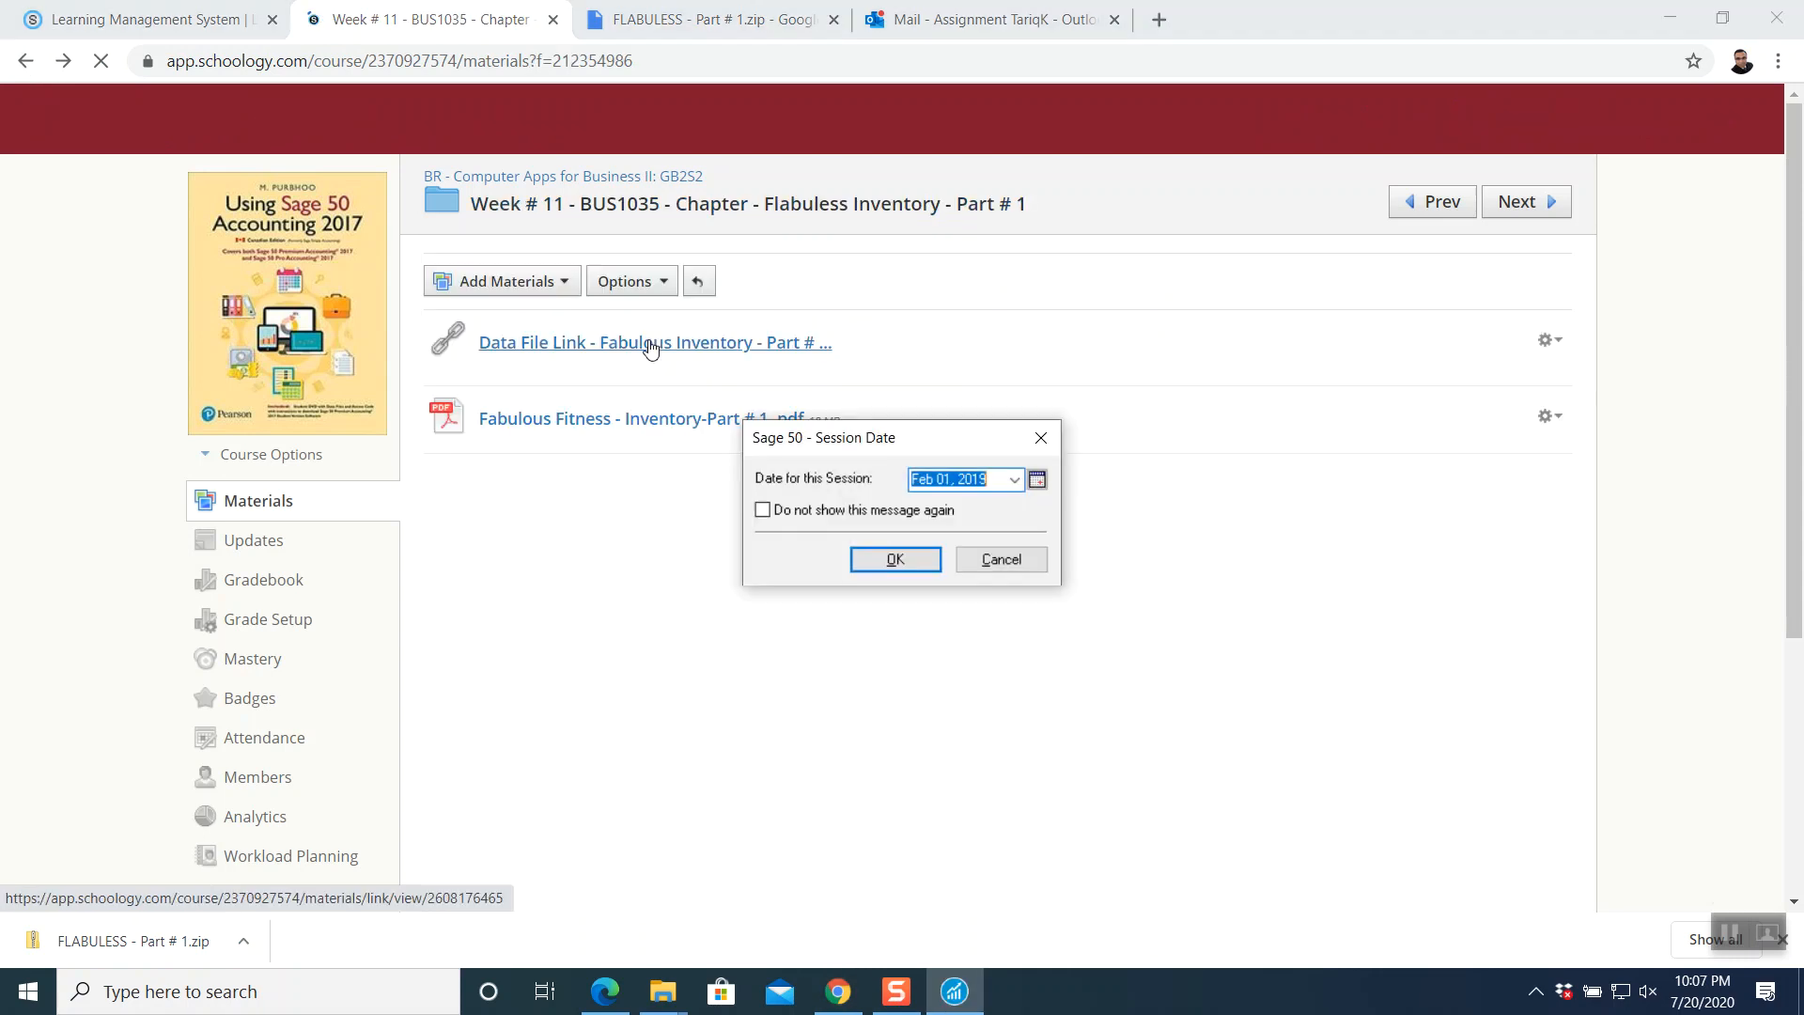
pyautogui.click(572, 419)
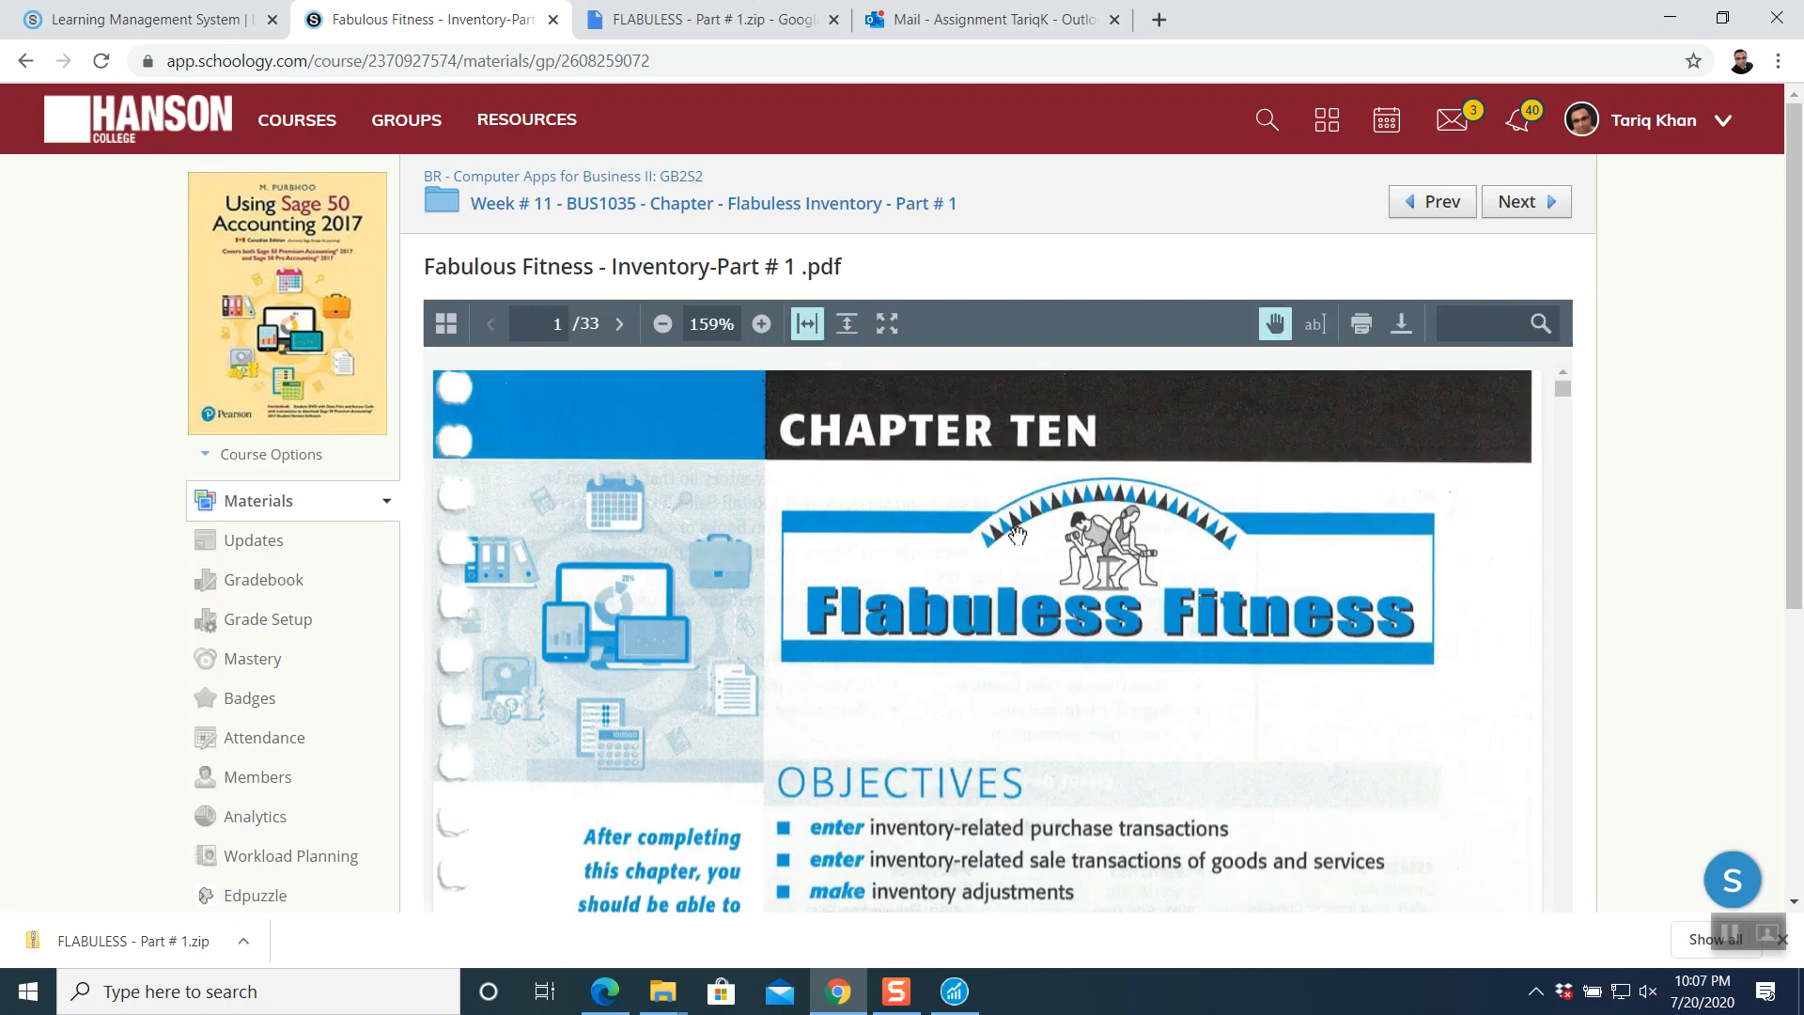
# - Scroll the PDF to the page 7 Keystrokes instructions and bring up Sage 50's Session Date dialog
pyautogui.scroll(-15, 1017, 535)
pyautogui.scroll(-5, 1018, 536)
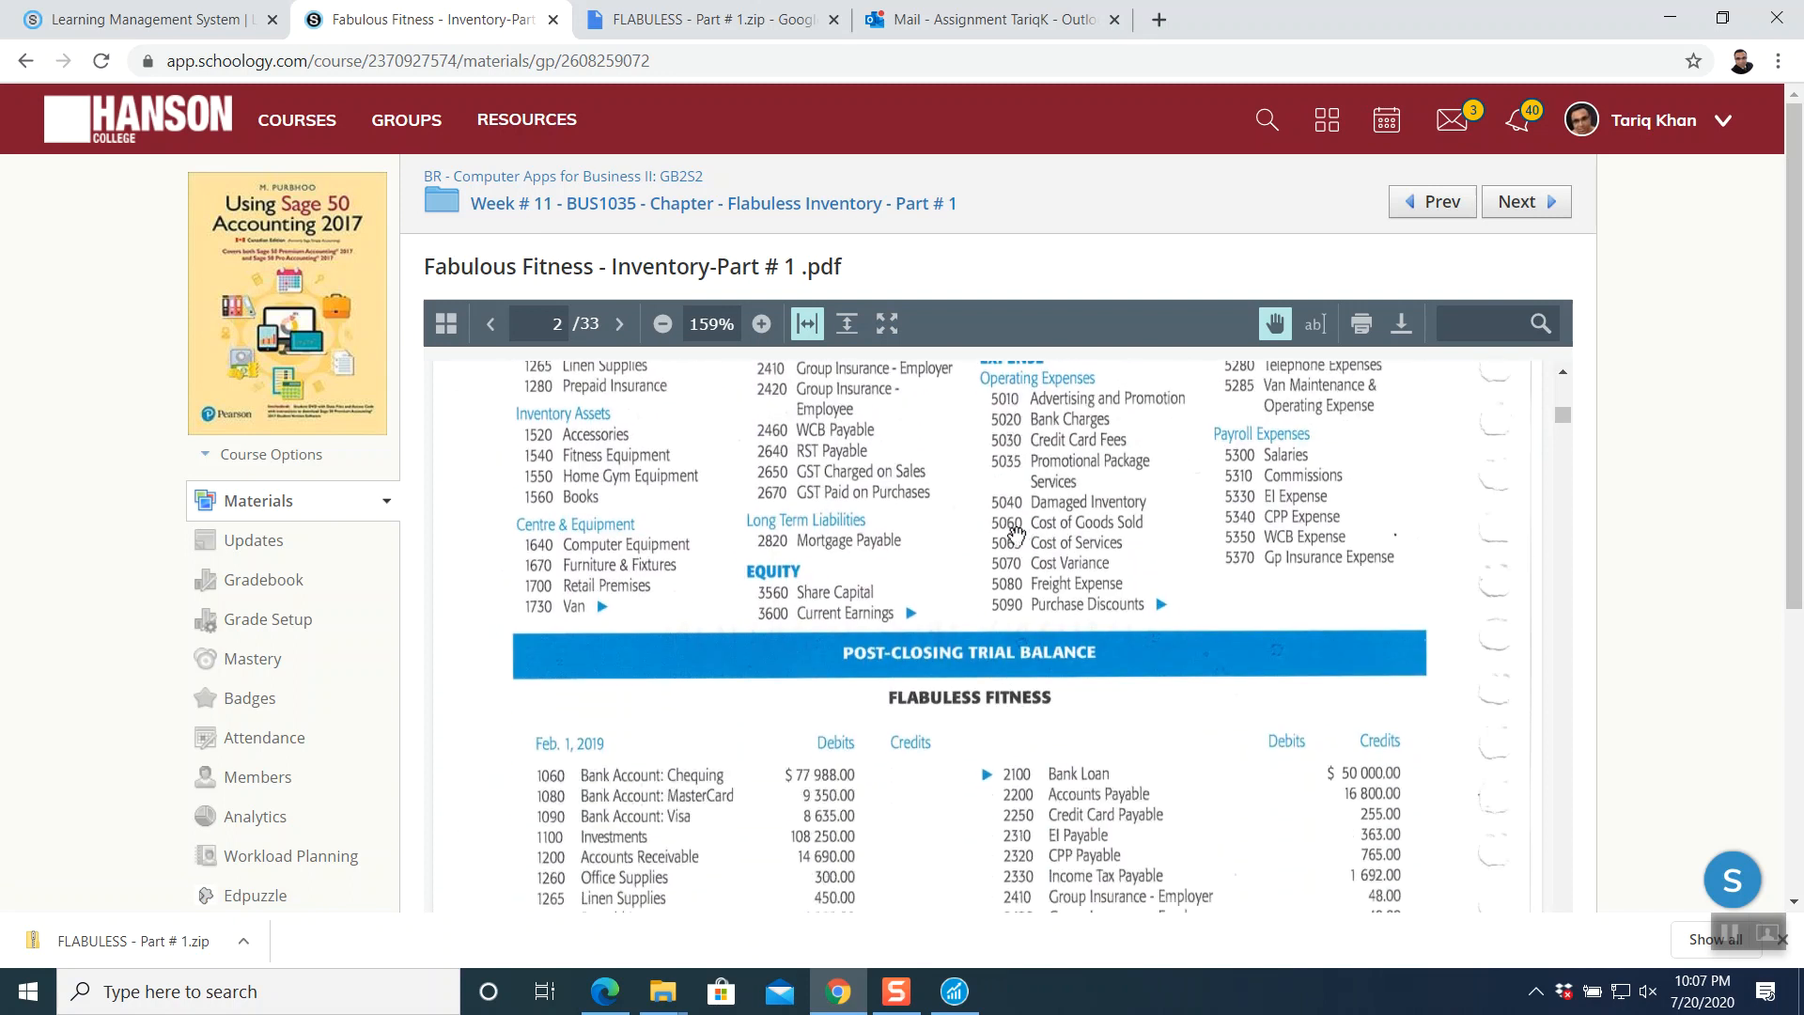
pyautogui.scroll(-8, 1016, 535)
pyautogui.scroll(-10, 1008, 538)
pyautogui.scroll(-10, 1008, 537)
pyautogui.scroll(-10, 1009, 537)
pyautogui.scroll(-10, 1009, 537)
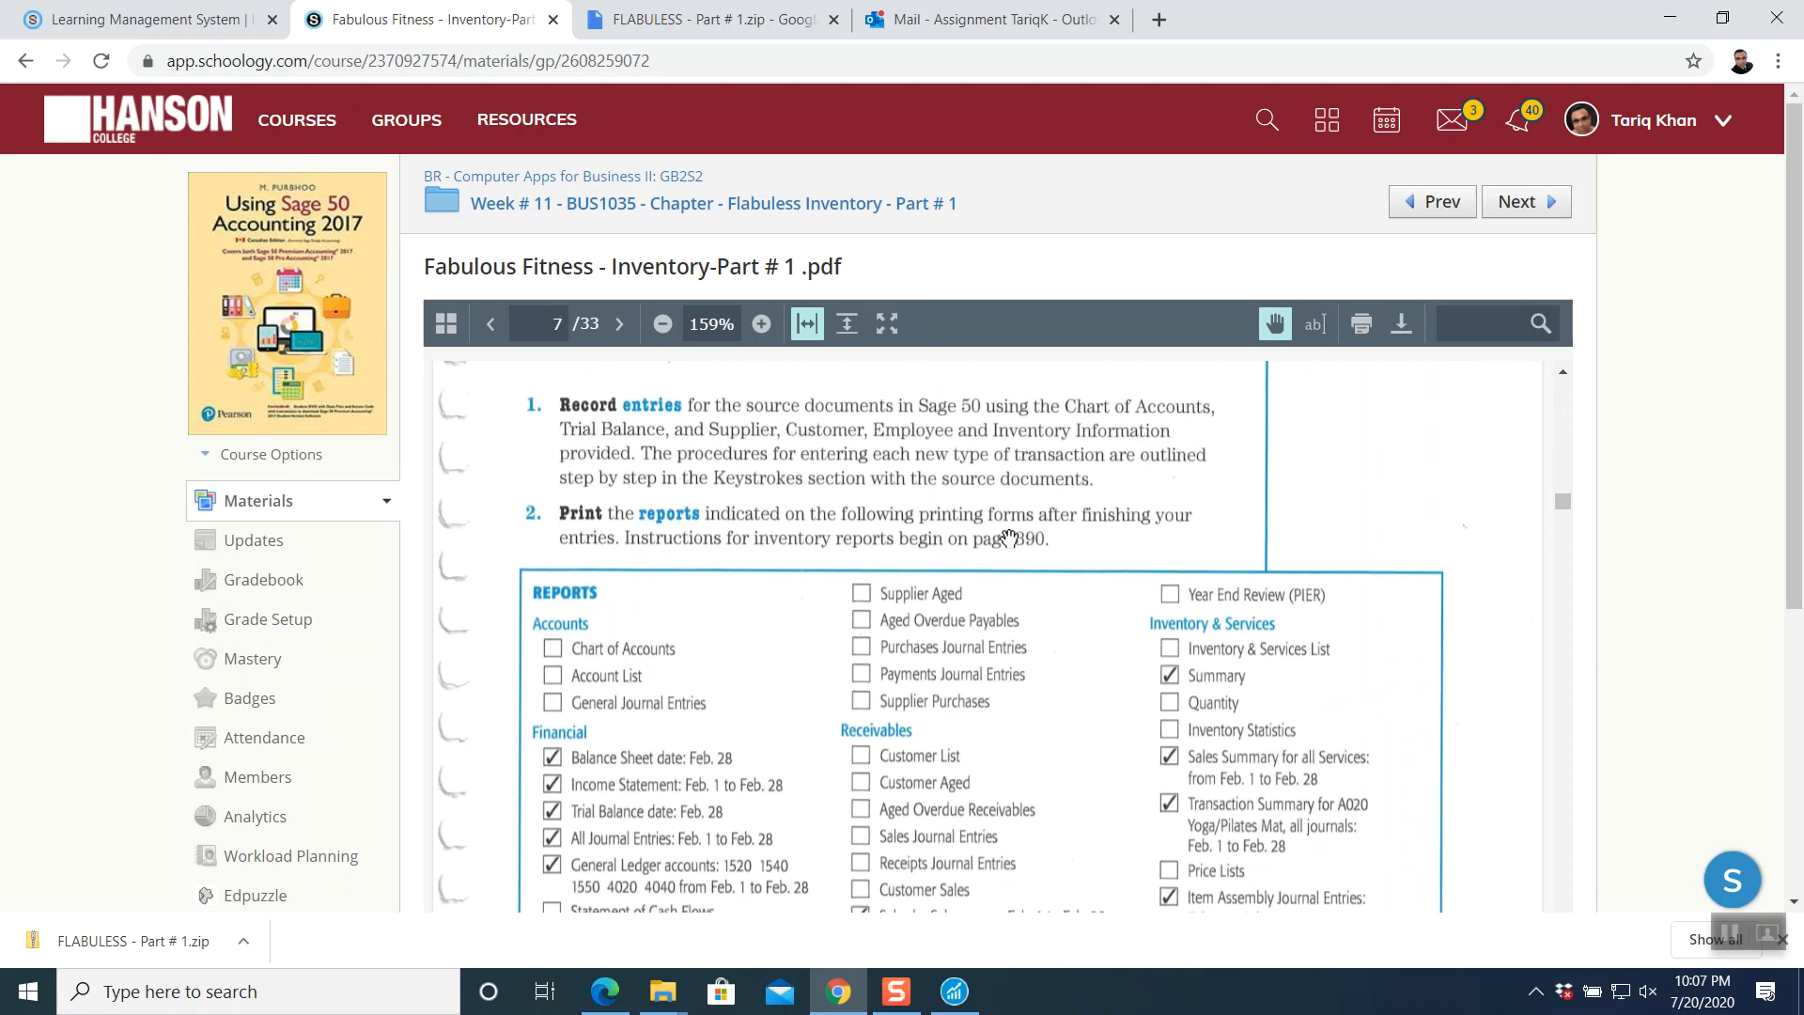
pyautogui.scroll(-5, 1008, 538)
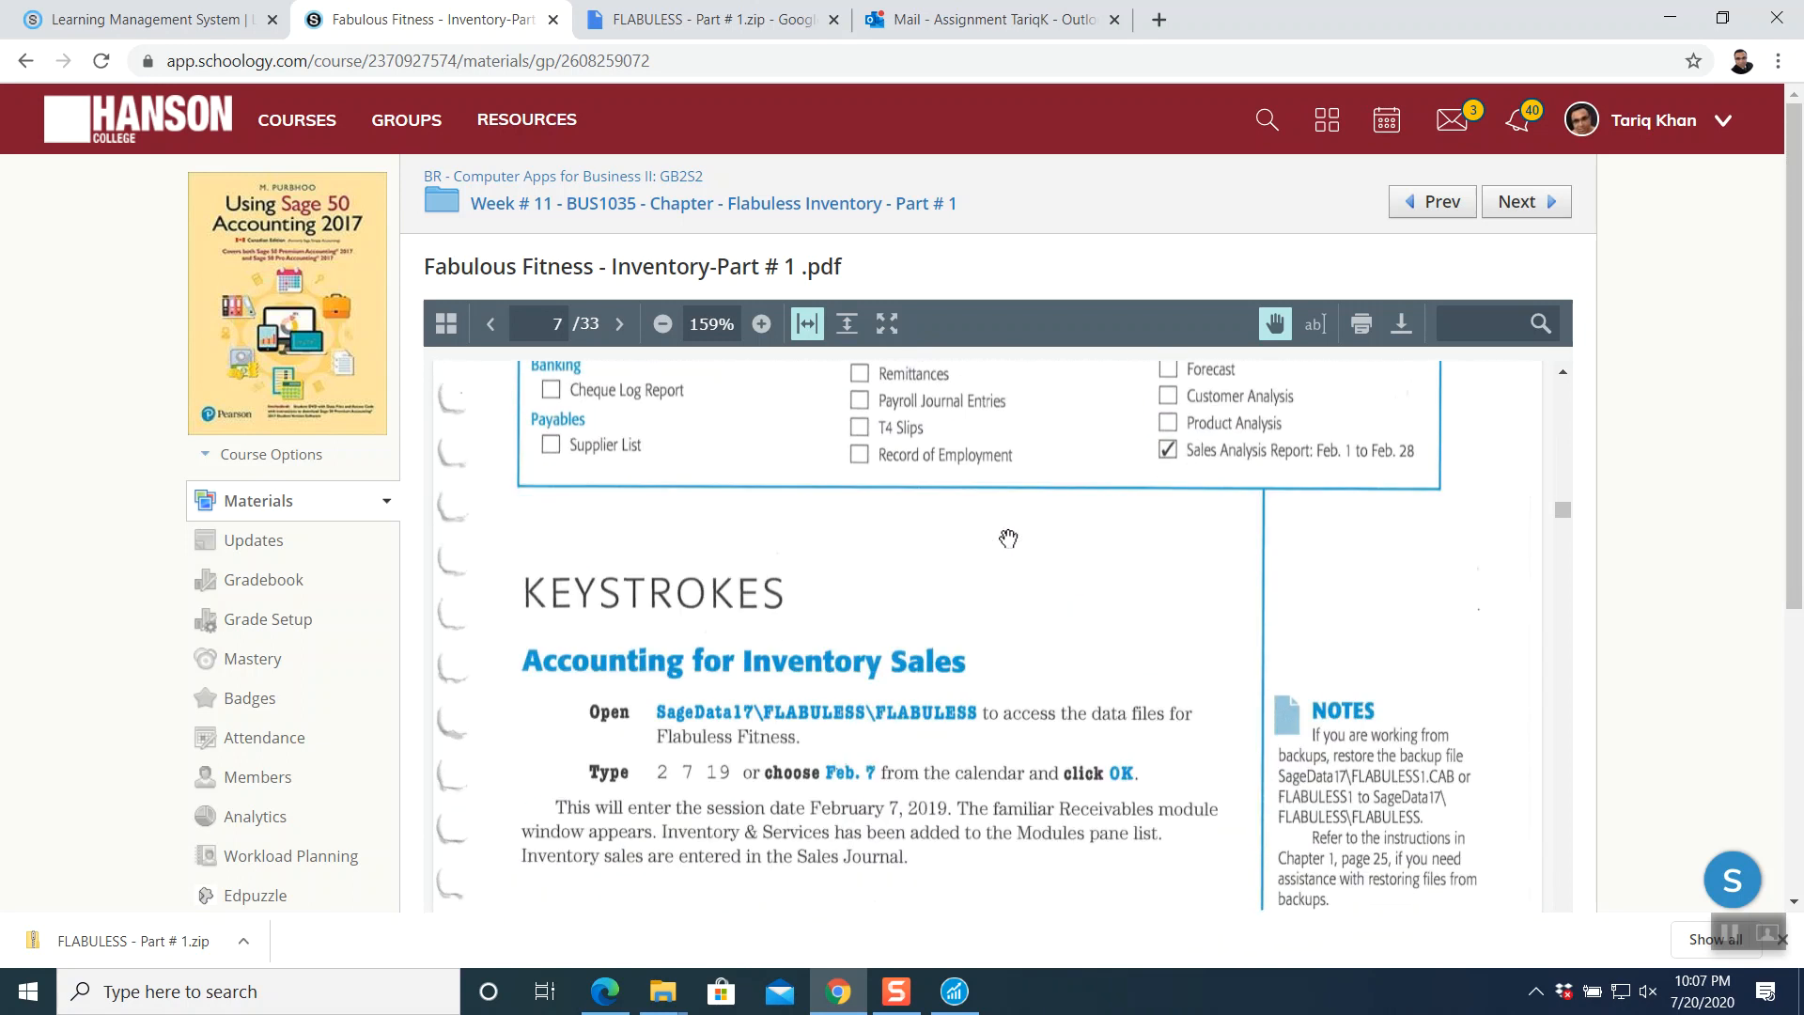
pyautogui.scroll(-2, 1009, 538)
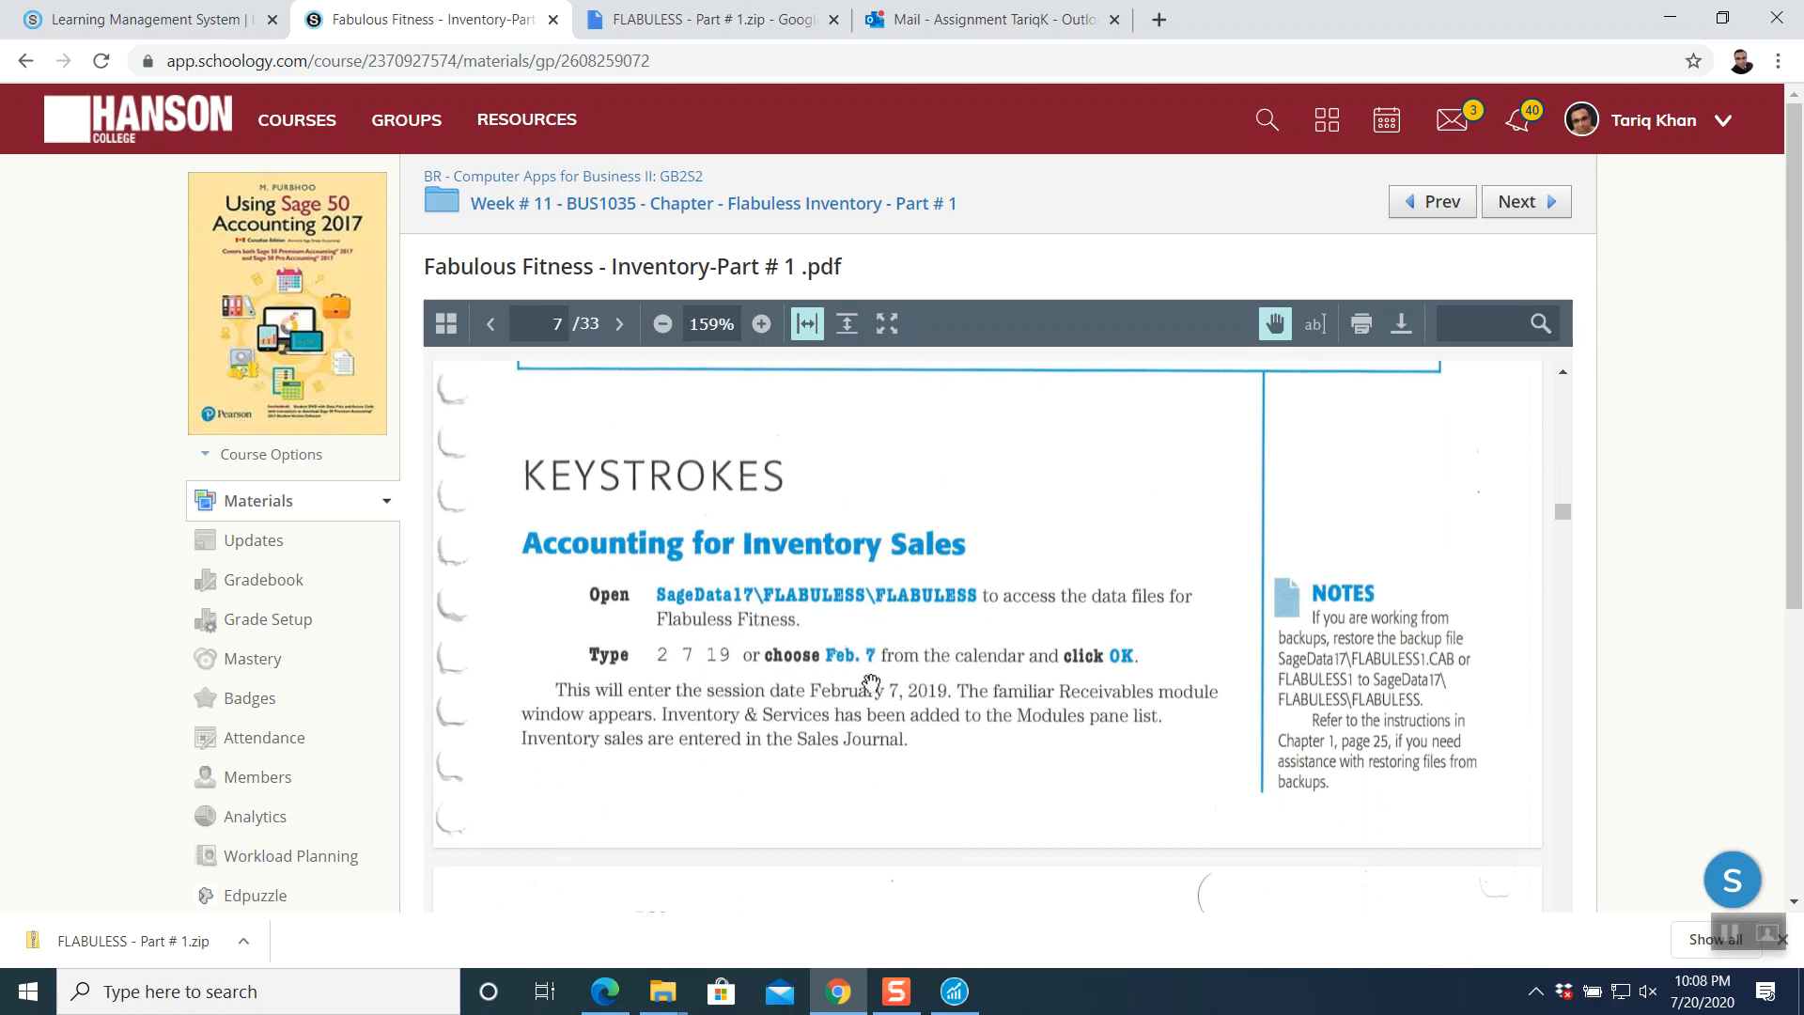
pyautogui.click(942, 1004)
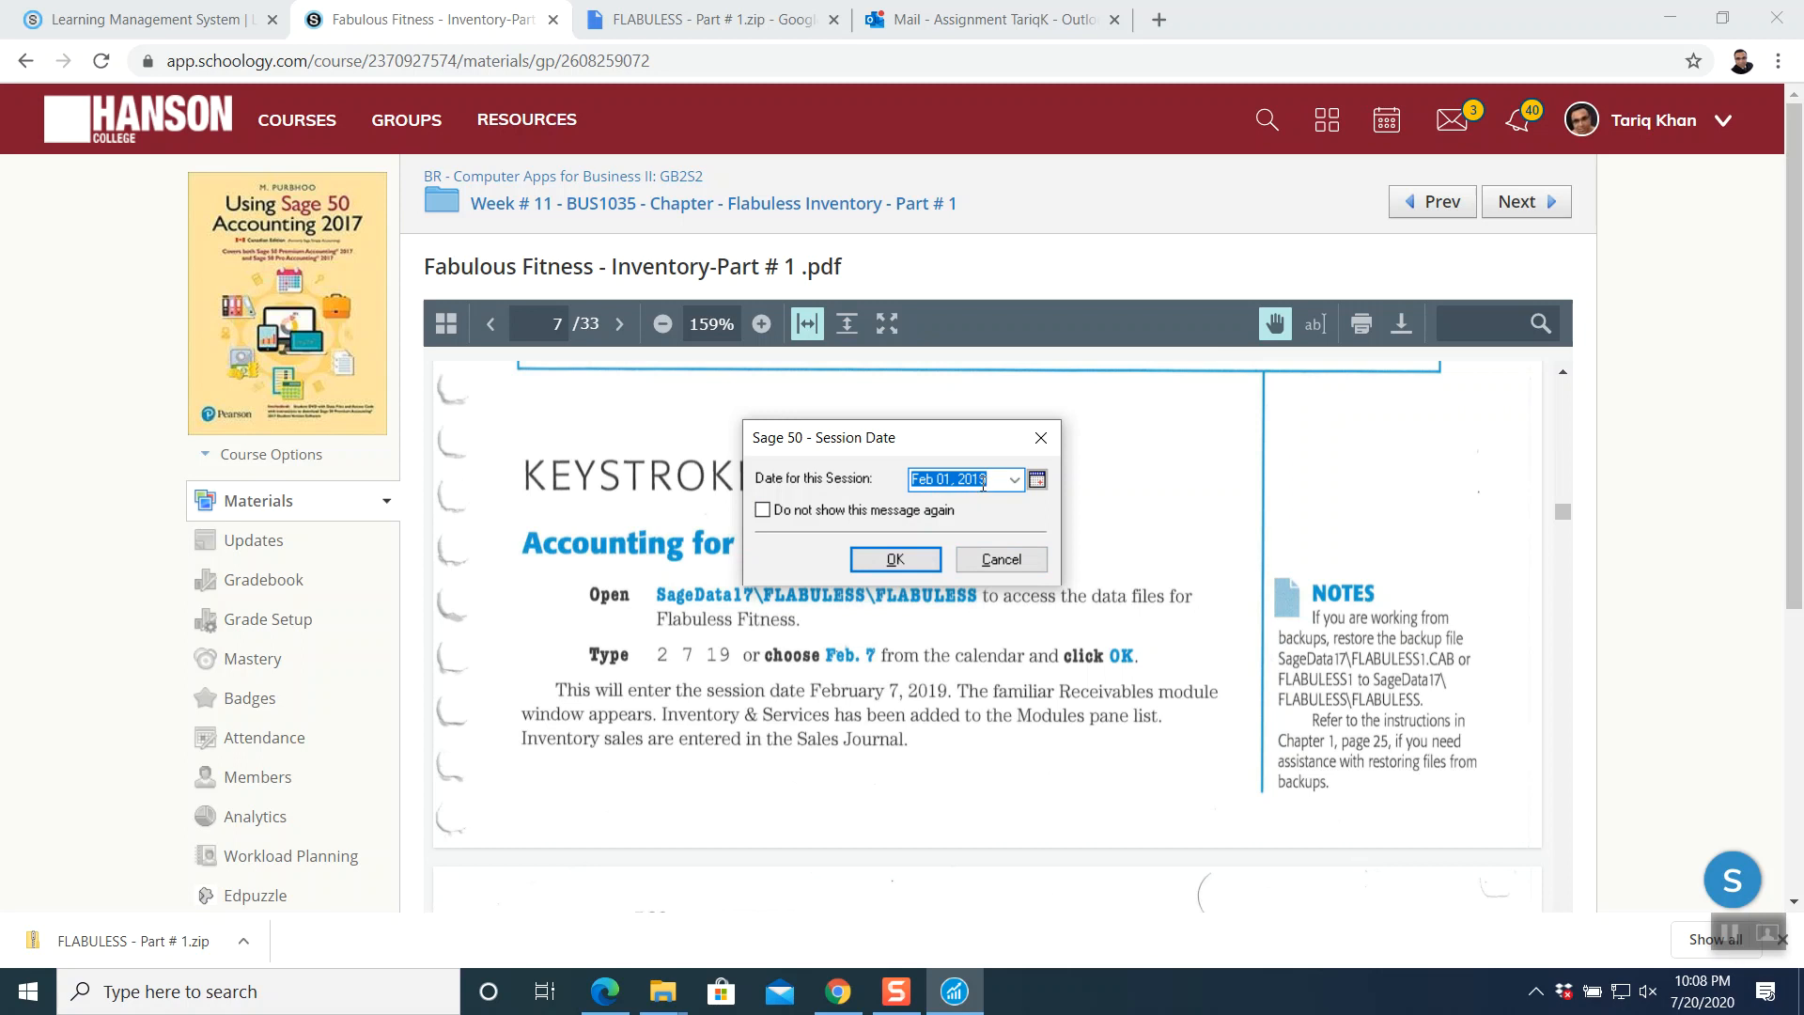
# - Set the session date to Feb 07, 2019 to open Flabuless Fitness, then return to the textbook PDF
pyautogui.click(1037, 480)
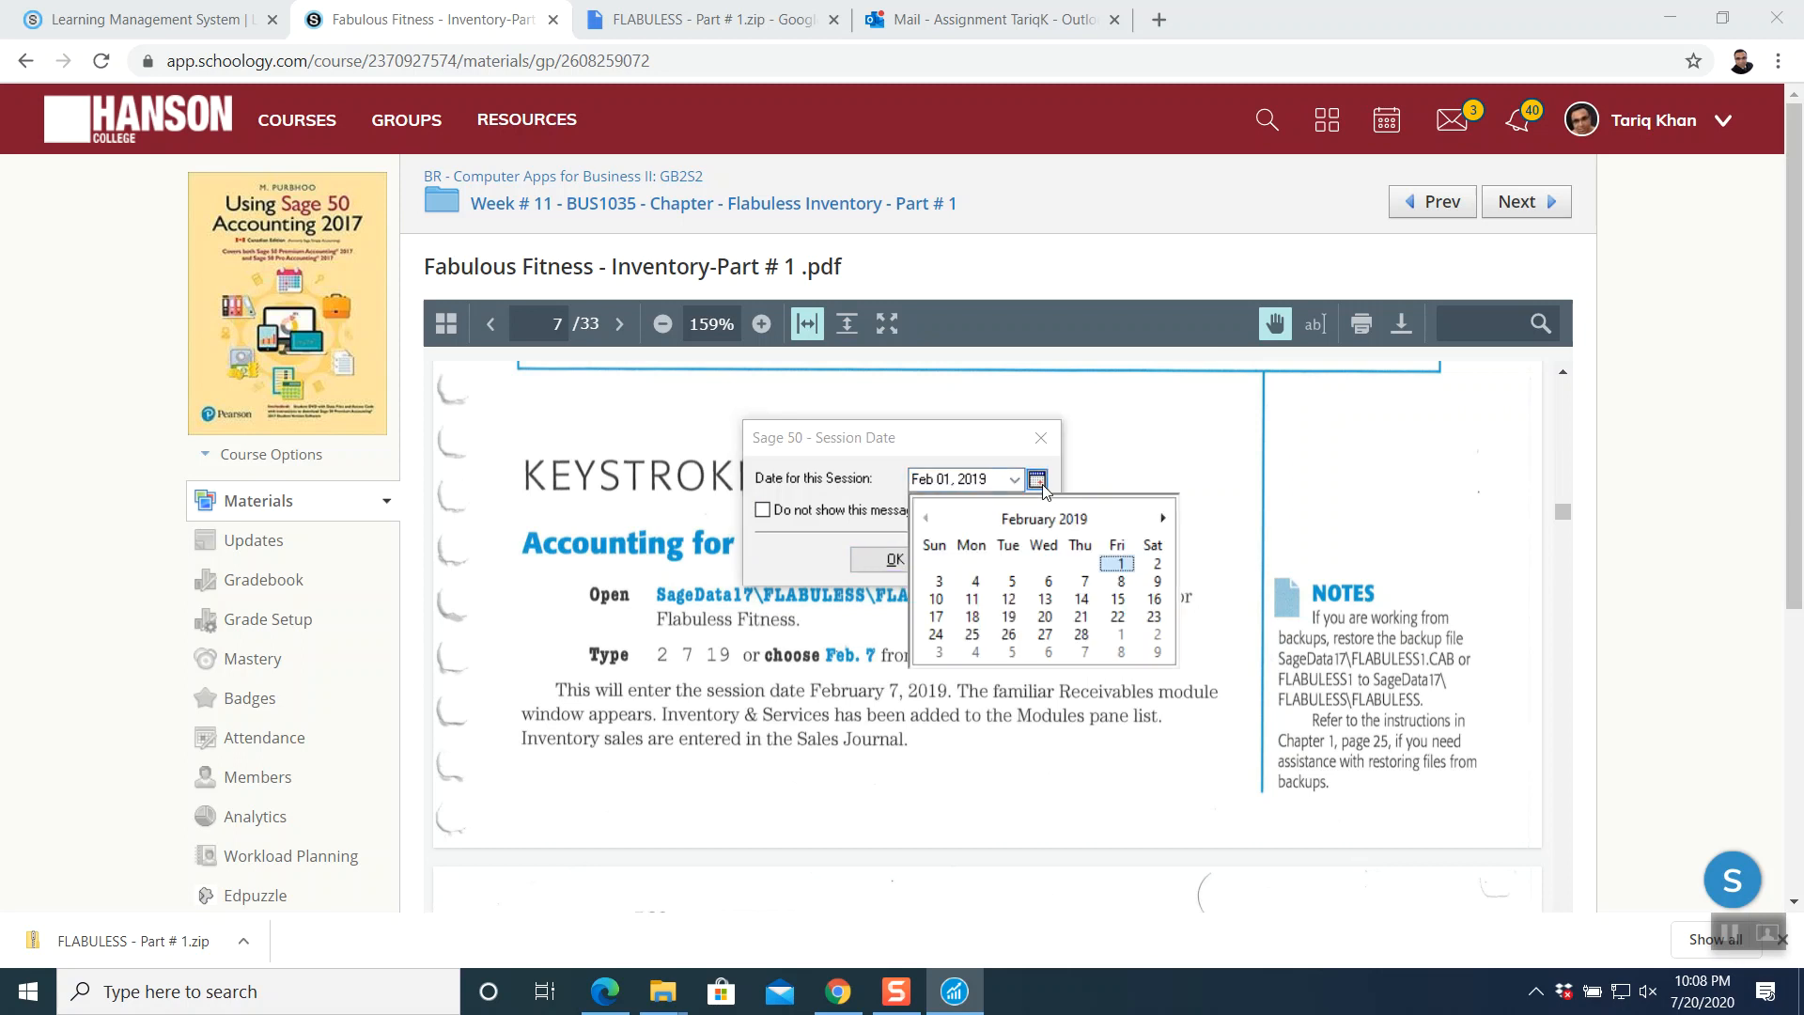
pyautogui.click(1085, 582)
pyautogui.click(916, 561)
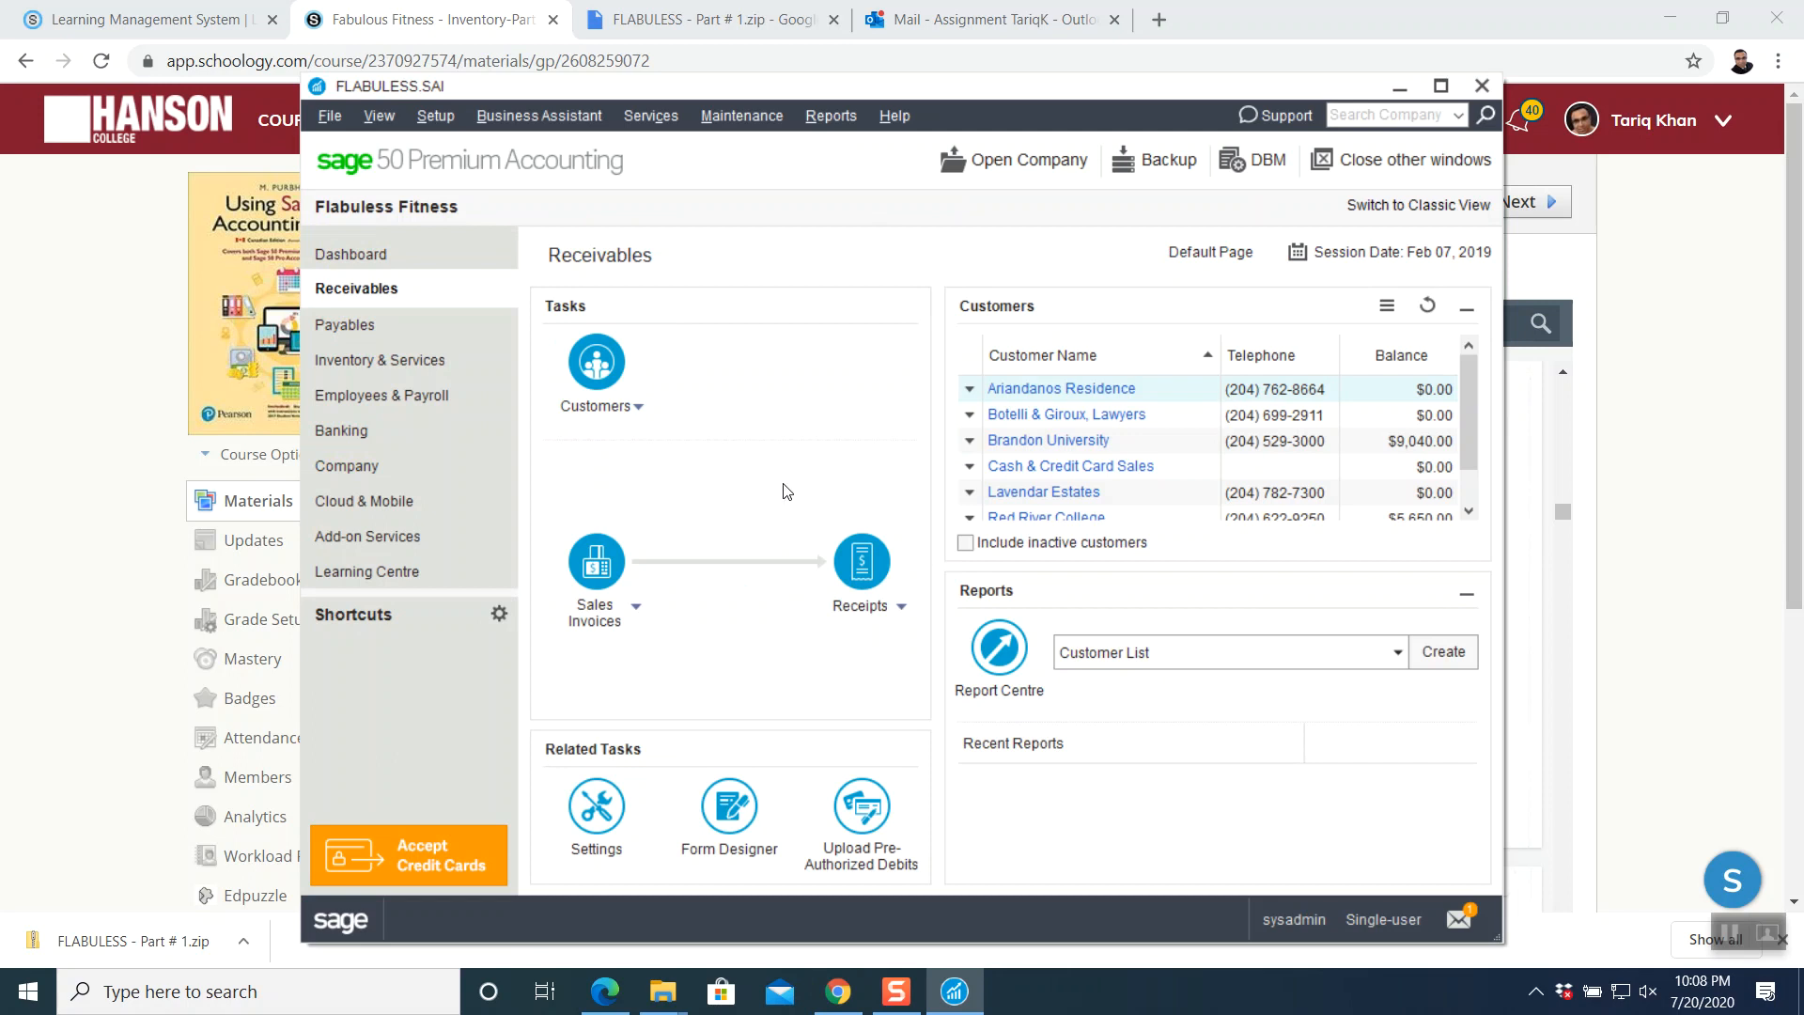
pyautogui.click(1640, 565)
pyautogui.scroll(-4, 837, 610)
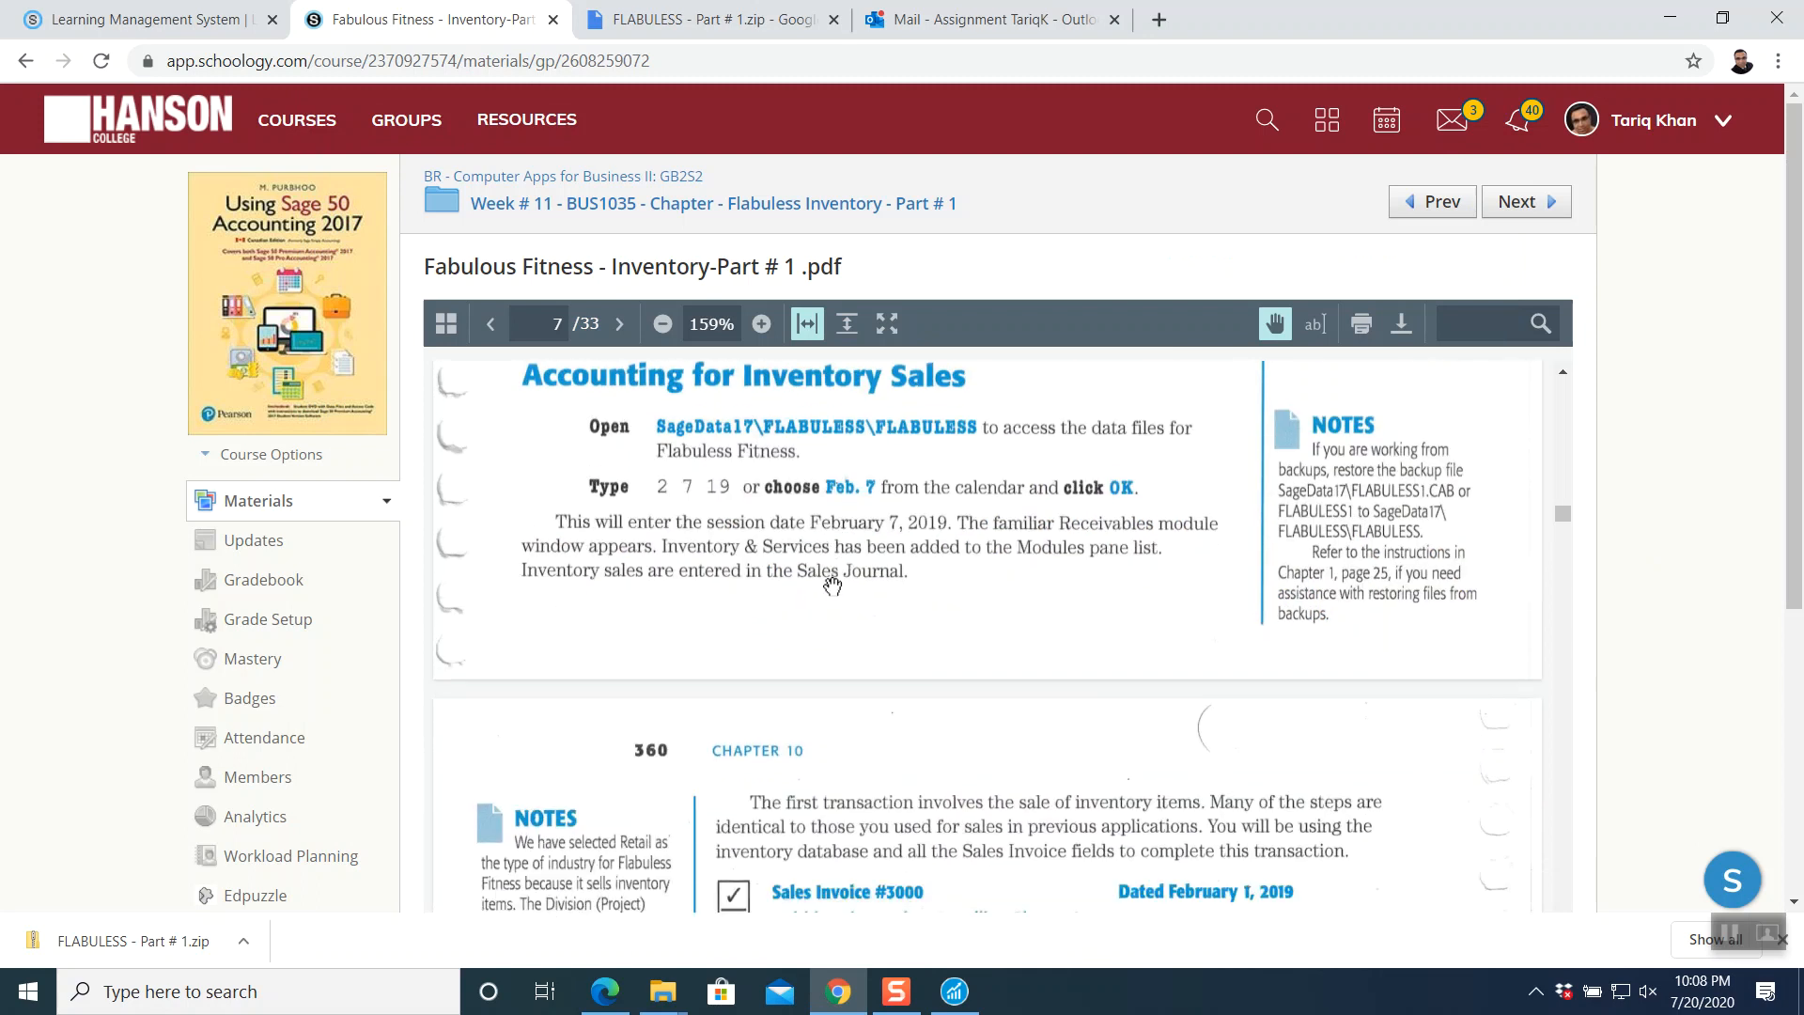
# - Scroll to page 8 to read Sales Invoice #3000, then bring the Sage 50 Receivables window forward
pyautogui.scroll(-3, 833, 590)
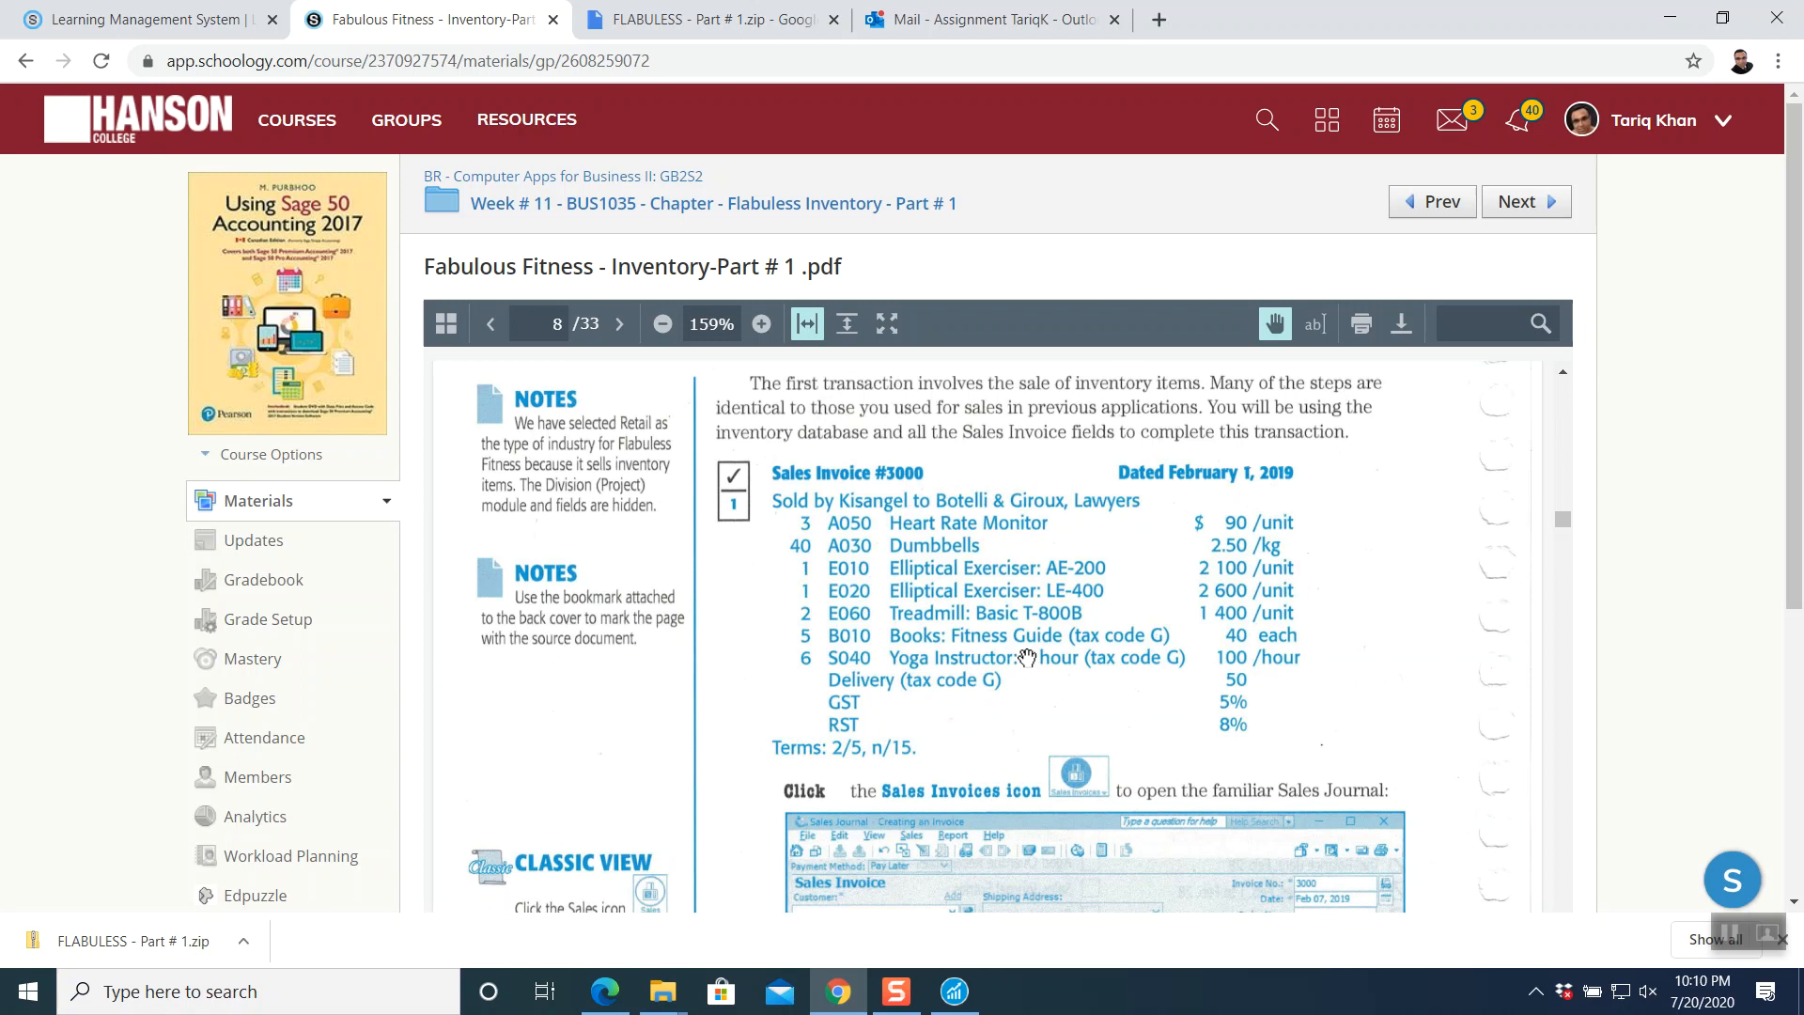
pyautogui.click(954, 992)
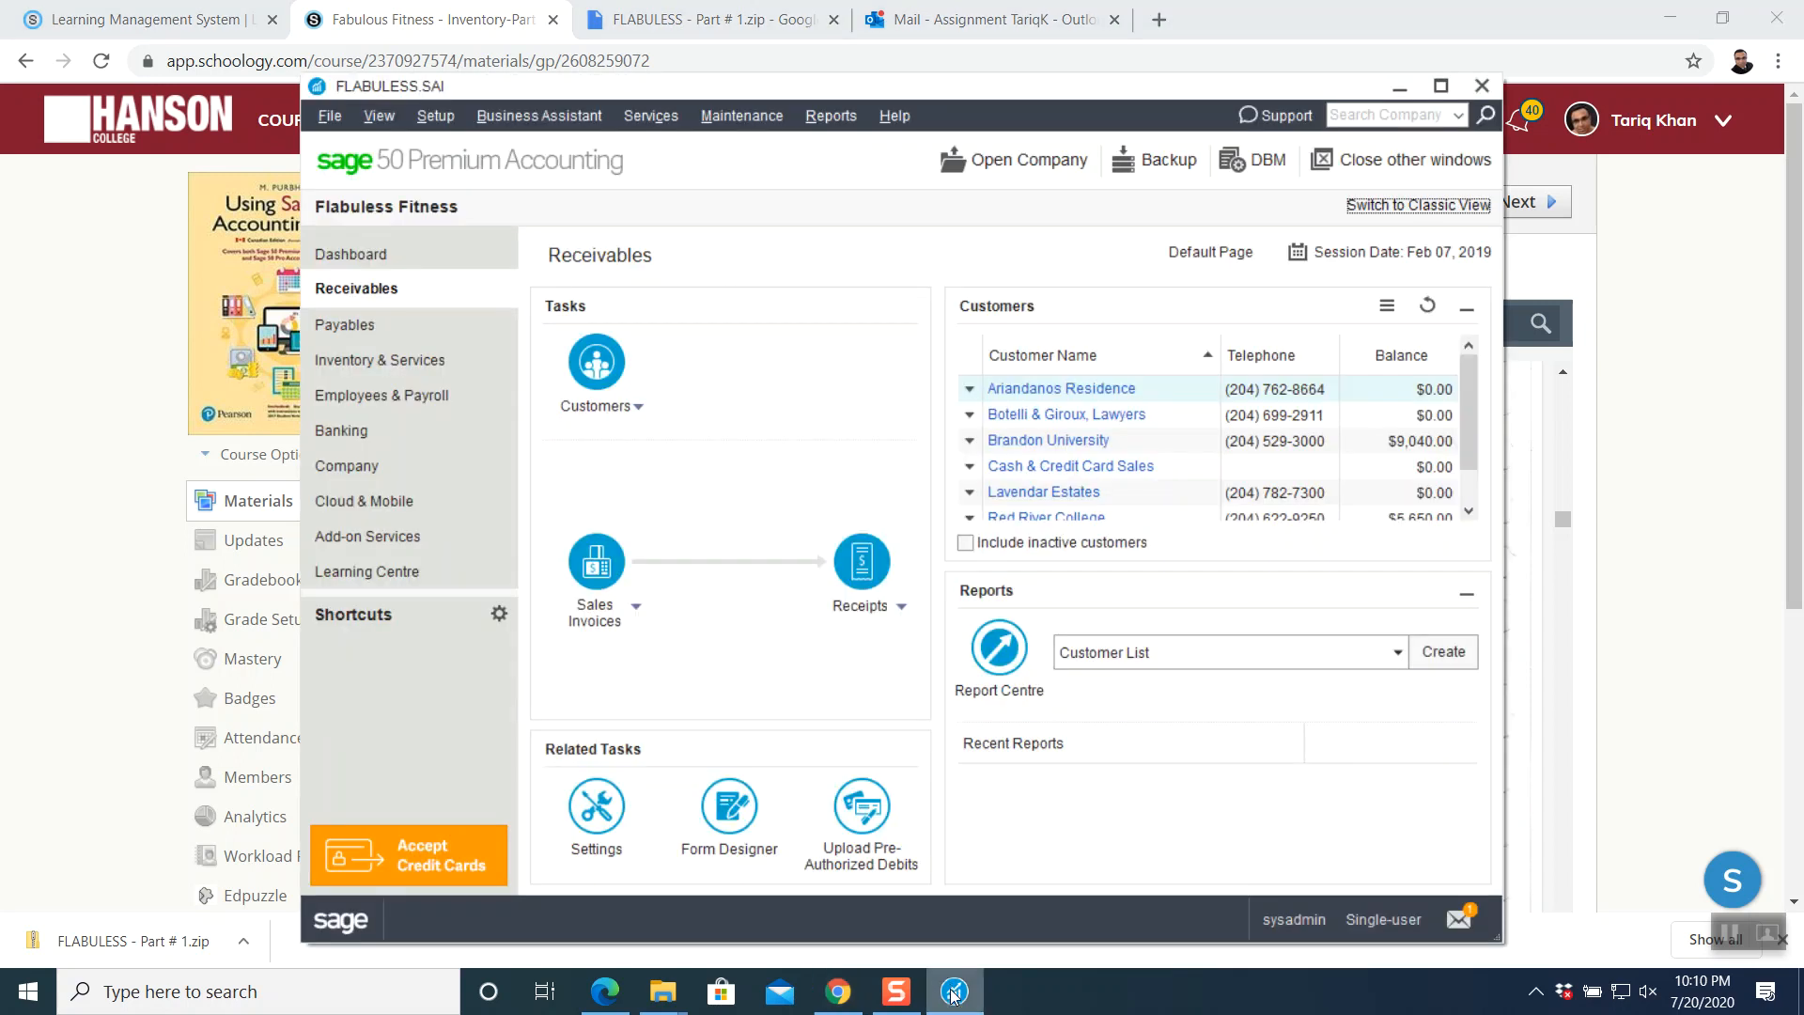
# - Maximize Sage, start Sales Journal invoice 3000 dated Feb 01, 2019, and choose Botelli & Giroux, Lawyers
pyautogui.click(1440, 86)
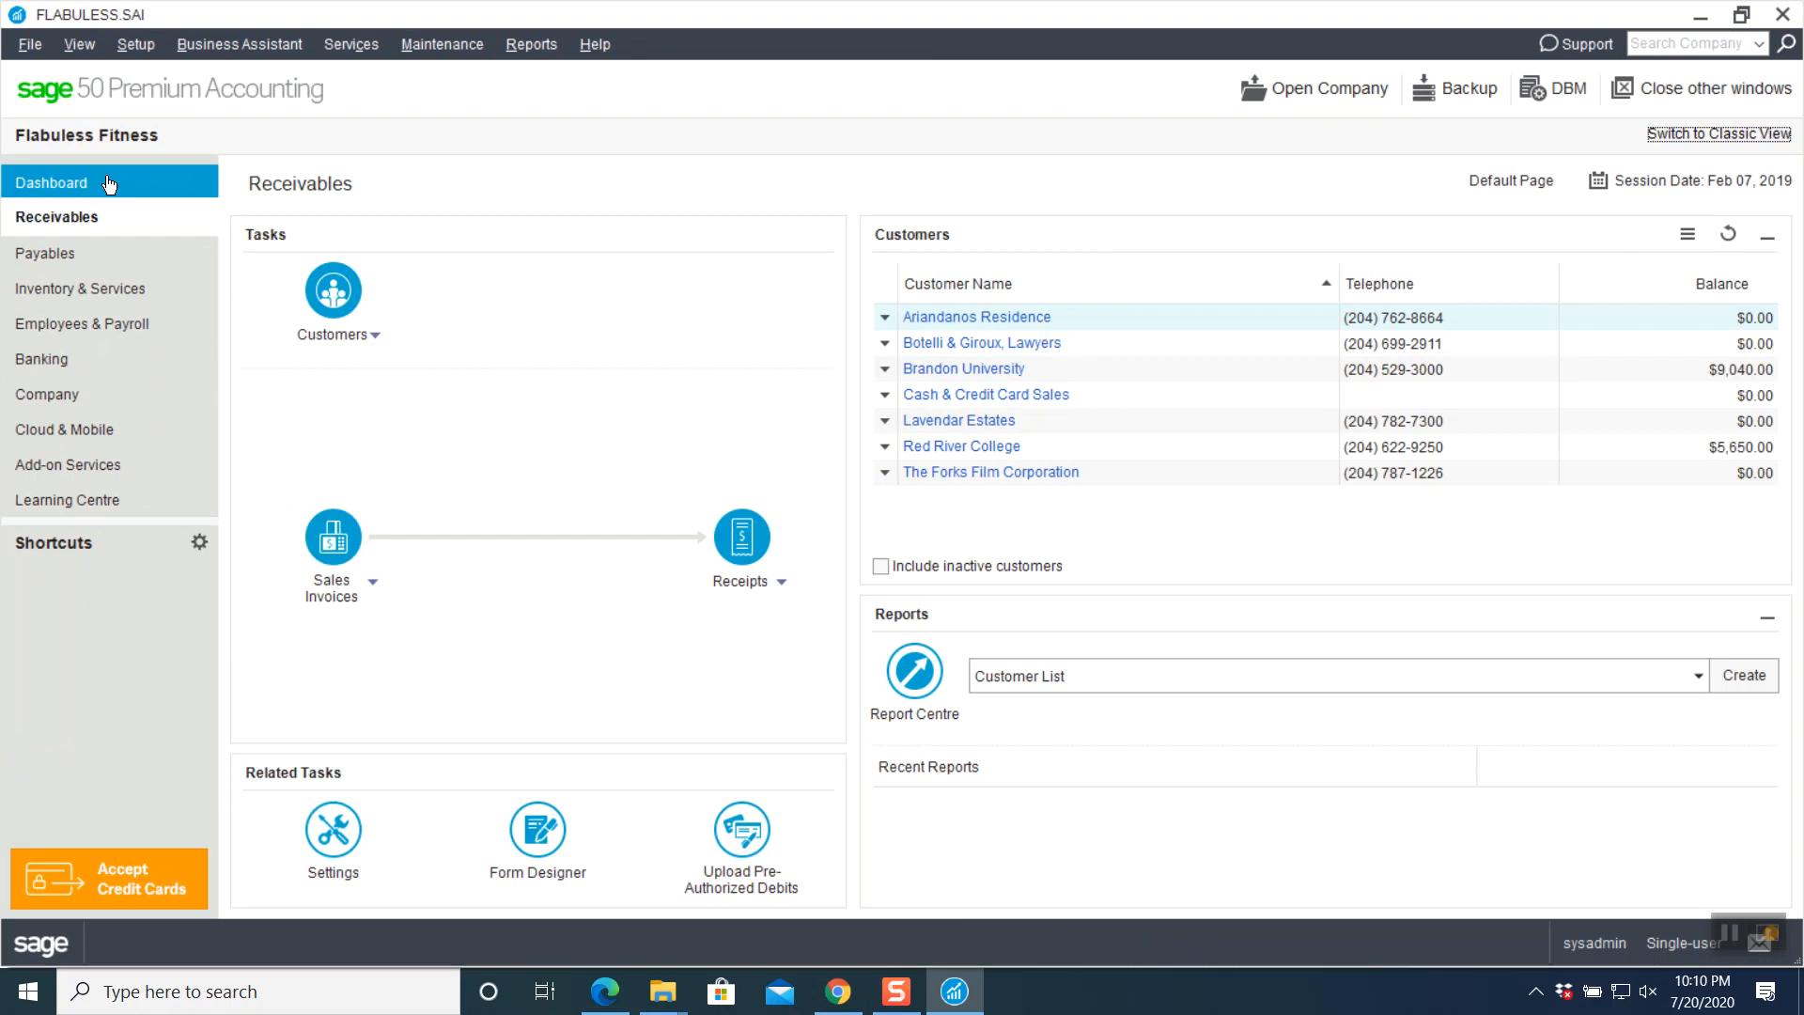
pyautogui.click(335, 537)
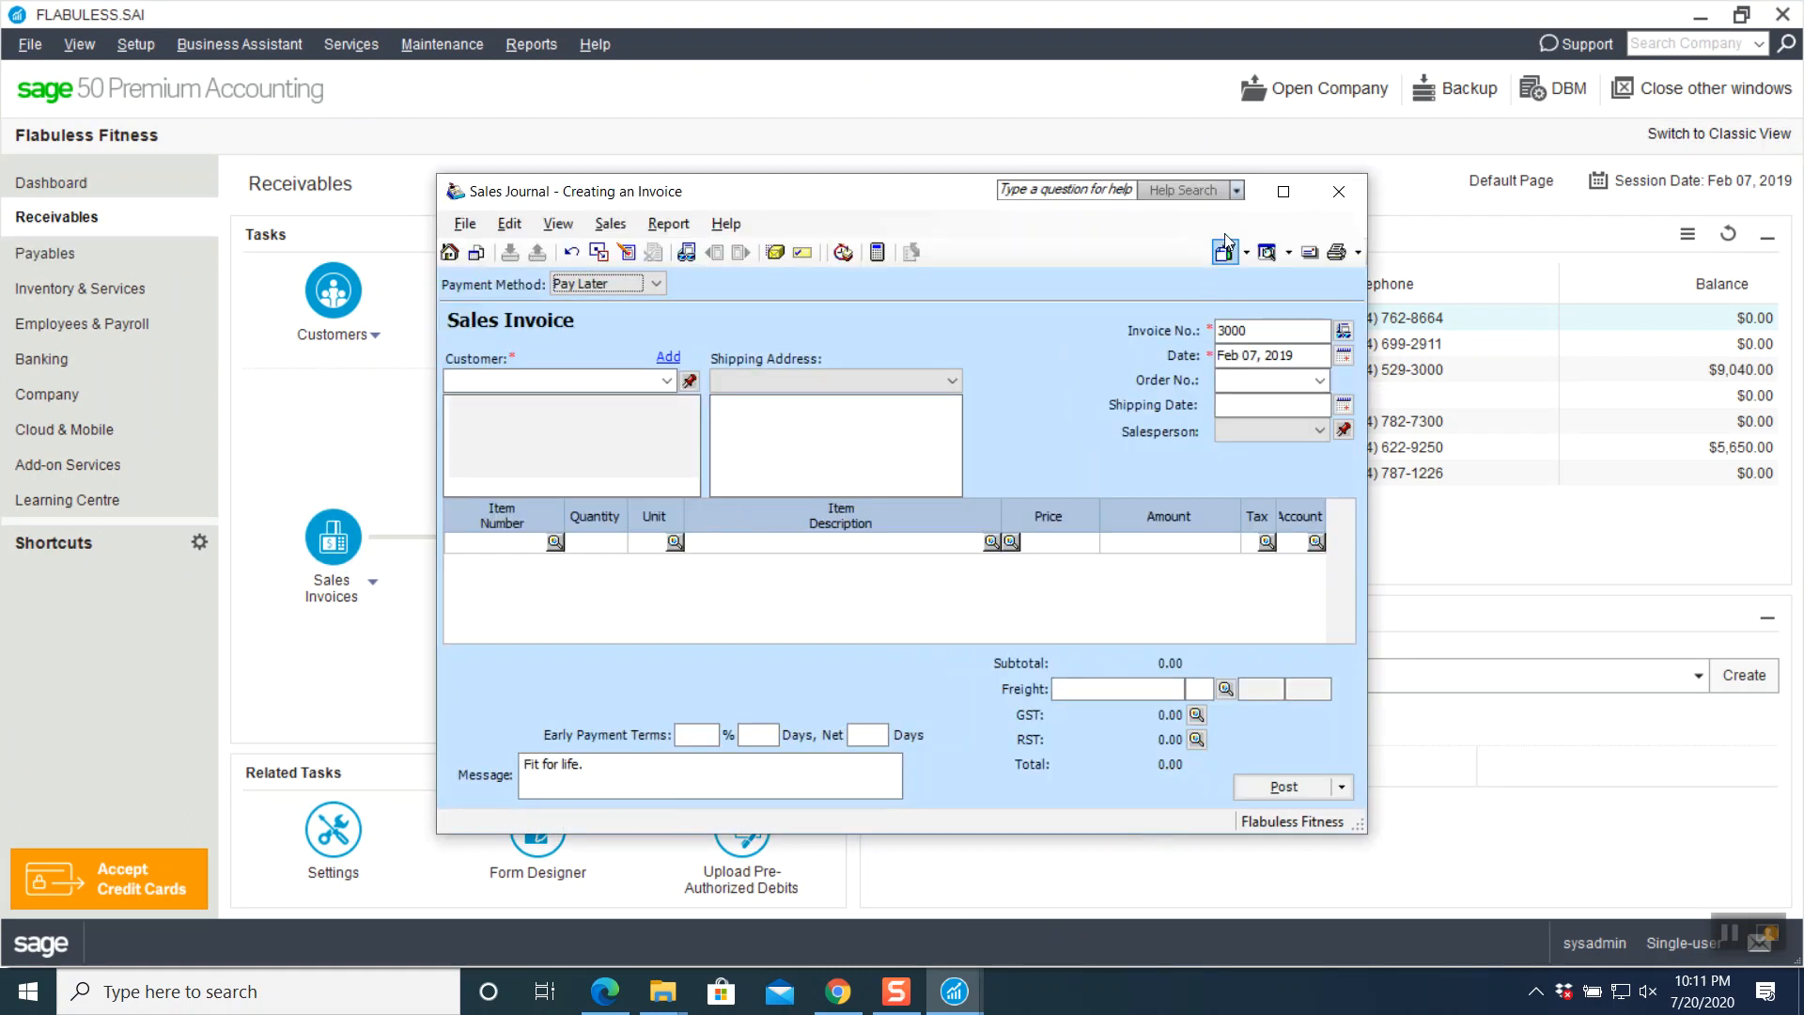
pyautogui.click(1283, 190)
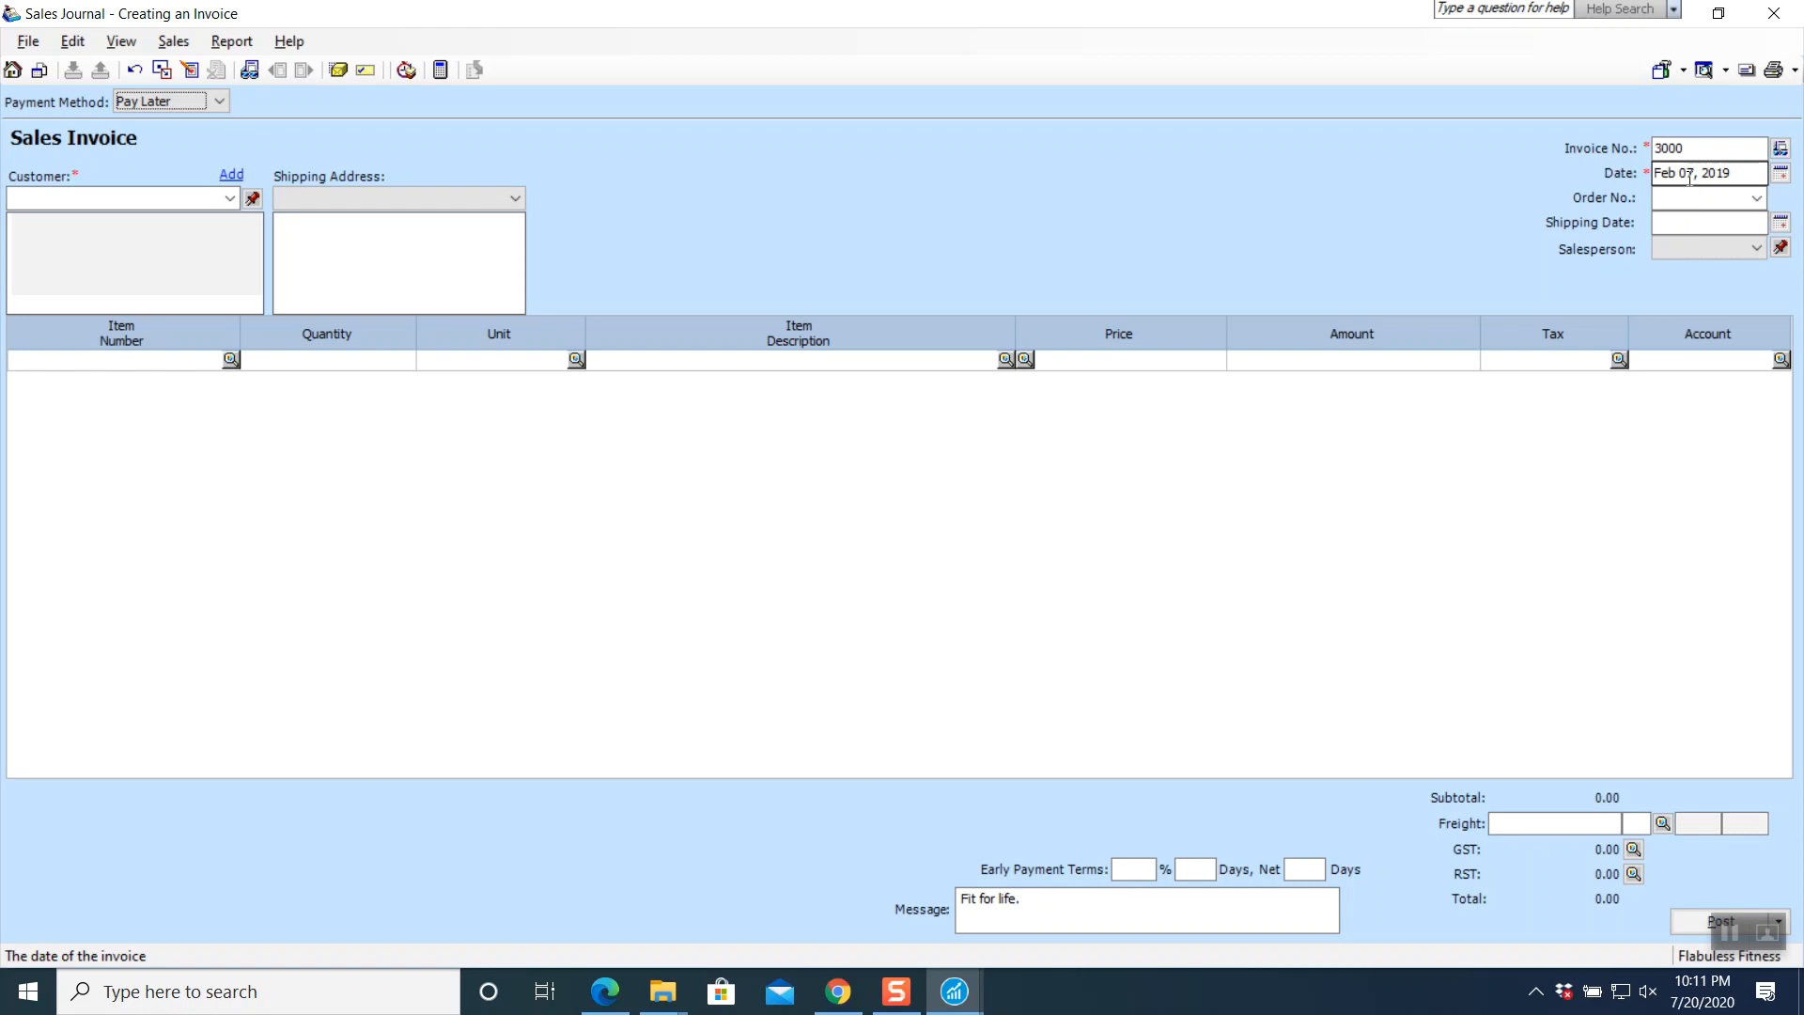
pyautogui.click(1781, 173)
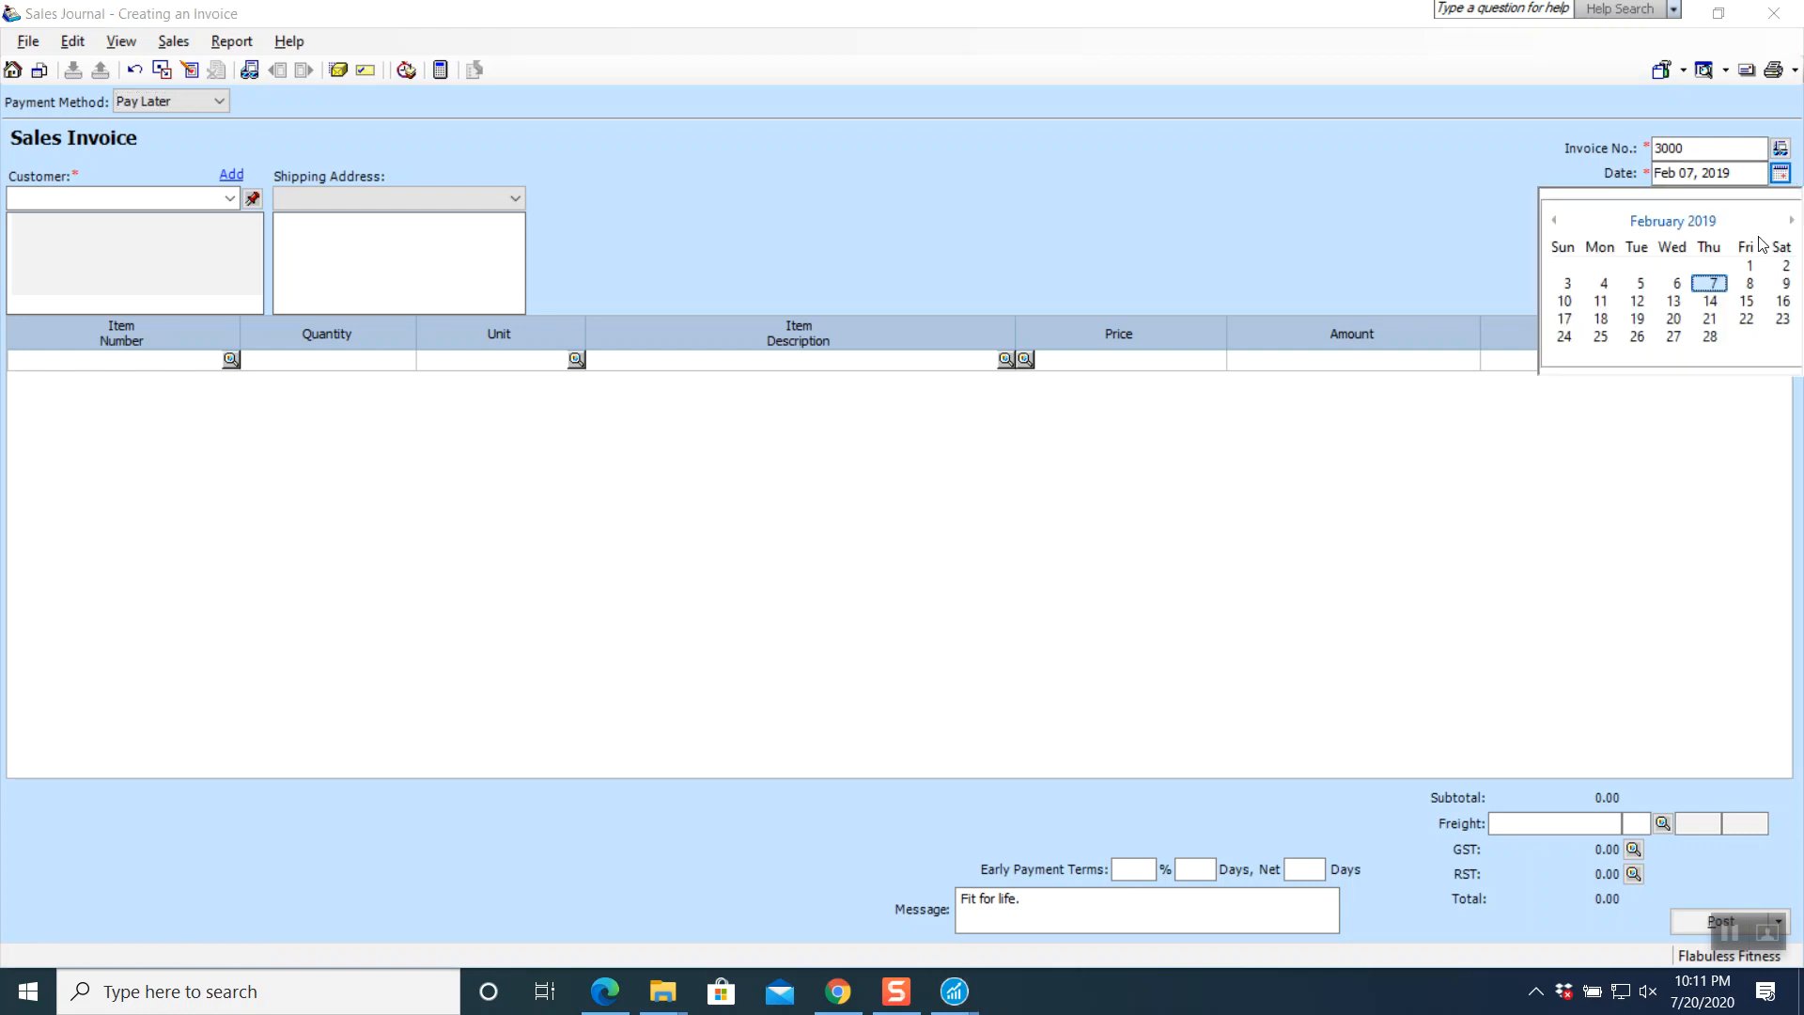
pyautogui.click(1750, 267)
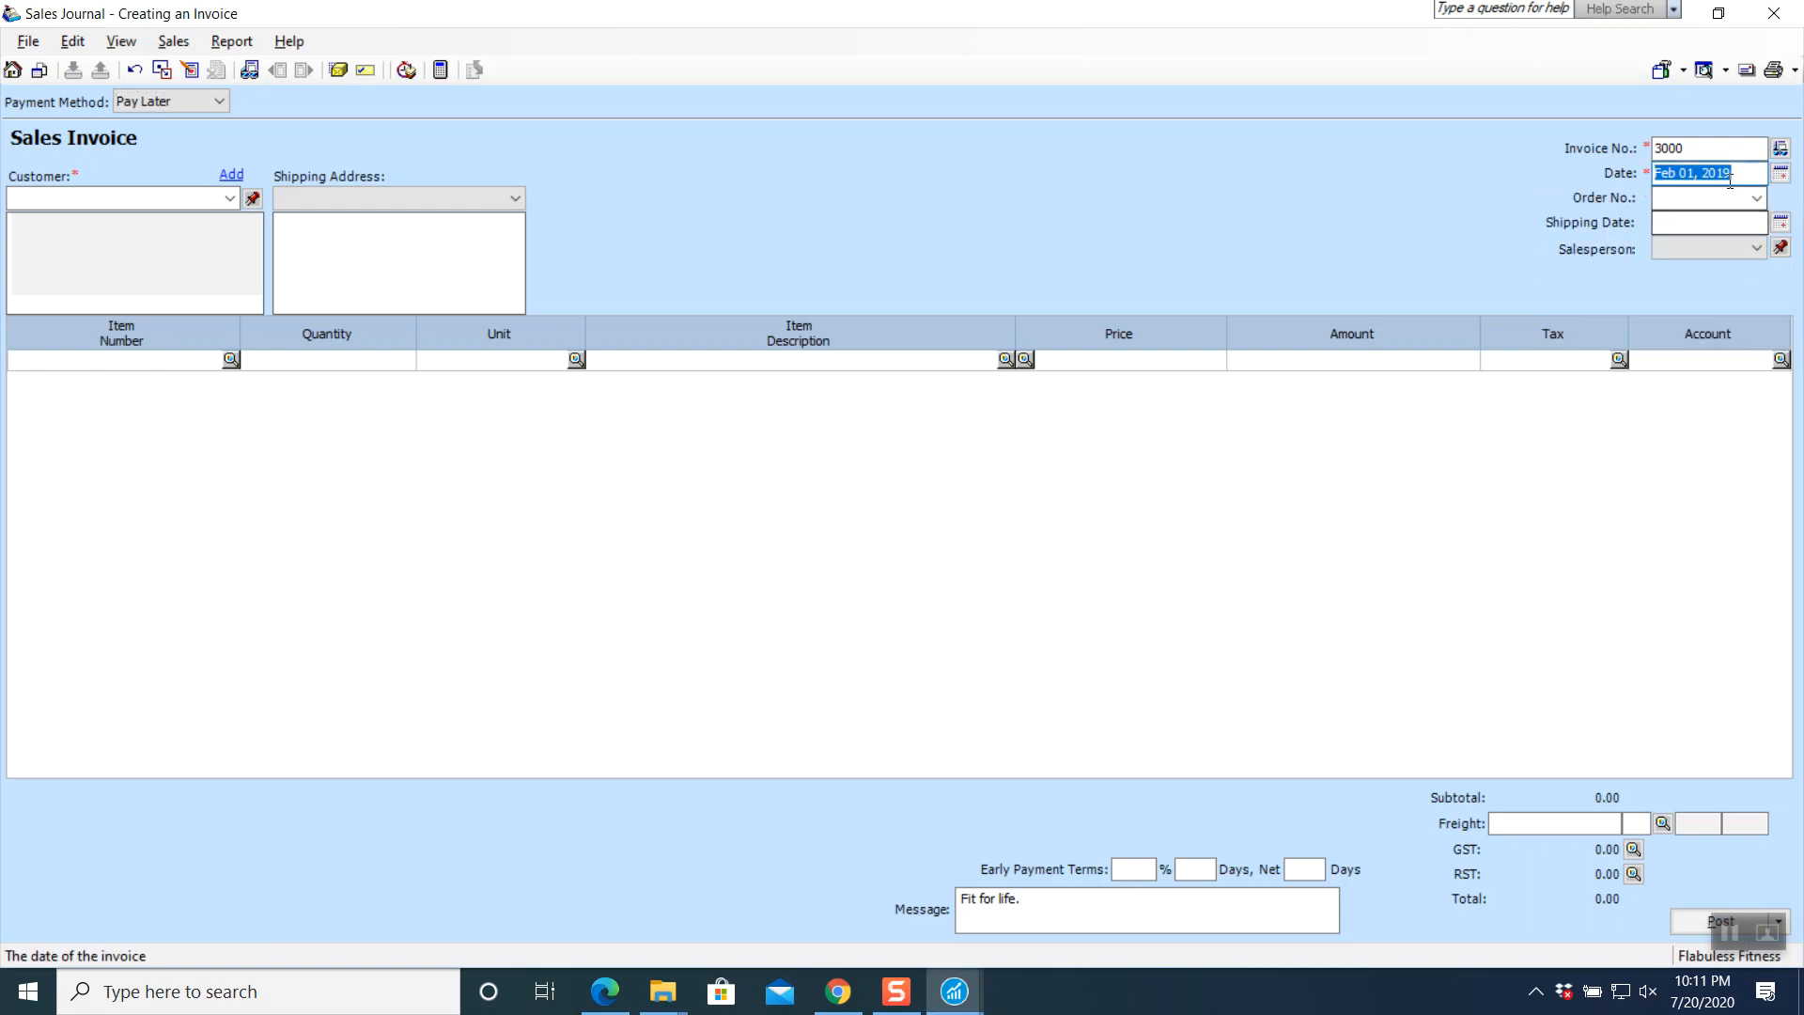
pyautogui.click(228, 196)
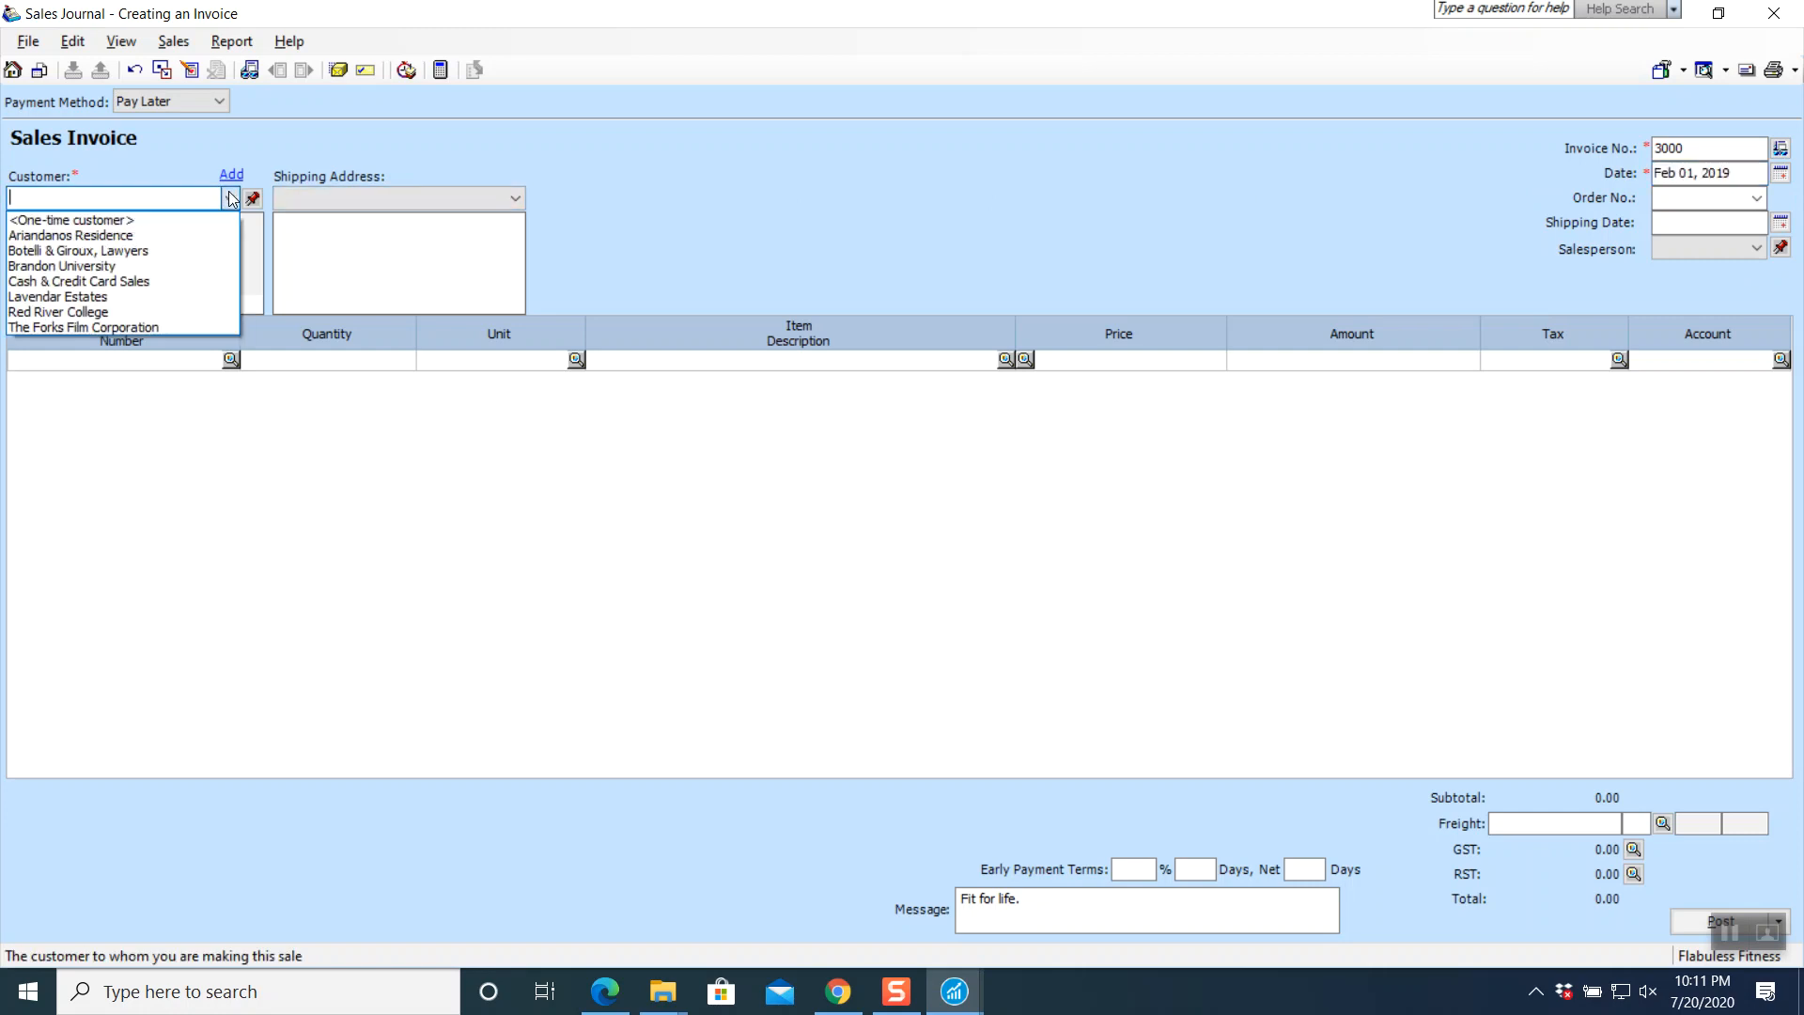
pyautogui.click(182, 252)
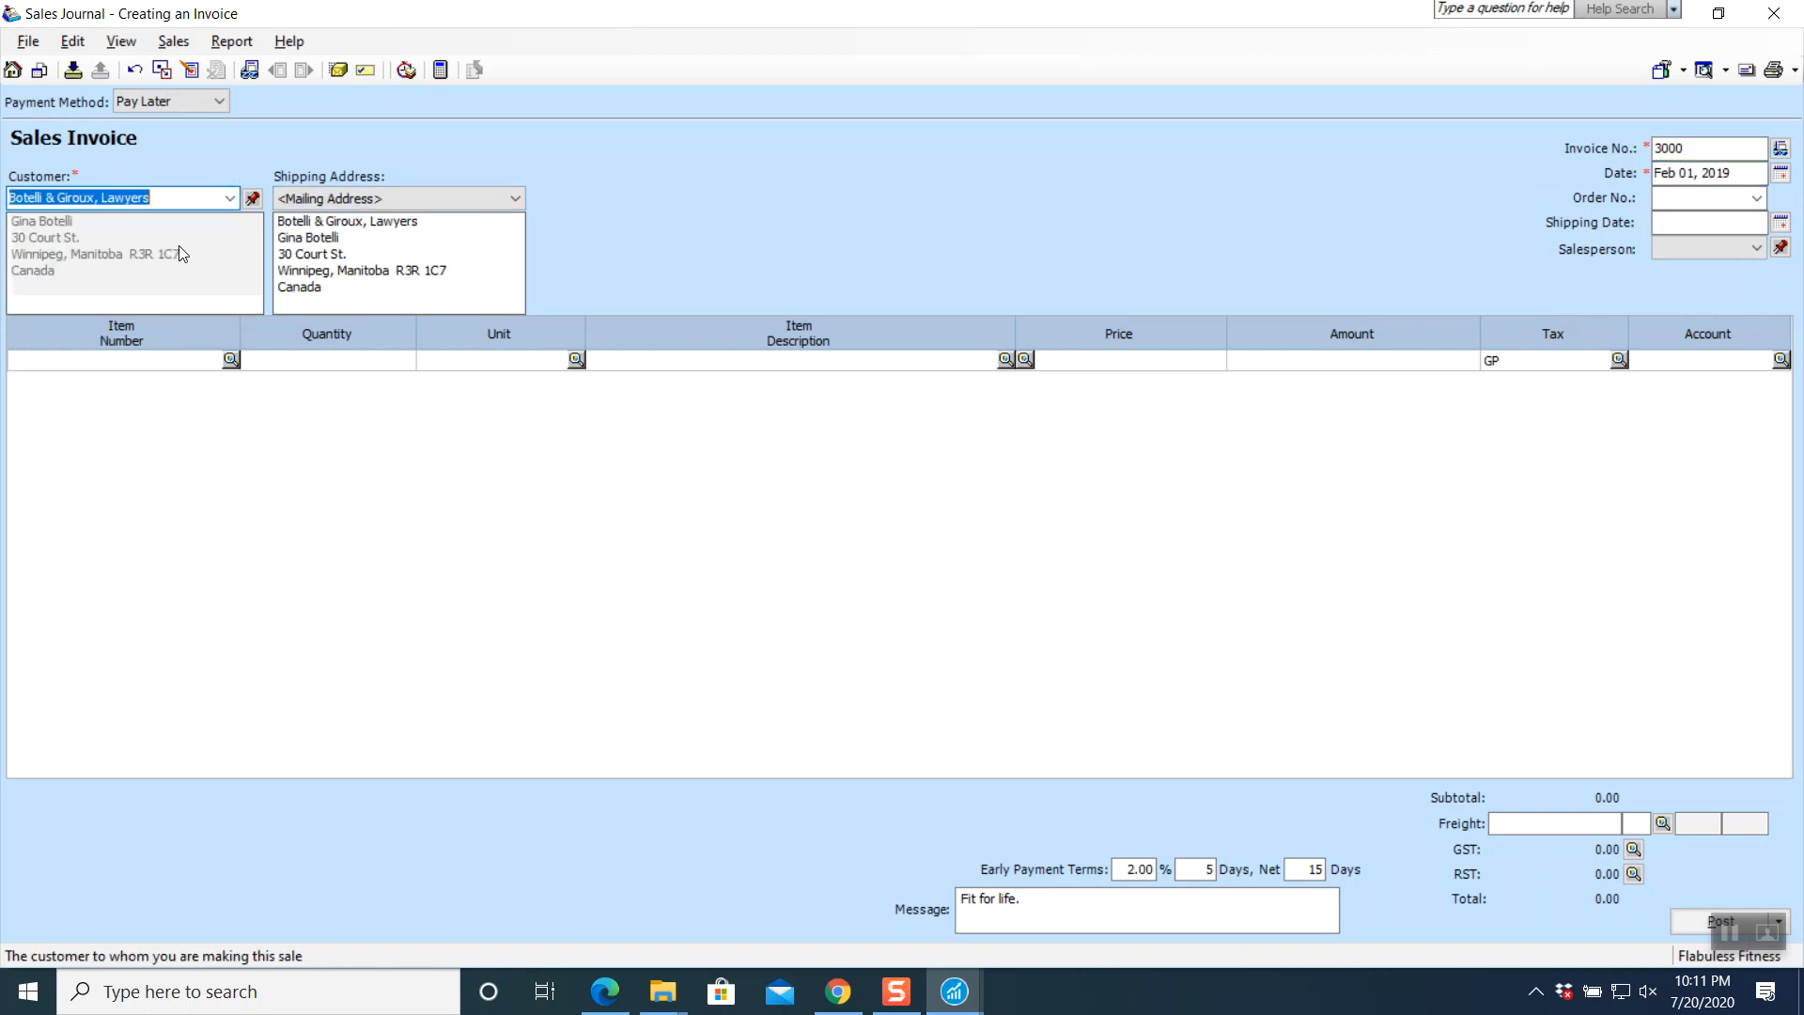
# - After checking the textbook, add 3 A050 Heart Rate Monitors as the first invoice line
pyautogui.click(230, 361)
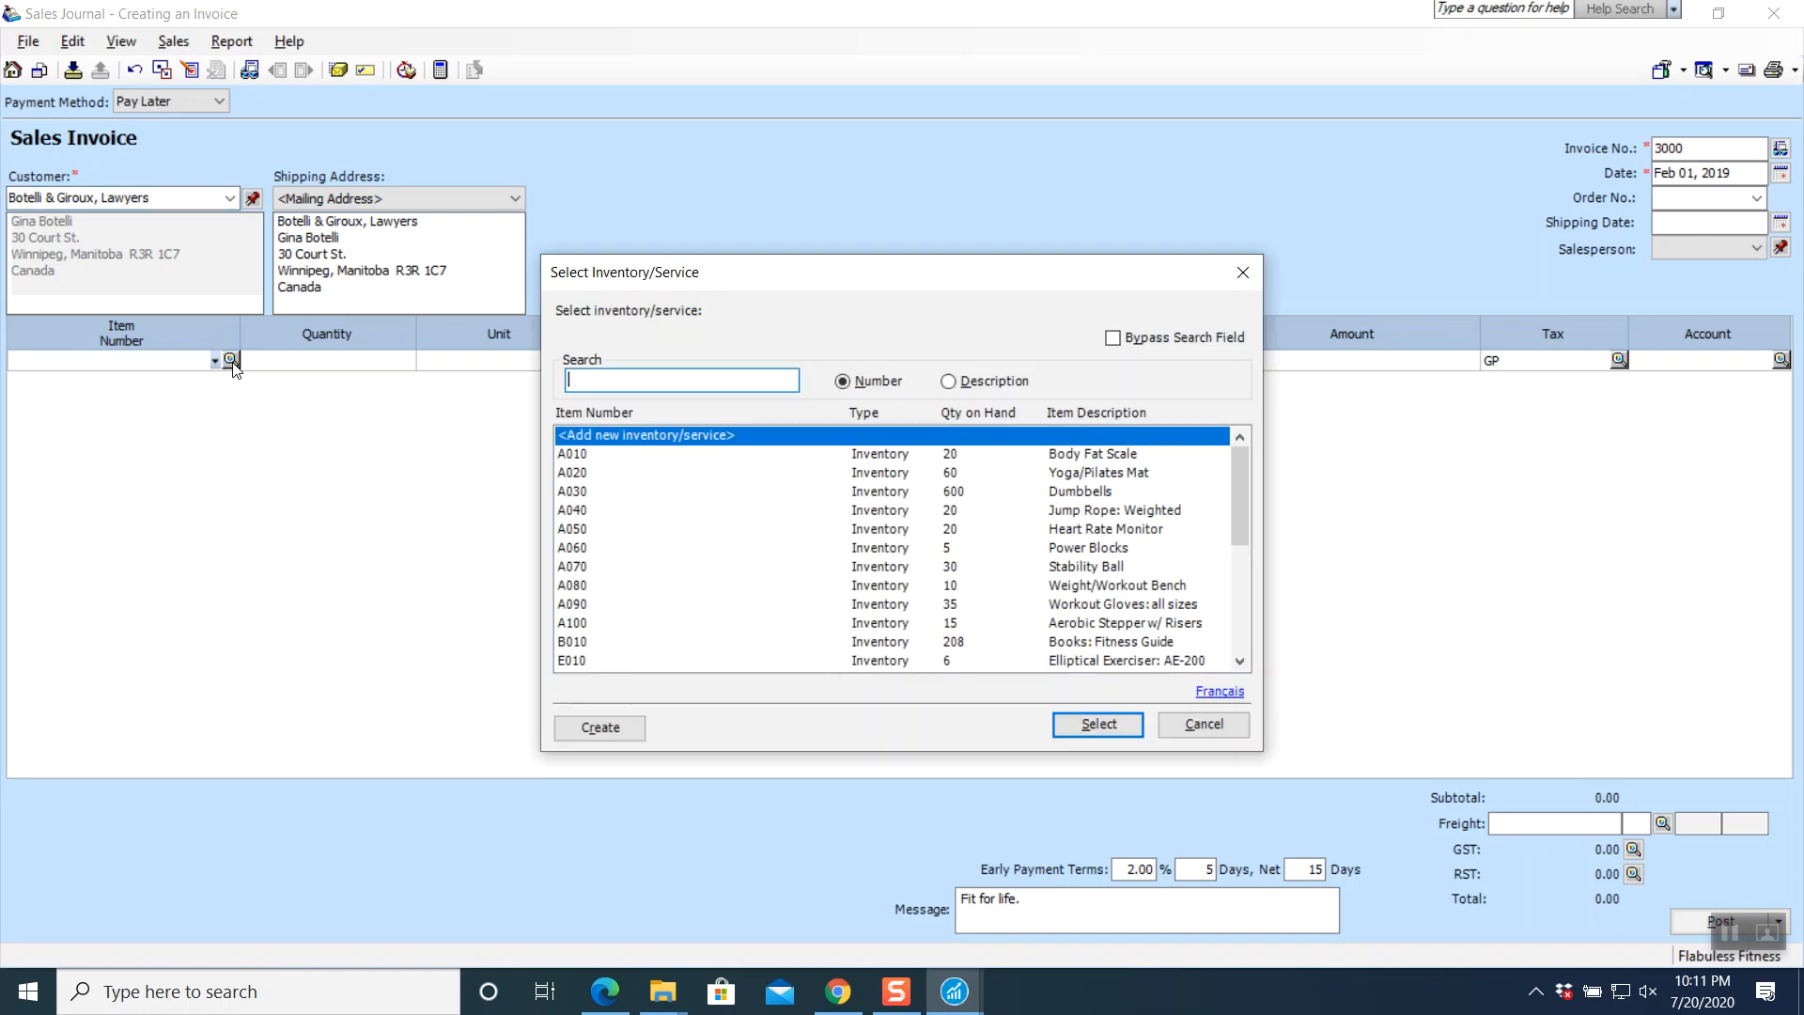
pyautogui.click(856, 989)
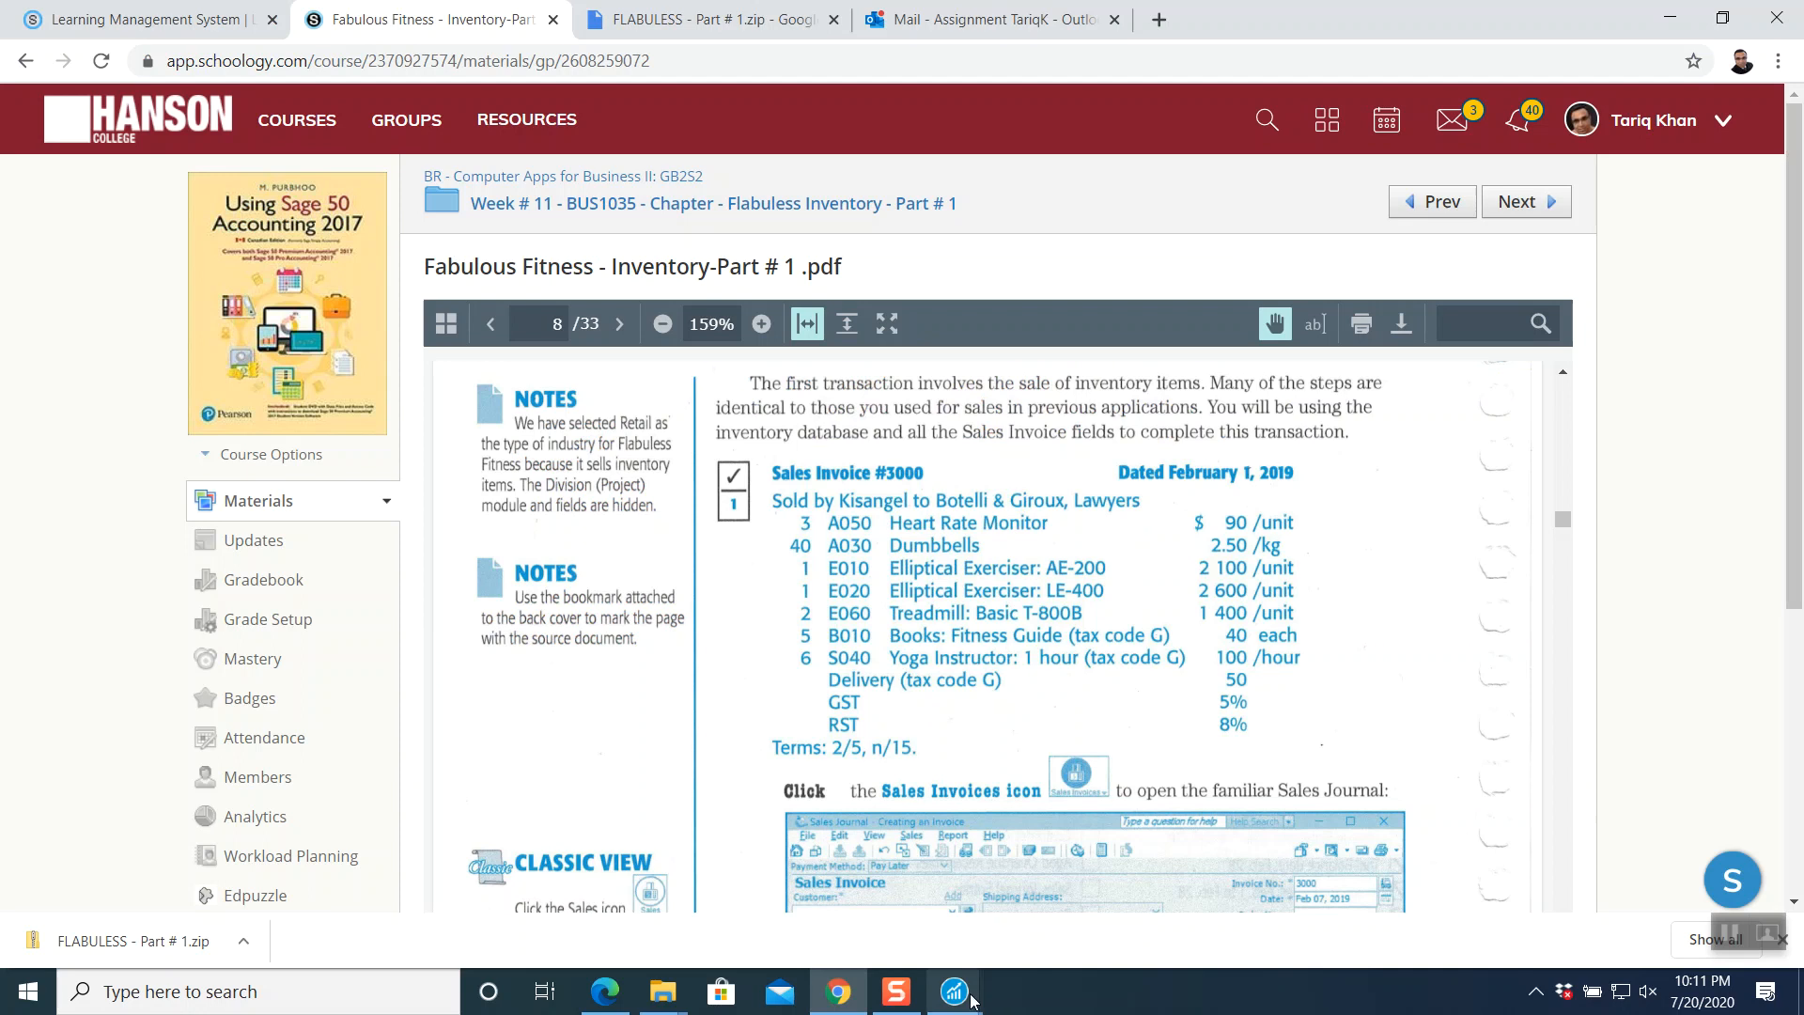
pyautogui.moveTo(963, 996)
pyautogui.click(1081, 827)
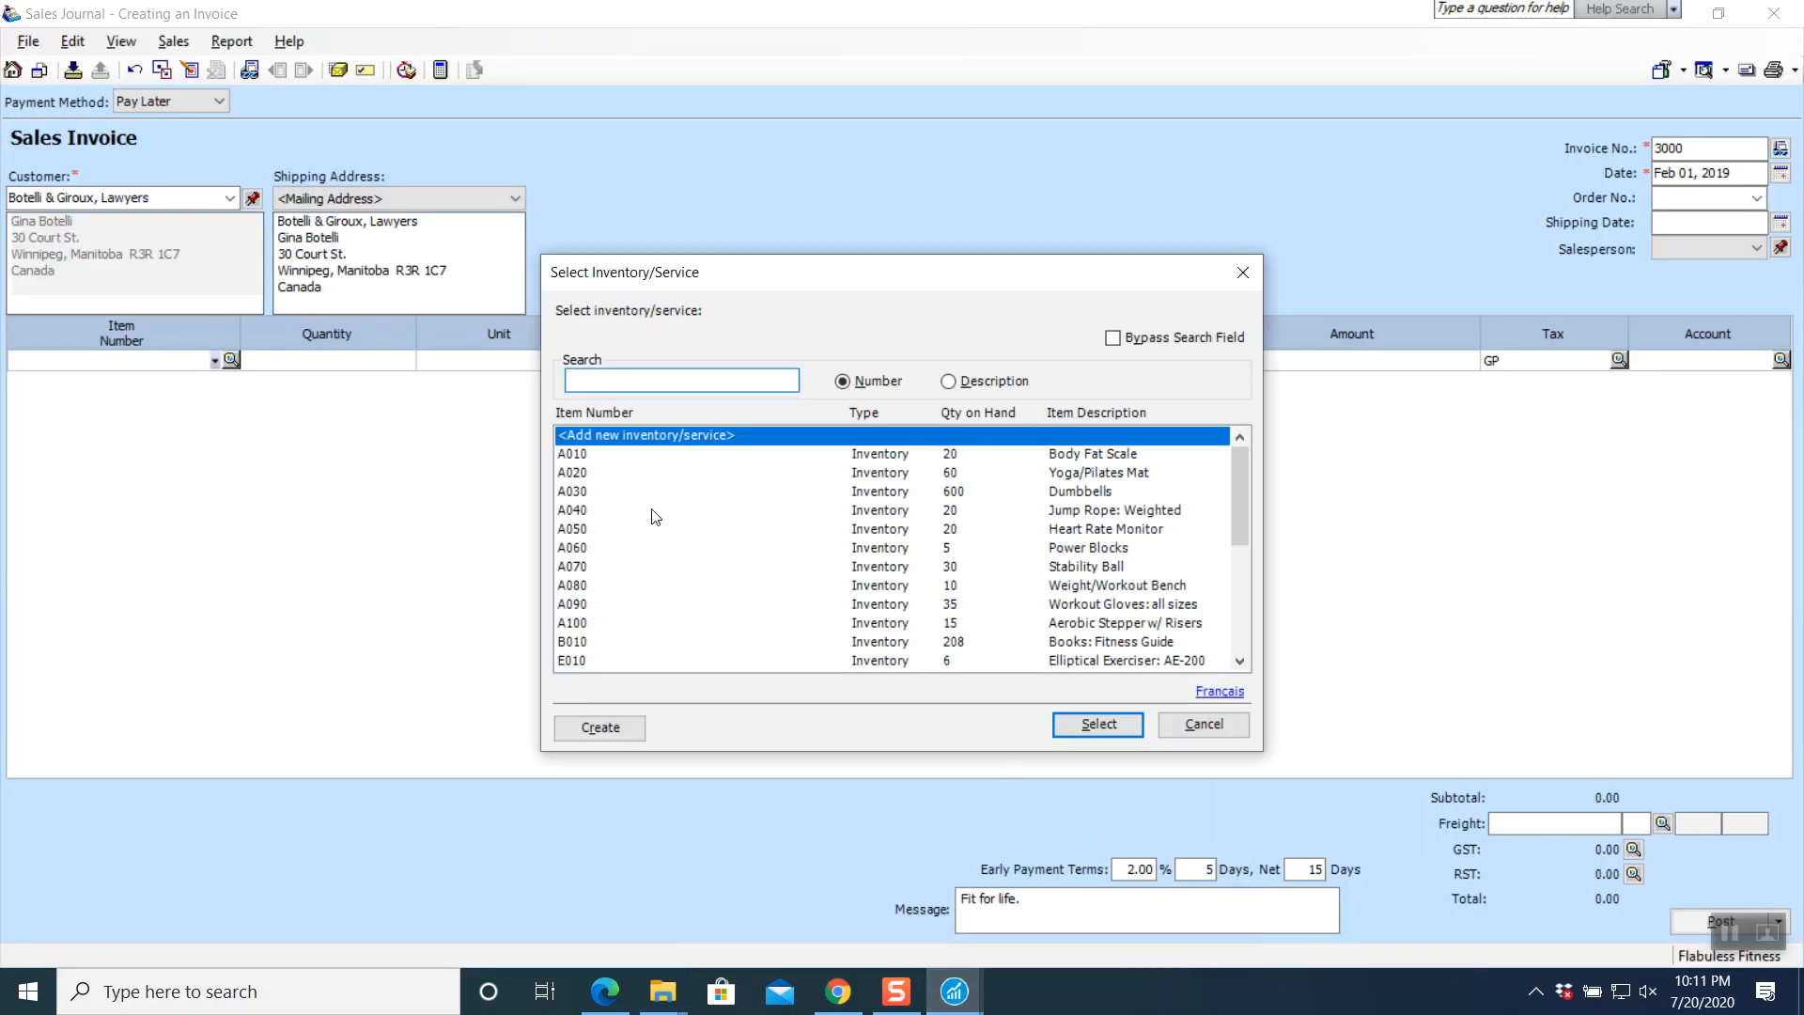
pyautogui.click(606, 532)
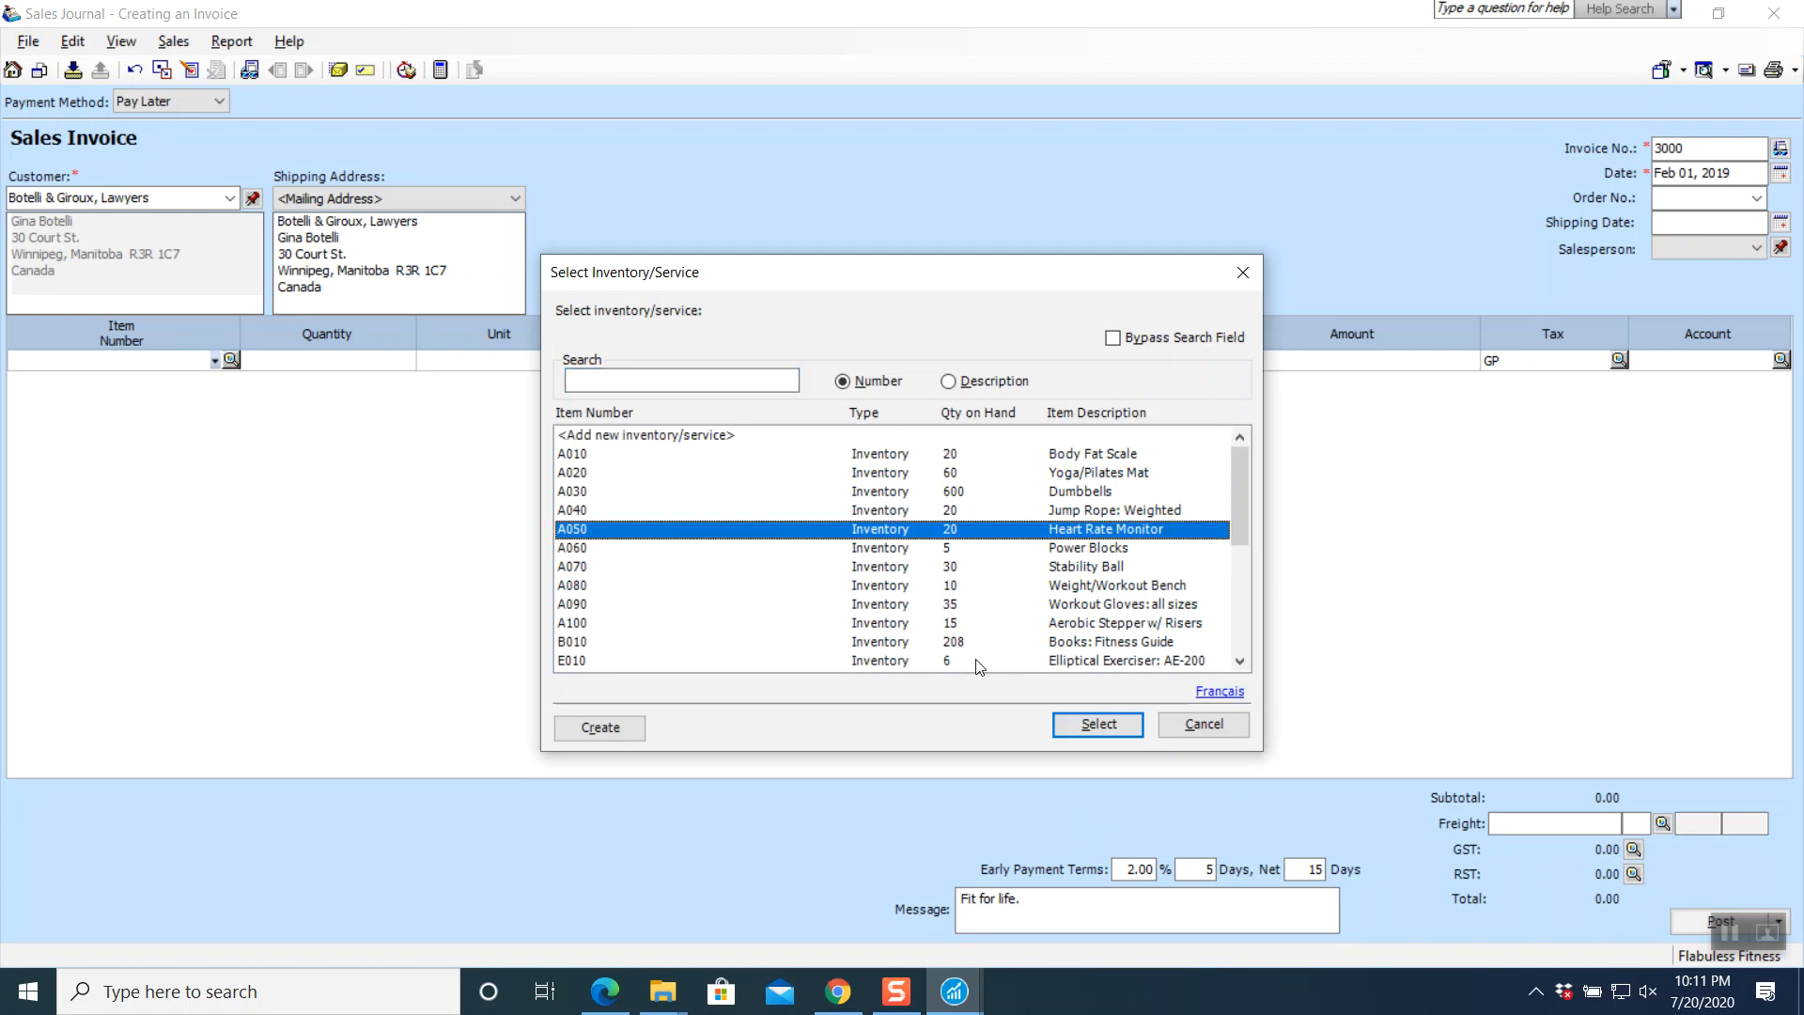
pyautogui.click(1088, 737)
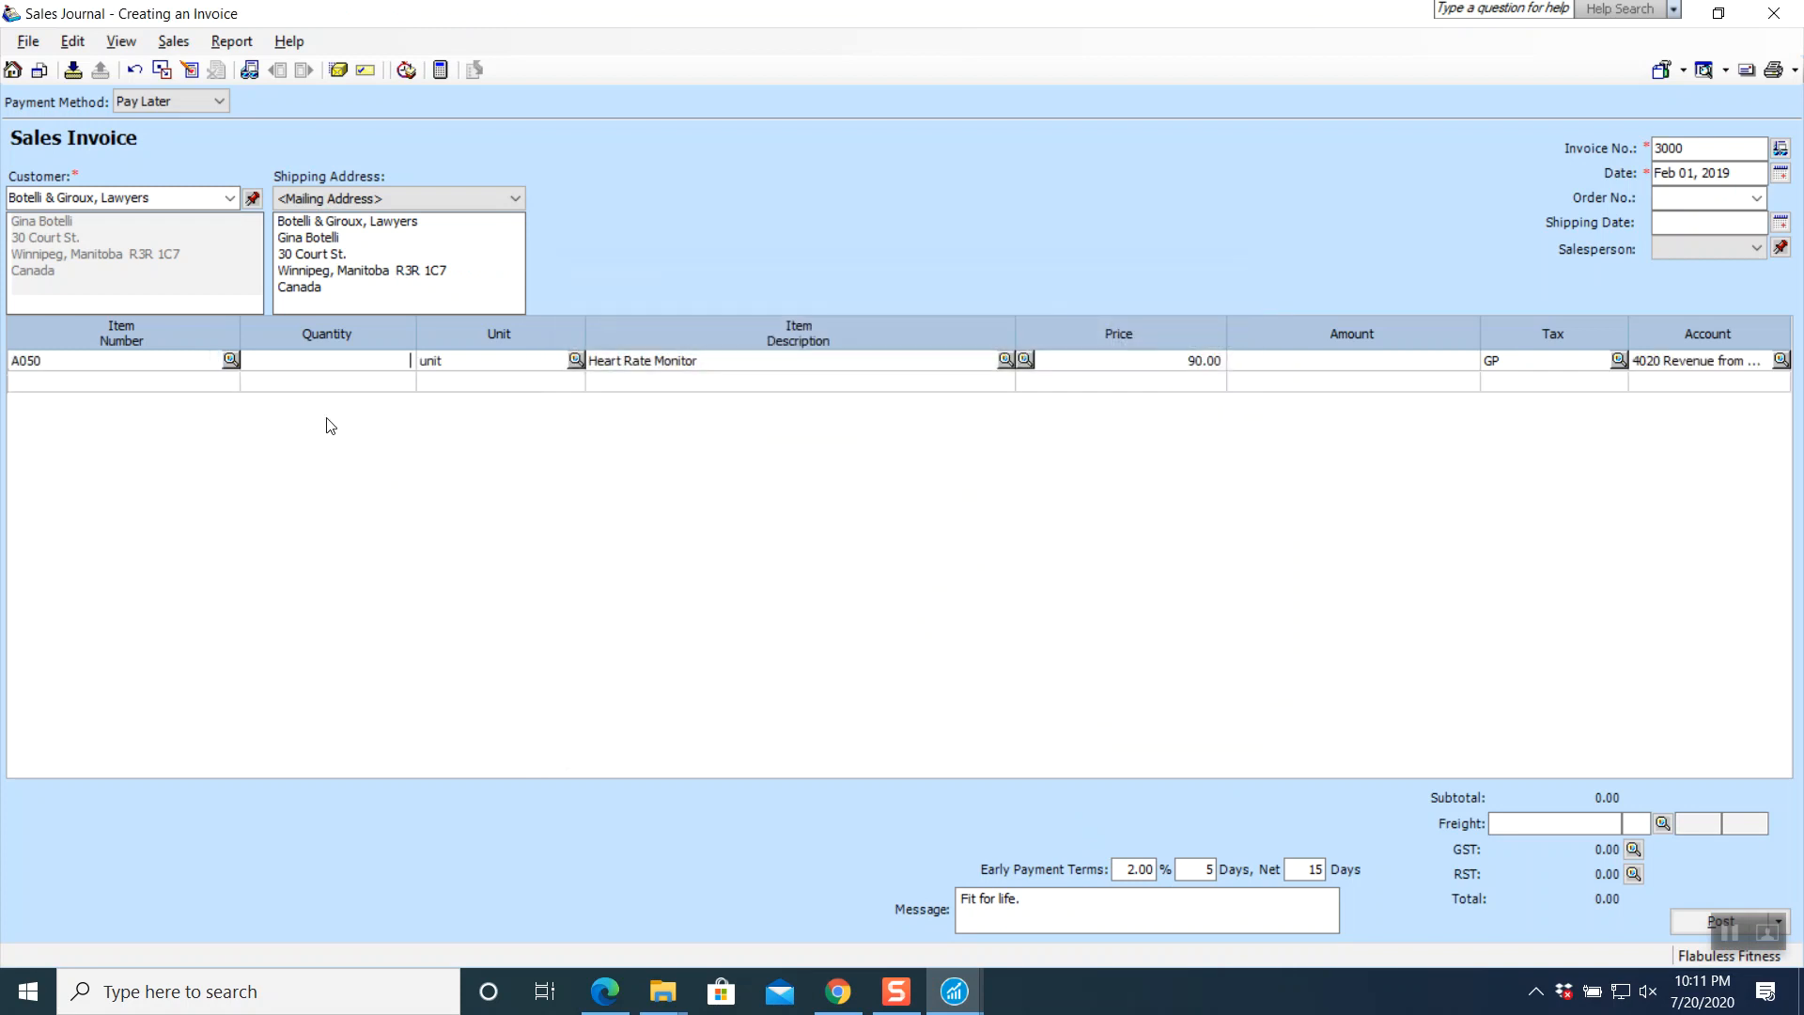
pyautogui.write('3')
pyautogui.press('Tab')
pyautogui.press('Tab')
pyautogui.press('Tab')
pyautogui.press('Tab')
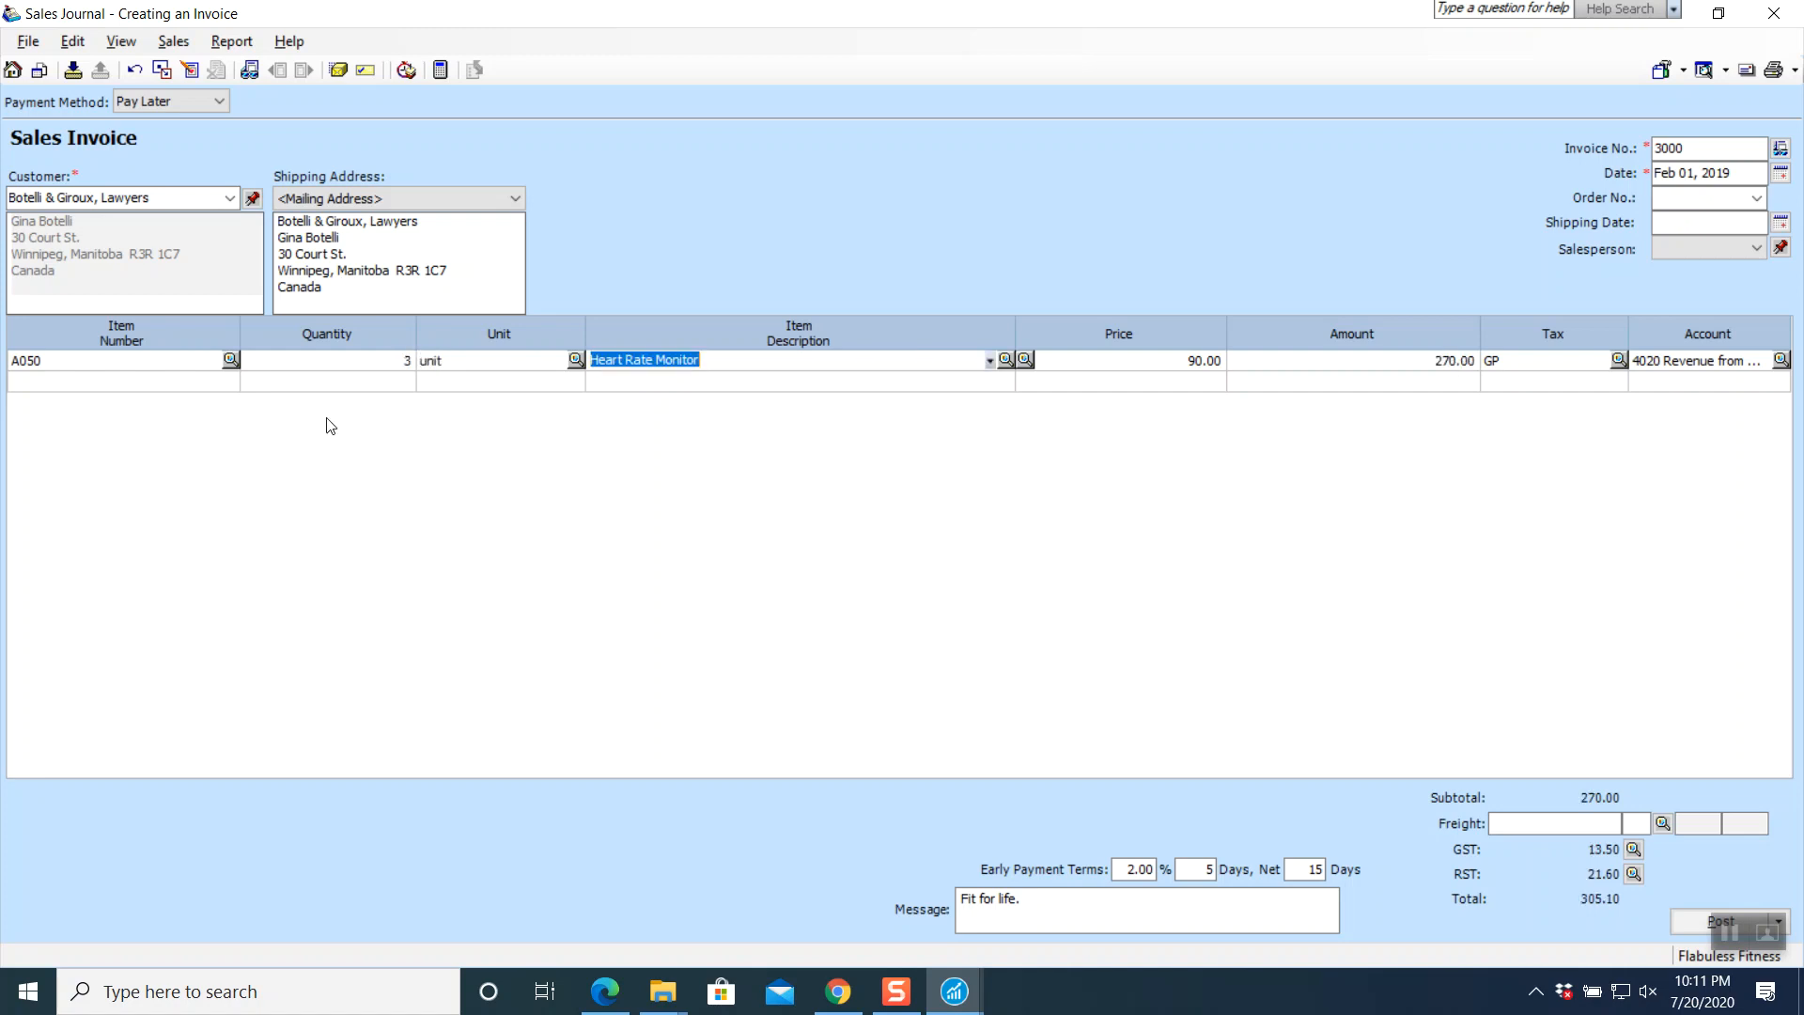
pyautogui.press('Tab')
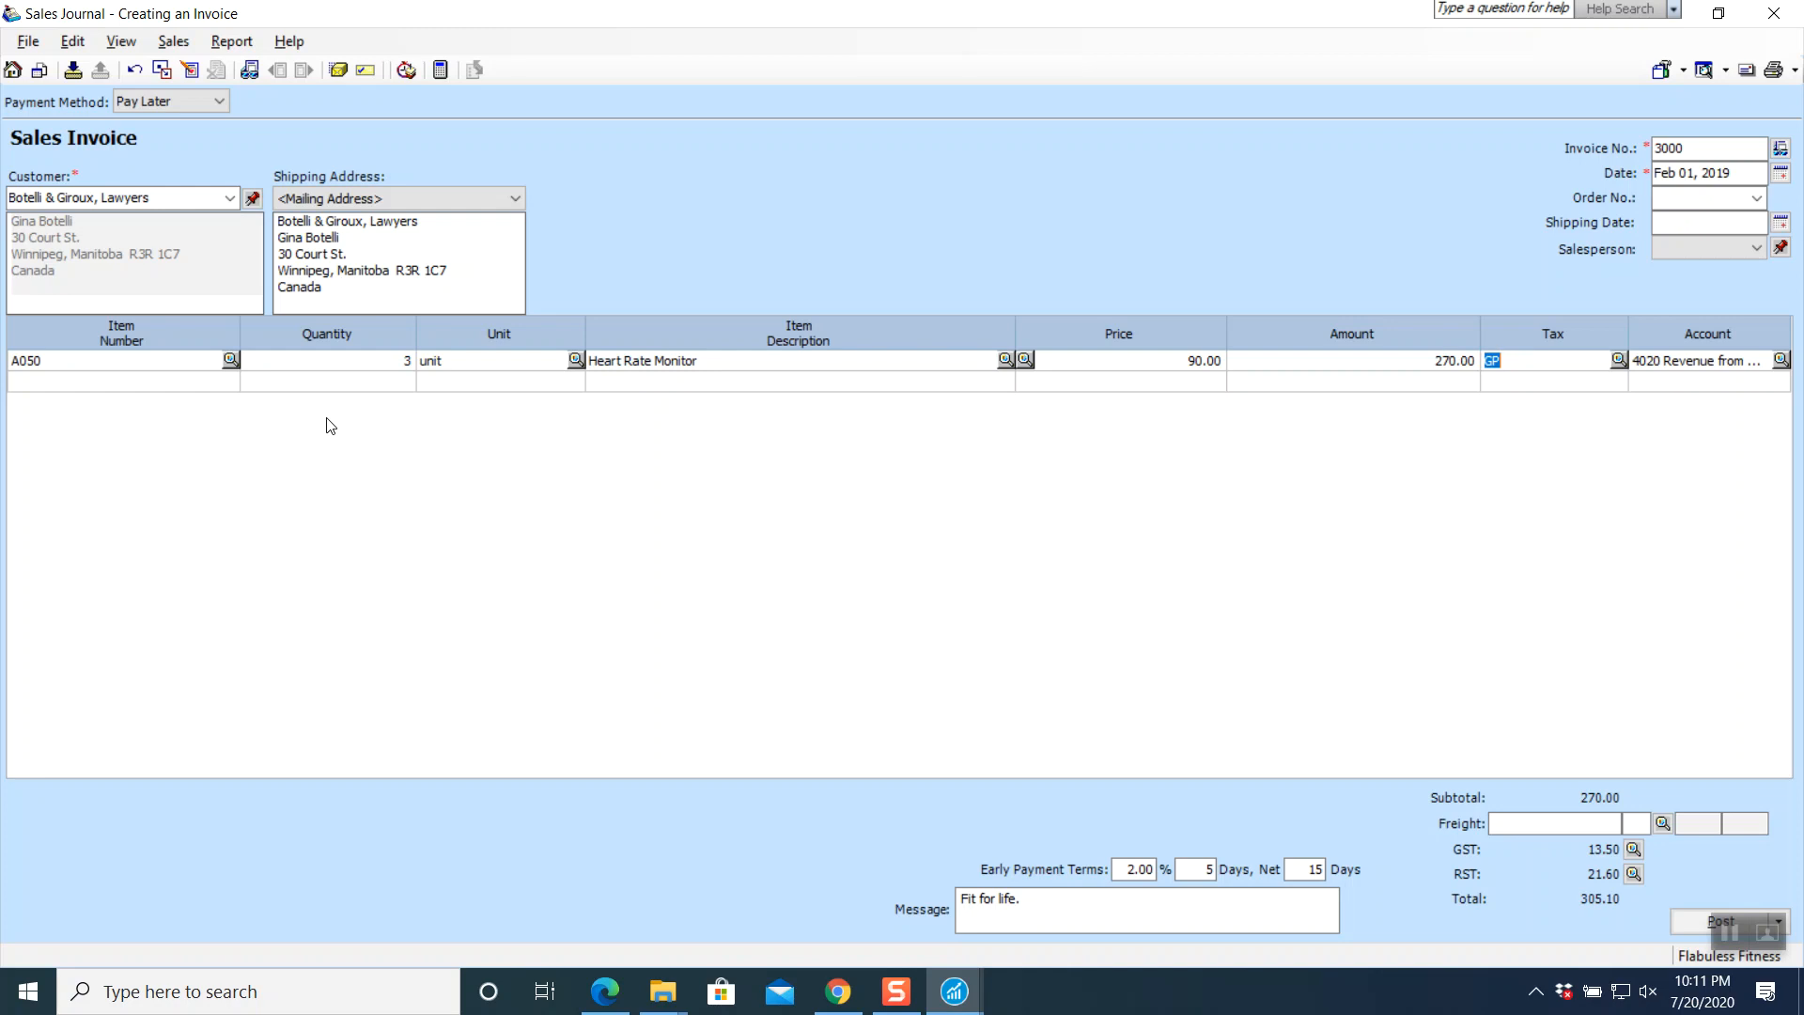
pyautogui.press('Delete')
pyautogui.press('Tab')
pyautogui.press('Tab')
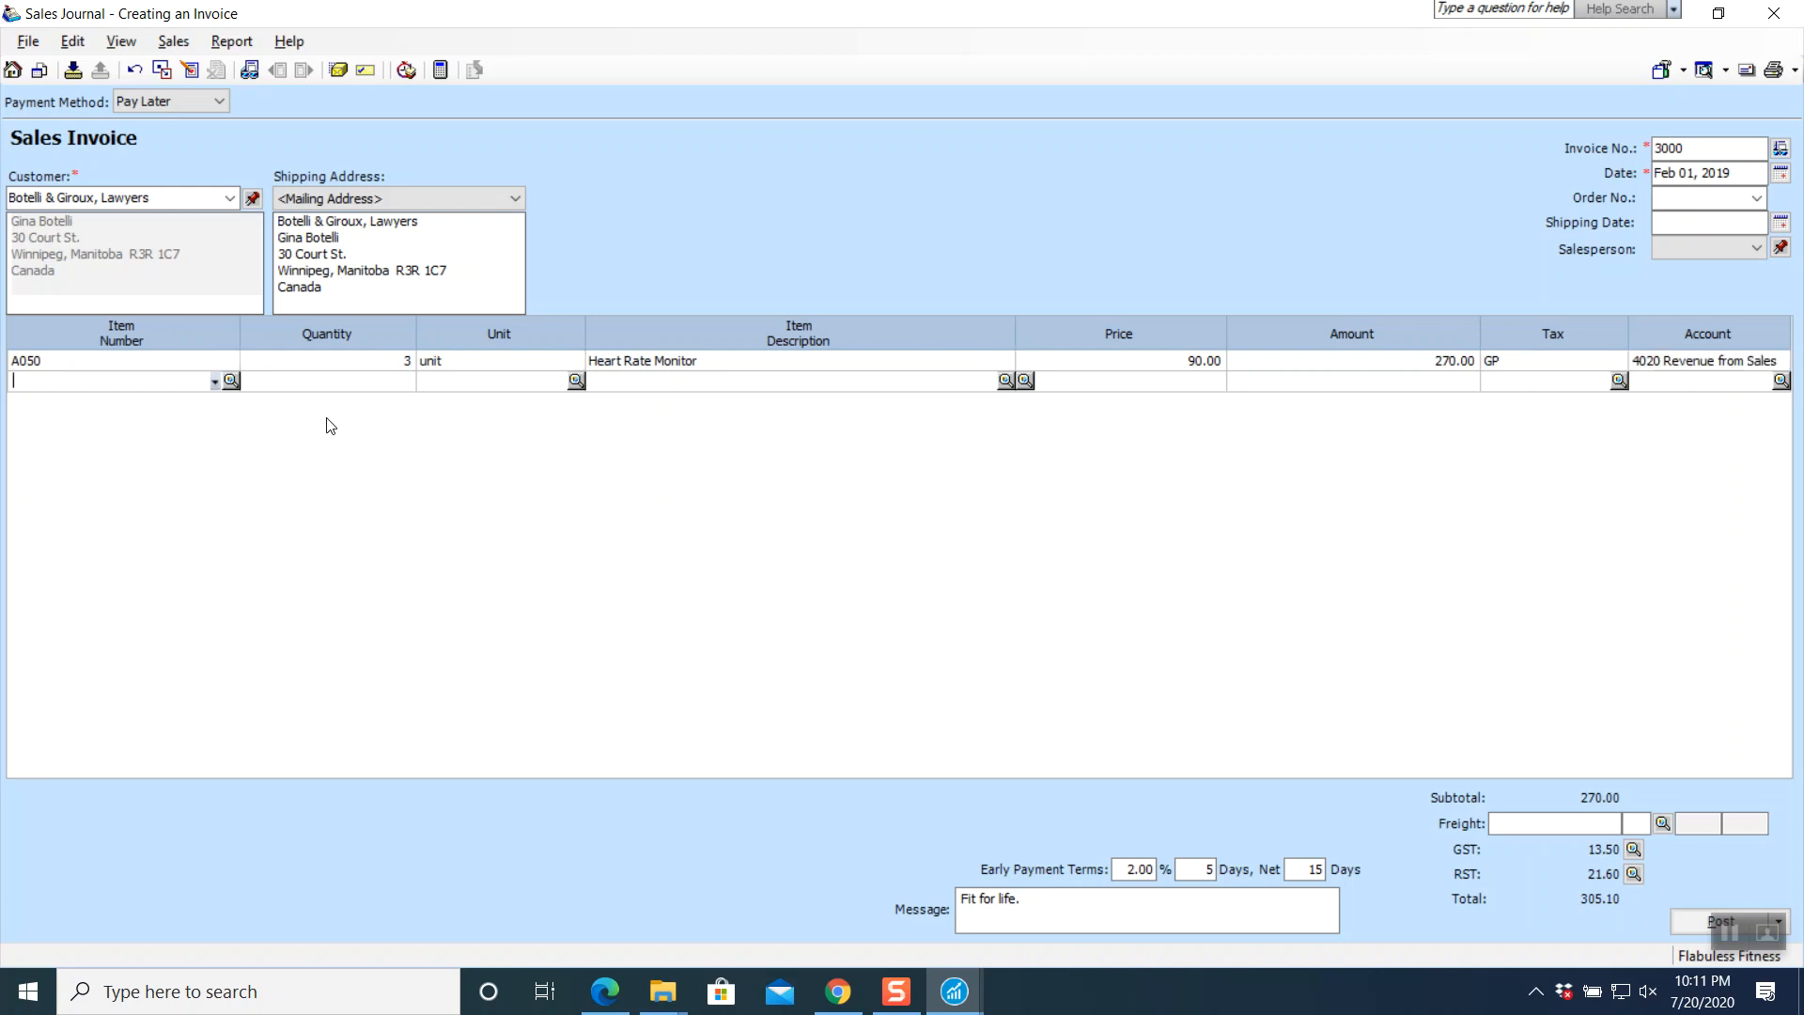
# - Add A030 Dumbbells and E010 Elliptical Exerciser: AE-200 as the second and third lines
pyautogui.click(230, 381)
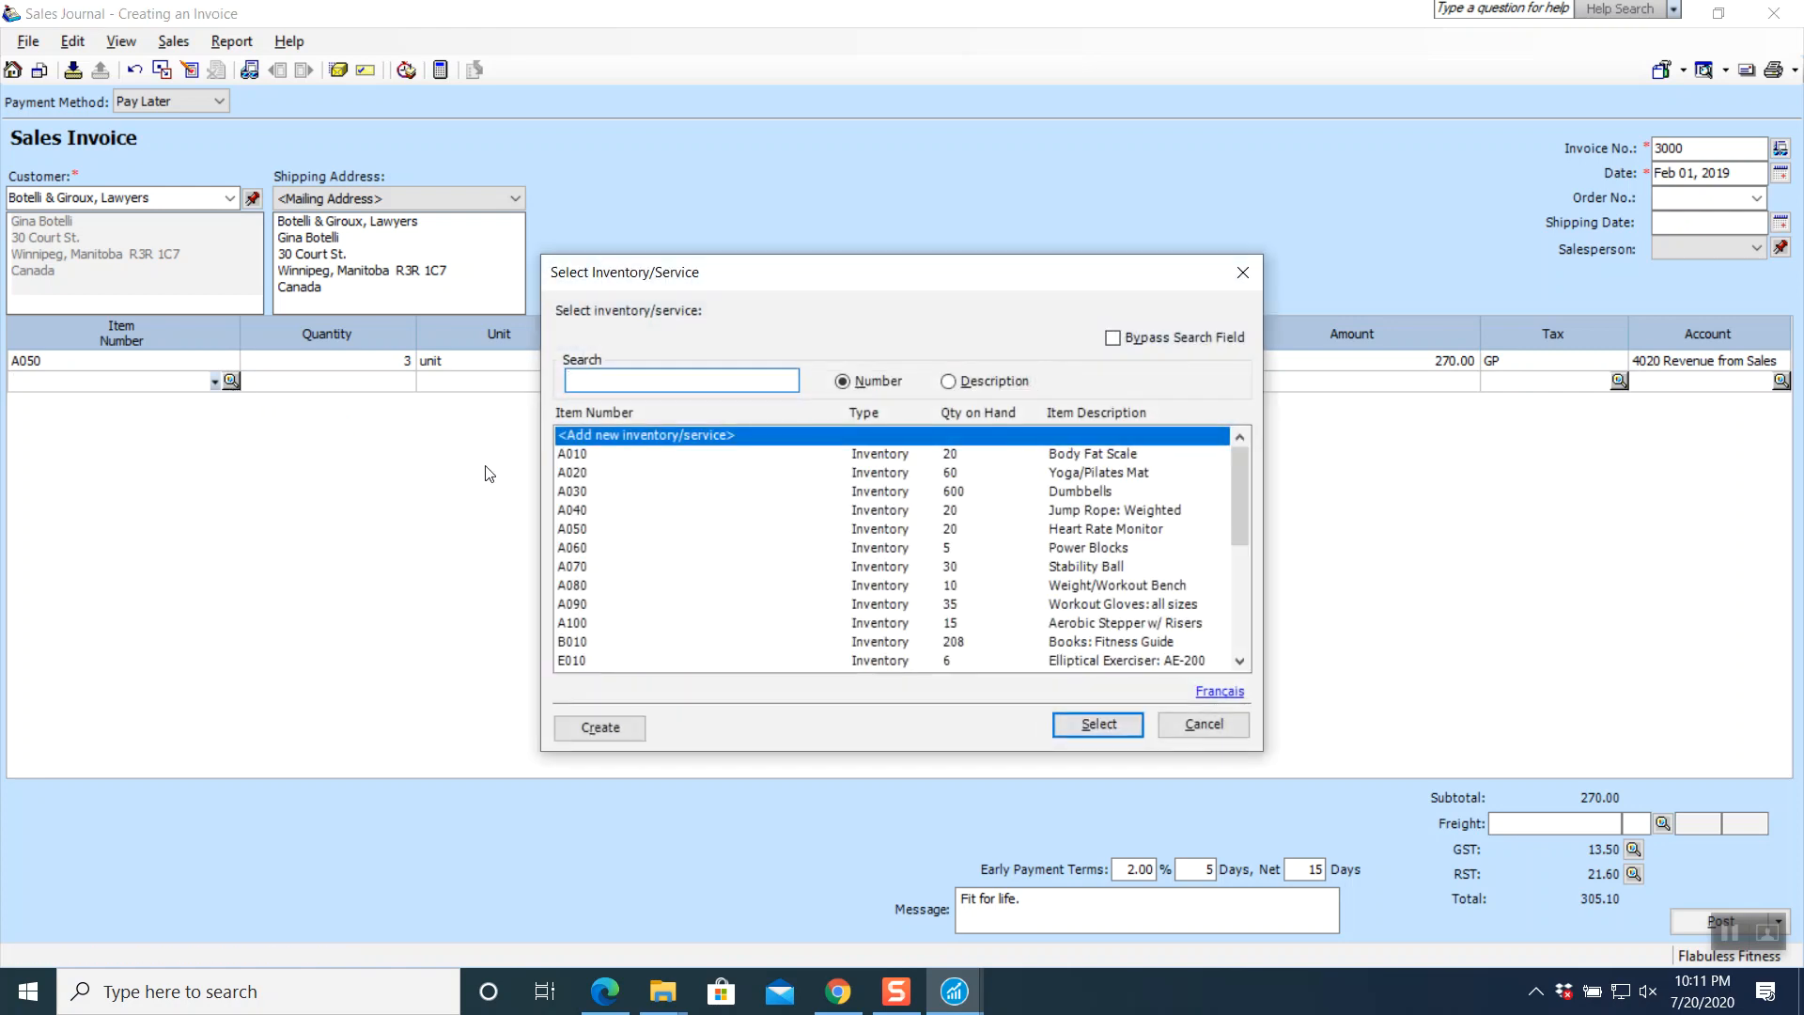
pyautogui.click(584, 491)
pyautogui.click(1057, 724)
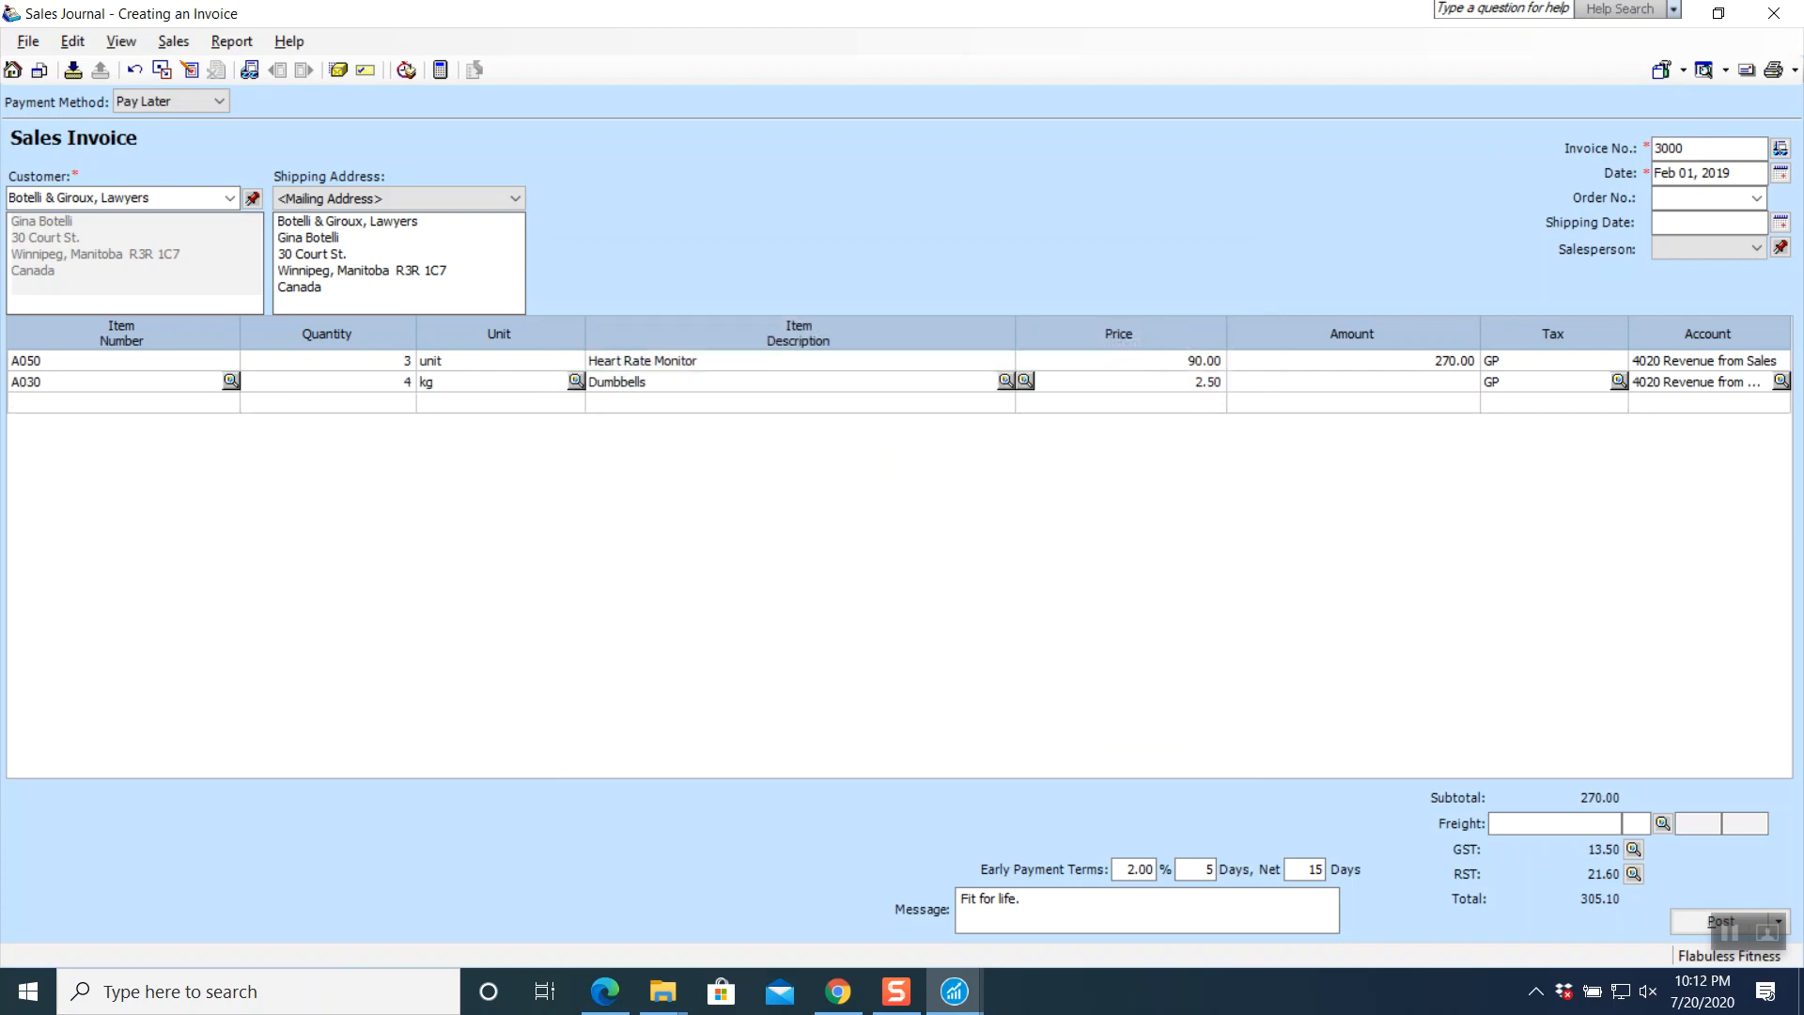
pyautogui.press('Tab')
pyautogui.press('Tab')
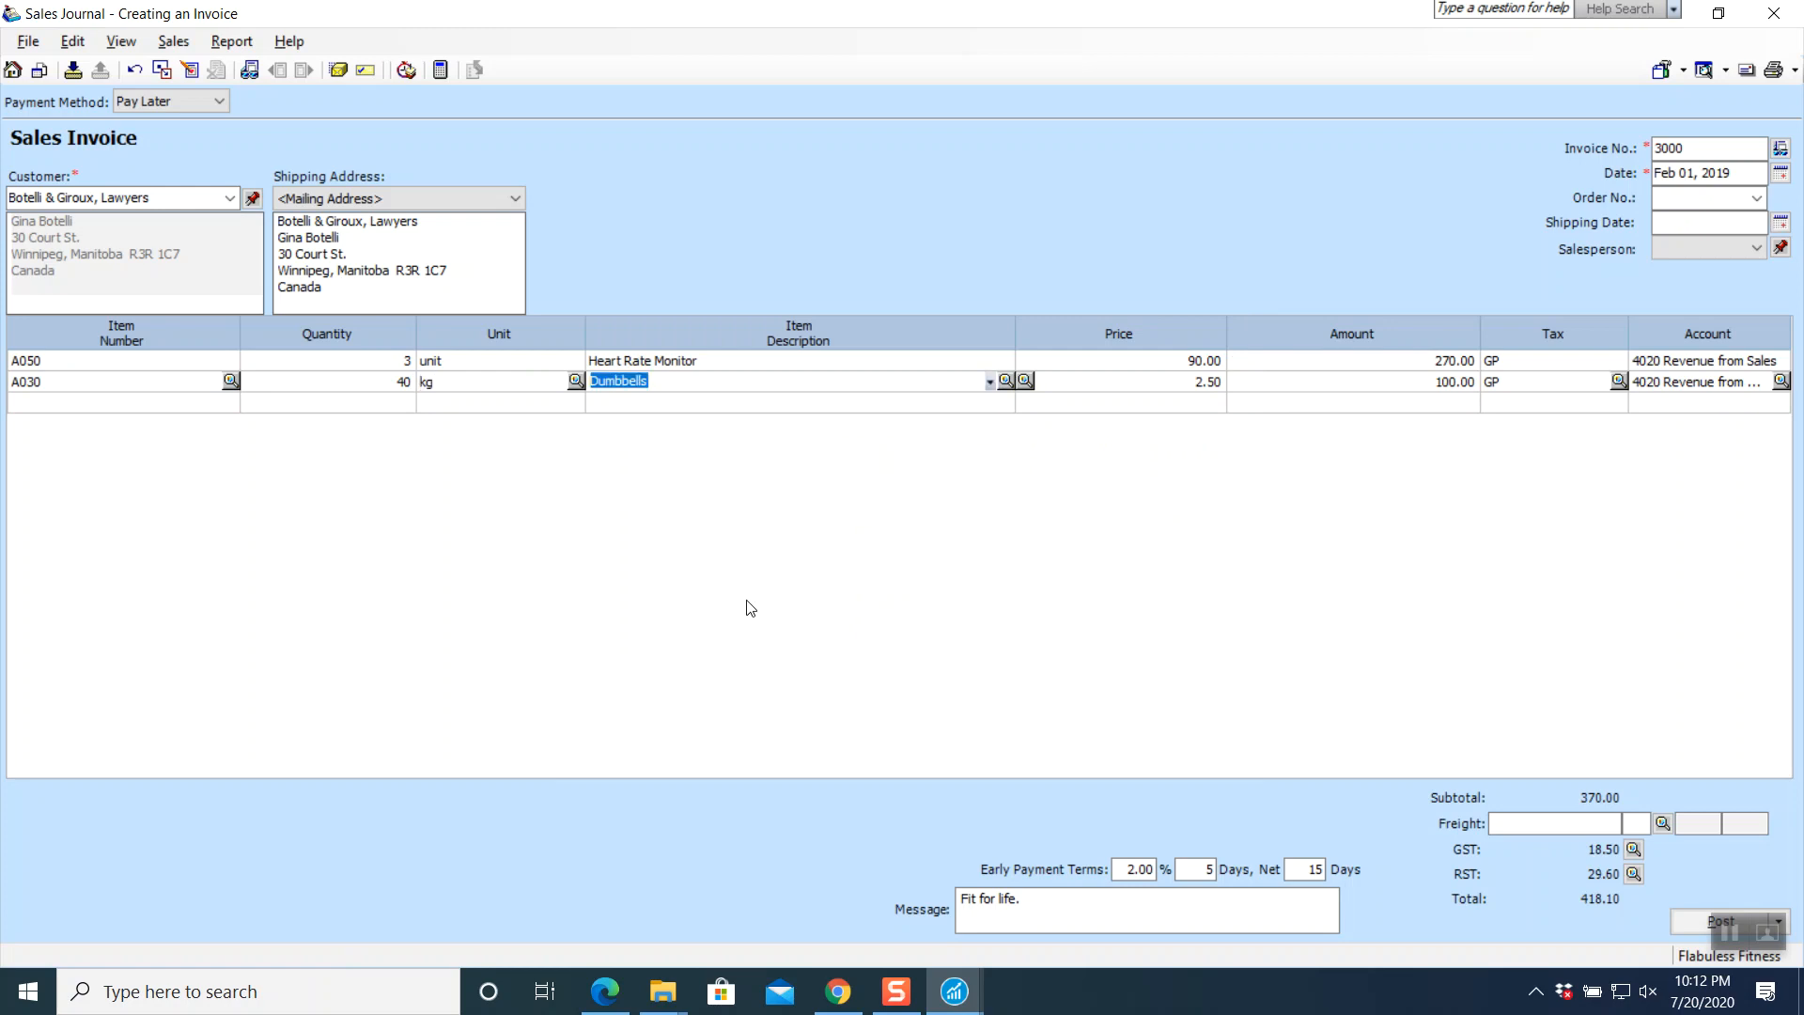
pyautogui.press('Tab')
pyautogui.press('Tab')
pyautogui.press('Tab')
pyautogui.press('Tab')
pyautogui.press('Tab')
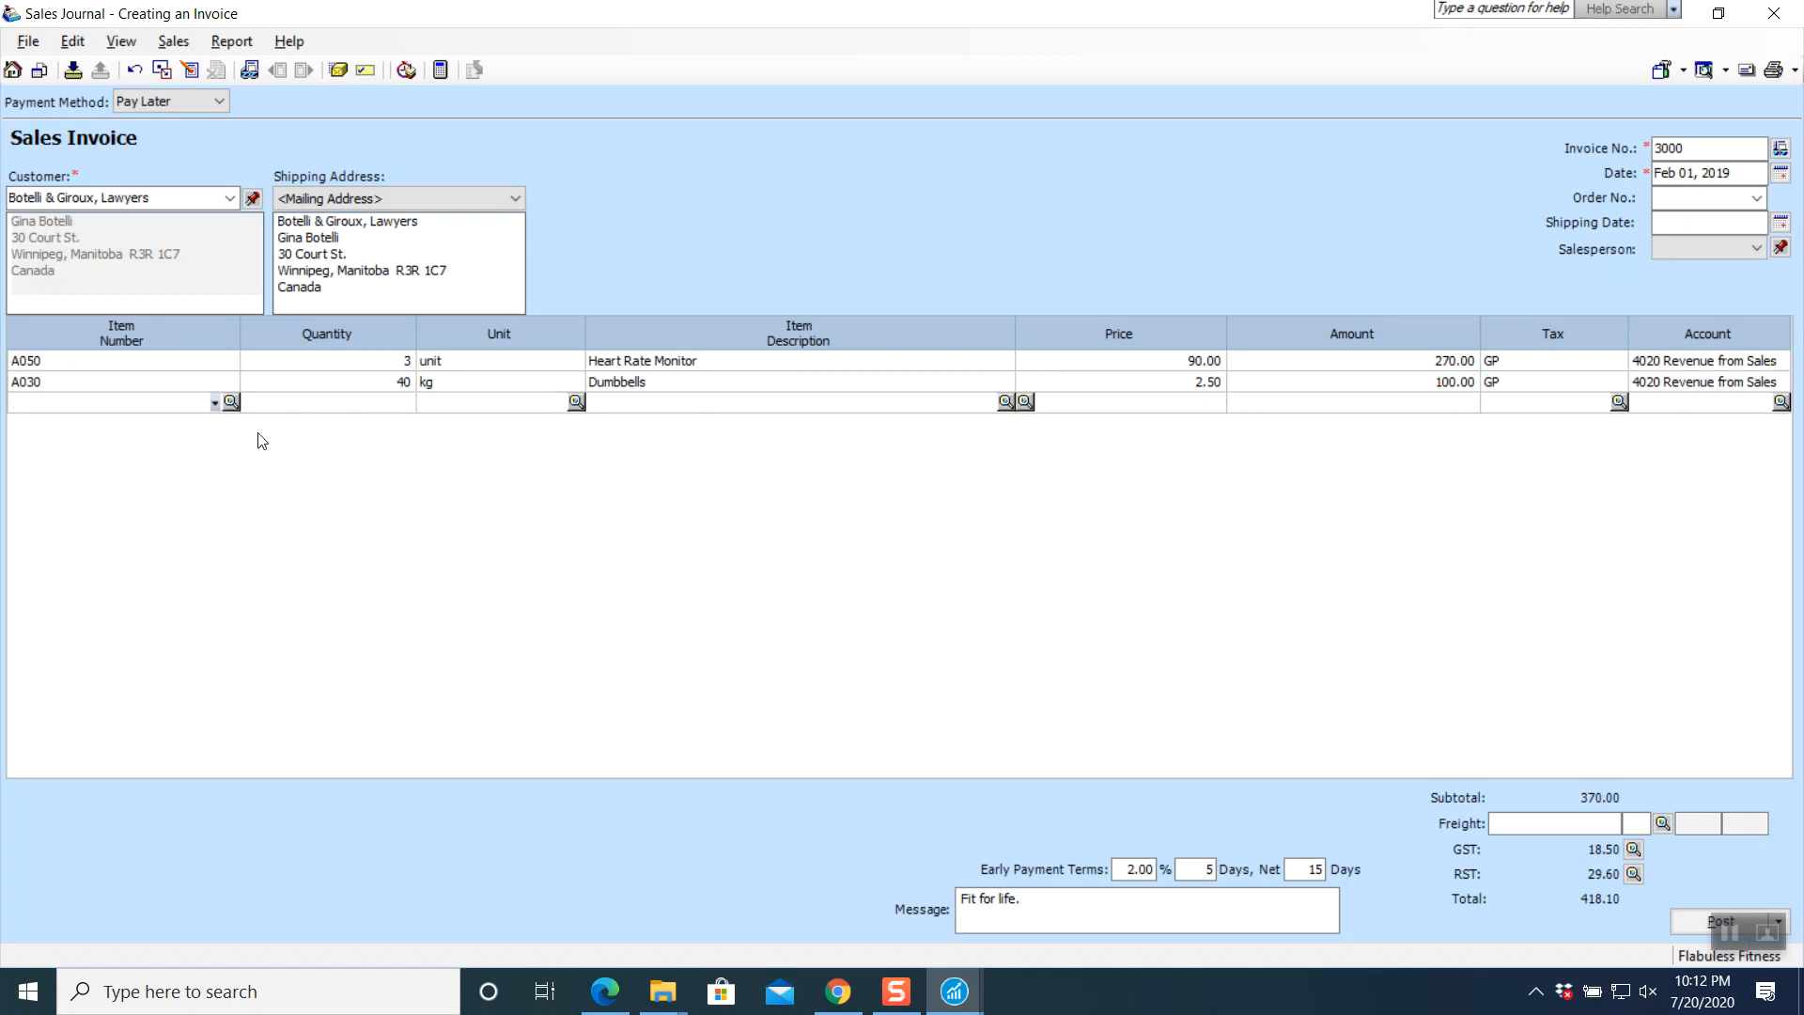
pyautogui.click(231, 402)
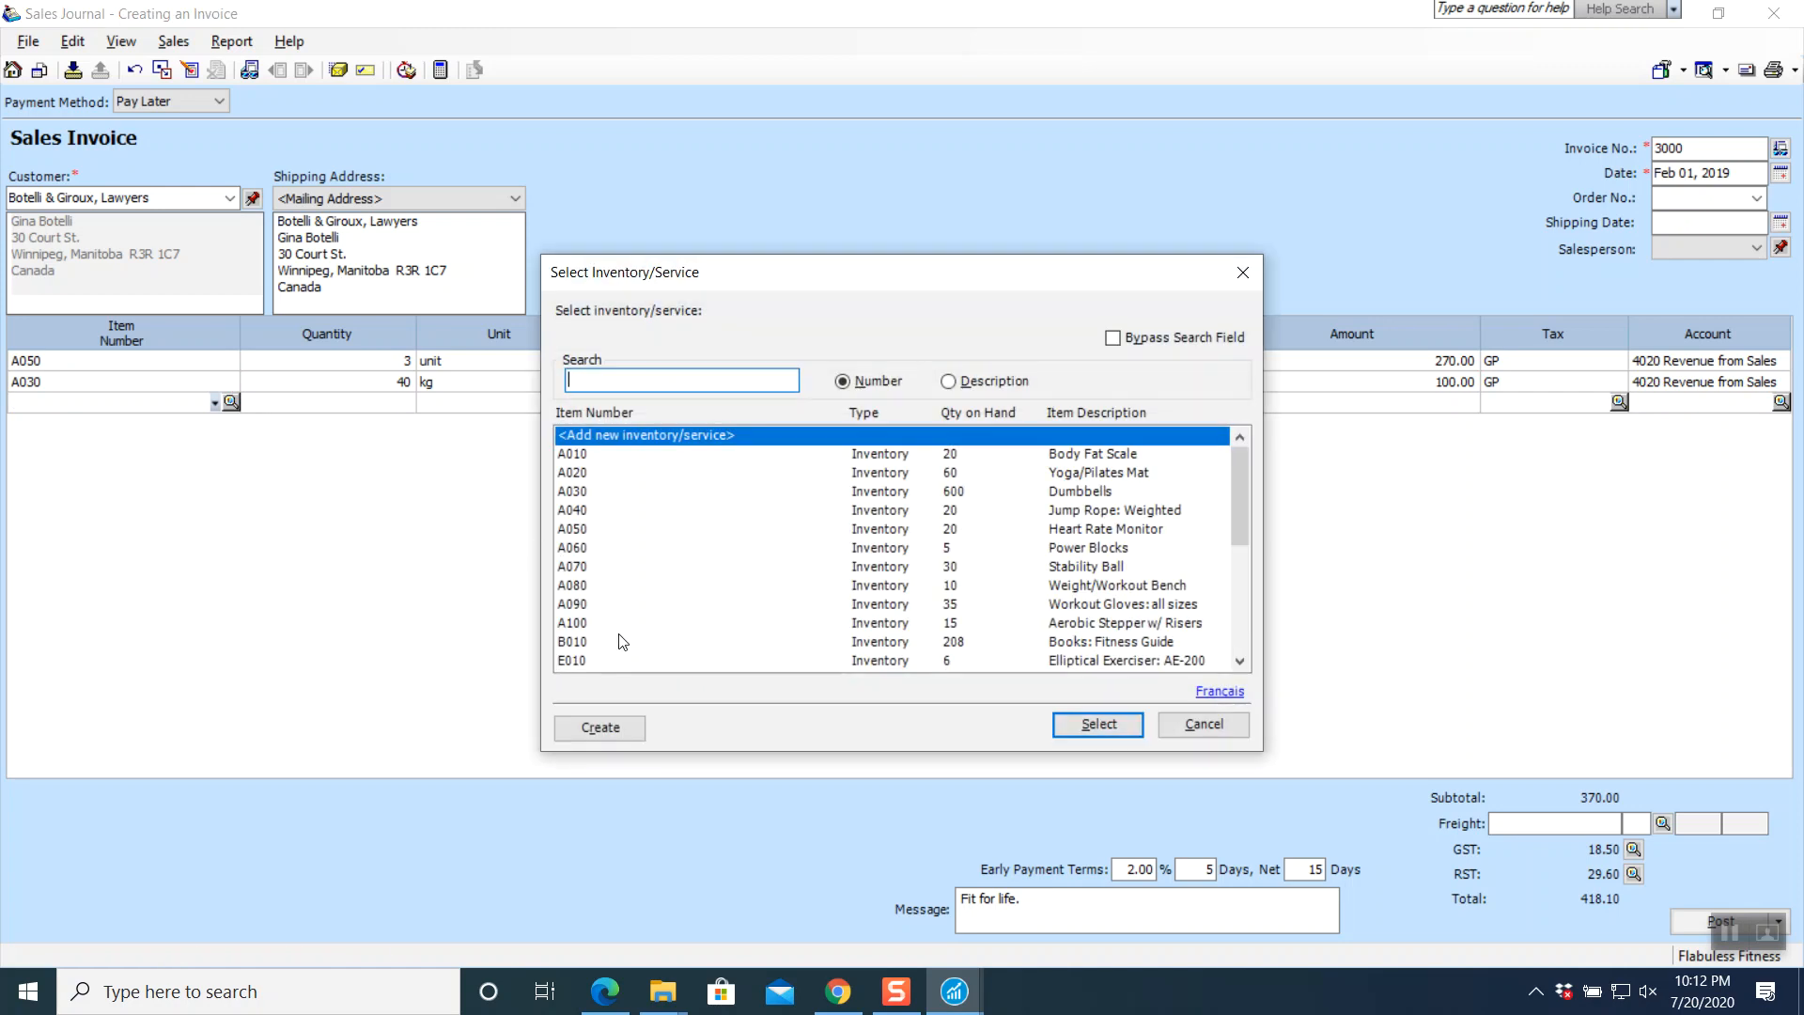
pyautogui.click(594, 660)
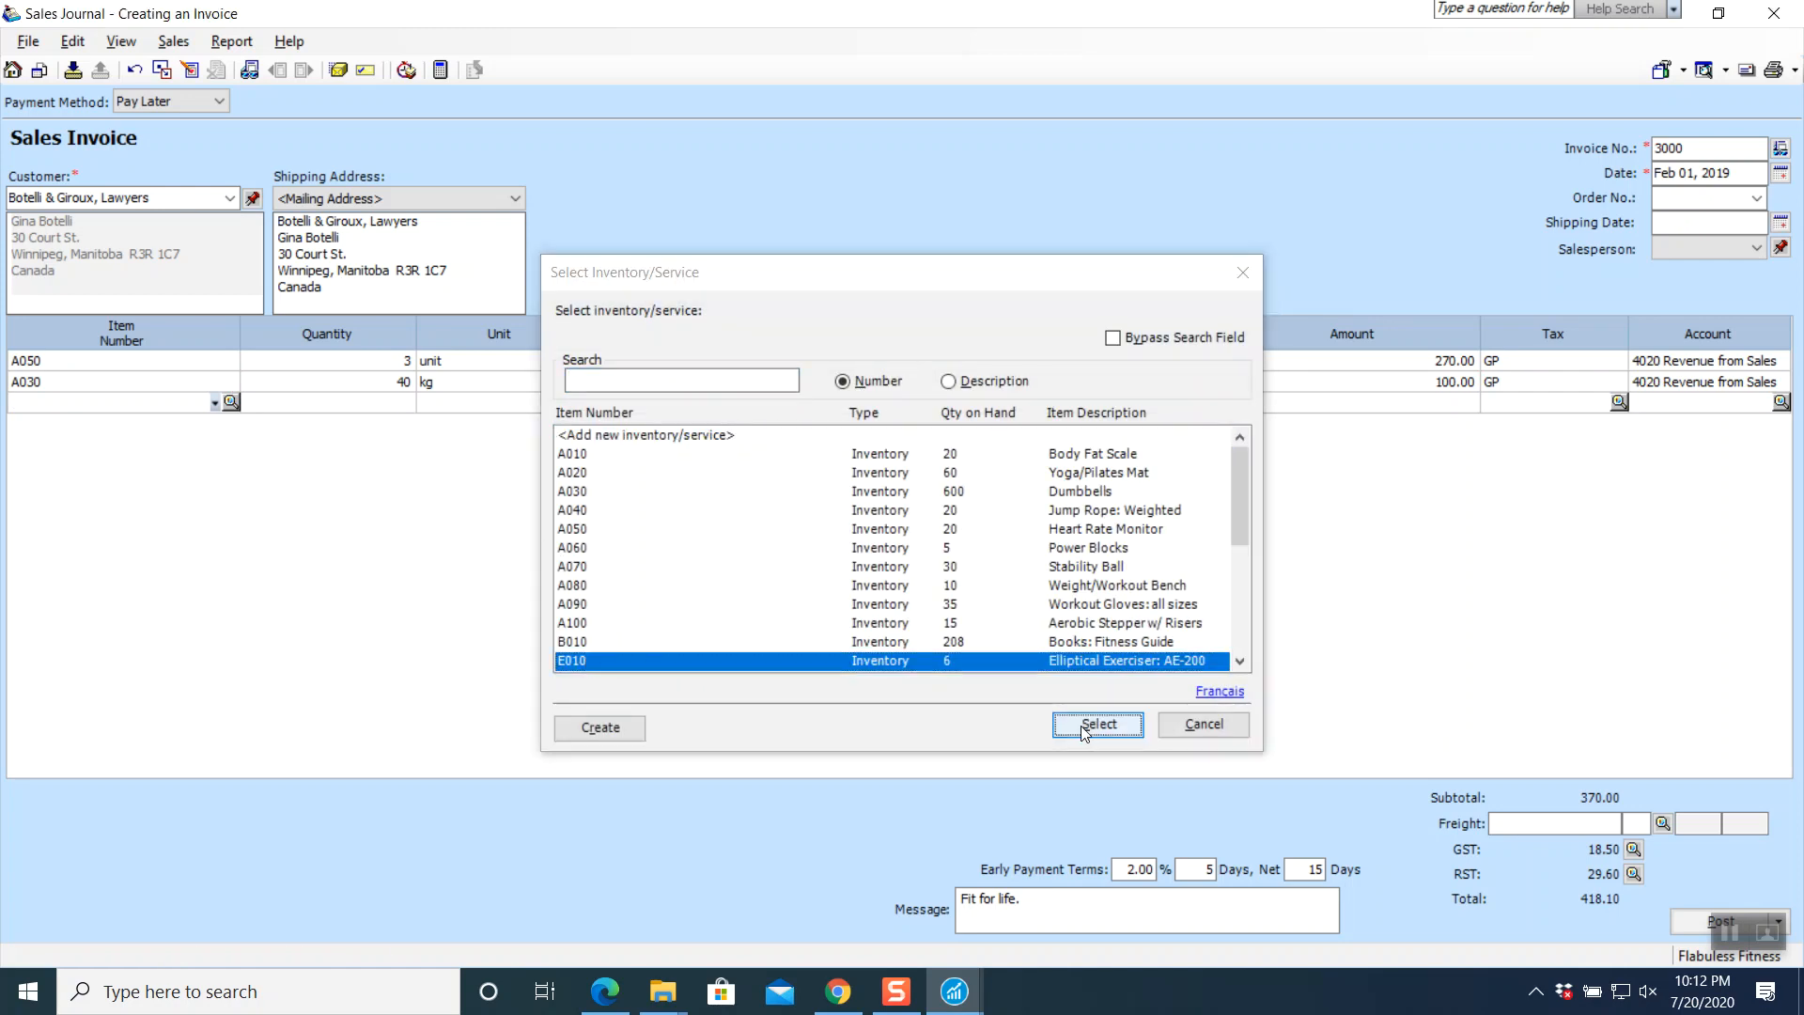
pyautogui.click(1097, 725)
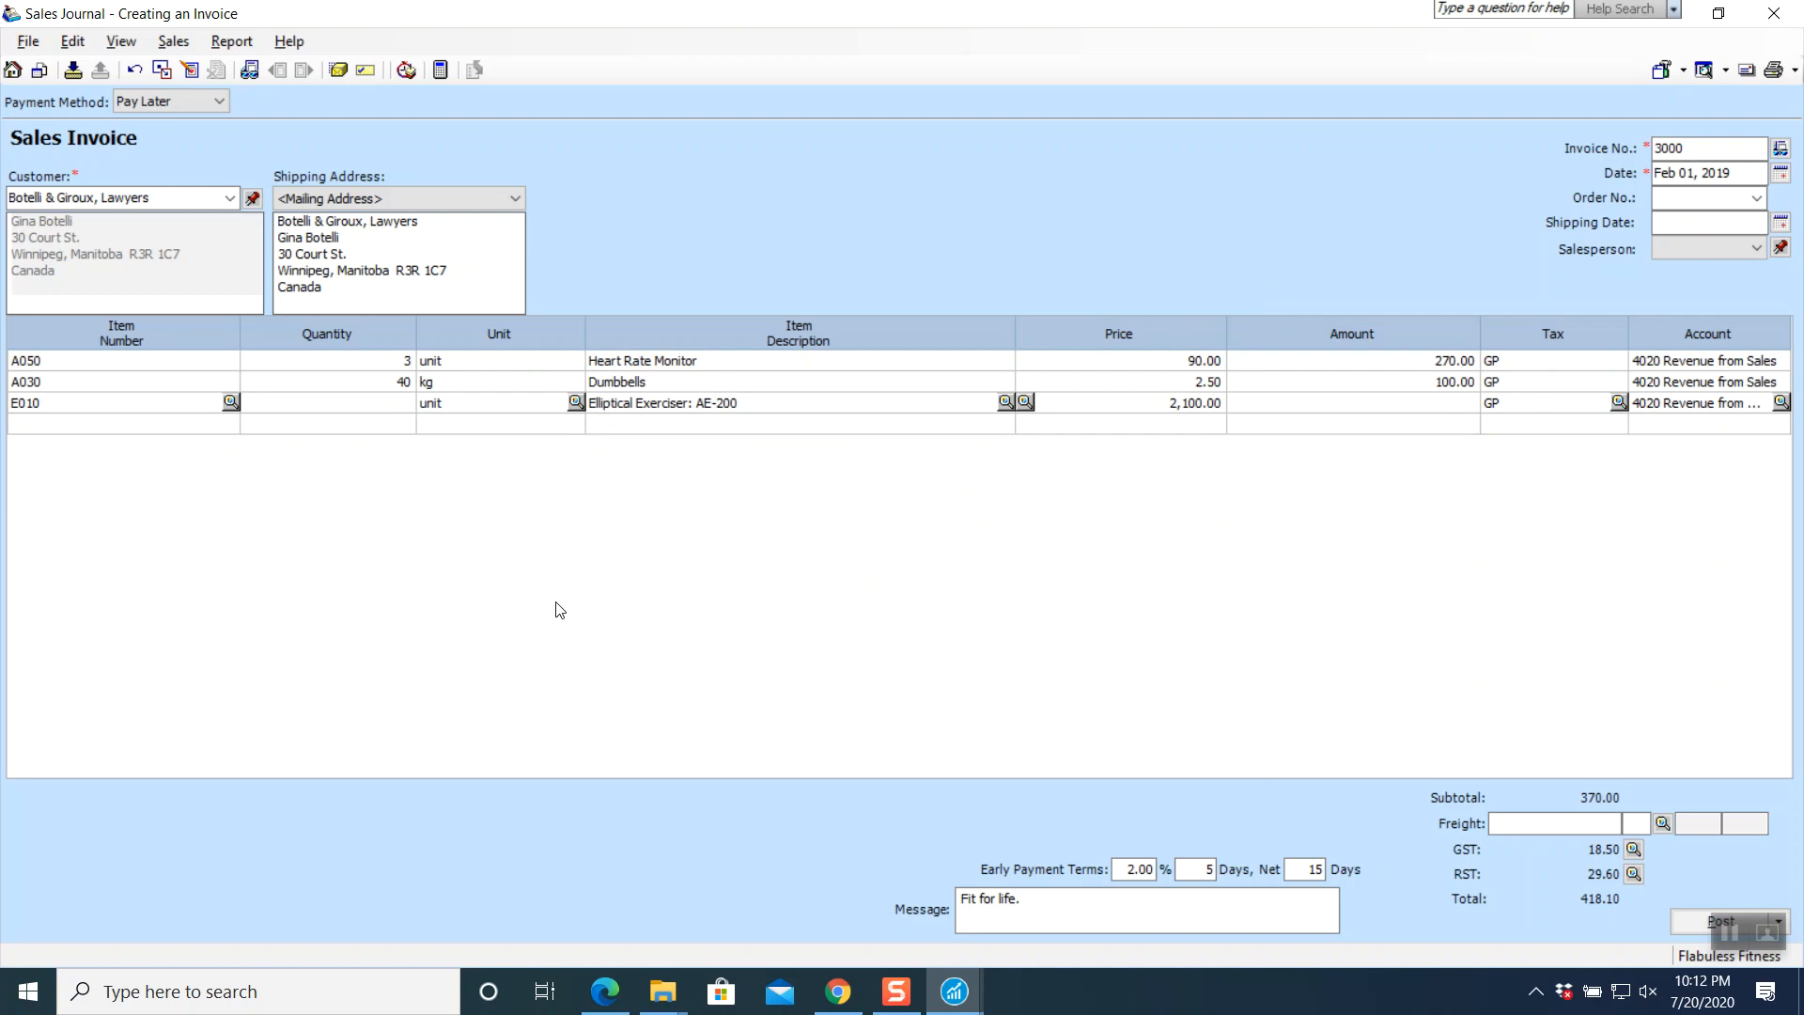
pyautogui.press('Tab')
pyautogui.press('Tab')
pyautogui.press('Tab')
pyautogui.press('Tab')
pyautogui.press('Tab')
pyautogui.press('Tab')
pyautogui.press('Tab')
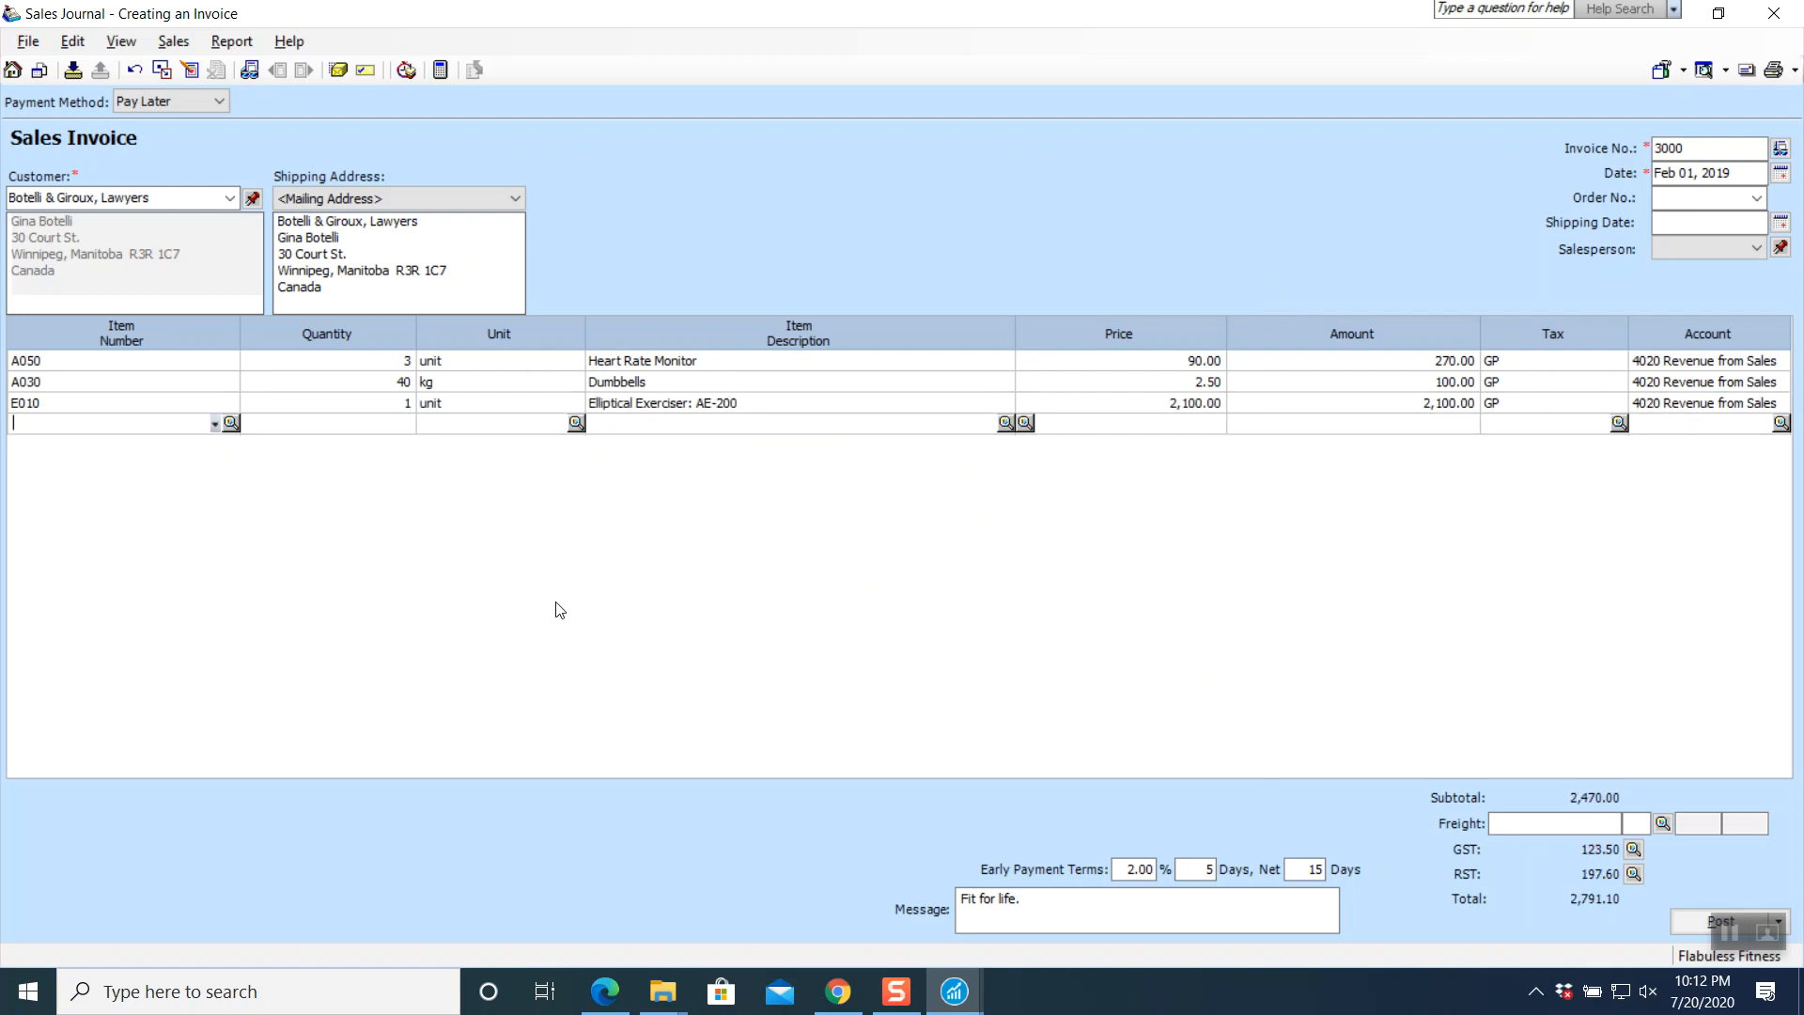
# - Add 1 E020 Elliptical Exerciser: LE-400 at 2,600.00 as the fourth line
pyautogui.click(231, 423)
pyautogui.scroll(-1, 632, 554)
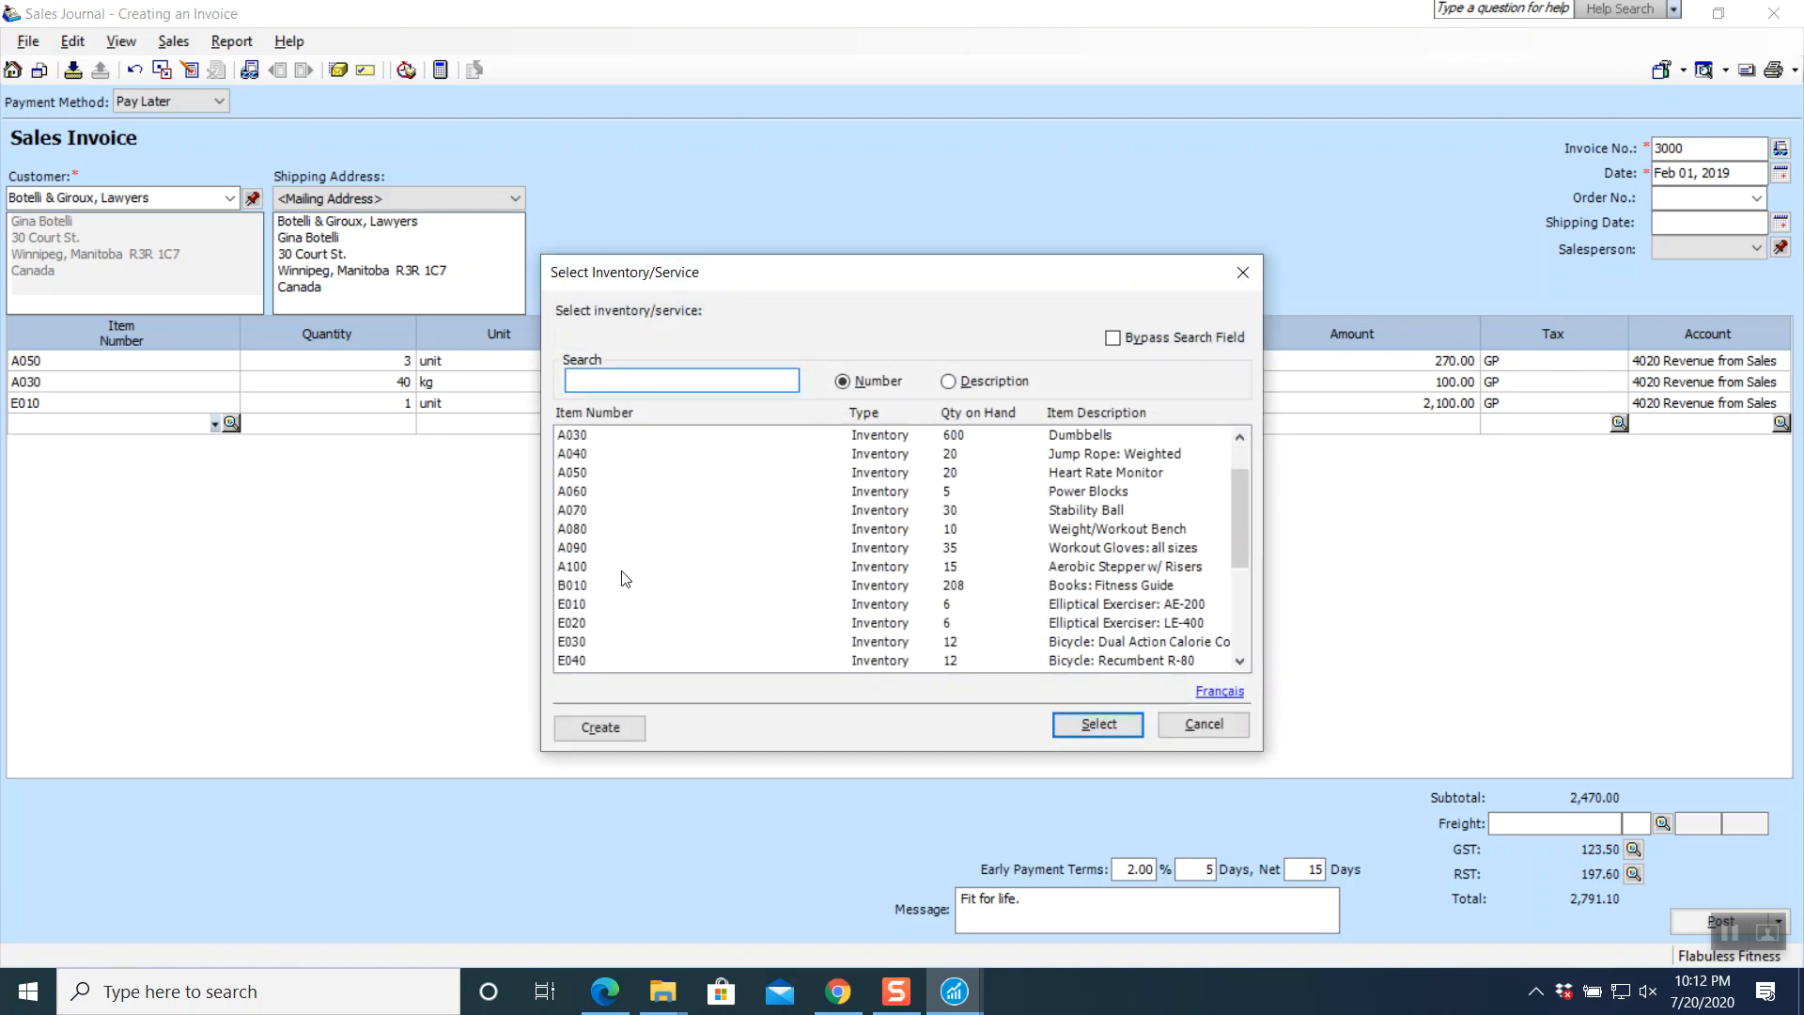
pyautogui.click(577, 625)
pyautogui.click(1089, 726)
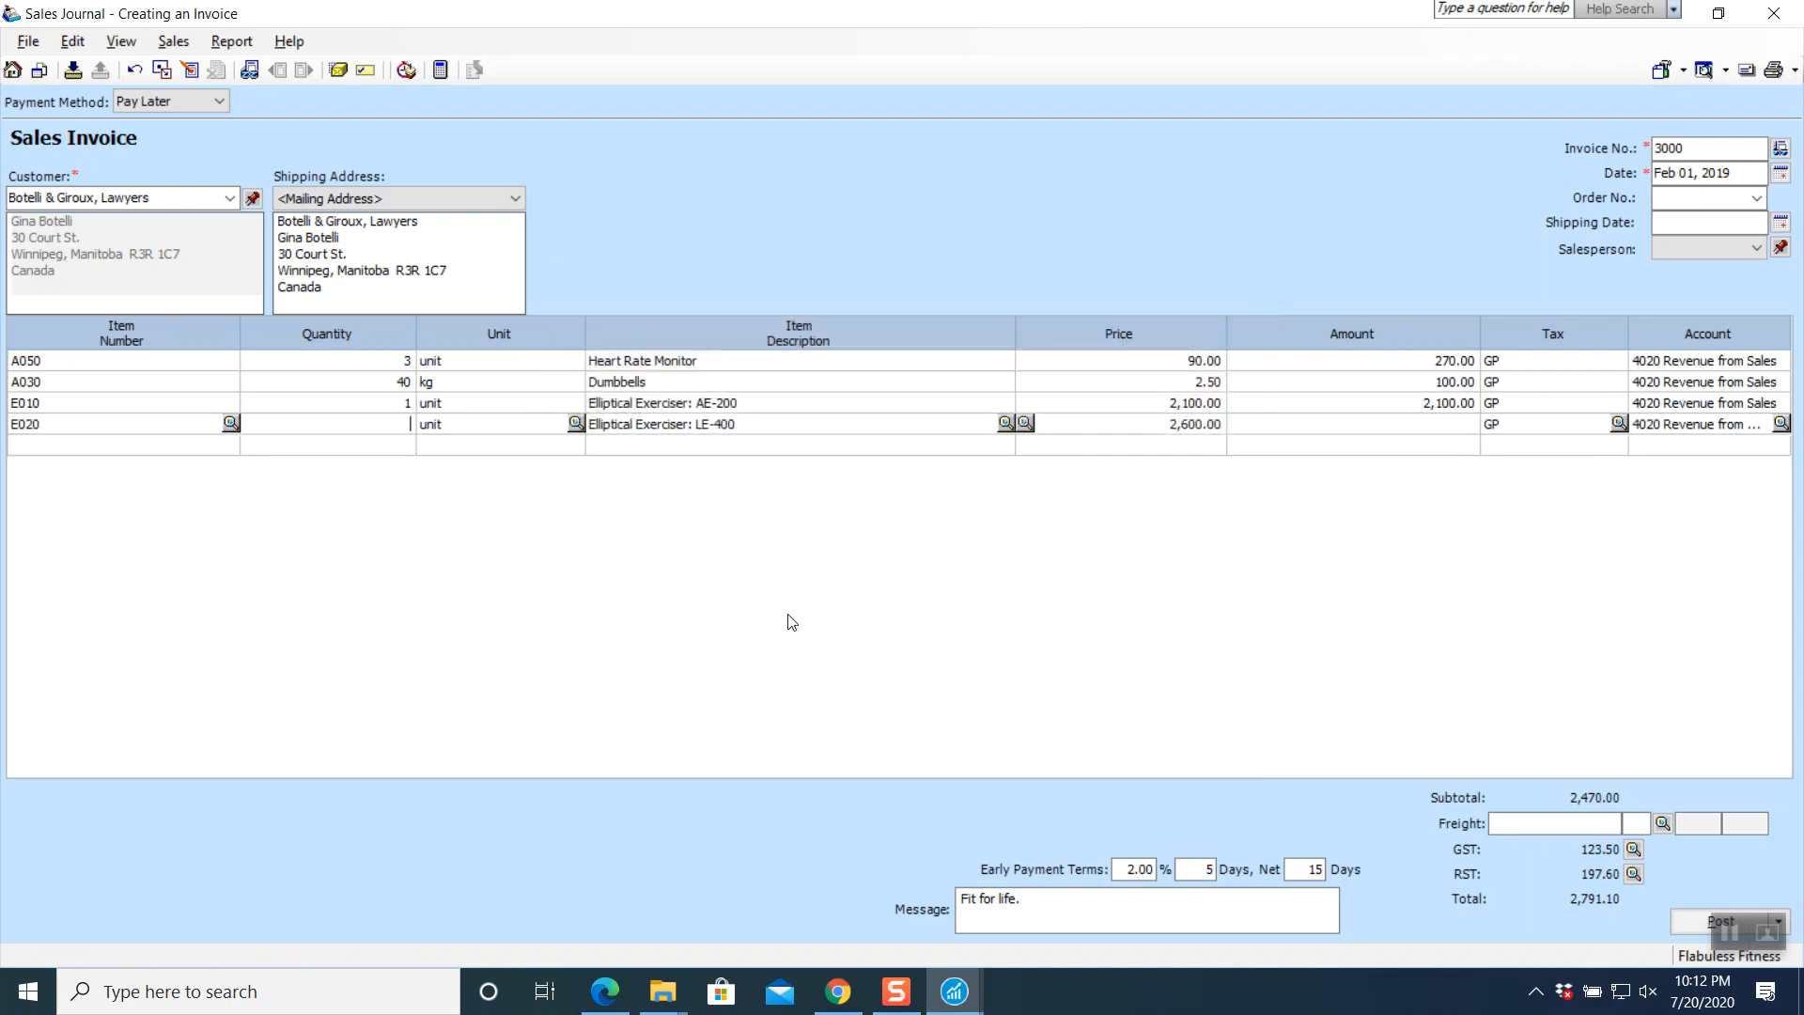
pyautogui.press('Tab')
pyautogui.press('Tab')
pyautogui.press('Tab')
pyautogui.press('Tab')
pyautogui.press('Tab')
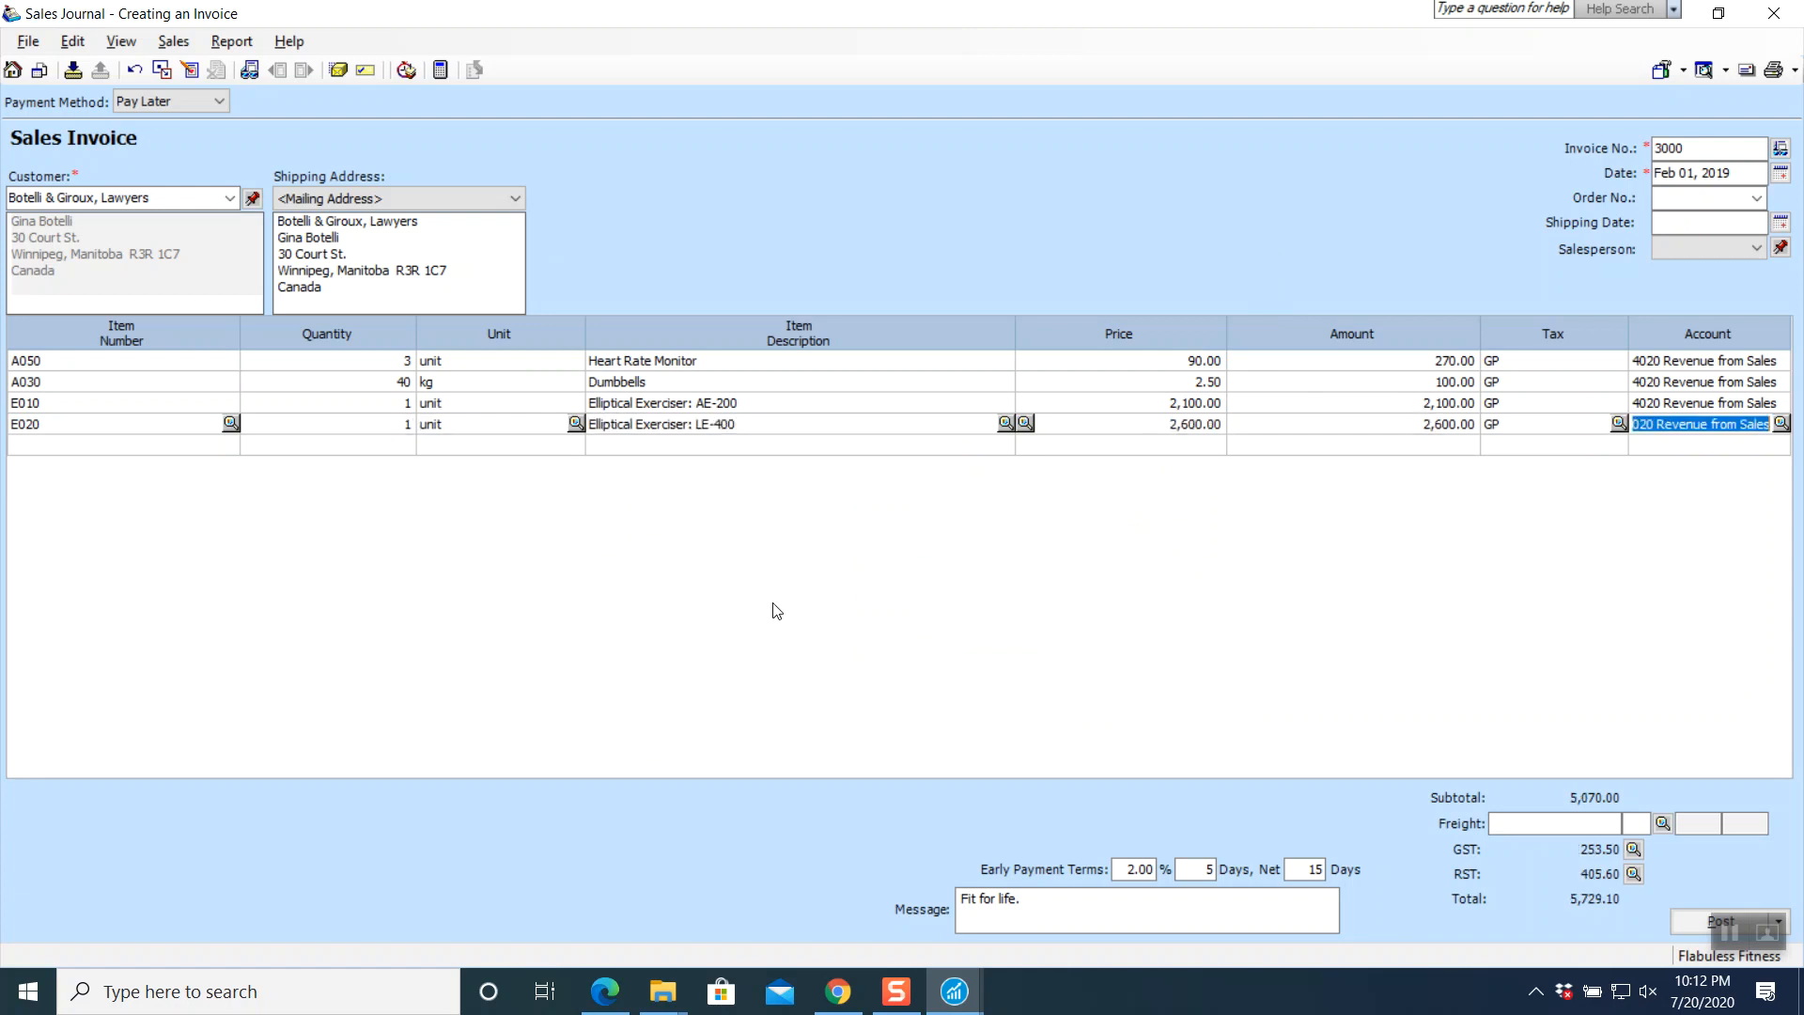
pyautogui.press('Tab')
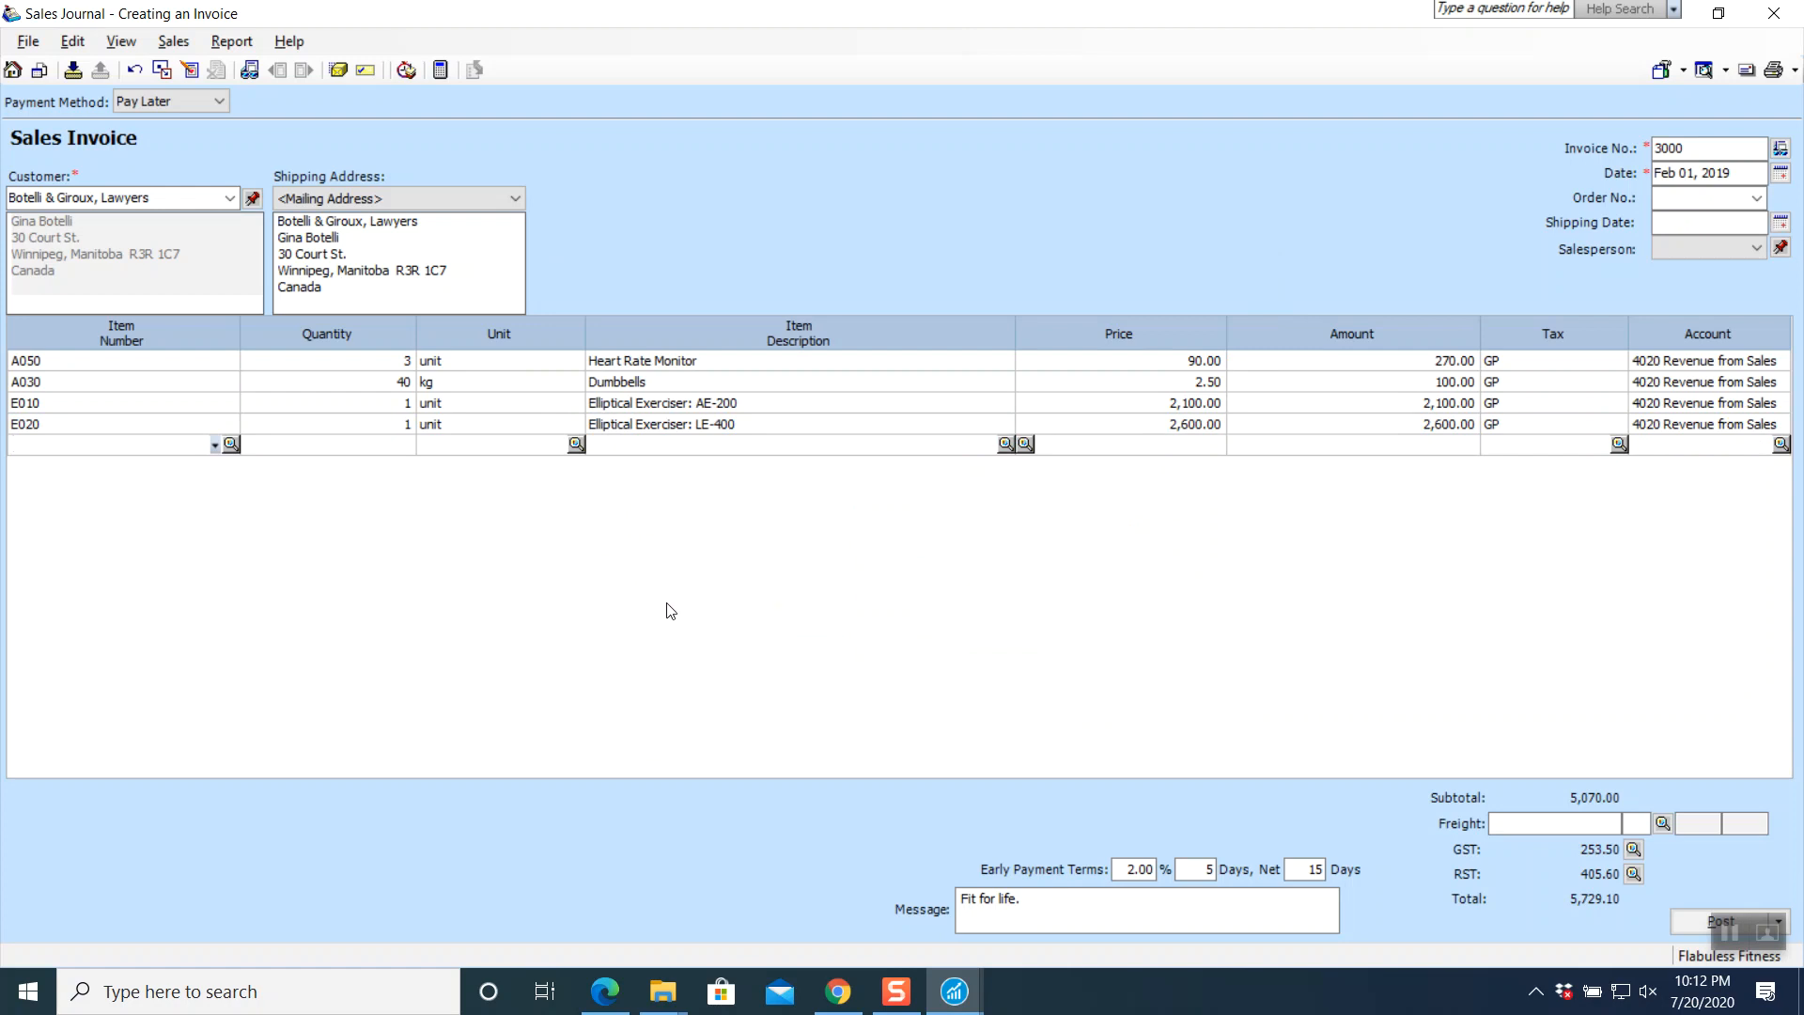
# - Add a fifth line of 2 E060 Treadmill: Basic T-800B at 1,400.00 each, tax code GP
pyautogui.click(232, 445)
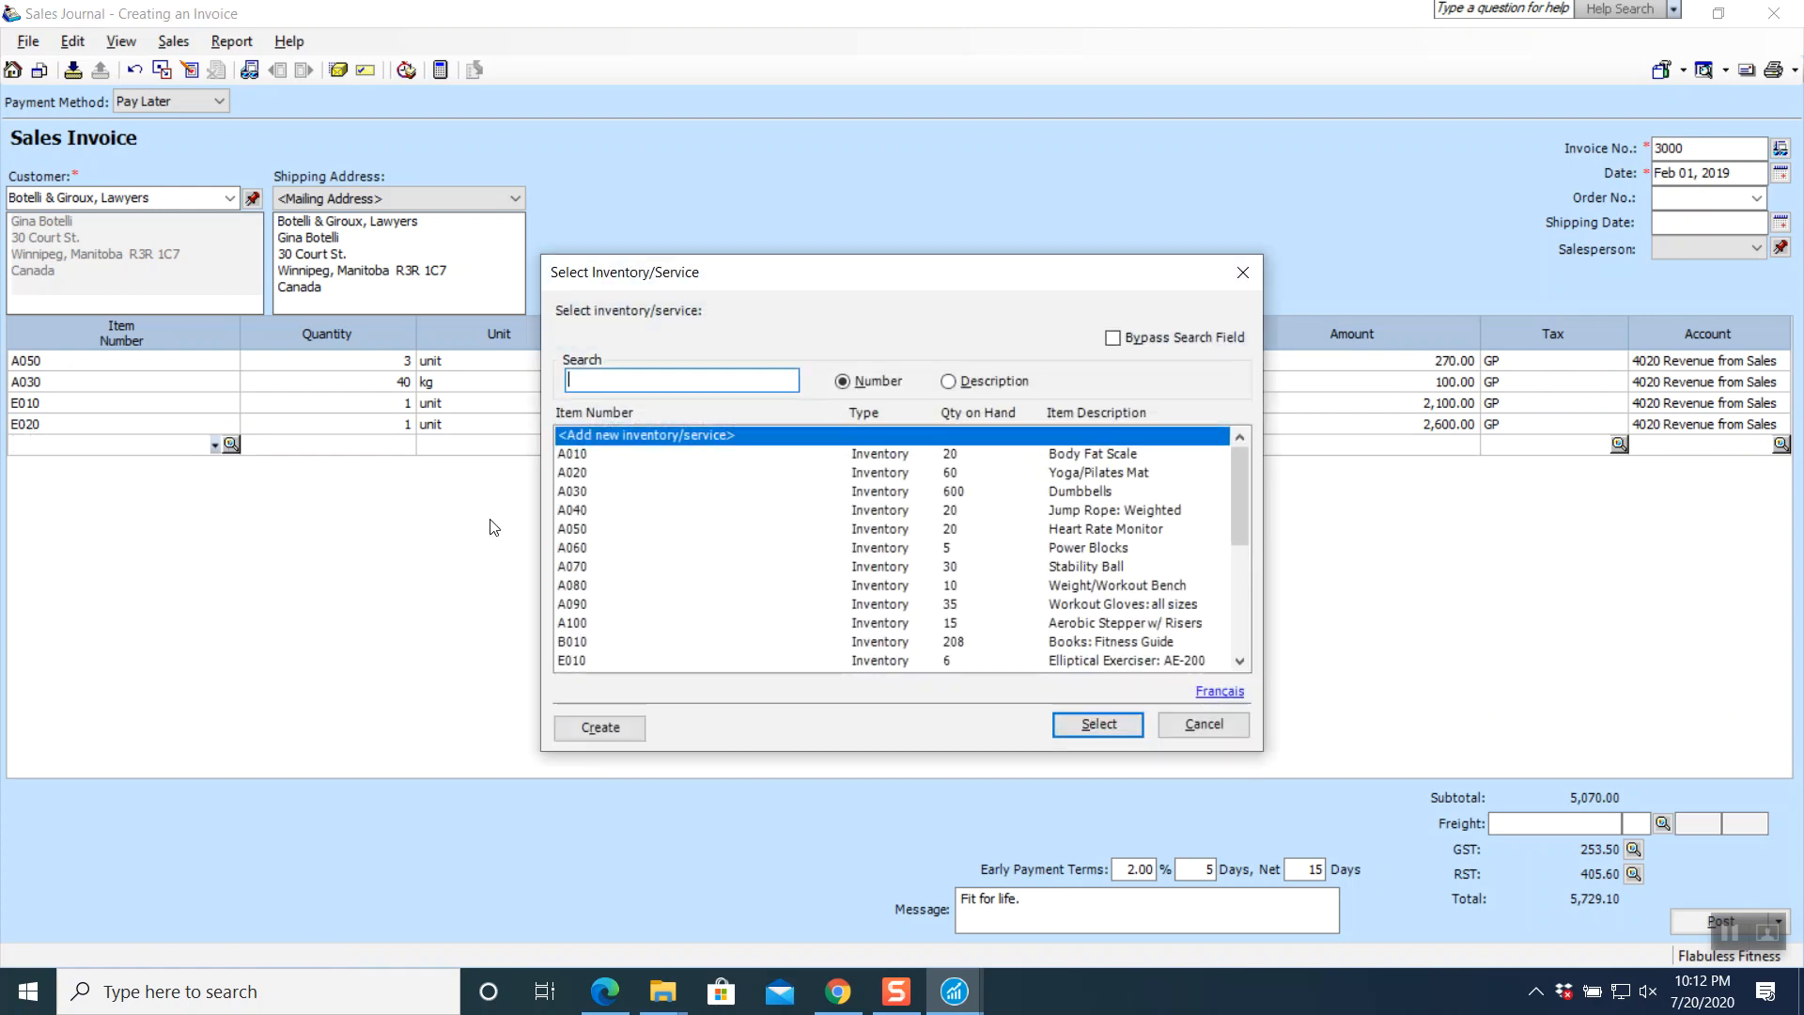
pyautogui.scroll(-1, 607, 634)
pyautogui.scroll(-1, 601, 630)
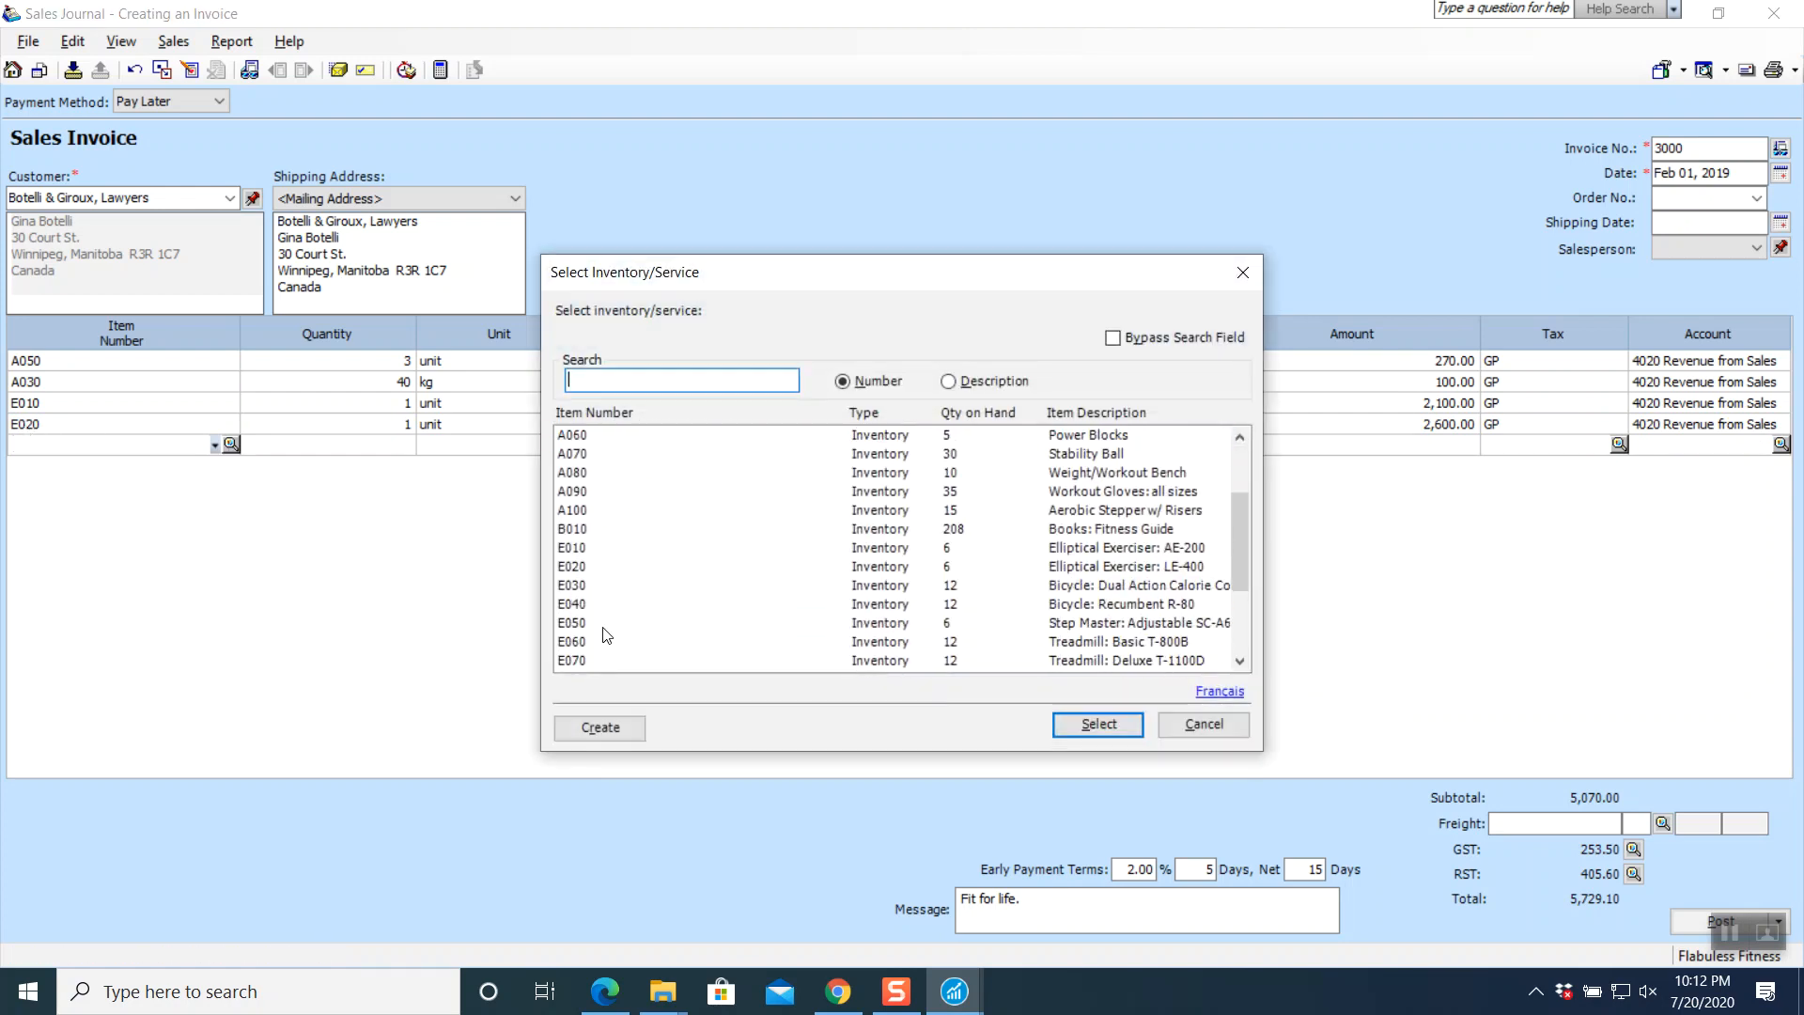
pyautogui.click(599, 643)
pyautogui.click(1085, 728)
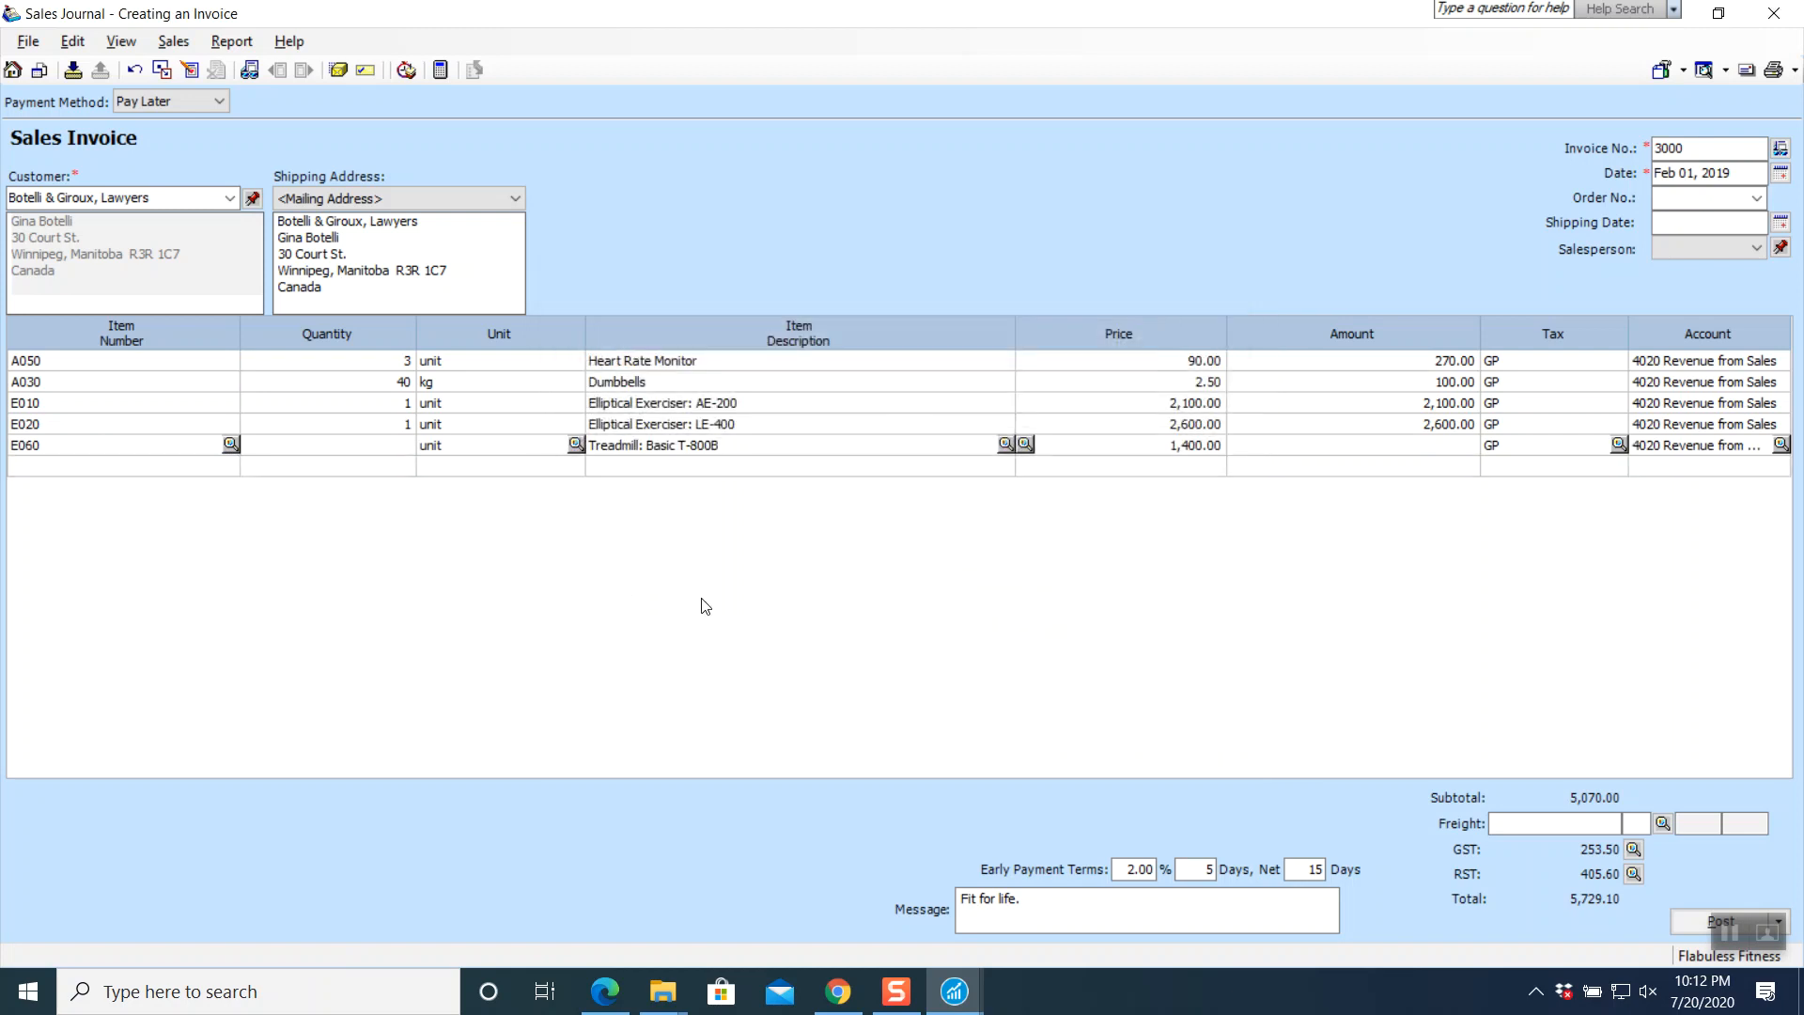
pyautogui.write('2')
pyautogui.press('Tab')
pyautogui.press('Tab')
pyautogui.press('Tab')
pyautogui.press('Tab')
pyautogui.press('Tab')
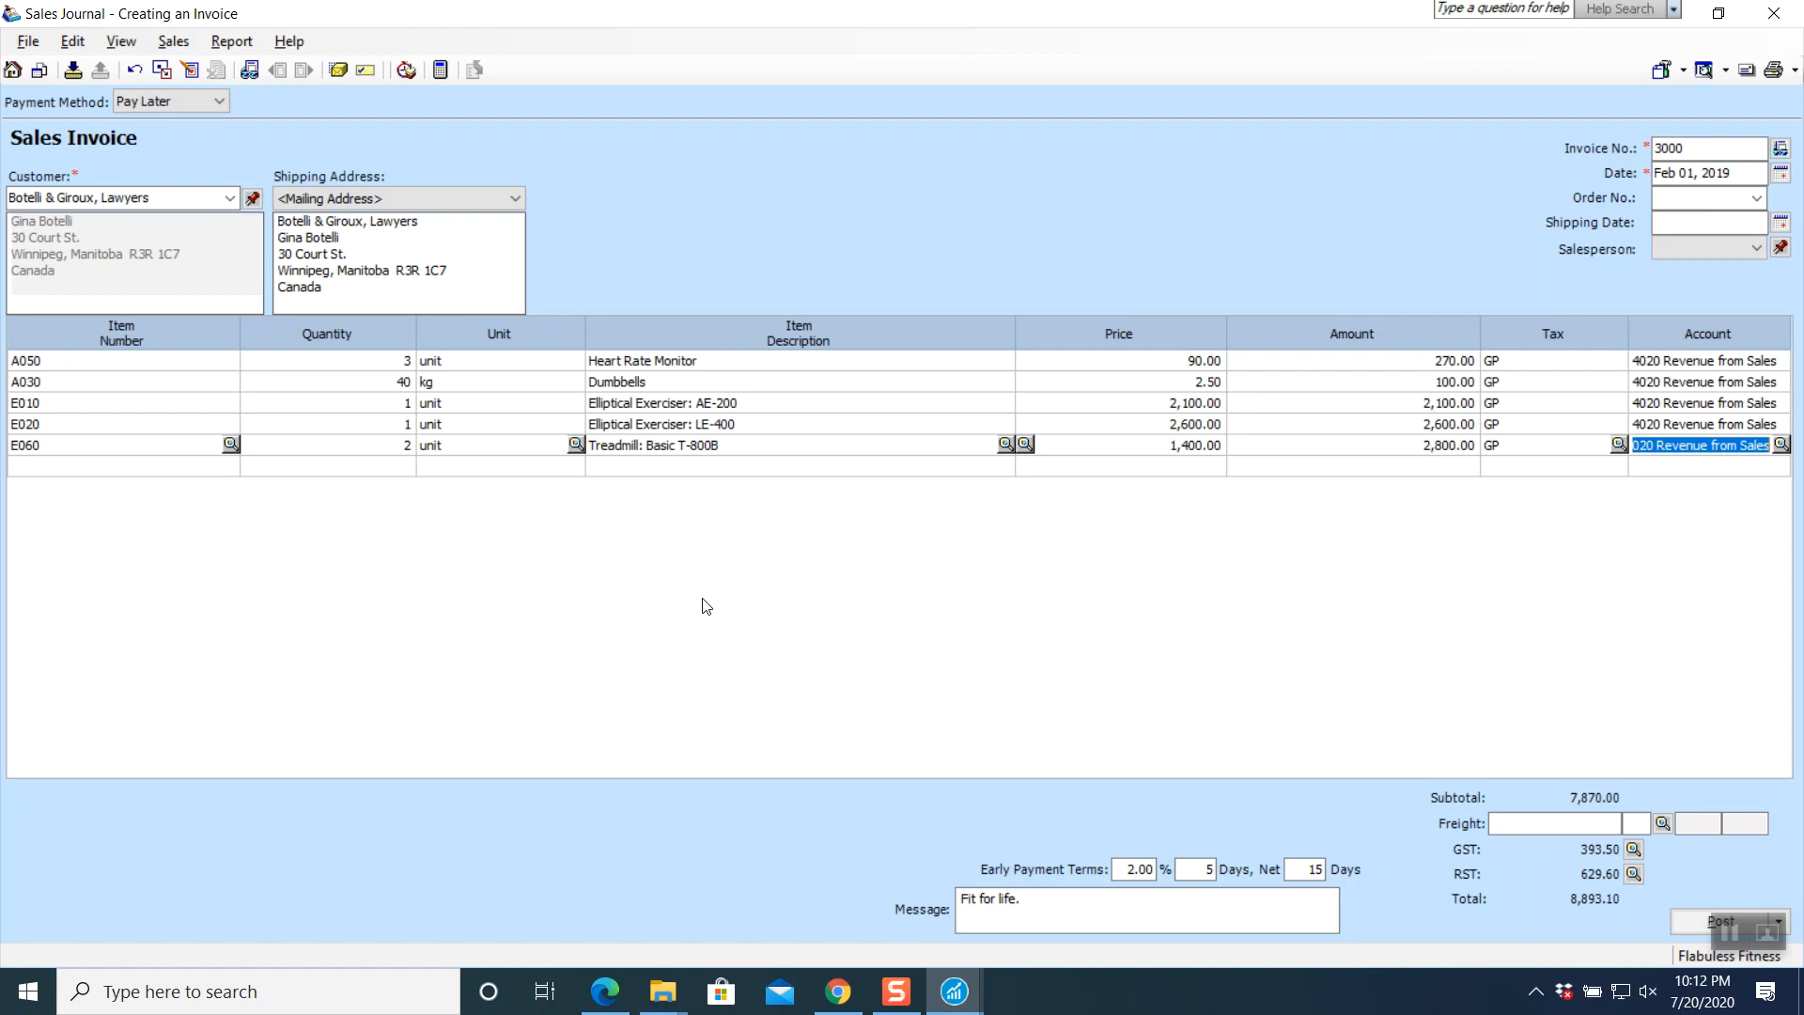
pyautogui.click(1618, 444)
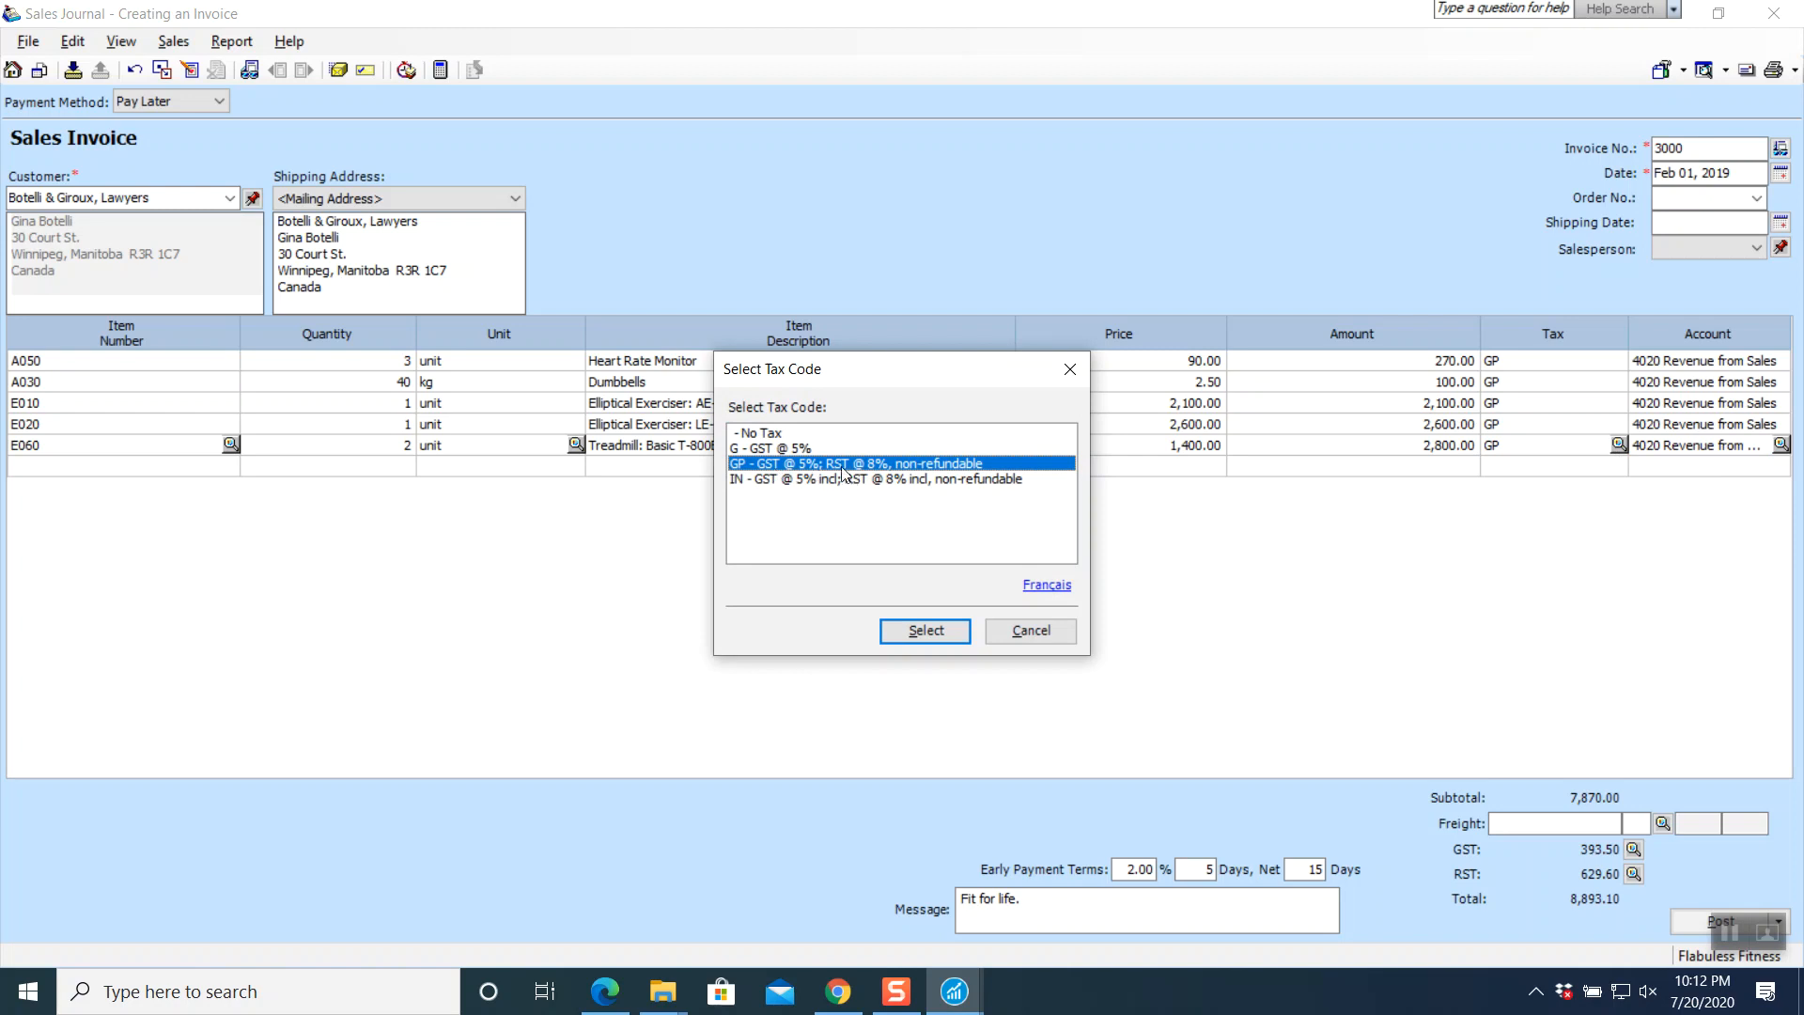
pyautogui.click(927, 631)
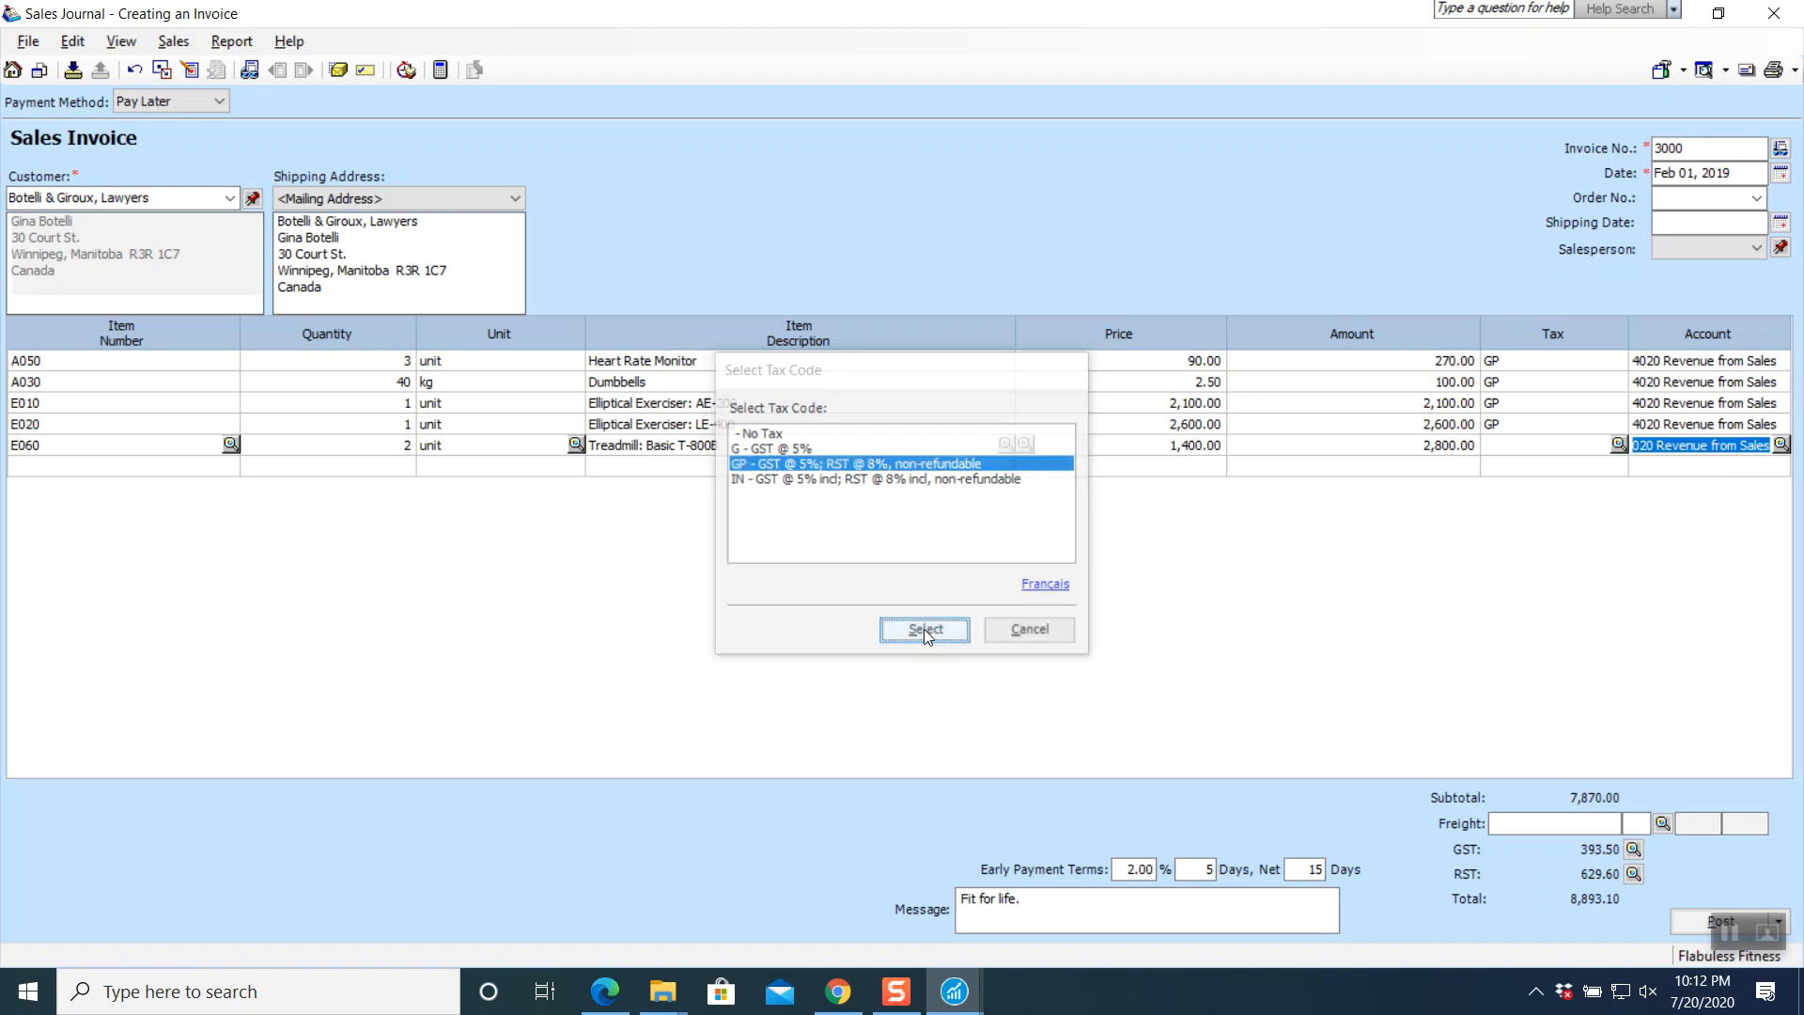
pyautogui.press('Tab')
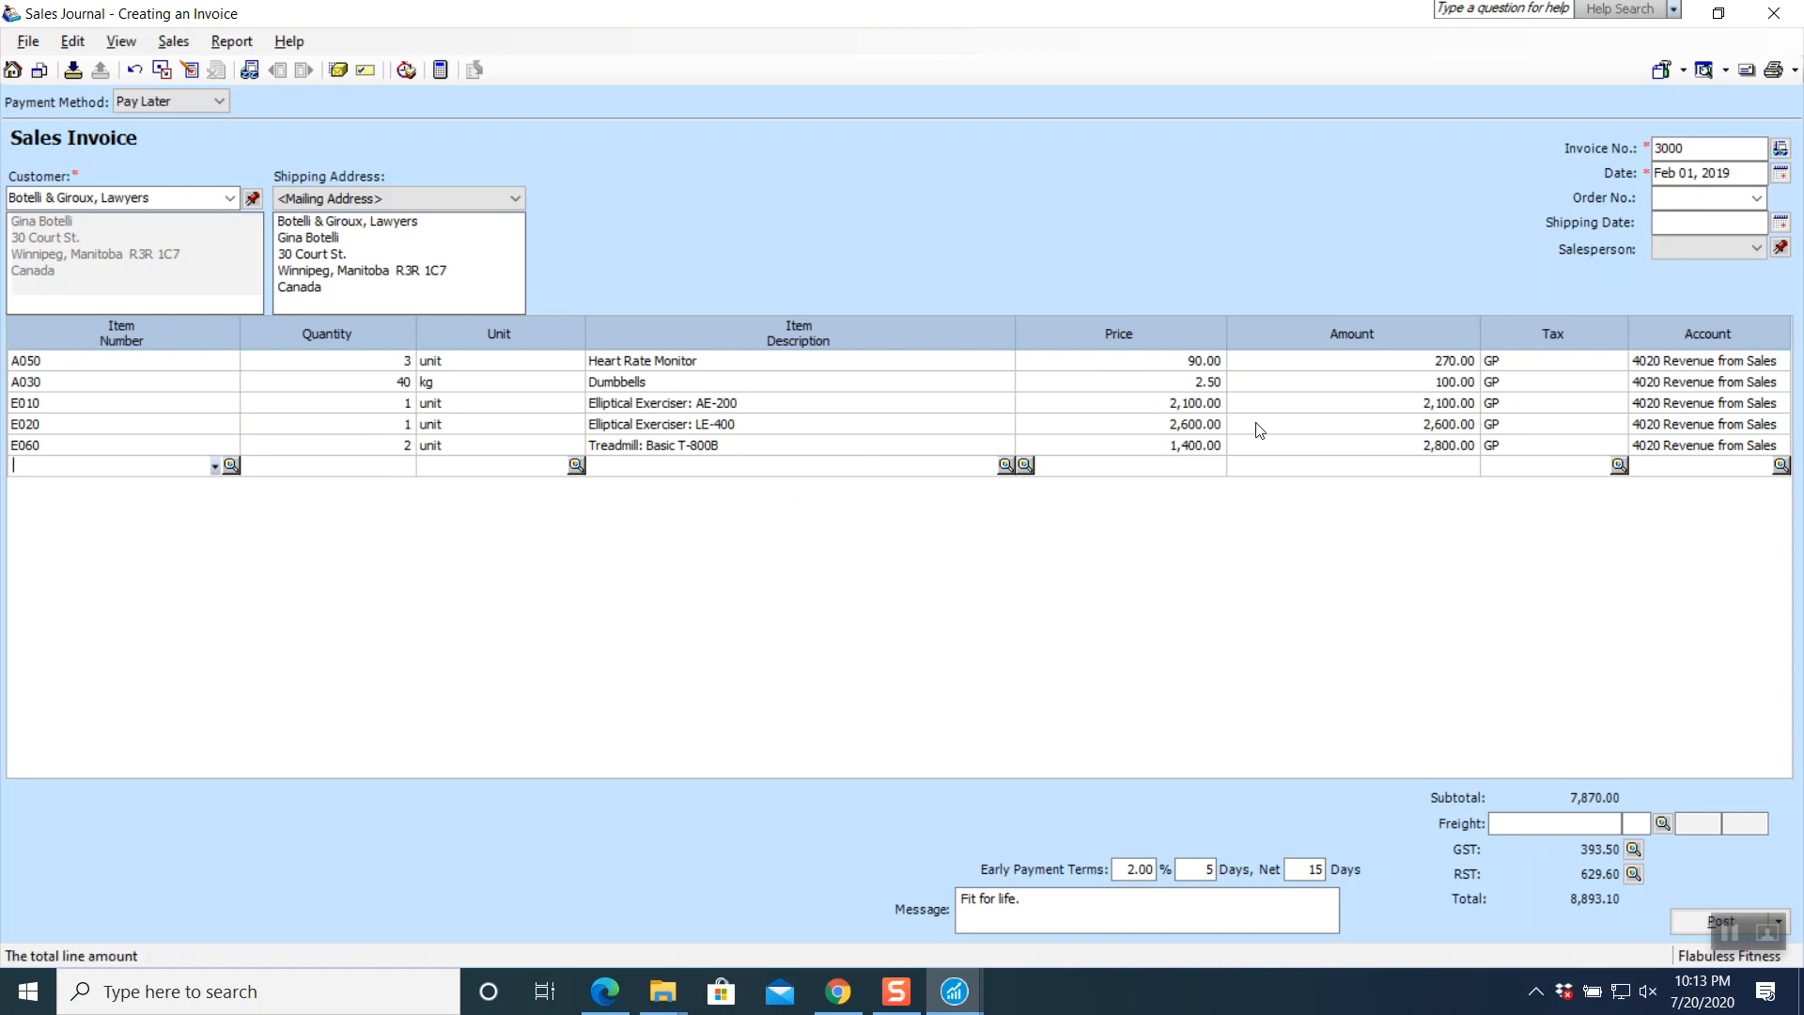
pyautogui.click(838, 992)
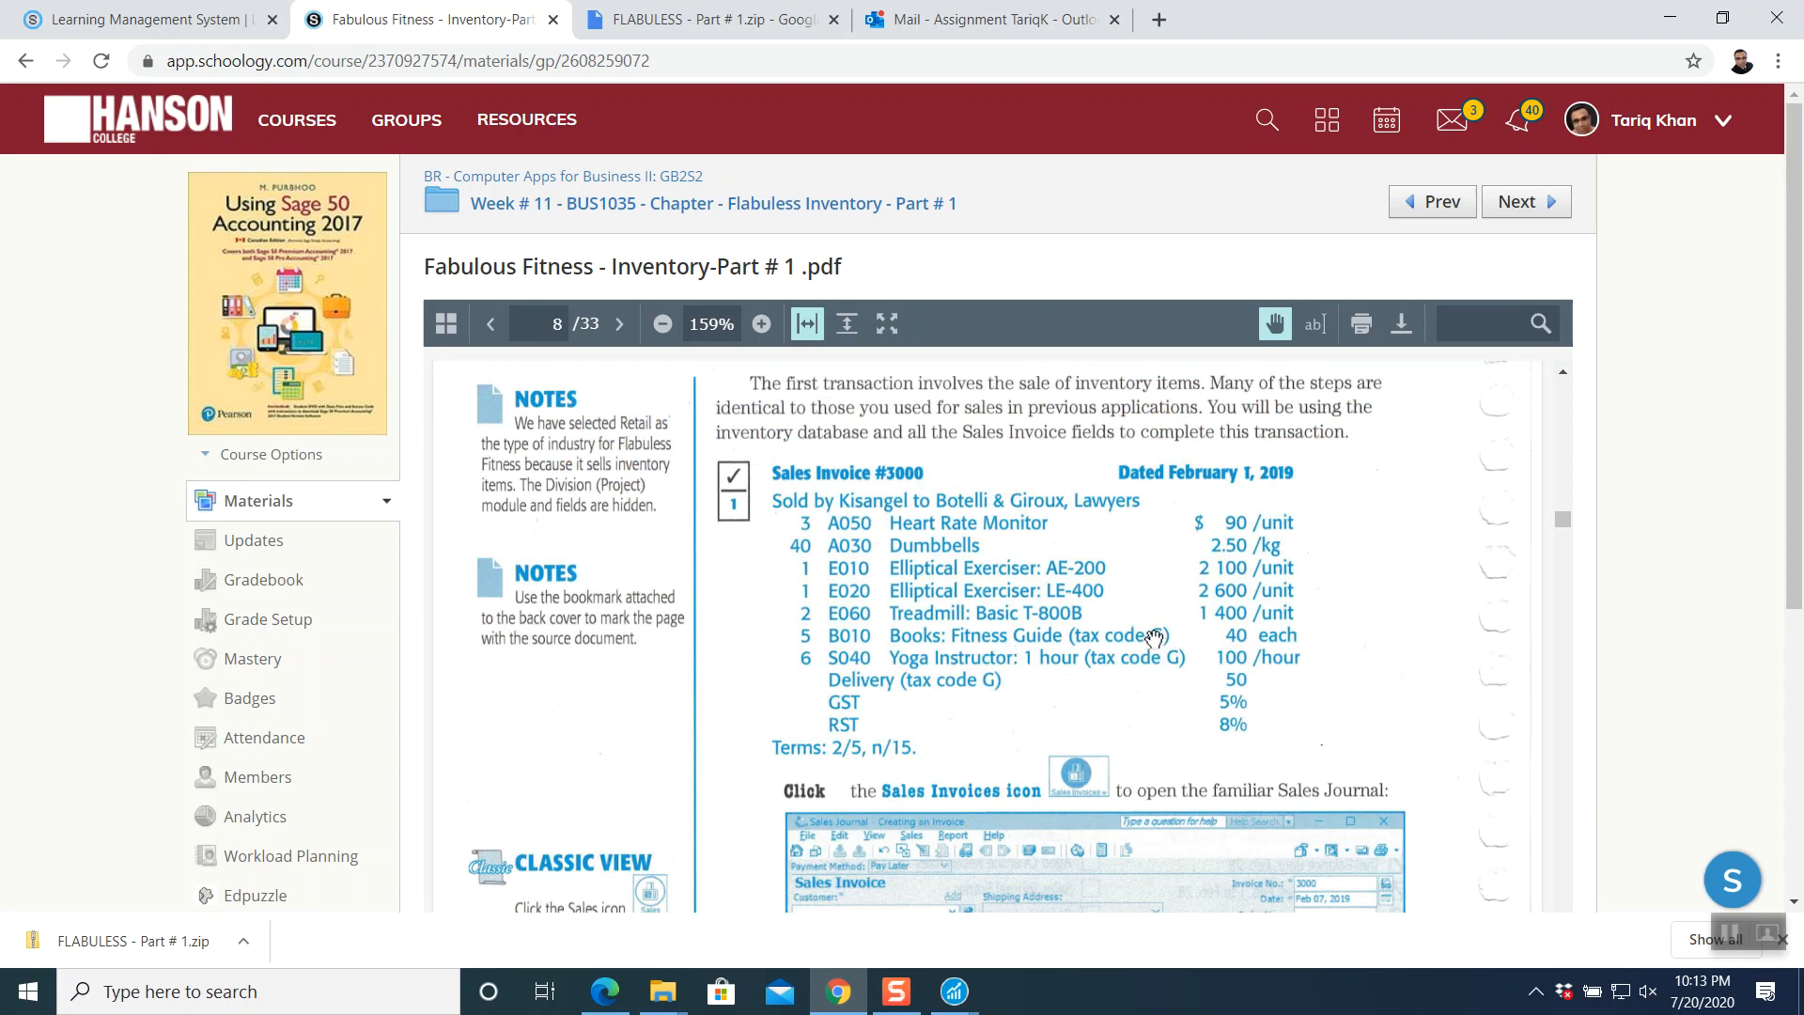
pyautogui.click(973, 996)
pyautogui.click(1096, 919)
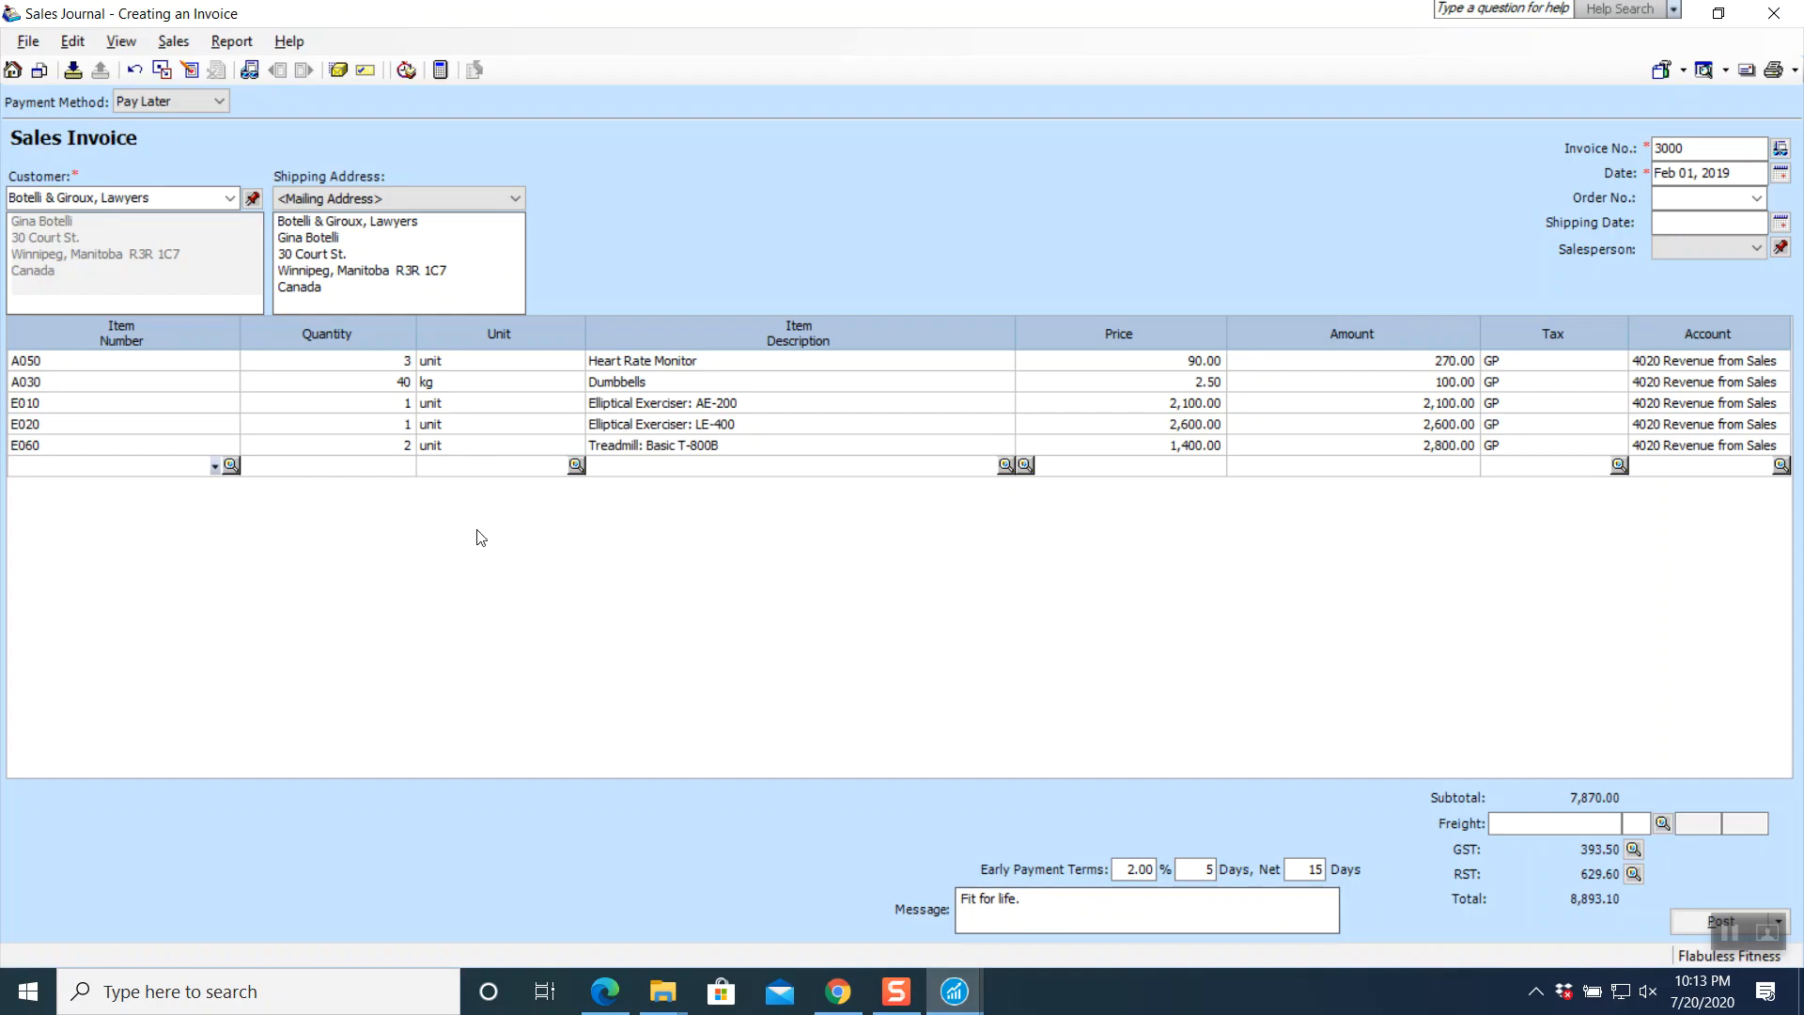
# - Add 5 B010 Books: Fitness Guide at 40.00 each with tax code G
pyautogui.click(232, 465)
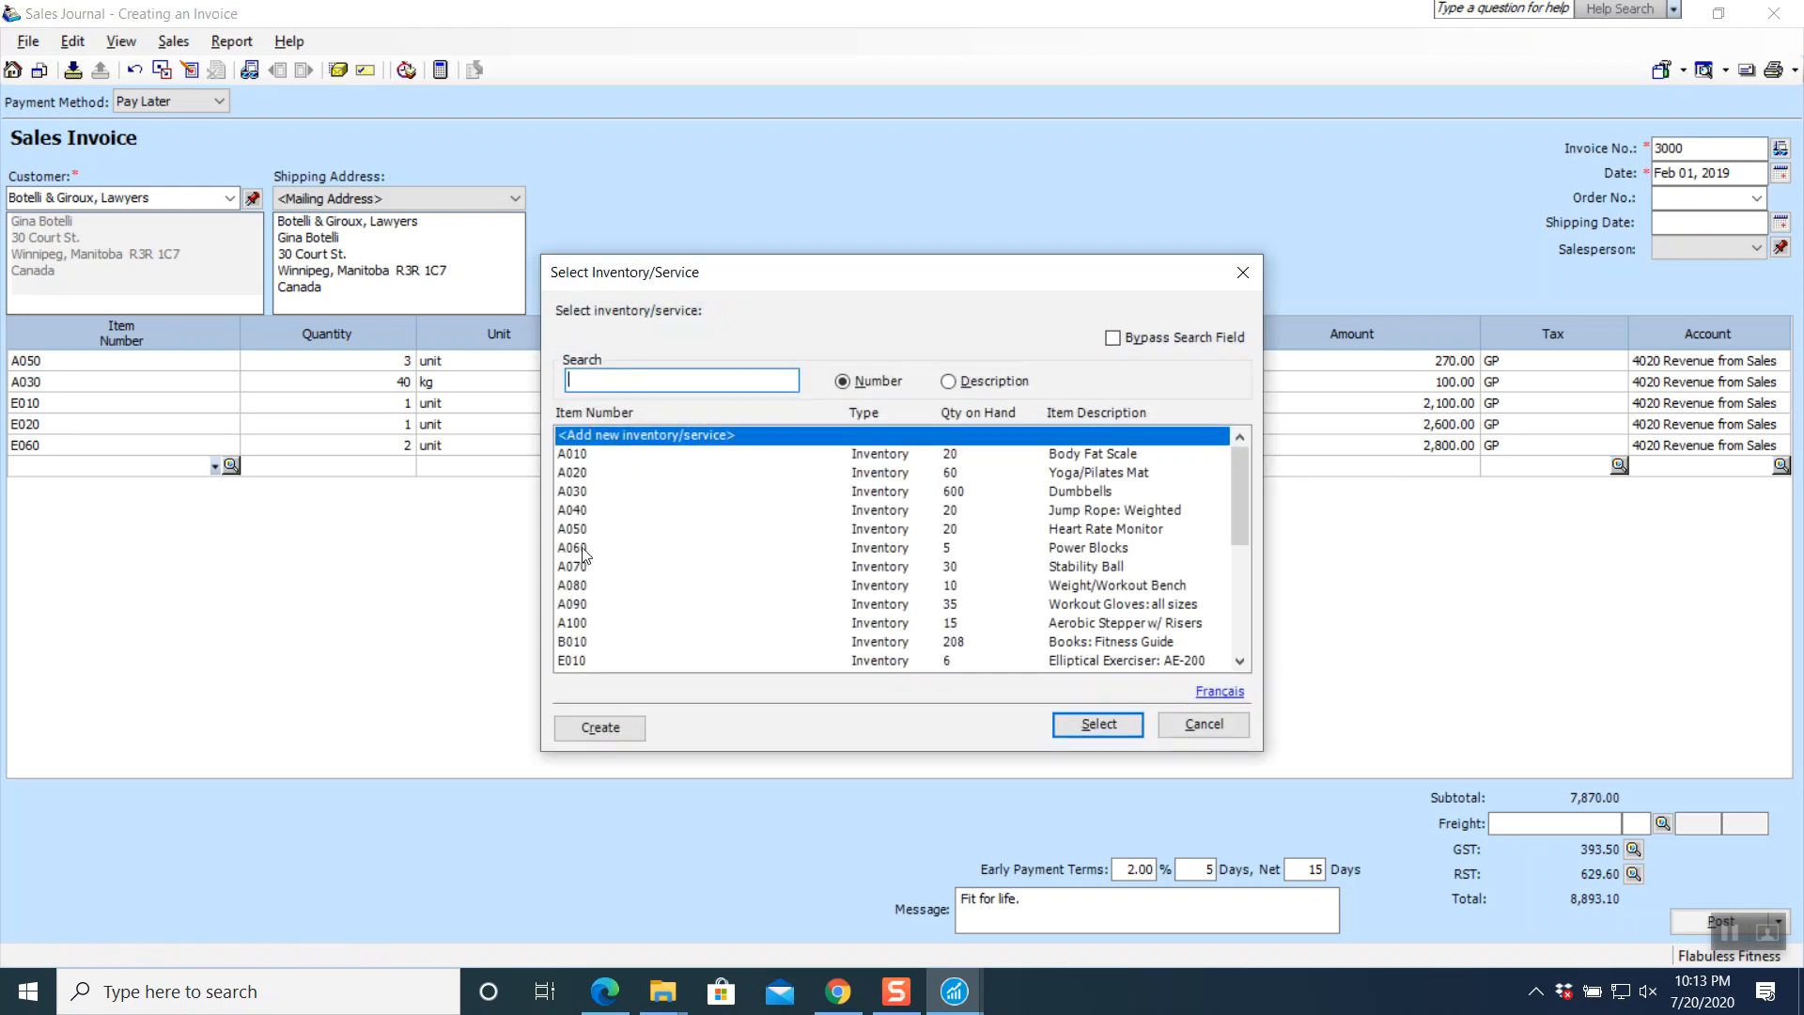
pyautogui.click(590, 641)
pyautogui.click(1062, 726)
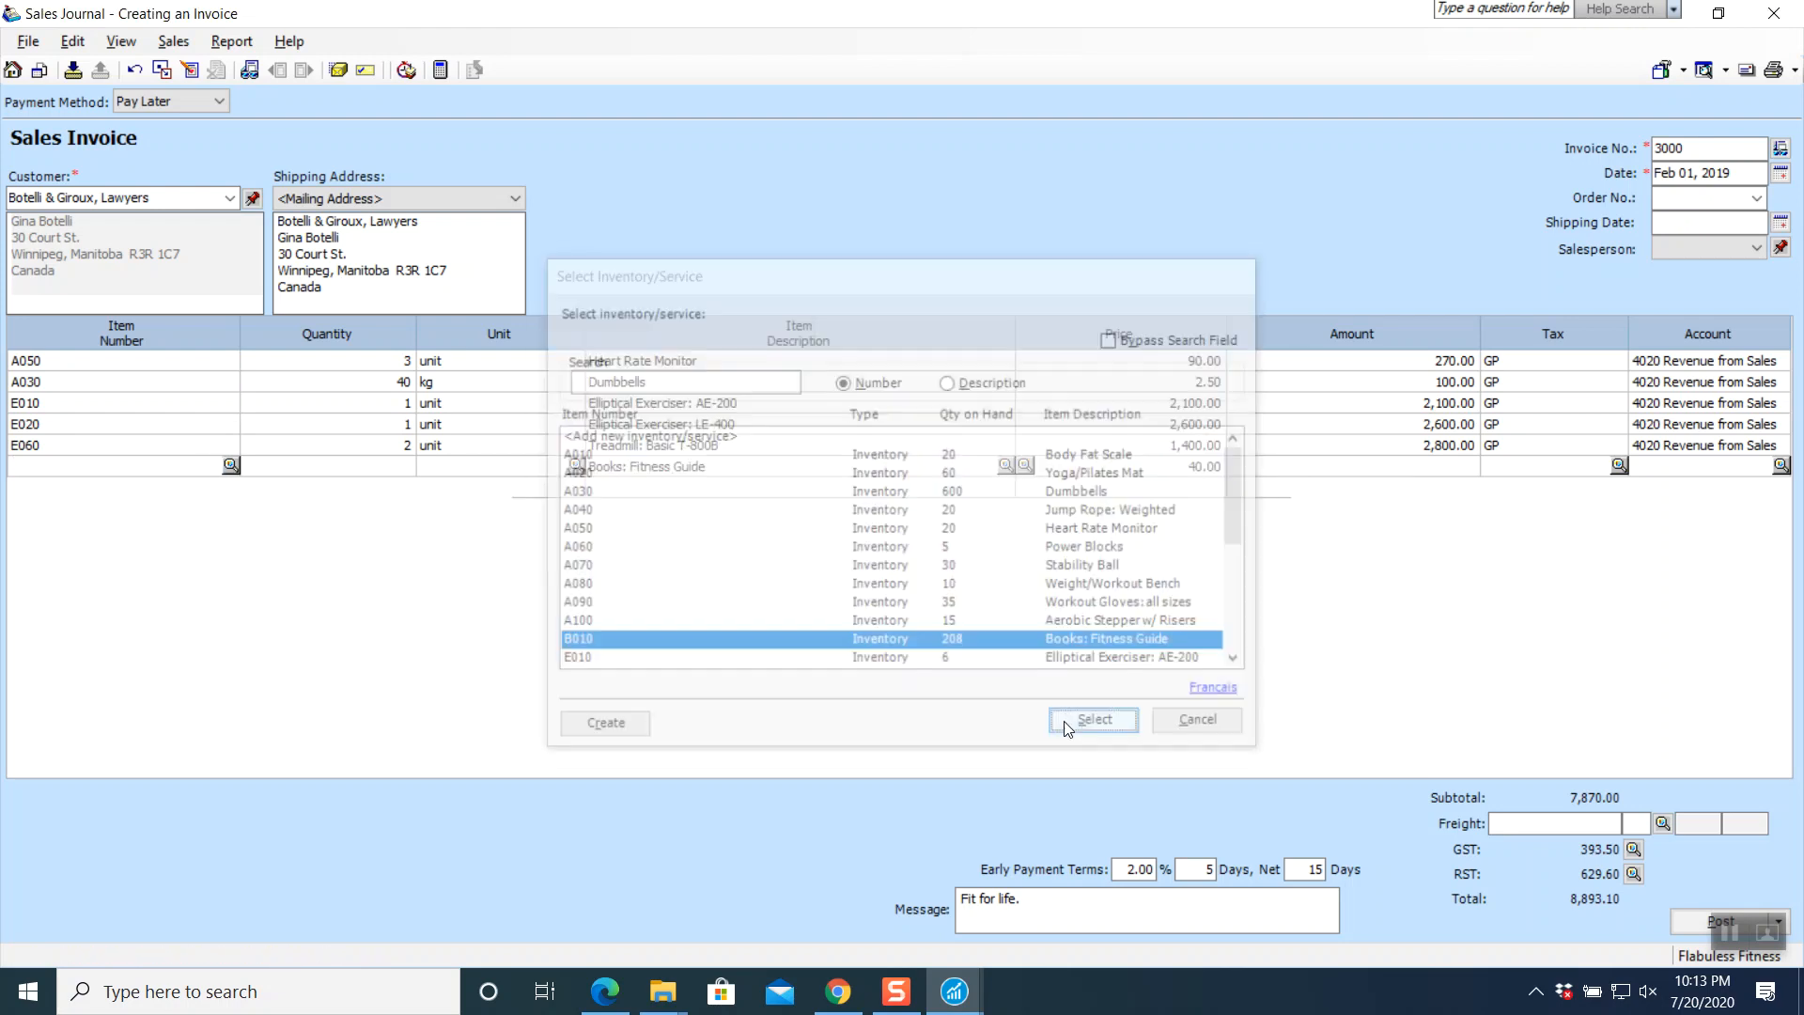
pyautogui.write('5')
pyautogui.press('Tab')
pyautogui.press('Tab')
pyautogui.press('Tab')
pyautogui.press('Tab')
pyautogui.press('Tab')
pyautogui.press('Tab')
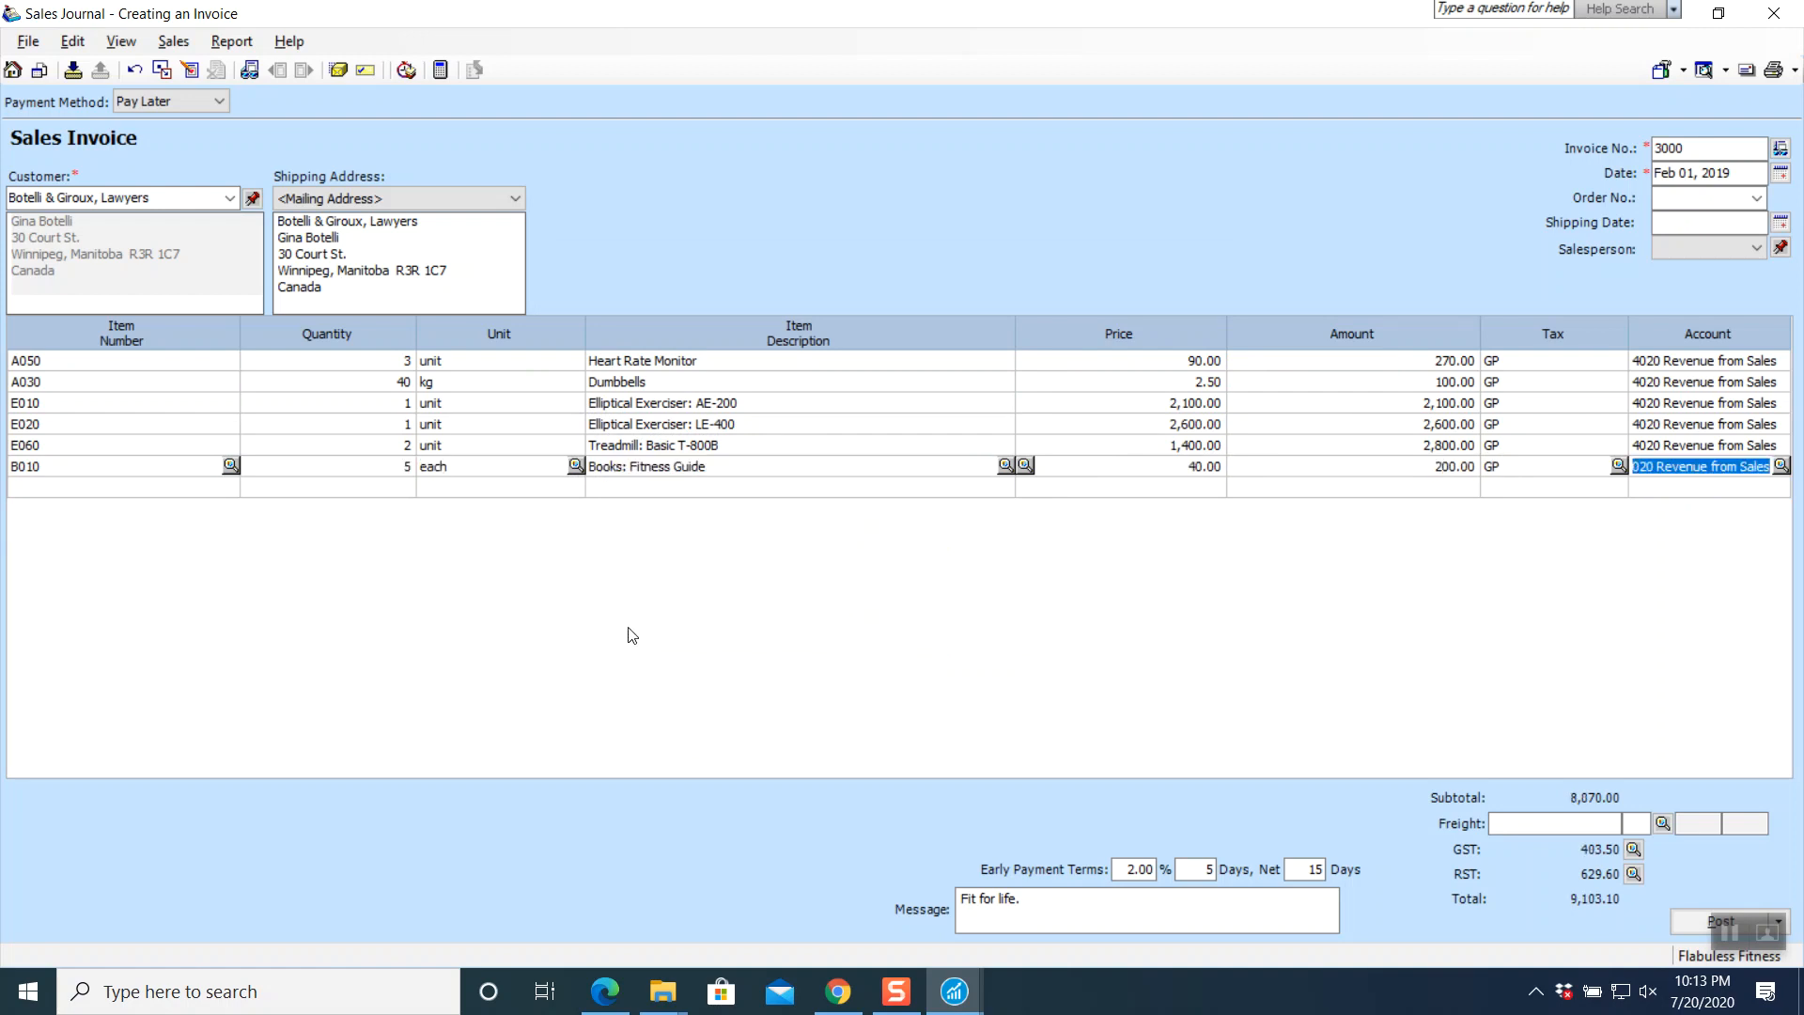
pyautogui.click(1619, 466)
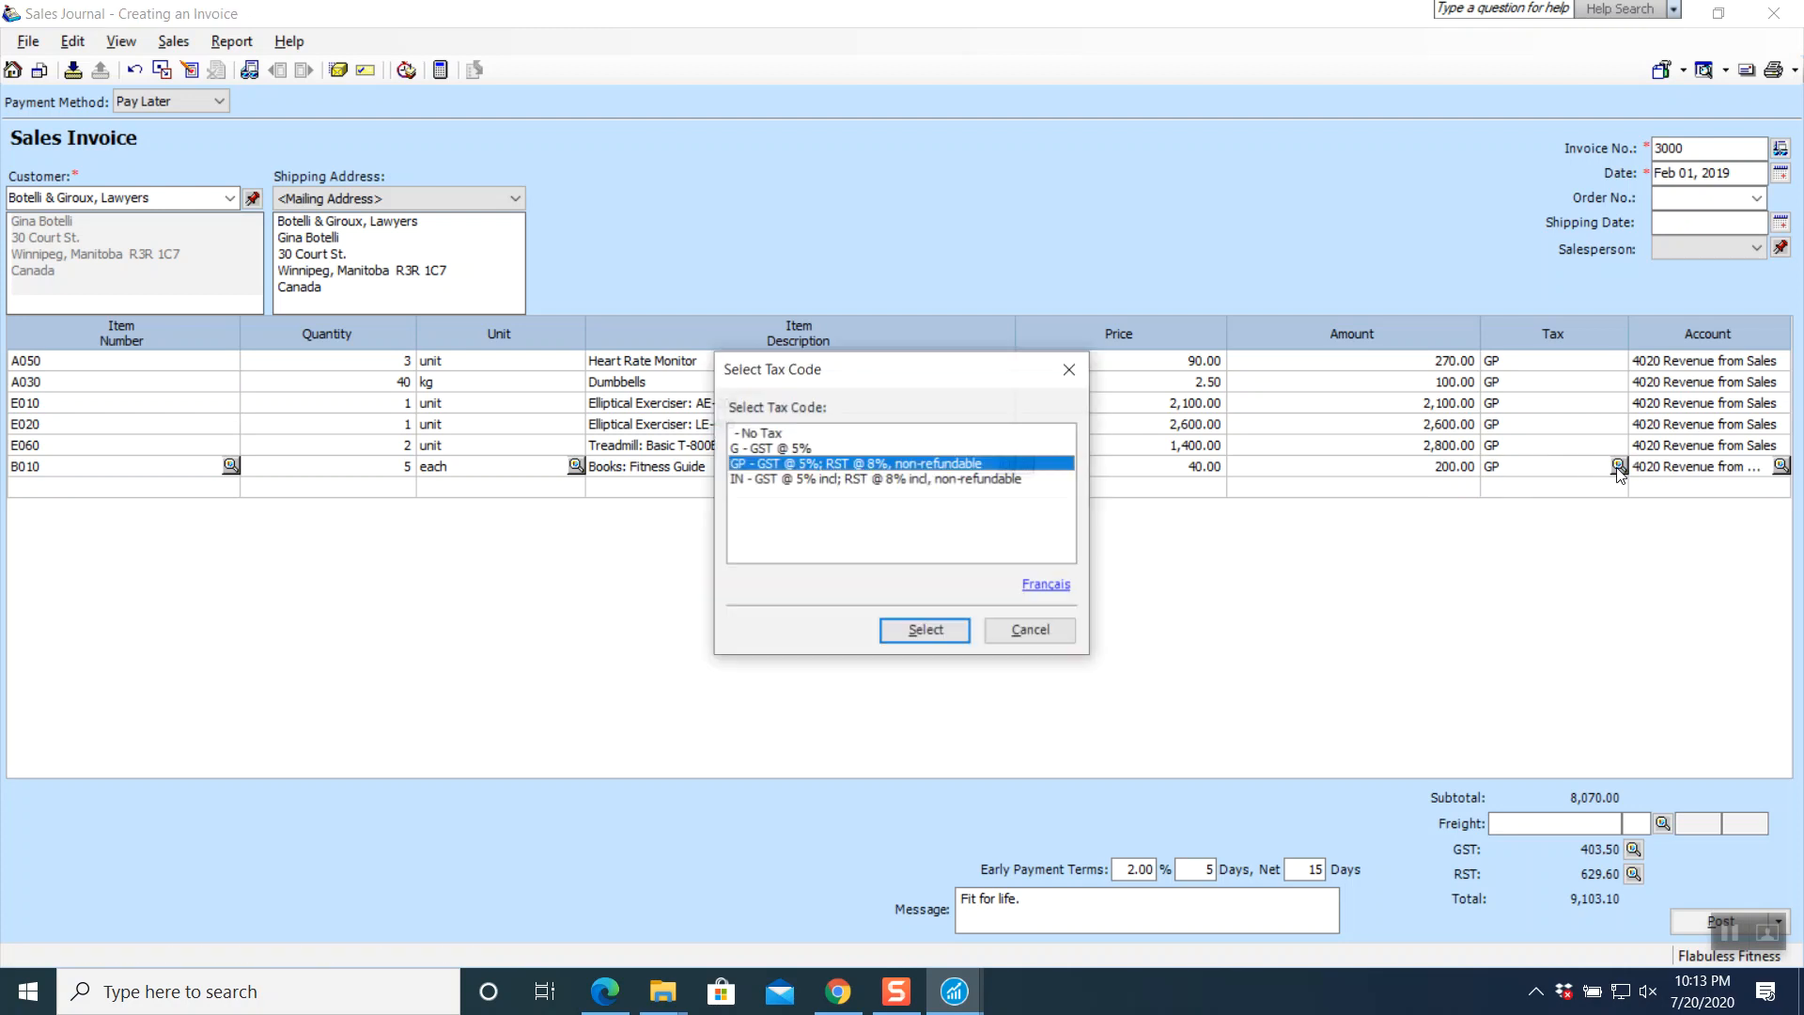
pyautogui.click(801, 449)
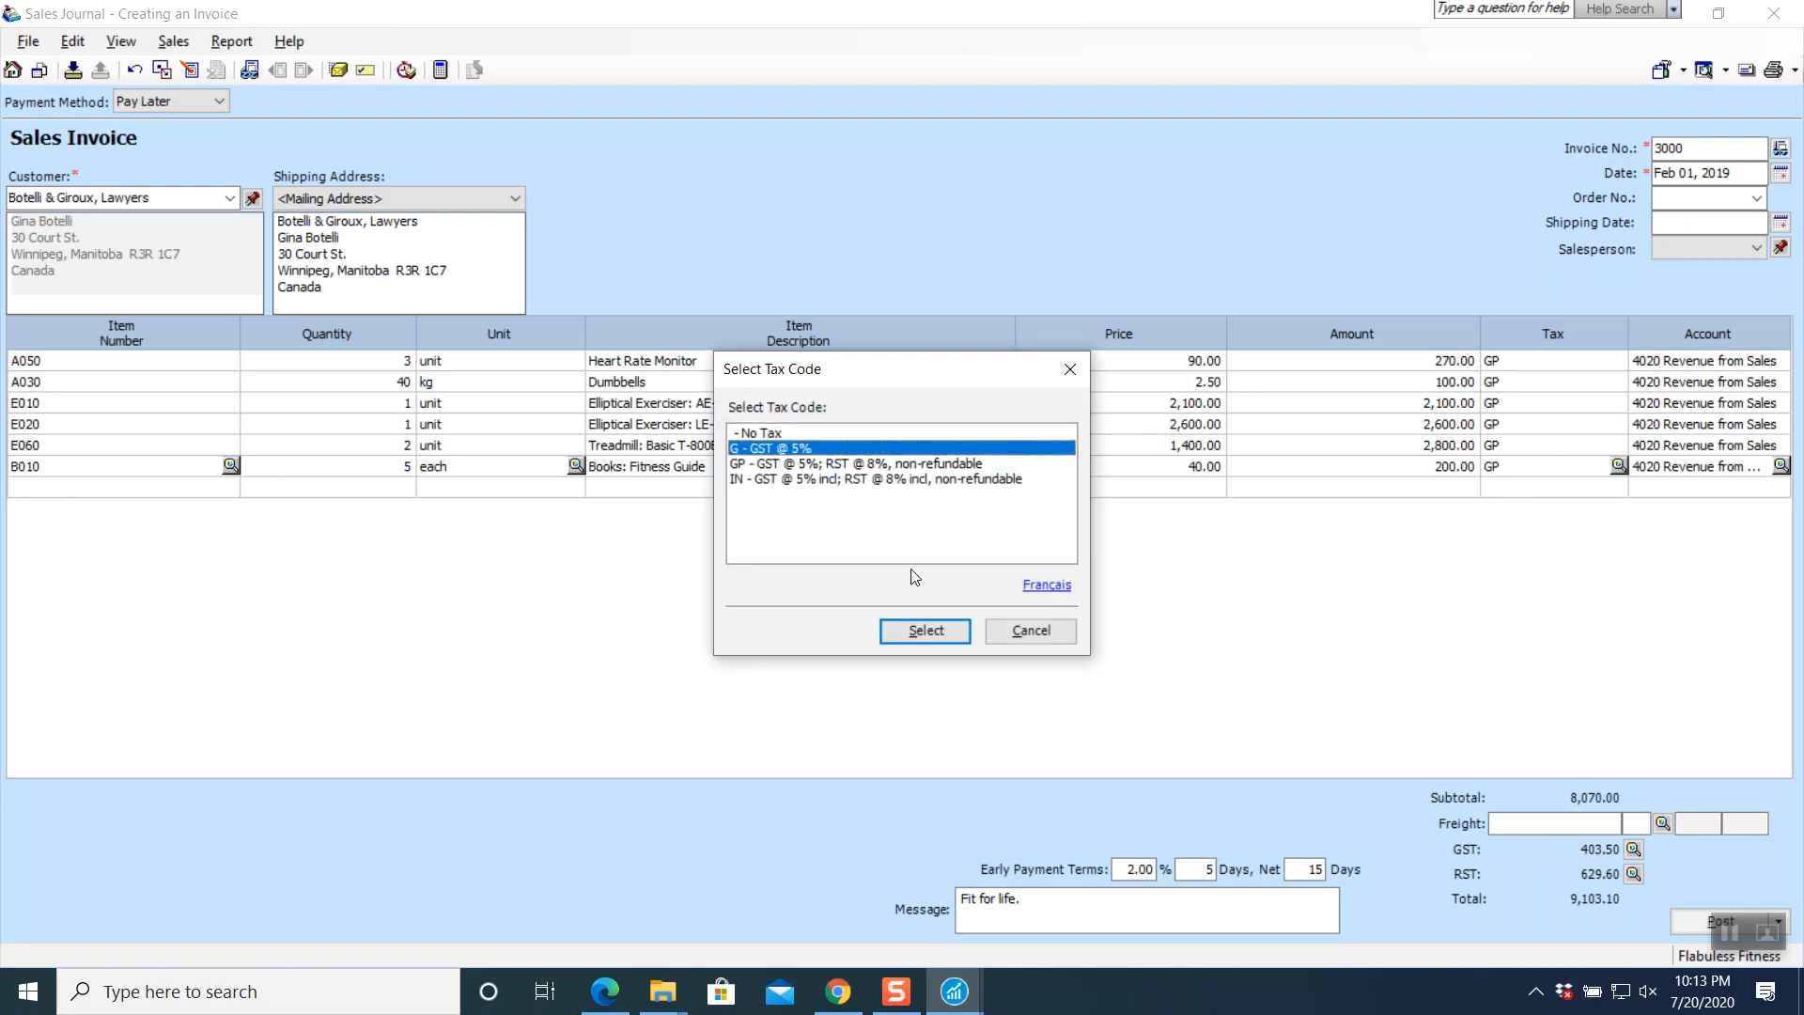
pyautogui.click(926, 631)
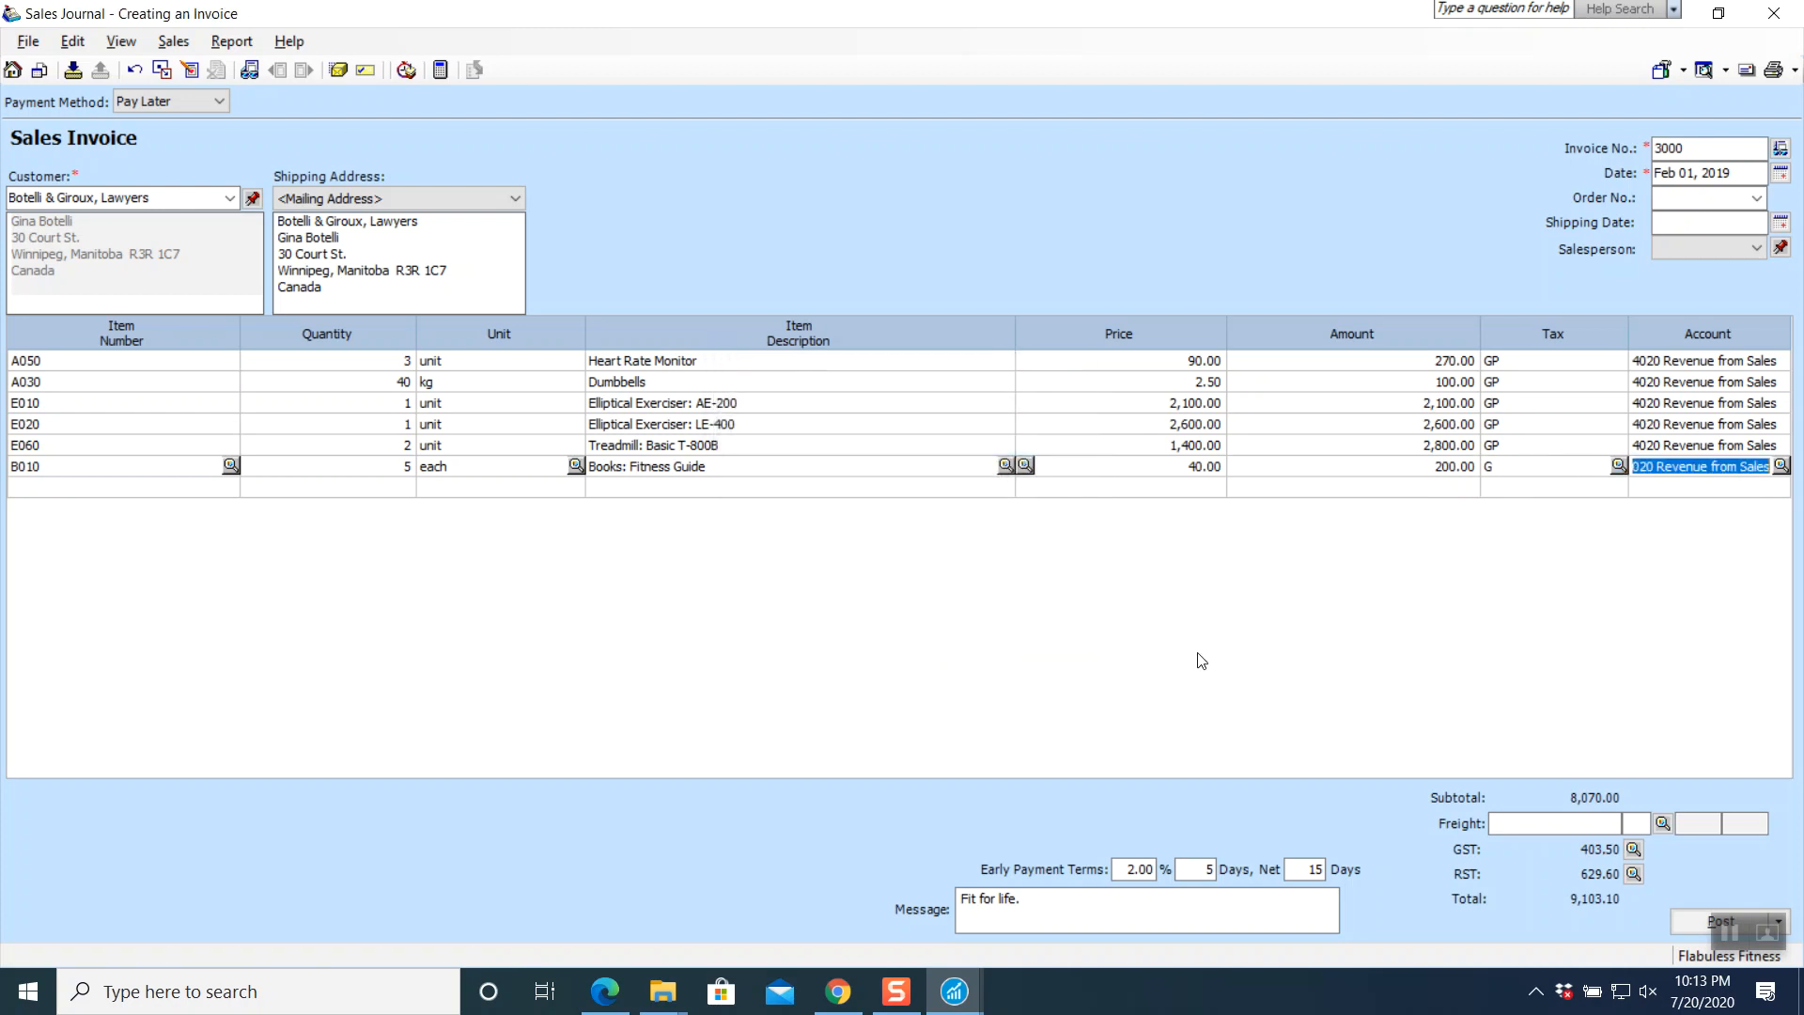
pyautogui.press('Tab')
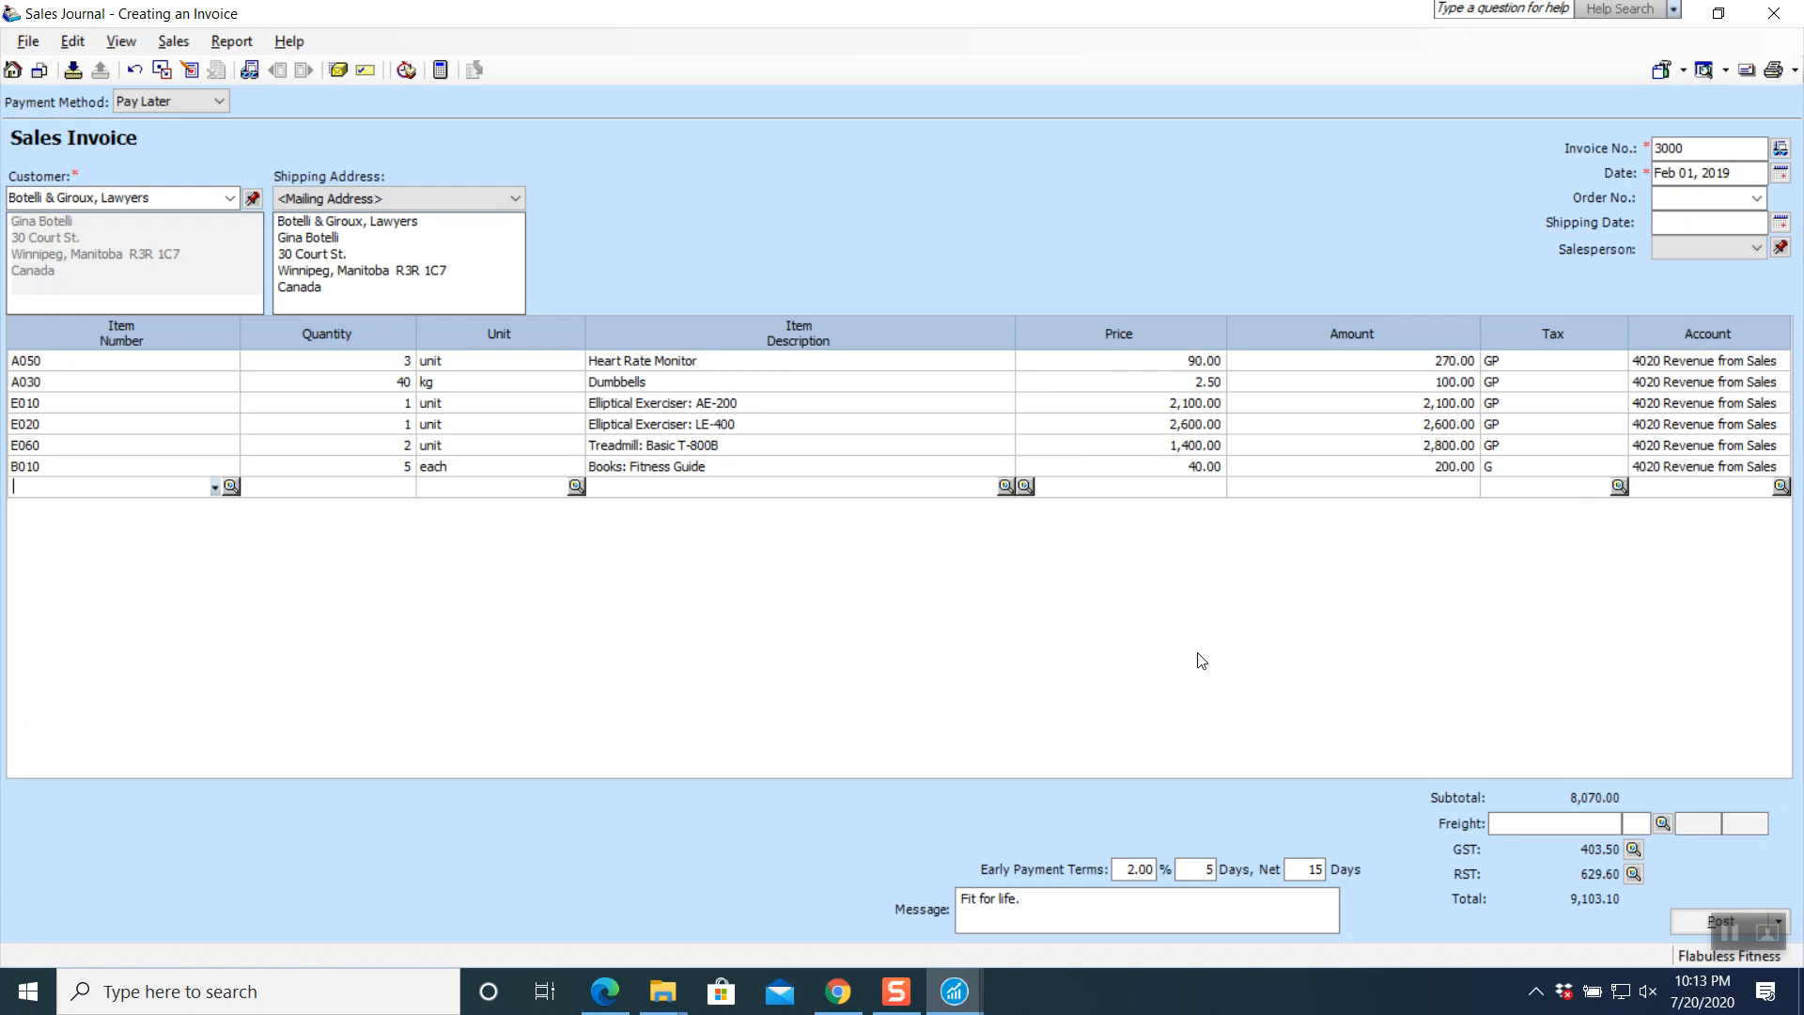
# - Add 6 hours of S040 Yoga Instructor: 1 hour at 100.00 with tax code G
pyautogui.click(231, 486)
pyautogui.scroll(-1, 790, 582)
pyautogui.scroll(-4, 790, 582)
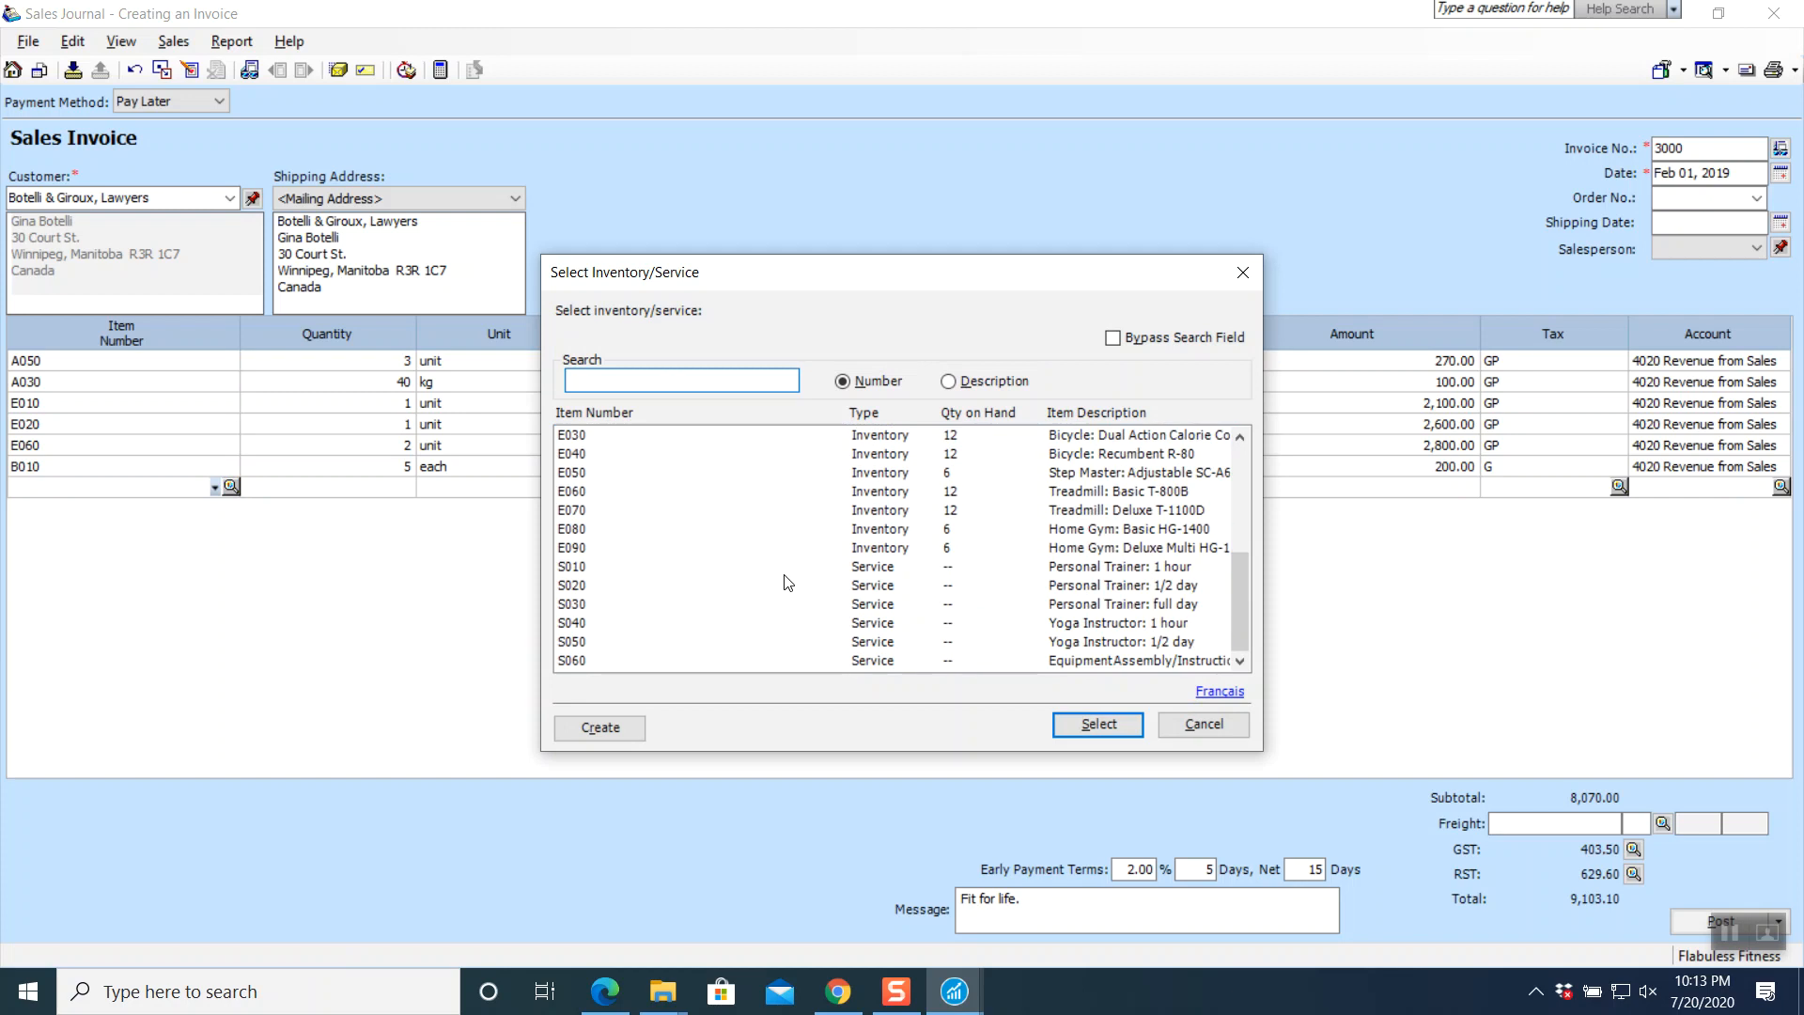
pyautogui.click(590, 624)
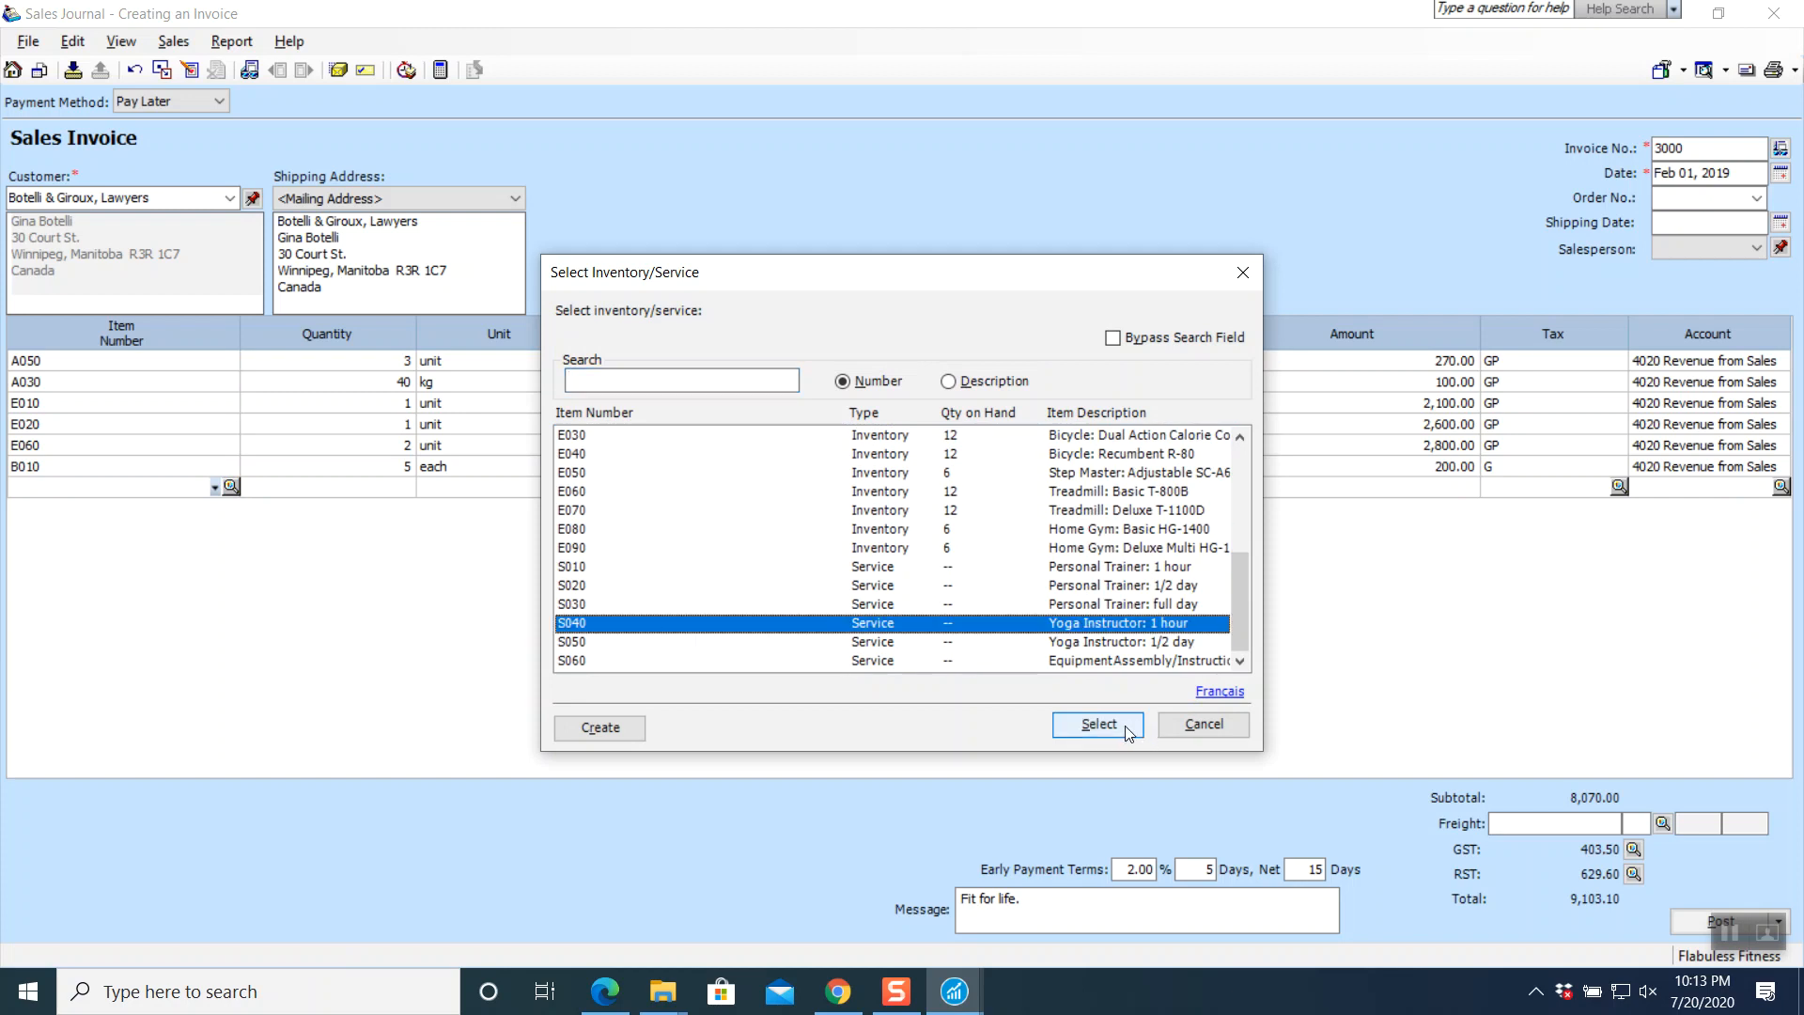
pyautogui.click(1094, 724)
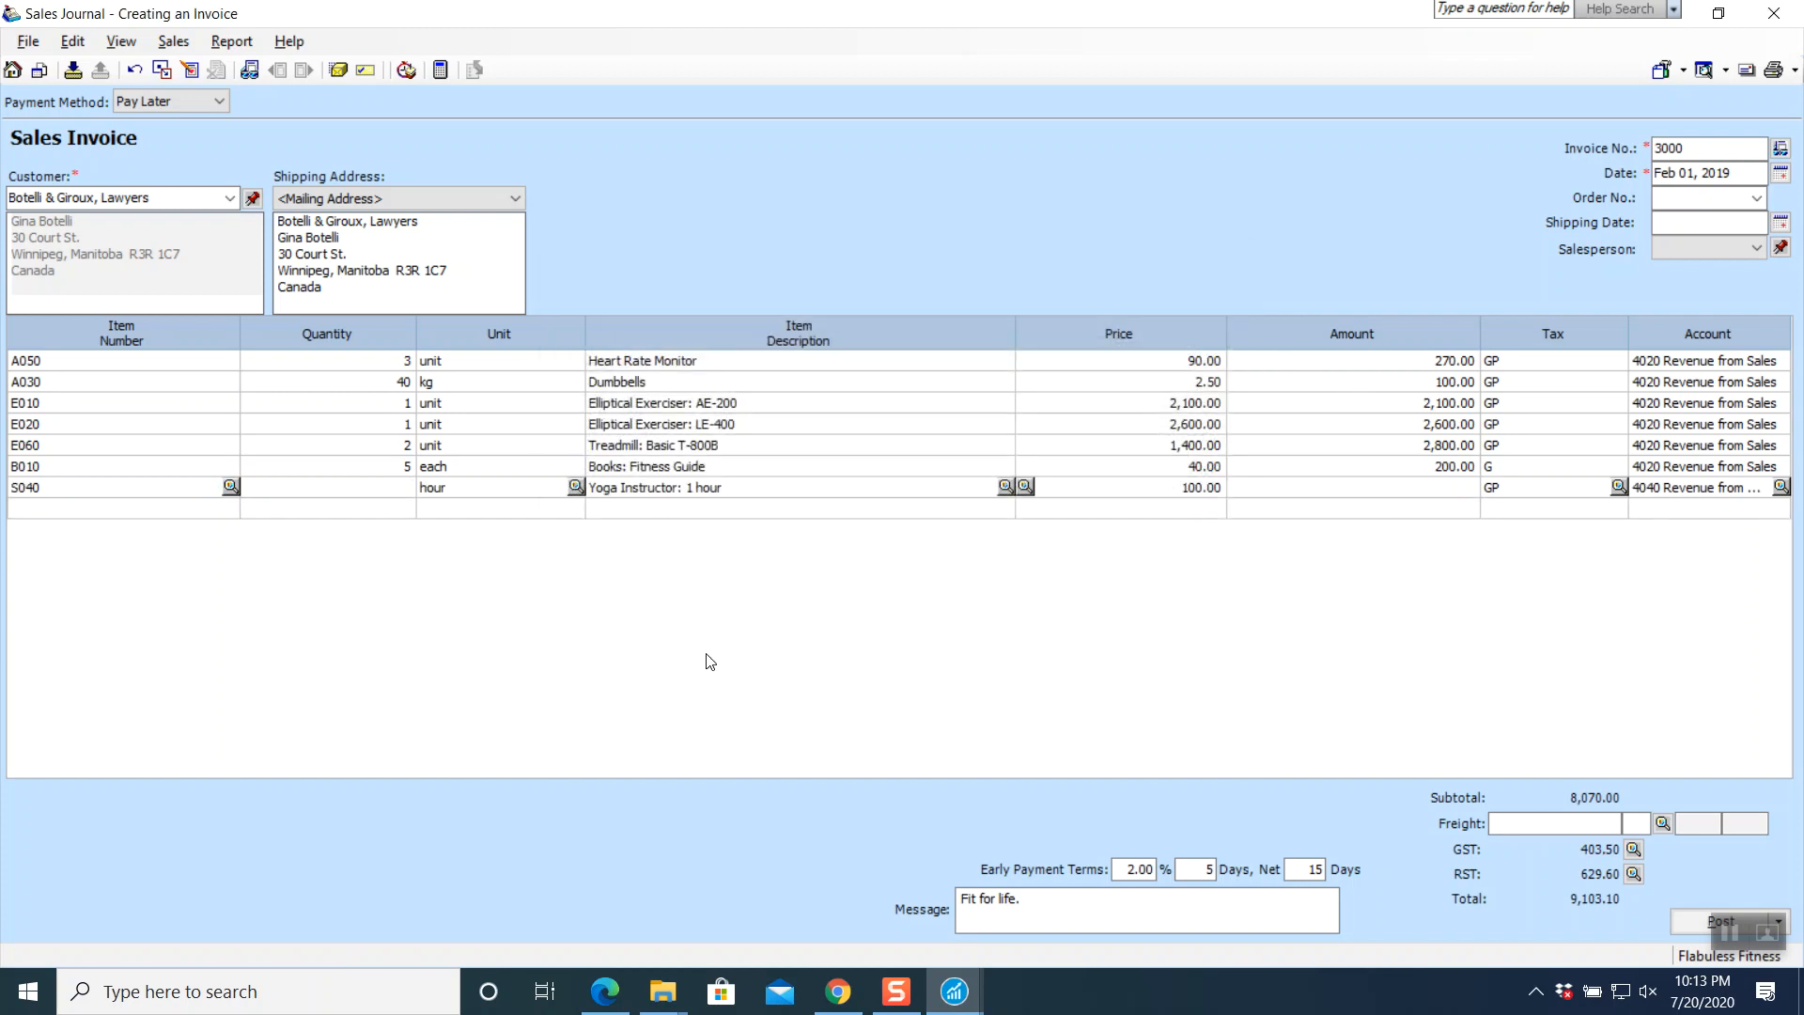
pyautogui.write('6')
pyautogui.press('Tab')
pyautogui.press('Tab')
pyautogui.press('Tab')
pyautogui.press('Tab')
pyautogui.press('Tab')
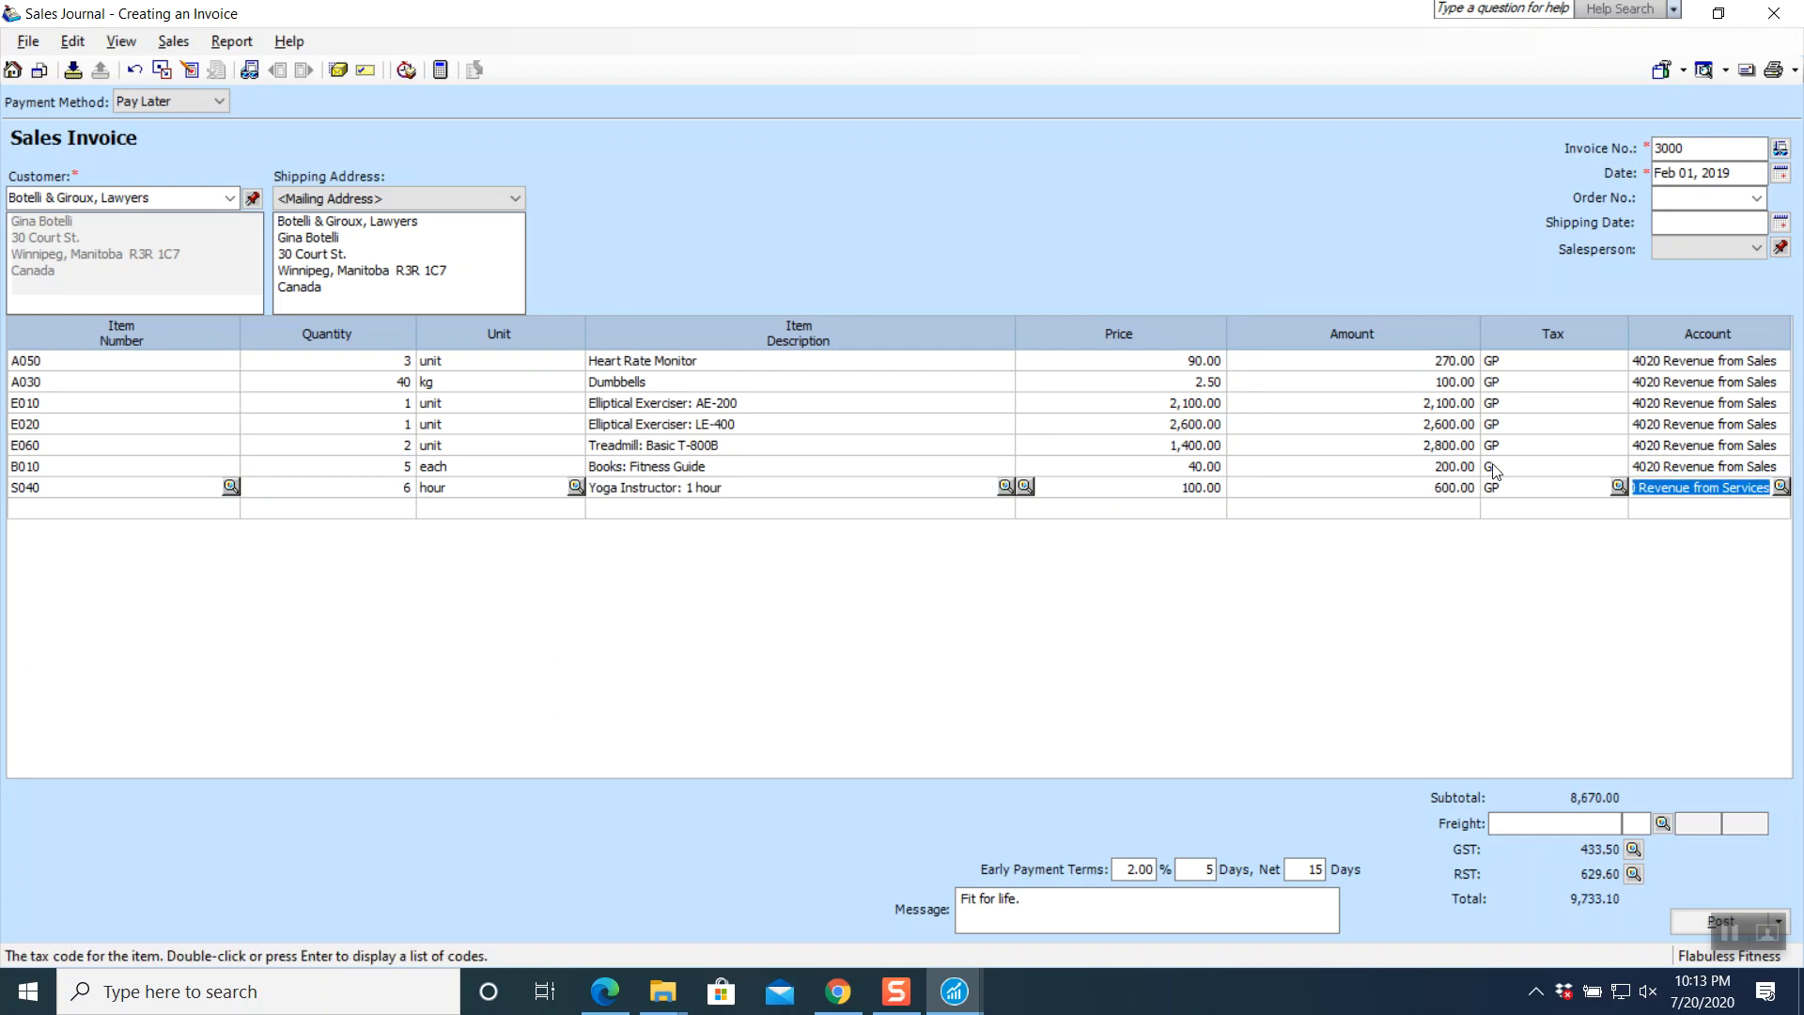
pyautogui.click(1617, 492)
pyautogui.click(1618, 487)
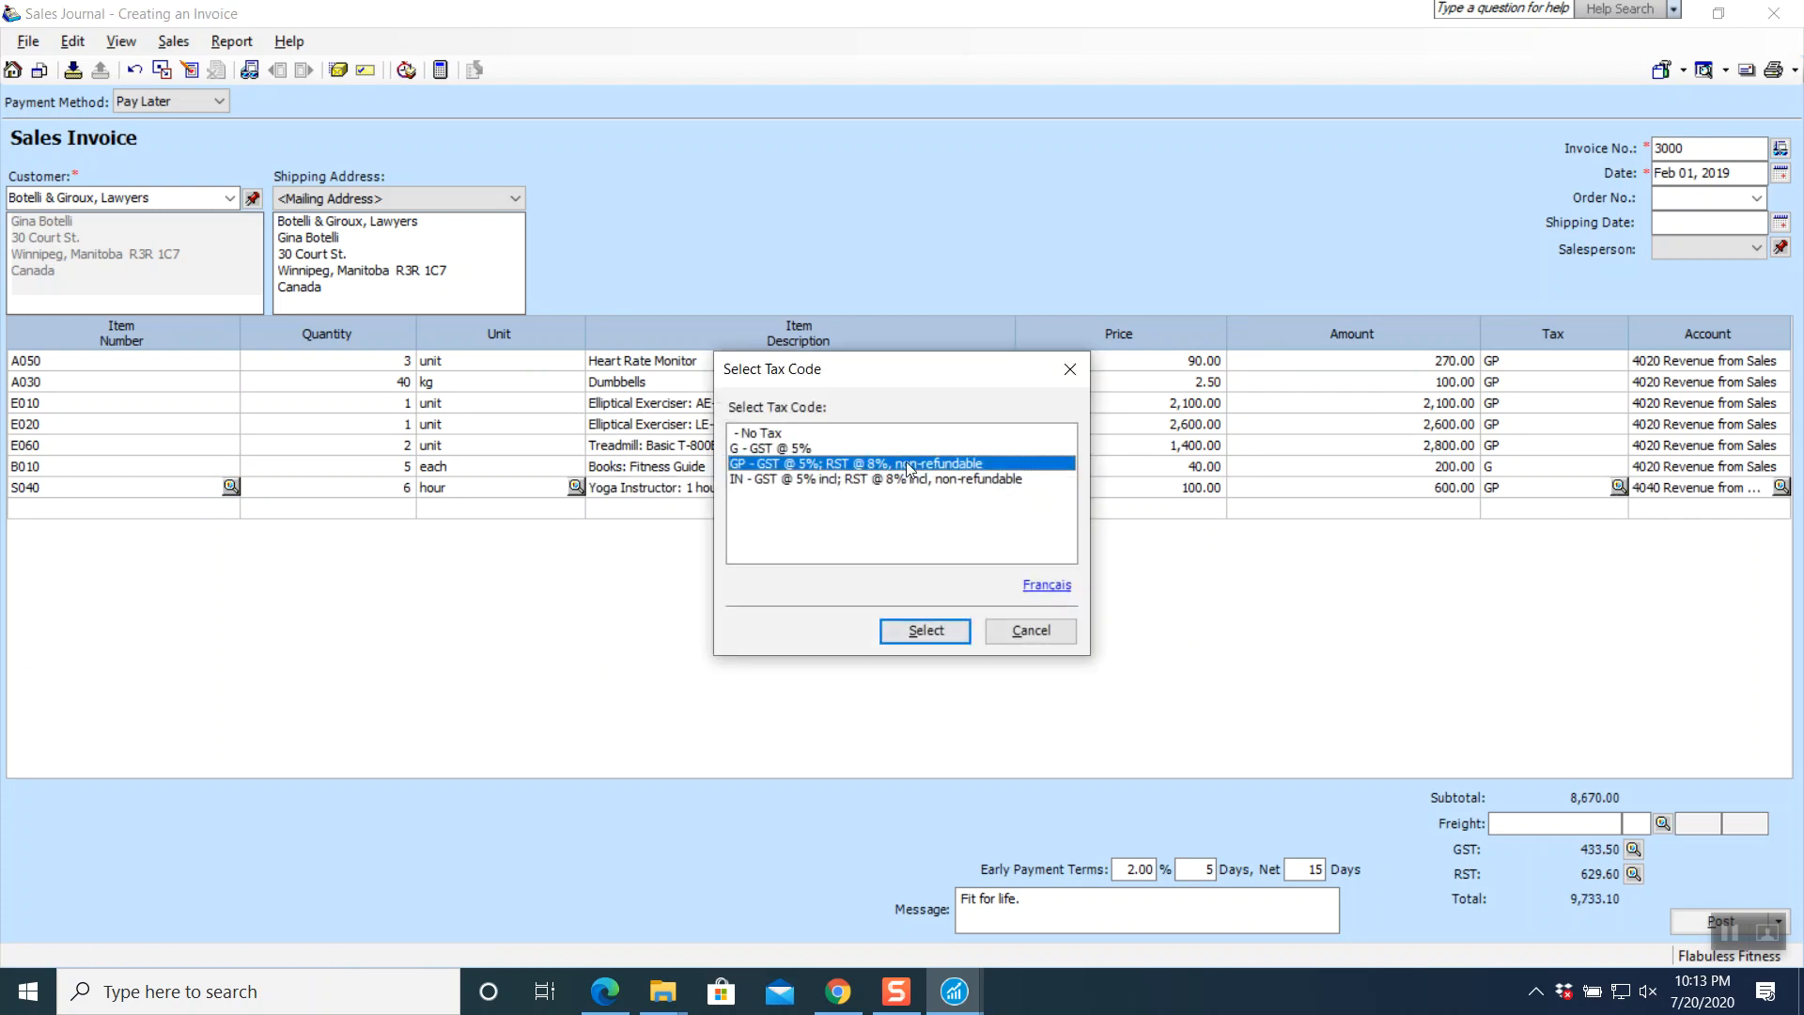
pyautogui.click(787, 450)
pyautogui.click(926, 631)
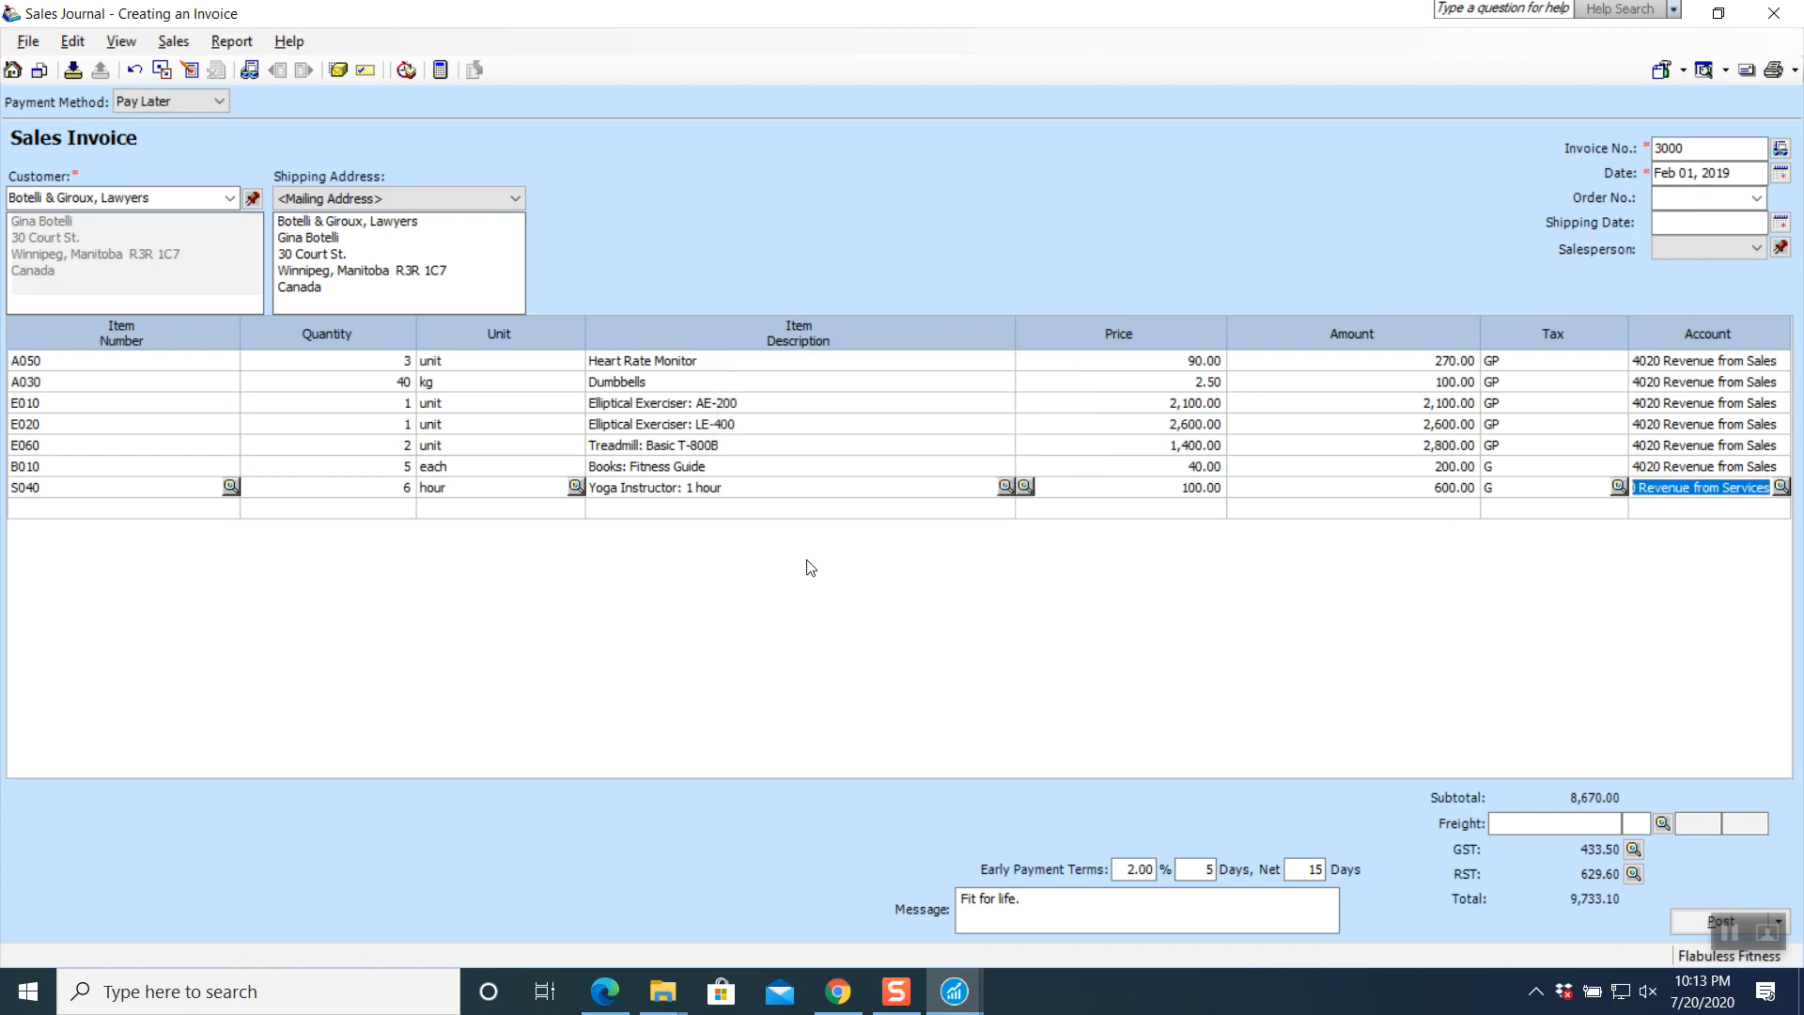
pyautogui.press('Tab')
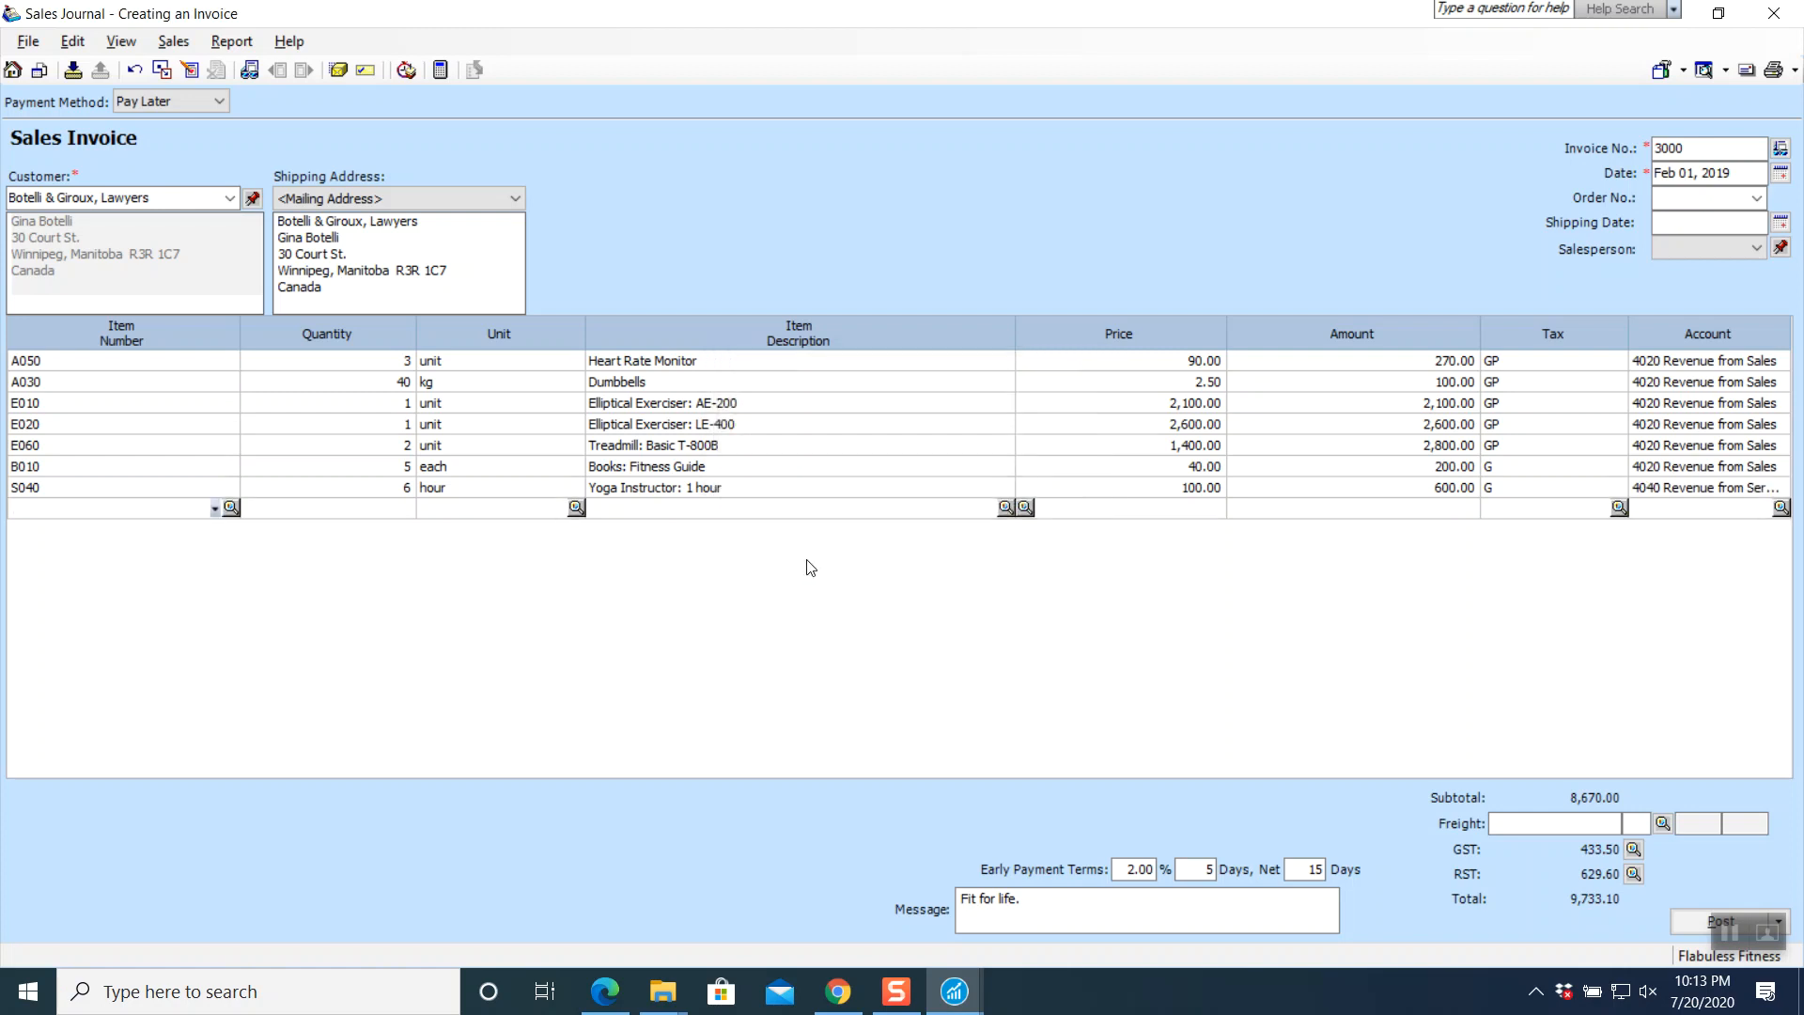
pyautogui.click(842, 972)
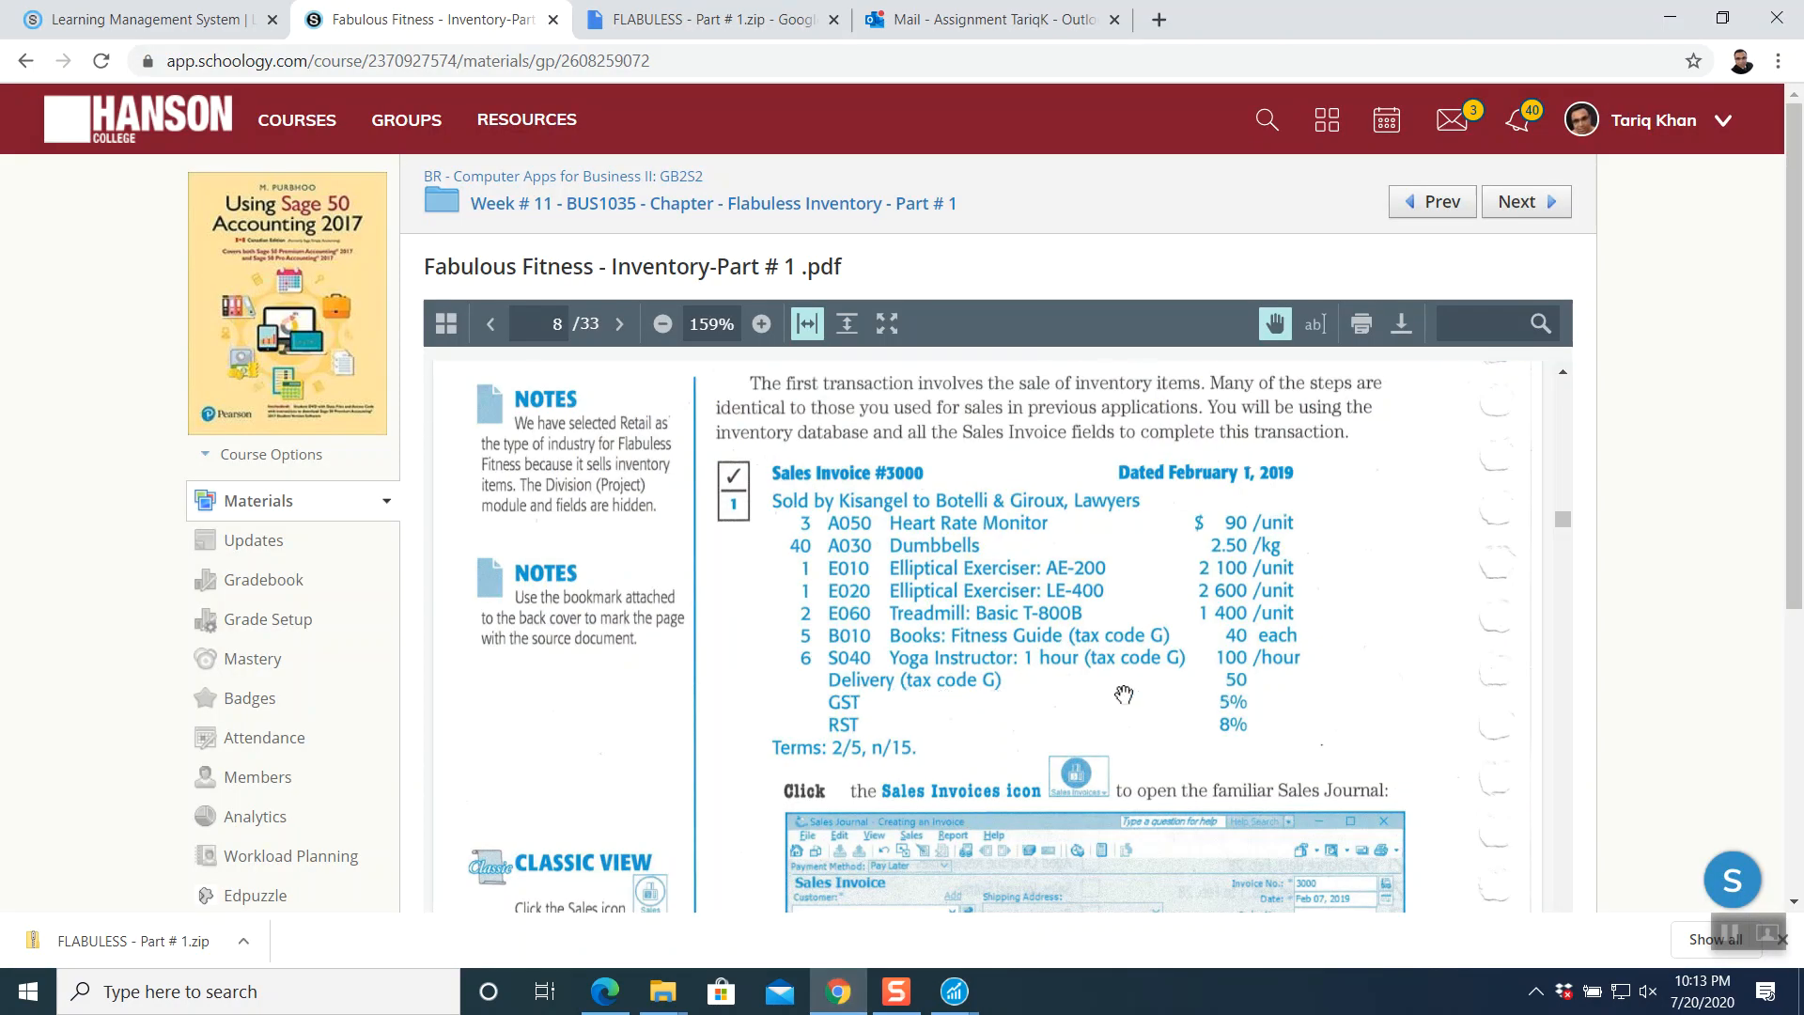
pyautogui.click(955, 980)
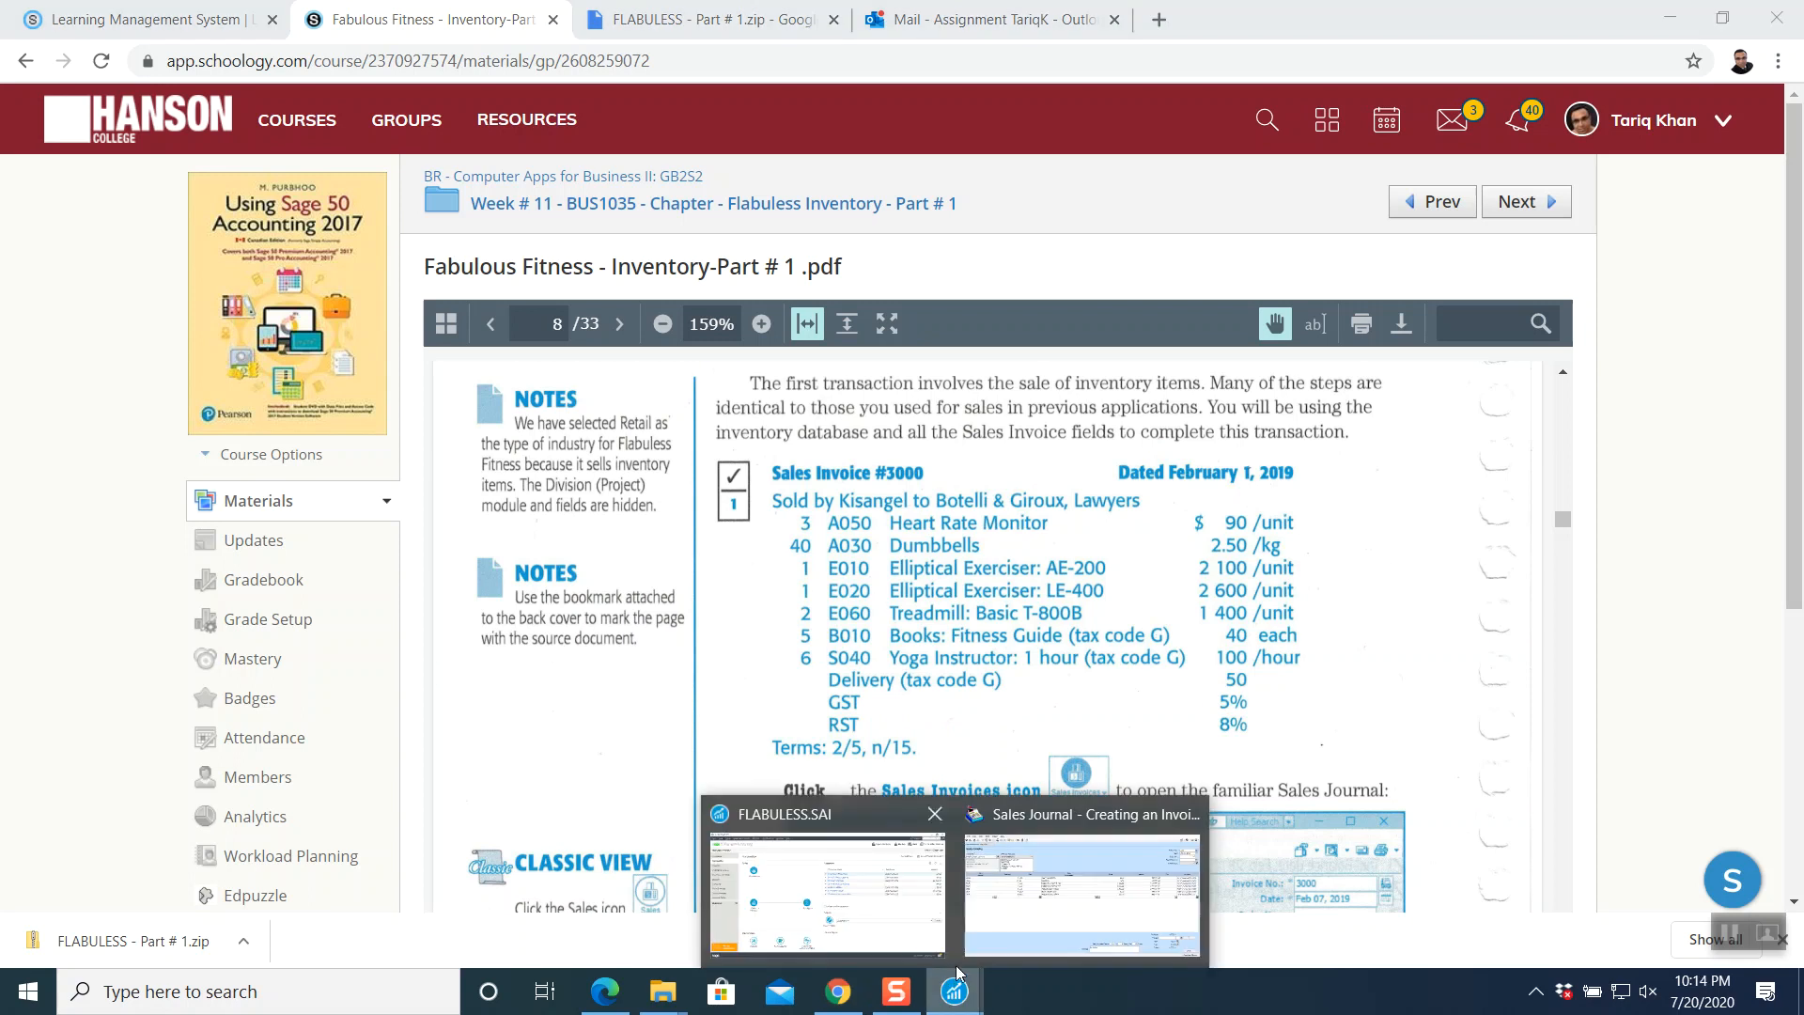
pyautogui.click(1036, 816)
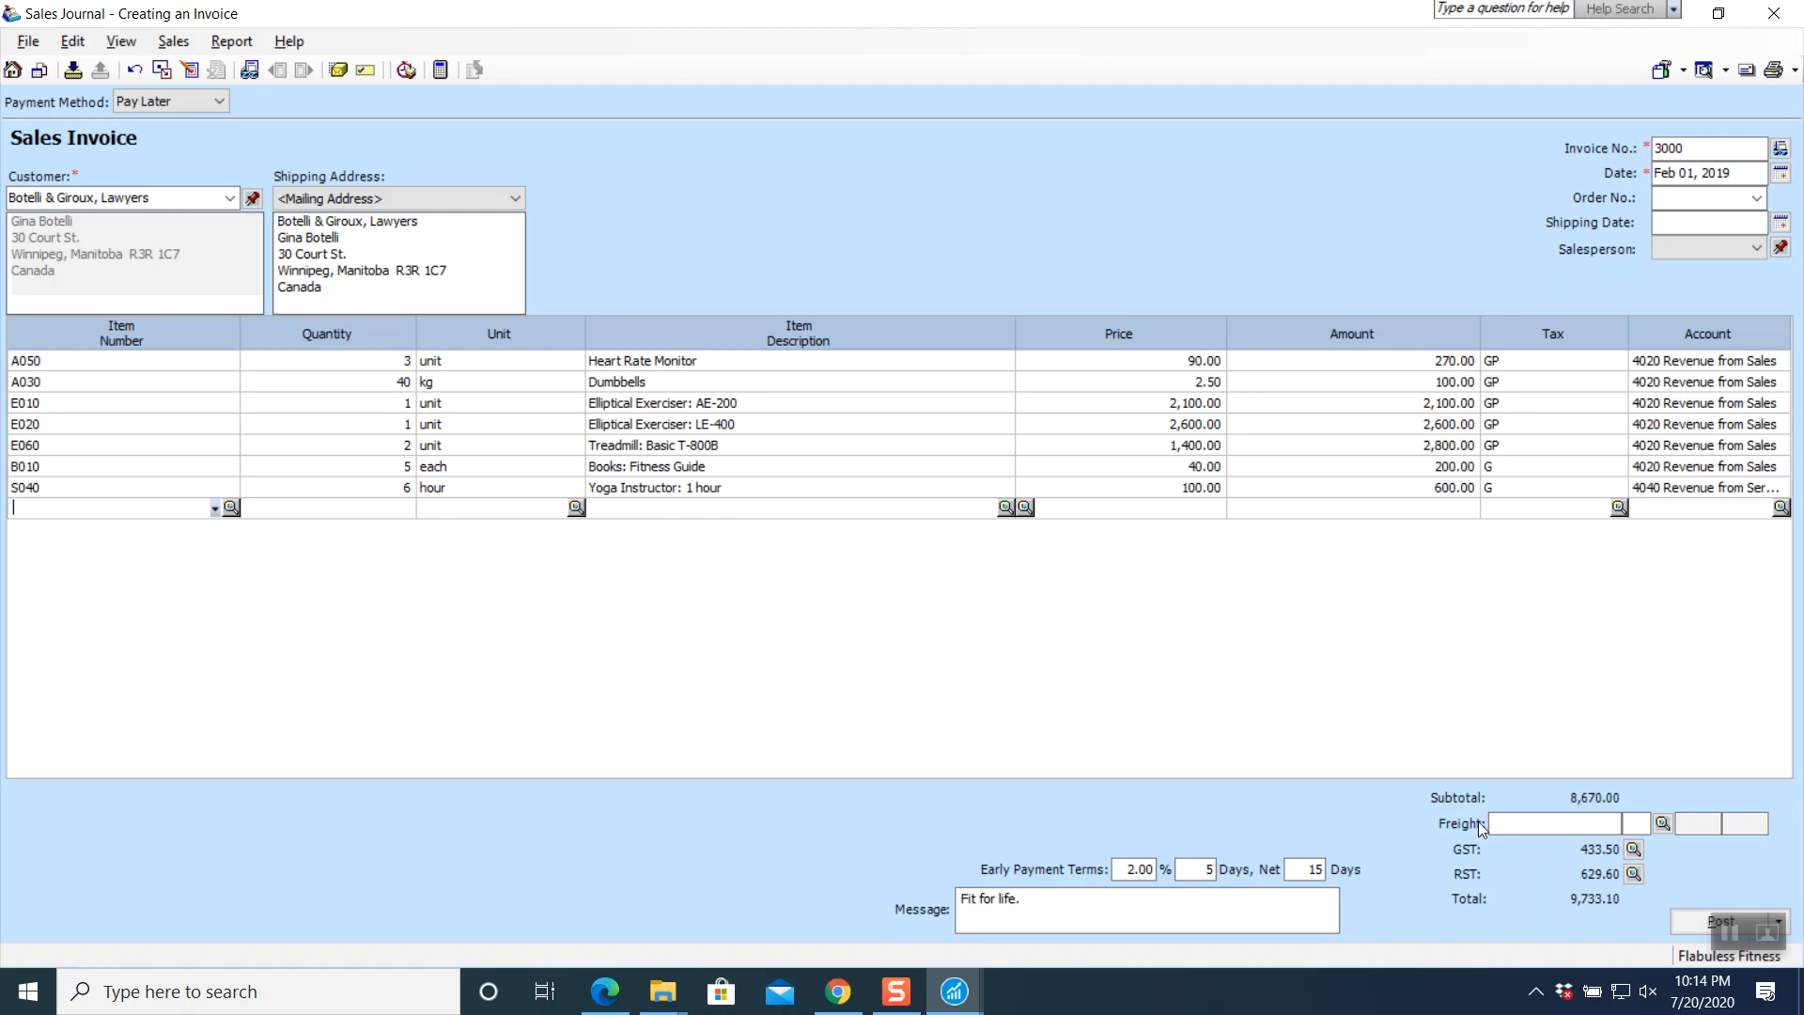
# - Enter a 50.00 freight charge on invoice 3000
pyautogui.click(1541, 823)
pyautogui.press('Tab')
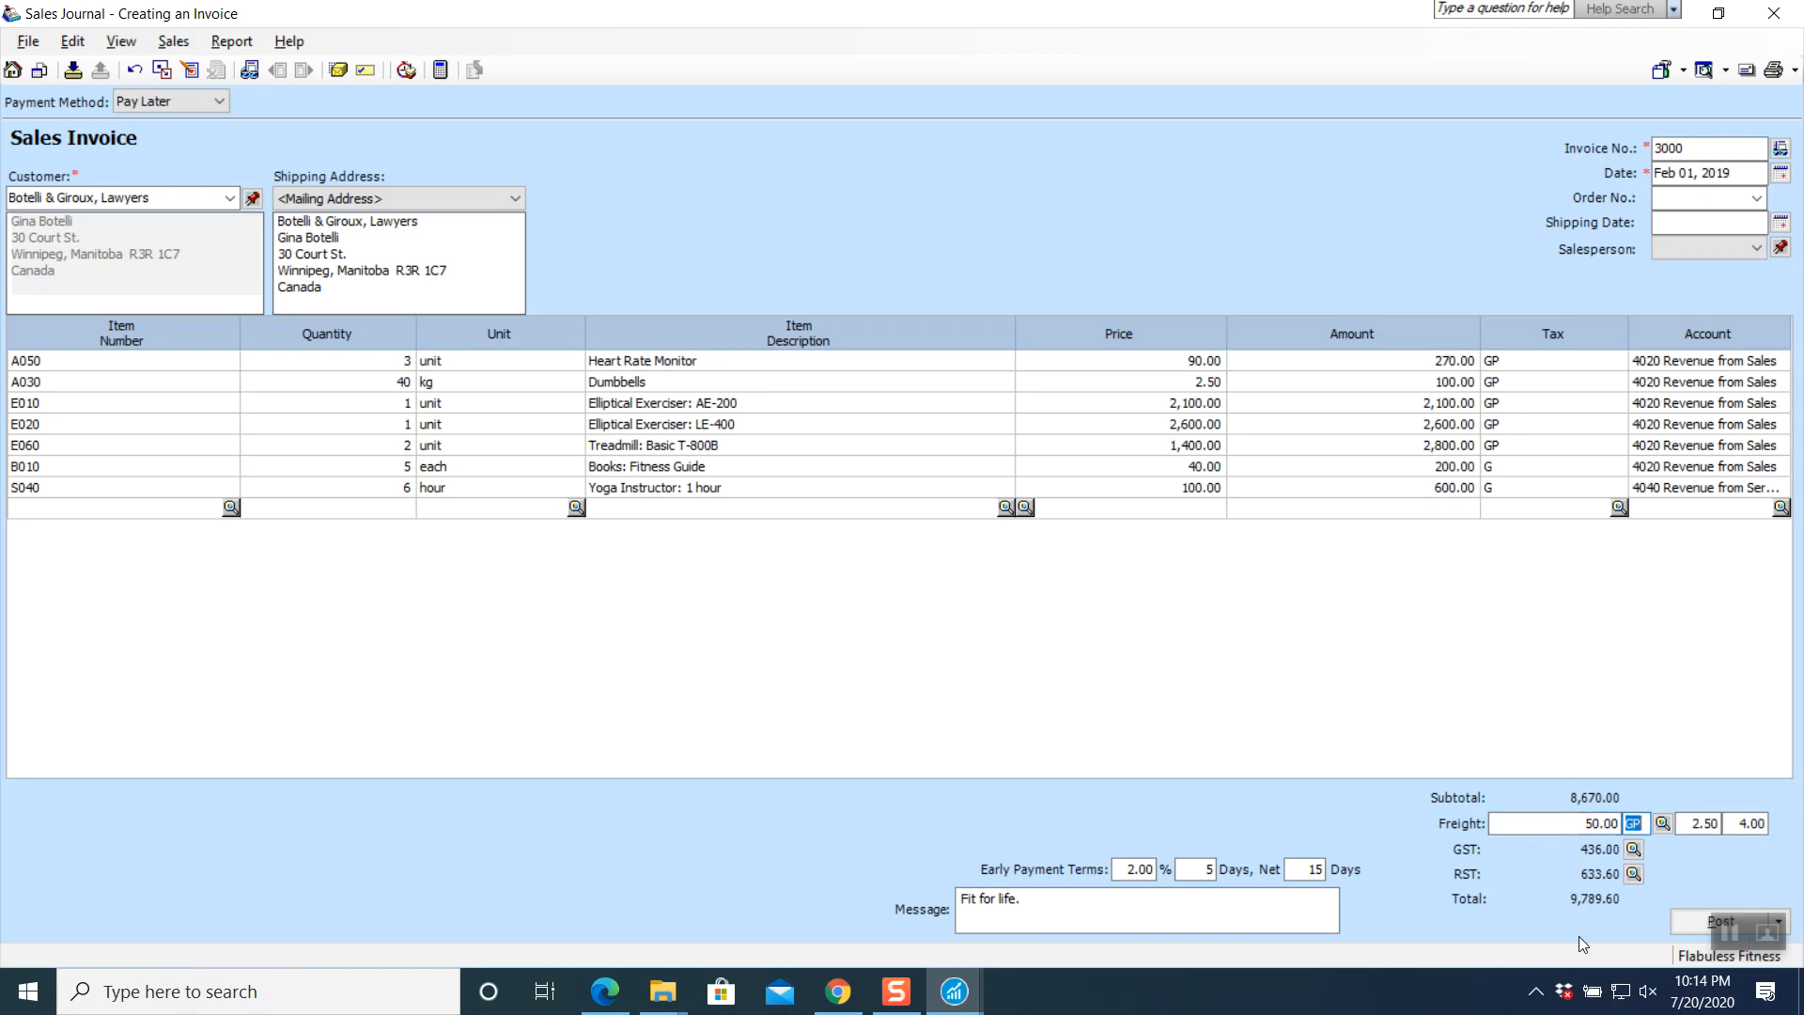
pyautogui.press('Tab')
pyautogui.press('Tab')
pyautogui.press('Tab')
pyautogui.press('Tab')
pyautogui.click(1729, 932)
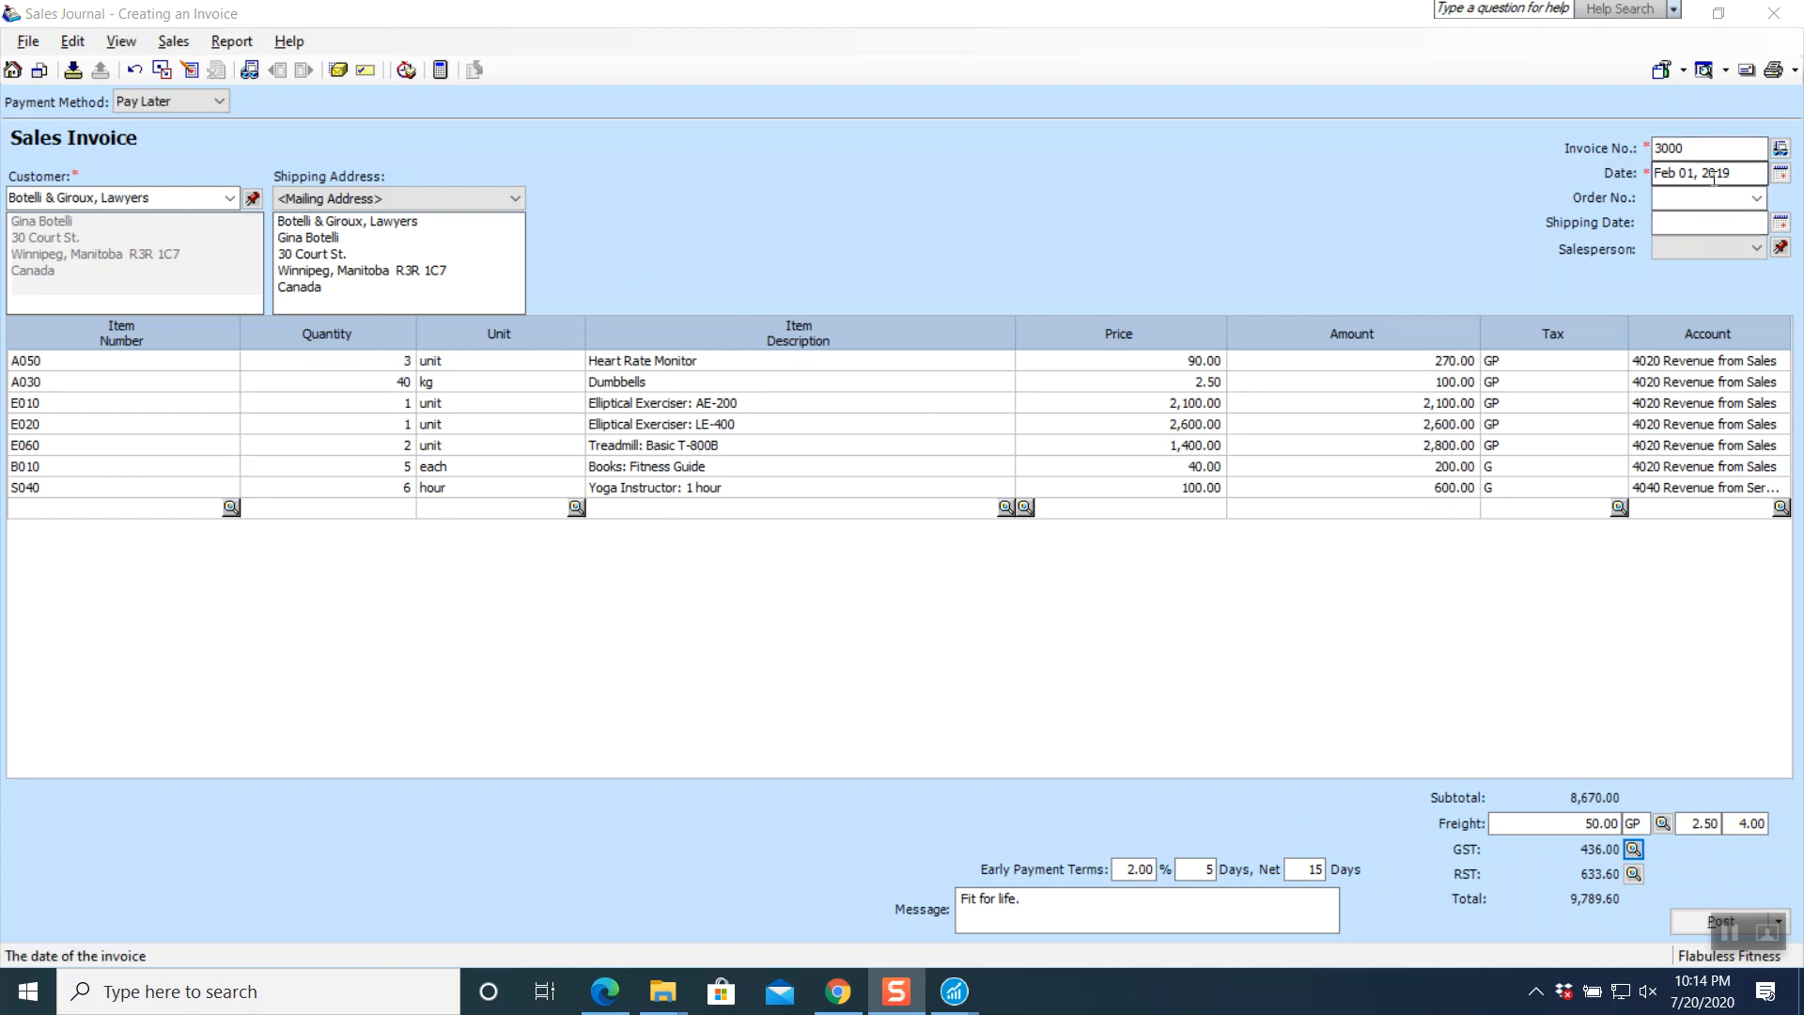
# - Assign the first salesperson in the list to the invoice
pyautogui.click(1757, 250)
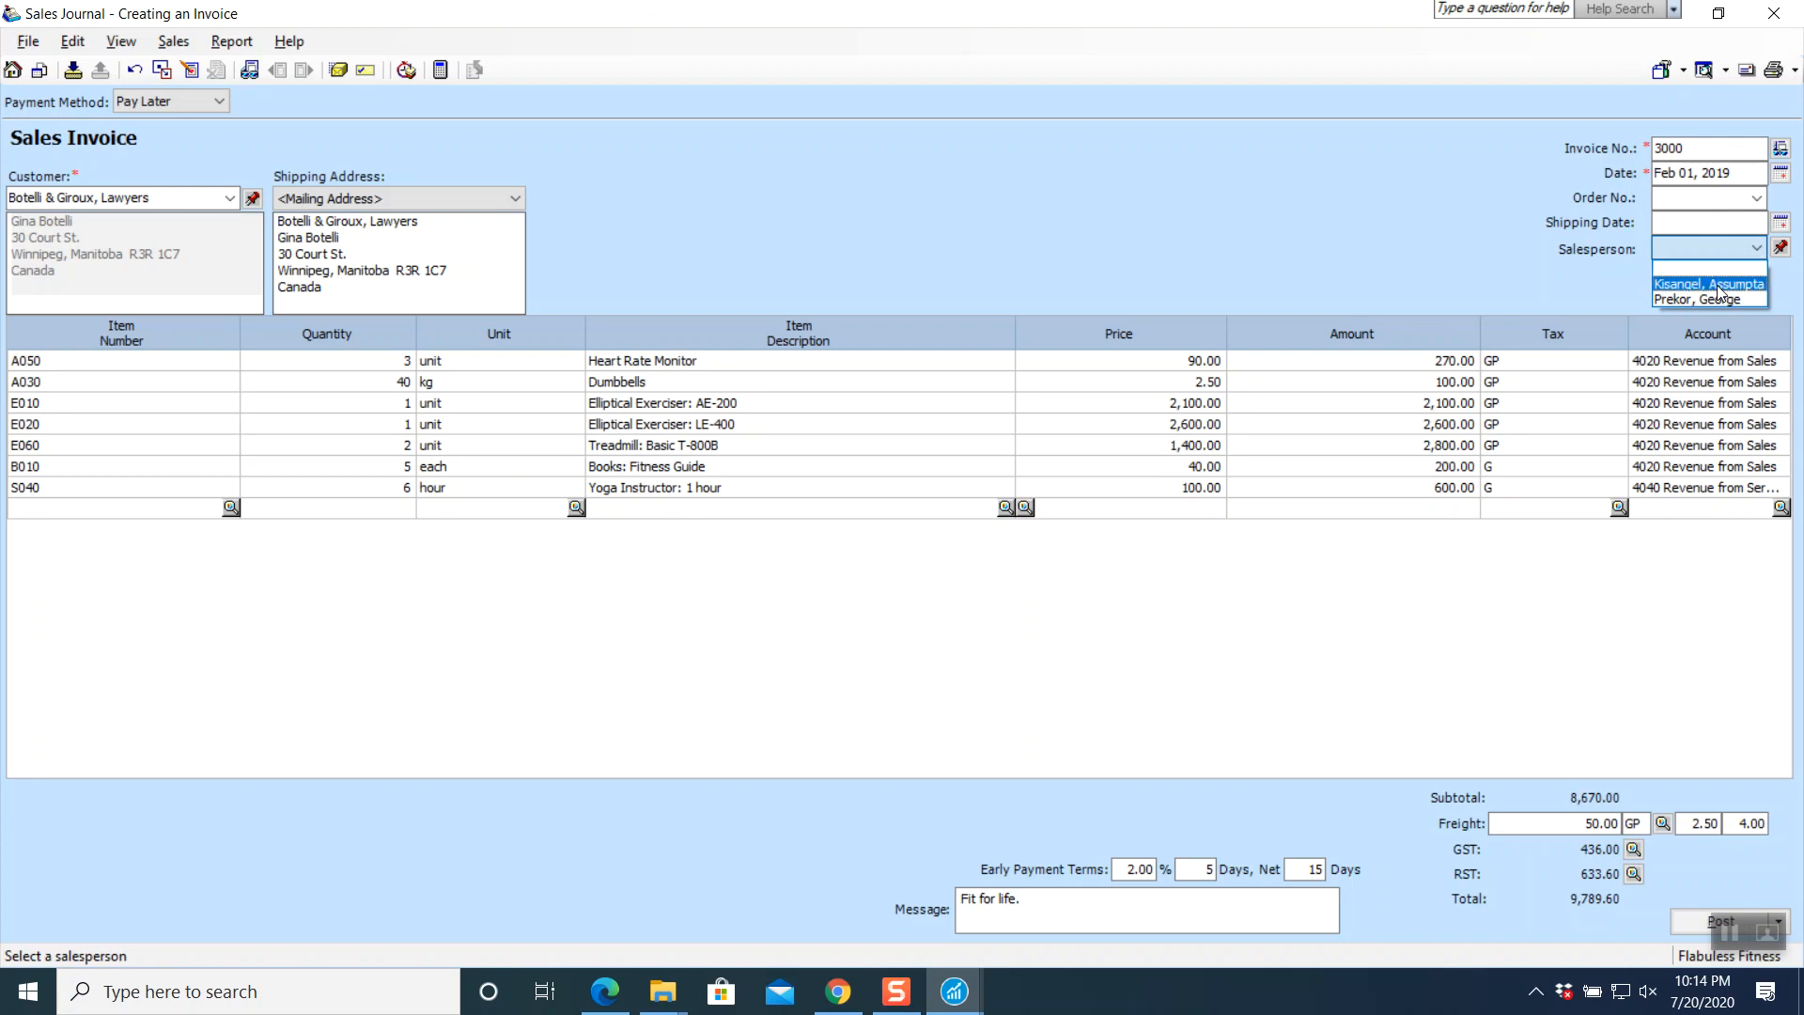
pyautogui.click(1717, 285)
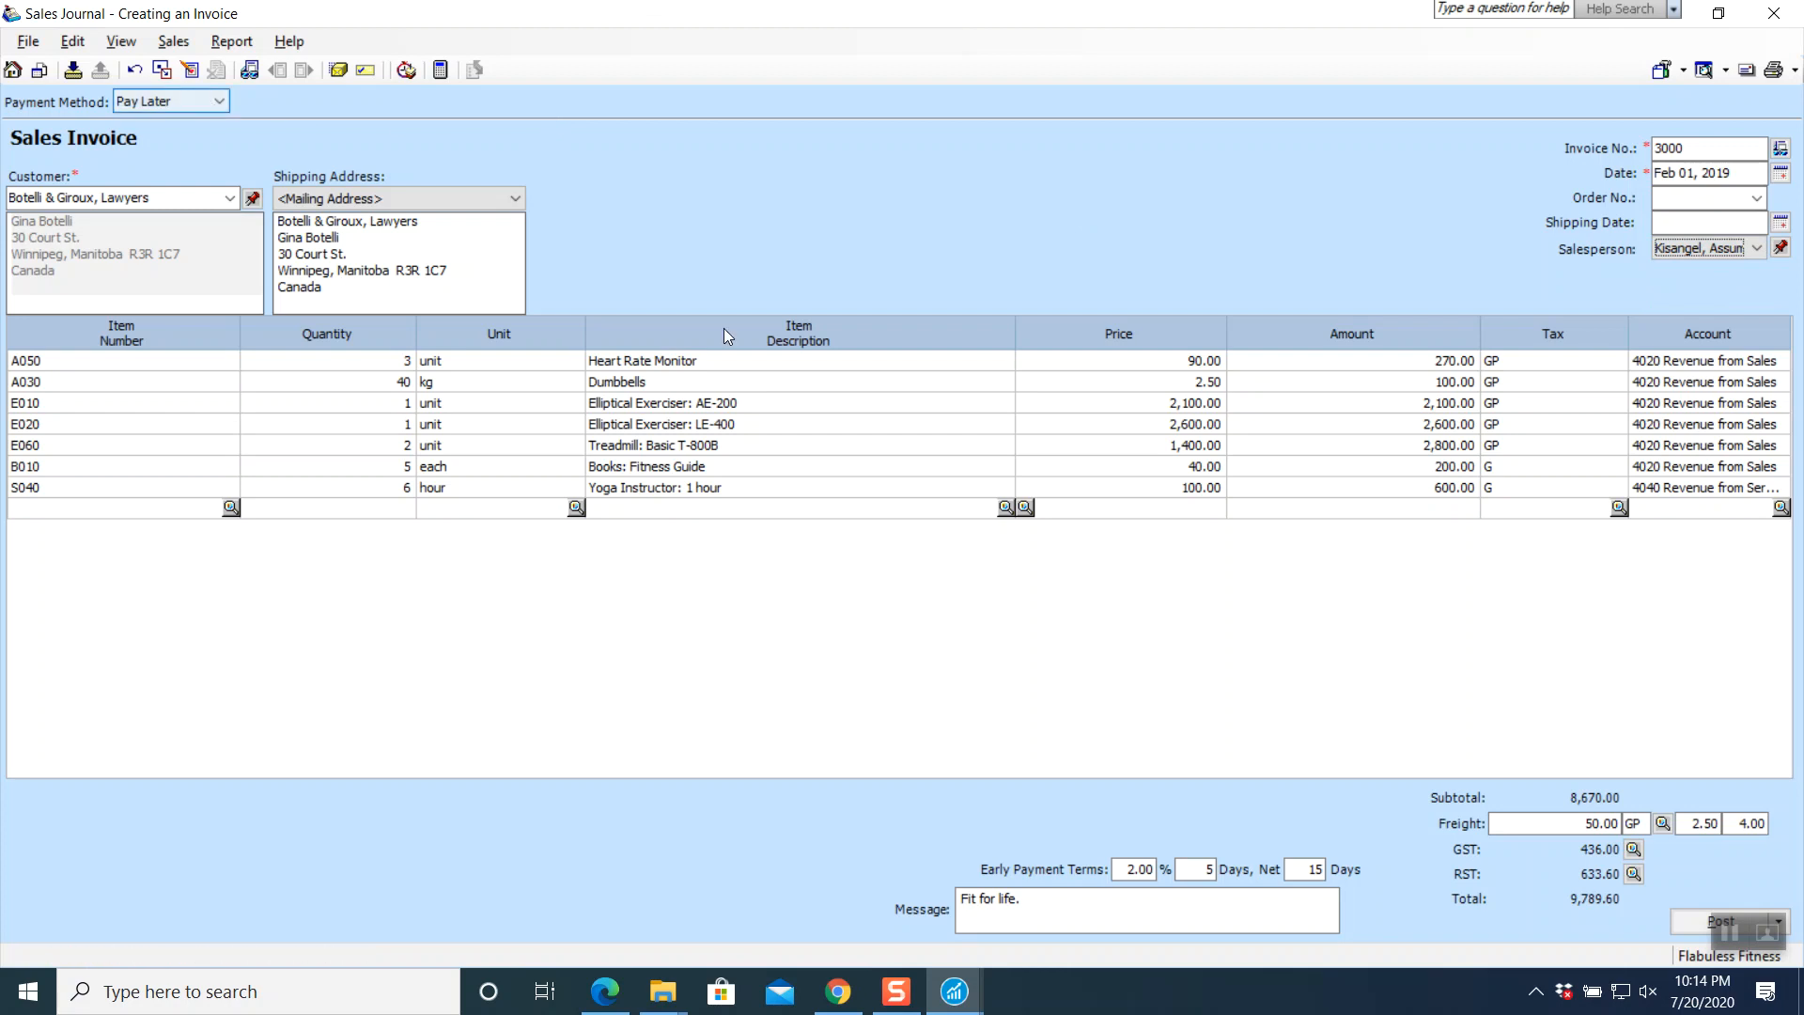
pyautogui.click(231, 41)
pyautogui.click(250, 70)
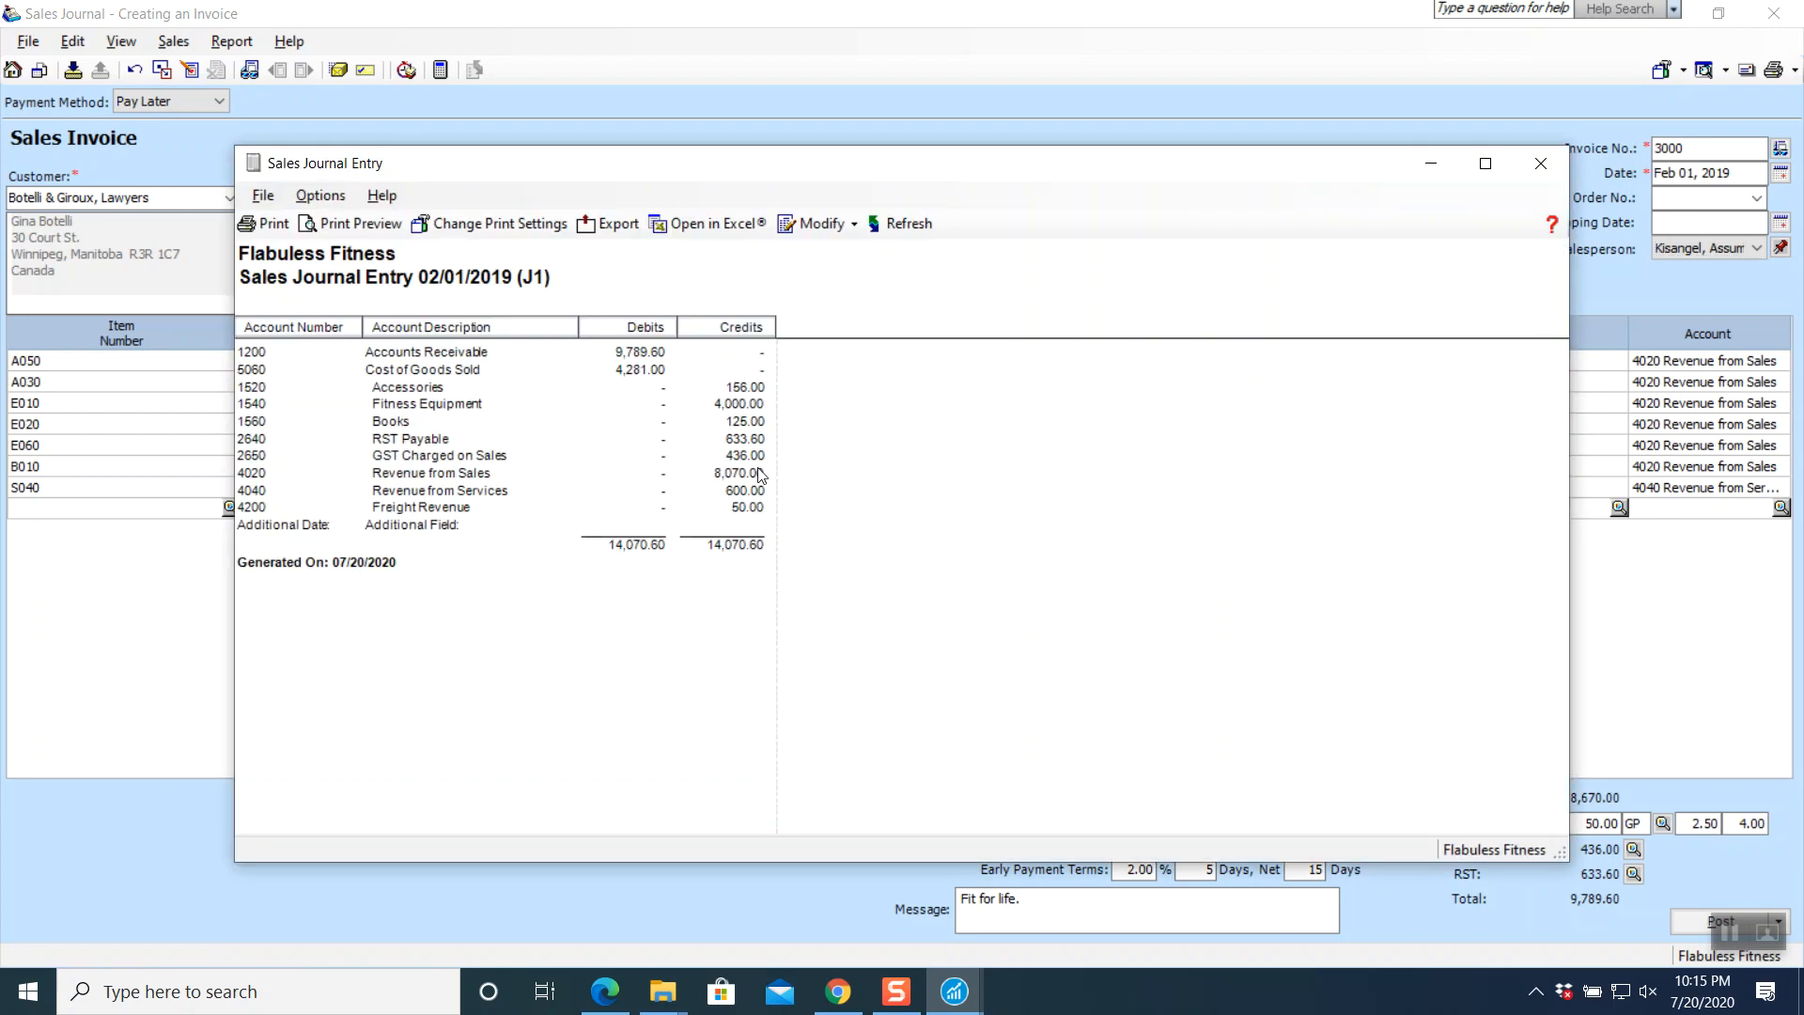
pyautogui.click(1539, 164)
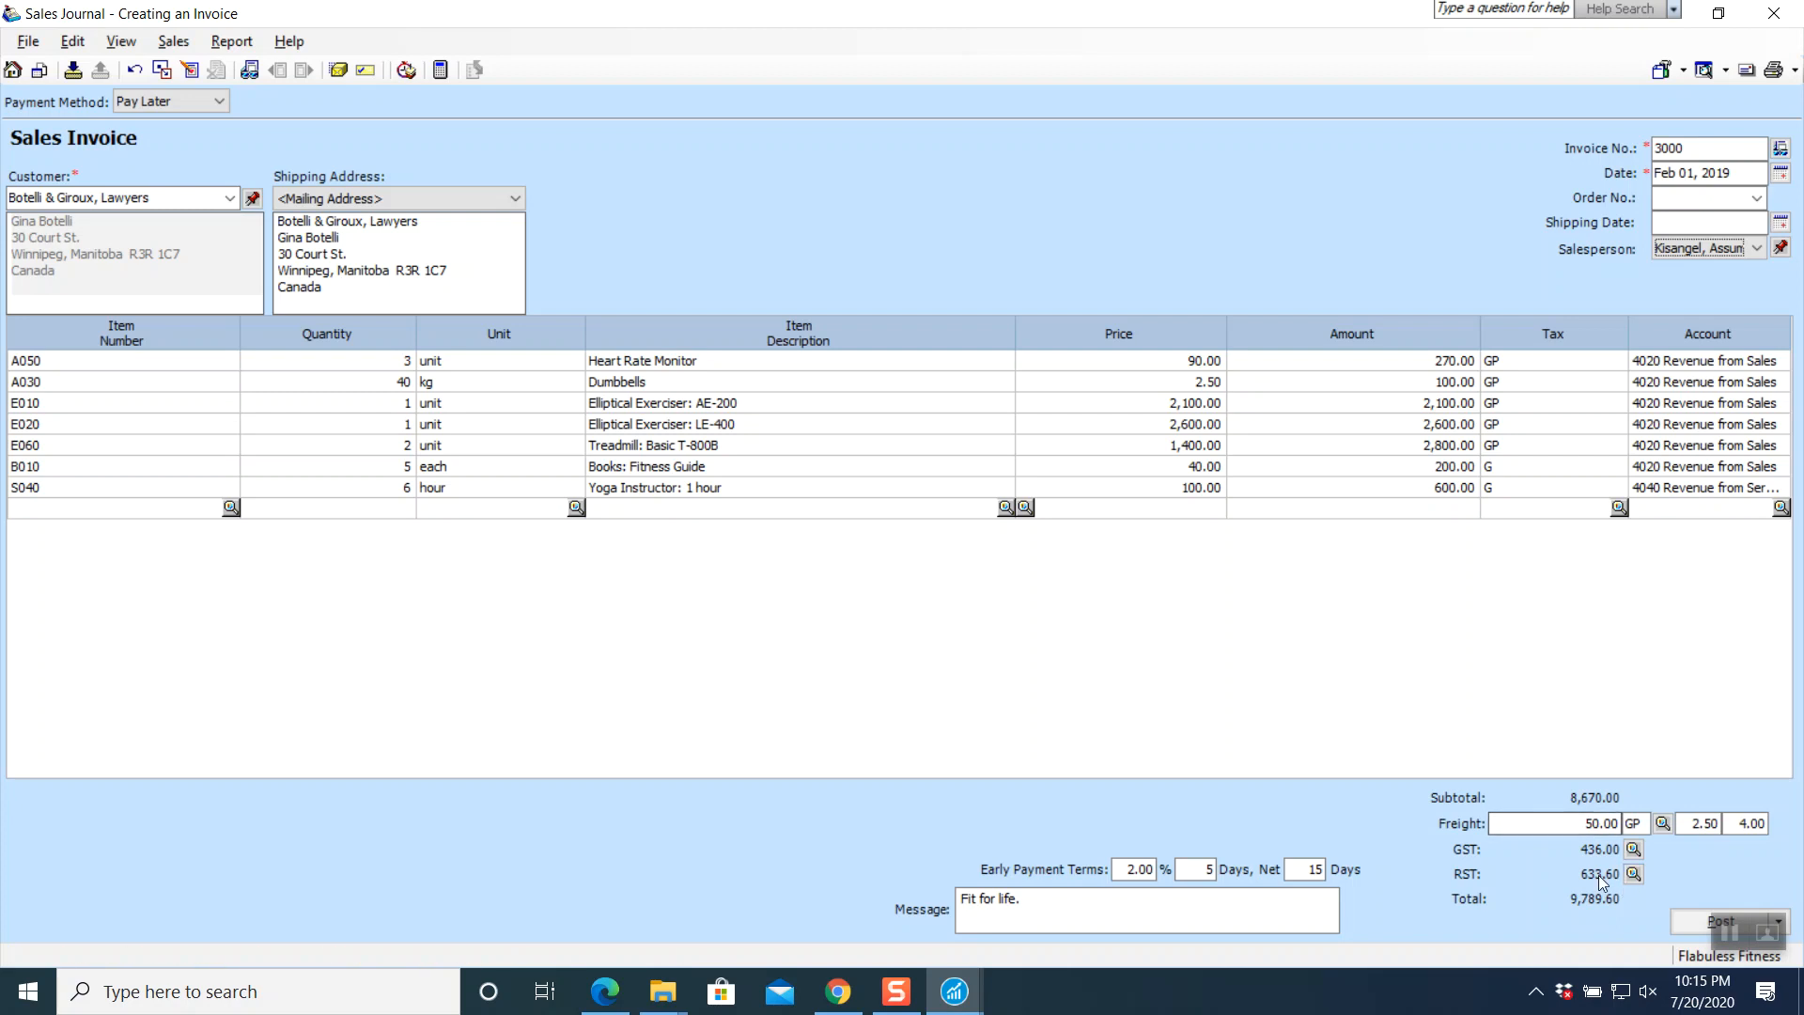
# - Post invoice 3000 as journal entry J1 and close the Sales Journal window
pyautogui.click(1679, 921)
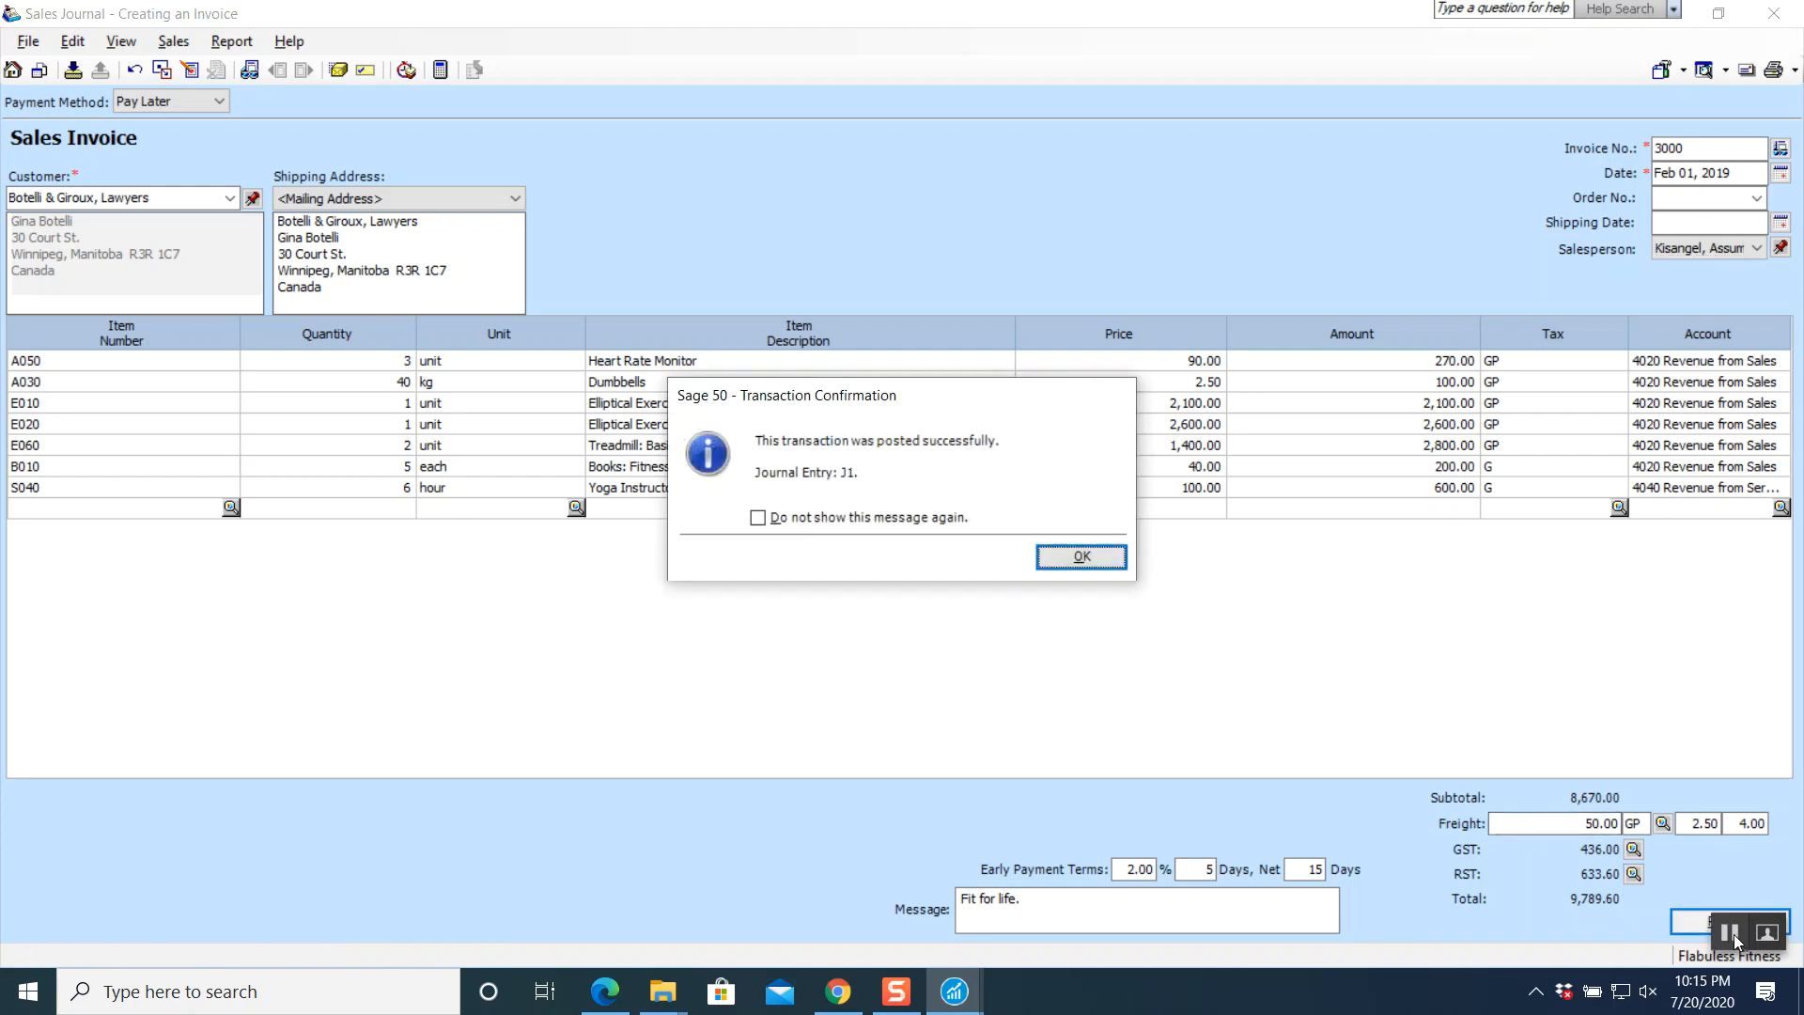
pyautogui.click(1733, 935)
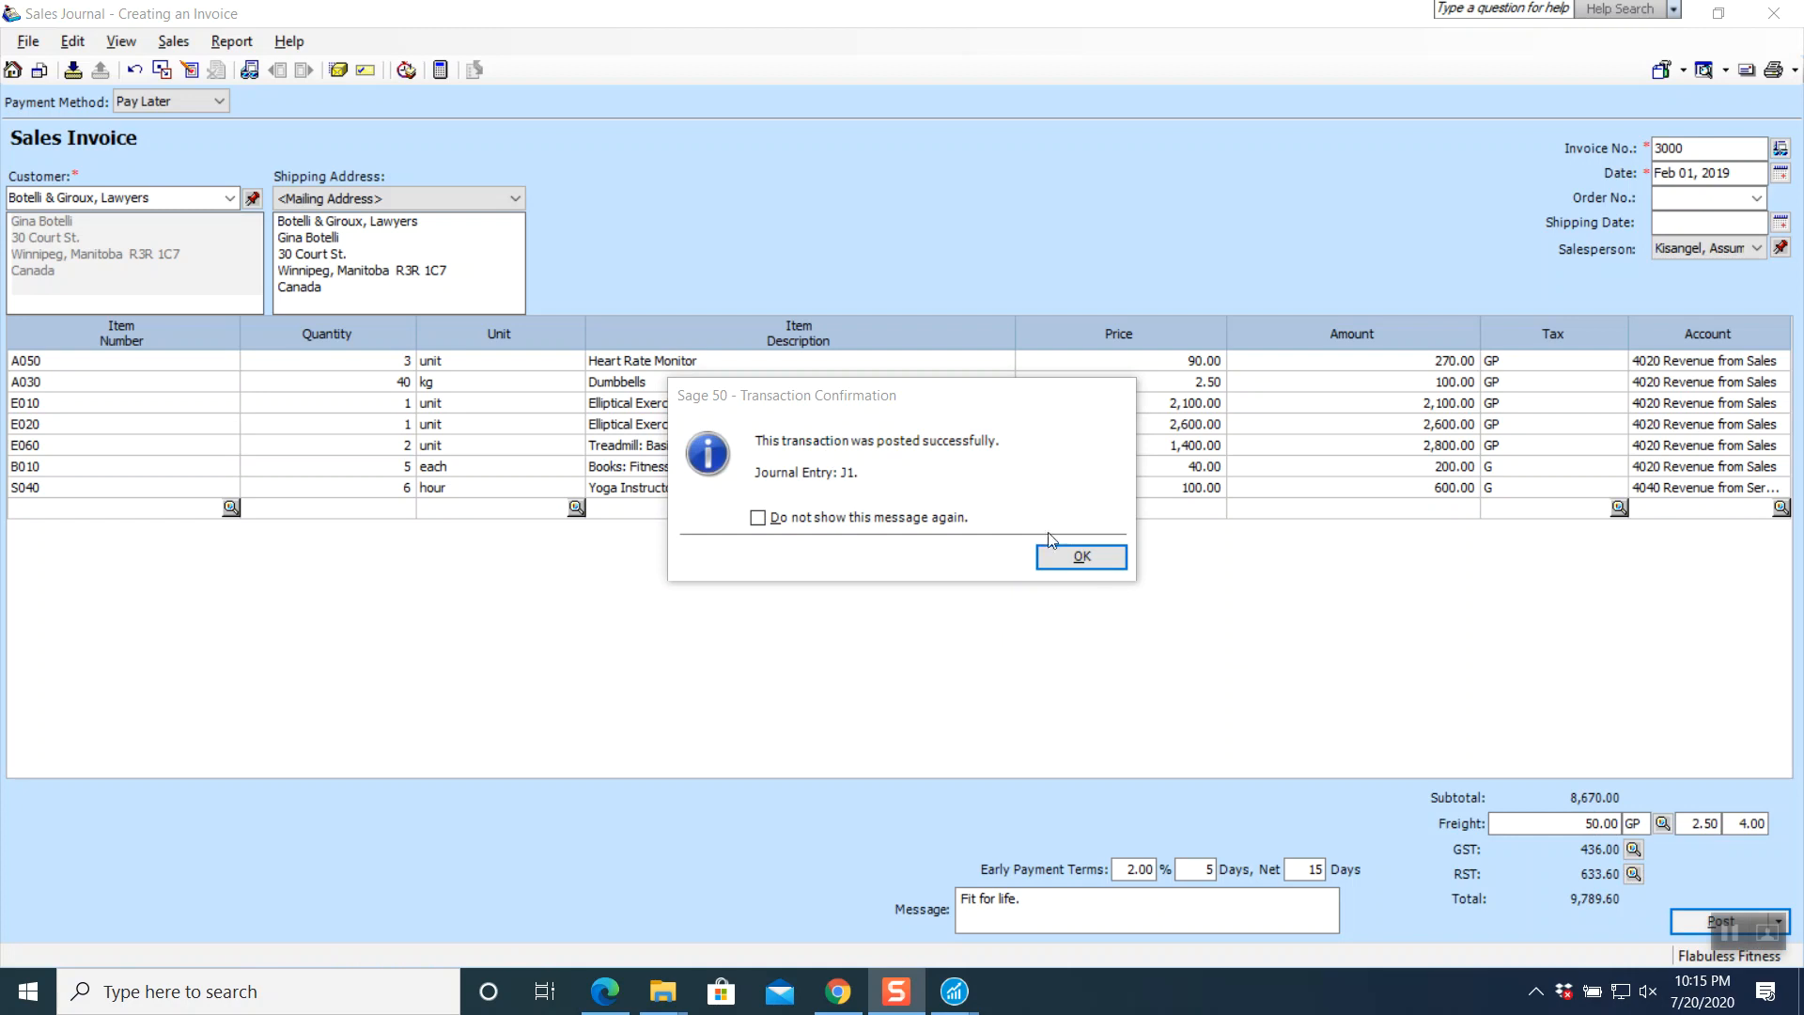
pyautogui.click(1061, 562)
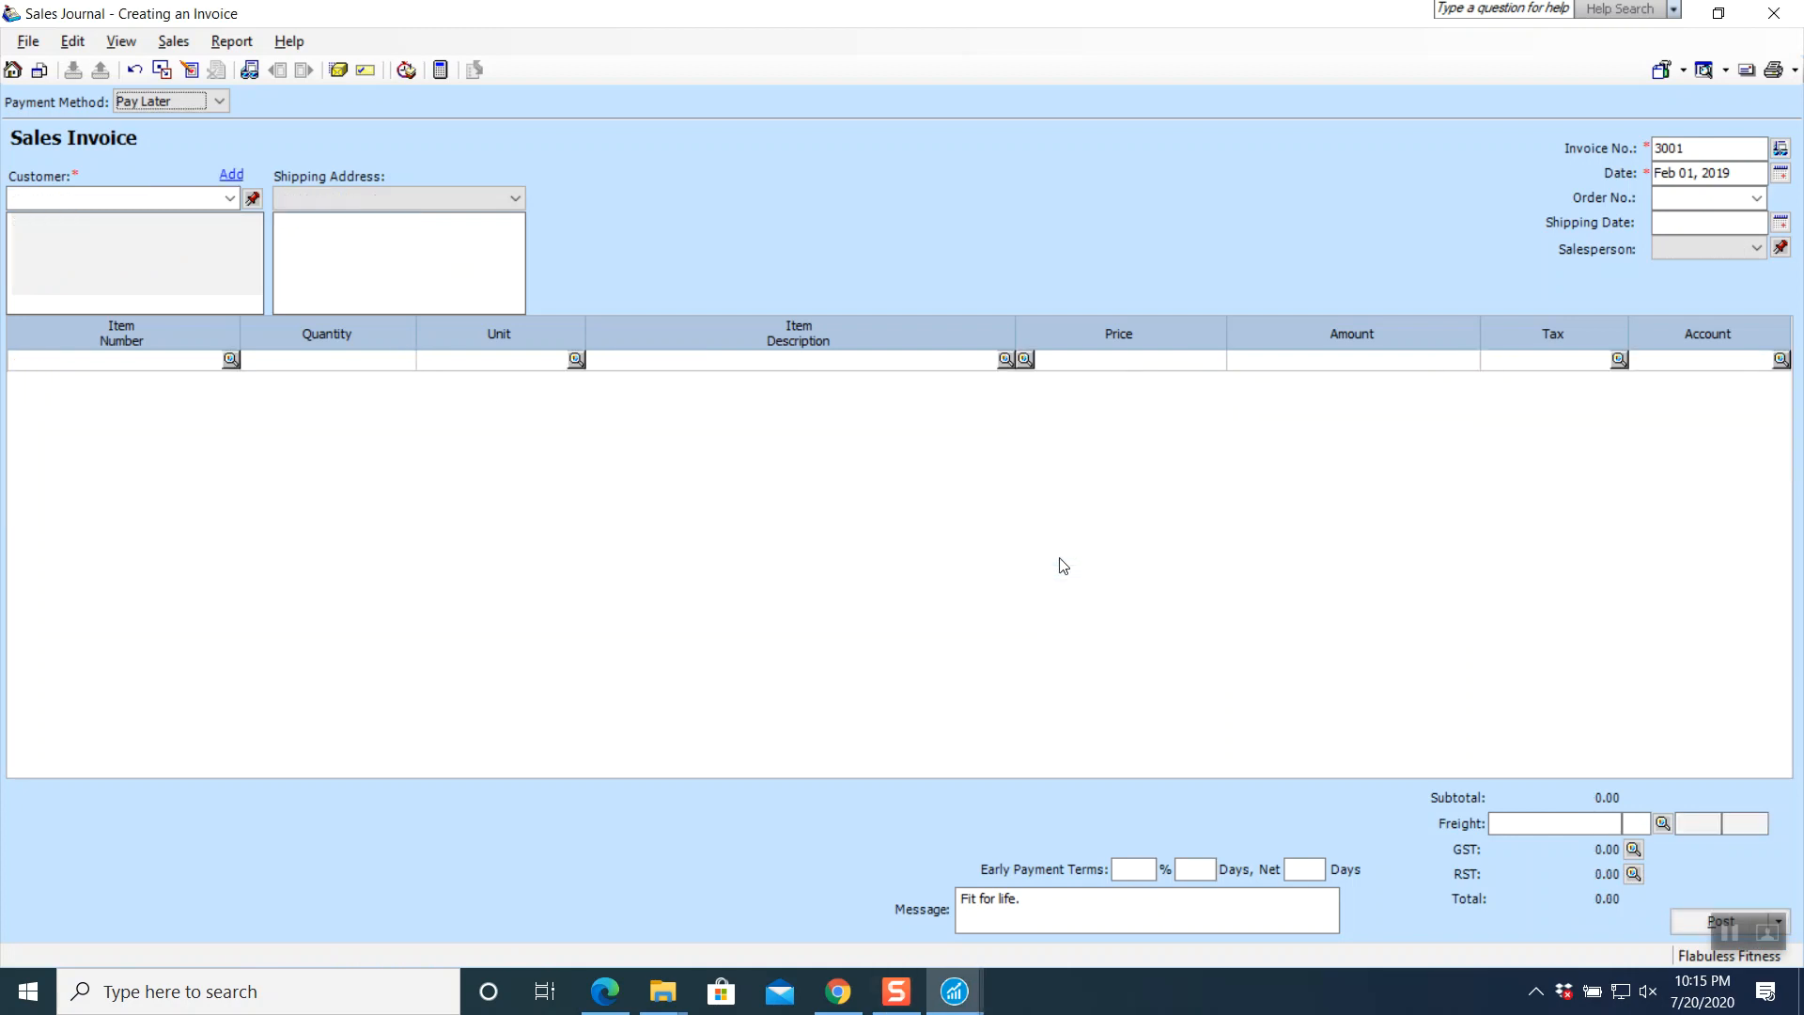
pyautogui.click(1774, 13)
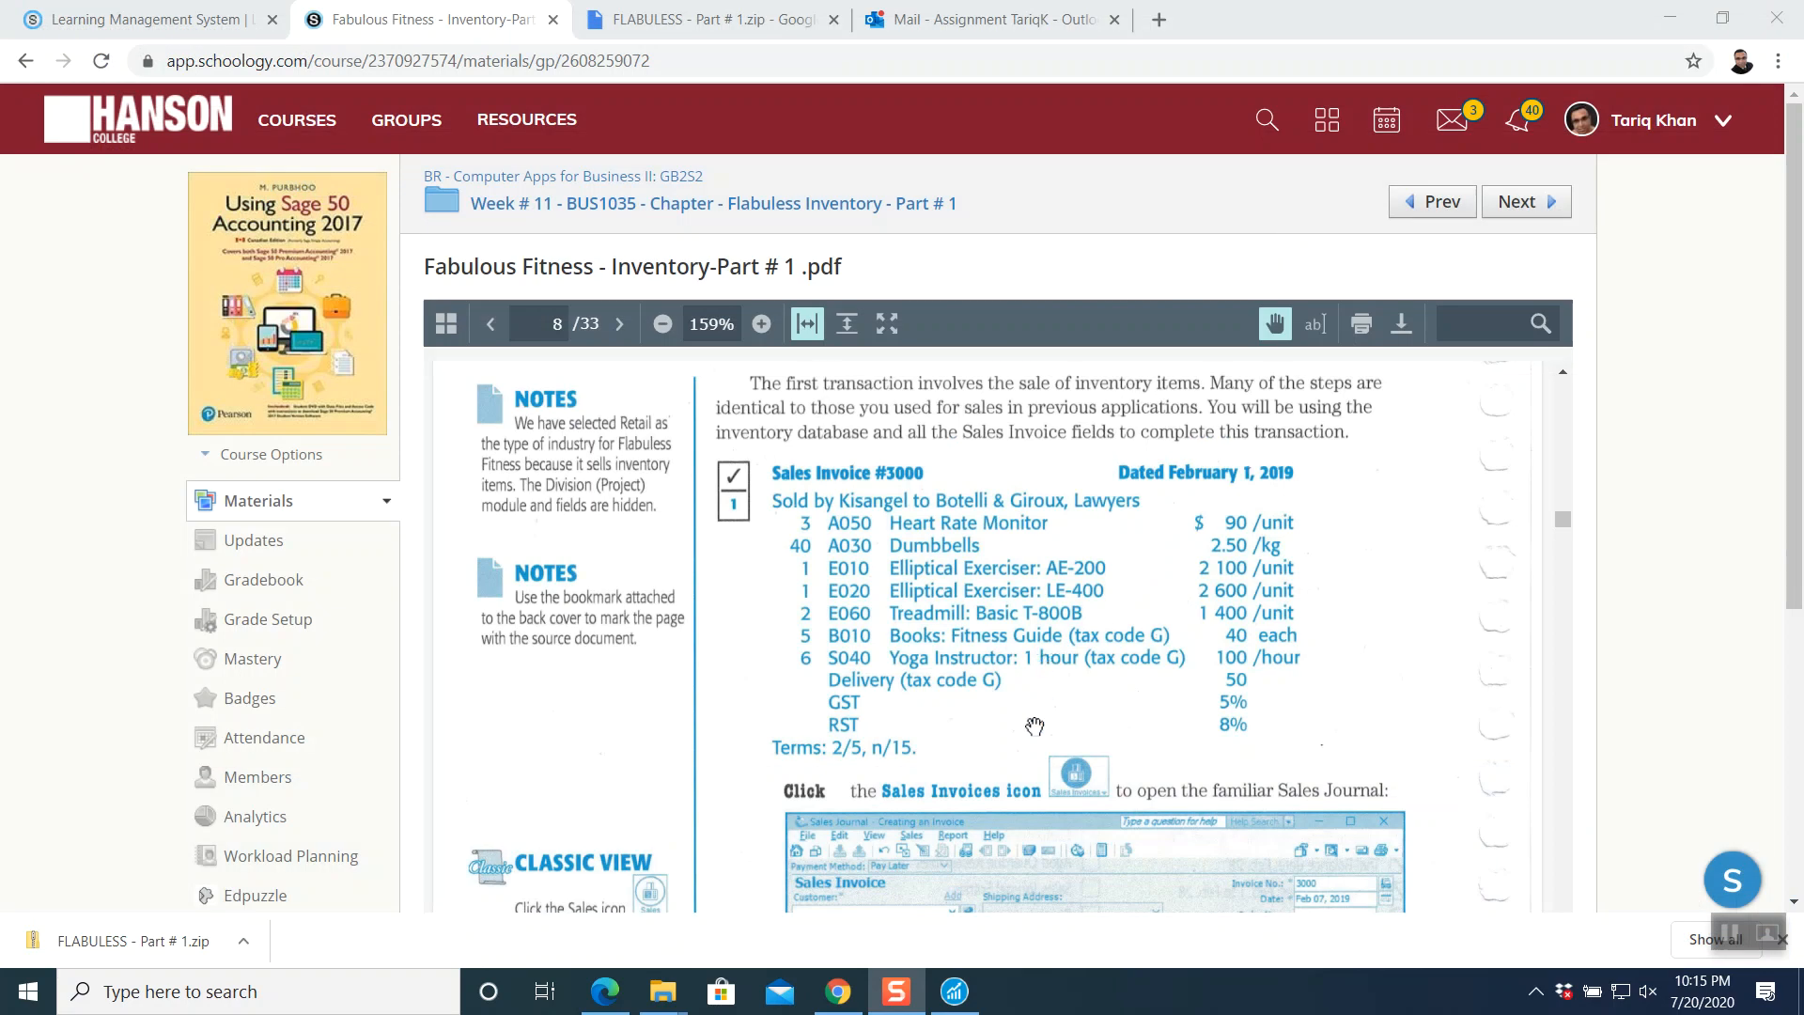
# - Scroll the textbook PDF to page 12's Purchase Invoice #PE-364 instructions
pyautogui.click(954, 991)
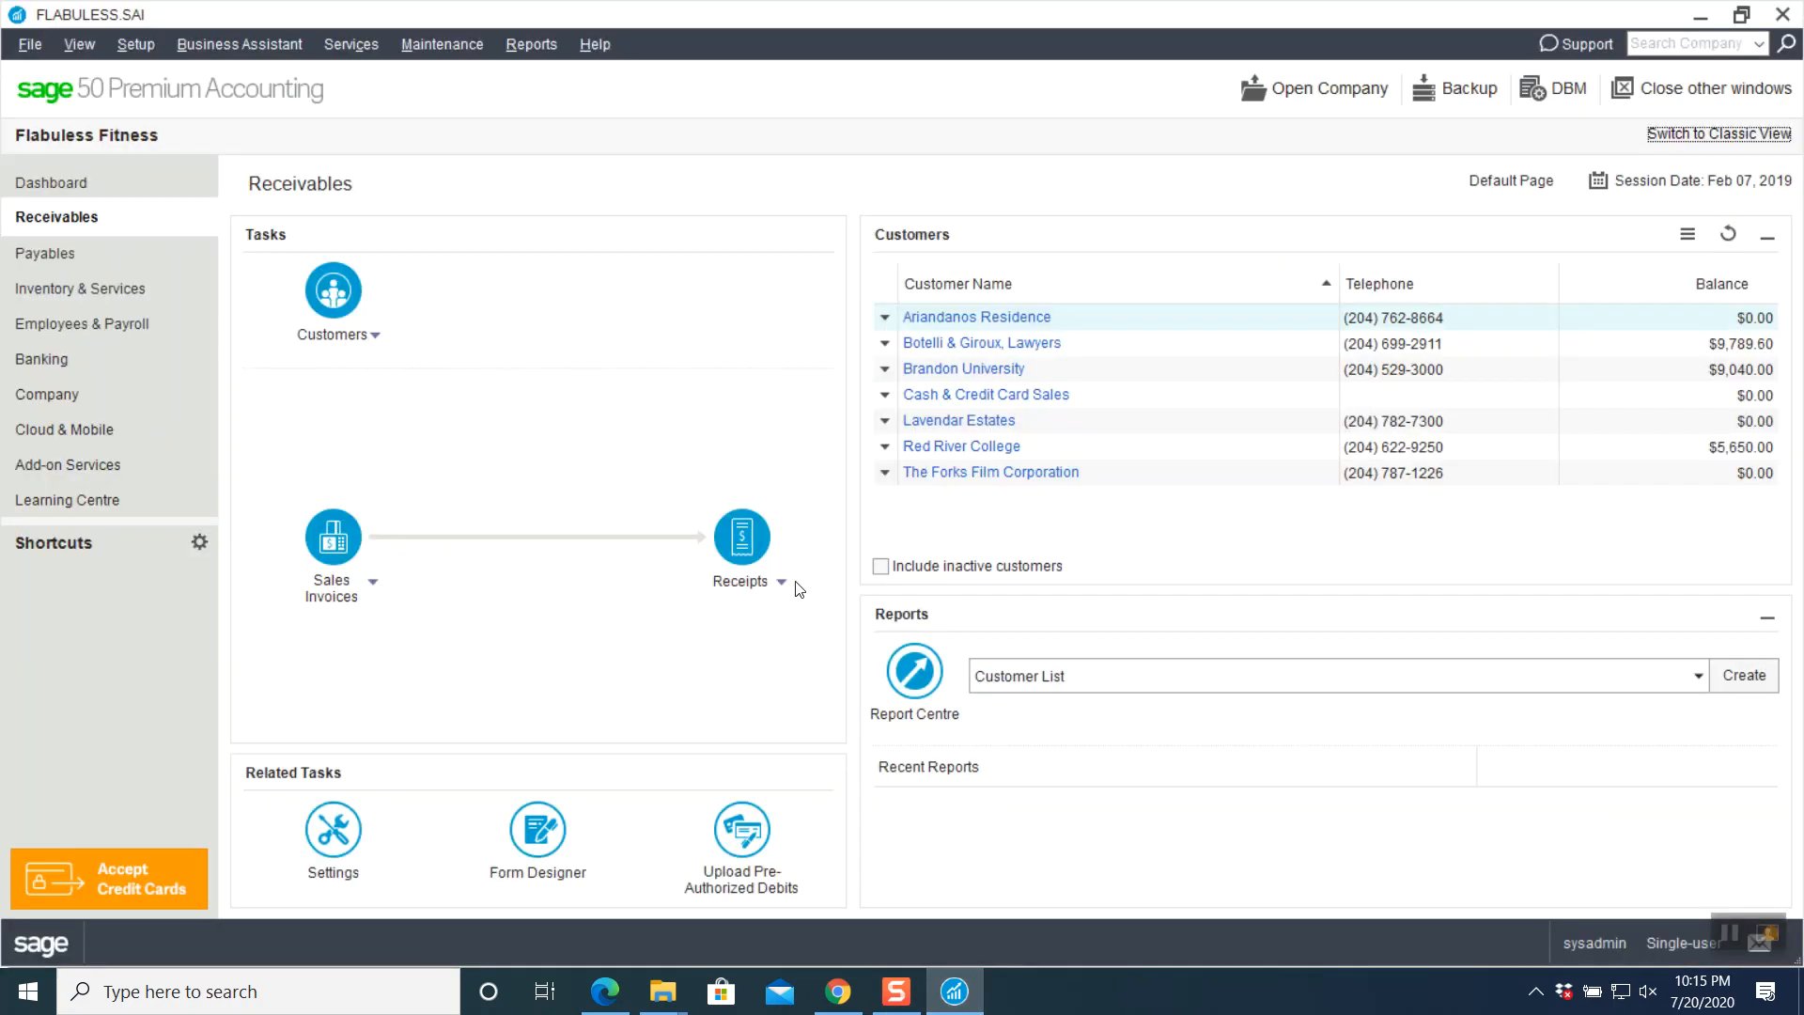
pyautogui.click(850, 1004)
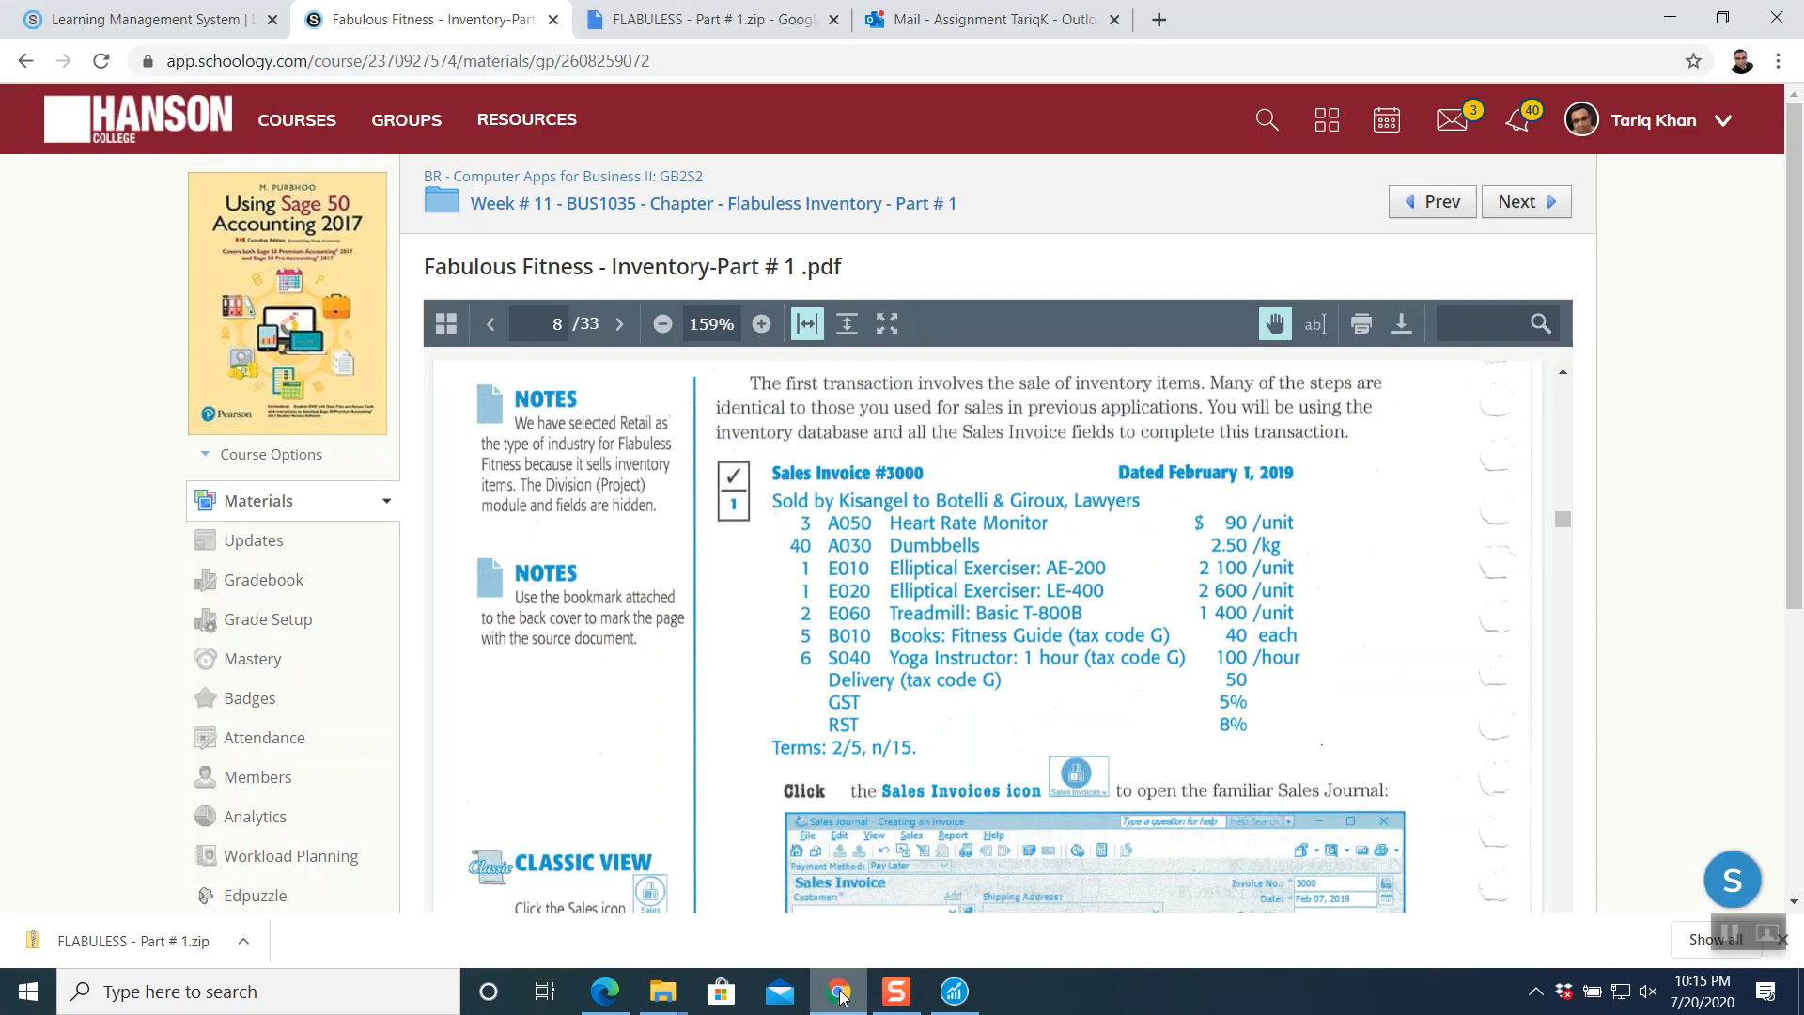
pyautogui.scroll(-4, 1029, 653)
pyautogui.scroll(-20, 1028, 653)
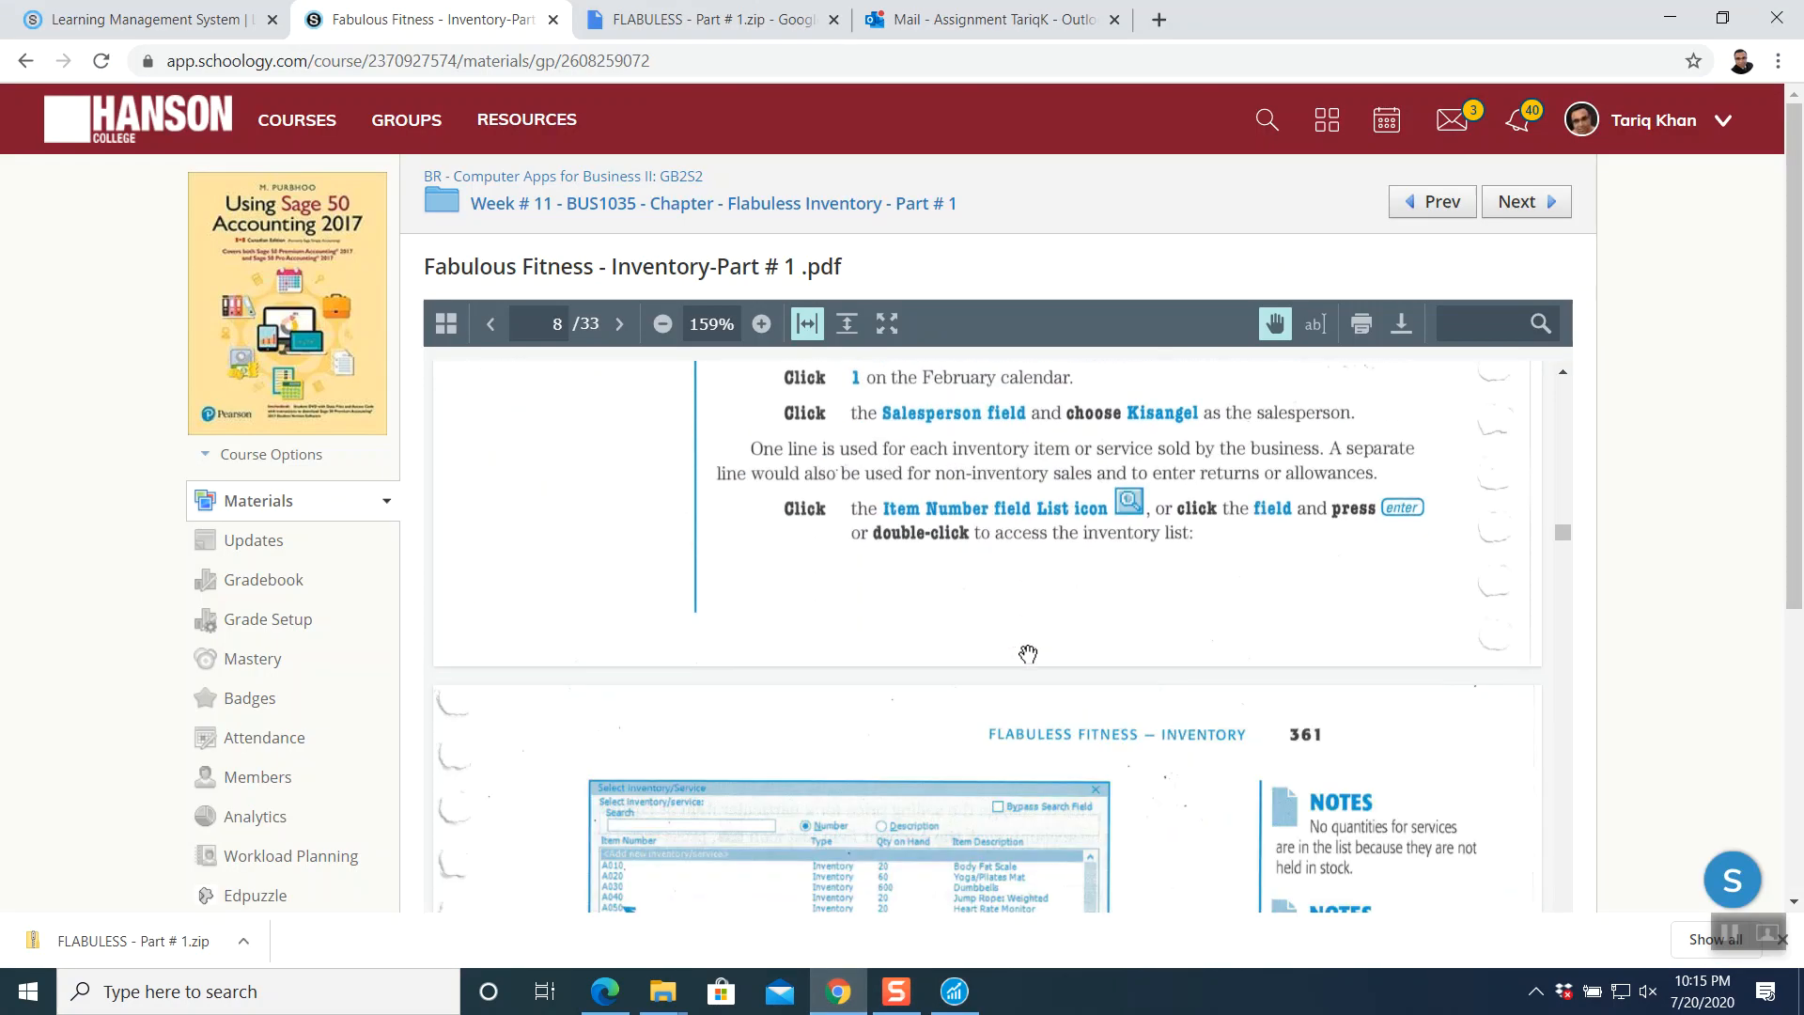
pyautogui.scroll(-20, 1028, 653)
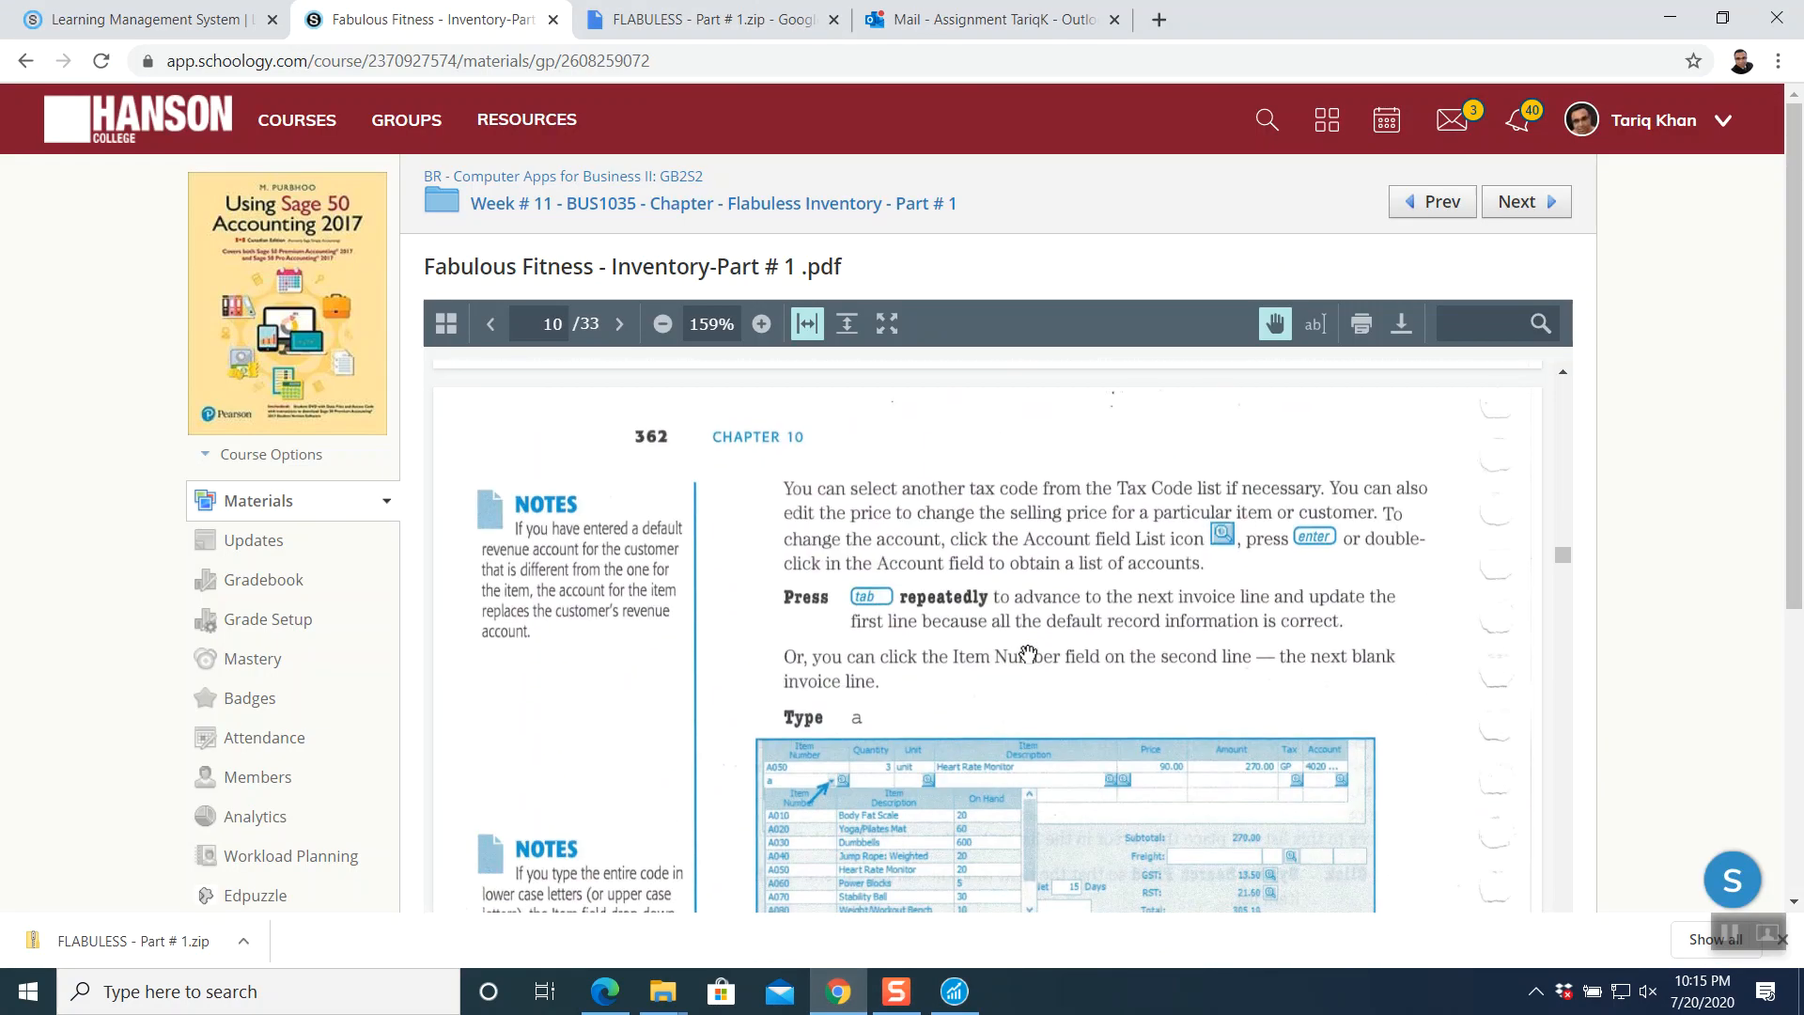
pyautogui.scroll(-15, 1028, 653)
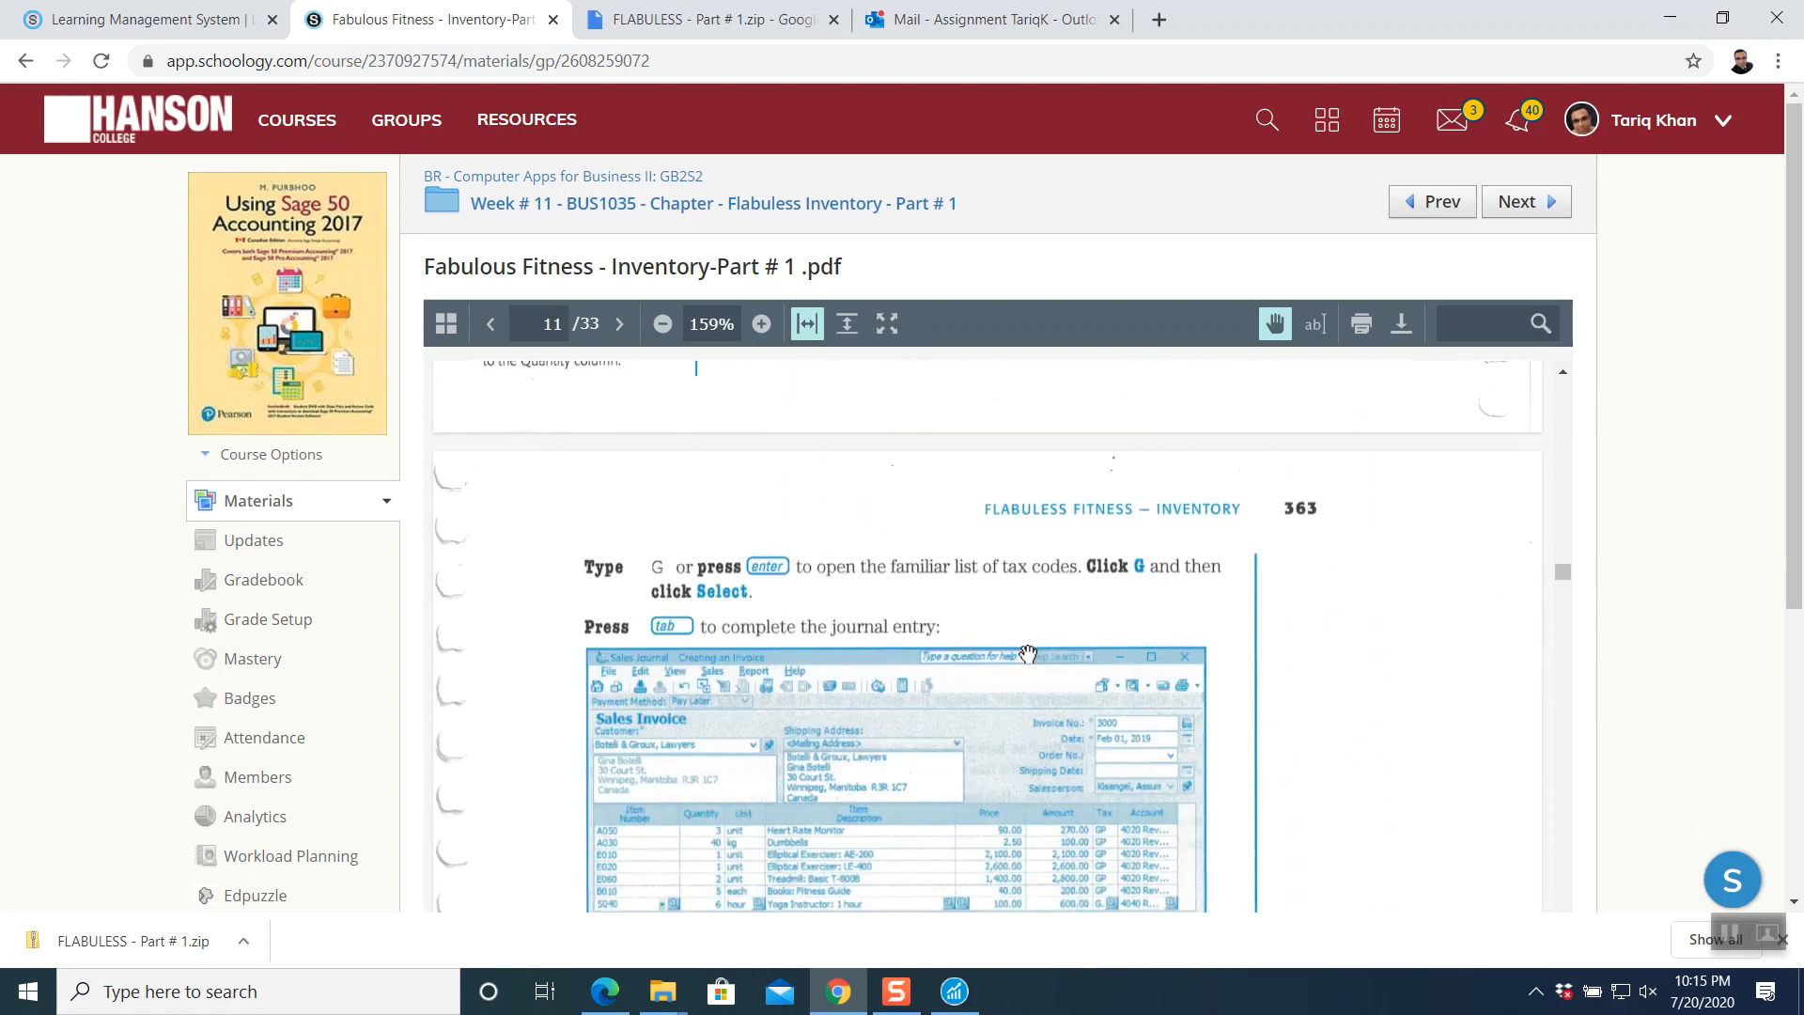
pyautogui.scroll(-6, 1028, 653)
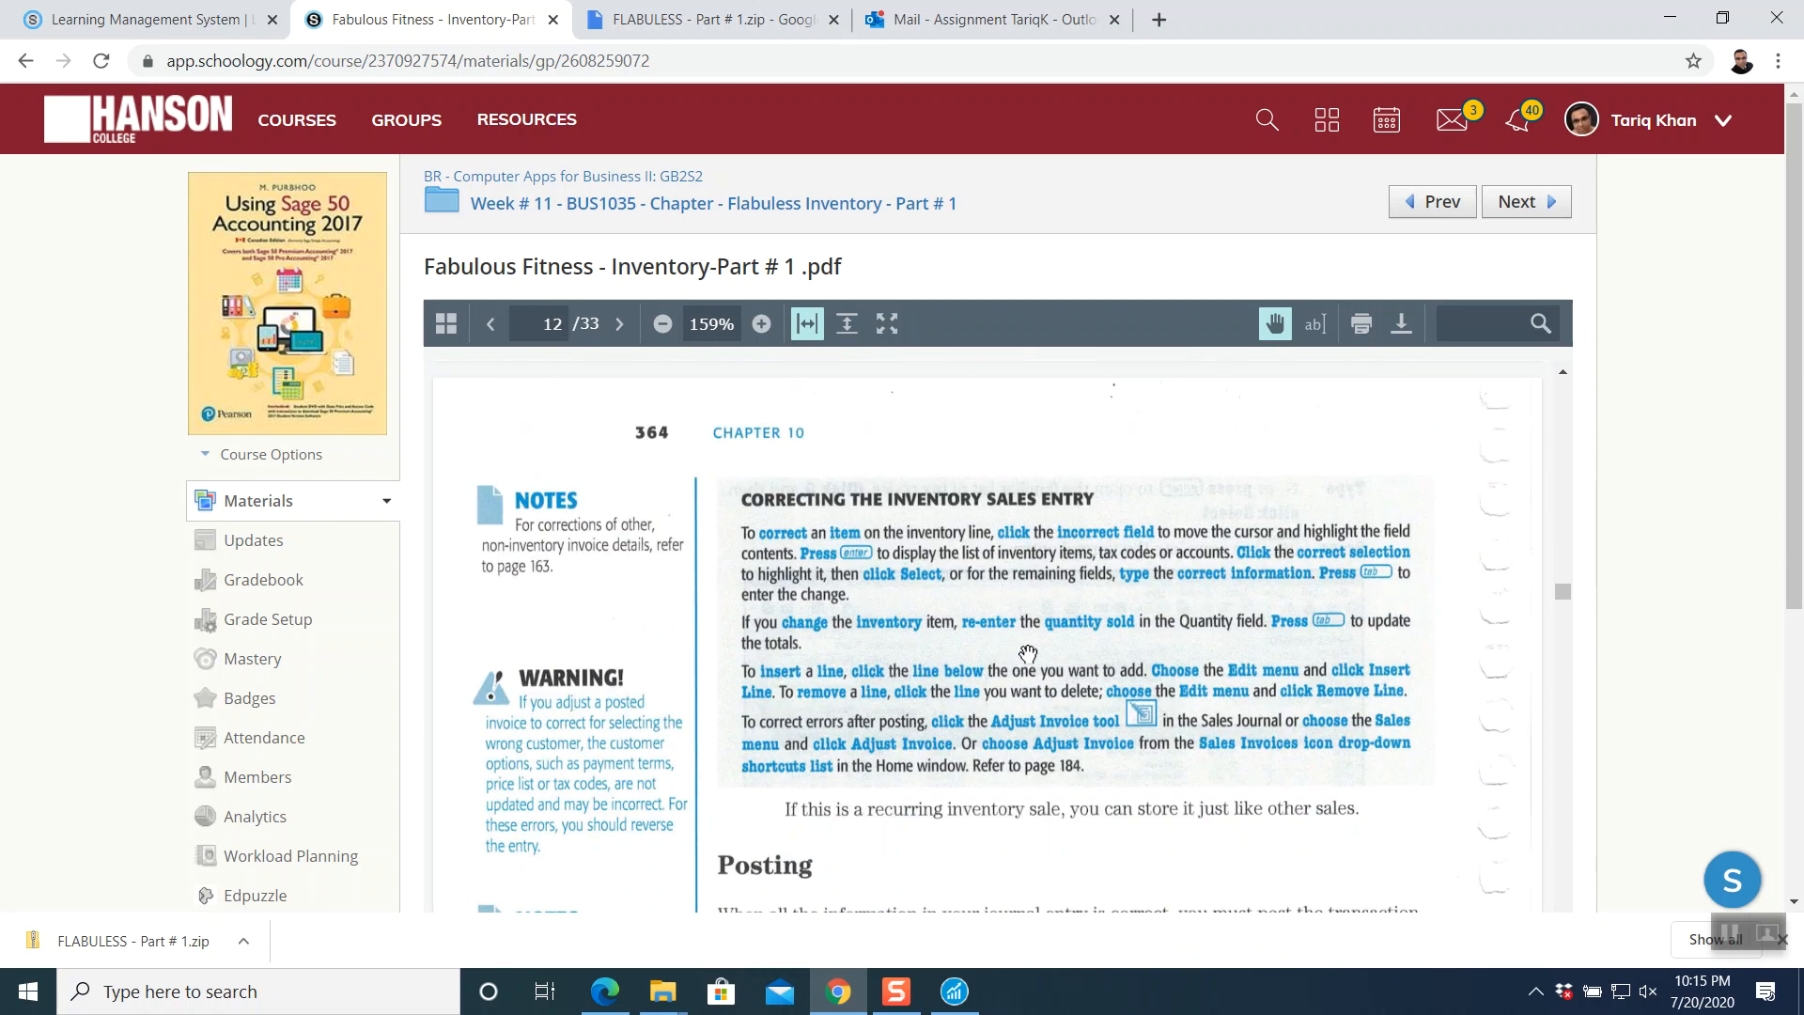
pyautogui.scroll(-5, 1028, 653)
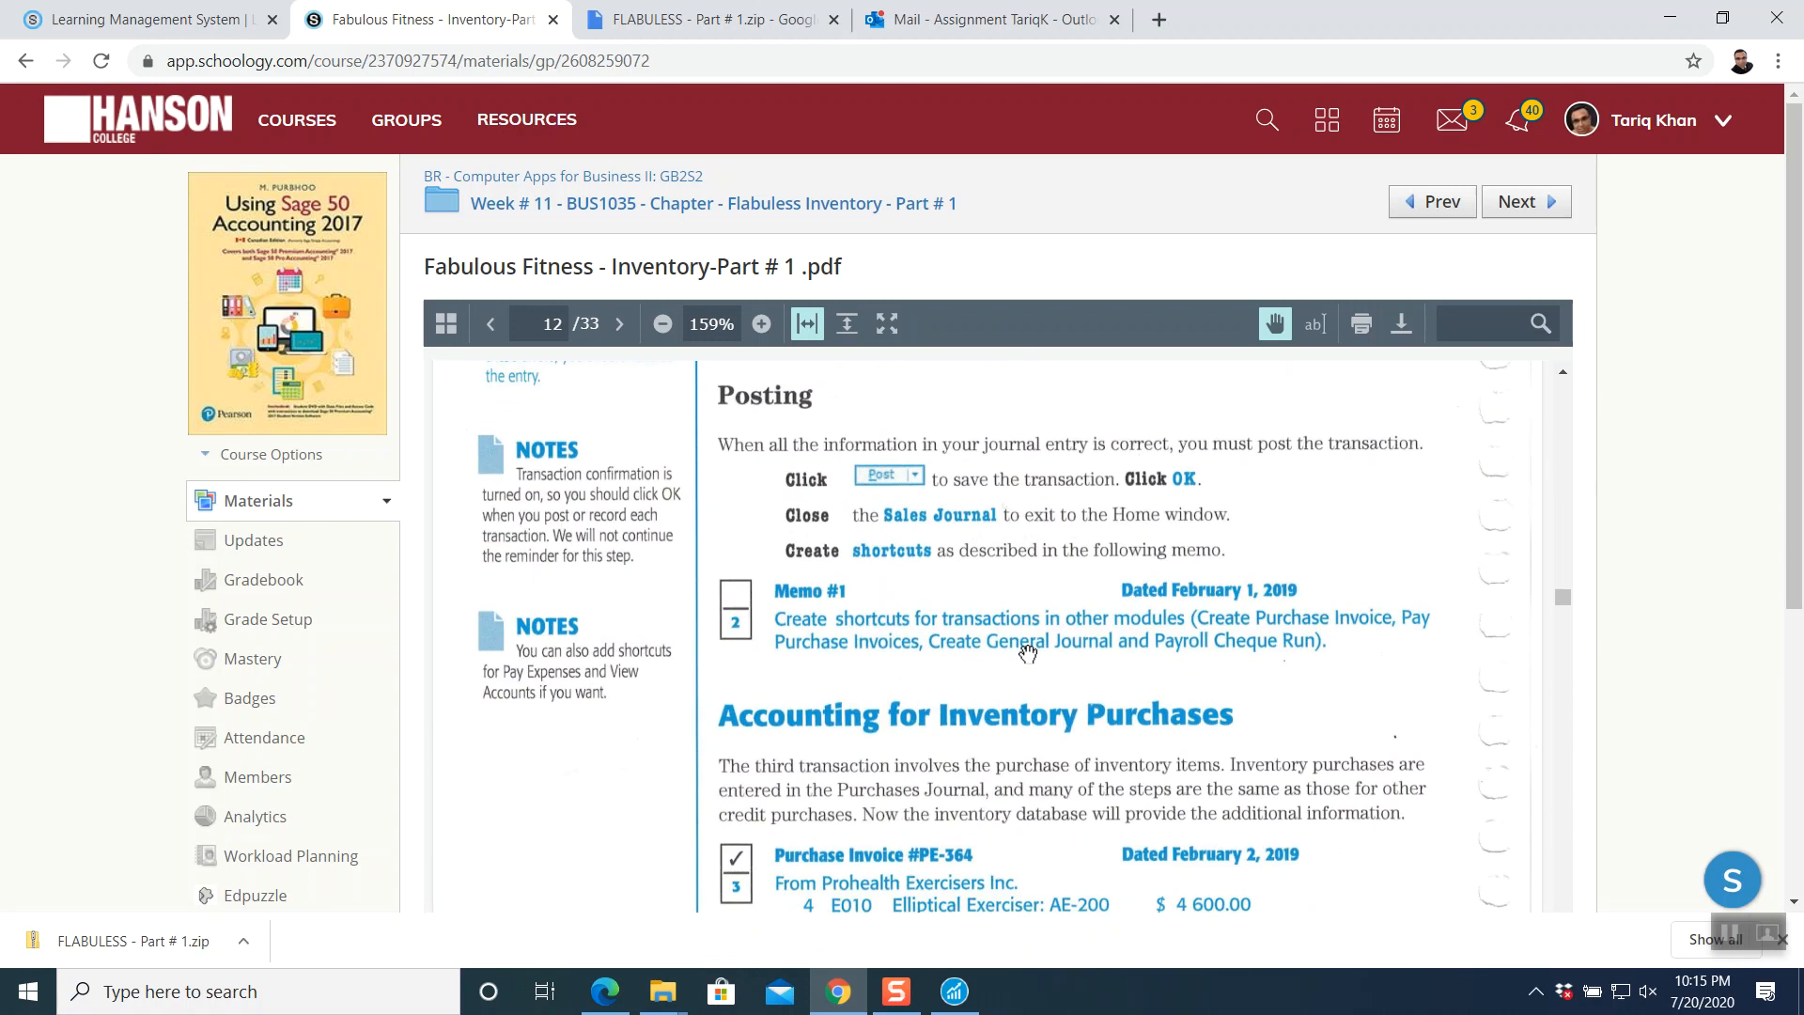
pyautogui.scroll(-1, 1029, 654)
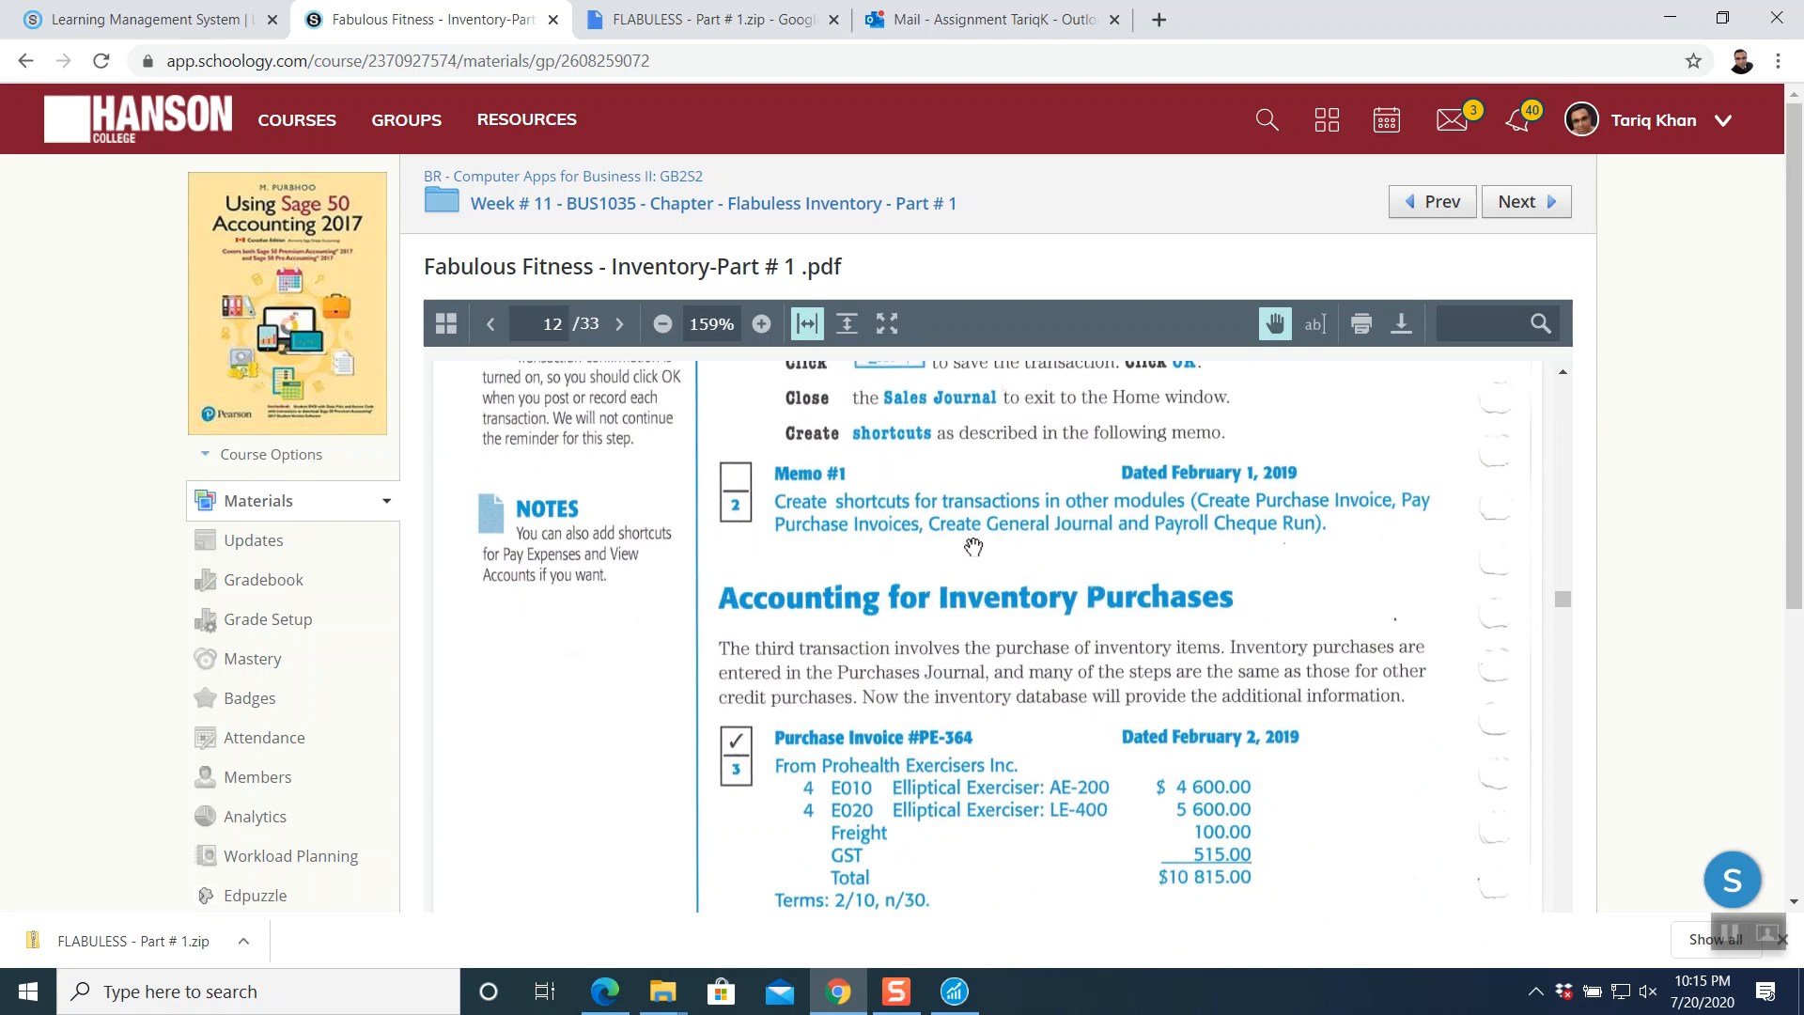
pyautogui.scroll(-1, 1092, 528)
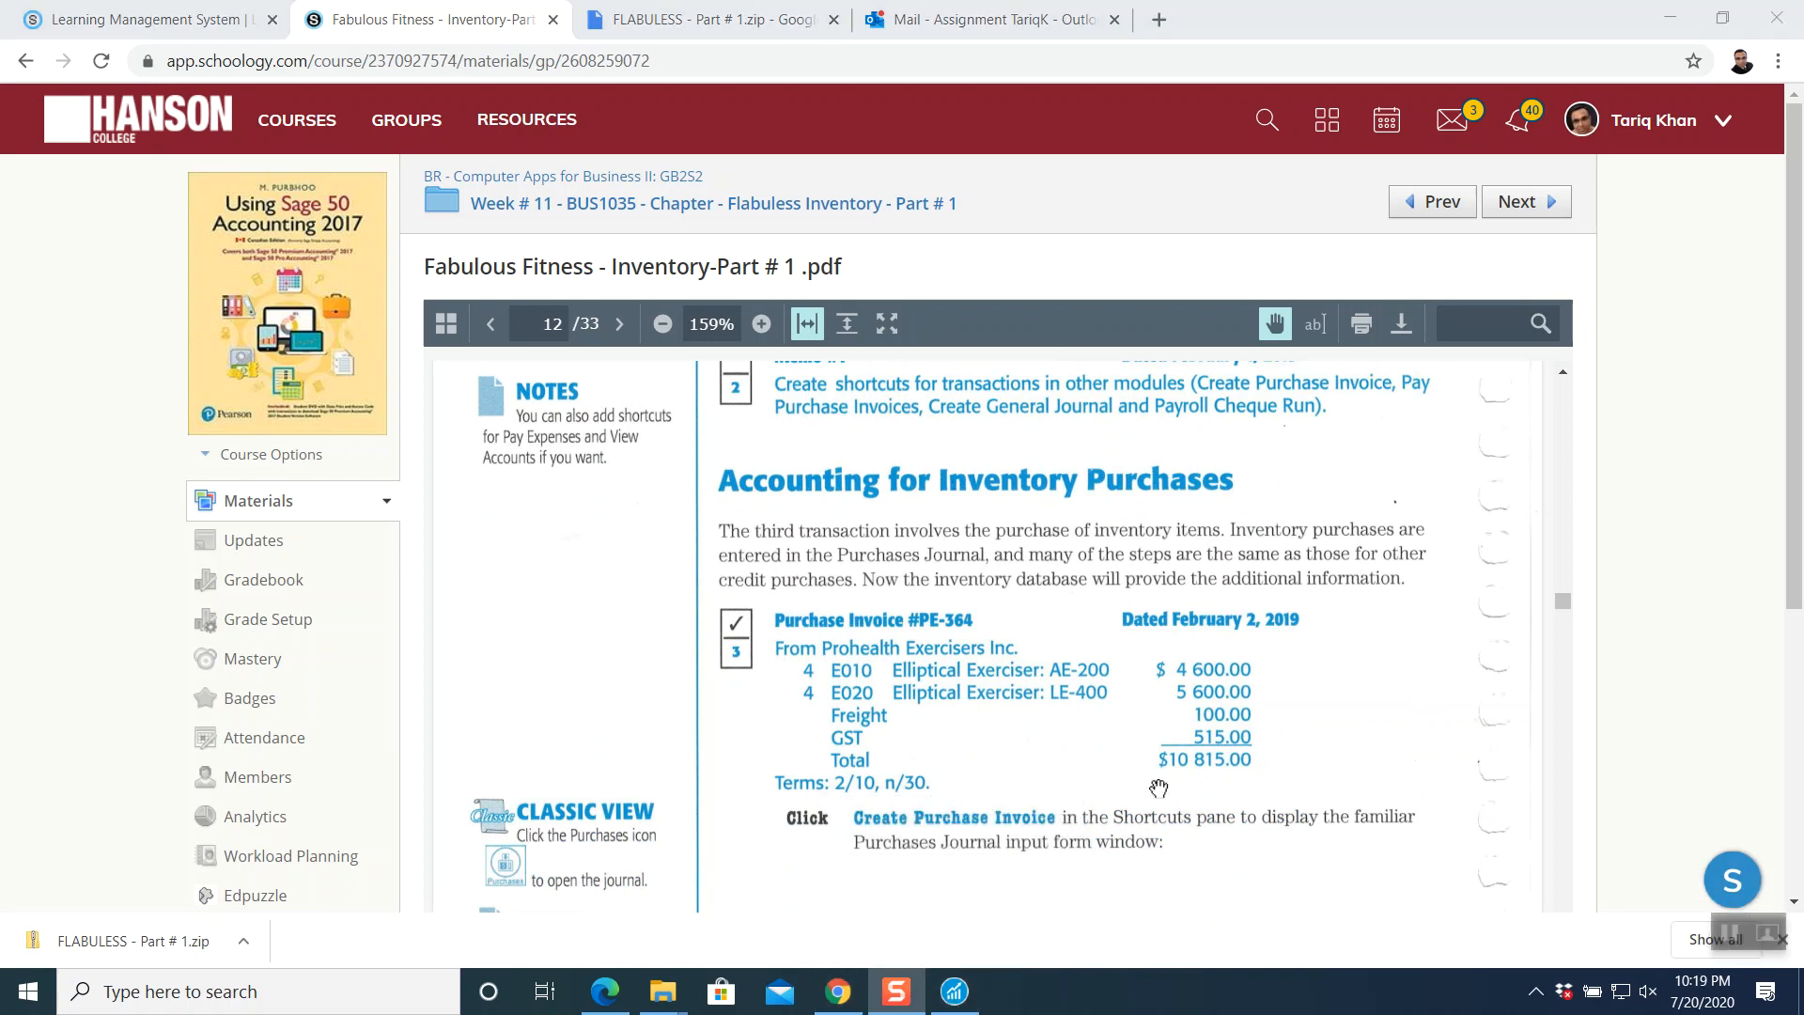
pyautogui.scroll(-2, 1202, 747)
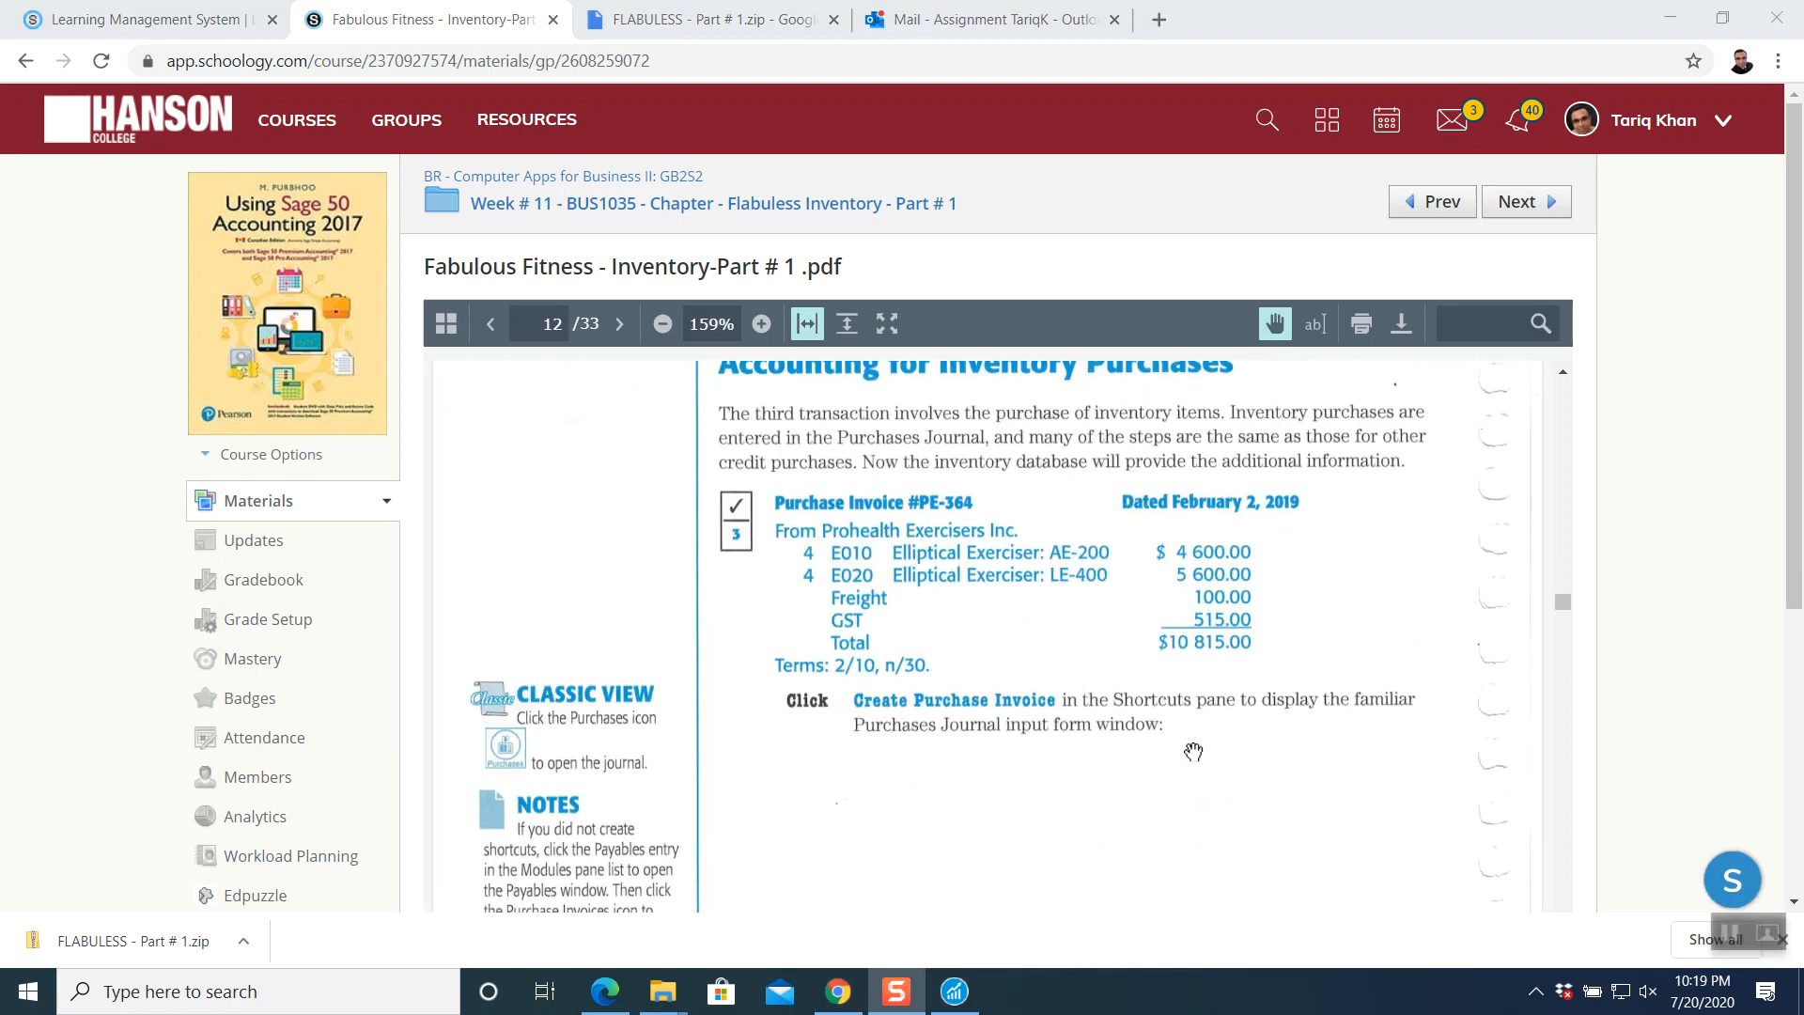
pyautogui.scroll(2, 1190, 749)
pyautogui.scroll(1, 1190, 749)
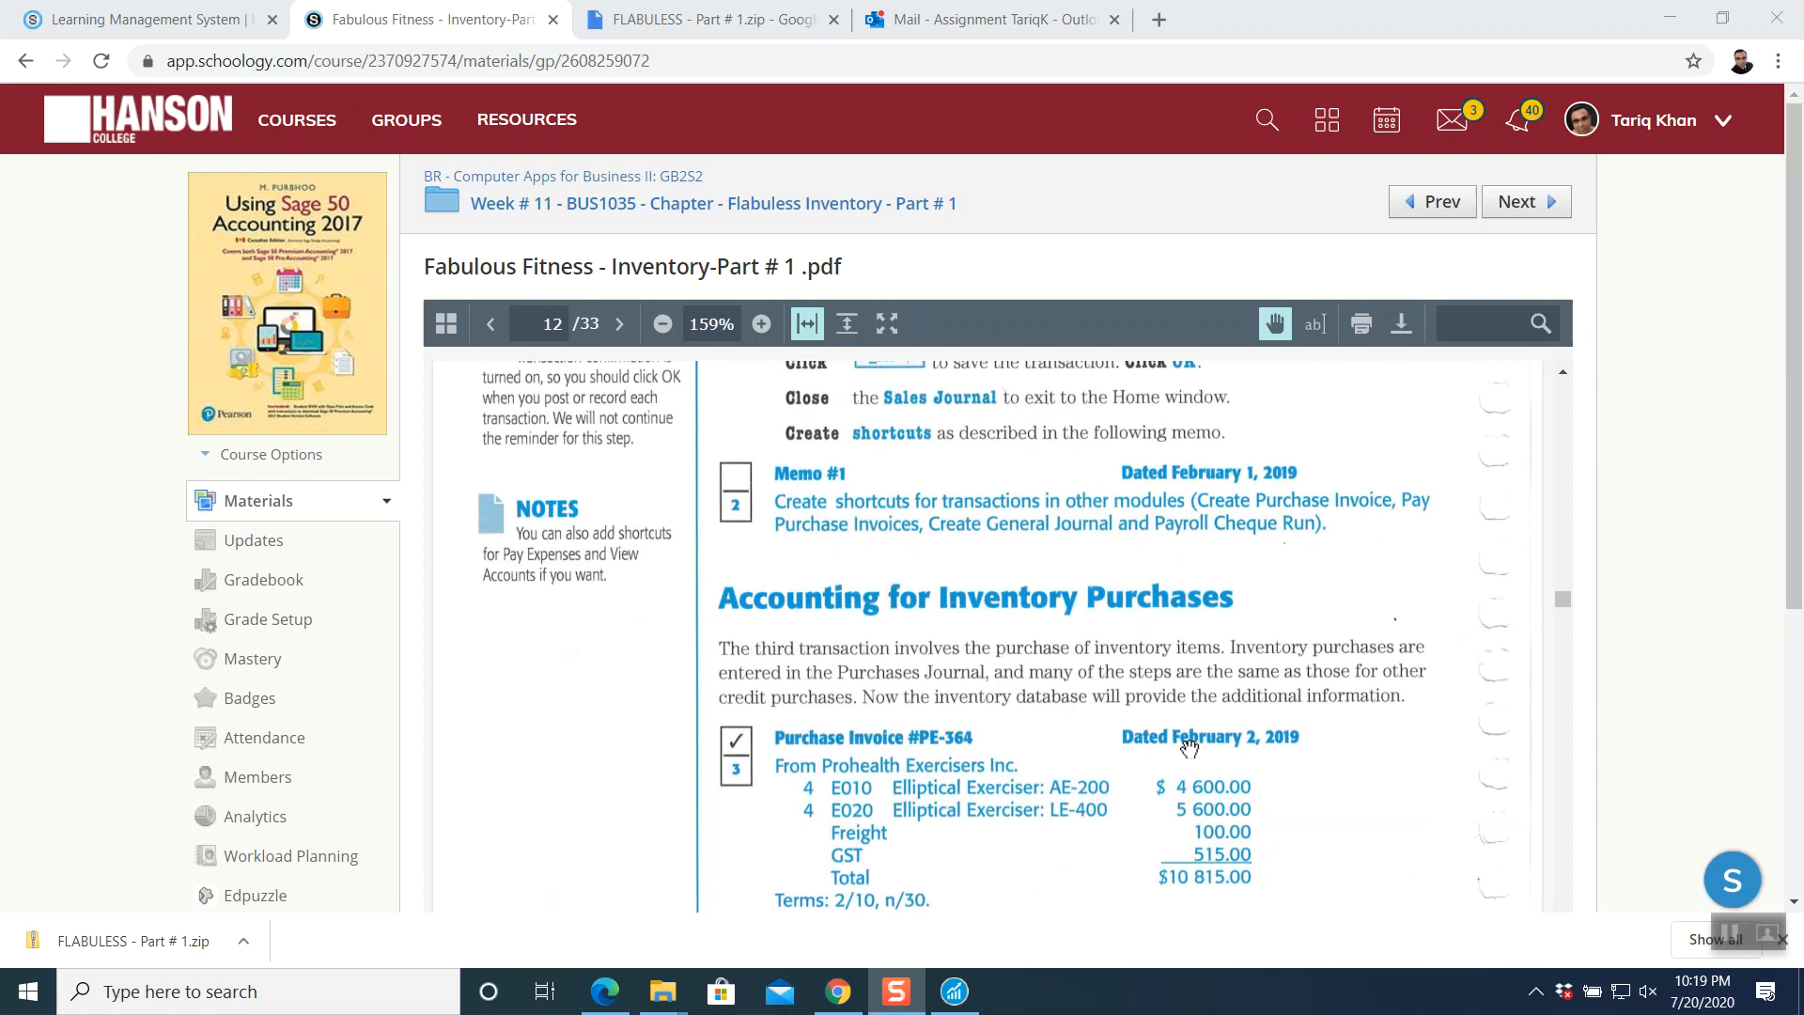
pyautogui.scroll(-1, 1186, 747)
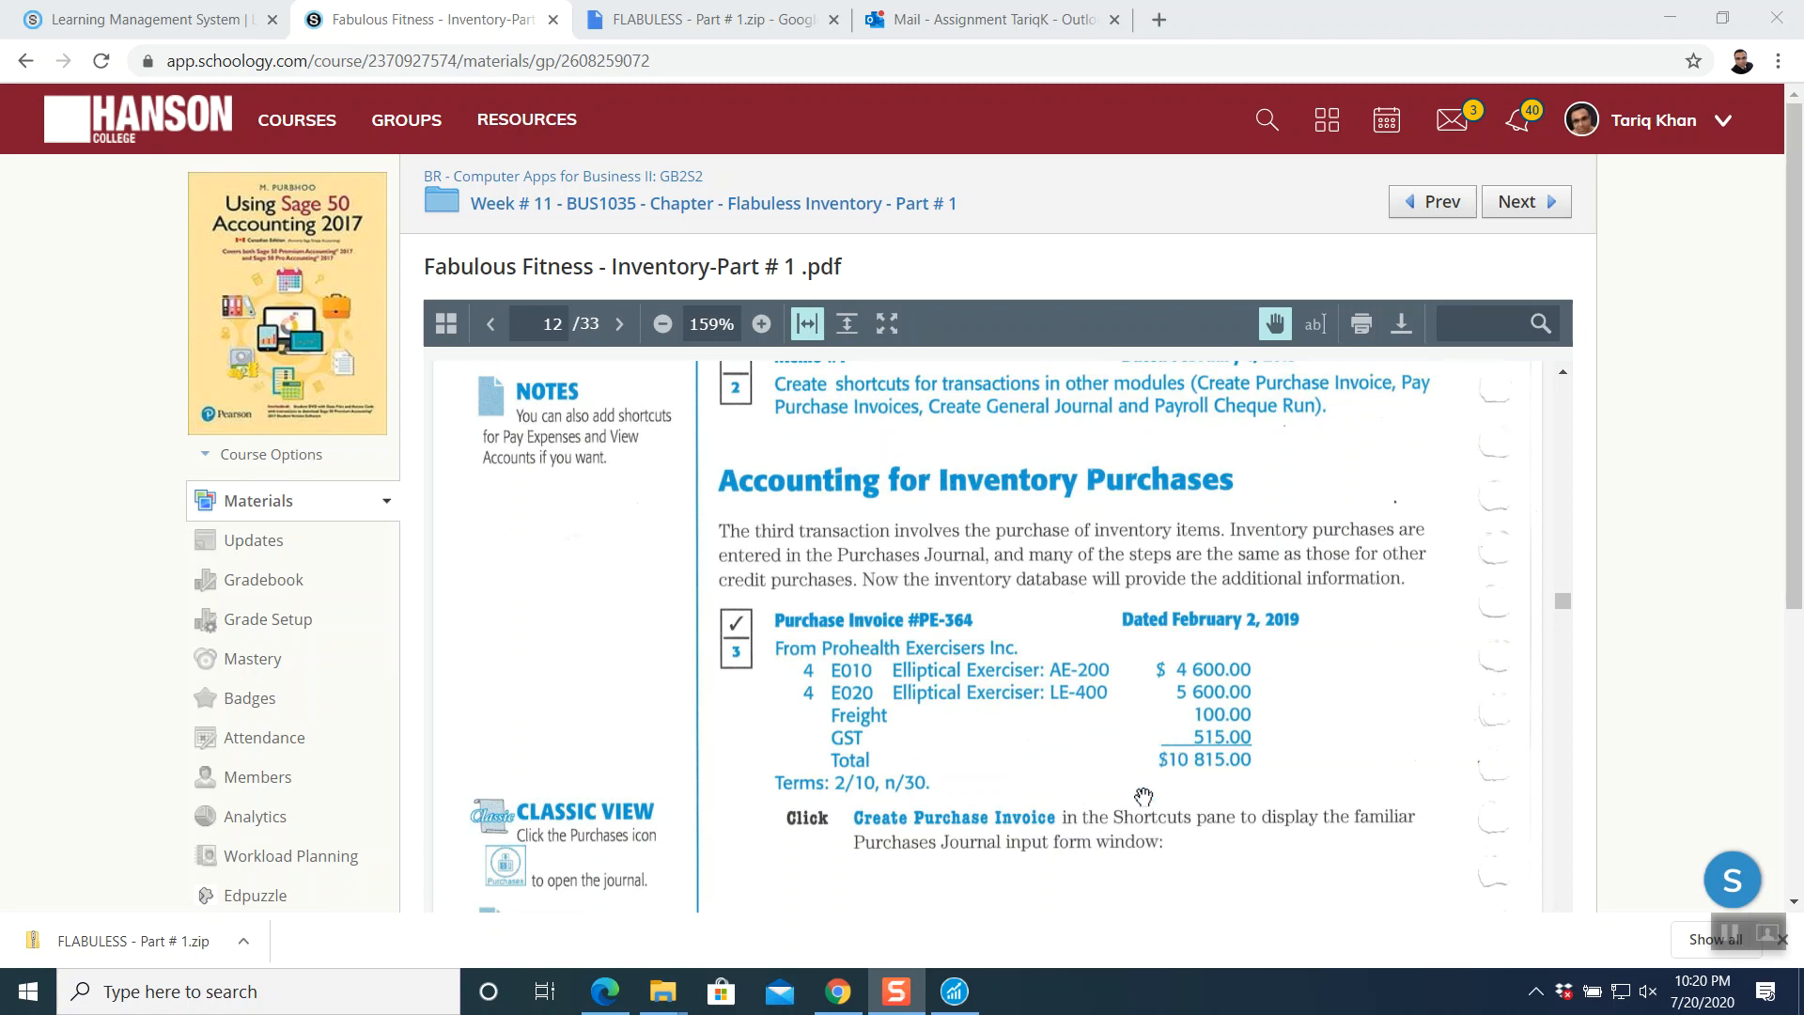
# - Open a blank Purchases Journal invoice from Payables and maximize its window
pyautogui.click(953, 998)
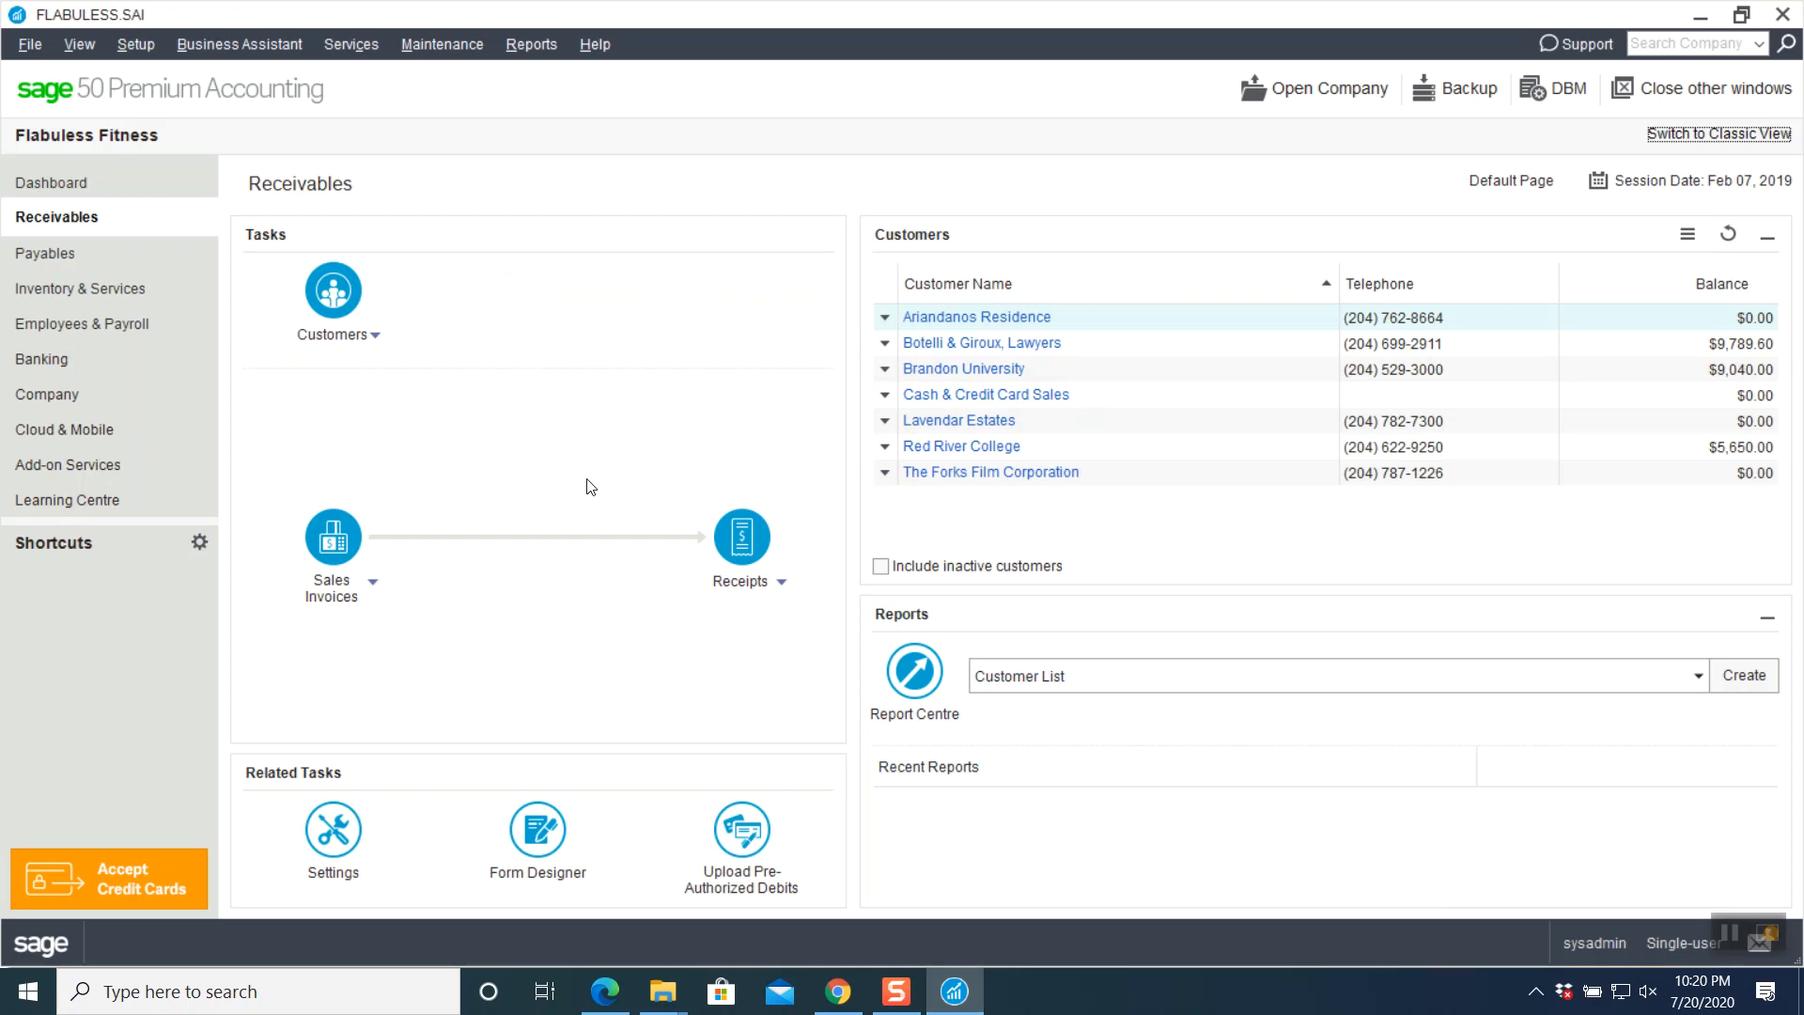
pyautogui.click(81, 263)
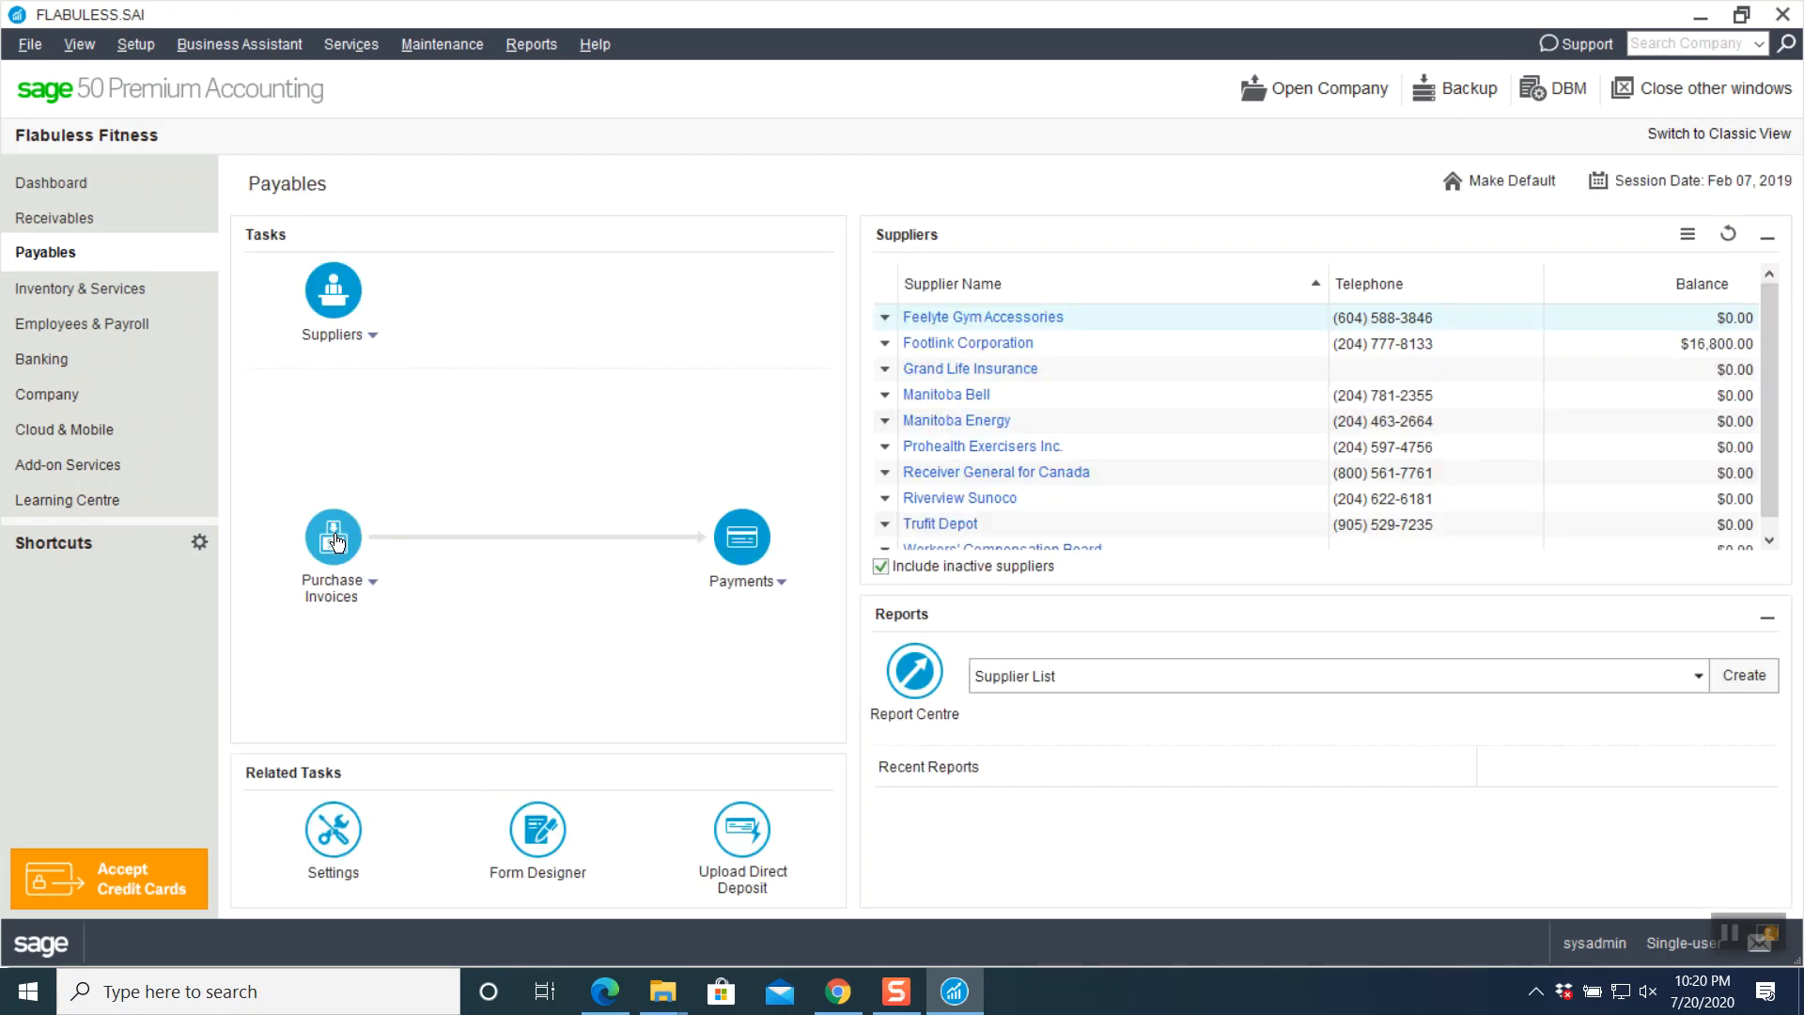
pyautogui.click(334, 539)
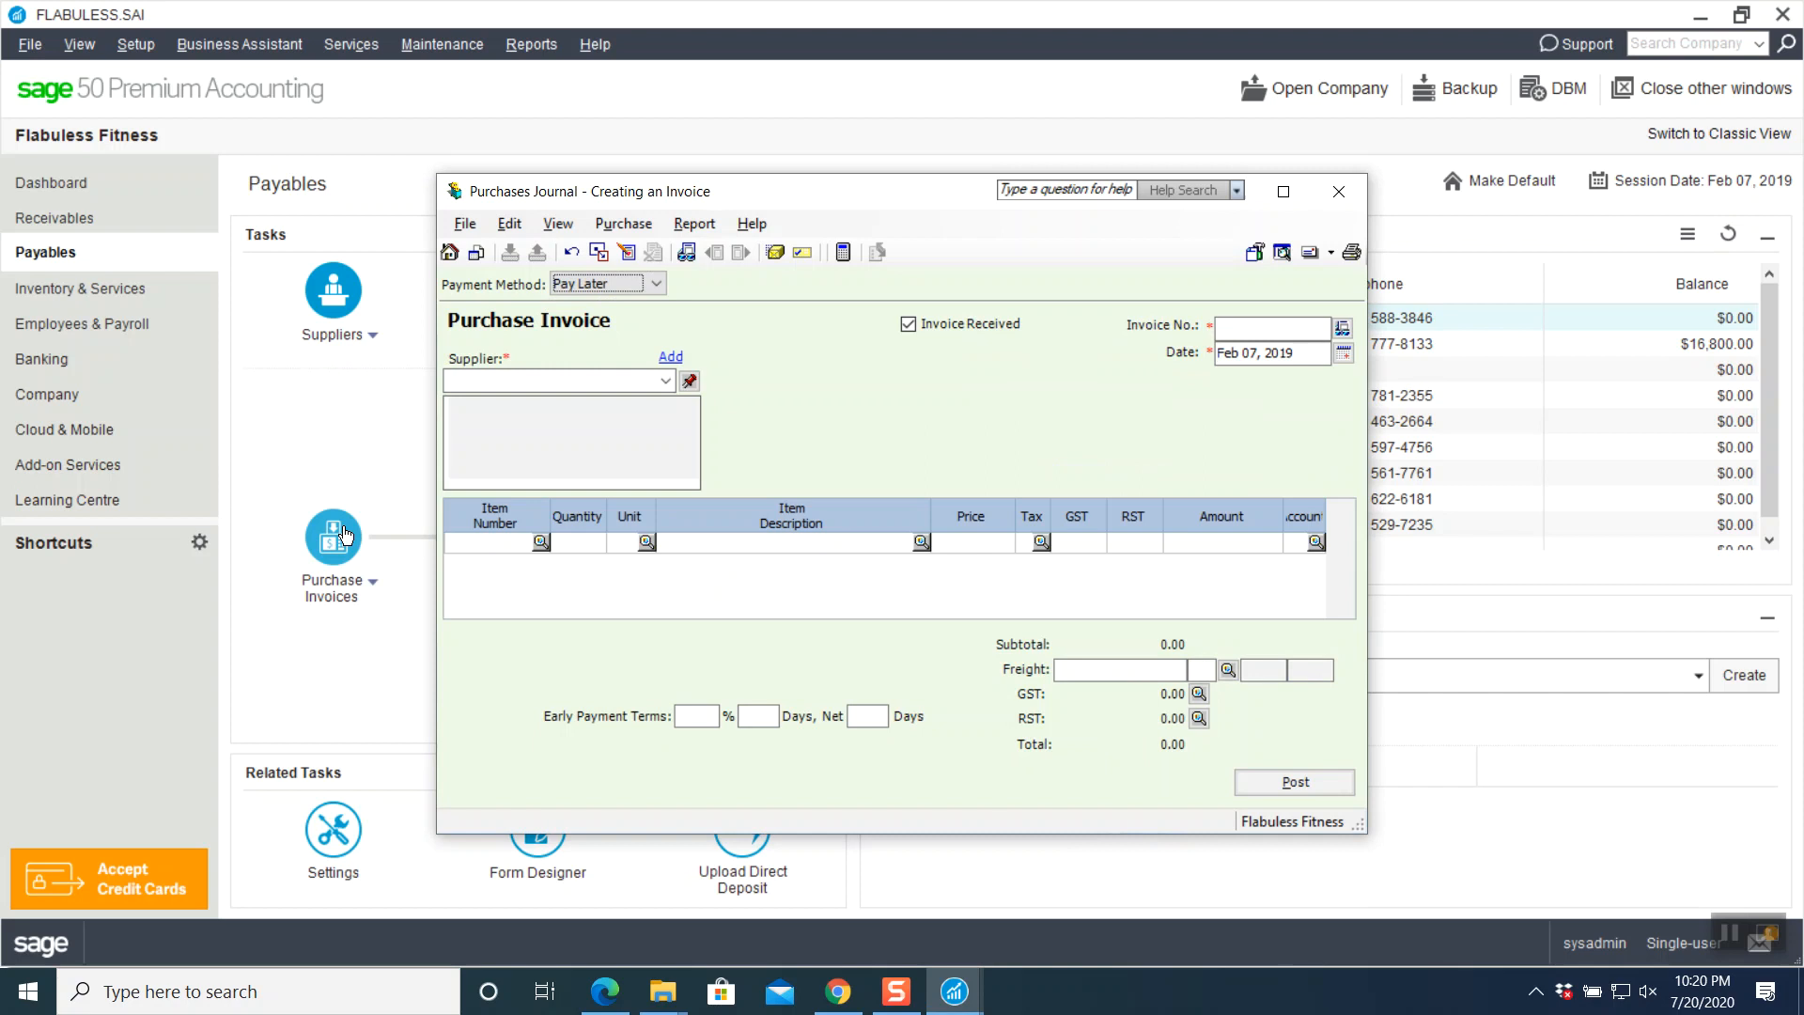
pyautogui.click(1283, 191)
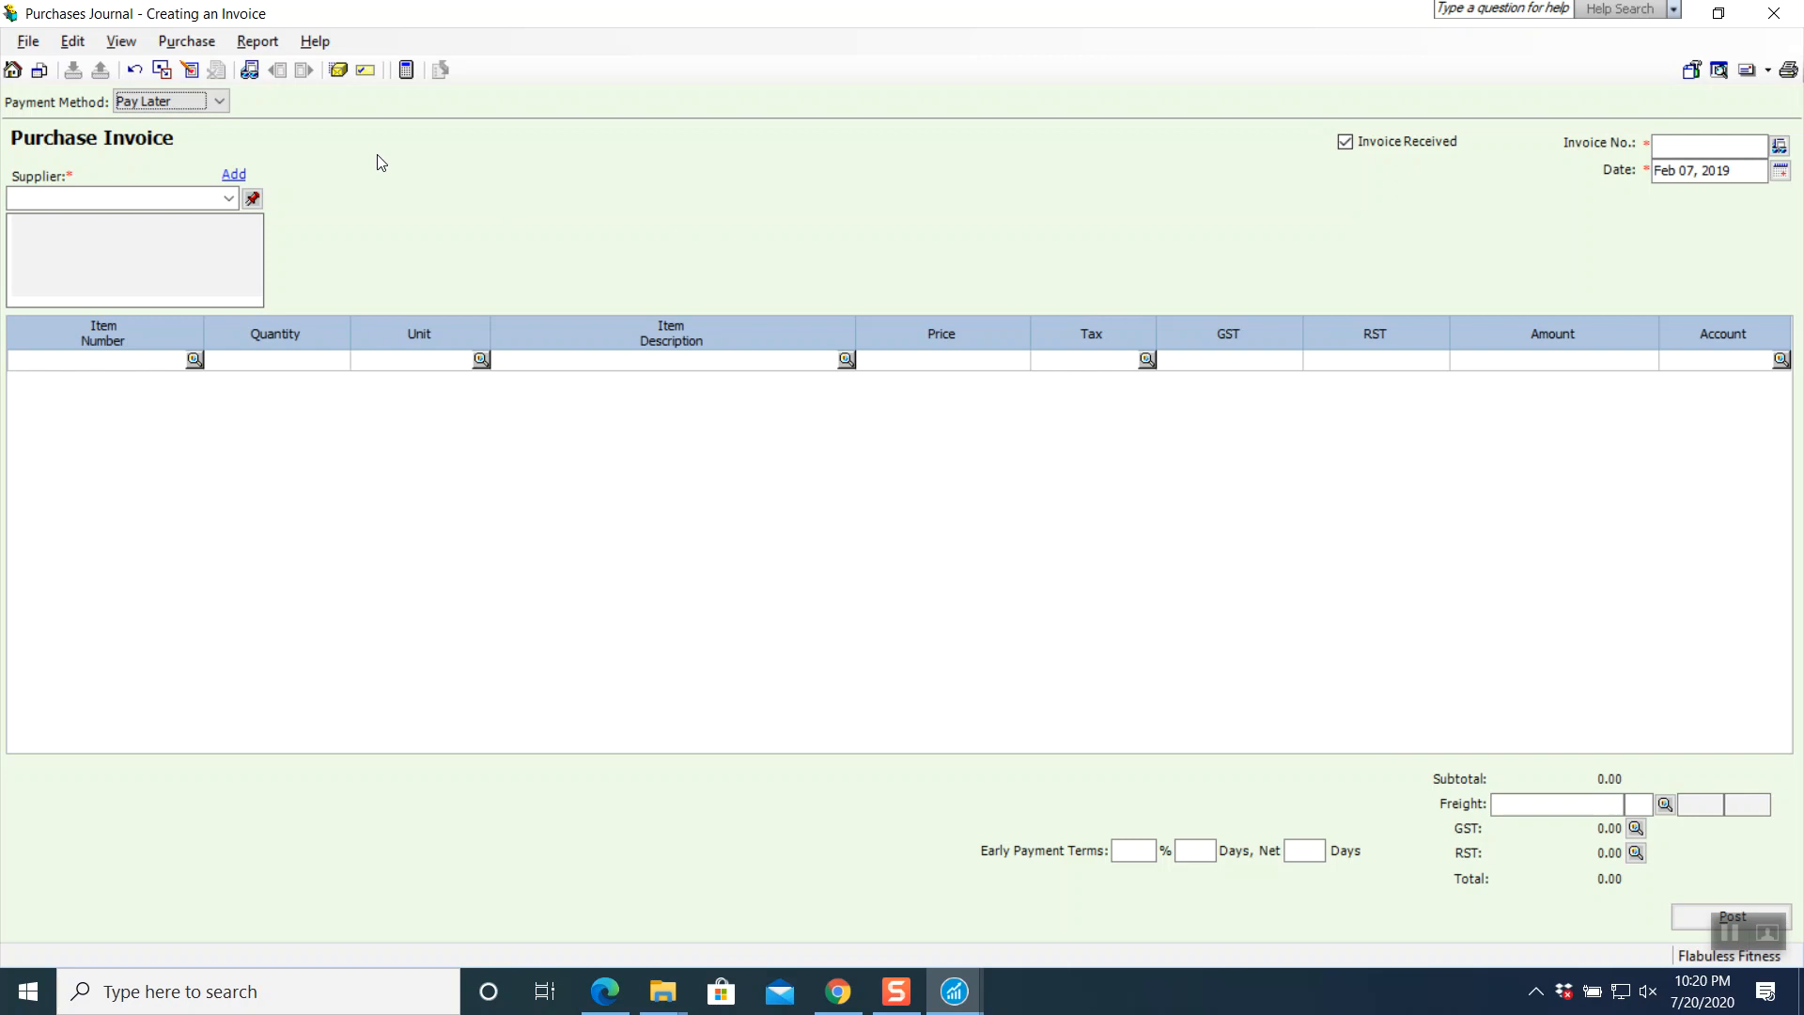
# - Enter invoice number PE-364, date Feb 02, 2019, and supplier Prohealth Exercisers Inc
pyautogui.click(1672, 145)
pyautogui.click(1673, 144)
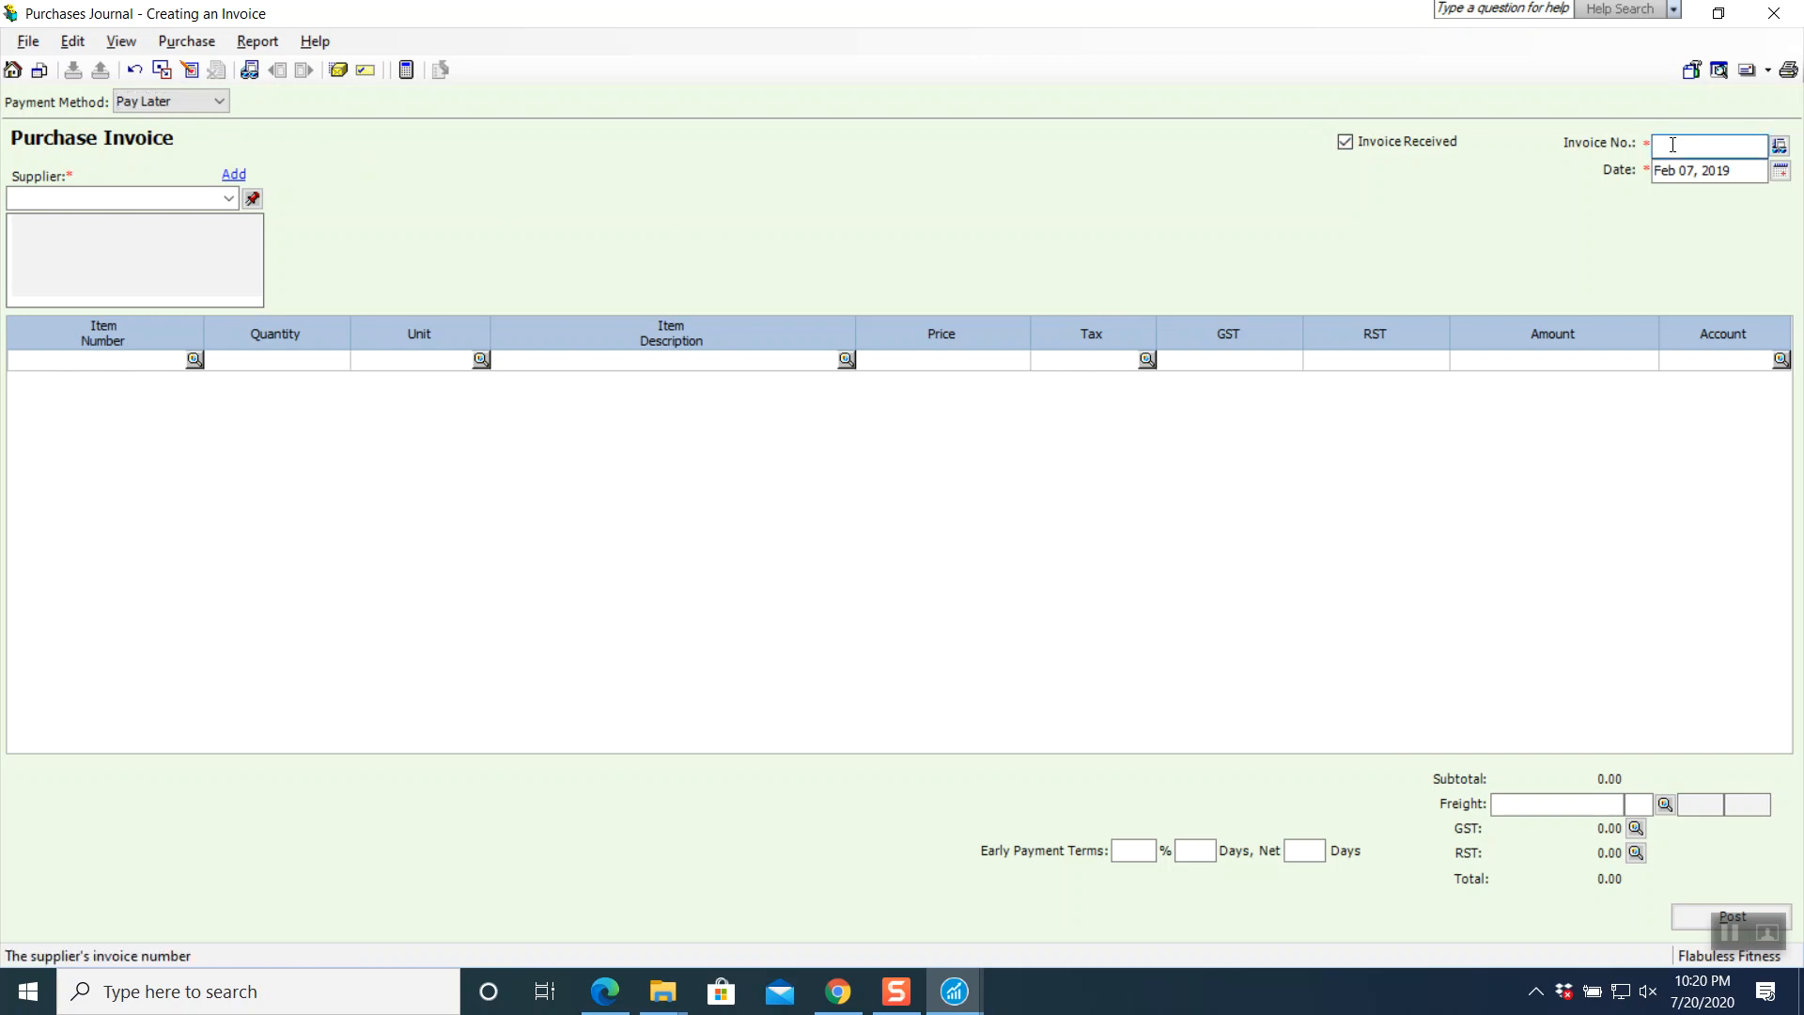
pyautogui.write('PE-364')
pyautogui.click(1780, 170)
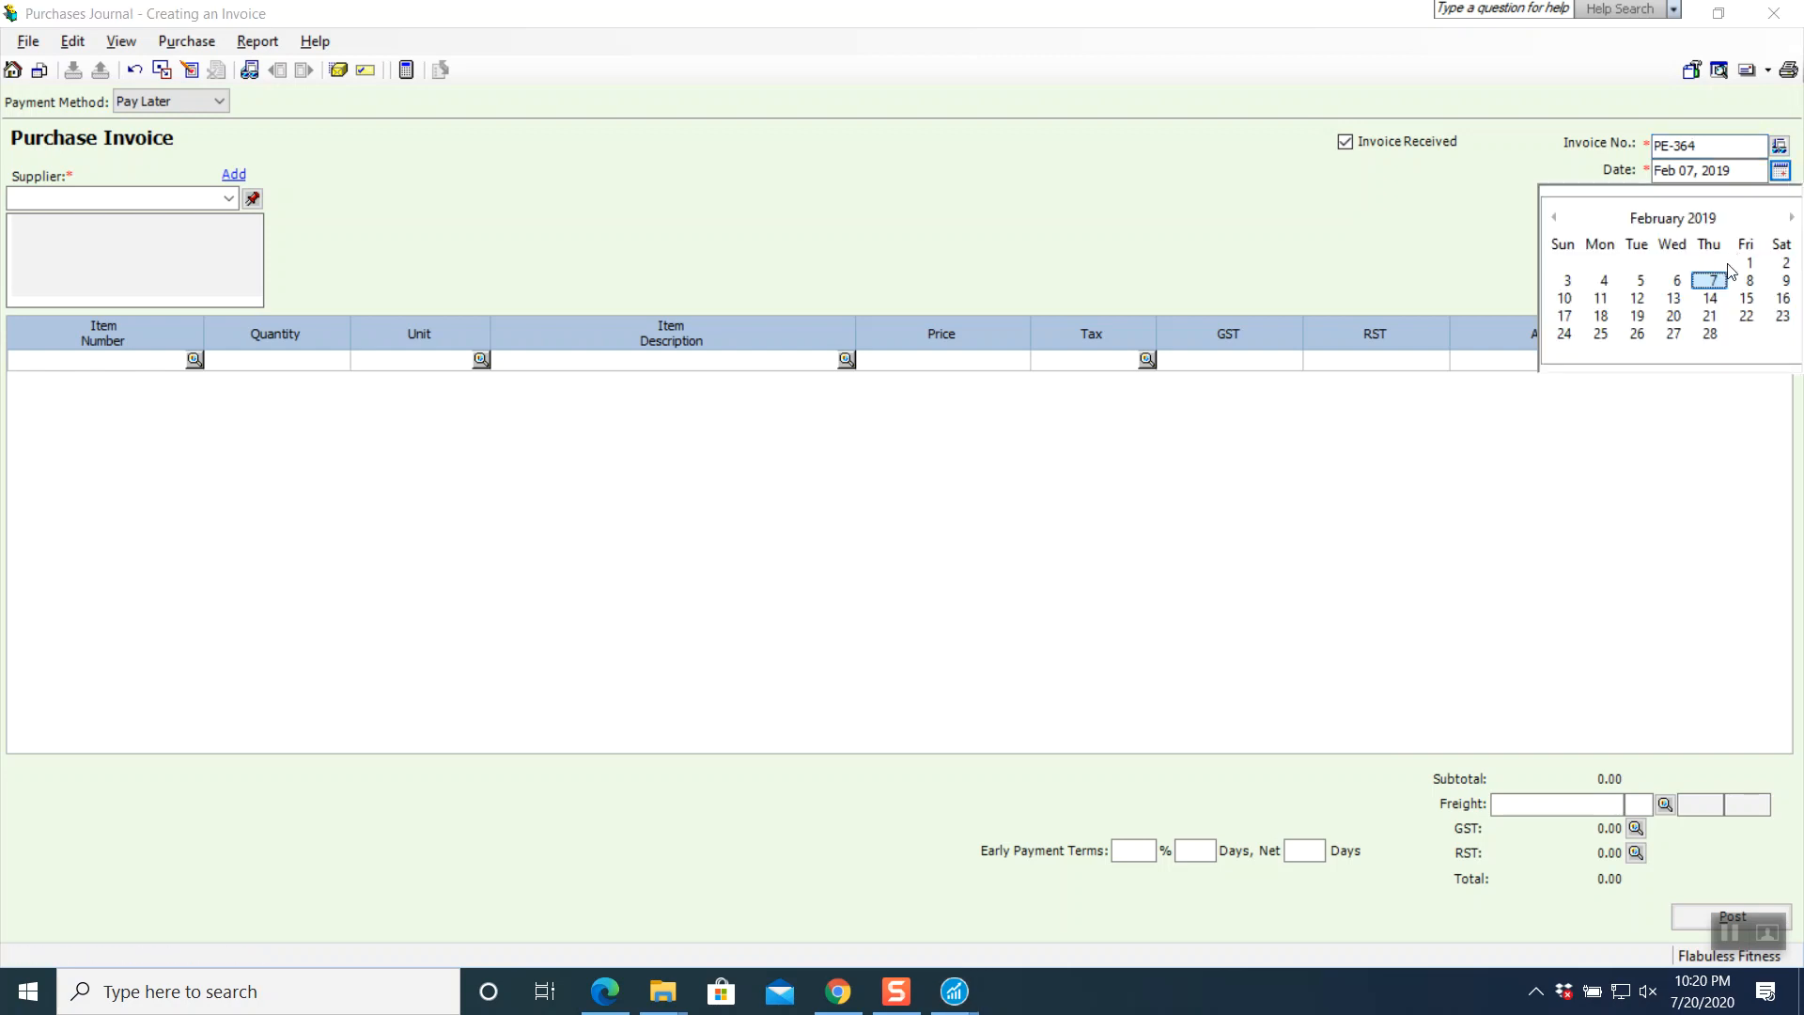
pyautogui.click(1786, 263)
pyautogui.click(225, 205)
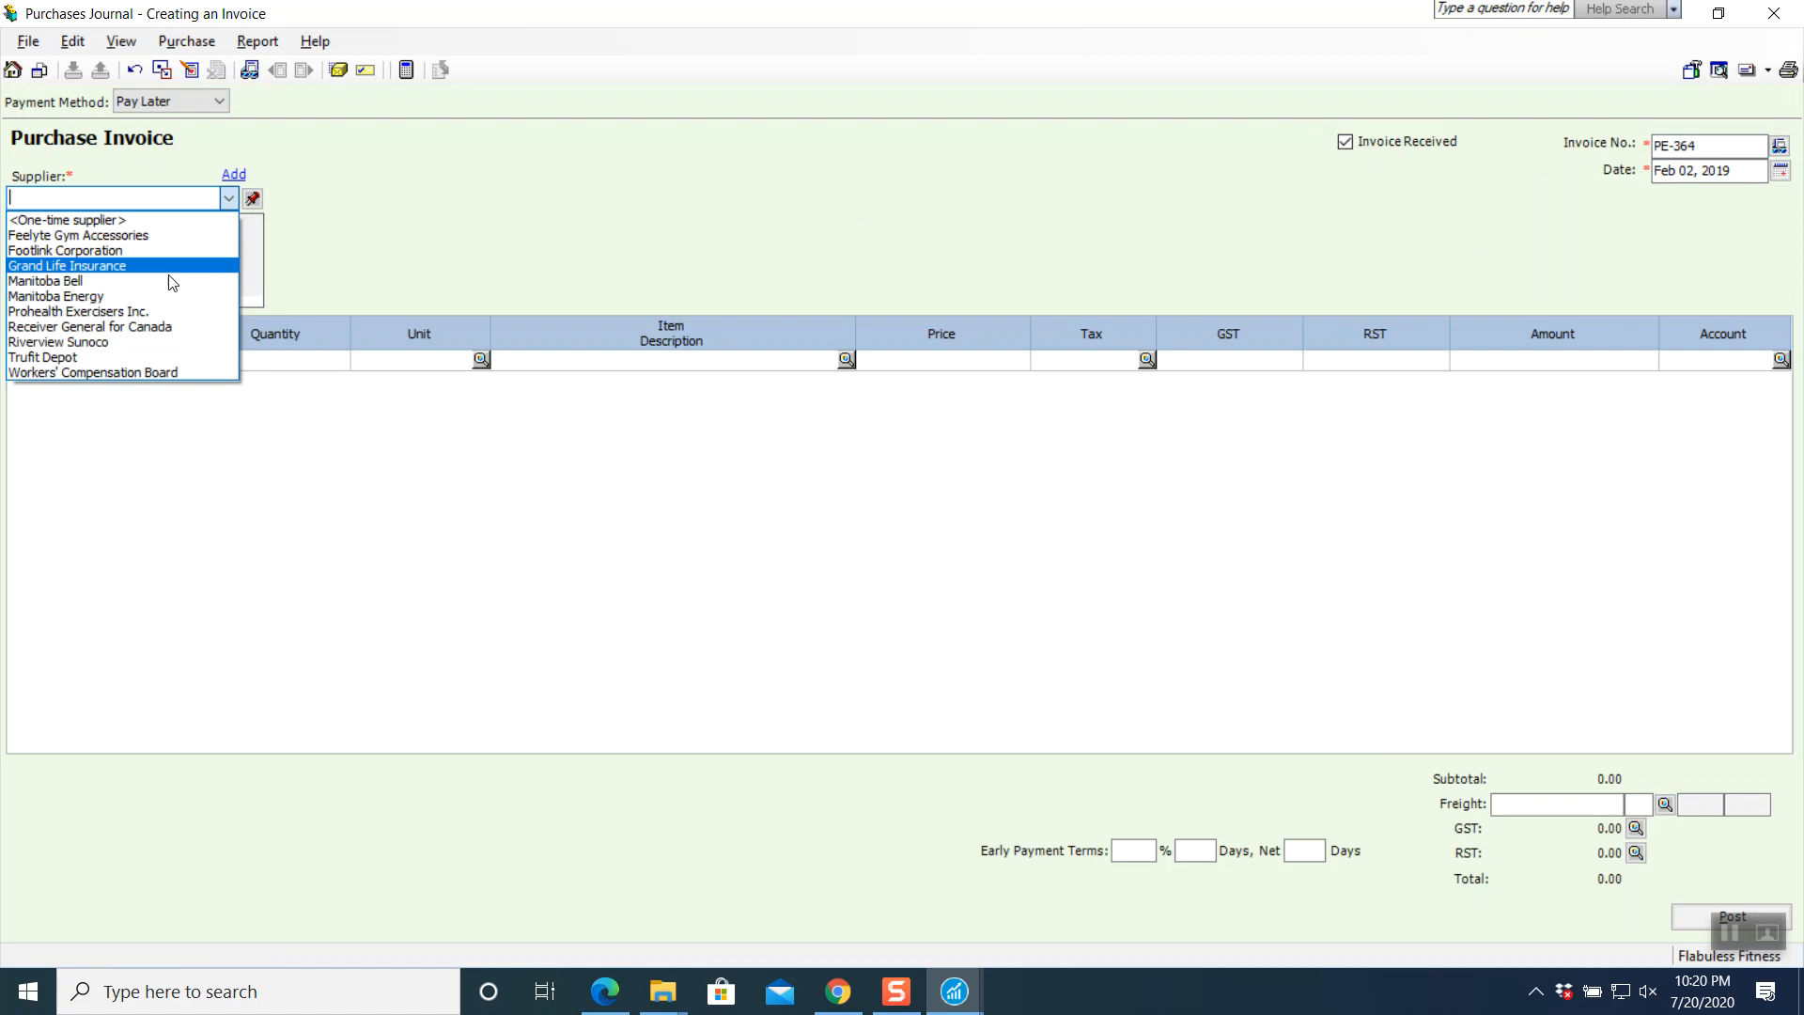
pyautogui.click(141, 311)
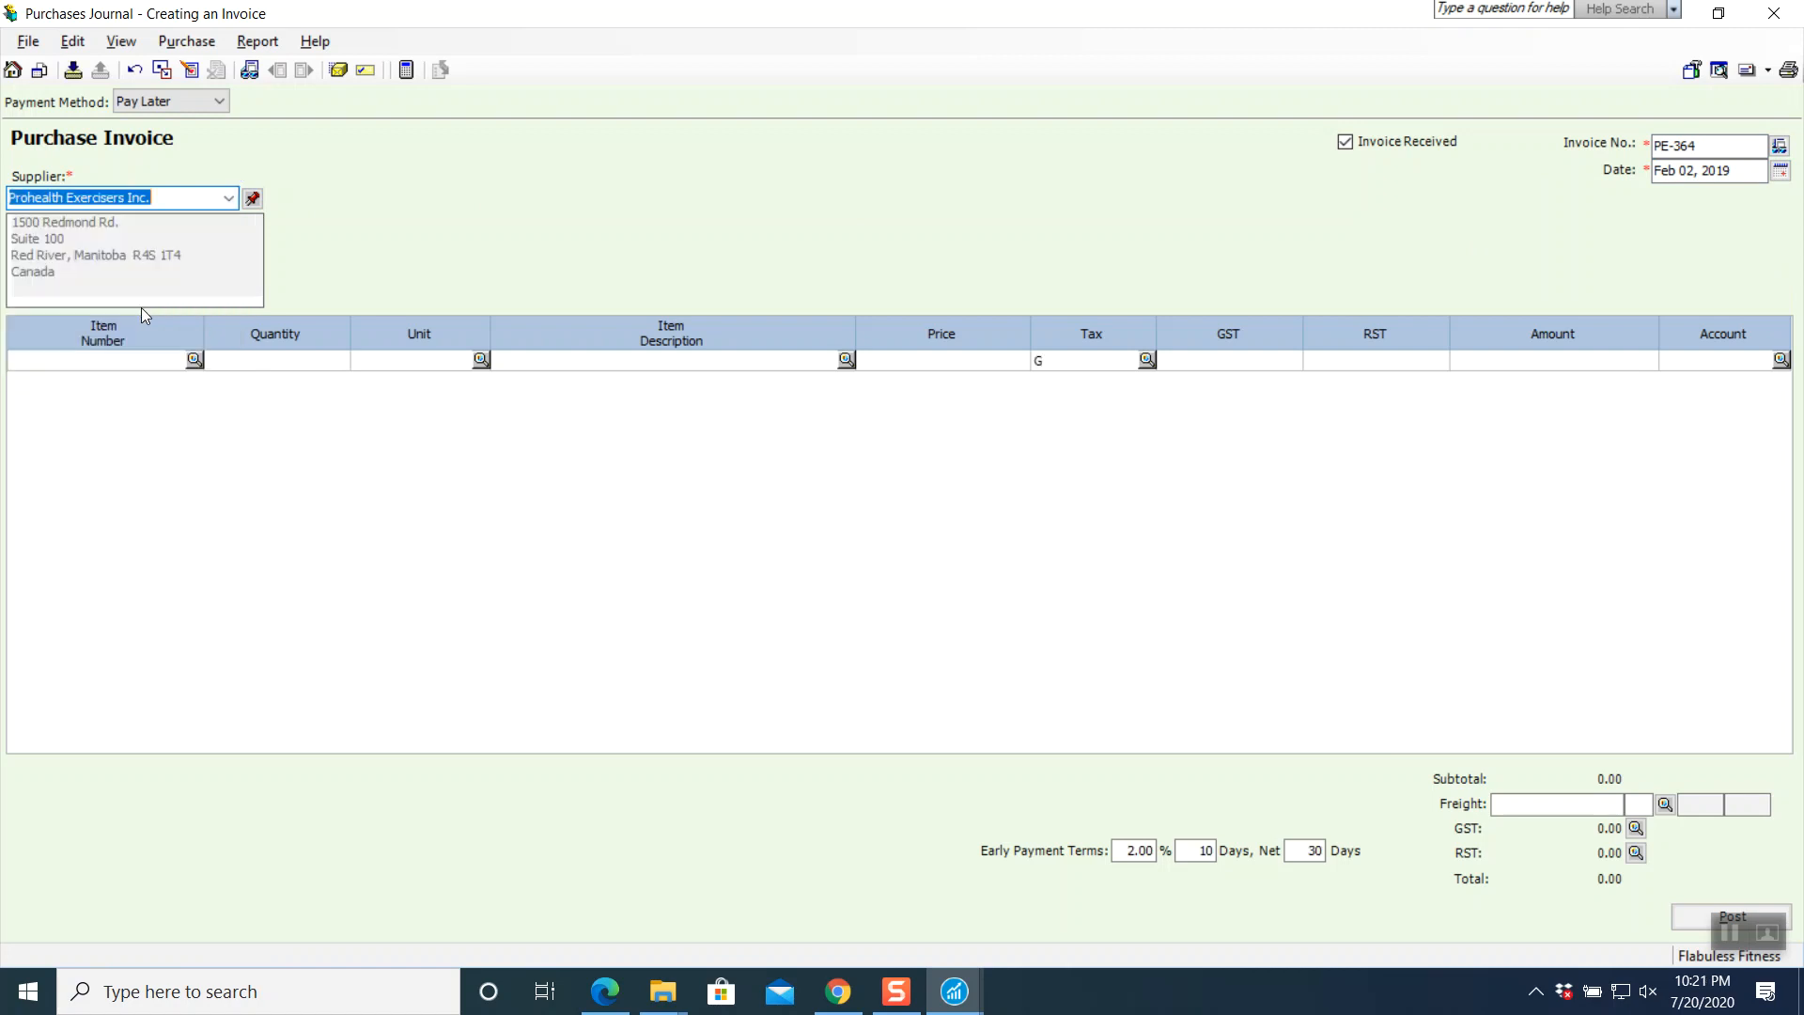
# - Add 4 E010 Elliptical Exercisers on the first invoice line
pyautogui.click(196, 362)
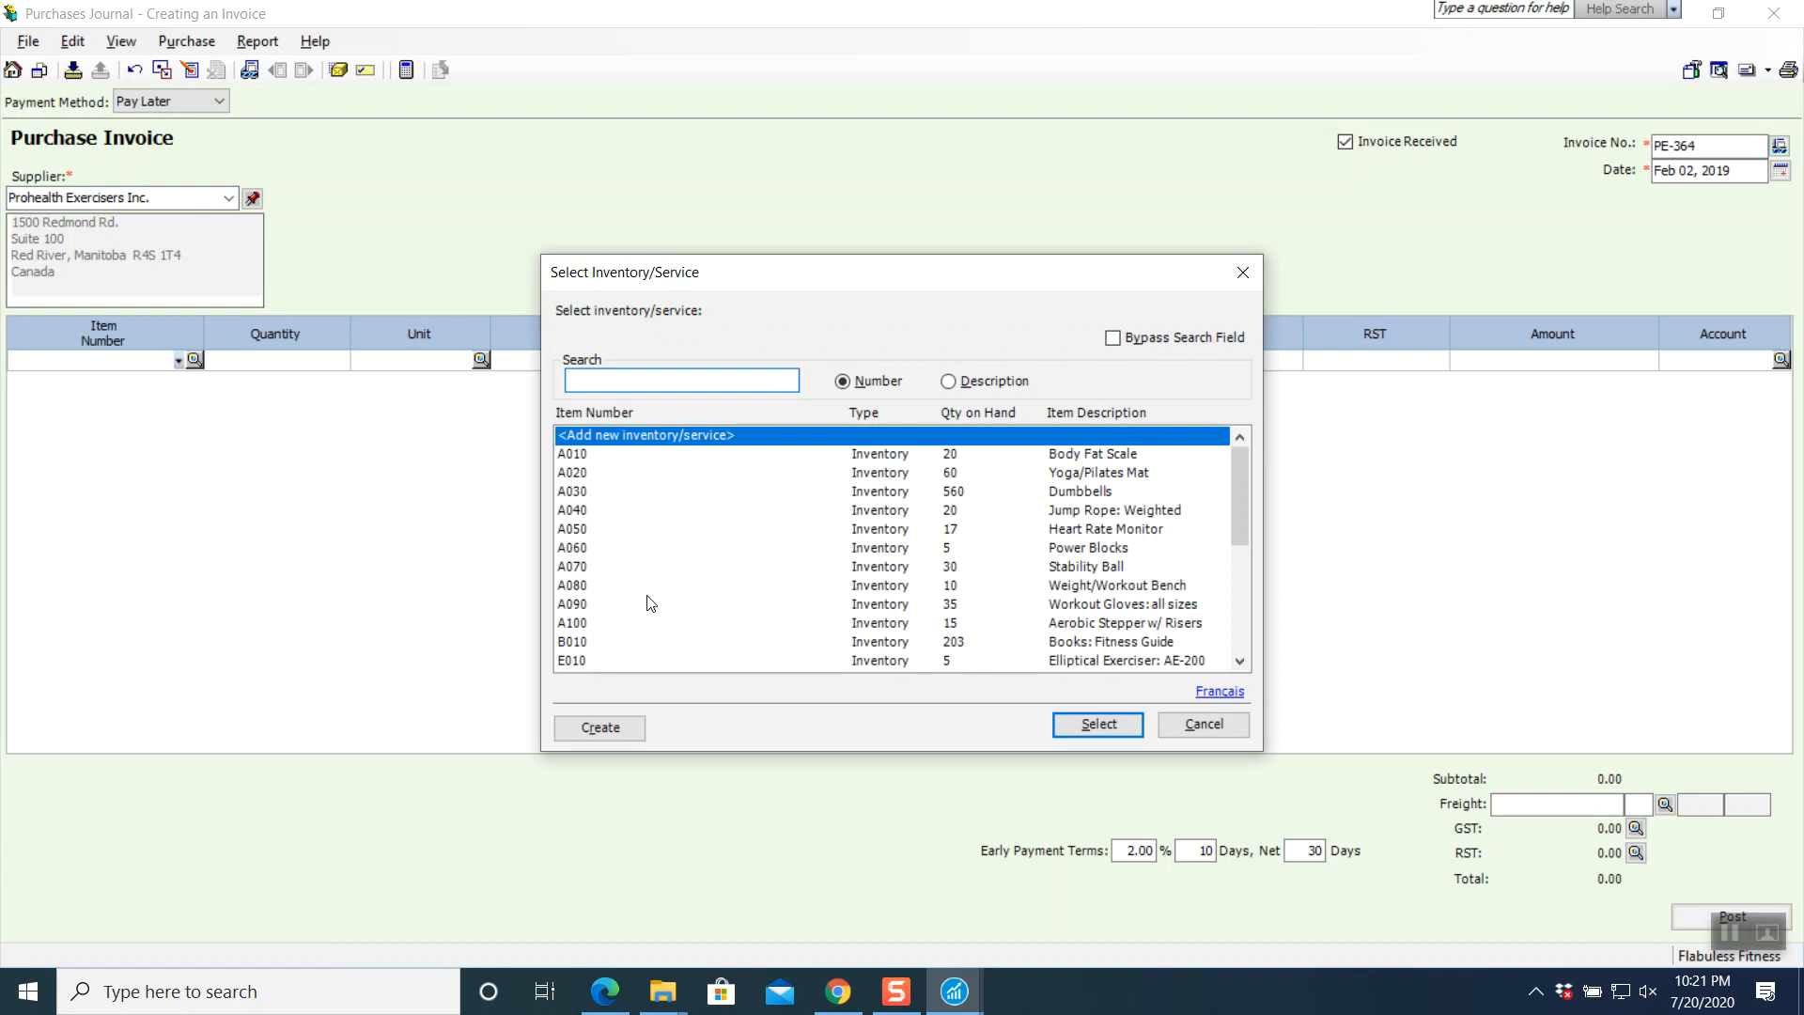
pyautogui.click(601, 661)
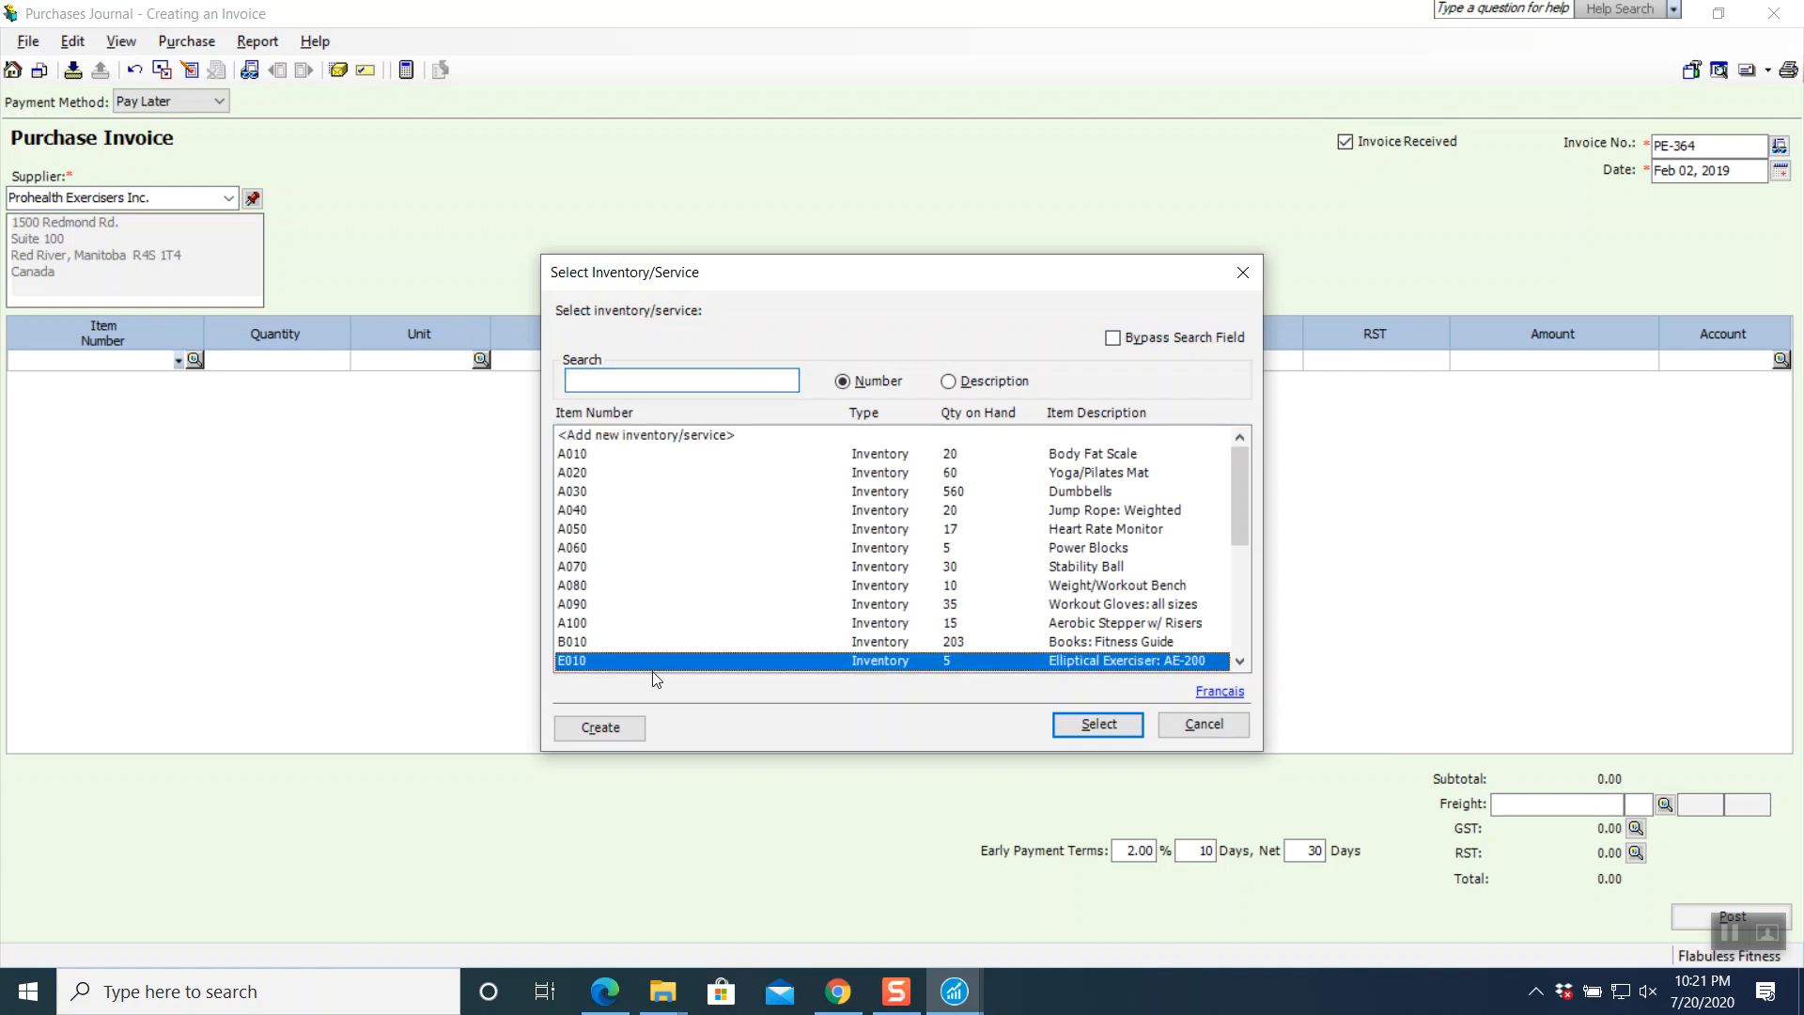
pyautogui.click(1096, 725)
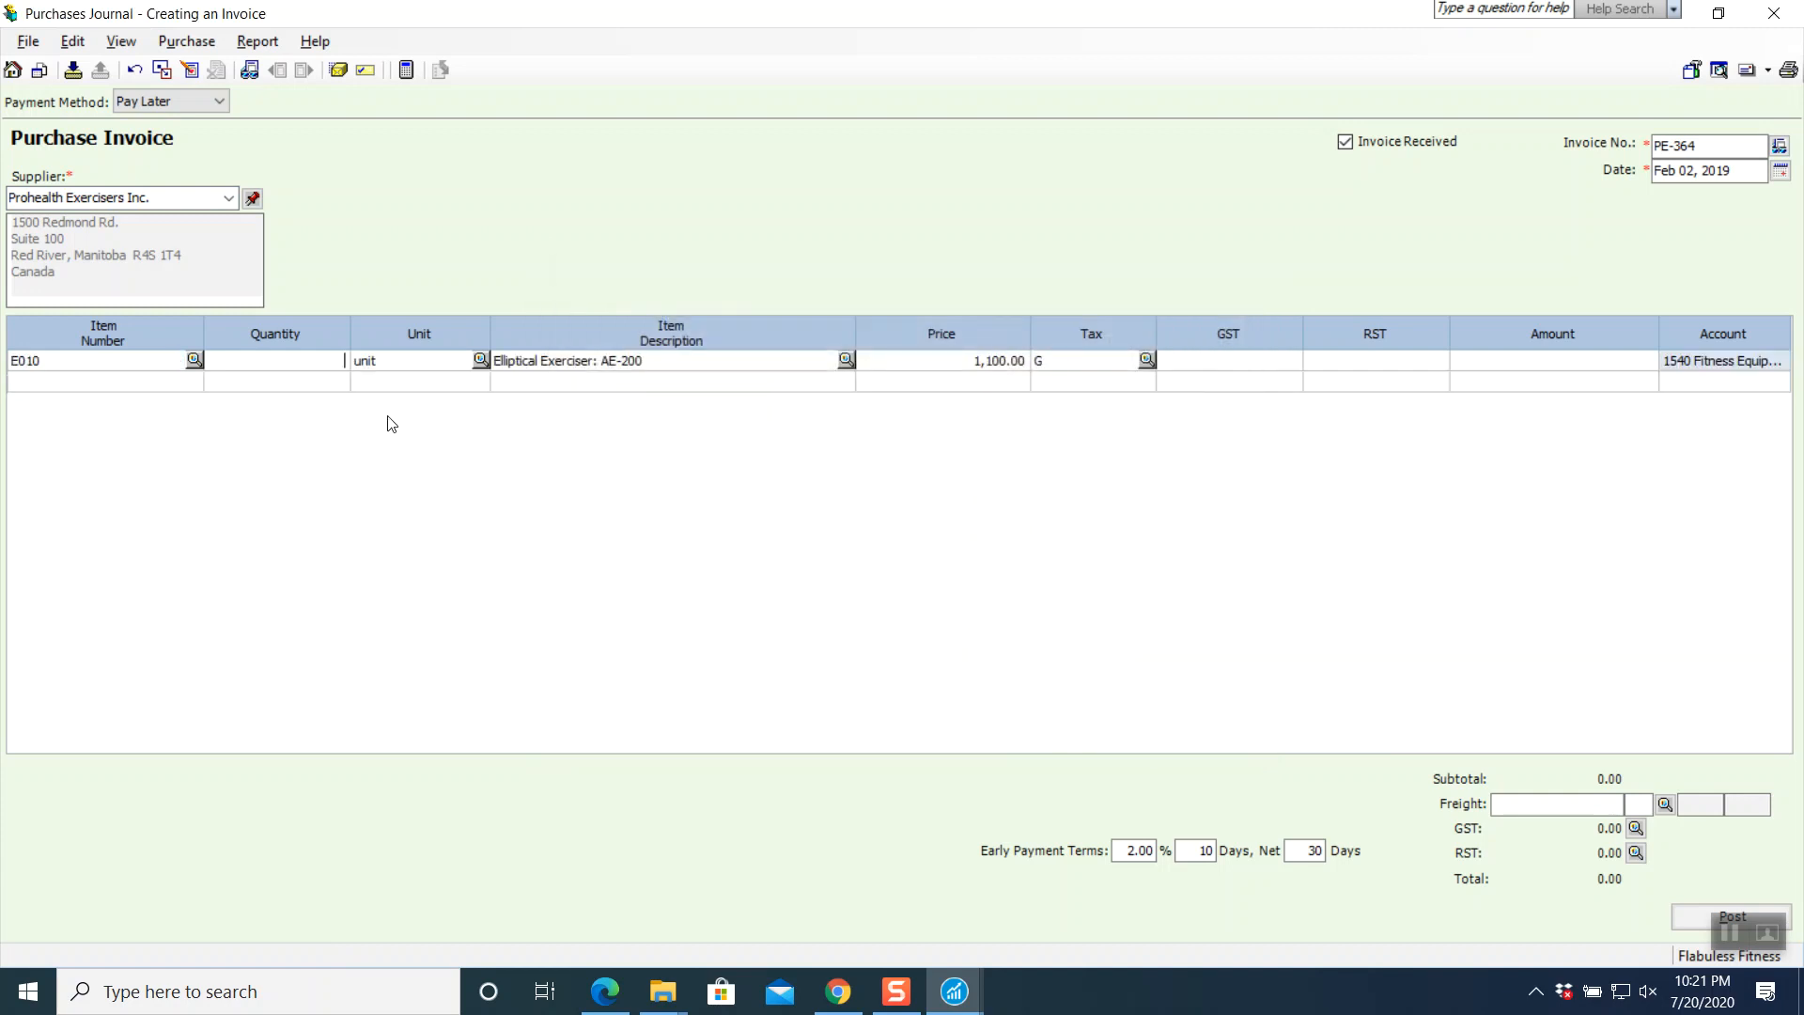
pyautogui.press('Tab')
pyautogui.press('Tab')
pyautogui.press('Tab')
pyautogui.press('Tab')
pyautogui.press('Tab')
pyautogui.press('Tab')
pyautogui.press('Delete')
pyautogui.press('Tab')
pyautogui.press('Tab')
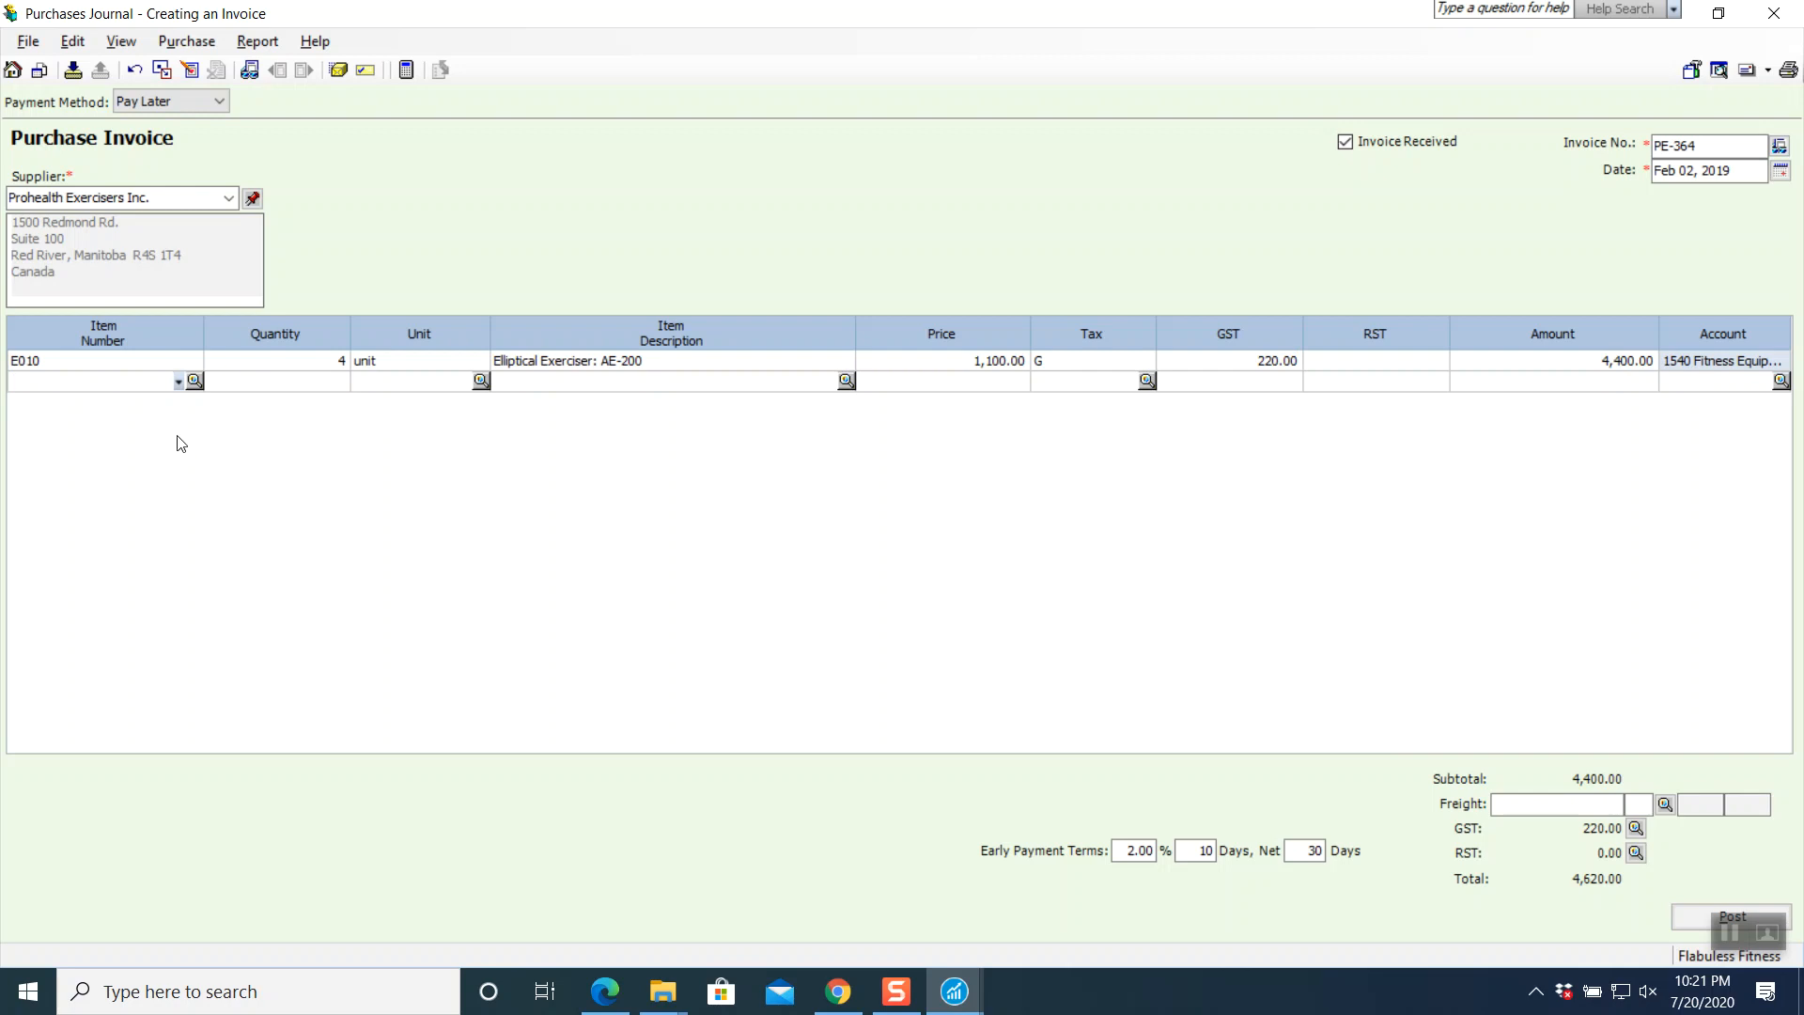
# - Add 4 E020 Elliptical Exercisers on the second invoice line
pyautogui.click(194, 381)
pyautogui.scroll(-1, 616, 637)
pyautogui.scroll(-1, 616, 637)
pyautogui.click(616, 630)
pyautogui.click(1076, 726)
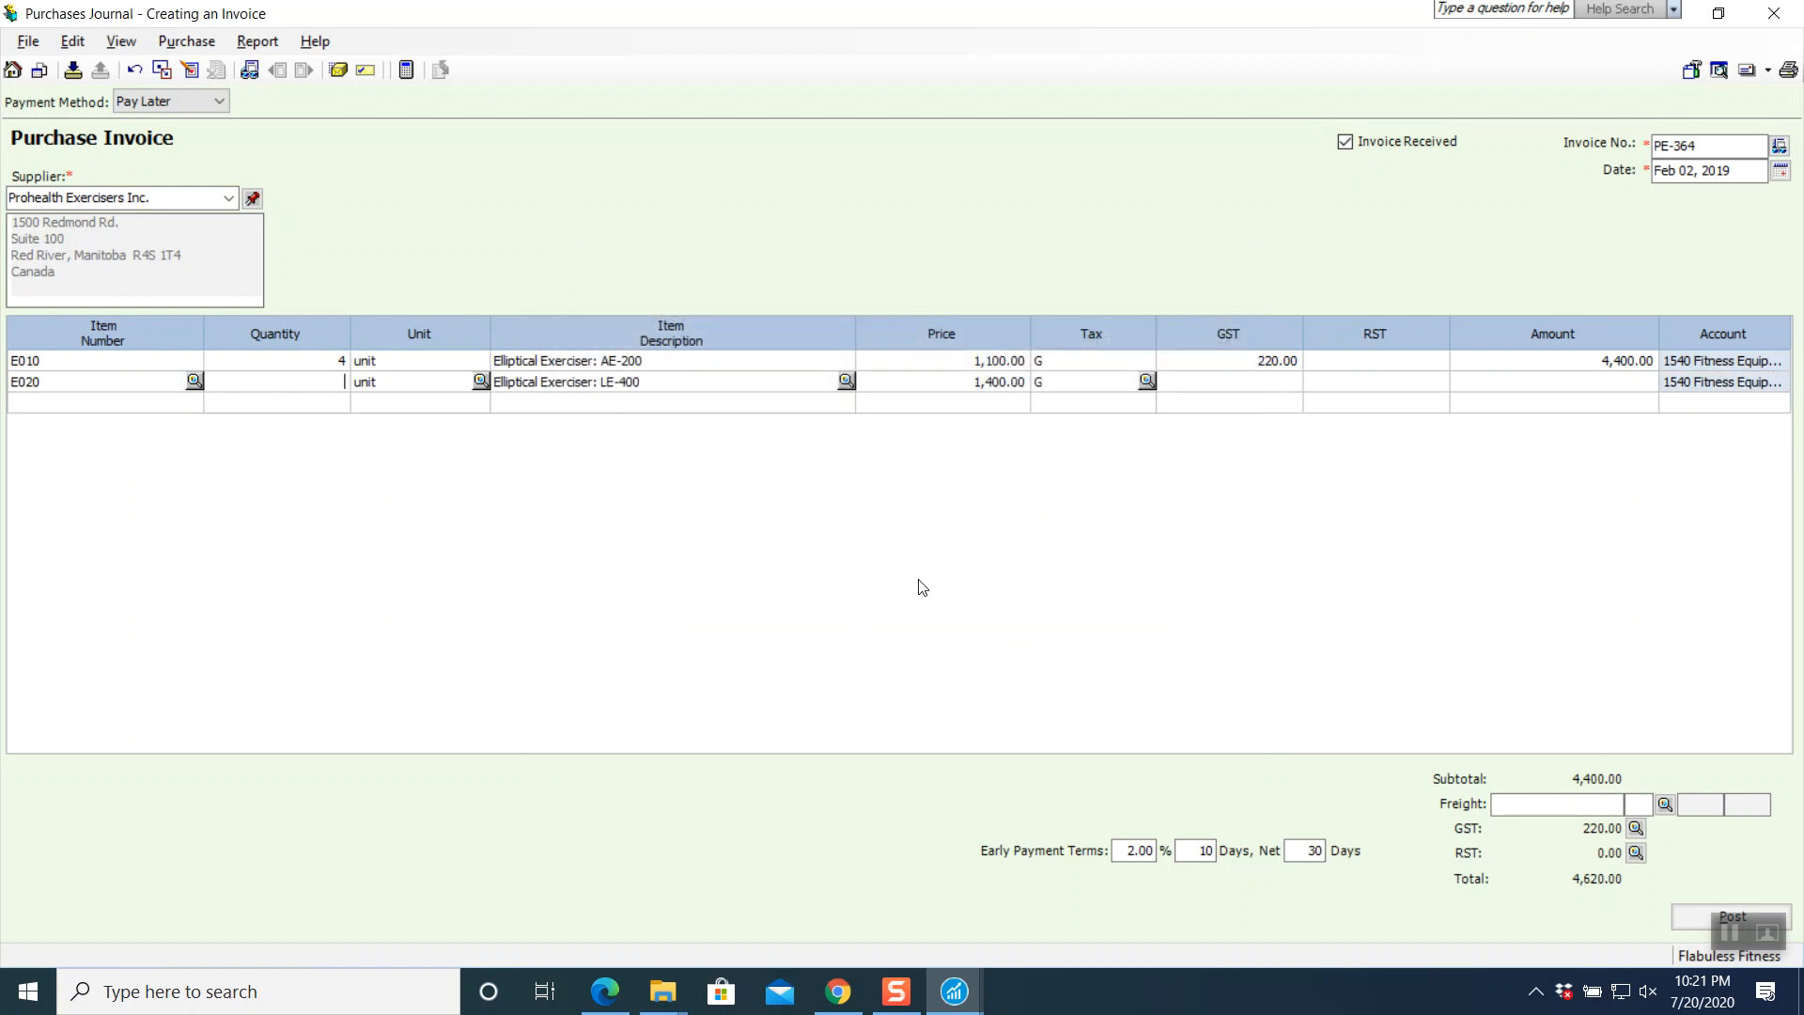
pyautogui.write('4')
pyautogui.press('Tab')
pyautogui.press('Tab')
pyautogui.press('Tab')
pyautogui.press('Tab')
pyautogui.press('Tab')
pyautogui.press('Tab')
pyautogui.press('Tab')
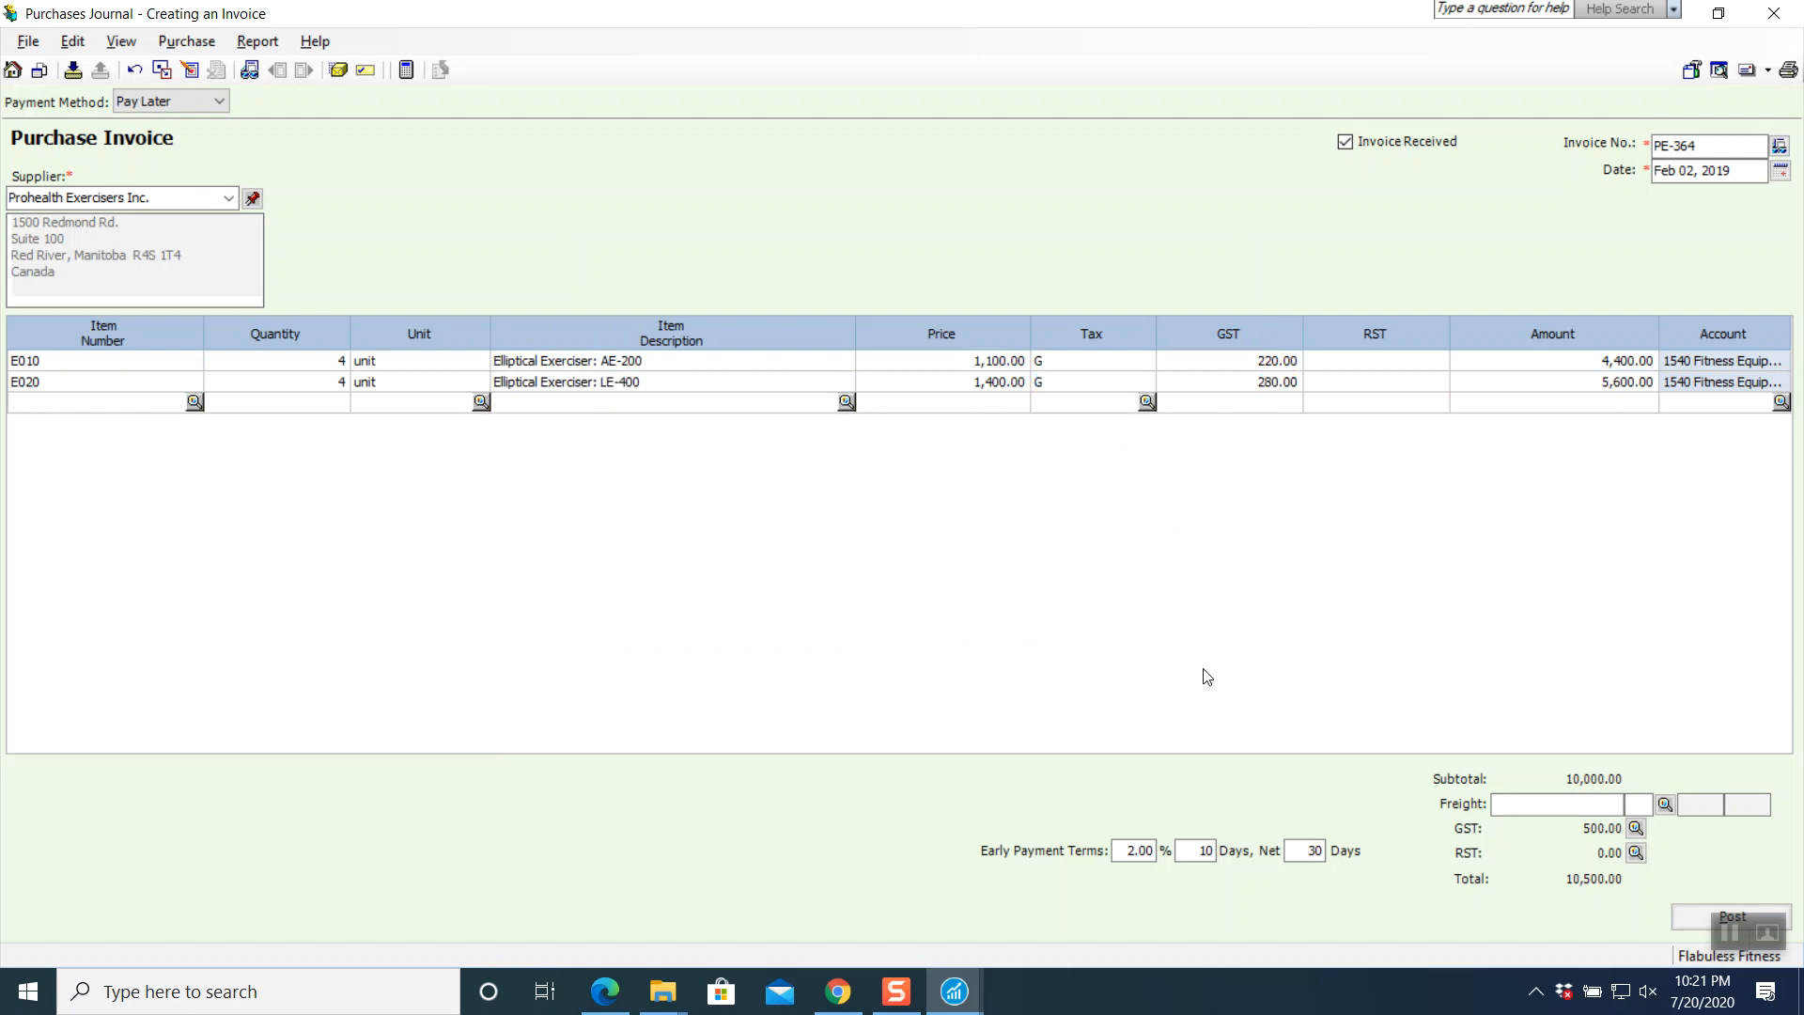
# - Enter a 100.00 freight charge, bringing the total to 10,605.00
pyautogui.click(1501, 806)
pyautogui.write('100')
pyautogui.press('Tab')
pyautogui.press('Tab')
pyautogui.press('Tab')
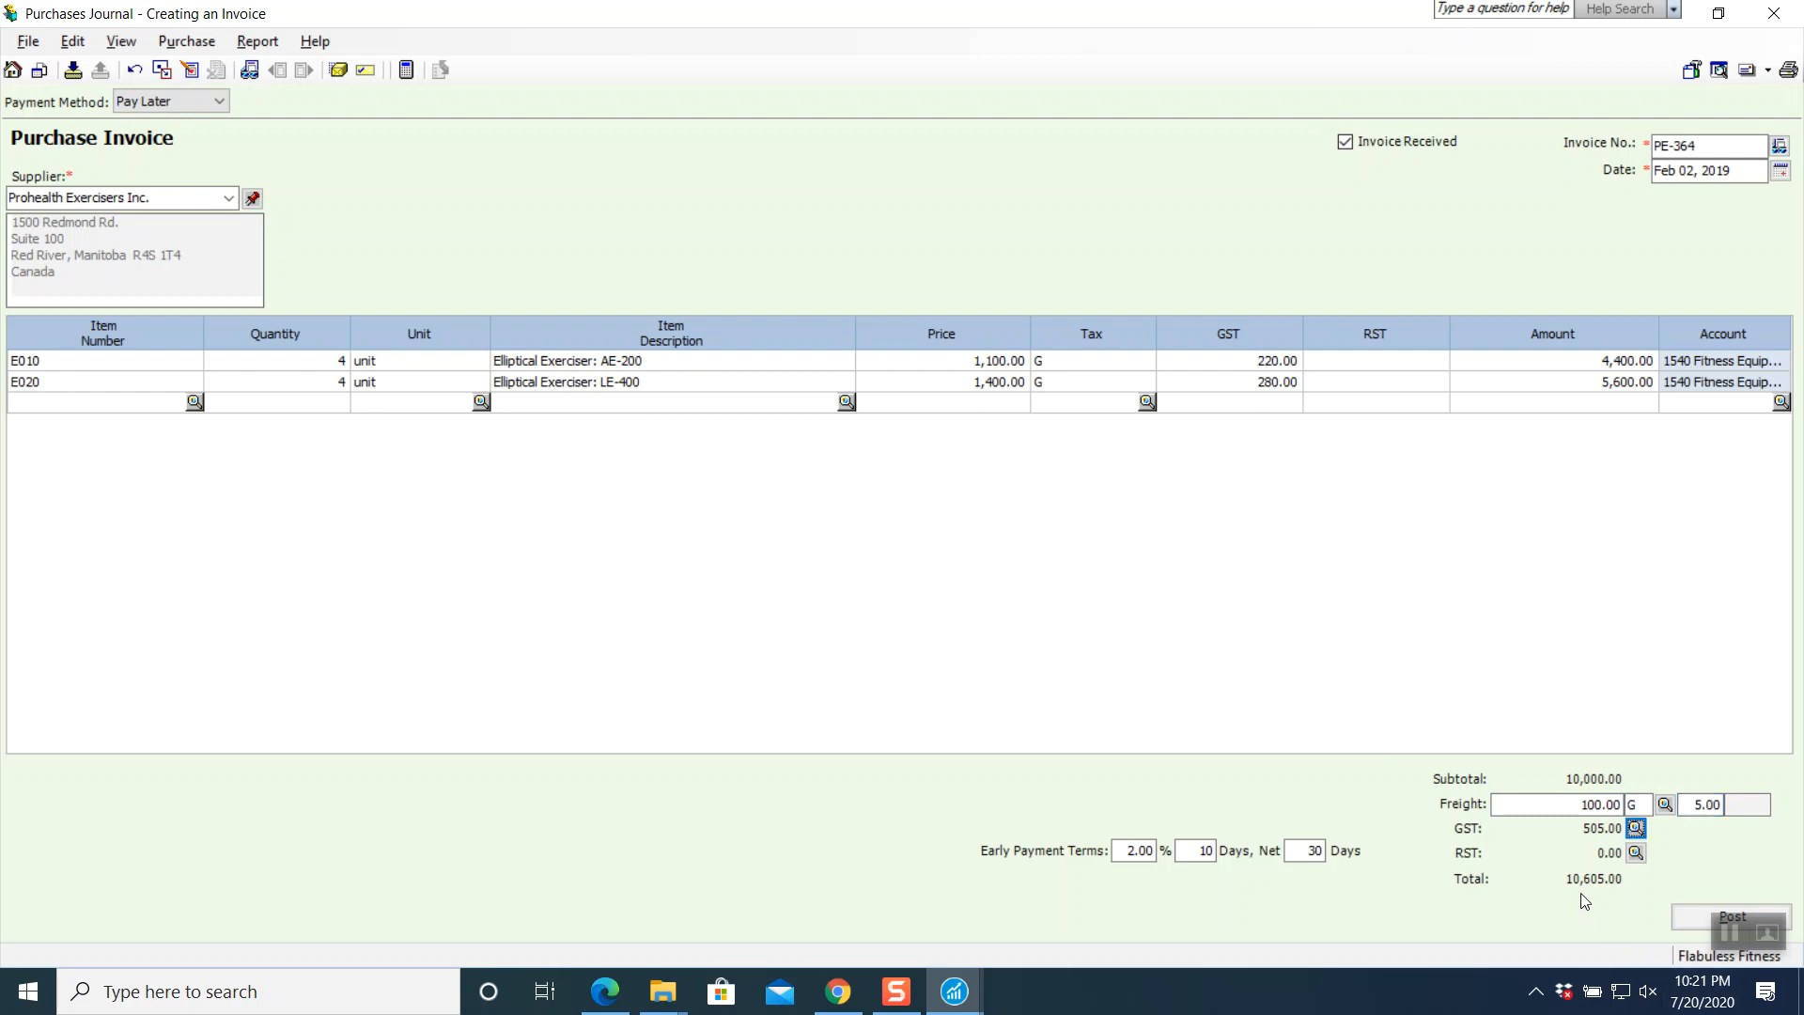
# - Scroll the textbook PDF to page 13's price-update instructions, then return to invoice PE-364
pyautogui.click(838, 991)
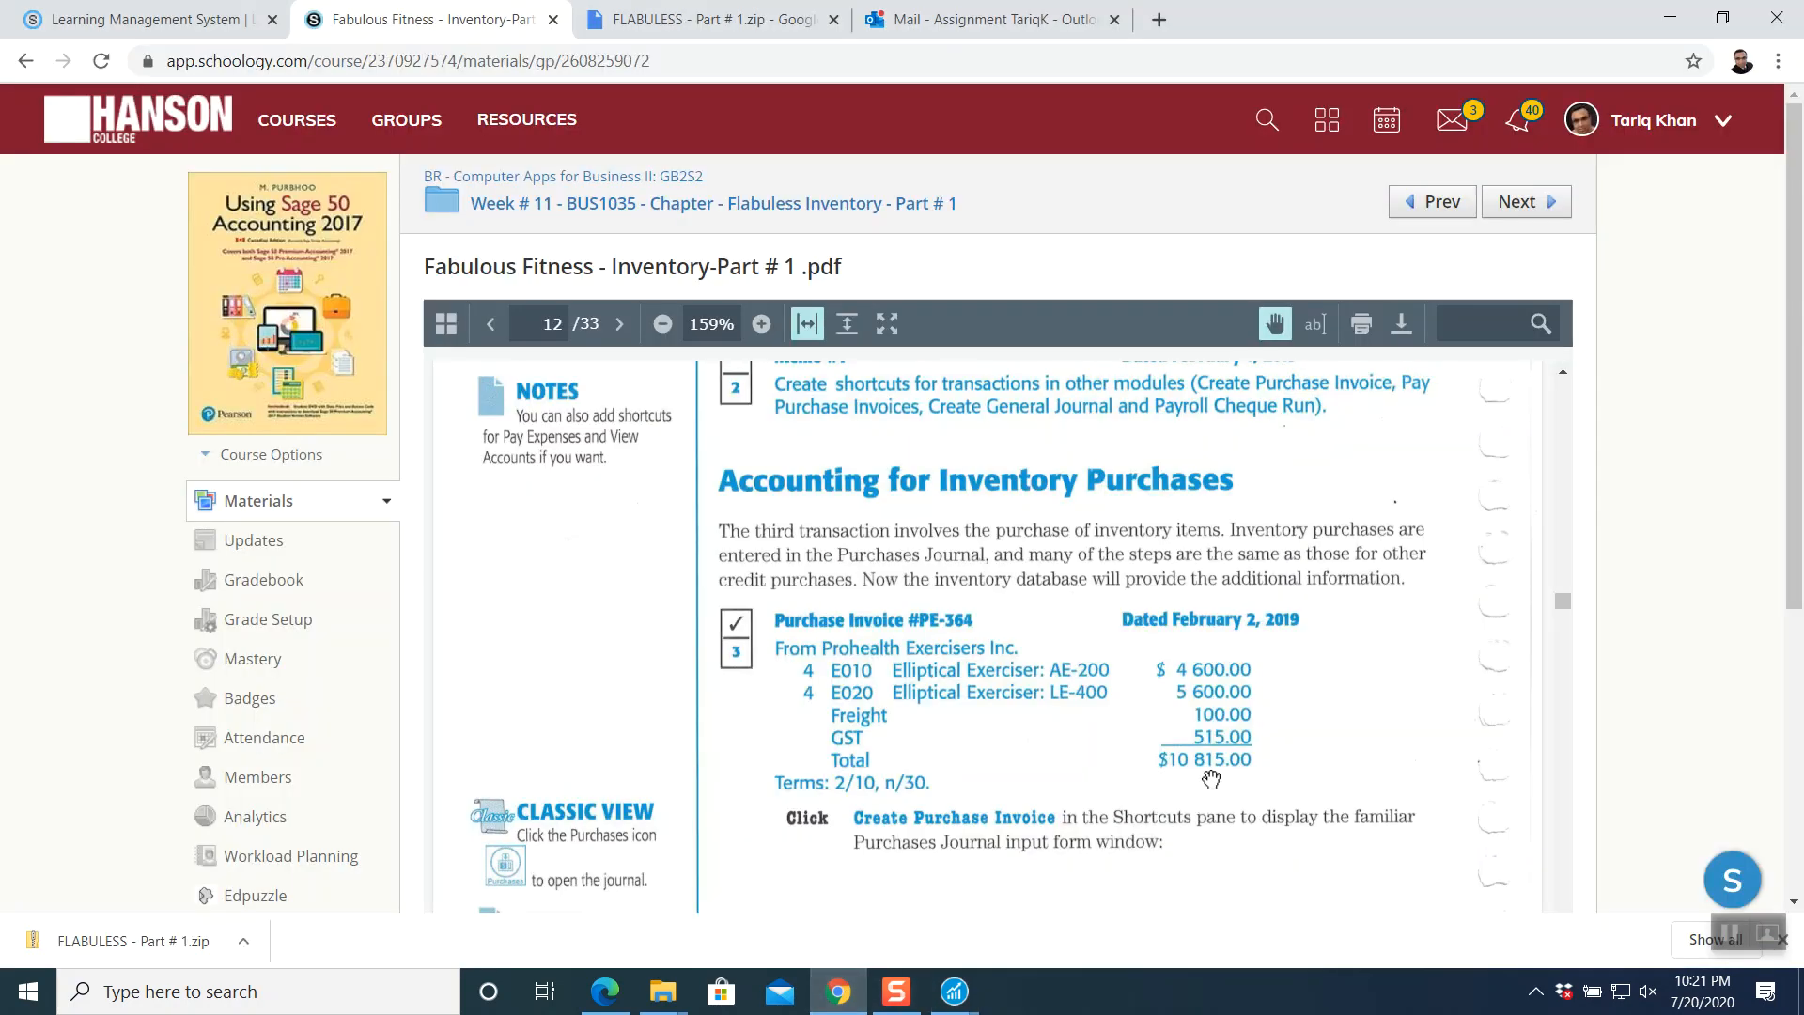
pyautogui.click(954, 992)
pyautogui.click(1042, 908)
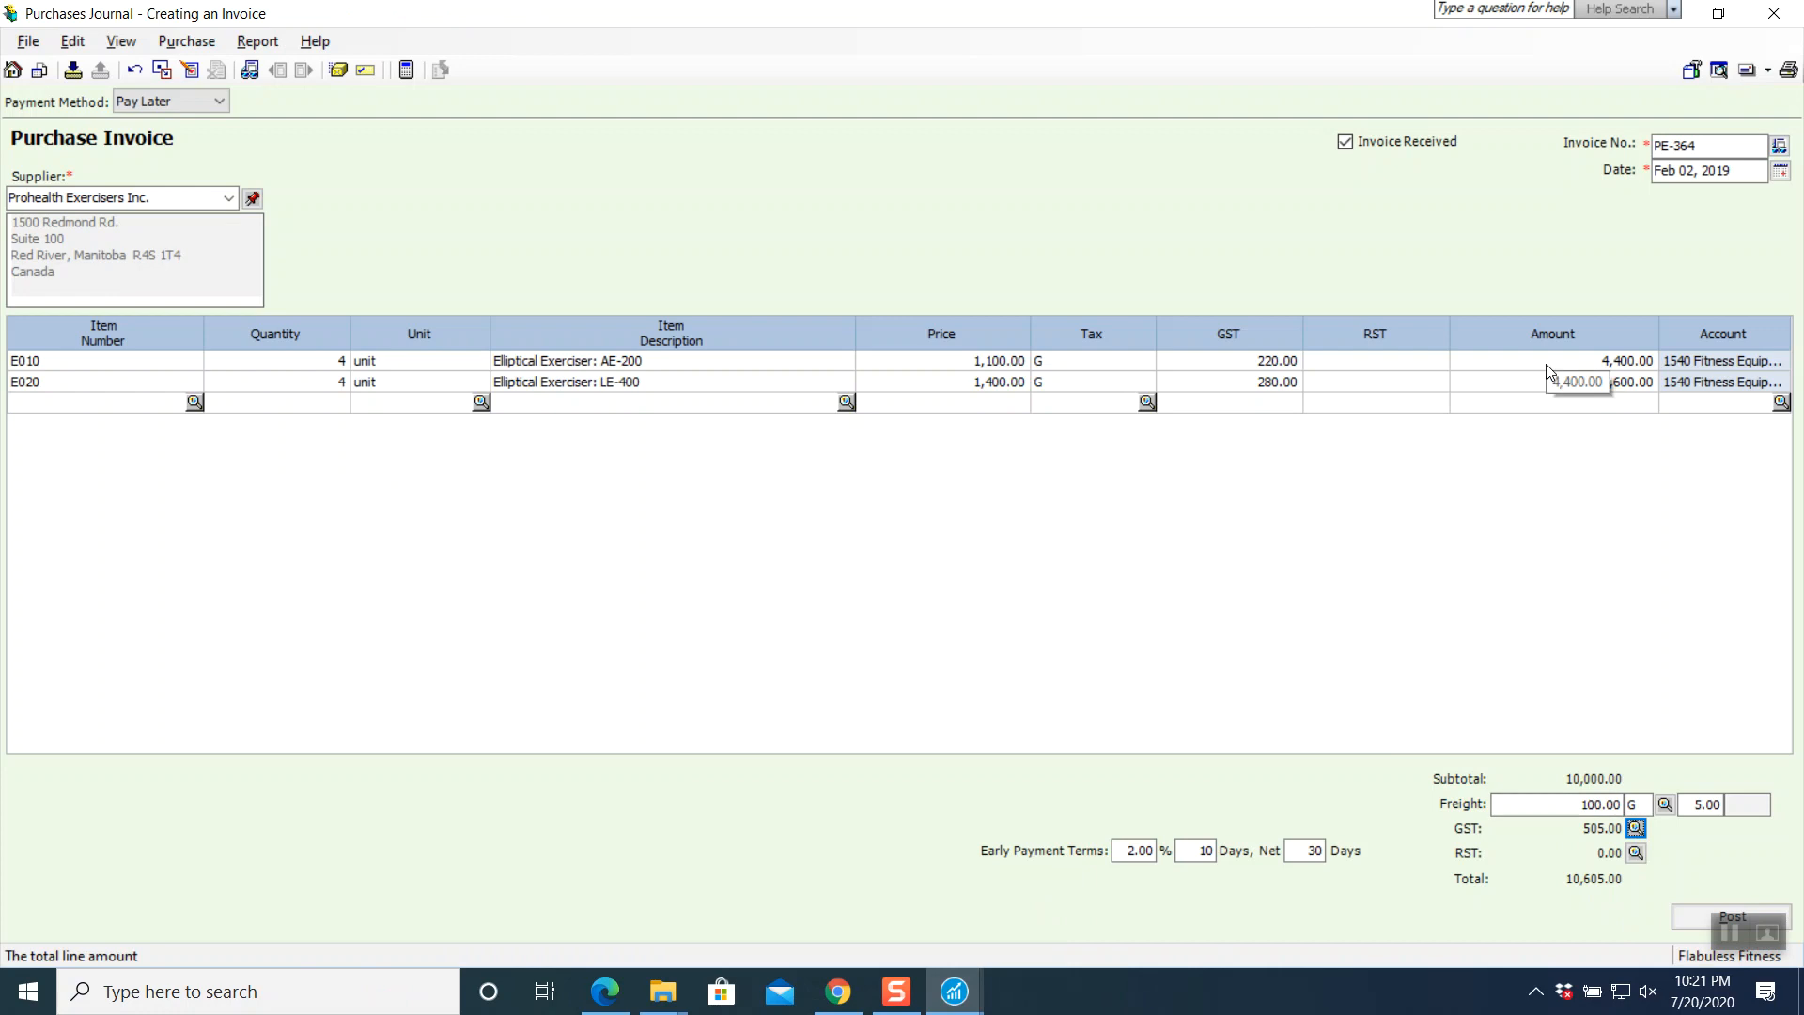
pyautogui.click(839, 992)
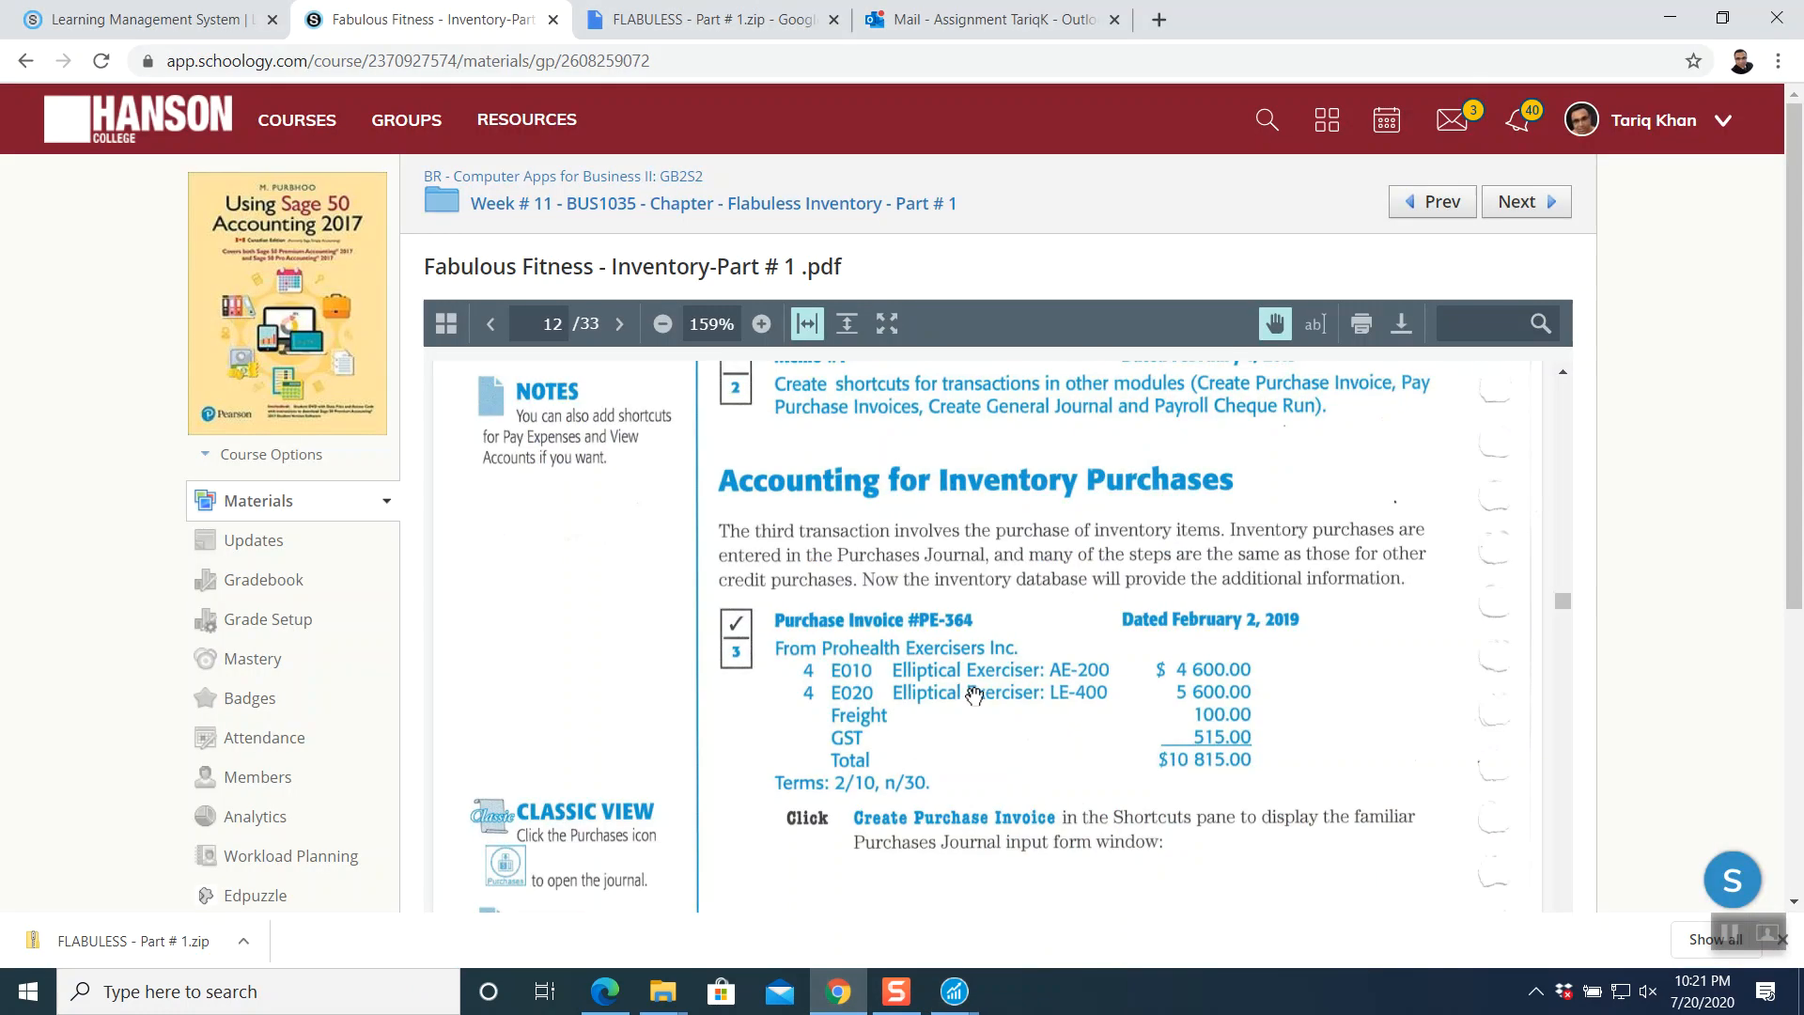
pyautogui.scroll(-15, 973, 695)
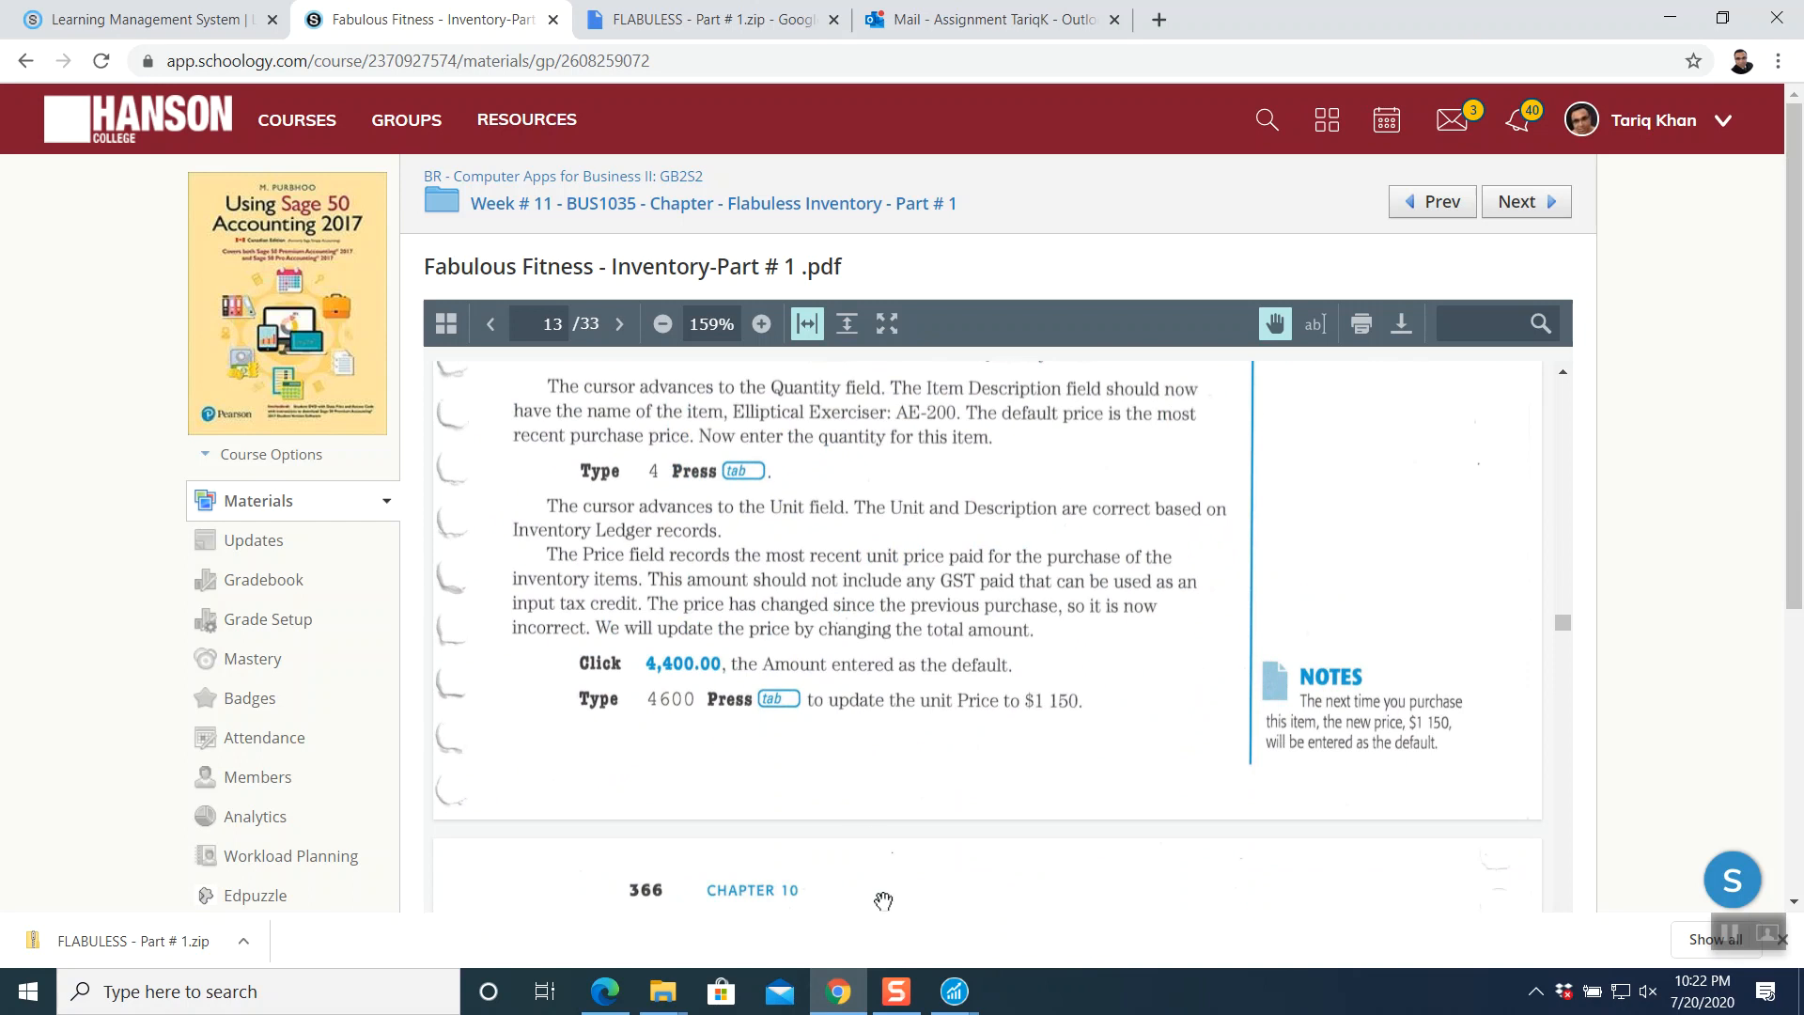
pyautogui.click(955, 991)
pyautogui.click(1087, 819)
# - Change E010's amount to 4,600.00 (1,150.00 each) and preview the 10,815.00 journal entry
pyautogui.click(1555, 365)
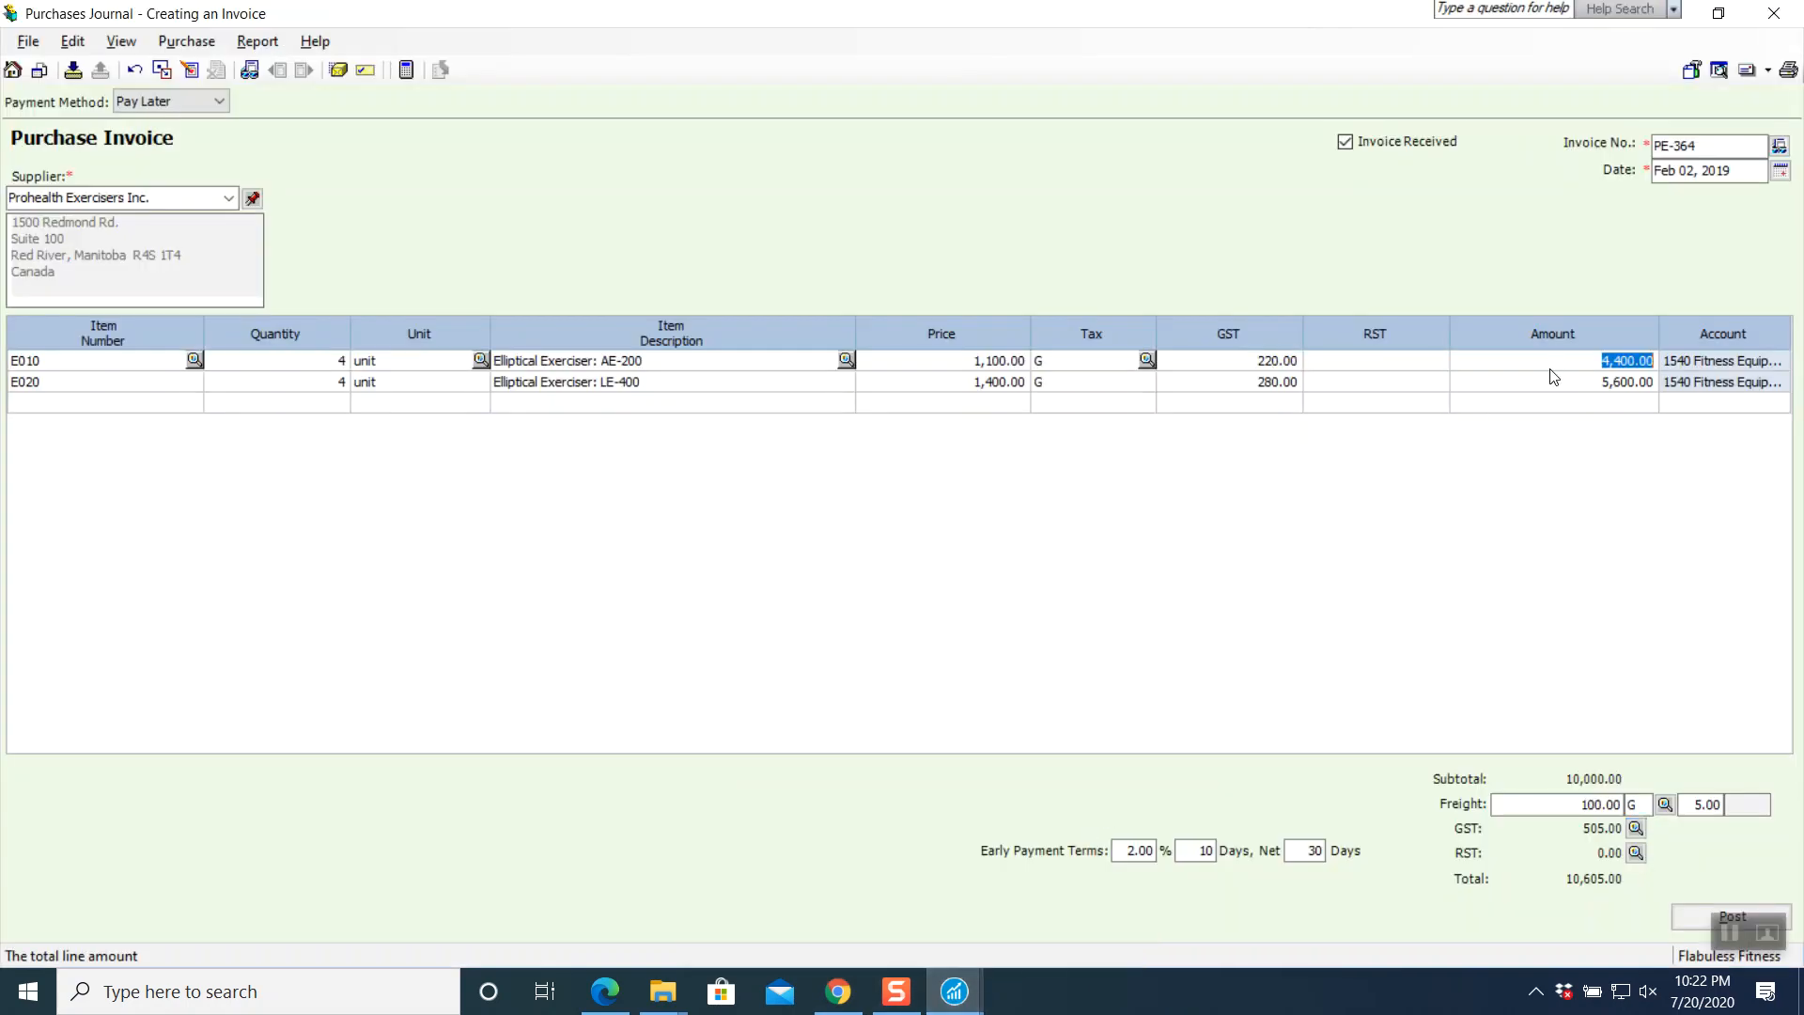
pyautogui.write('4600')
pyautogui.press('Return')
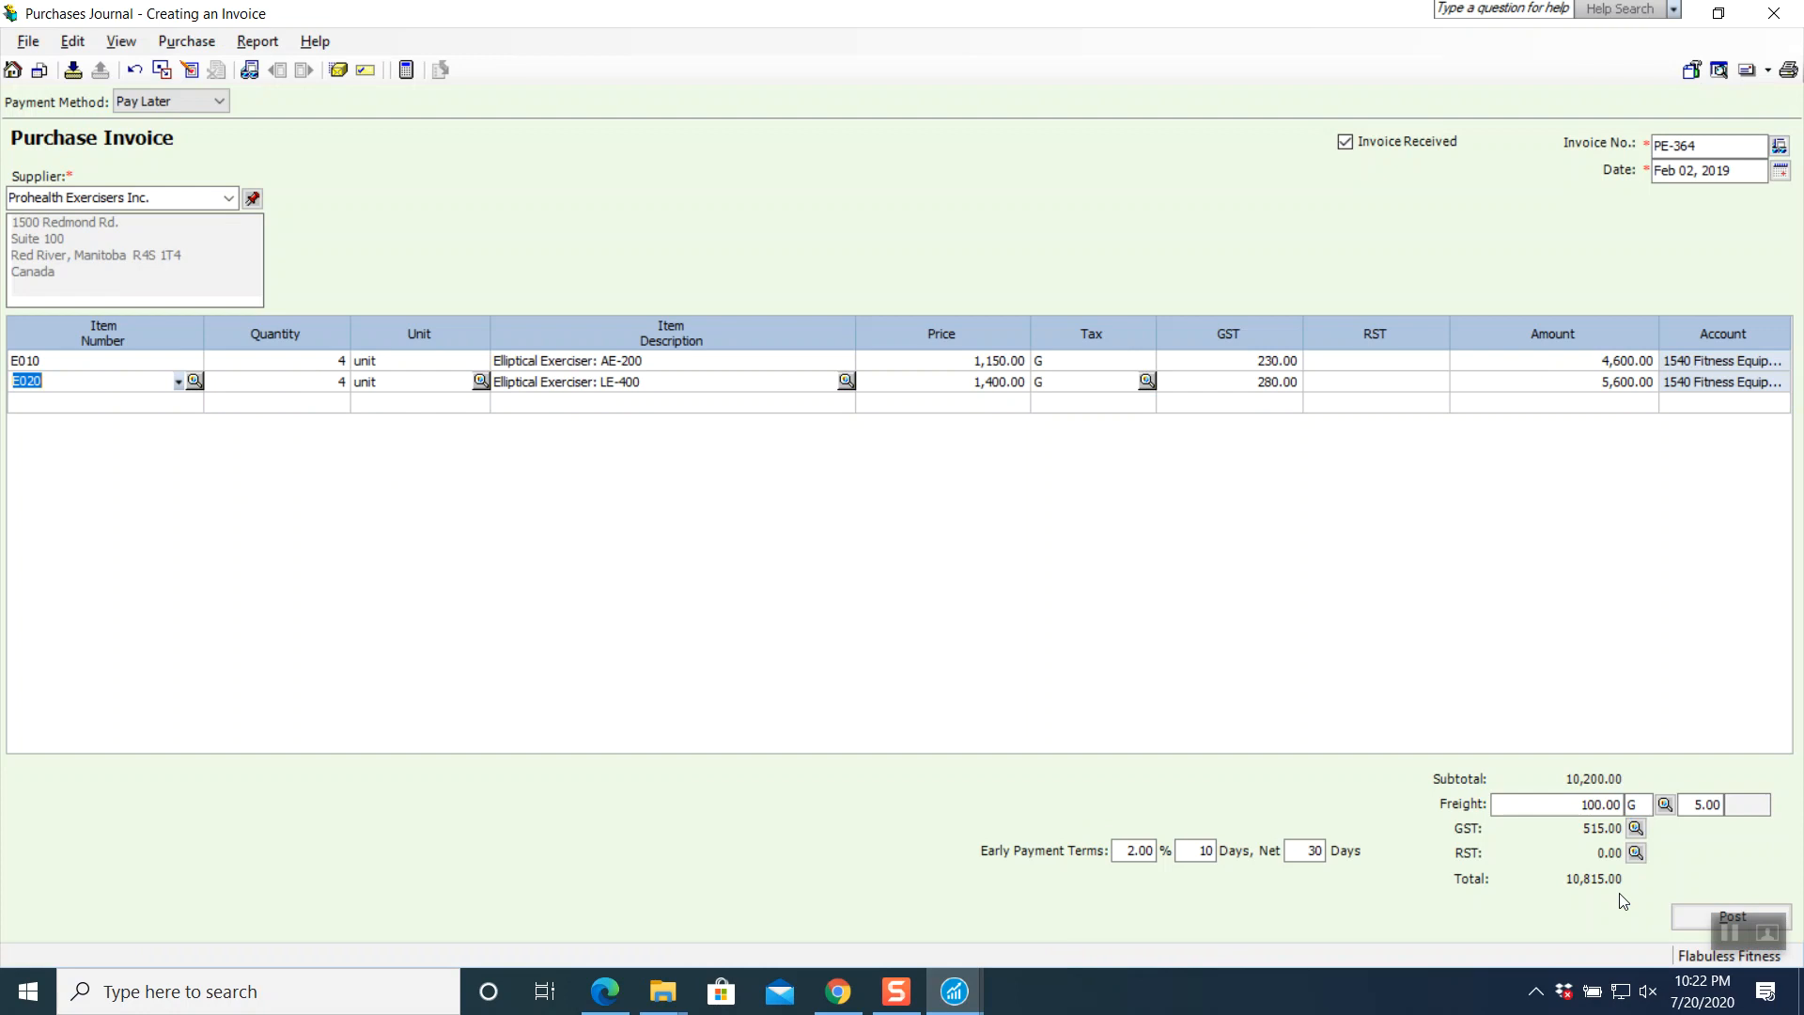
pyautogui.click(257, 41)
pyautogui.click(279, 68)
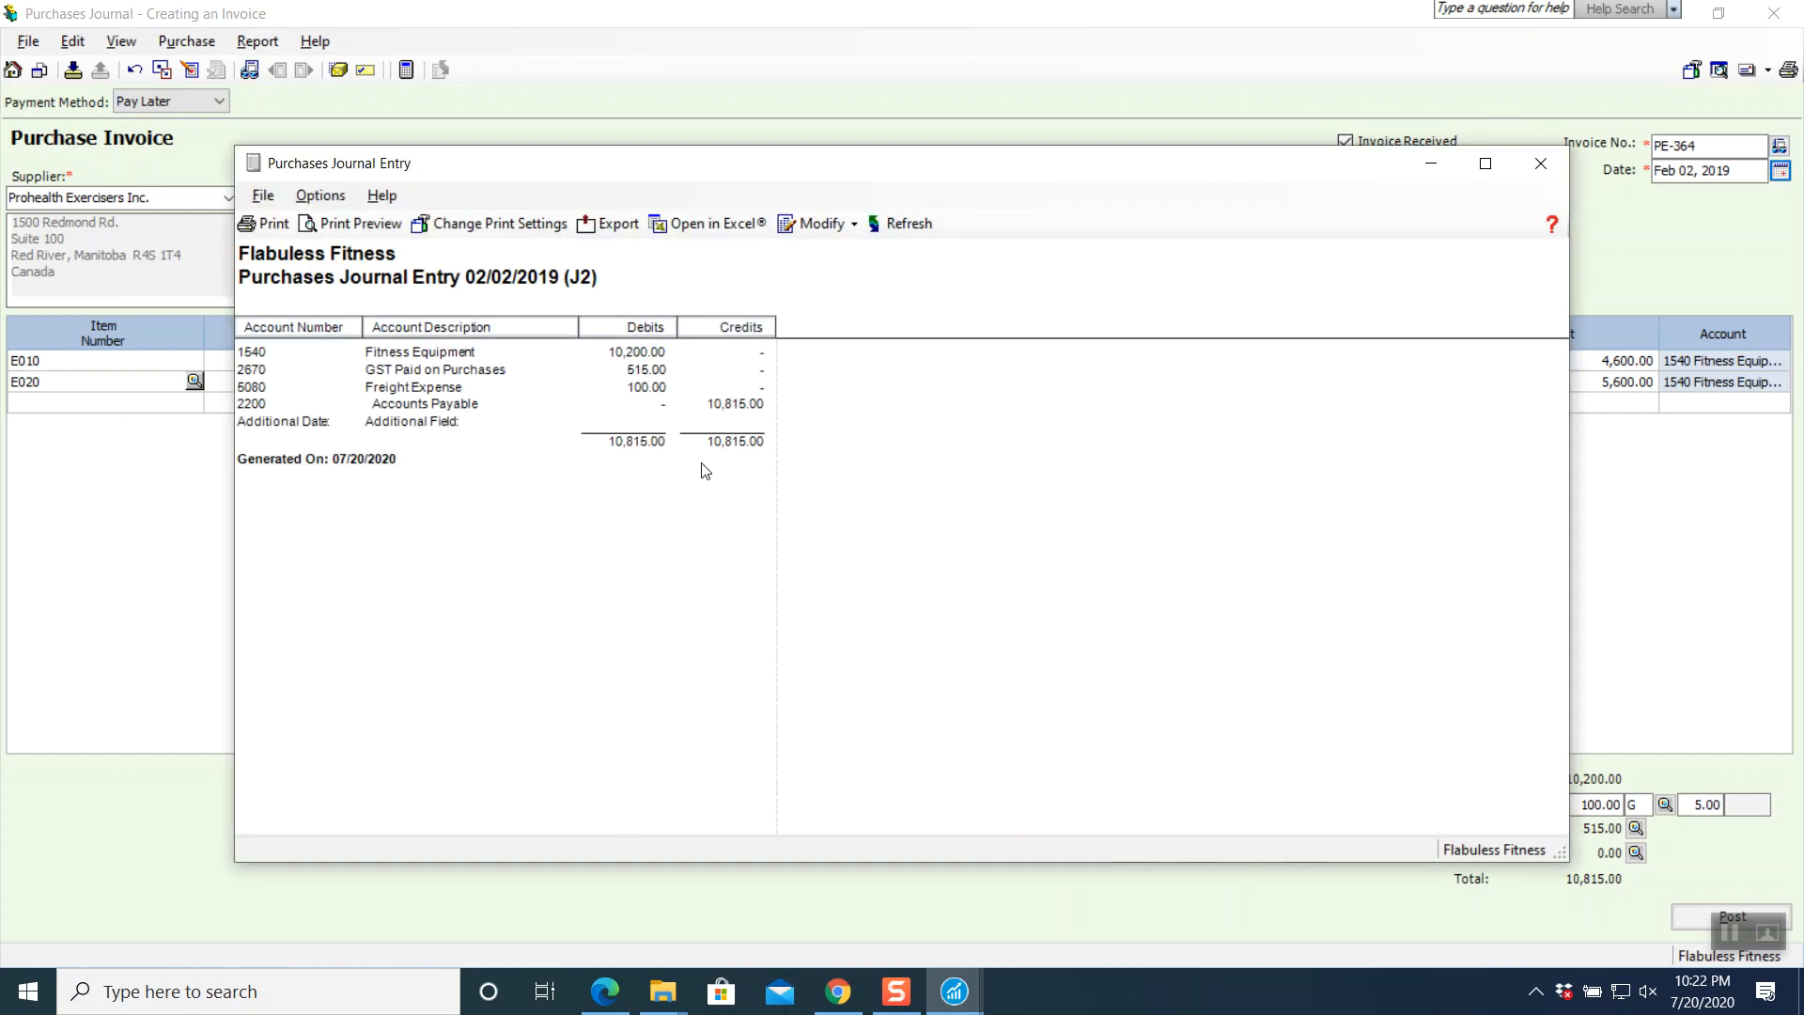
# - Post purchase invoice PE-364 after reviewing its J2 journal entry, then return to the textbook PDF
pyautogui.click(1540, 166)
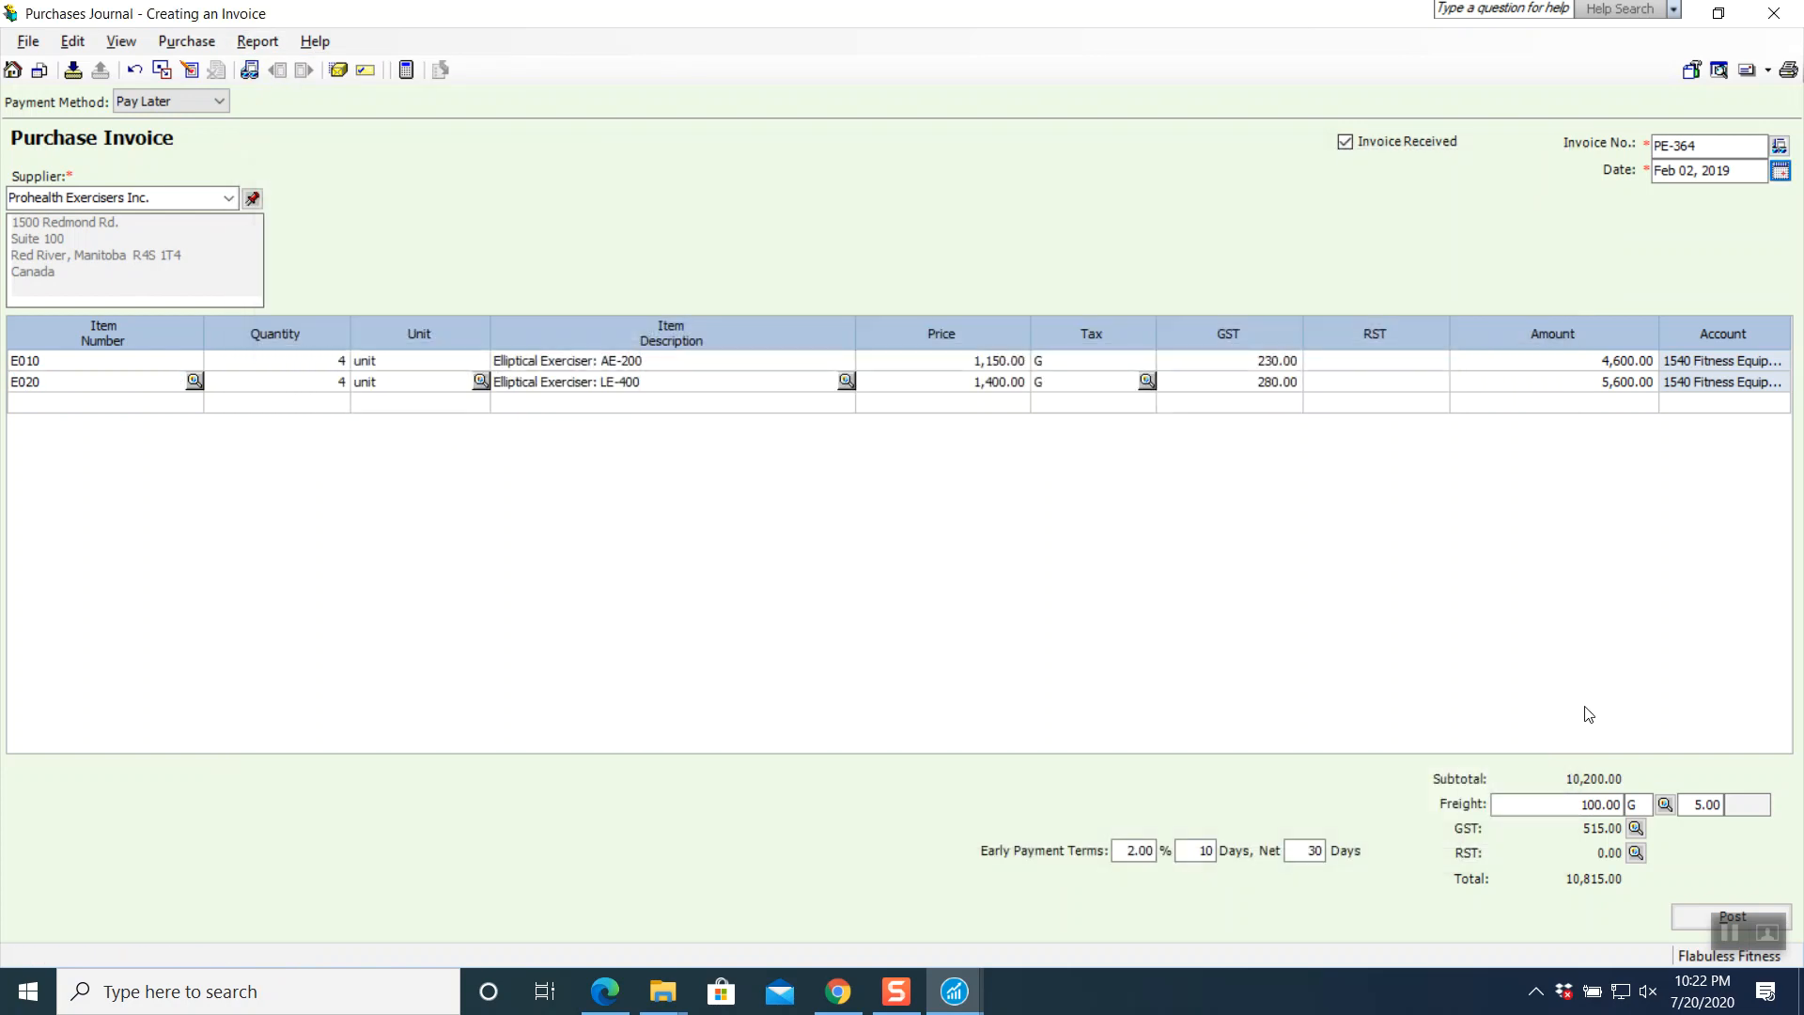
pyautogui.click(1690, 925)
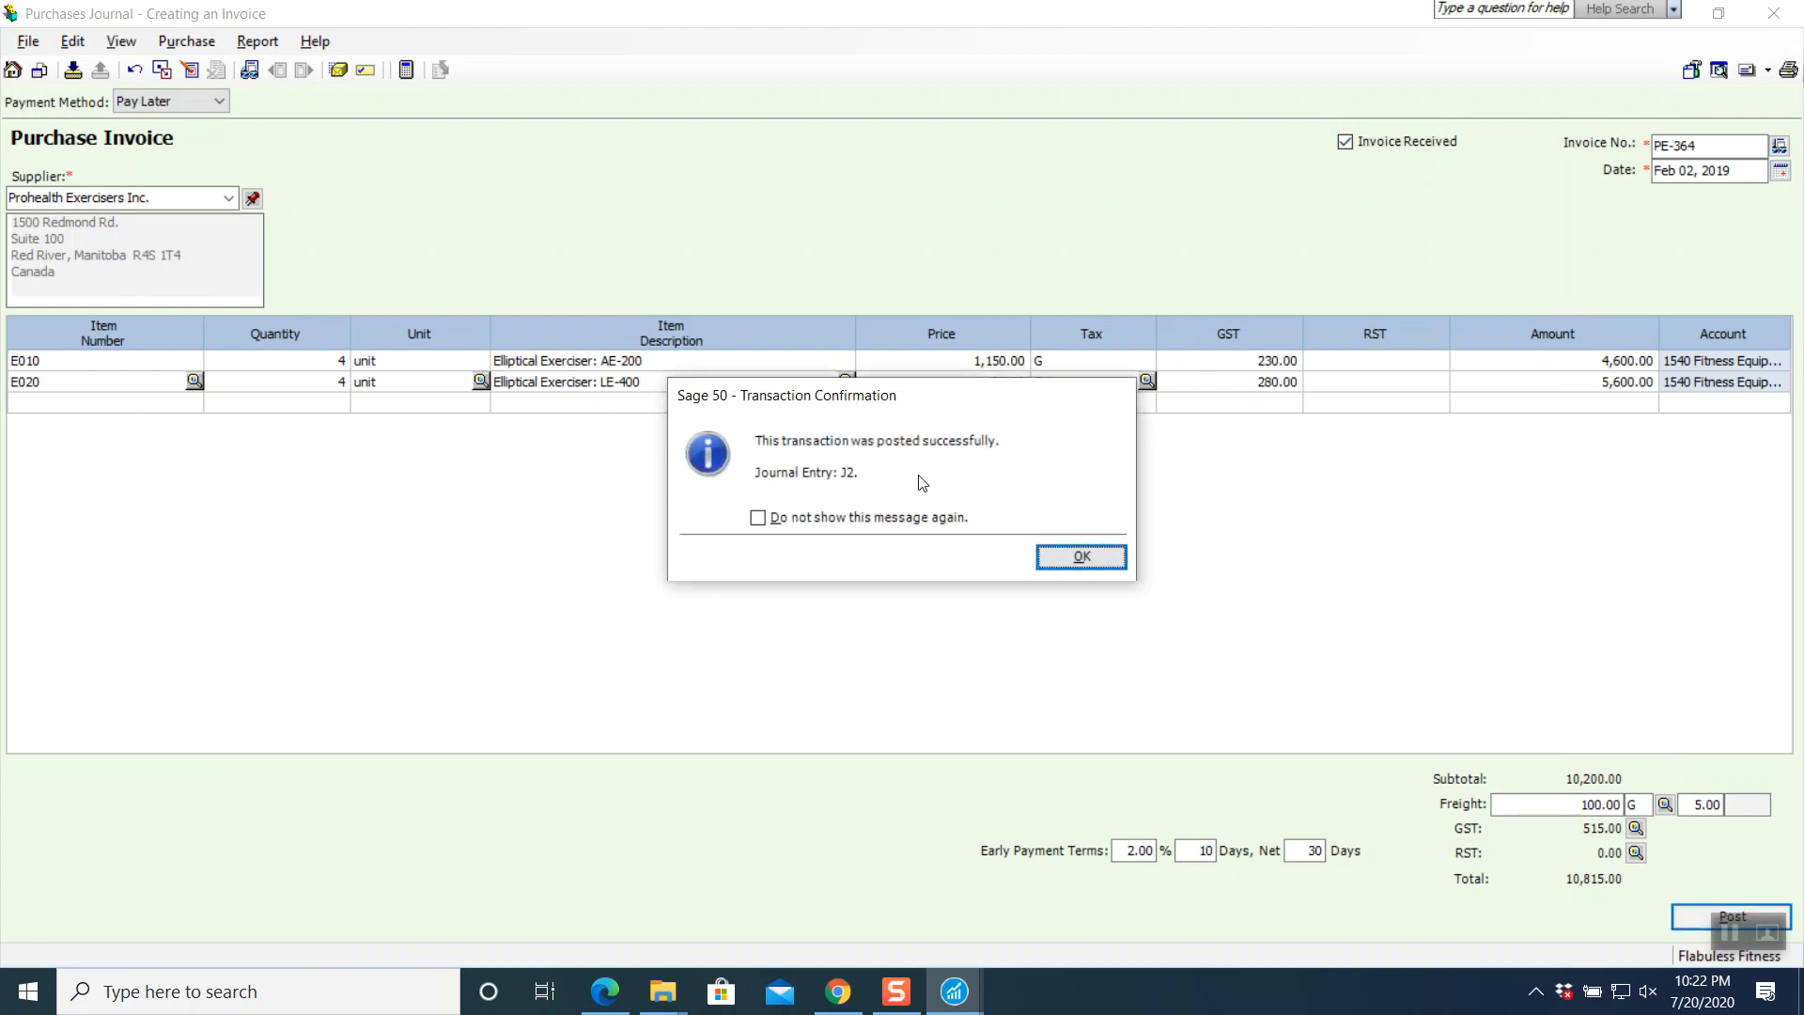
pyautogui.click(1079, 557)
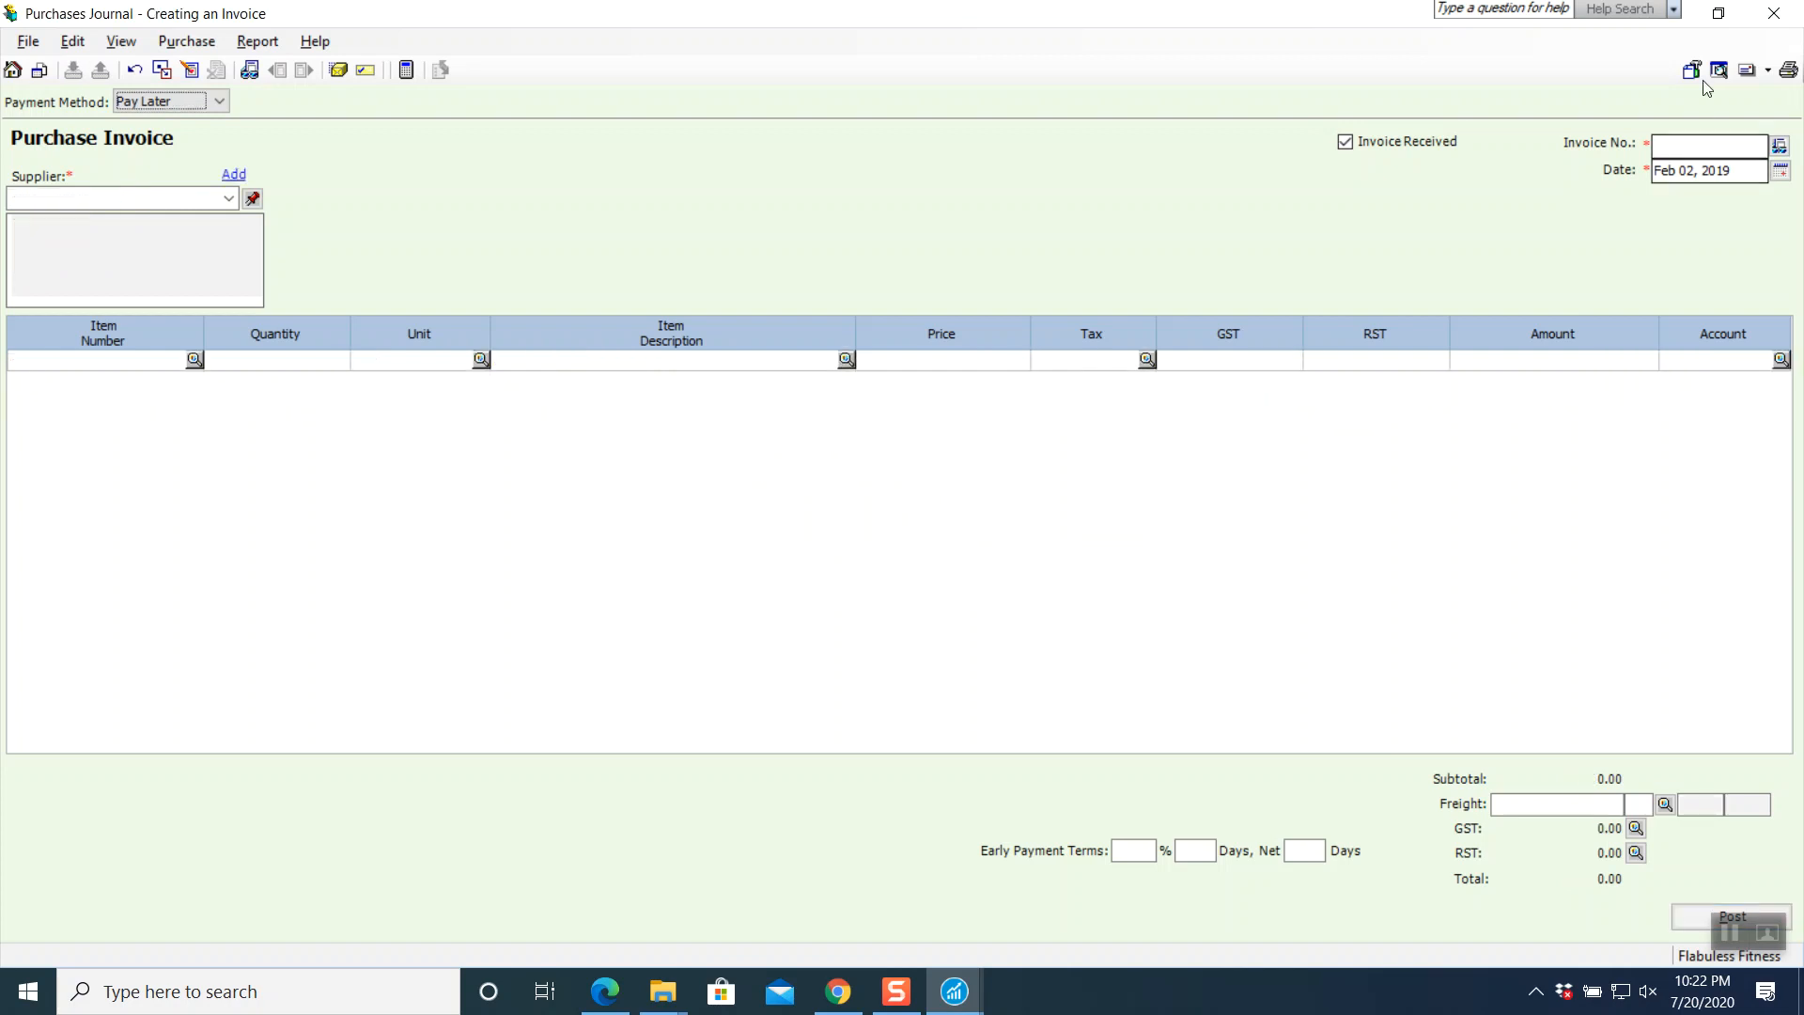
pyautogui.hotkey('alt', 'Tab')
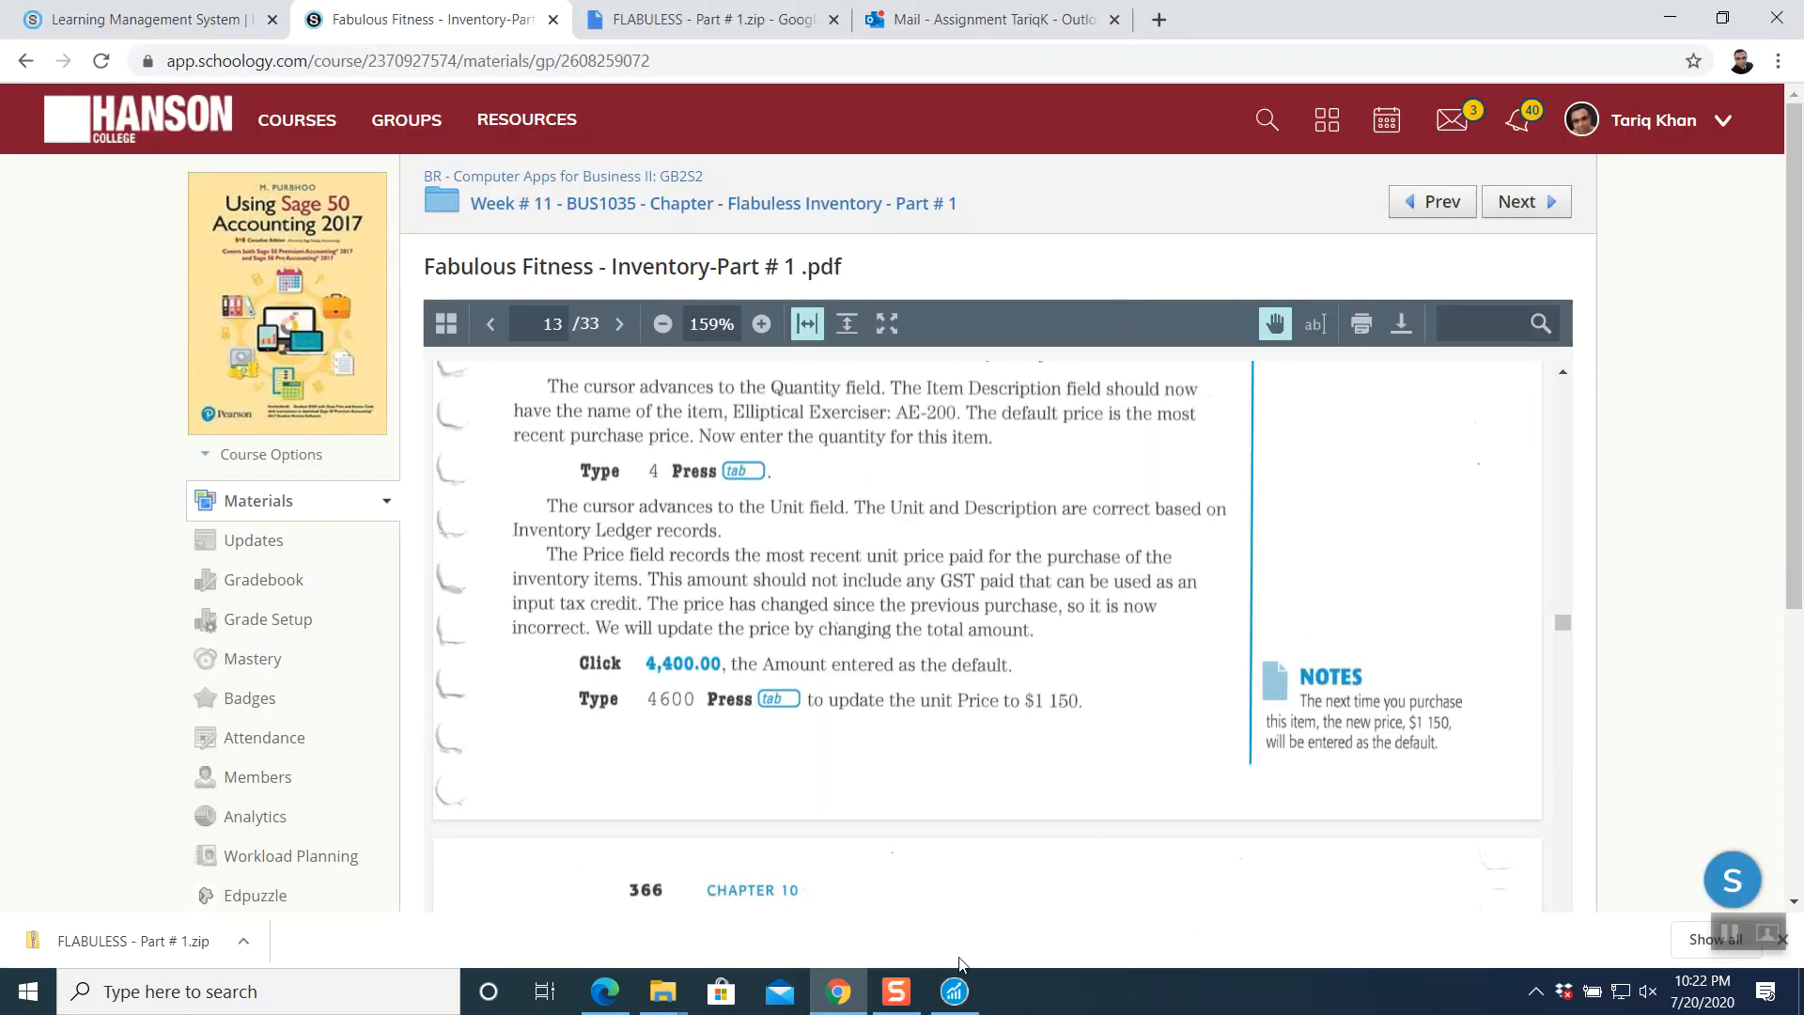
# - Check supplier balances in Sage, then scroll the textbook PDF to page 16's Memo #2
pyautogui.click(954, 992)
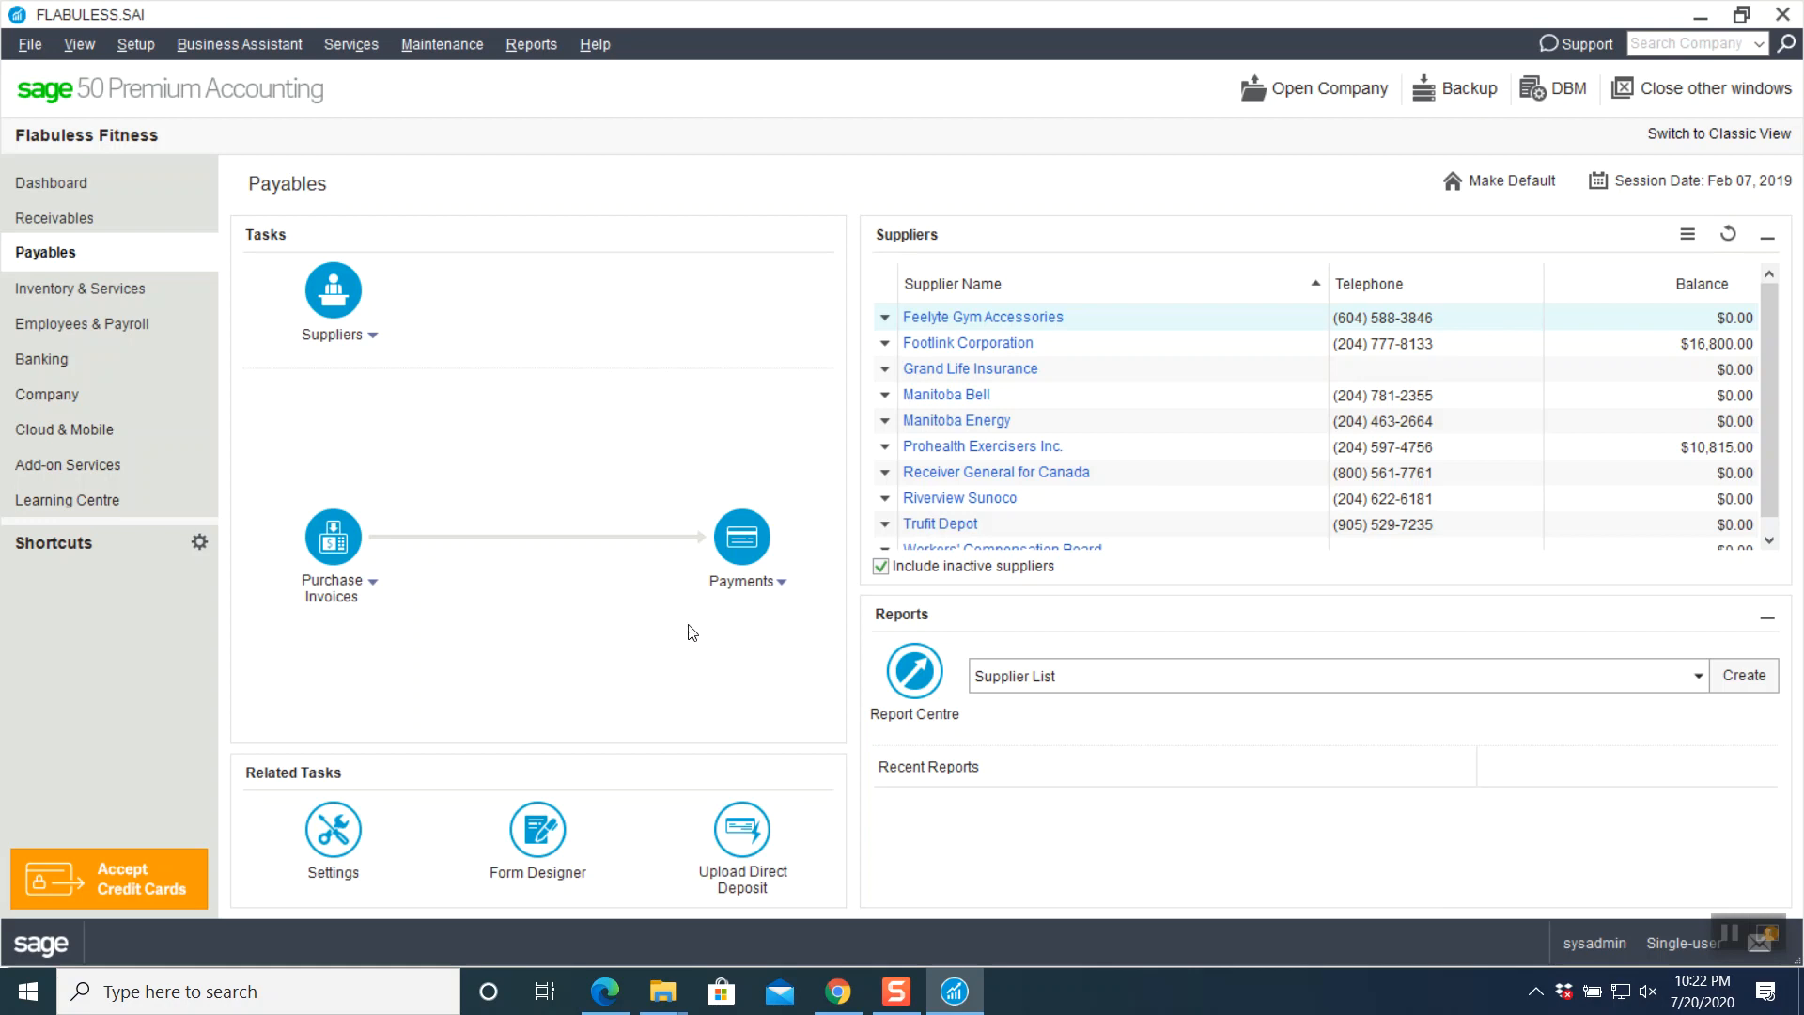
pyautogui.click(838, 992)
pyautogui.scroll(-20, 823, 679)
pyautogui.scroll(-9, 826, 683)
pyautogui.scroll(-10, 825, 682)
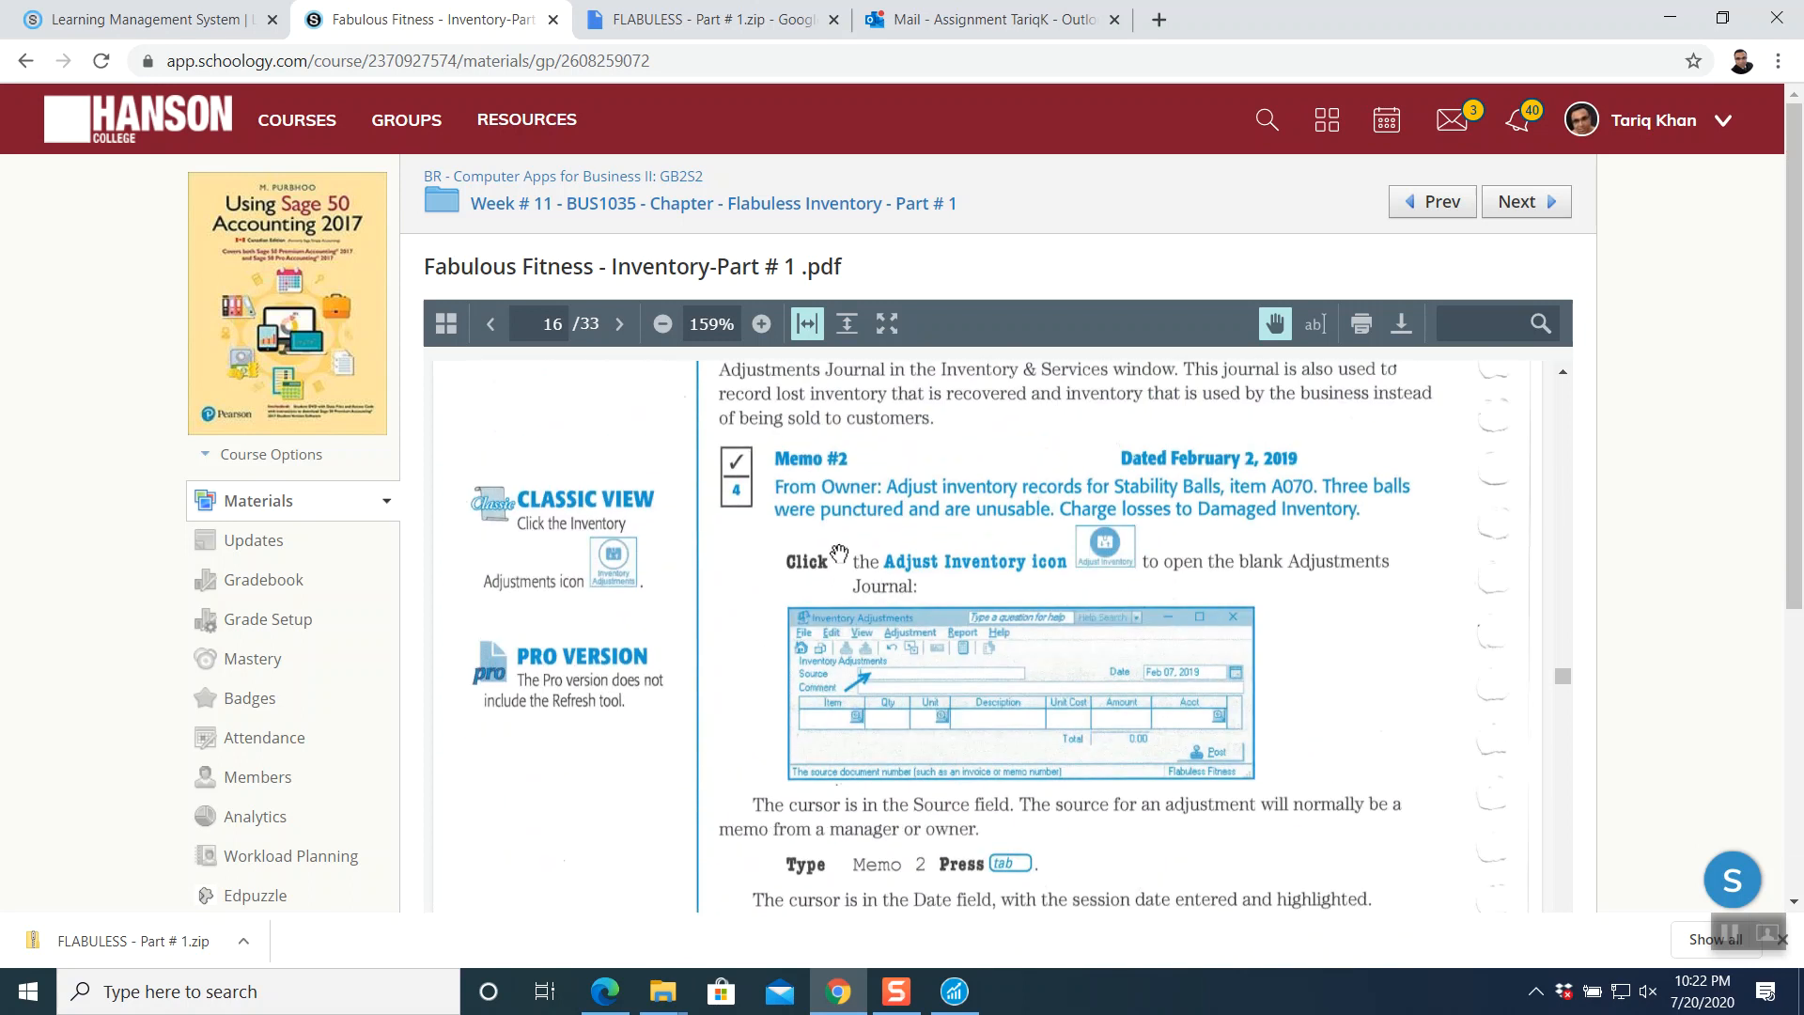
pyautogui.scroll(3, 841, 562)
pyautogui.scroll(-1, 841, 561)
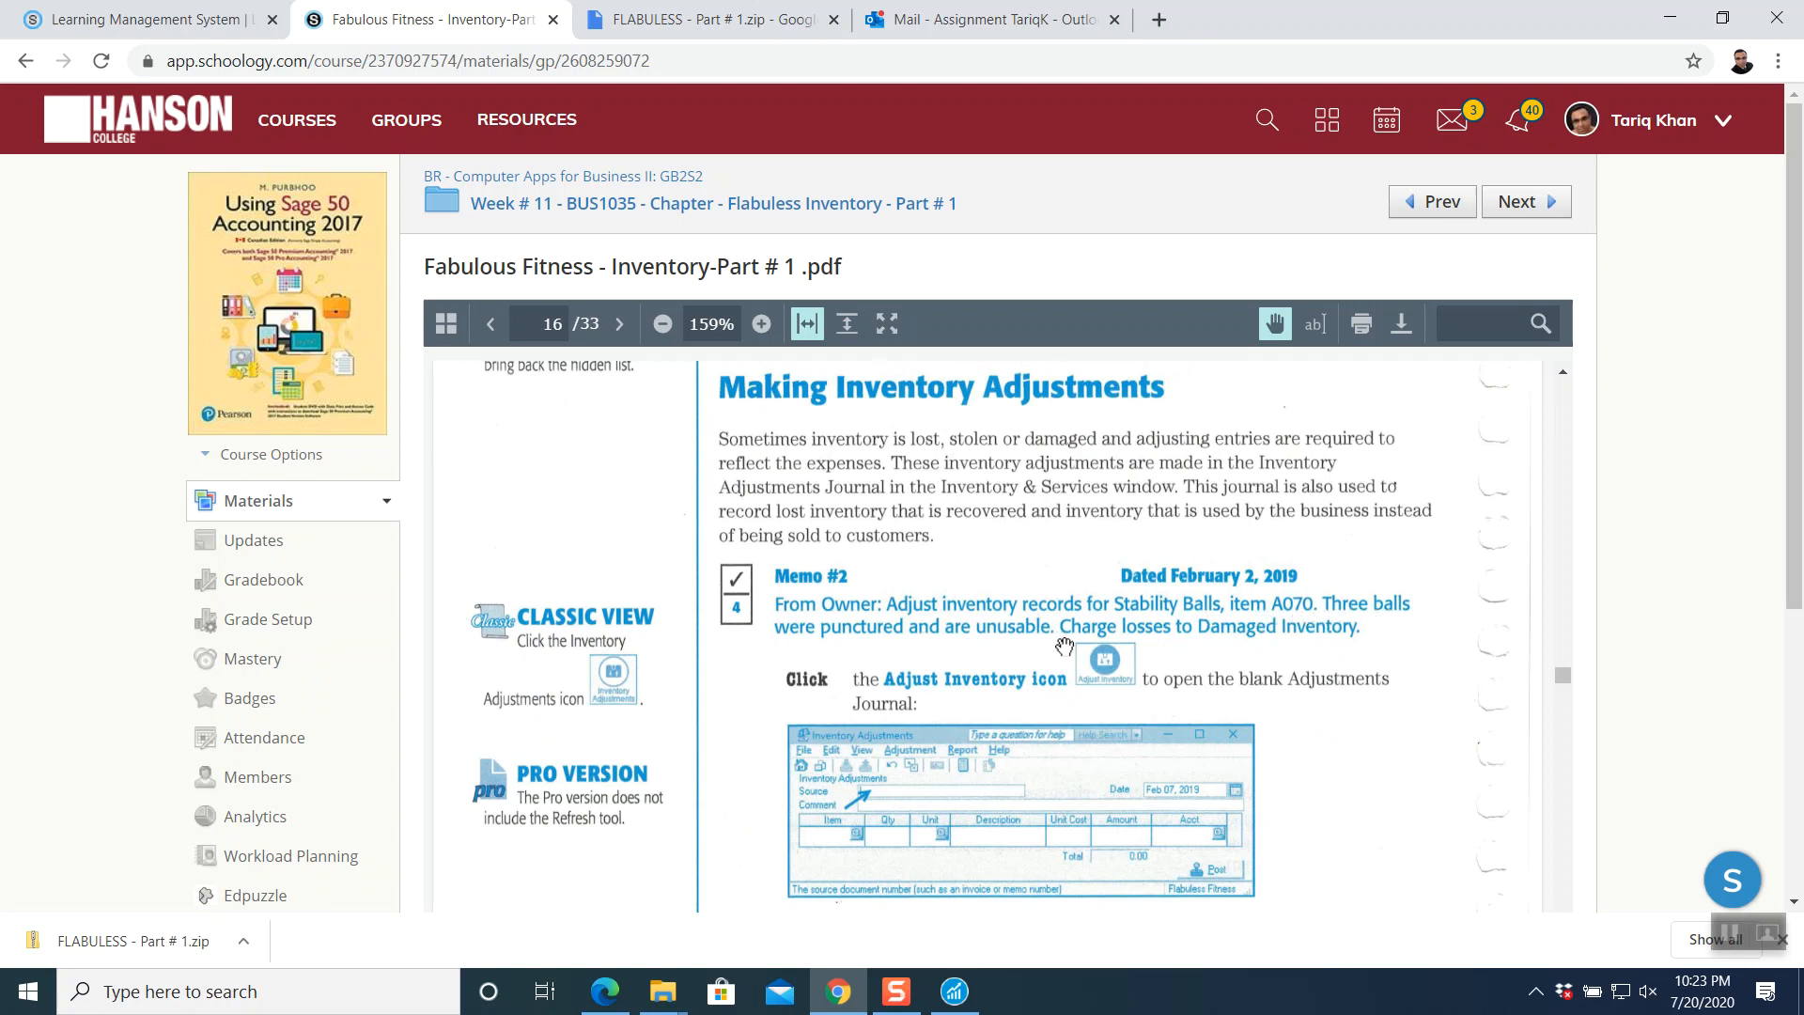
# - Search Google for 'stability balls' in a new browser tab
pyautogui.hotkey('ctrl', 't')
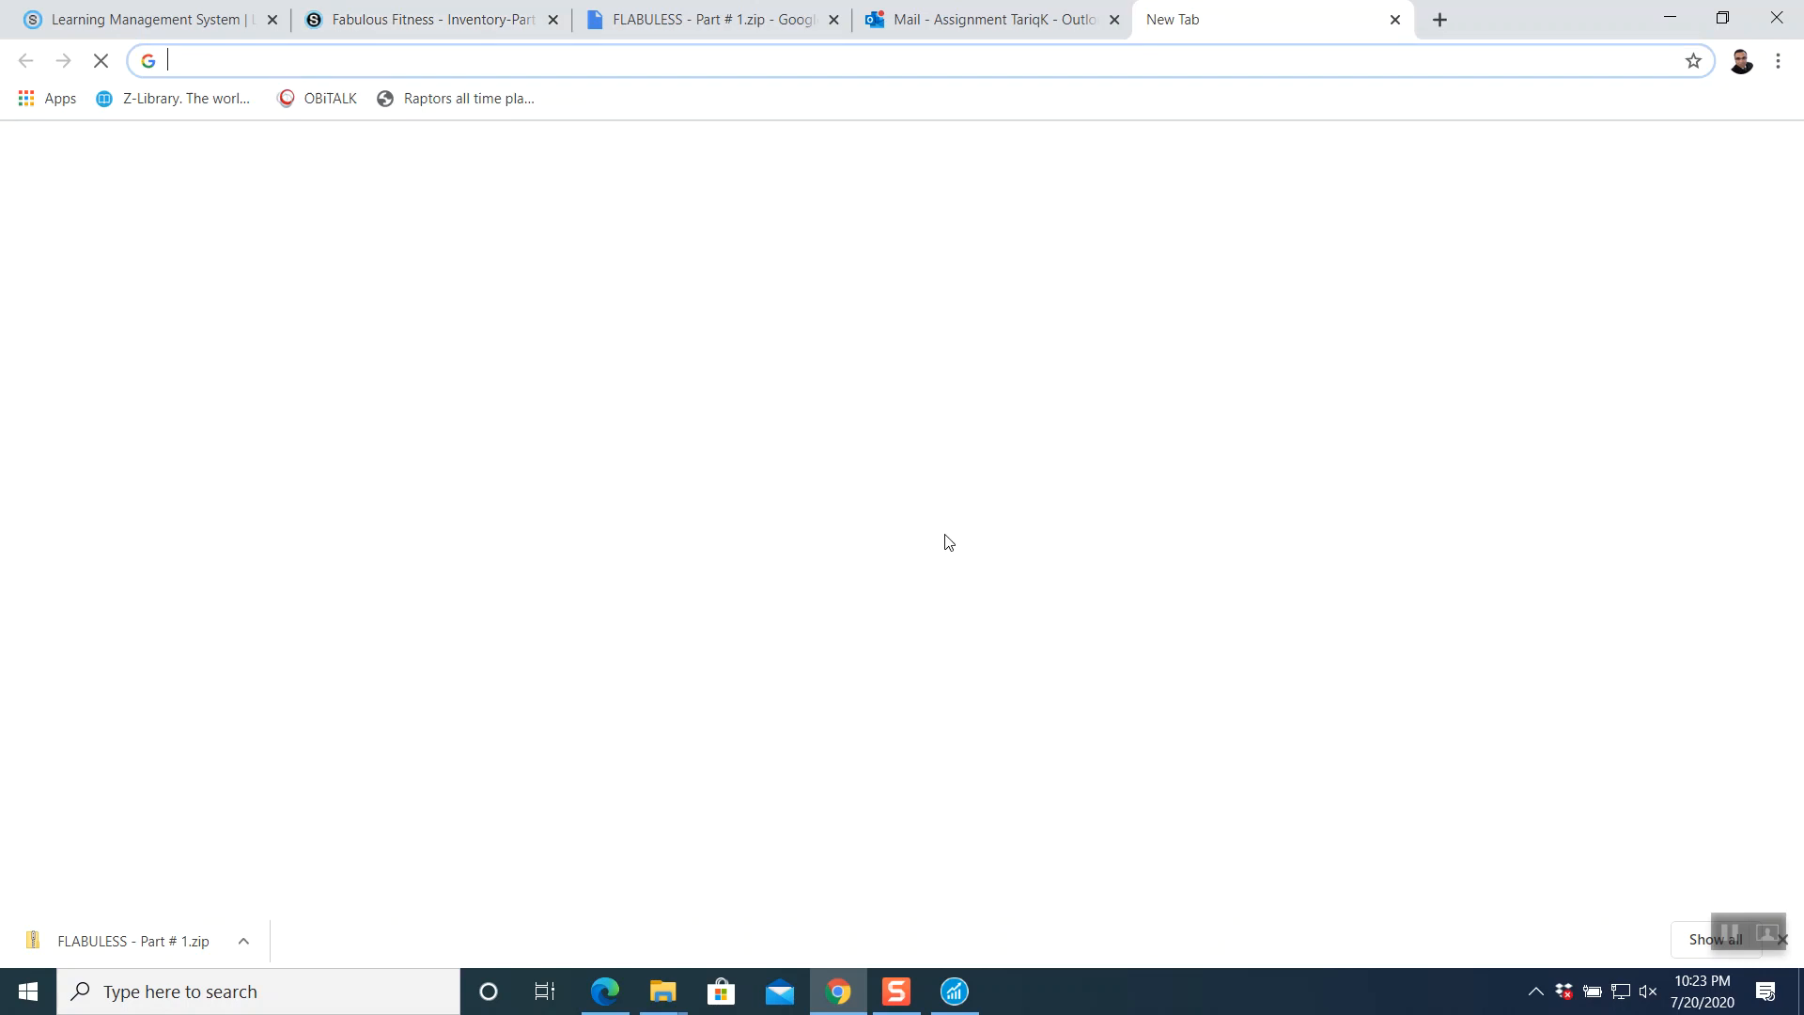
pyautogui.write('sta')
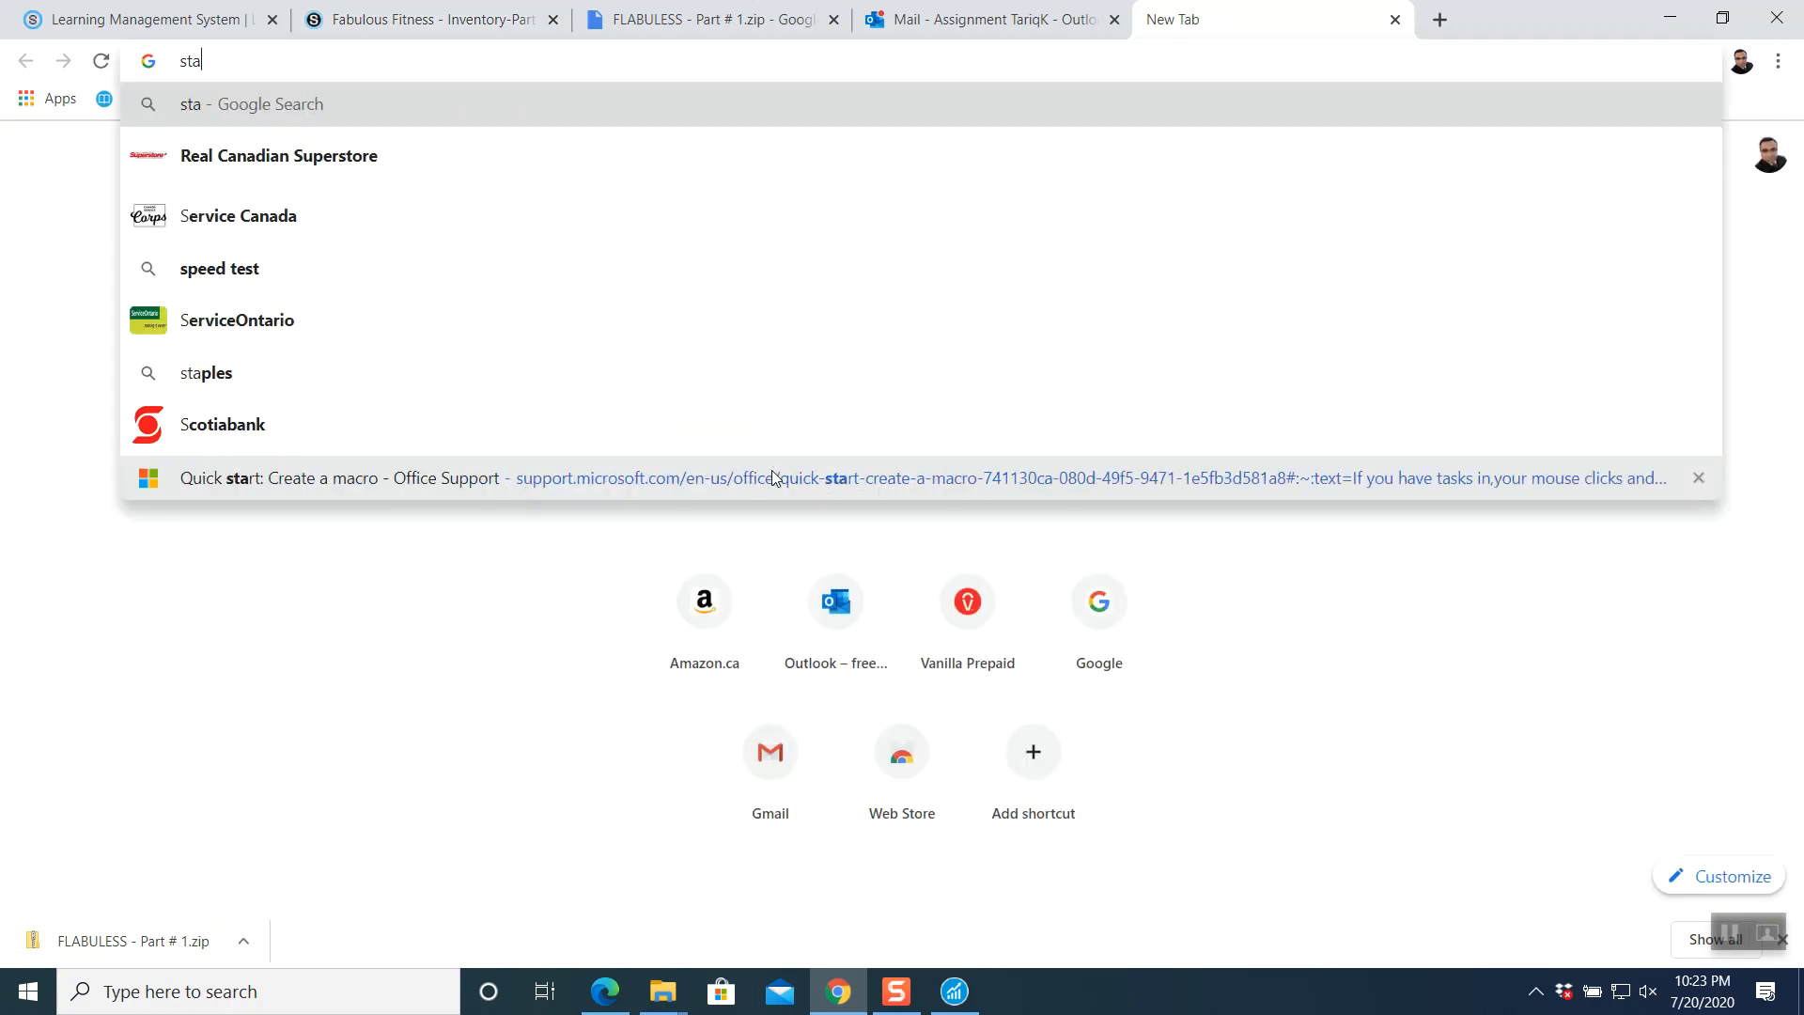
pyautogui.write('bility balls')
pyautogui.press('Return')
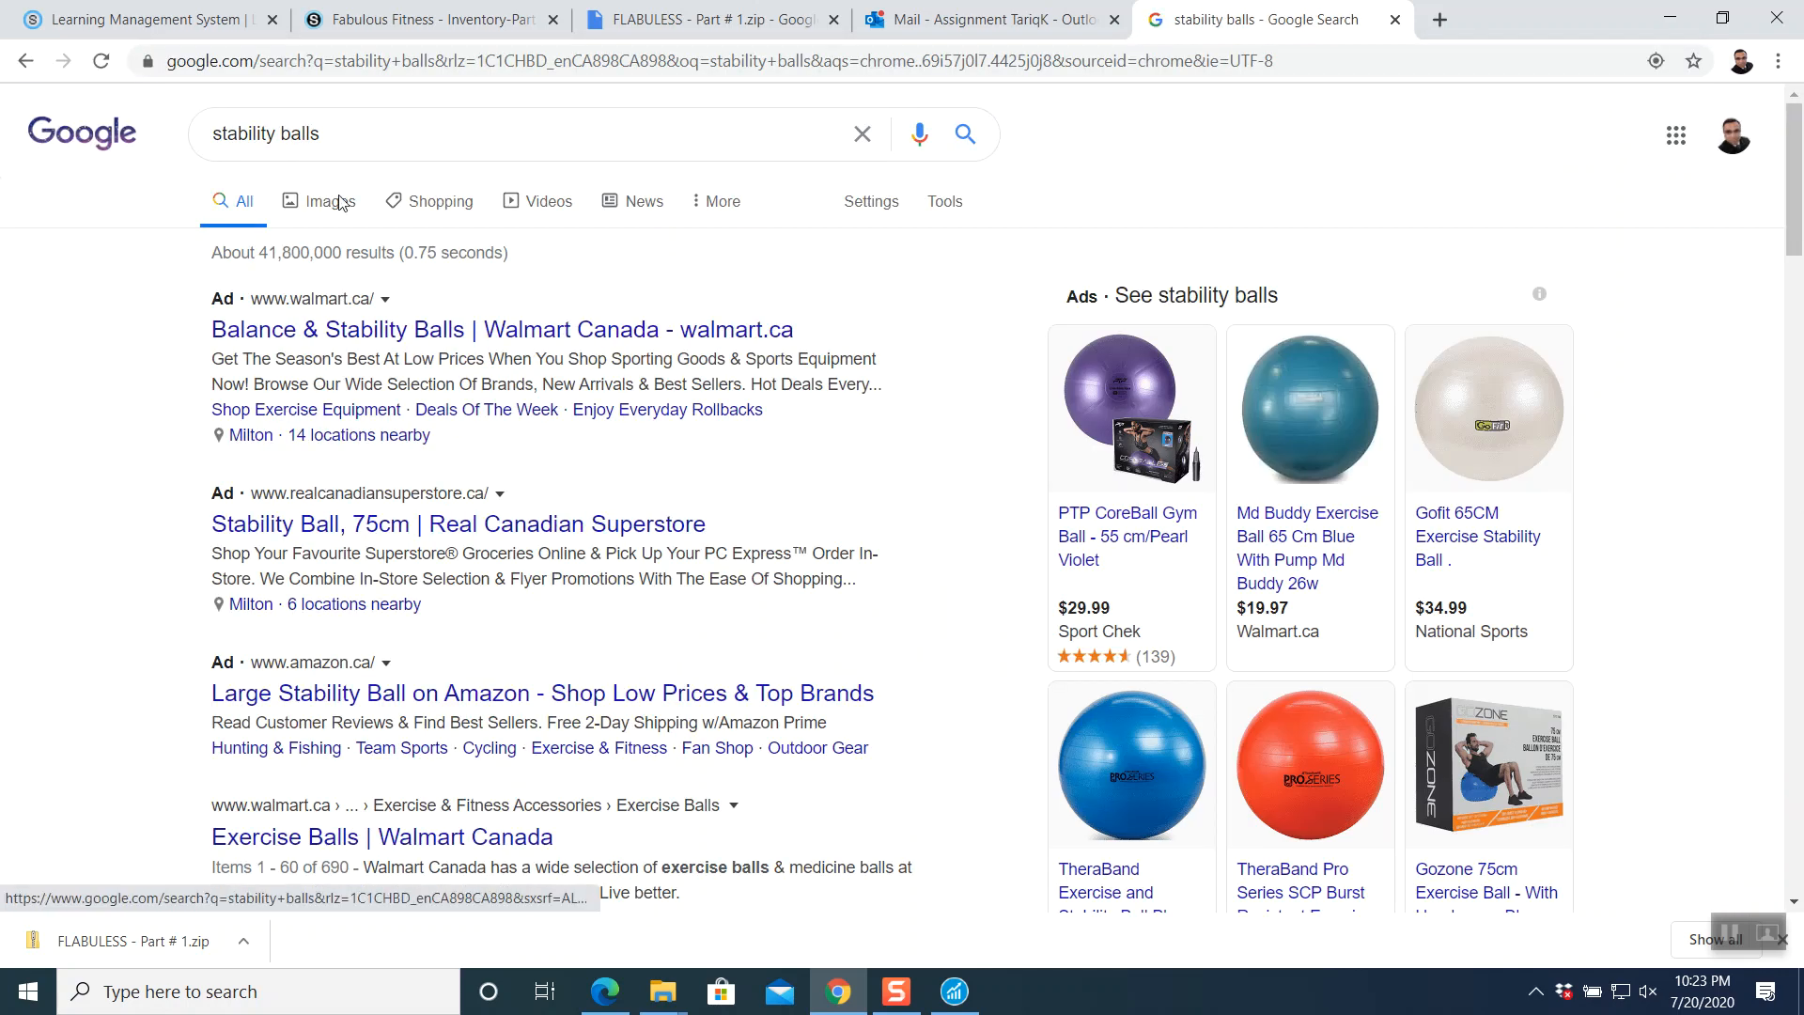
# - Browse the stability ball image results, preview an exercise ball, and return to the Schoology tab
pyautogui.click(340, 204)
pyautogui.scroll(-4, 872, 671)
pyautogui.scroll(-15, 873, 671)
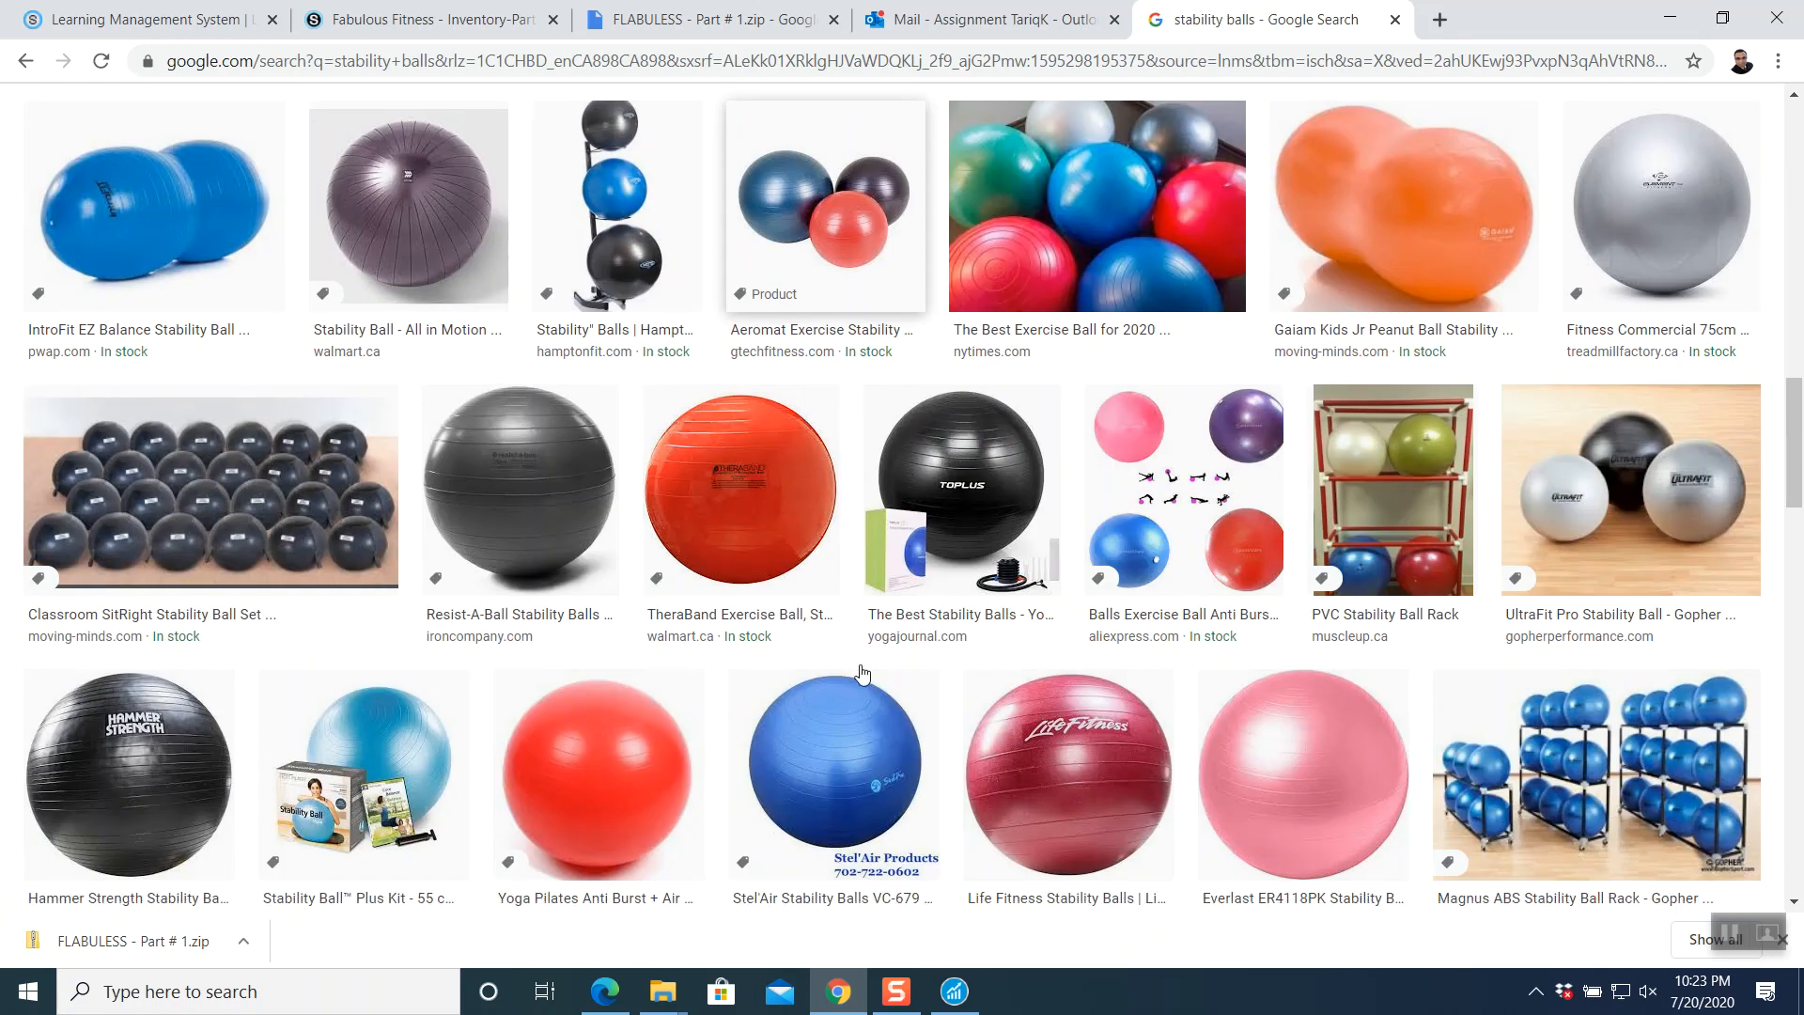
pyautogui.scroll(-5, 863, 672)
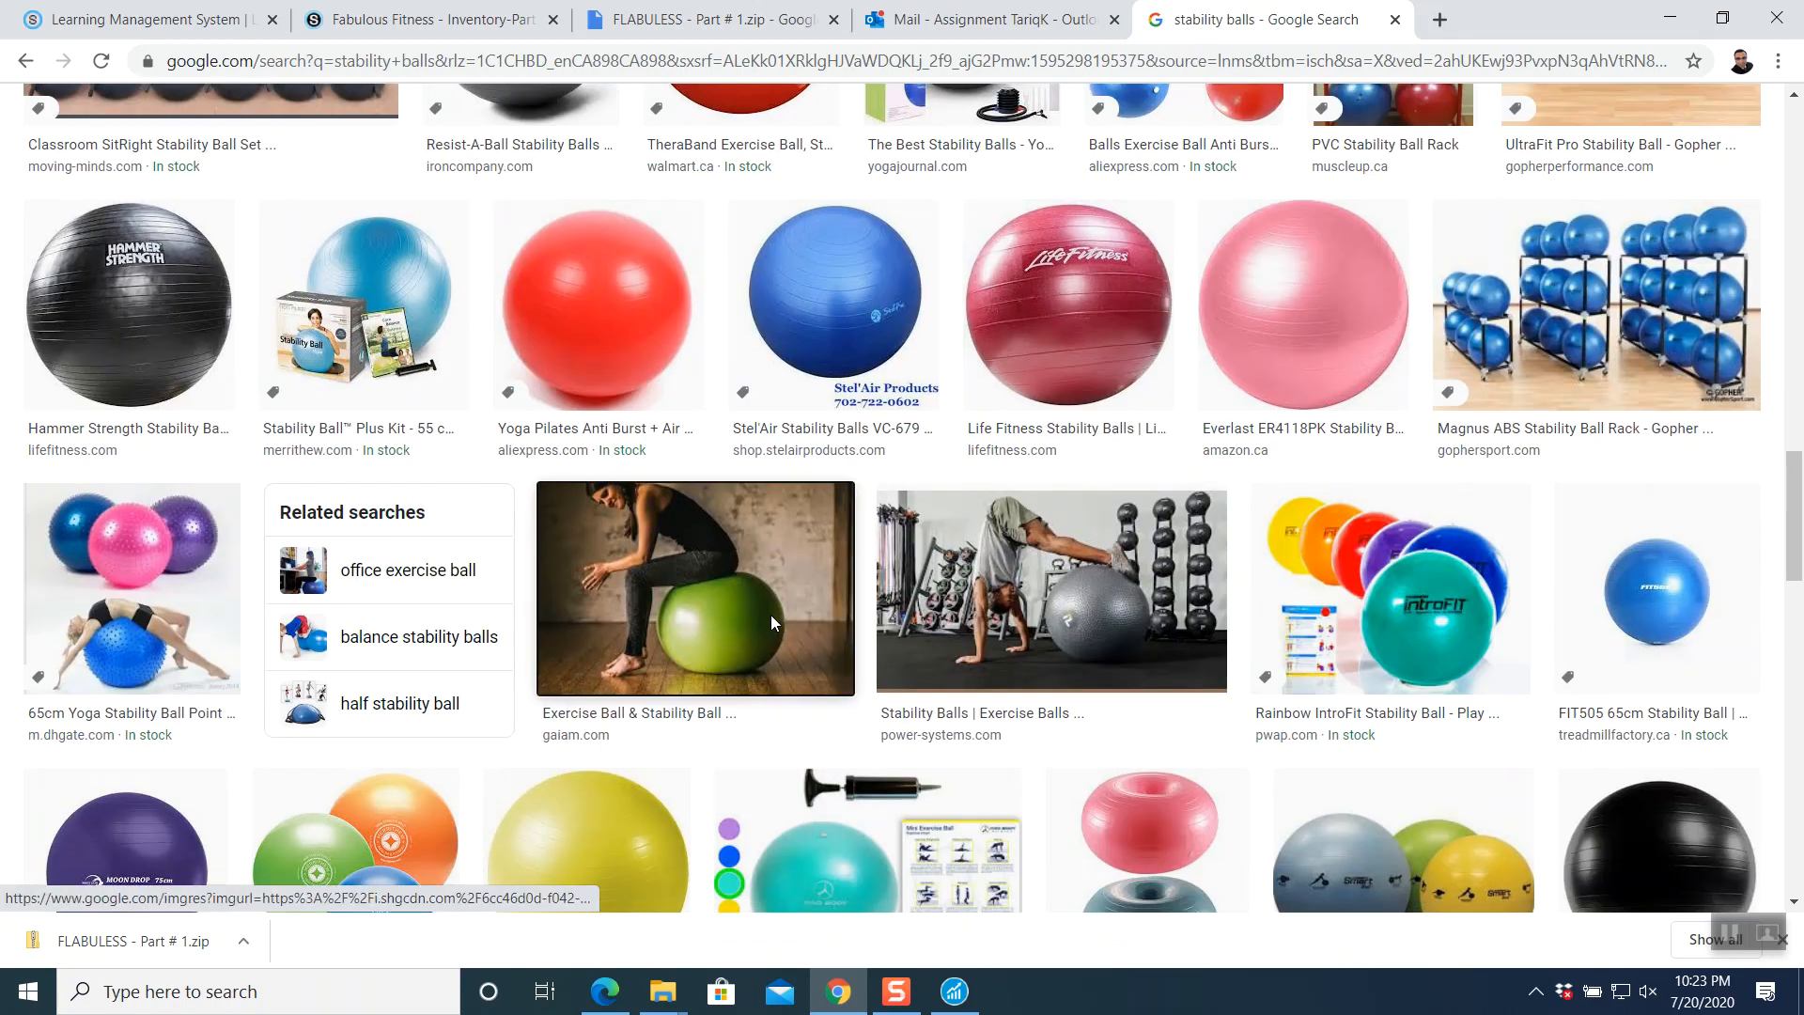
pyautogui.click(773, 625)
pyautogui.click(823, 655)
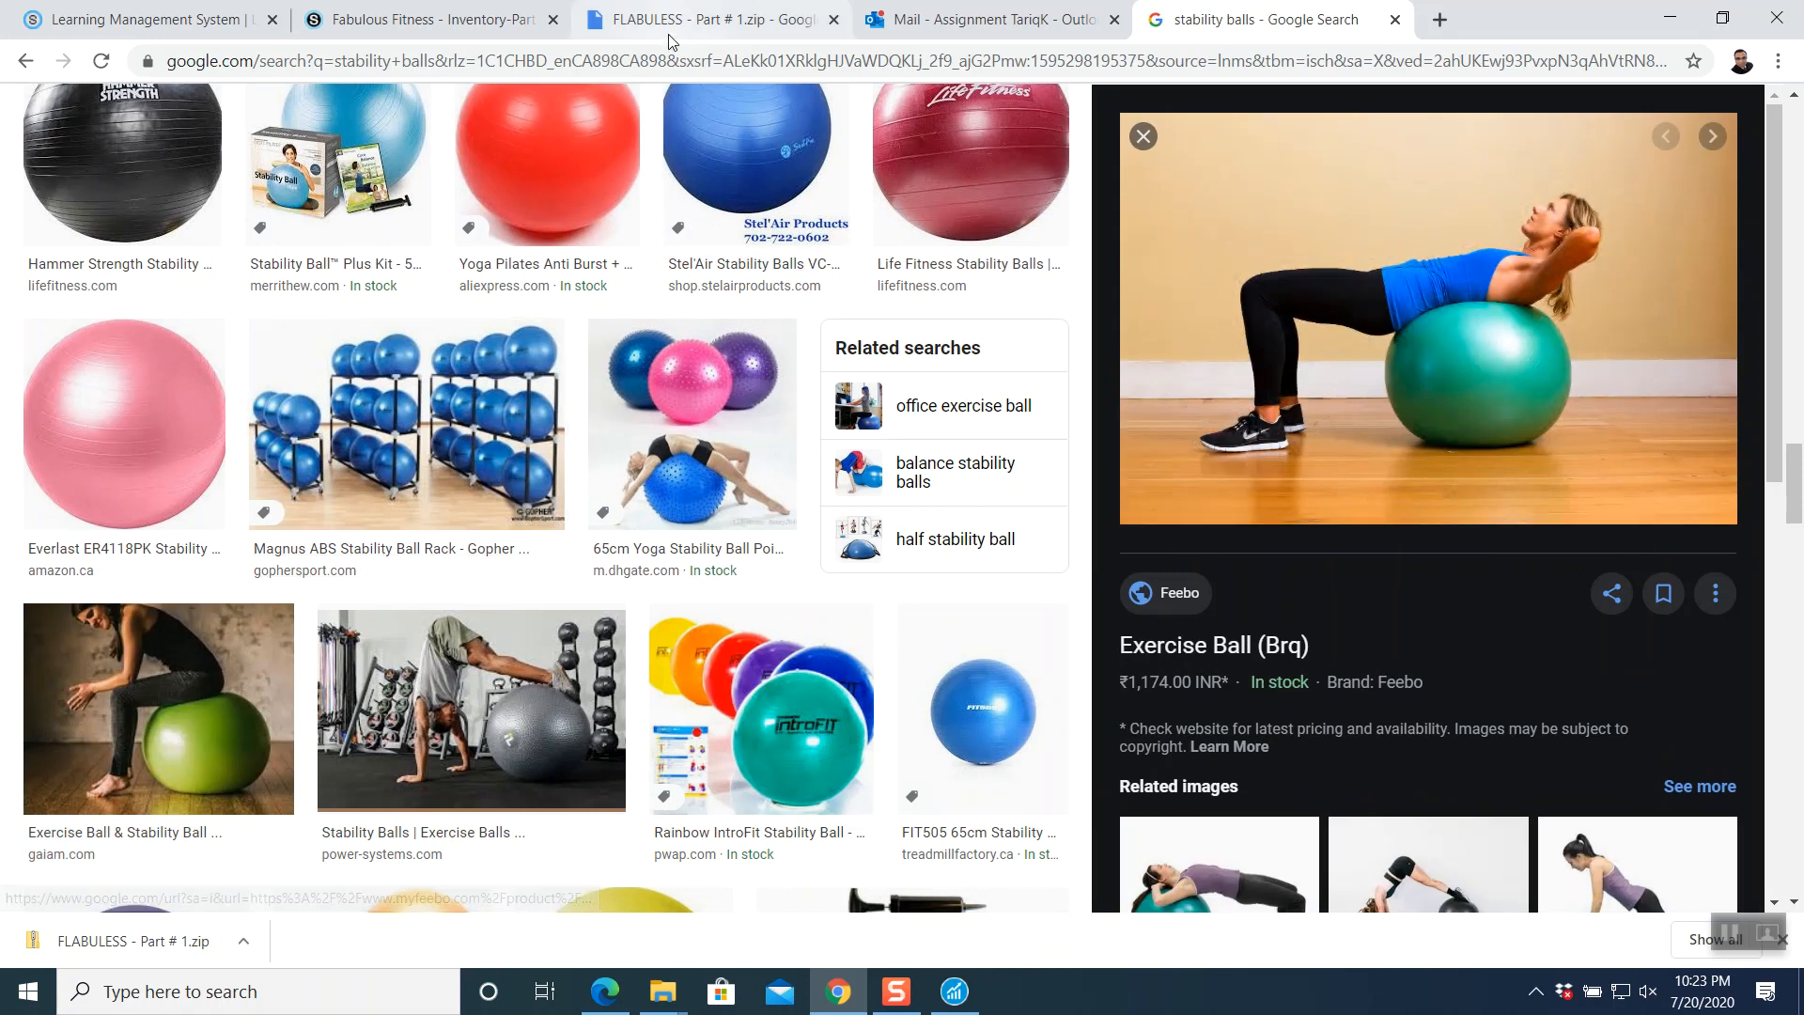
pyautogui.click(452, 28)
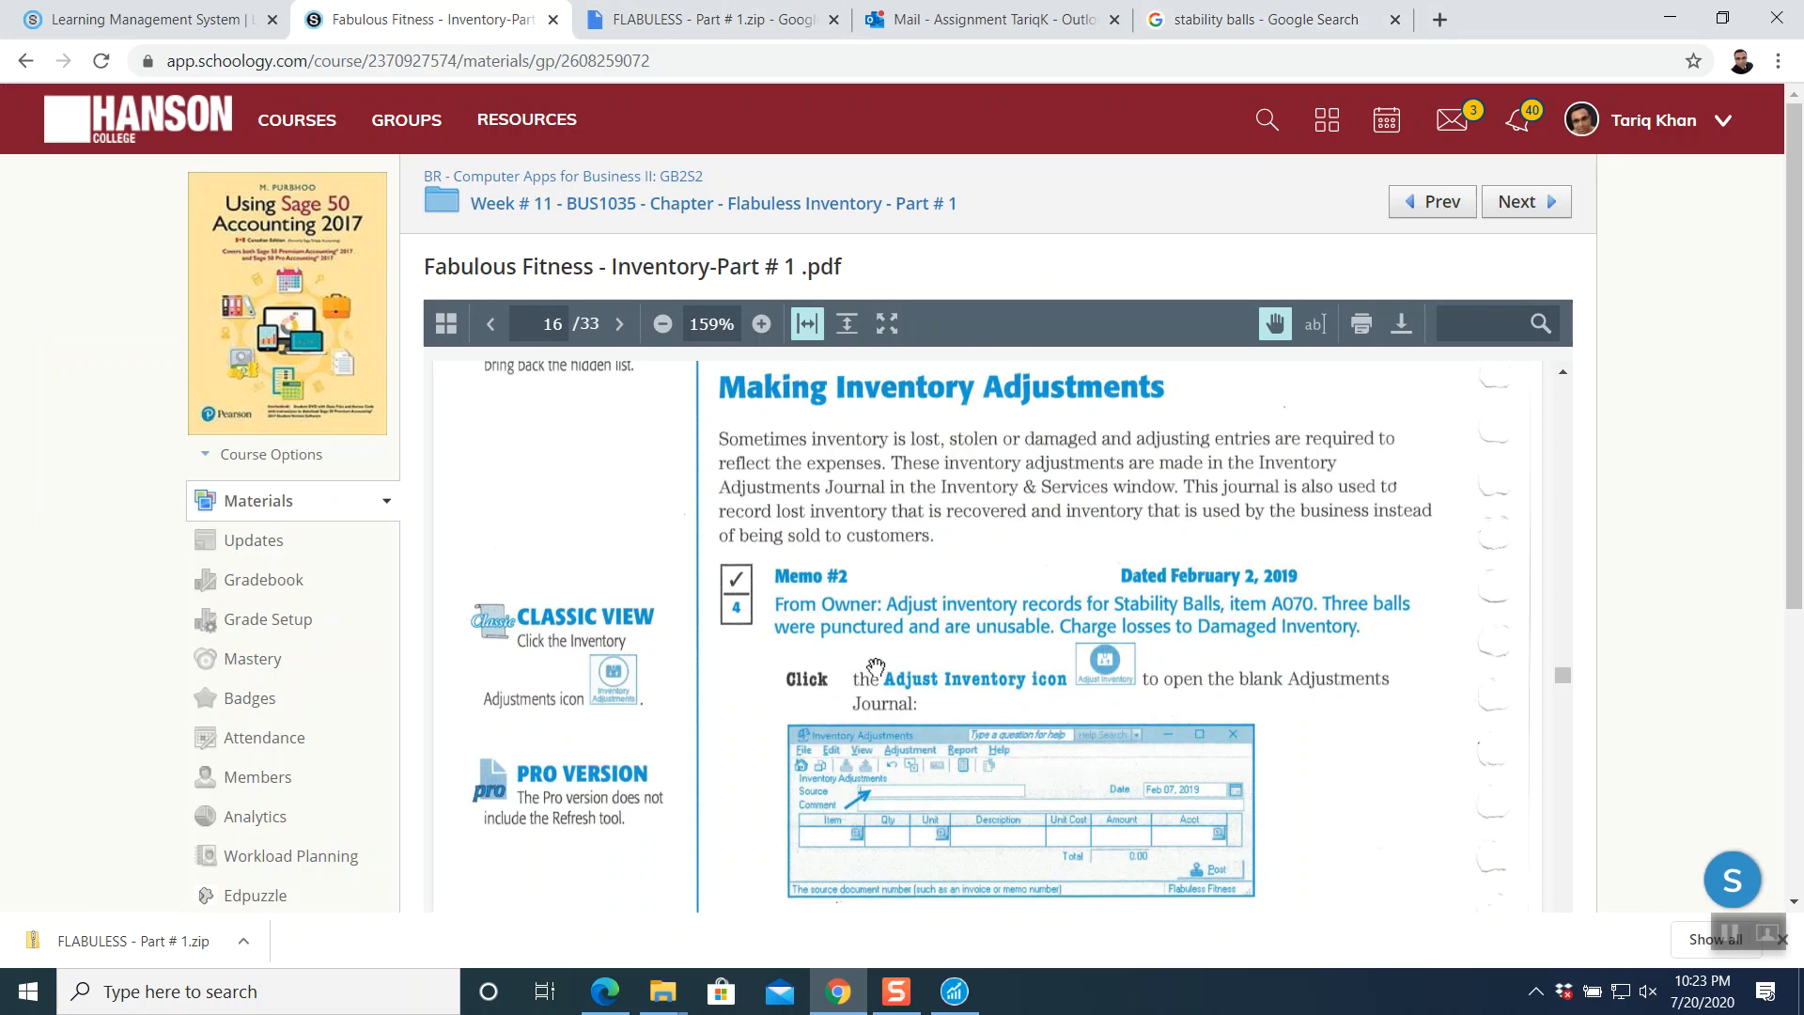
# - Bring the Sage 50 FLABULESS.SAI window, showing the Payables page, back to the front
pyautogui.scroll(-1, 876, 667)
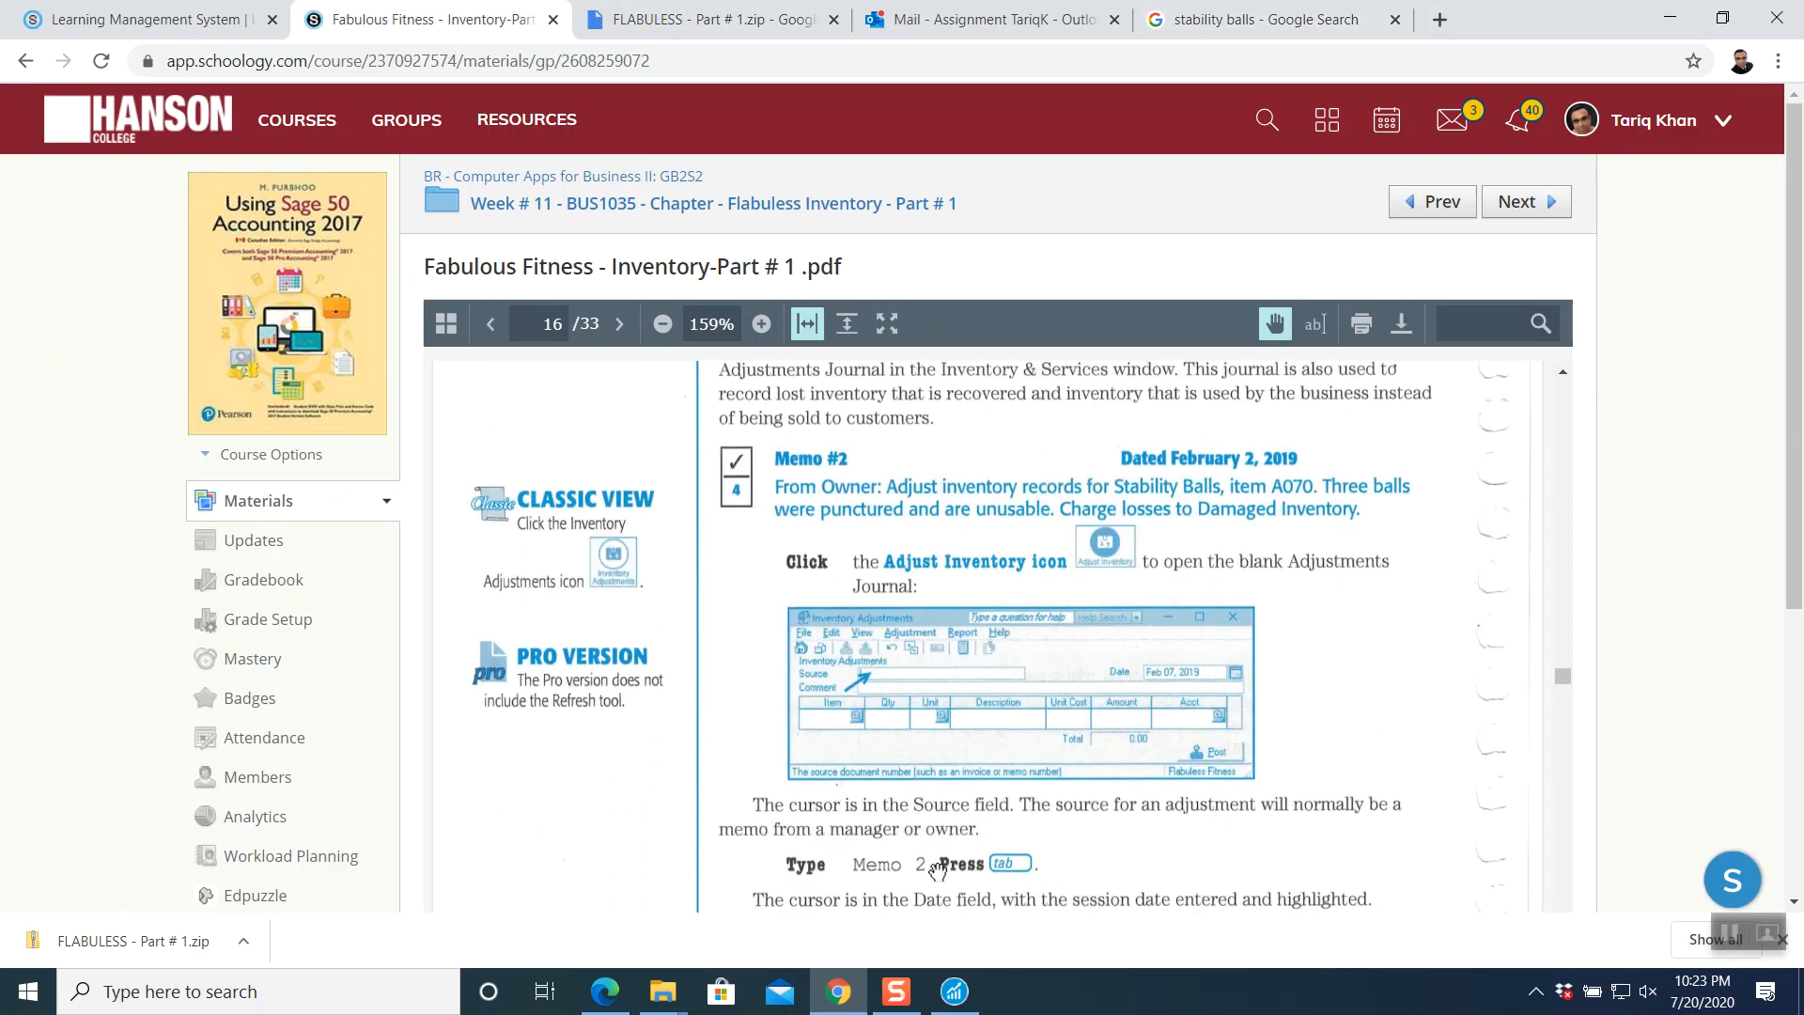
pyautogui.moveTo(961, 1009)
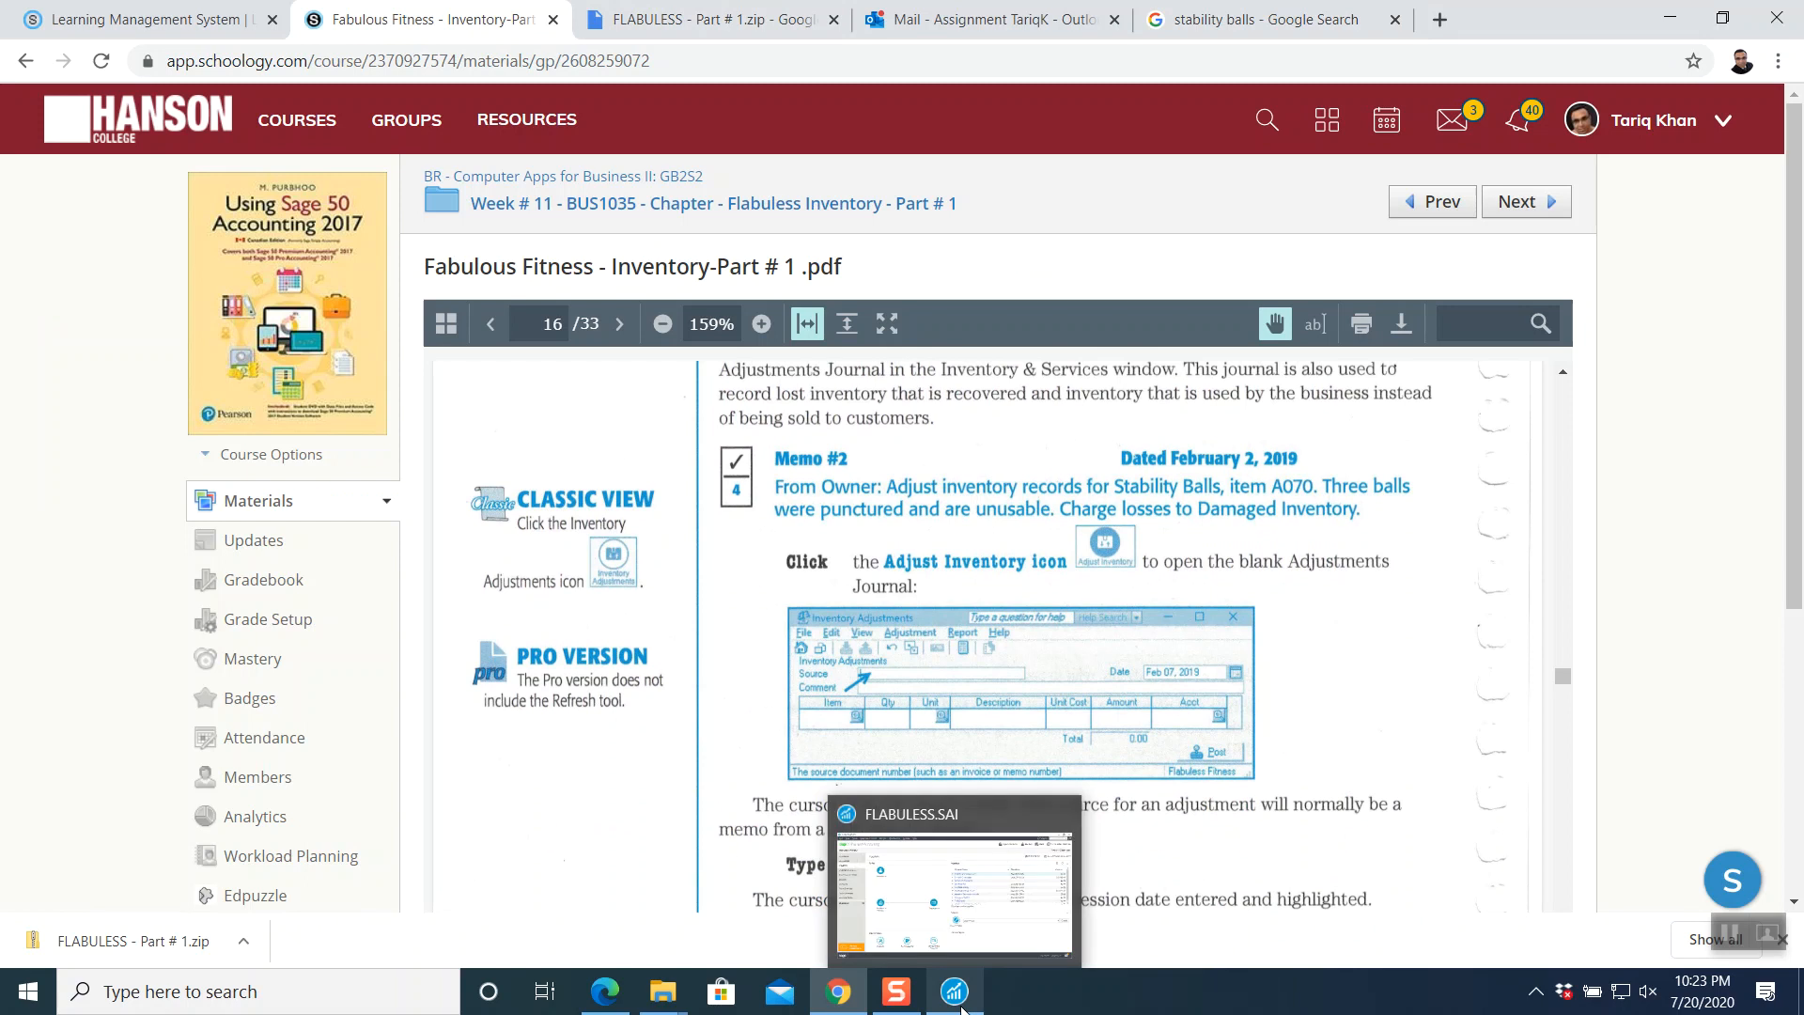
pyautogui.click(961, 1008)
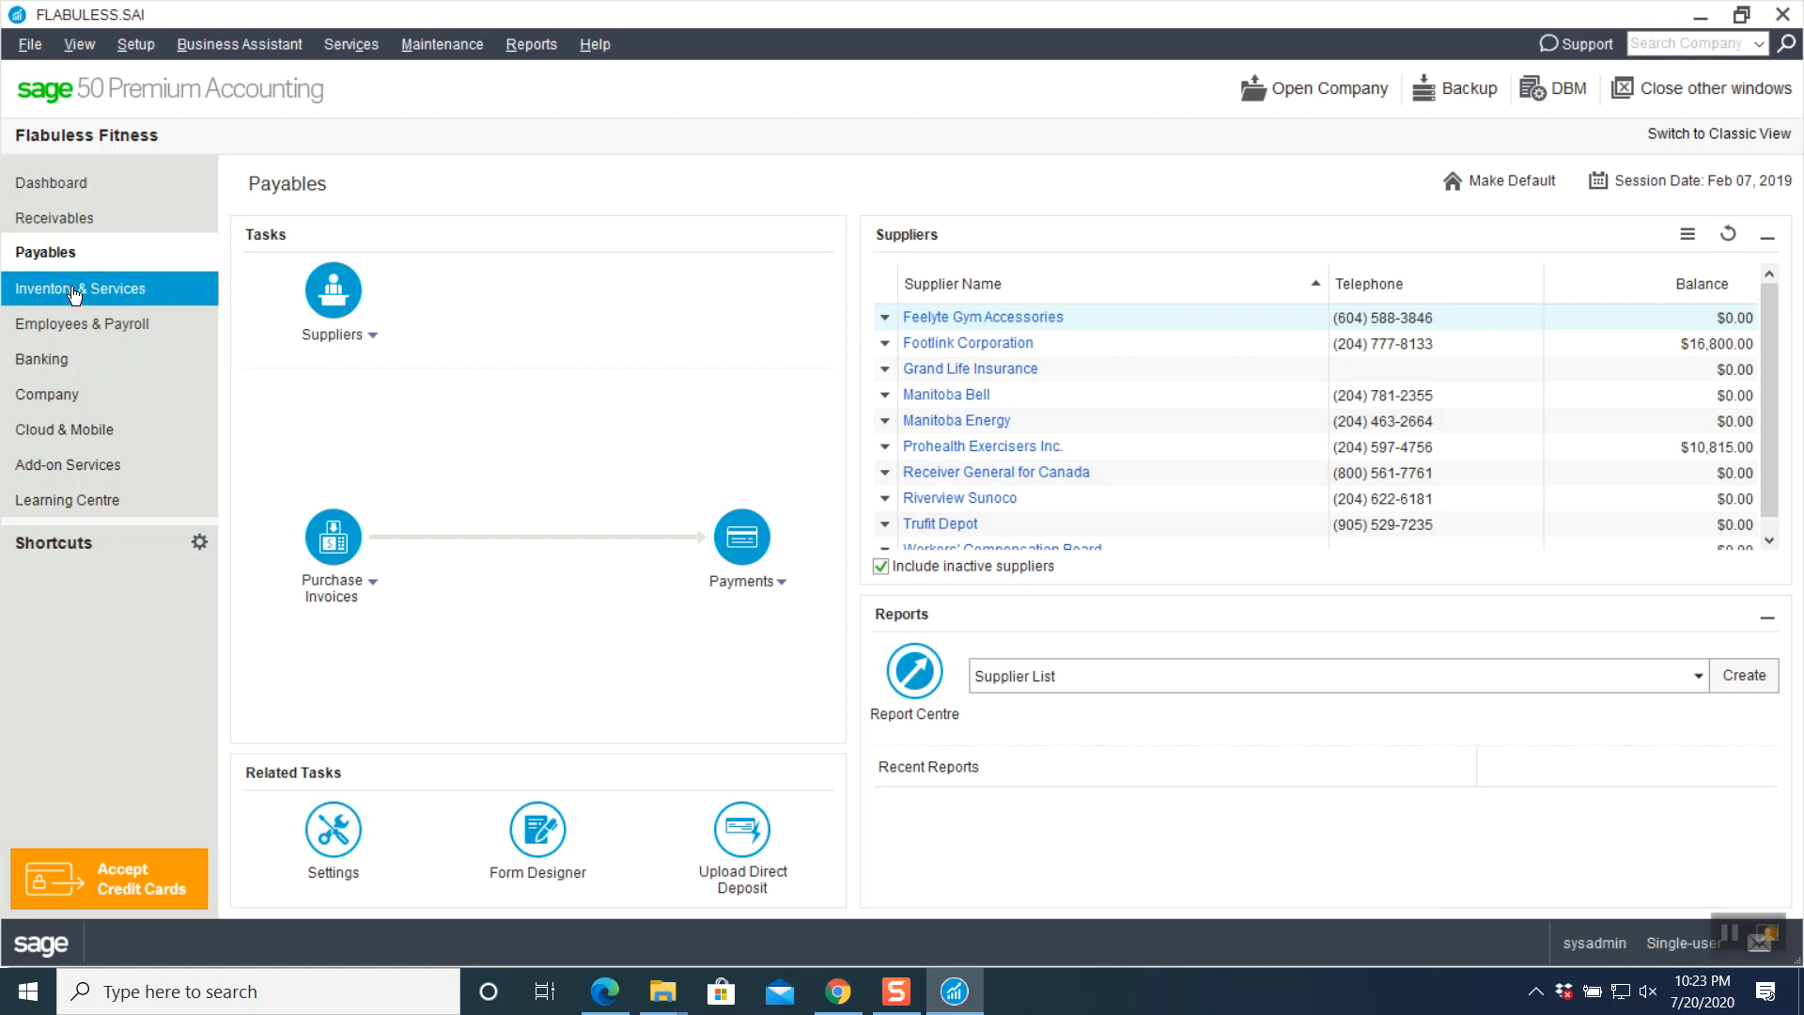
# - Switch to the Inventory & Services area and start a blank Inventory Adjustments journal
pyautogui.click(103, 295)
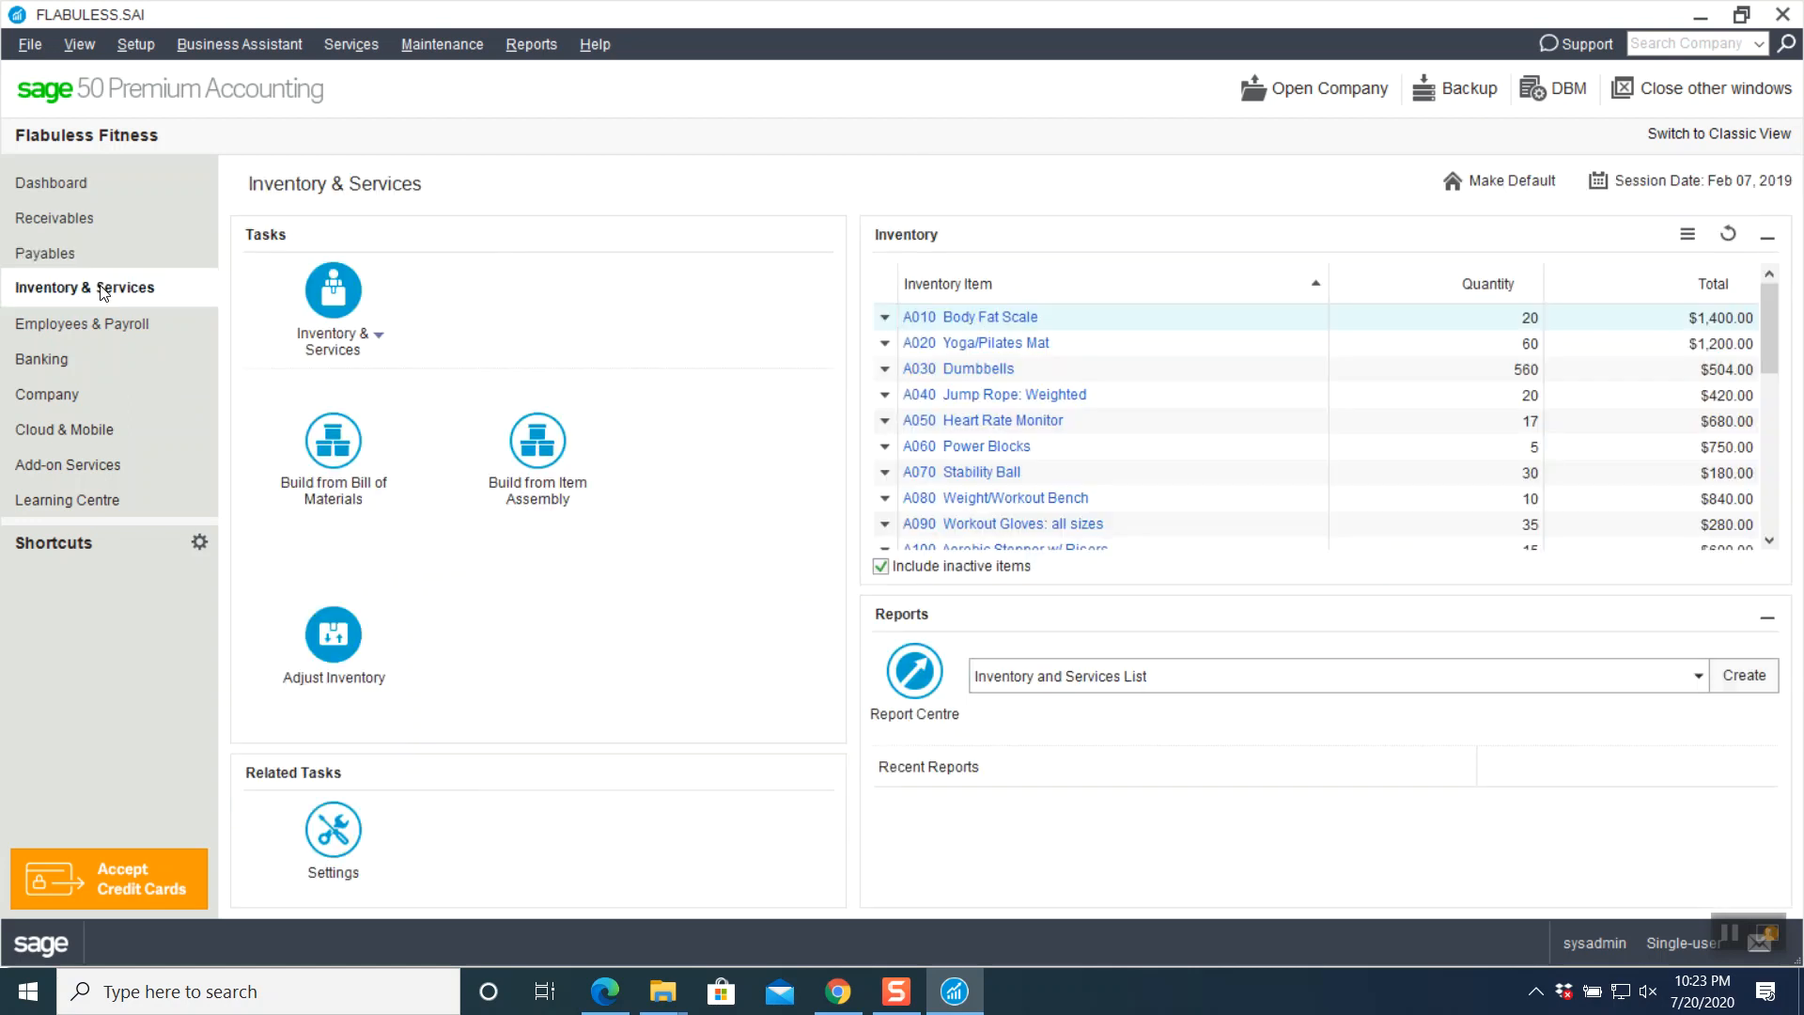
pyautogui.click(837, 991)
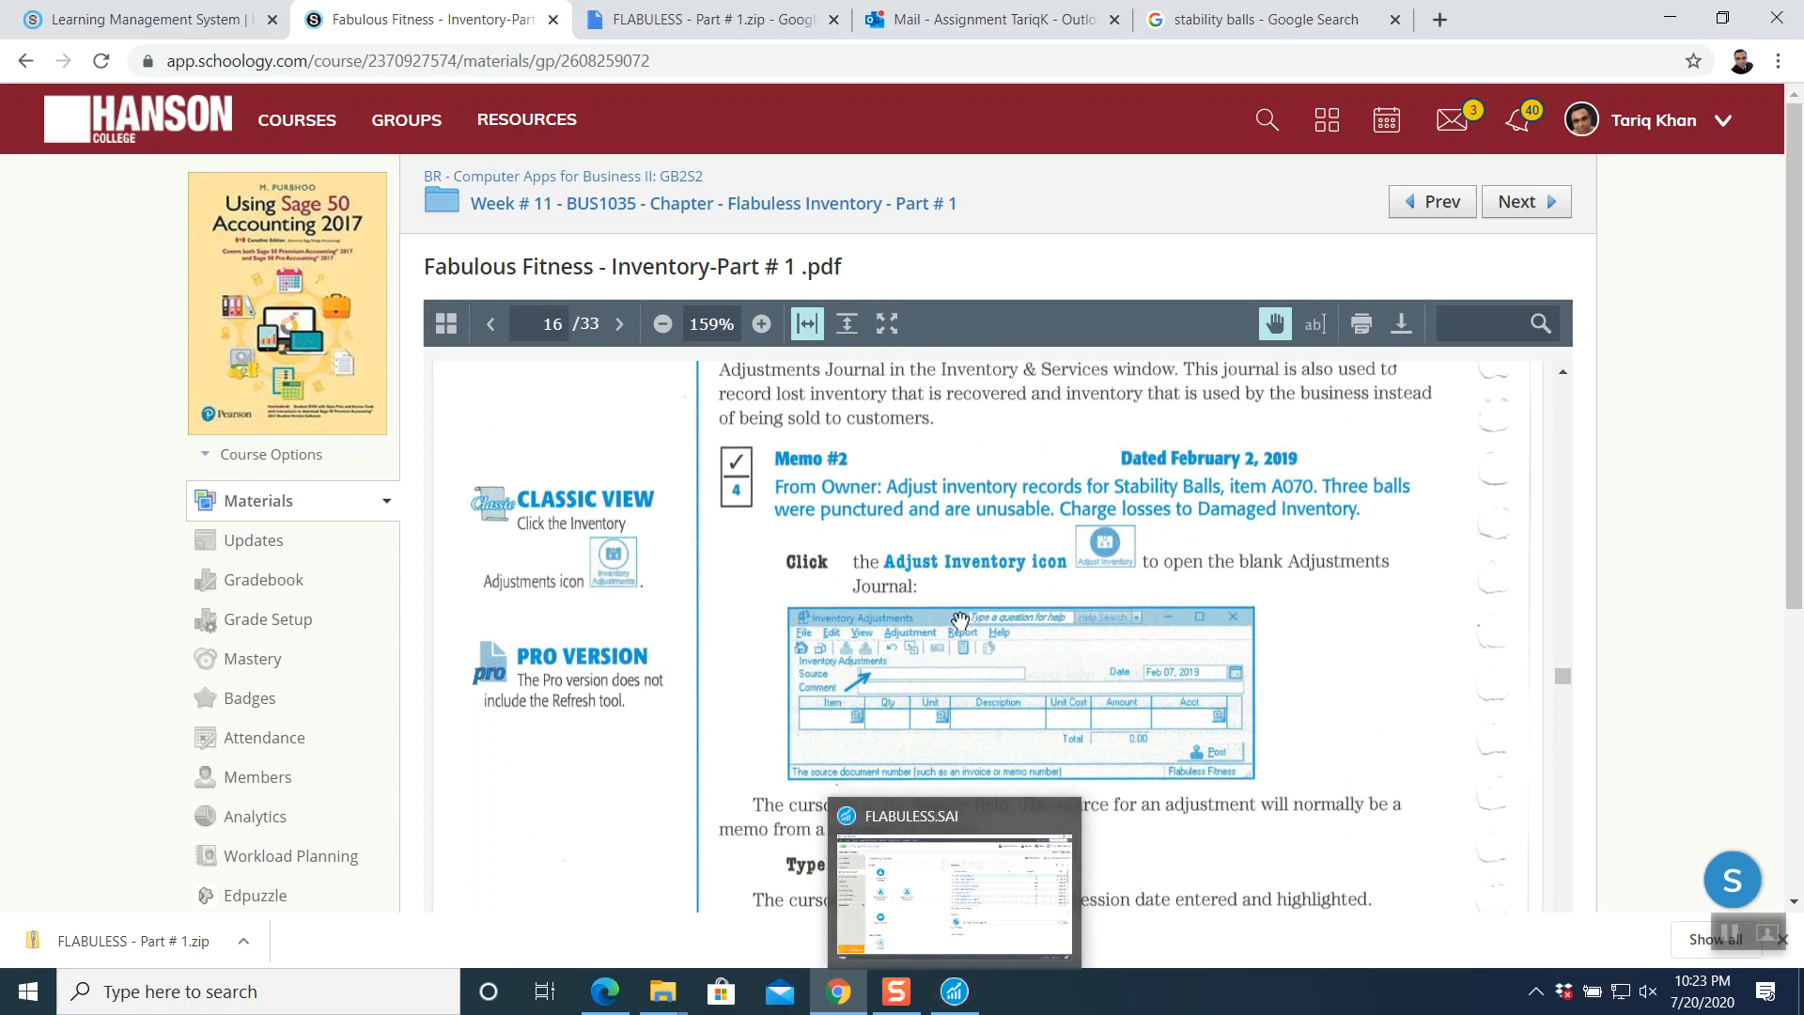
pyautogui.click(955, 992)
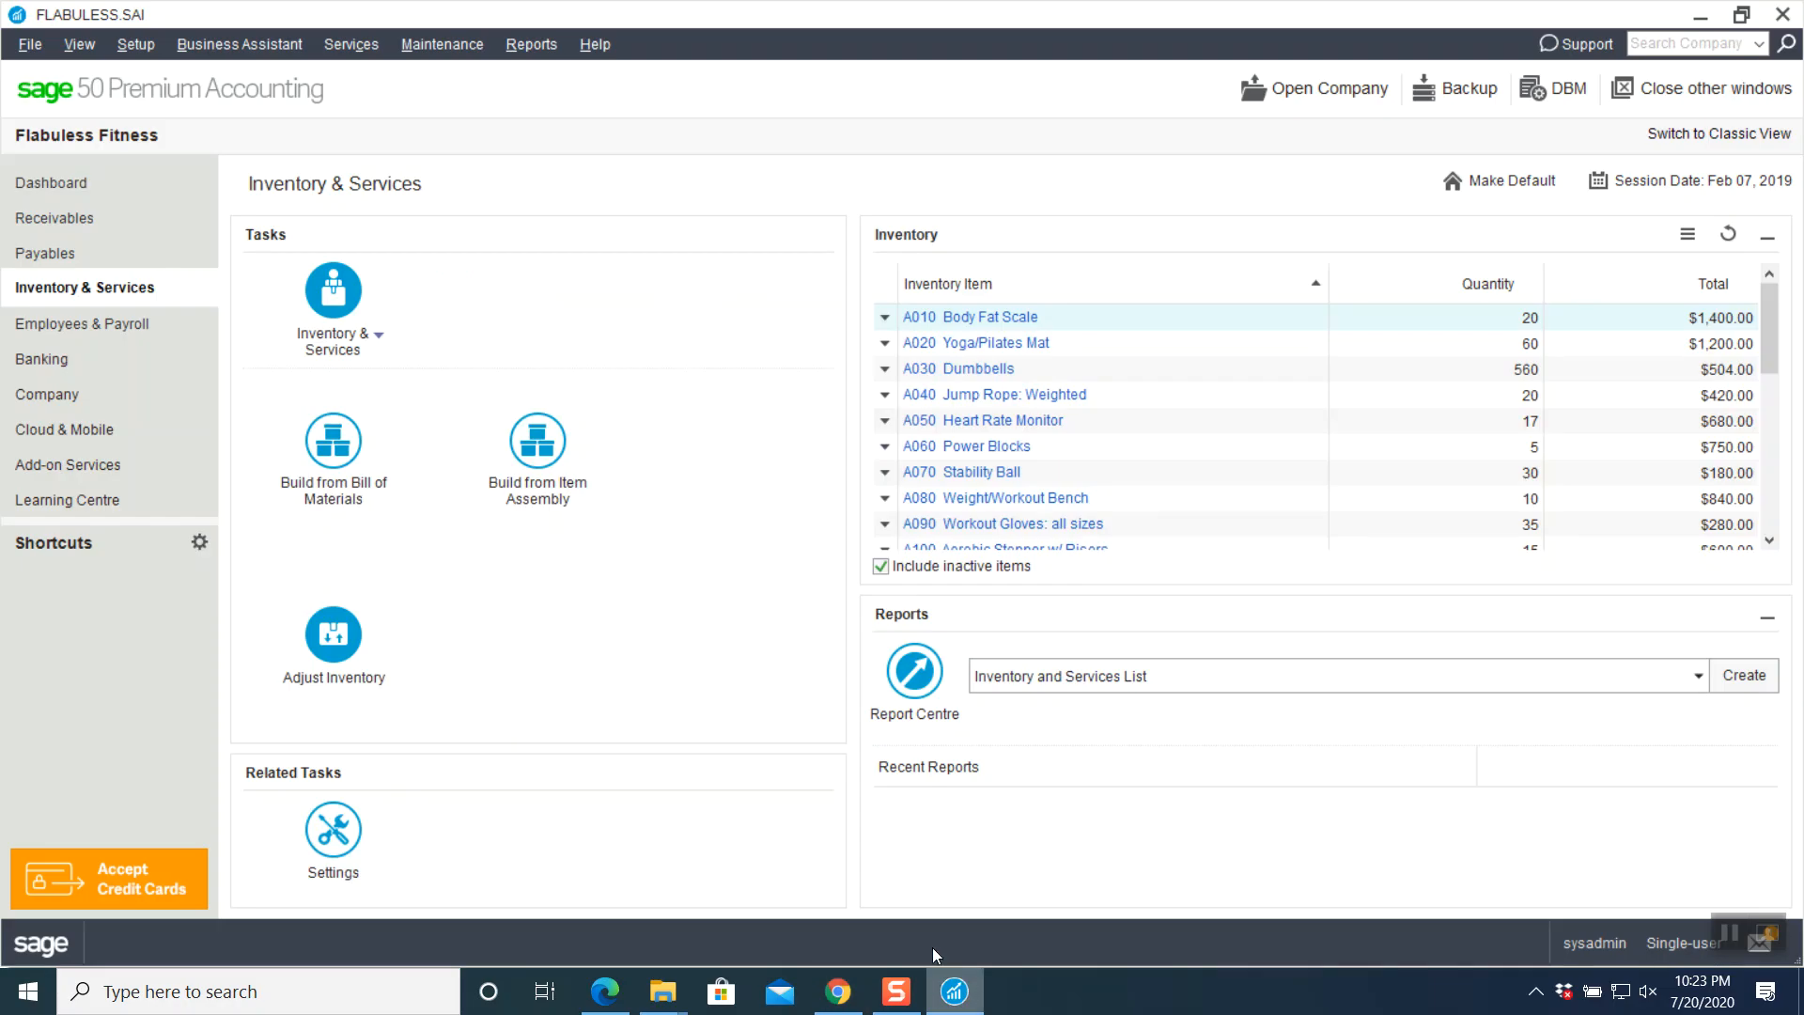
pyautogui.click(379, 339)
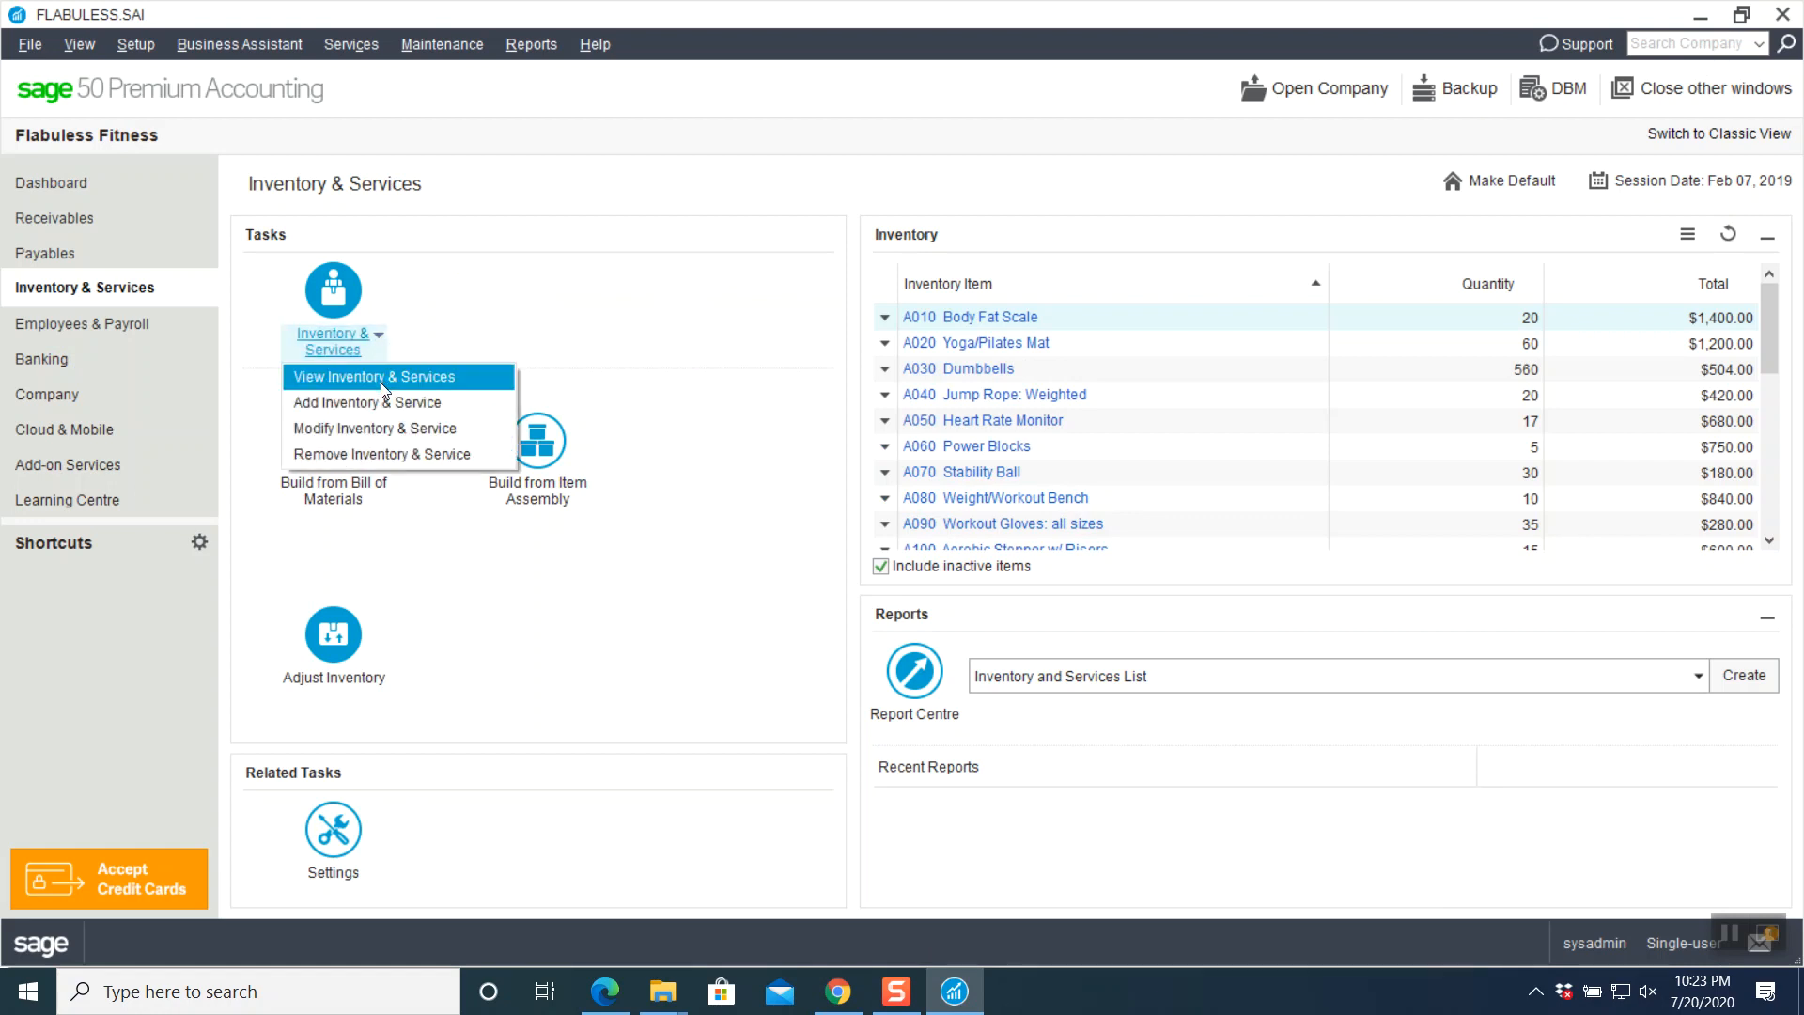
pyautogui.click(473, 317)
pyautogui.click(346, 657)
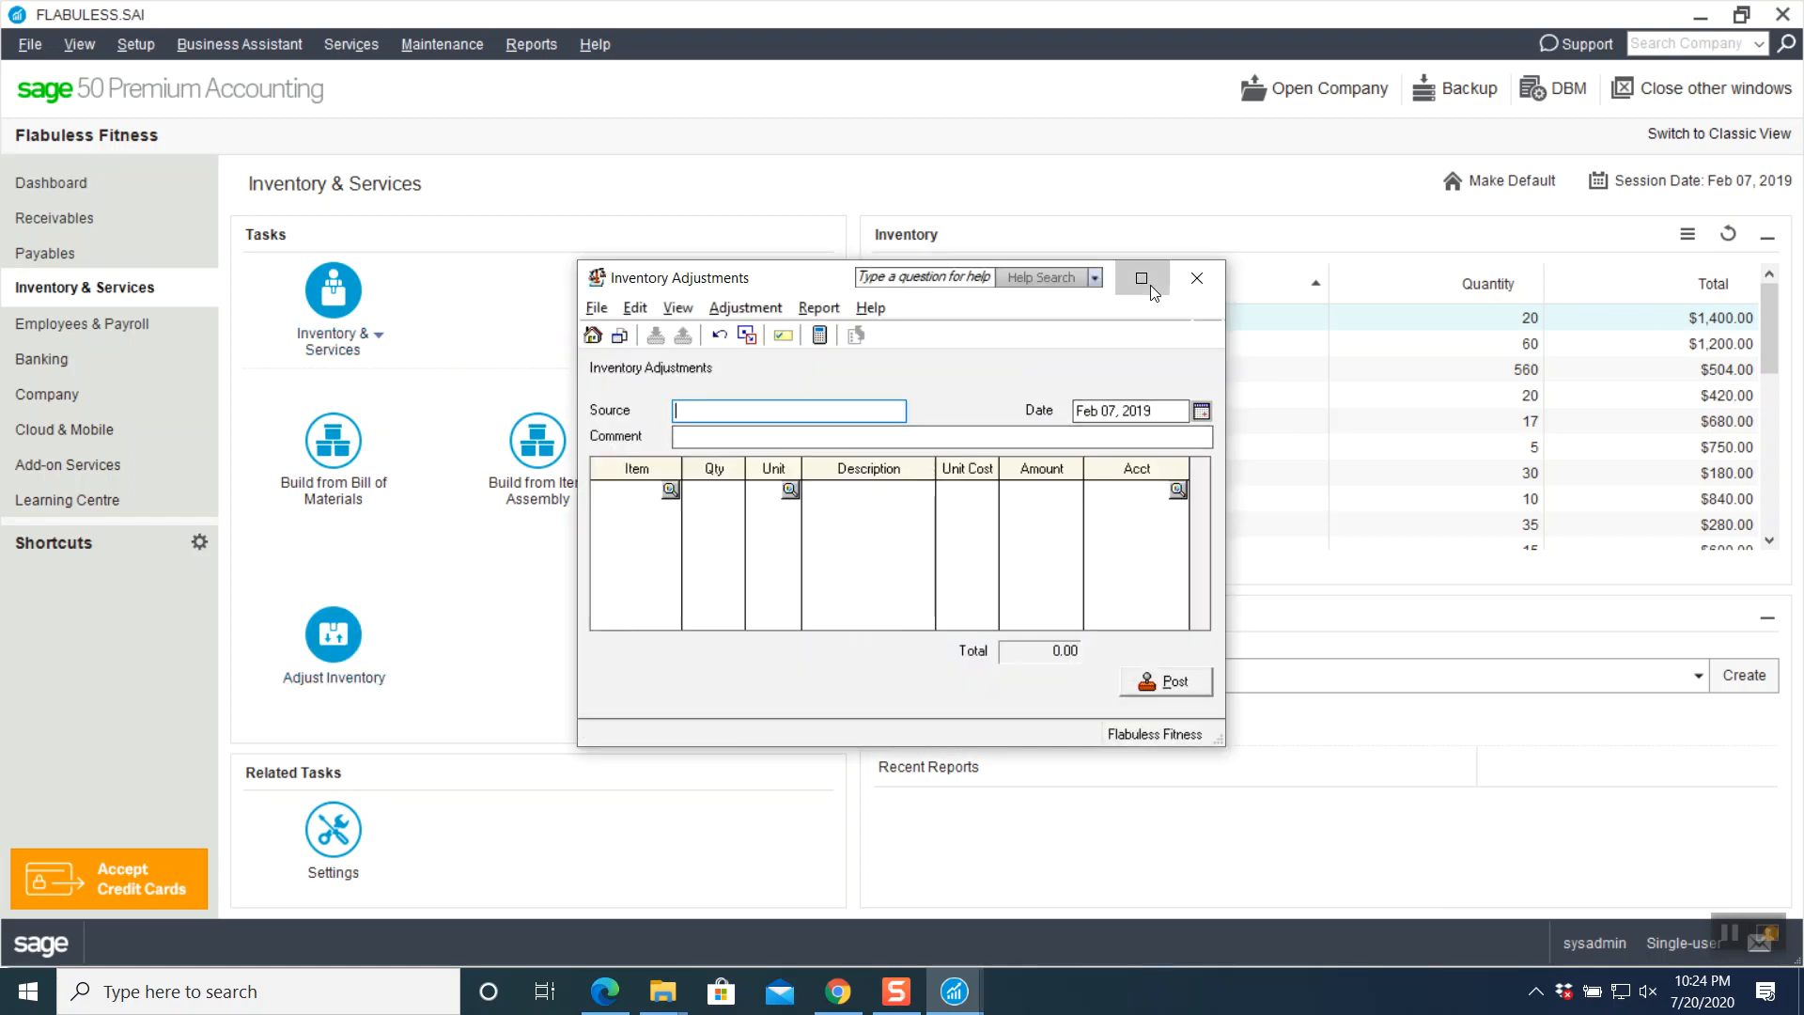
# - Maximize the adjustments journal and date it Feb 02, 2019
pyautogui.click(1151, 285)
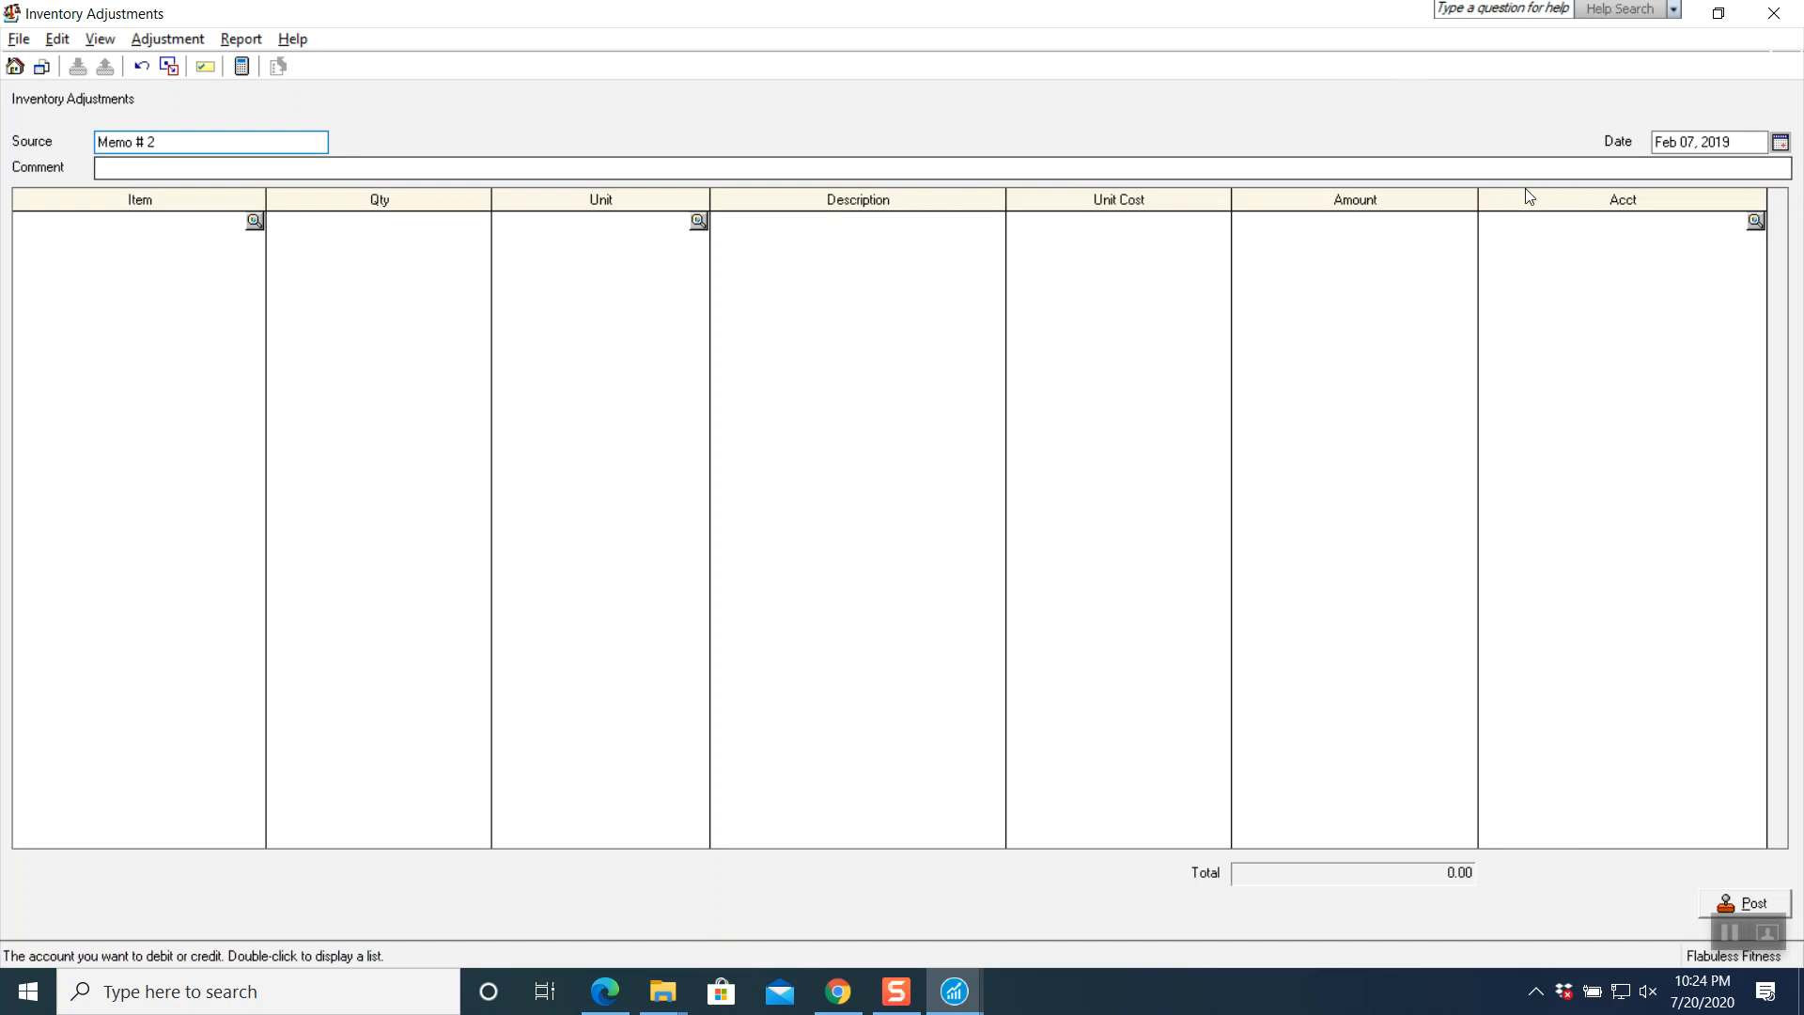
pyautogui.click(1721, 937)
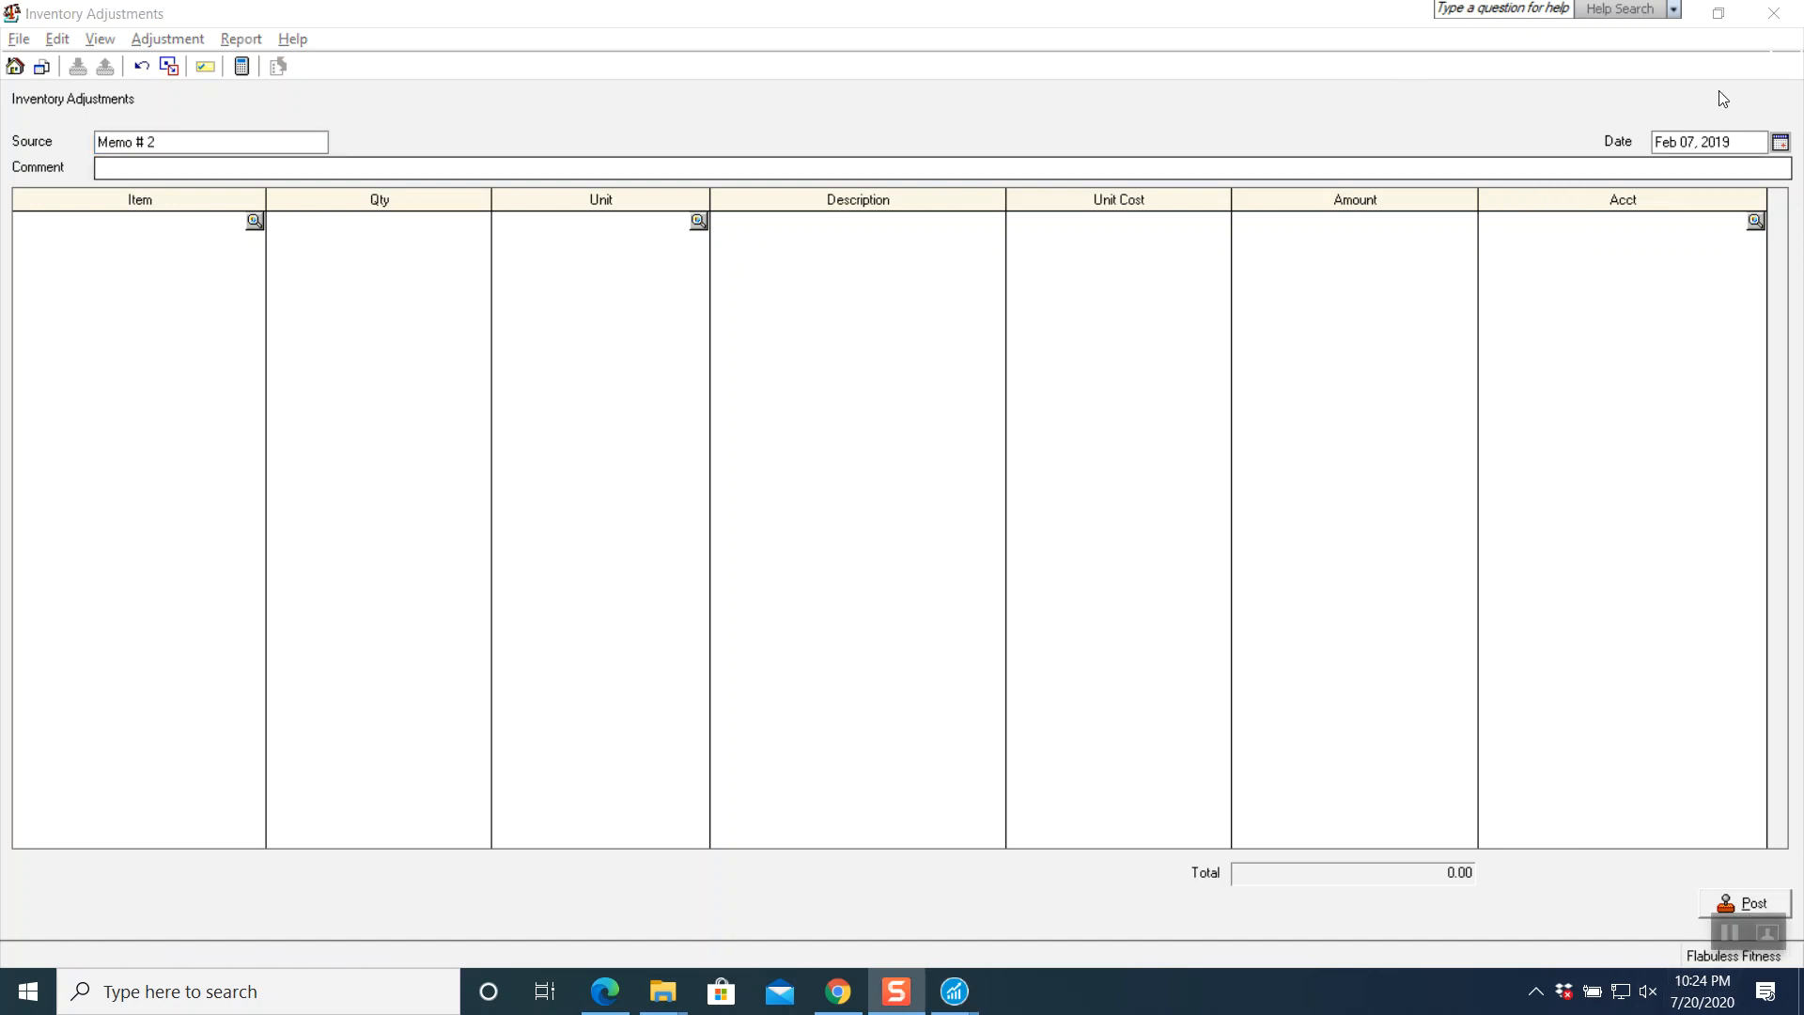
pyautogui.click(1781, 143)
pyautogui.click(1745, 229)
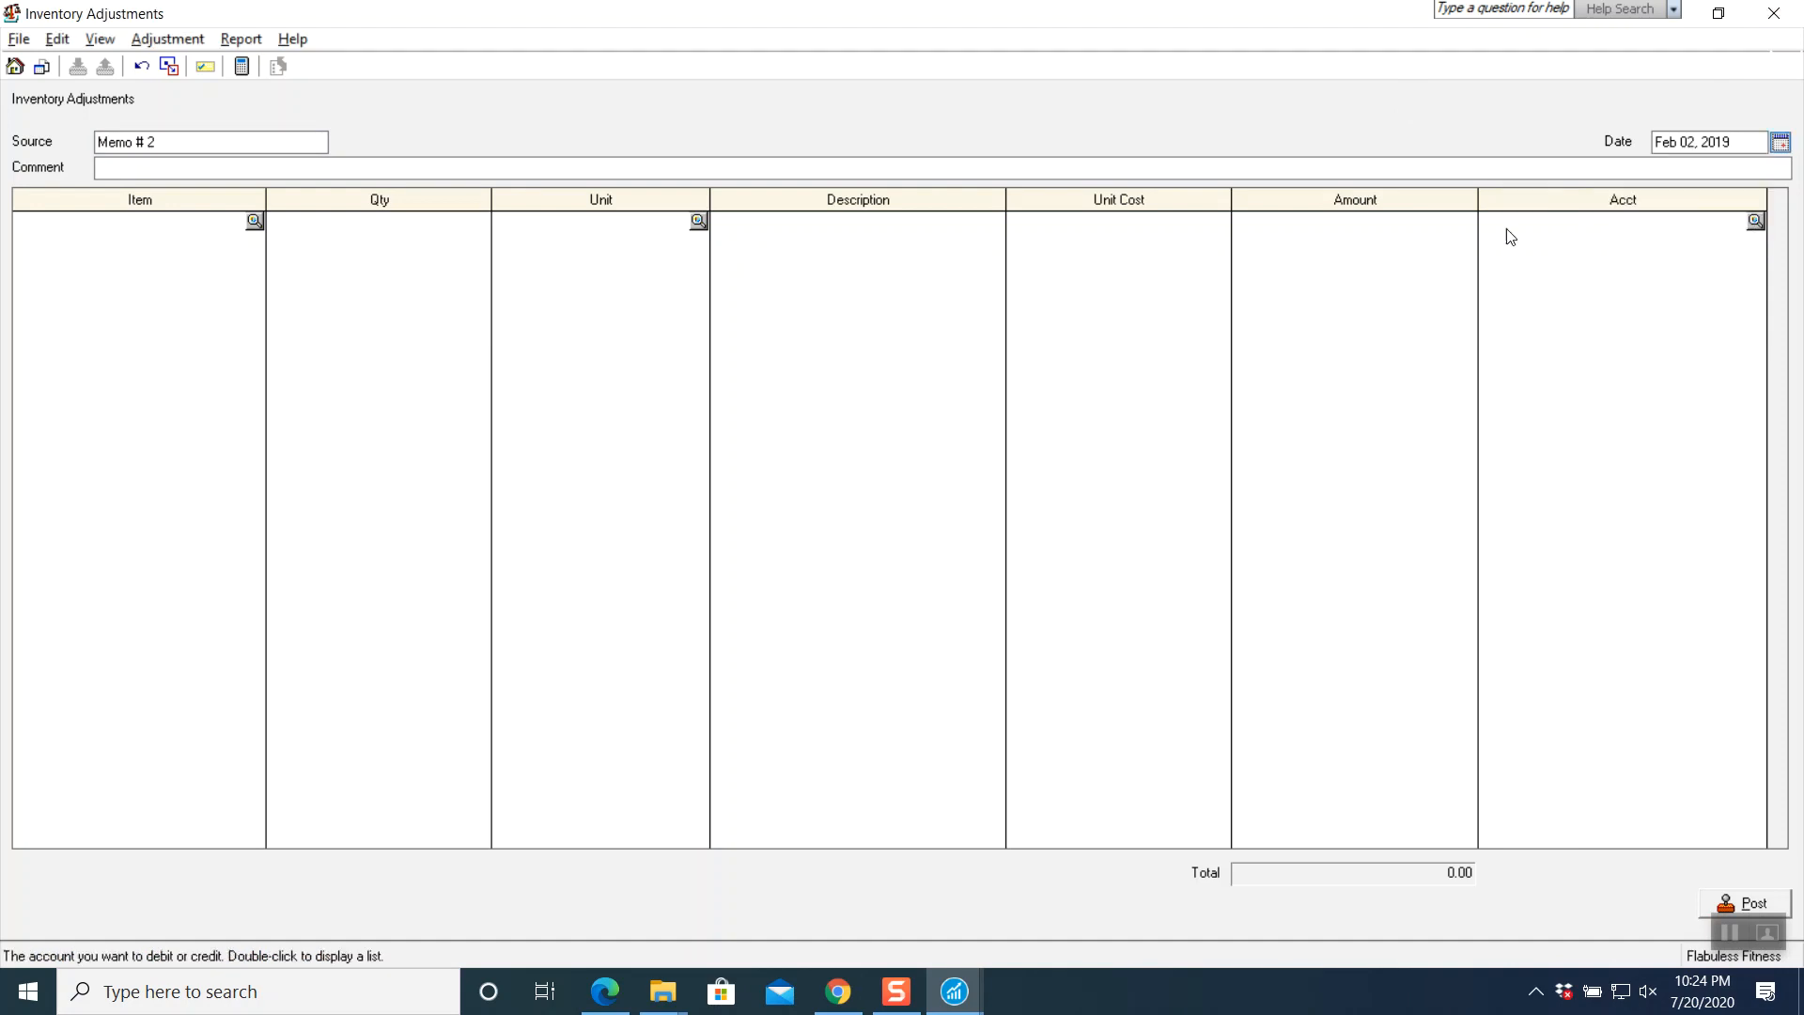
pyautogui.click(235, 168)
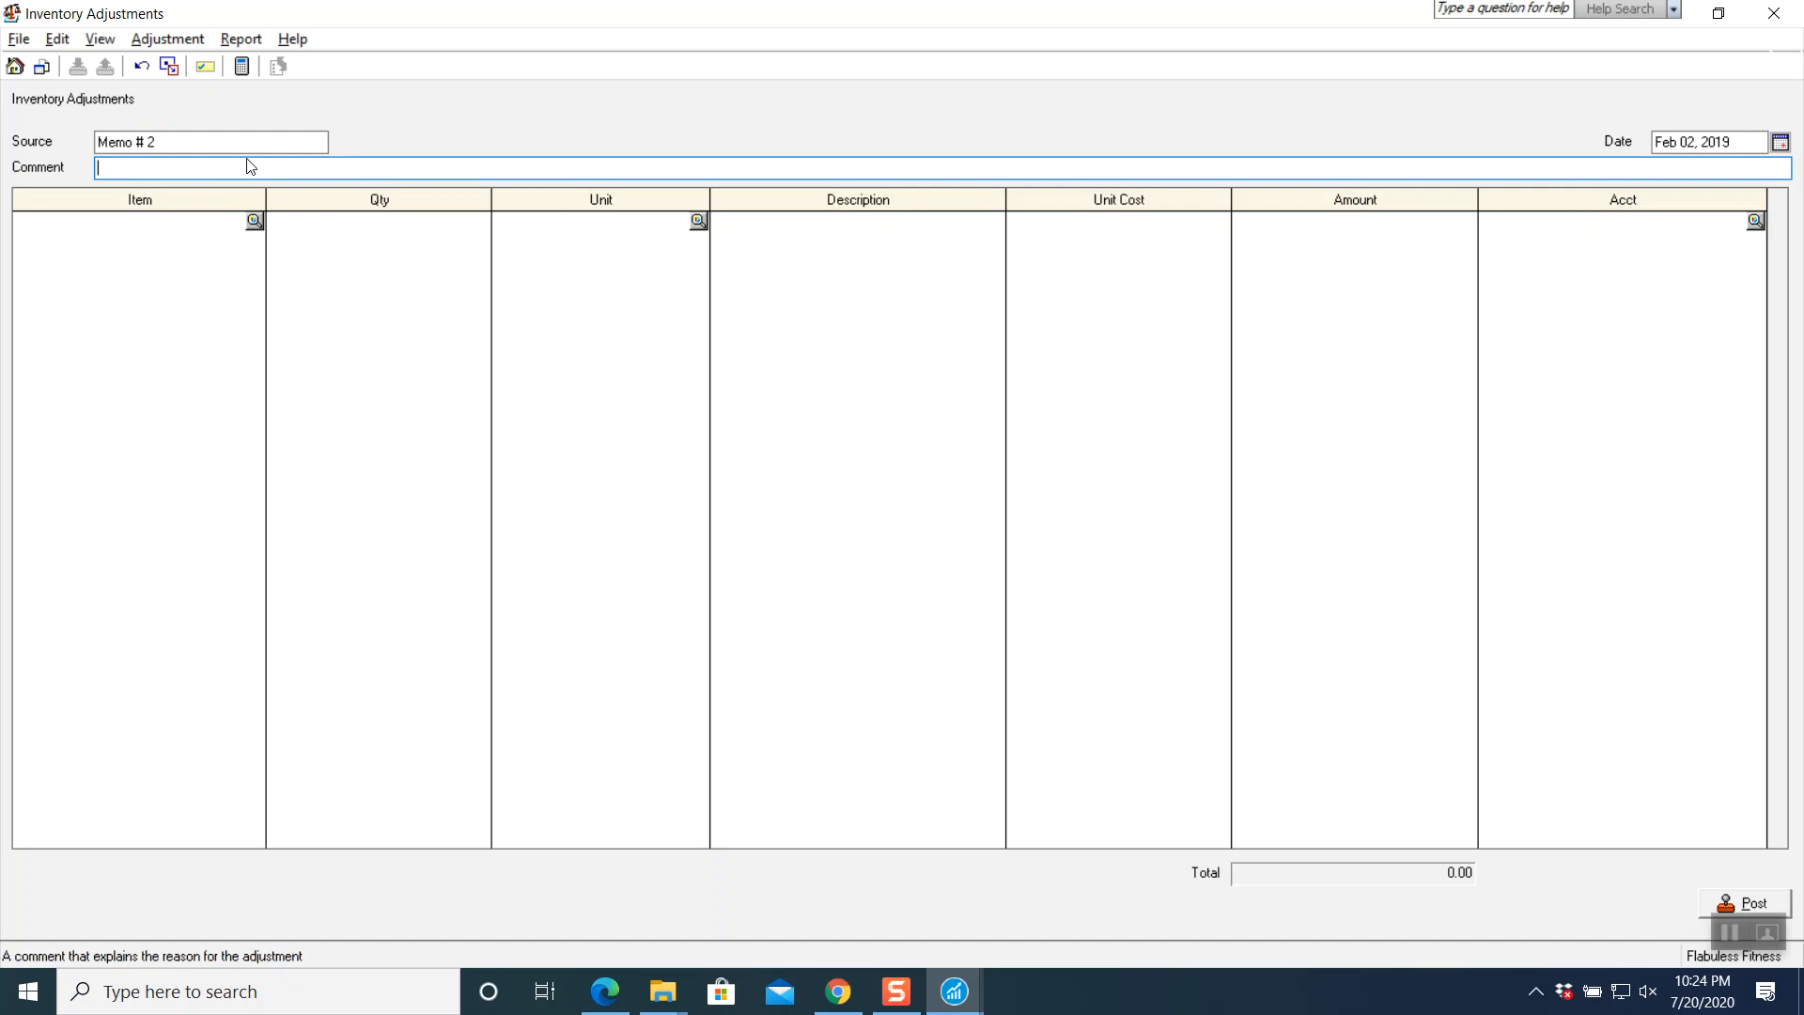
# - Add item A070 Stability Ball with a quantity of -3 to the adjustment
pyautogui.click(255, 221)
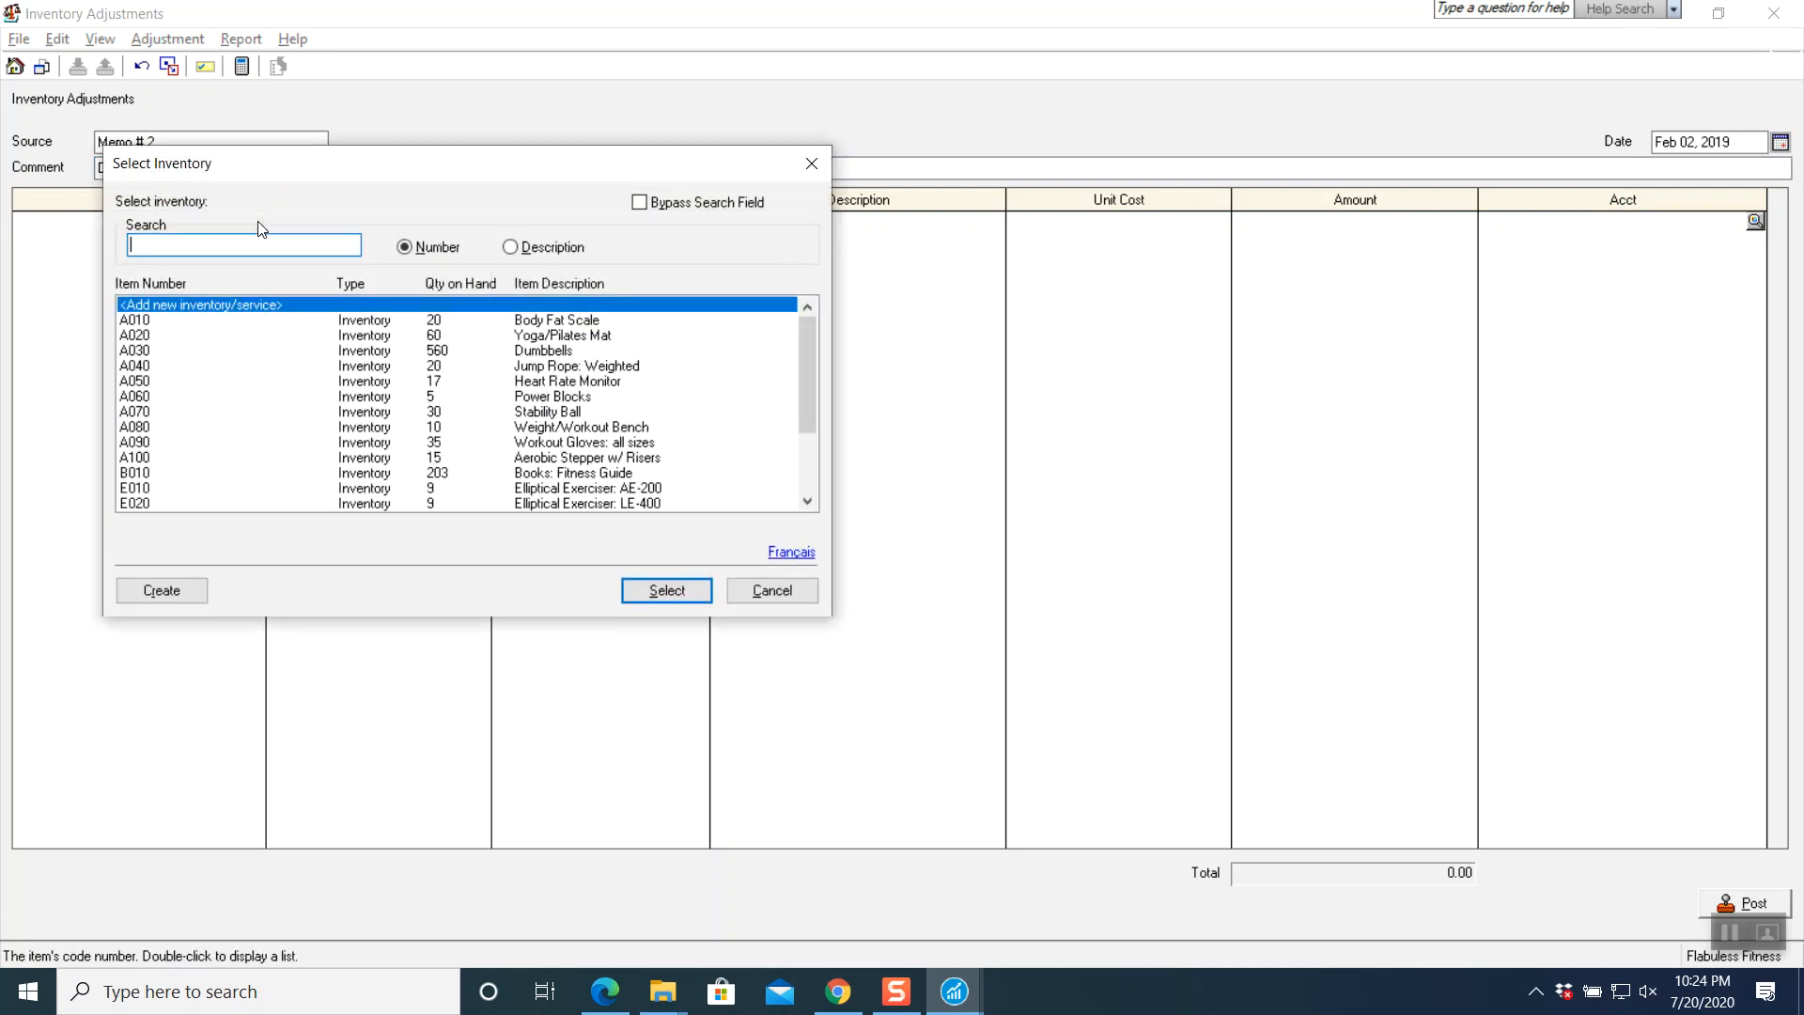
pyautogui.click(203, 413)
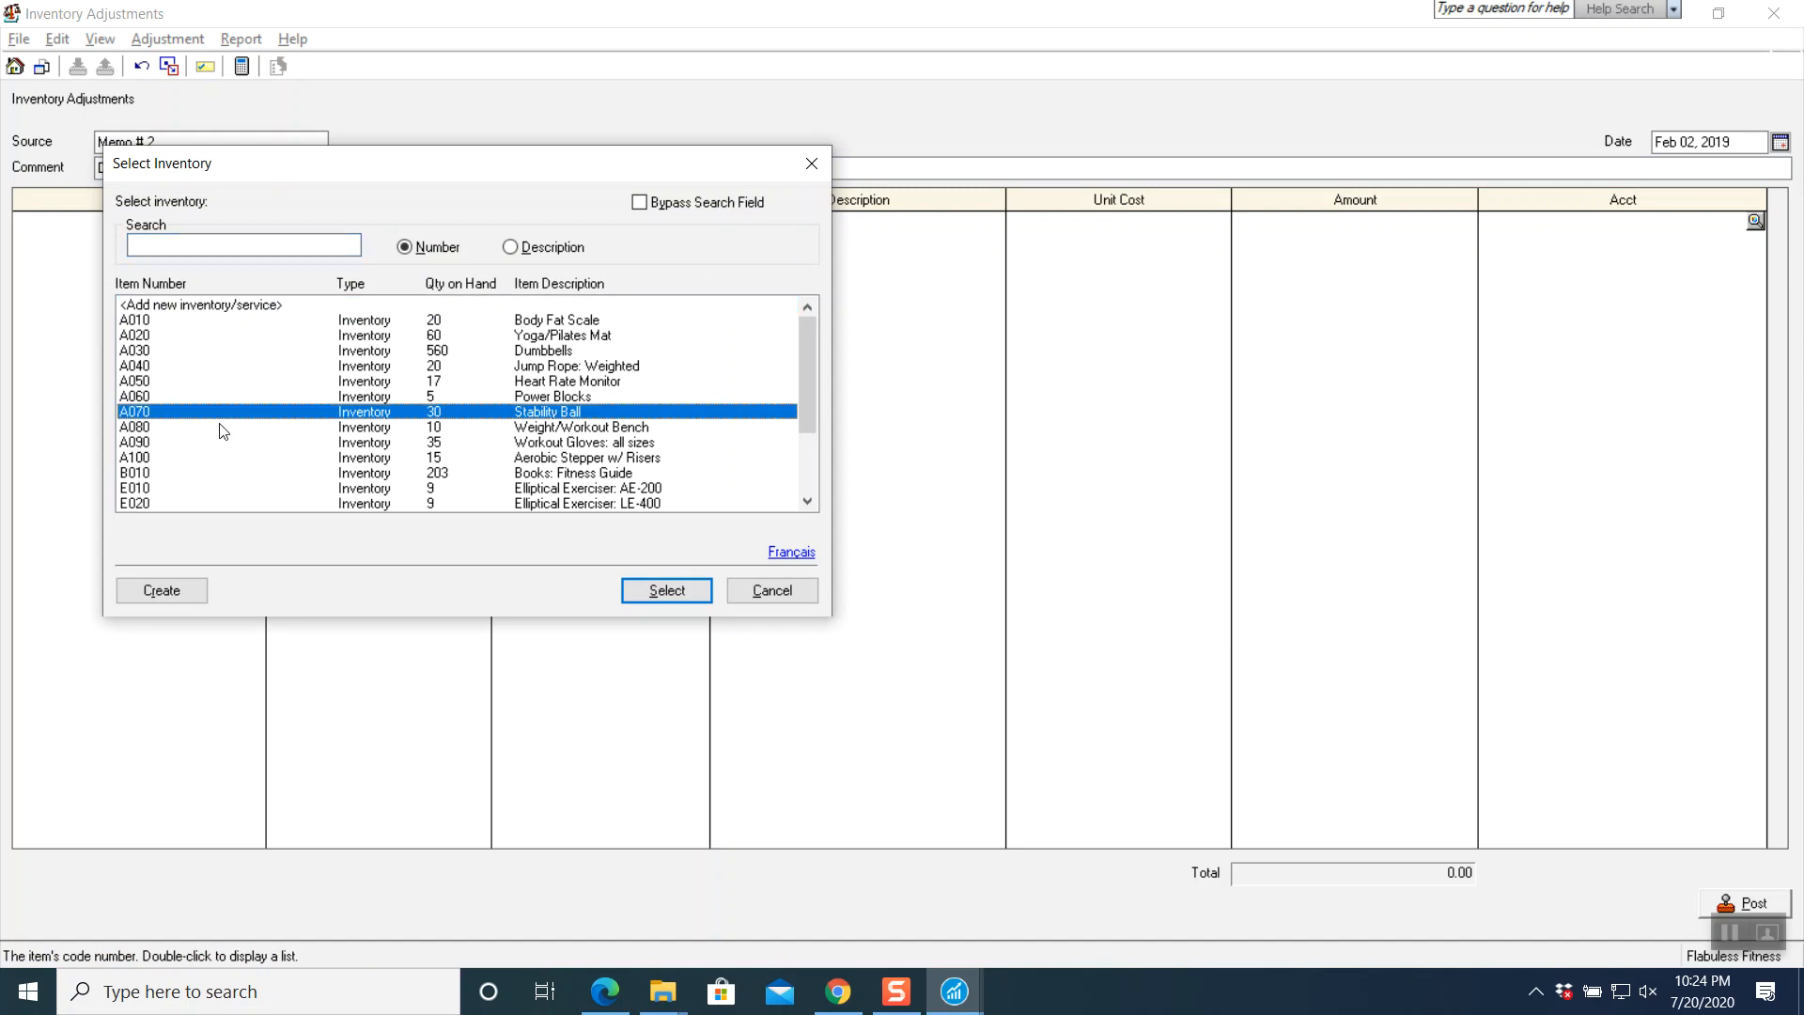
pyautogui.click(629, 590)
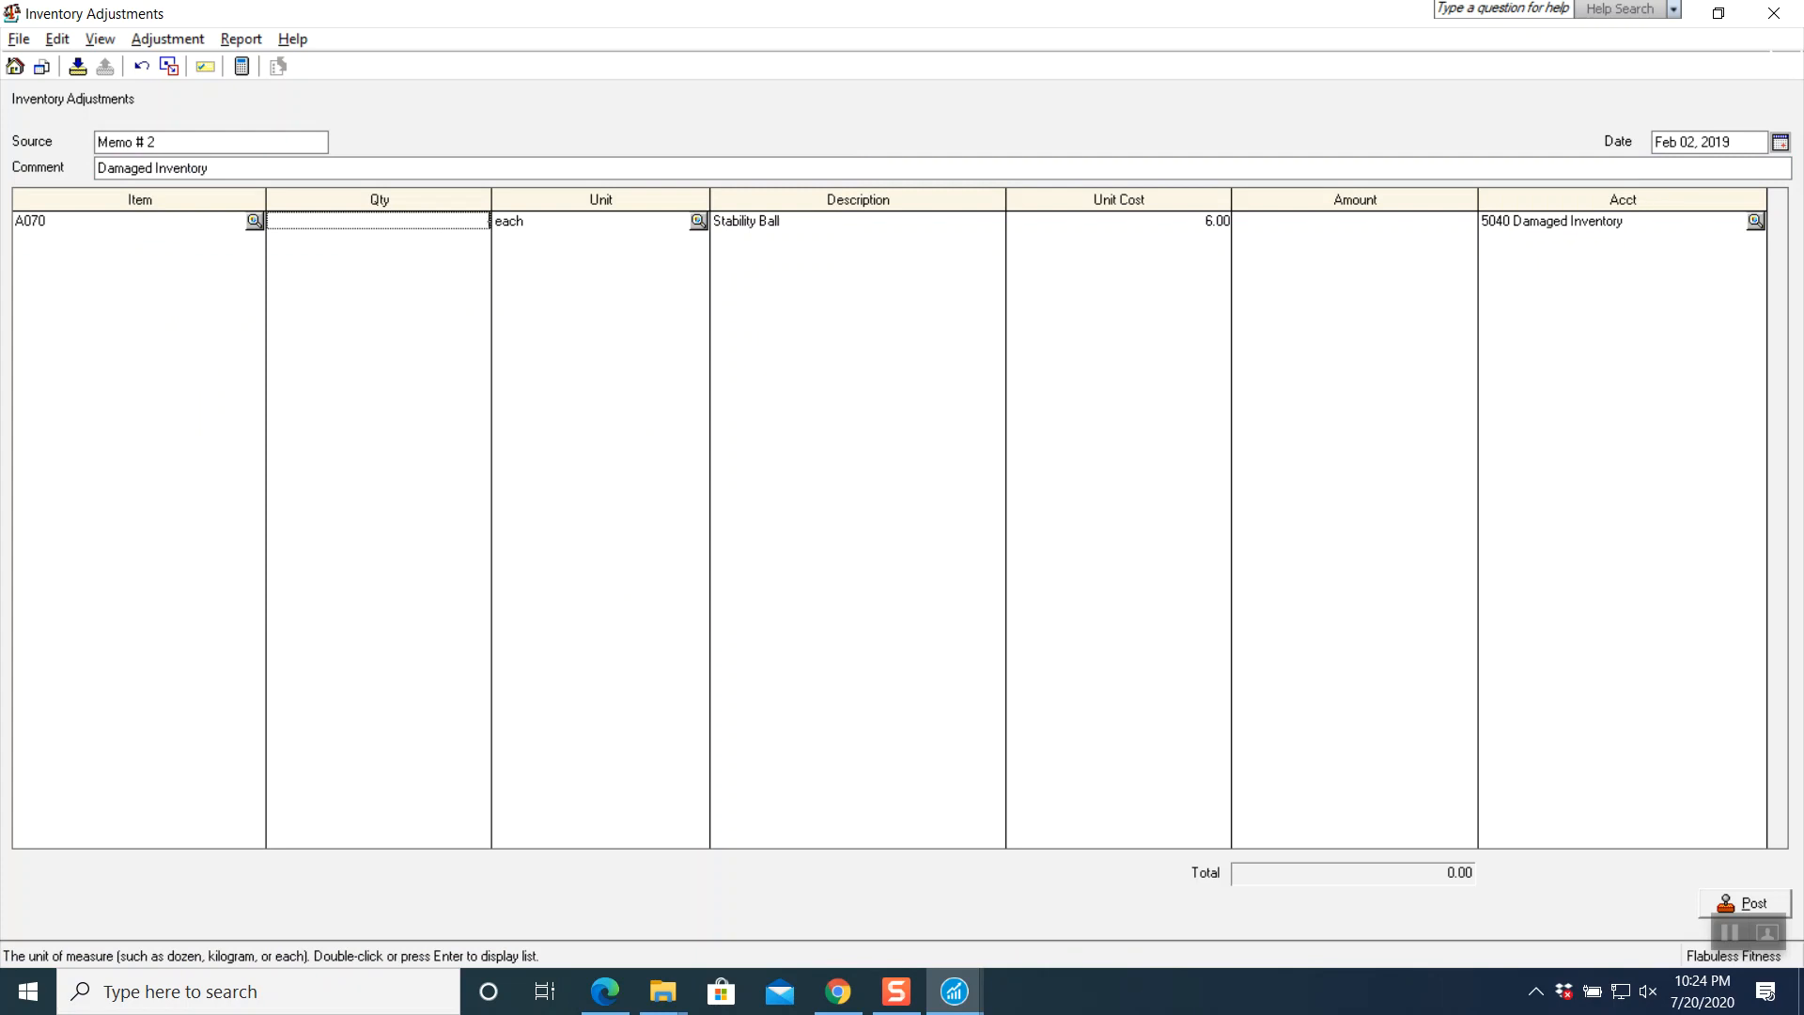
pyautogui.write('-3')
pyautogui.press('Tab')
pyautogui.press('Tab')
pyautogui.press('Tab')
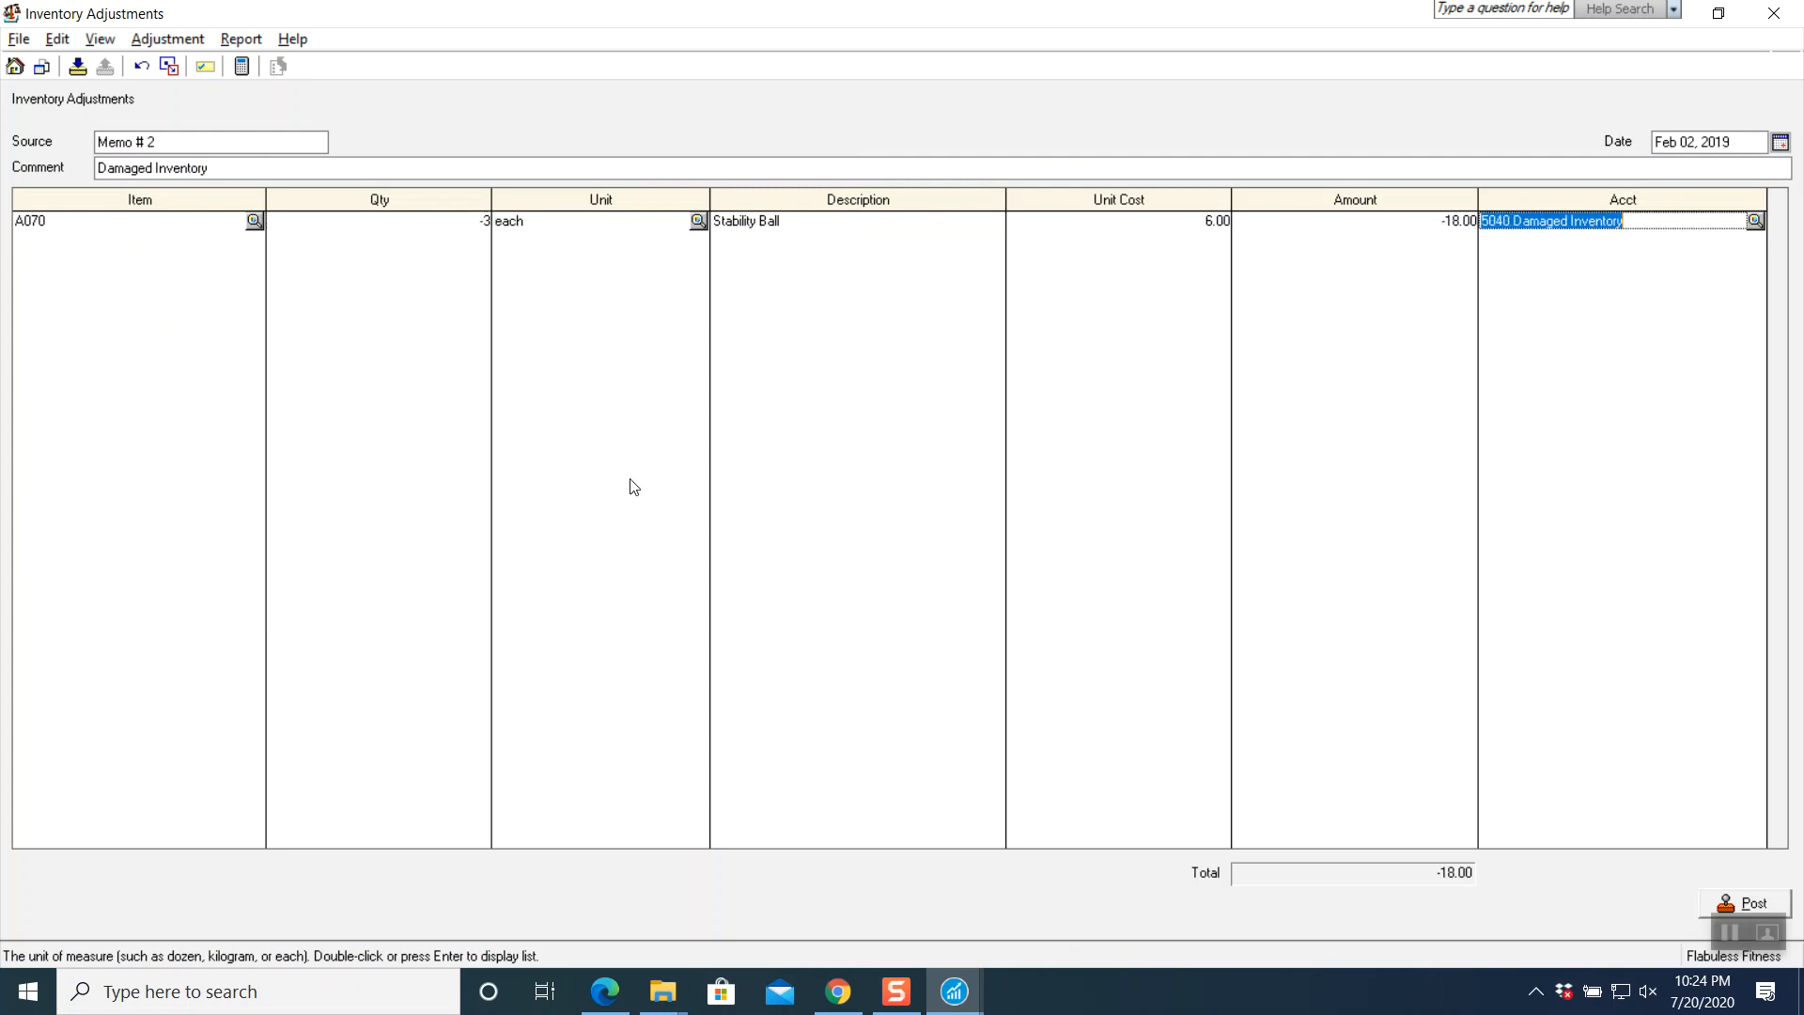
pyautogui.press('Tab')
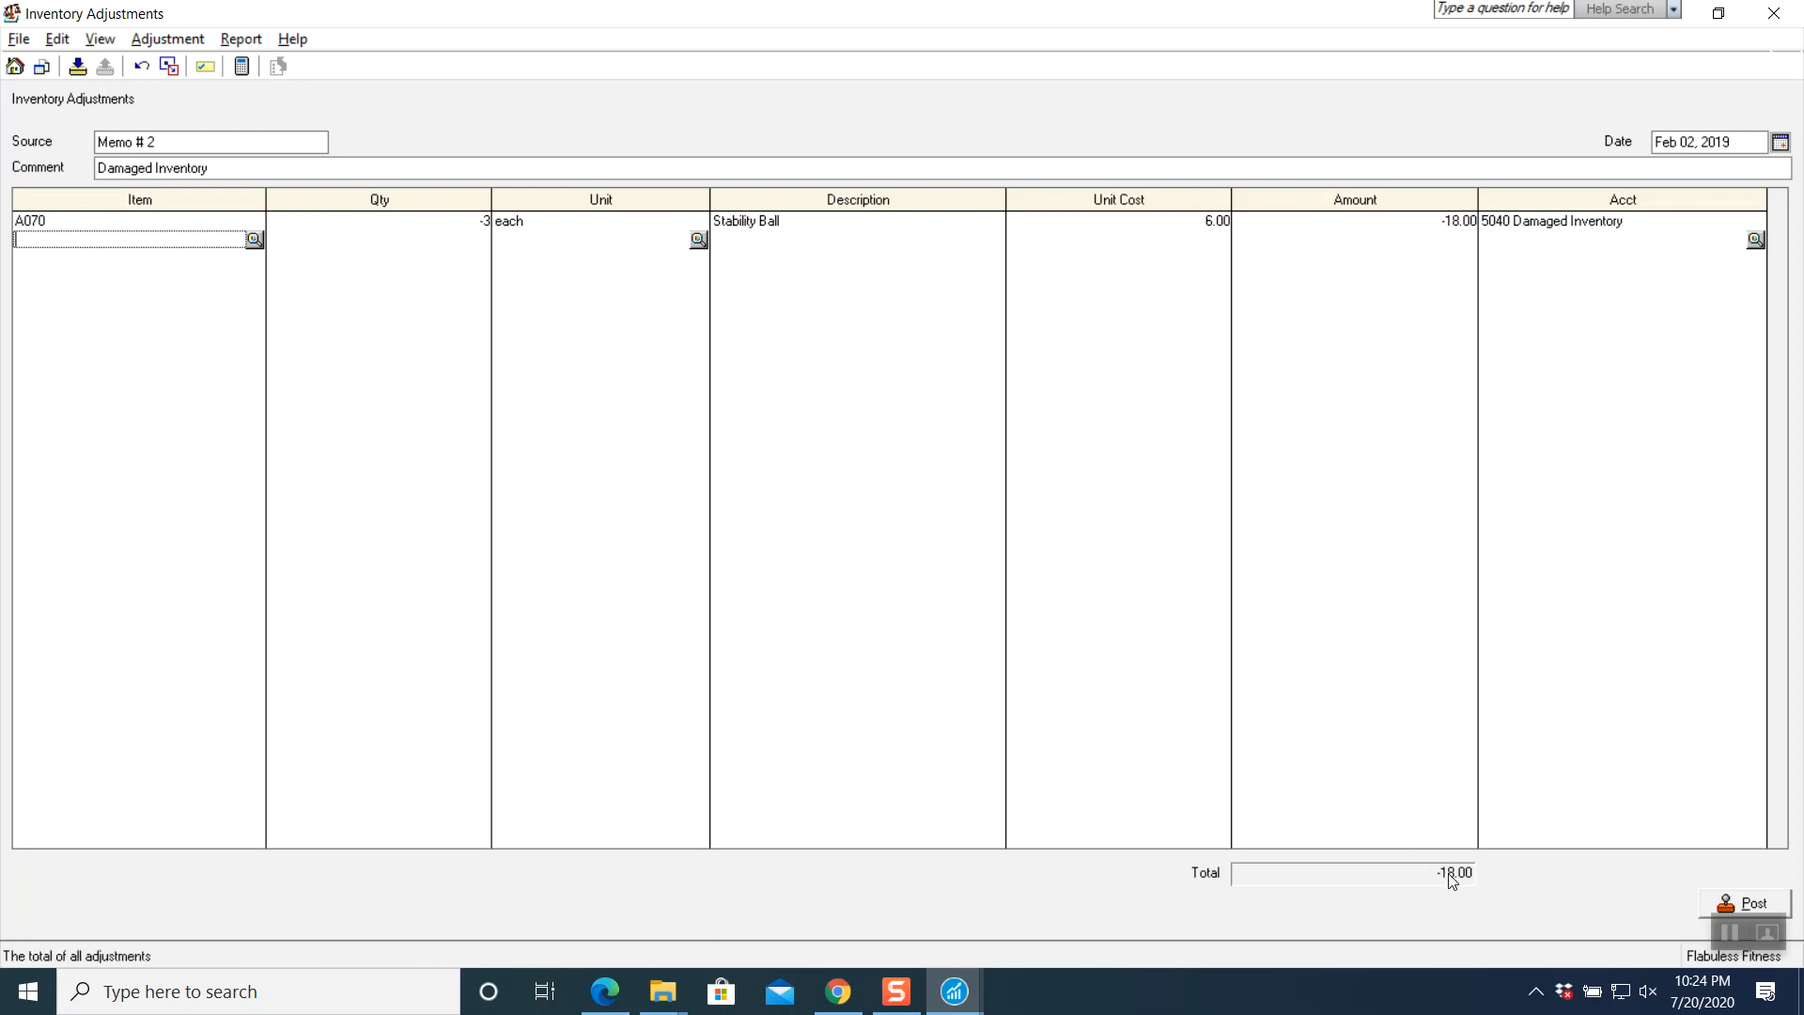
# - Review the journal entry, then post the adjustment as J3 and close the journal
pyautogui.click(239, 37)
pyautogui.click(250, 66)
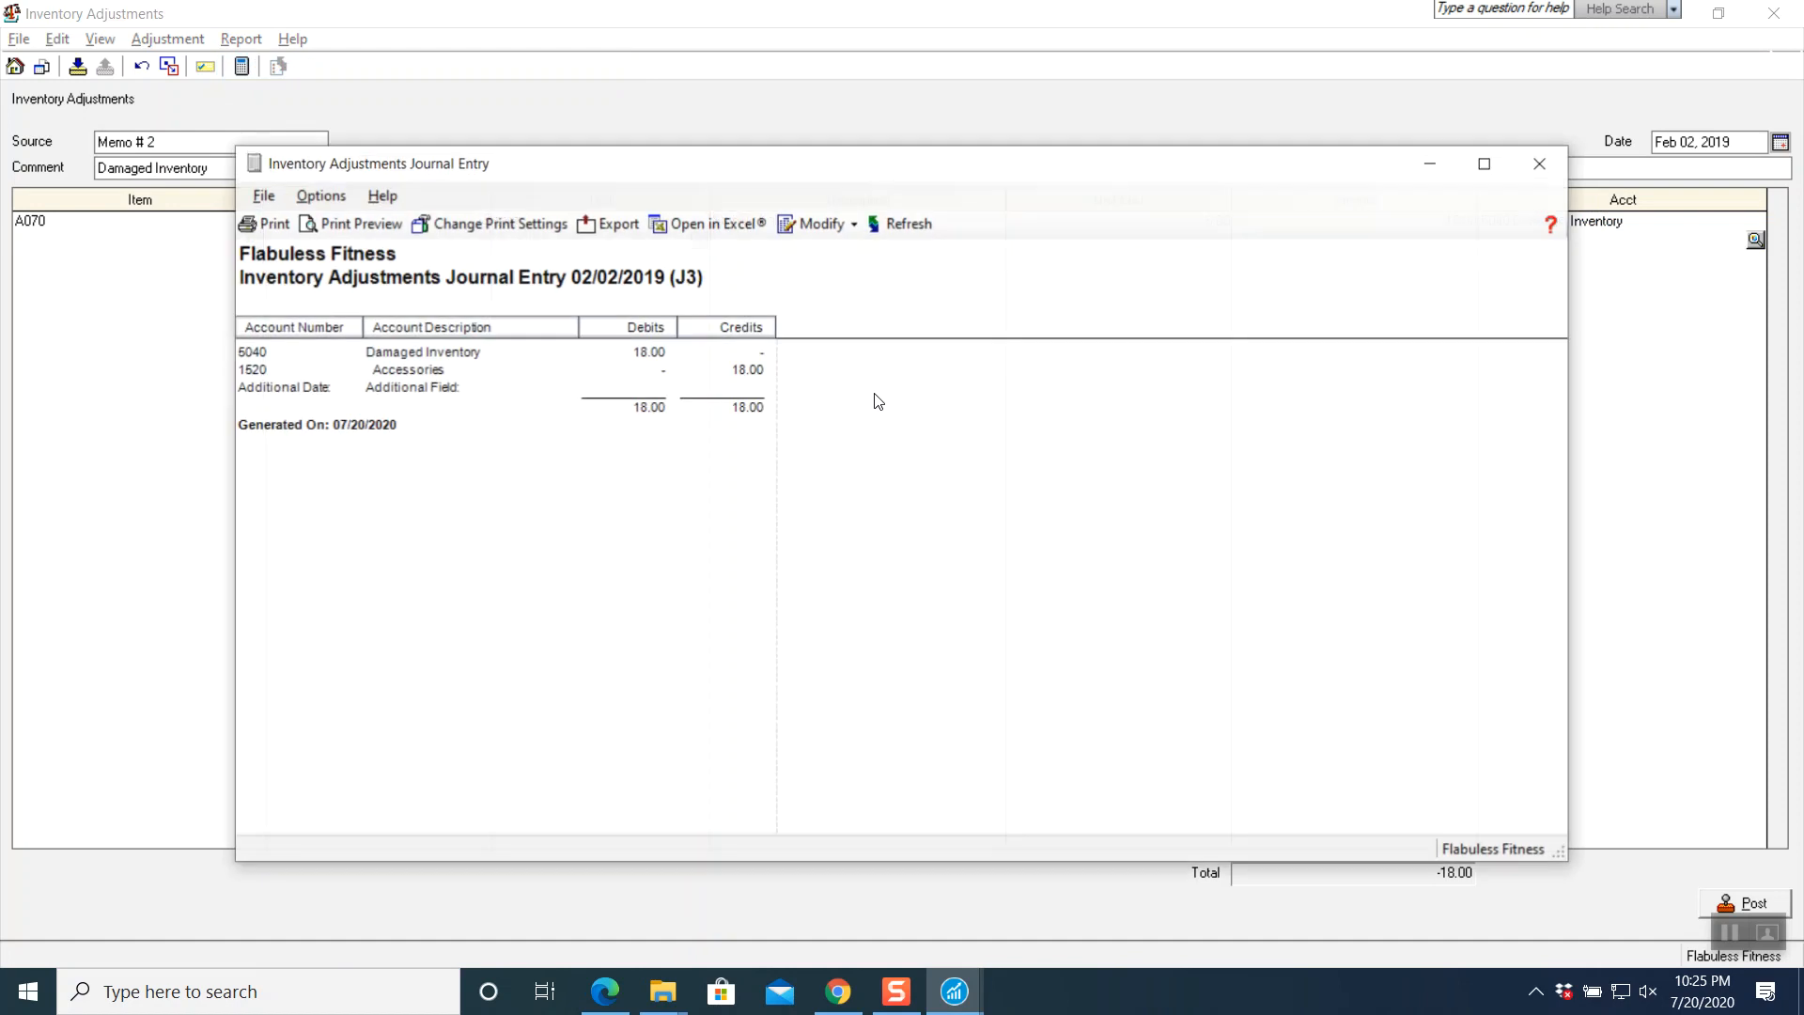
pyautogui.click(1539, 168)
pyautogui.click(1746, 899)
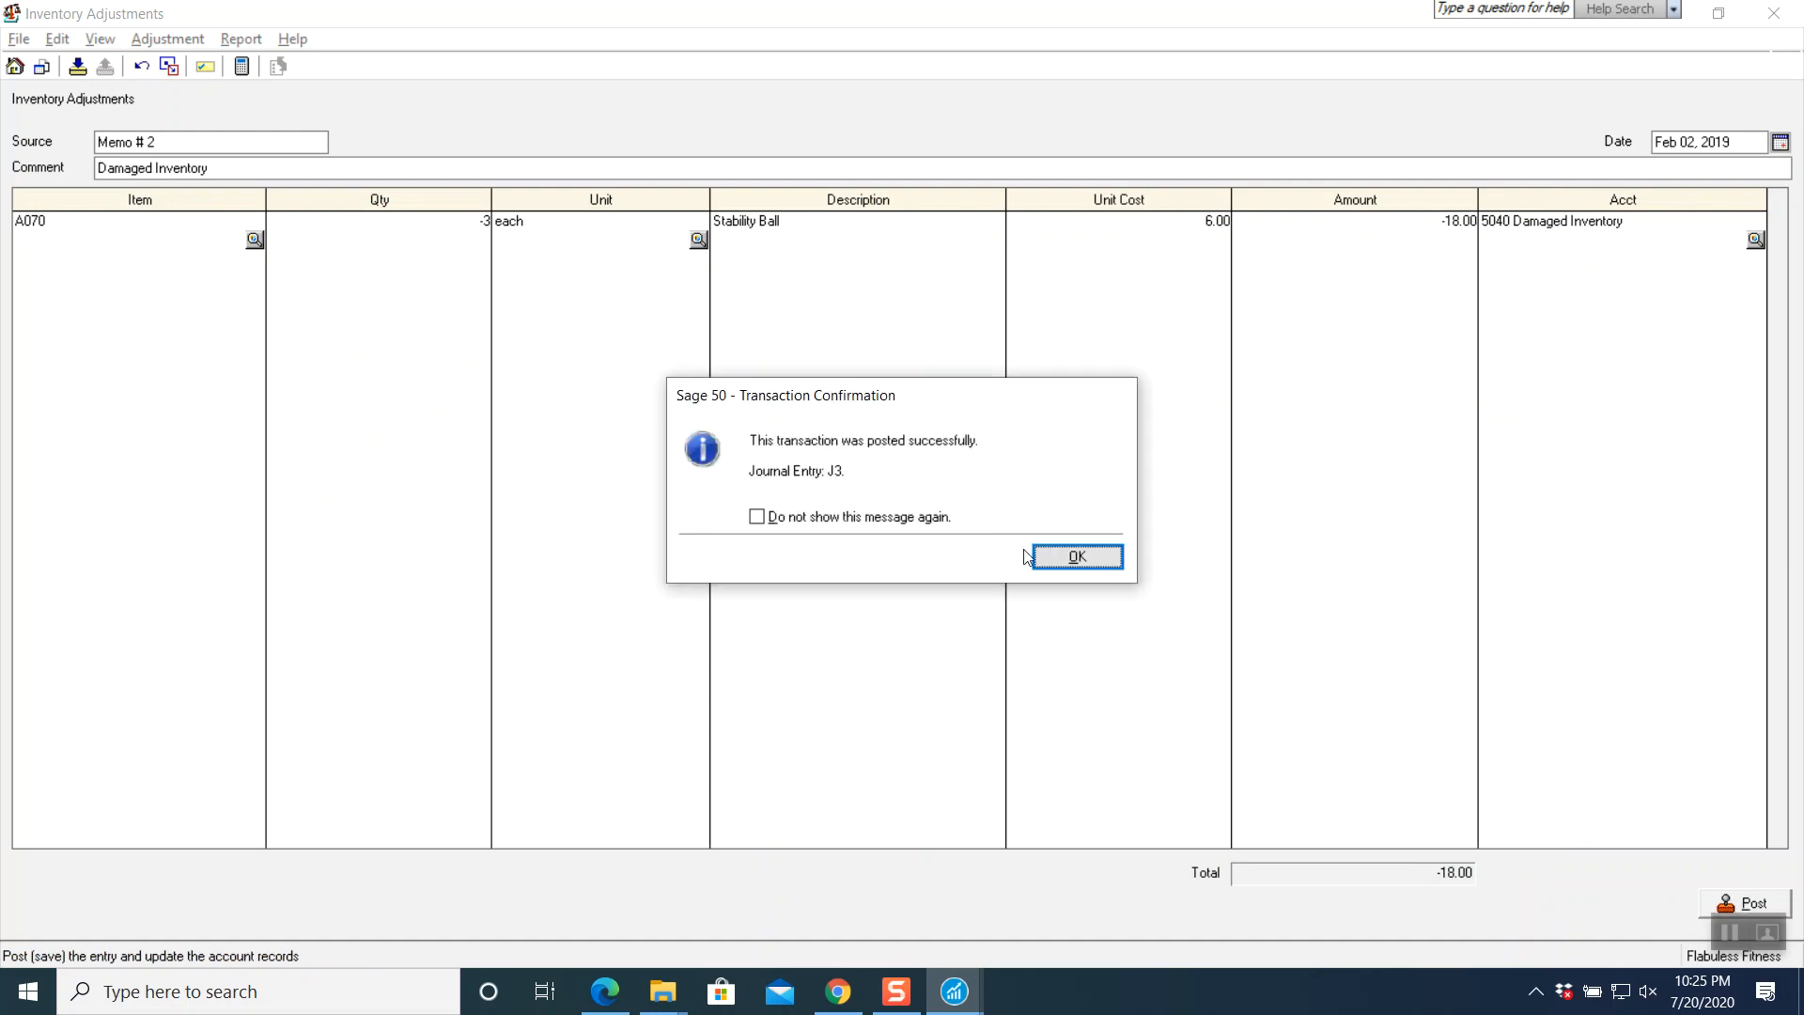
pyautogui.click(1069, 558)
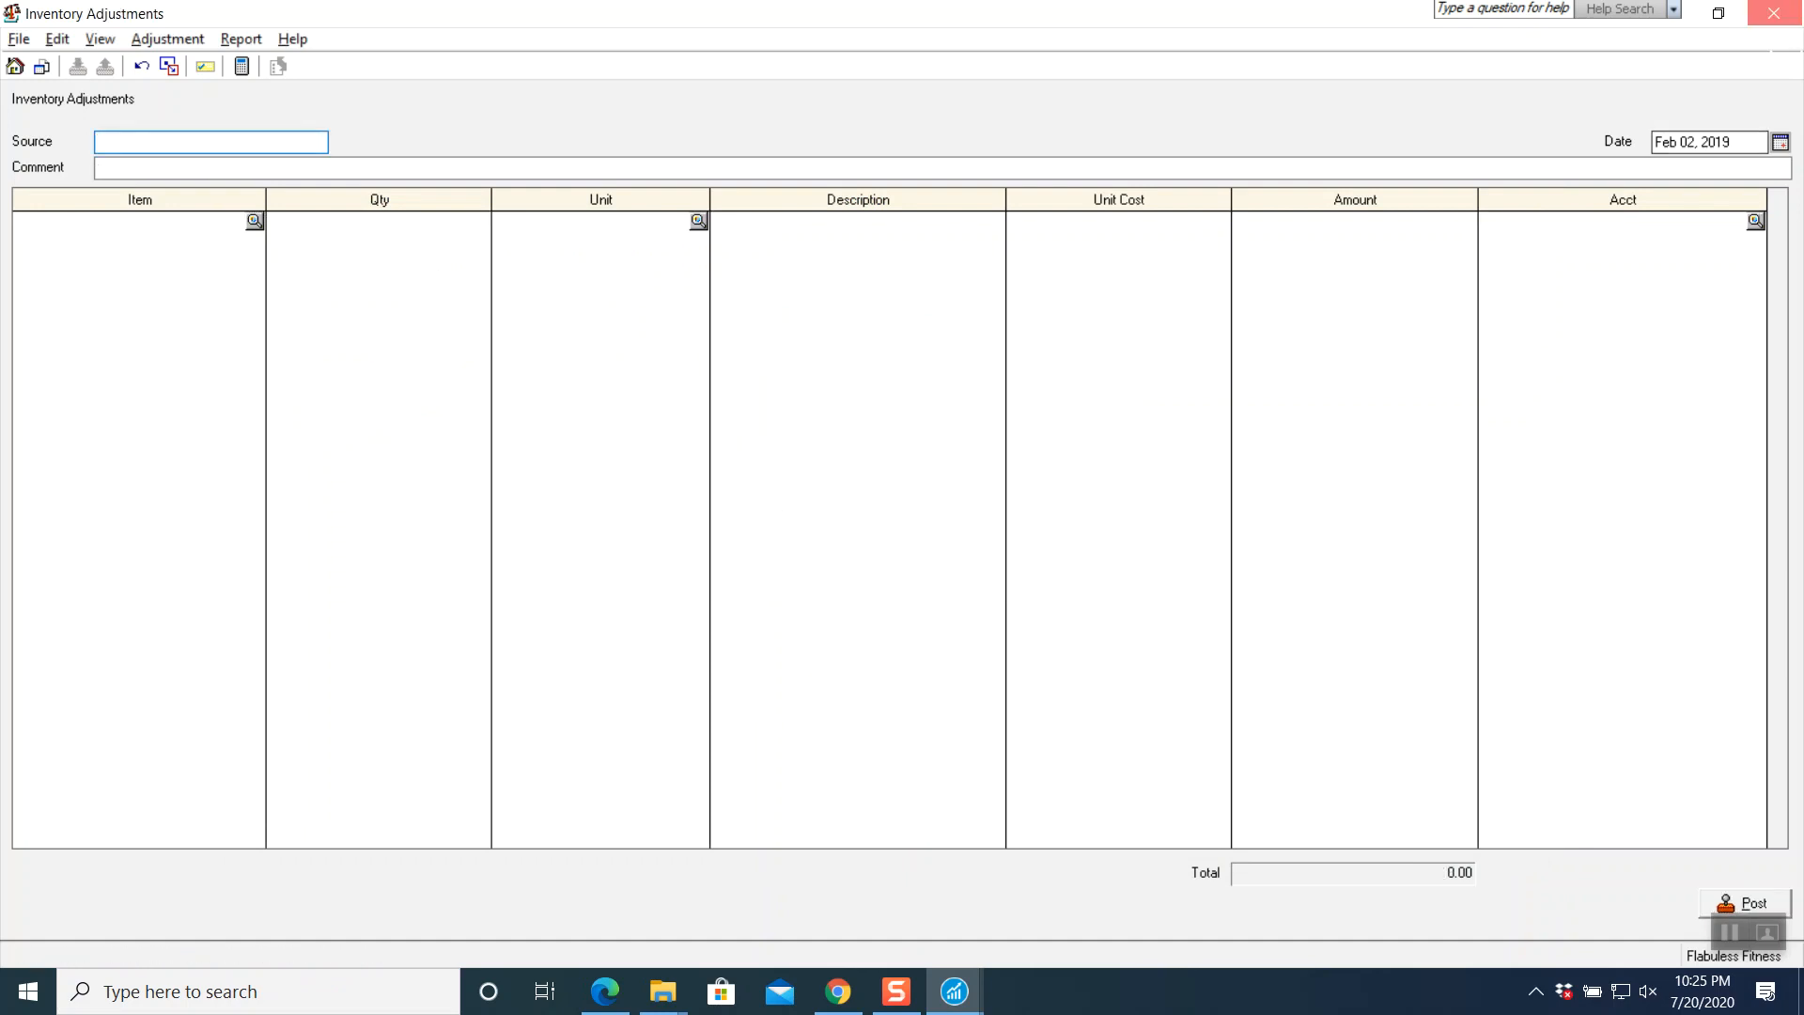
pyautogui.press('Escape')
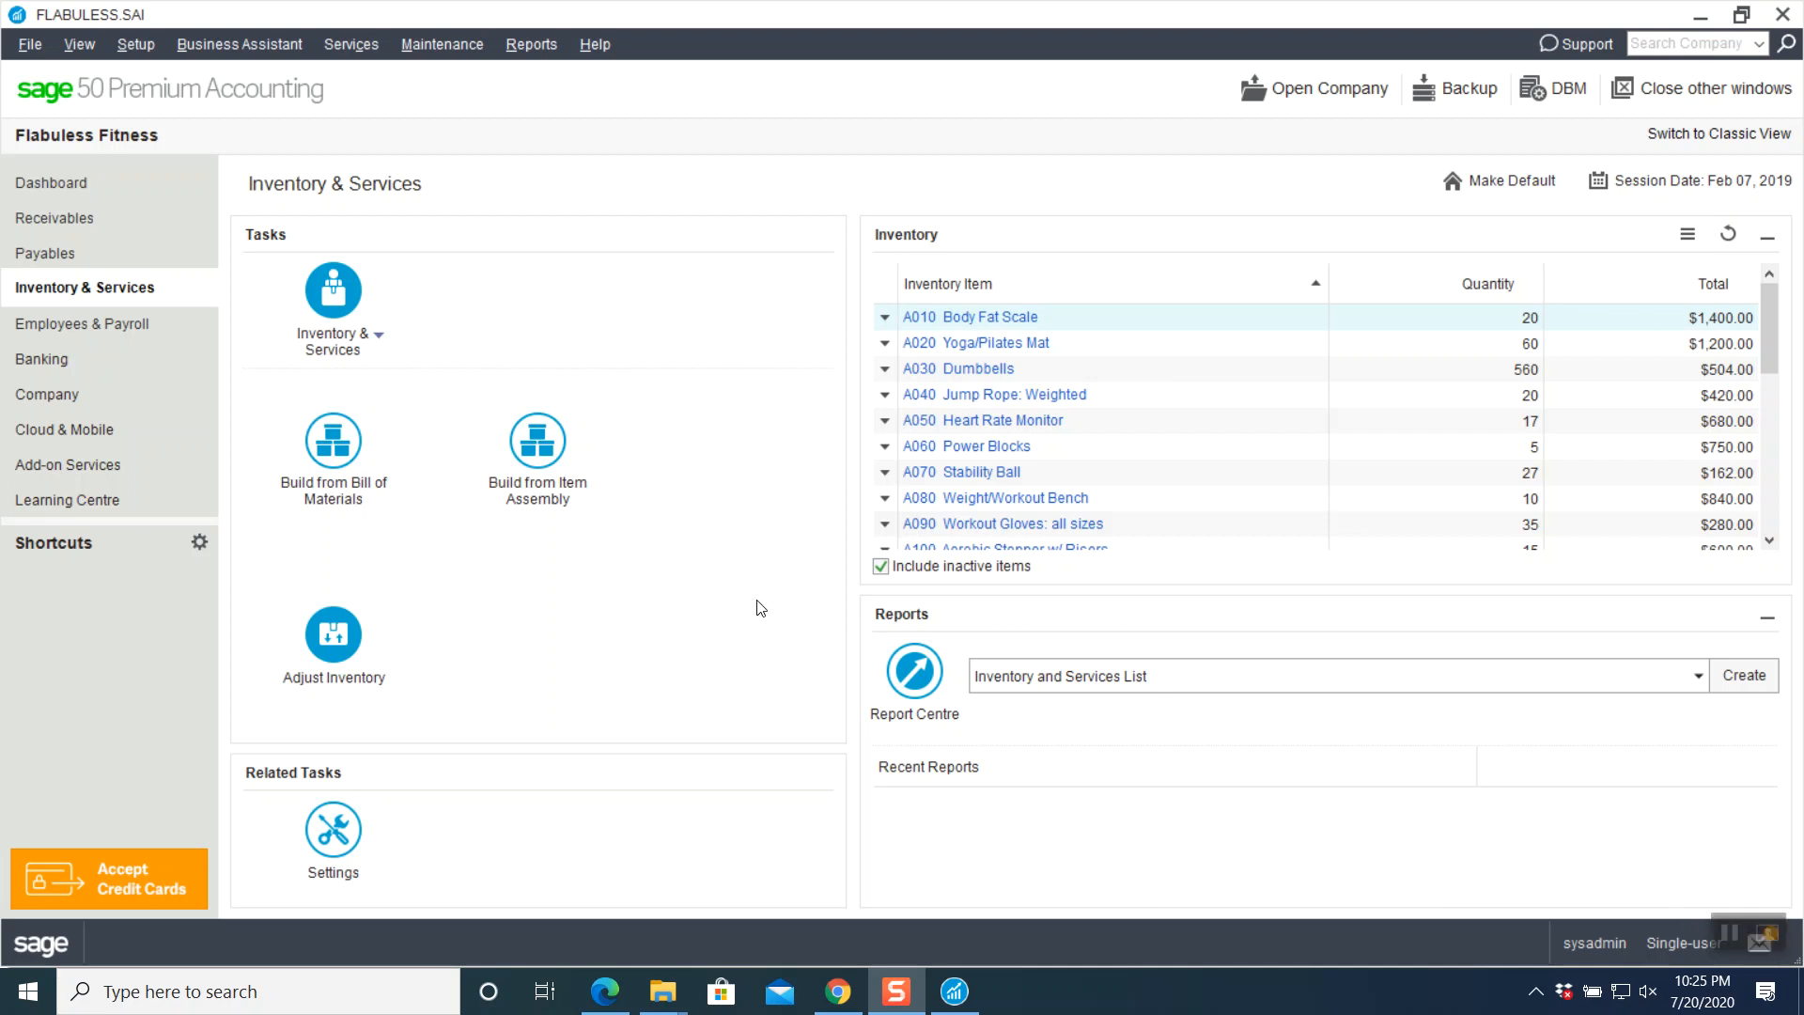
# - Switch to the course PDF and scroll to page 18, Memo #3
pyautogui.click(838, 991)
pyautogui.scroll(-15, 912, 681)
pyautogui.scroll(-15, 911, 682)
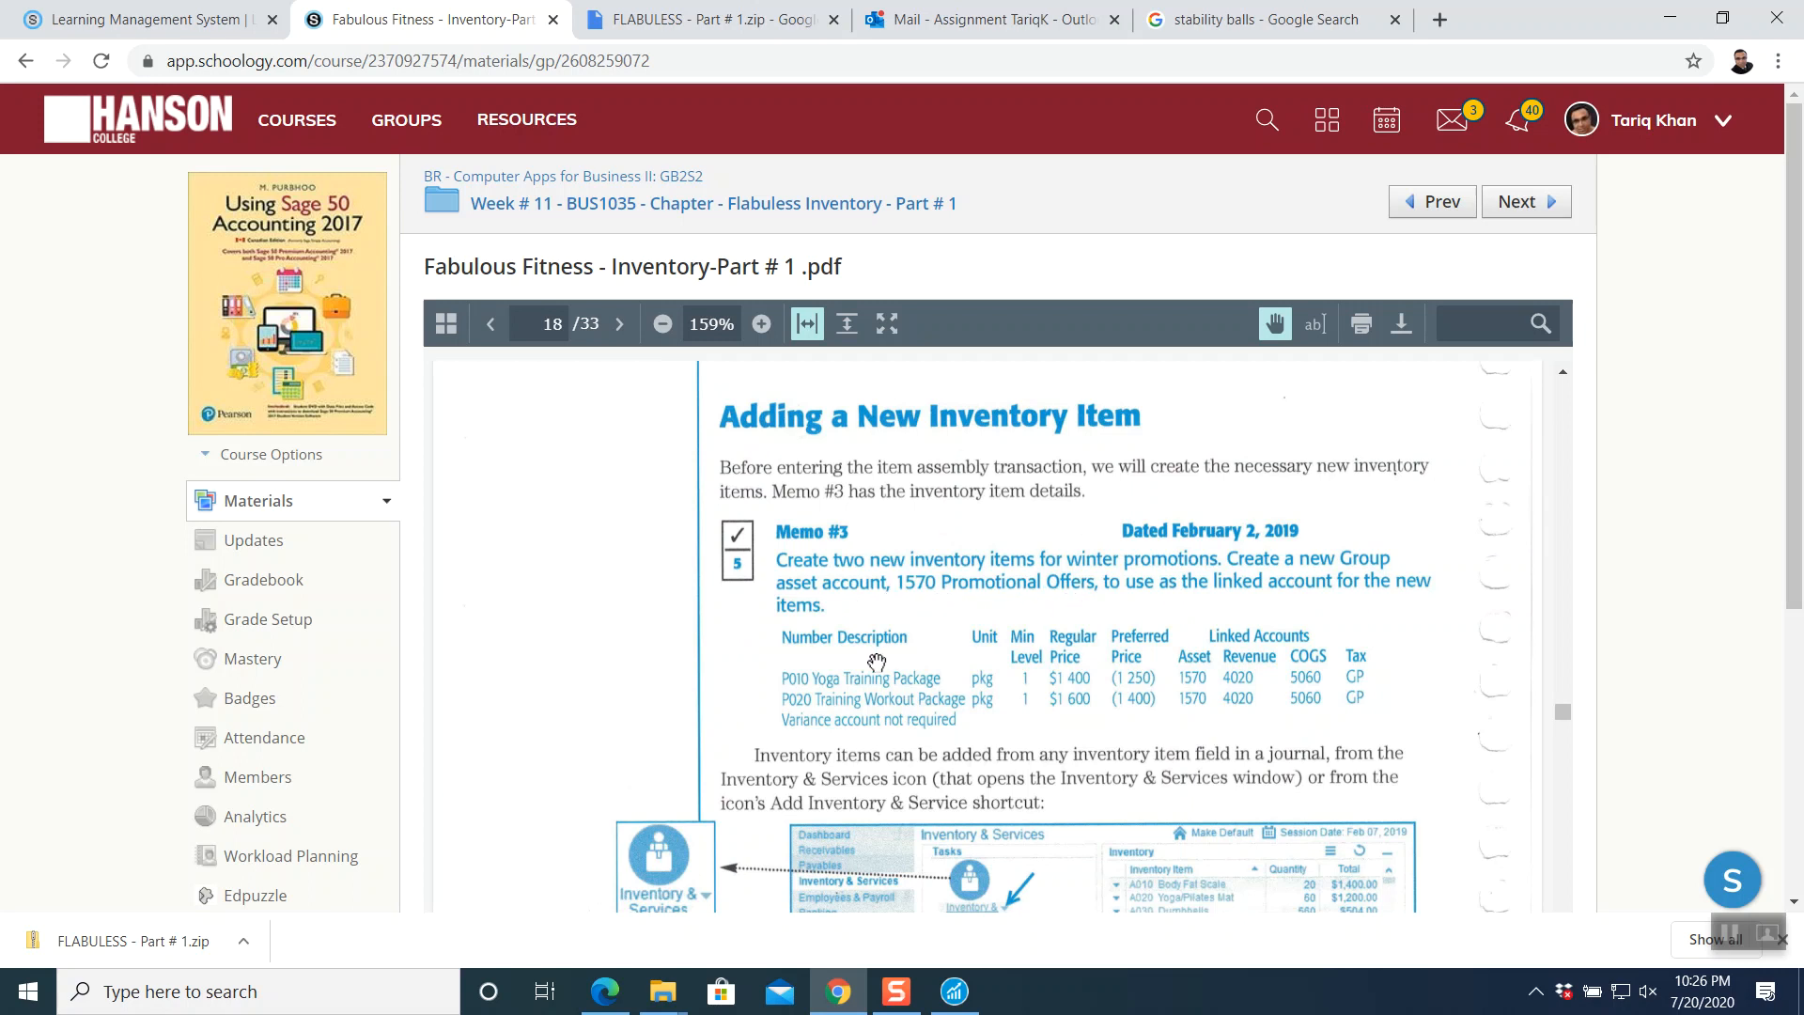
# - Read the Memo #3 table for items P010 and P020, then return to Sage 50's Inventory & Services page
pyautogui.scroll(-1, 893, 686)
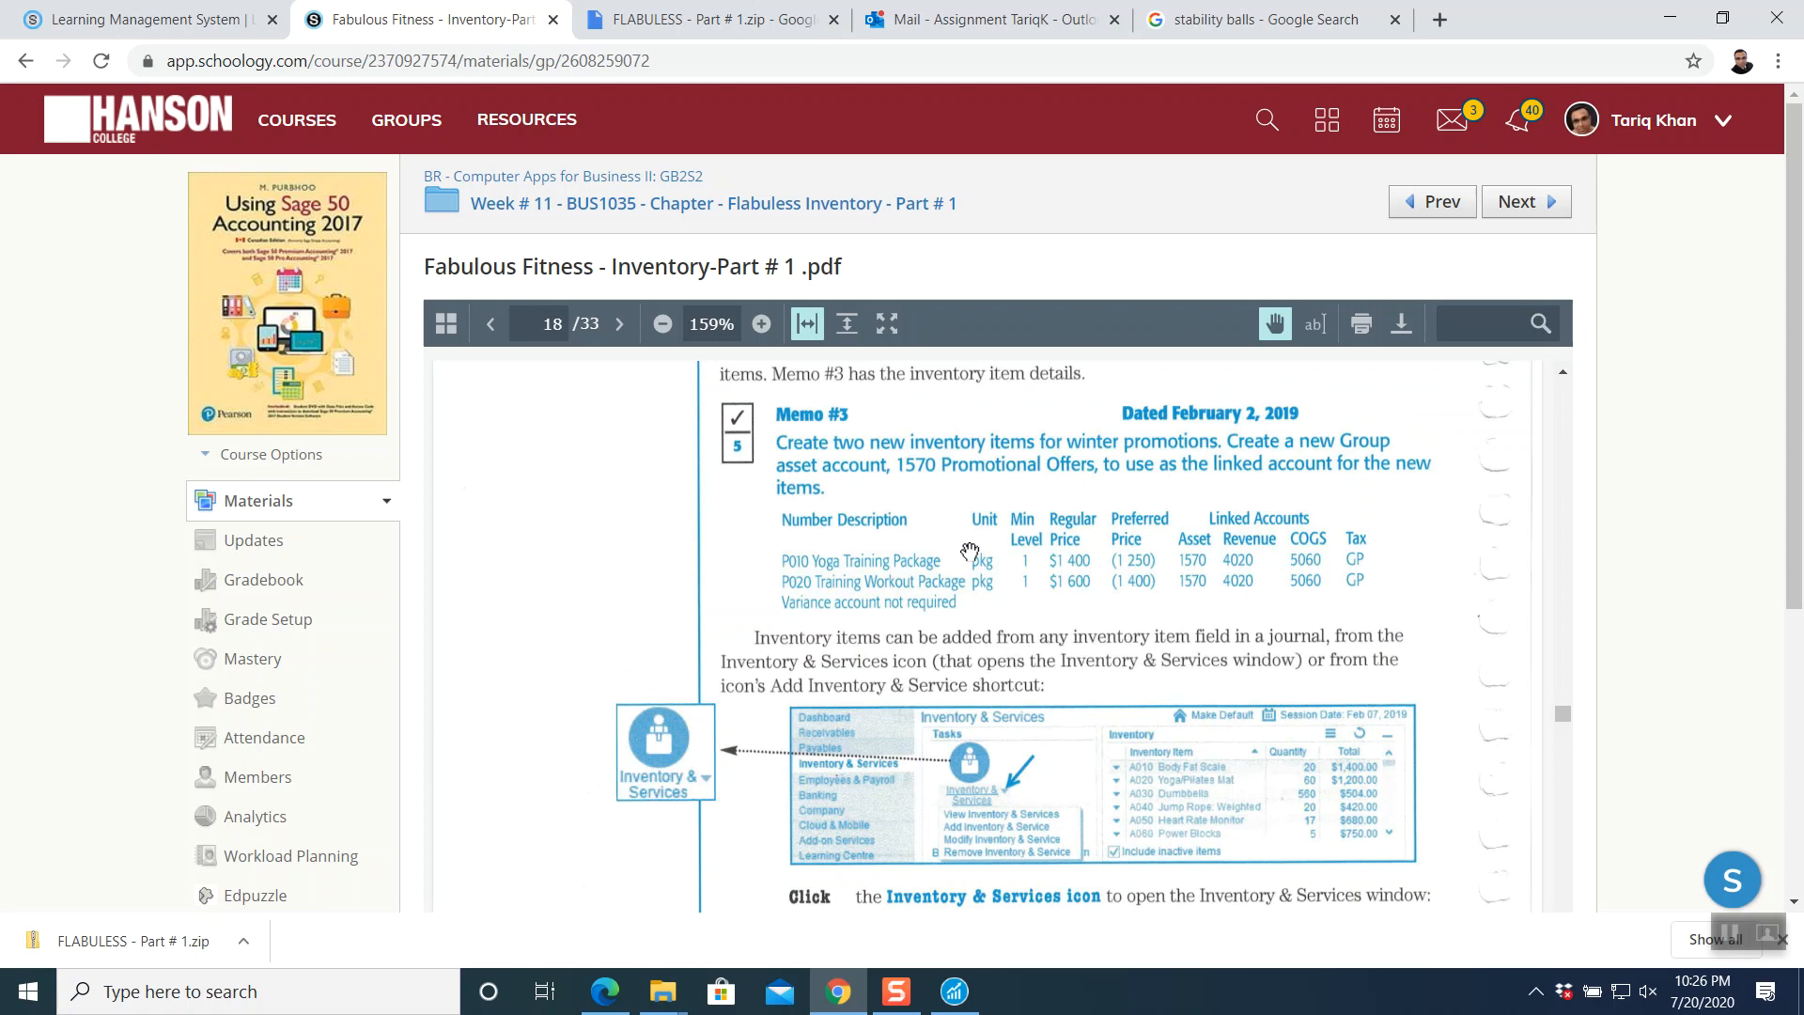
pyautogui.scroll(-2, 970, 552)
pyautogui.scroll(2, 926, 574)
pyautogui.click(958, 994)
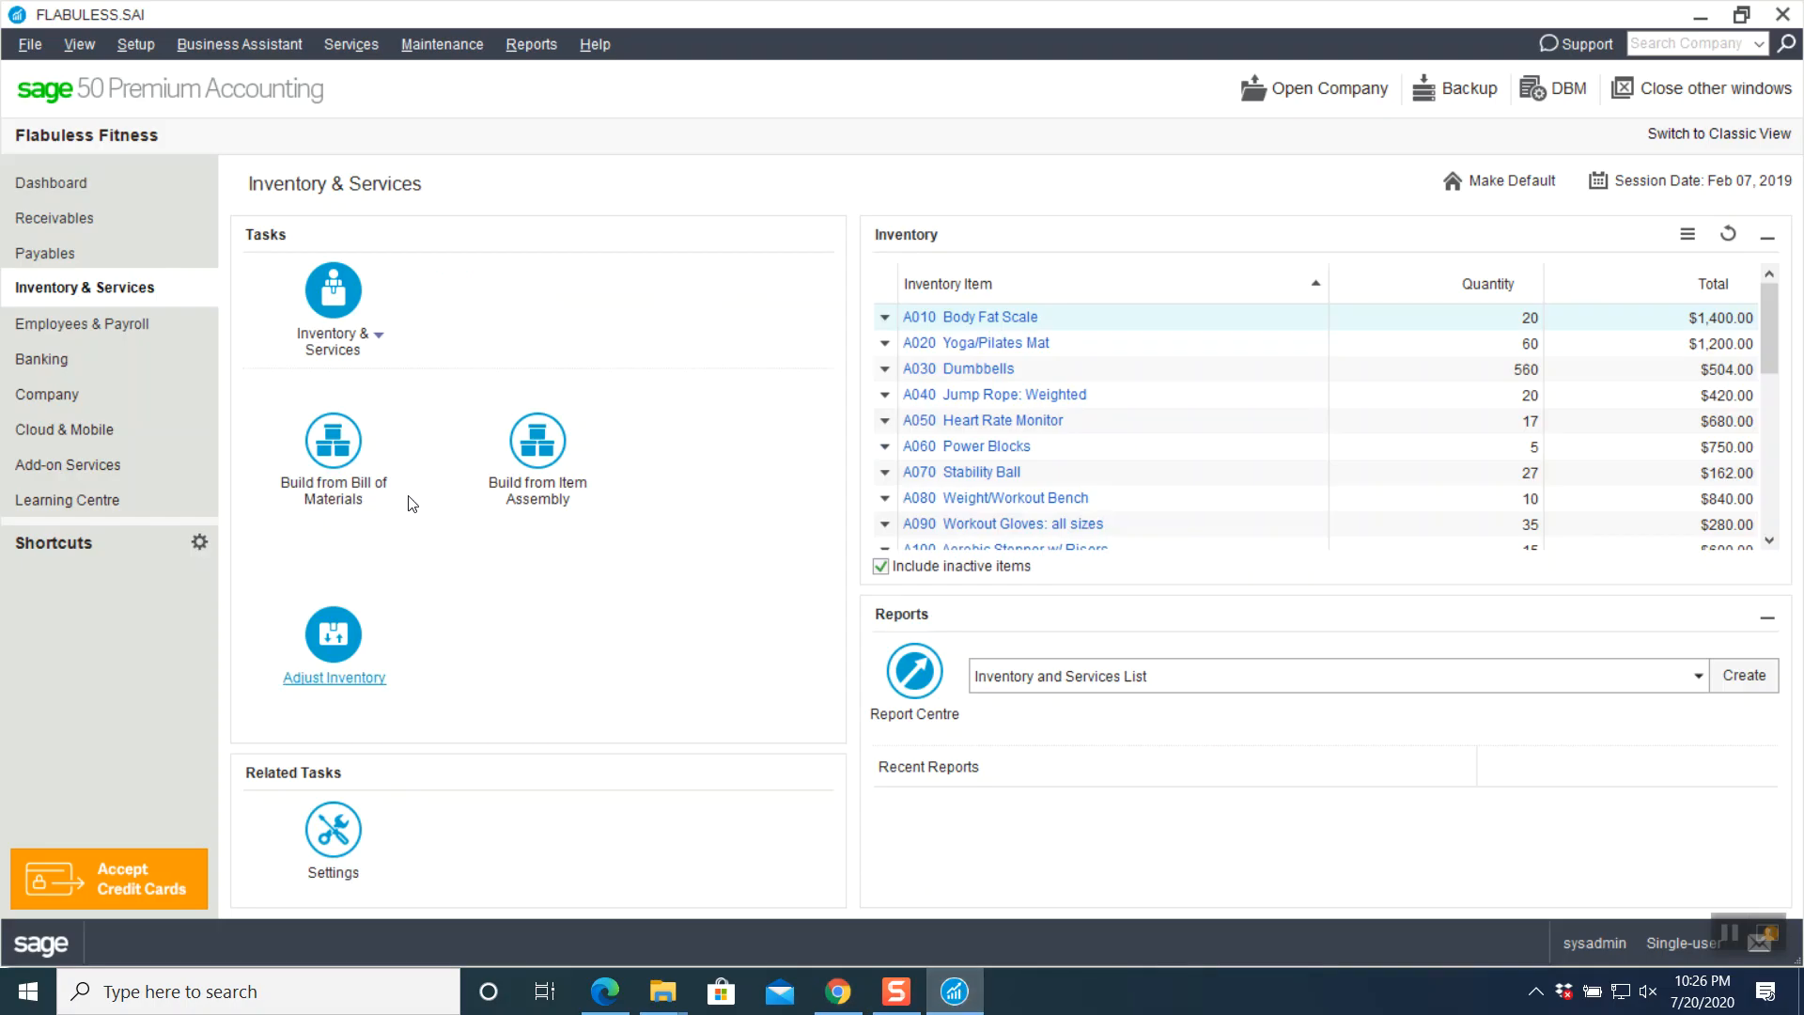
# - Create new inventory item P010 'Yoga Training Package' with a minimum stock level of 1
pyautogui.click(375, 342)
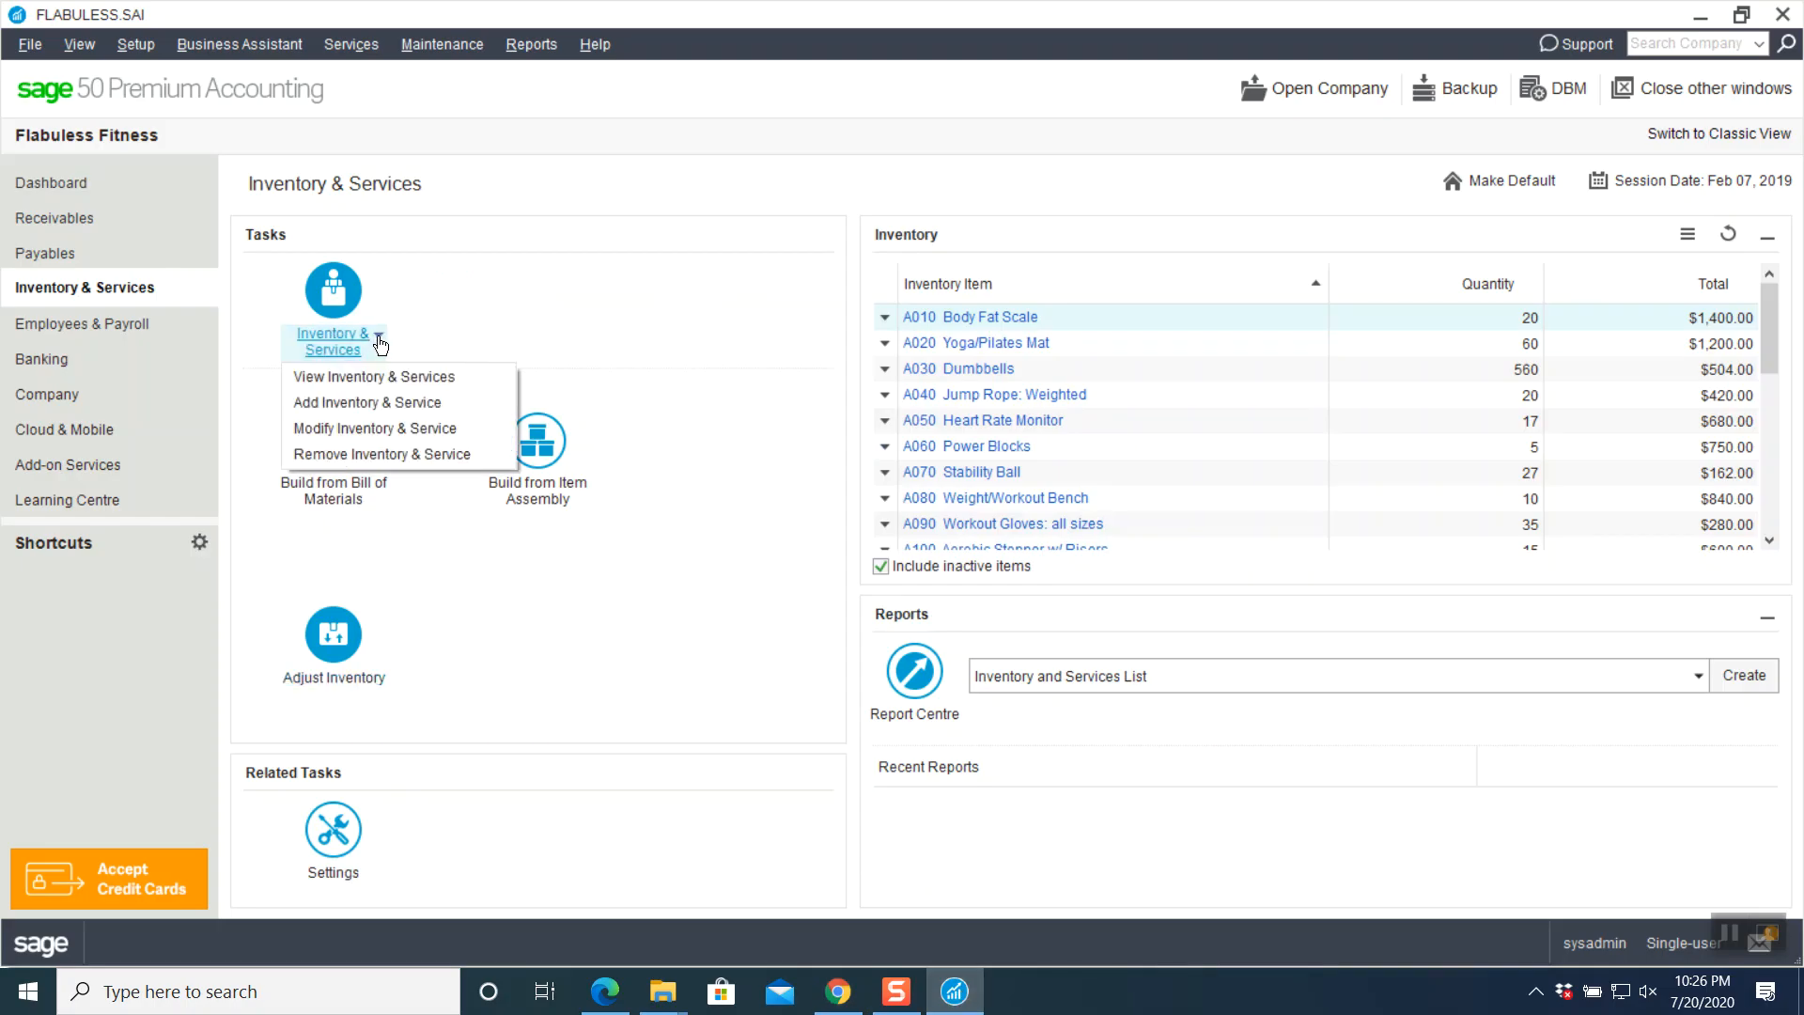
pyautogui.click(379, 403)
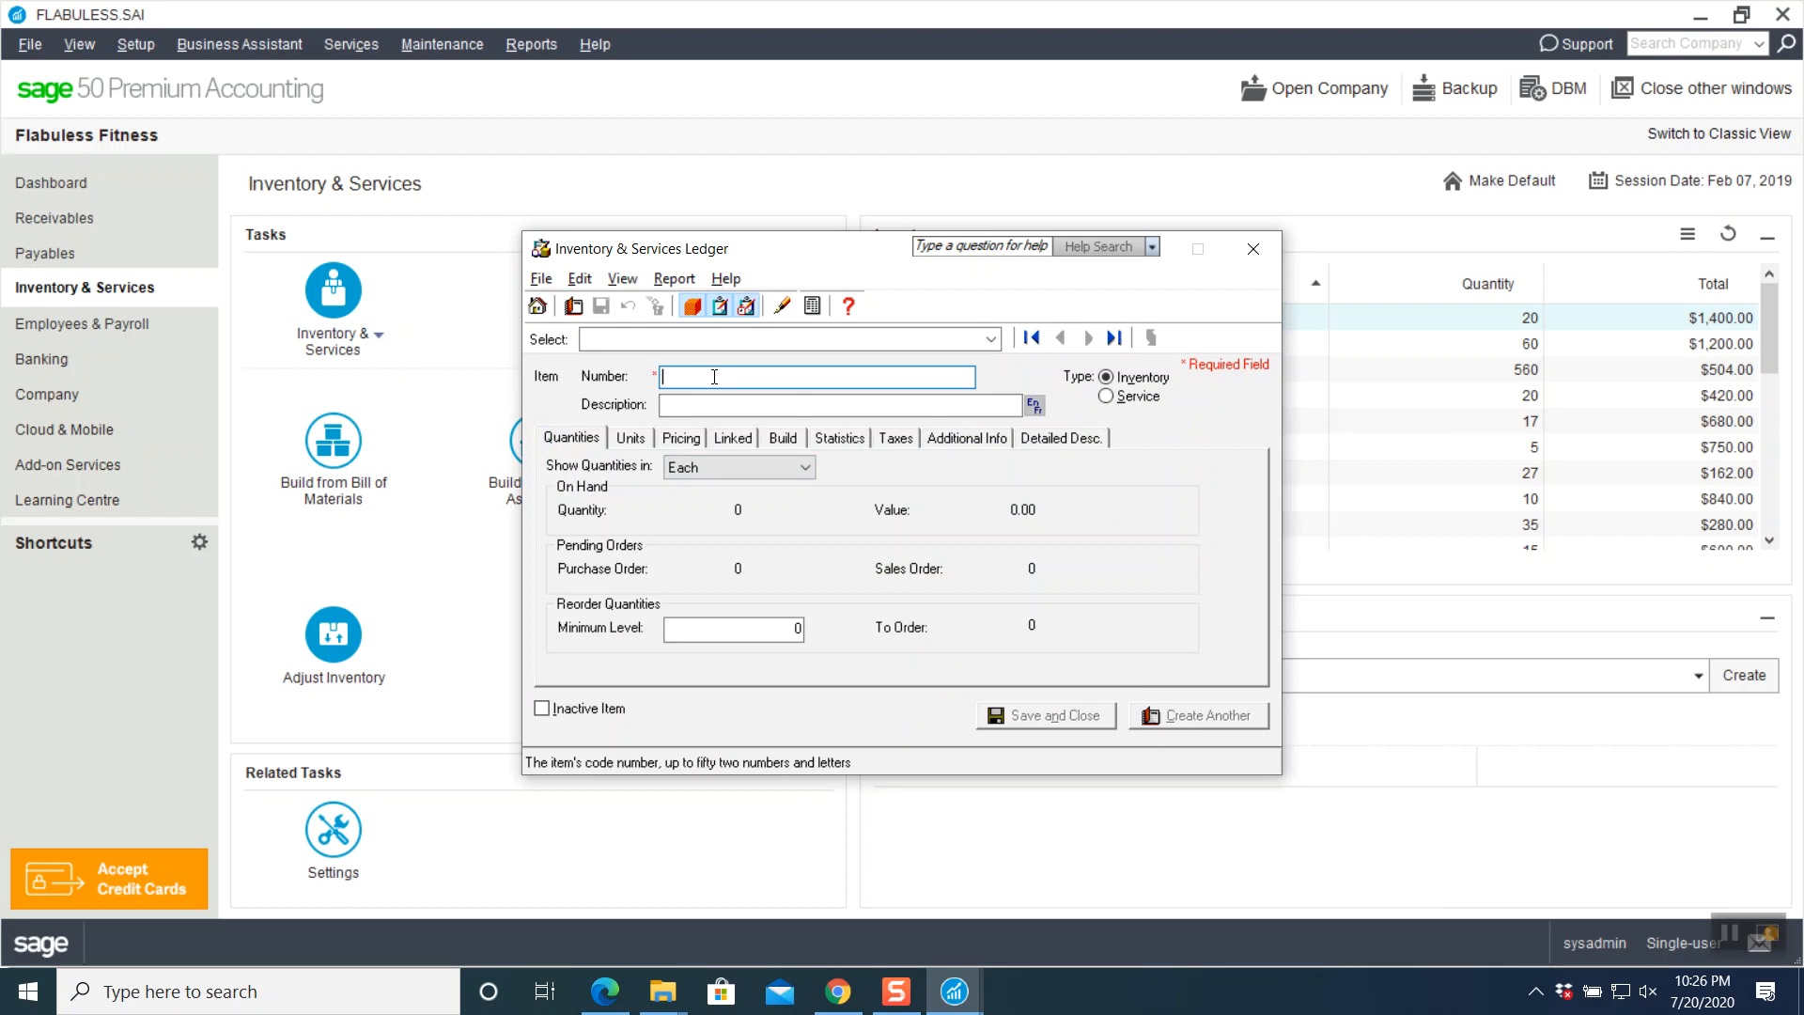
pyautogui.write('P010')
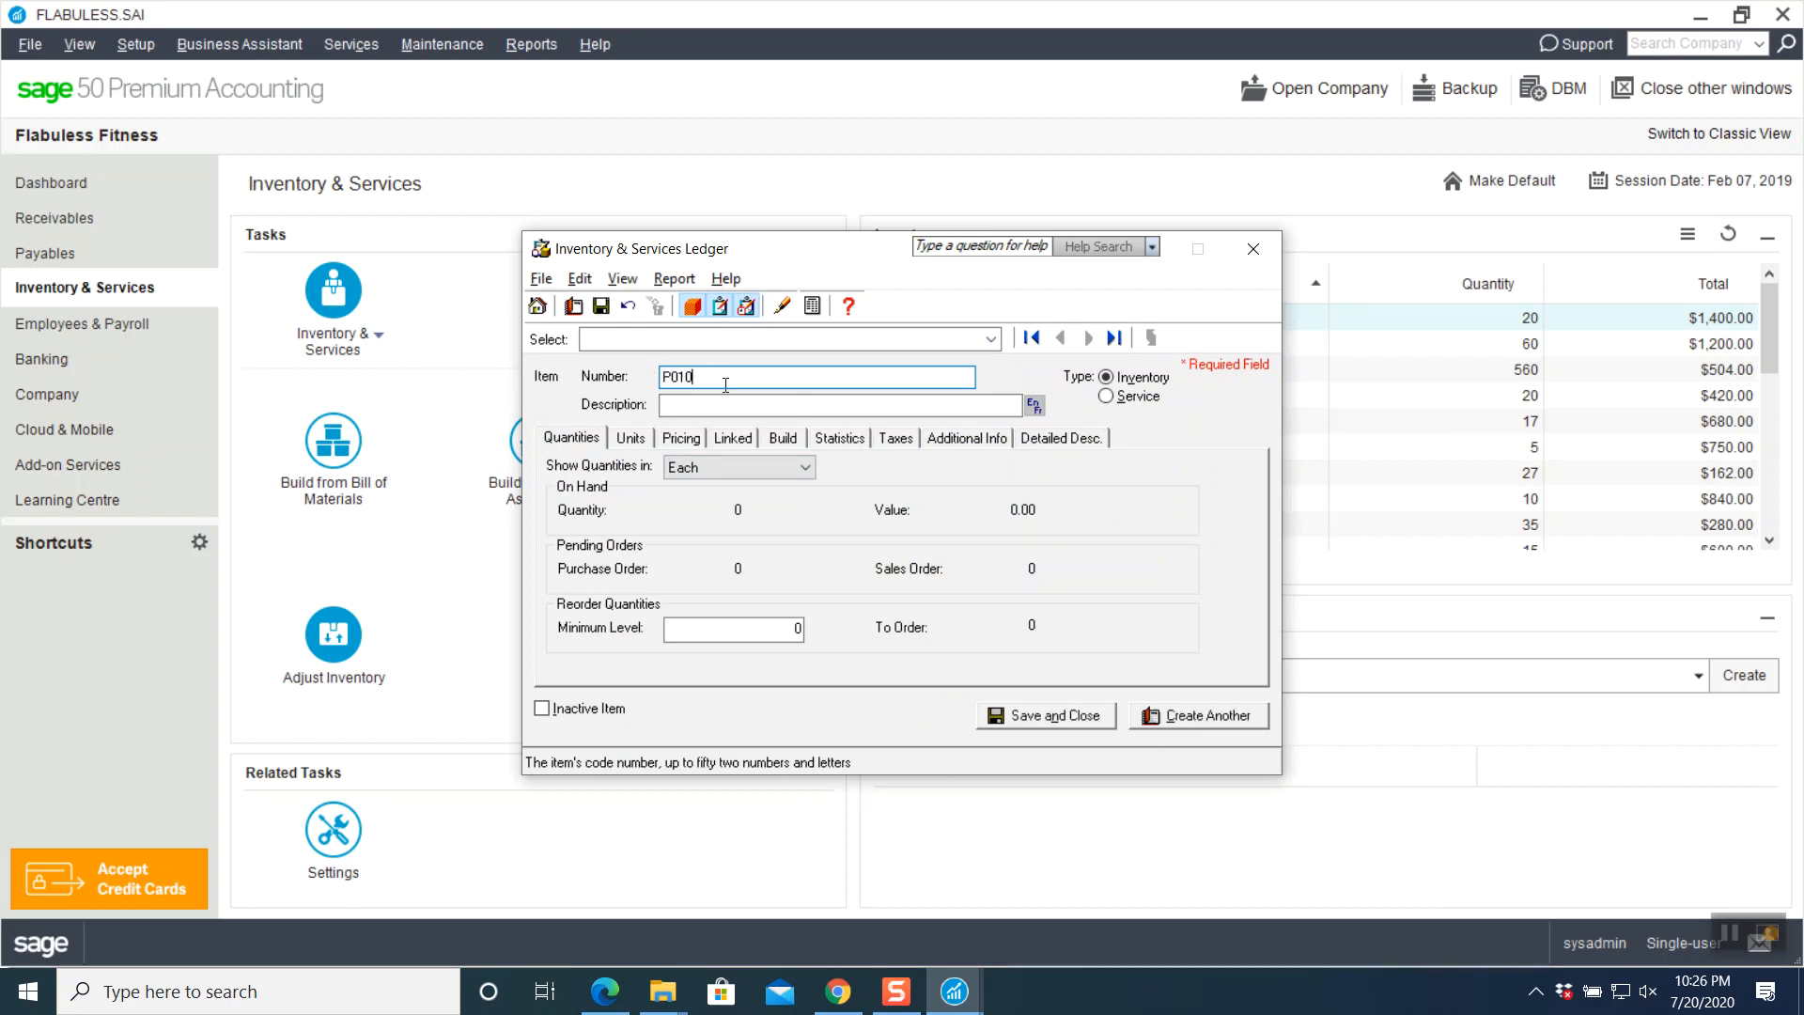
pyautogui.click(773, 412)
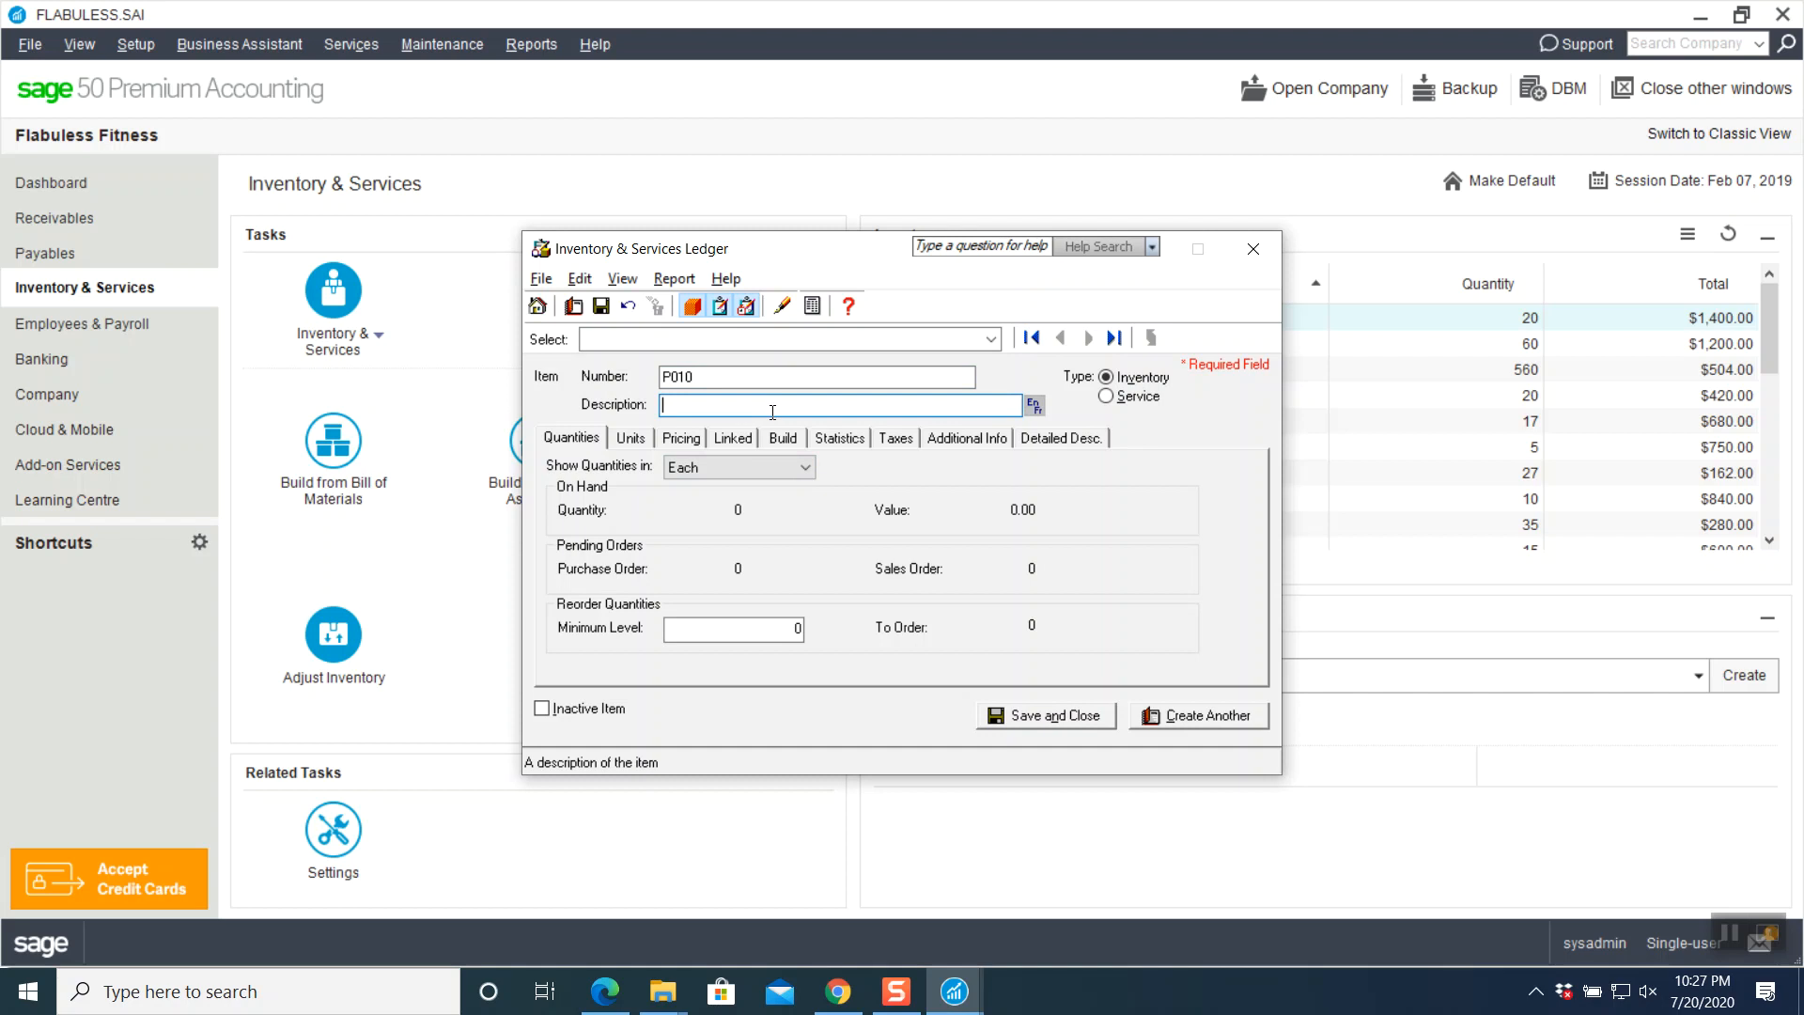
pyautogui.write('Yoga Training Package')
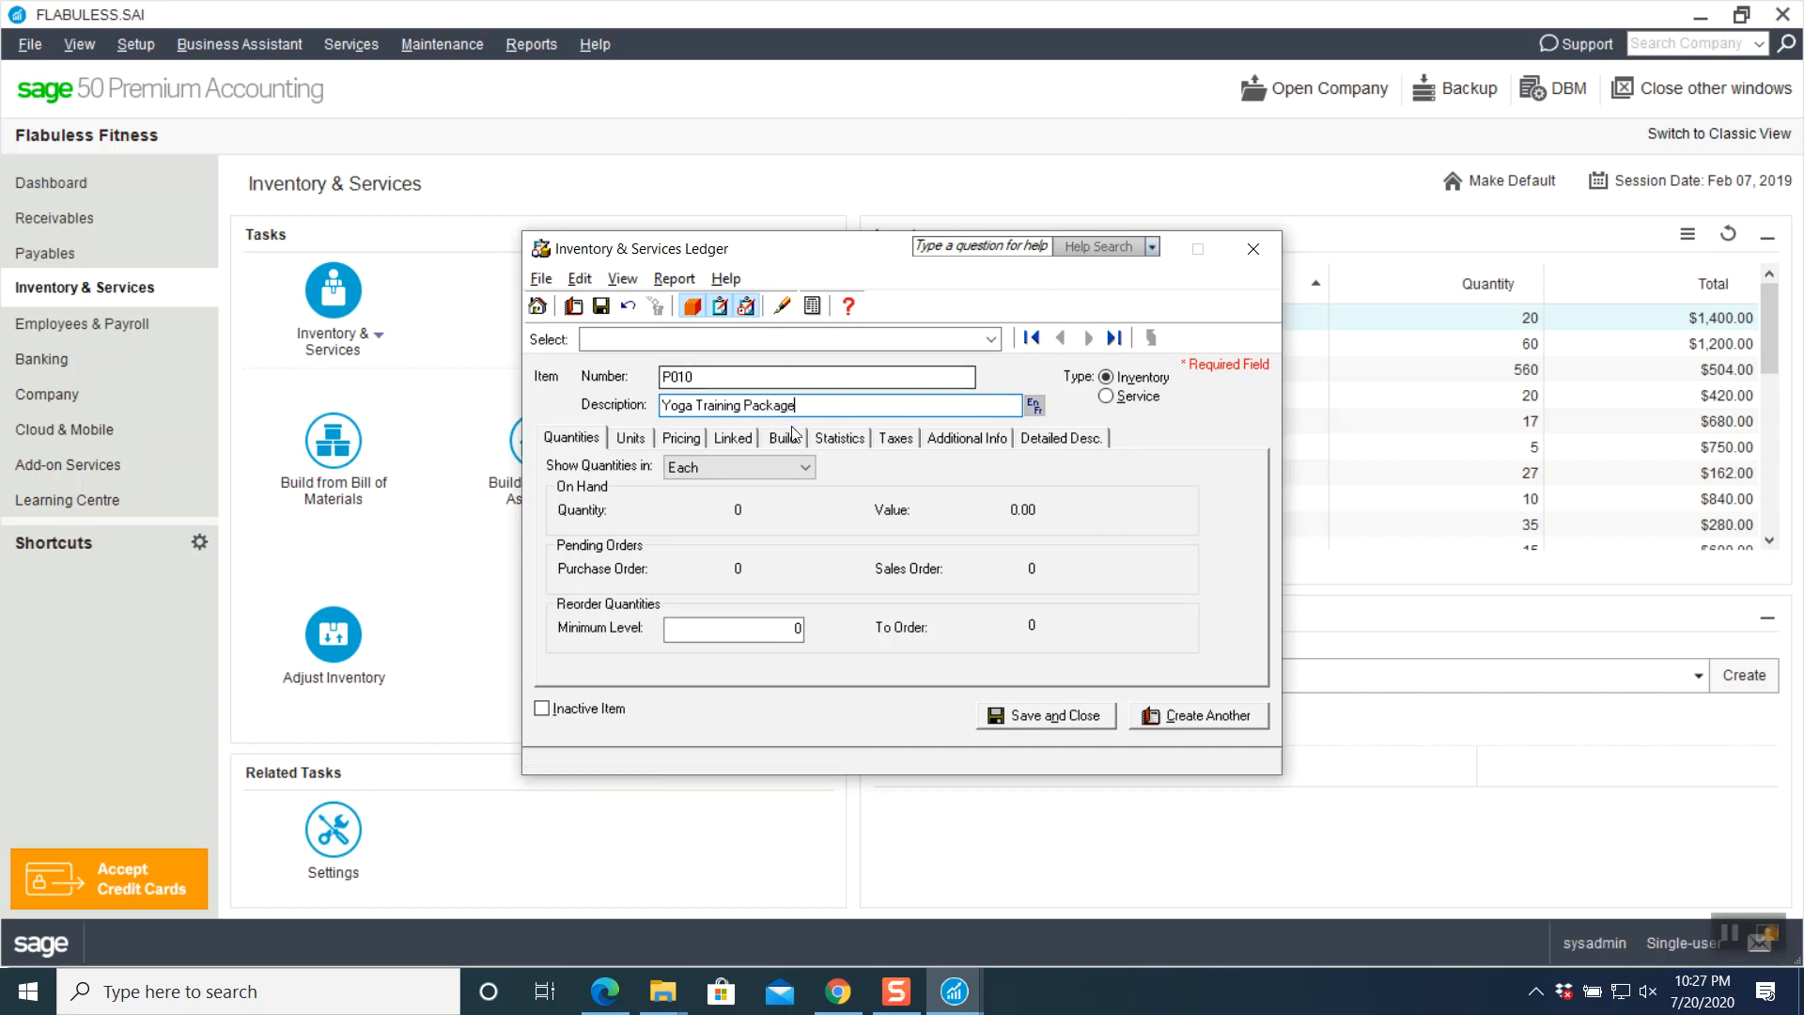
pyautogui.click(763, 629)
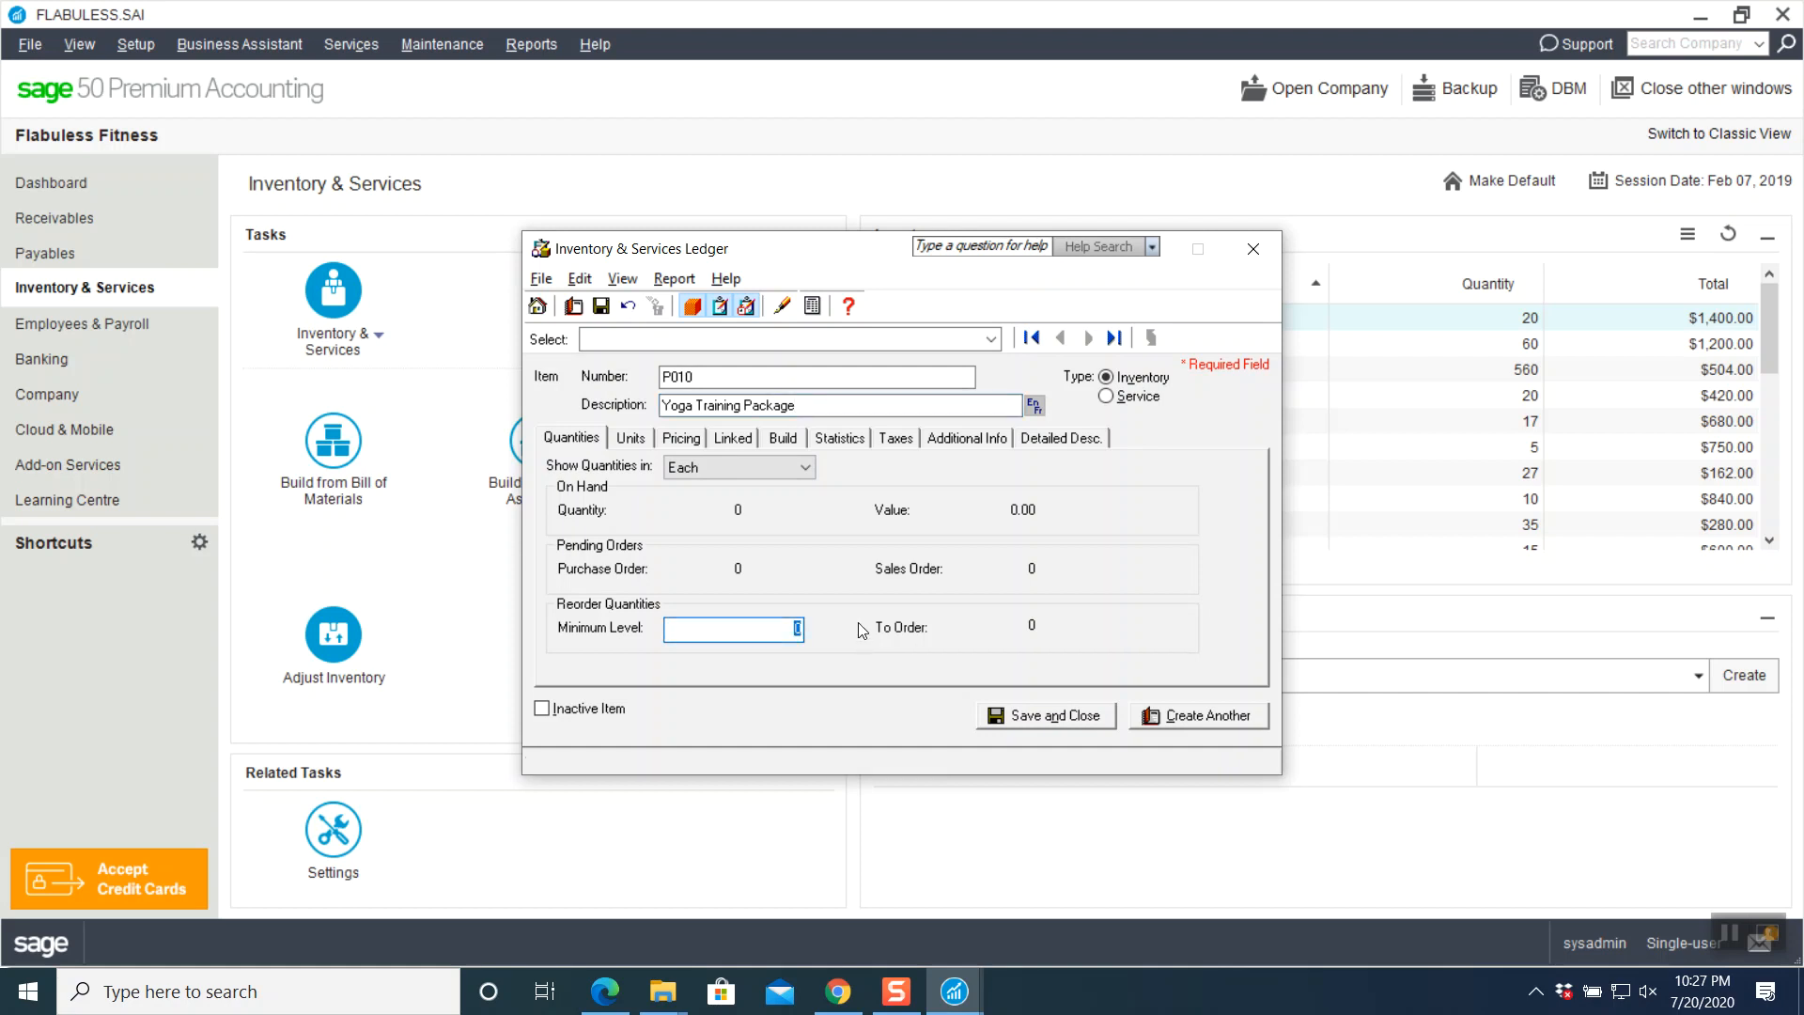
pyautogui.write('1')
# - Change P010's stocking unit from Each to PKG
pyautogui.click(638, 450)
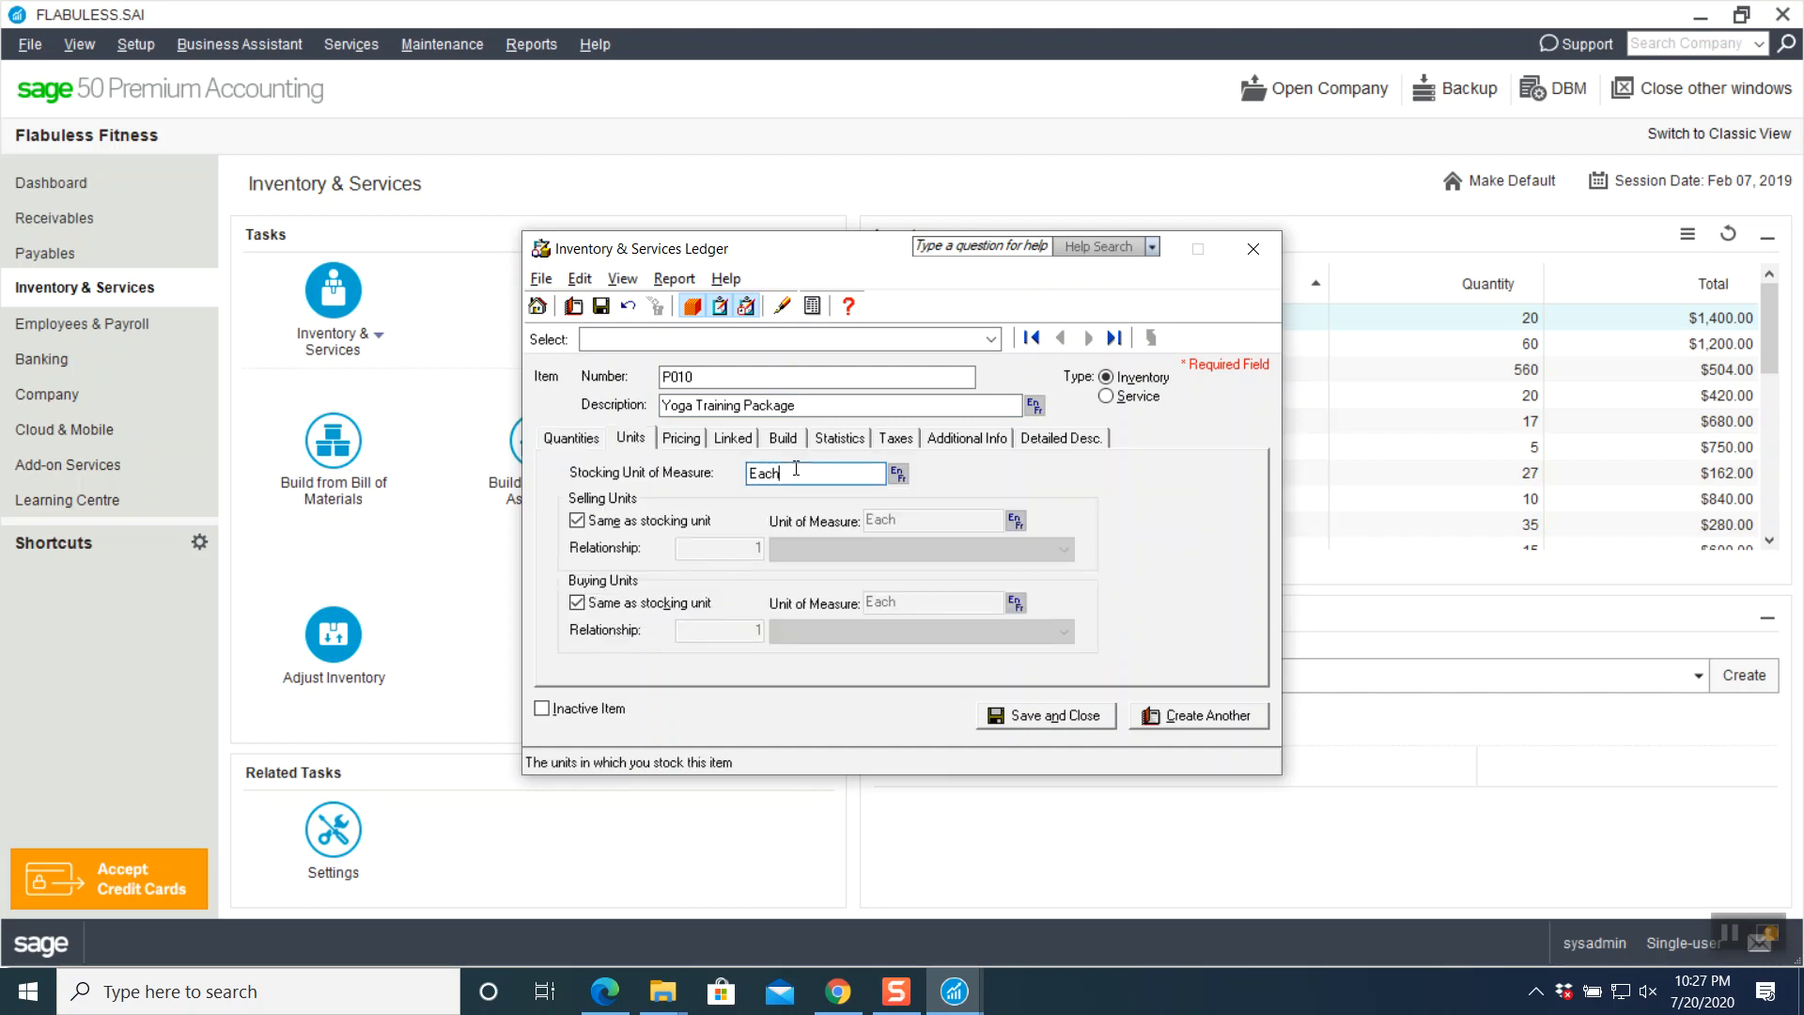
pyautogui.click(897, 475)
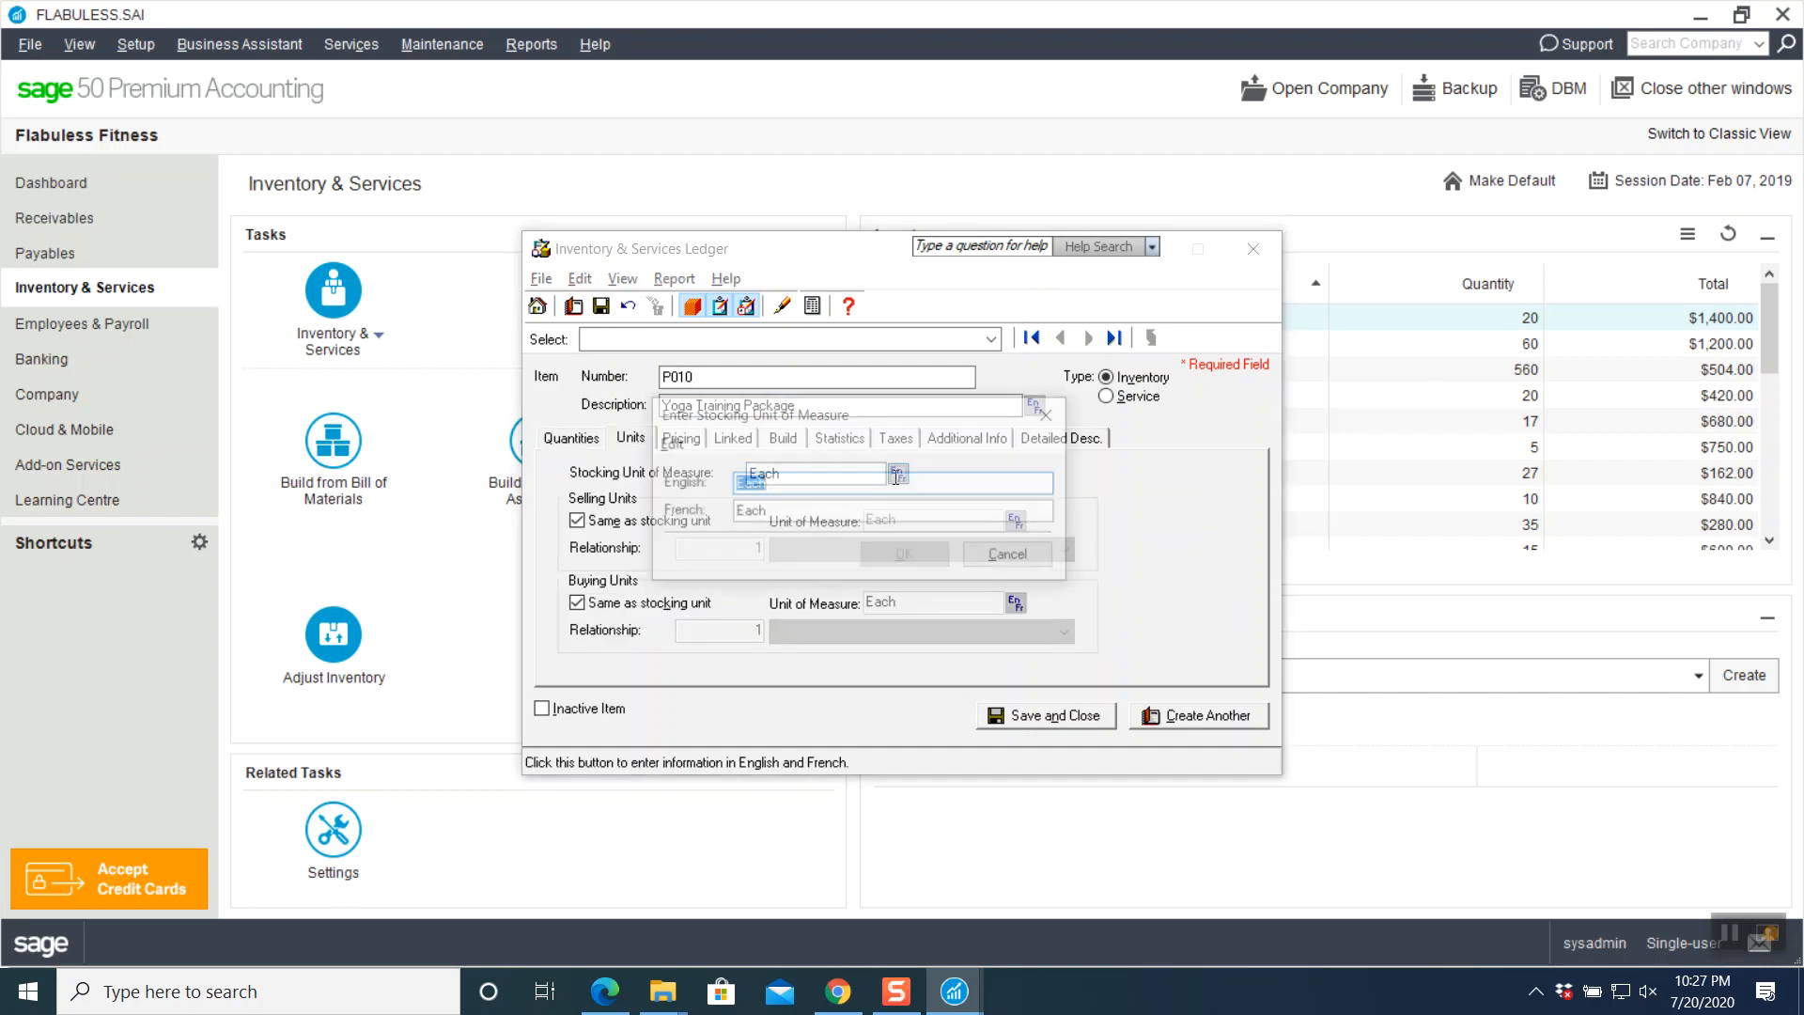
pyautogui.click(1013, 557)
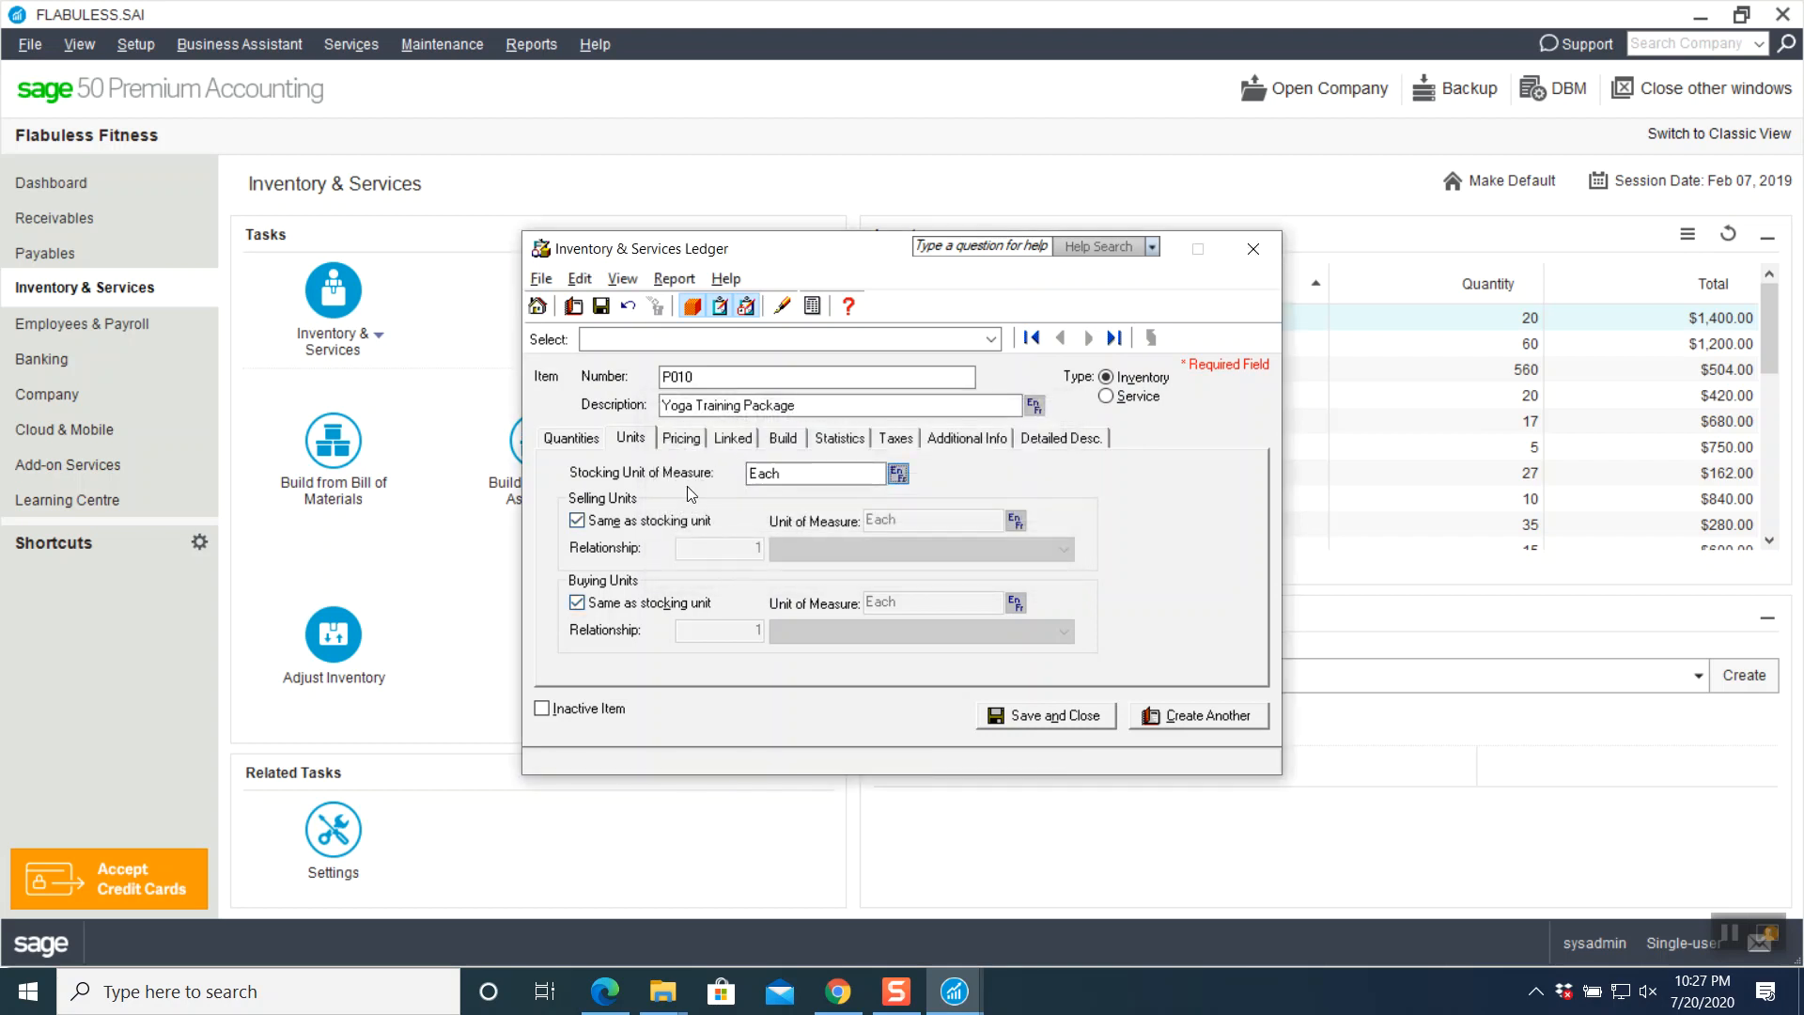
pyautogui.click(571, 442)
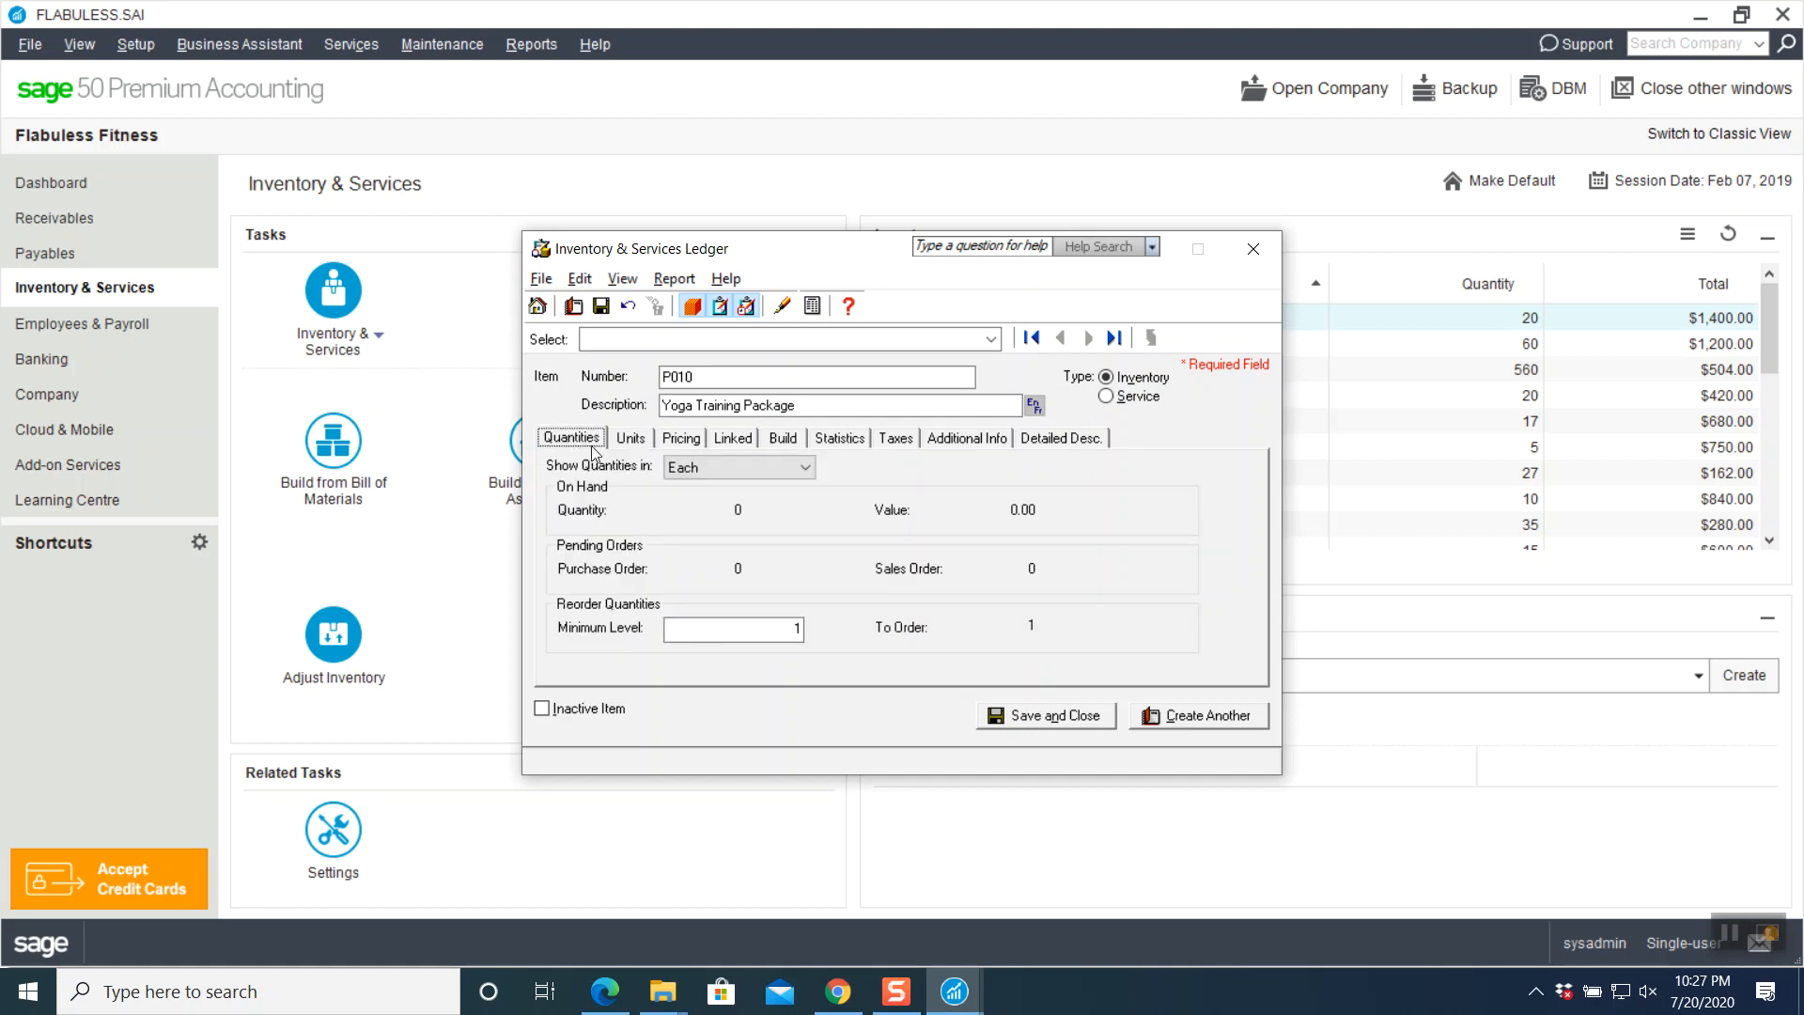
pyautogui.click(631, 438)
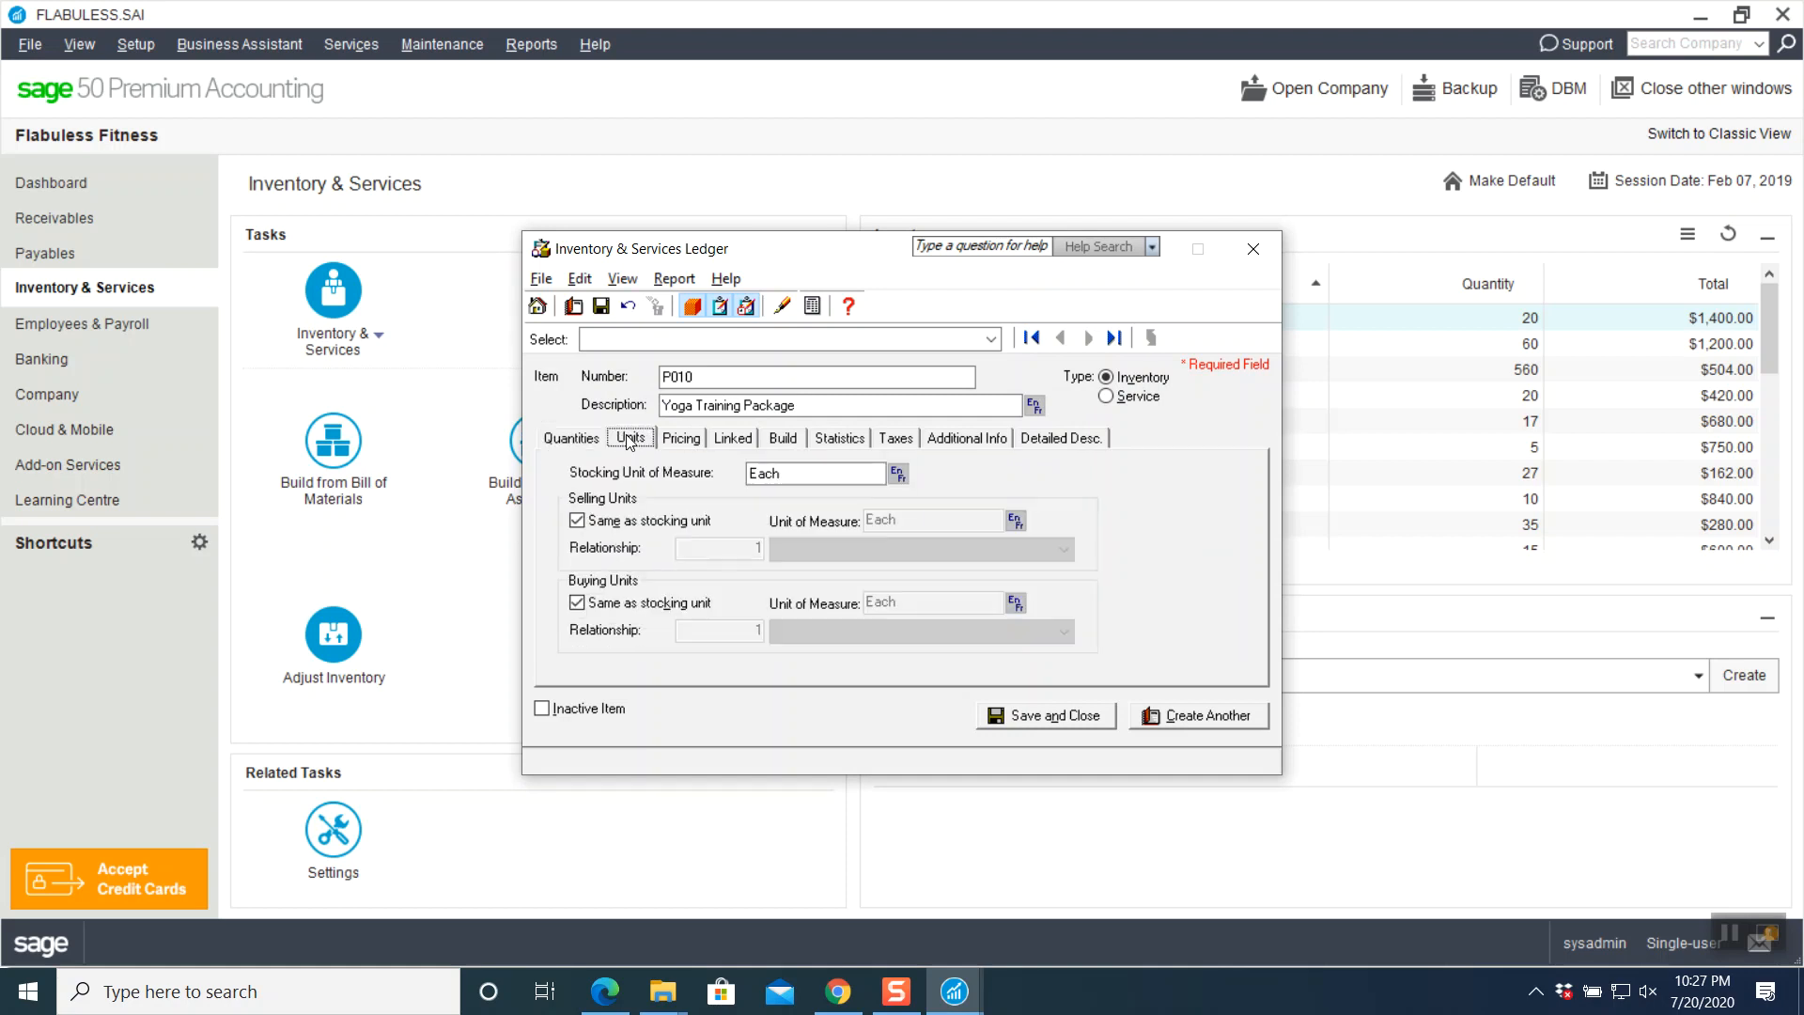
pyautogui.click(805, 483)
pyautogui.press('BackSpace')
pyautogui.press('BackSpace')
pyautogui.press('BackSpace')
pyautogui.press('BackSpace')
pyautogui.write('PKG')
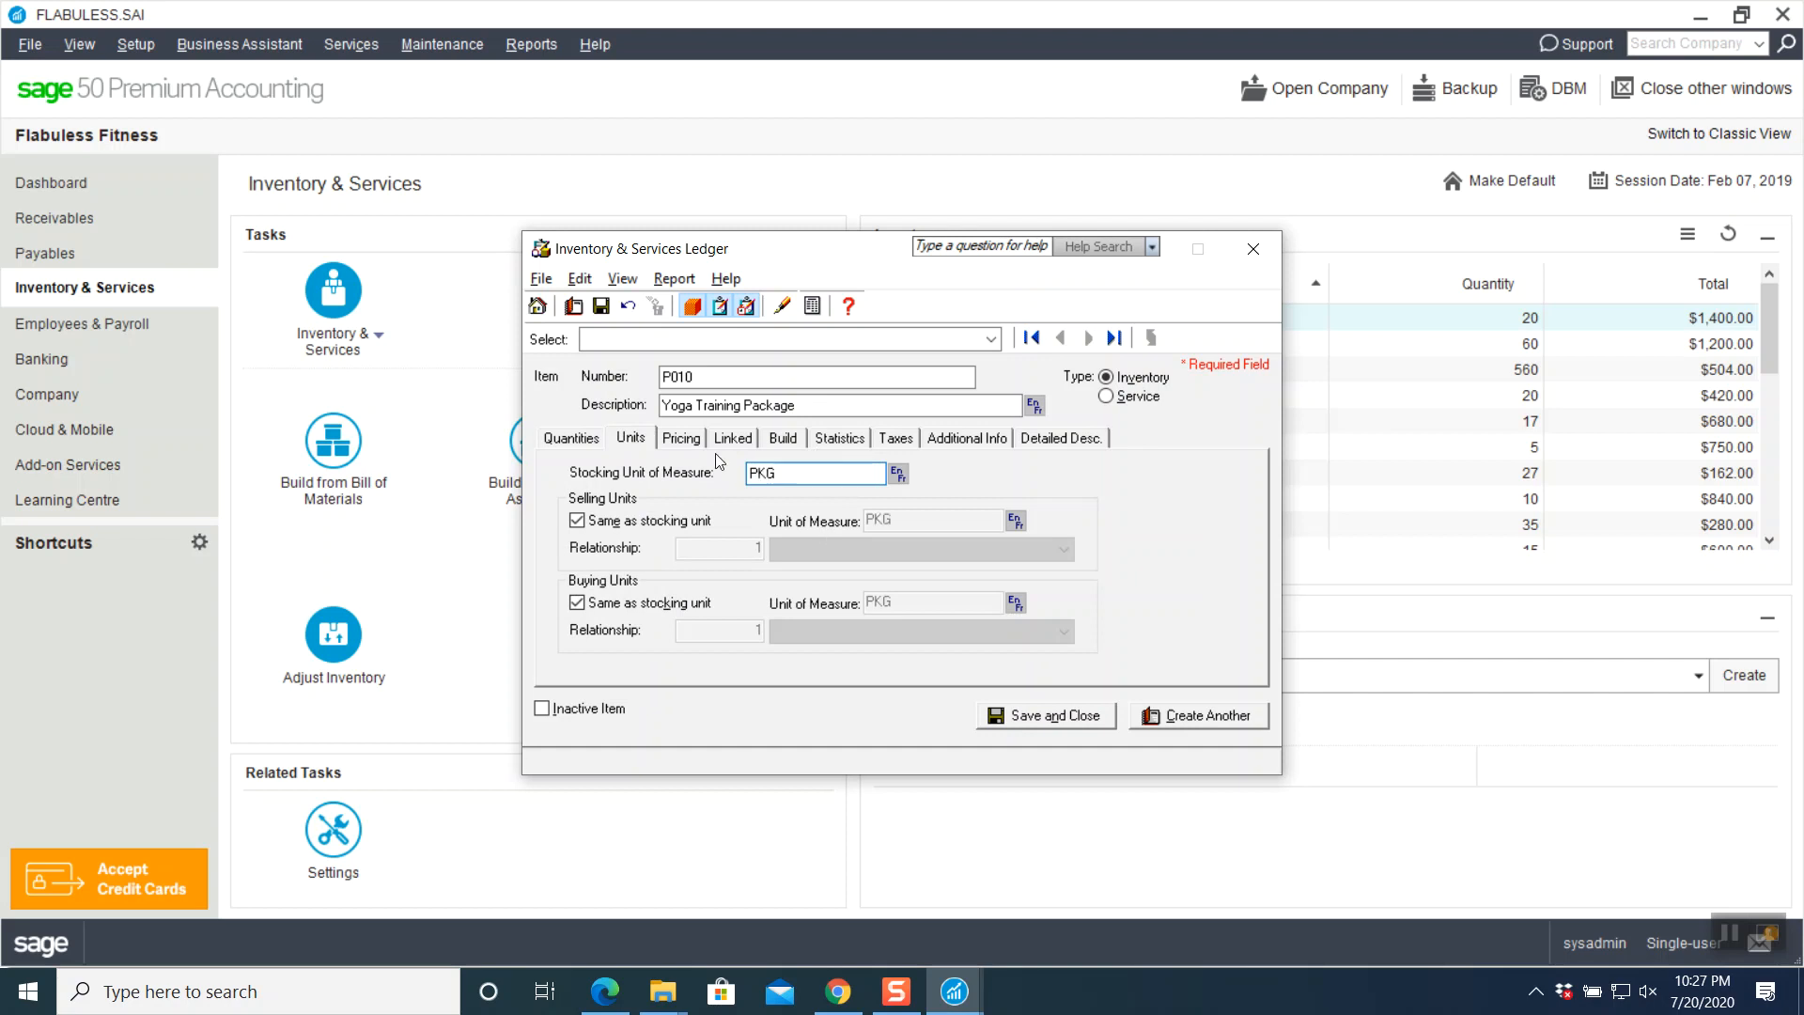
# - Set P010's prices to 1,400 regular, 1,250 preferred and 0 web
pyautogui.click(686, 439)
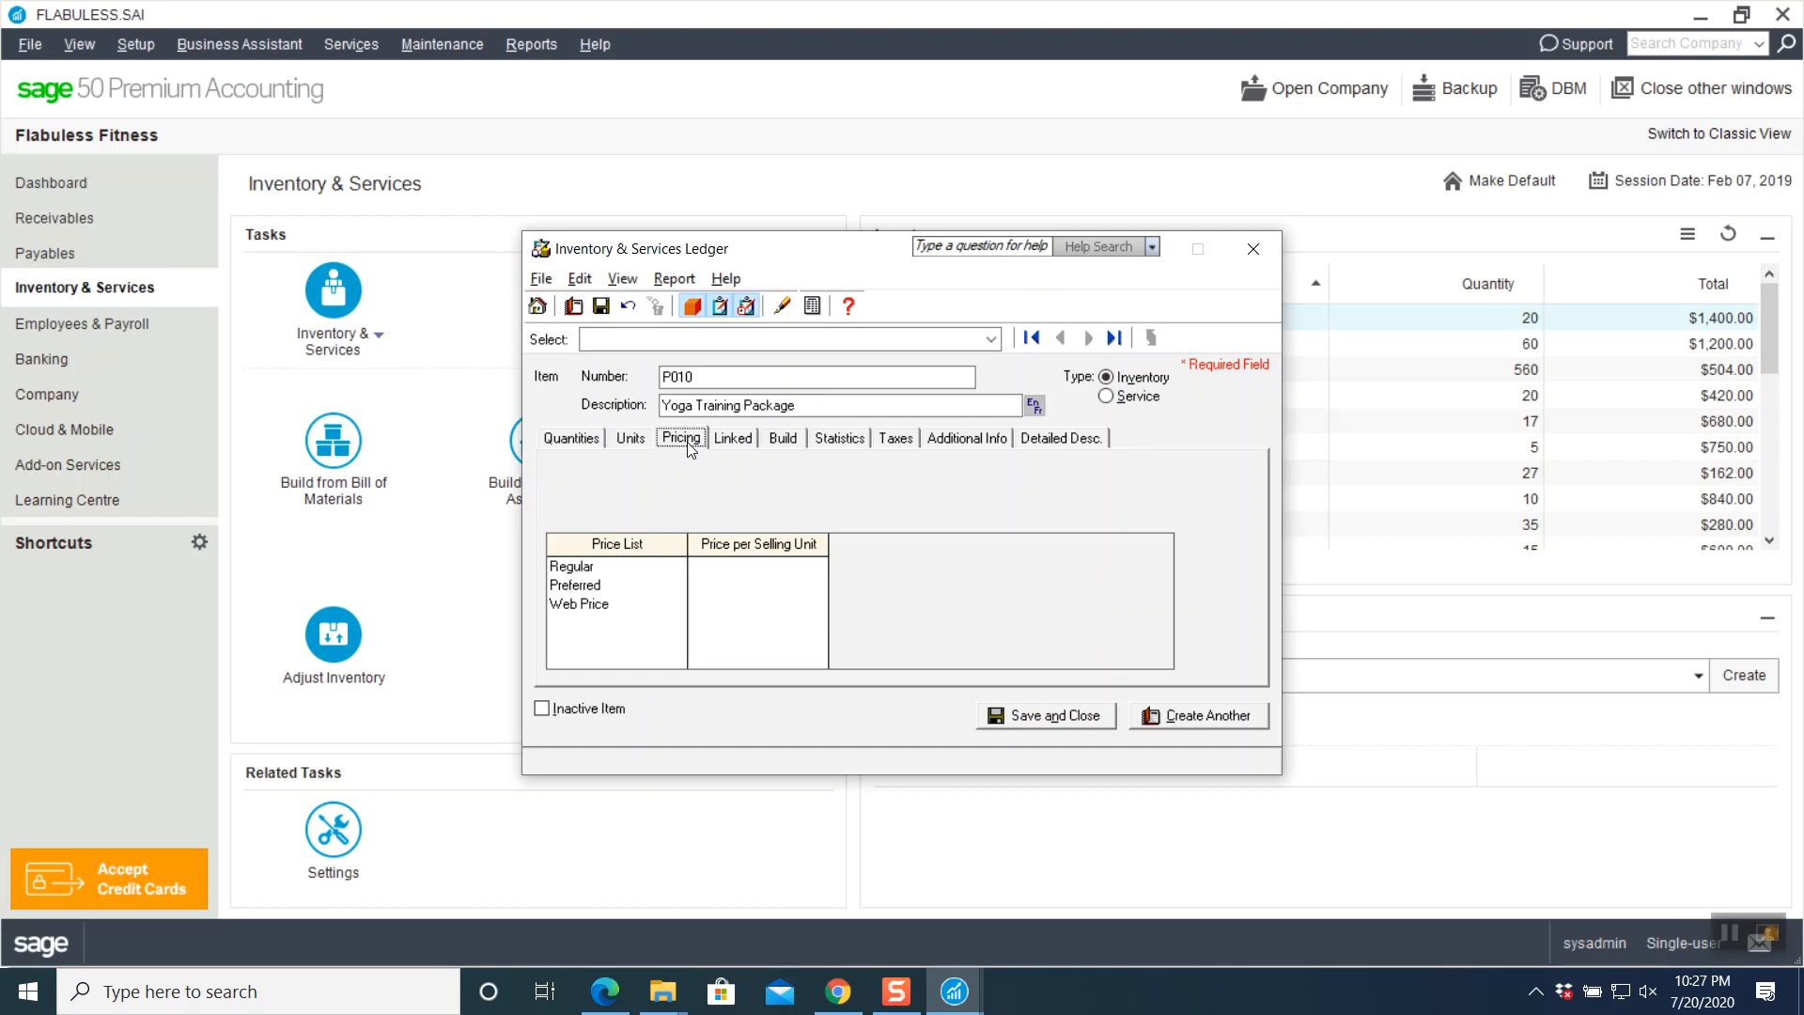
pyautogui.click(746, 568)
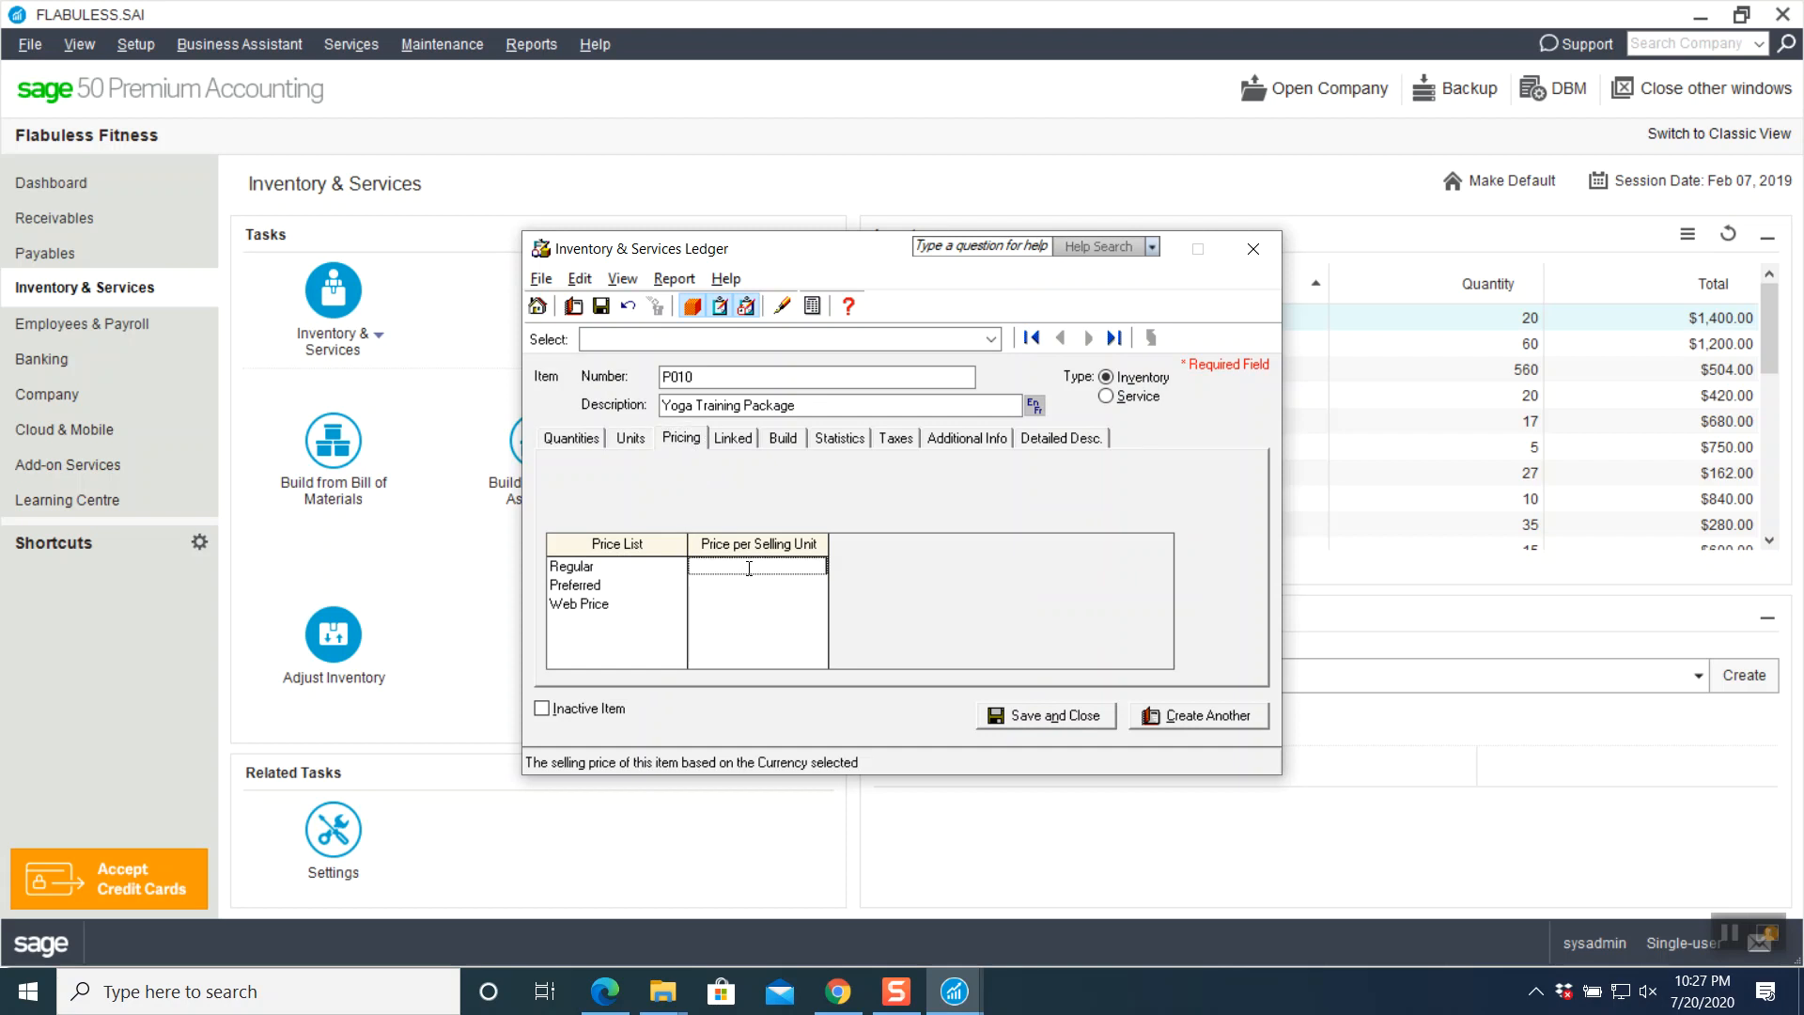
pyautogui.write('1,40')
pyautogui.write('00')
pyautogui.click(758, 586)
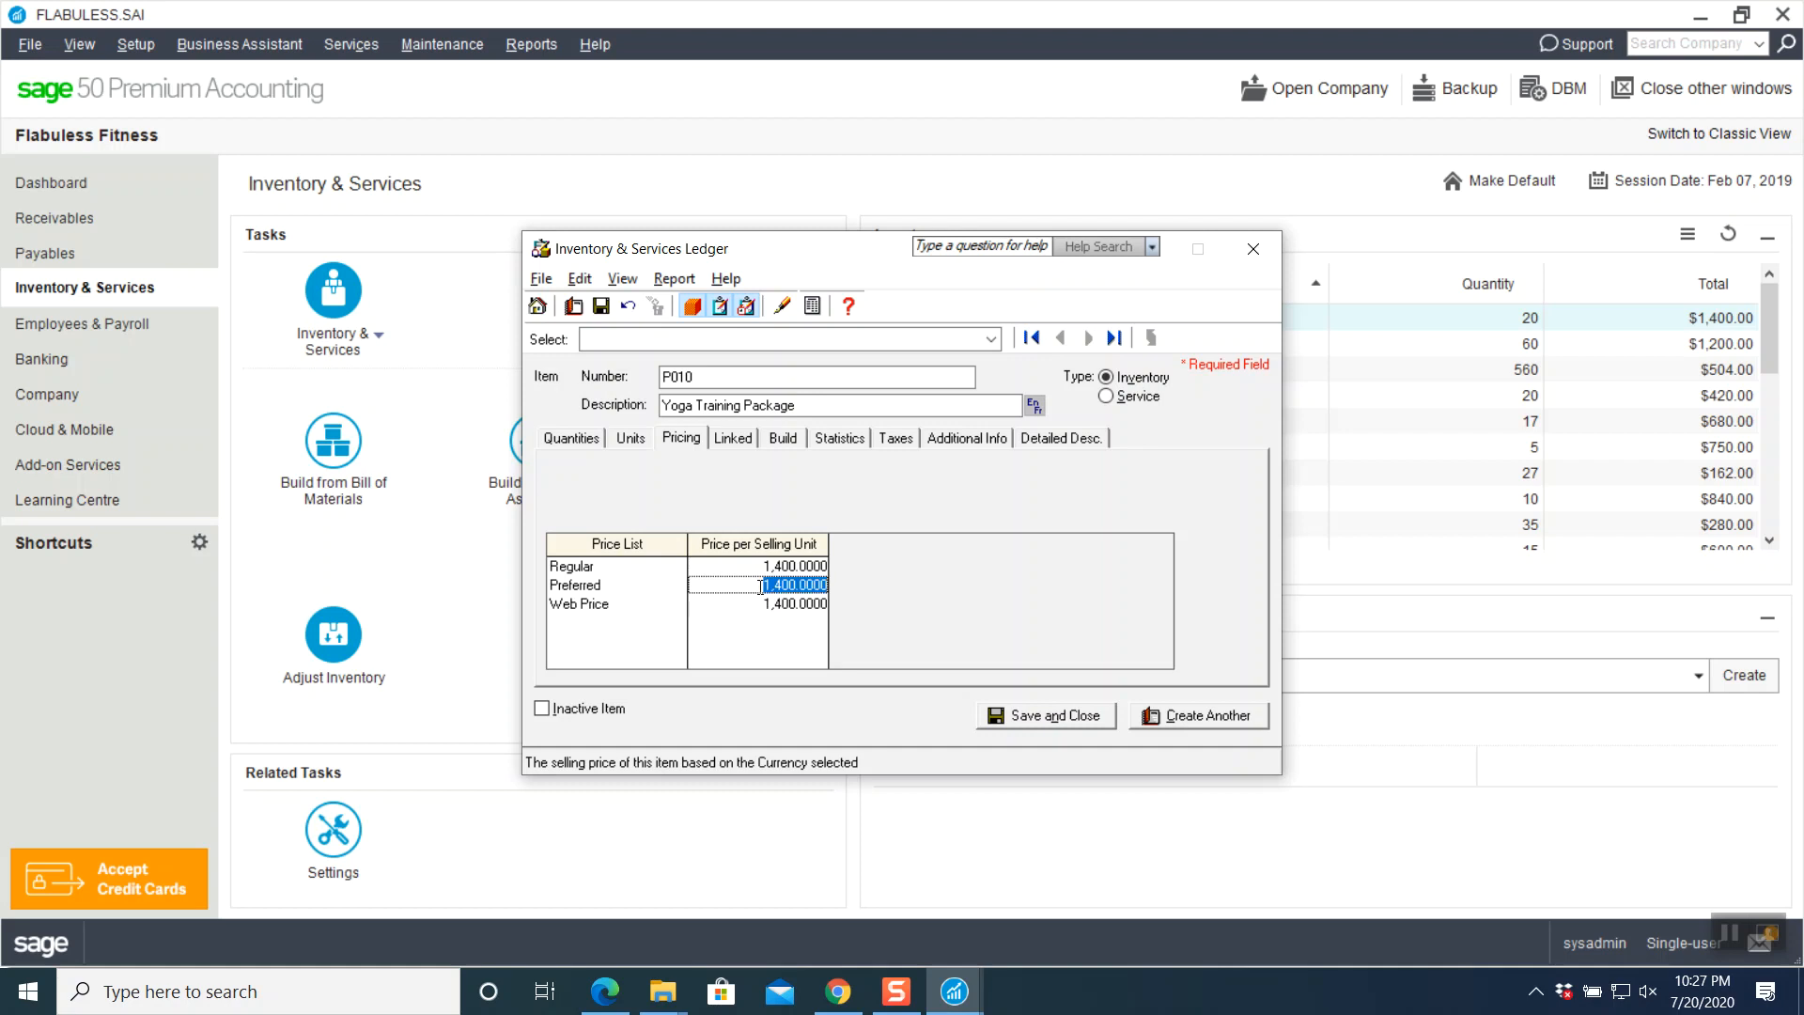
pyautogui.write('1250')
pyautogui.click(789, 605)
pyautogui.write('0')
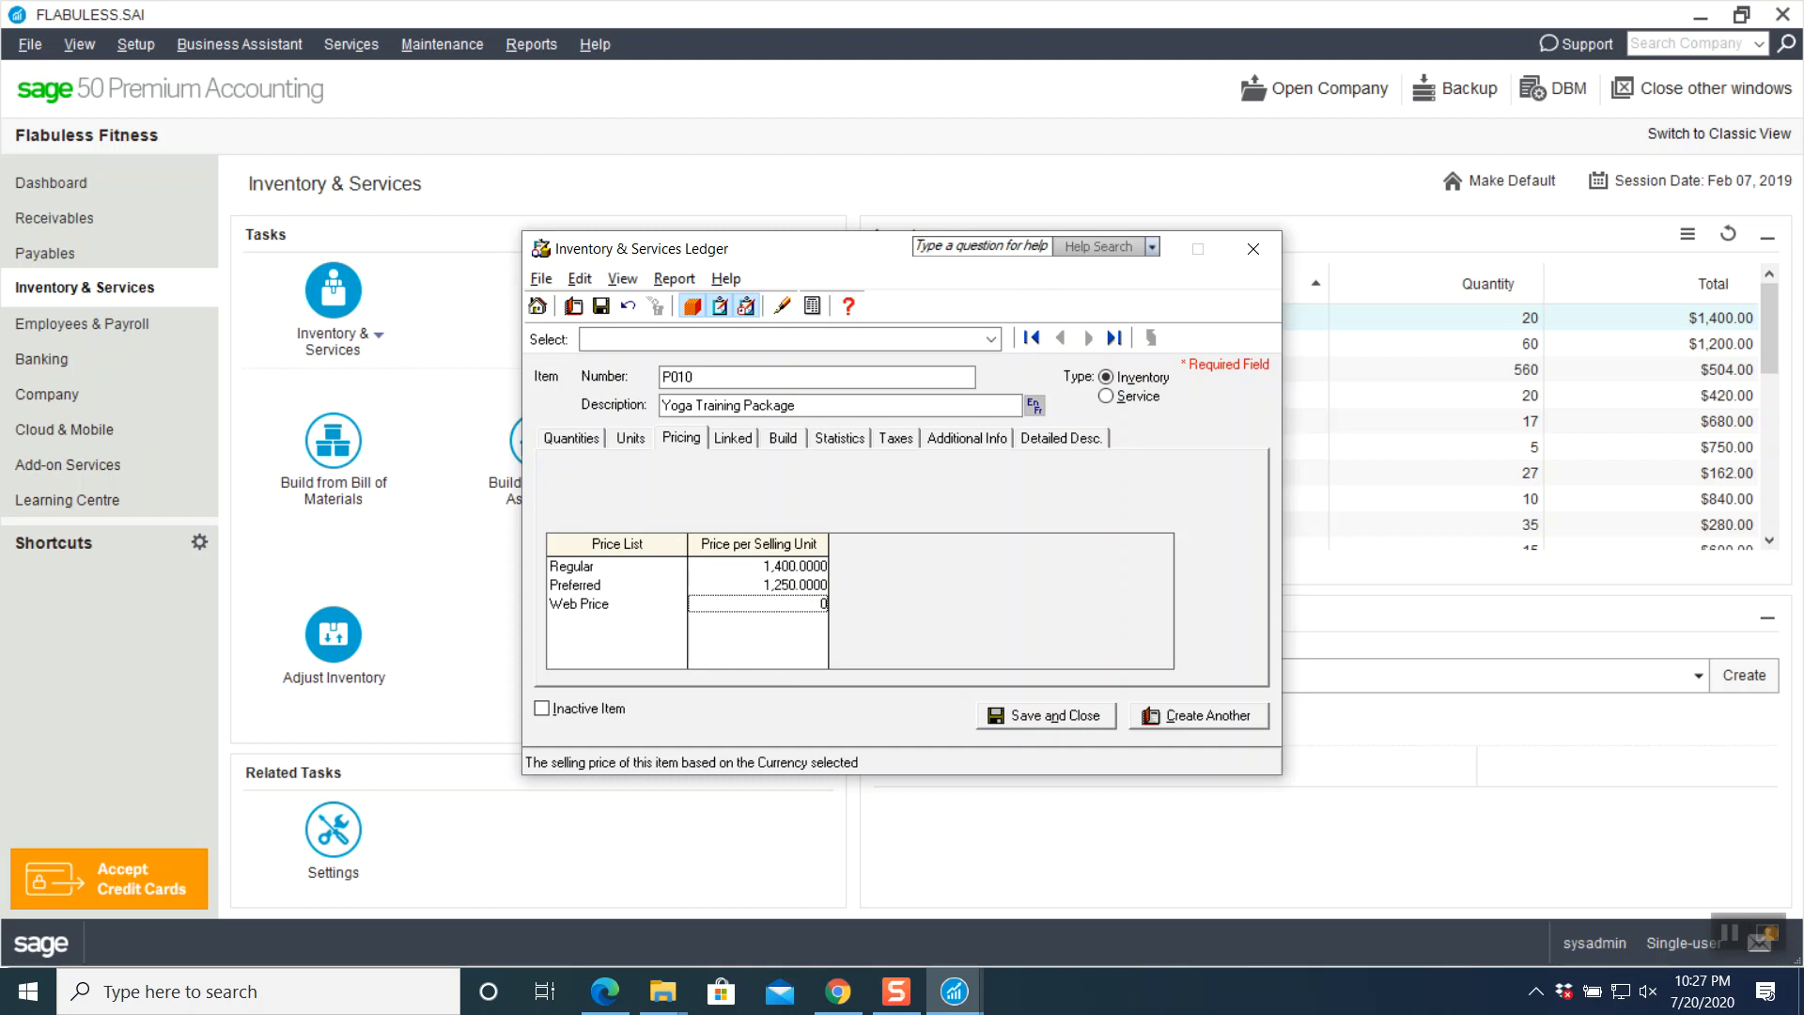
pyautogui.click(736, 440)
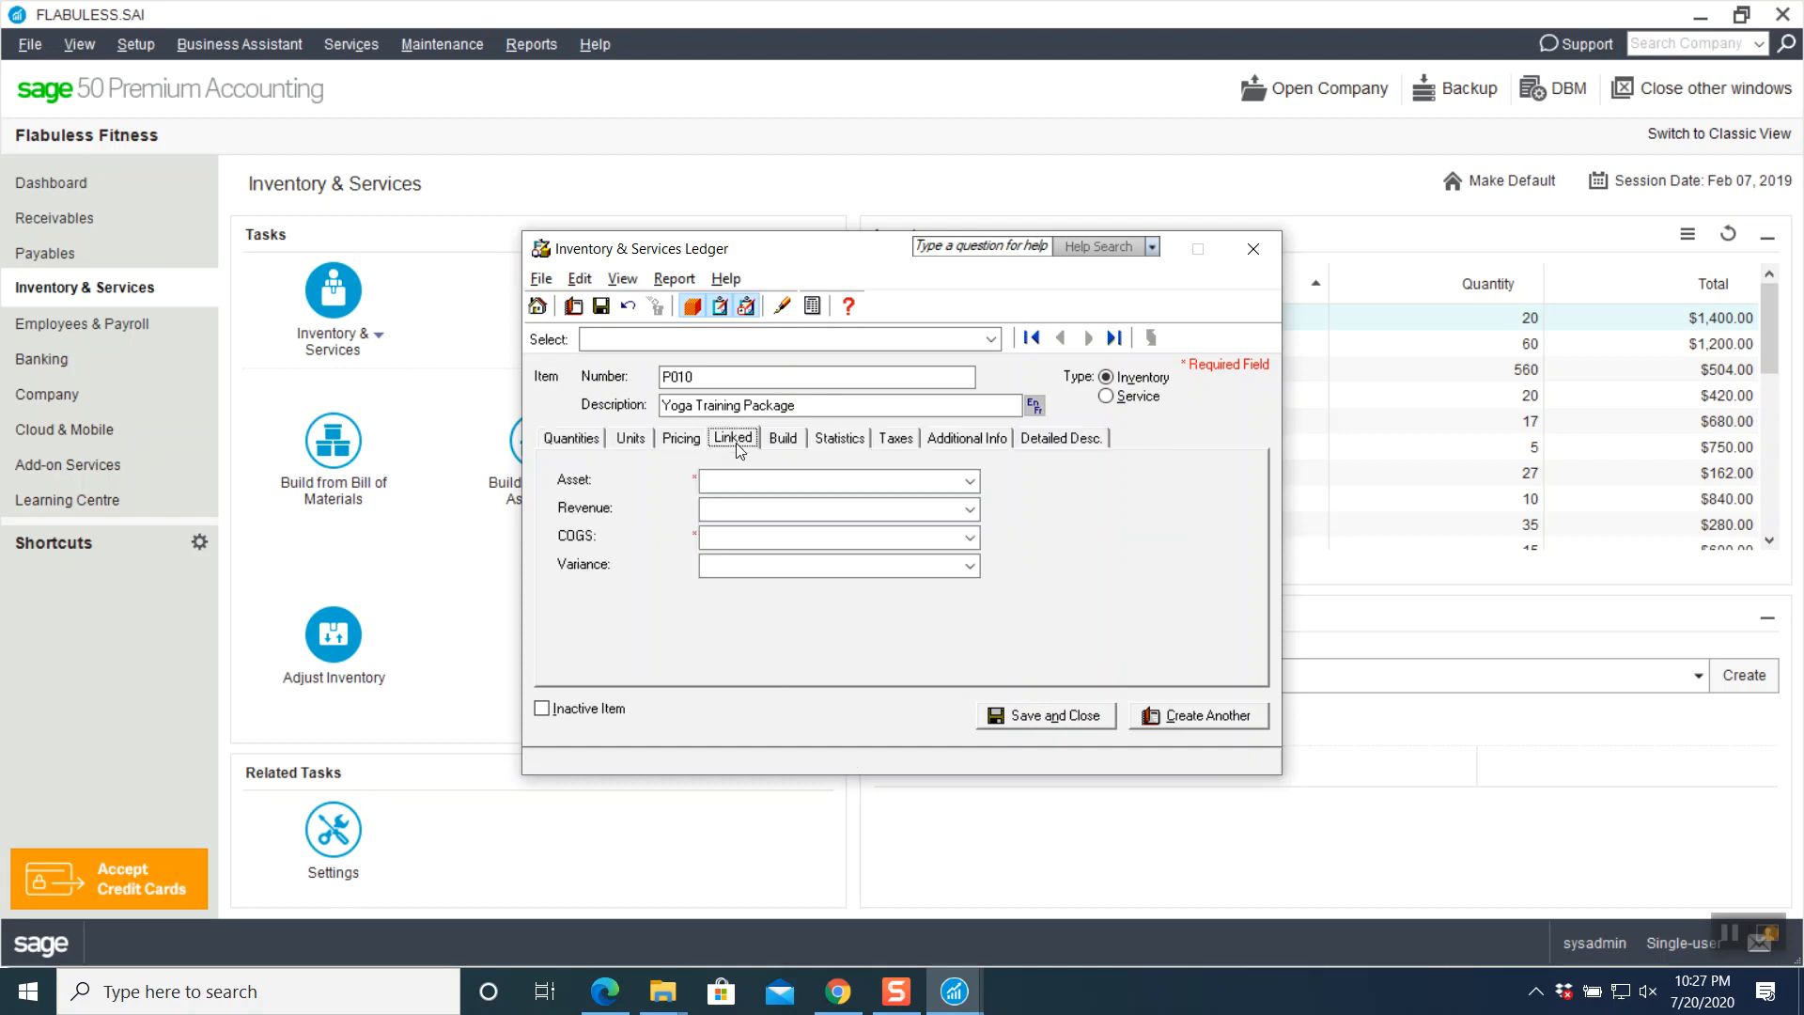
# - Replace P010's prefilled 1100 Investments asset account with new account number 1570
pyautogui.click(750, 480)
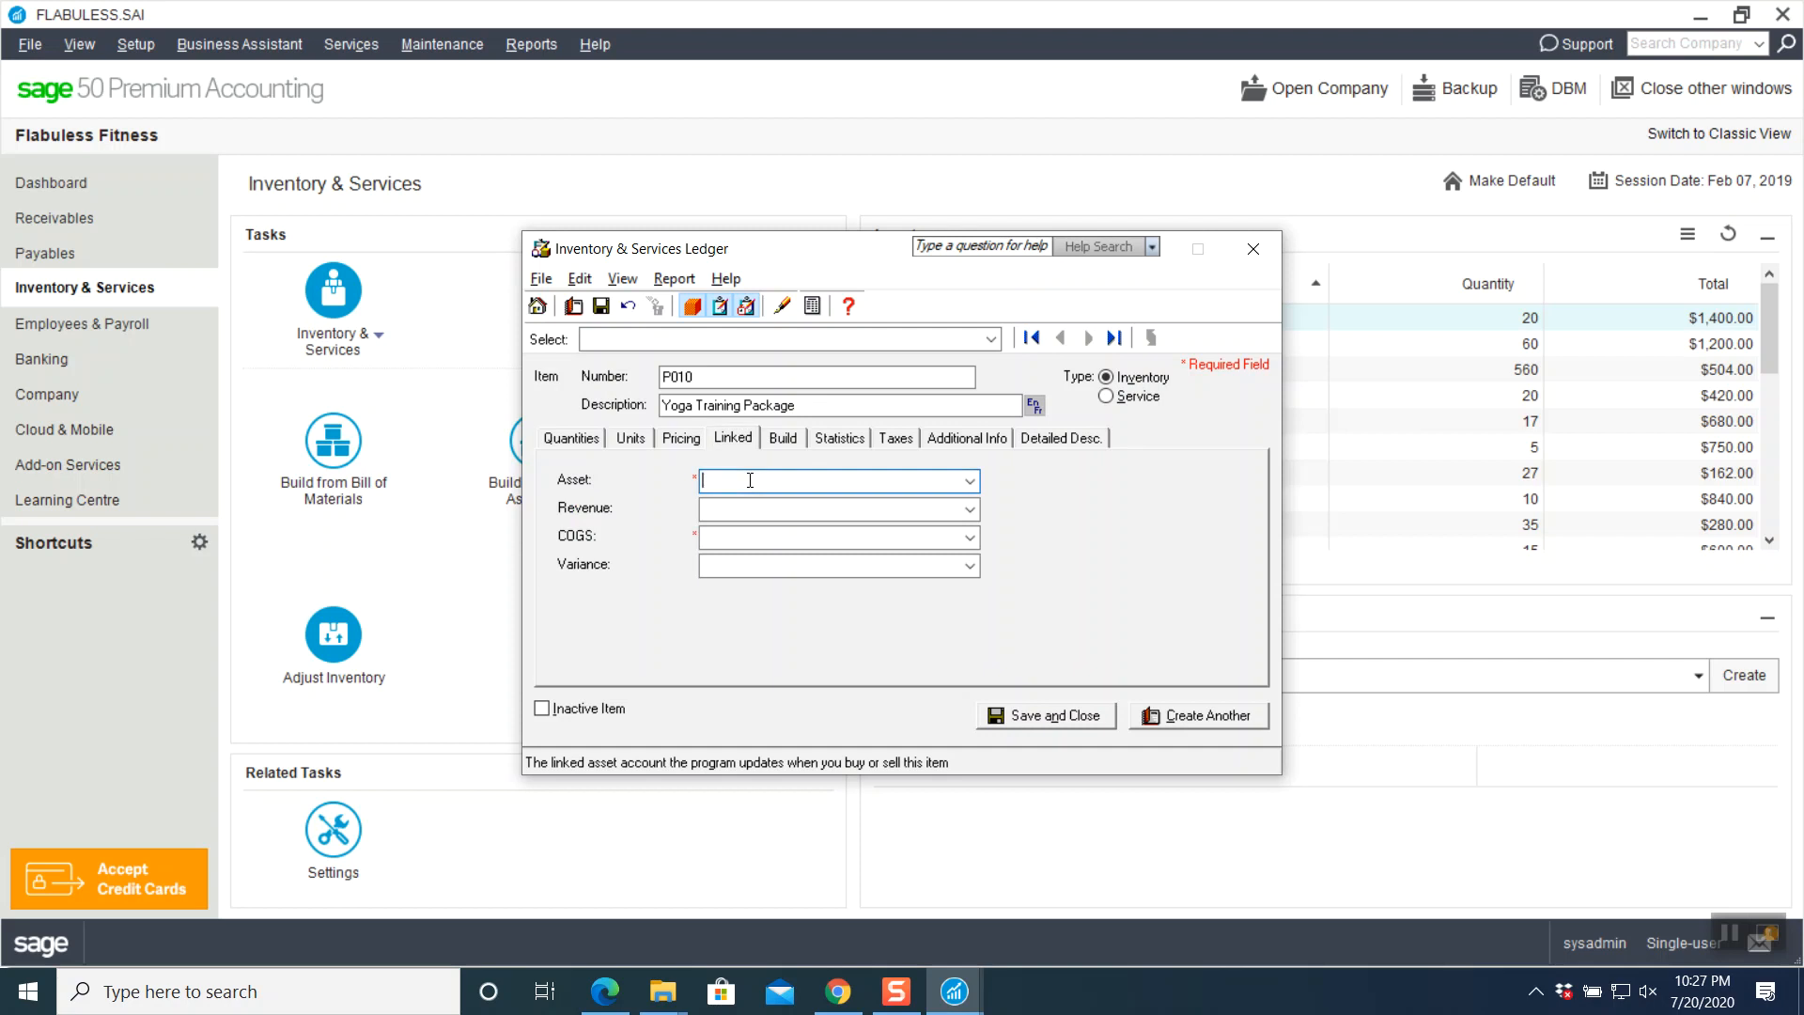
pyautogui.click(969, 481)
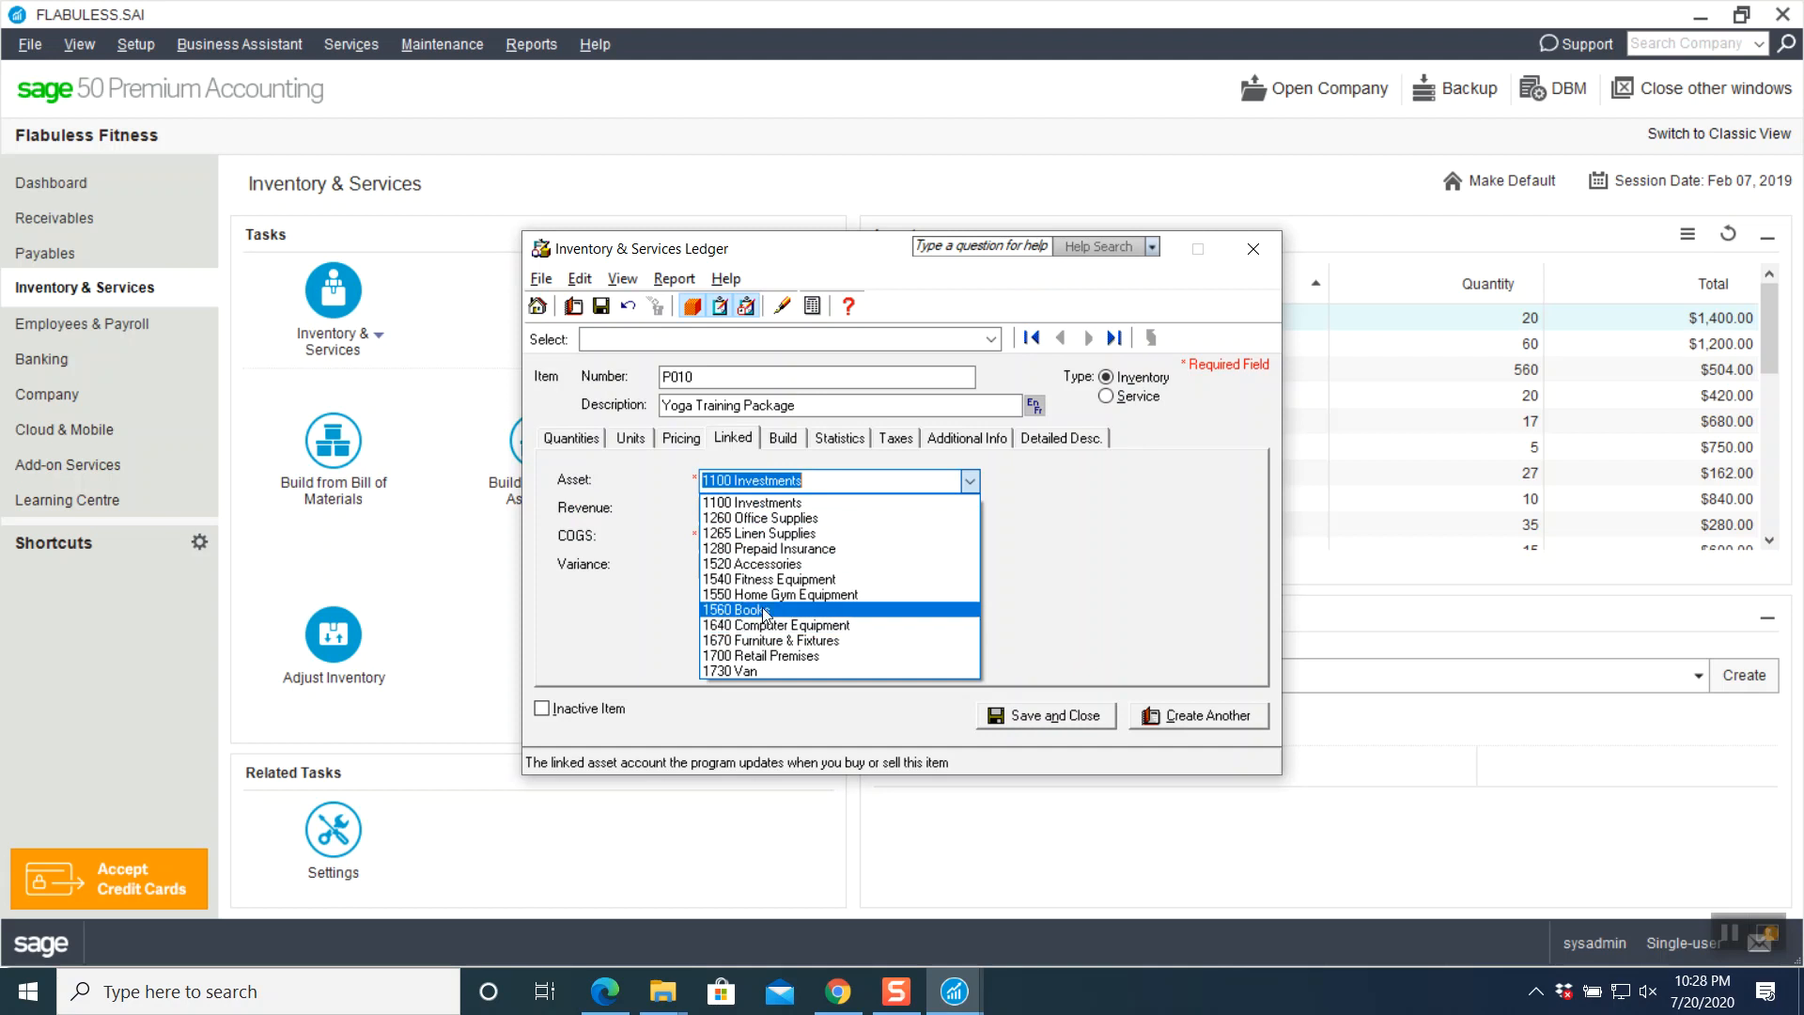
pyautogui.click(839, 483)
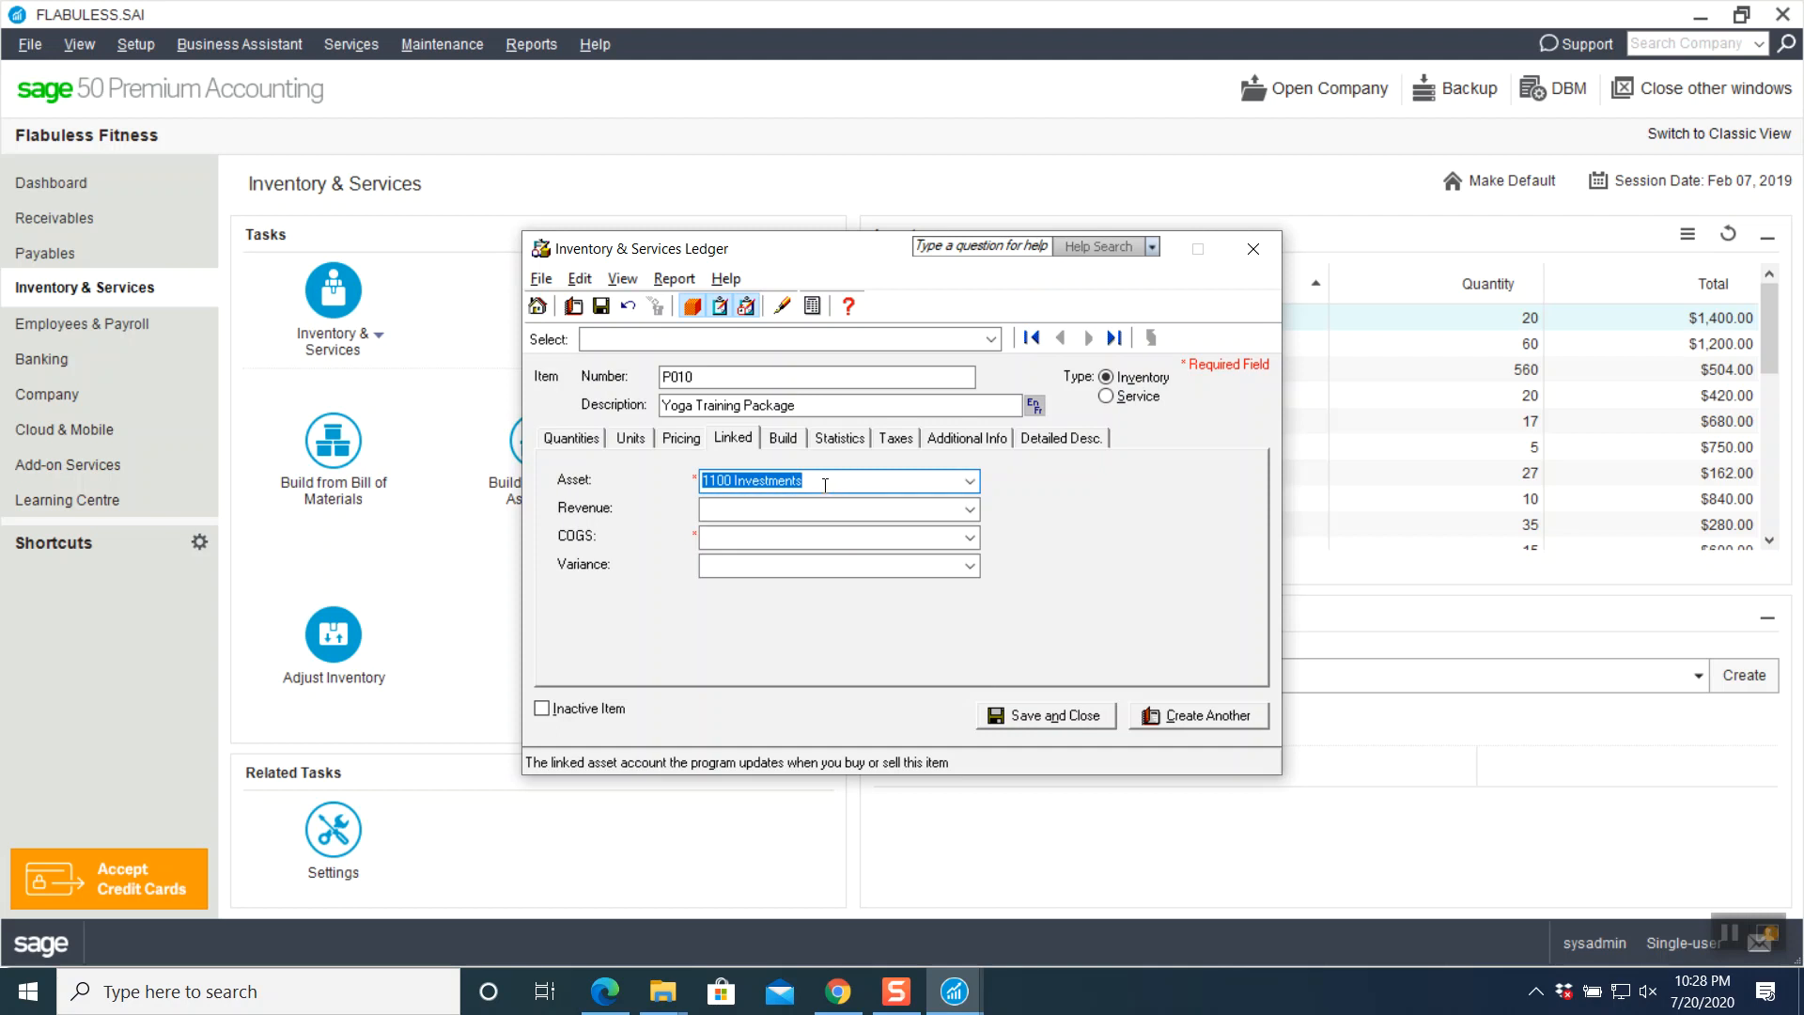
pyautogui.press('BackSpace')
pyautogui.write('1570')
pyautogui.press('Tab')
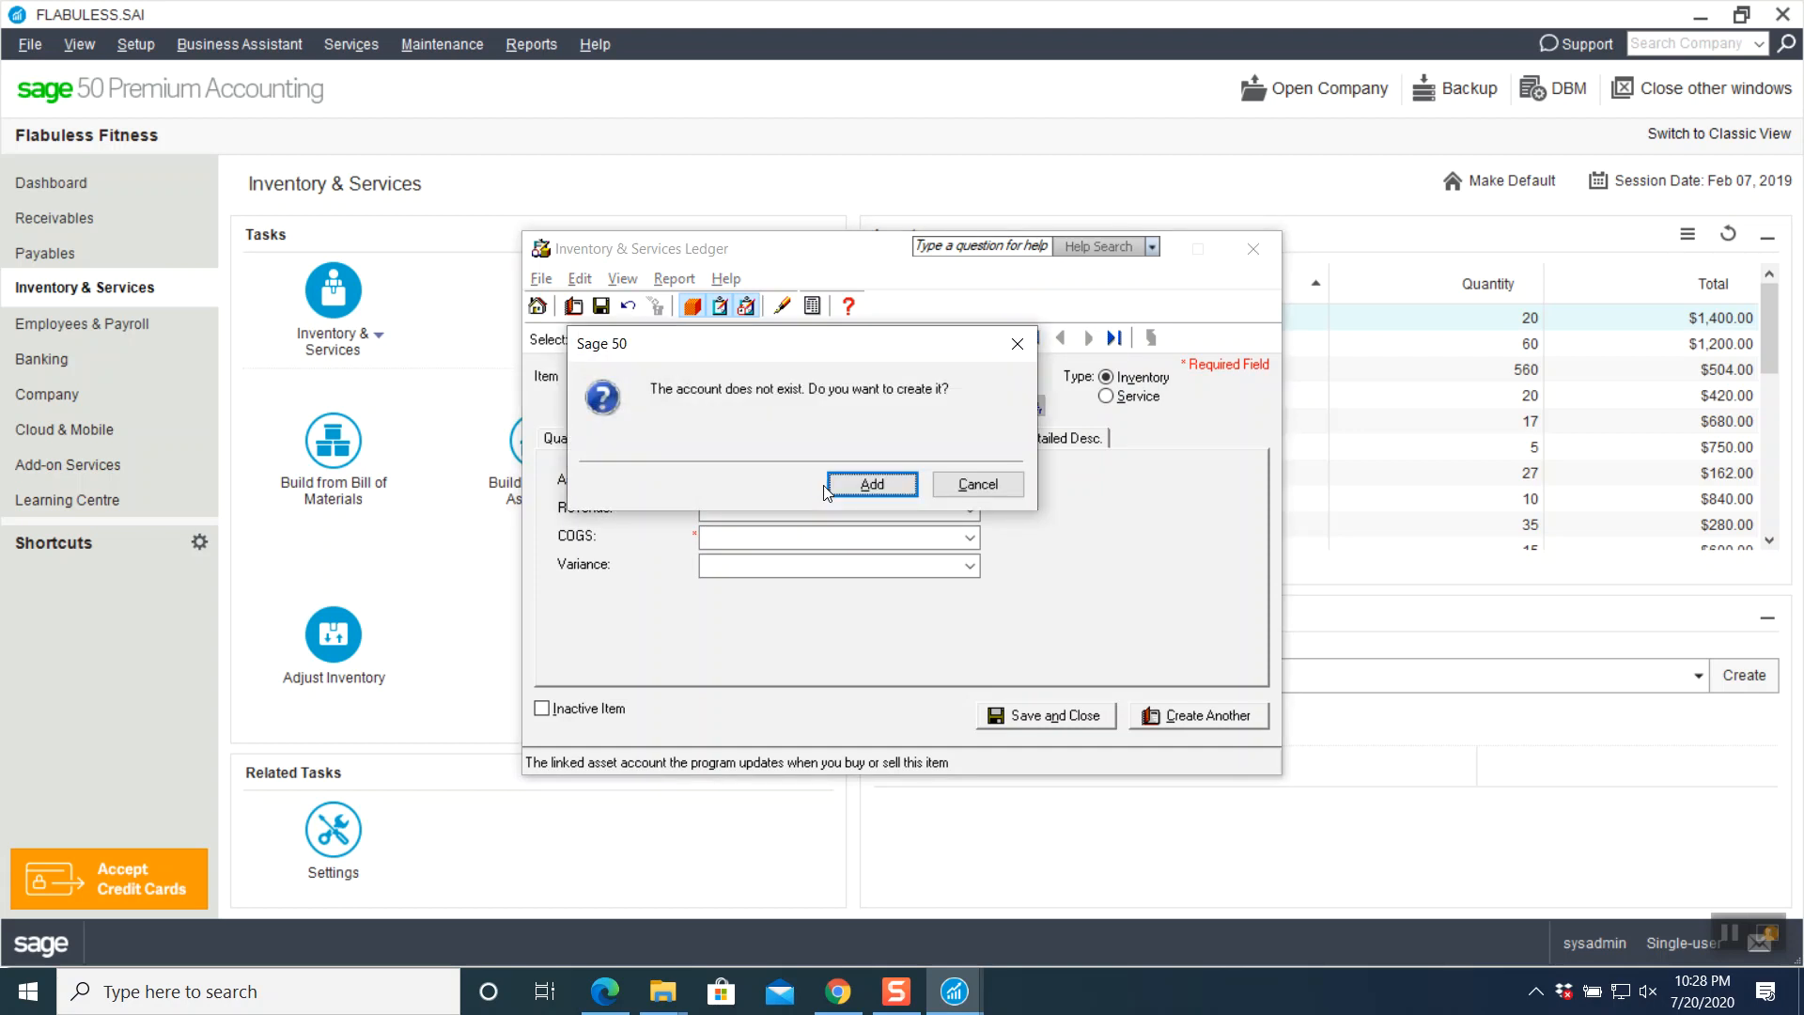
# - Create asset account 1570 named Promotional Offers, accepting the Add an Account wizard defaults
pyautogui.click(900, 492)
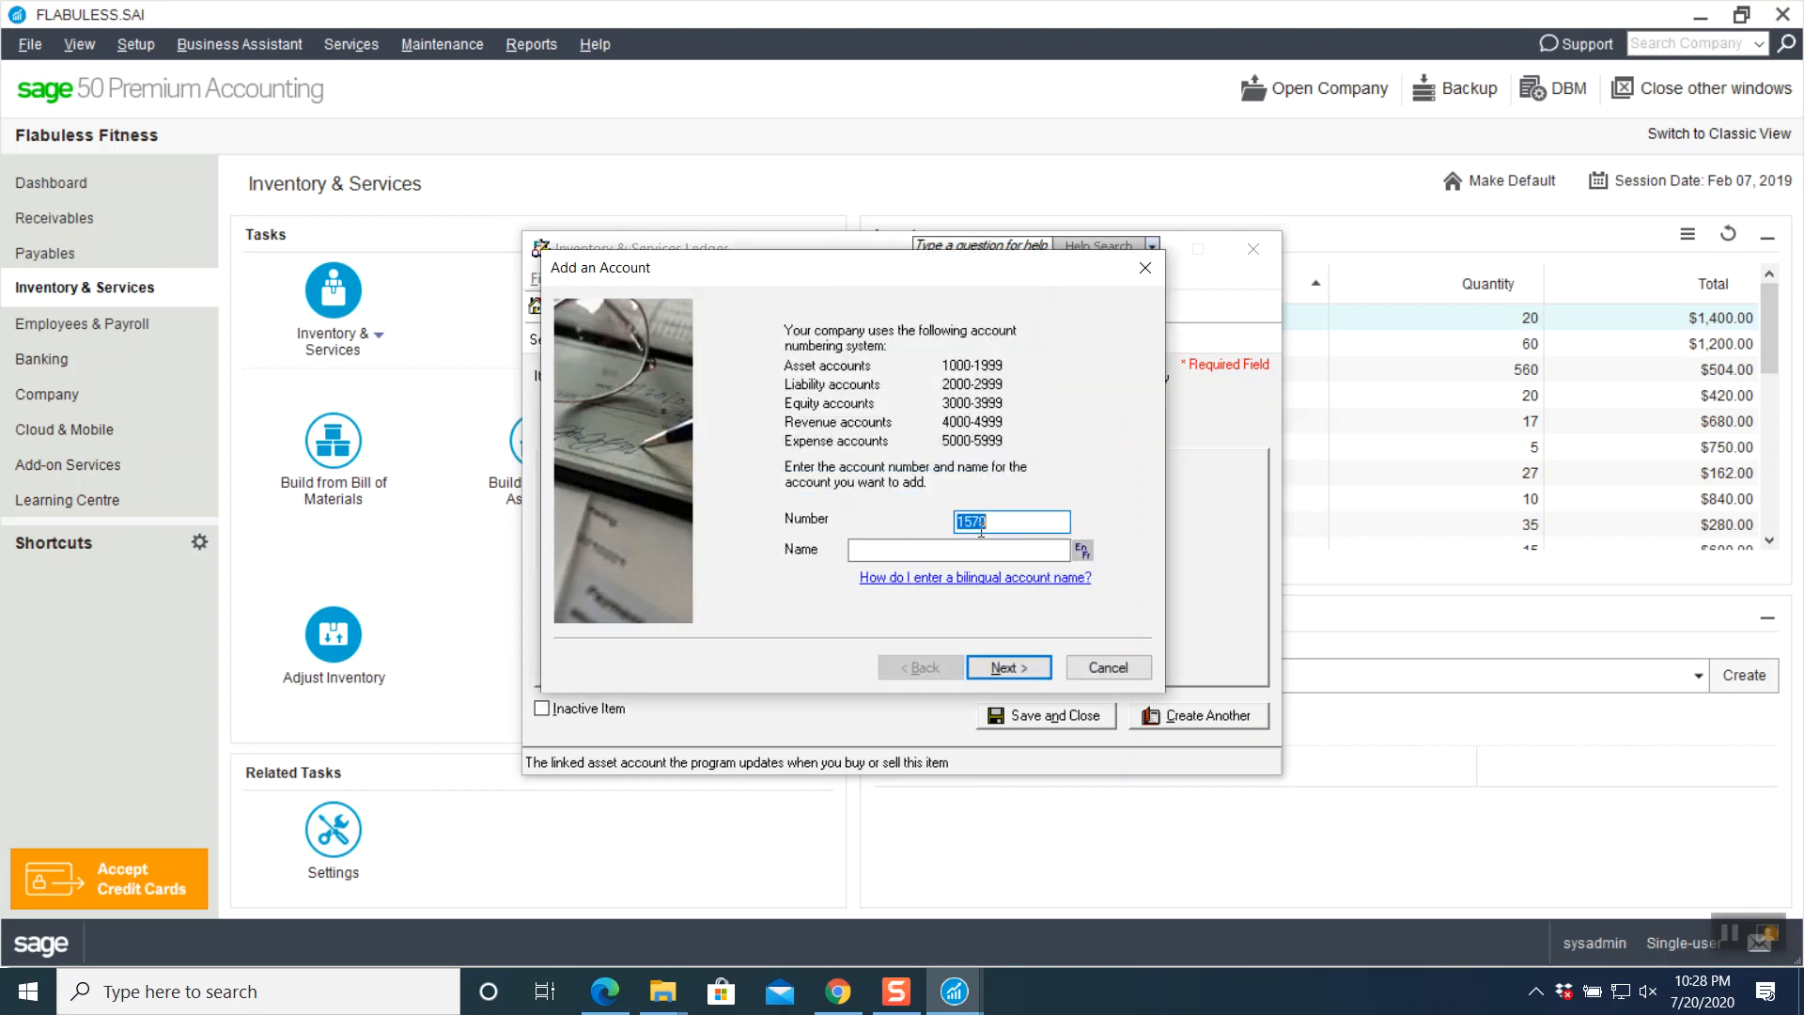
pyautogui.click(949, 549)
pyautogui.write('Promotional Offers')
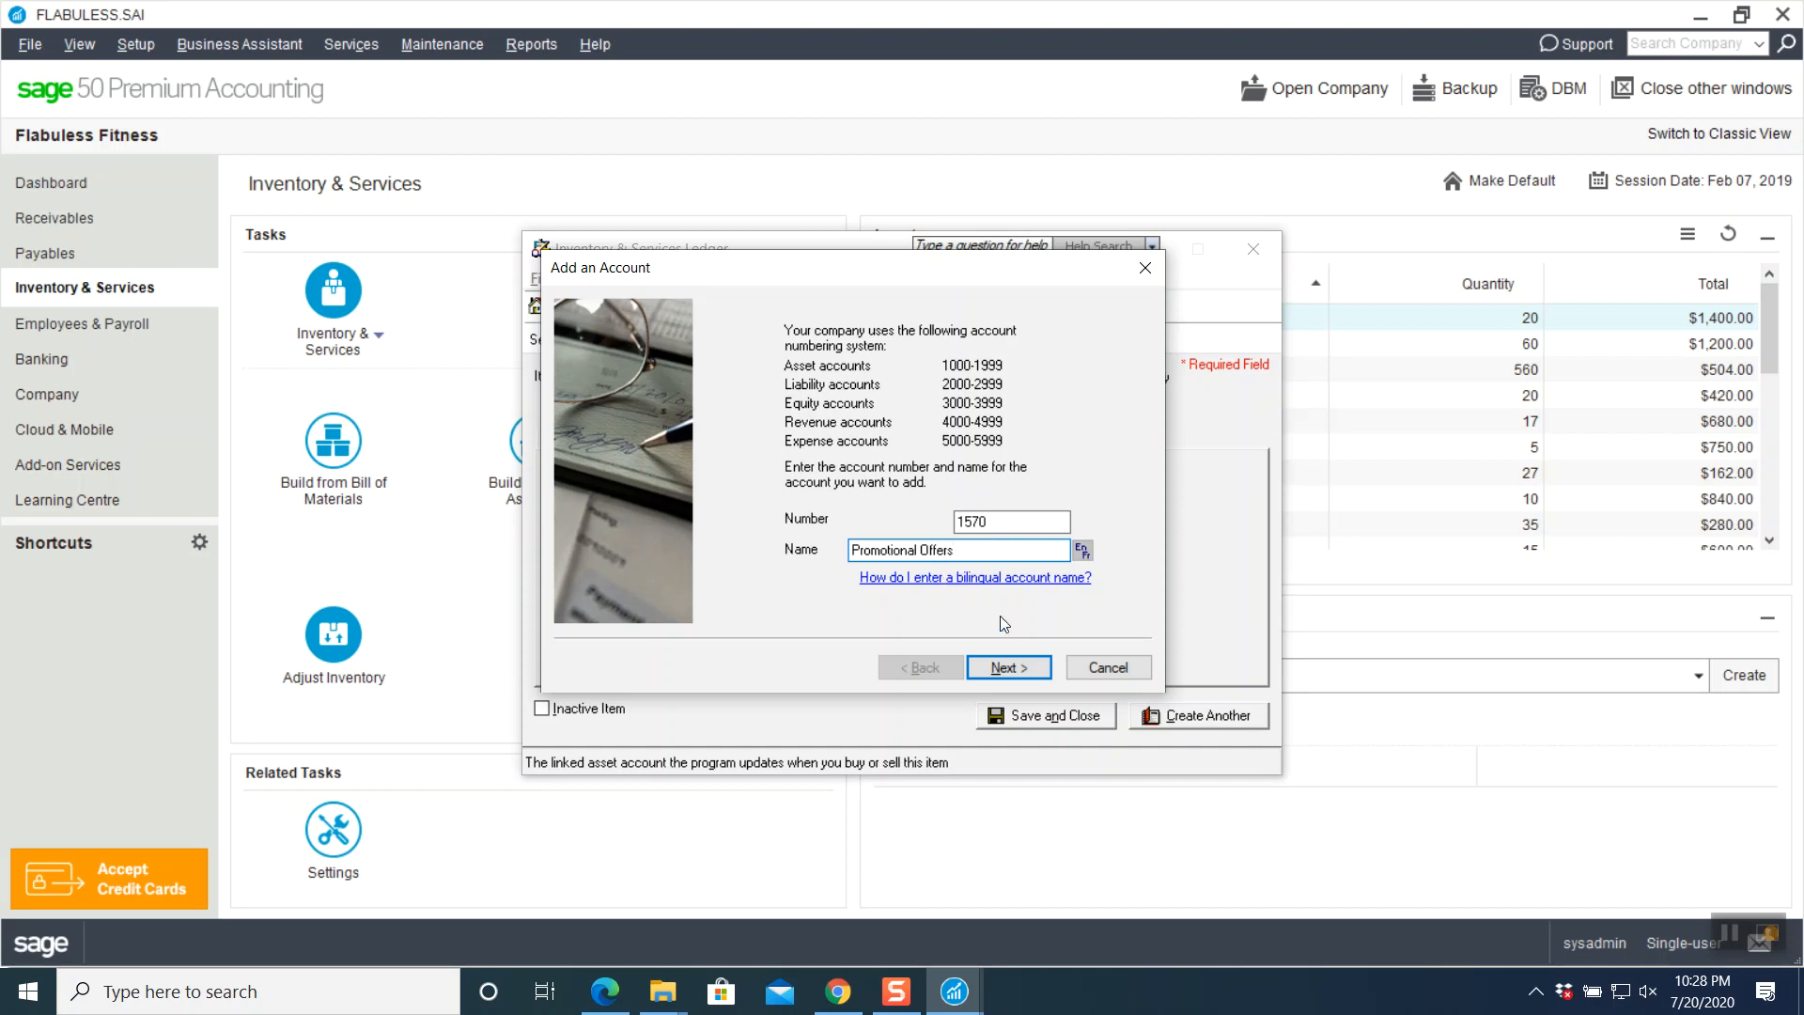
pyautogui.click(1013, 672)
pyautogui.click(1013, 673)
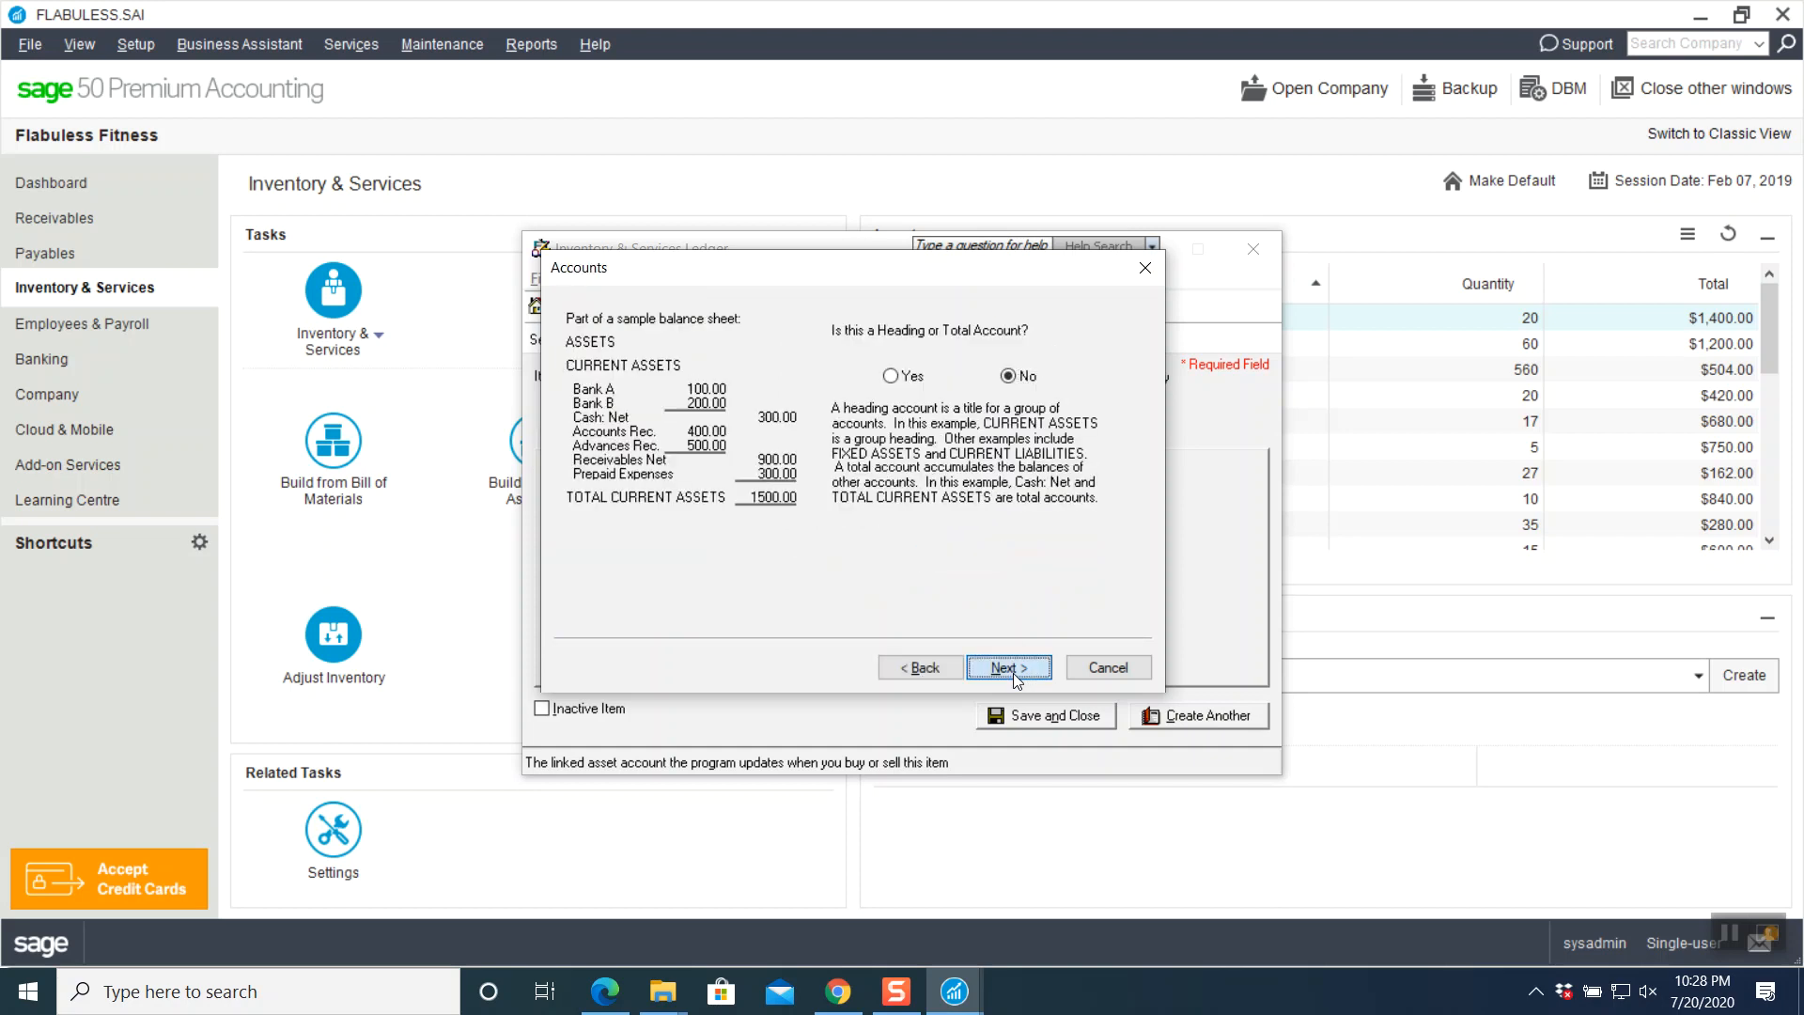
pyautogui.click(1013, 673)
pyautogui.click(1013, 673)
pyautogui.click(1012, 673)
pyautogui.click(1009, 668)
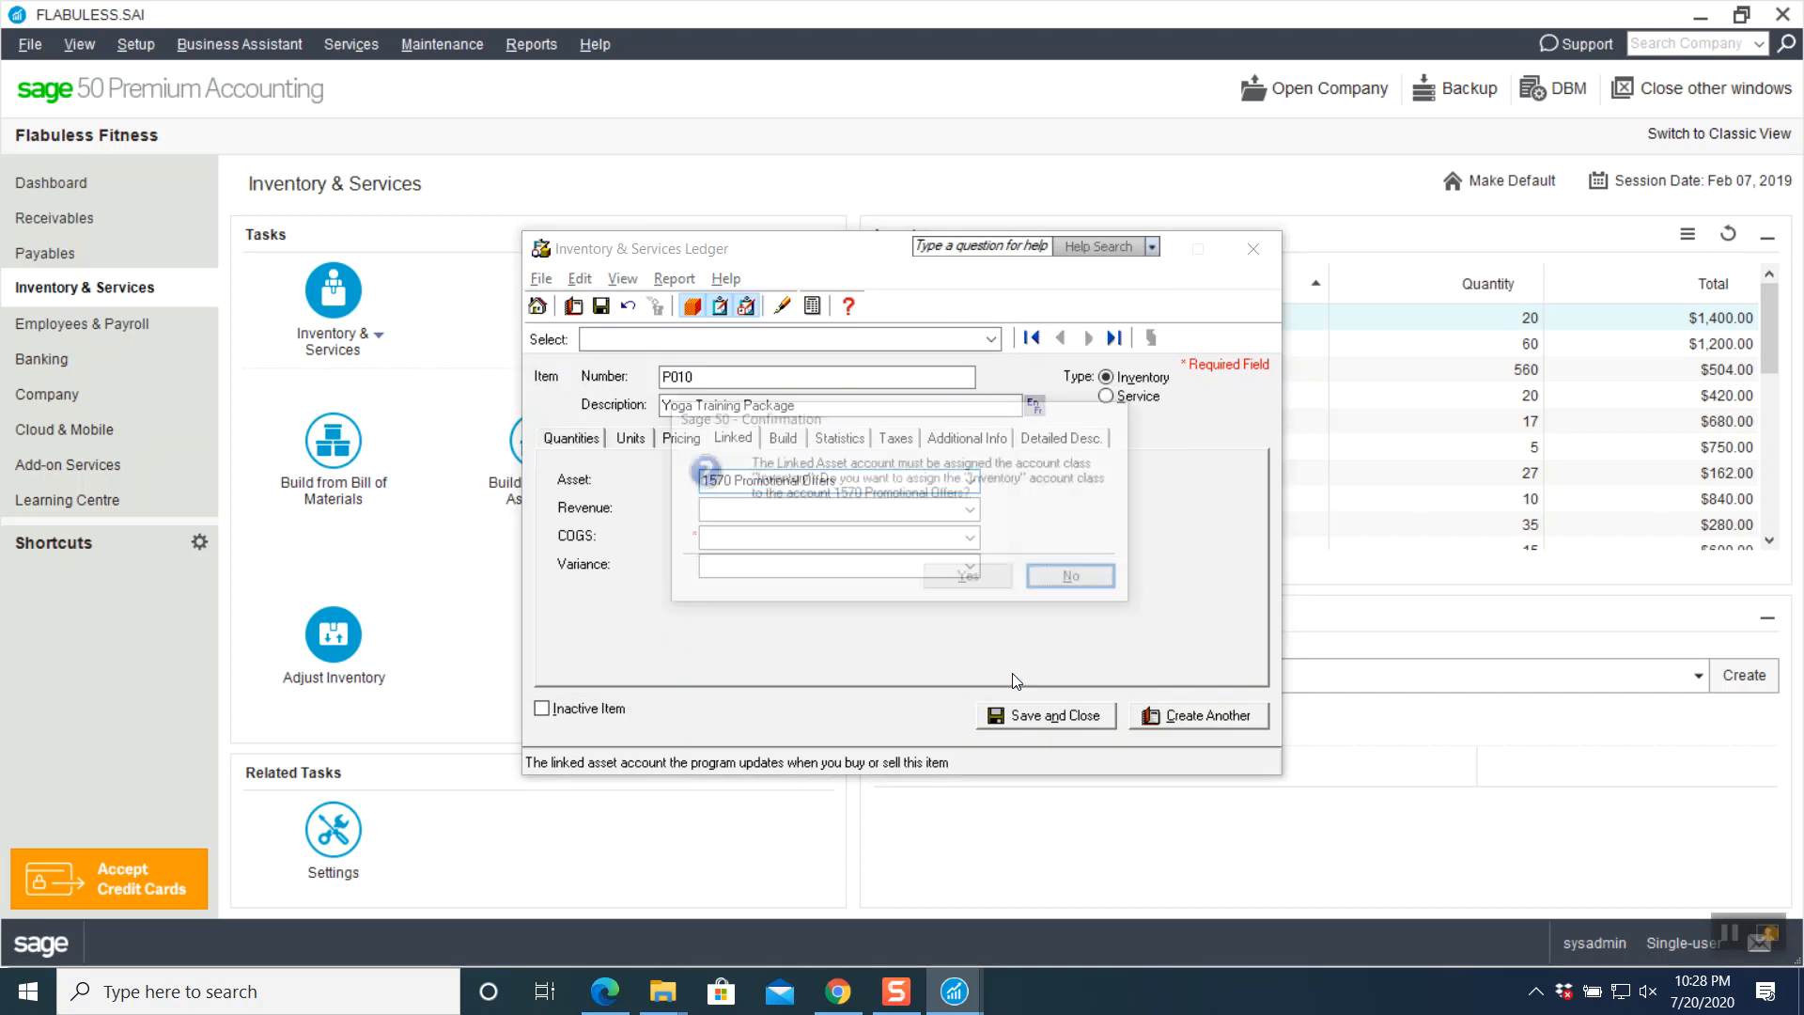
# - Give 1570 the Inventory class and link P010 to revenue 4020 and COGS 5060
pyautogui.click(967, 577)
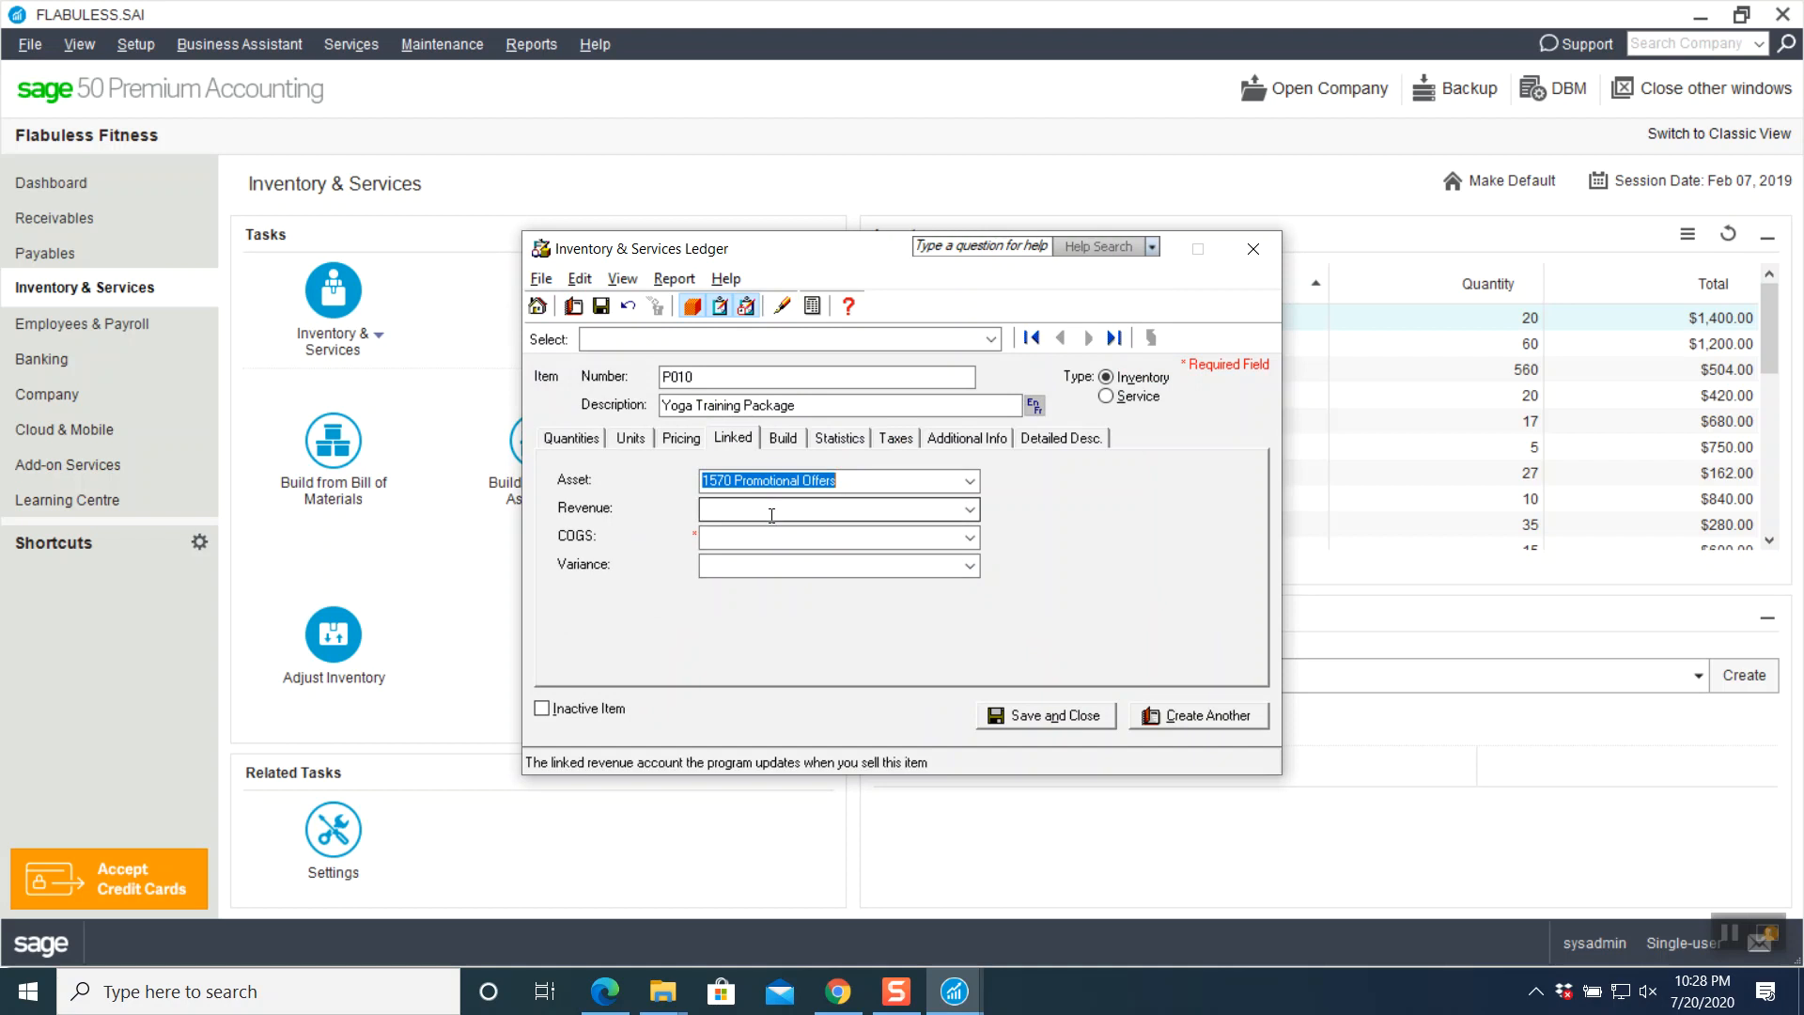
pyautogui.click(771, 515)
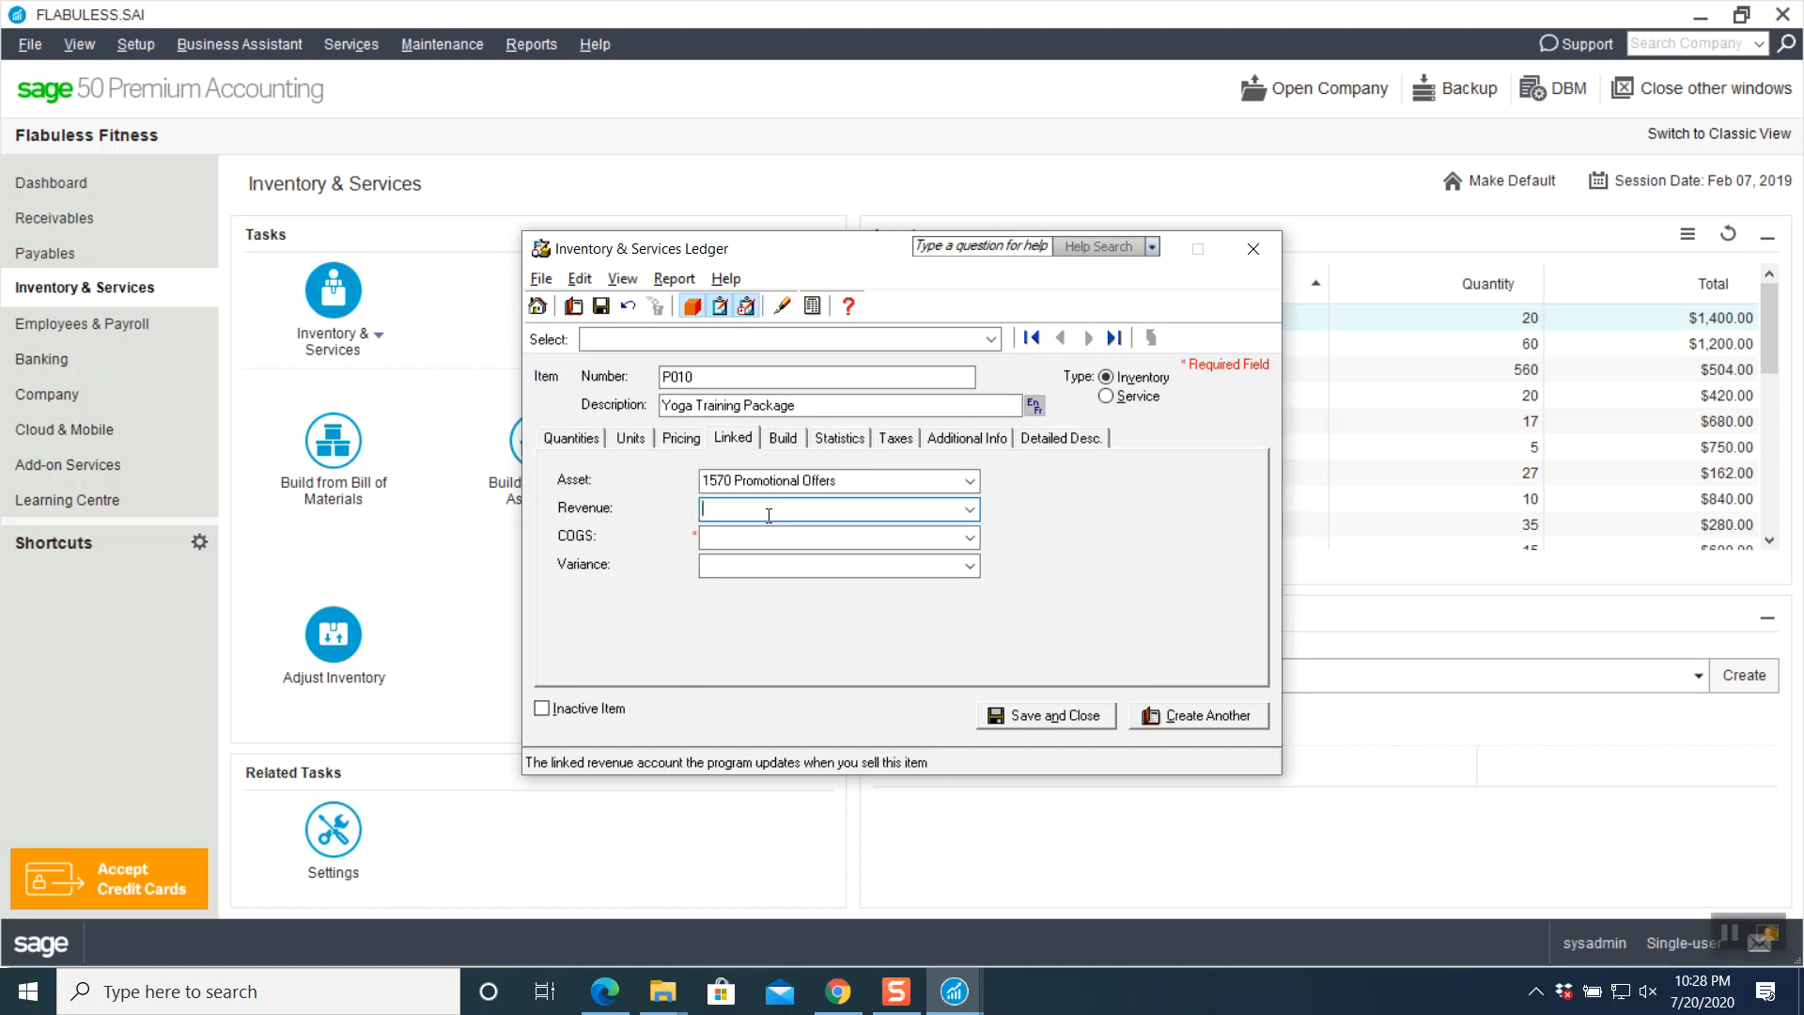
pyautogui.click(969, 508)
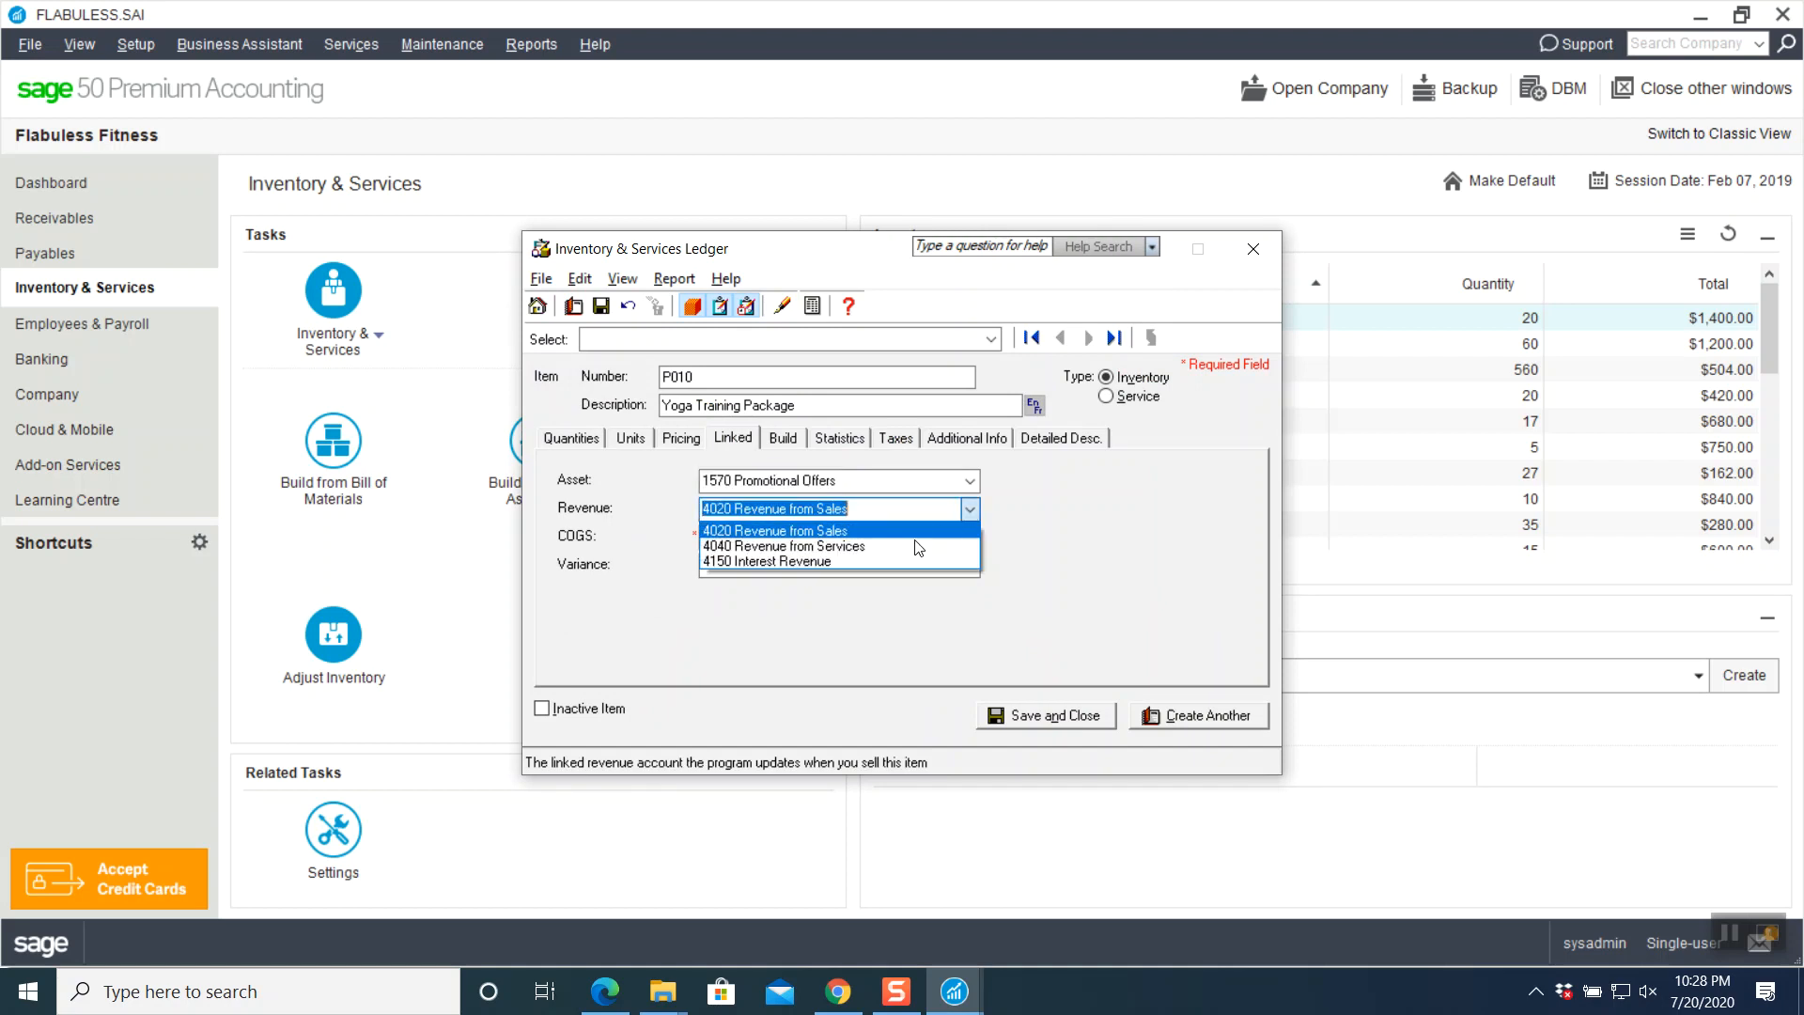
pyautogui.click(799, 531)
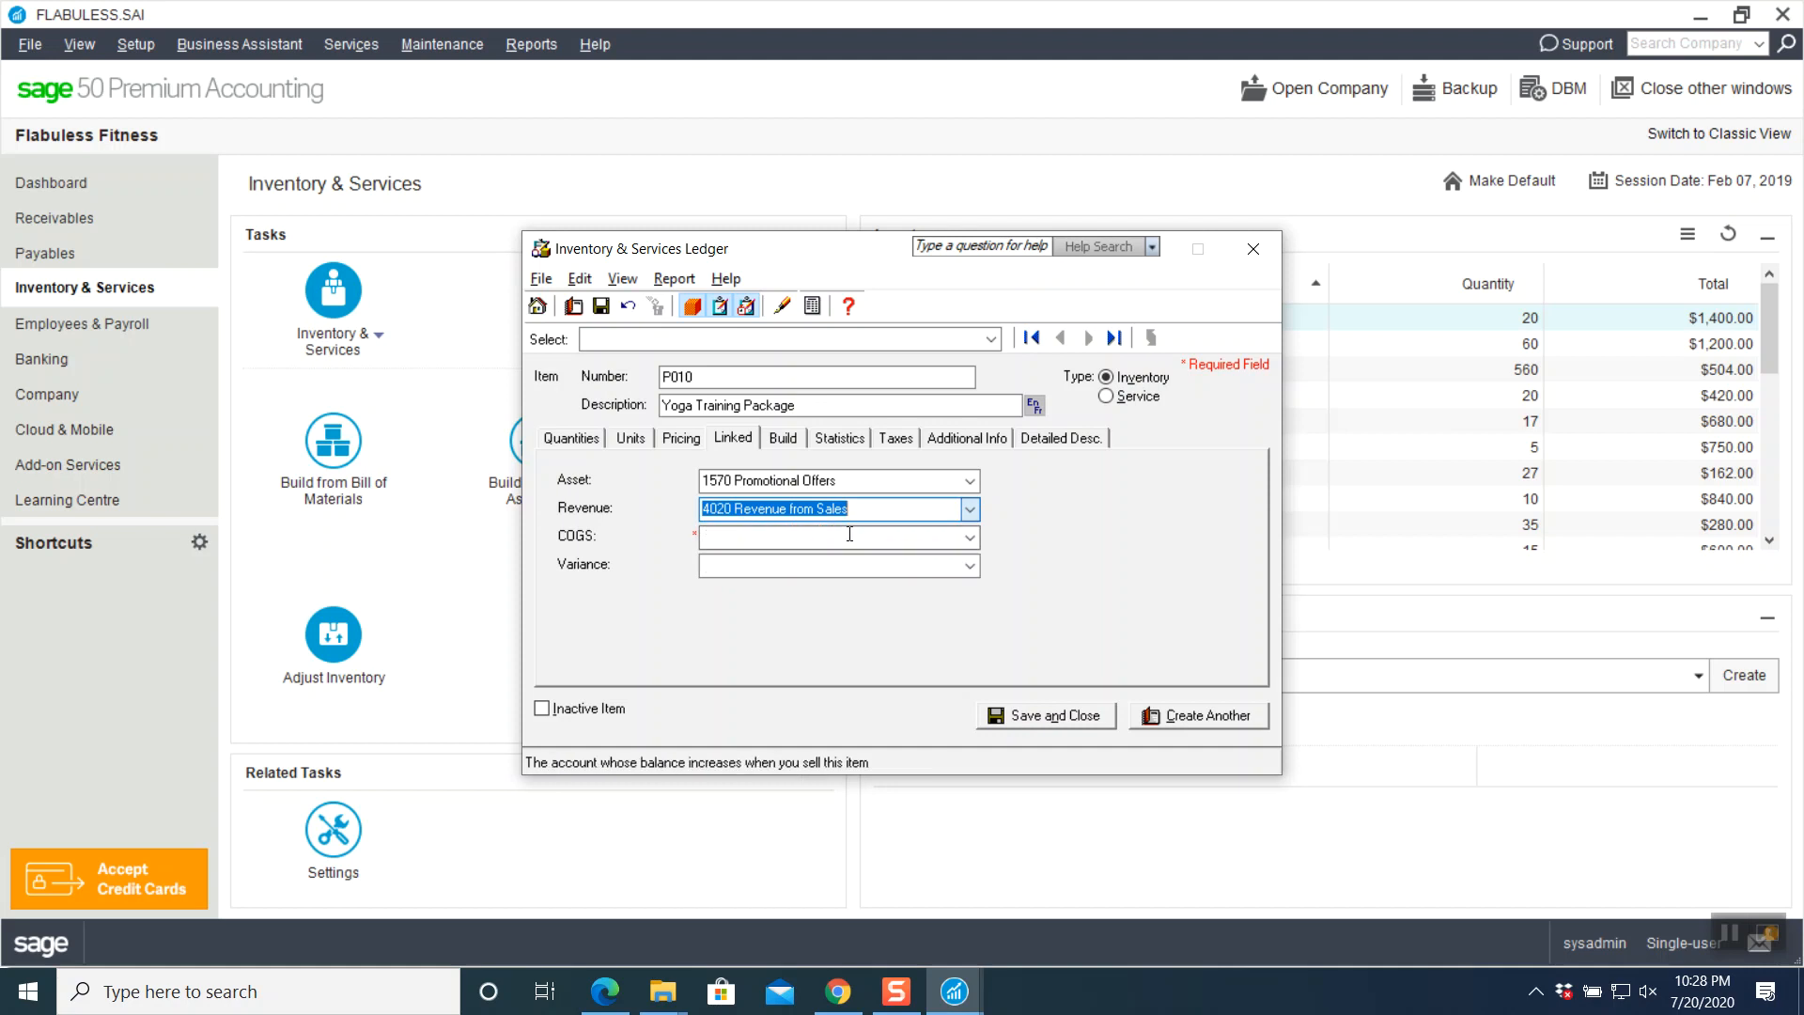
pyautogui.click(970, 536)
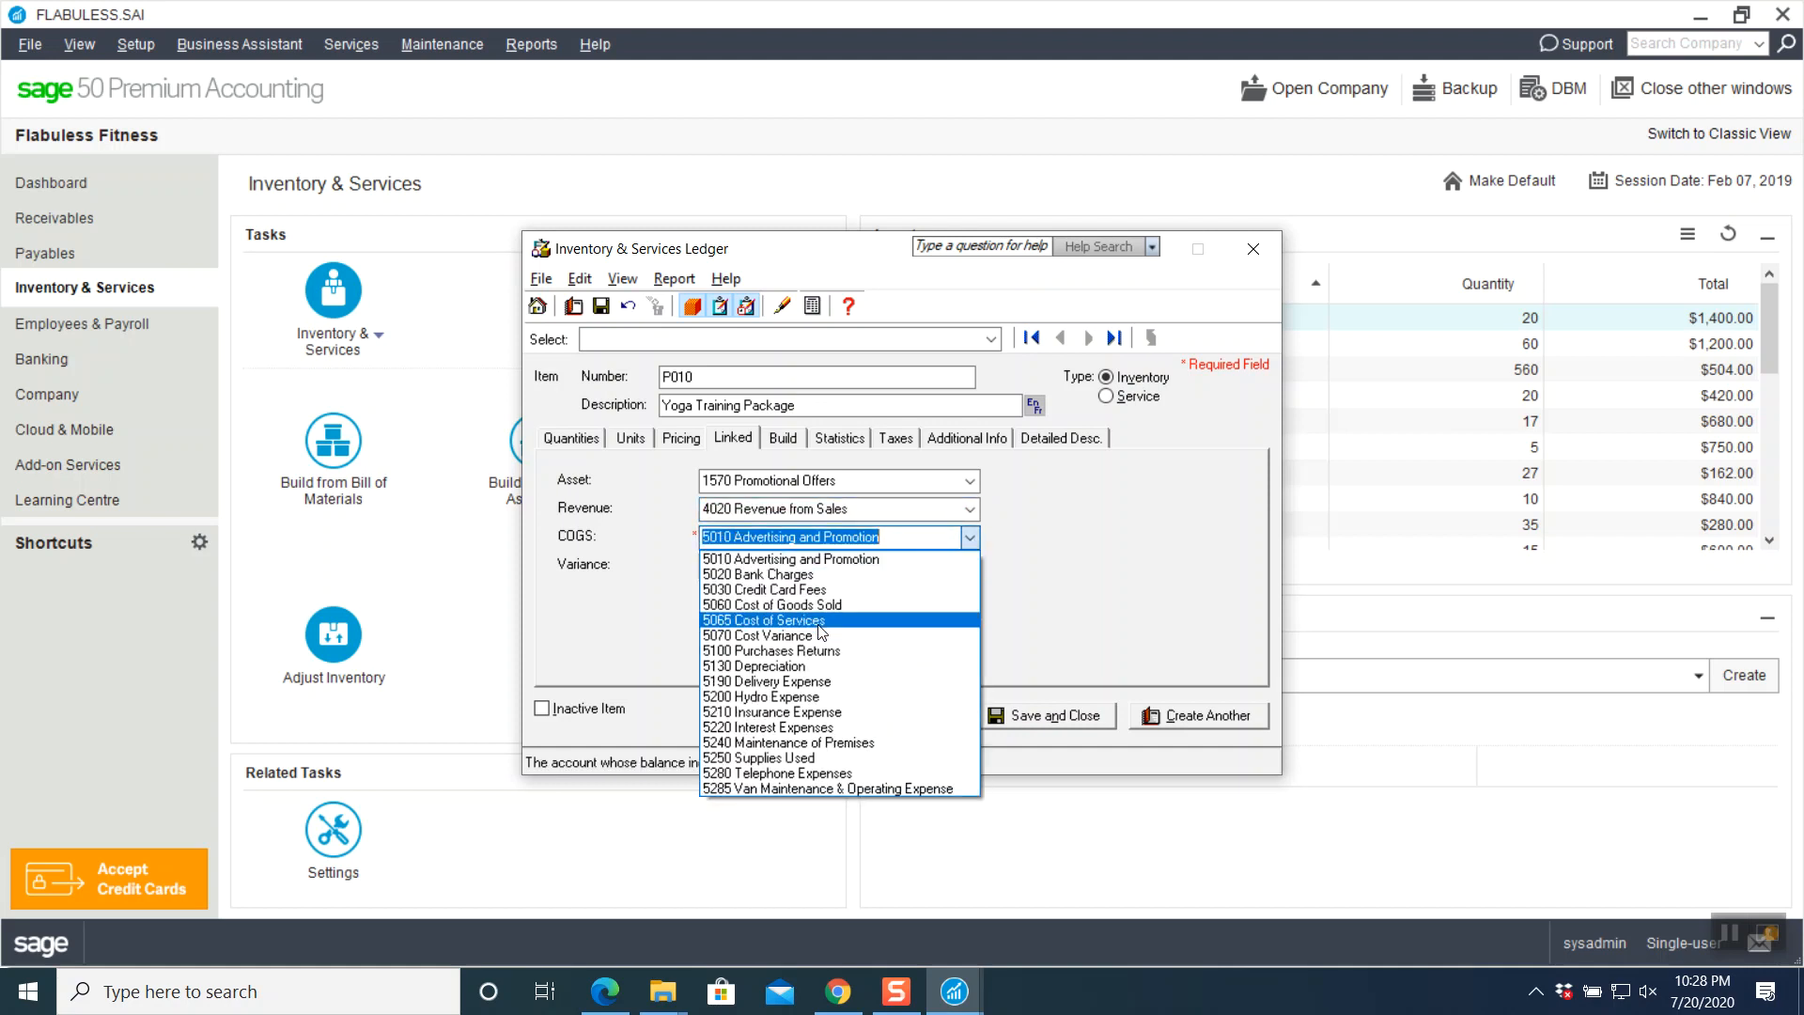
pyautogui.click(788, 604)
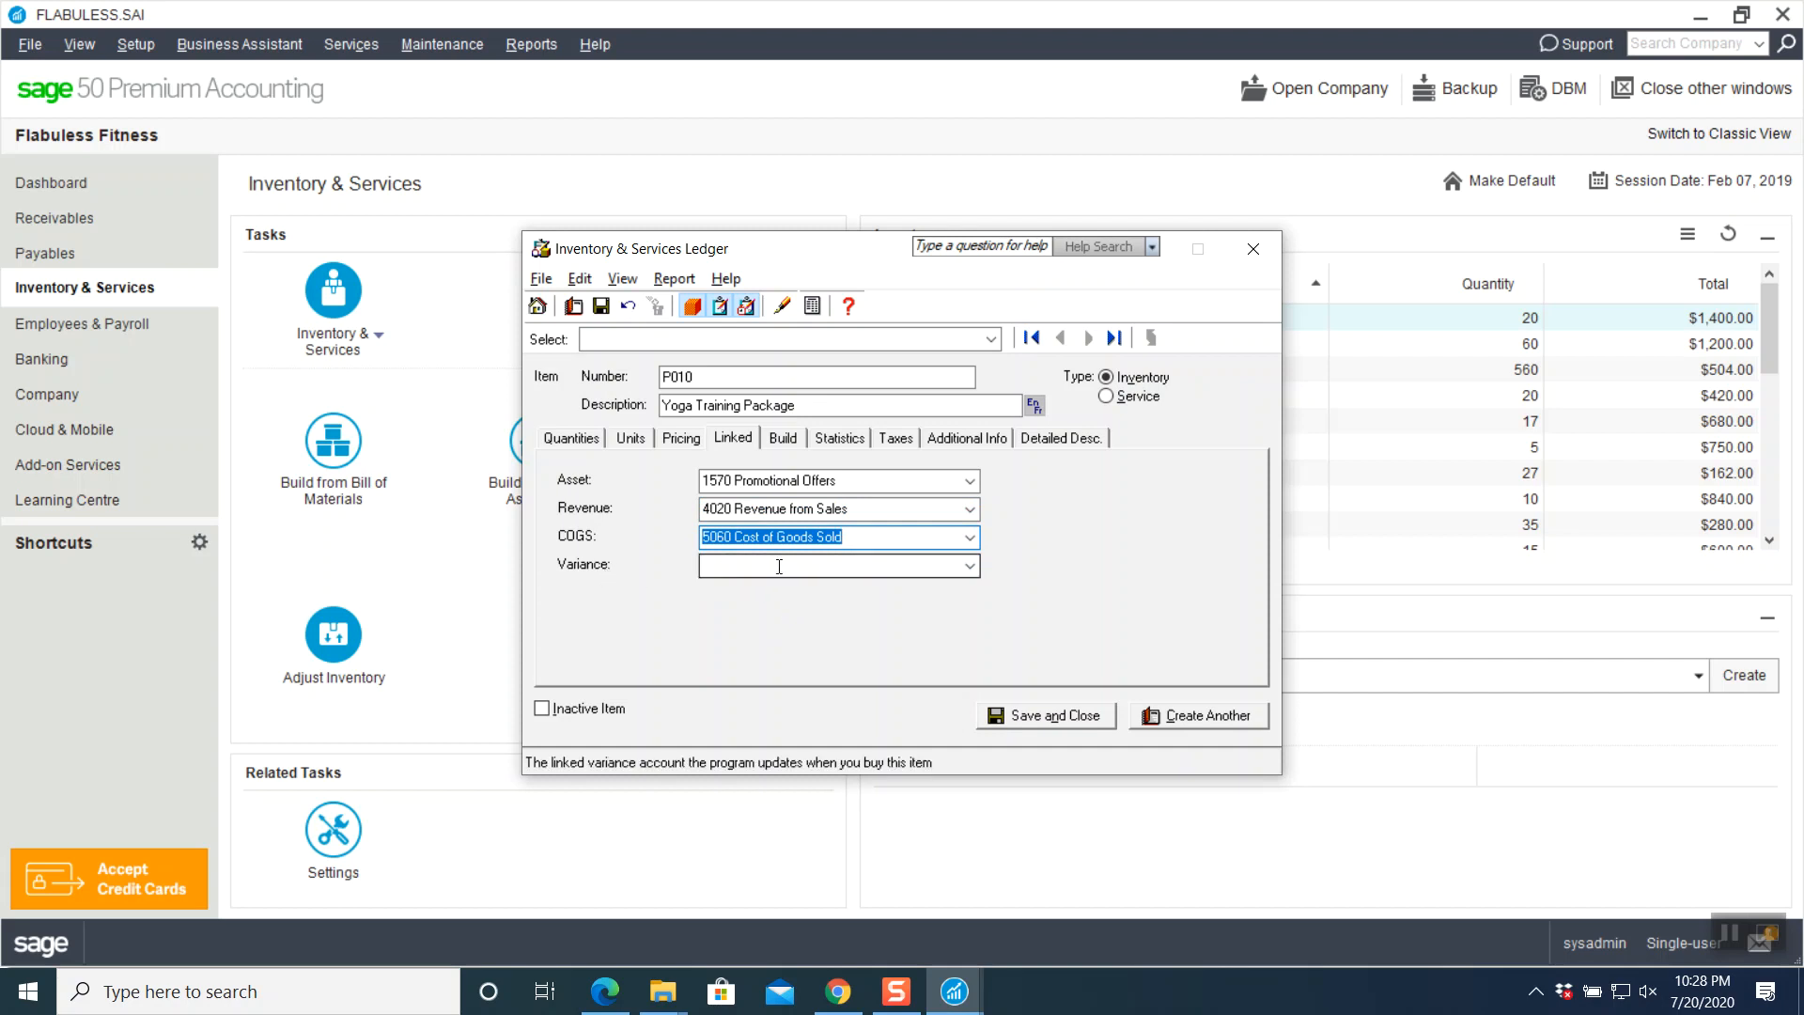
# - Review P010's remaining tabs through Detailed Desc., then save and close the ledger
pyautogui.click(782, 440)
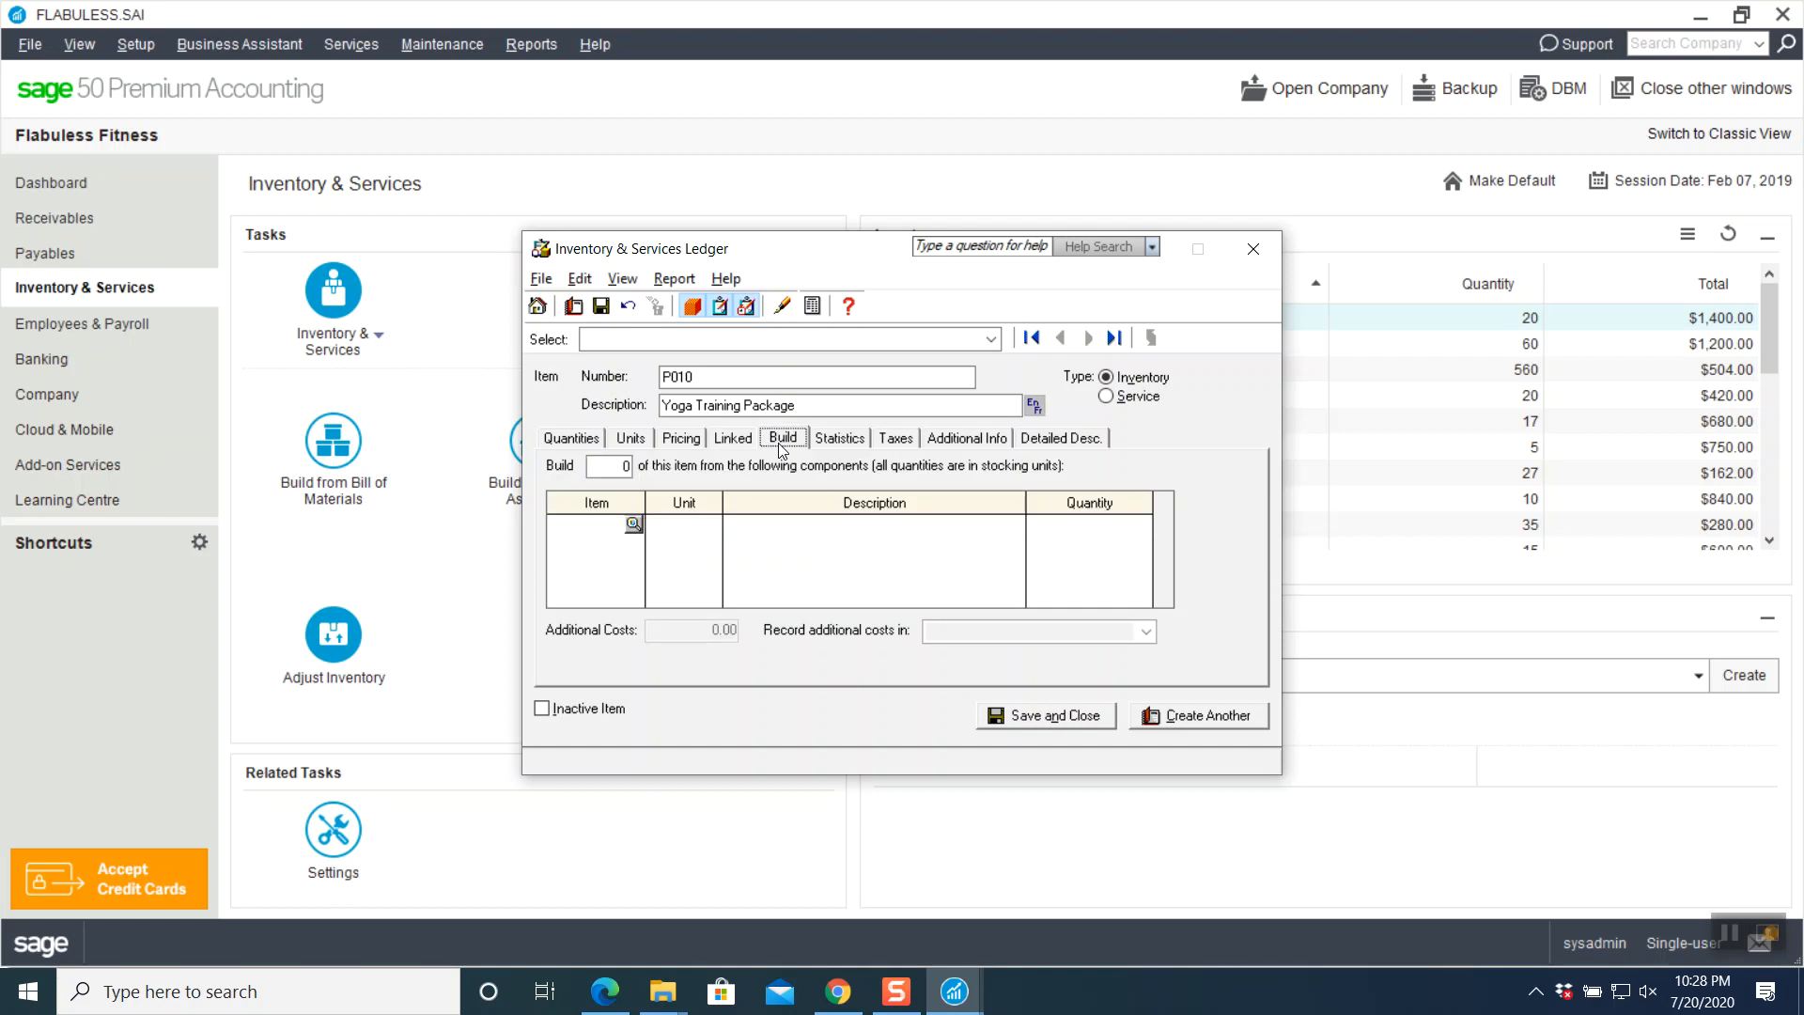
pyautogui.click(836, 445)
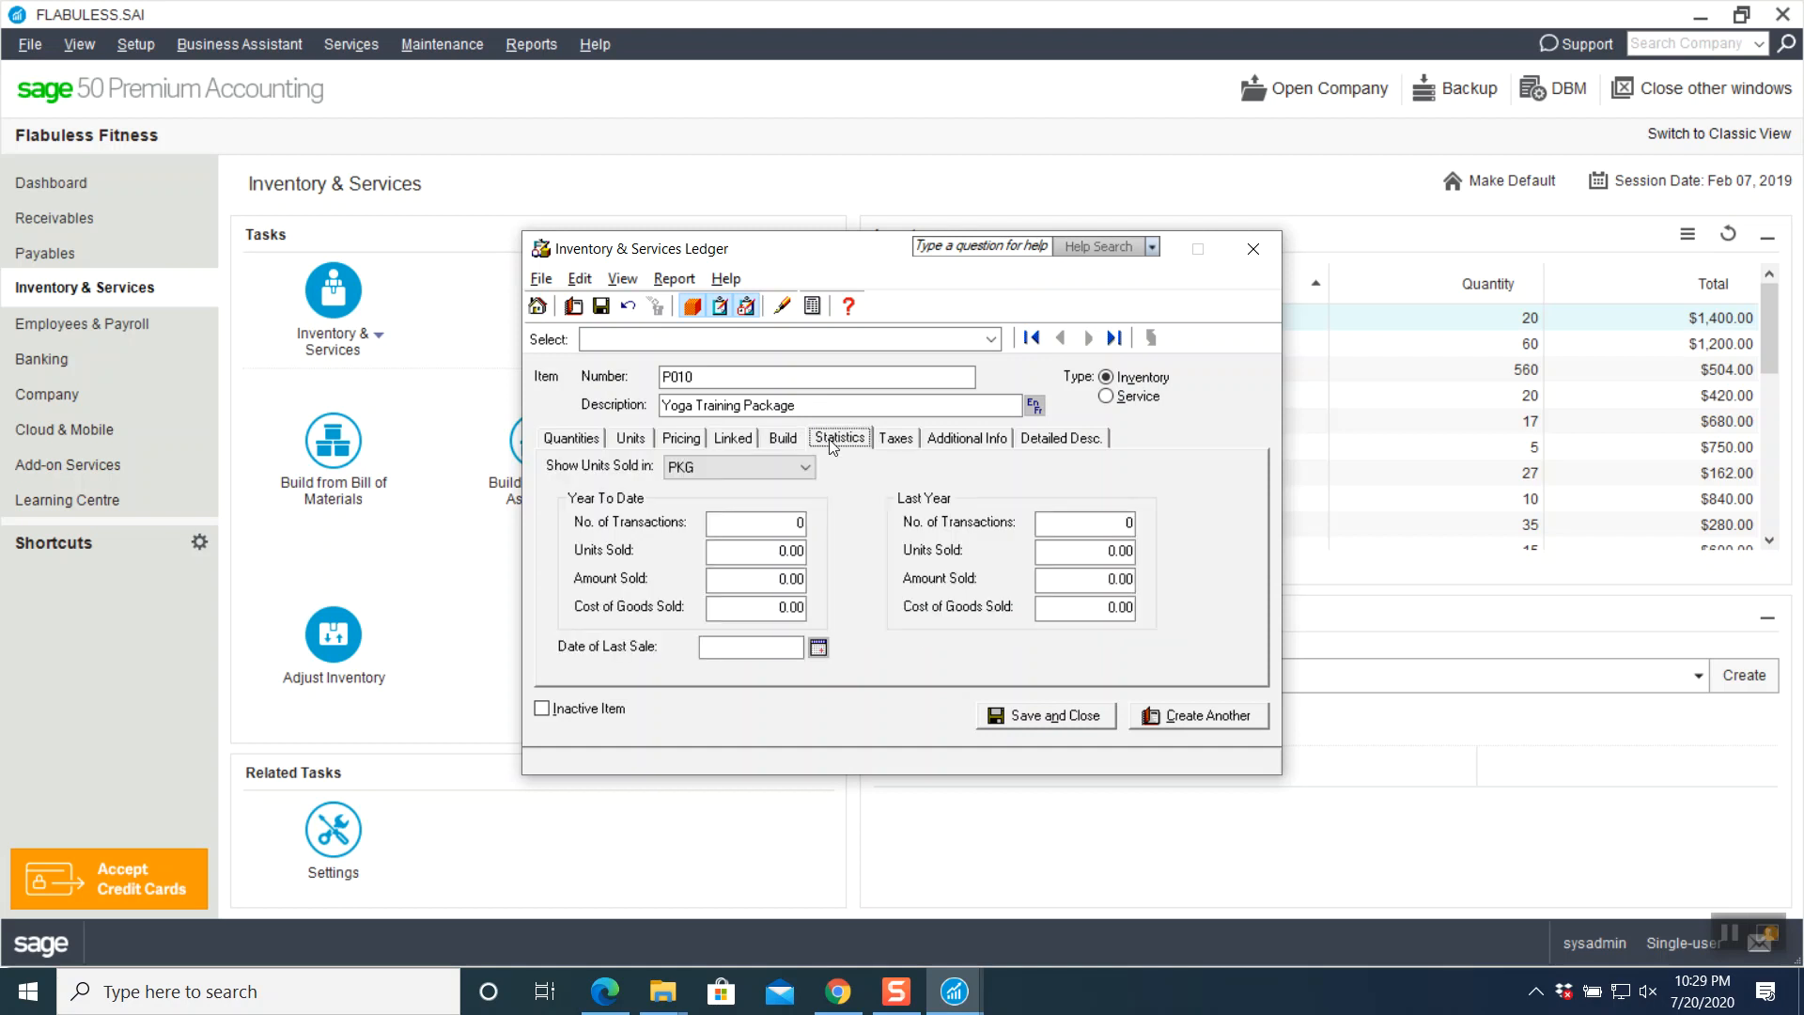
pyautogui.click(883, 442)
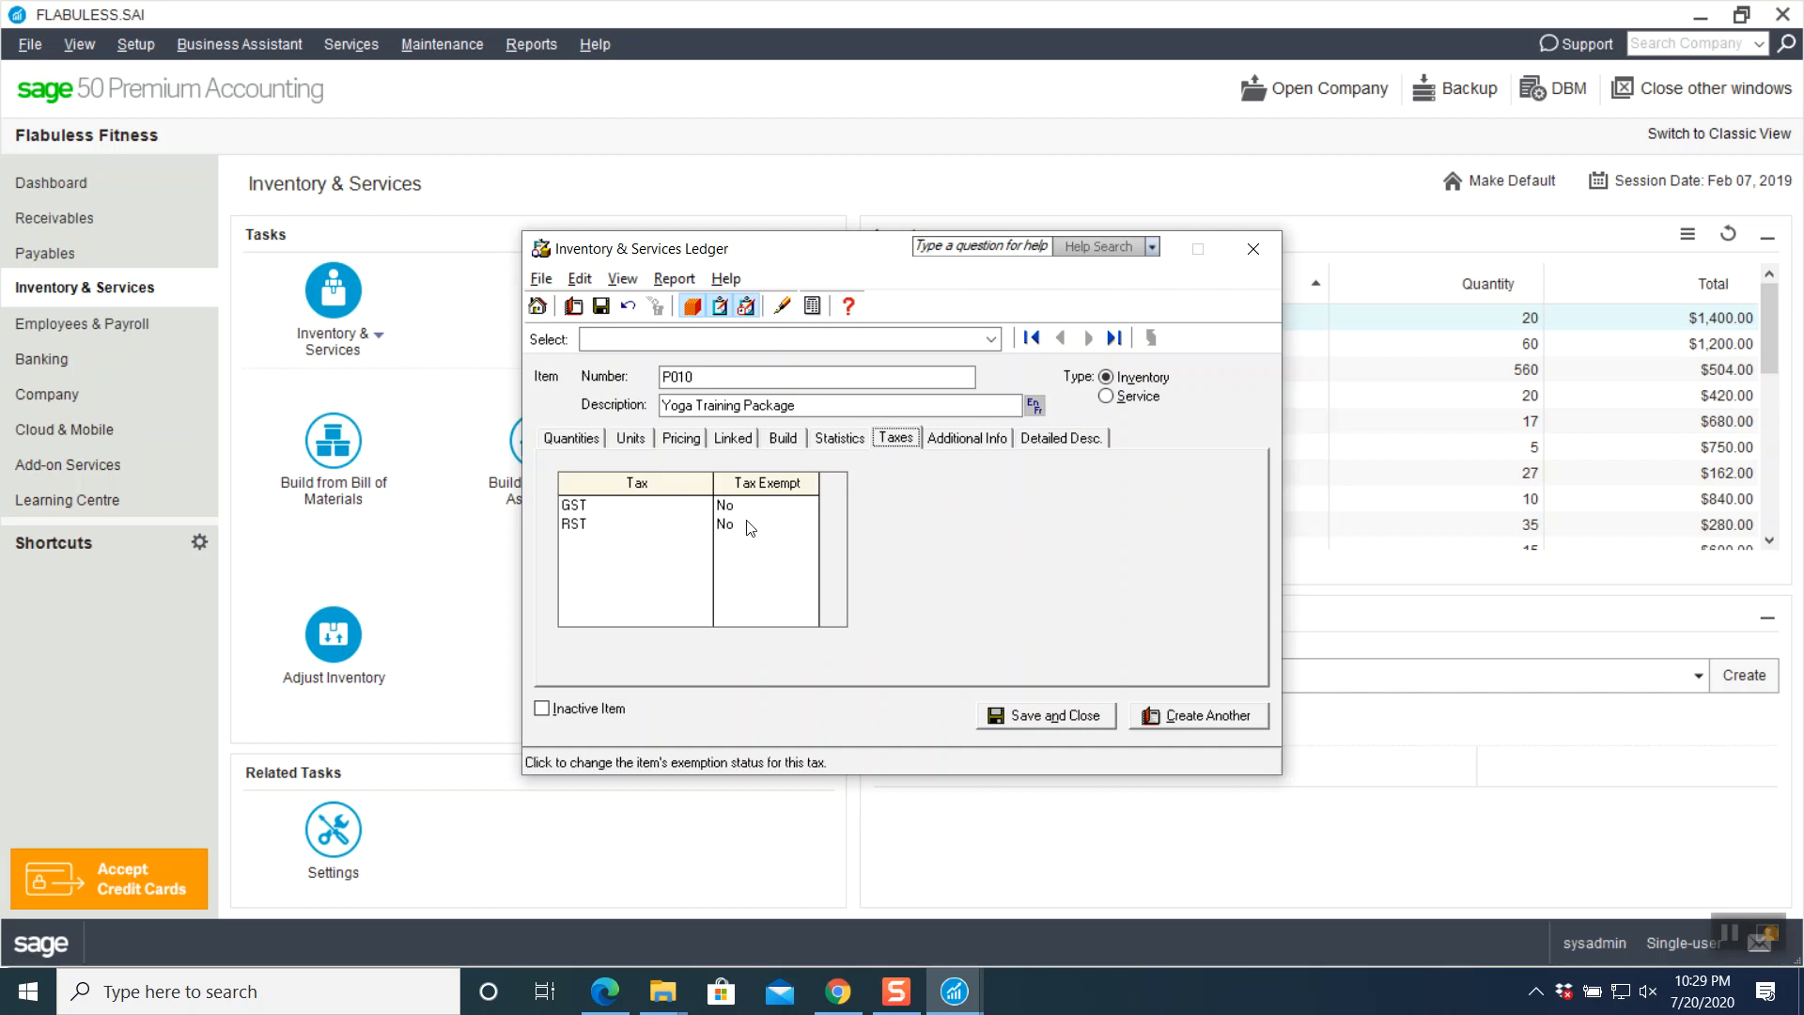
pyautogui.click(969, 440)
pyautogui.click(1044, 439)
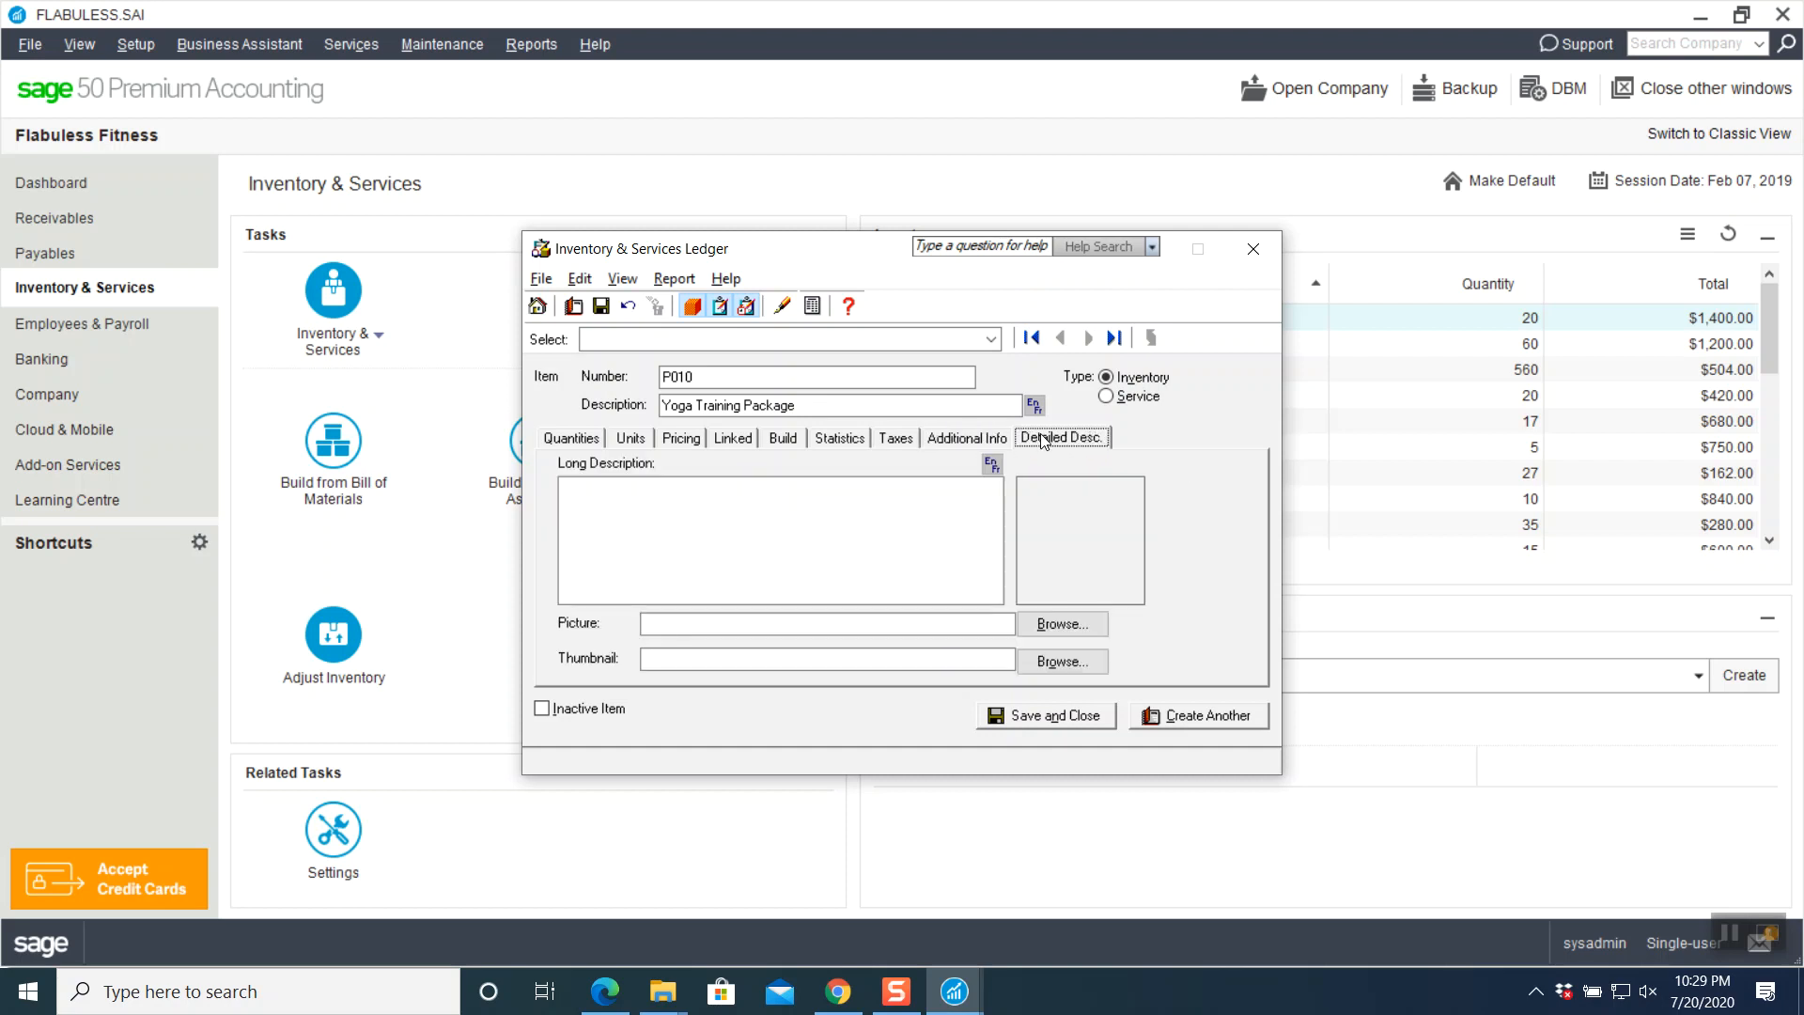
pyautogui.click(1040, 713)
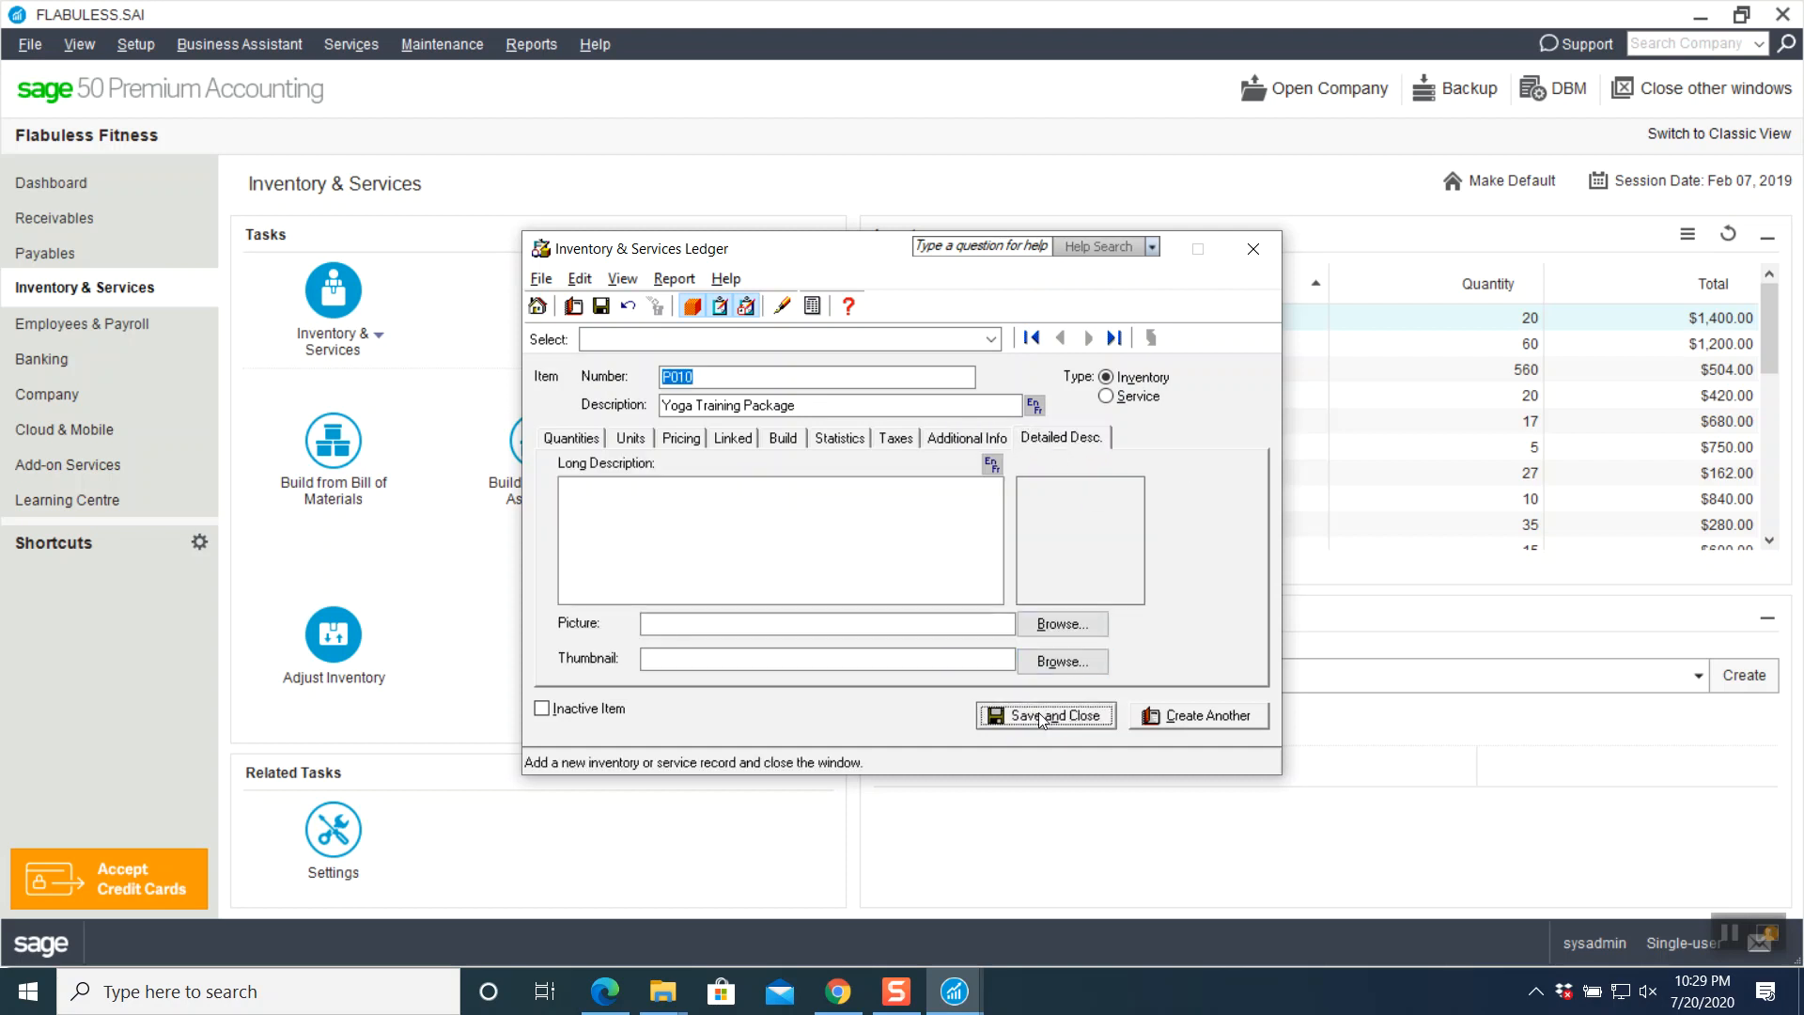
pyautogui.scroll(-2, 1148, 393)
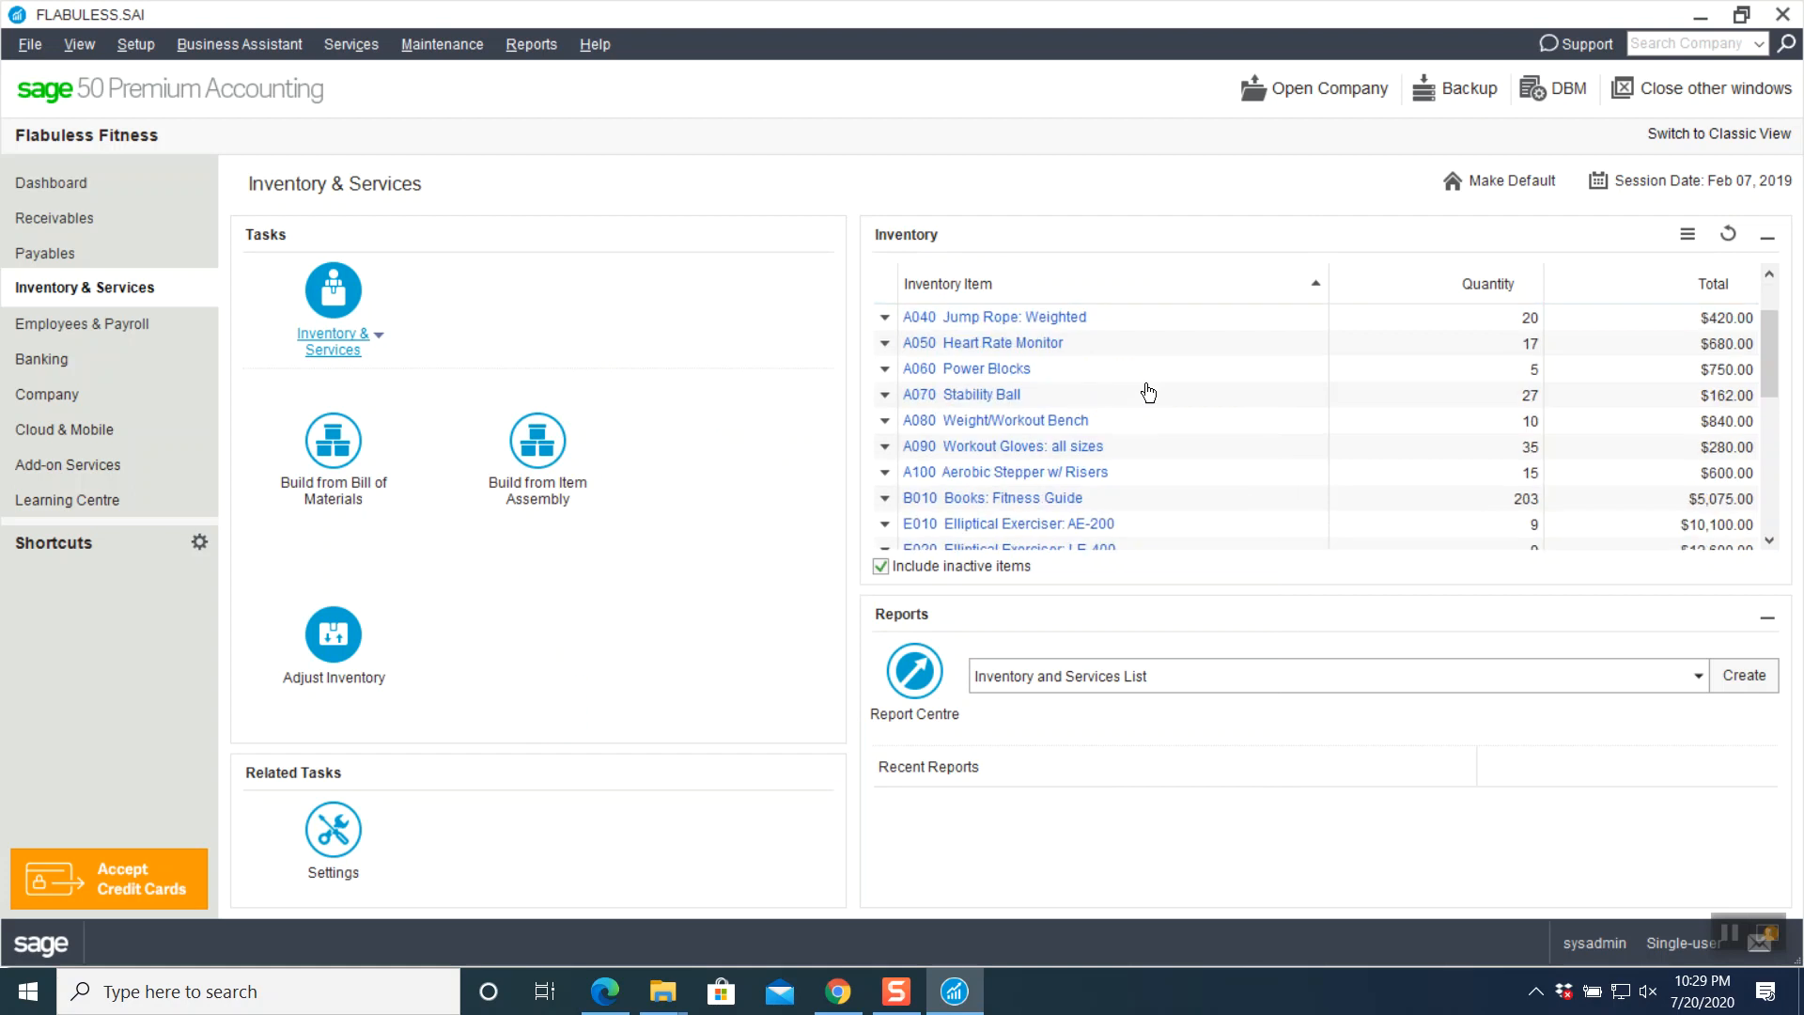
# - Find P010 in the inventory list, then start a new inventory item ledger
pyautogui.scroll(-4, 1149, 393)
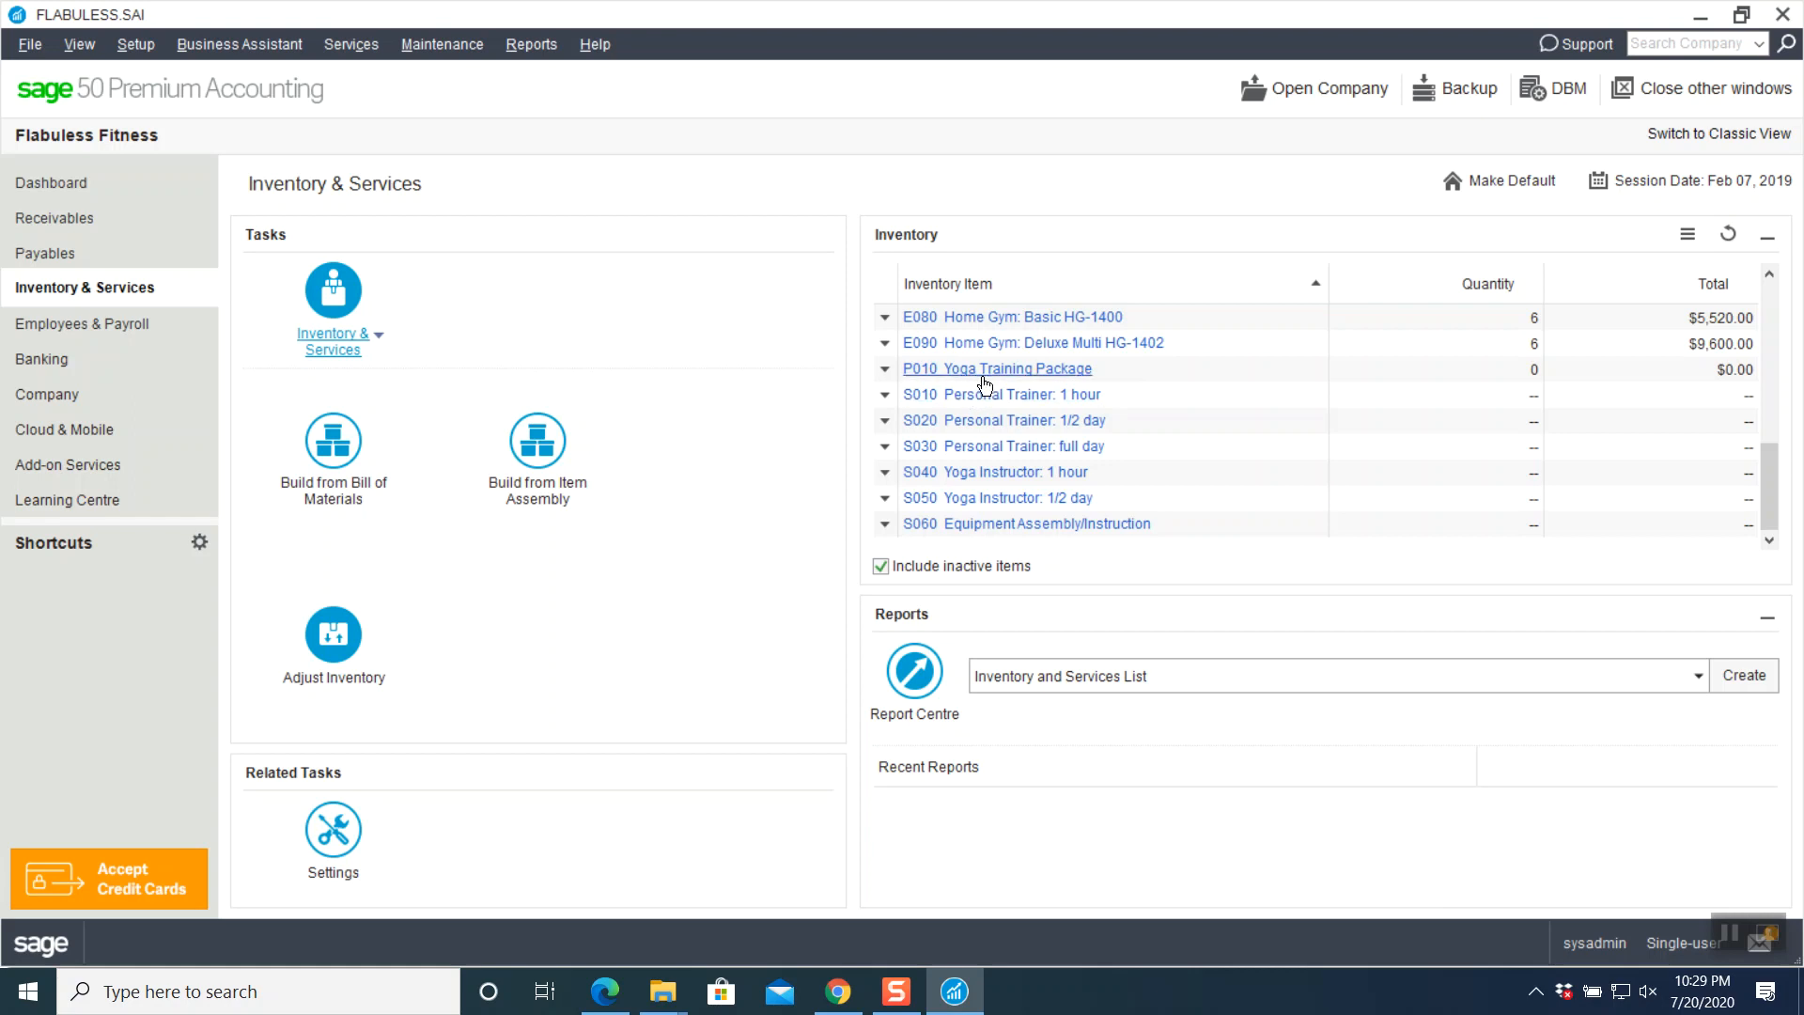
pyautogui.click(379, 344)
pyautogui.click(378, 402)
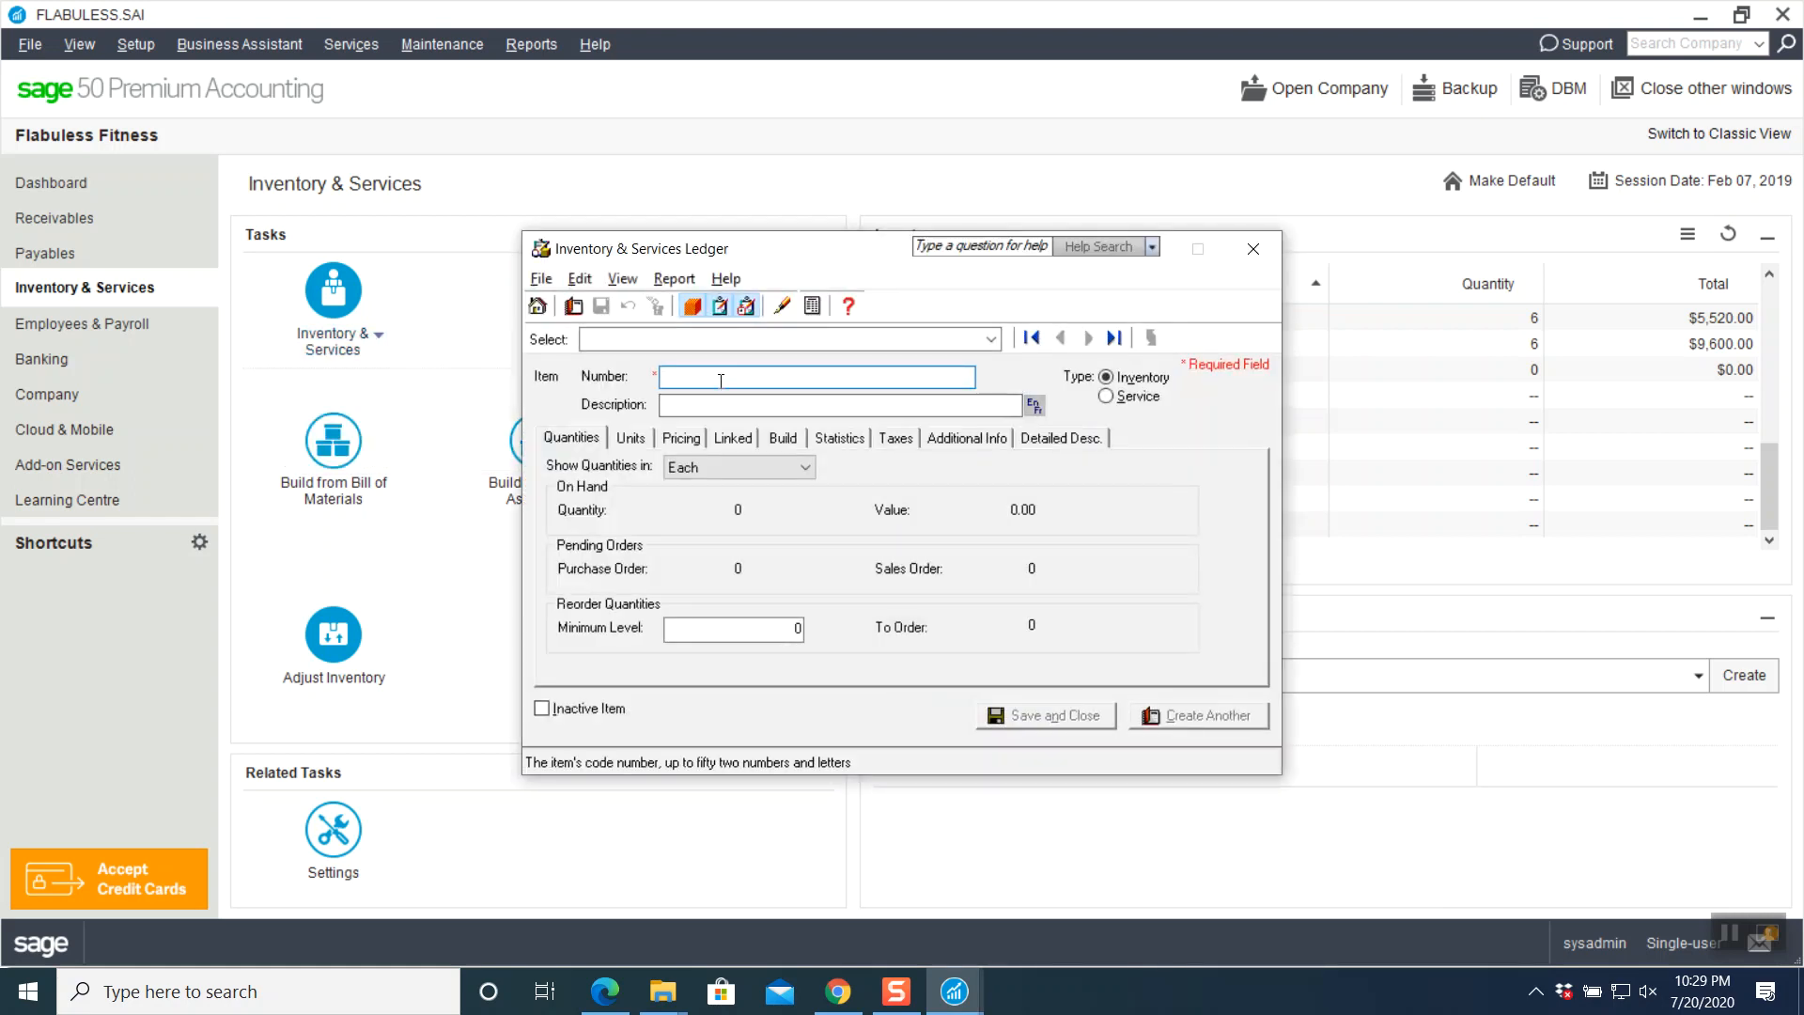
# - Enter item P020 'Training Workout Package' with a minimum stock level of 1
pyautogui.write('P020')
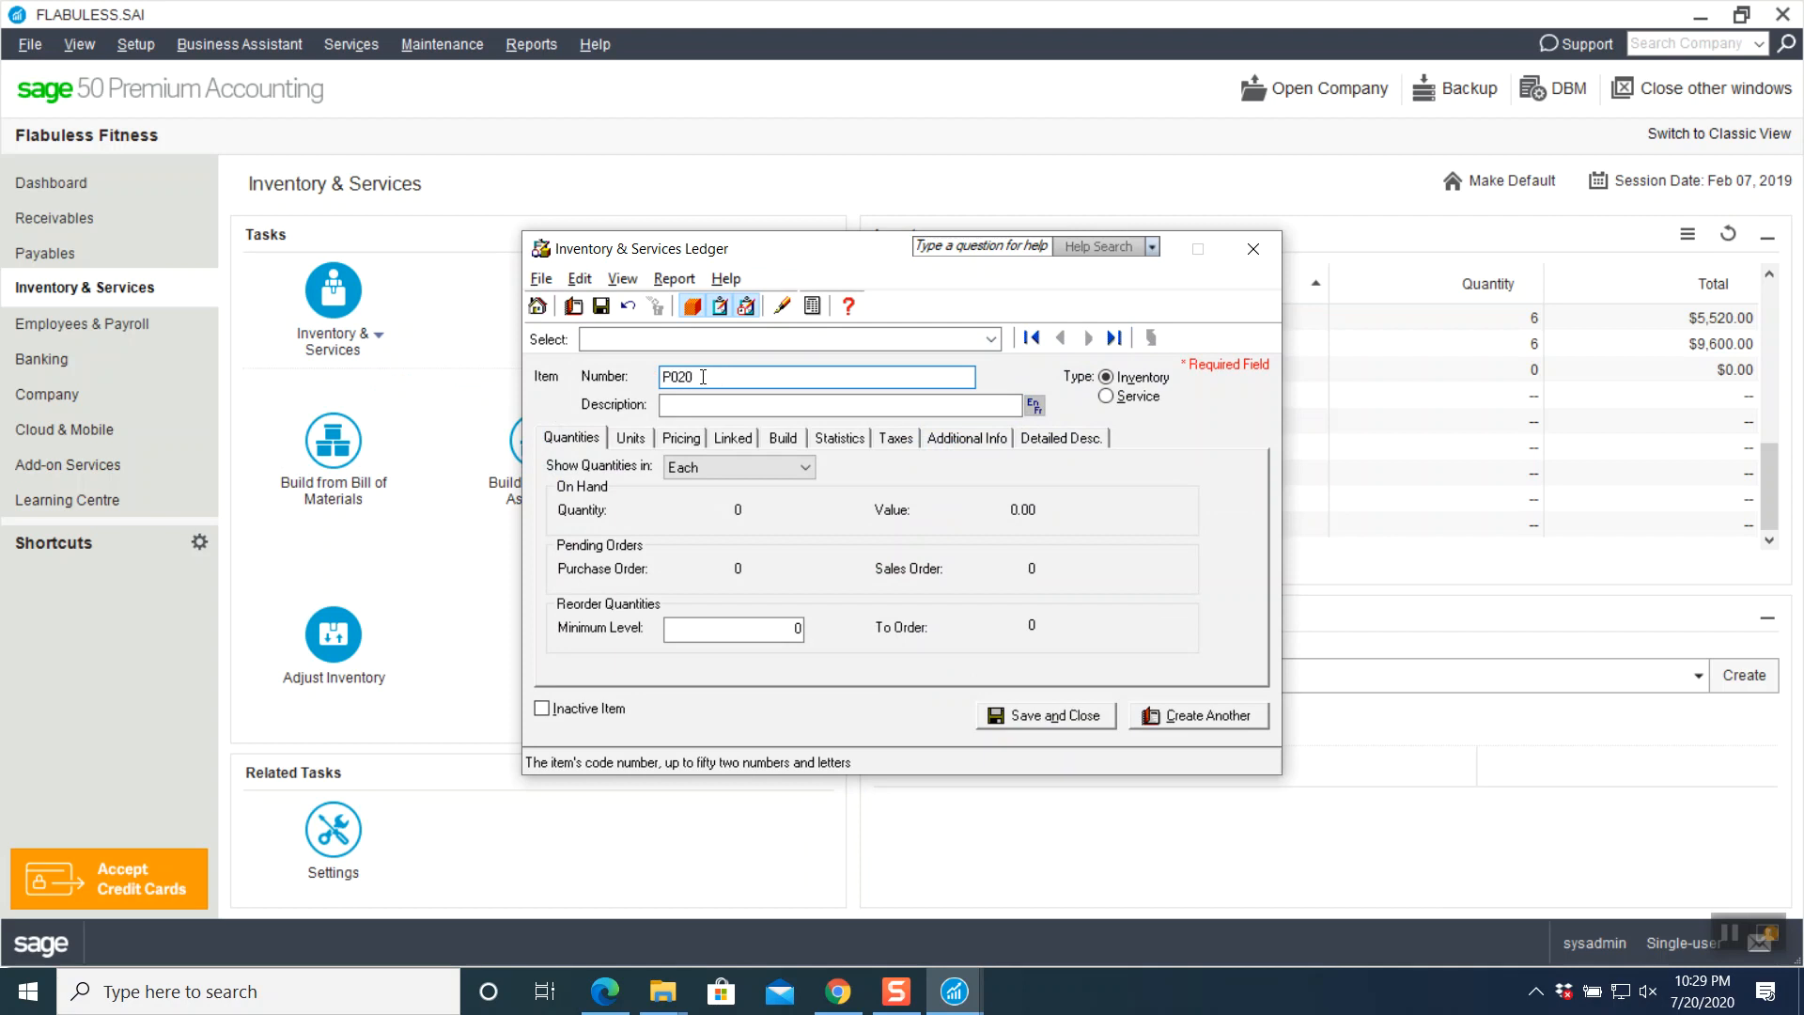
pyautogui.press('Tab')
pyautogui.write('Training')
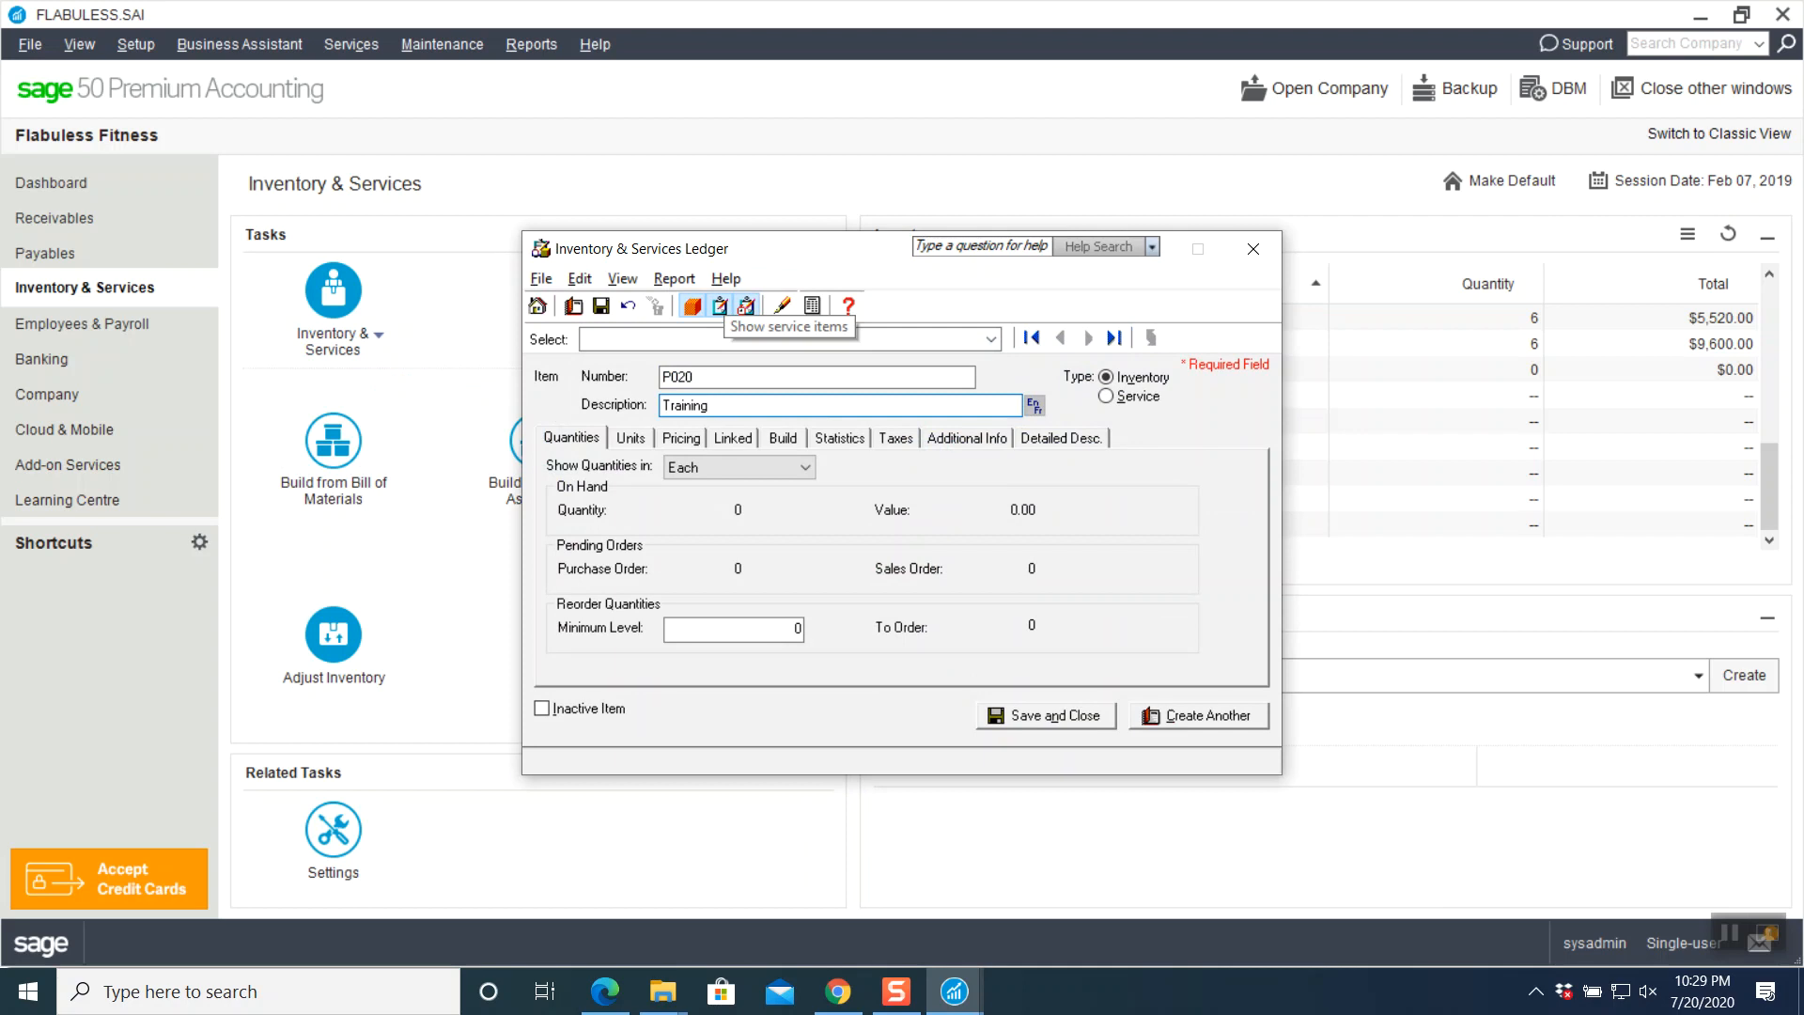
pyautogui.write(' Workout Package')
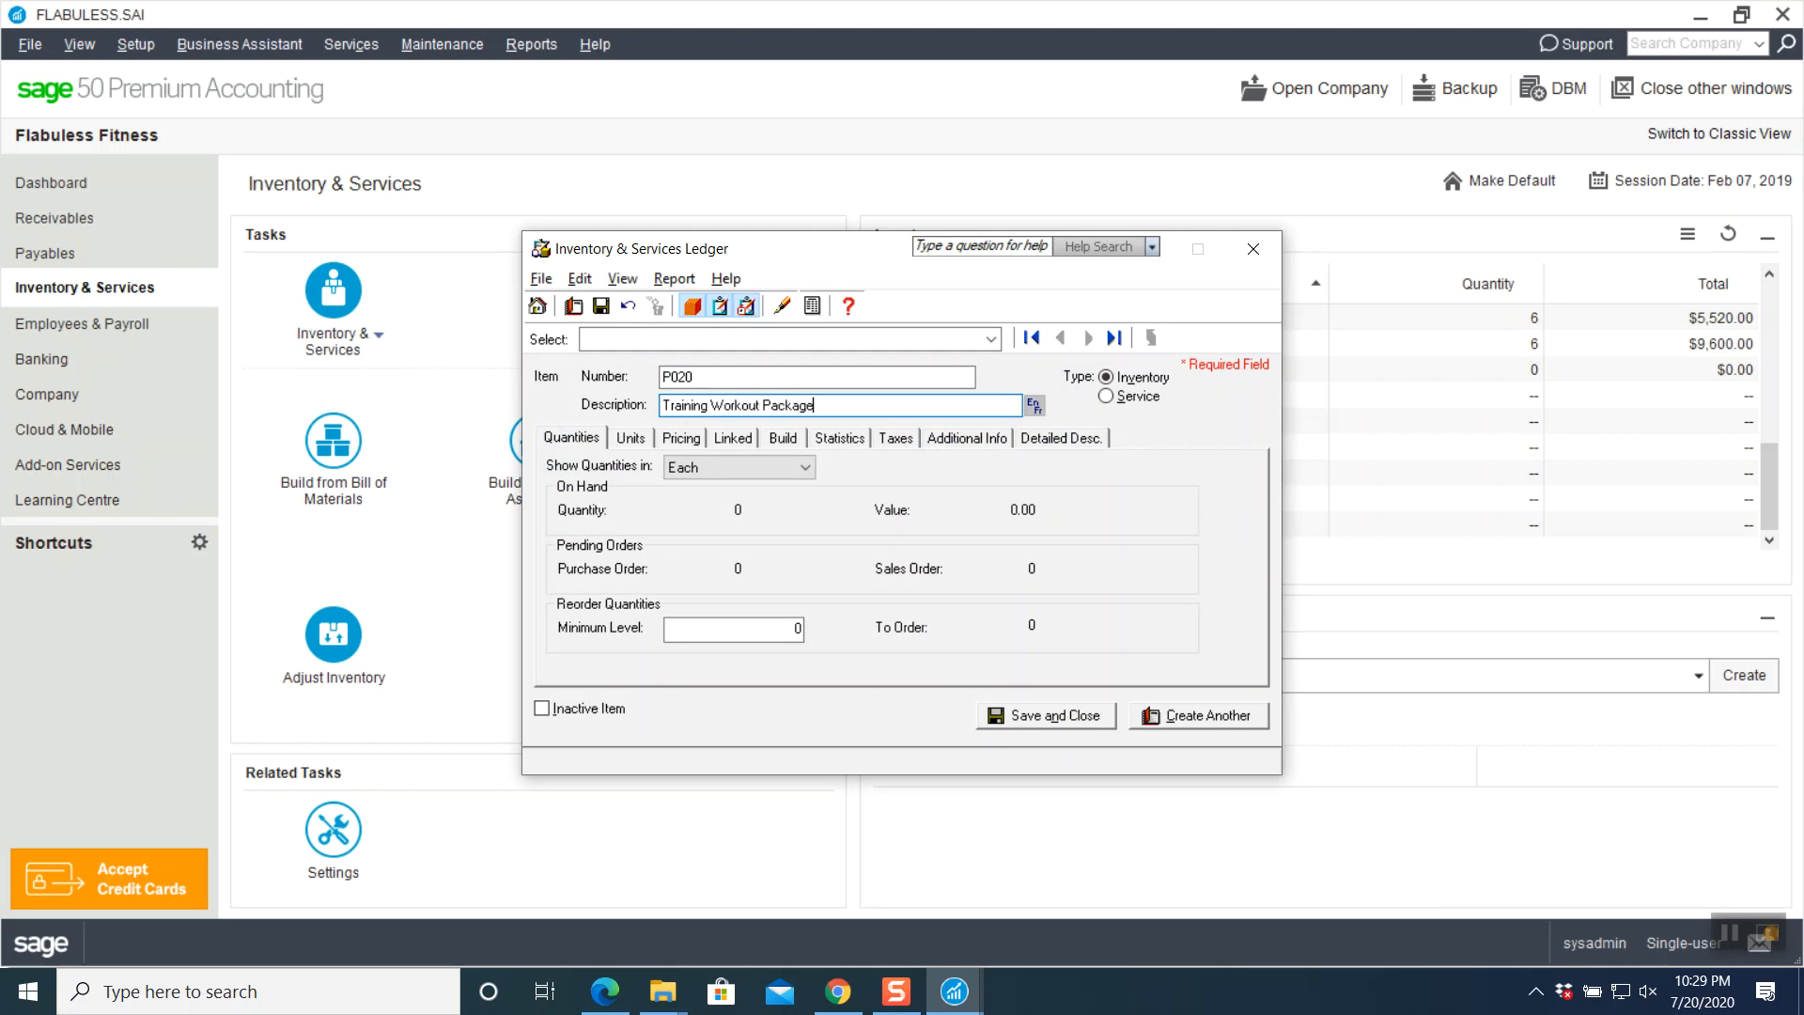
pyautogui.click(752, 628)
pyautogui.write('1')
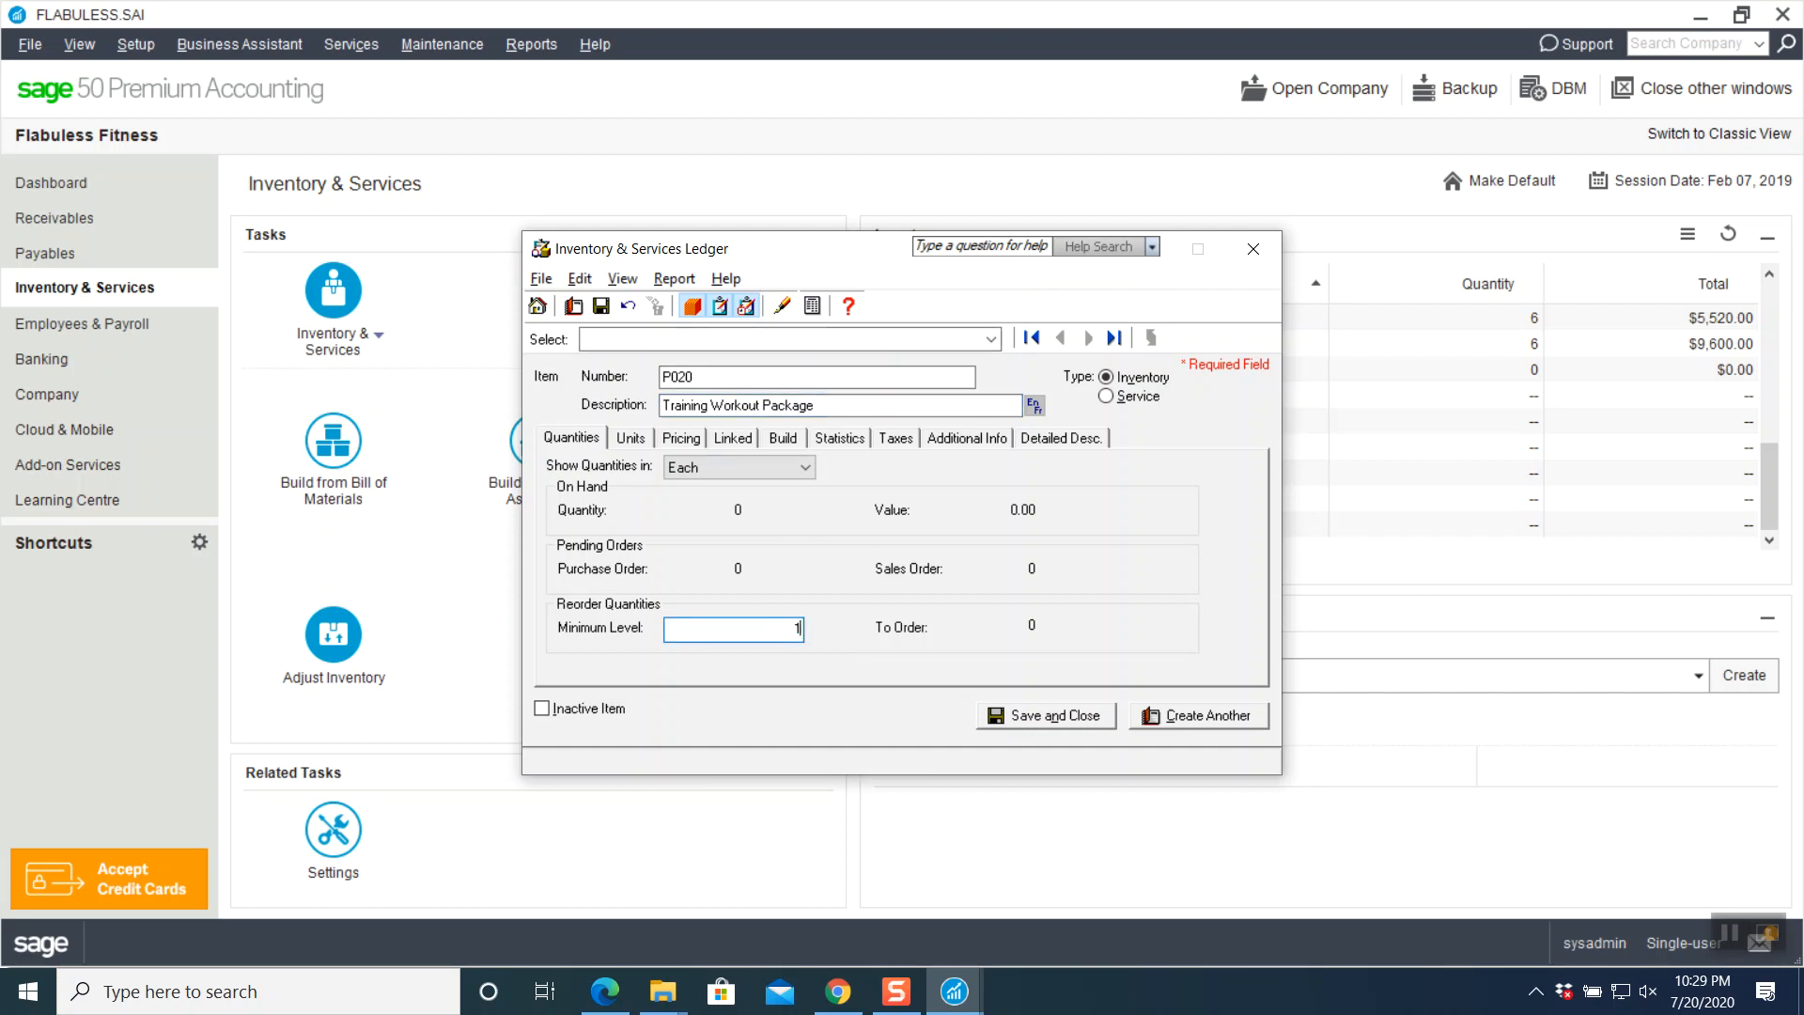
# - Replace the Each stocking unit with the package unit on the Units tab
pyautogui.click(628, 439)
pyautogui.click(806, 477)
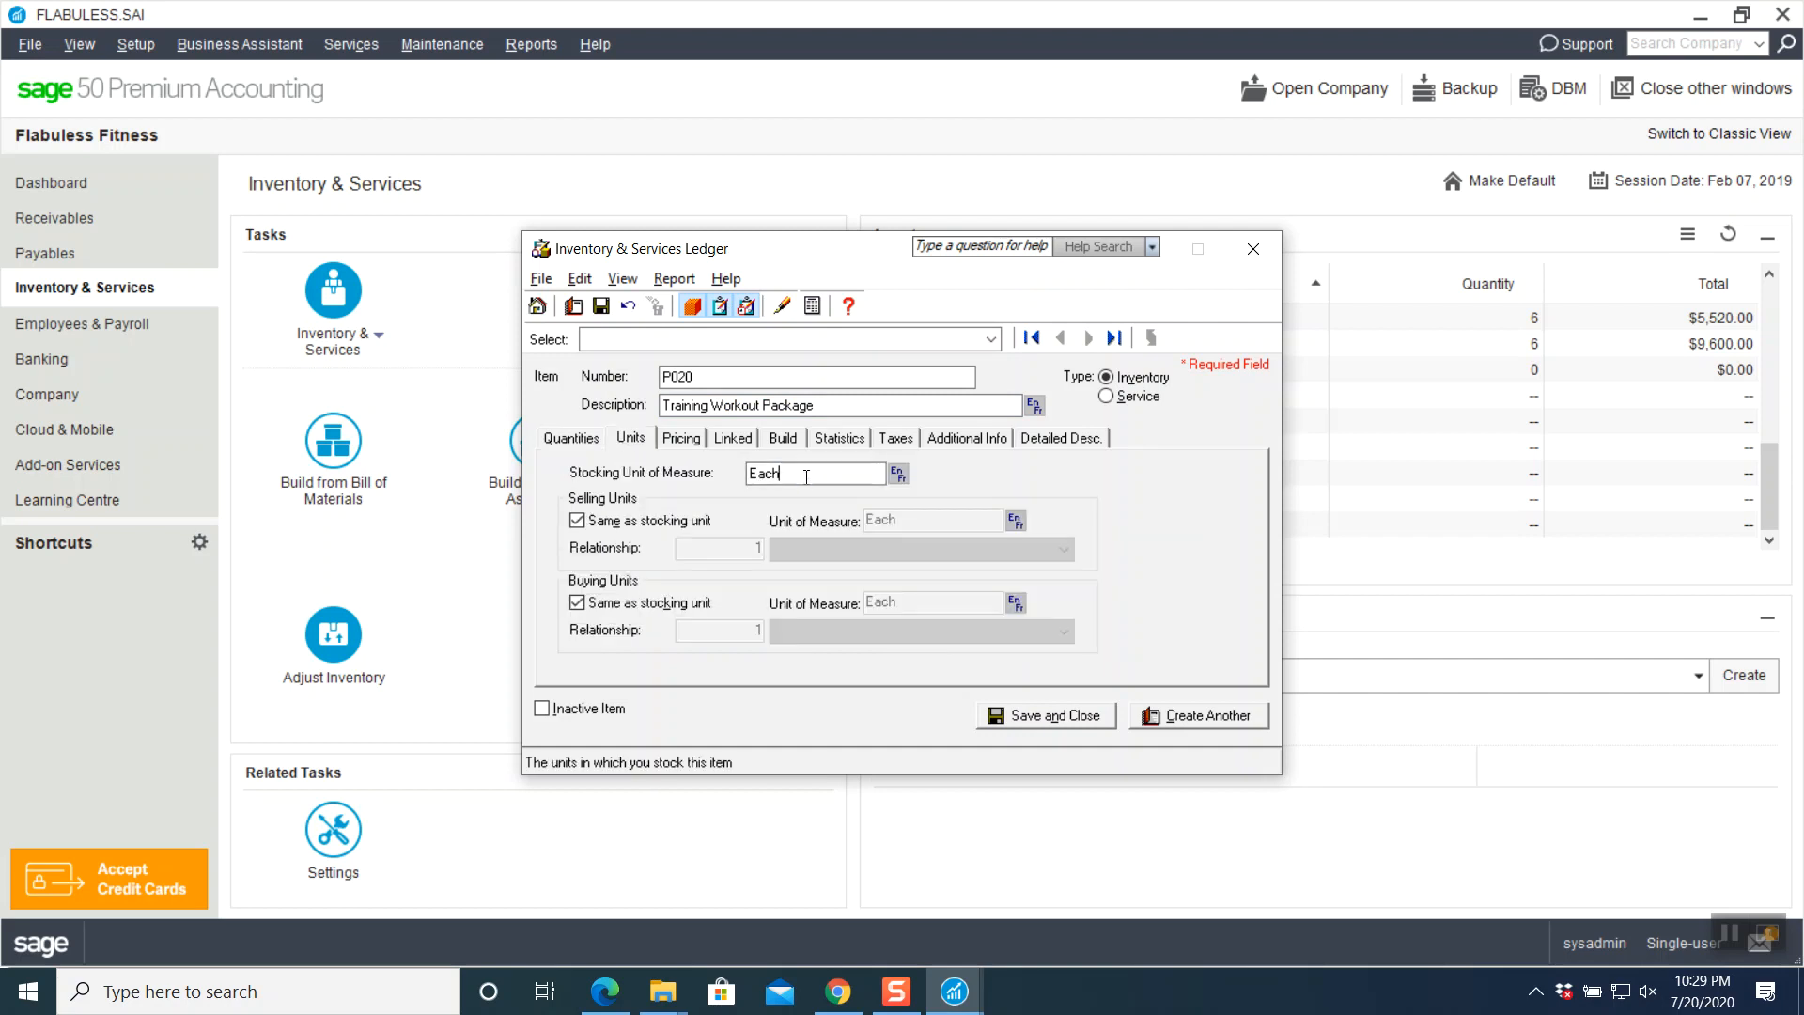
pyautogui.press('BackSpace')
pyautogui.press('BackSpace')
pyautogui.press('BackSpace')
pyautogui.press('BackSpace')
pyautogui.write('Pa')
pyautogui.press('BackSpace')
pyautogui.write('kg')
# - Set P020's Regular price to 1,600 and Preferred price to 1,400
pyautogui.click(693, 438)
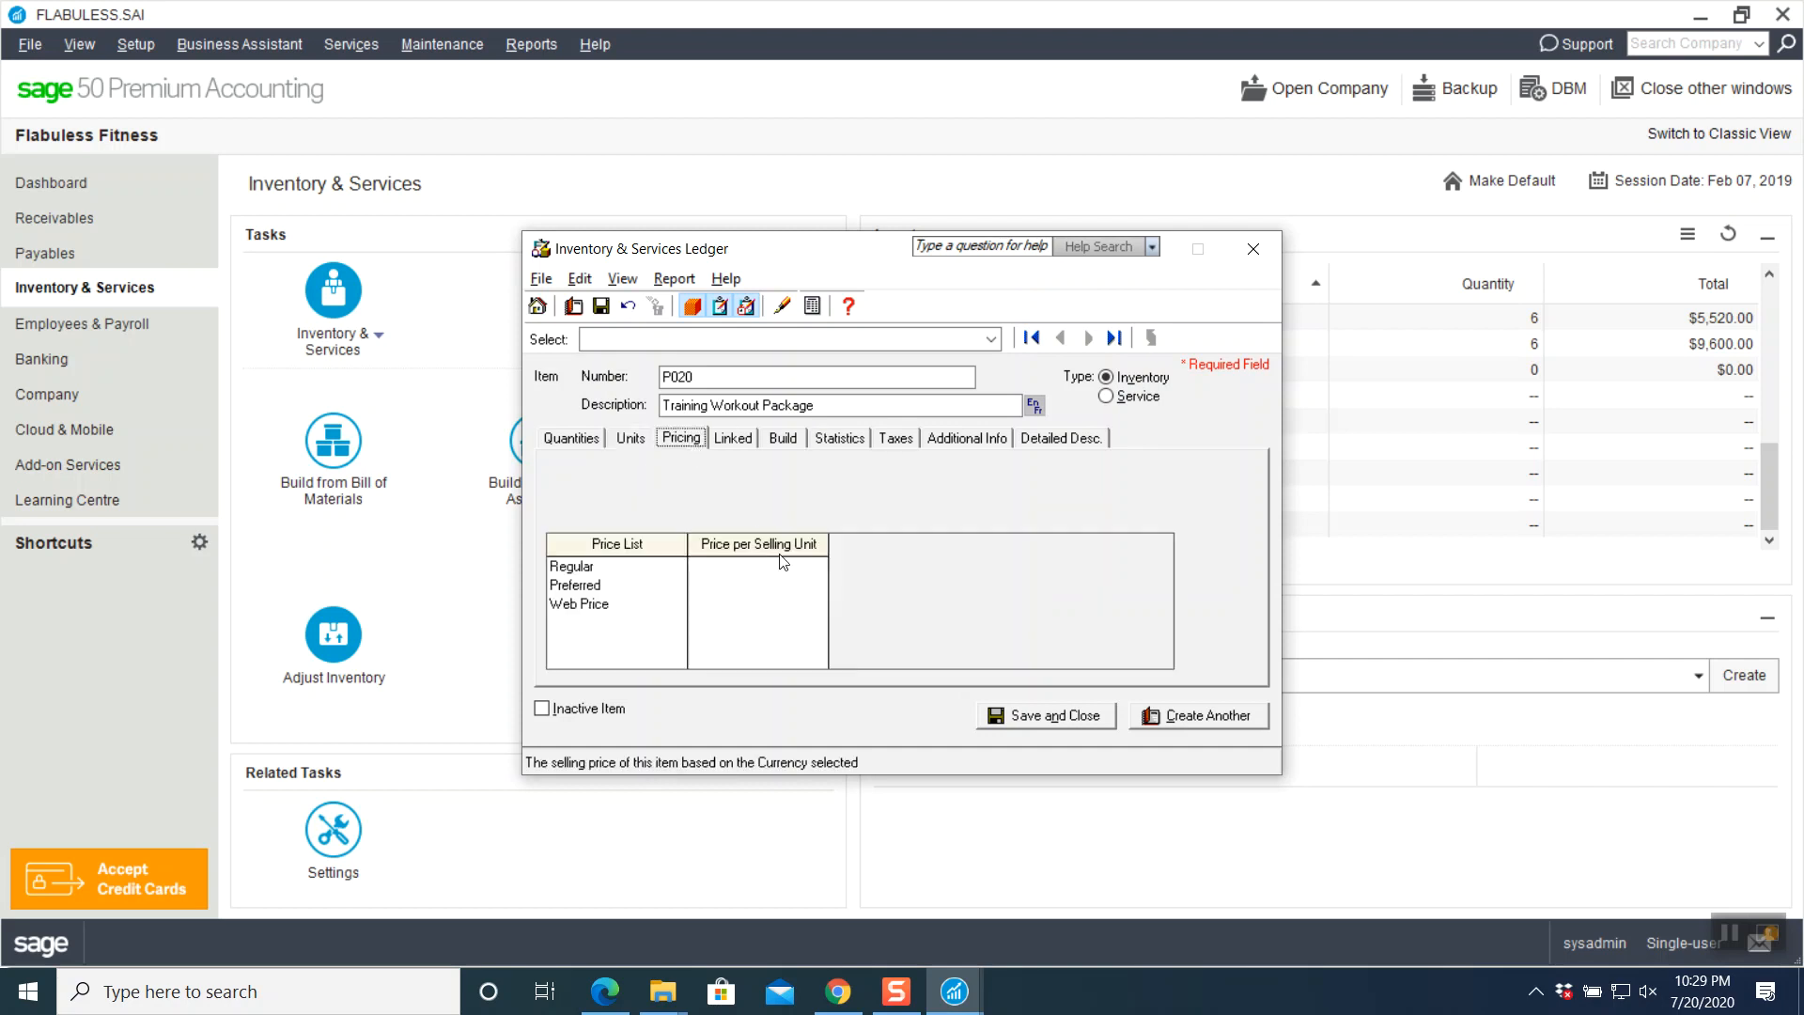
pyautogui.click(768, 573)
pyautogui.write('1400')
pyautogui.moveTo(795, 567); pyautogui.dragTo(900, 572)
pyautogui.write('1,')
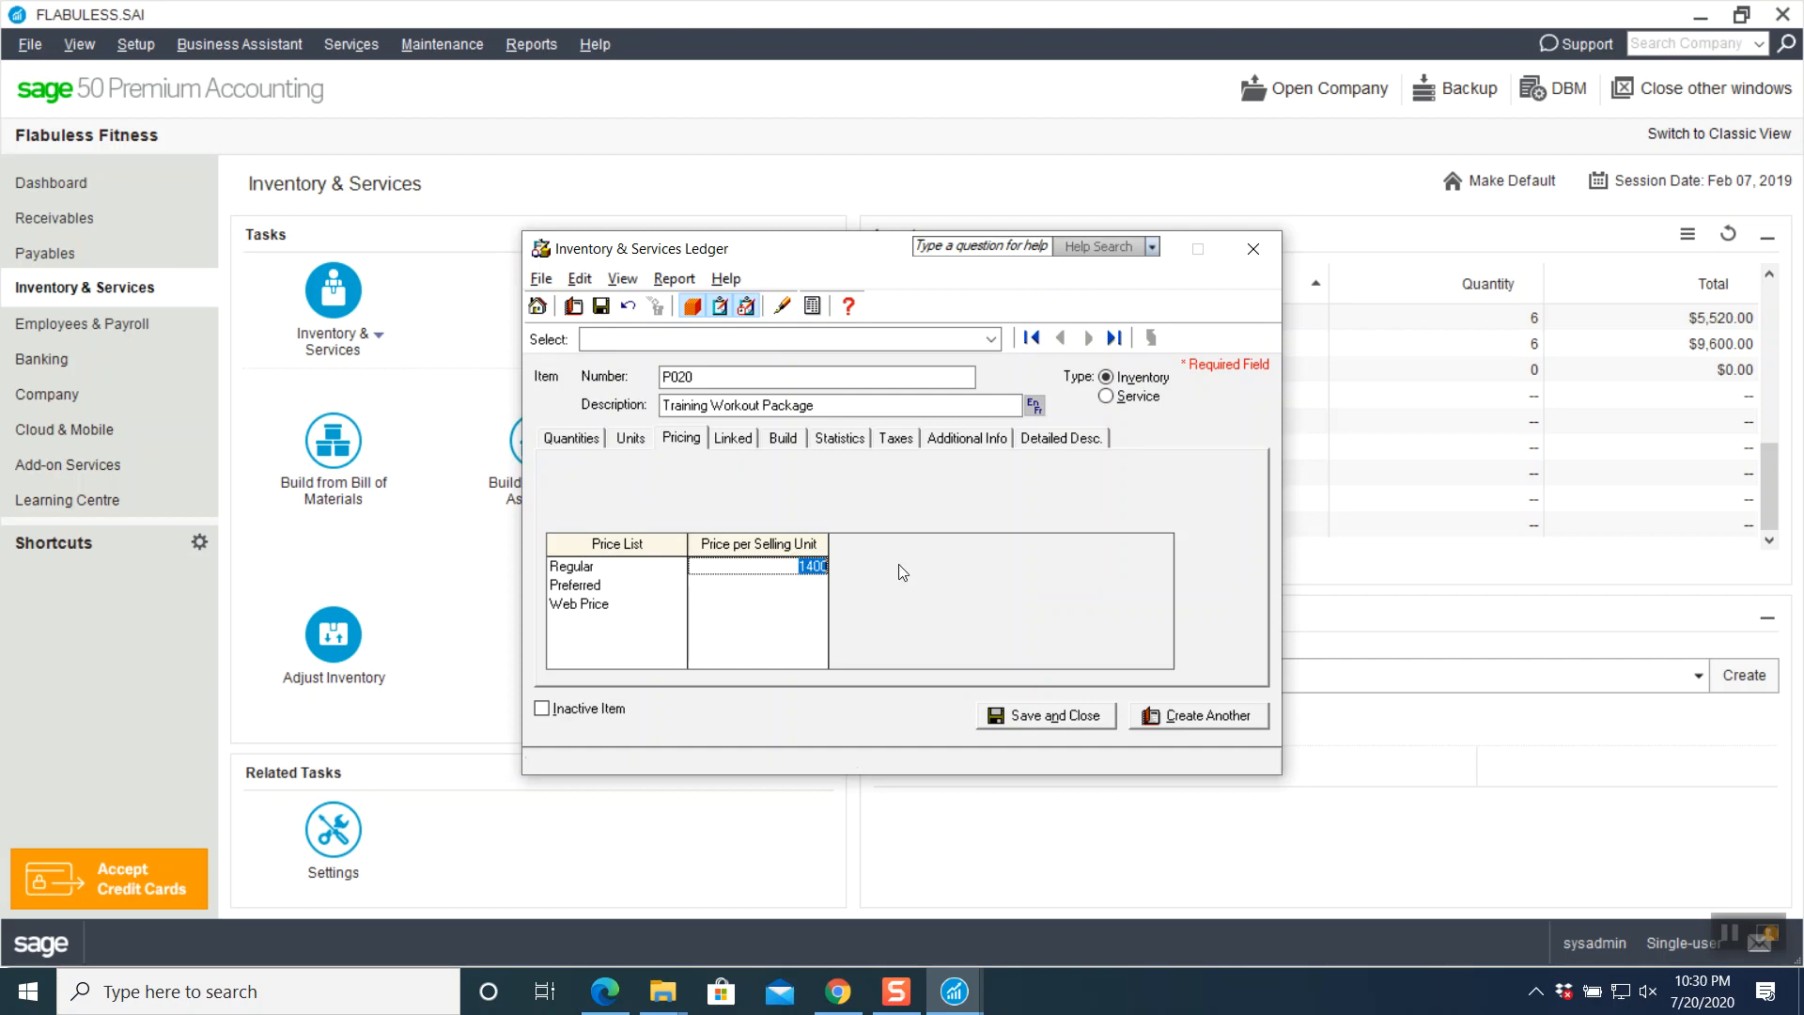
pyautogui.write('600')
pyautogui.press('Return')
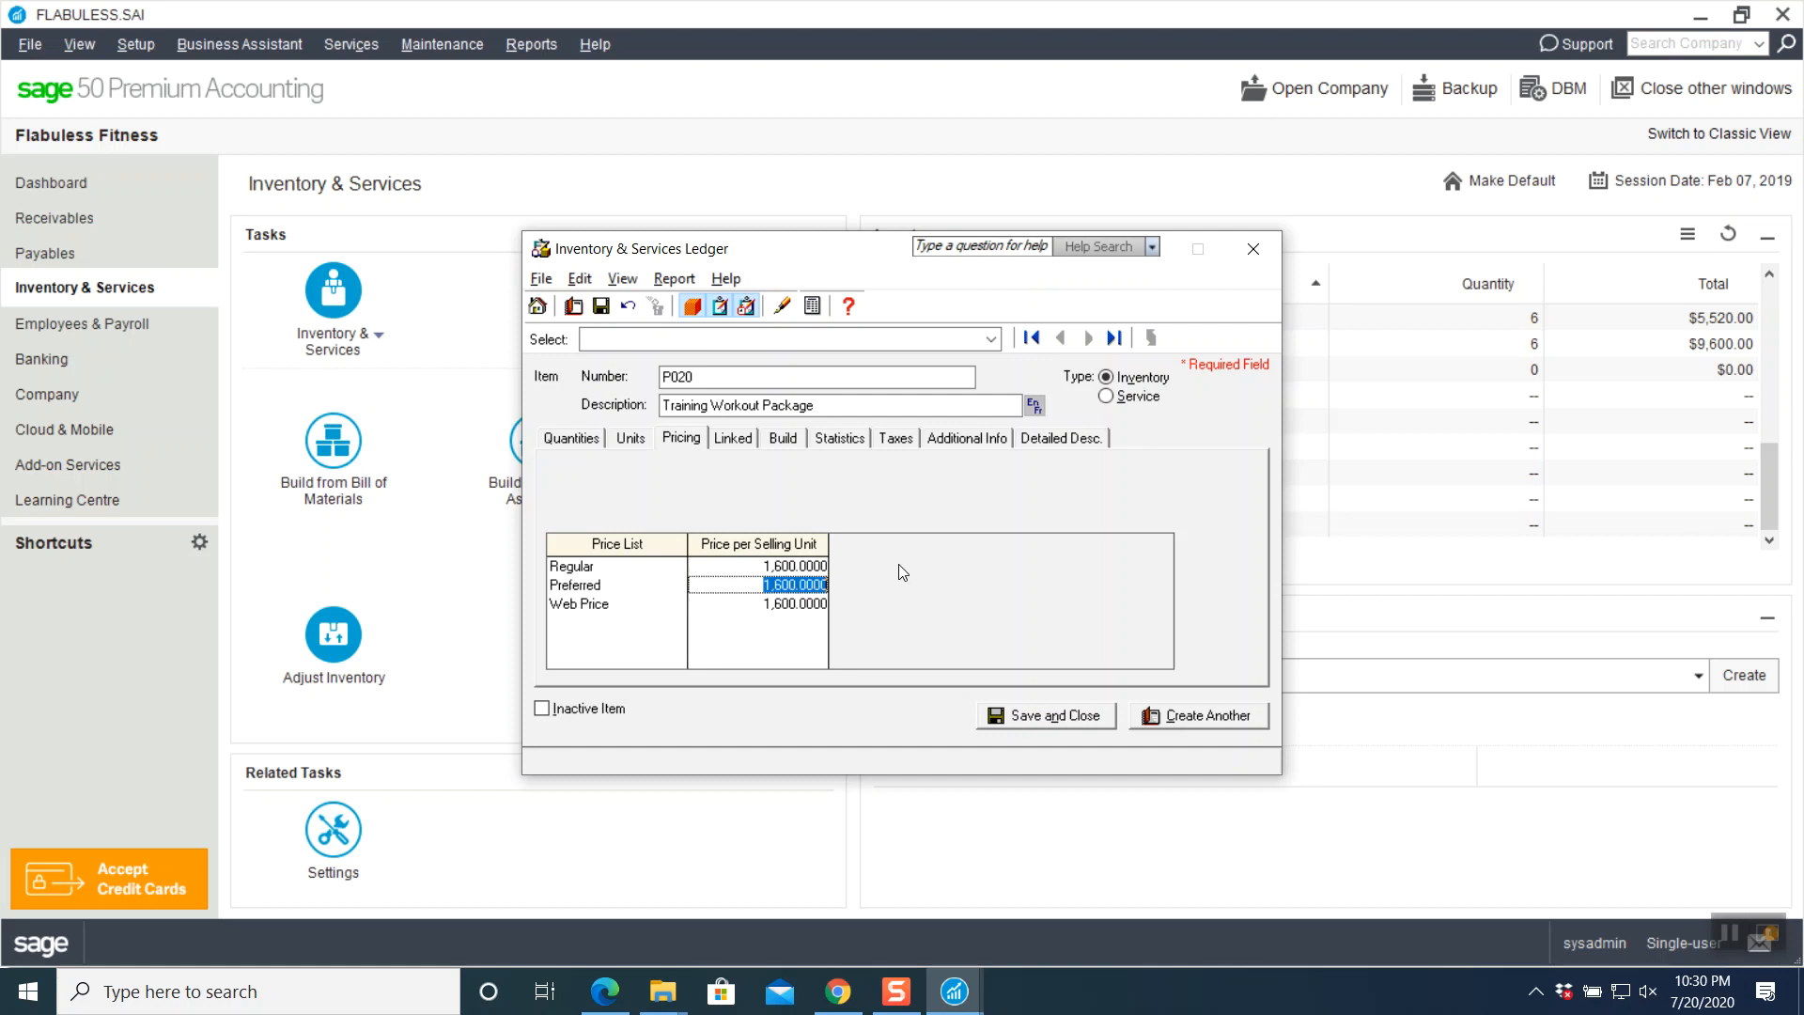
pyautogui.write('1400')
pyautogui.press('Return')
pyautogui.write('0')
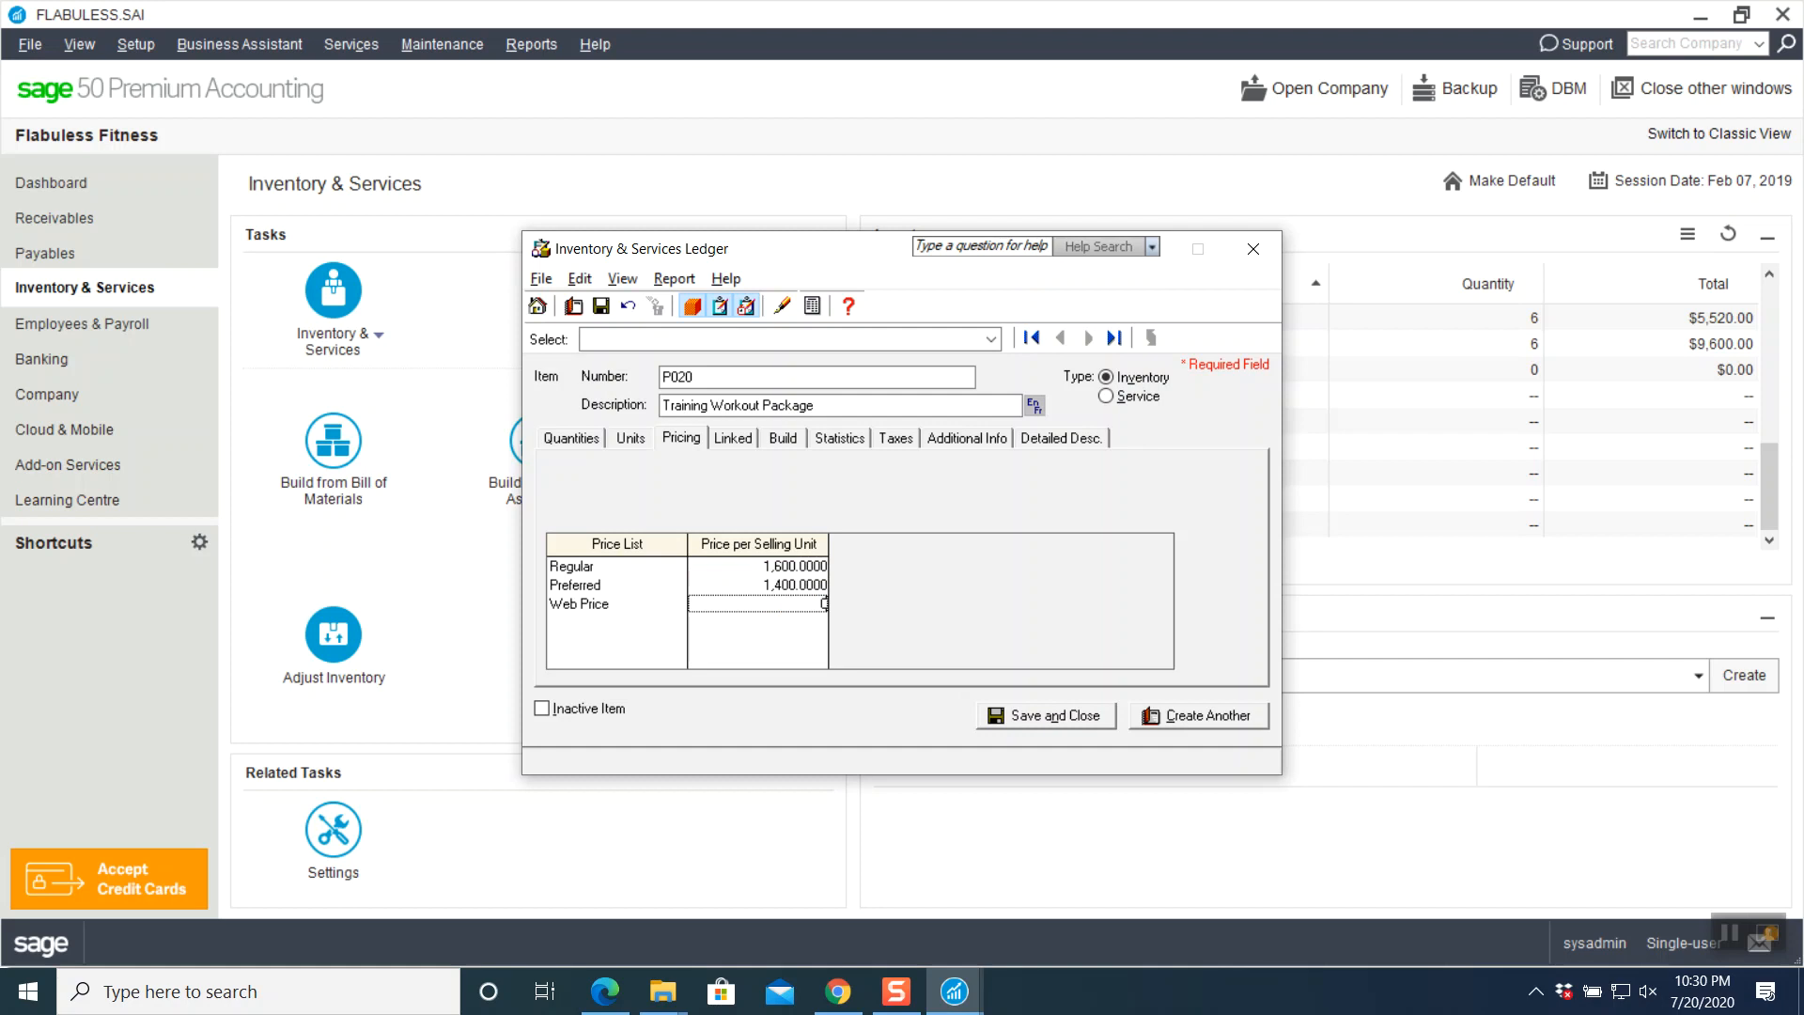
# - Link P020 to asset 1570 Promotional Offers, revenue 4020, and COGS 5060
pyautogui.click(741, 439)
pyautogui.click(757, 479)
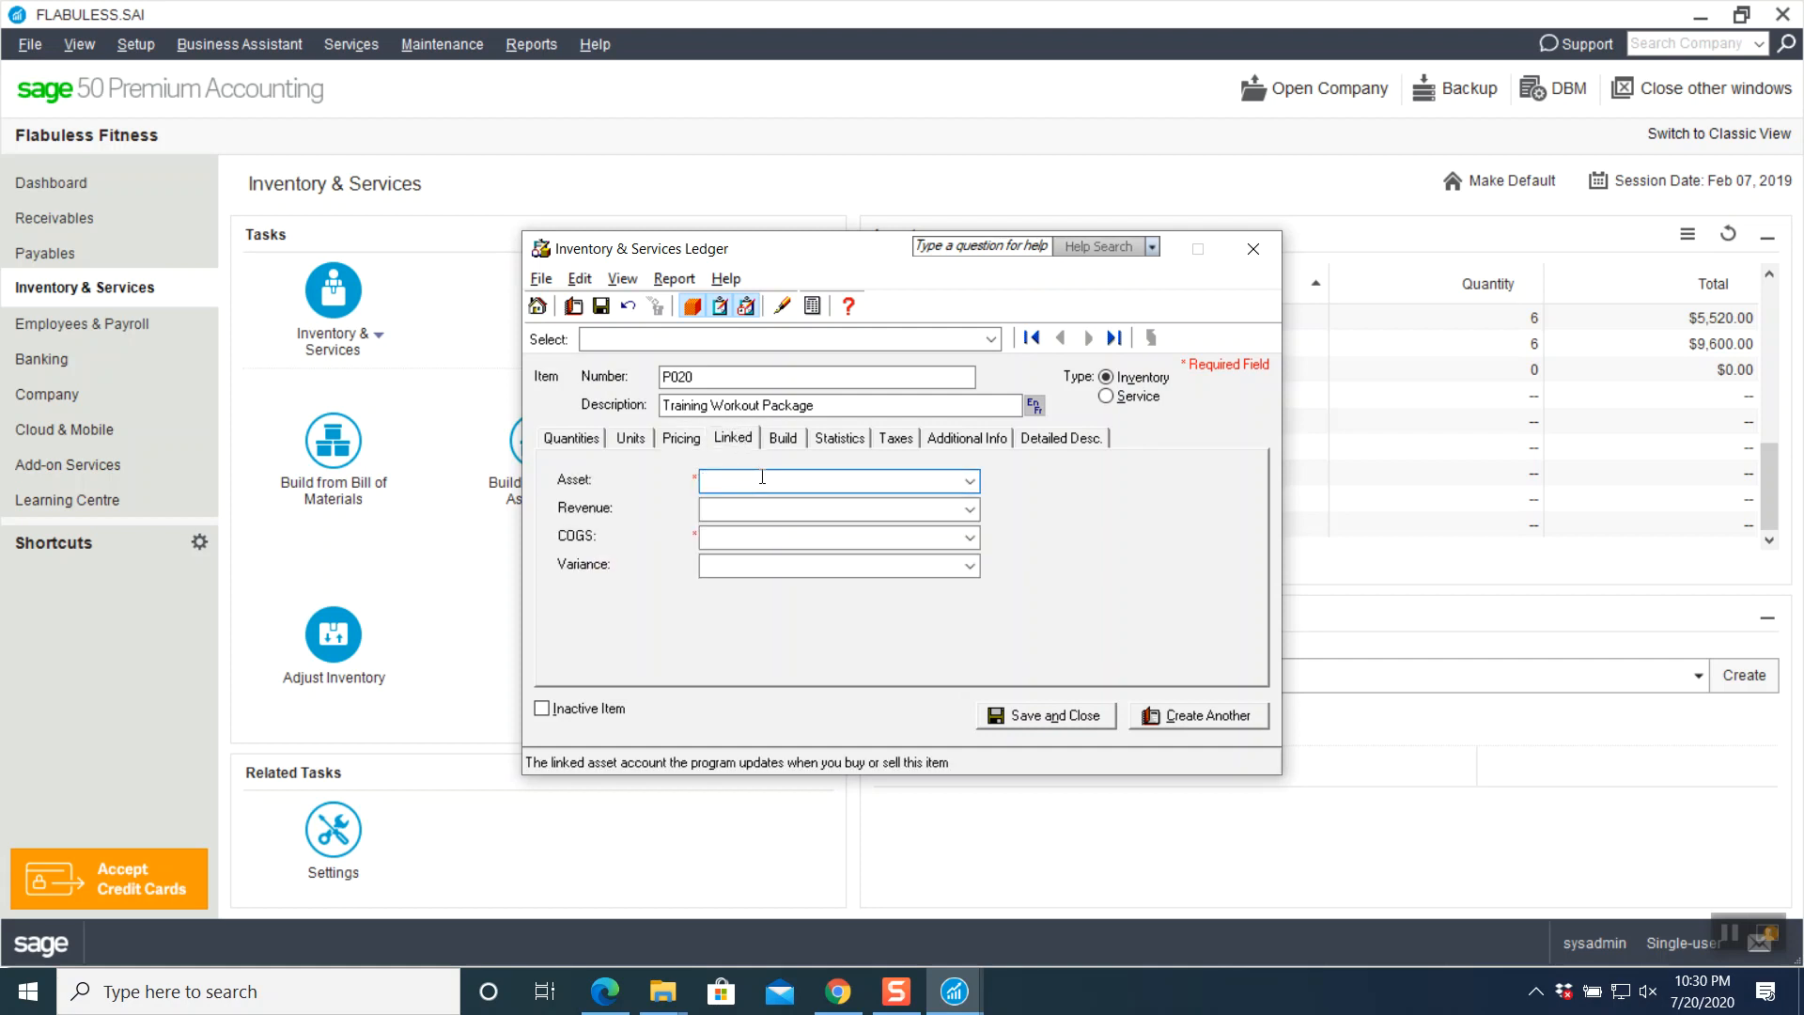
pyautogui.click(971, 481)
pyautogui.click(971, 481)
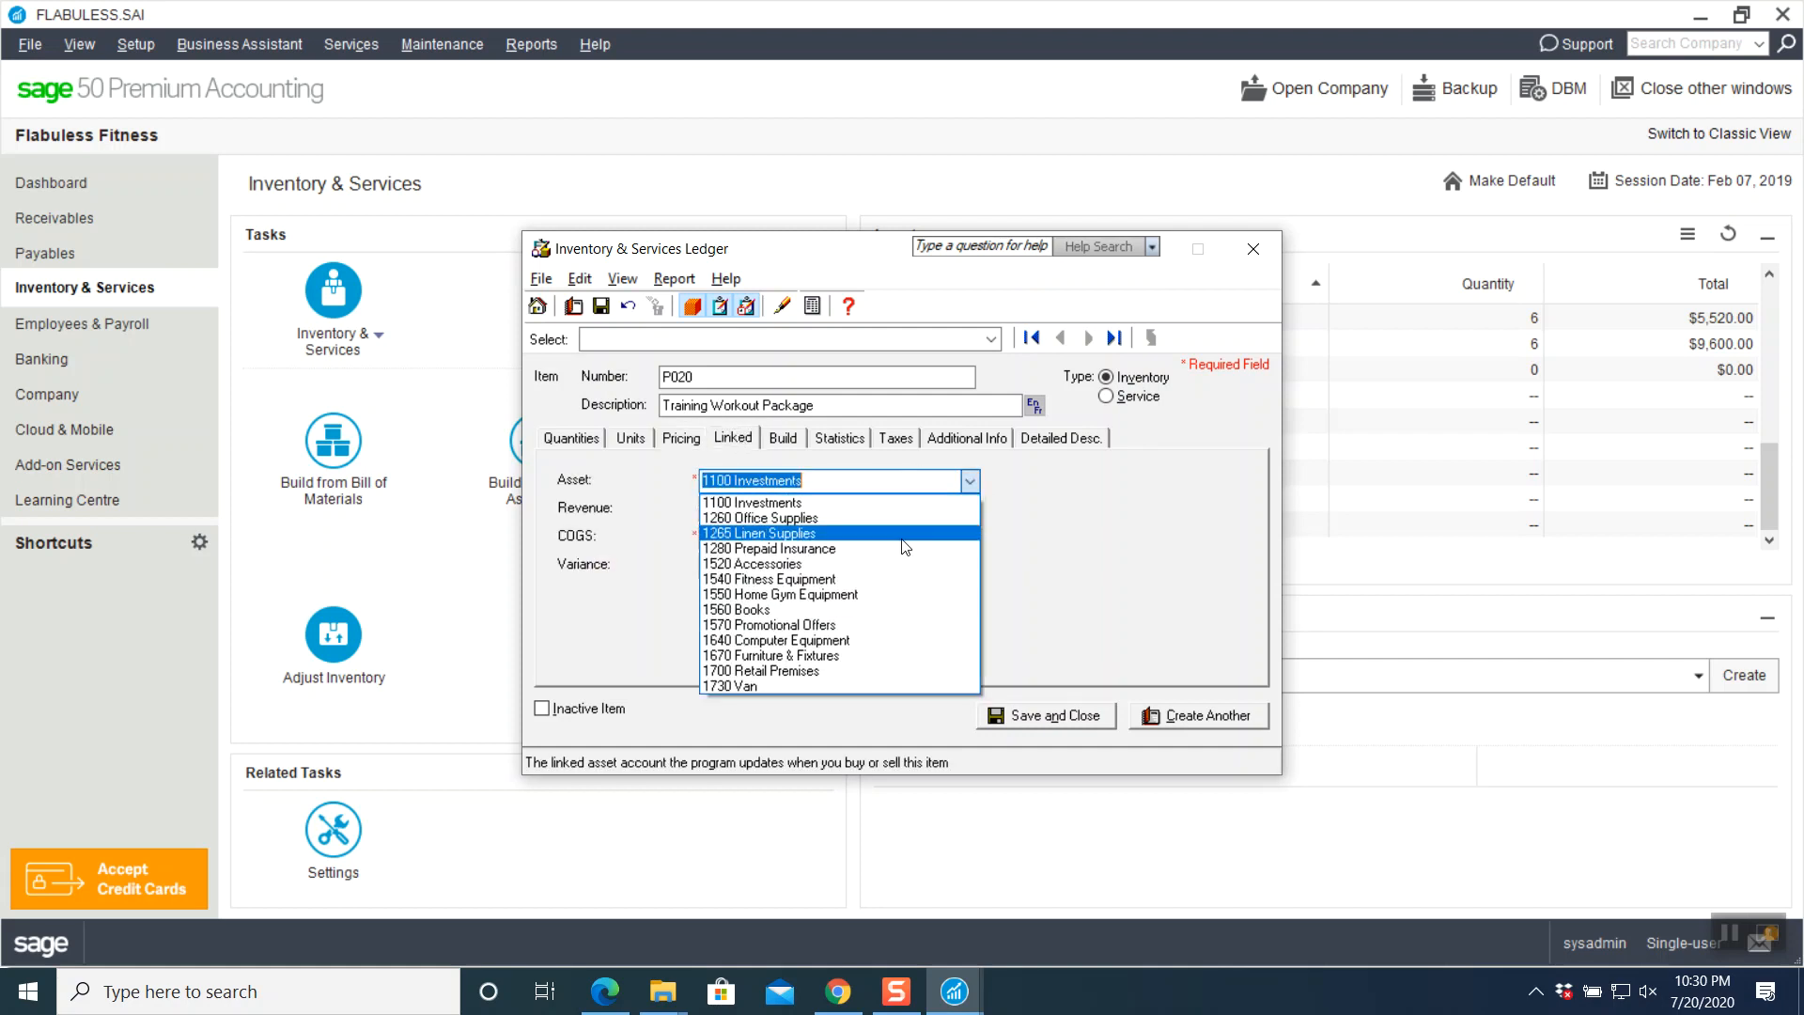
pyautogui.click(786, 627)
pyautogui.click(825, 508)
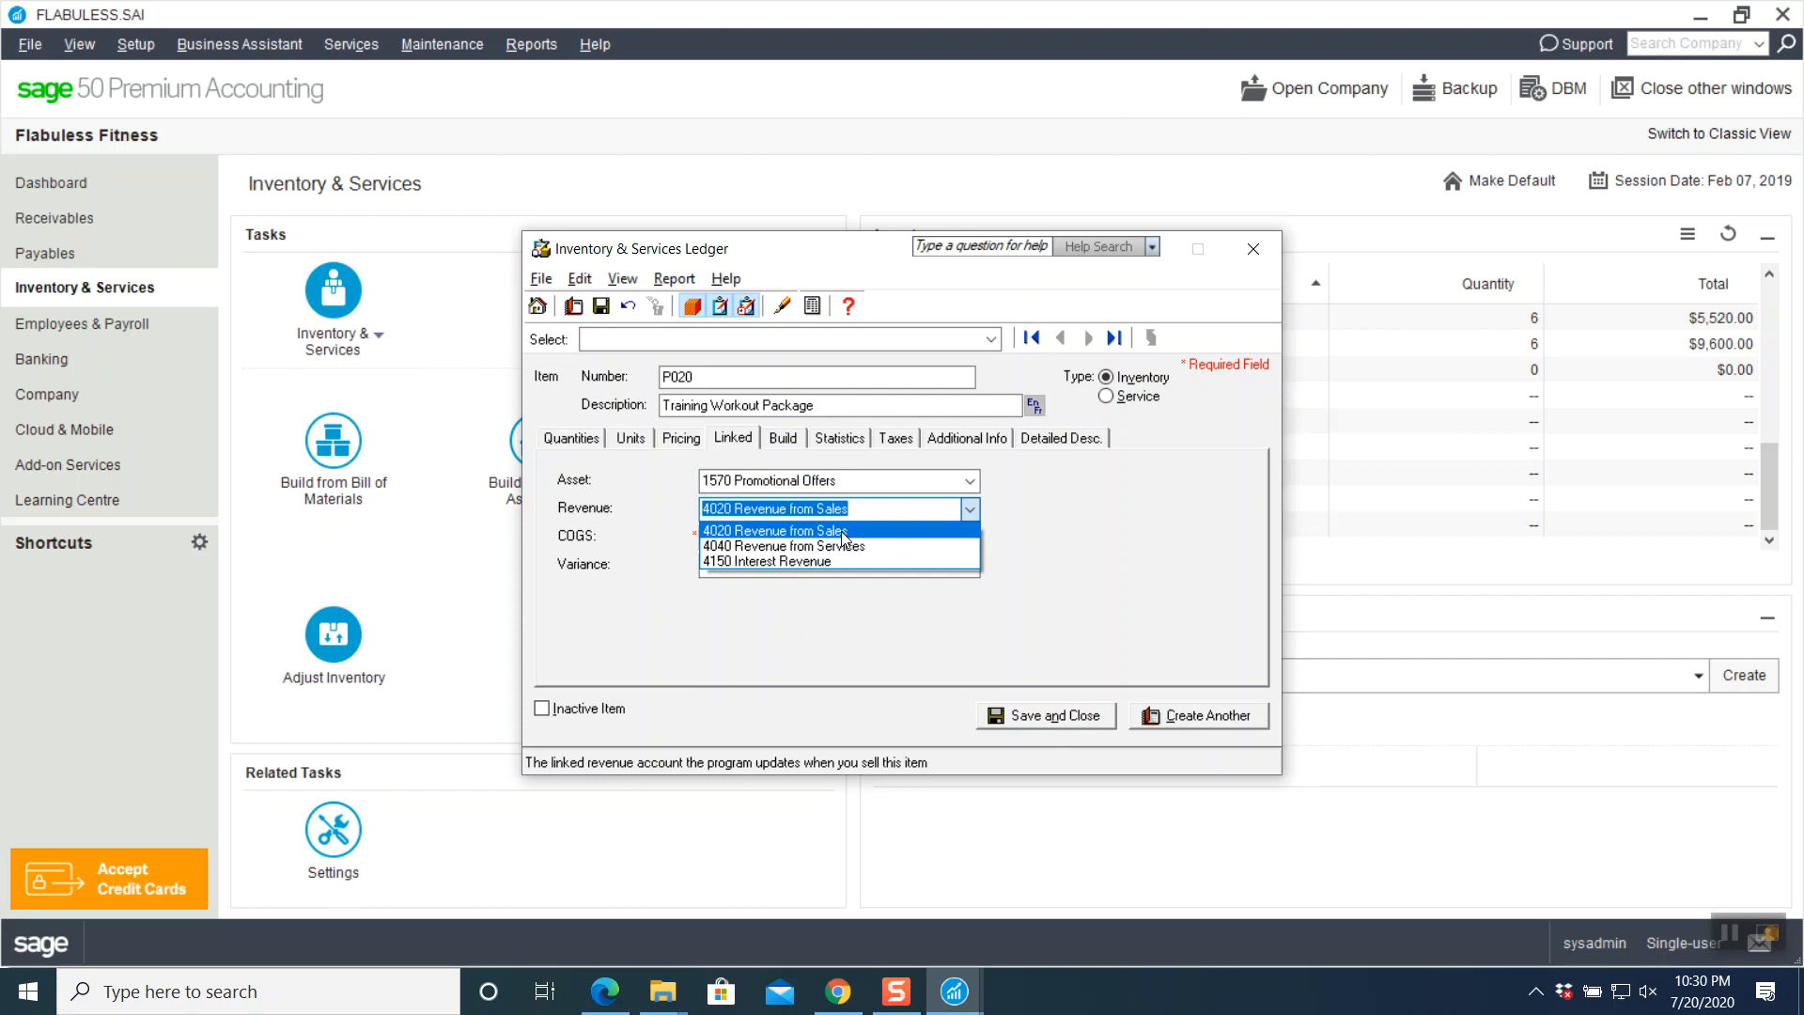
pyautogui.click(843, 531)
pyautogui.click(968, 538)
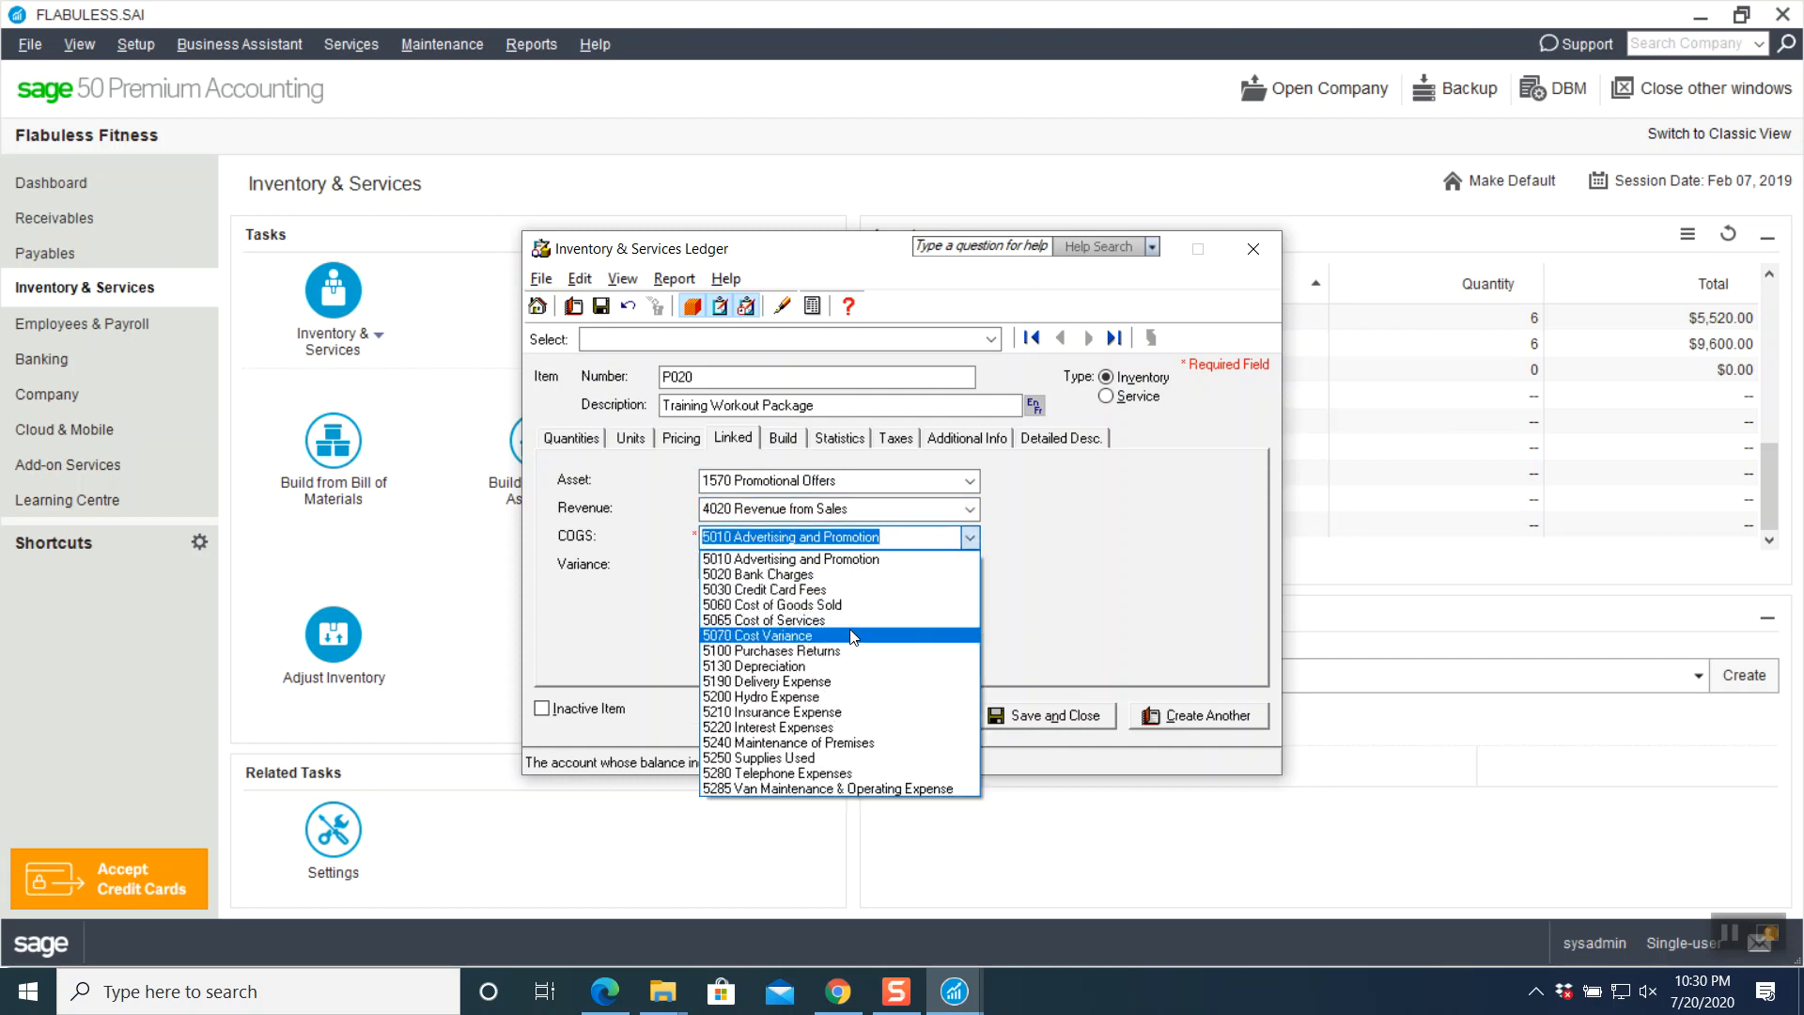
pyautogui.click(818, 606)
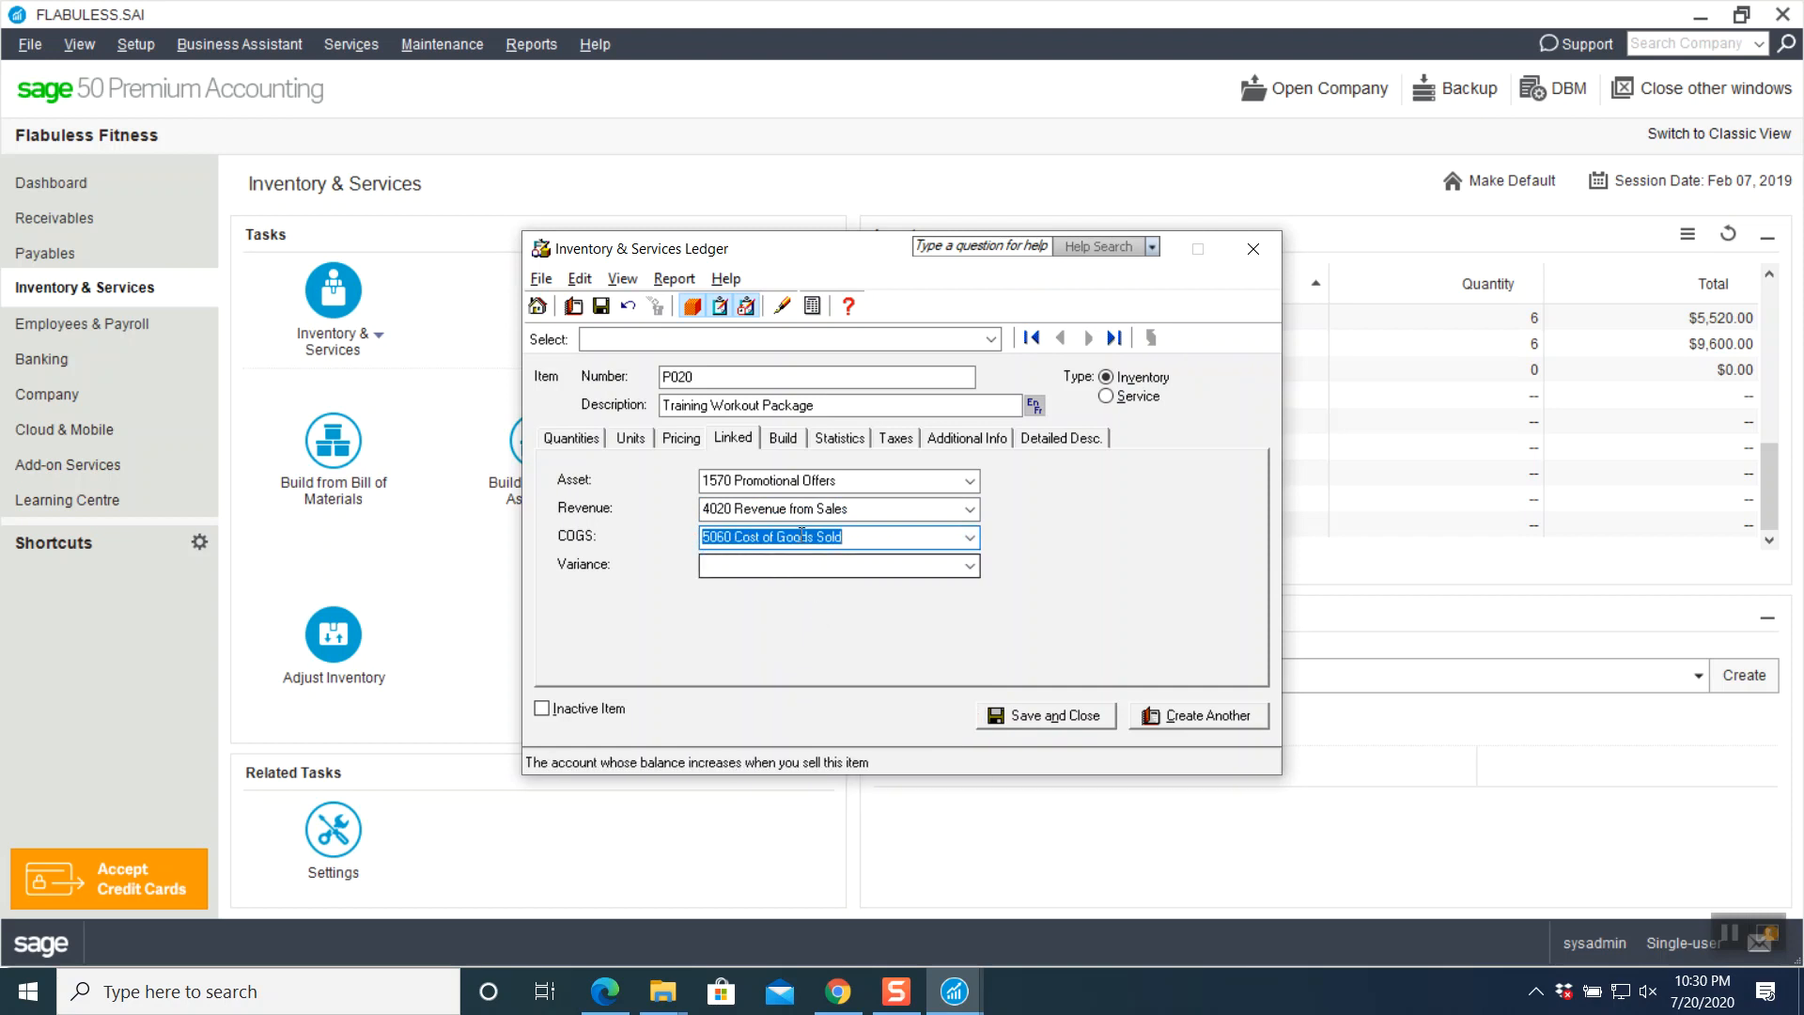
# - Review P020's remaining tabs through Detailed Desc., then save and close the ledger
pyautogui.click(783, 438)
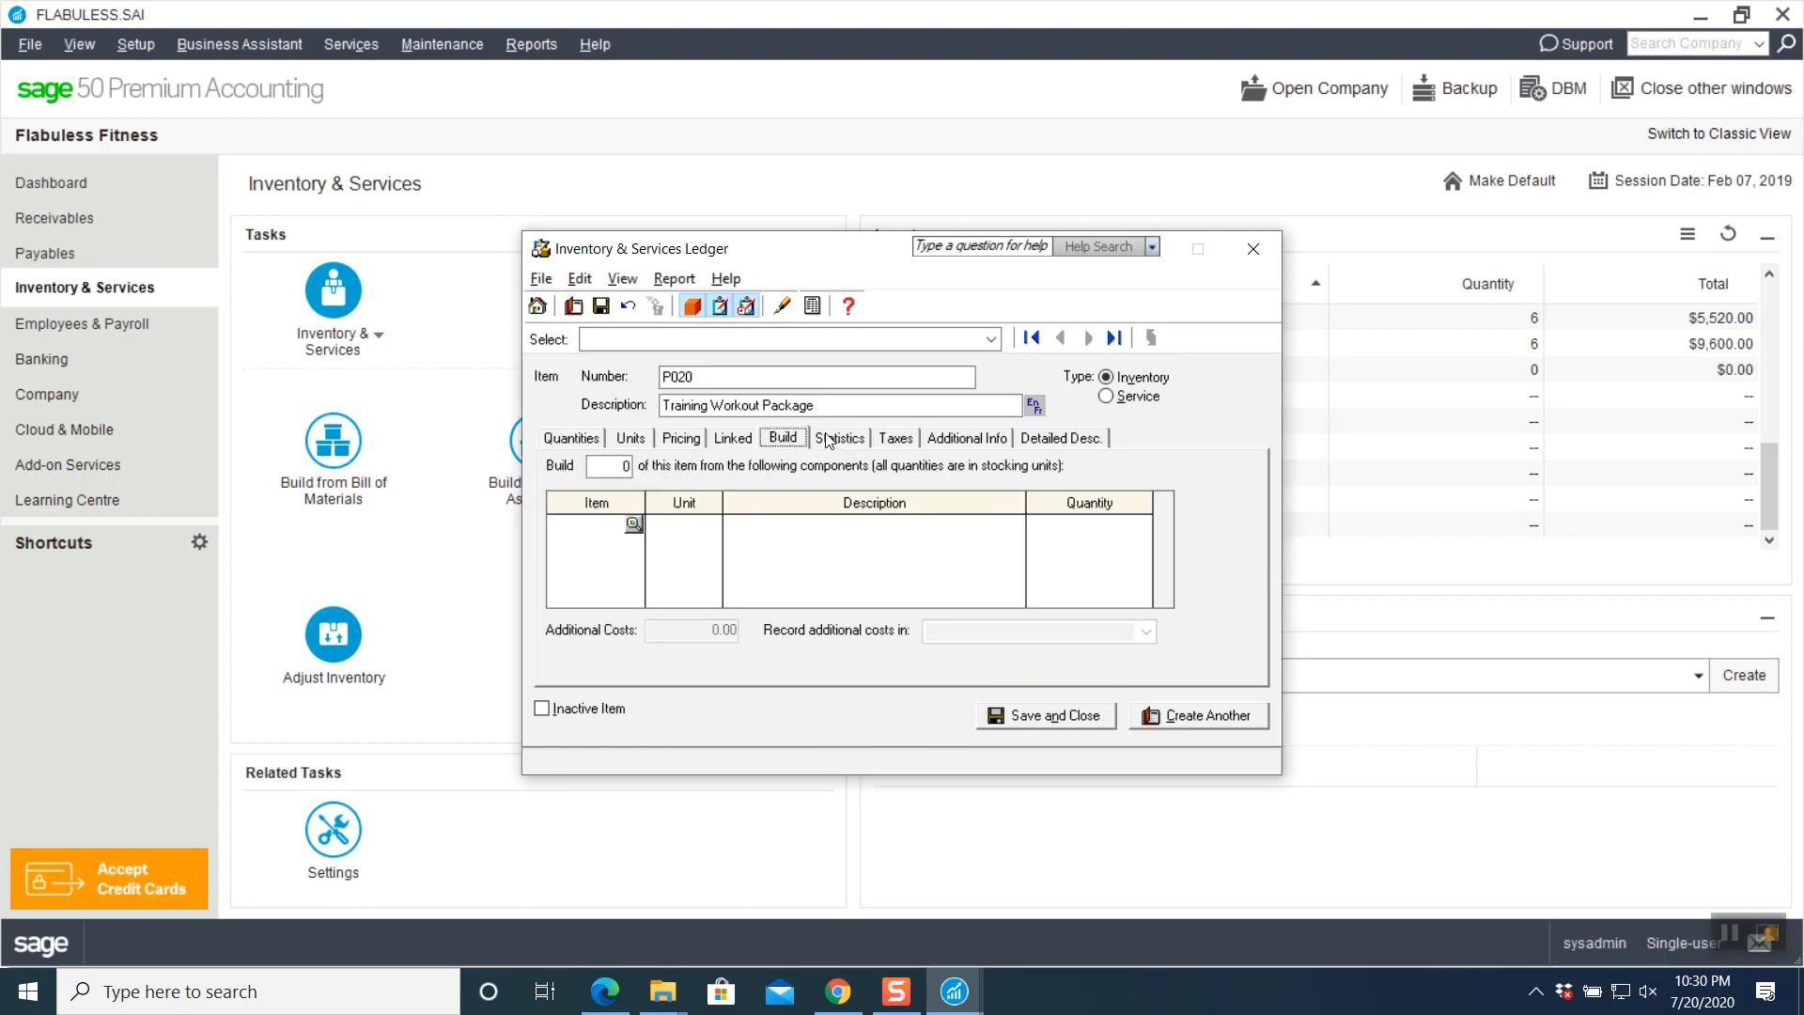
pyautogui.click(827, 440)
pyautogui.click(897, 438)
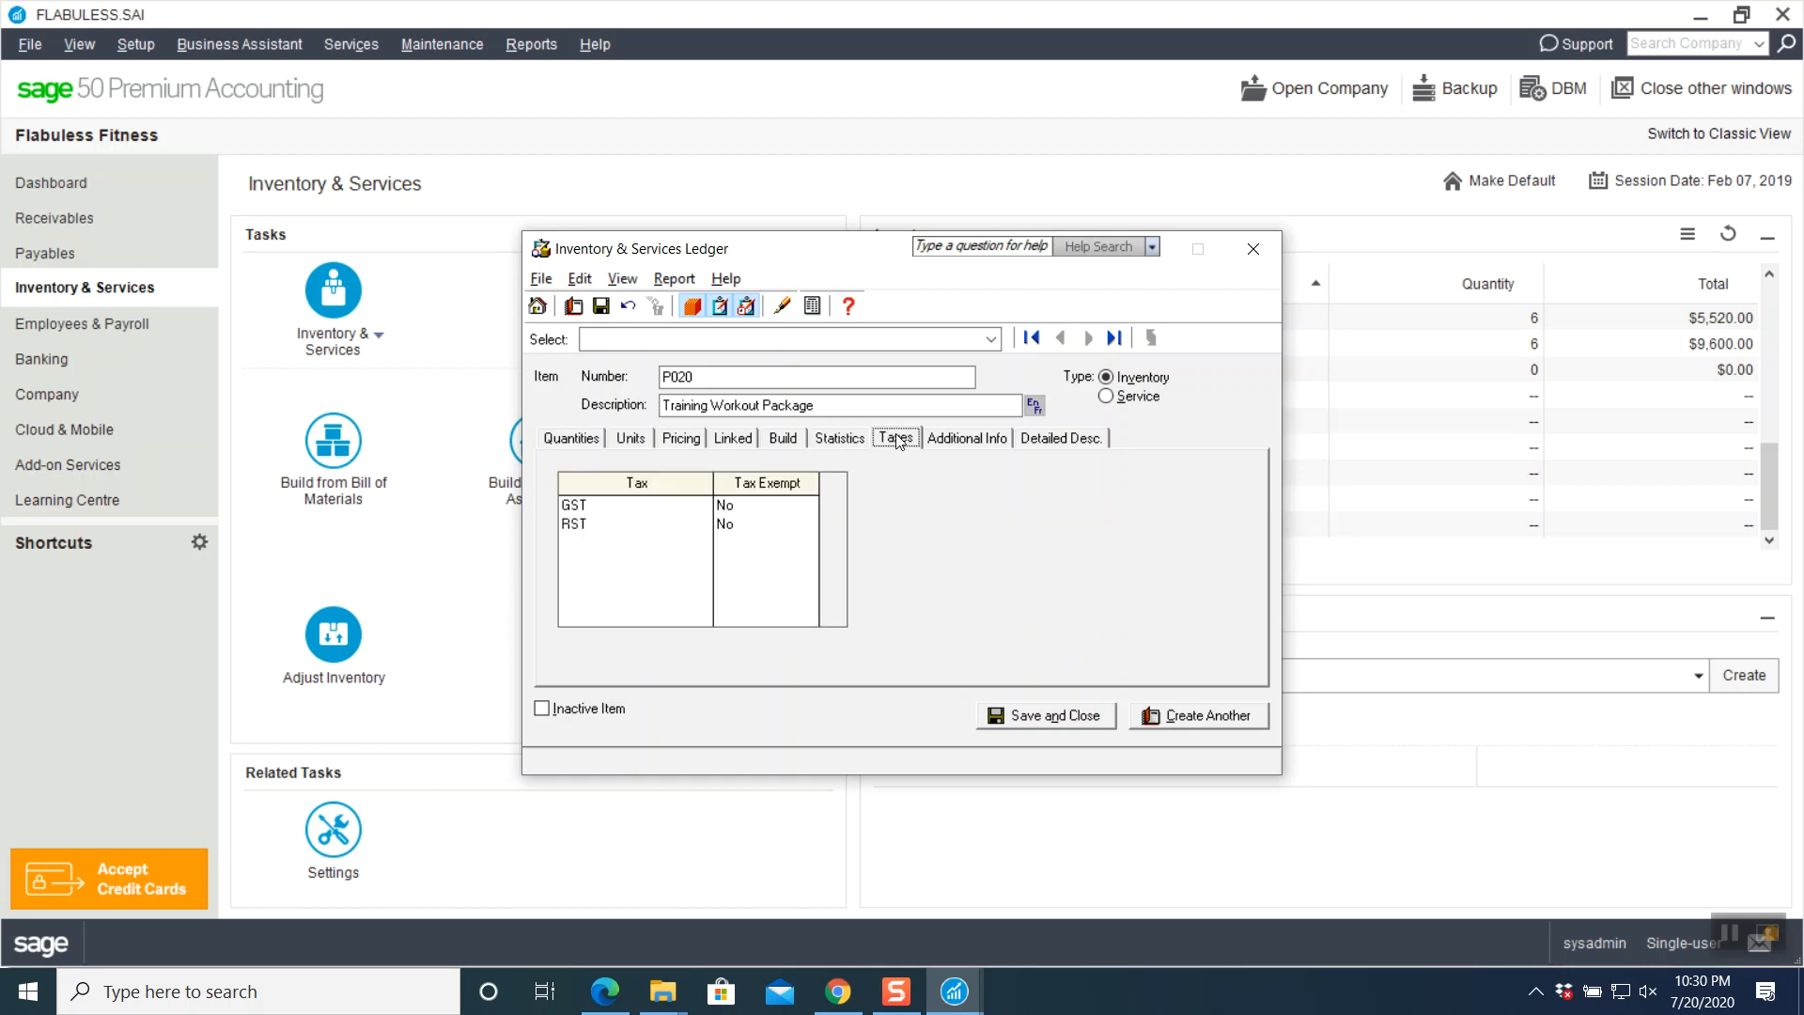
pyautogui.click(946, 442)
pyautogui.click(1045, 439)
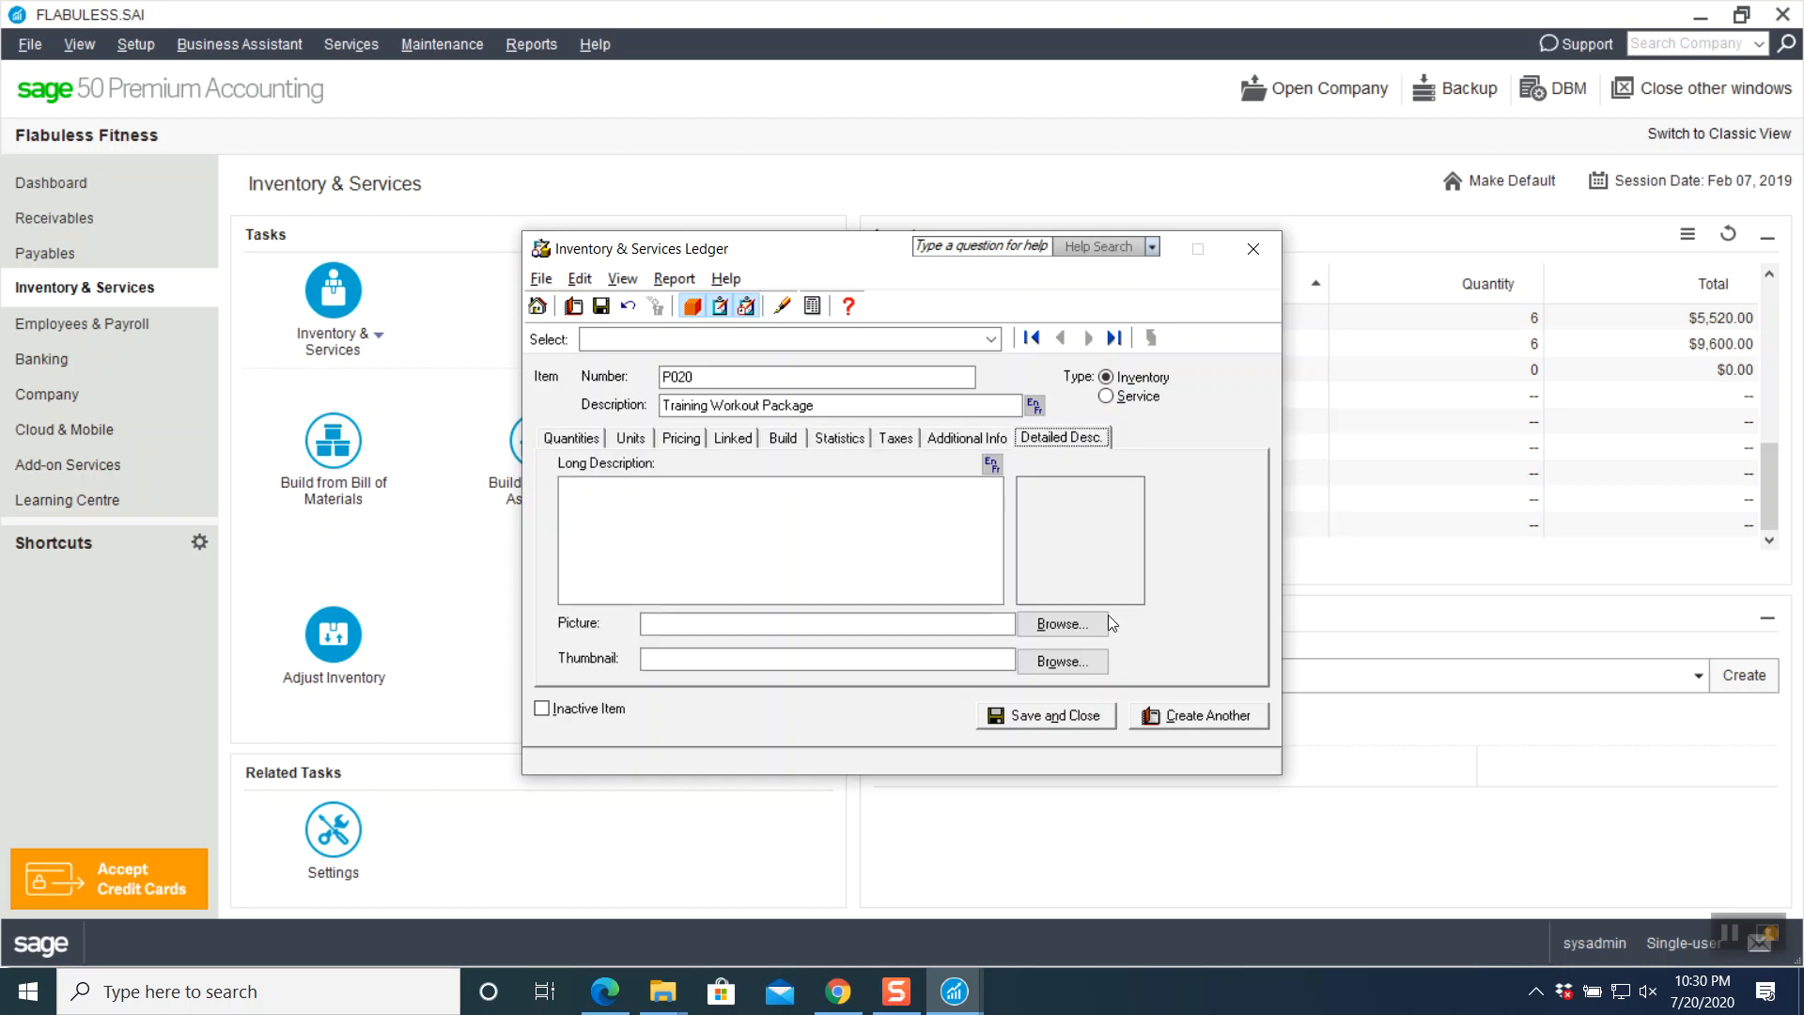
pyautogui.click(1070, 716)
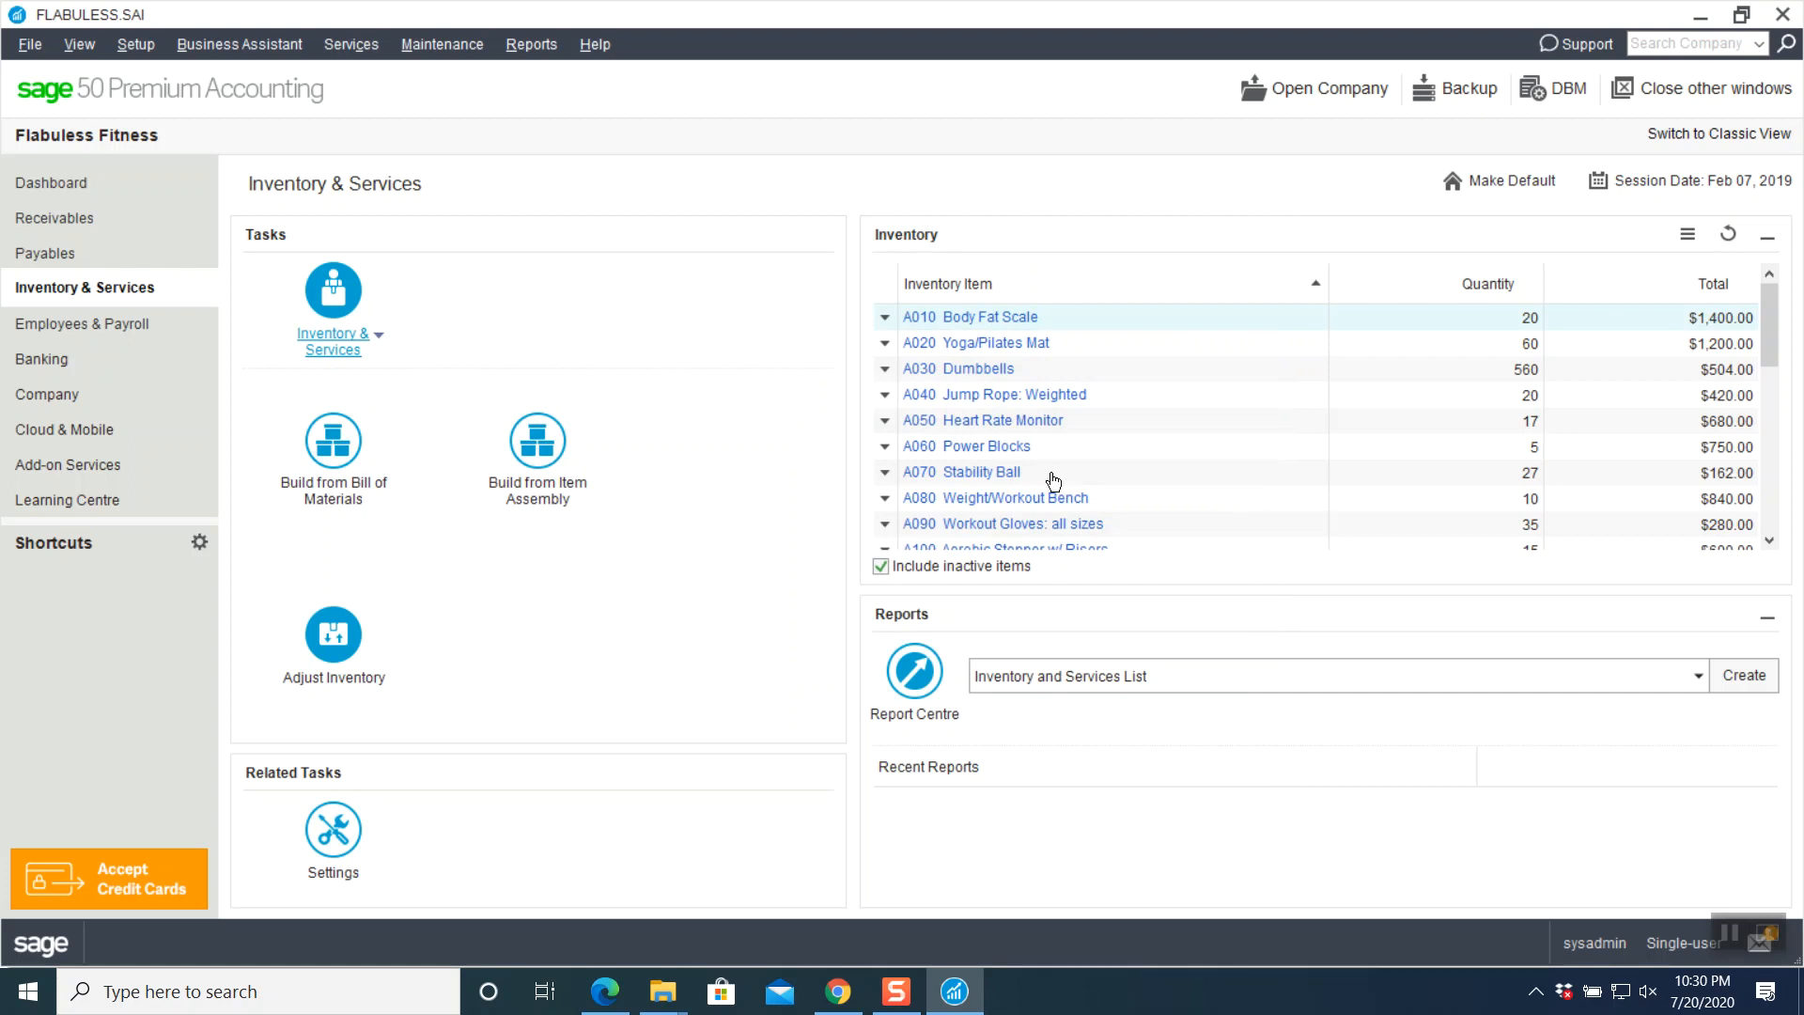
# - Confirm P020 appears in the inventory list, then return to the Schoology course PDF
pyautogui.scroll(-12, 1101, 407)
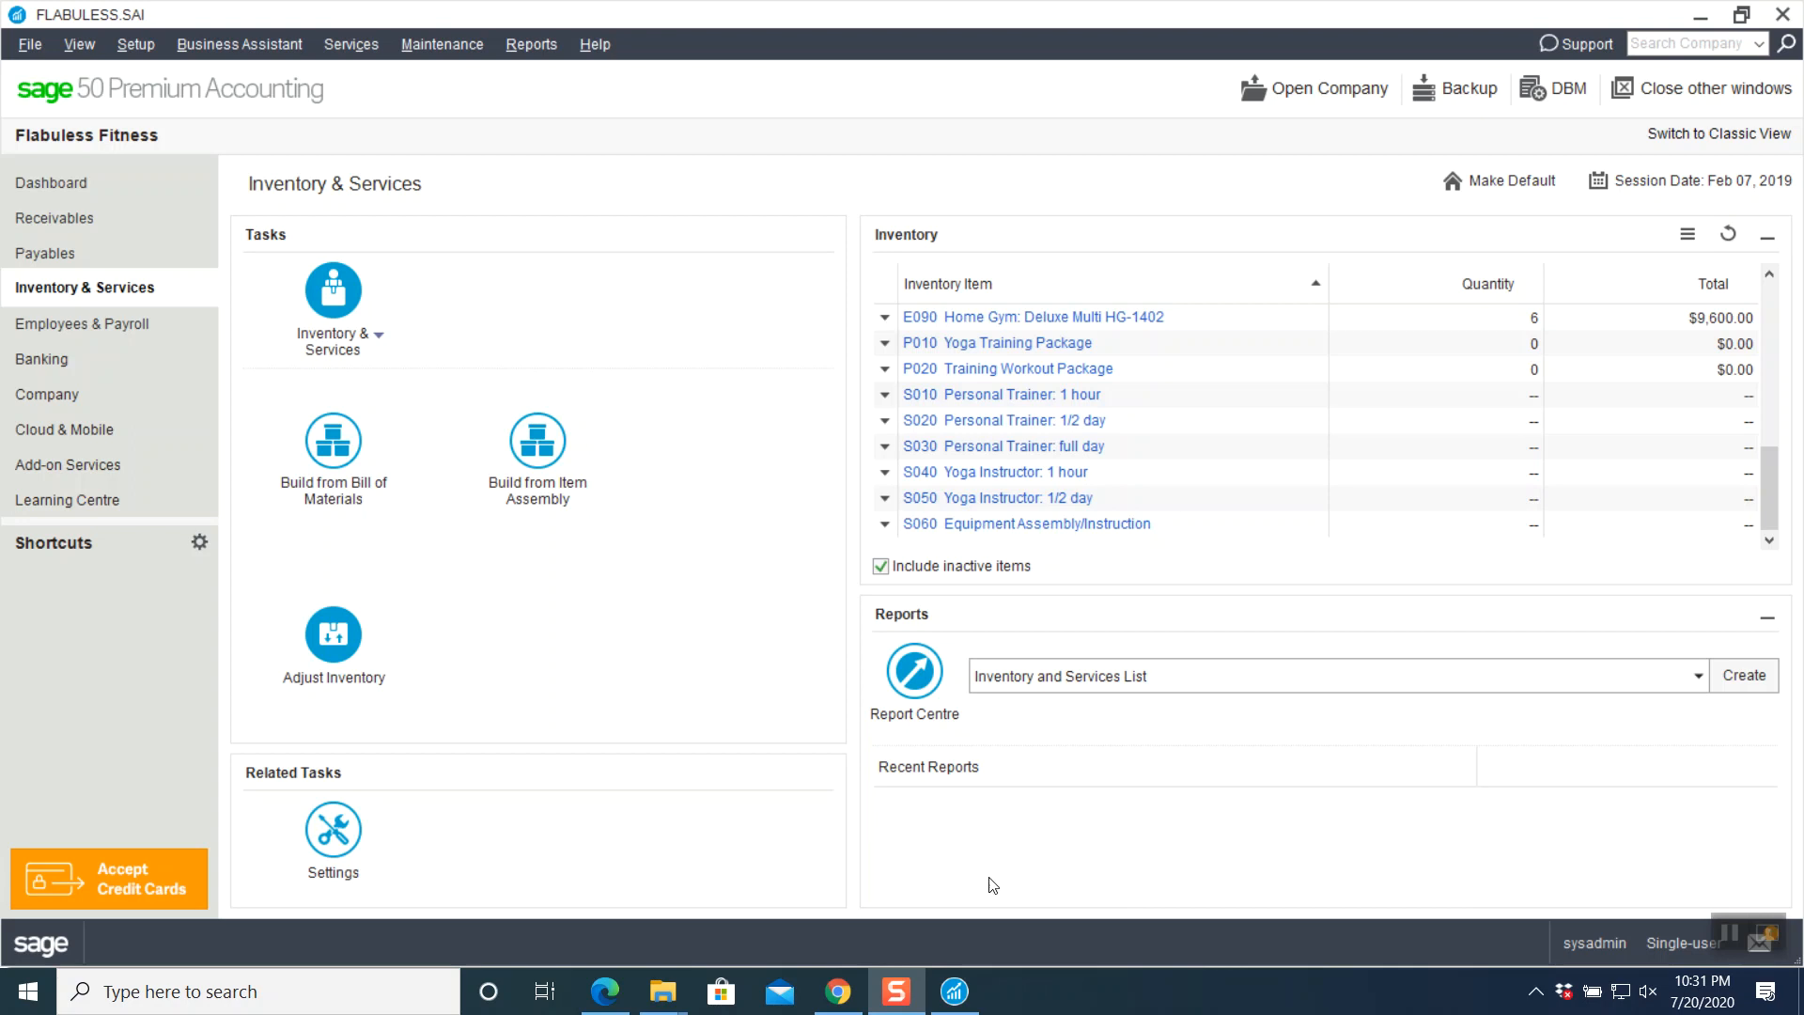
pyautogui.click(838, 991)
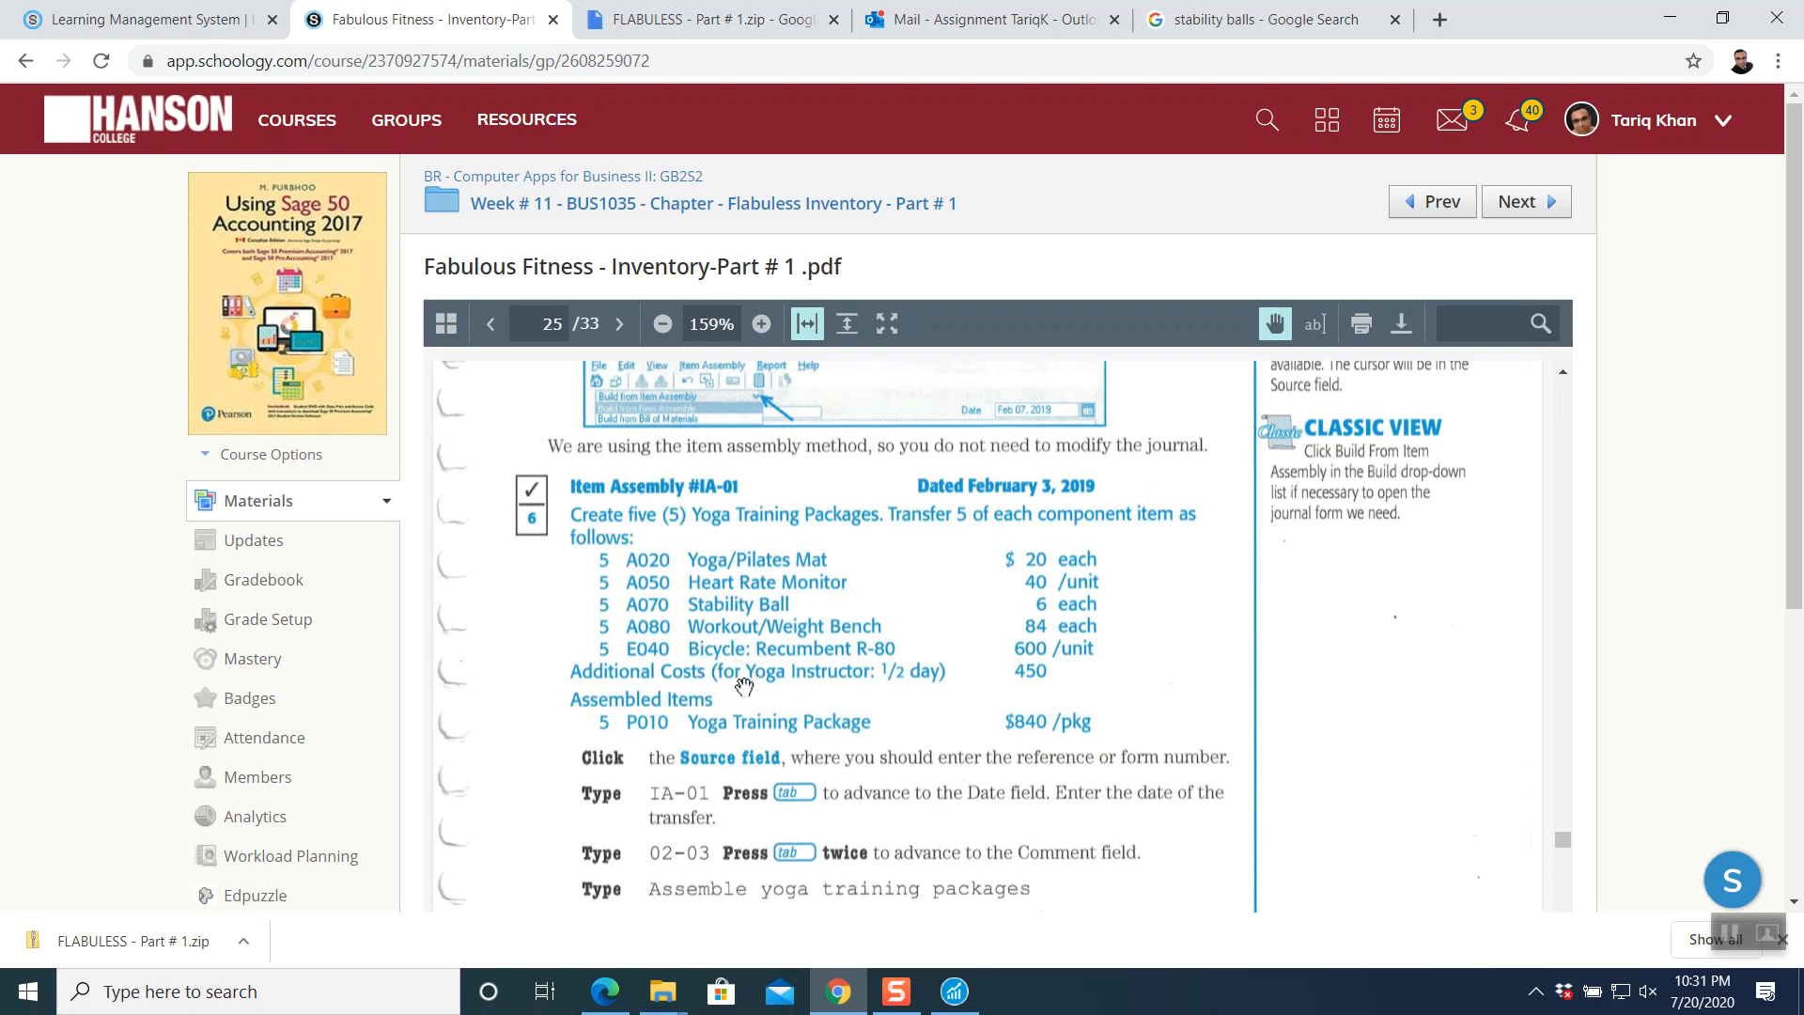
# - Switch from the Schoology PDF to Sage 50's Inventory & Services window for Flabuless Fitness
pyautogui.click(955, 992)
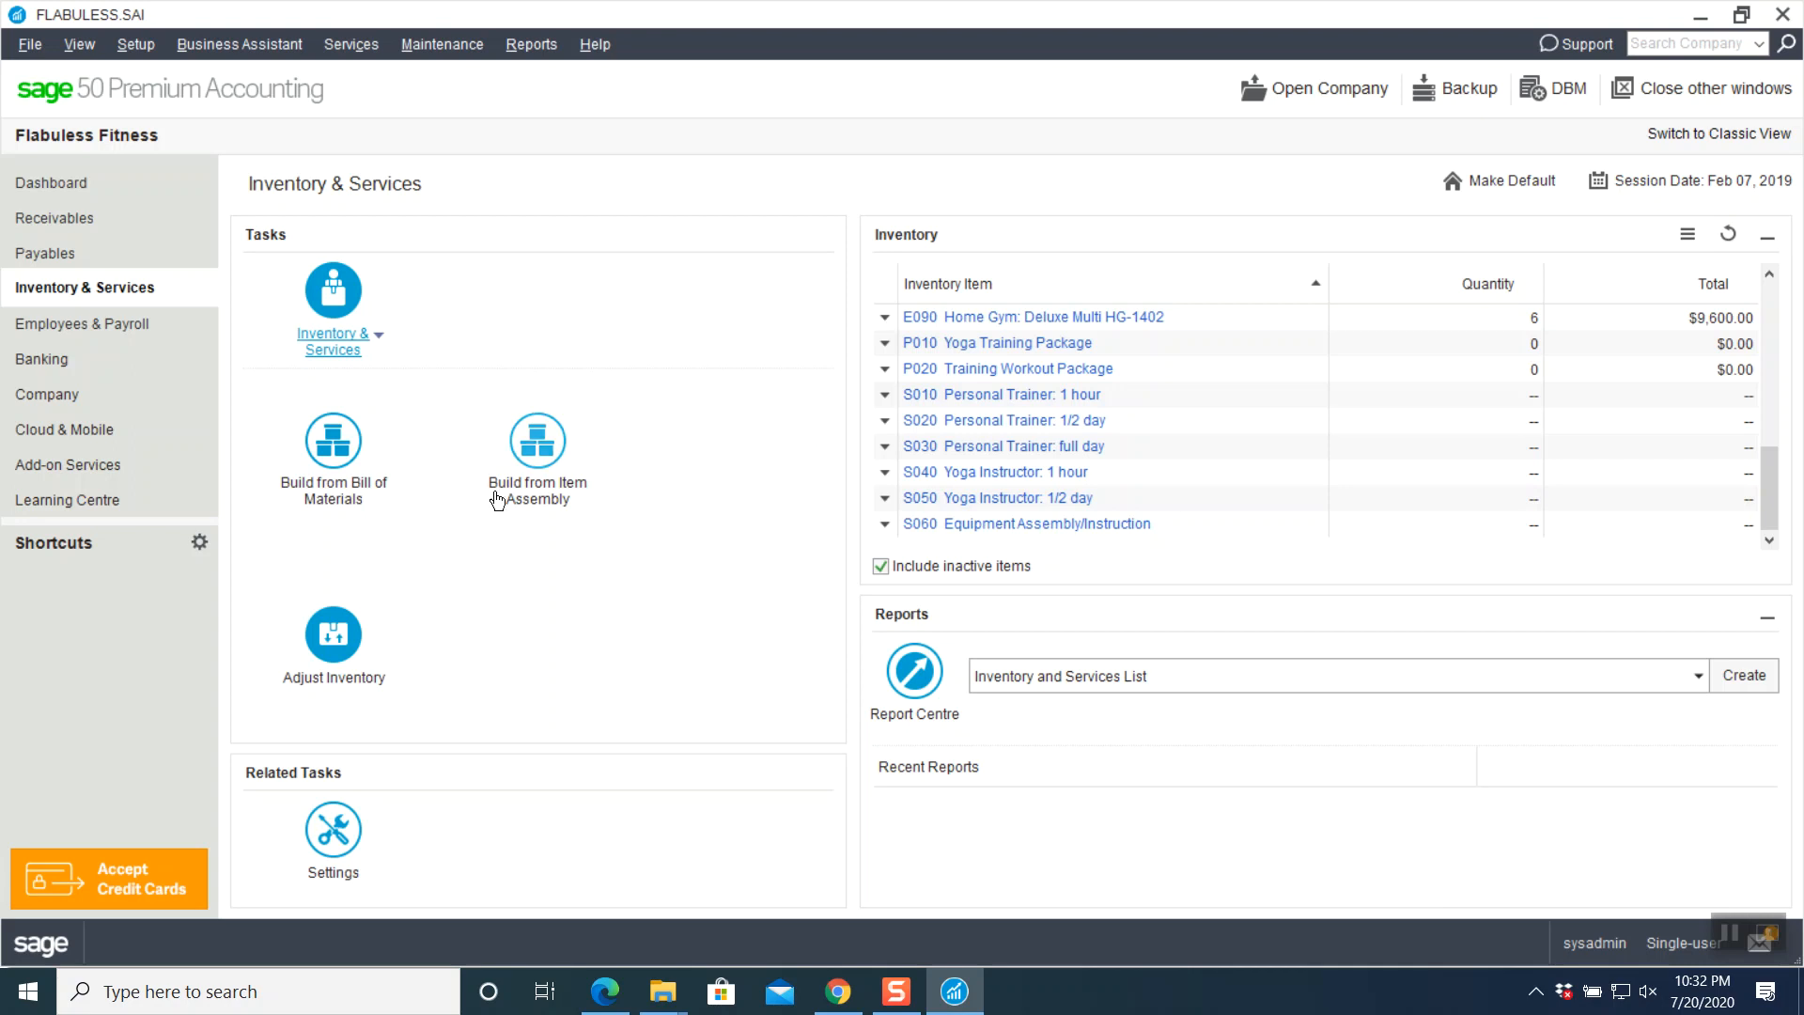
# - Open a maximized item assembly journal with source IA-01 and date Feb 03, 2019, ready for its comment
pyautogui.click(553, 495)
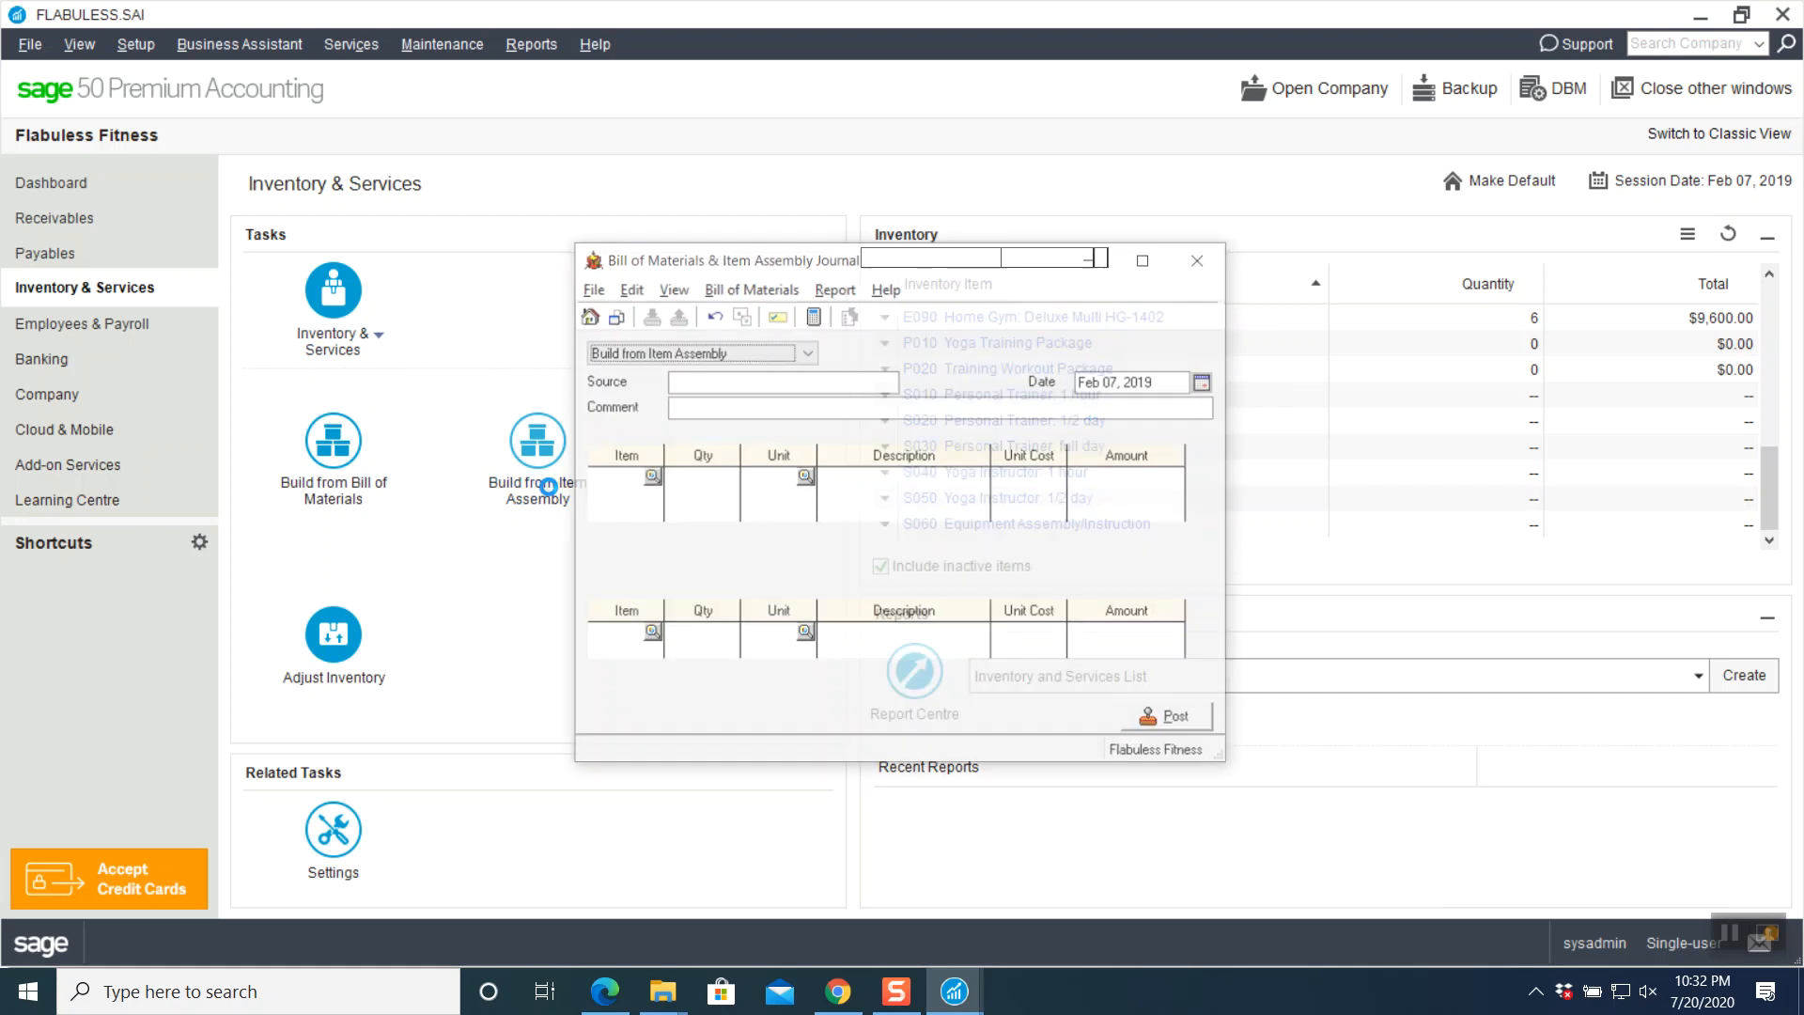
pyautogui.click(1165, 266)
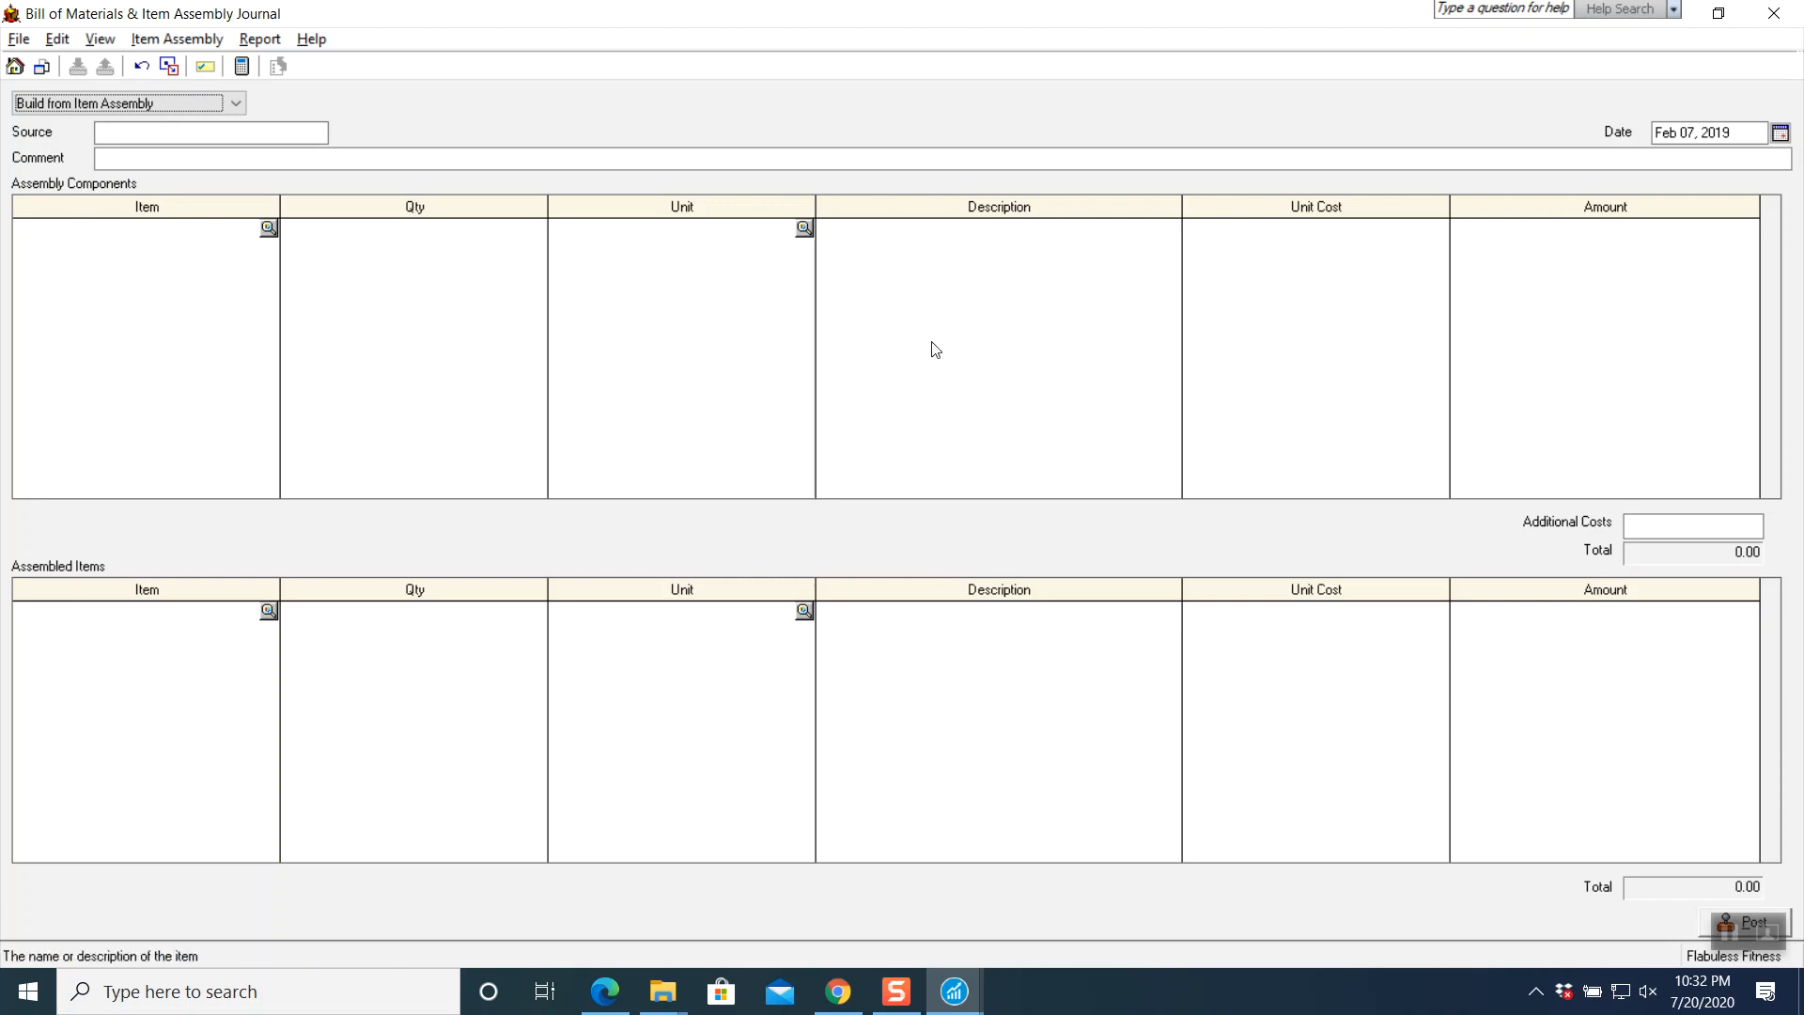
pyautogui.click(203, 132)
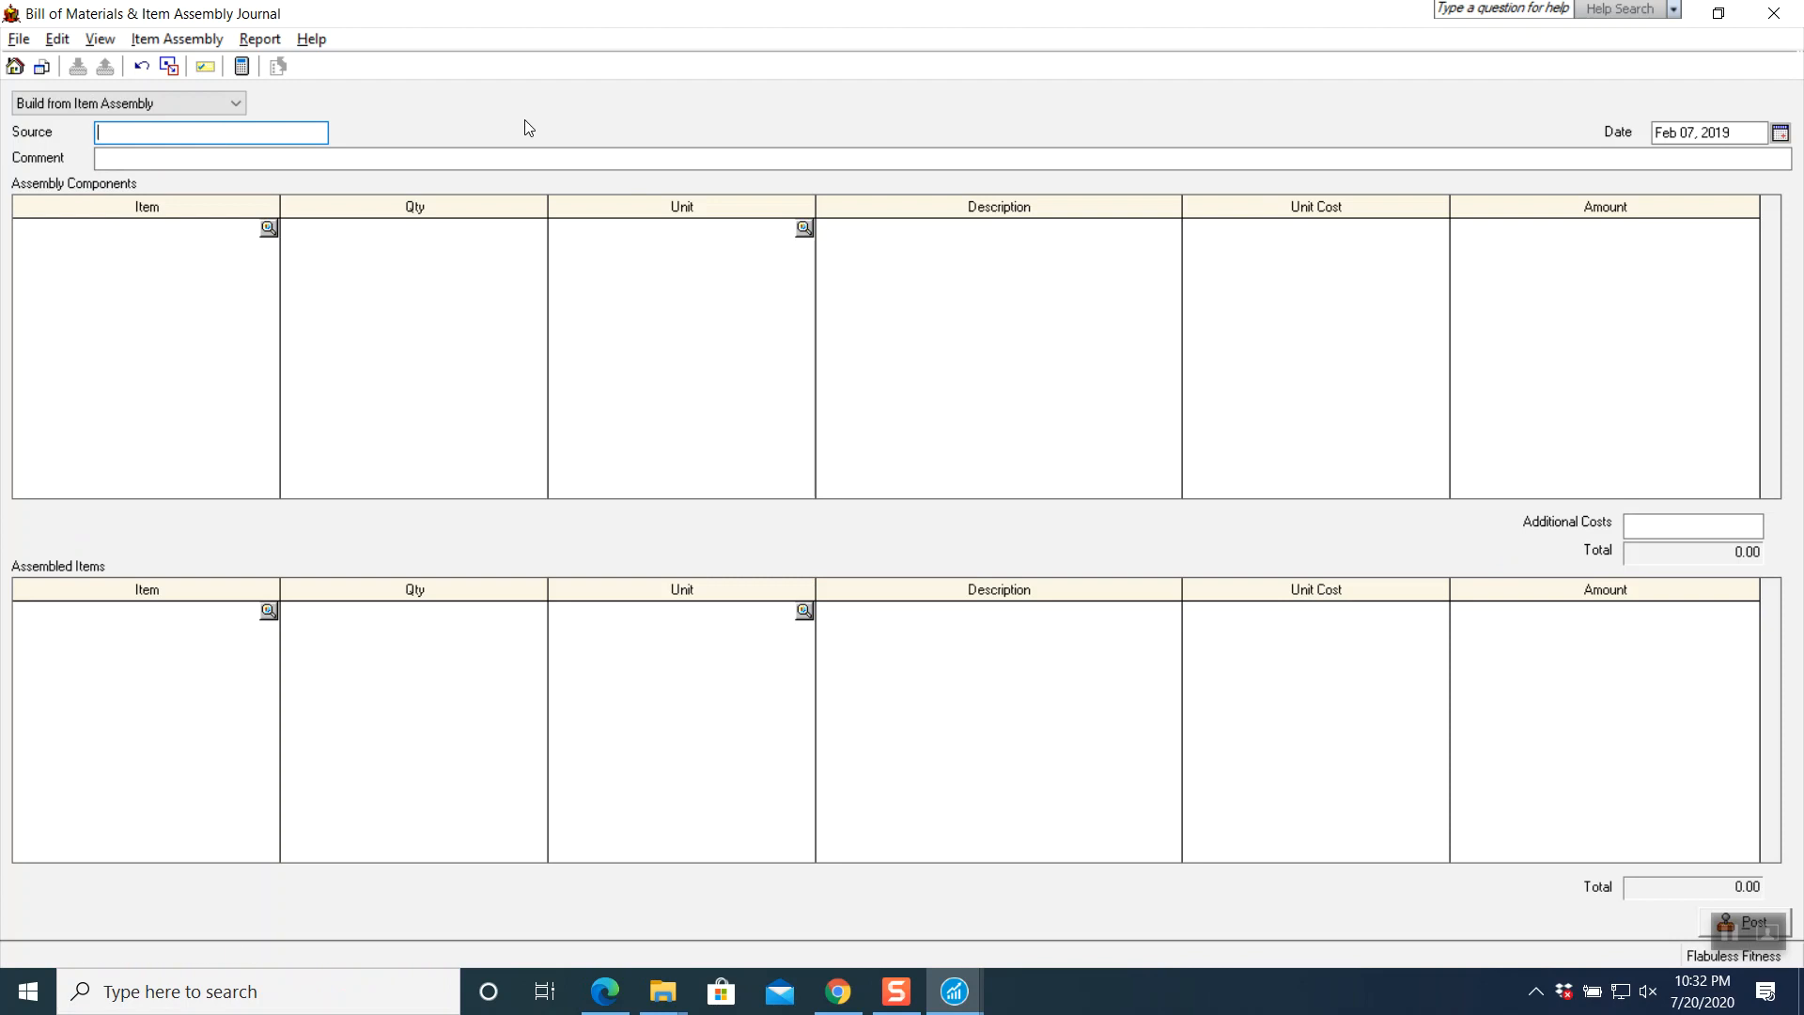
pyautogui.write('ISA')
pyautogui.press('BackSpace')
pyautogui.press('BackSpace')
pyautogui.write('A')
pyautogui.press('Tab')
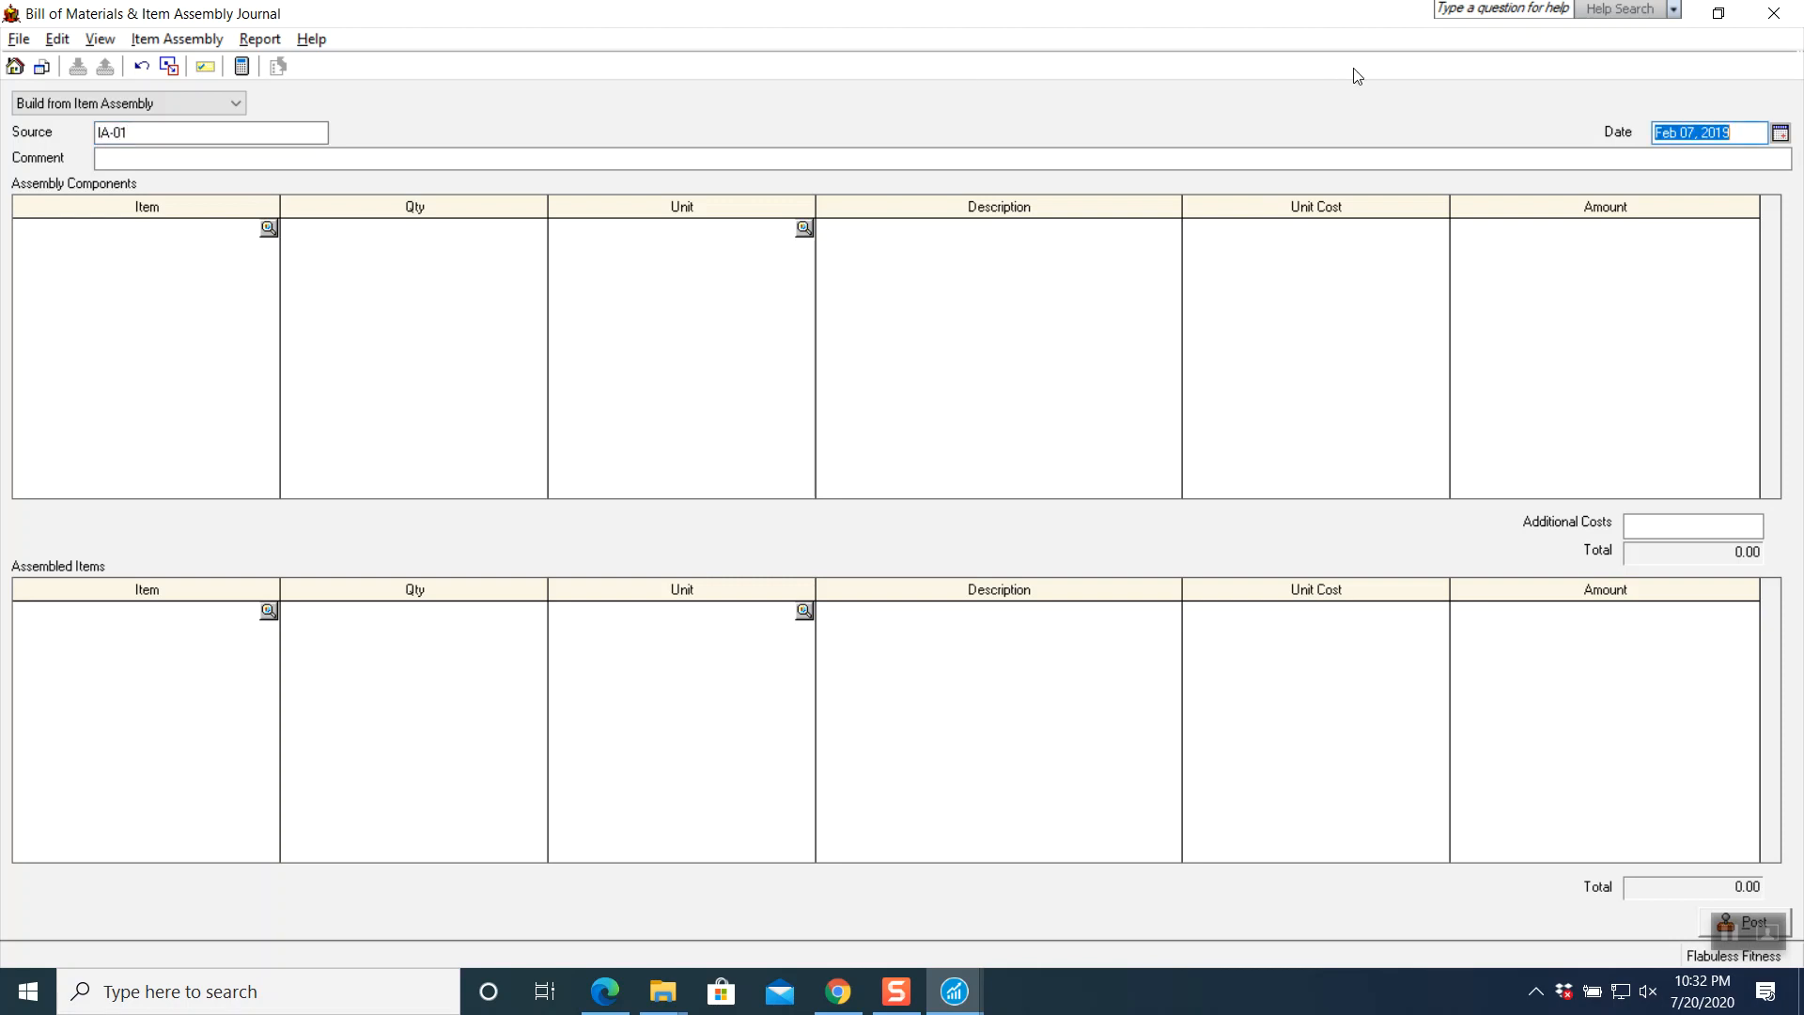
pyautogui.click(1781, 132)
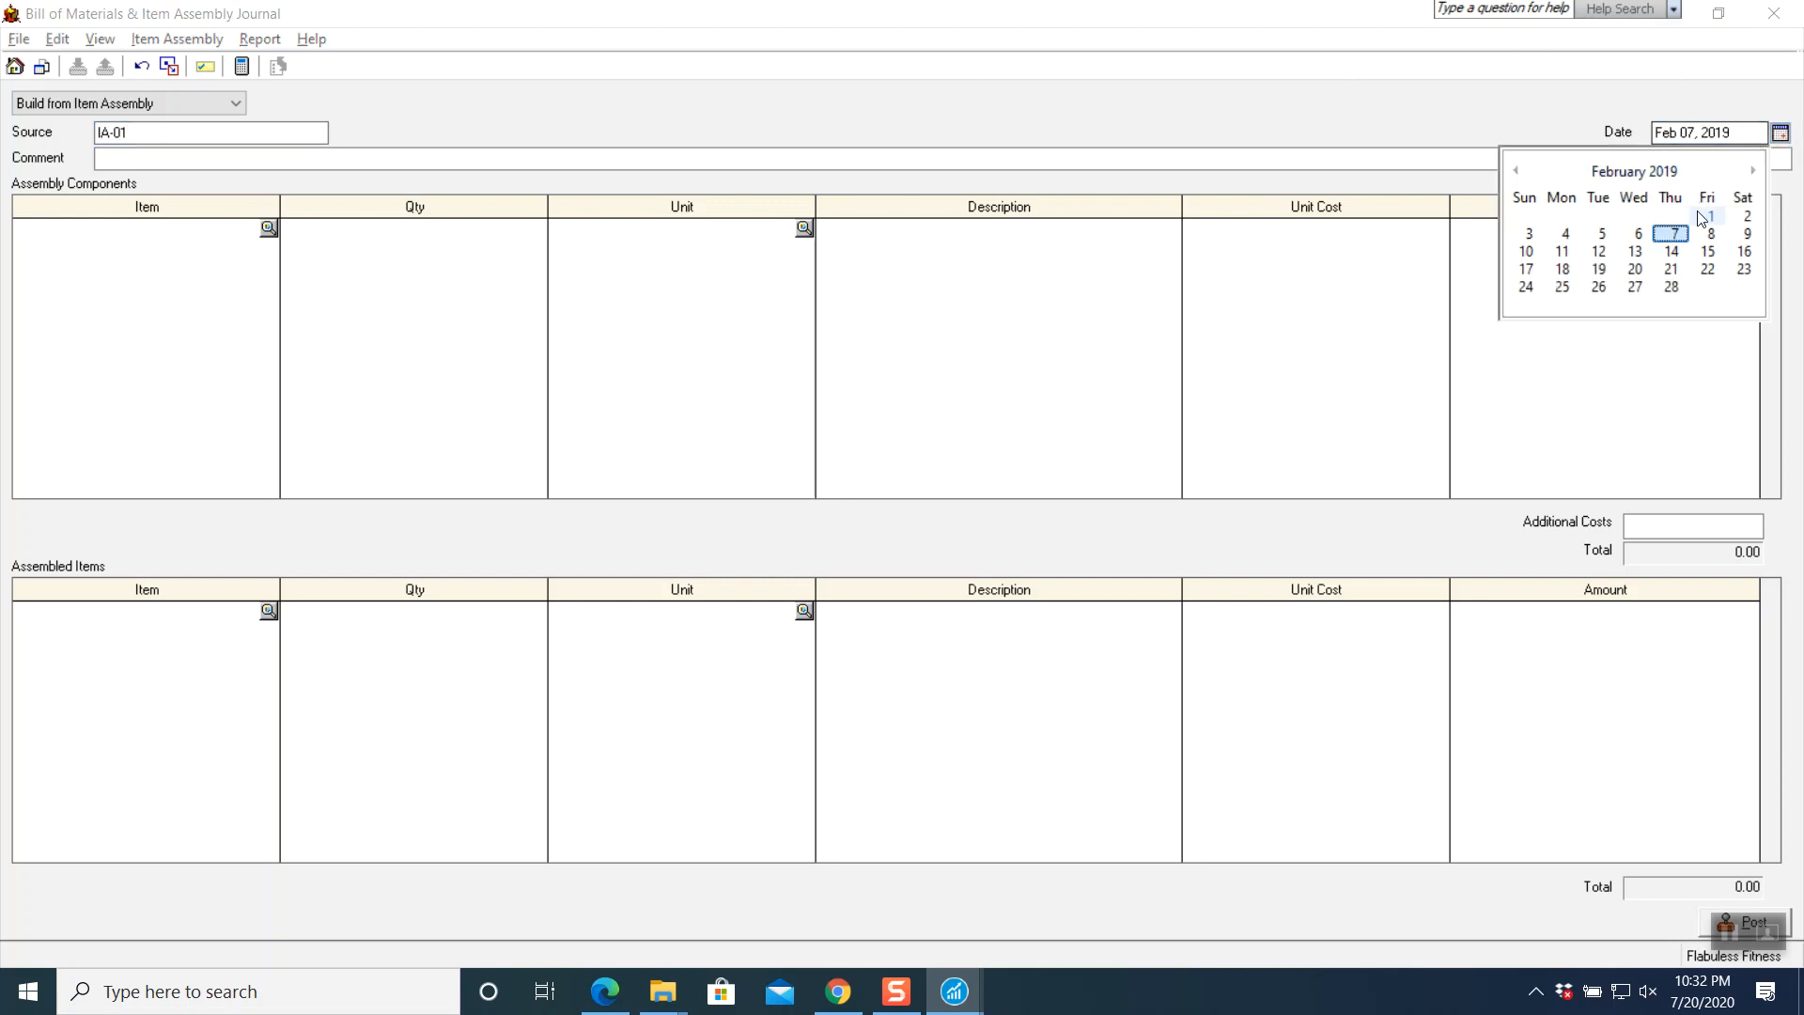
pyautogui.click(1529, 233)
pyautogui.click(392, 161)
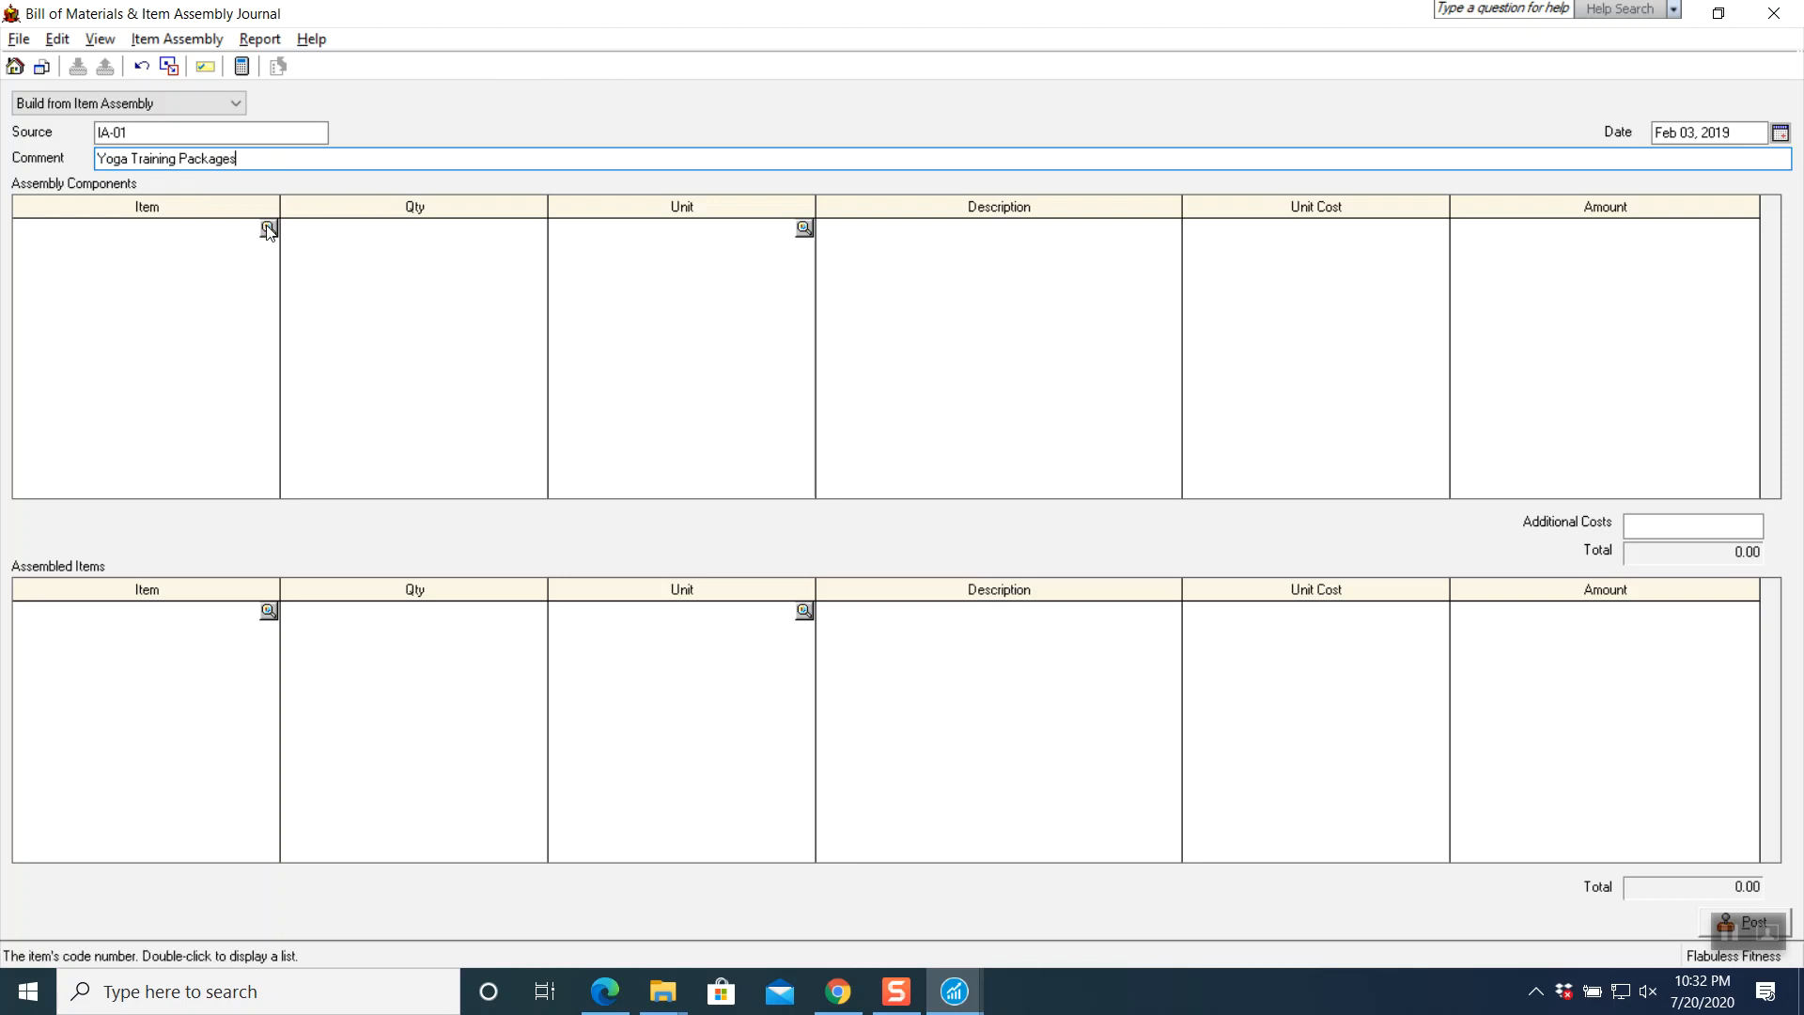
# - Add components A020 Yoga/Pilates Mat, A050 Heart Rate Monitor and A070 Stability Ball, 5 each
pyautogui.click(268, 229)
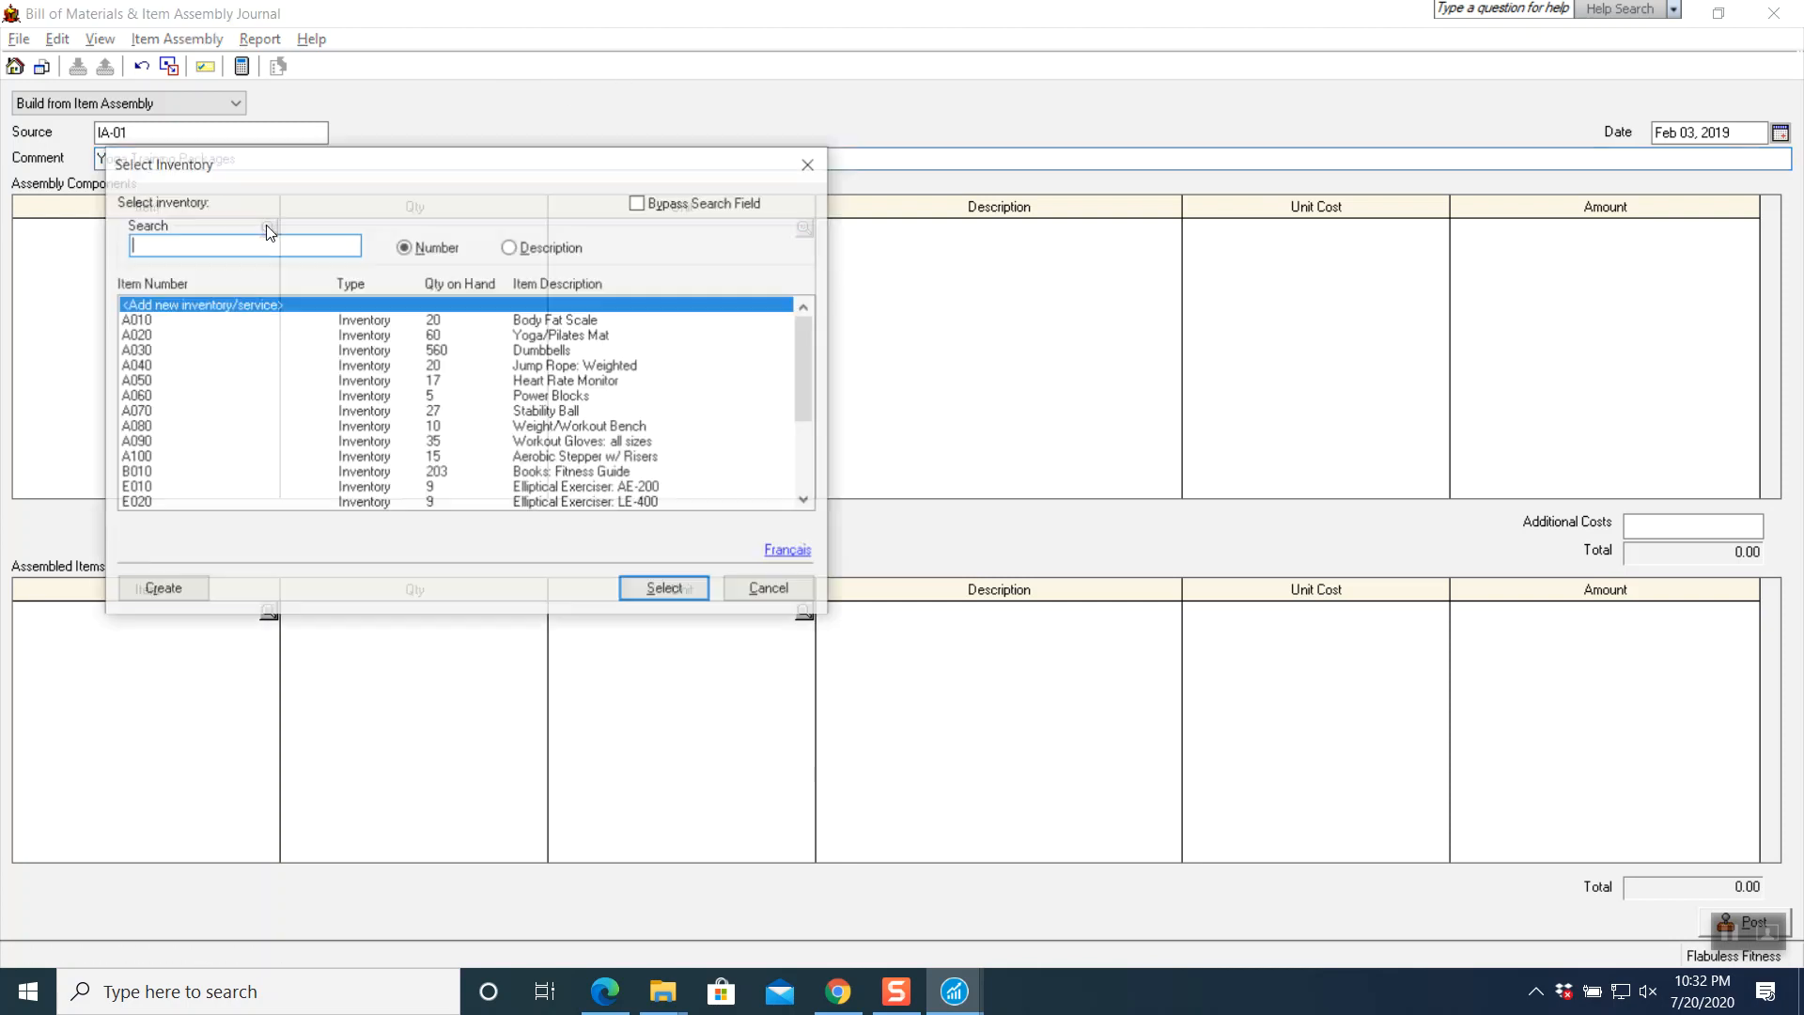
pyautogui.click(162, 335)
pyautogui.click(663, 590)
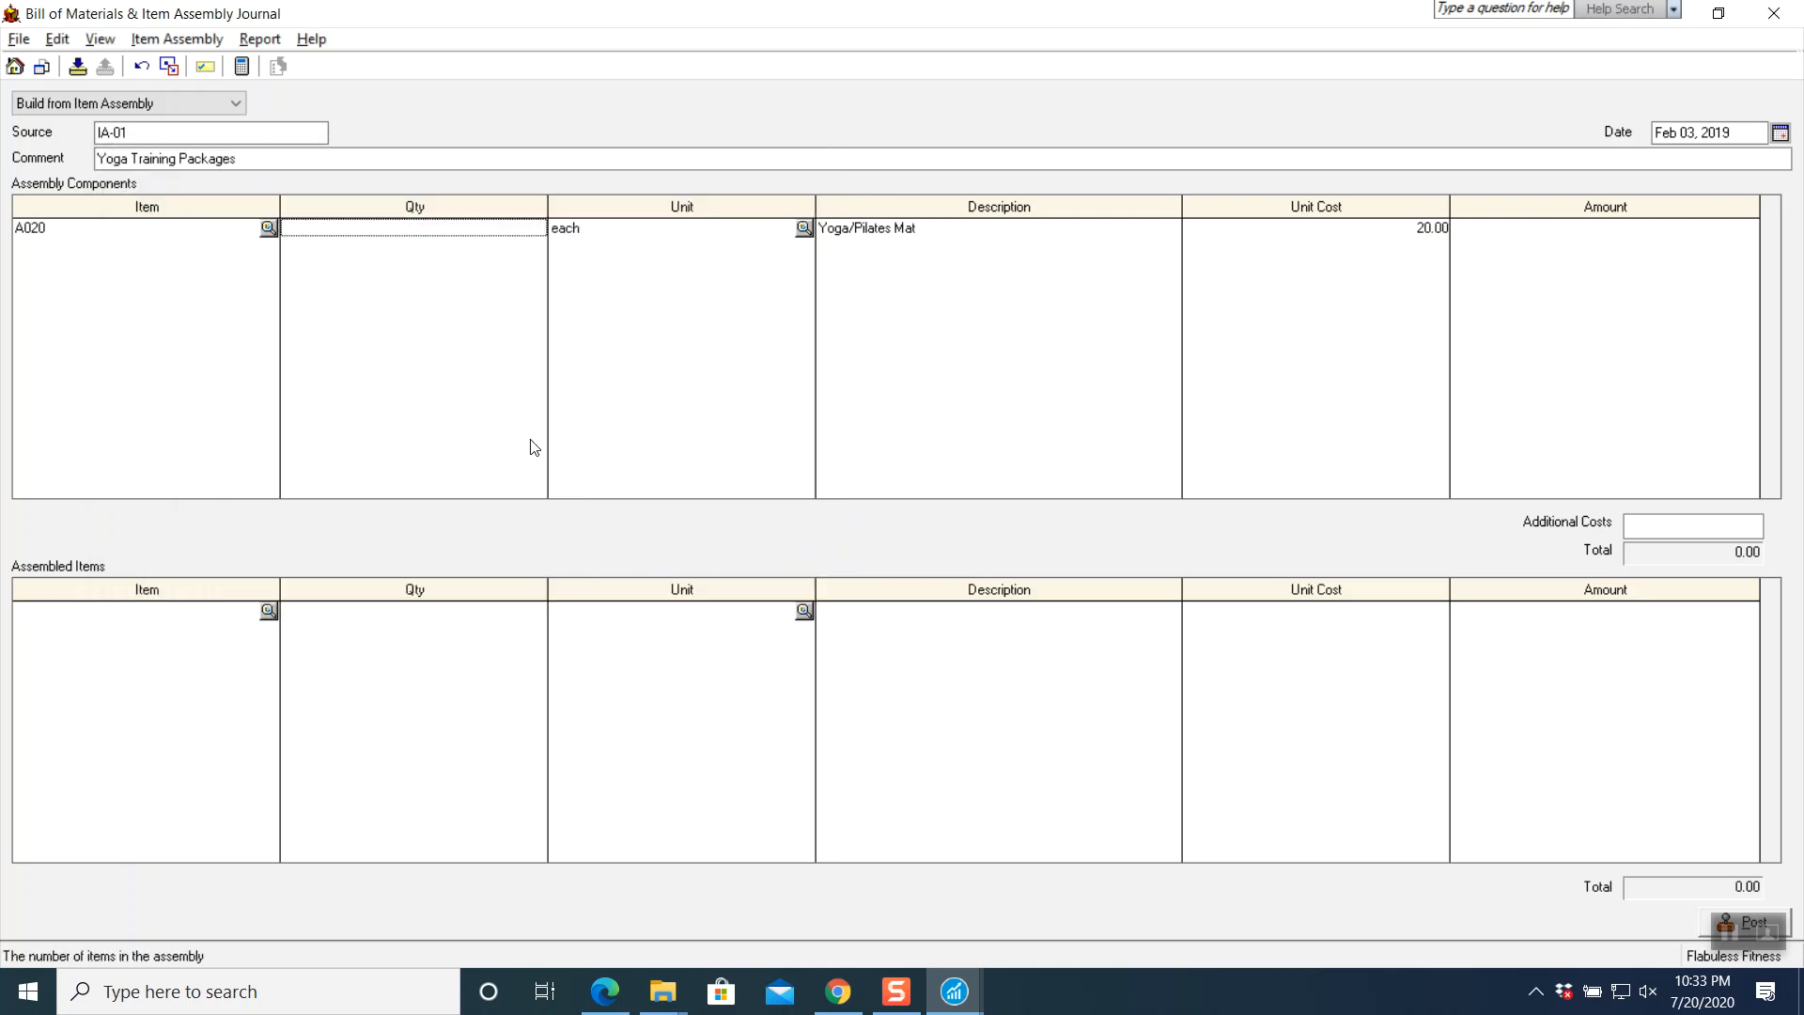
pyautogui.press('Tab')
pyautogui.press('Tab')
pyautogui.press('Tab')
pyautogui.press('Tab')
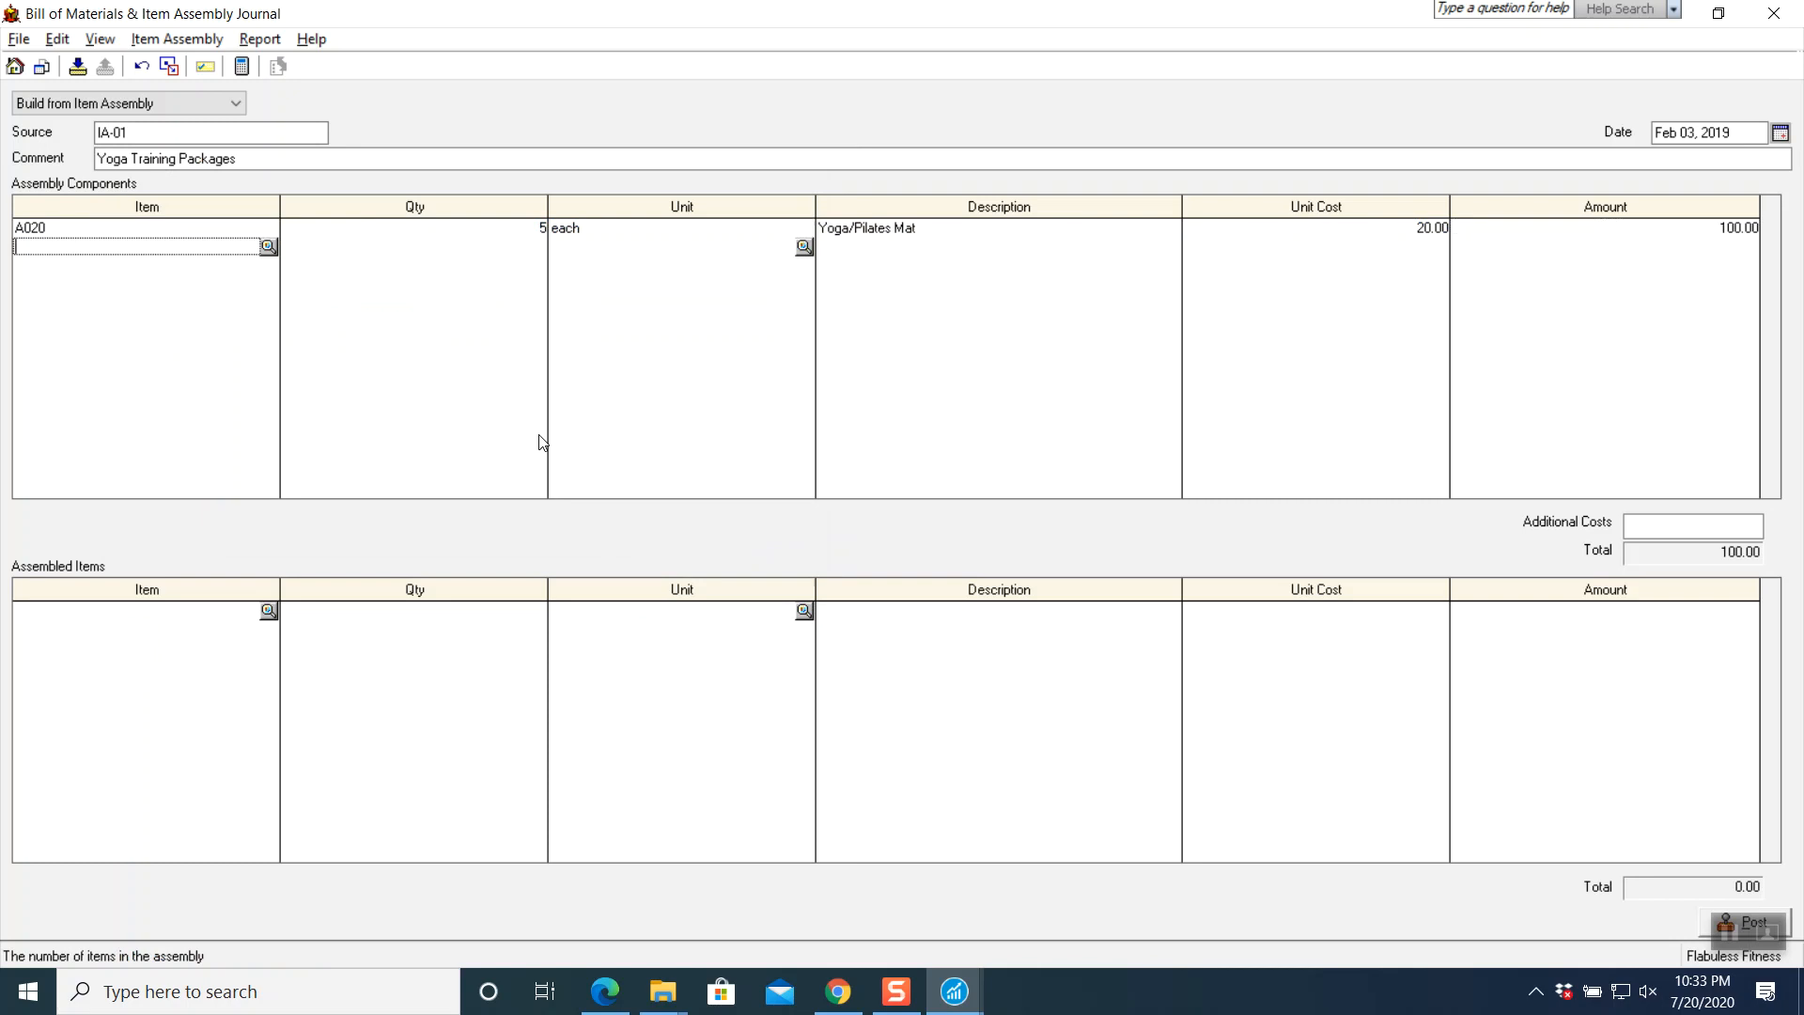
pyautogui.click(269, 248)
pyautogui.click(147, 380)
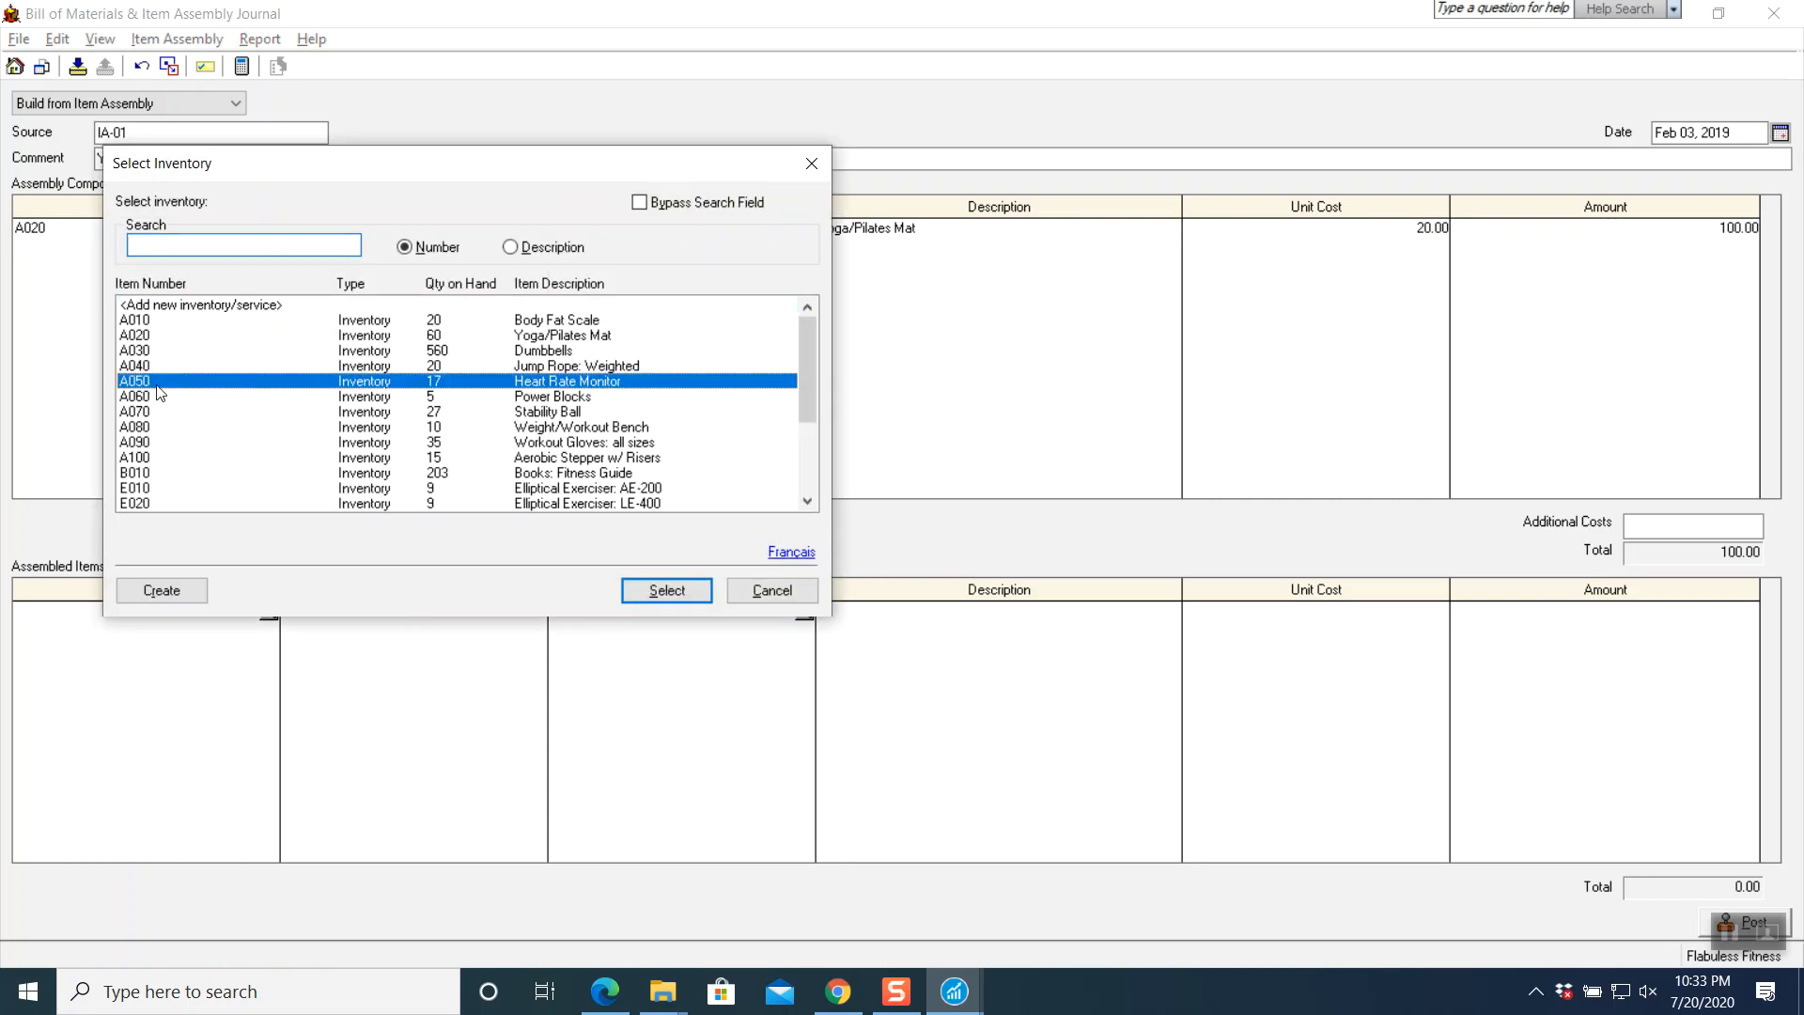
pyautogui.click(655, 592)
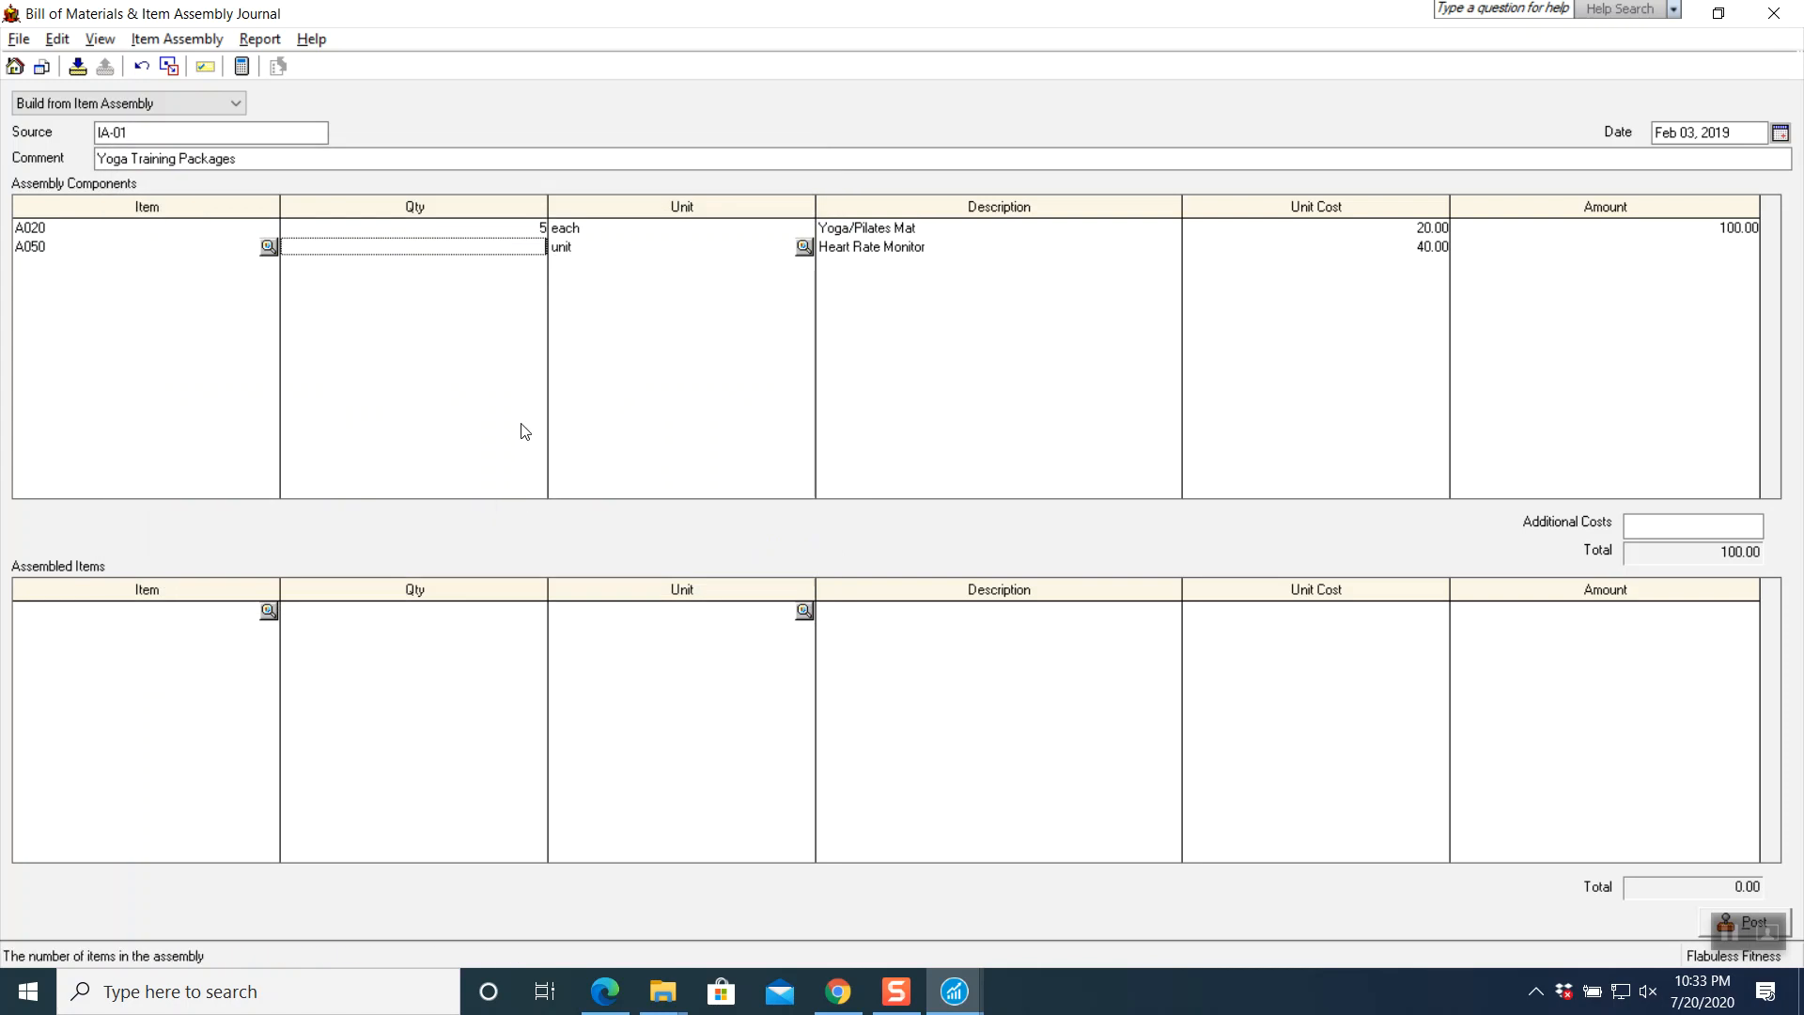
pyautogui.write('5')
pyautogui.press('Tab')
pyautogui.press('Tab')
pyautogui.press('Tab')
pyautogui.press('Tab')
pyautogui.press('Tab')
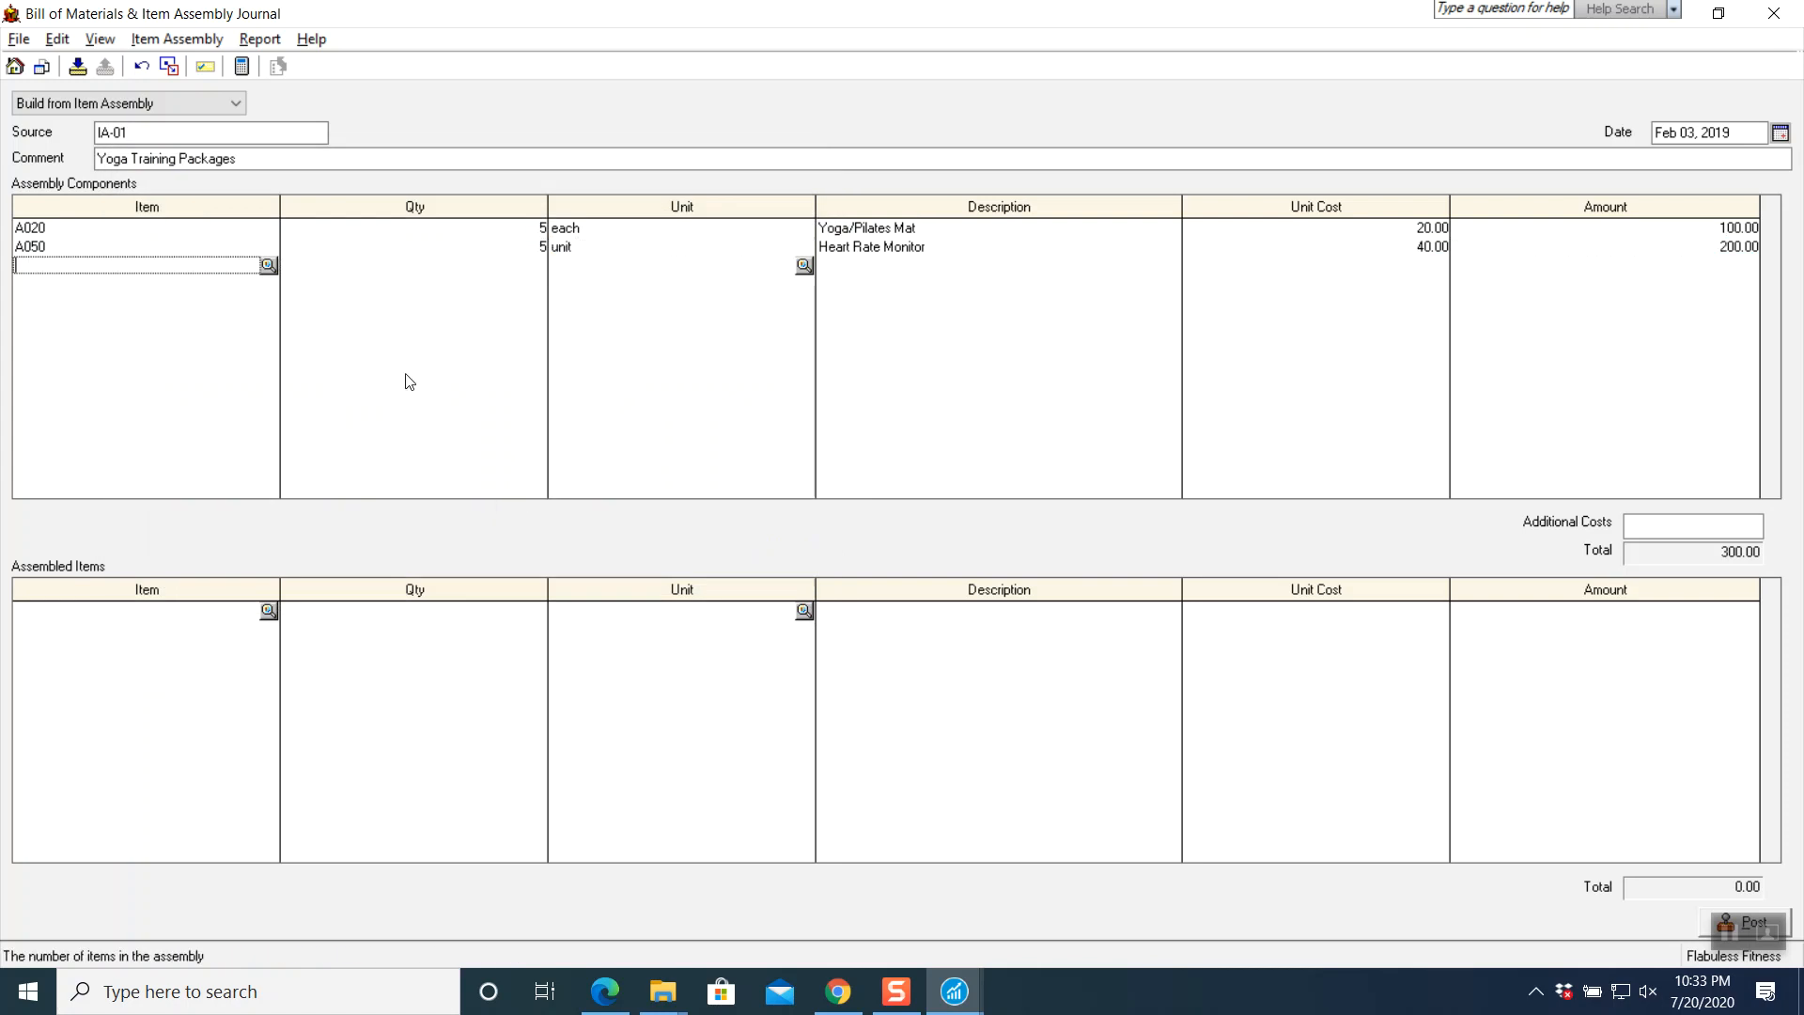
pyautogui.click(269, 266)
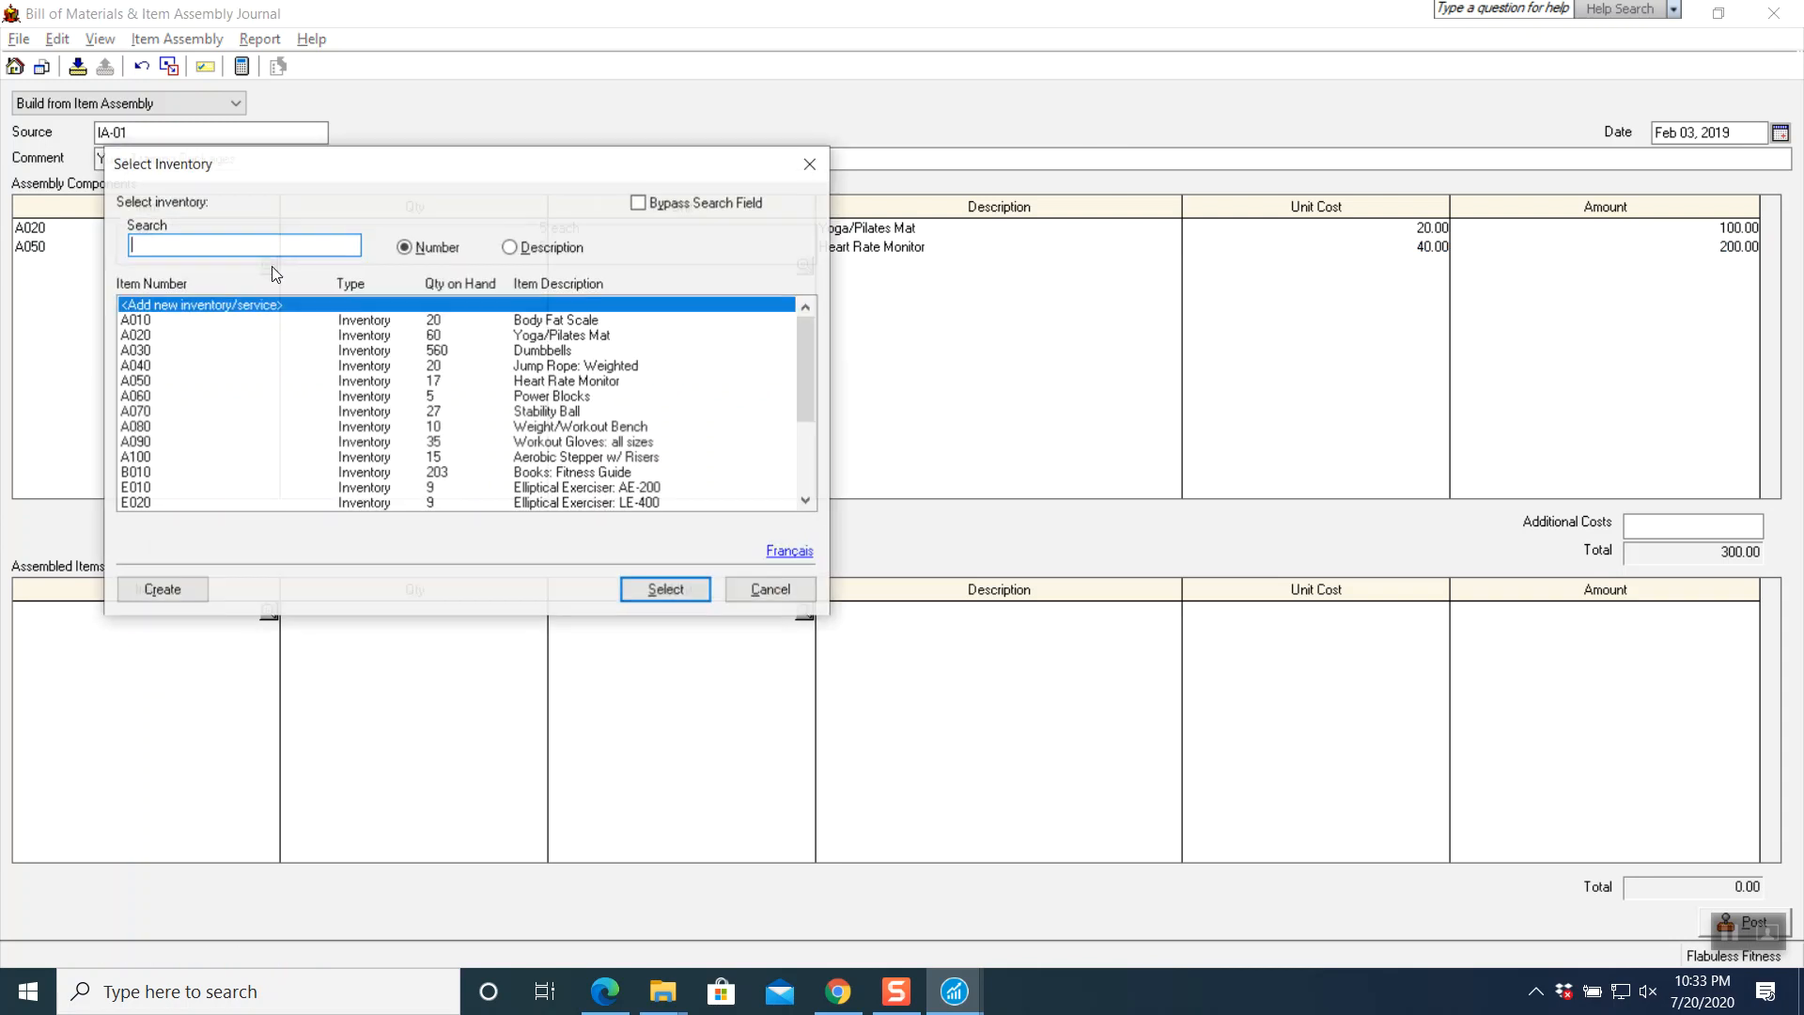
pyautogui.click(169, 412)
pyautogui.click(625, 595)
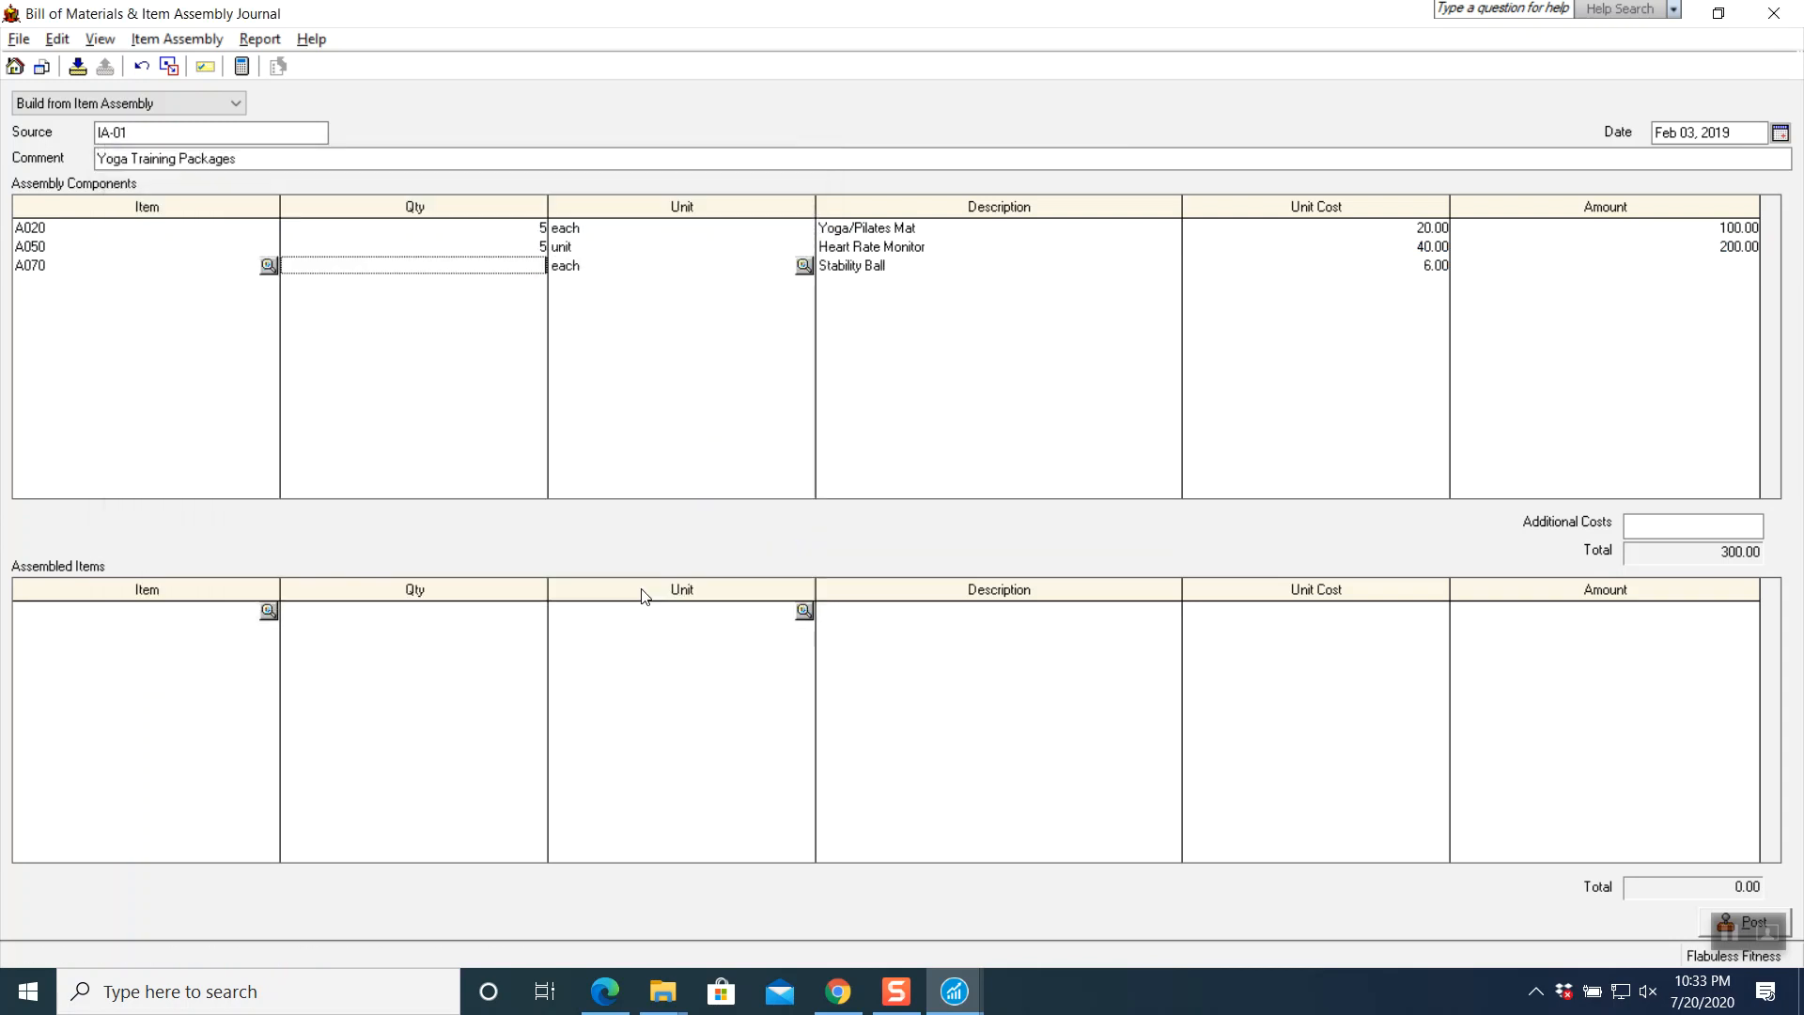
pyautogui.press('Tab')
pyautogui.press('Tab')
pyautogui.press('Tab')
pyautogui.press('Tab')
# - Add A080 Weight/Workout Bench and E040 Bicycle: Recumbent R-80, 5 each, totalling 3,750.00
pyautogui.click(269, 285)
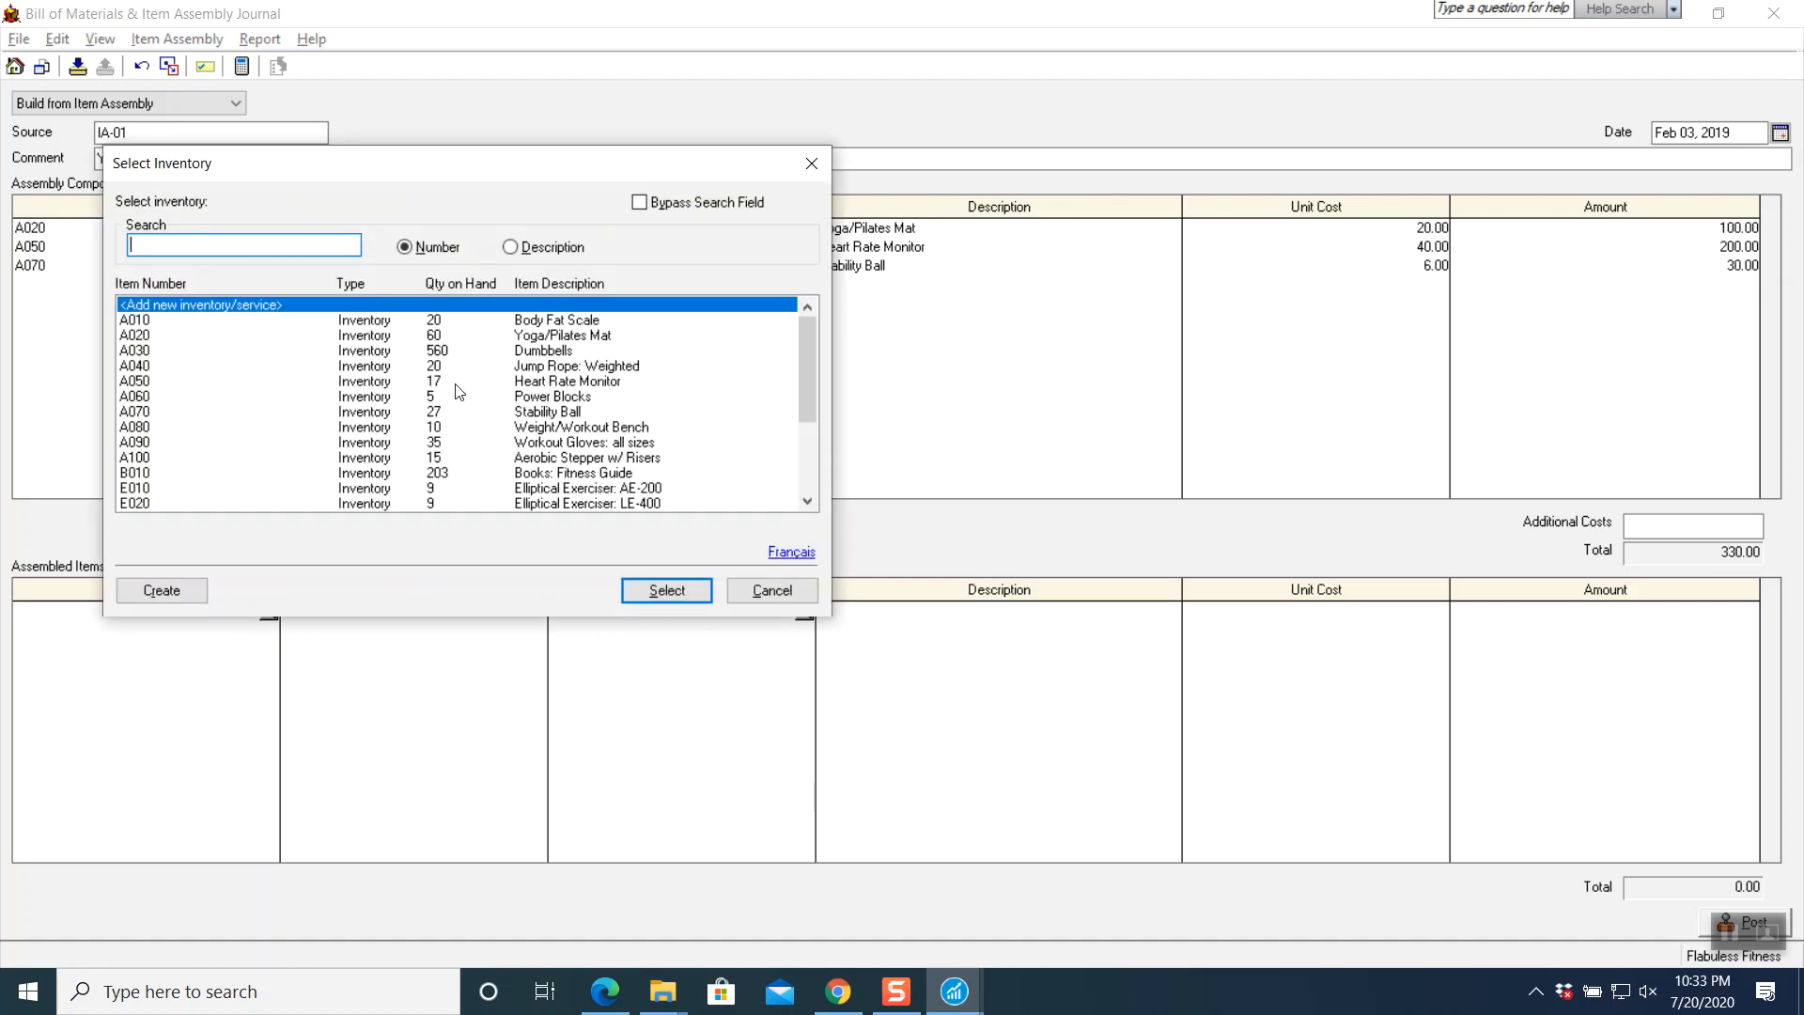
pyautogui.click(194, 428)
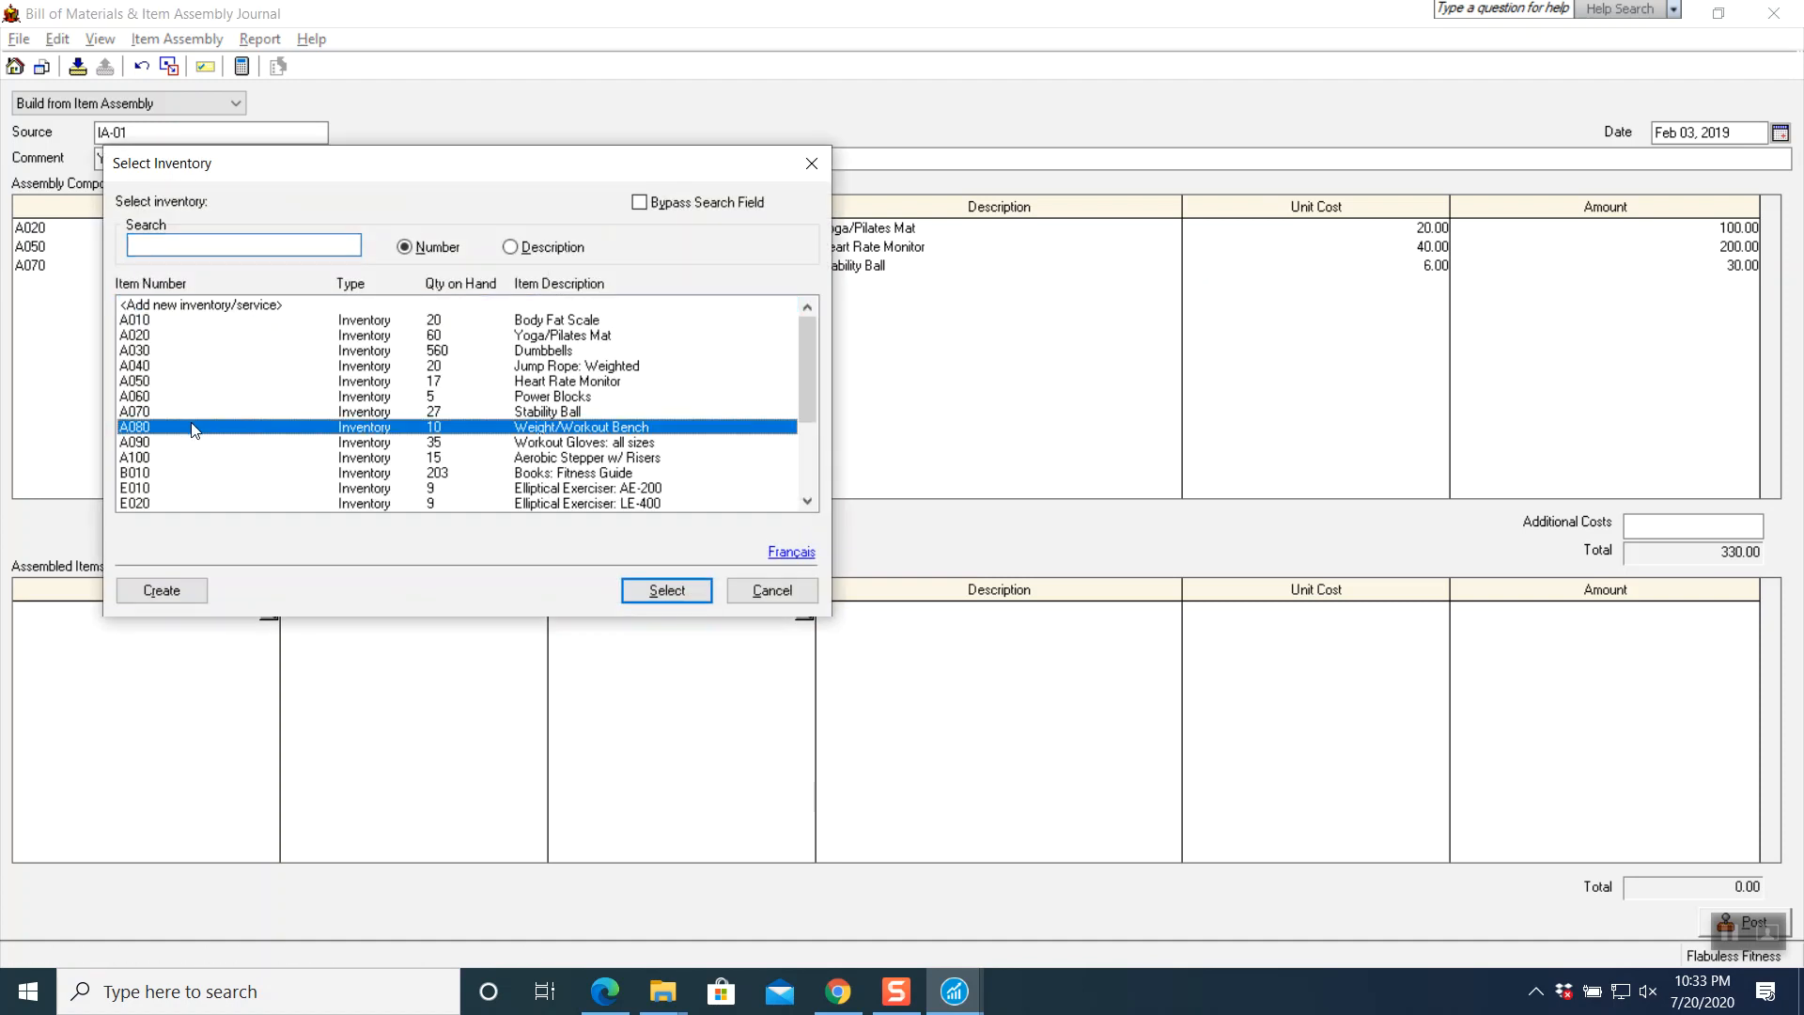
pyautogui.click(666, 591)
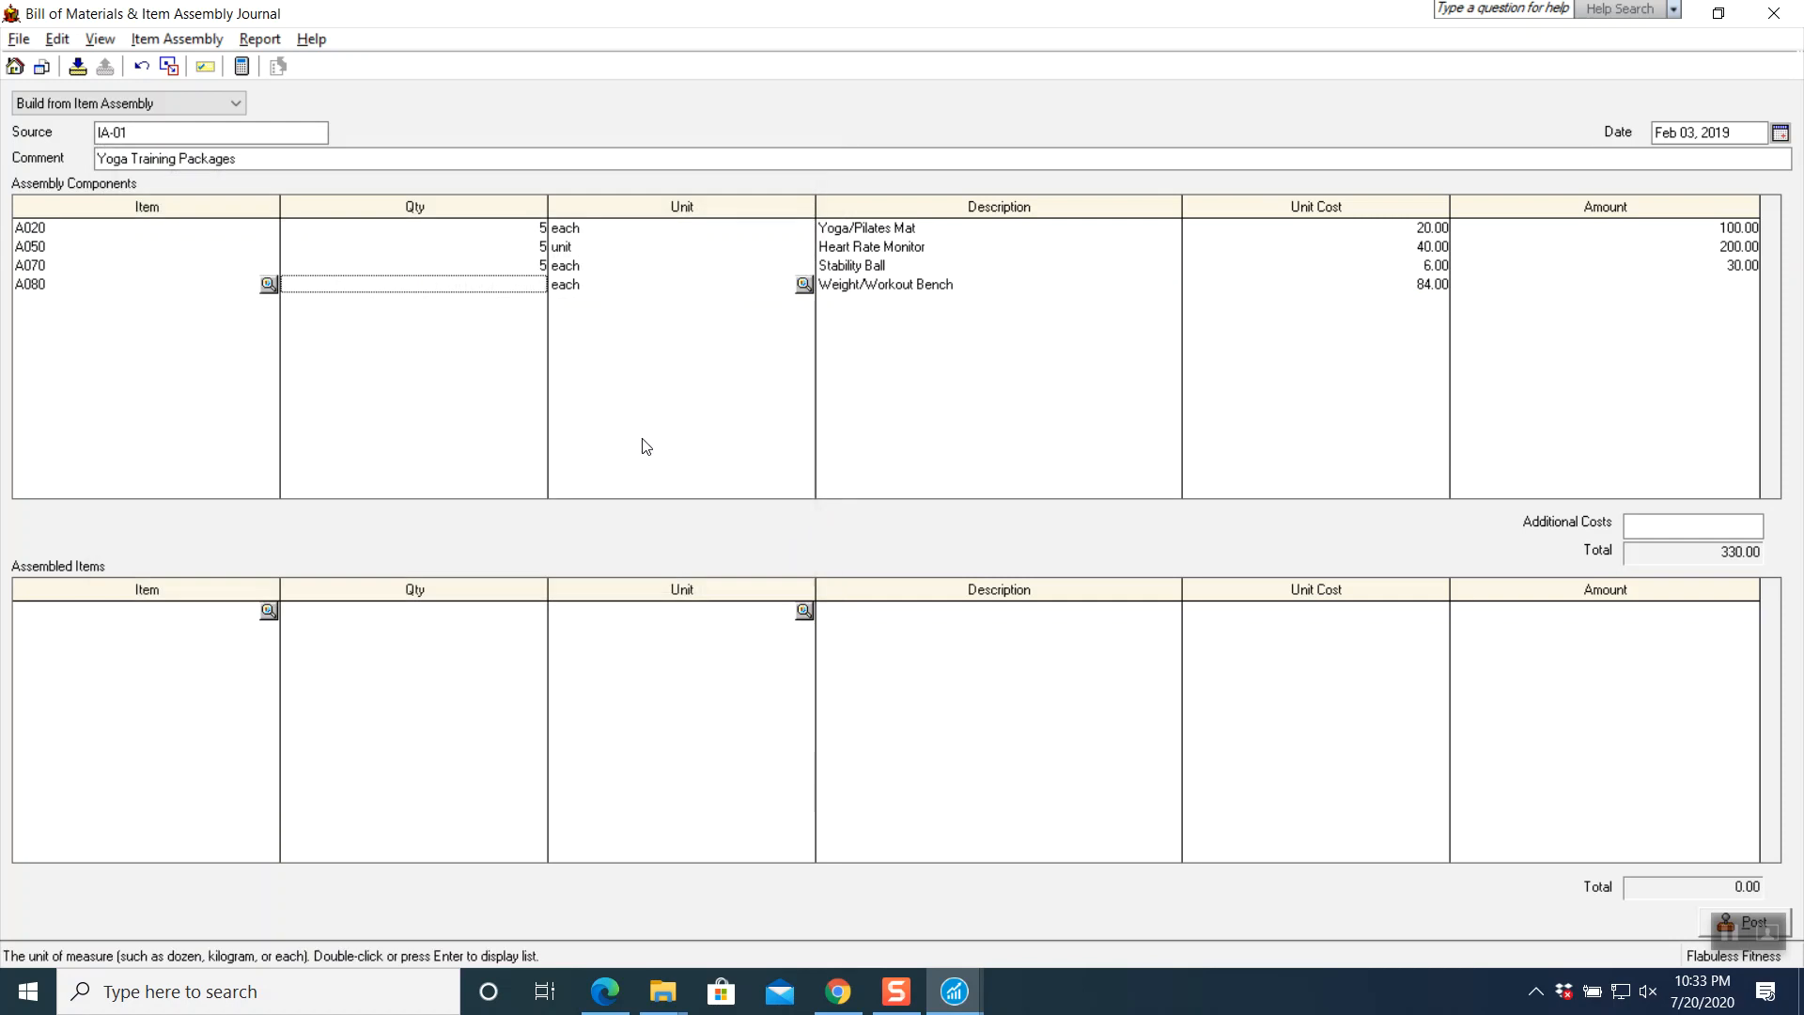
pyautogui.write('5')
pyautogui.press('Tab')
pyautogui.press('Tab')
pyautogui.press('Tab')
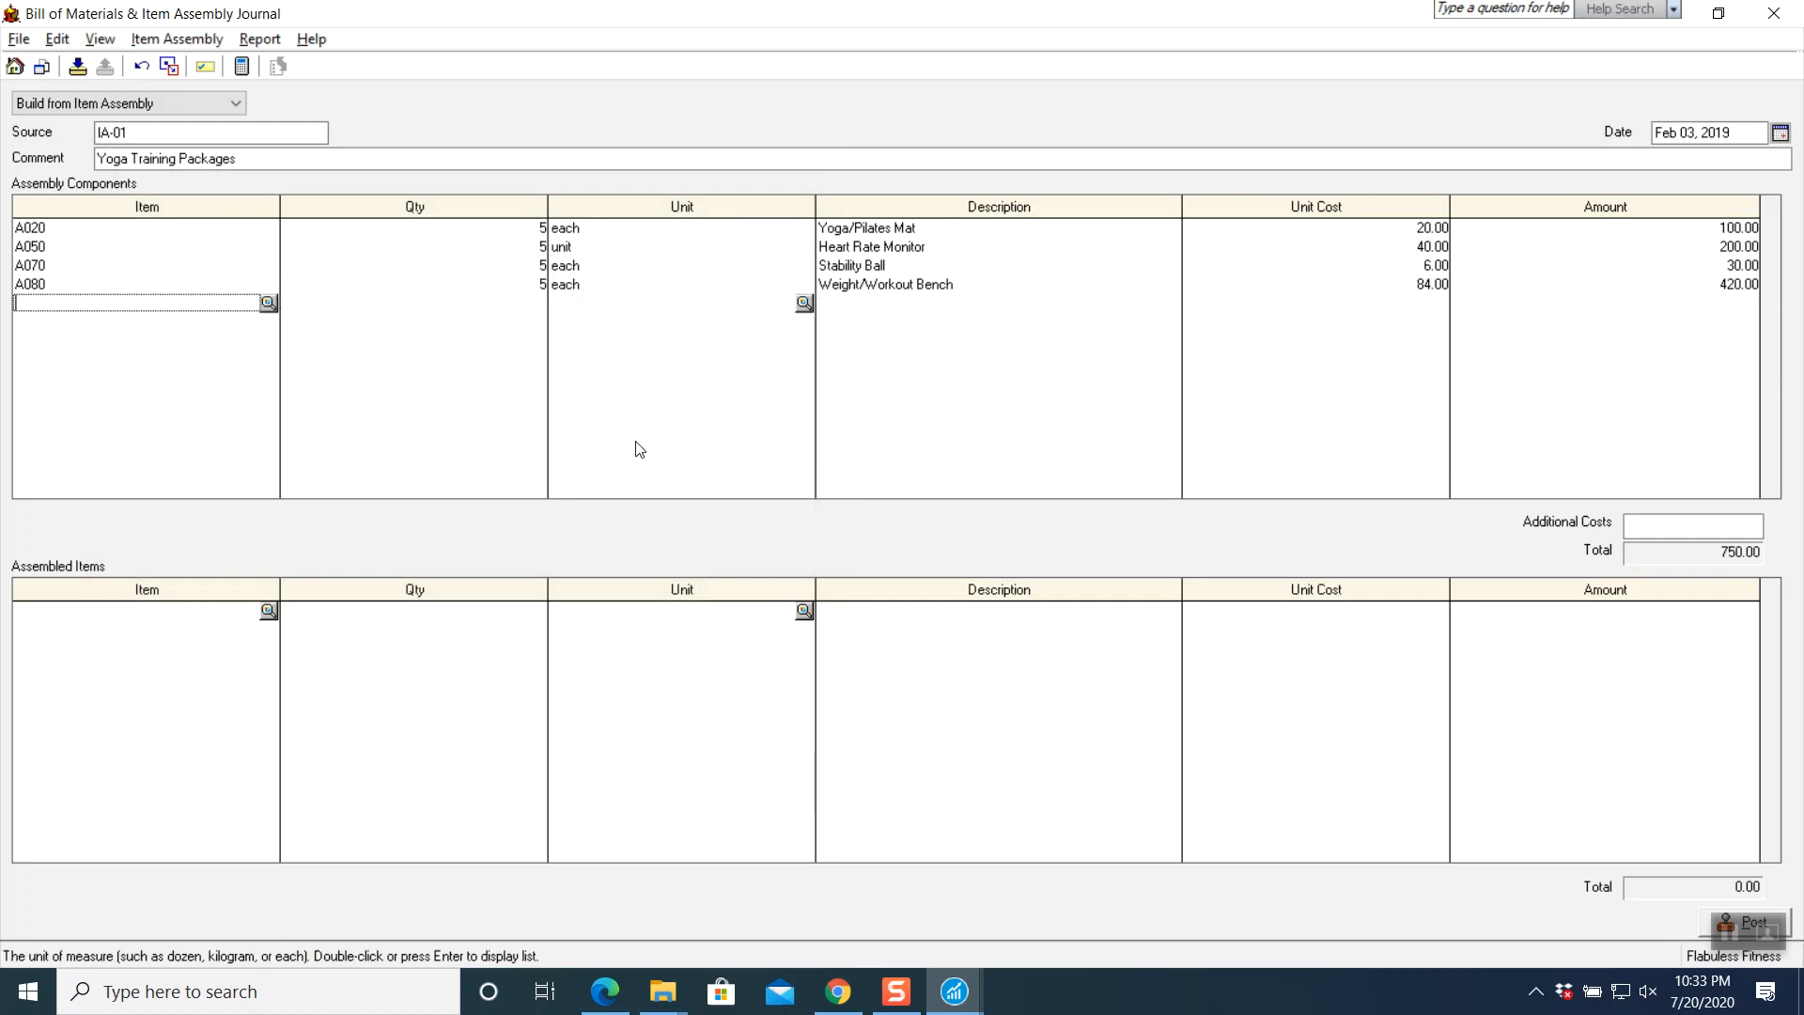
pyautogui.click(269, 304)
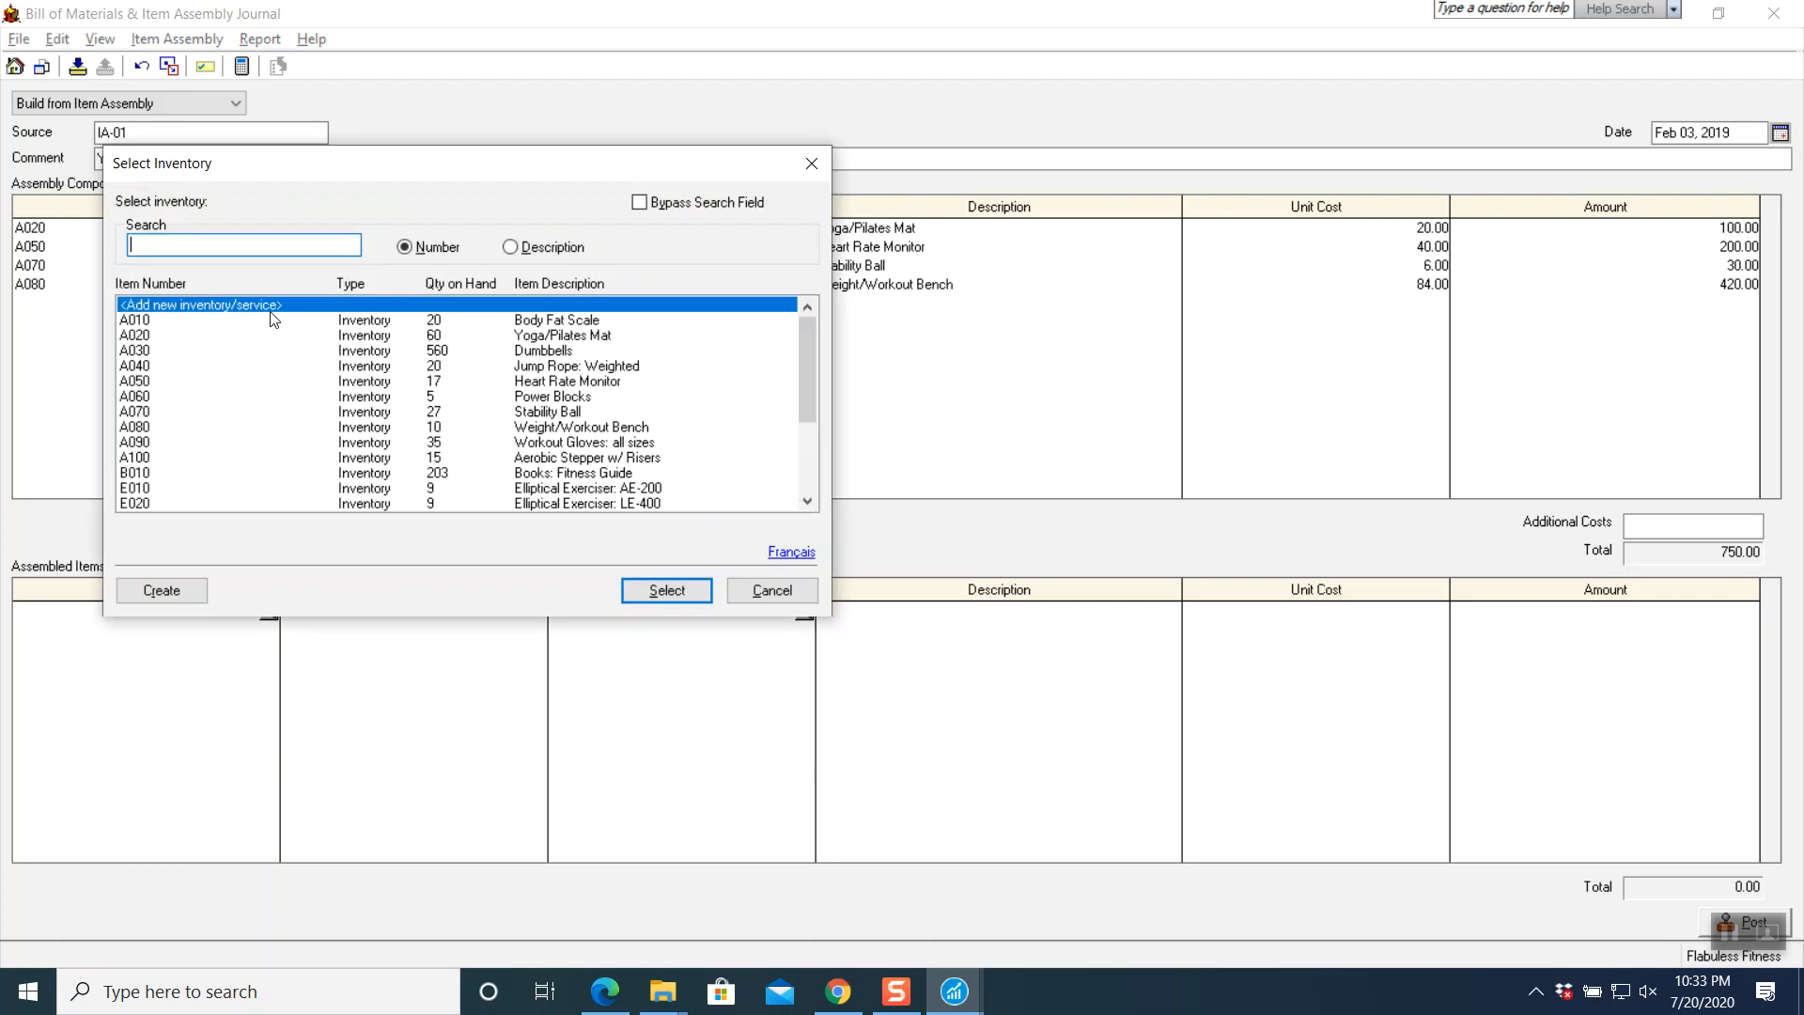
pyautogui.scroll(-1, 211, 477)
pyautogui.click(147, 491)
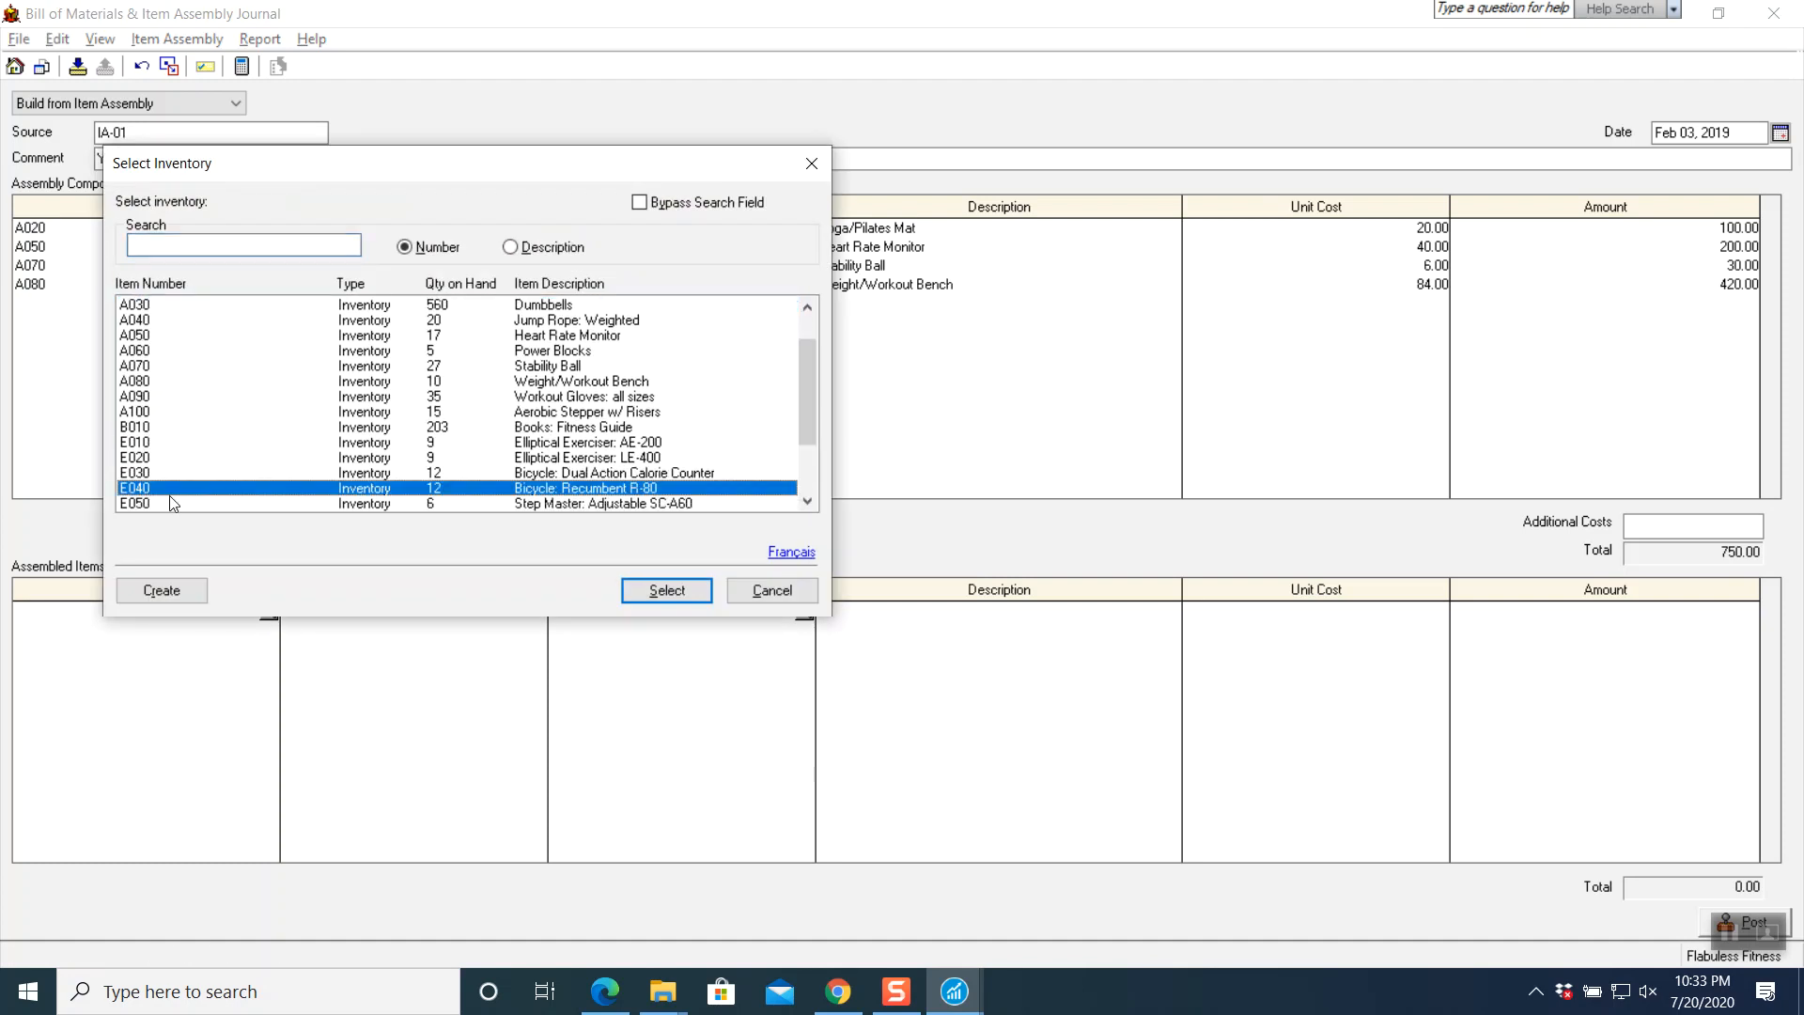
pyautogui.click(666, 590)
pyautogui.write('5')
pyautogui.press('Tab')
pyautogui.press('Tab')
pyautogui.press('Tab')
pyautogui.press('Tab')
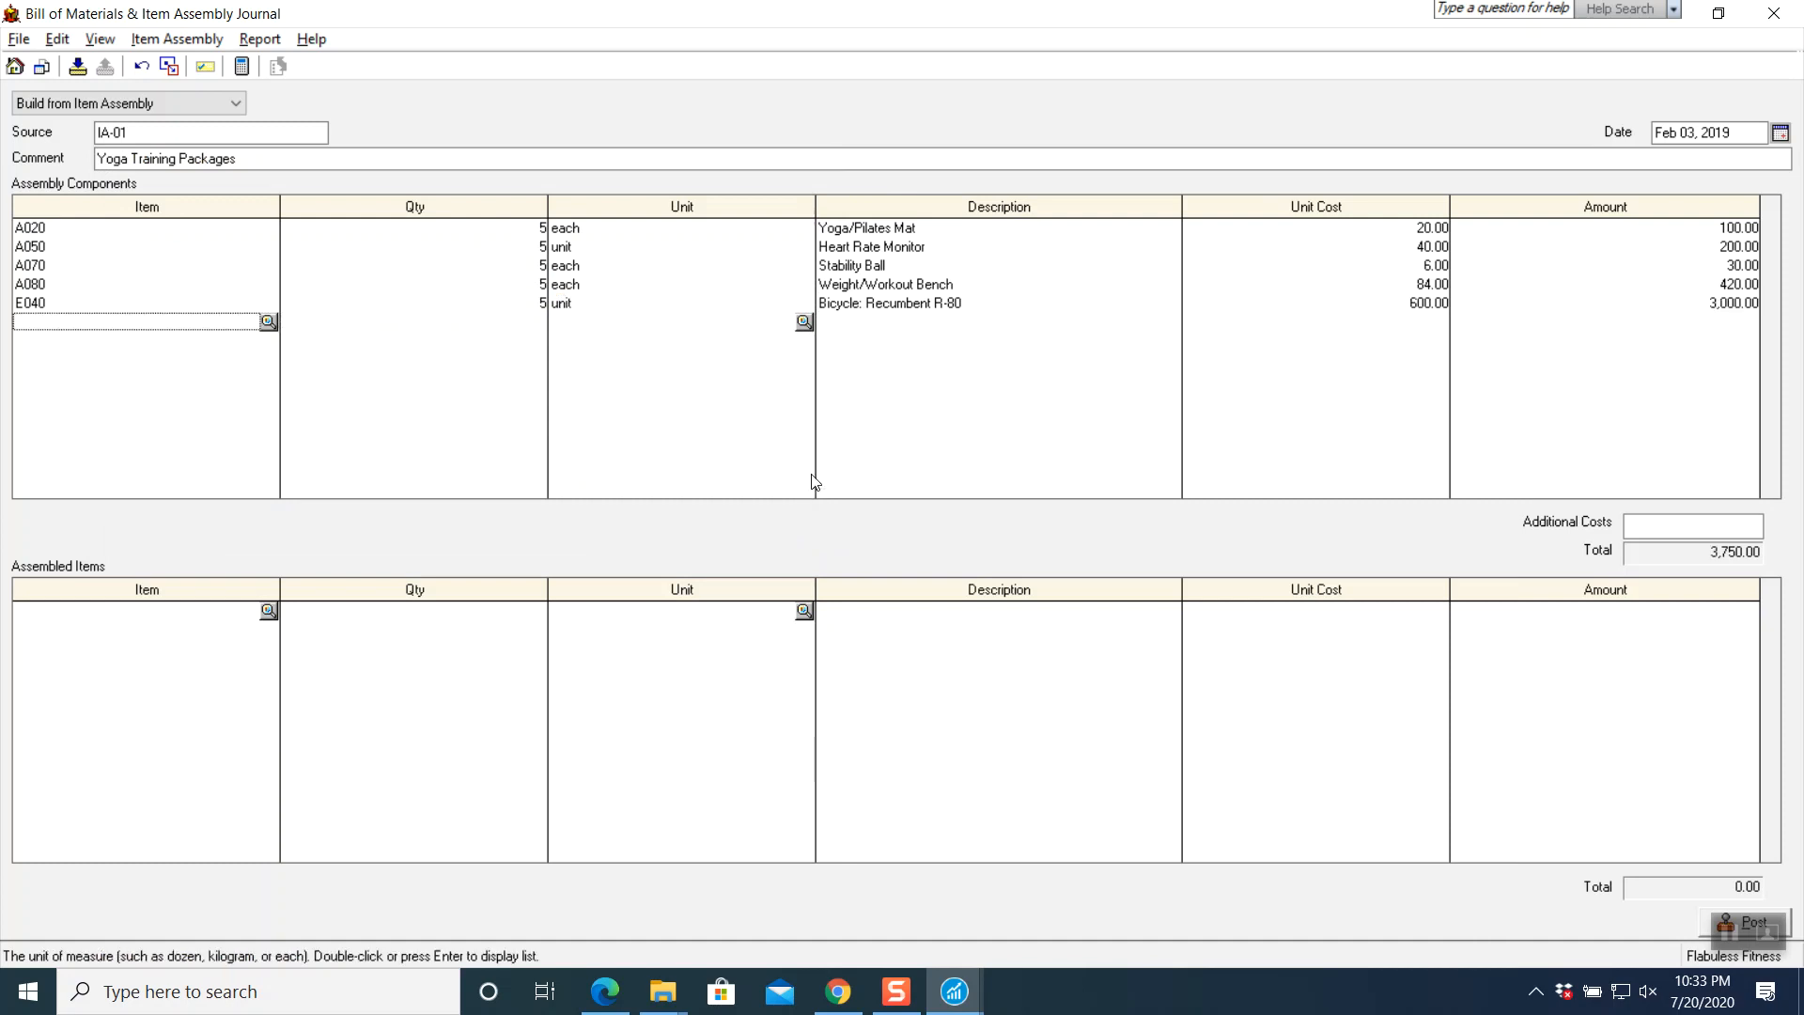
pyautogui.click(1658, 529)
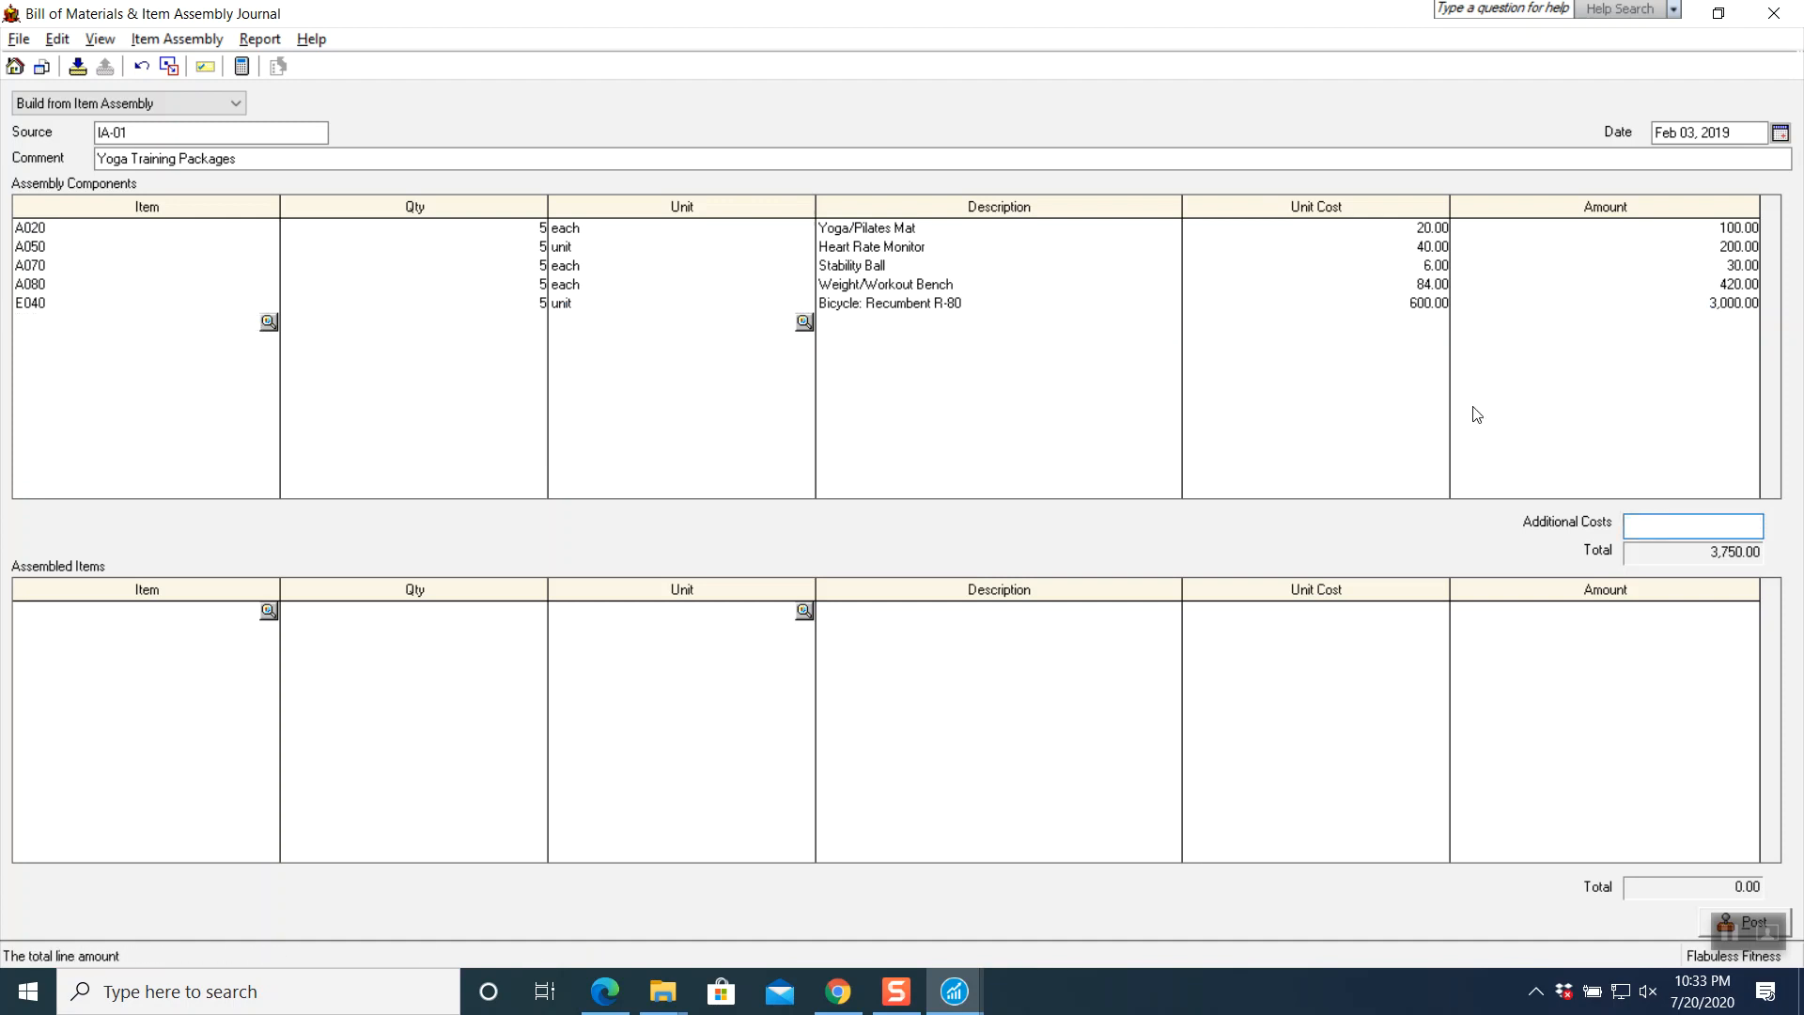
# - Confirm 450.00 additional costs and set P010 Yoga Training Package, 5 PKG, as the assembled item
pyautogui.press('Tab')
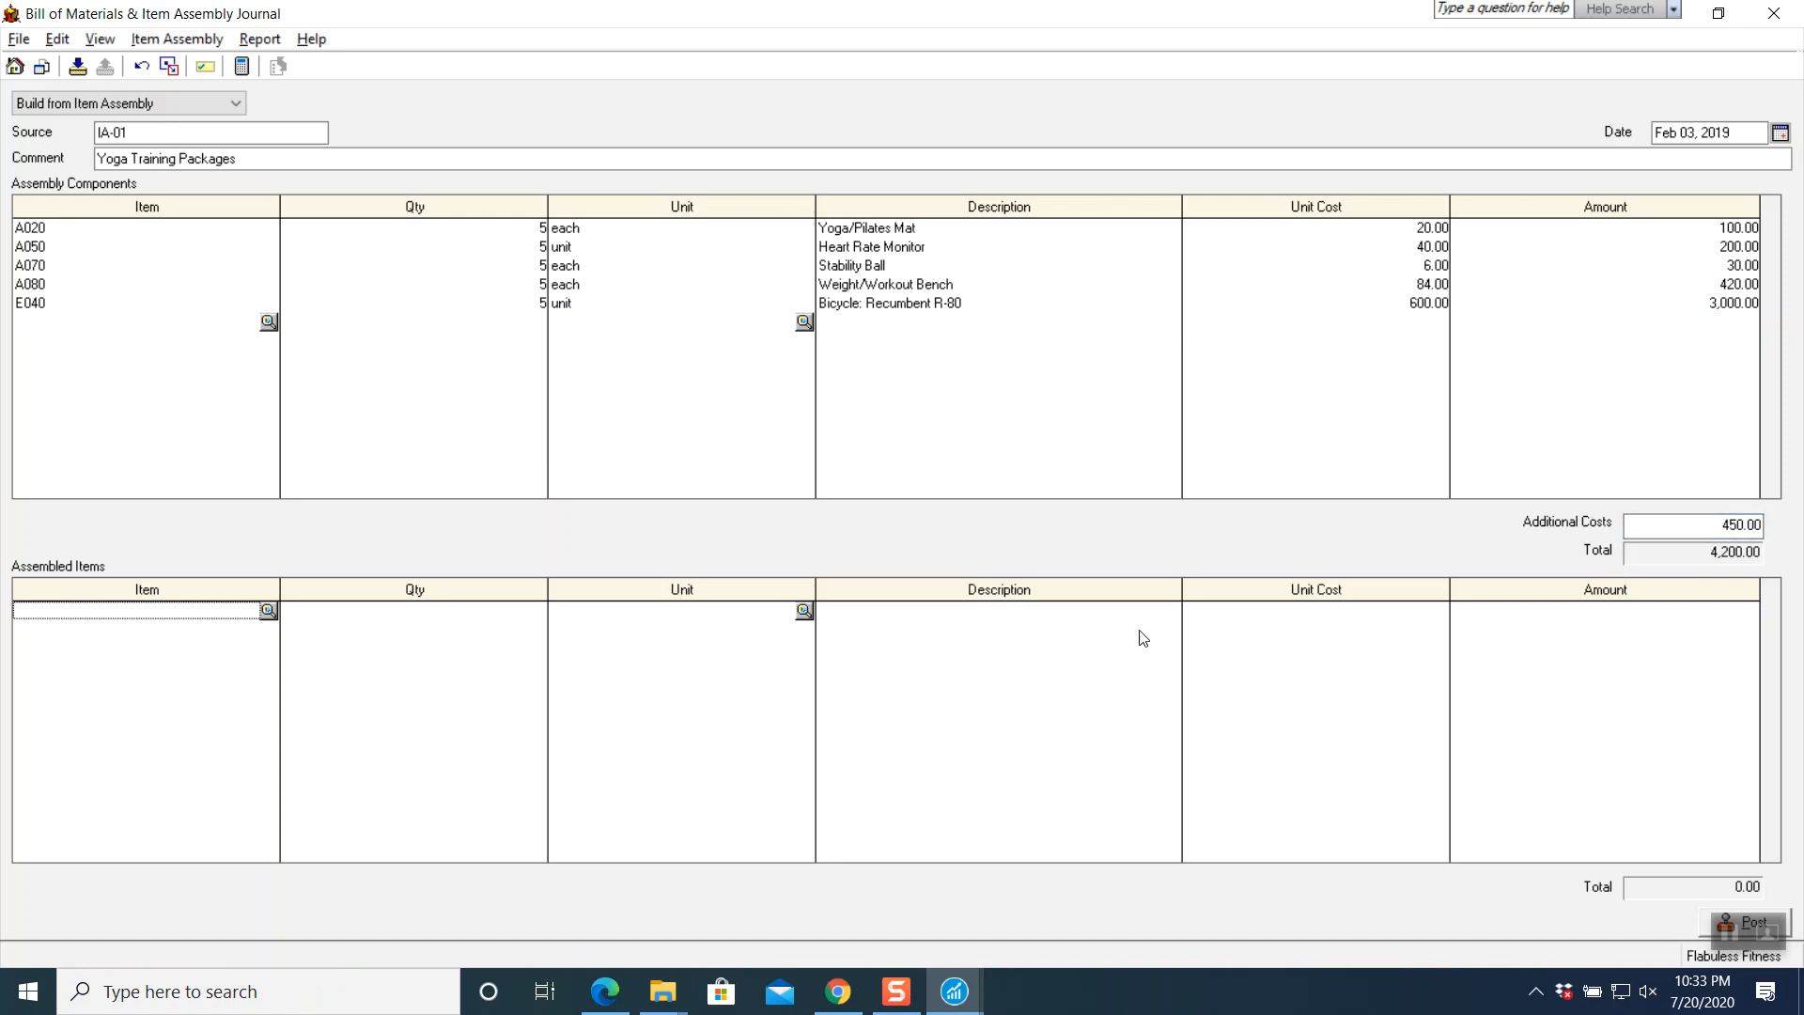
pyautogui.click(268, 612)
pyautogui.scroll(-3, 278, 442)
pyautogui.scroll(-1, 278, 447)
pyautogui.click(155, 489)
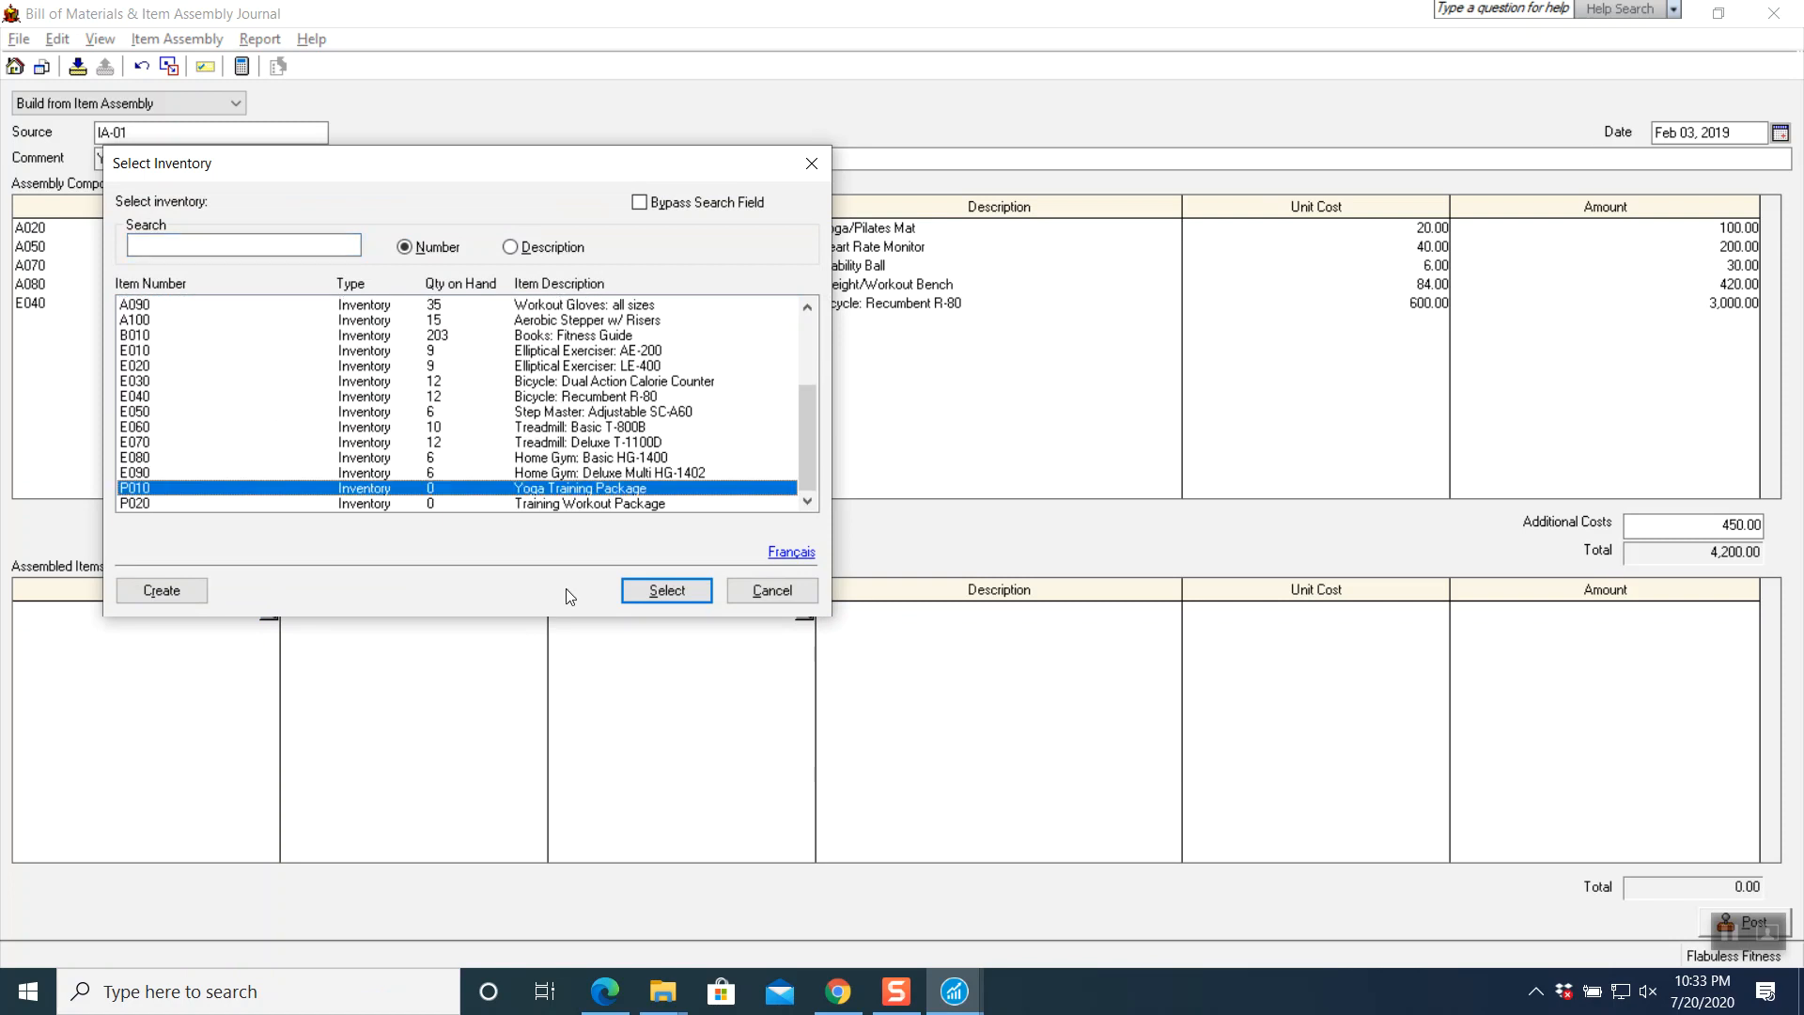
pyautogui.click(668, 589)
pyautogui.write('5')
pyautogui.press('Tab')
pyautogui.press('Tab')
pyautogui.press('Tab')
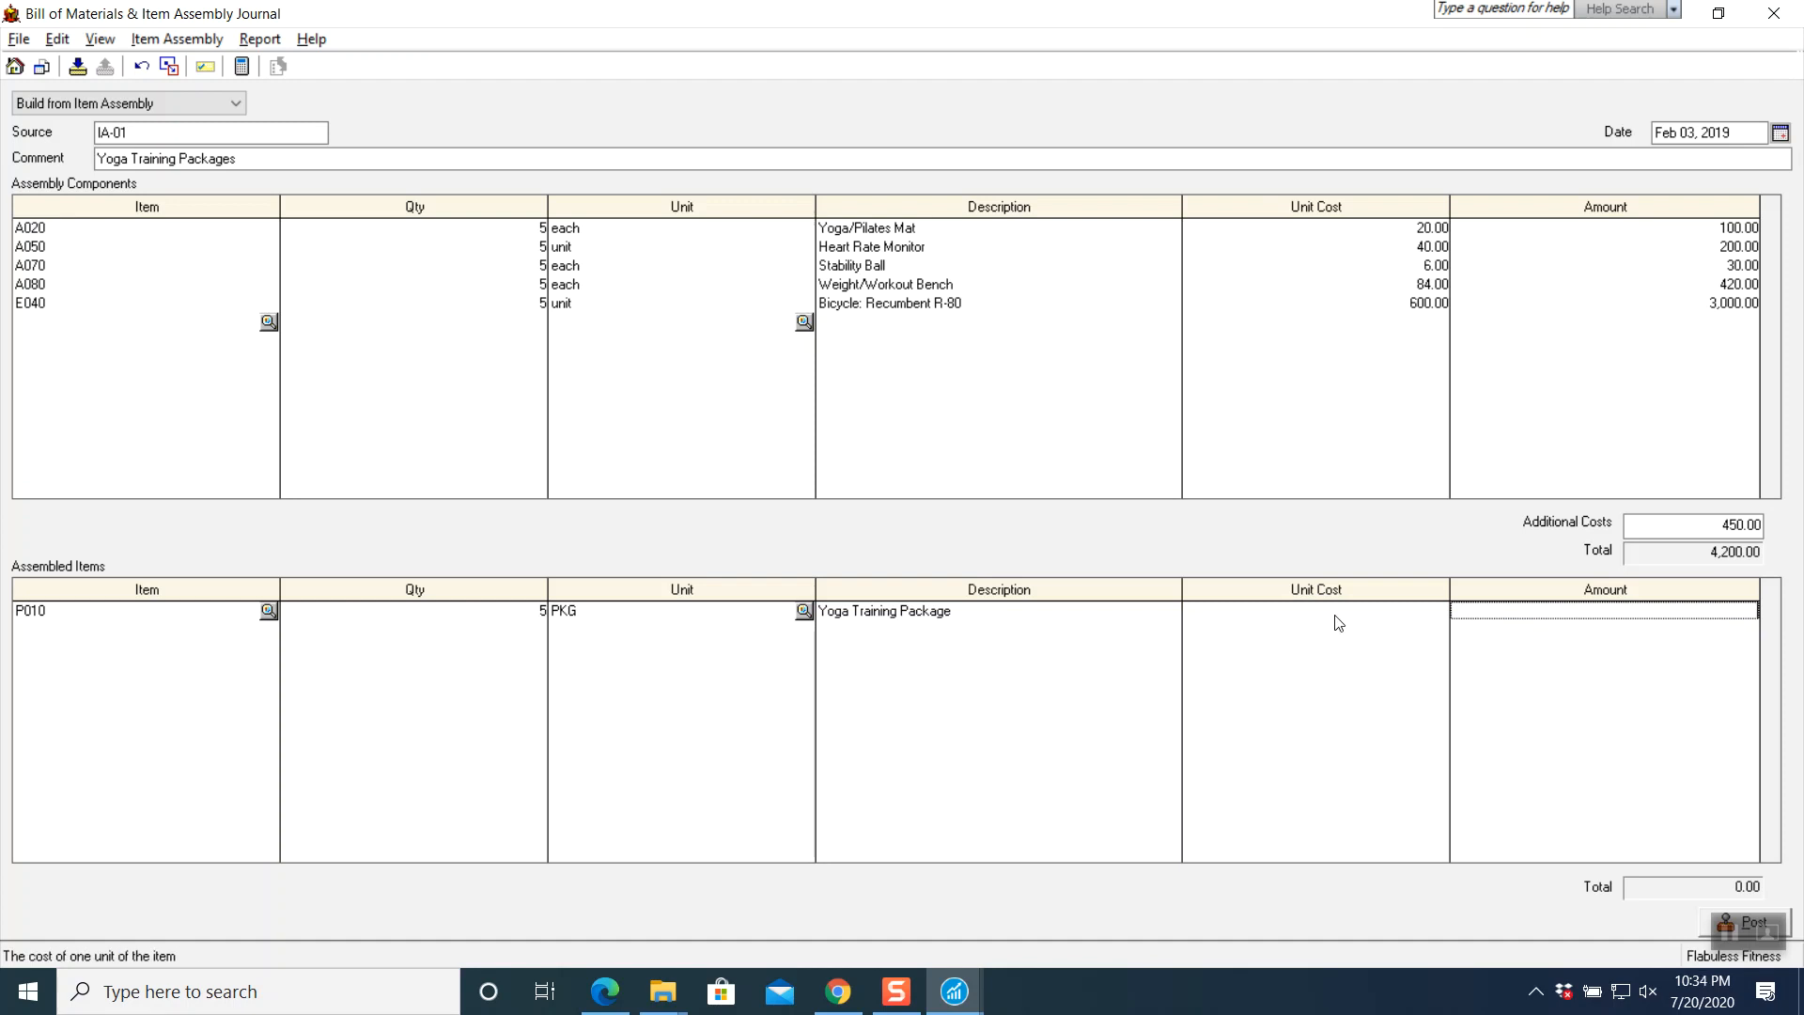
pyautogui.click(1336, 611)
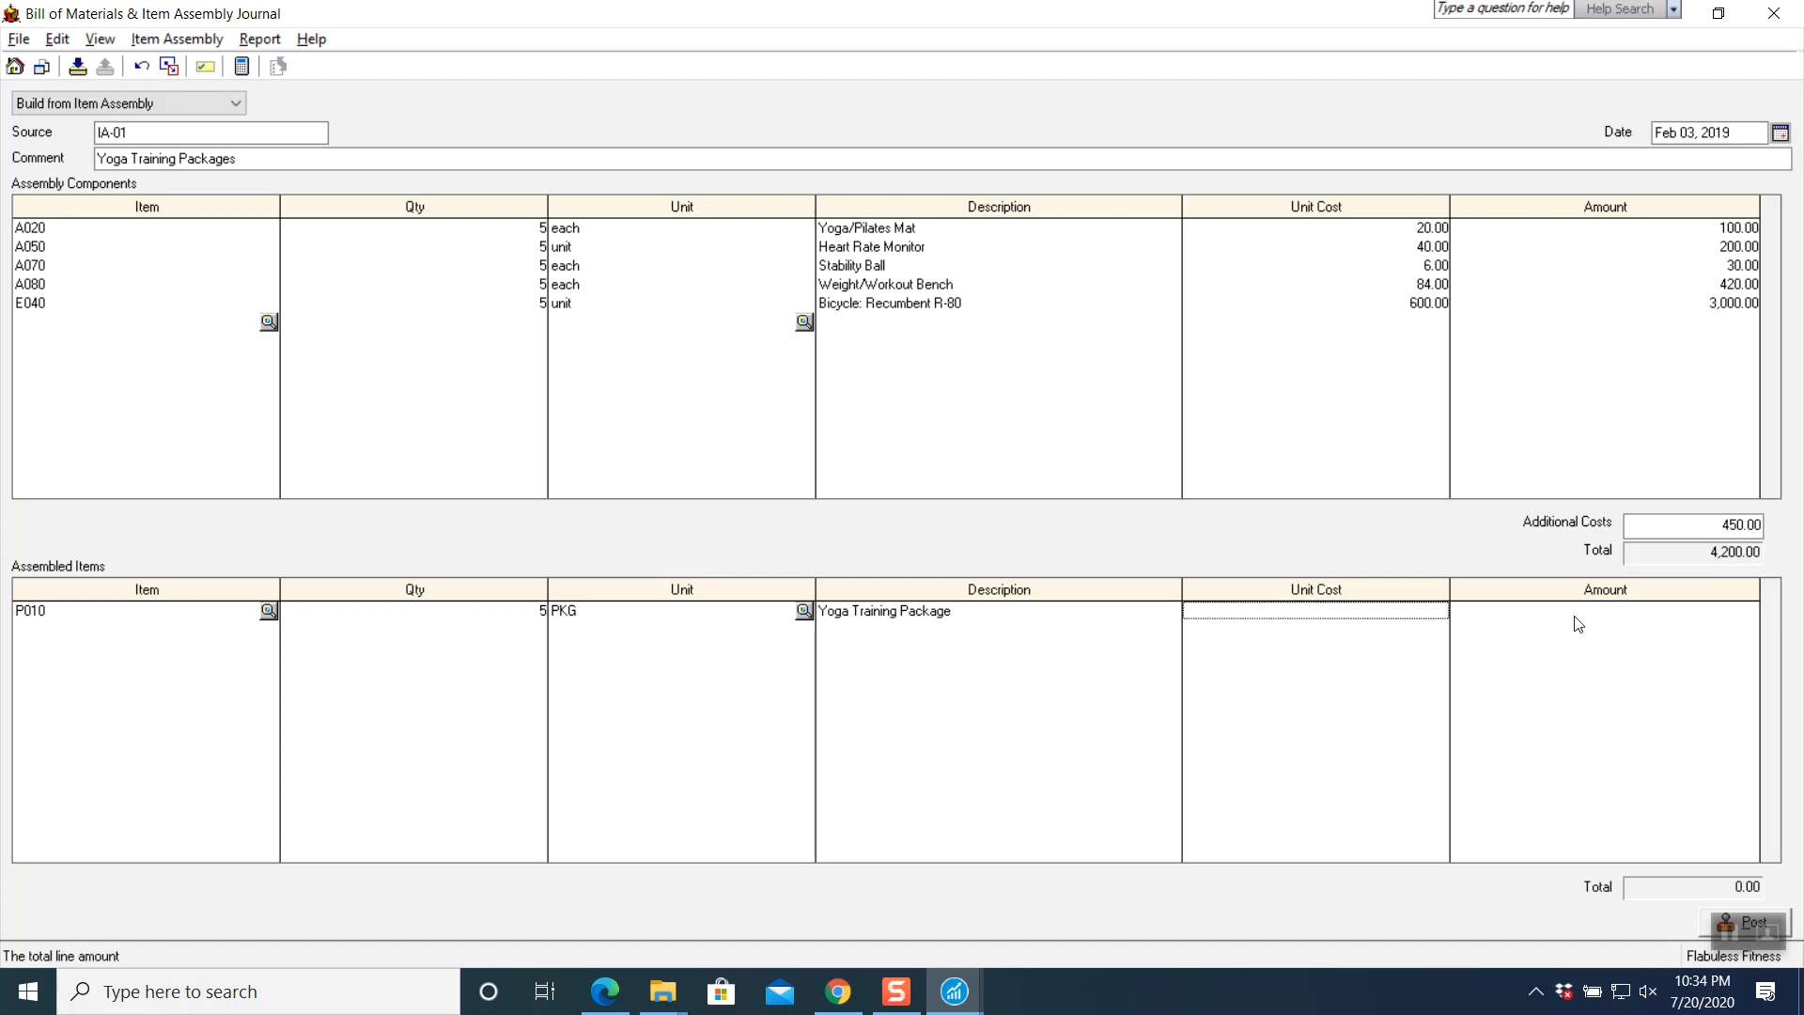
pyautogui.click(838, 991)
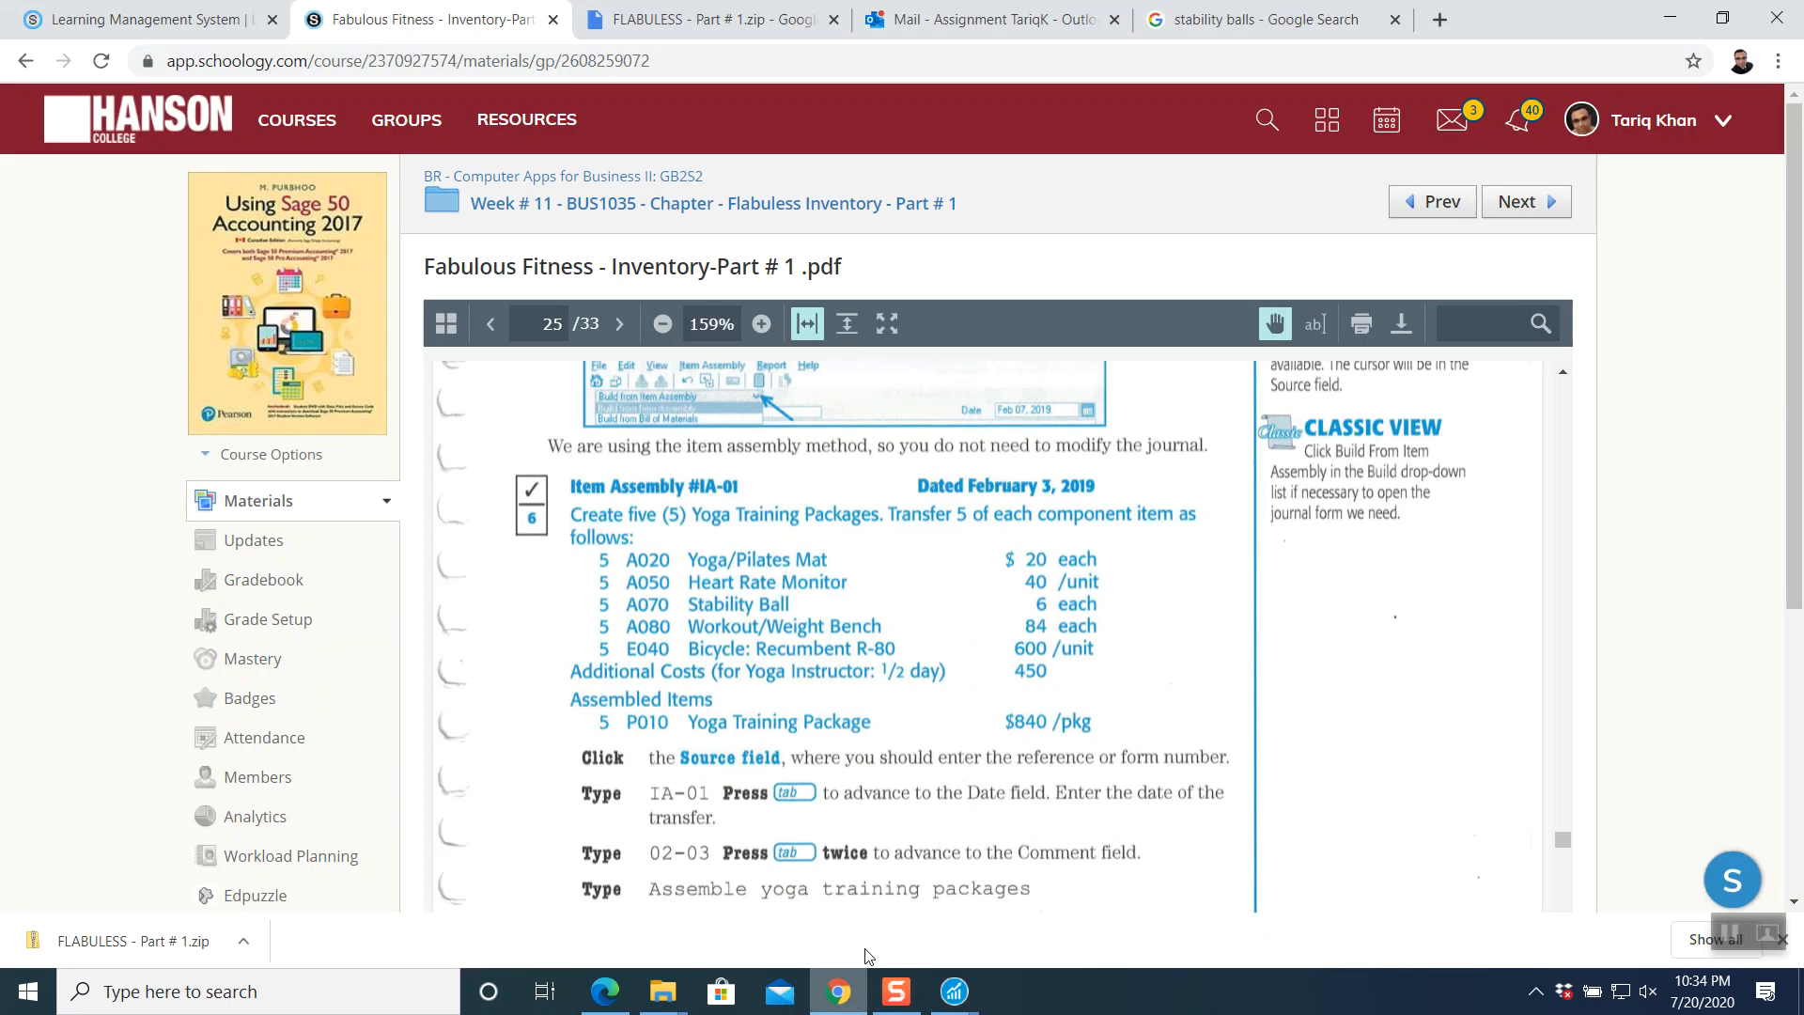
pyautogui.scroll(-1, 870, 714)
pyautogui.scroll(-1, 870, 714)
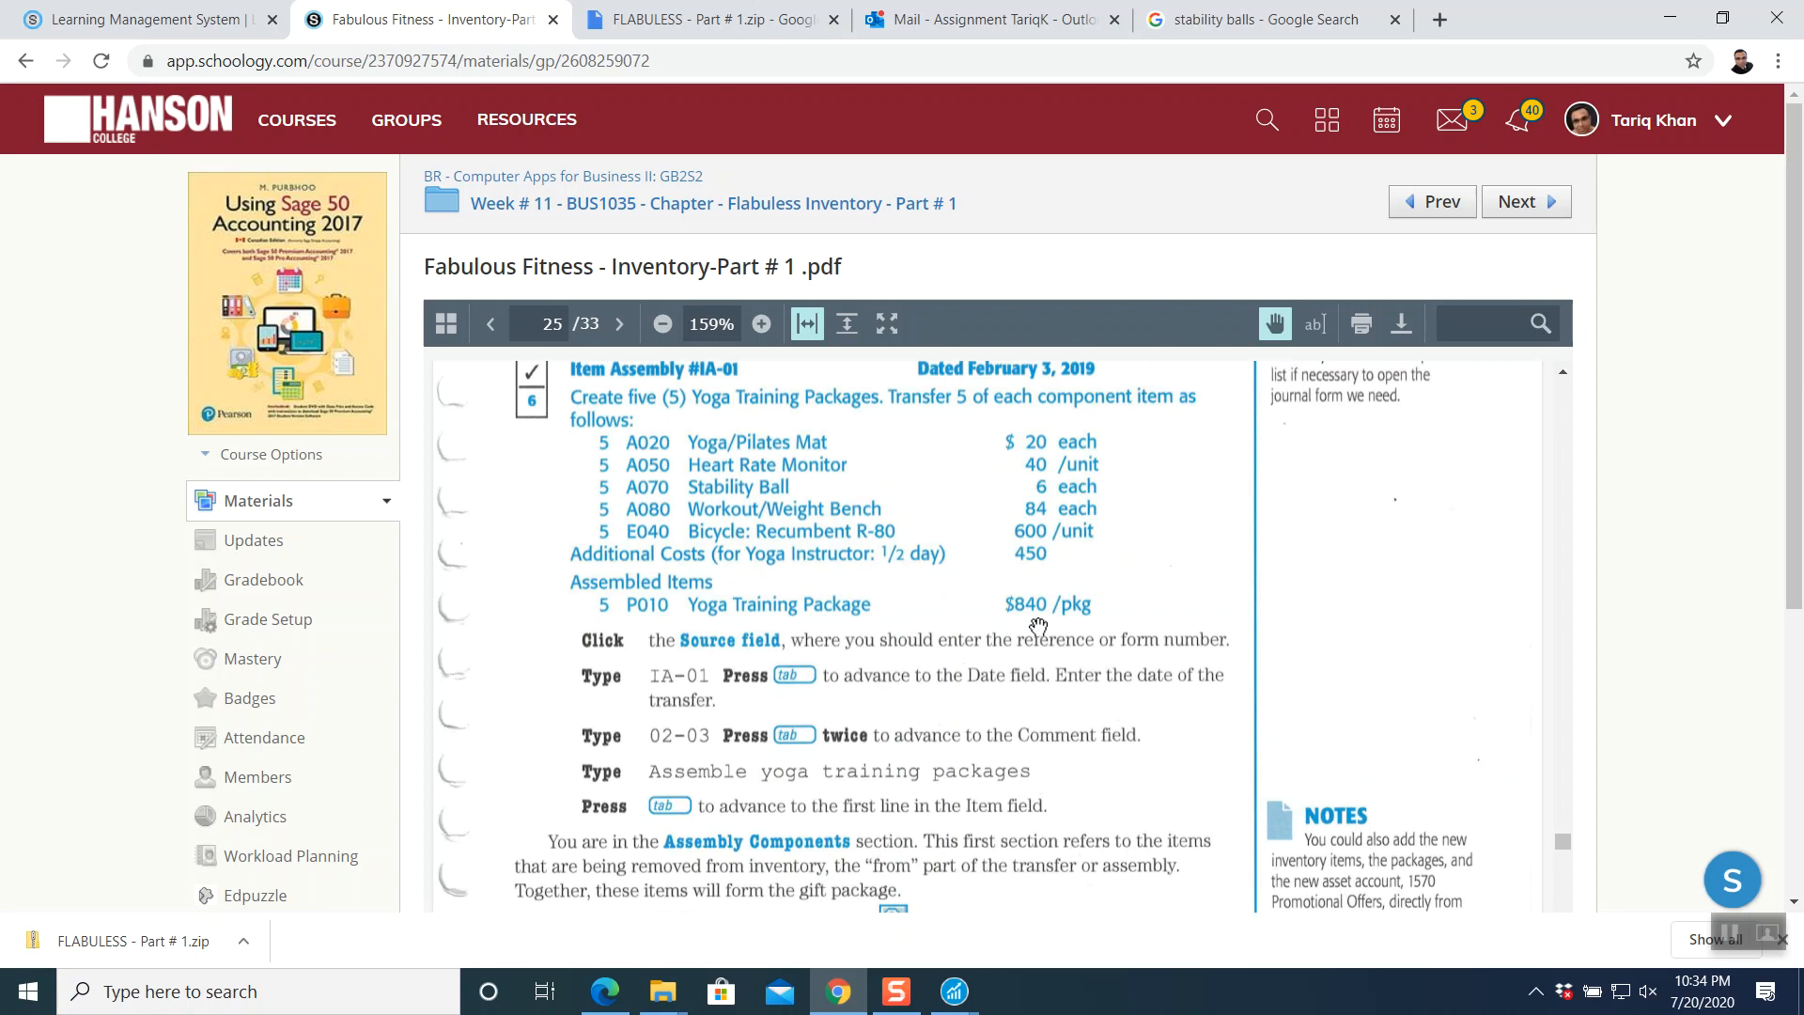
pyautogui.moveTo(955, 991)
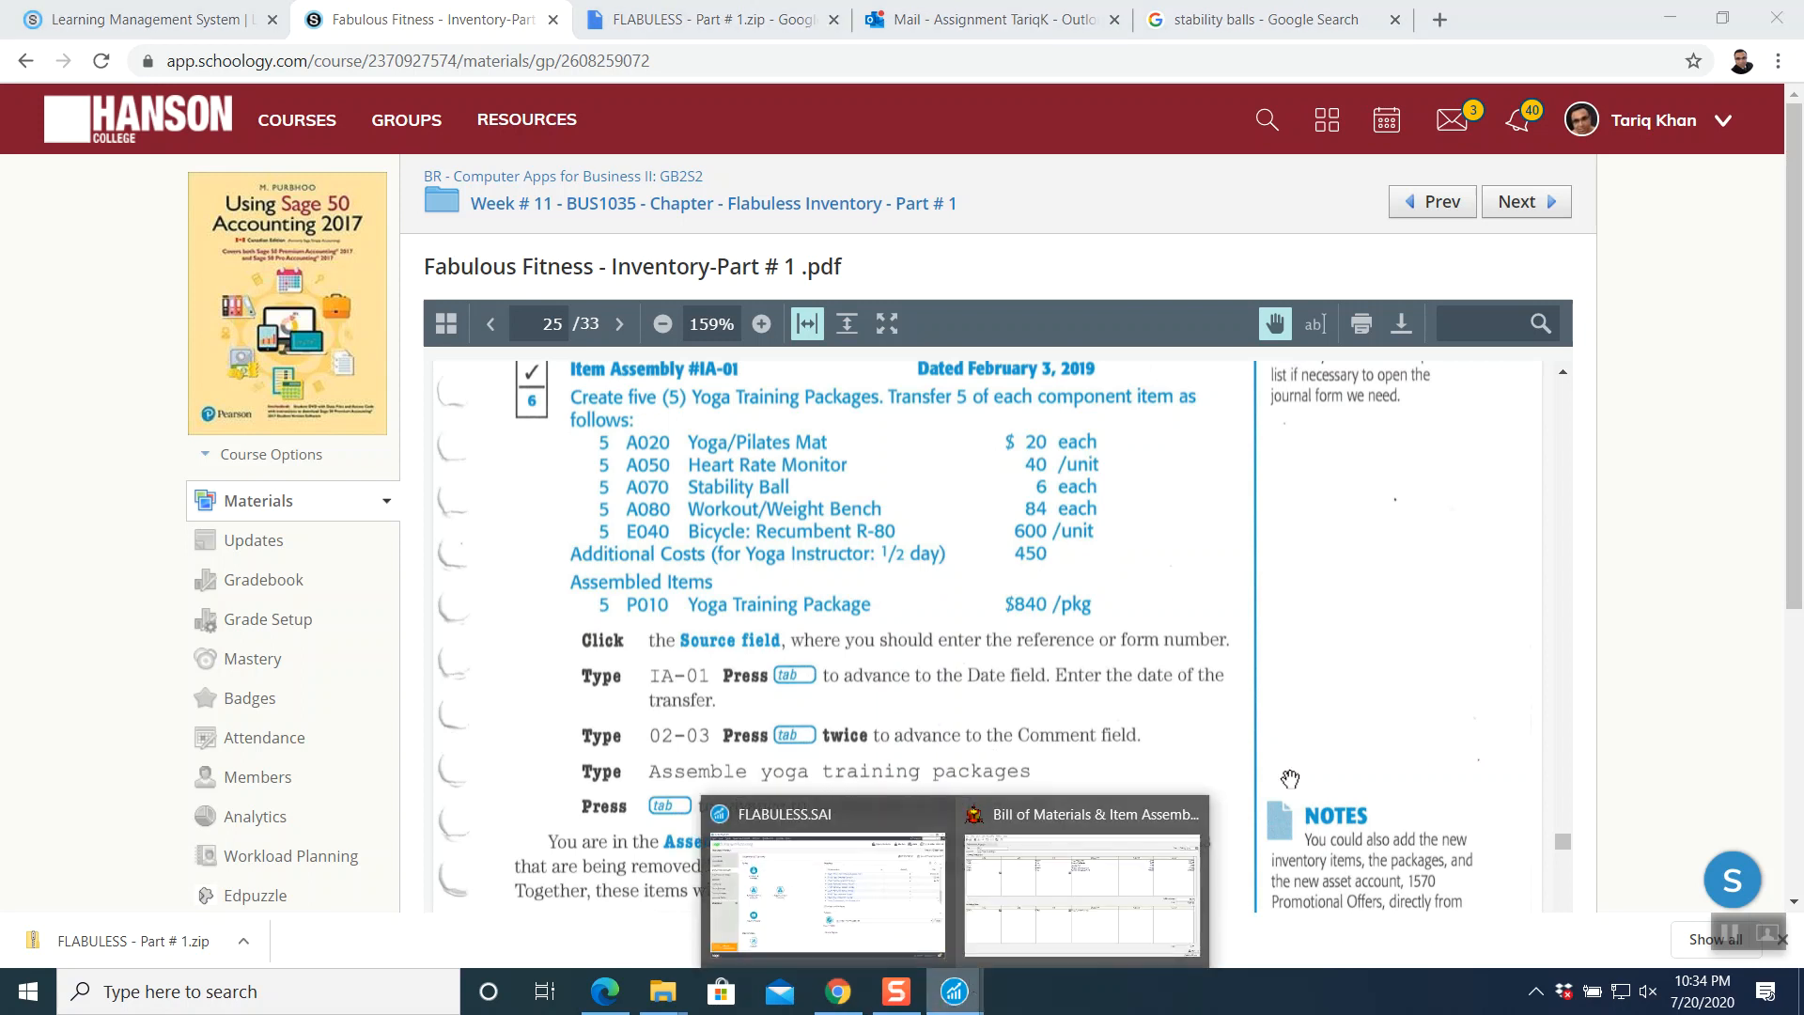
pyautogui.click(1100, 827)
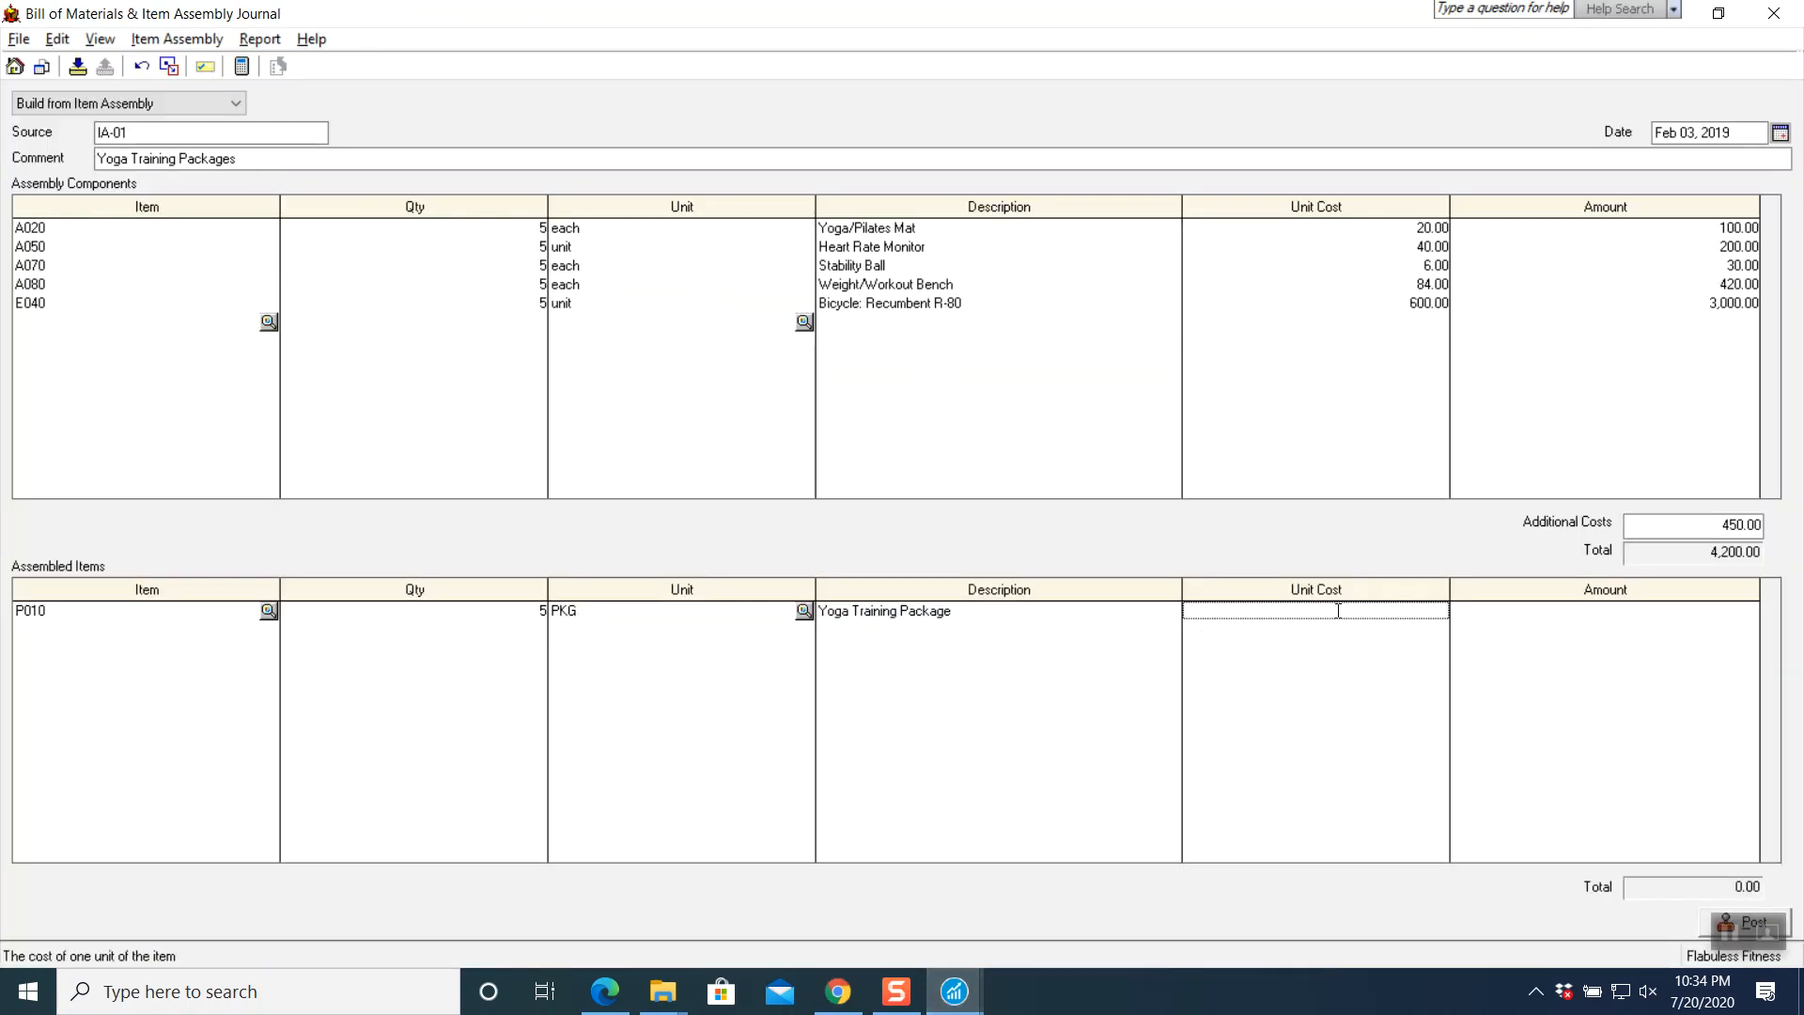
# - Enter an 840.00 unit cost for P010 and review the assembly's journal entry
pyautogui.write('840')
pyautogui.press('Tab')
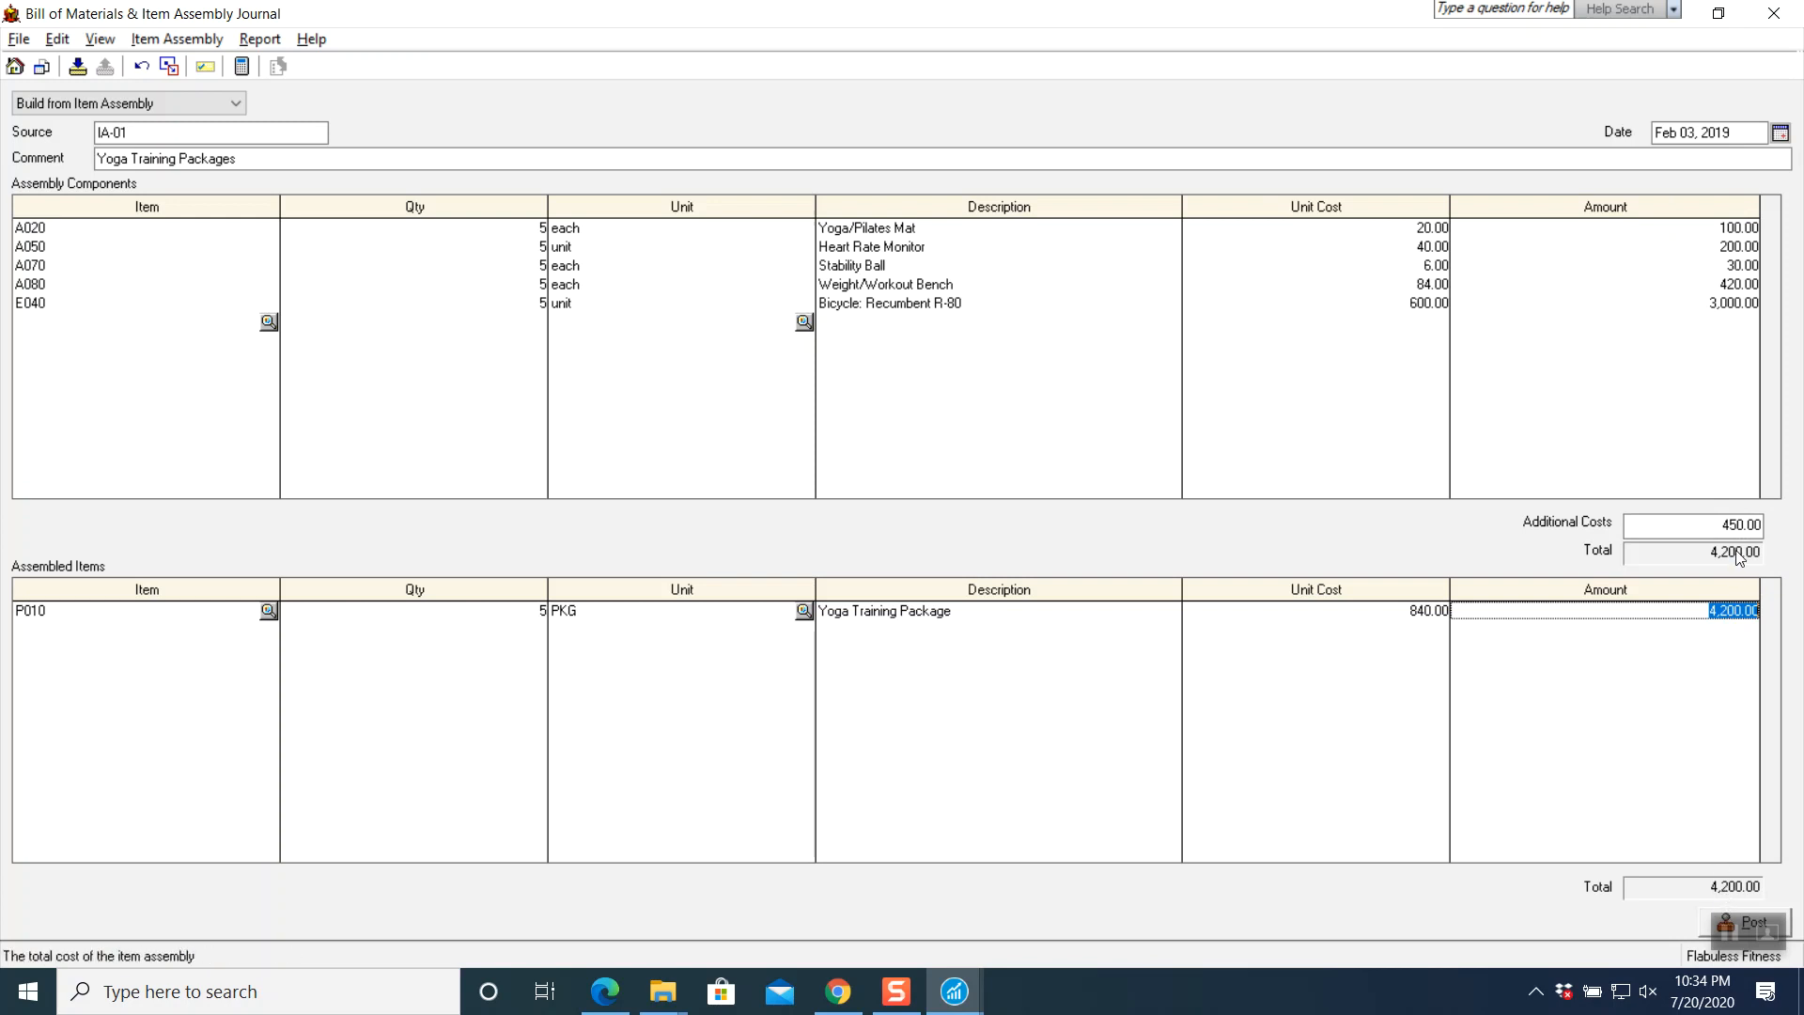
pyautogui.click(260, 38)
pyautogui.click(275, 66)
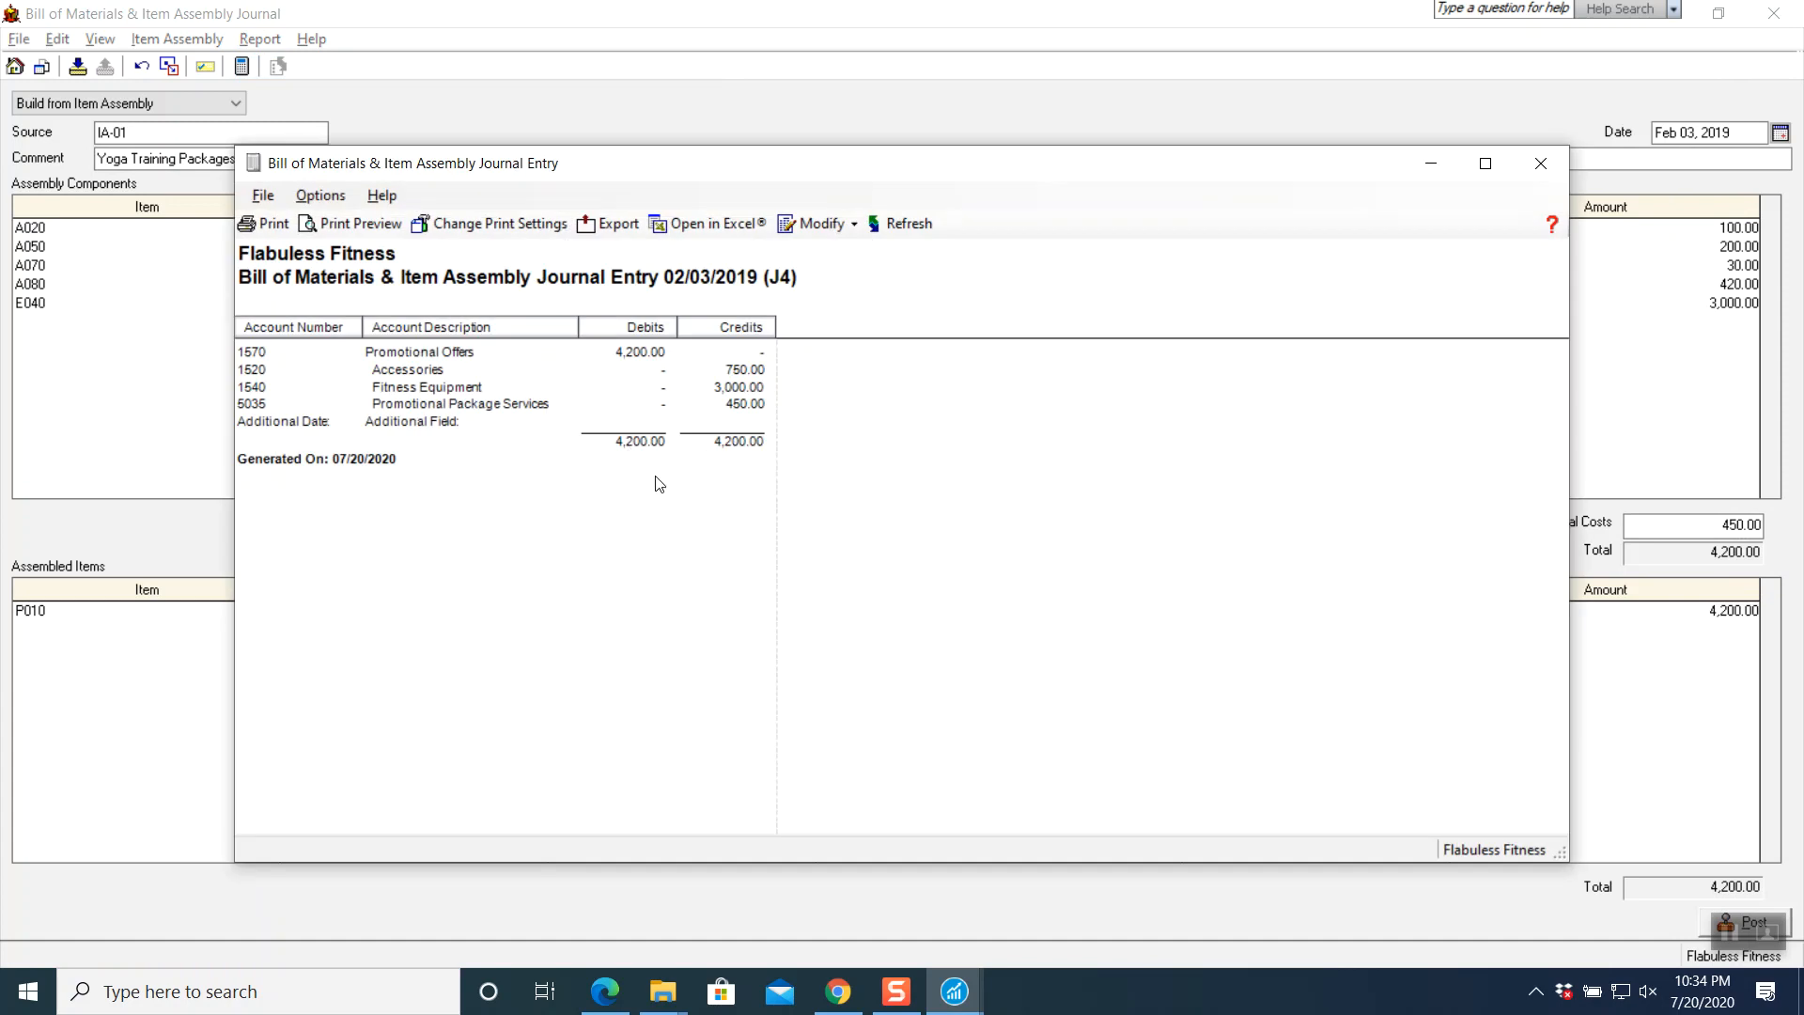
pyautogui.click(1542, 162)
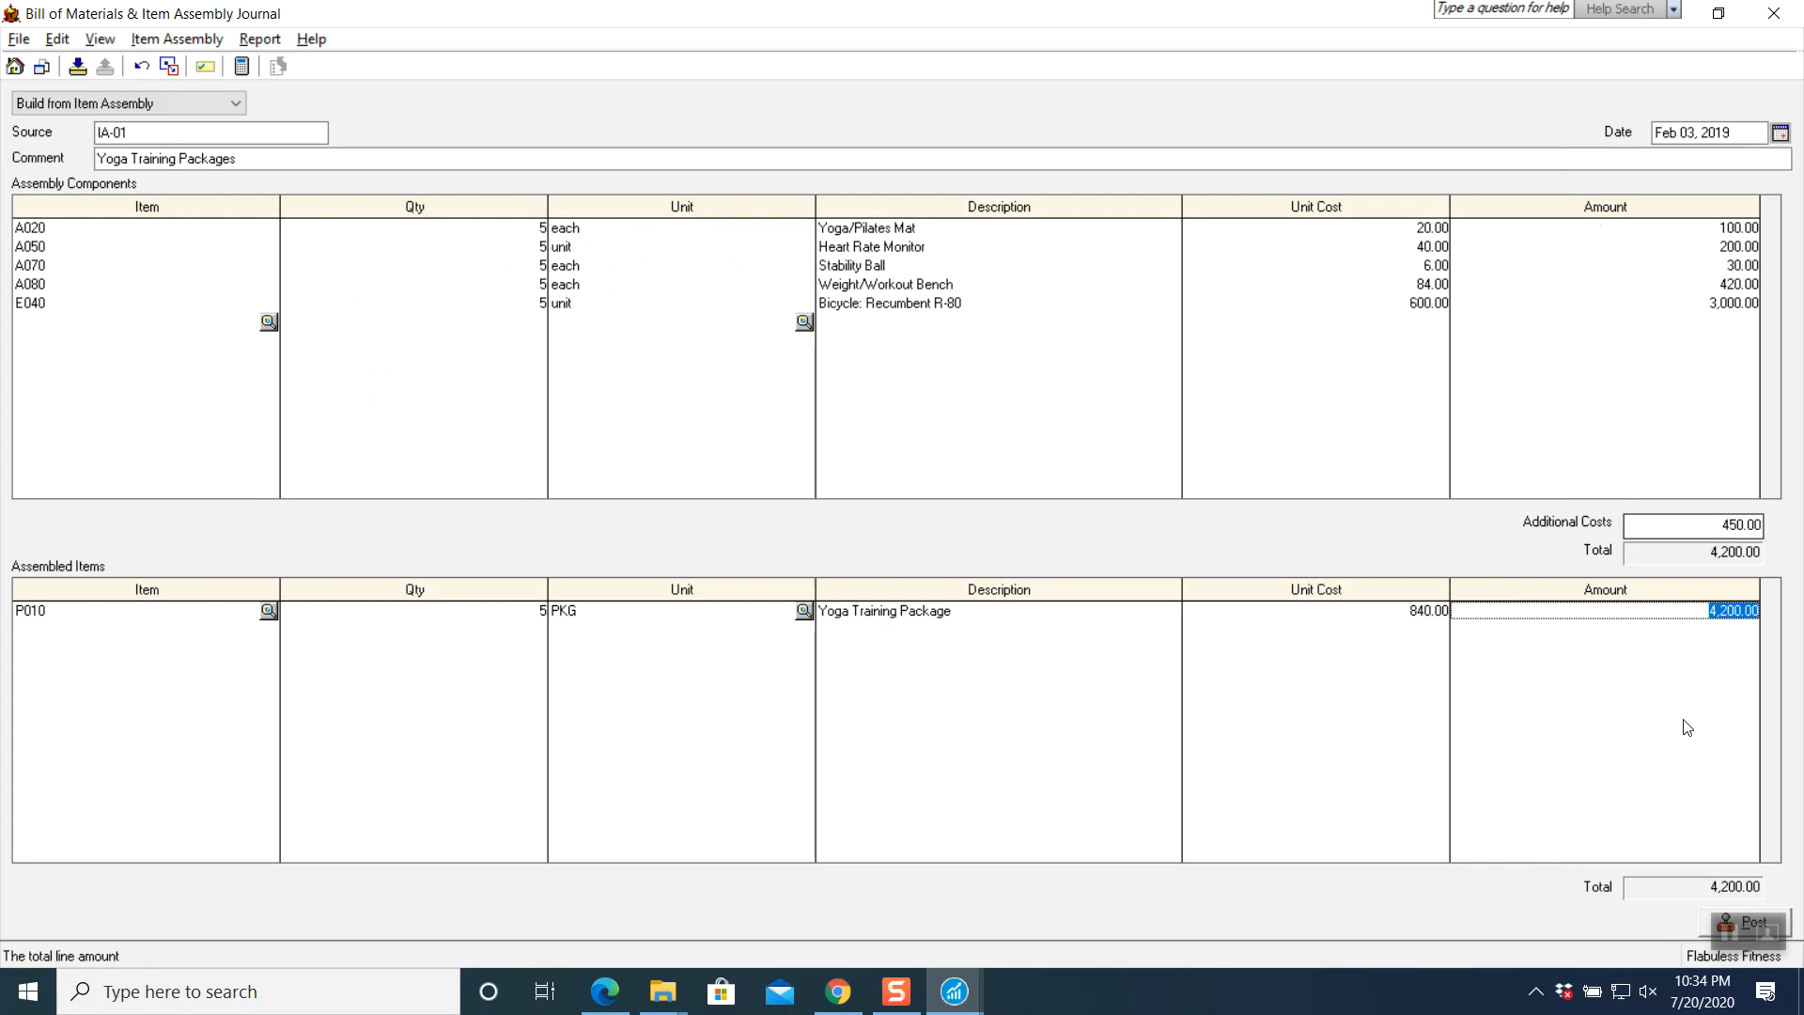
# - Post the IA-01 assembly, close the journal, and return to the Schoology instructions PDF
pyautogui.click(1704, 923)
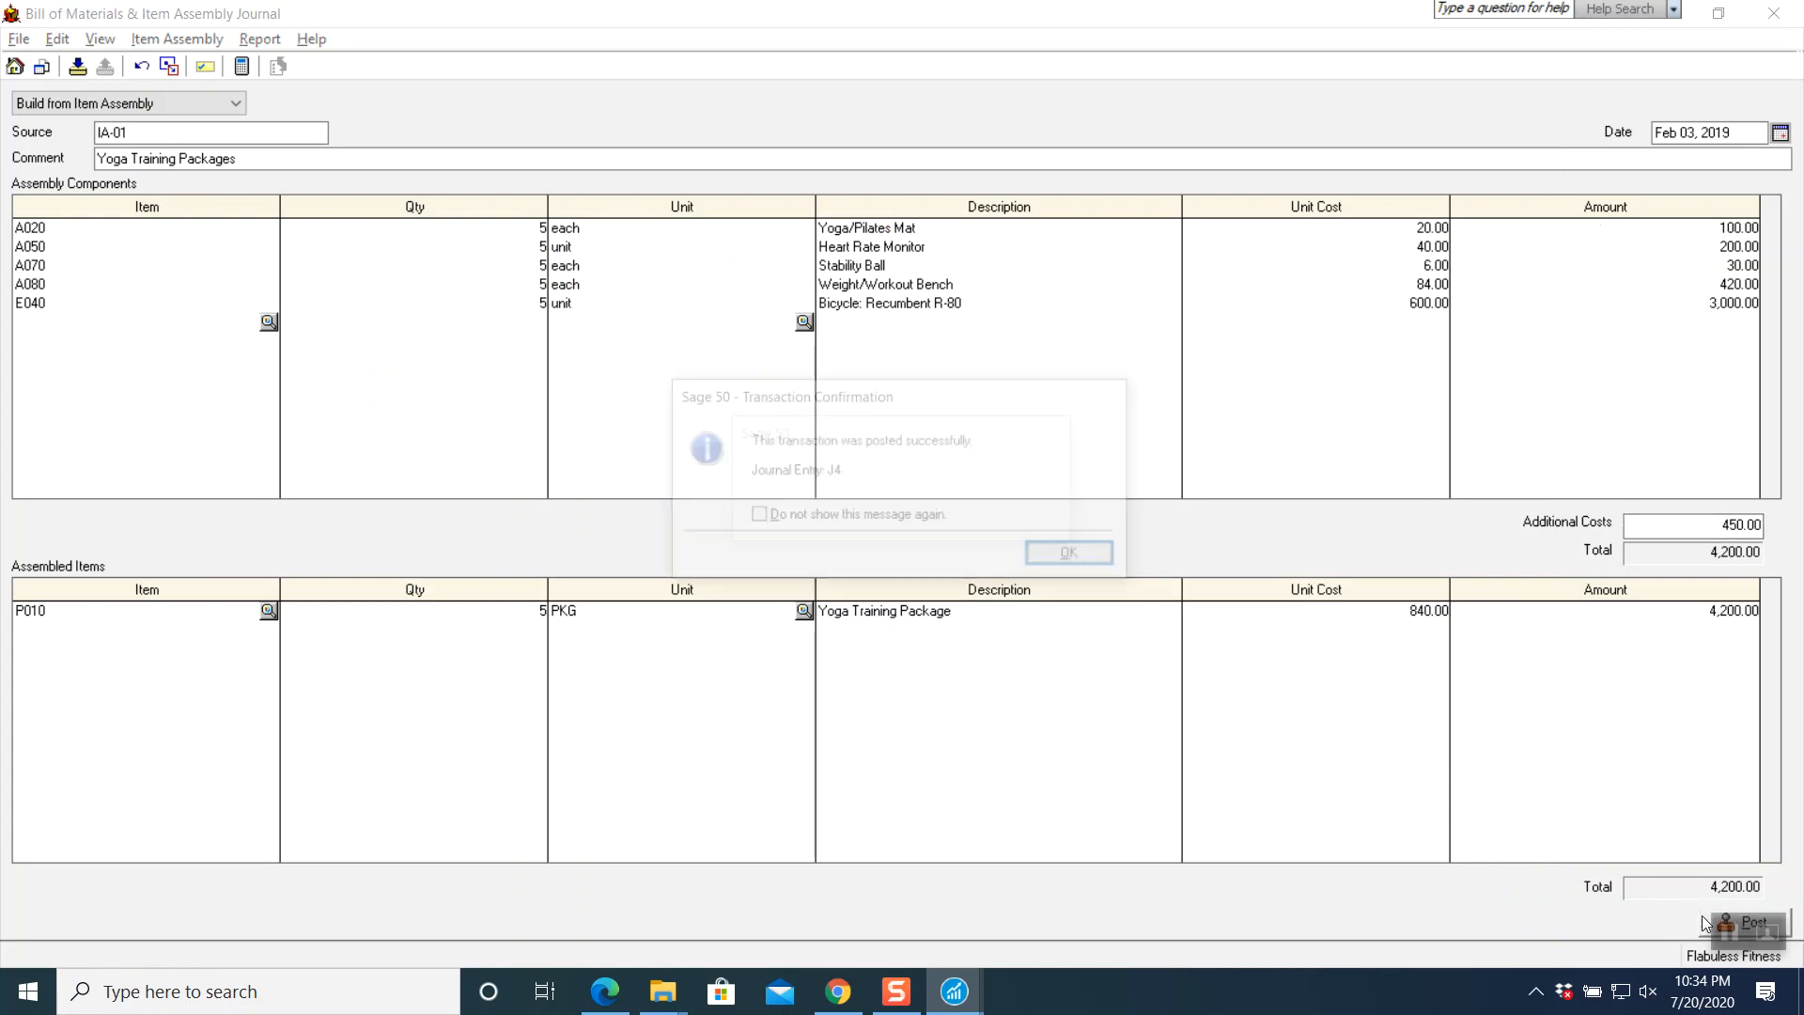
pyautogui.click(1054, 558)
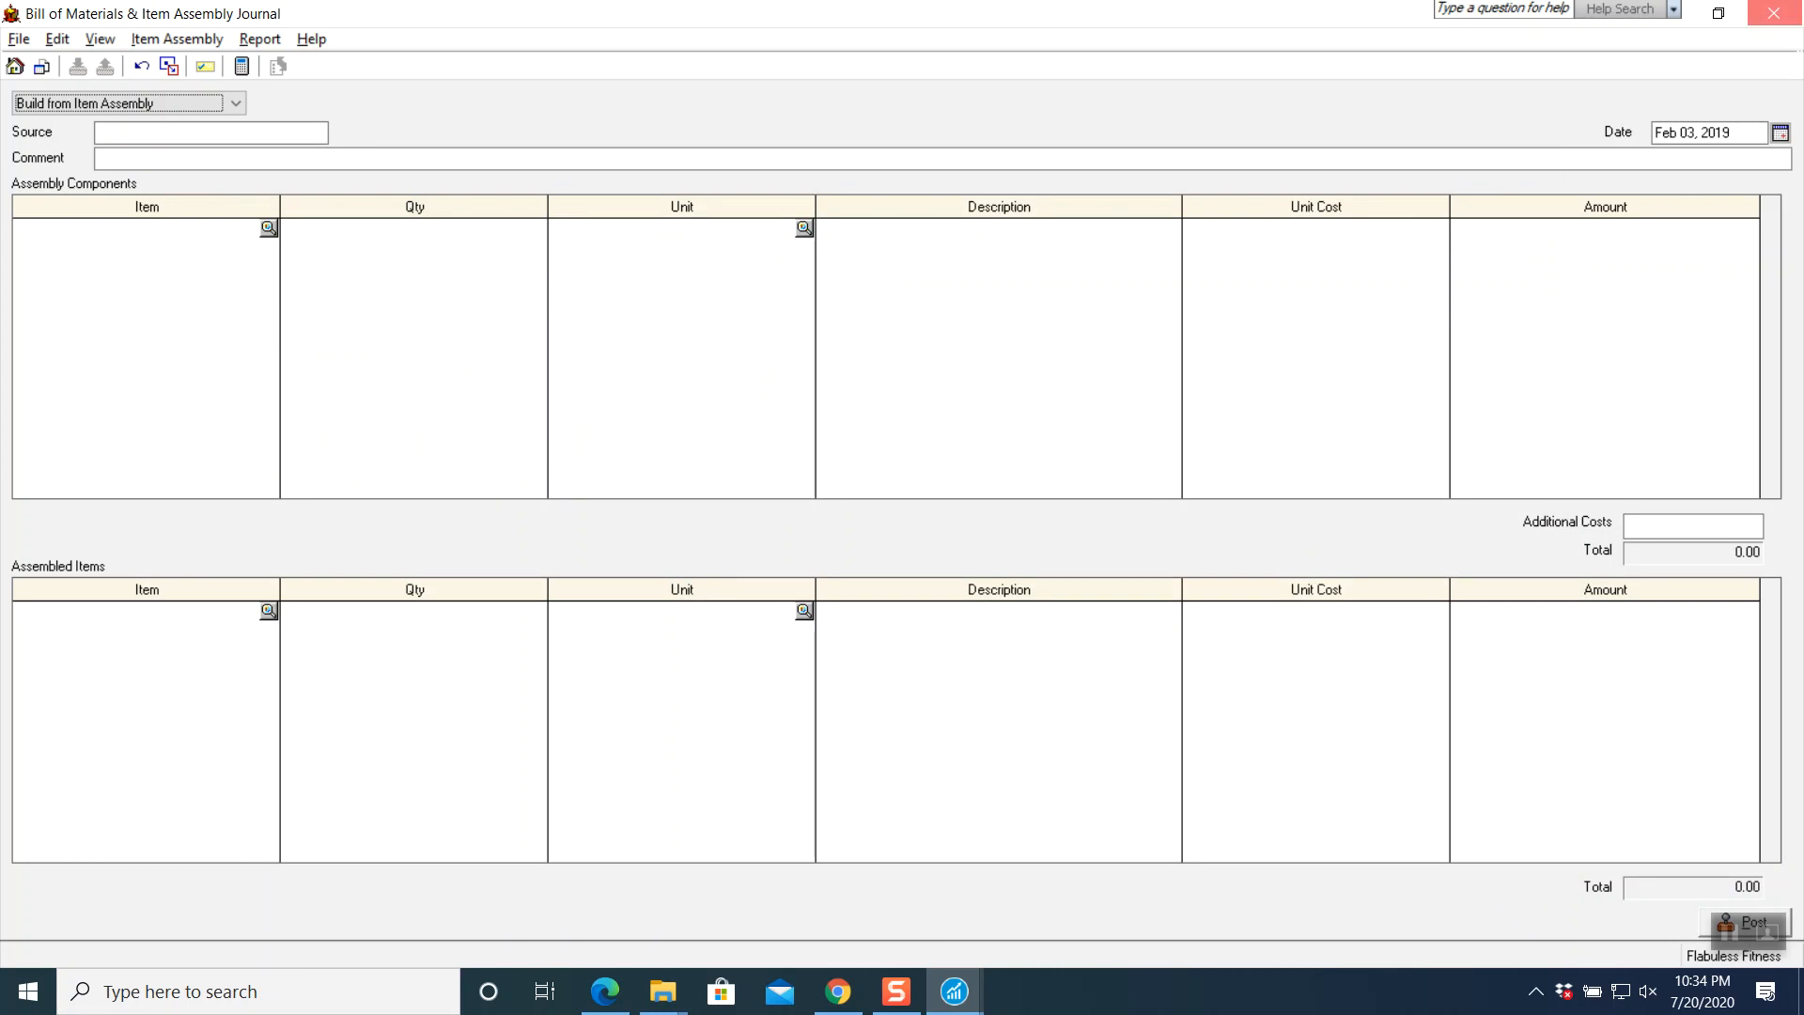
pyautogui.click(1773, 11)
pyautogui.click(955, 993)
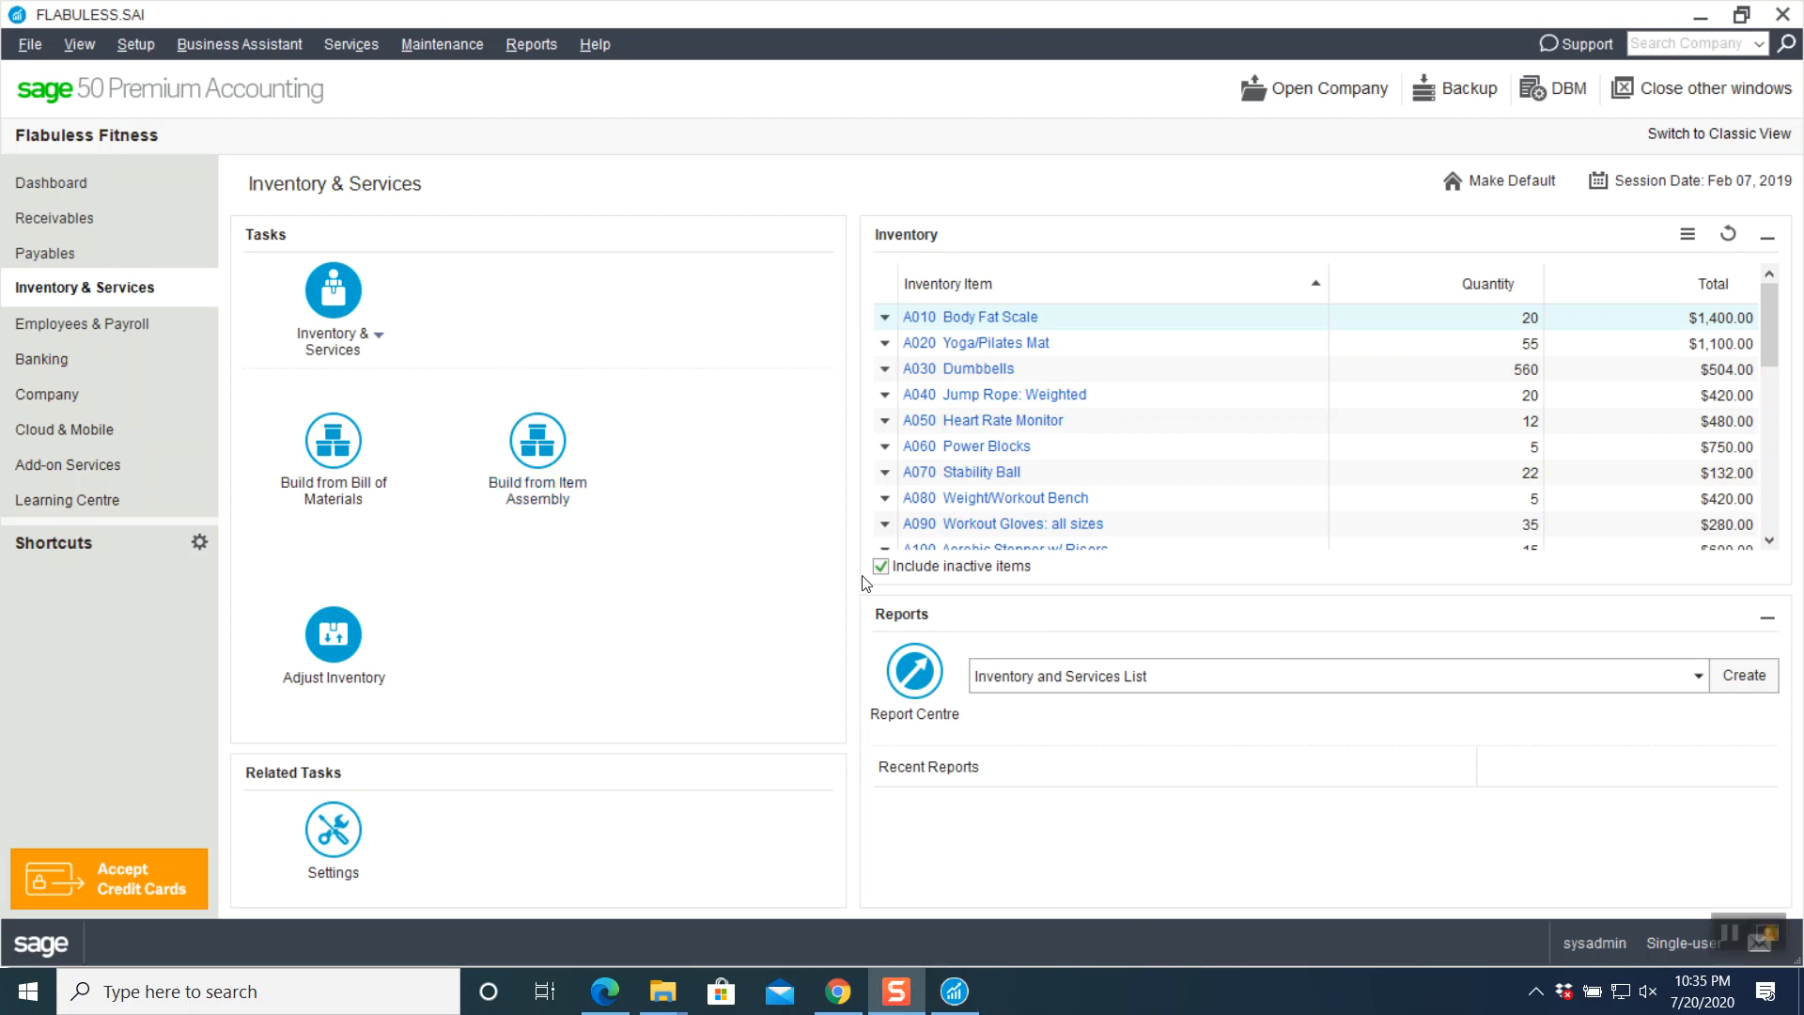
pyautogui.click(835, 992)
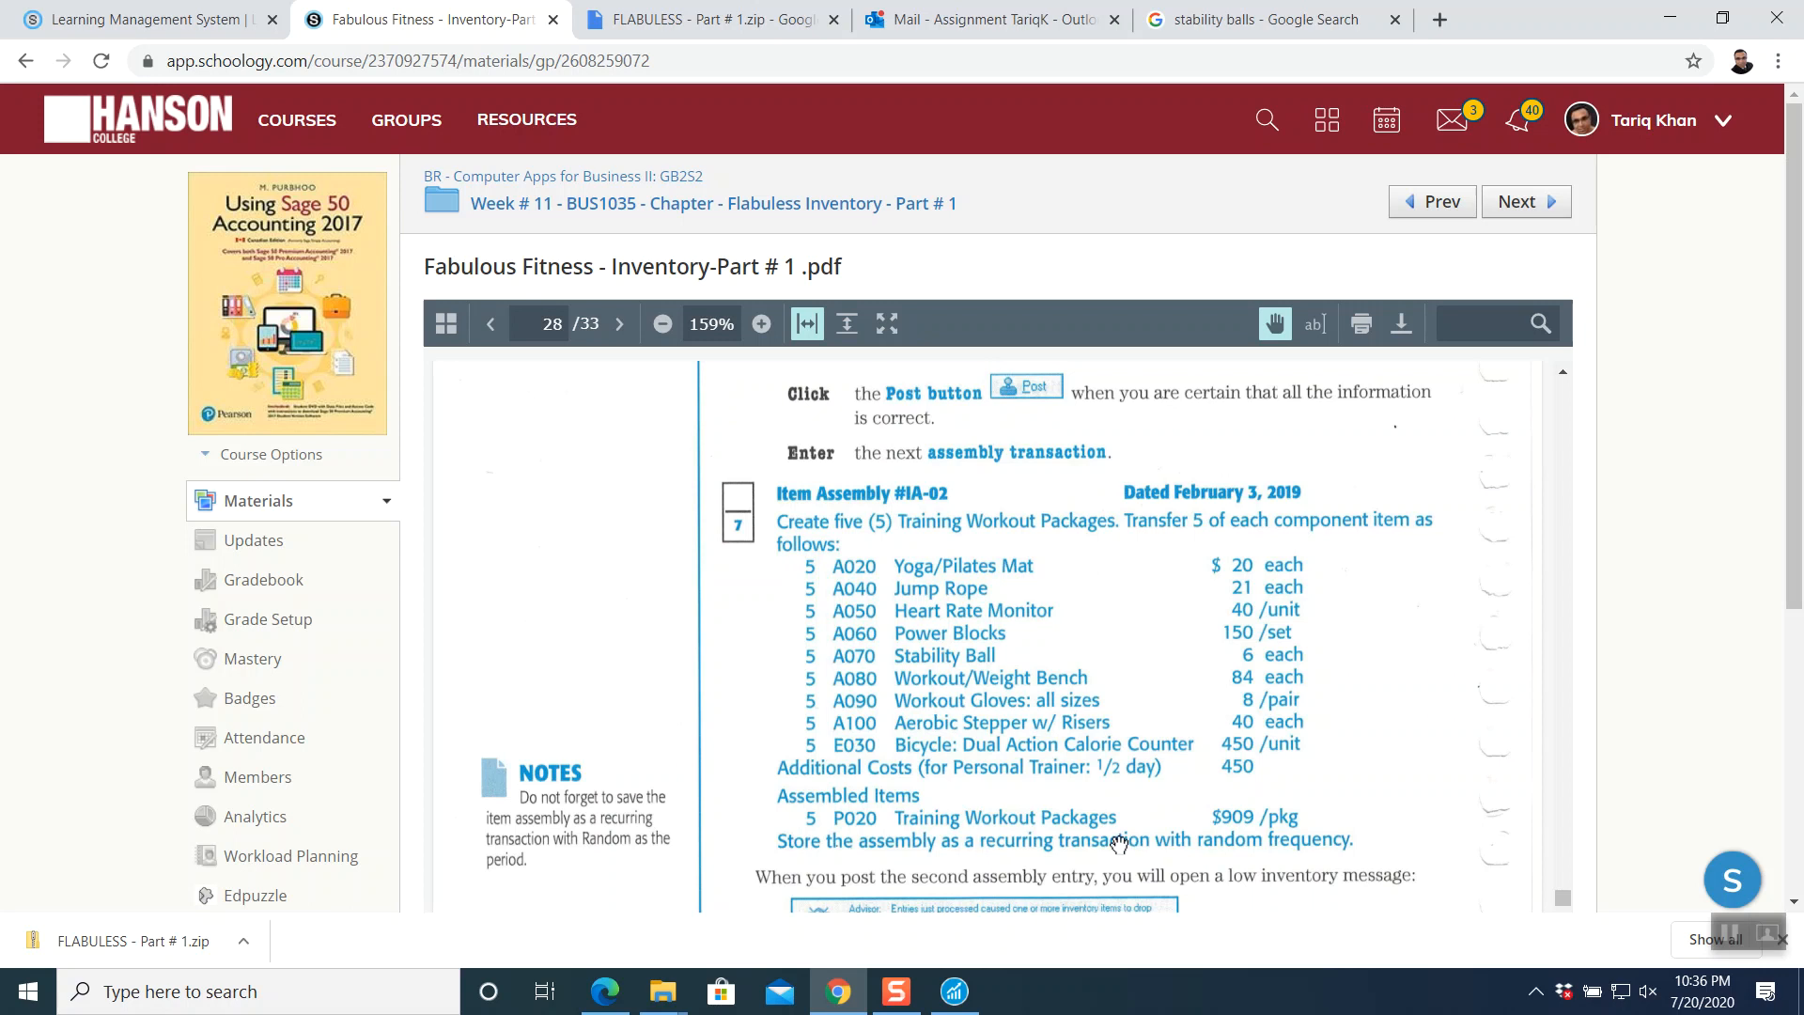
# - Return to Sage 50 and open a new blank item assembly journal
pyautogui.click(953, 997)
pyautogui.click(543, 491)
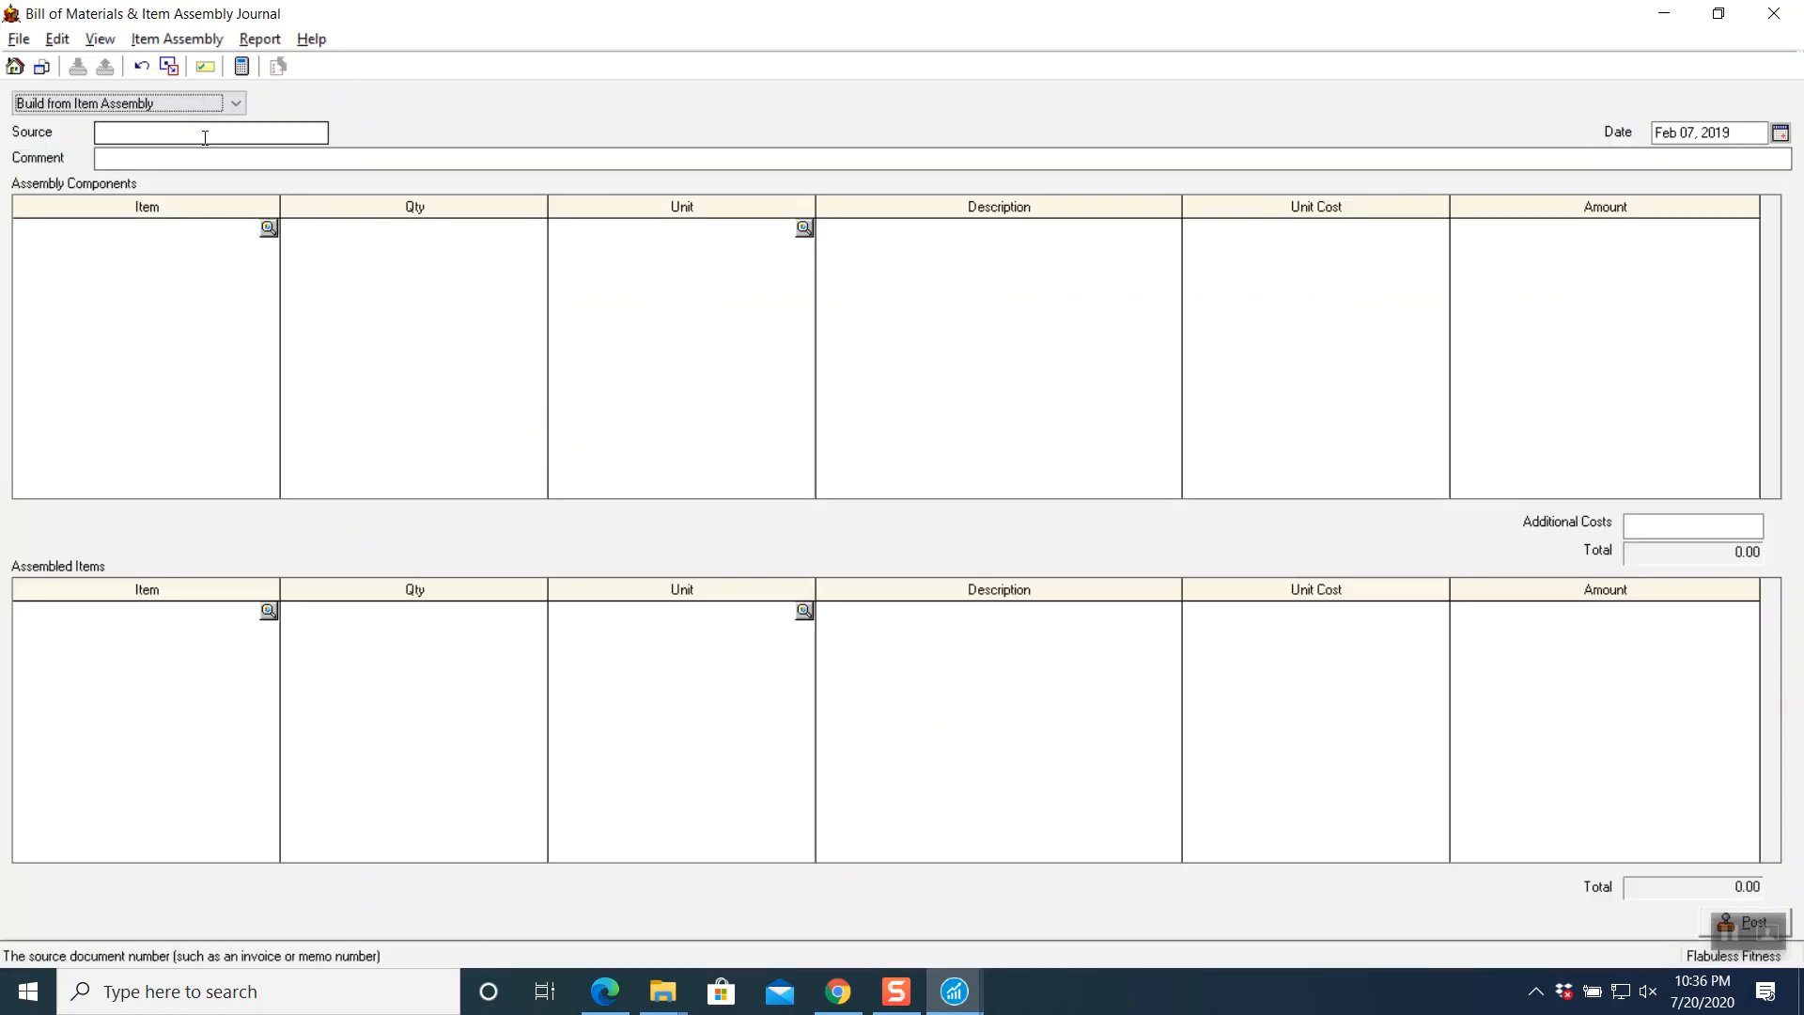
# - Start assembly IA-02 dated Feb 03, 2019 with the comment 'Training Workout Packages'
pyautogui.click(205, 138)
pyautogui.write('la')
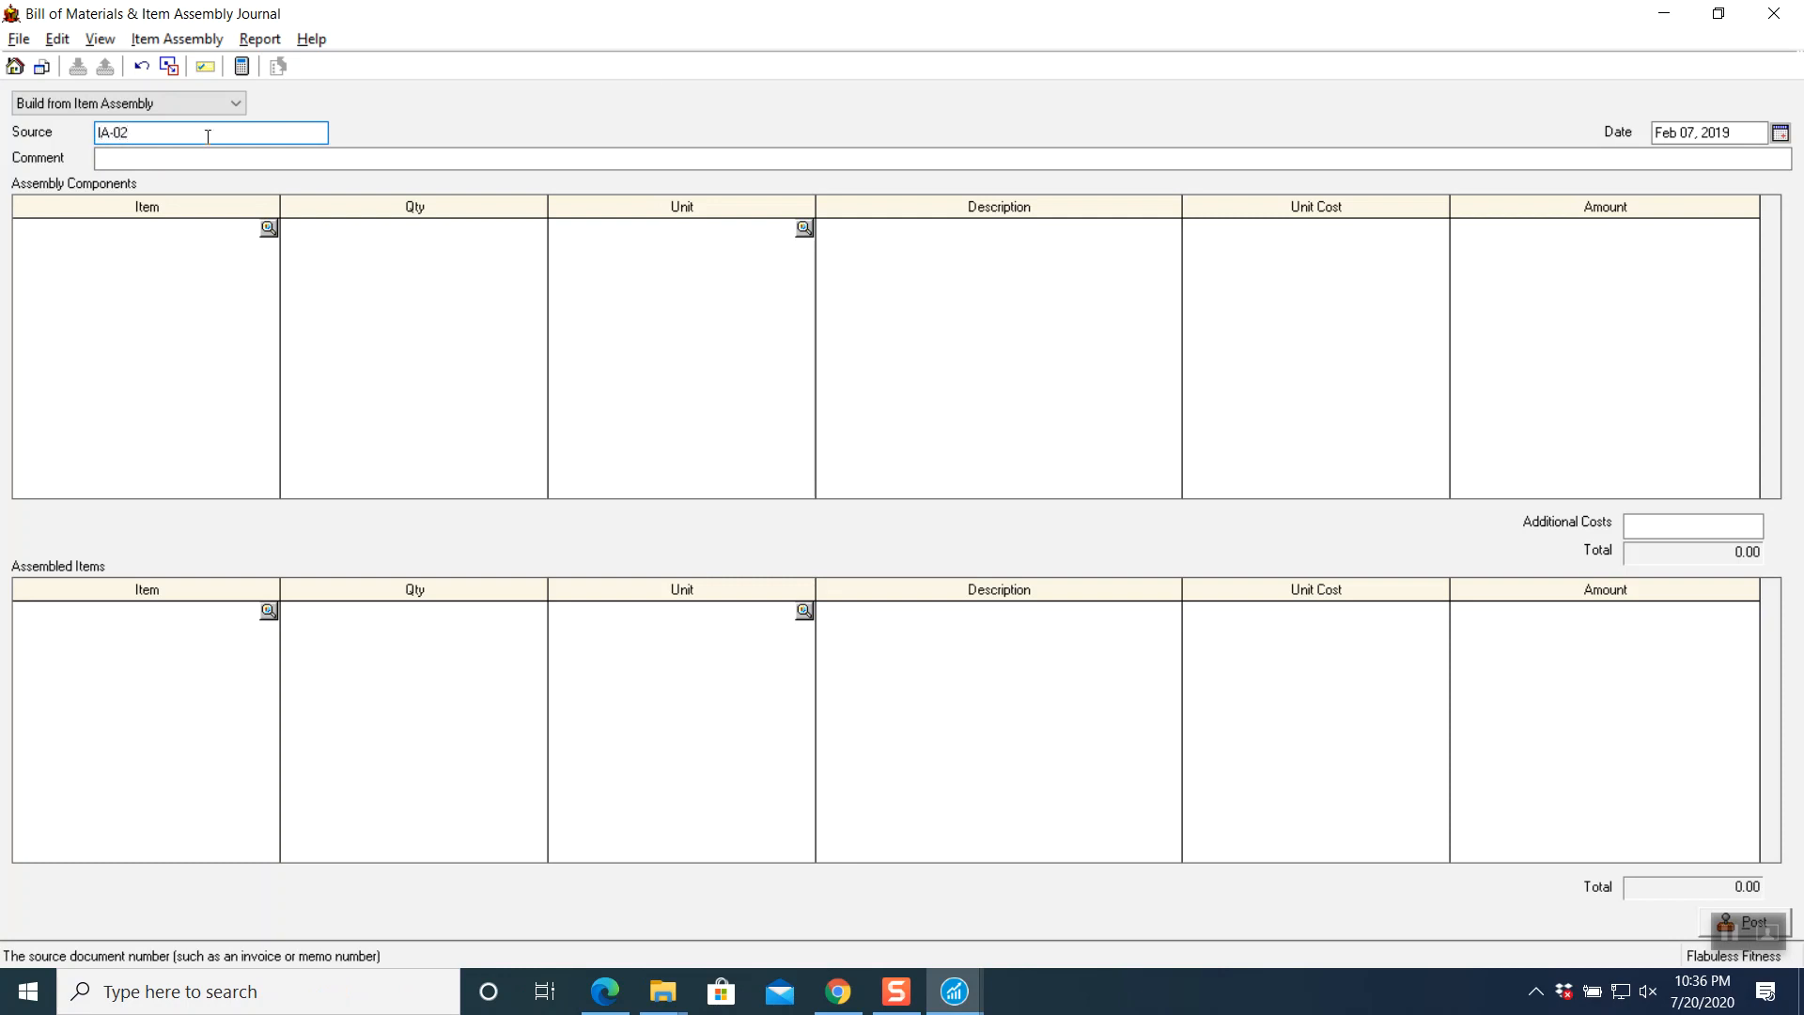
pyautogui.click(1781, 133)
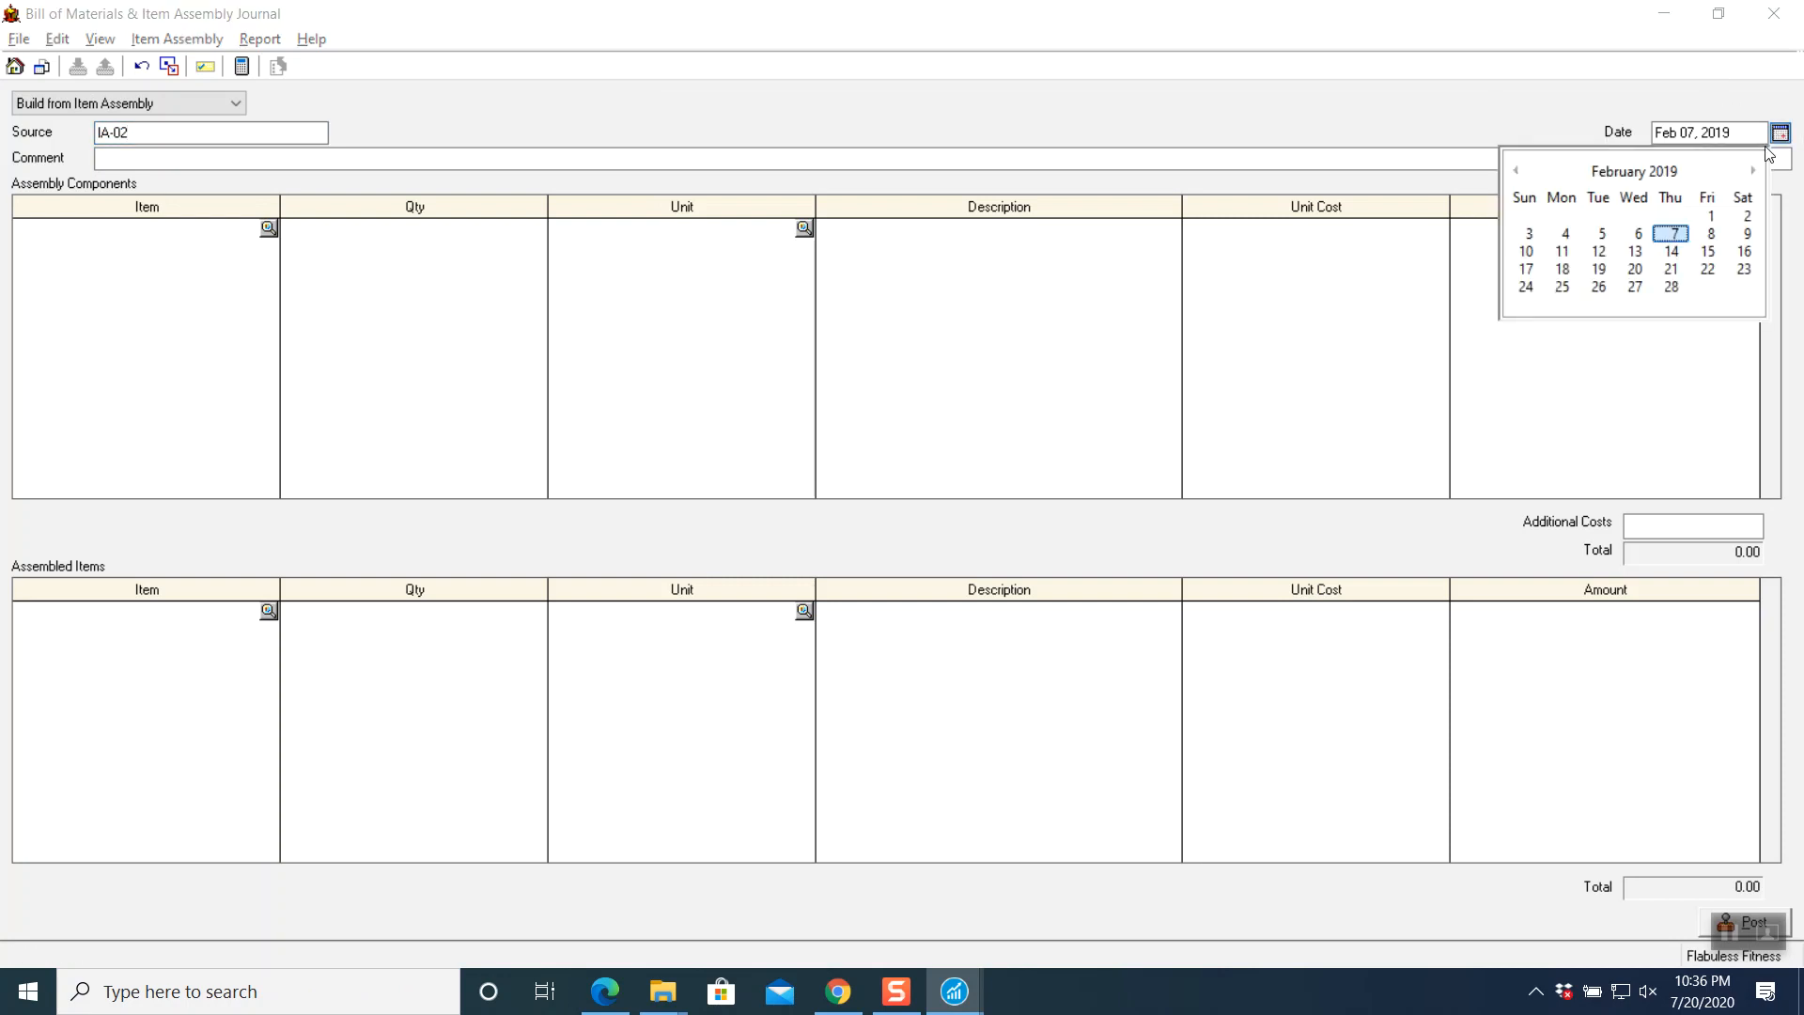
pyautogui.click(1529, 234)
pyautogui.click(556, 160)
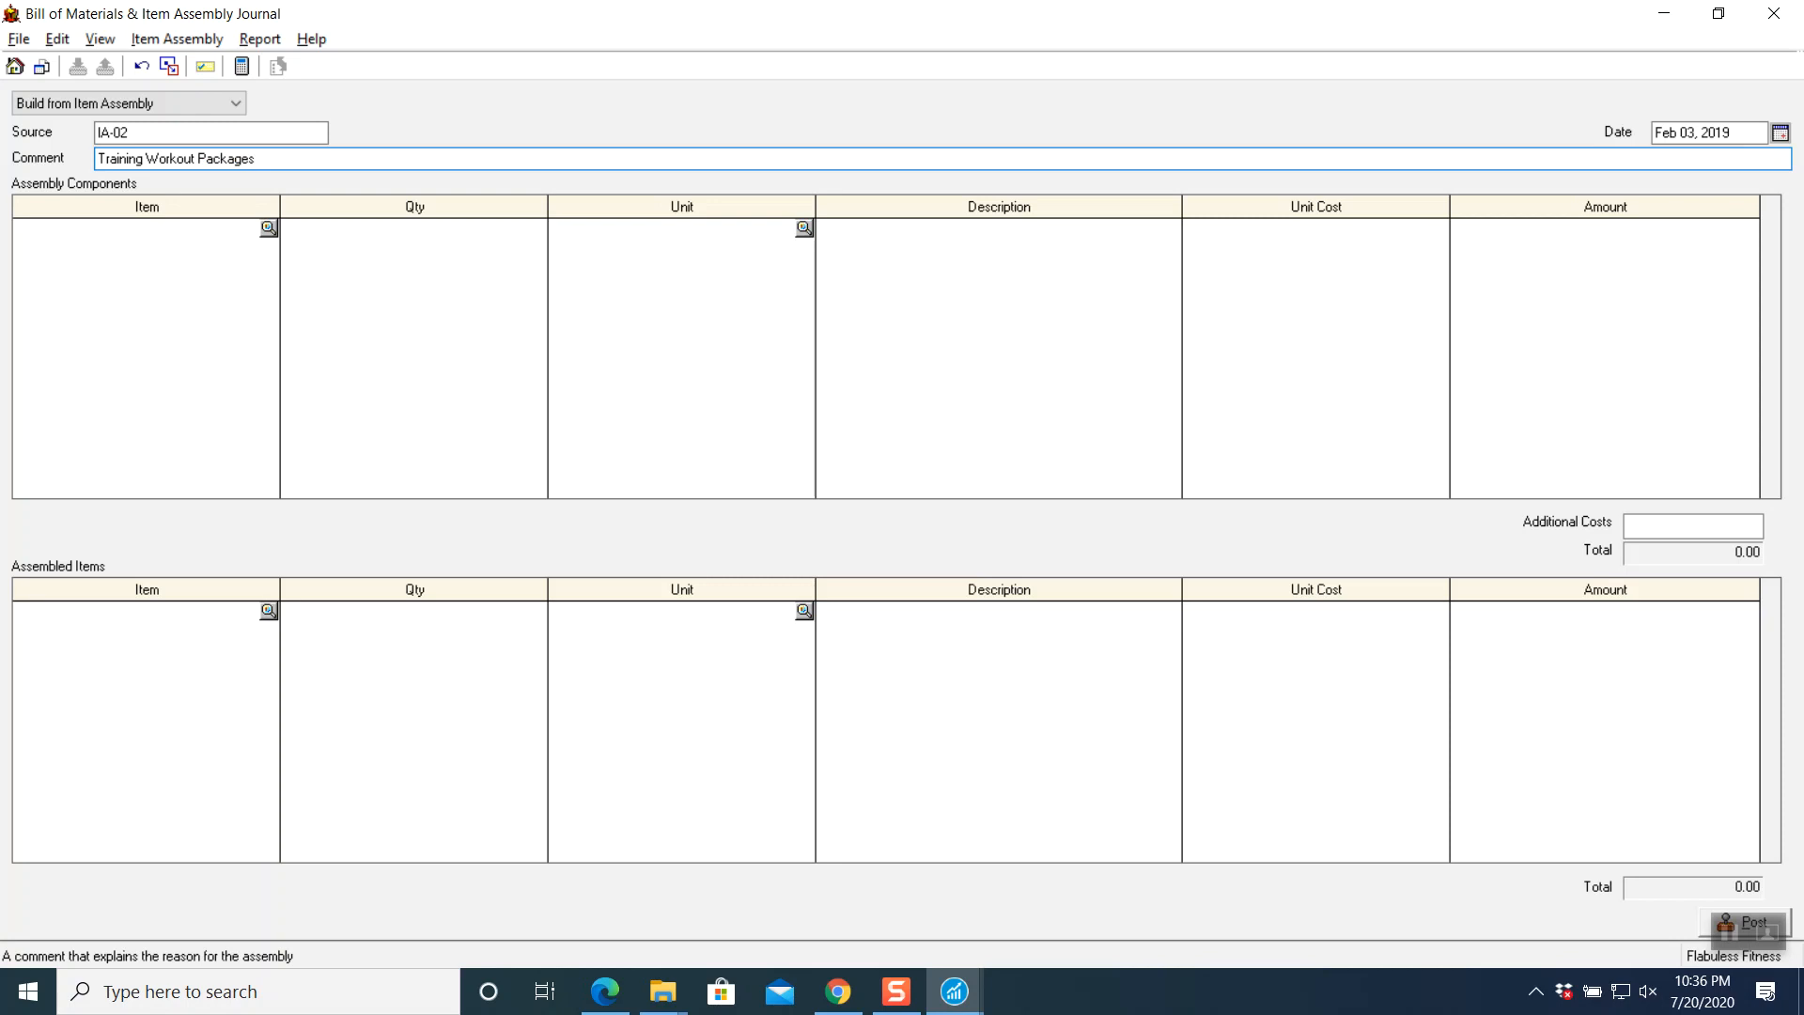
pyautogui.click(1728, 933)
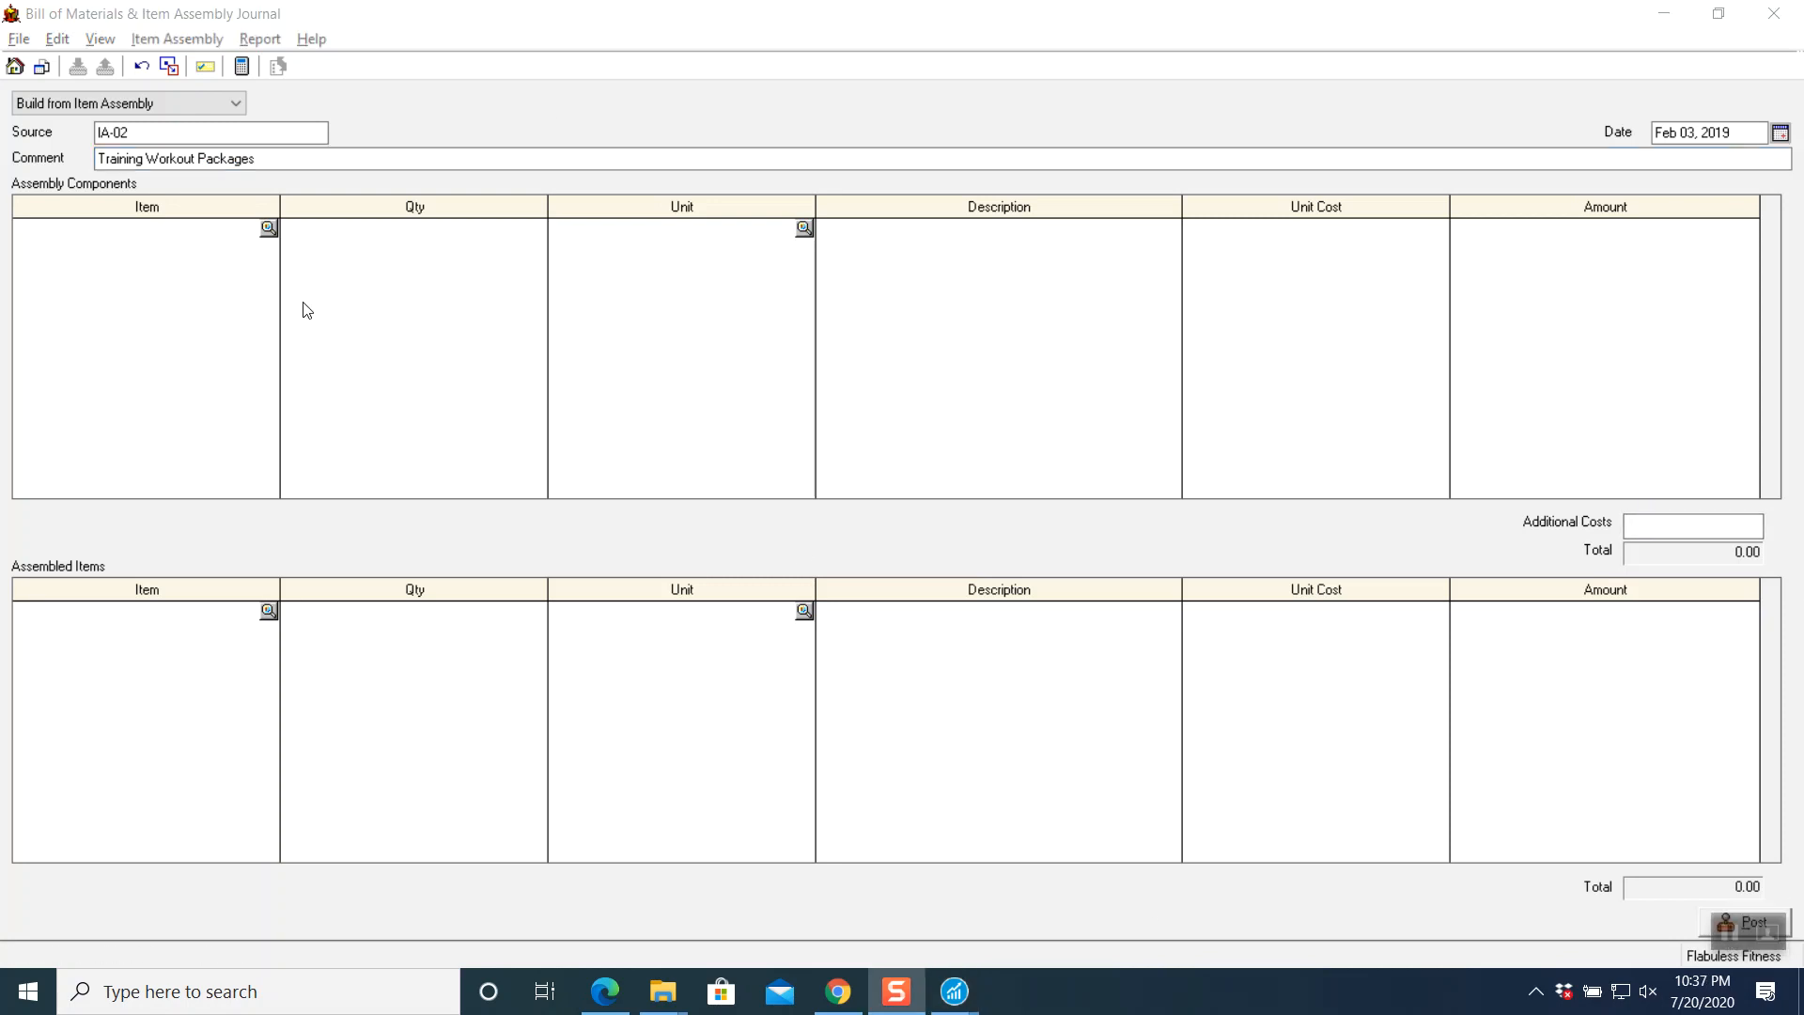
pyautogui.click(270, 228)
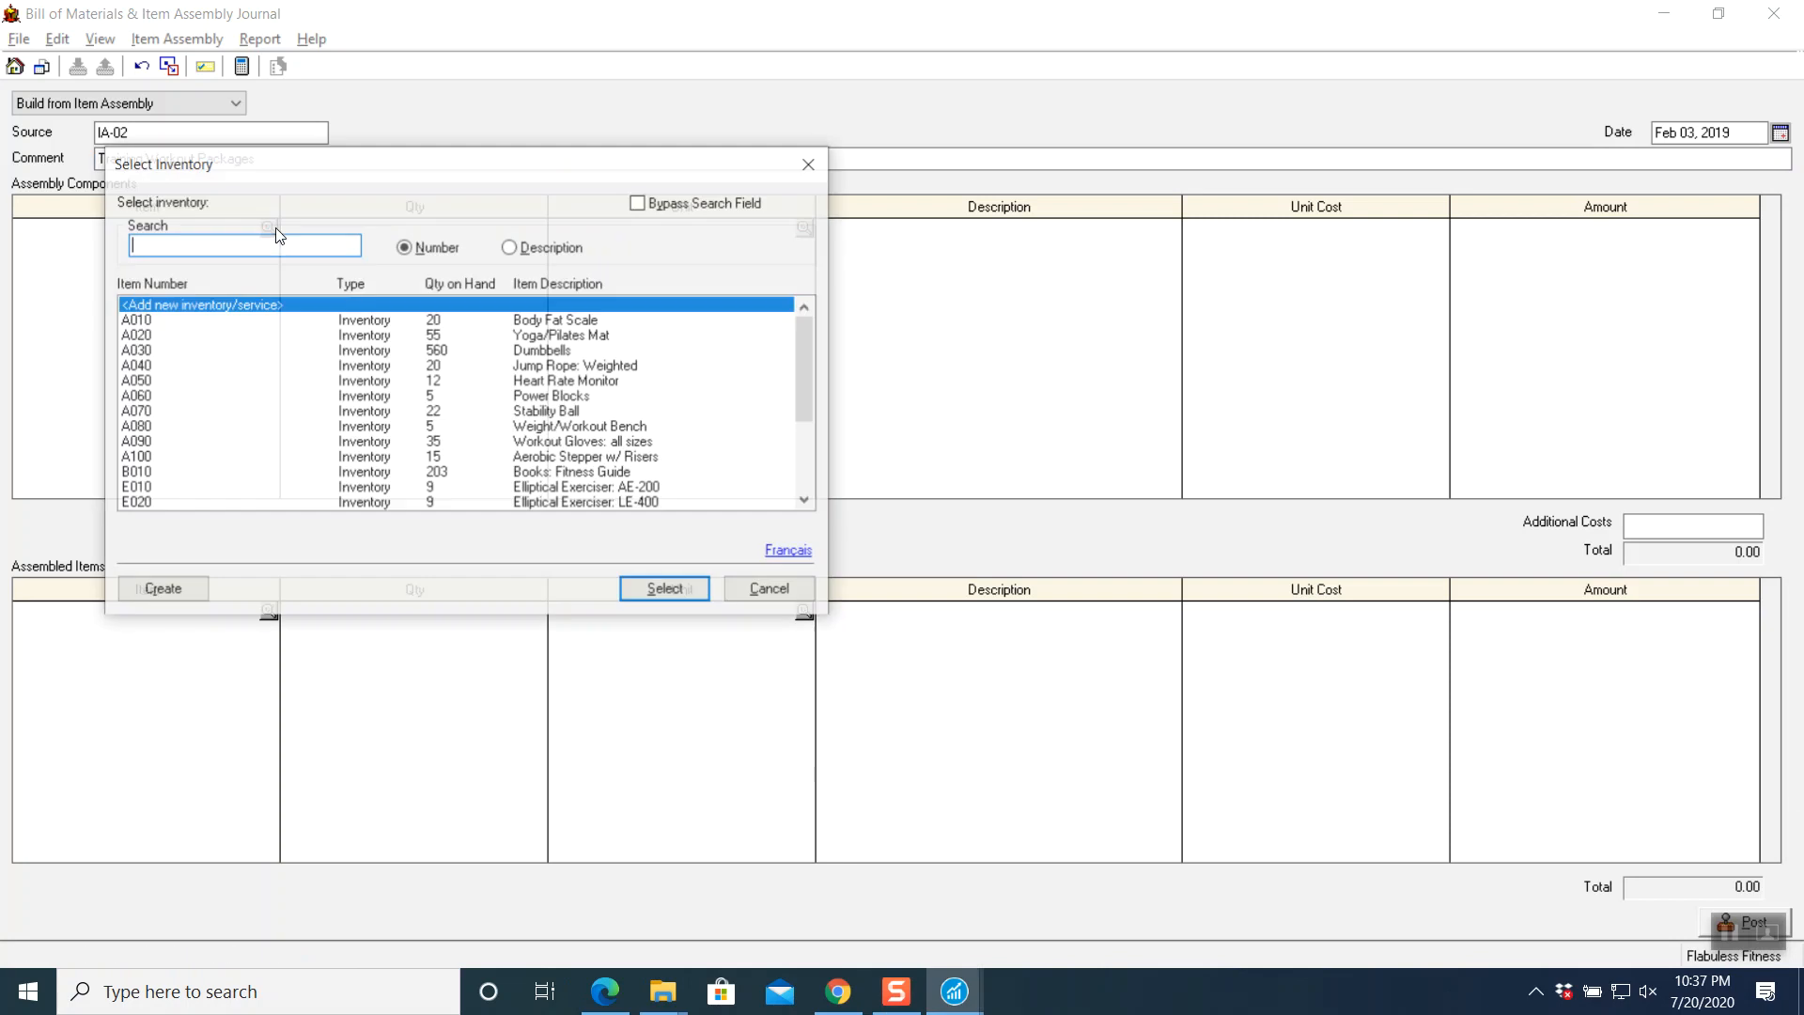
# - Add components A020 Yoga/Pilates Mat, A040 Jump Rope: Weighted and A050 Heart Rate Monitor, 5 each
pyautogui.click(138, 336)
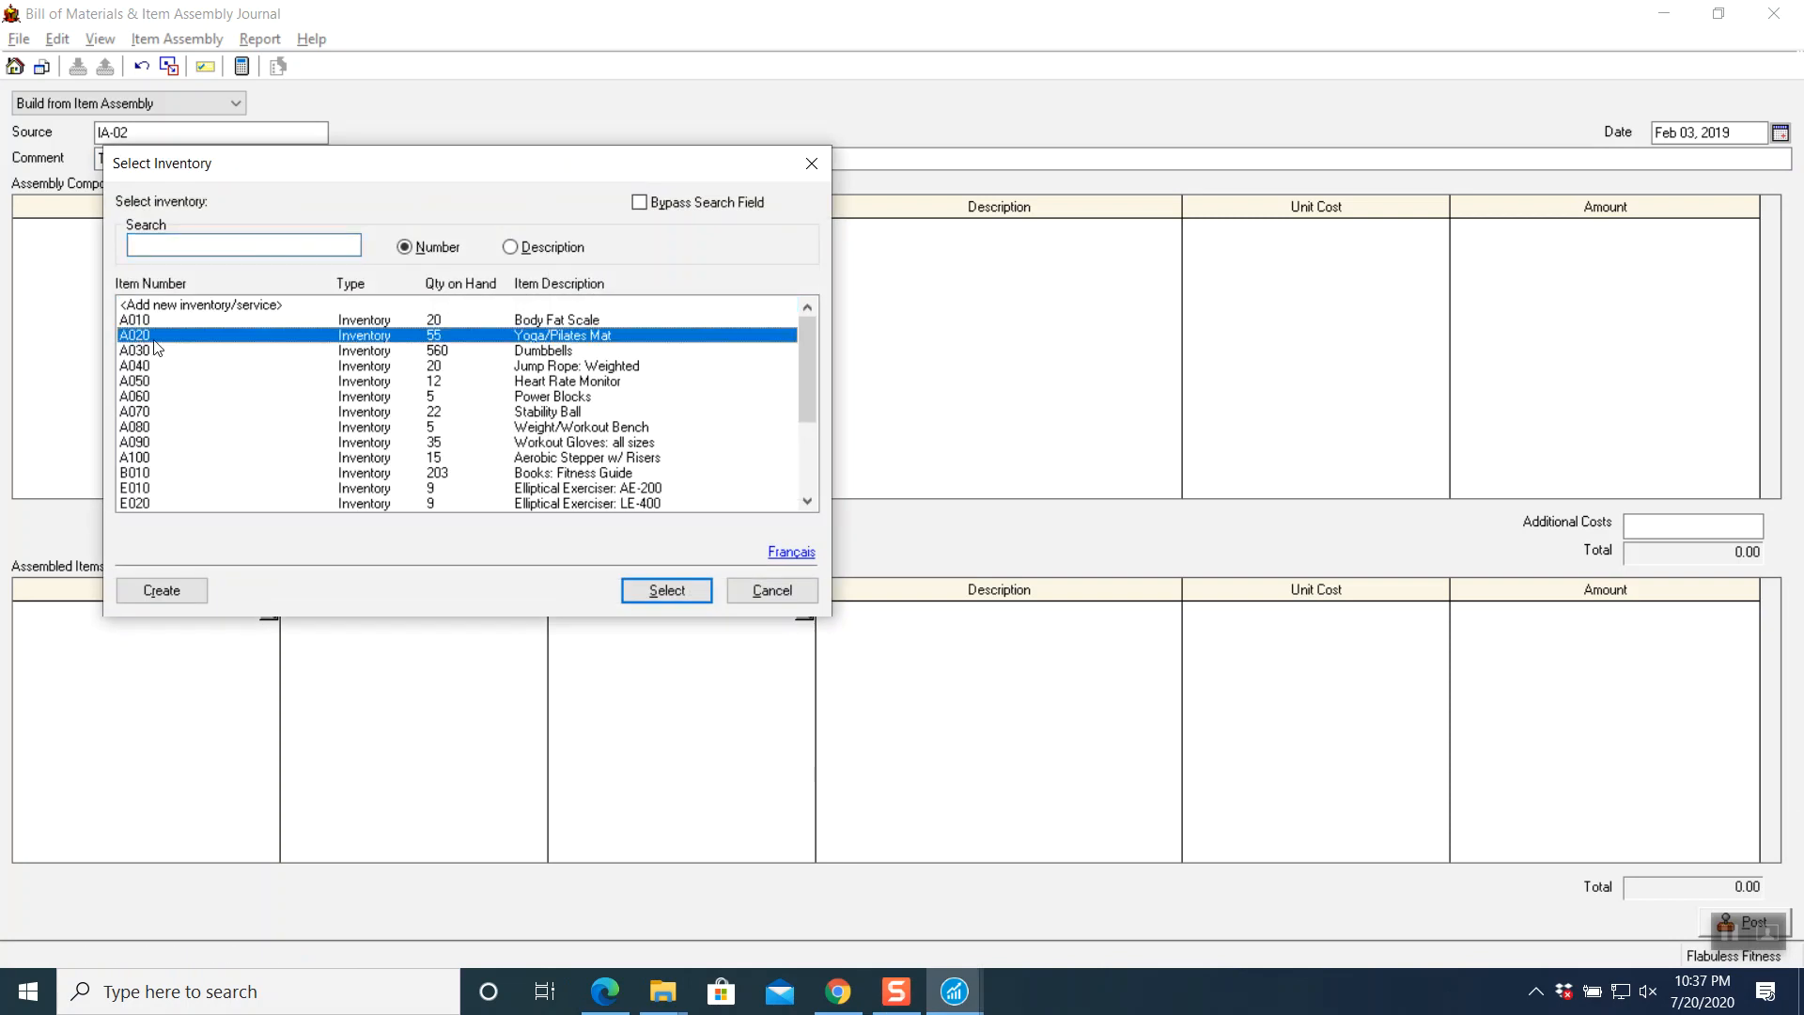
pyautogui.click(666, 592)
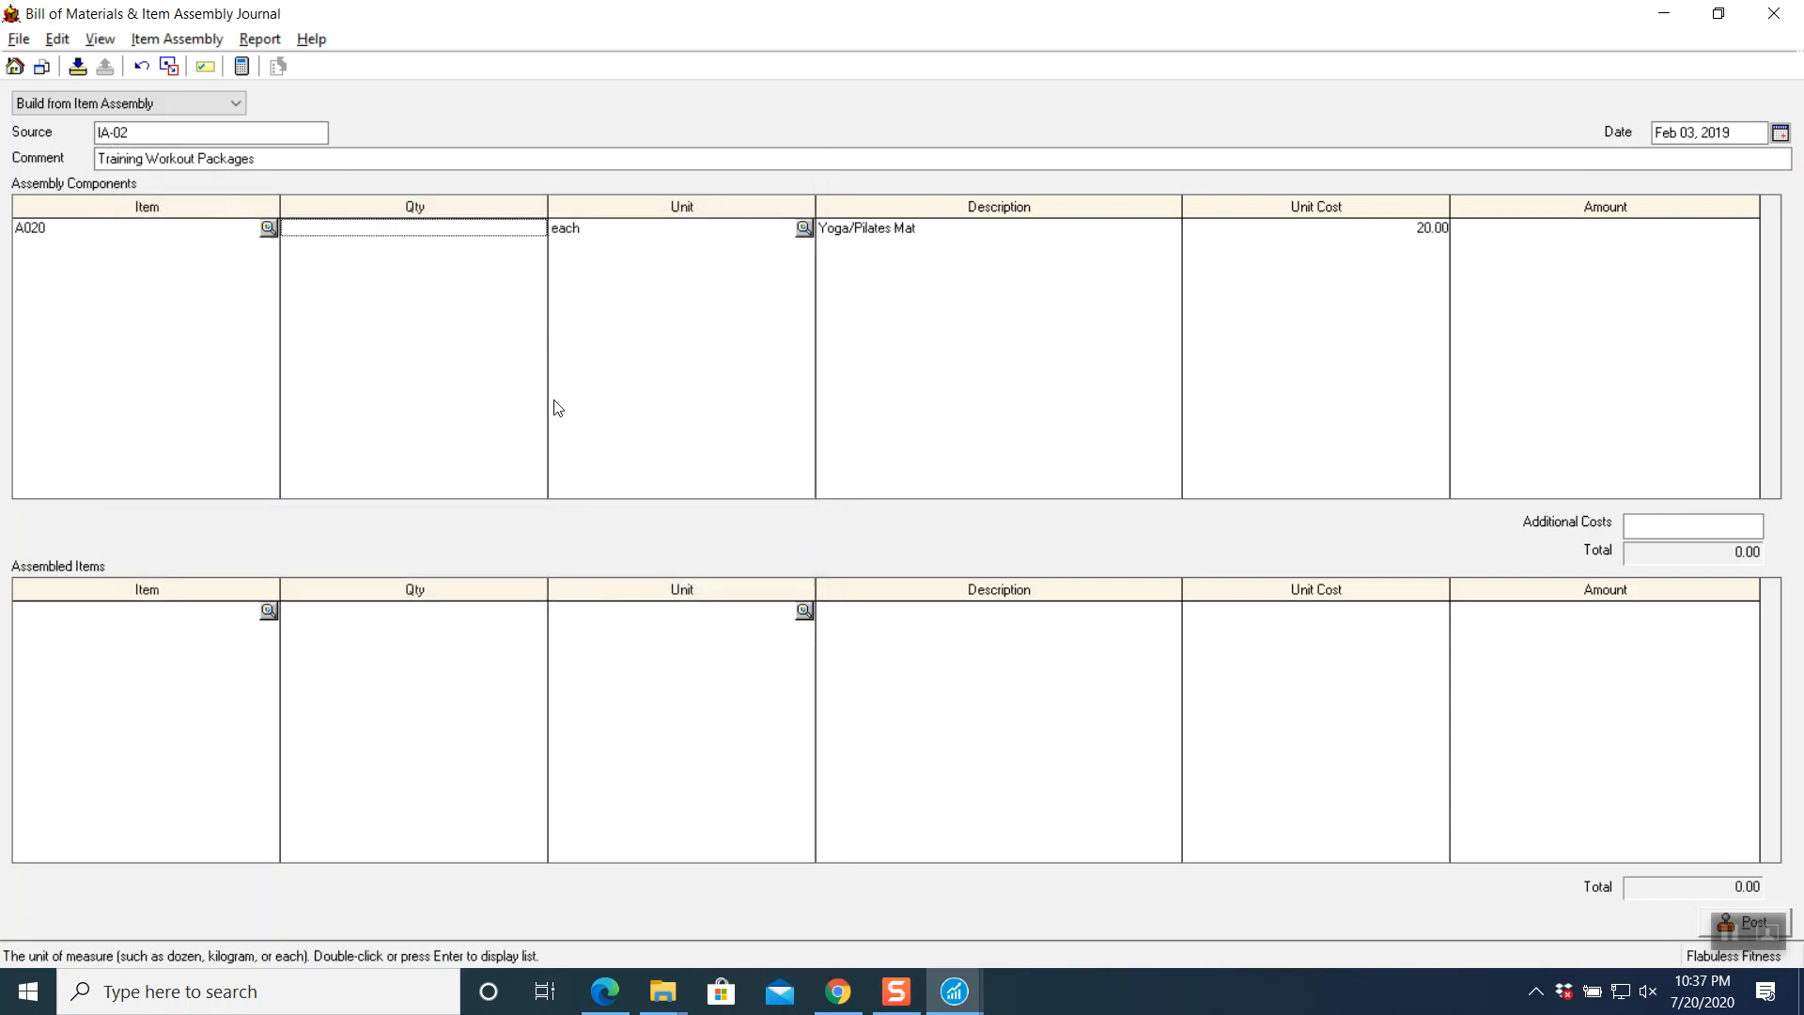
pyautogui.press('Tab')
pyautogui.press('Tab')
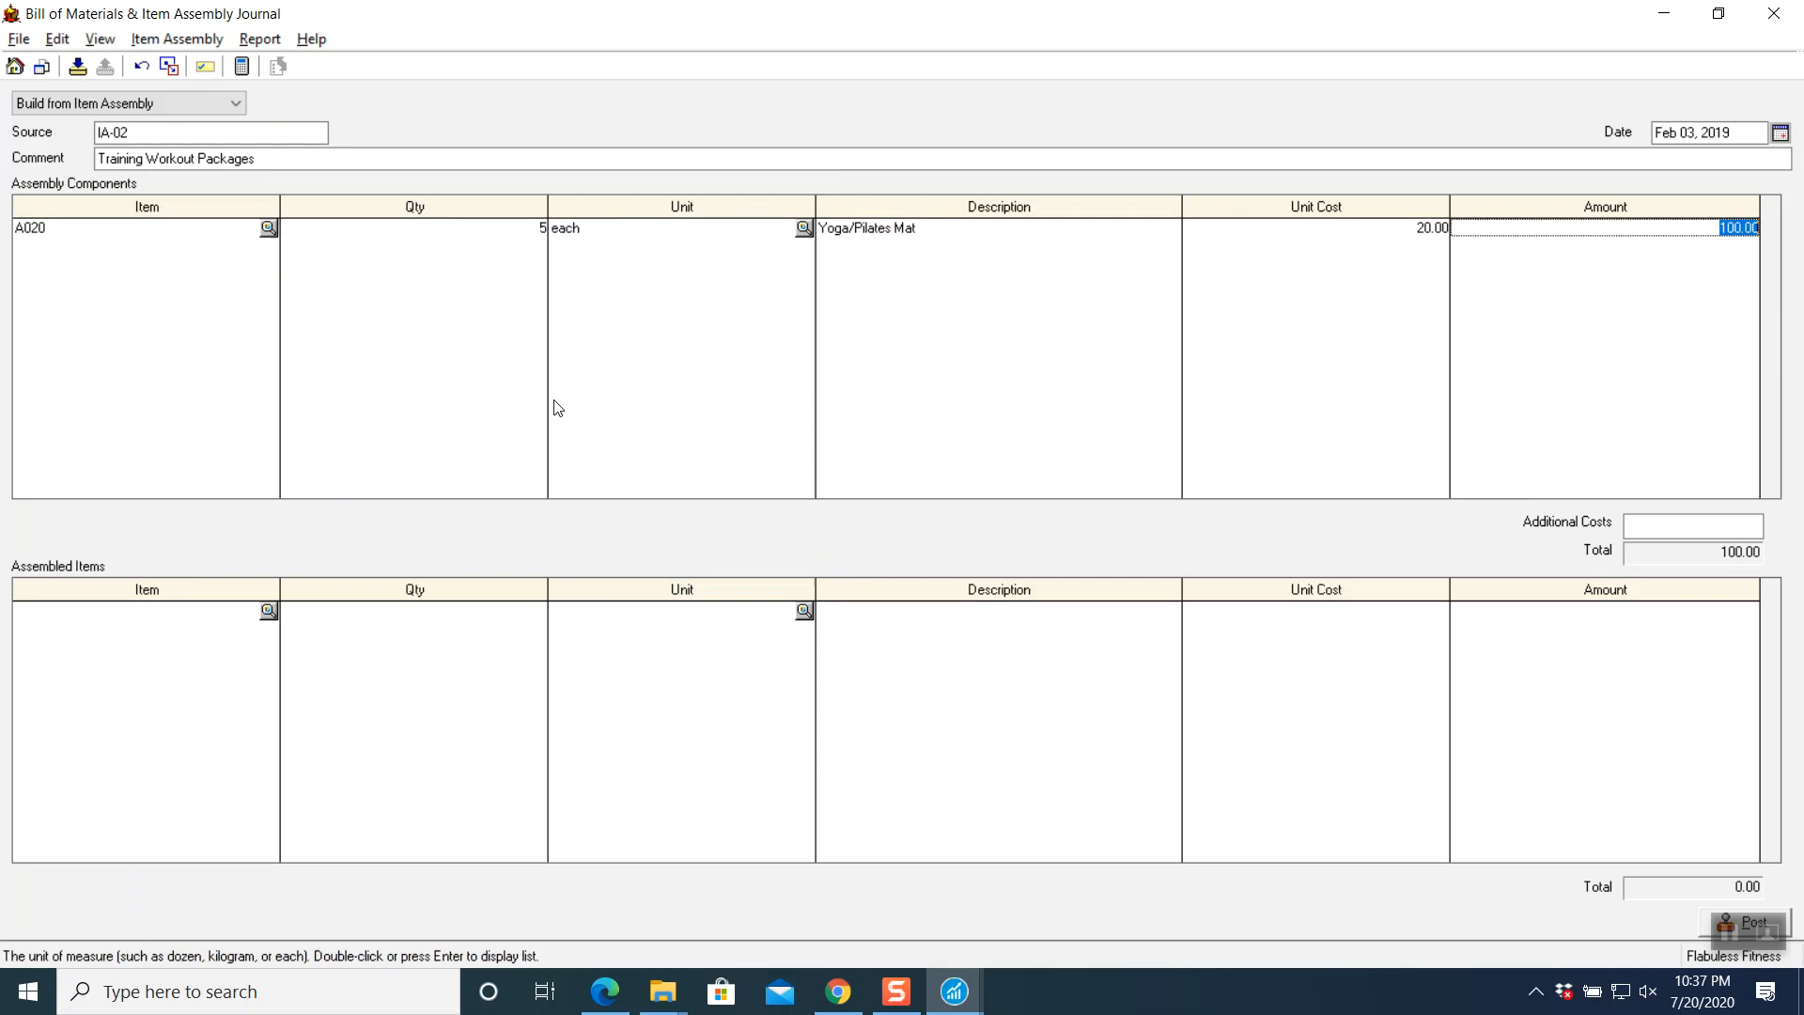
pyautogui.press('Tab')
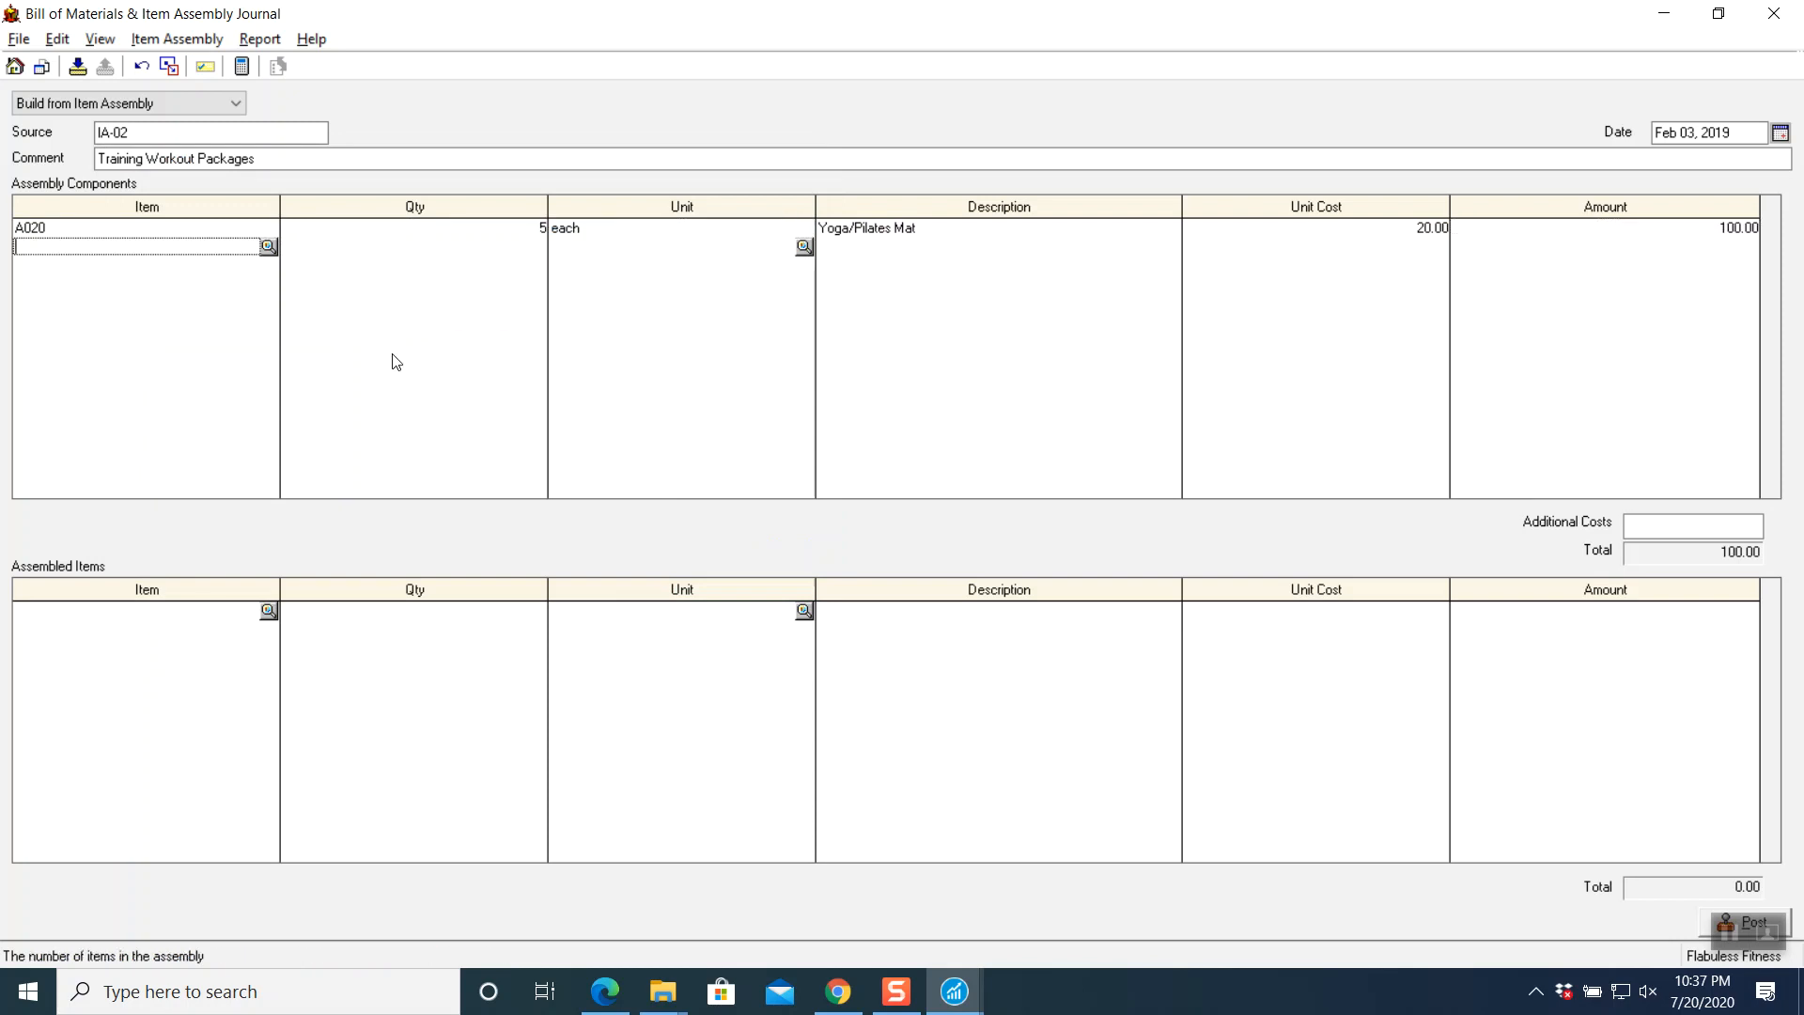
pyautogui.click(269, 244)
pyautogui.click(186, 366)
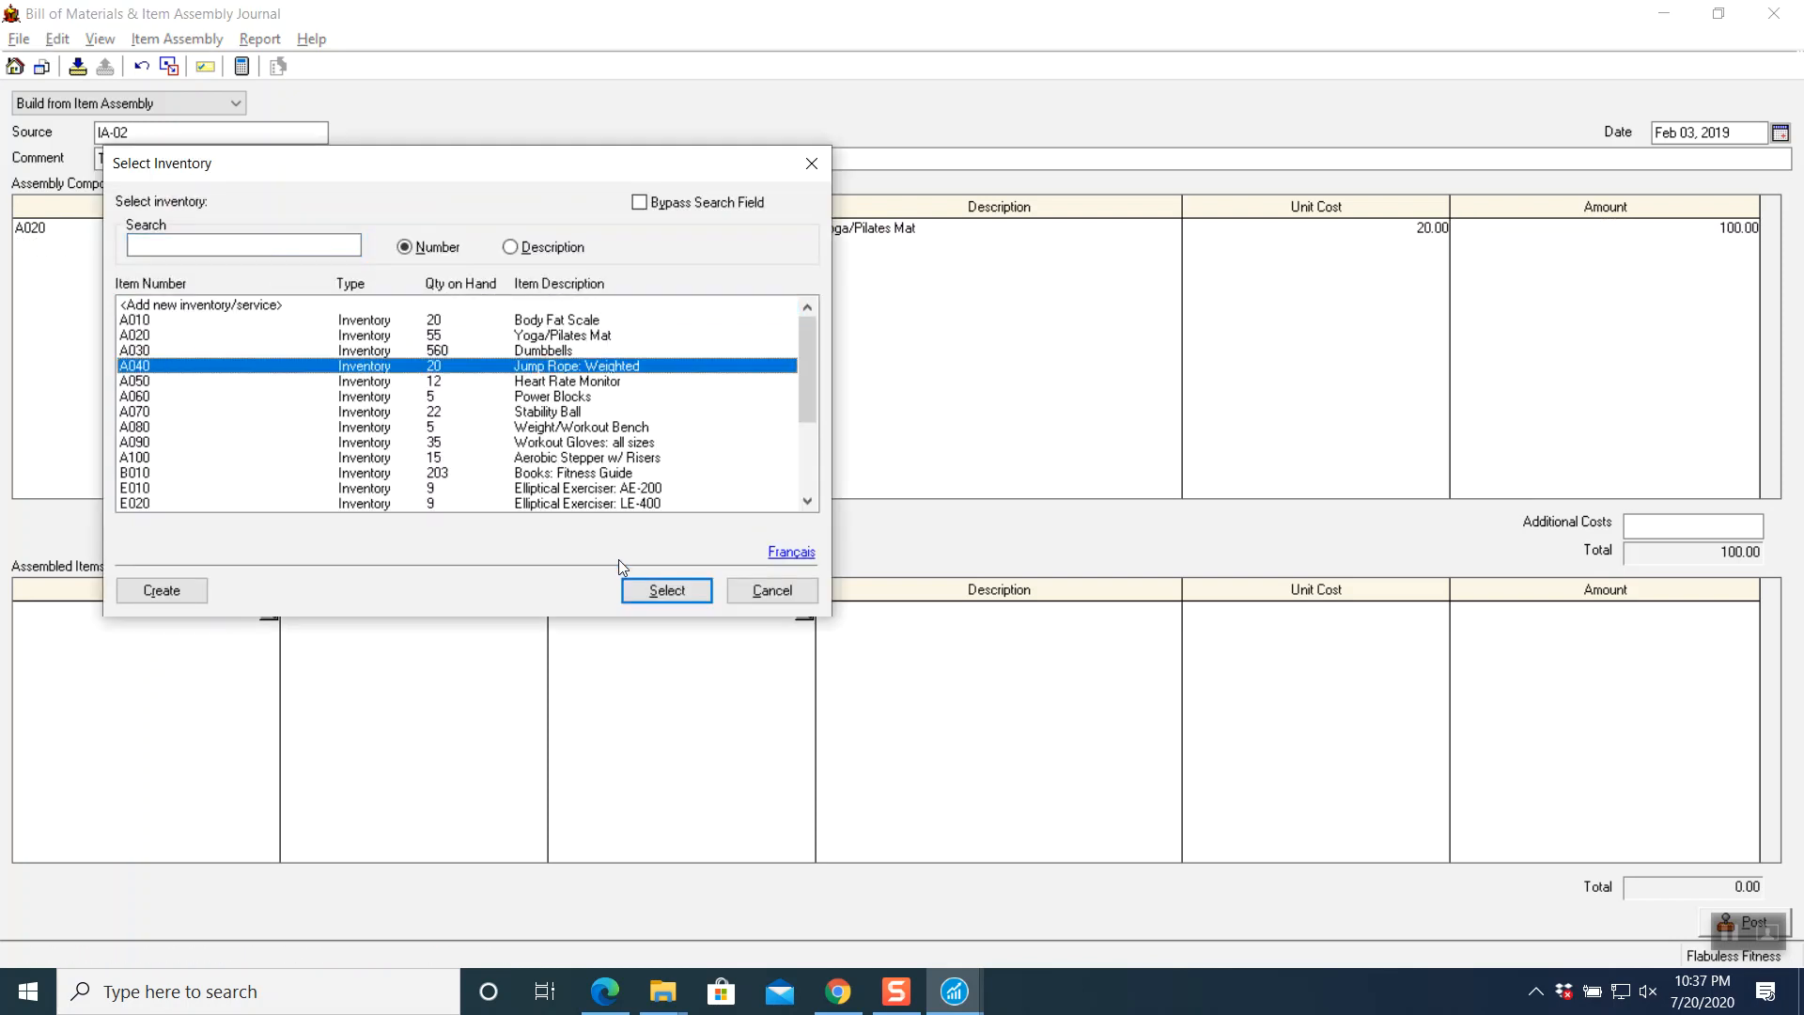
pyautogui.click(658, 586)
pyautogui.press('Tab')
pyautogui.press('Tab')
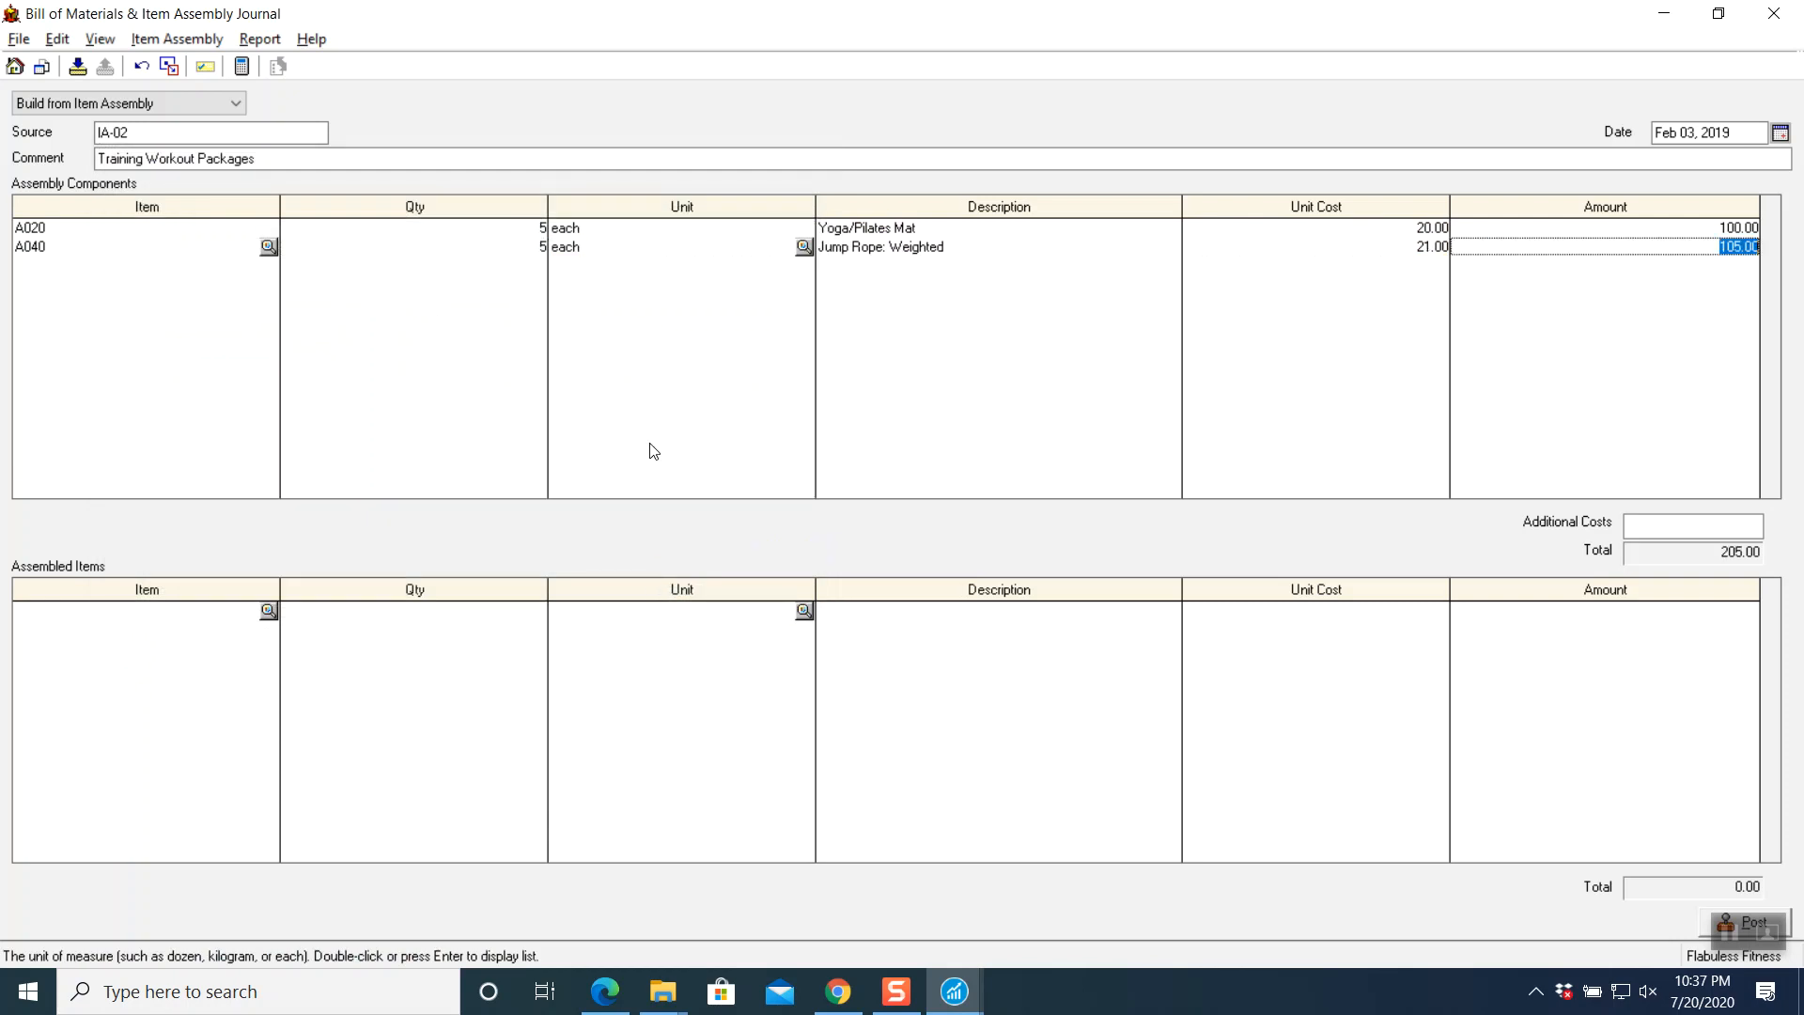
pyautogui.press('Tab')
pyautogui.click(269, 267)
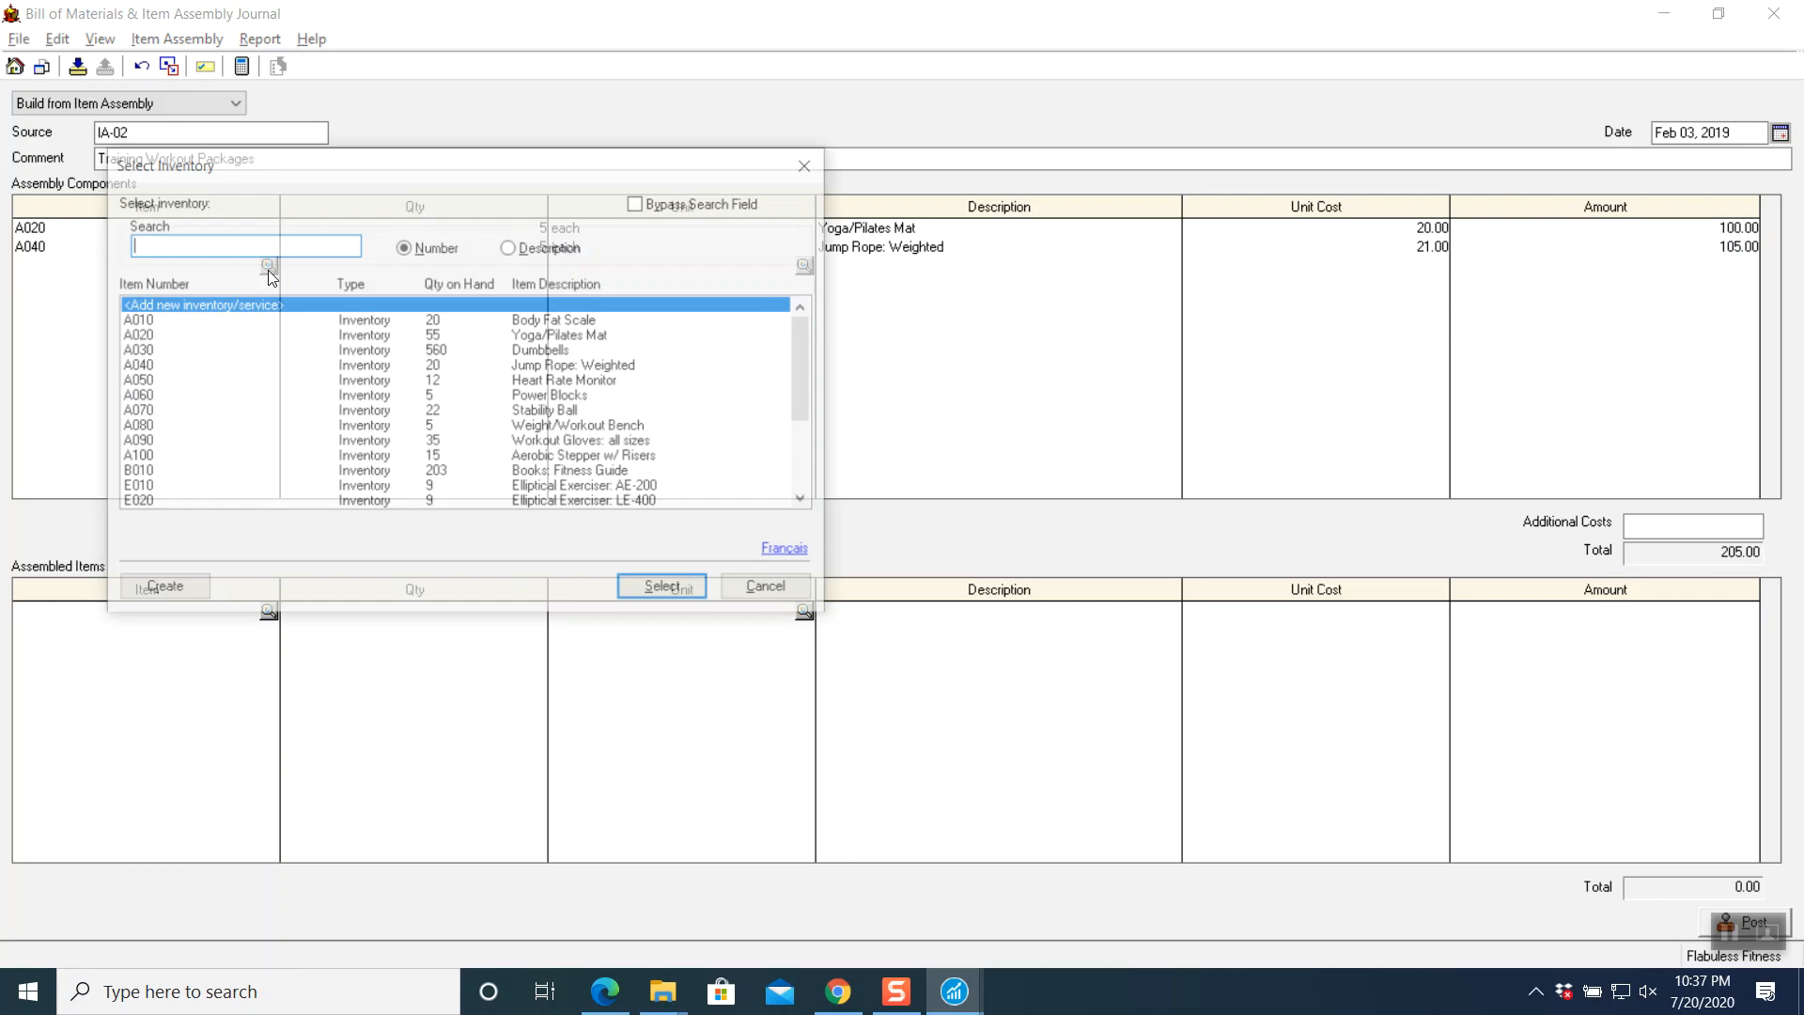
pyautogui.click(196, 386)
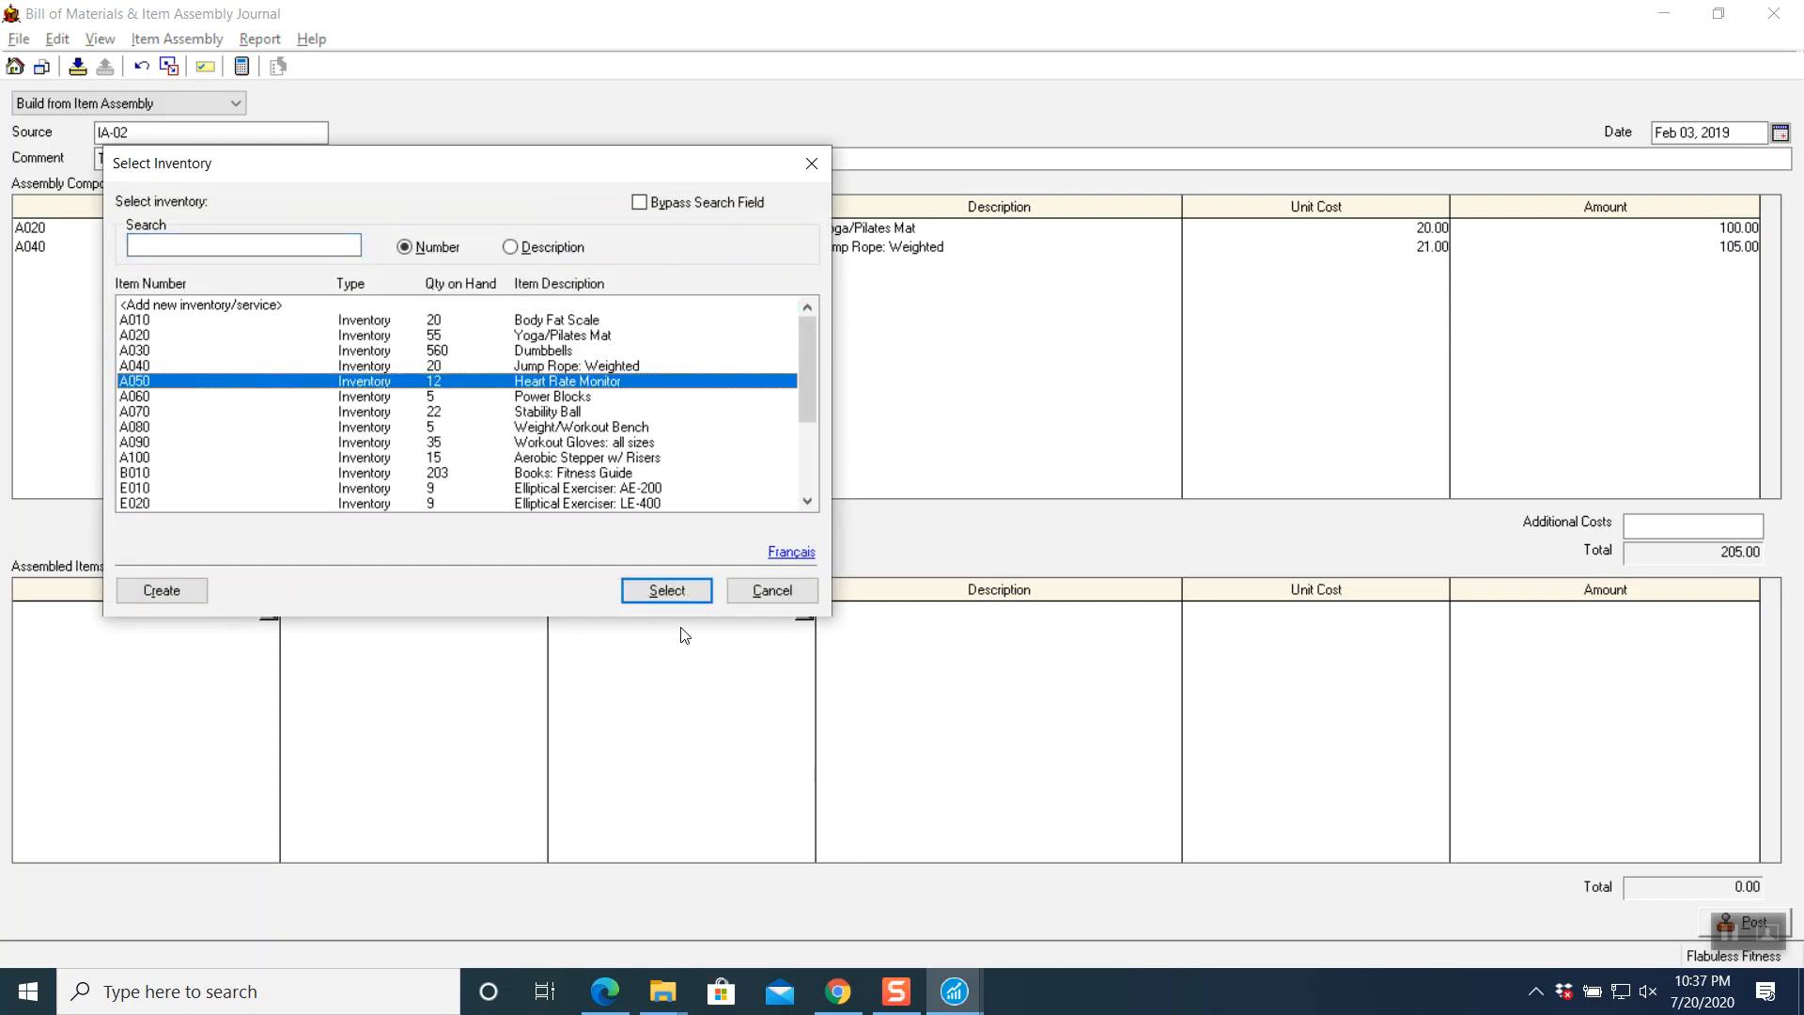
pyautogui.click(668, 591)
pyautogui.write('5')
pyautogui.press('Tab')
pyautogui.press('Tab')
pyautogui.press('Tab')
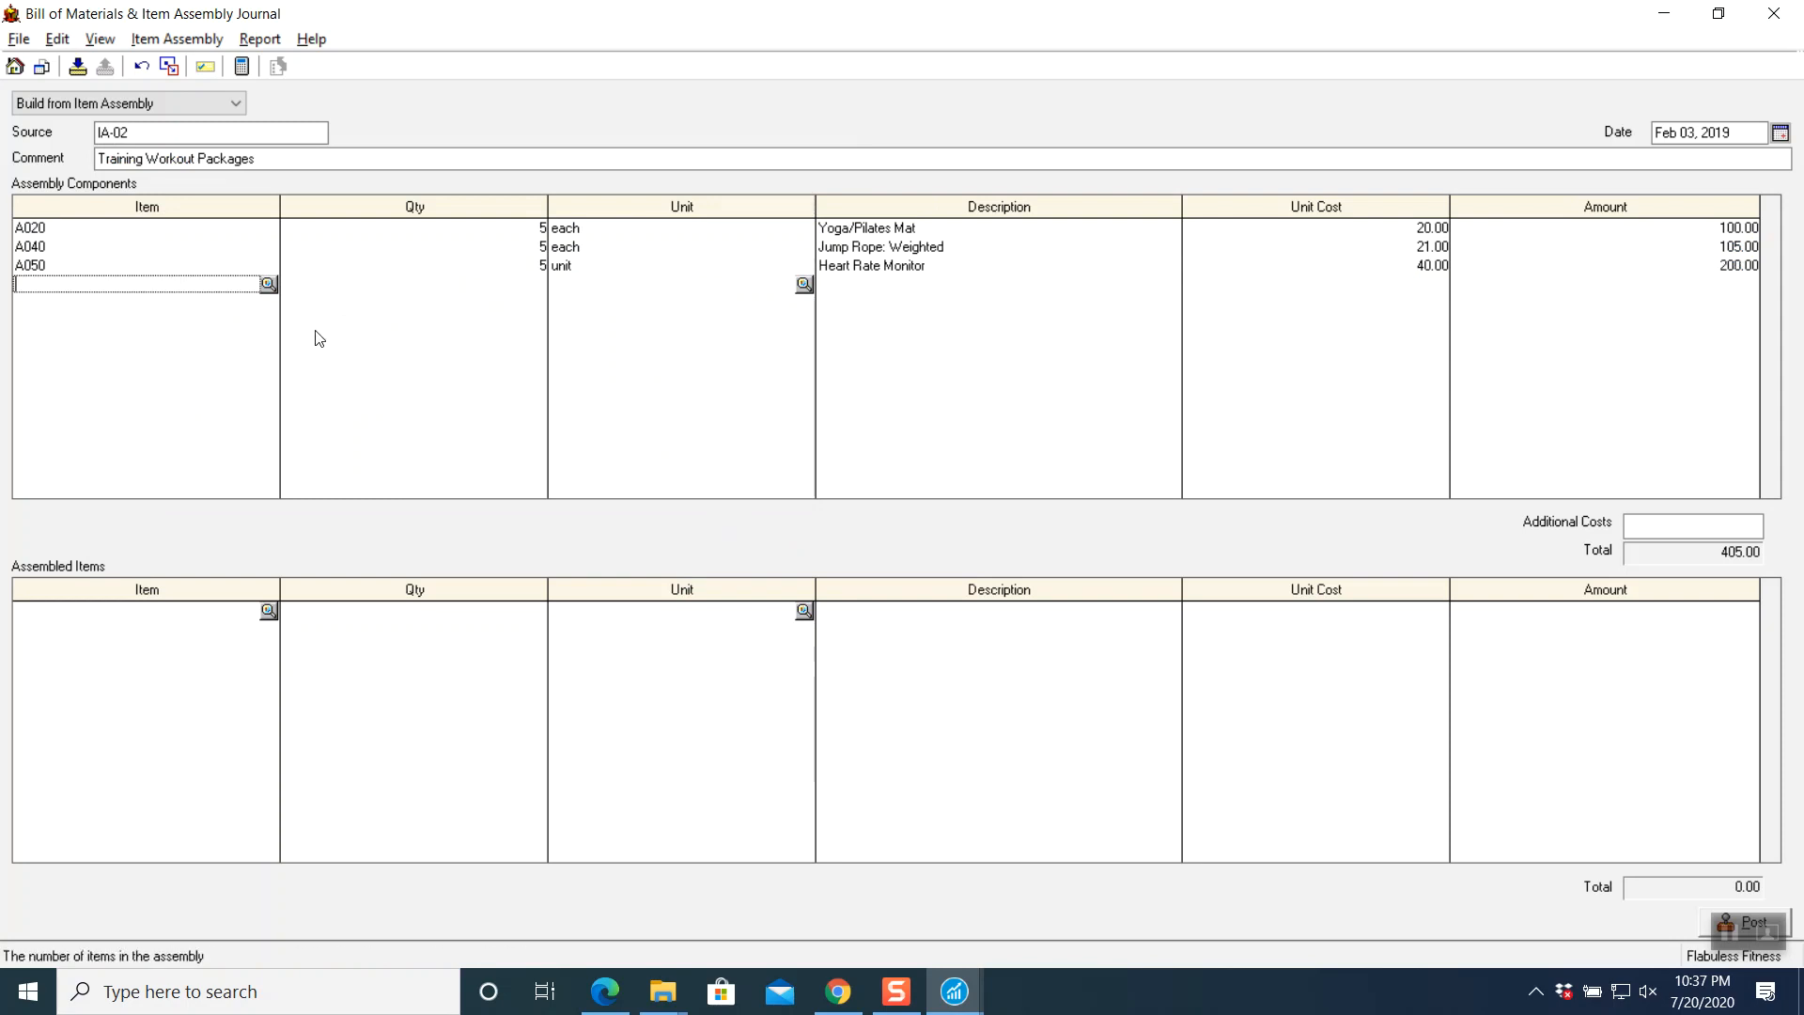
# - Add A060 Power Blocks, A070 Stability Ball and A080 Weight/Workout Bench, 5 each
pyautogui.click(271, 284)
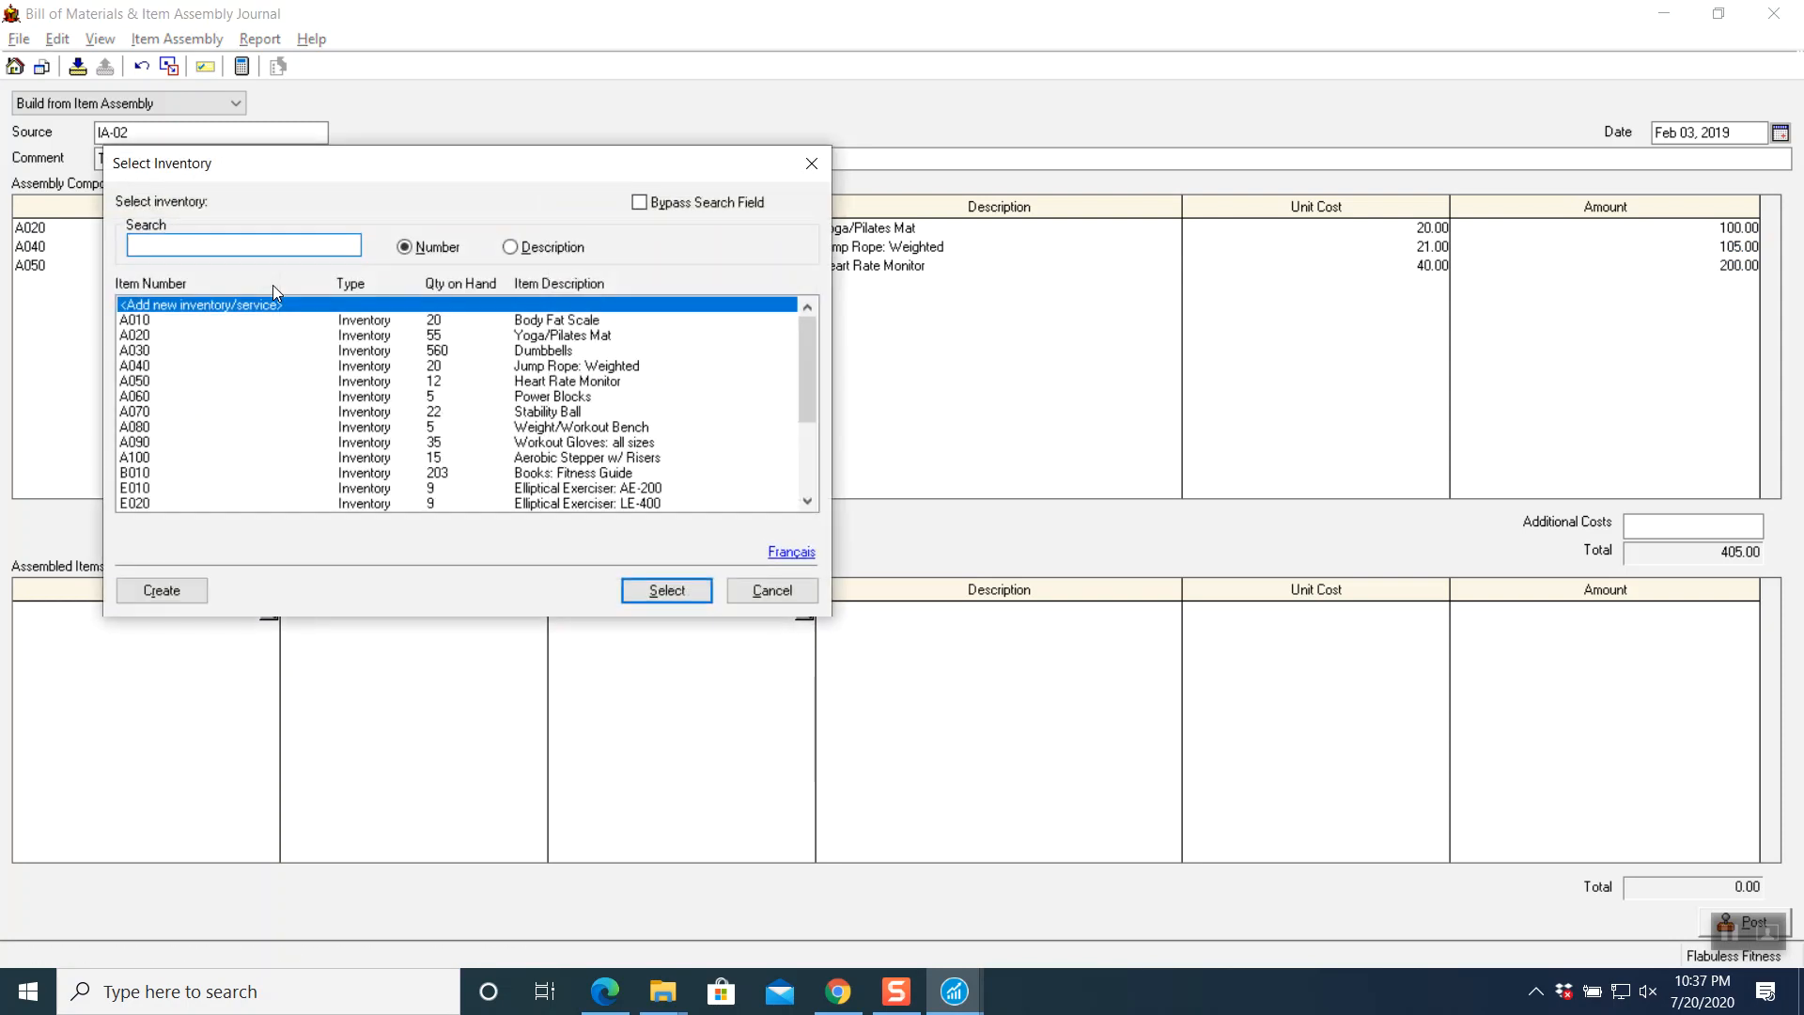
pyautogui.click(169, 396)
pyautogui.click(638, 591)
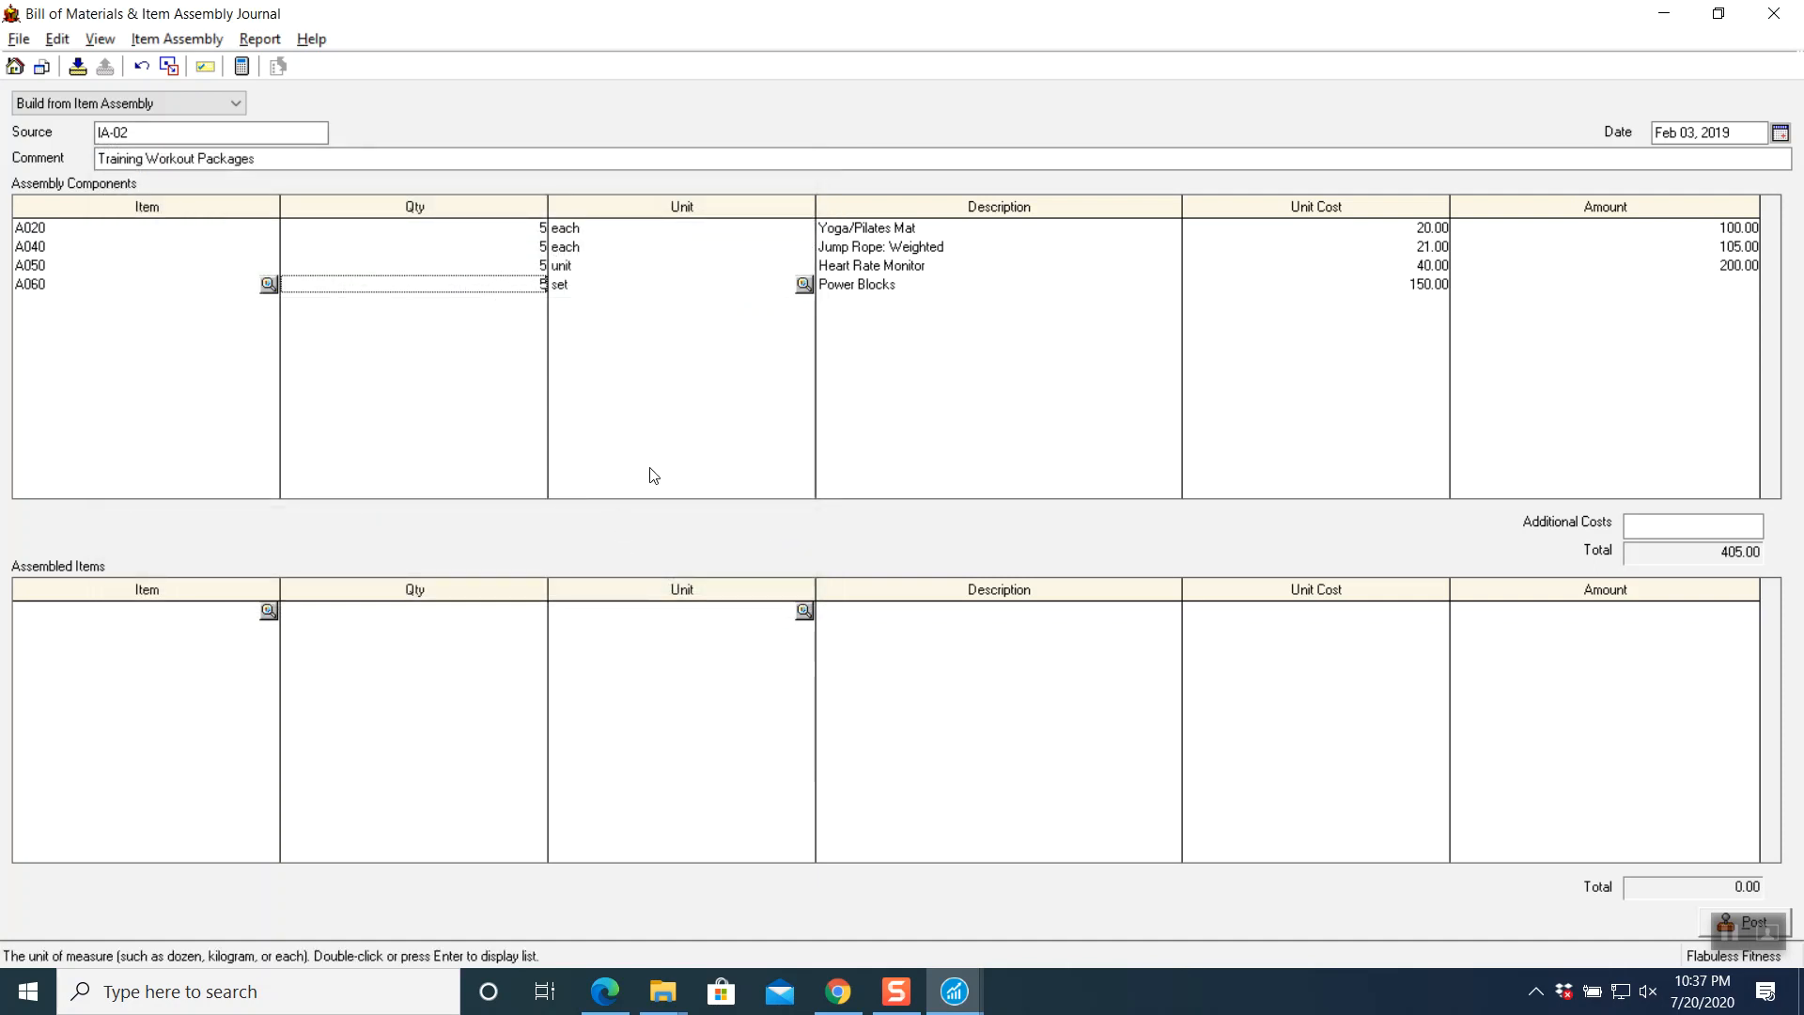
pyautogui.press('Tab')
pyautogui.press('Tab')
pyautogui.press('Tab')
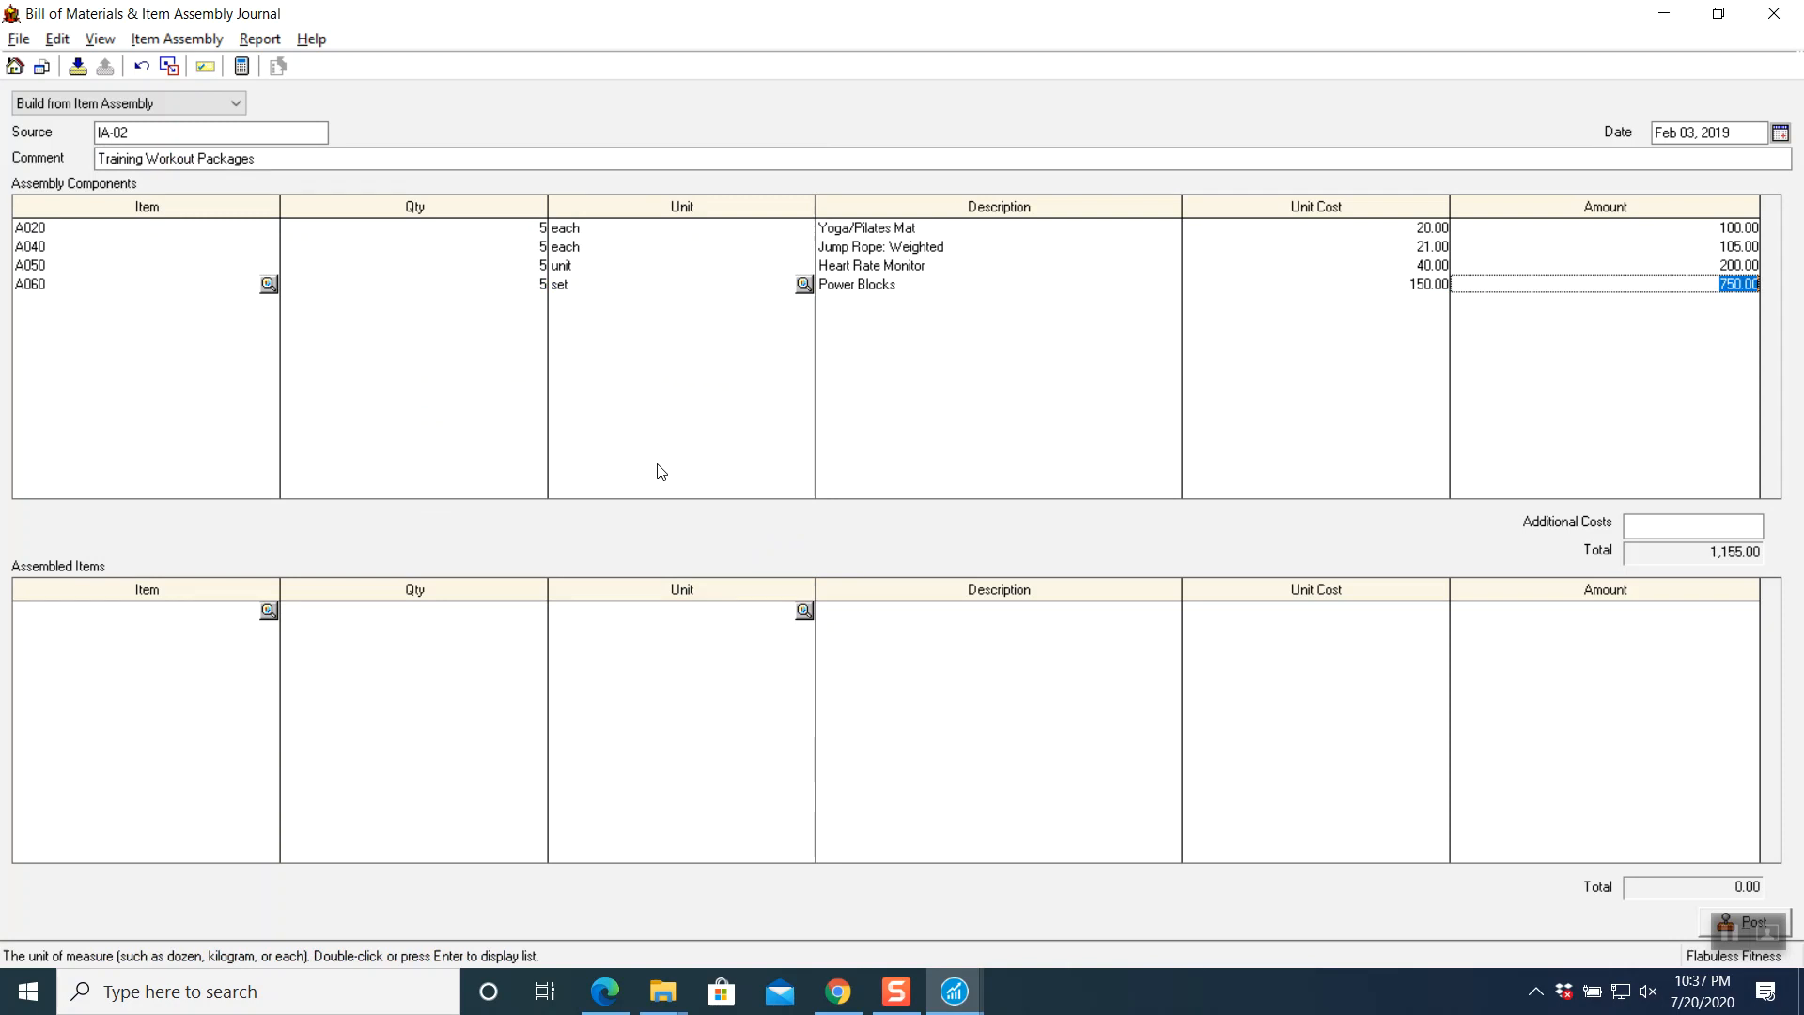
pyautogui.press('Tab')
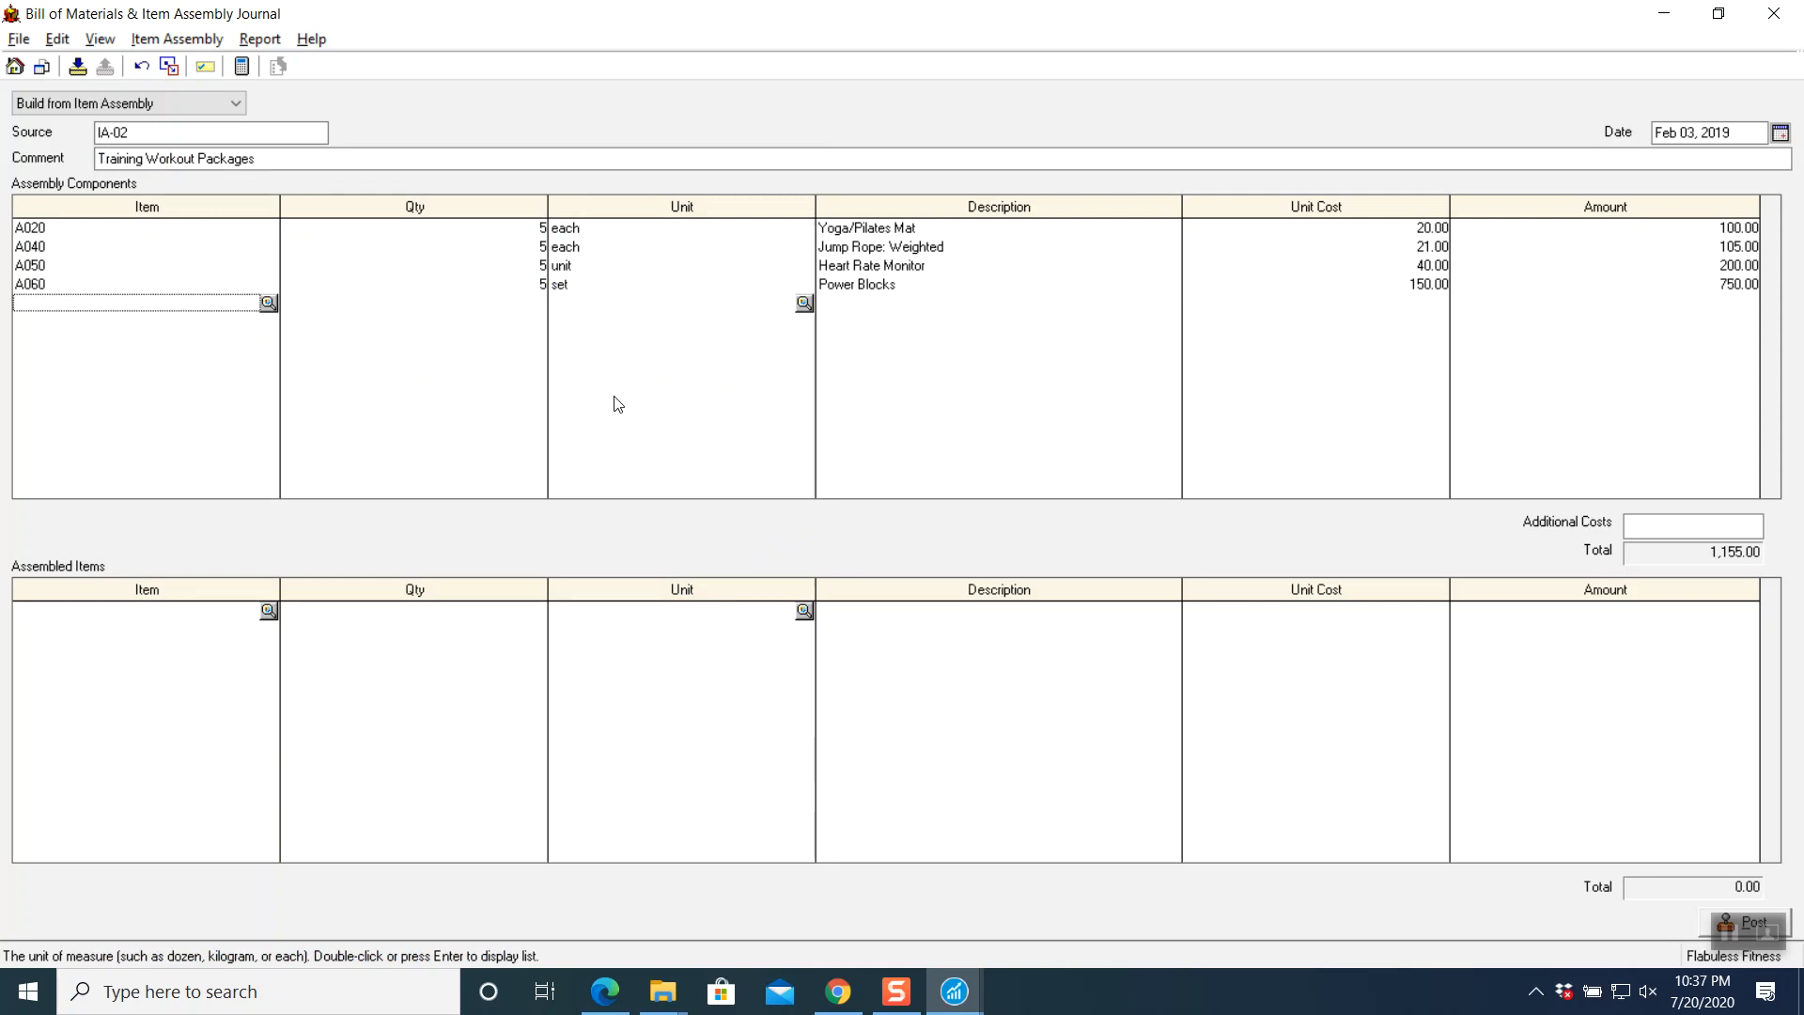
pyautogui.click(269, 303)
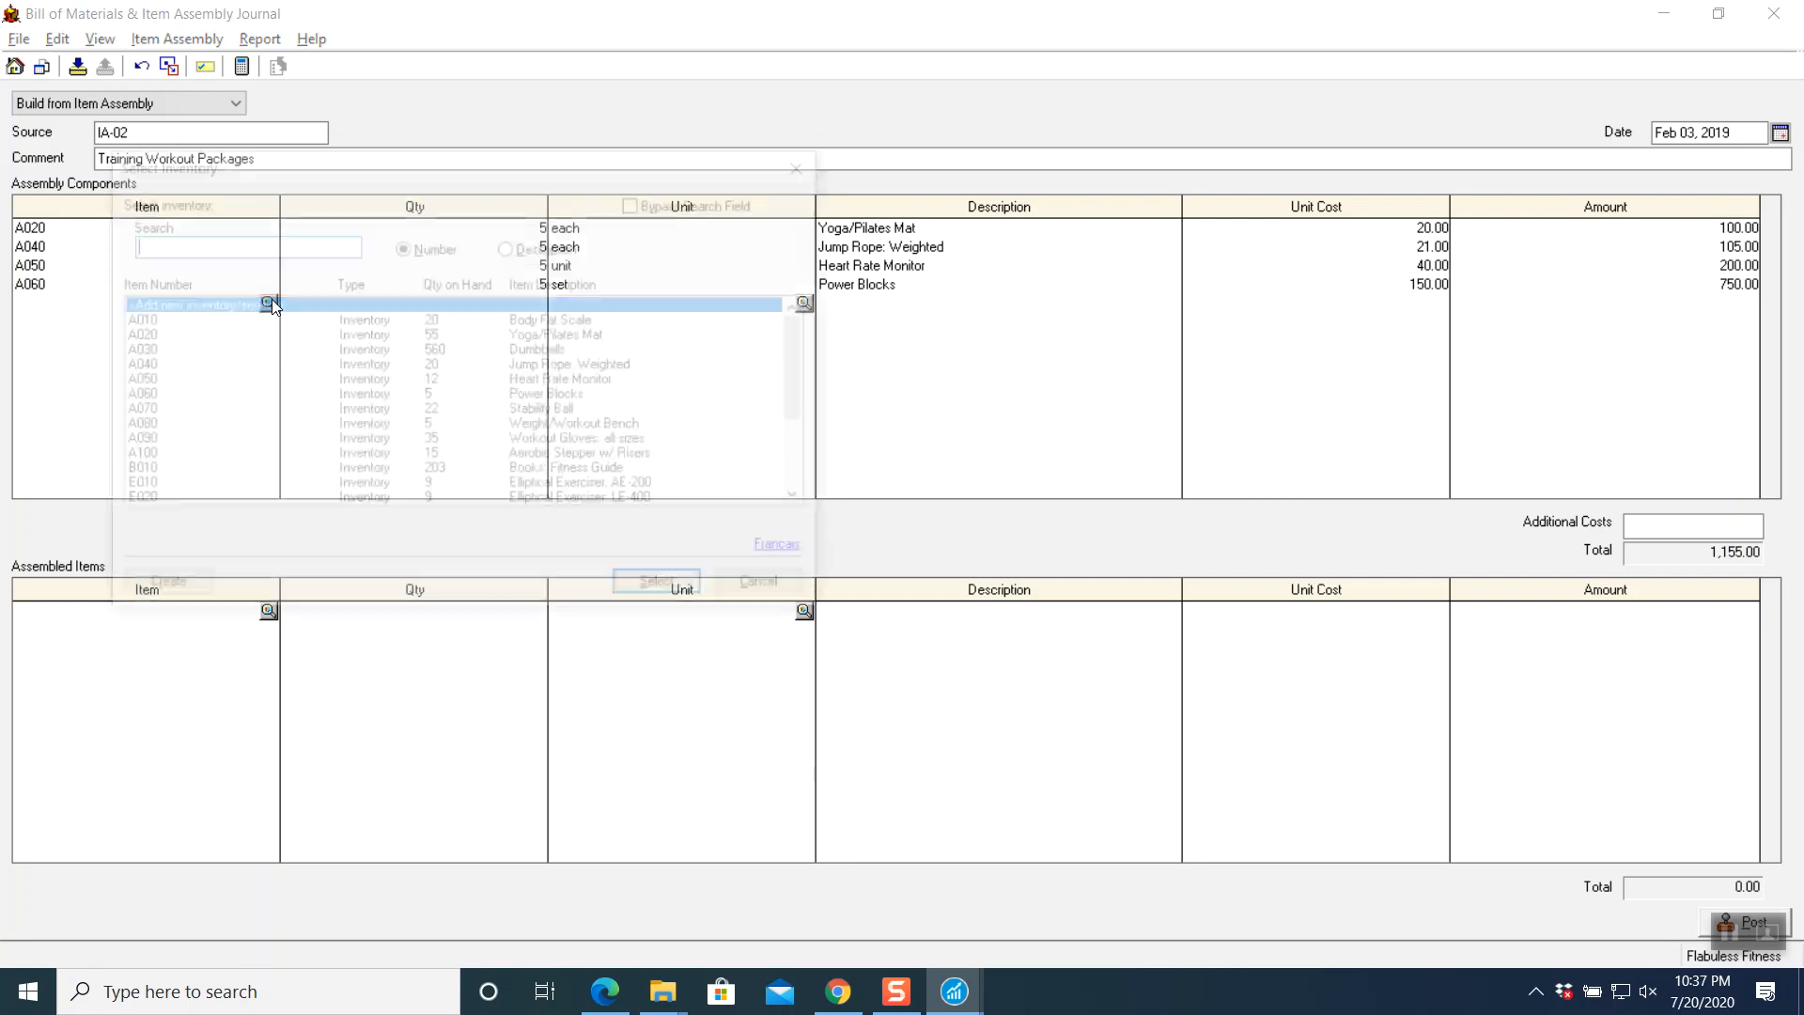
pyautogui.click(184, 411)
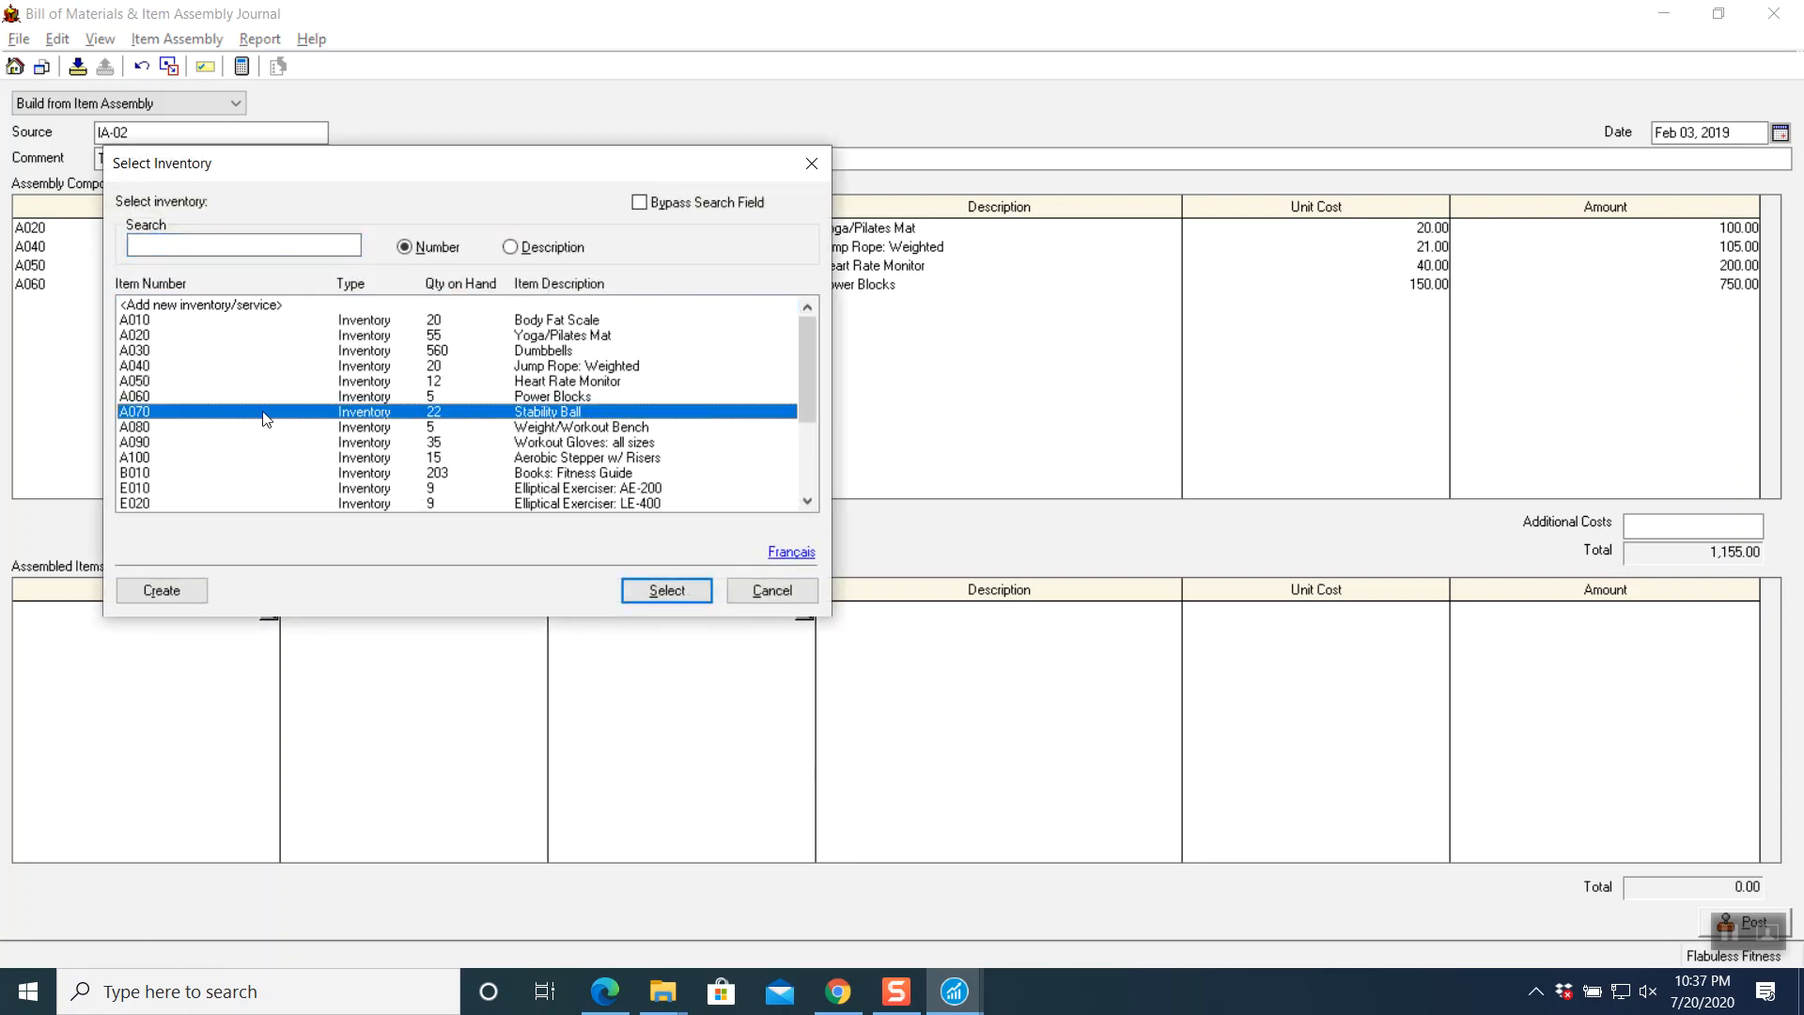
pyautogui.click(635, 585)
pyautogui.write('5')
pyautogui.press('Tab')
pyautogui.press('Tab')
pyautogui.press('Tab')
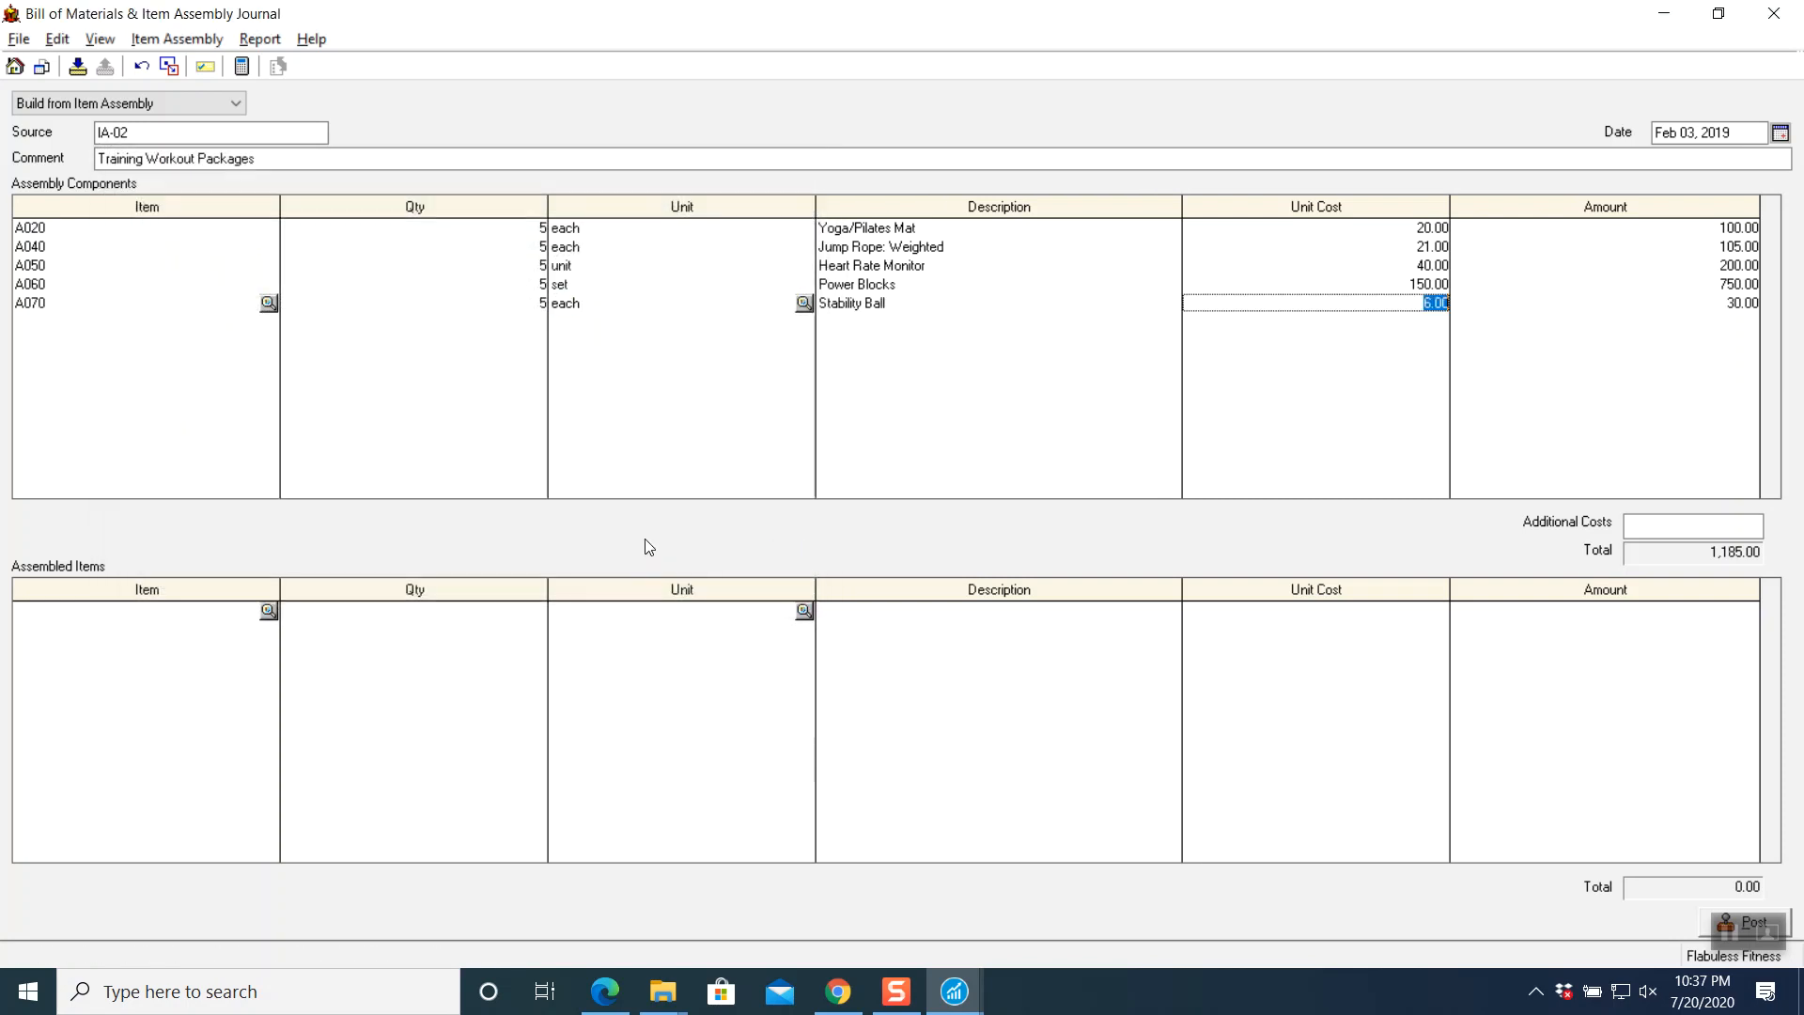
pyautogui.press('Tab')
pyautogui.click(269, 321)
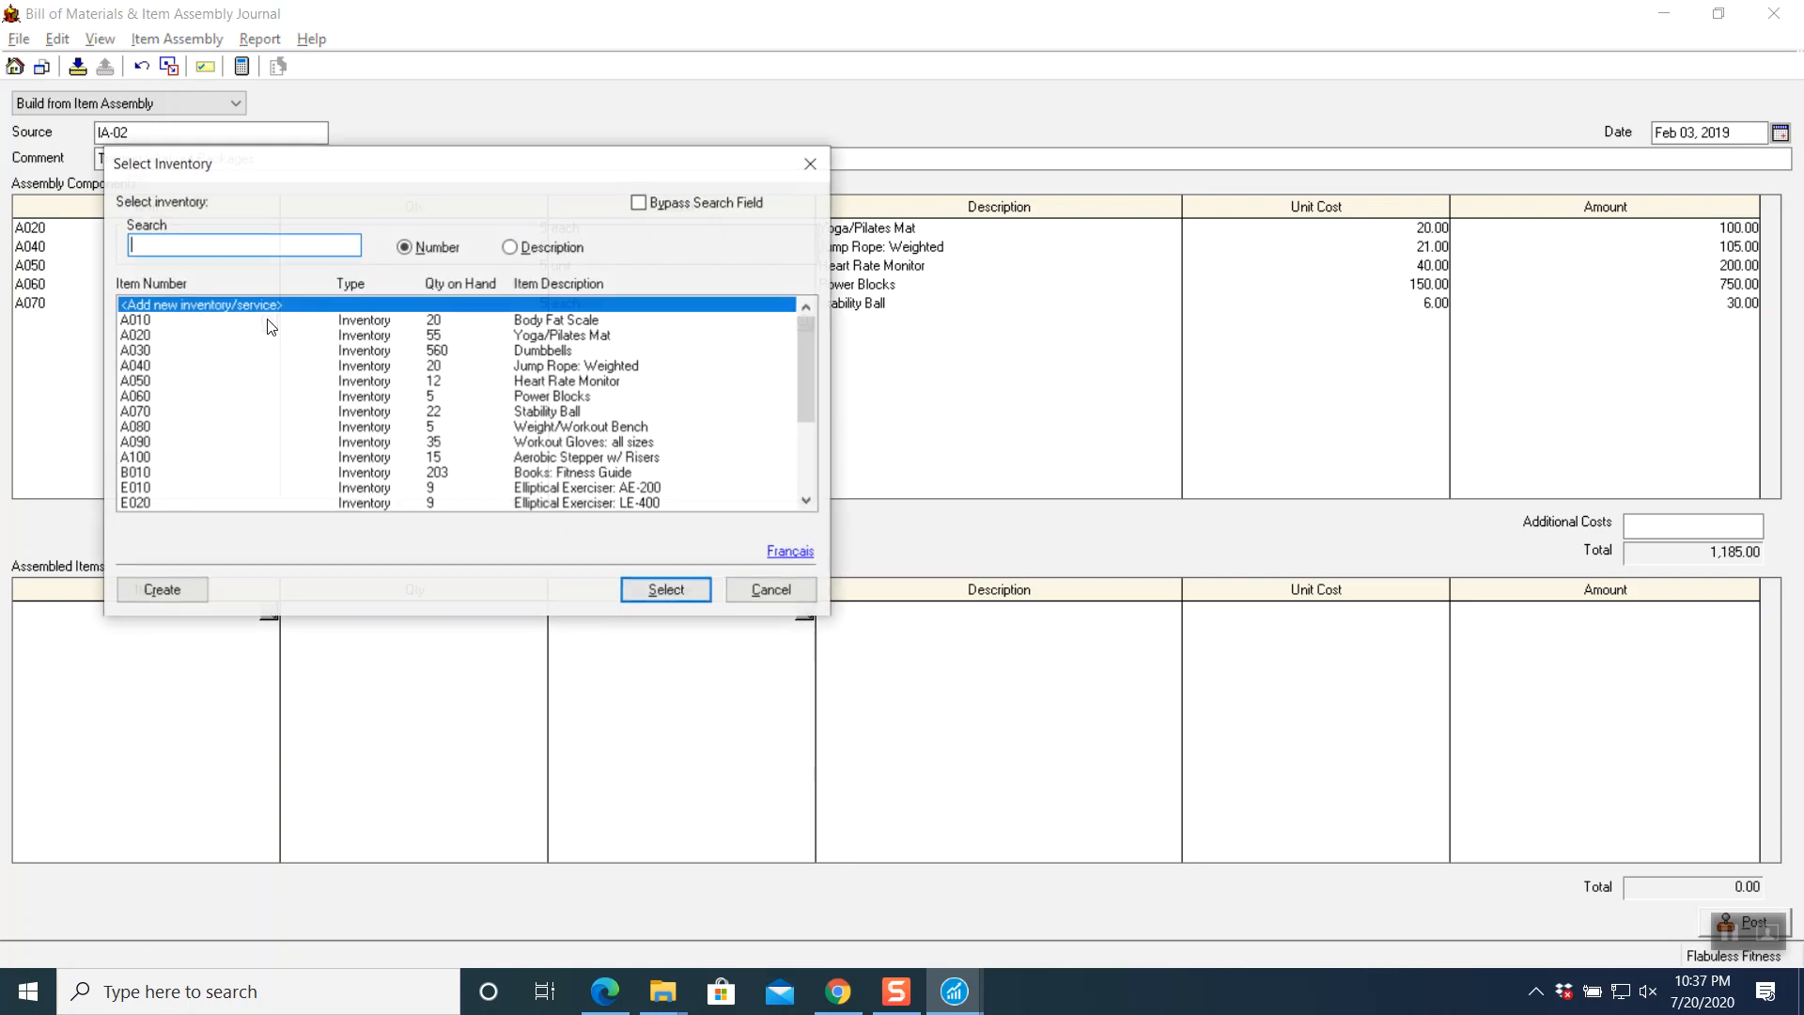
pyautogui.click(153, 426)
pyautogui.click(663, 590)
pyautogui.write('5')
pyautogui.press('Tab')
pyautogui.press('Tab')
pyautogui.press('Tab')
pyautogui.press('Tab')
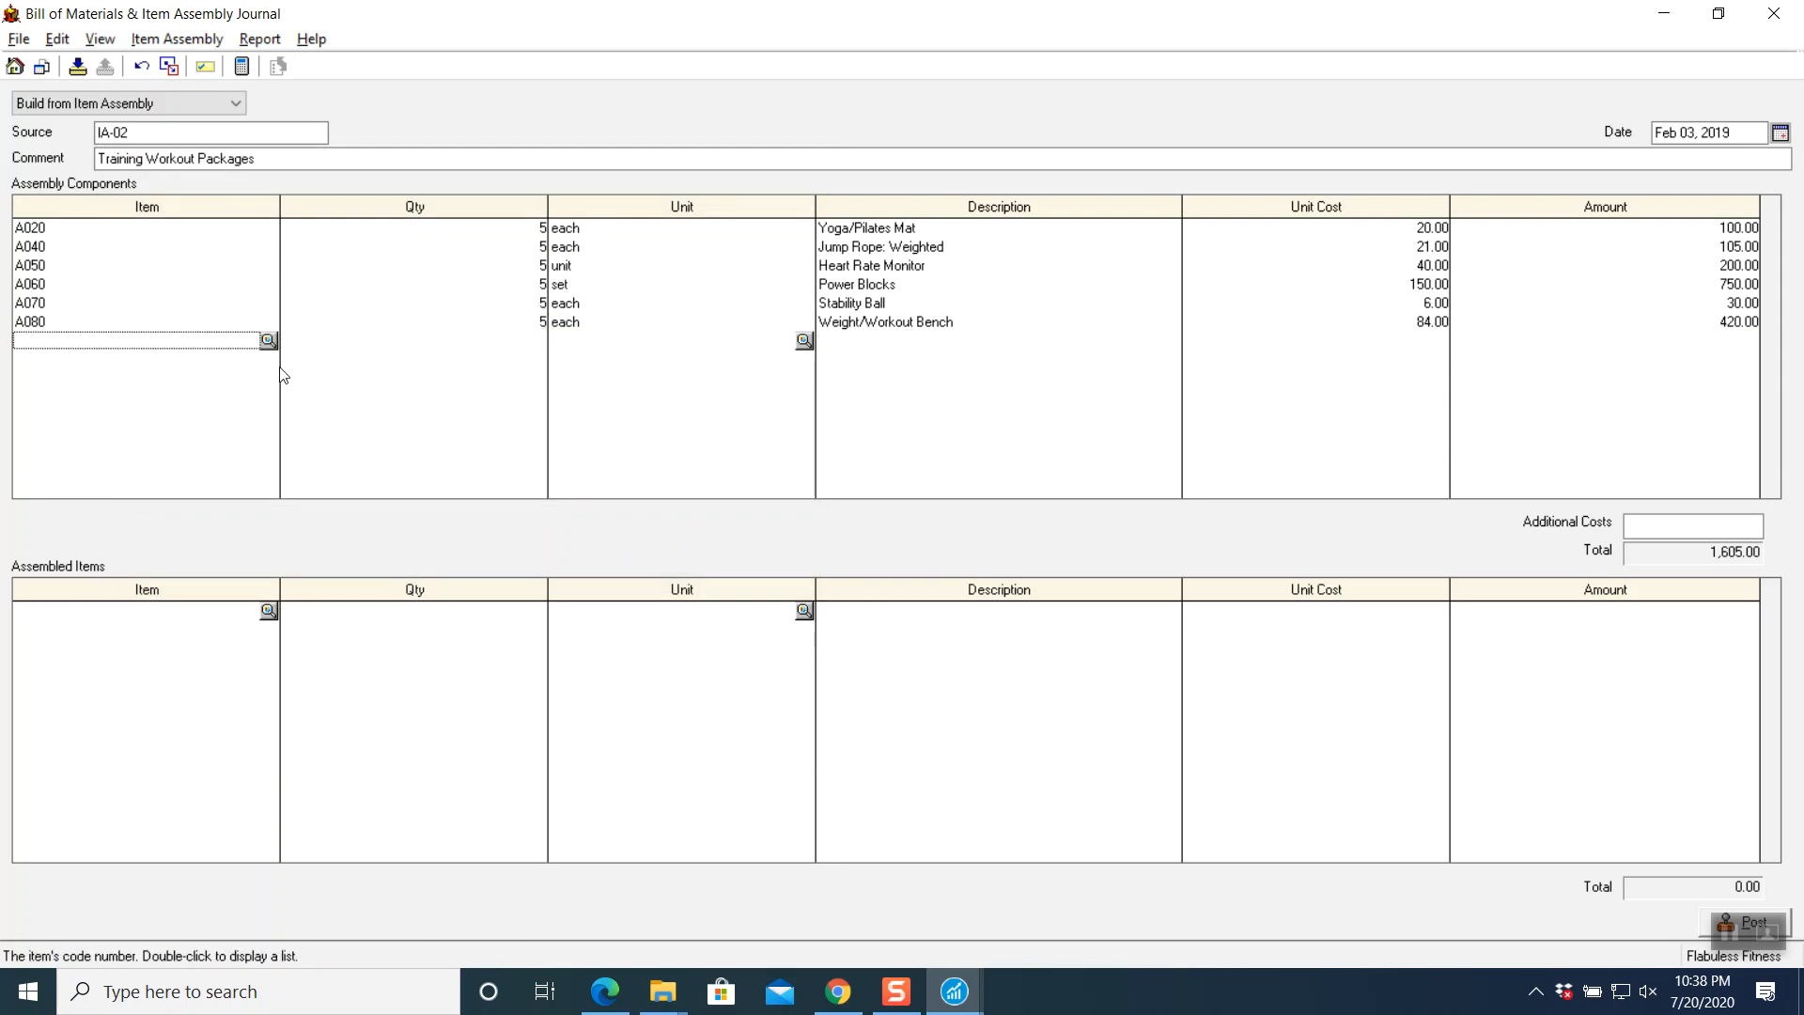
# - Add A090 Workout Gloves, A100 Aerobic Stepper and E030 Bicycle: Dual Action, 5 each, totalling 4,095.00
pyautogui.click(269, 340)
pyautogui.click(185, 442)
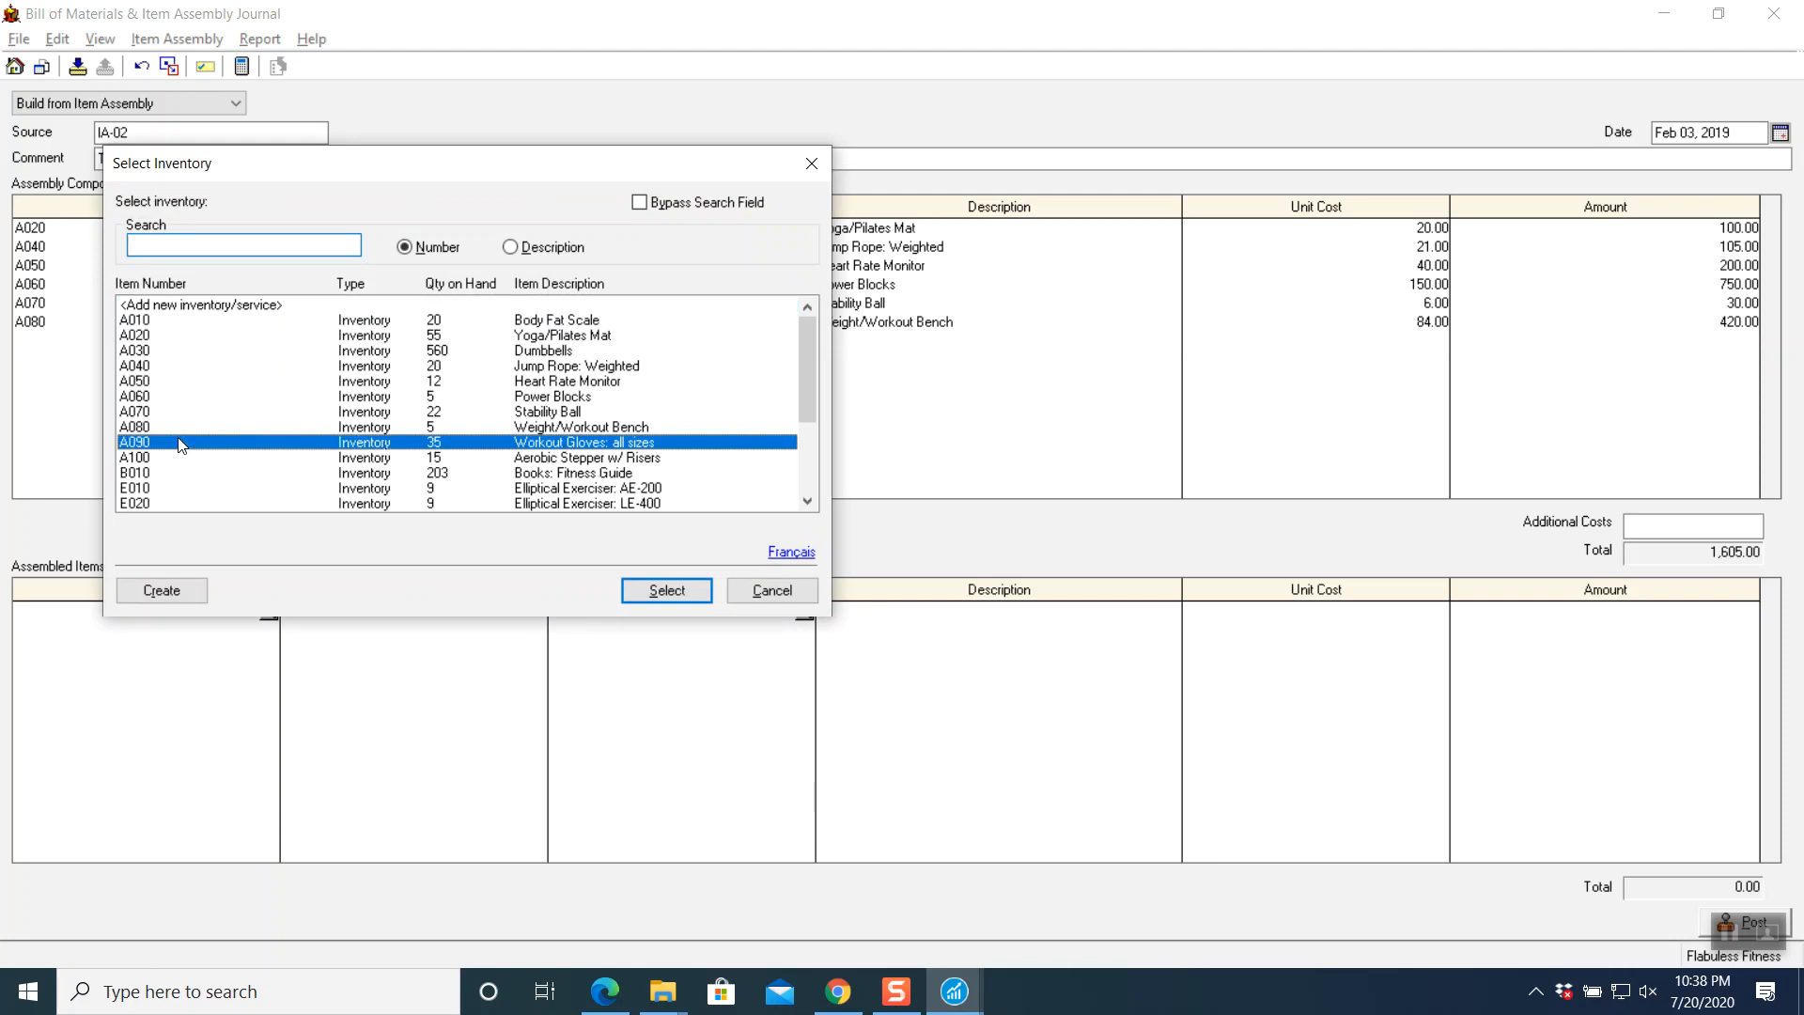
pyautogui.click(637, 587)
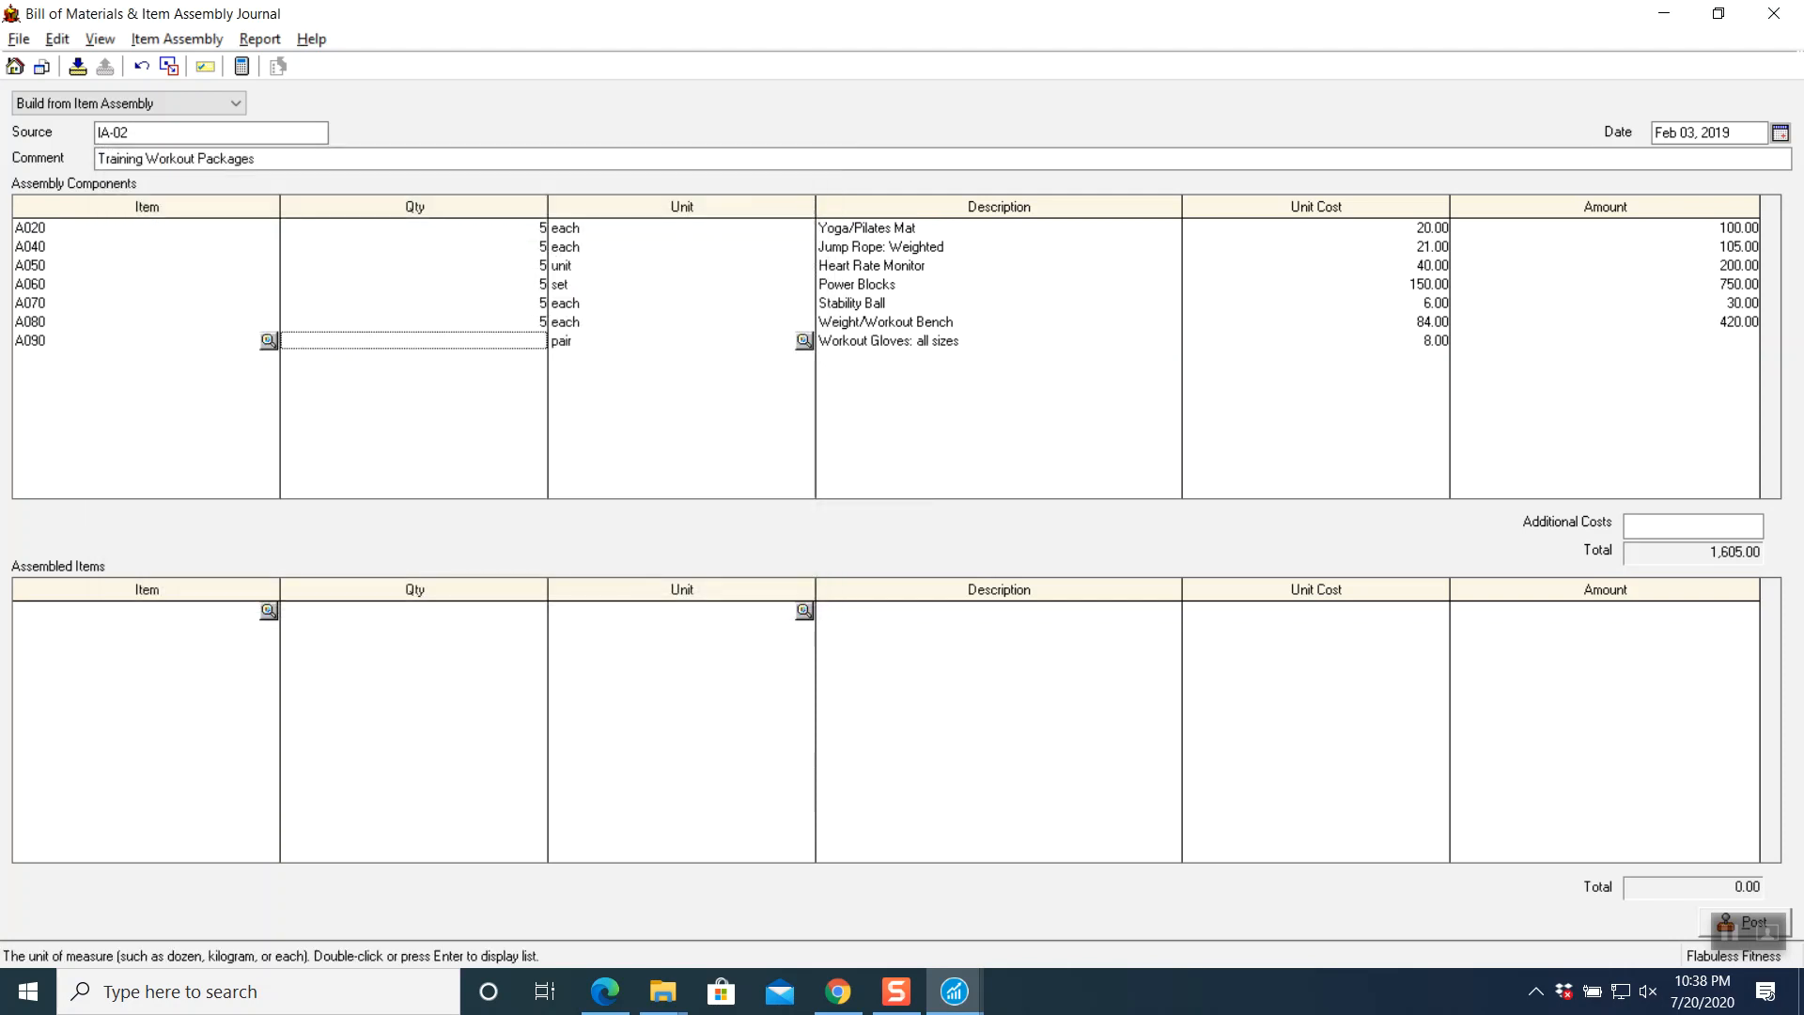
pyautogui.press('Tab')
pyautogui.press('Tab')
pyautogui.press('Tab')
pyautogui.press('Tab')
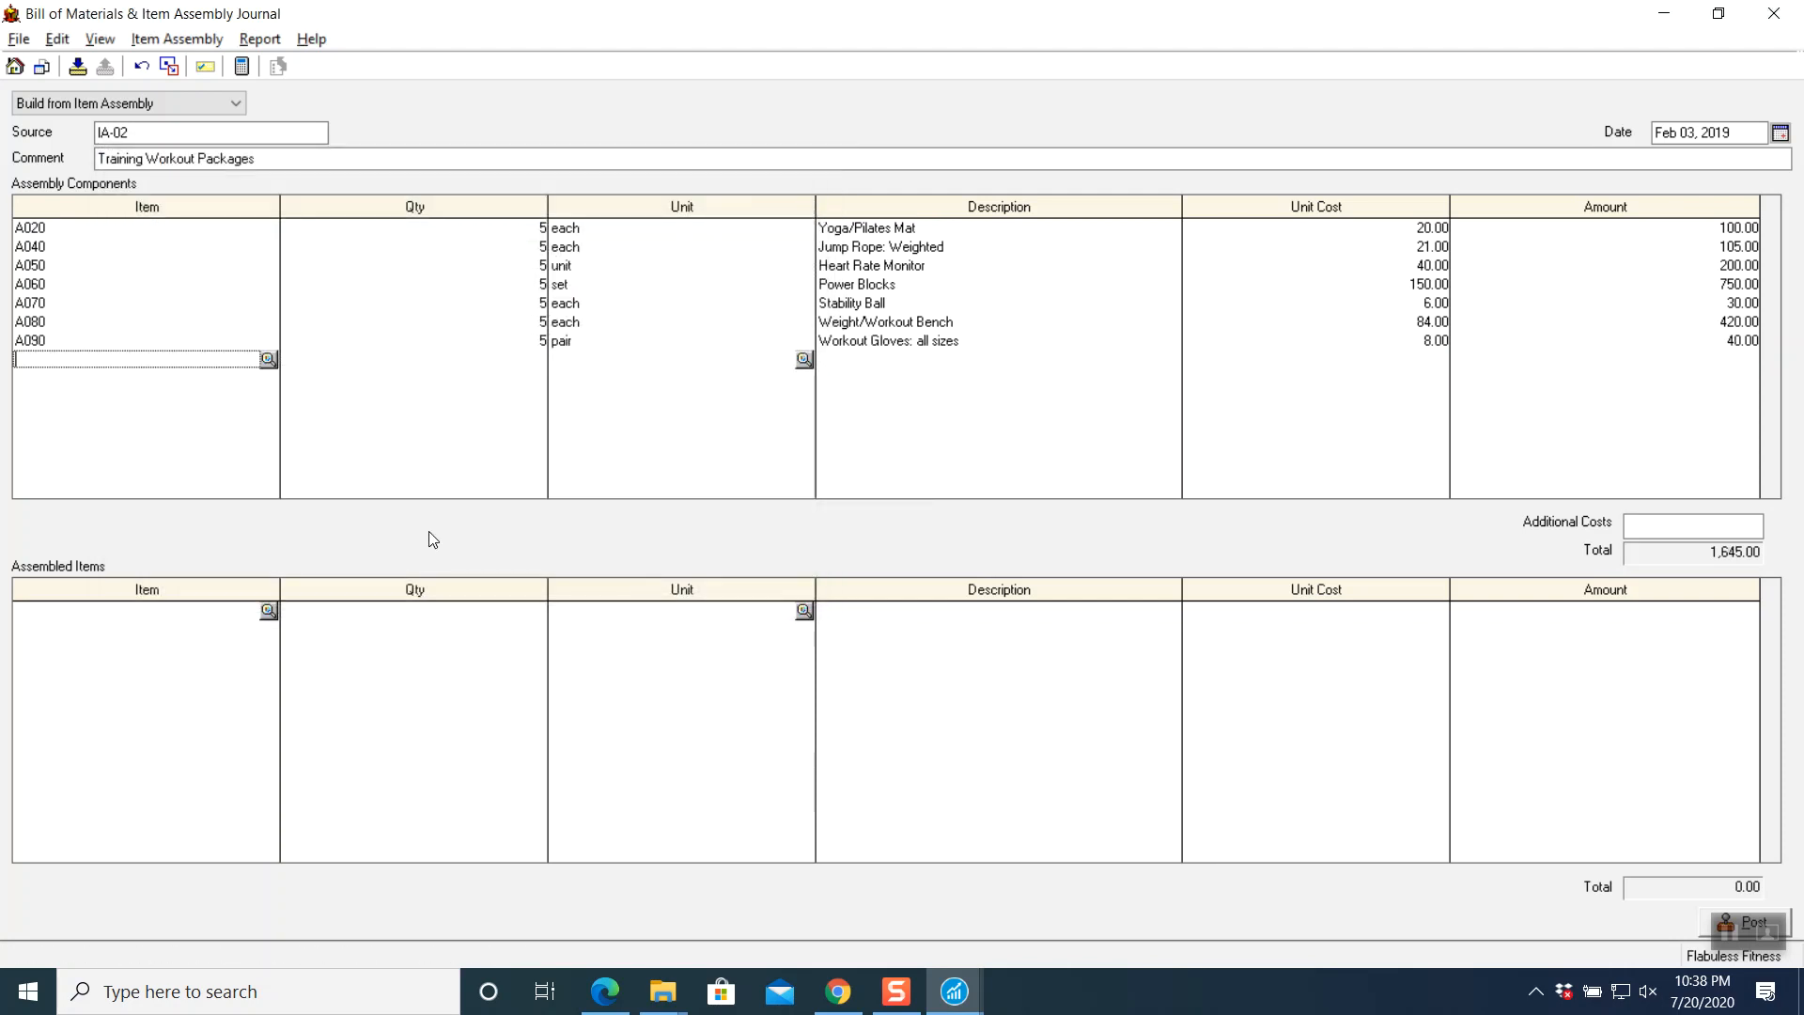
pyautogui.click(269, 359)
pyautogui.click(165, 457)
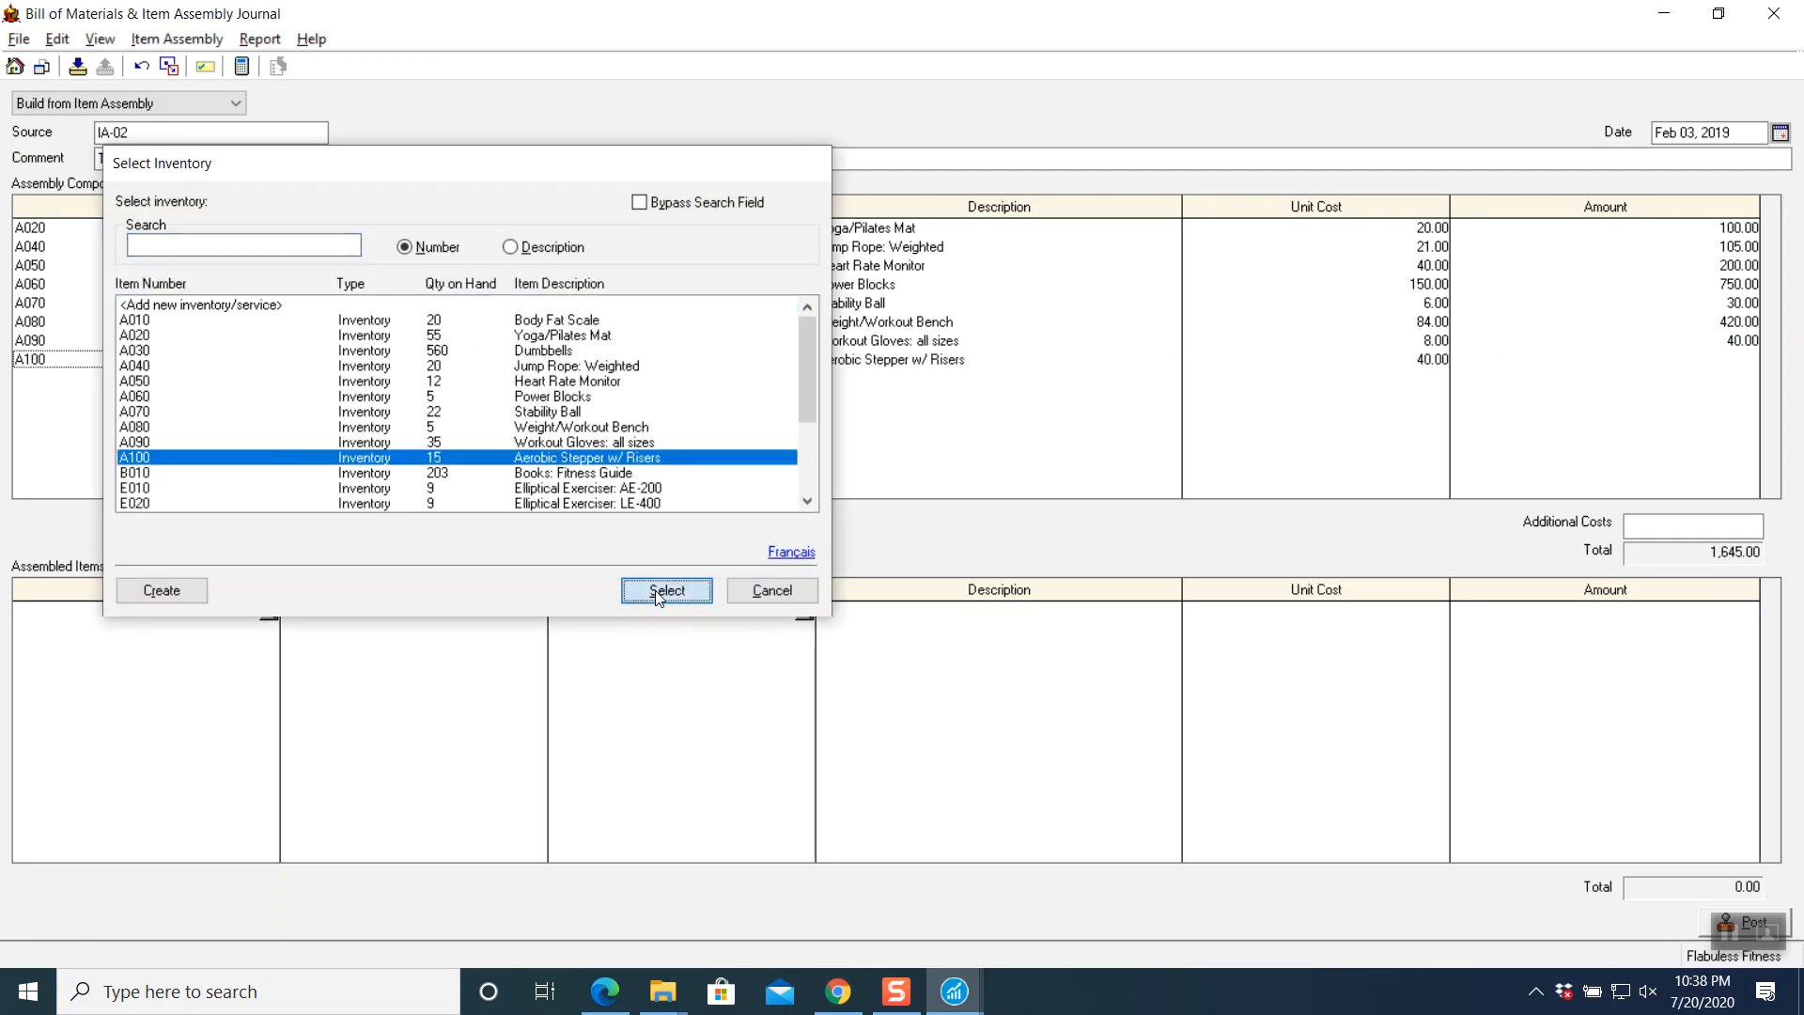
pyautogui.click(666, 589)
pyautogui.write('5')
pyautogui.press('Tab')
pyautogui.press('Tab')
pyautogui.press('Tab')
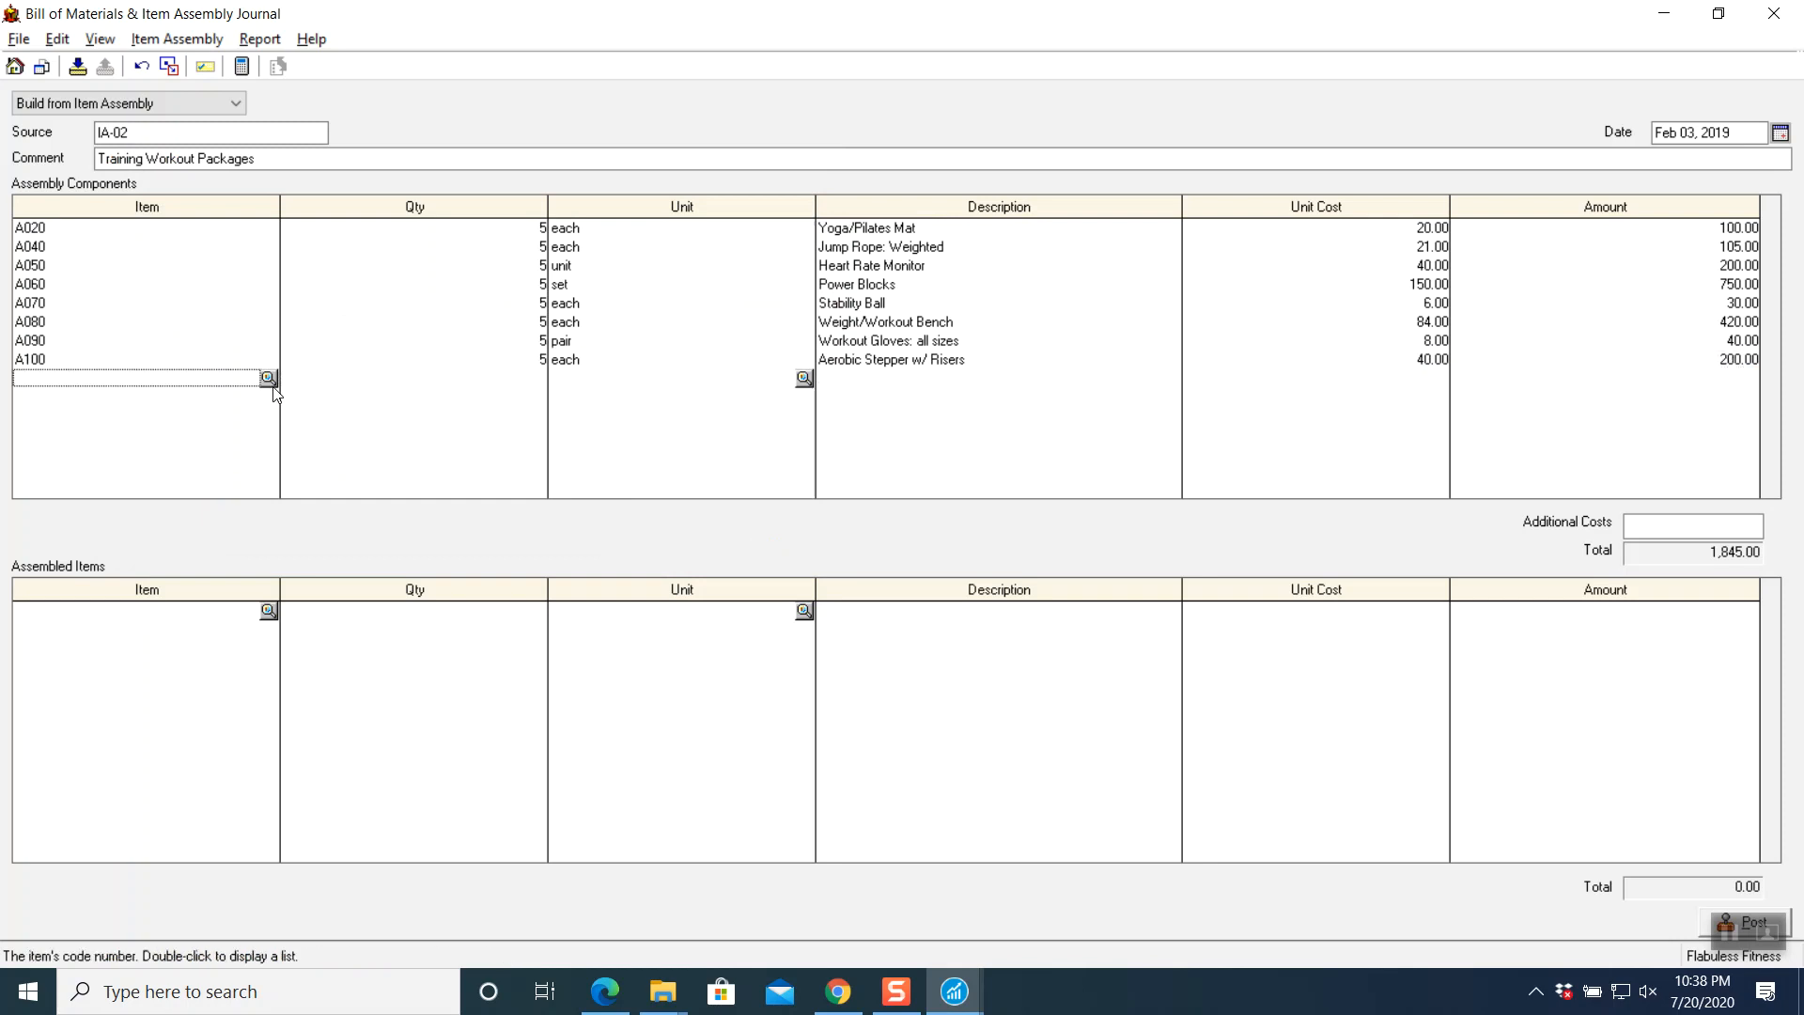
pyautogui.click(268, 379)
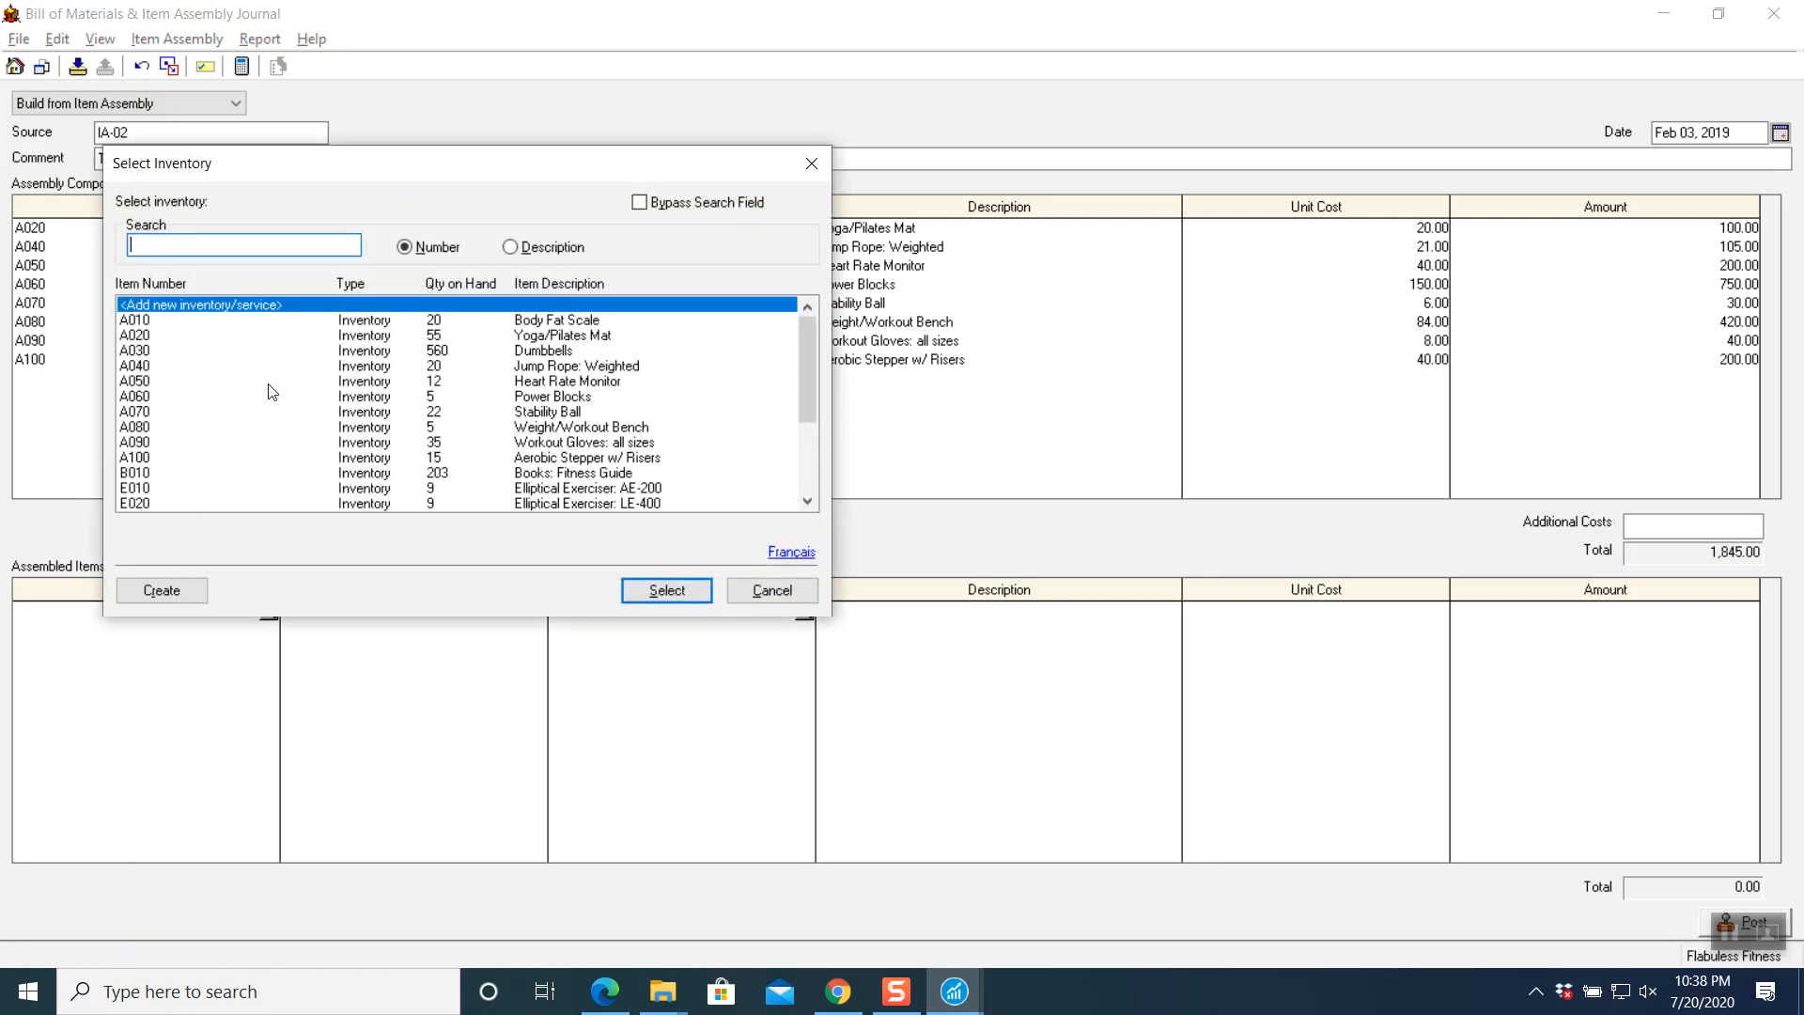
pyautogui.scroll(-2, 172, 489)
pyautogui.click(155, 472)
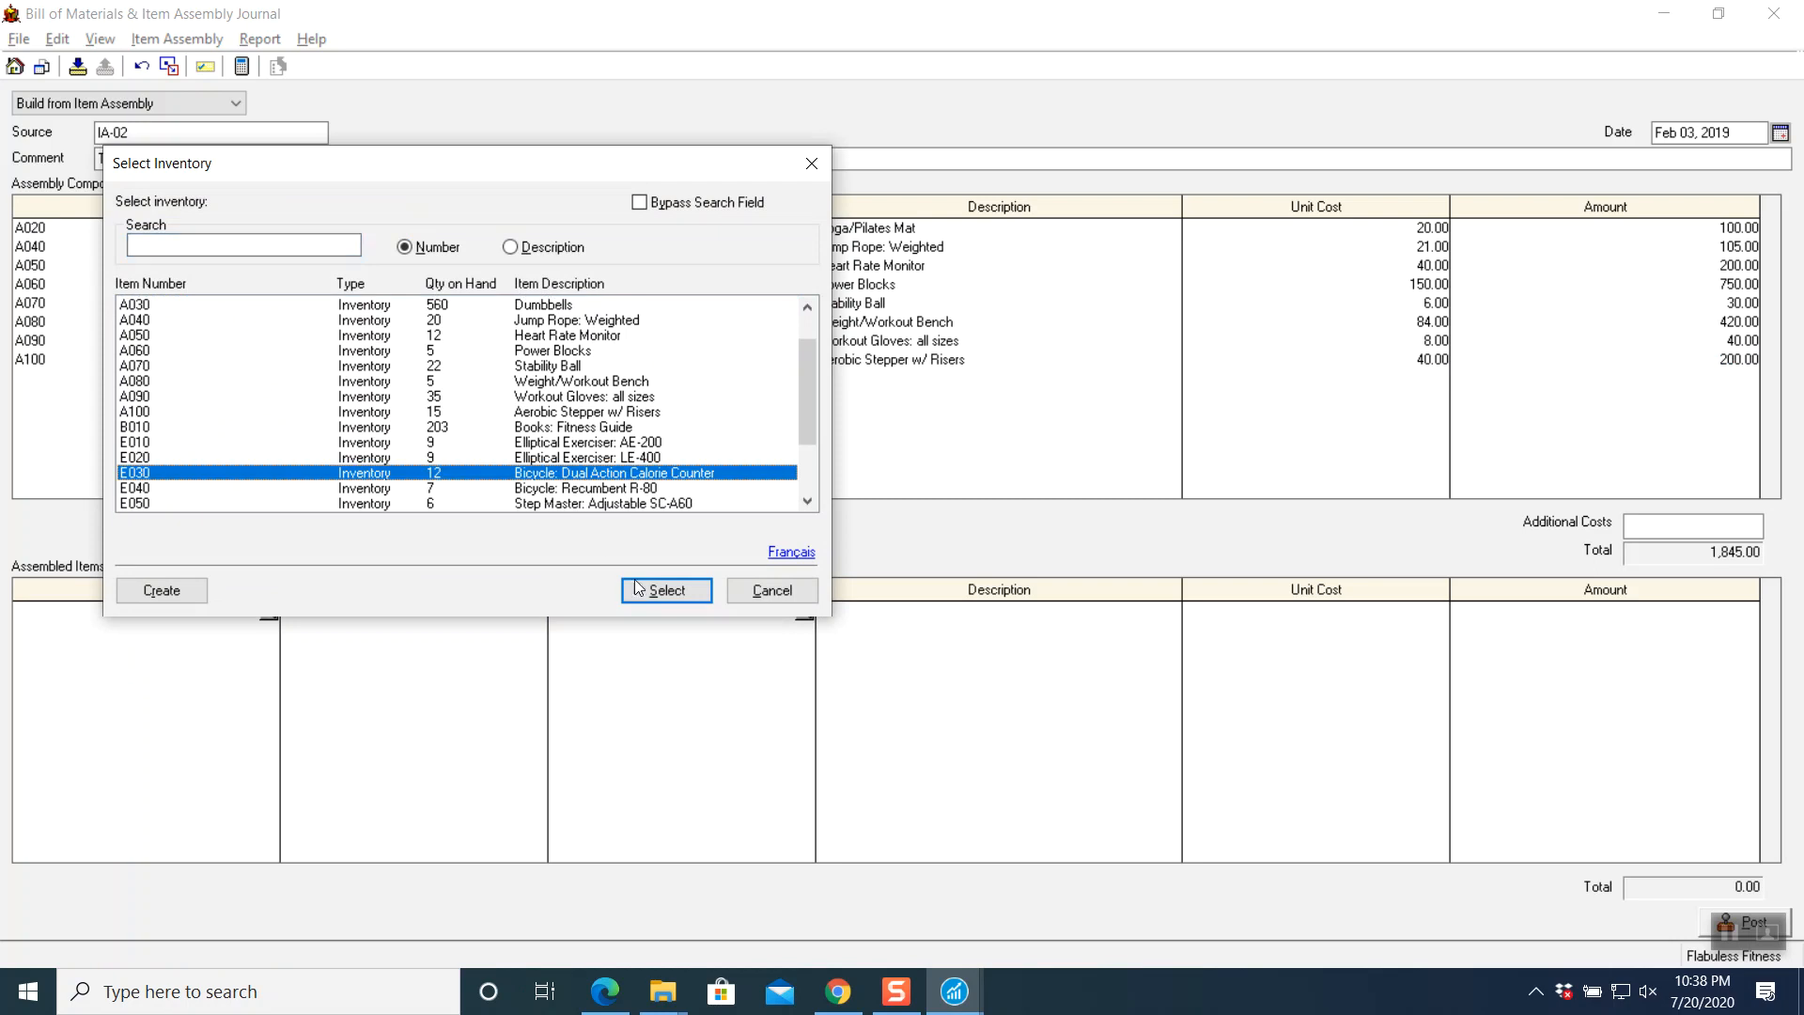
pyautogui.click(648, 590)
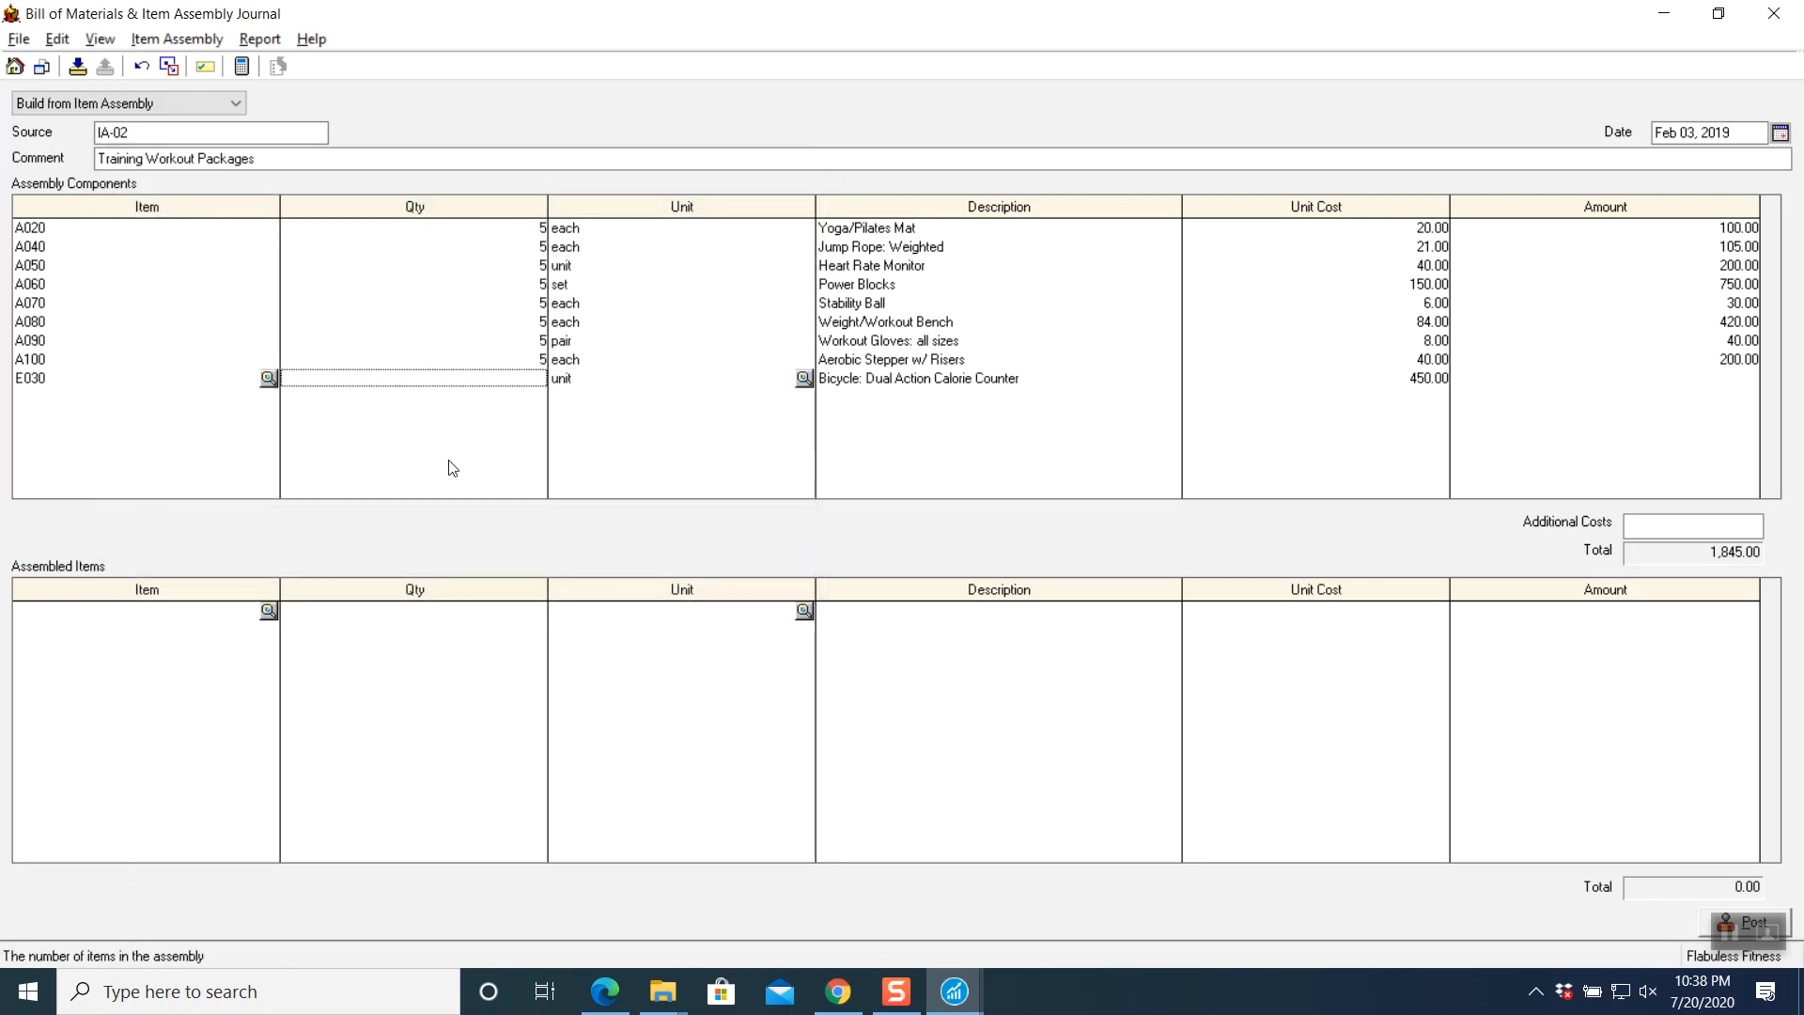
pyautogui.write('5')
pyautogui.press('Tab')
pyautogui.press('Tab')
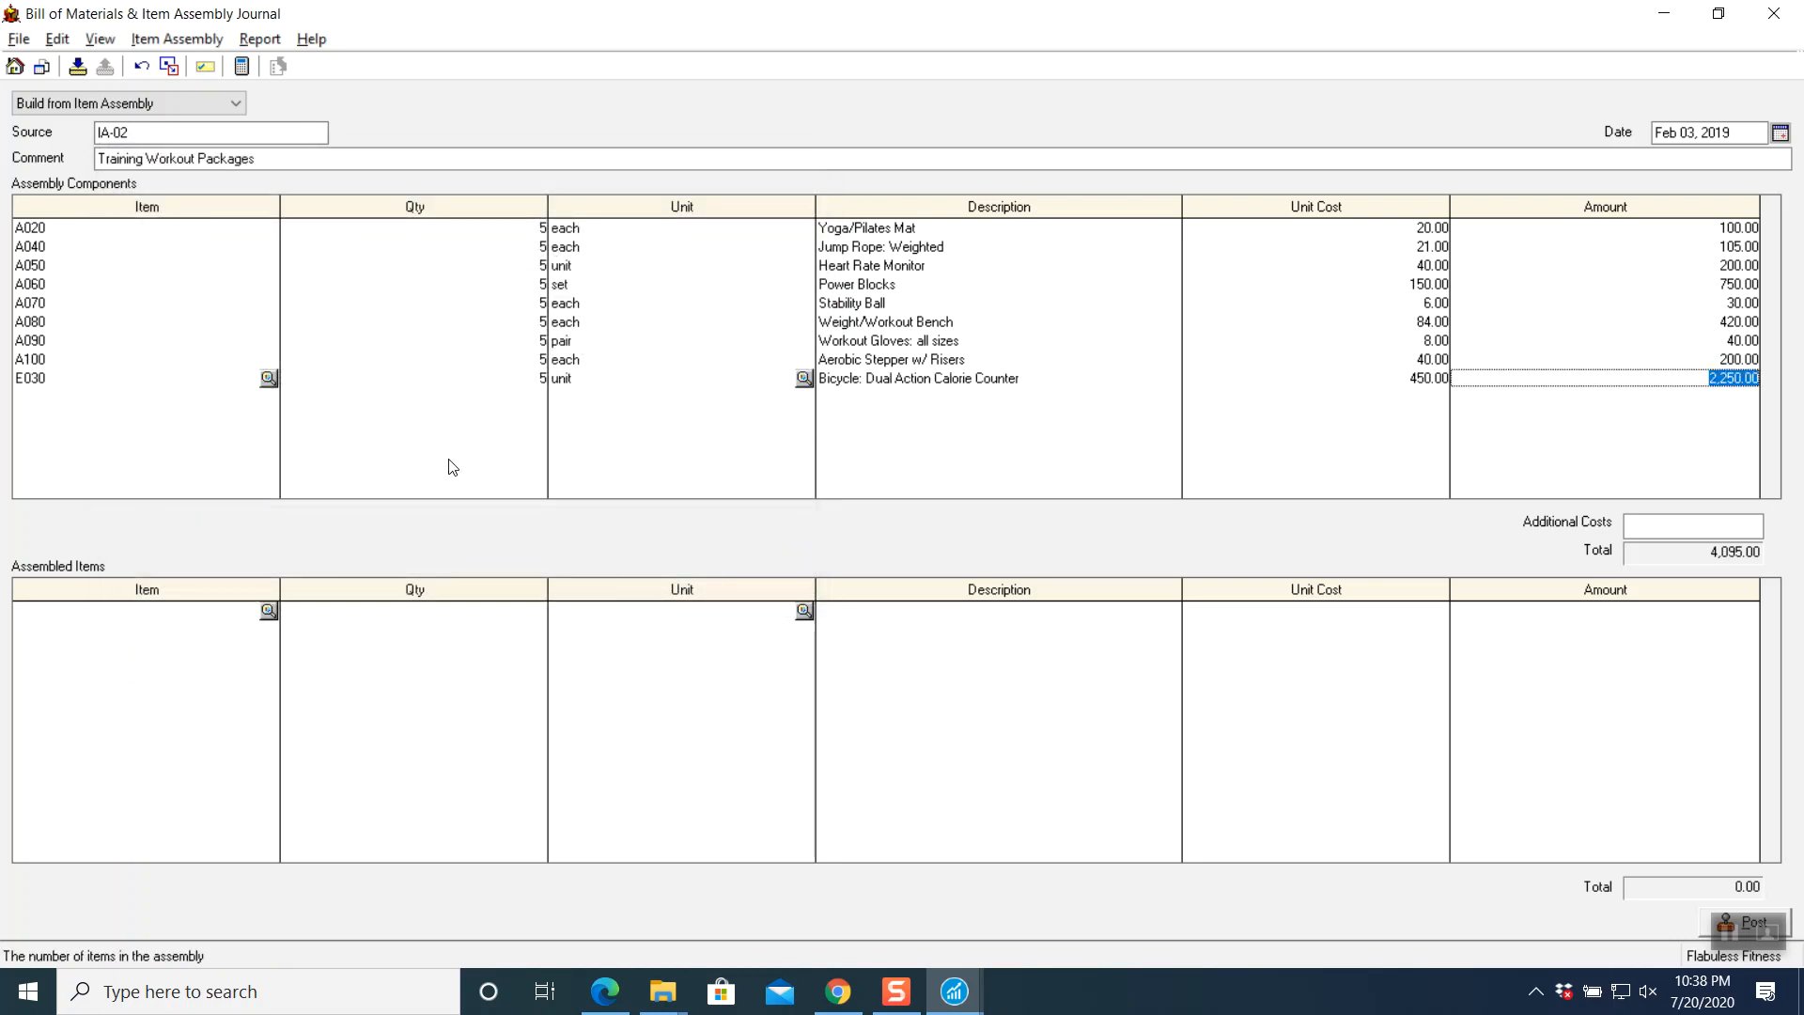
pyautogui.press('Tab')
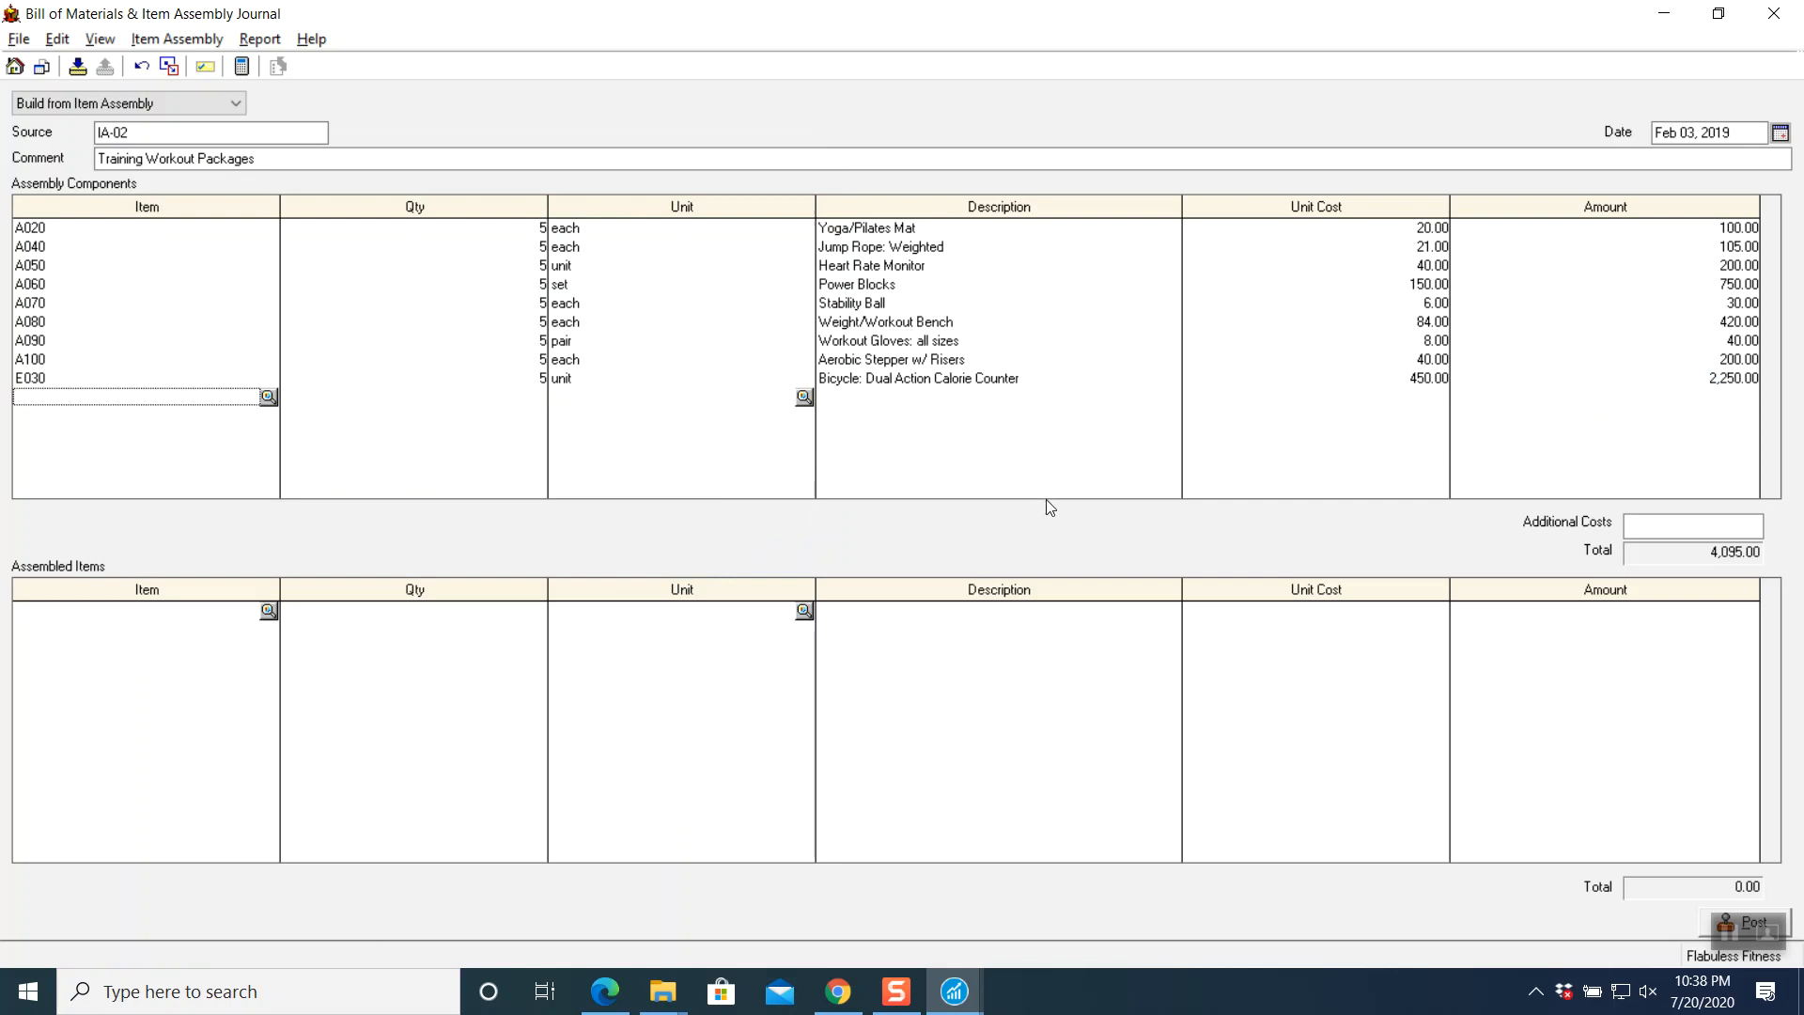
# - Enter 450.00 additional costs and assemble 5 packages of P020 Training Workout Package
pyautogui.click(1665, 522)
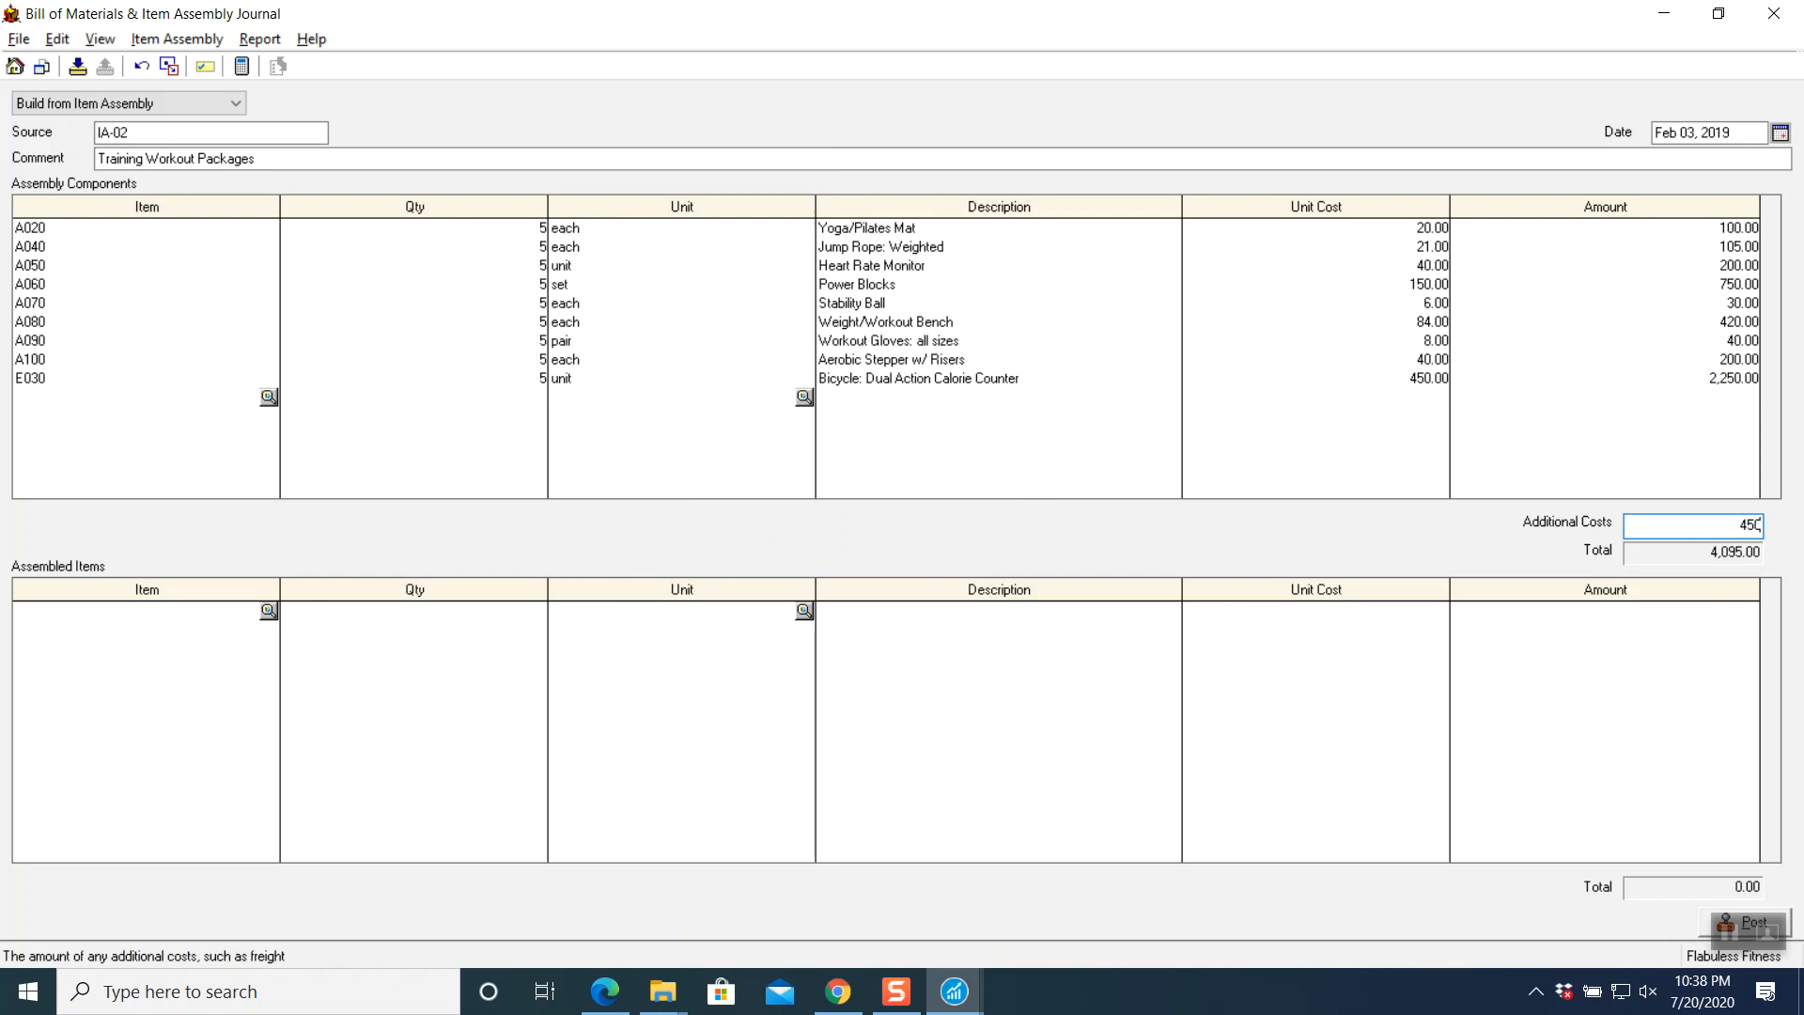
pyautogui.press('Tab')
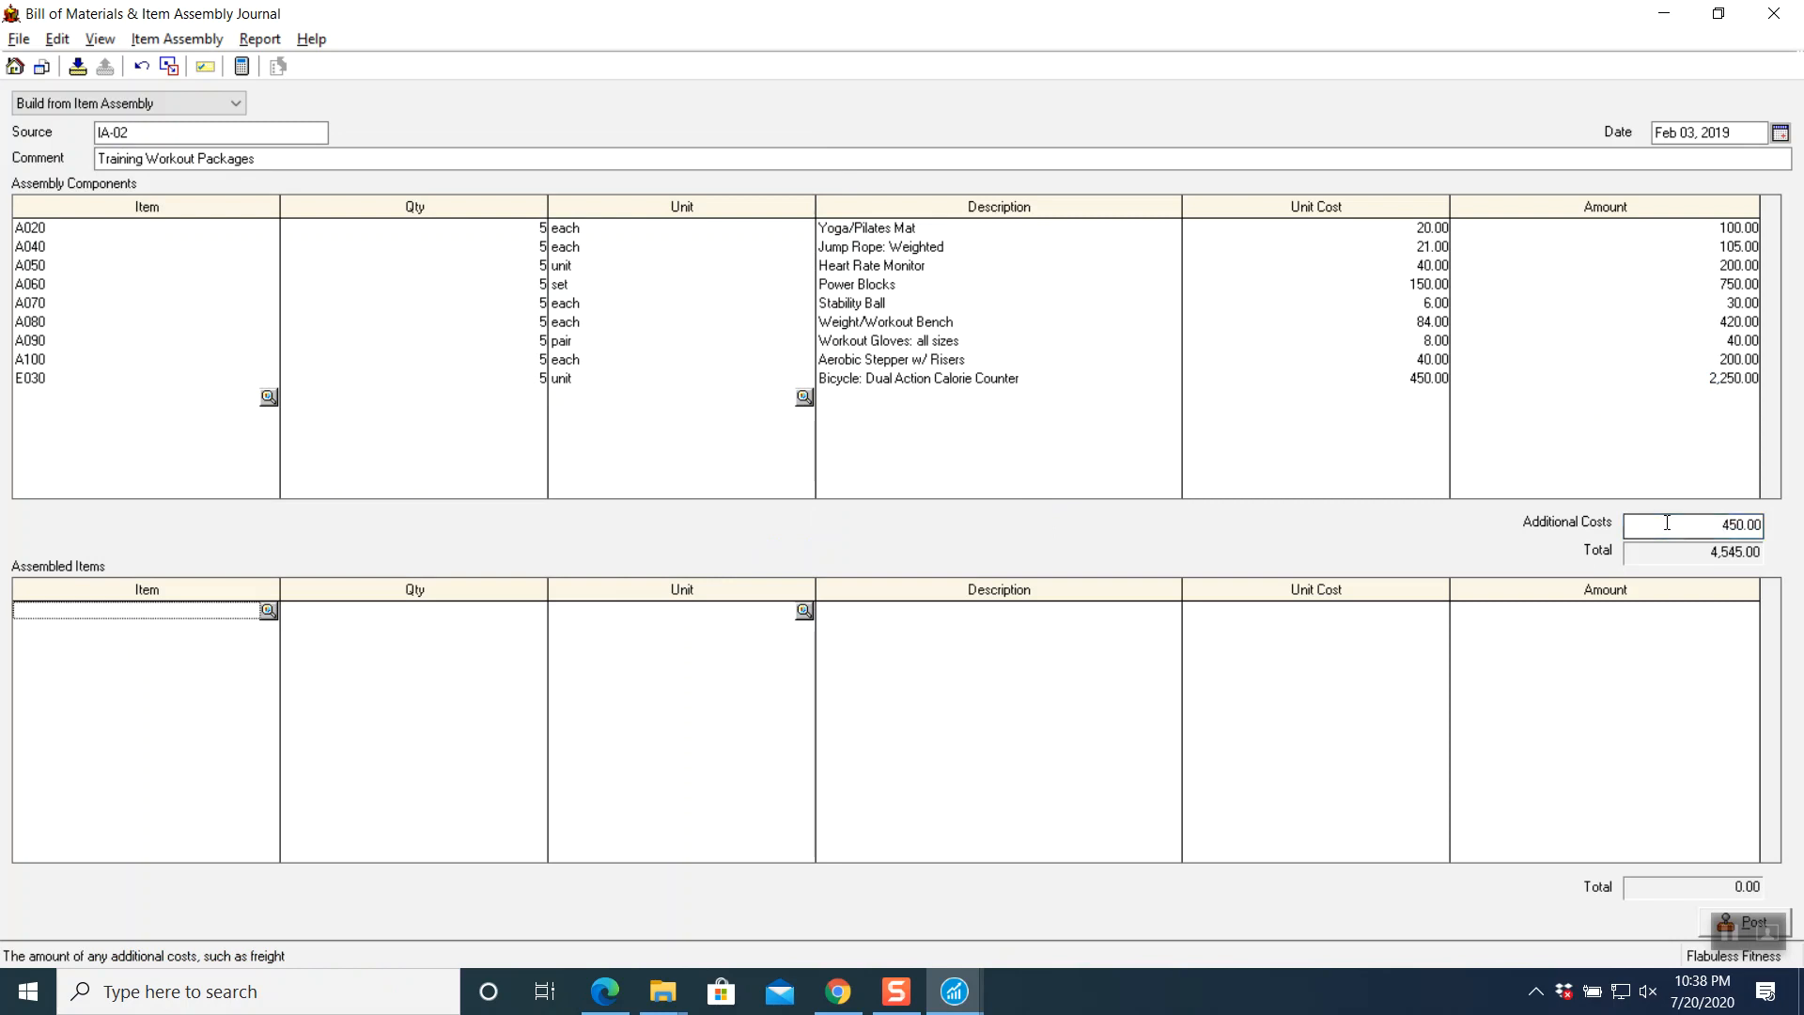
pyautogui.click(268, 613)
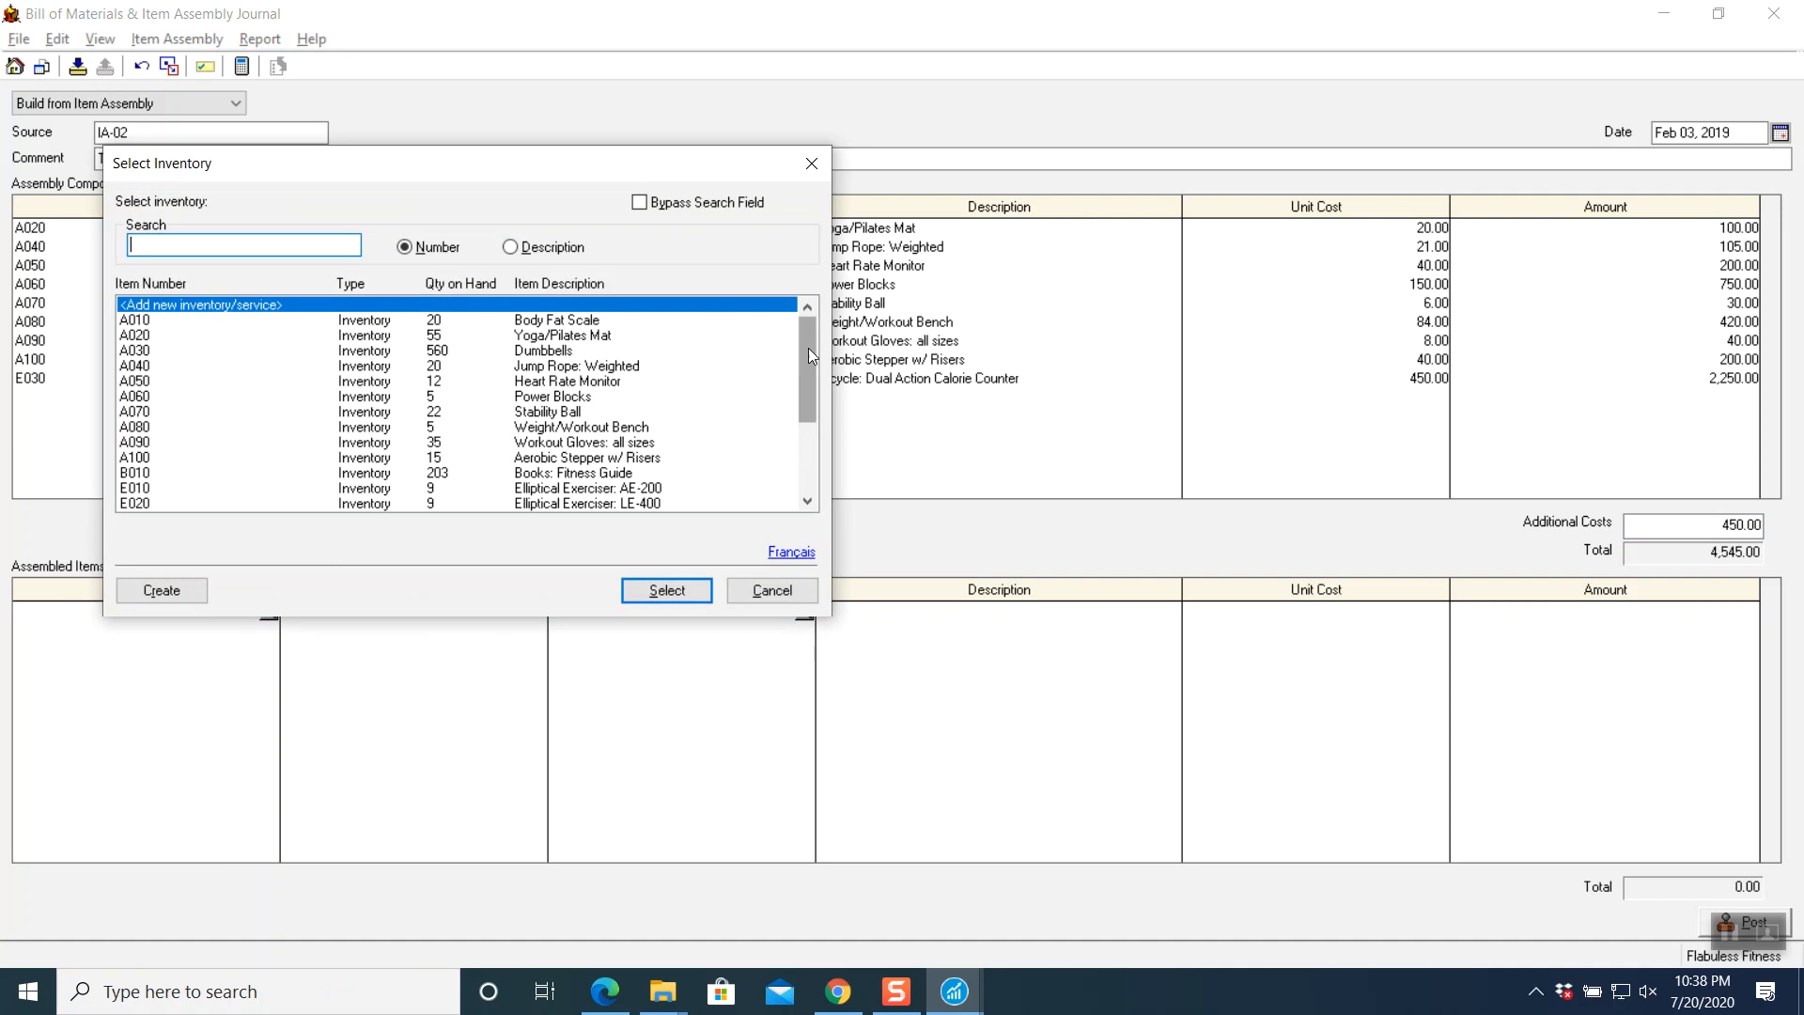
pyautogui.moveTo(808, 349); pyautogui.dragTo(799, 422)
pyautogui.click(184, 509)
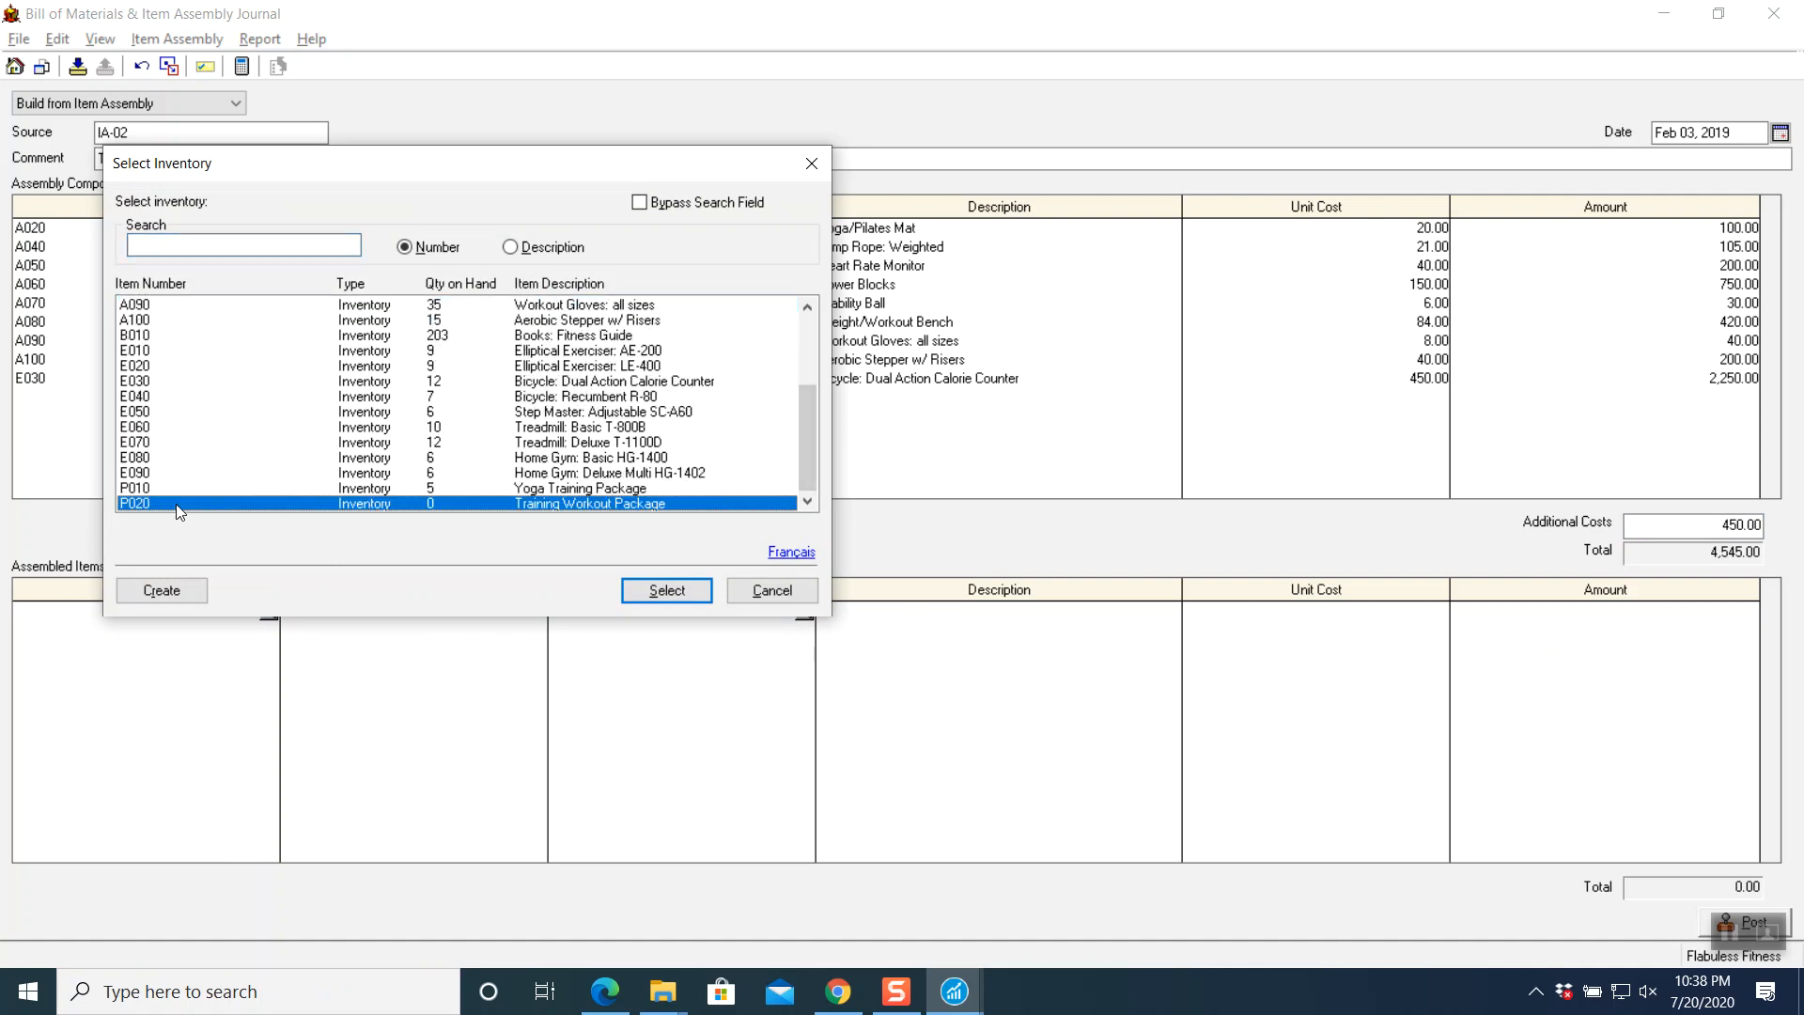
pyautogui.click(680, 595)
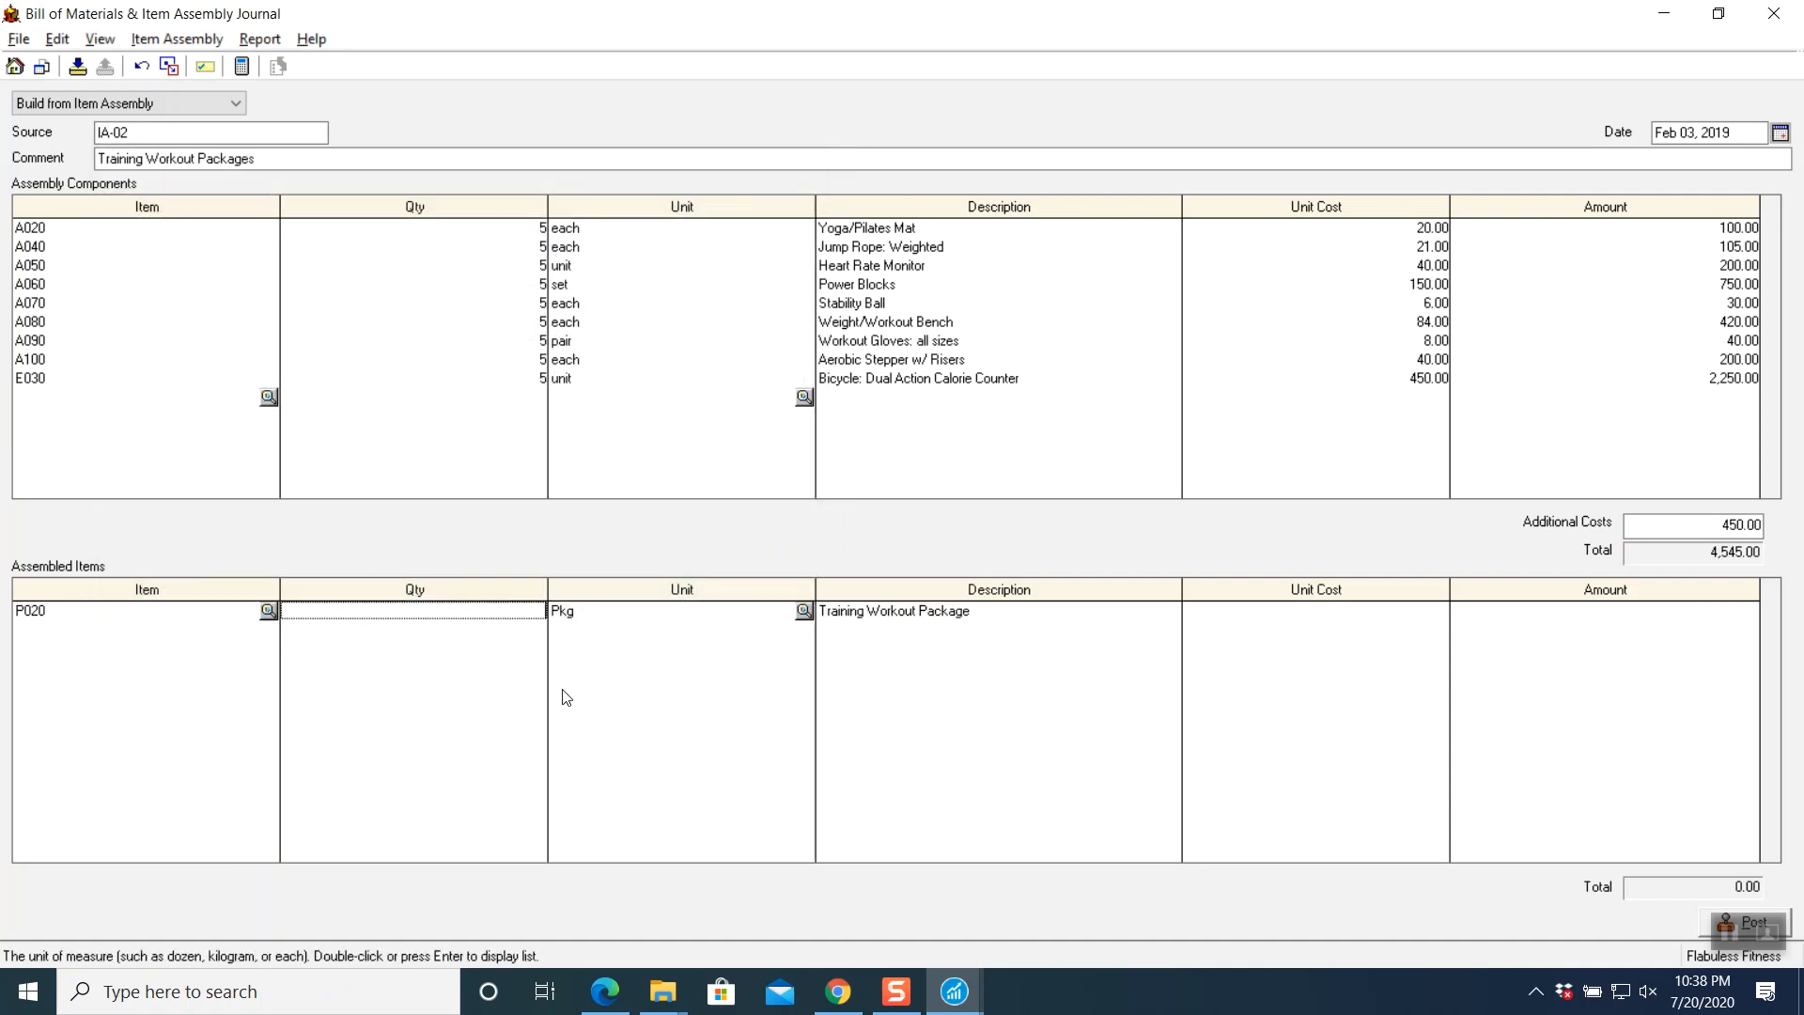
pyautogui.press('Tab')
pyautogui.press('Tab')
# - Check the instructions PDF and set P020's unit cost to 909.00, totalling 4,545.00
pyautogui.click(838, 991)
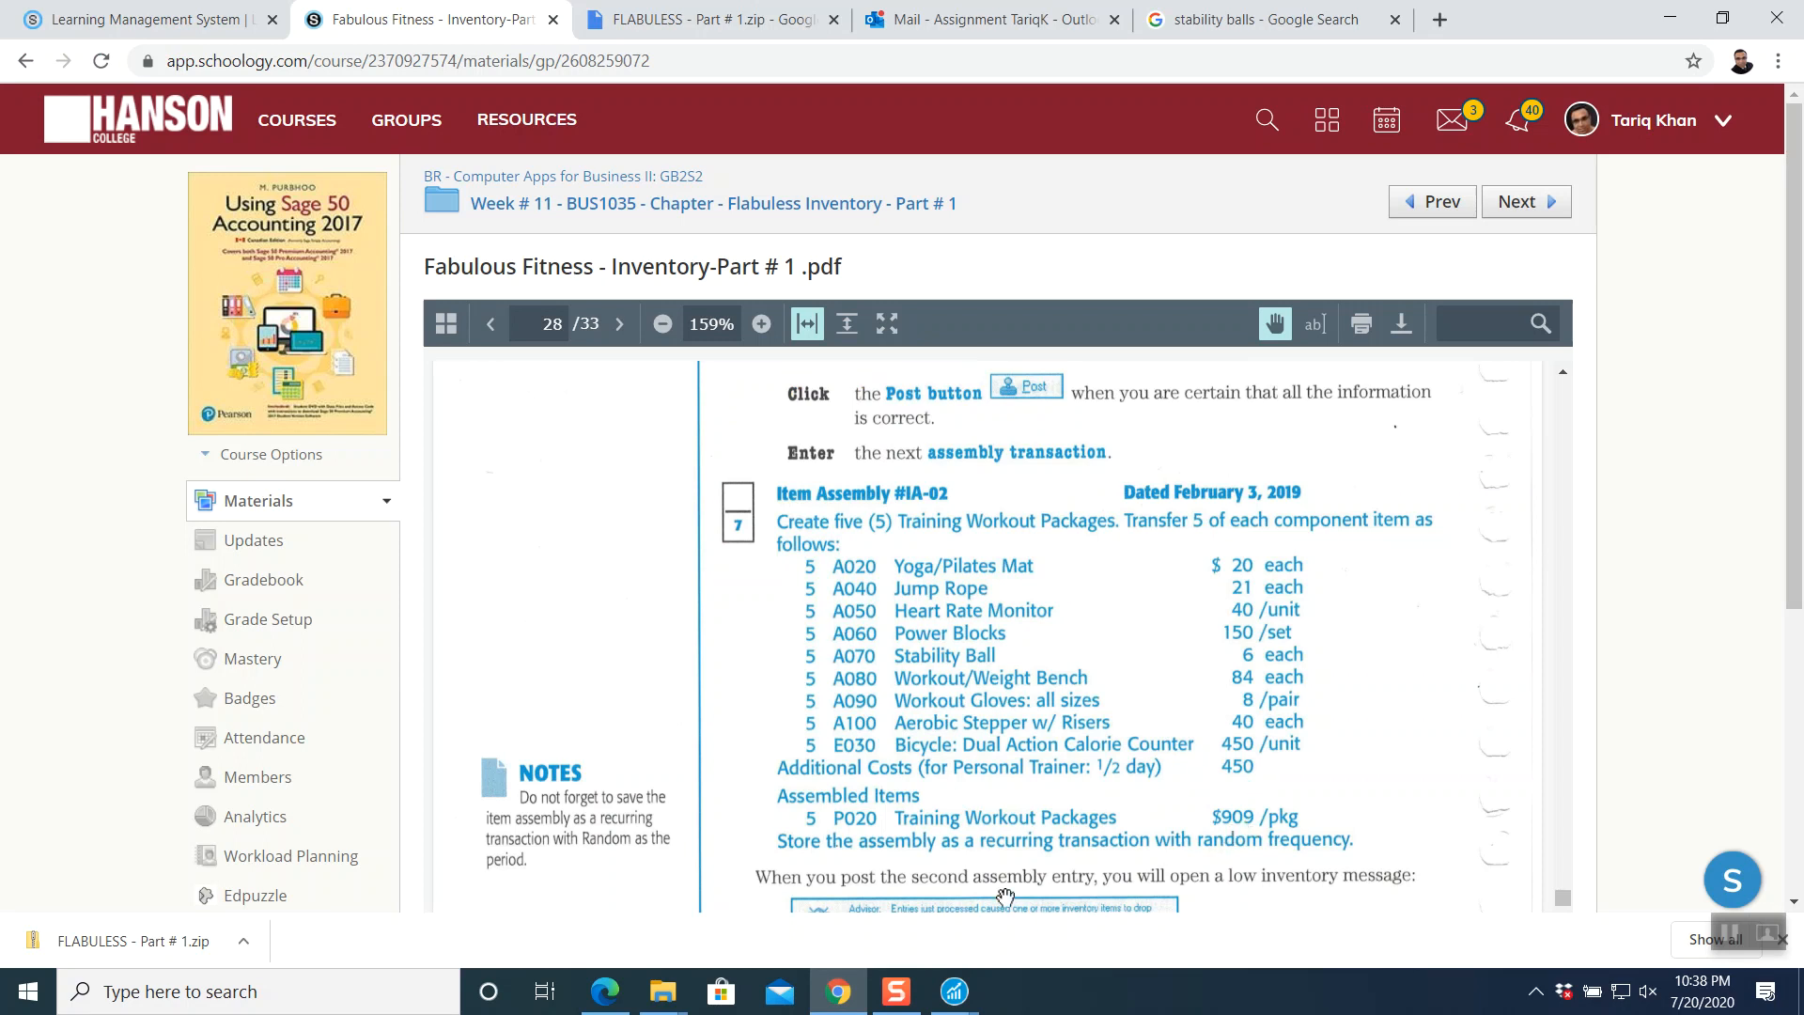
pyautogui.click(968, 993)
pyautogui.click(1099, 821)
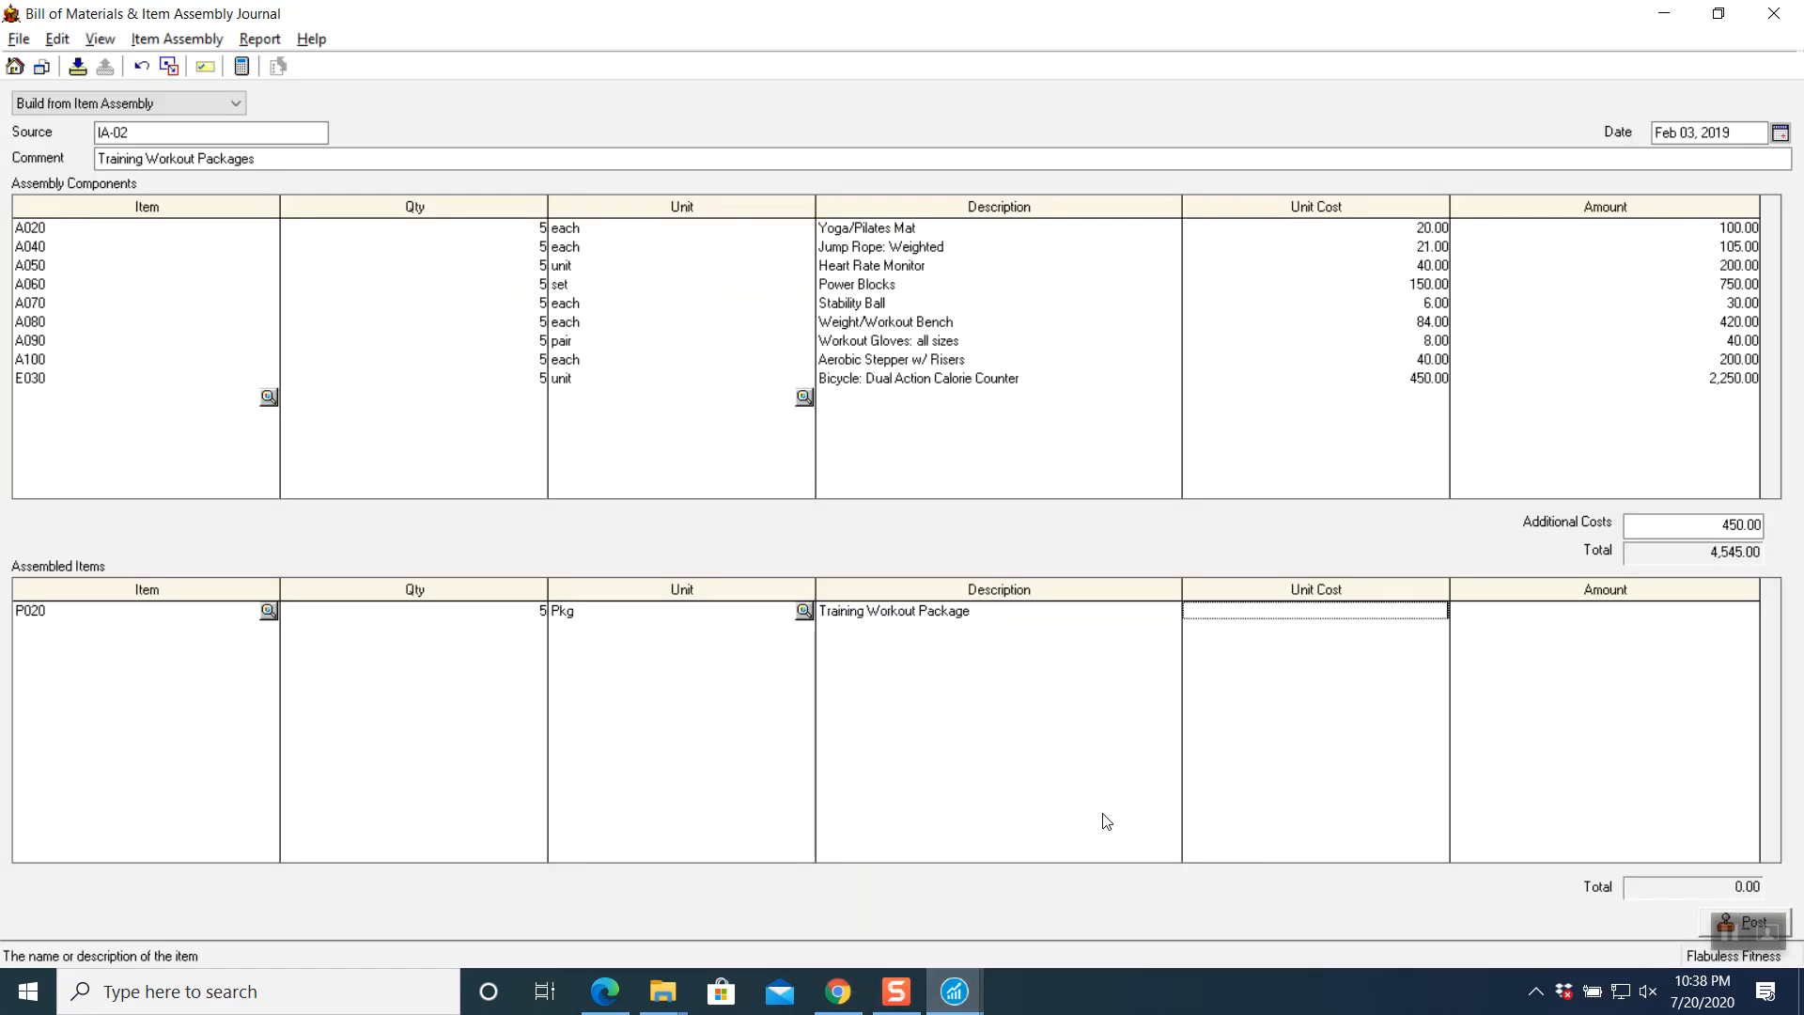
pyautogui.write('909')
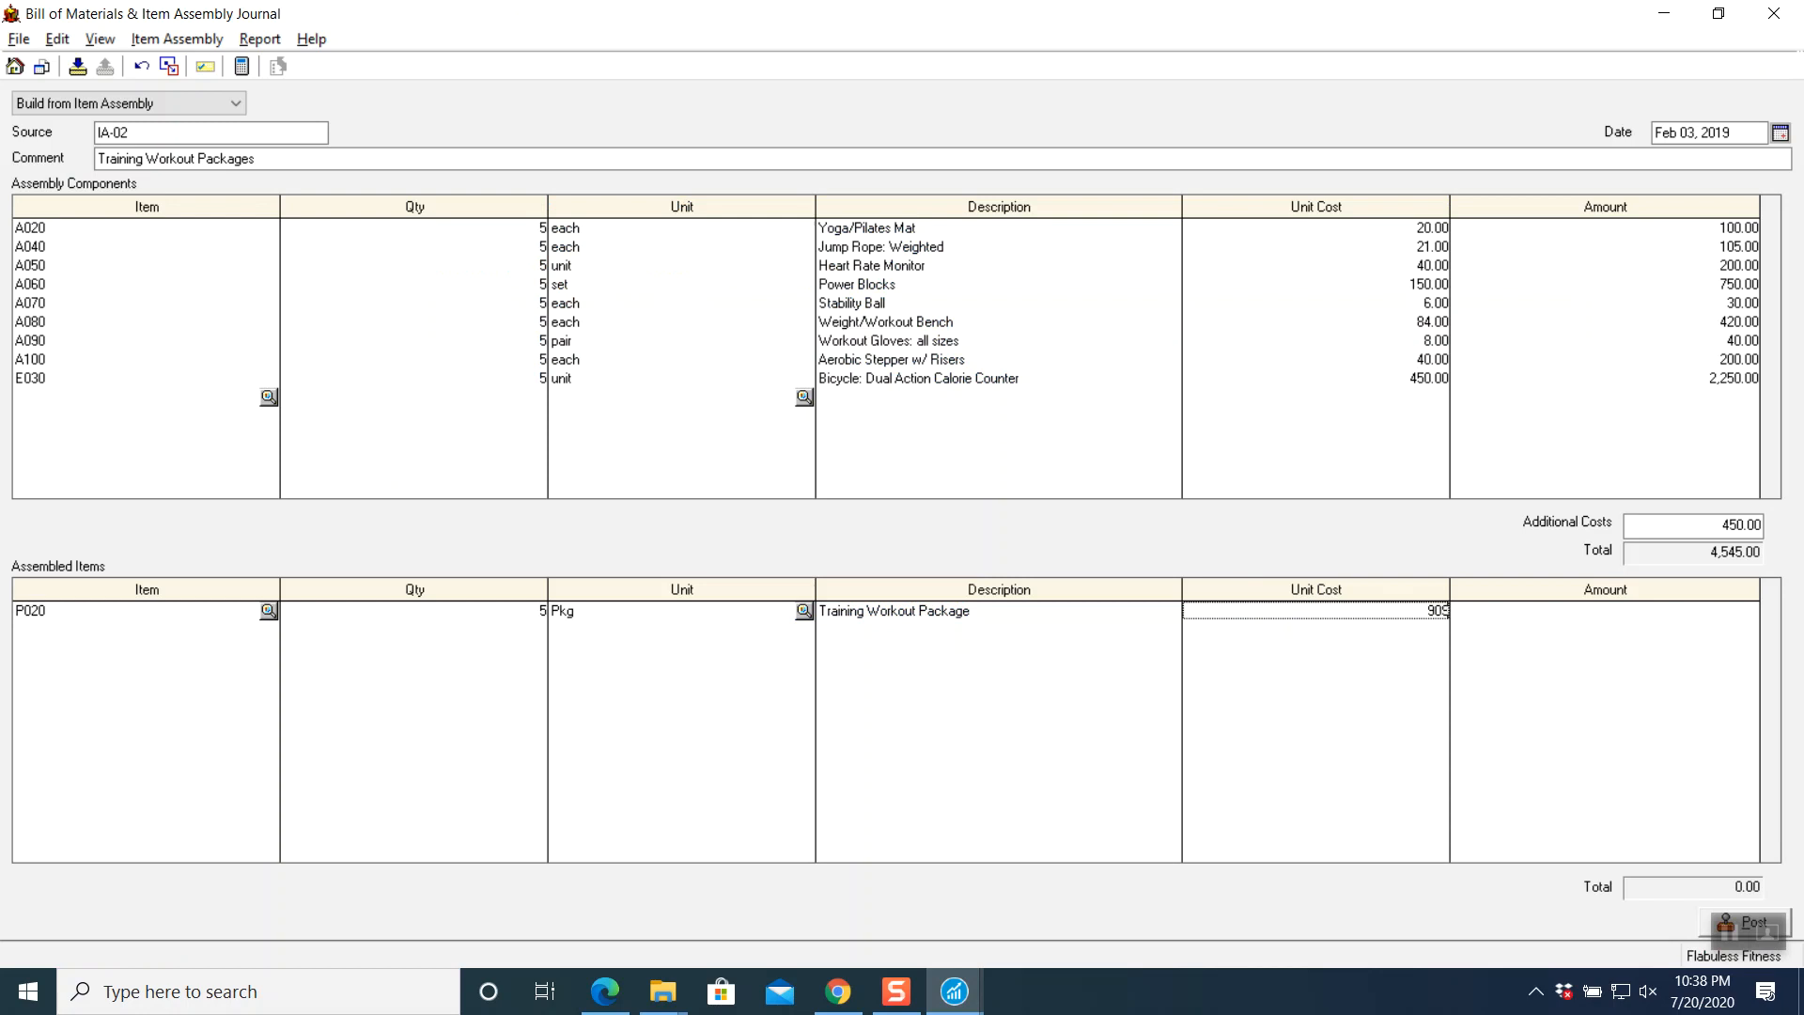
pyautogui.press('Tab')
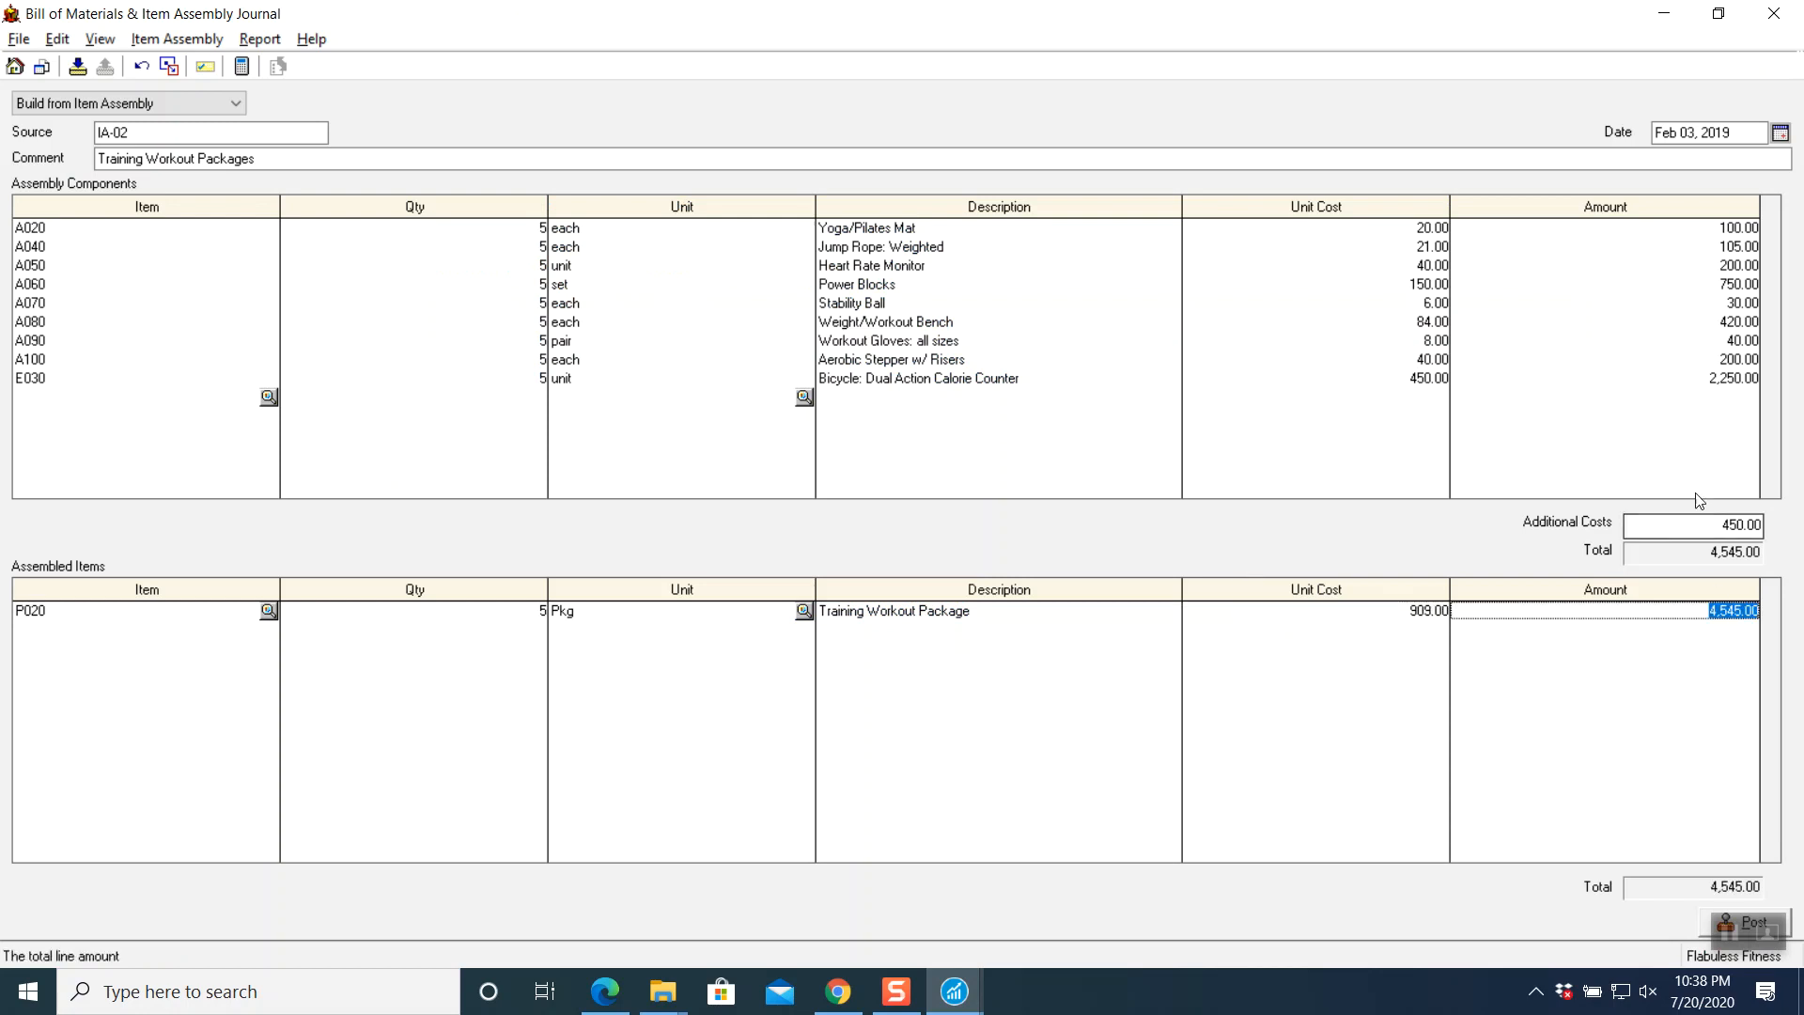
pyautogui.click(241, 45)
# - Preview the IA-02 journal entry, then recheck the assignment instructions and return to the journal
pyautogui.click(263, 70)
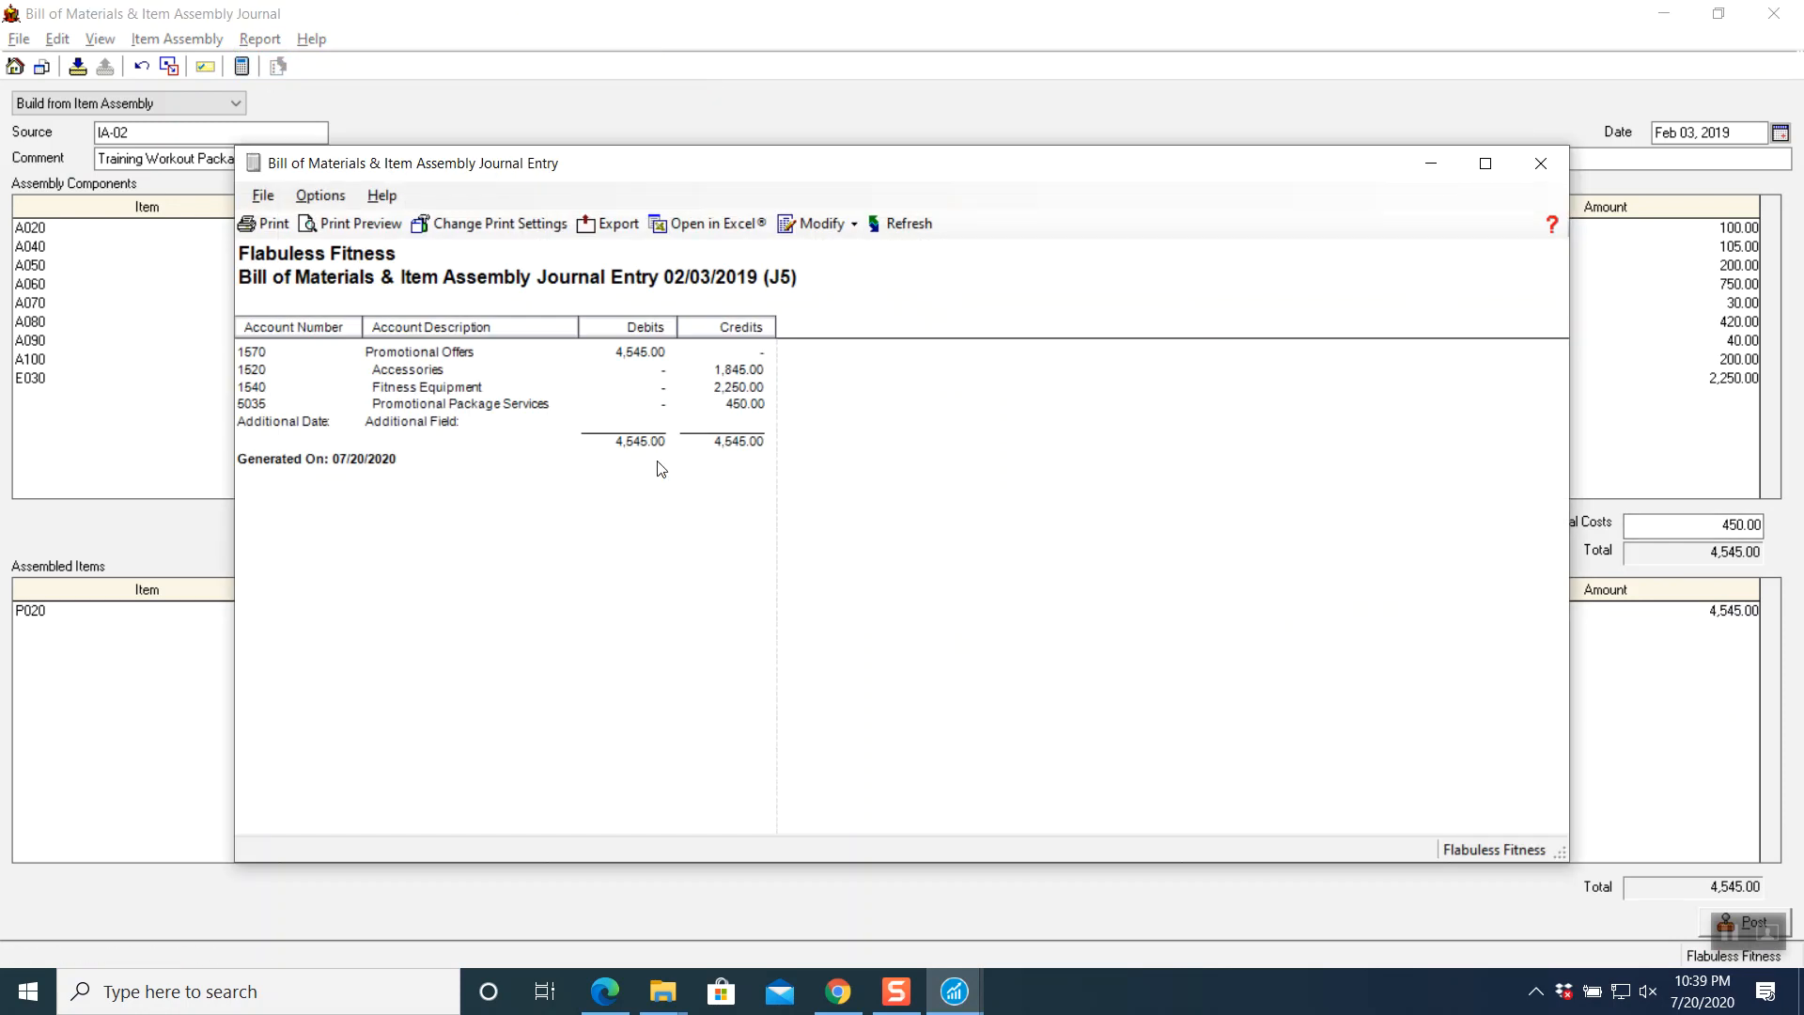
pyautogui.click(1541, 164)
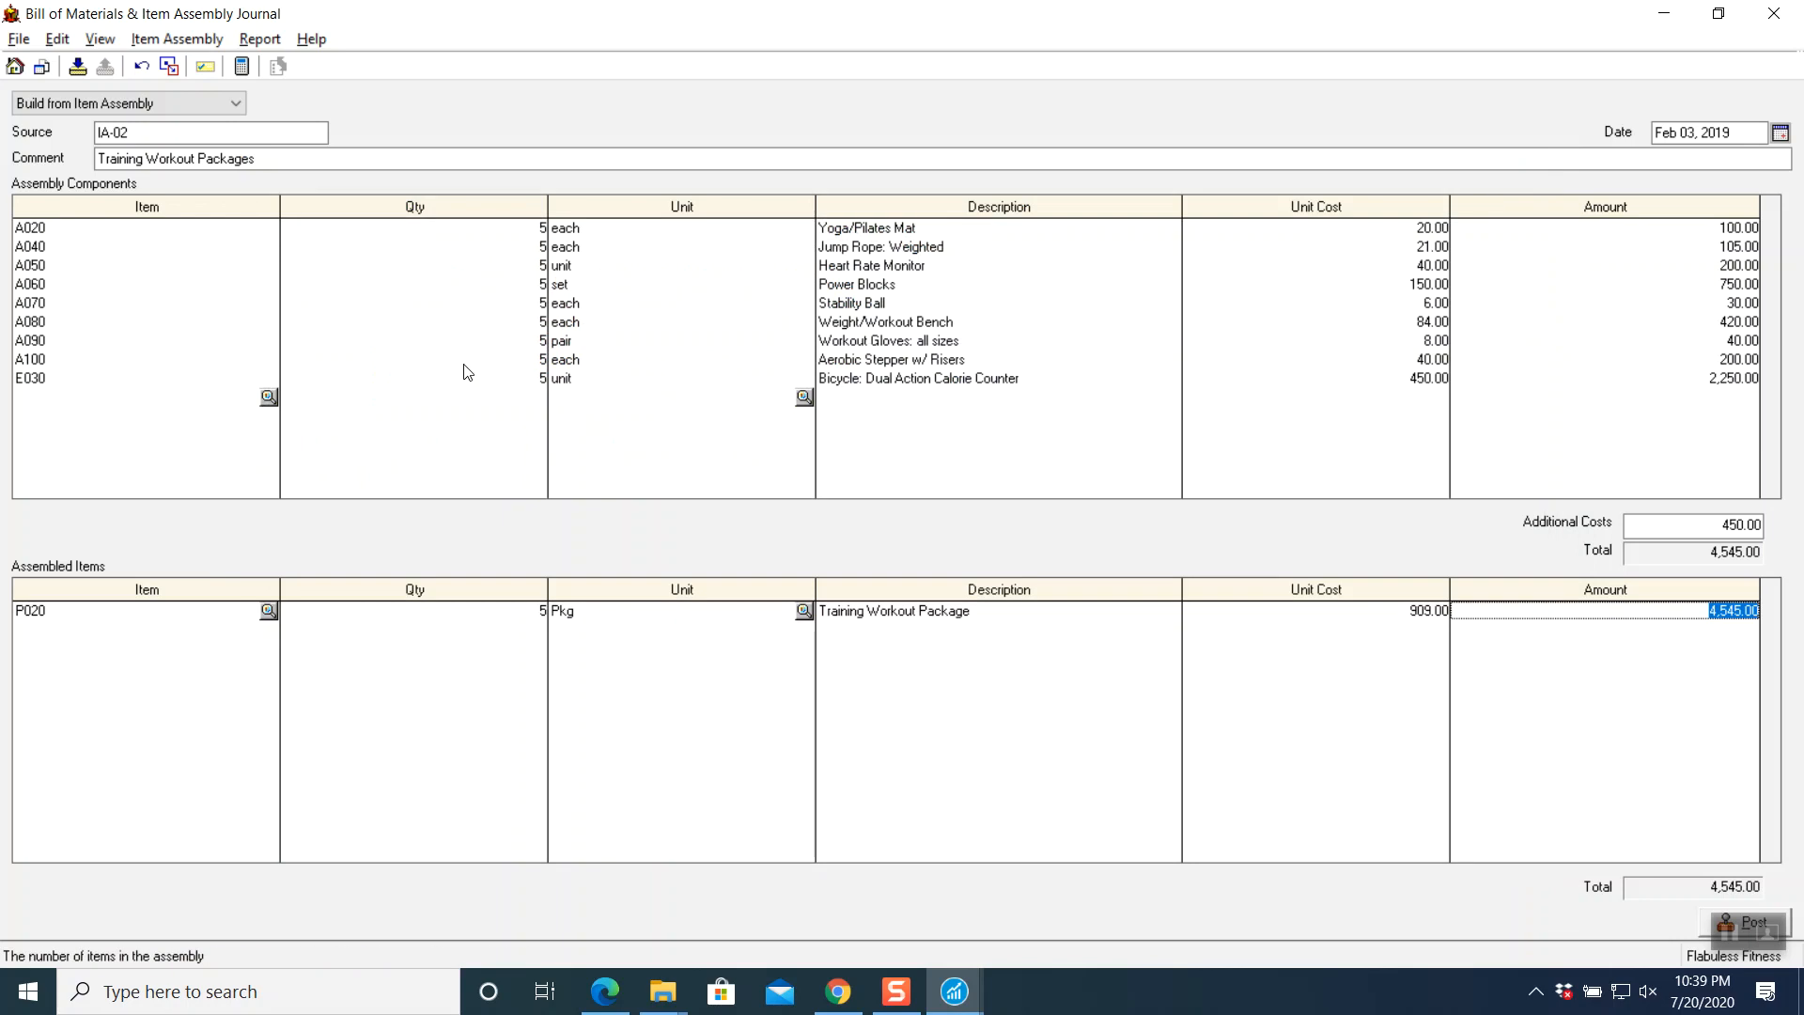
pyautogui.click(838, 992)
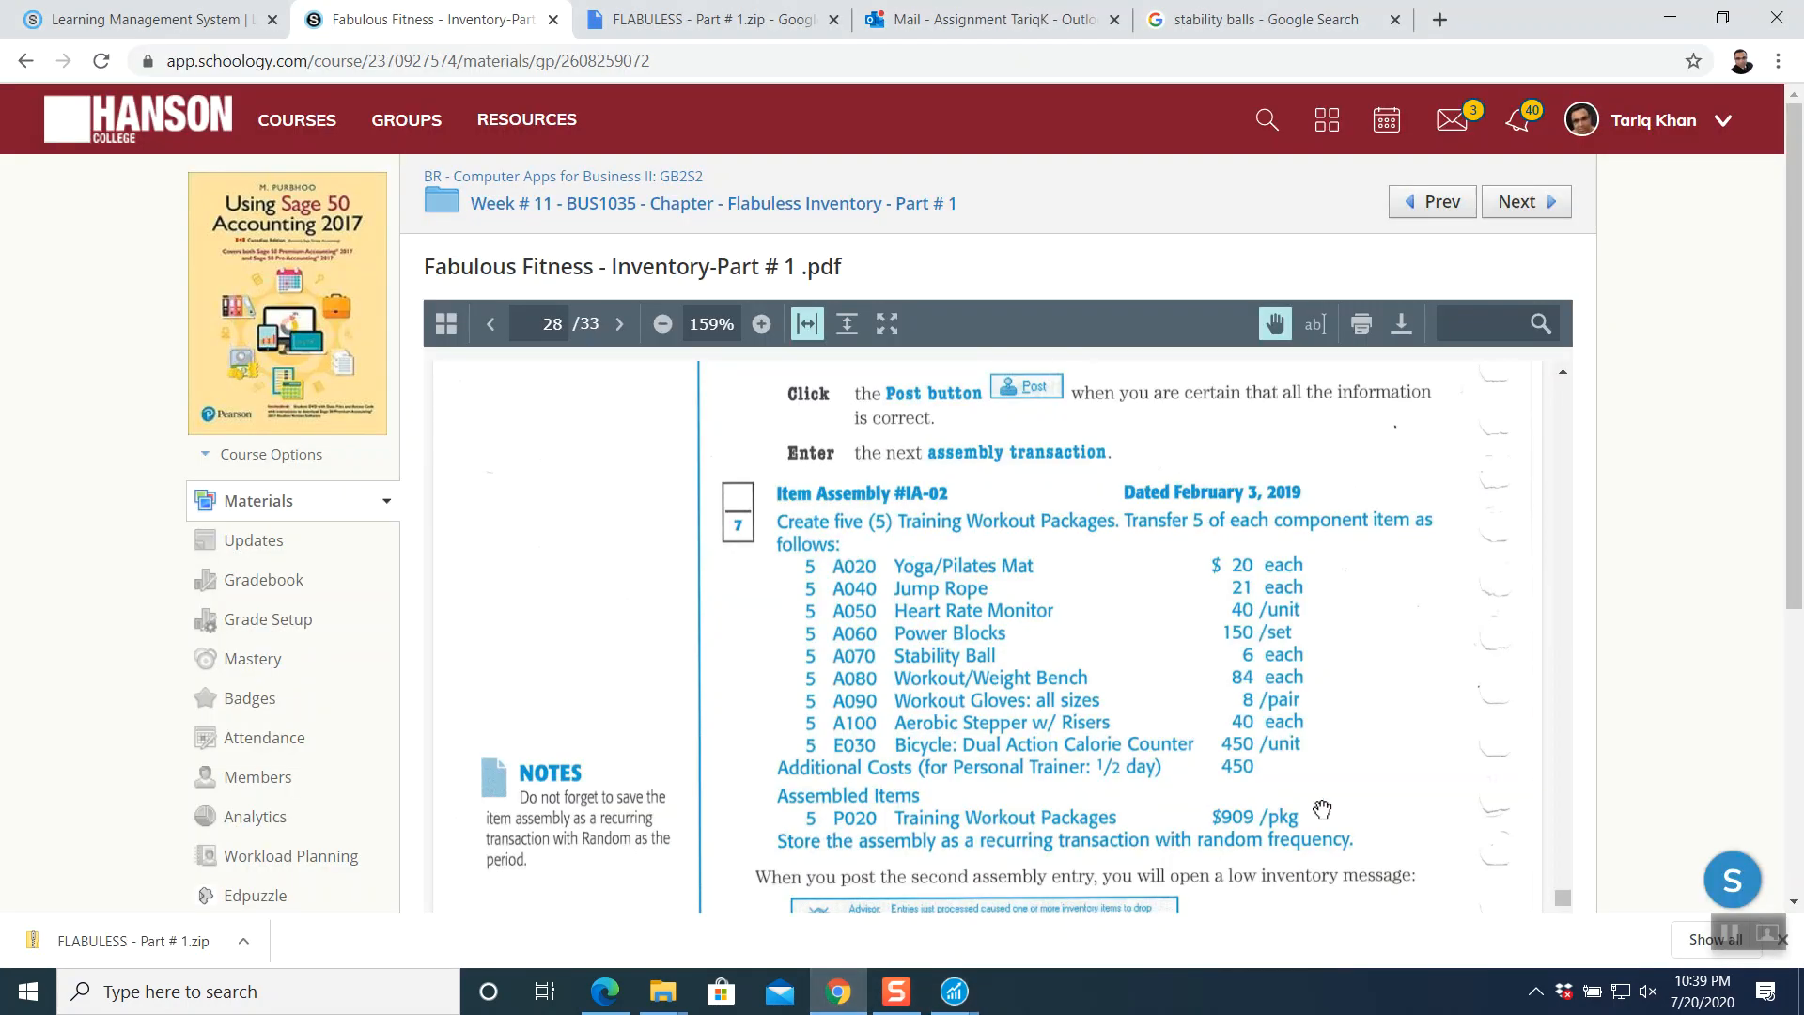
pyautogui.click(968, 996)
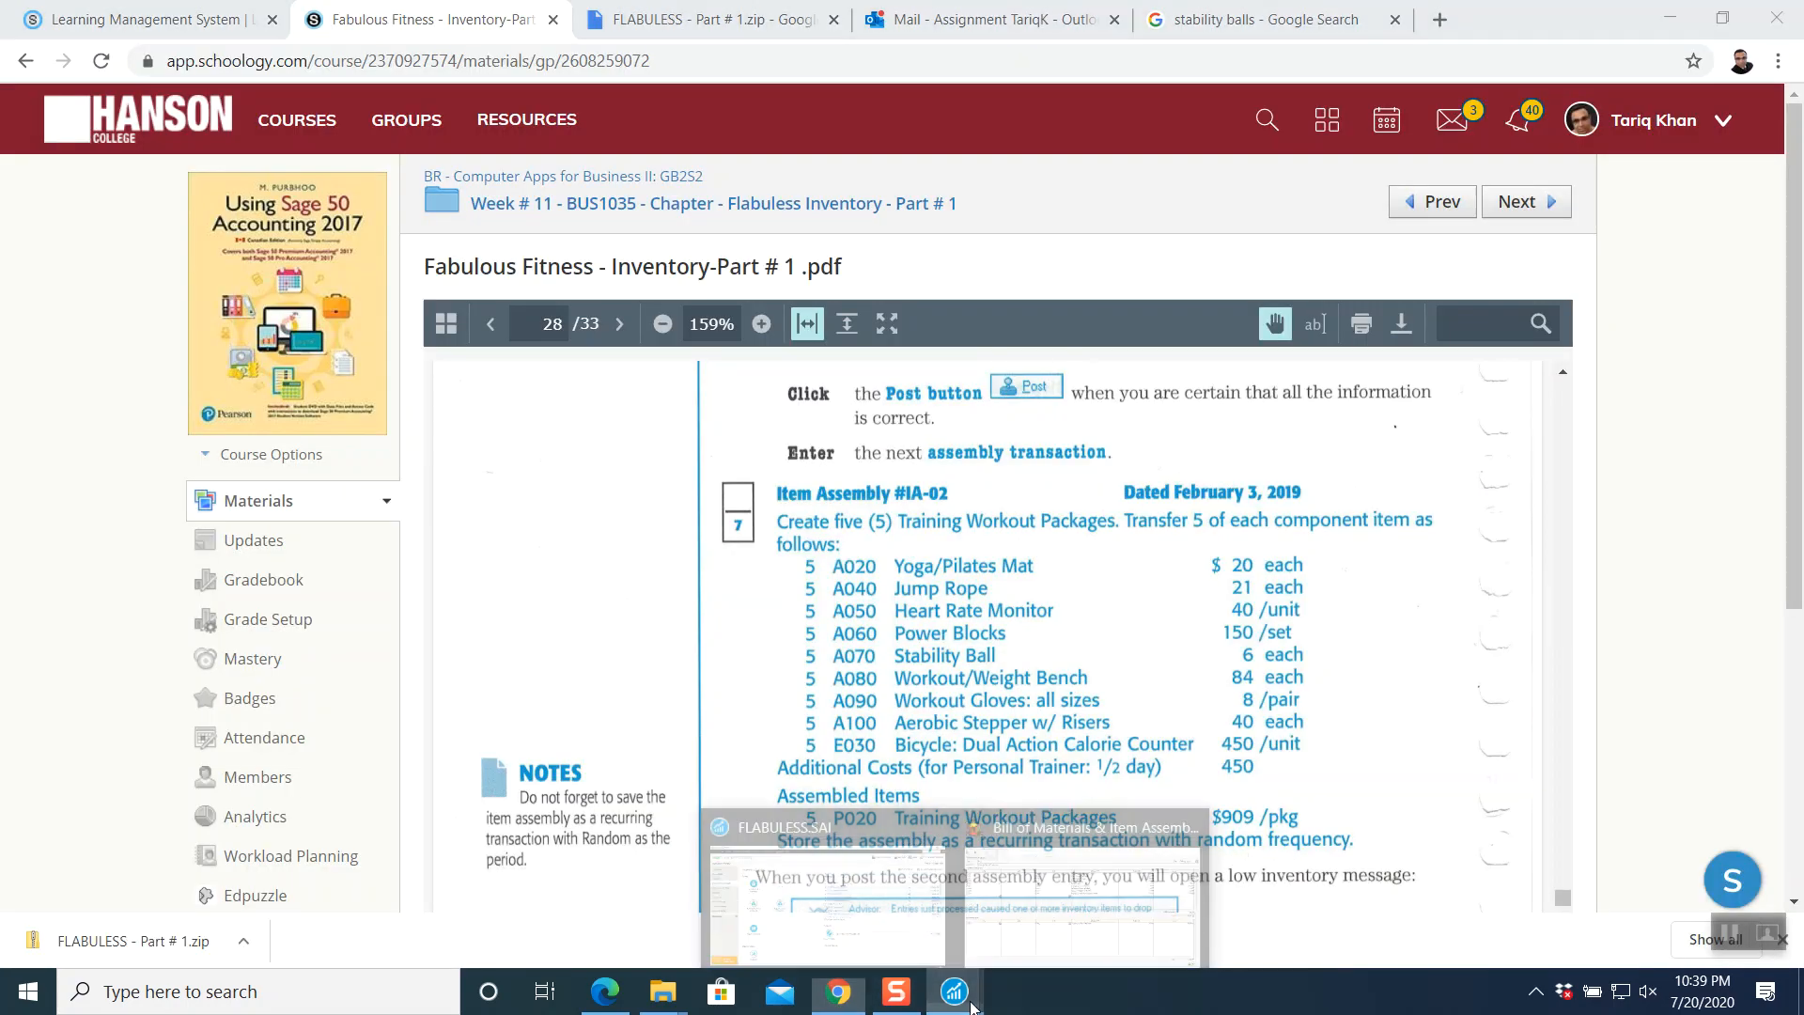
pyautogui.click(989, 943)
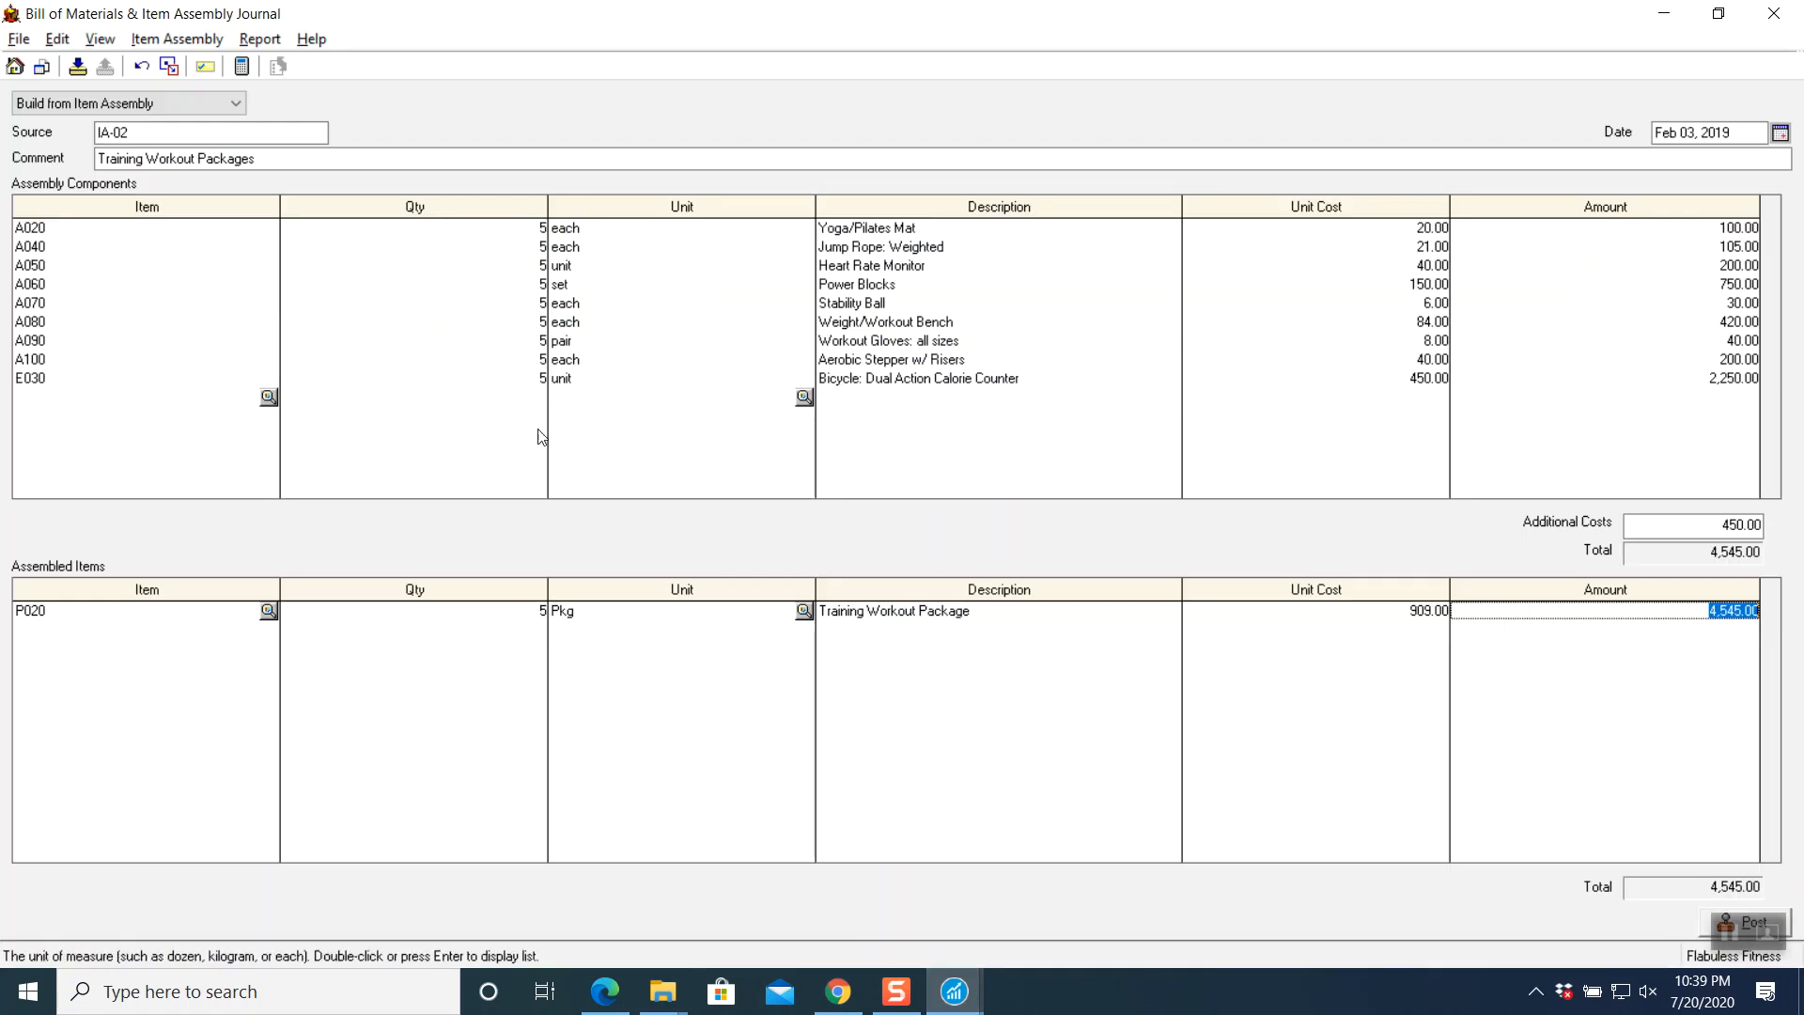
# - Store the assembly as a recurring transaction with Random frequency
pyautogui.click(77, 68)
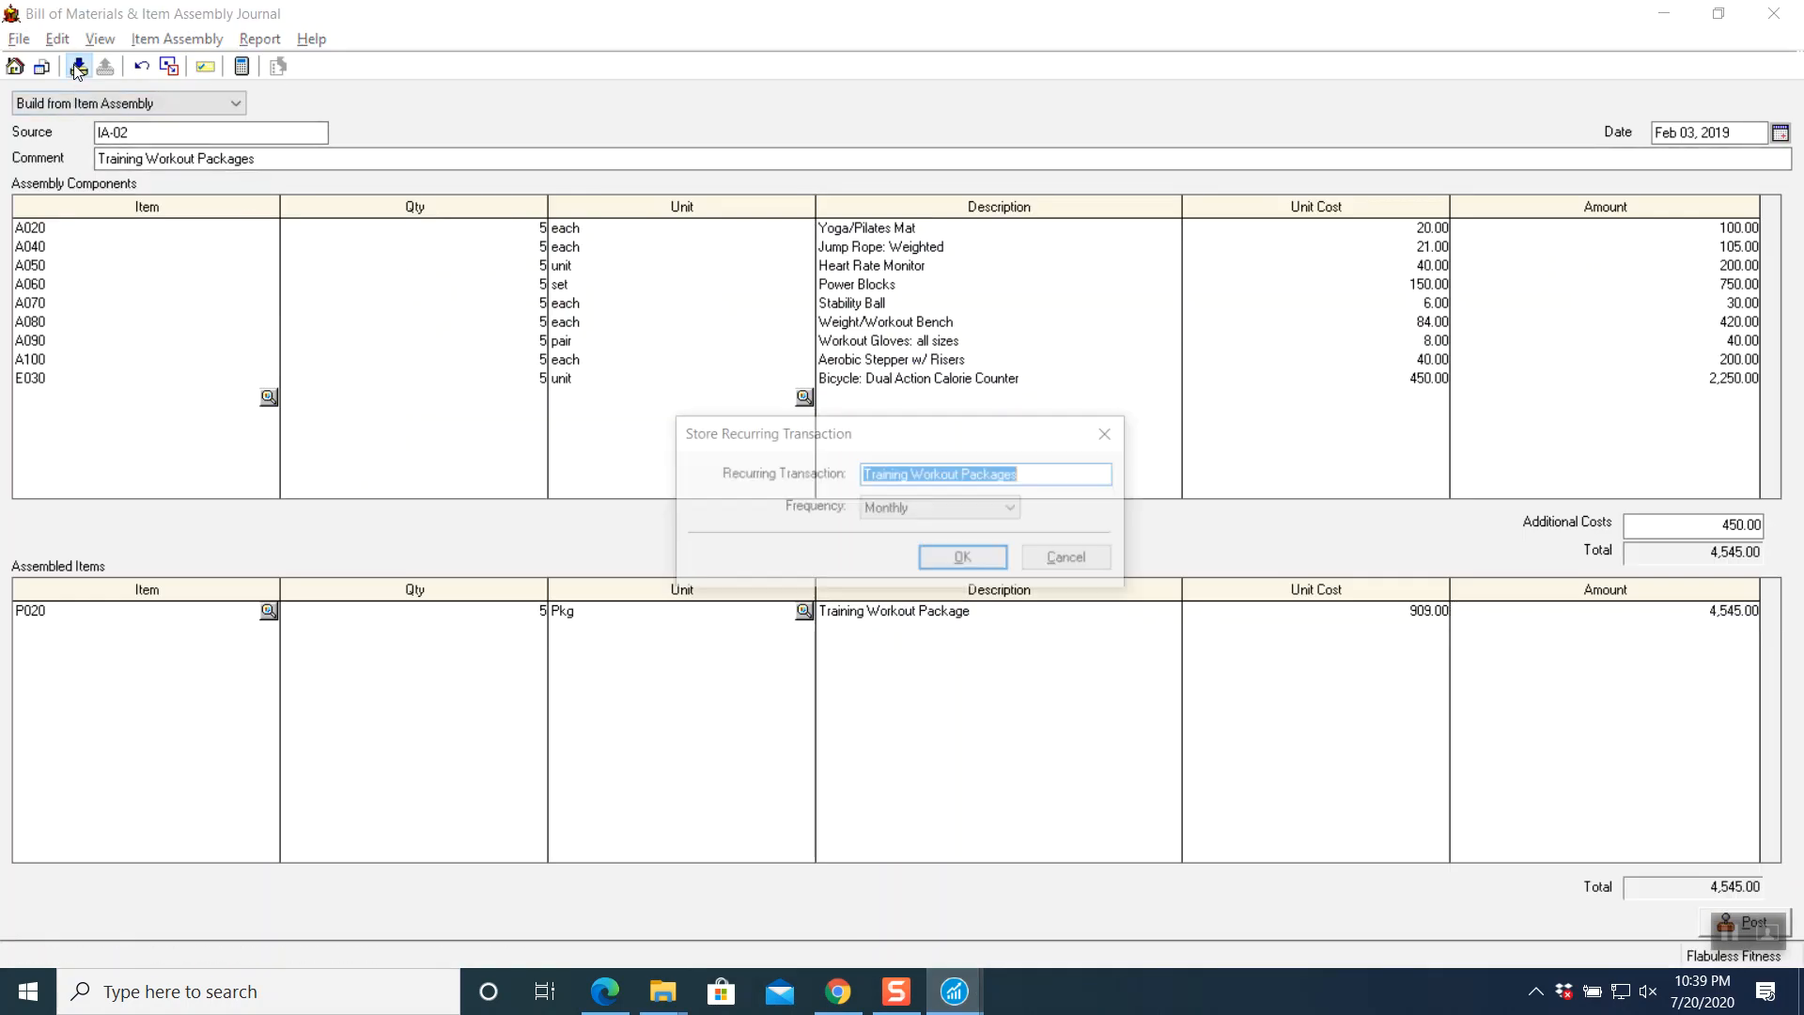
pyautogui.click(1011, 511)
pyautogui.click(938, 532)
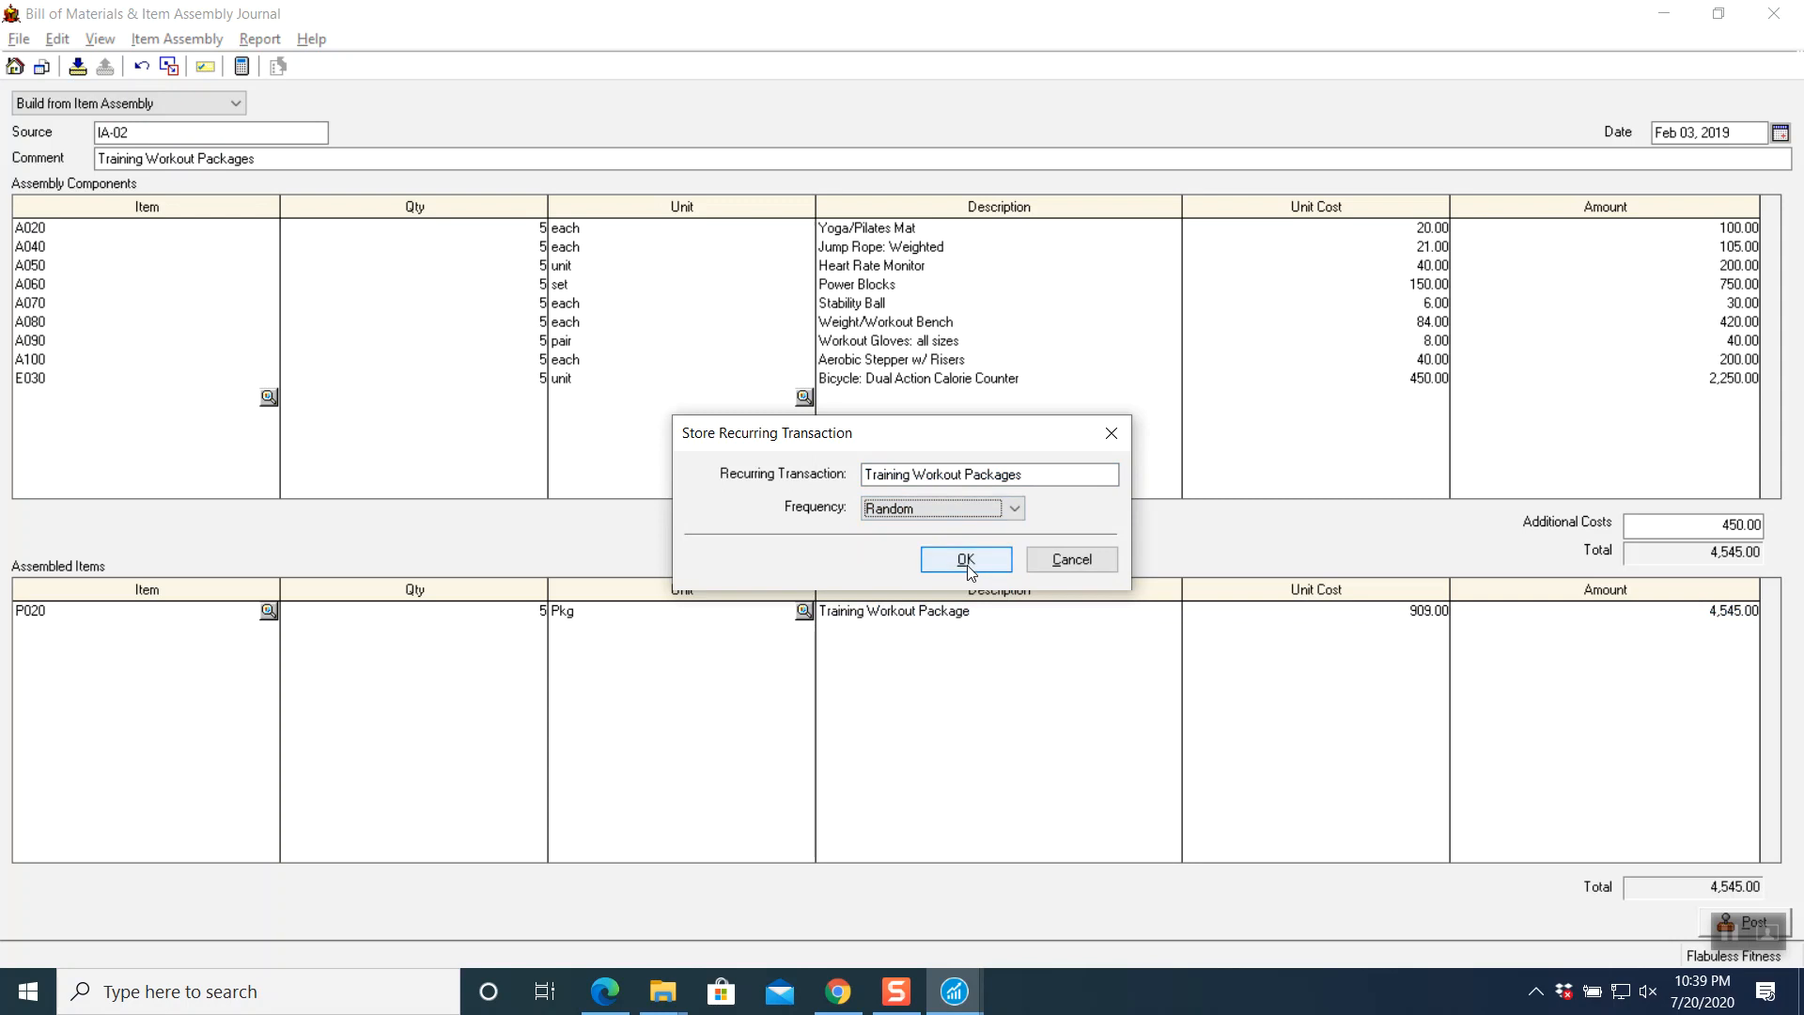
pyautogui.click(967, 563)
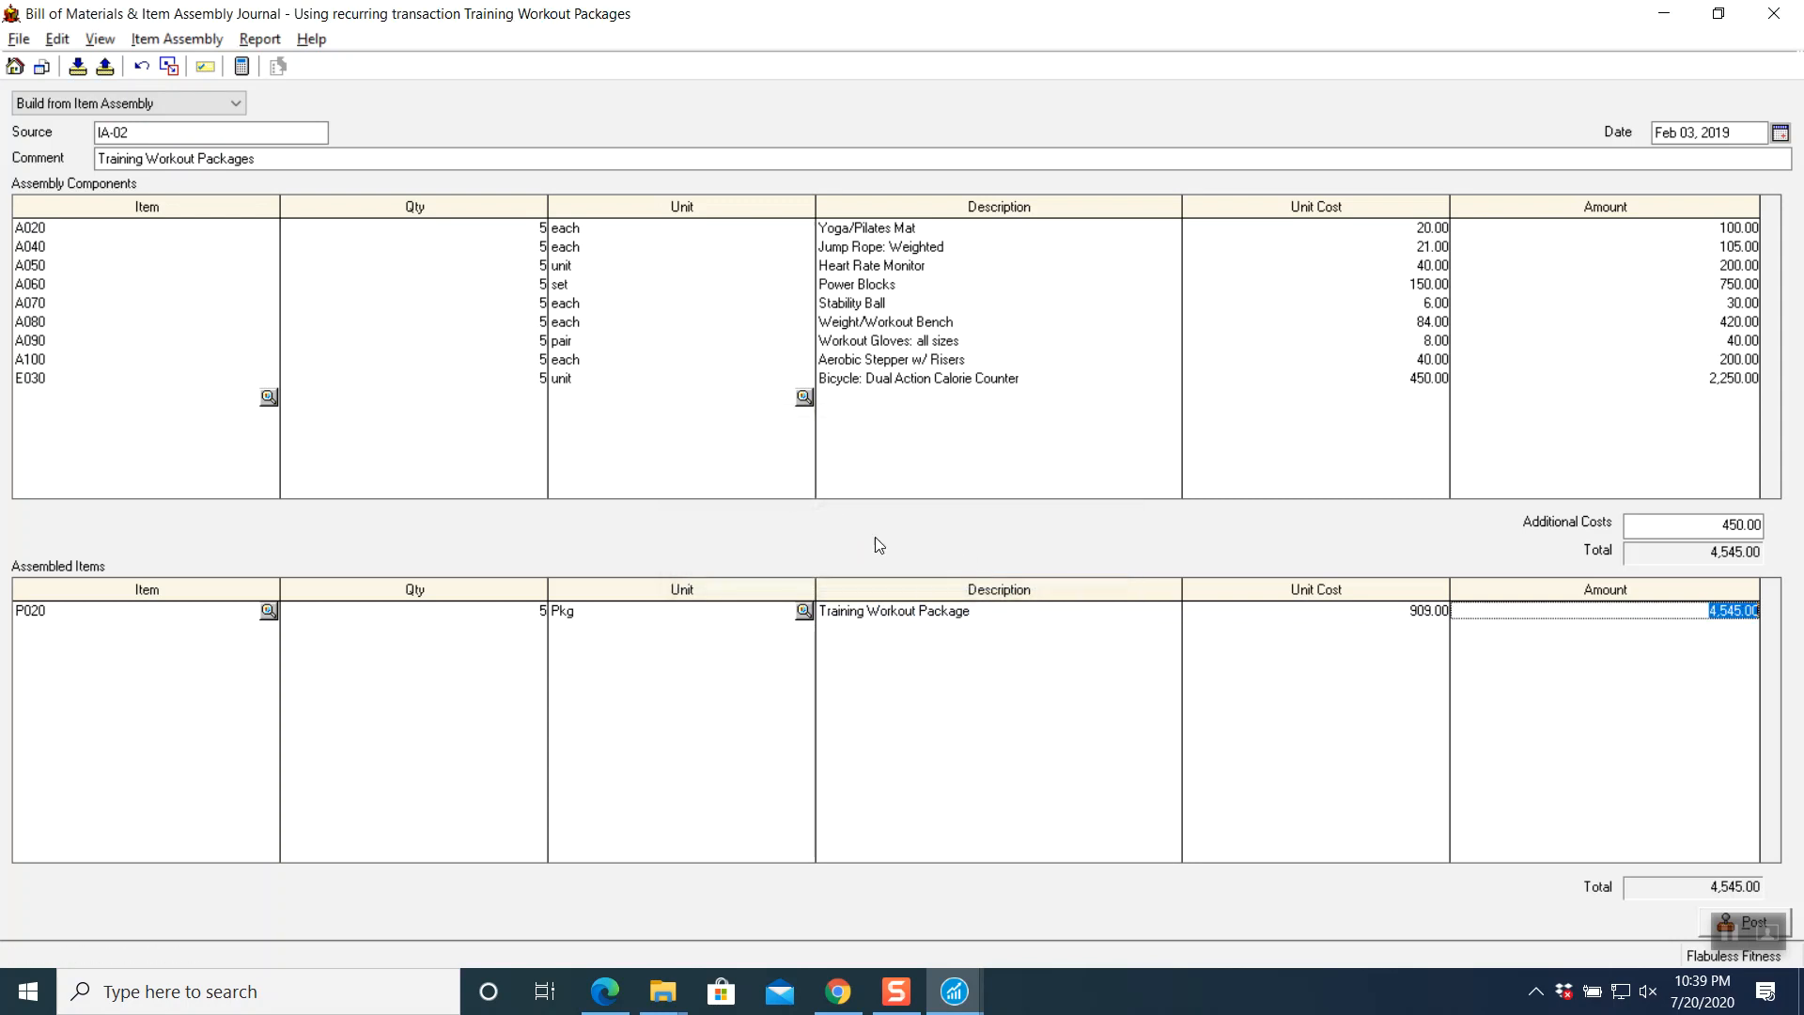
# - Post the assembly as journal entry J5 and close the journal
pyautogui.click(1703, 929)
pyautogui.click(1703, 925)
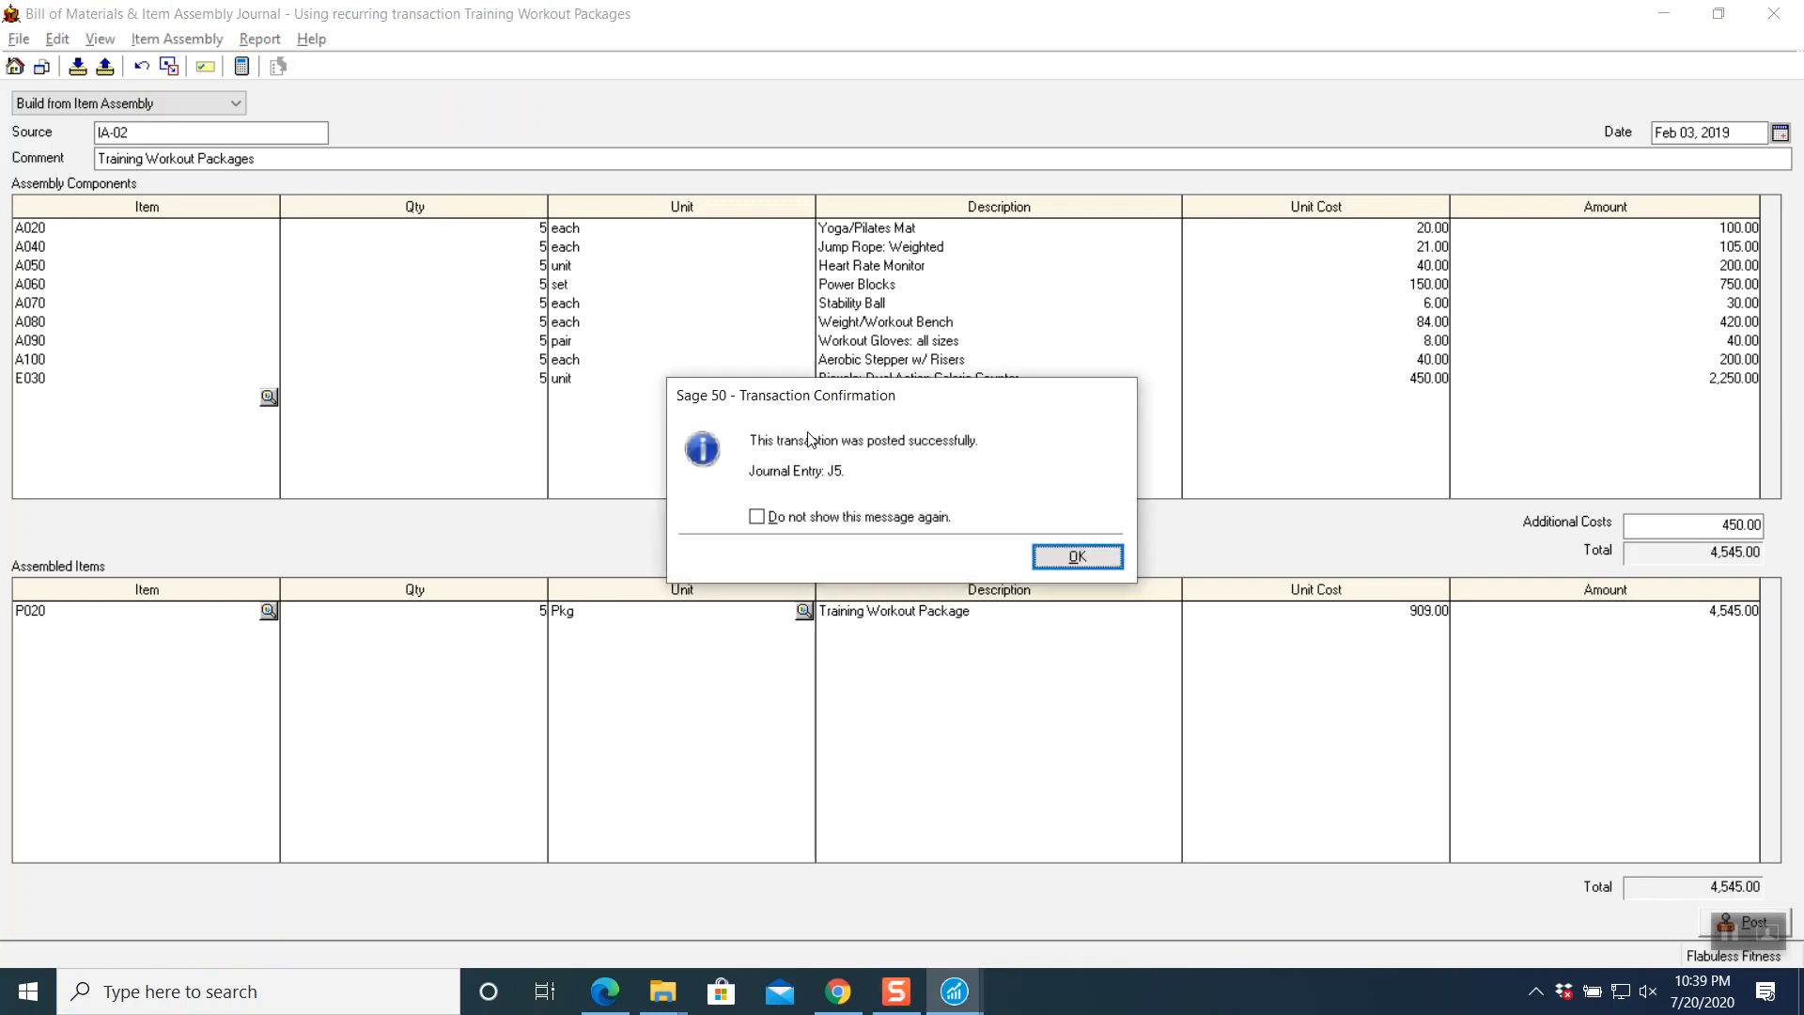
pyautogui.click(1077, 557)
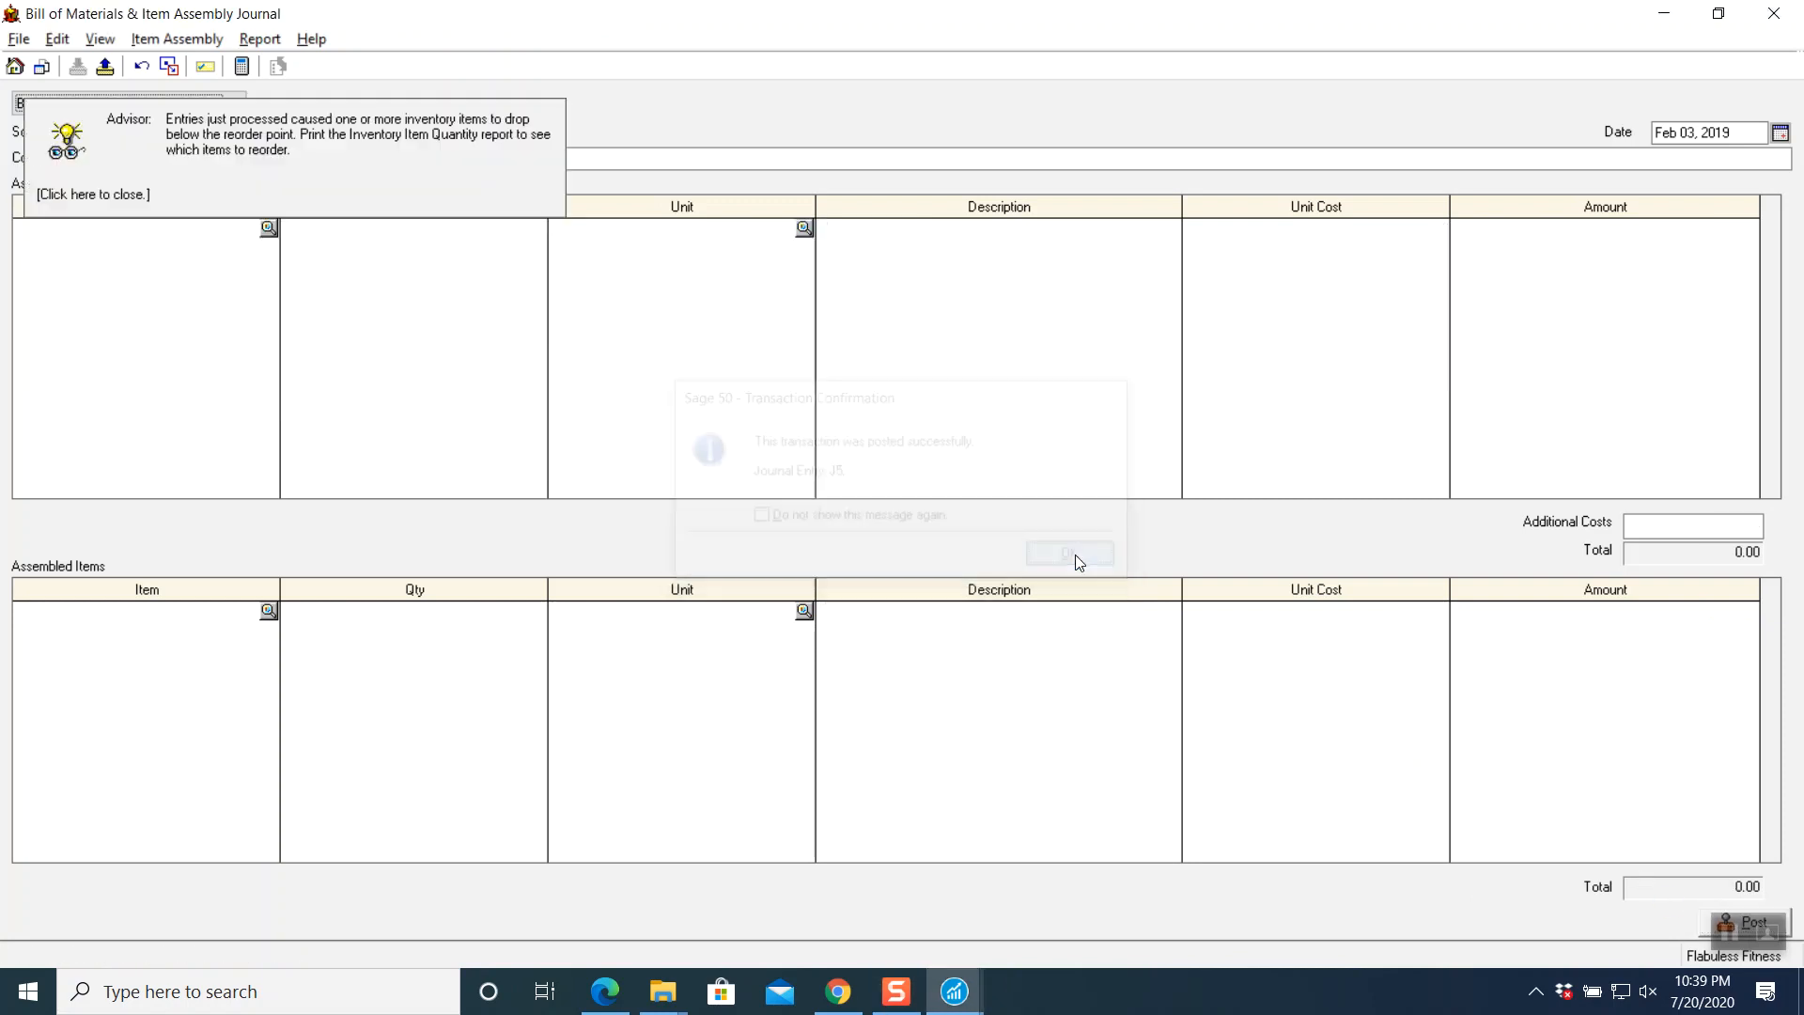
pyautogui.click(1782, 20)
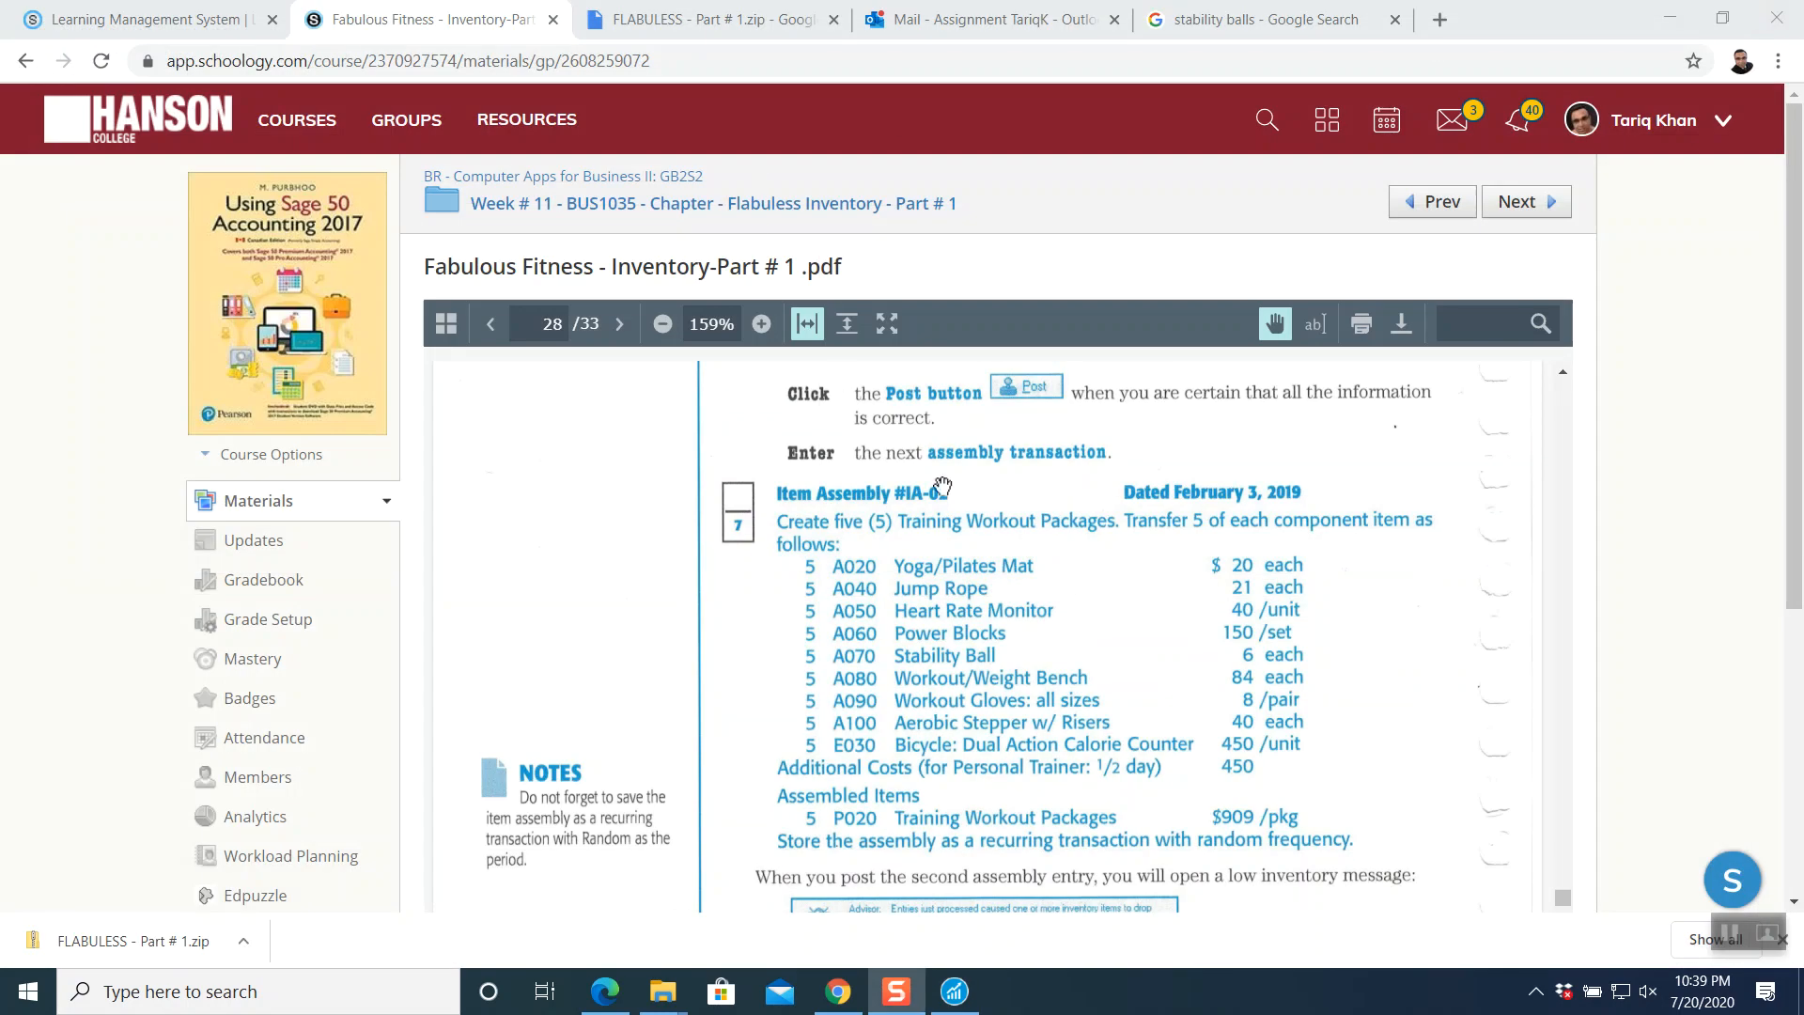
# - Scroll the assignment PDF to the Sales Invoice #3001 instructions on page 29, then return to Sage 50's Inventory & Services window
pyautogui.scroll(-1, 987, 625)
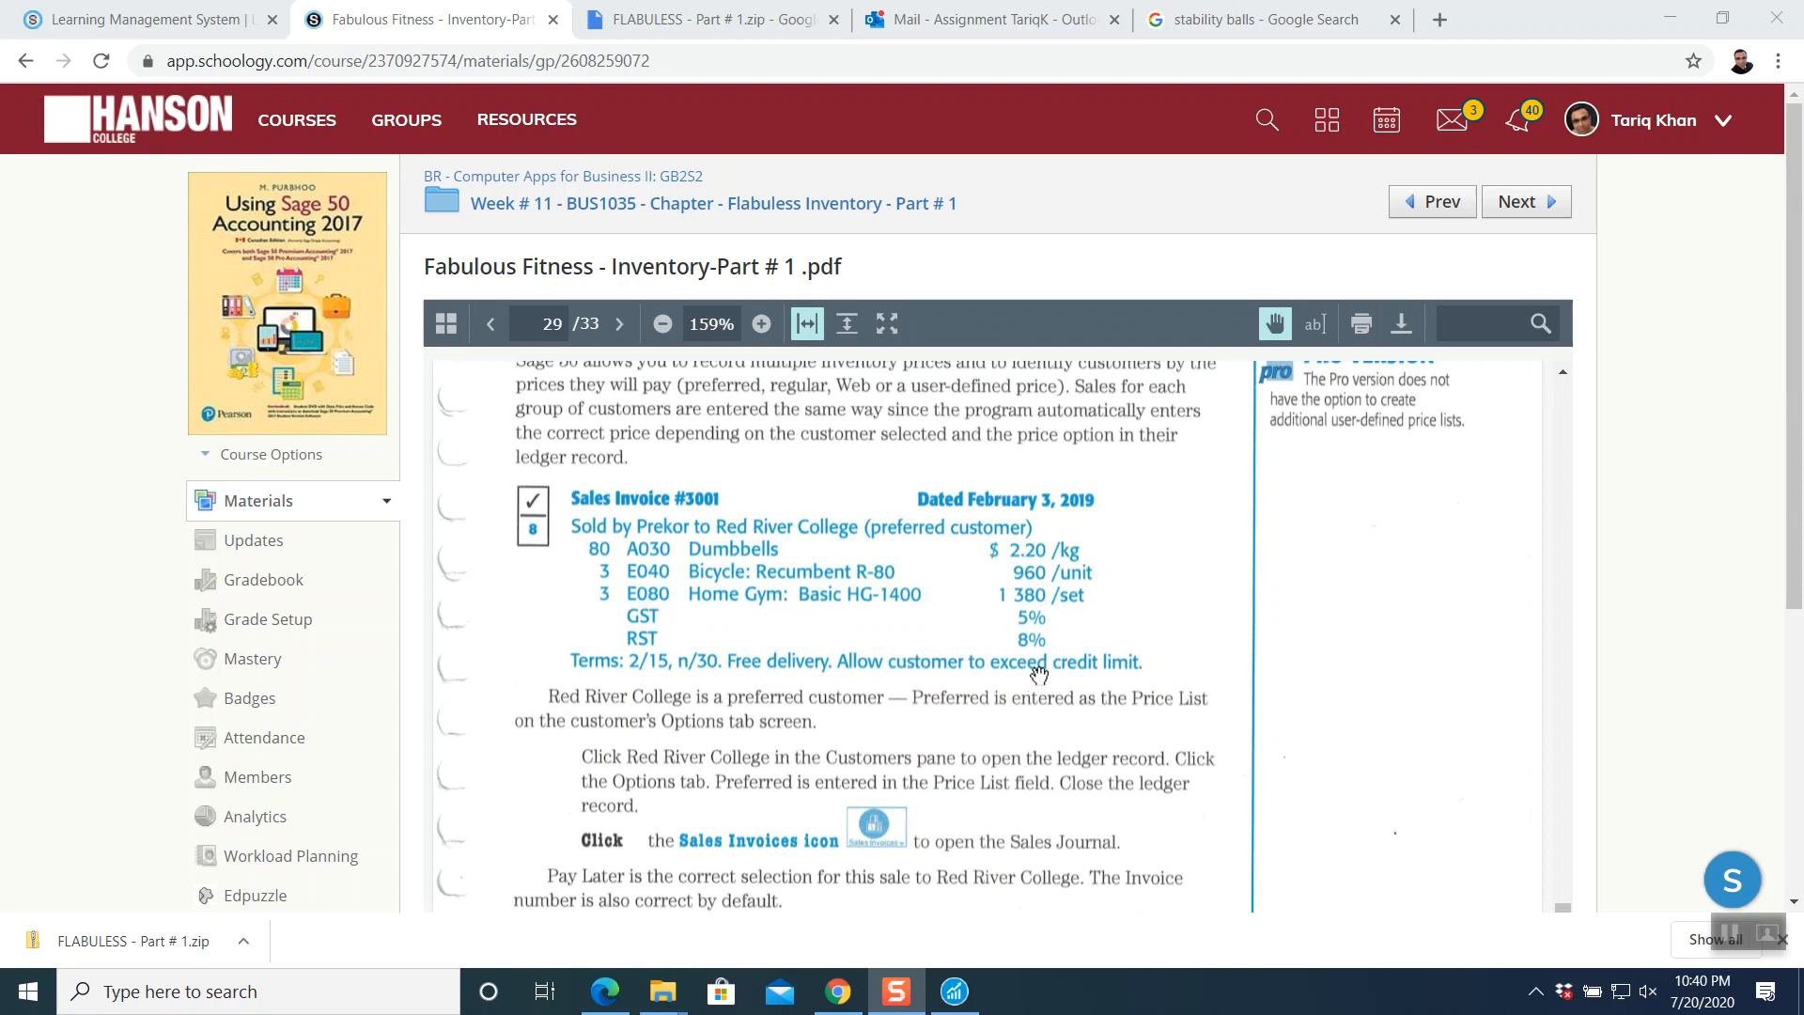
pyautogui.click(978, 991)
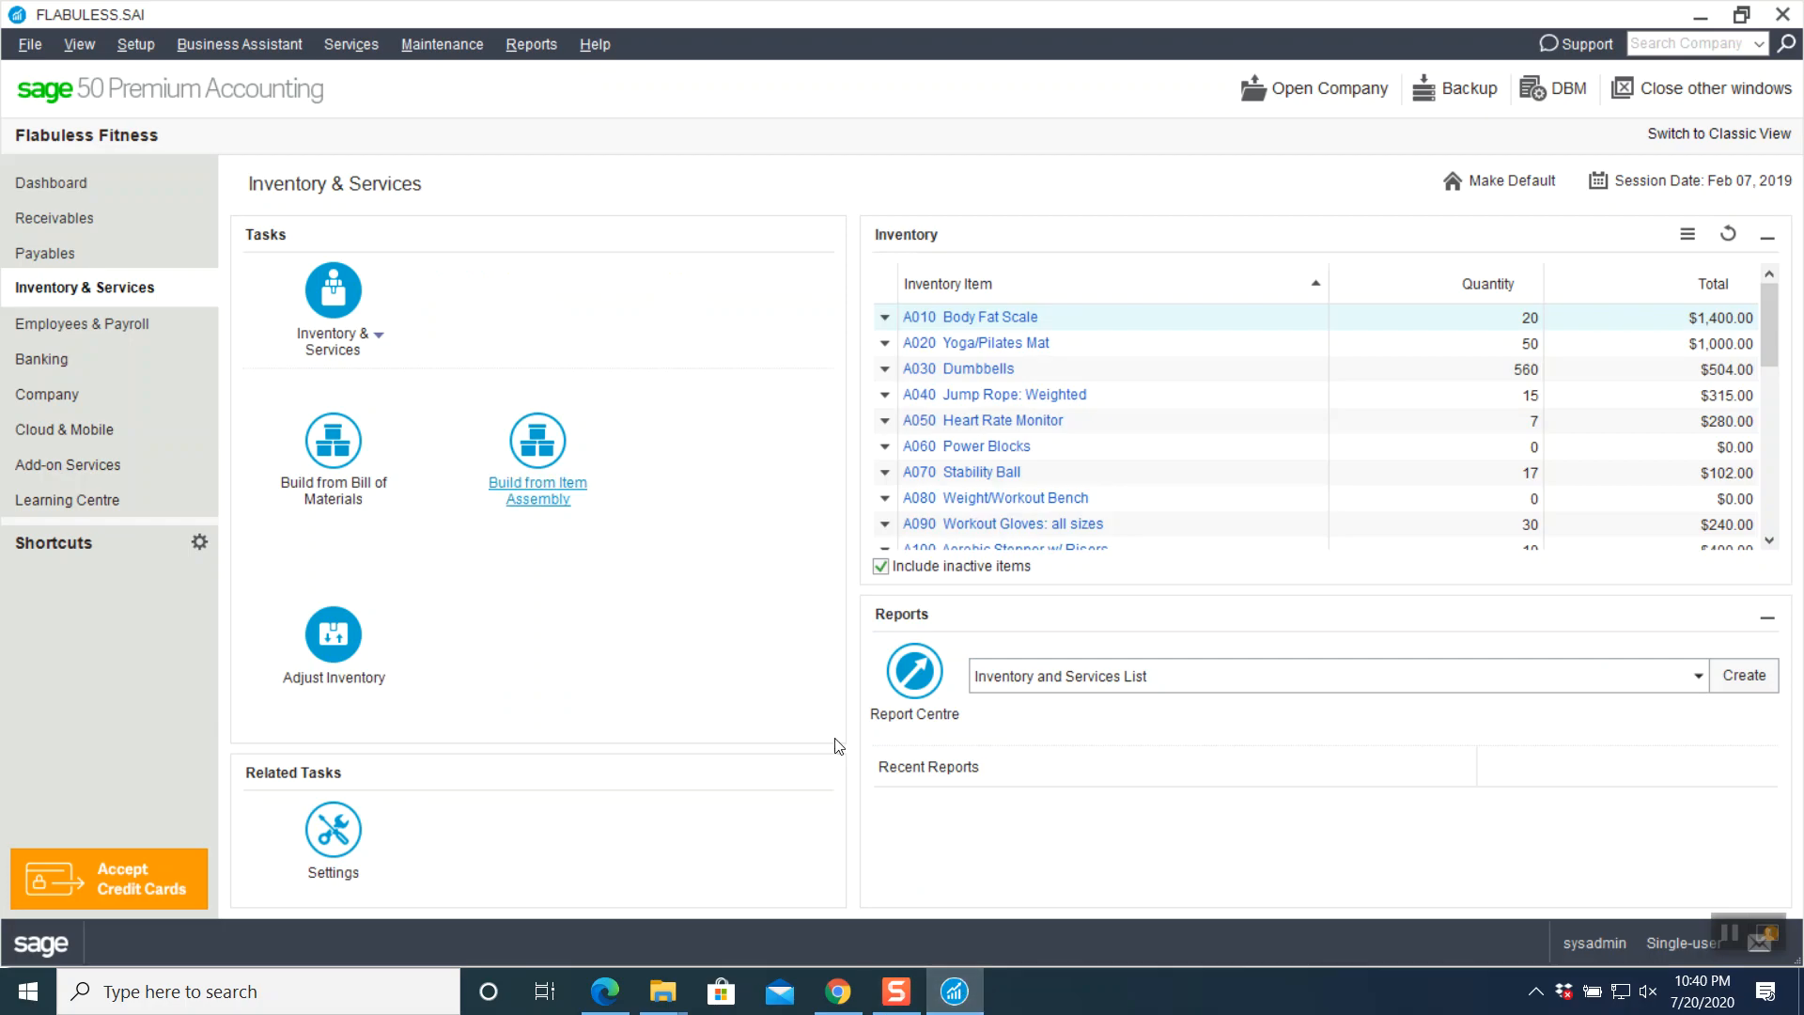
pyautogui.click(838, 992)
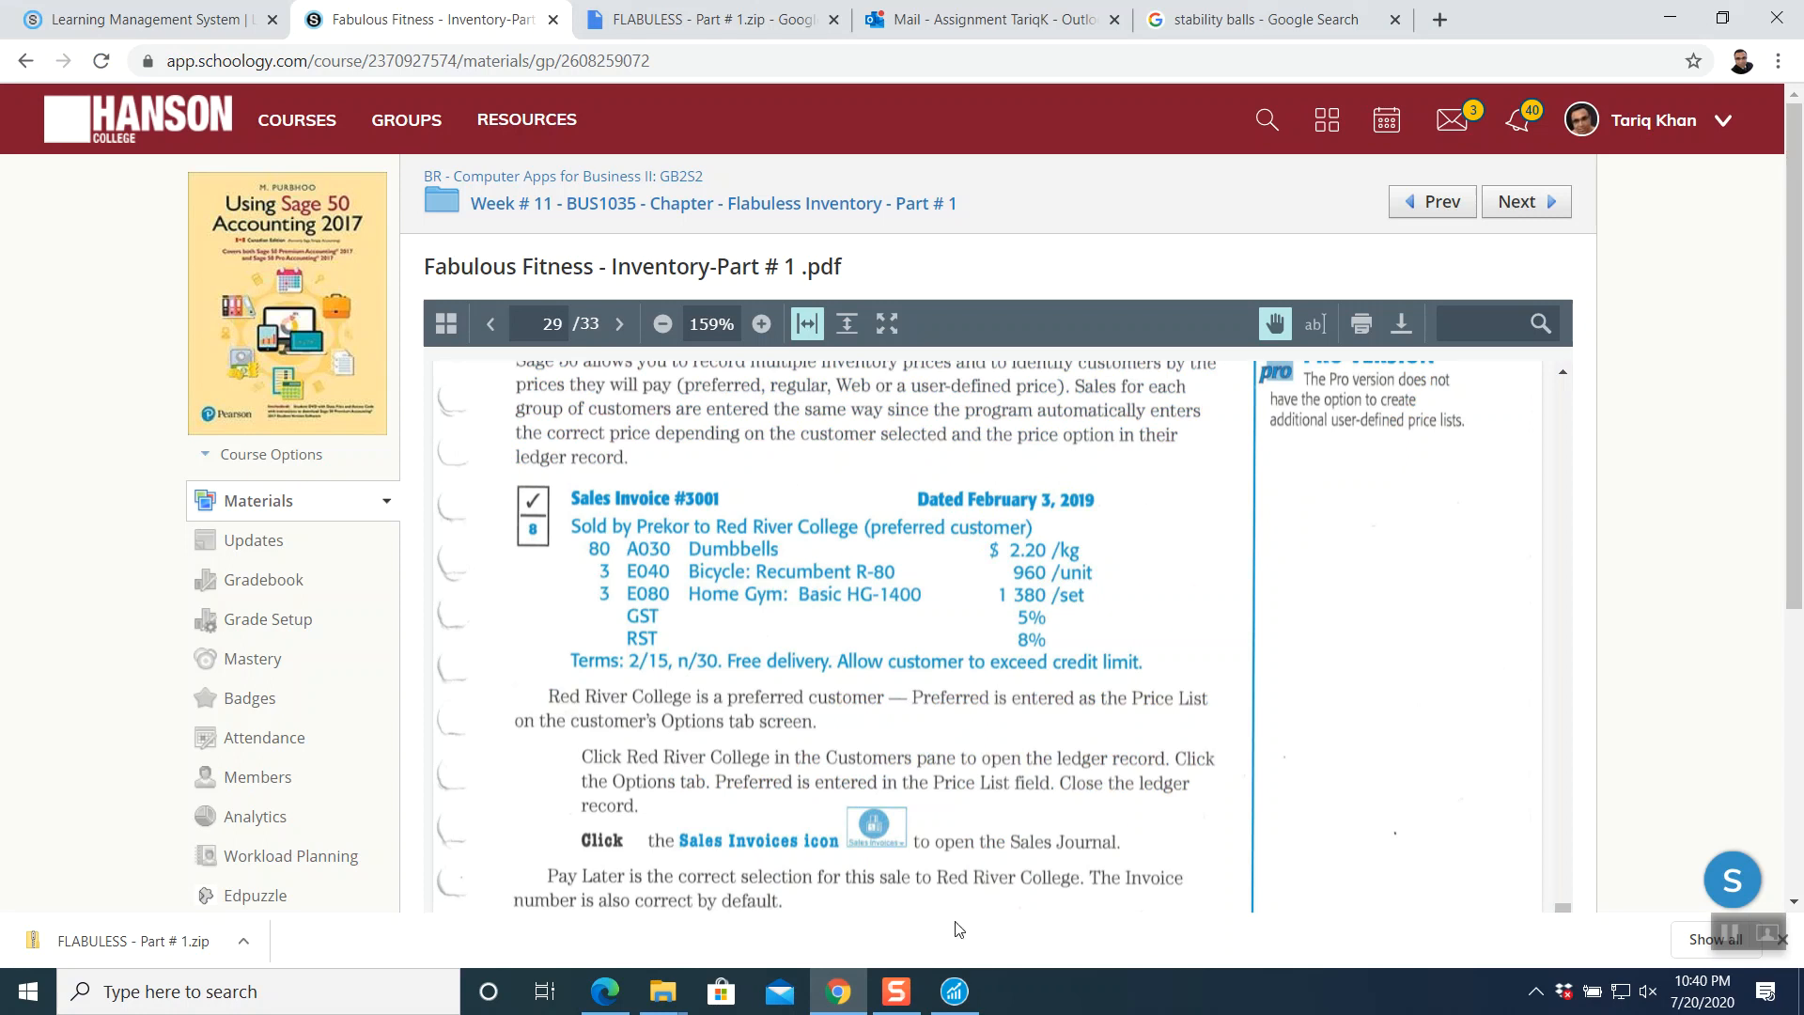
pyautogui.click(955, 992)
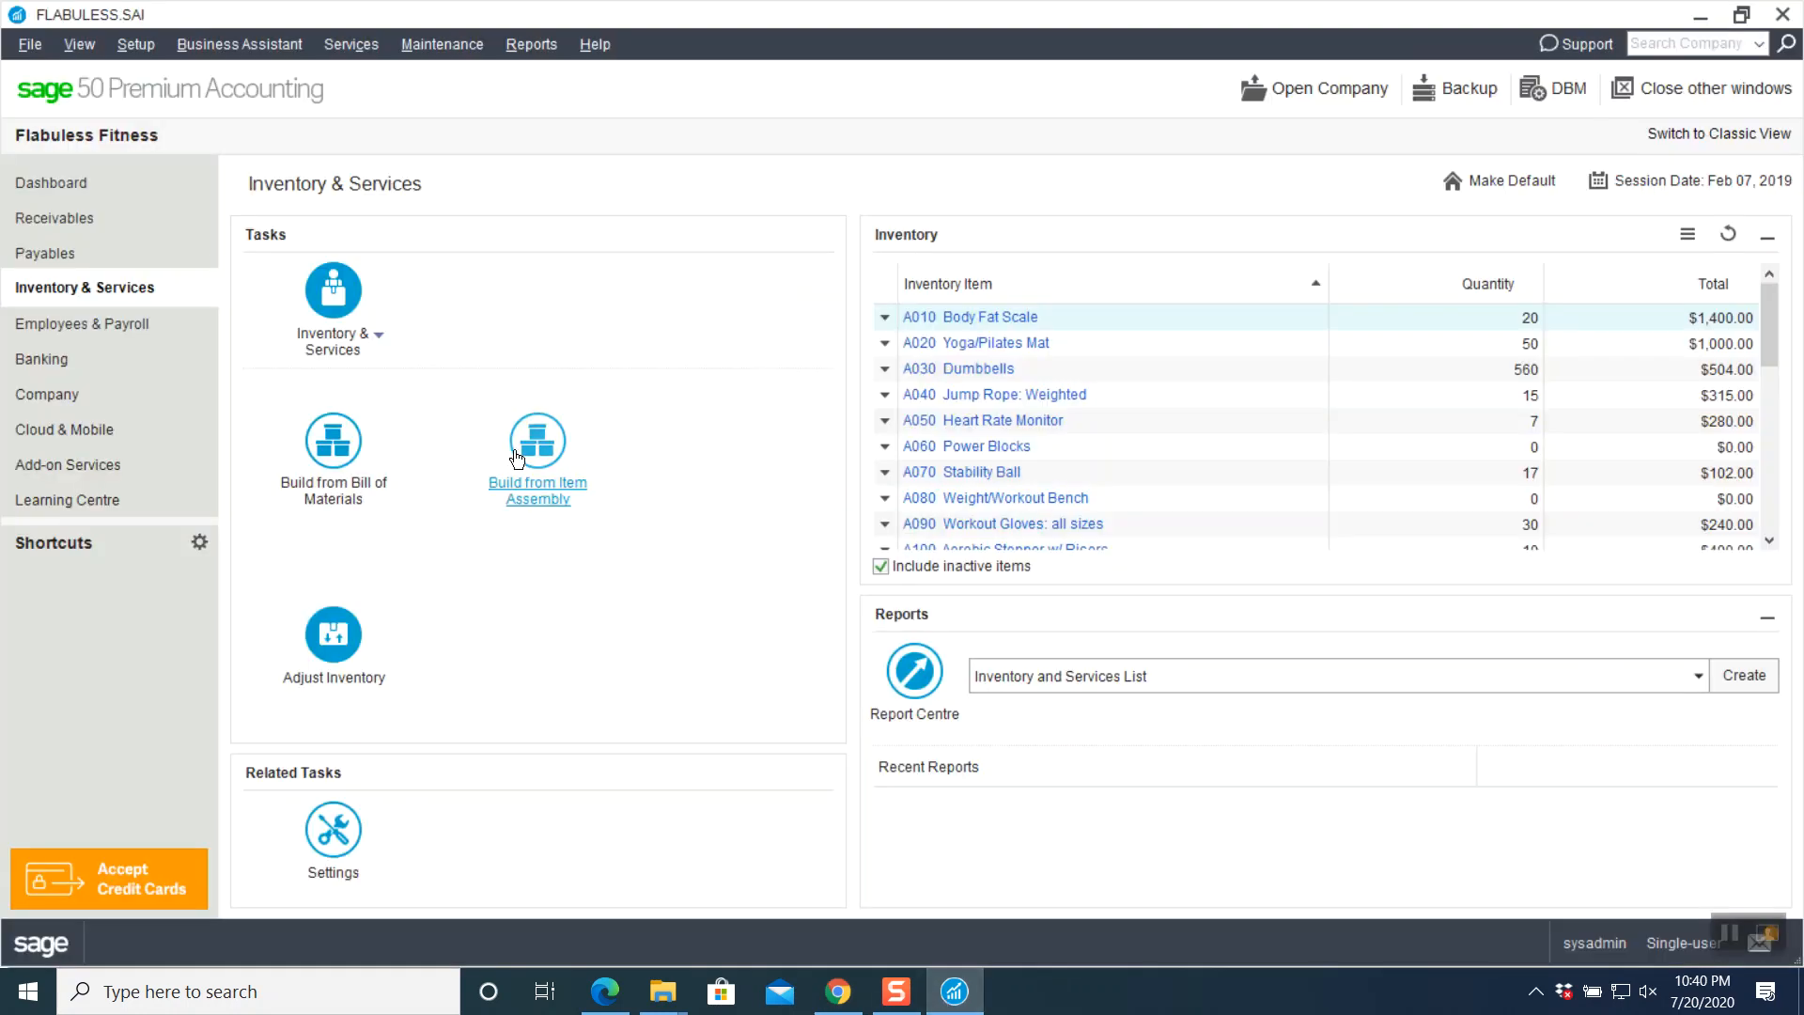
# - Create sales invoice 3001 dated Feb 3, 2019 for customer Red River College
pyautogui.click(116, 217)
pyautogui.click(307, 549)
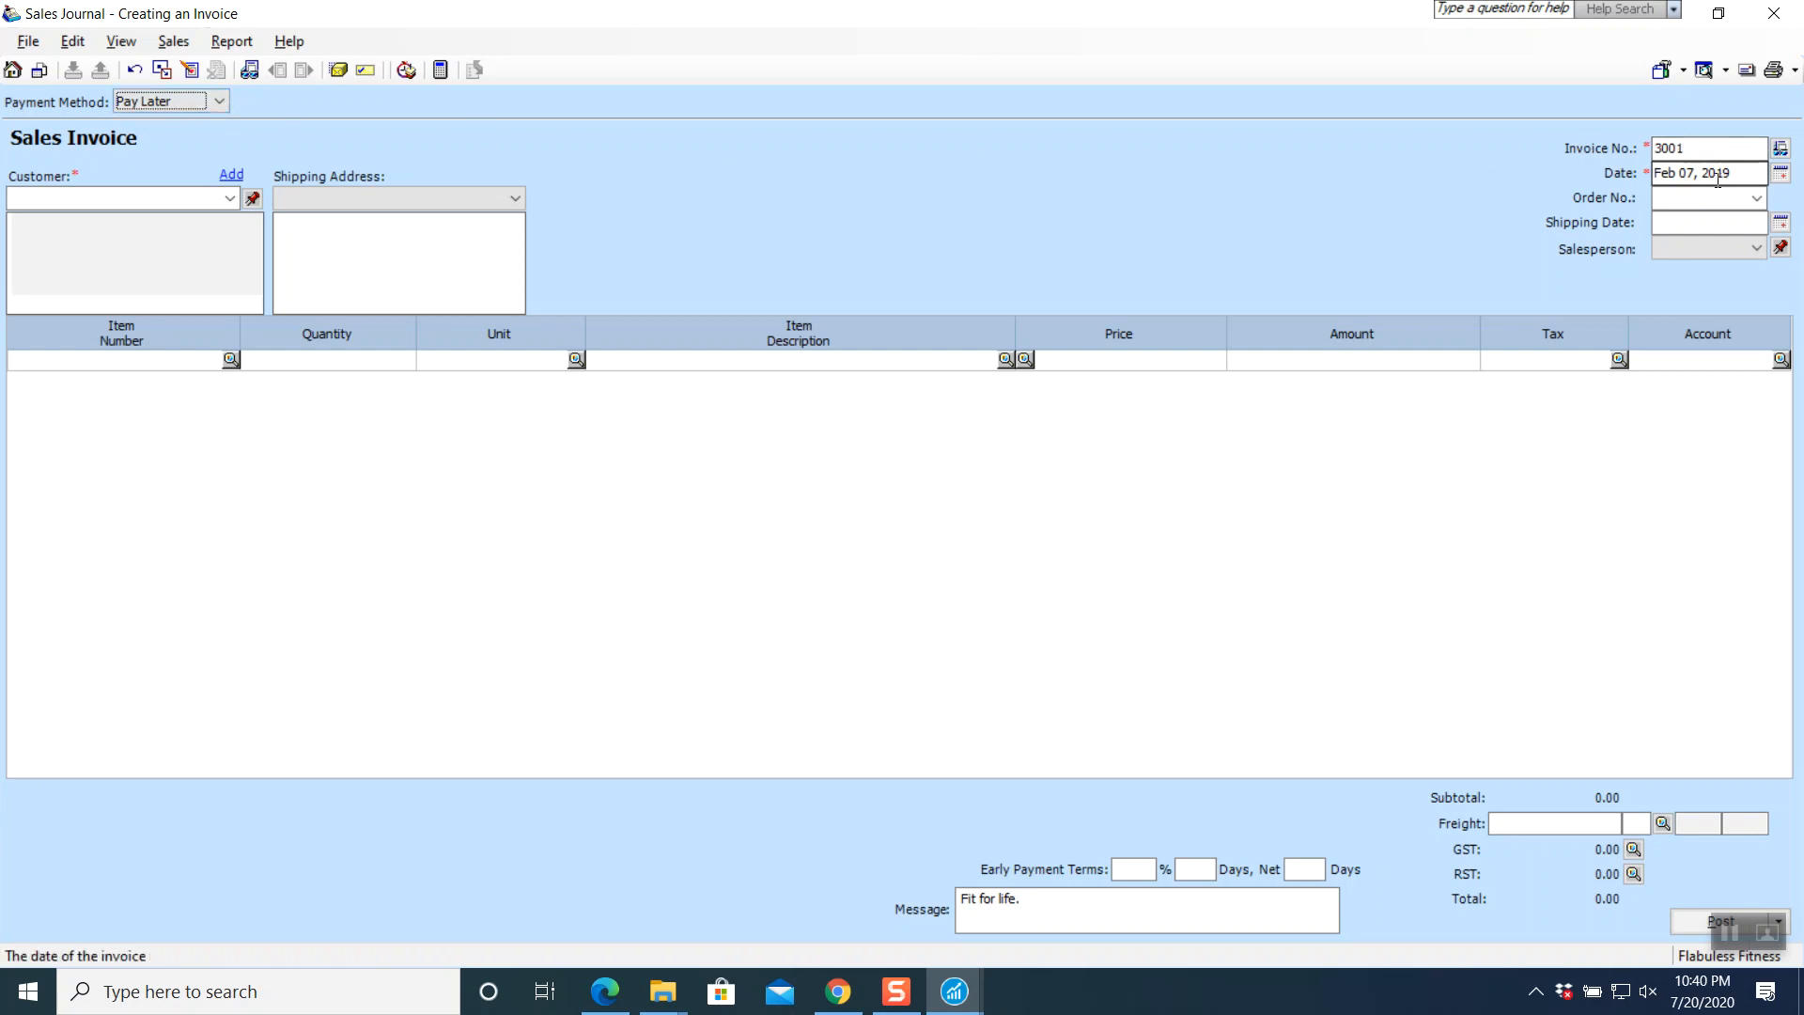
pyautogui.click(1781, 174)
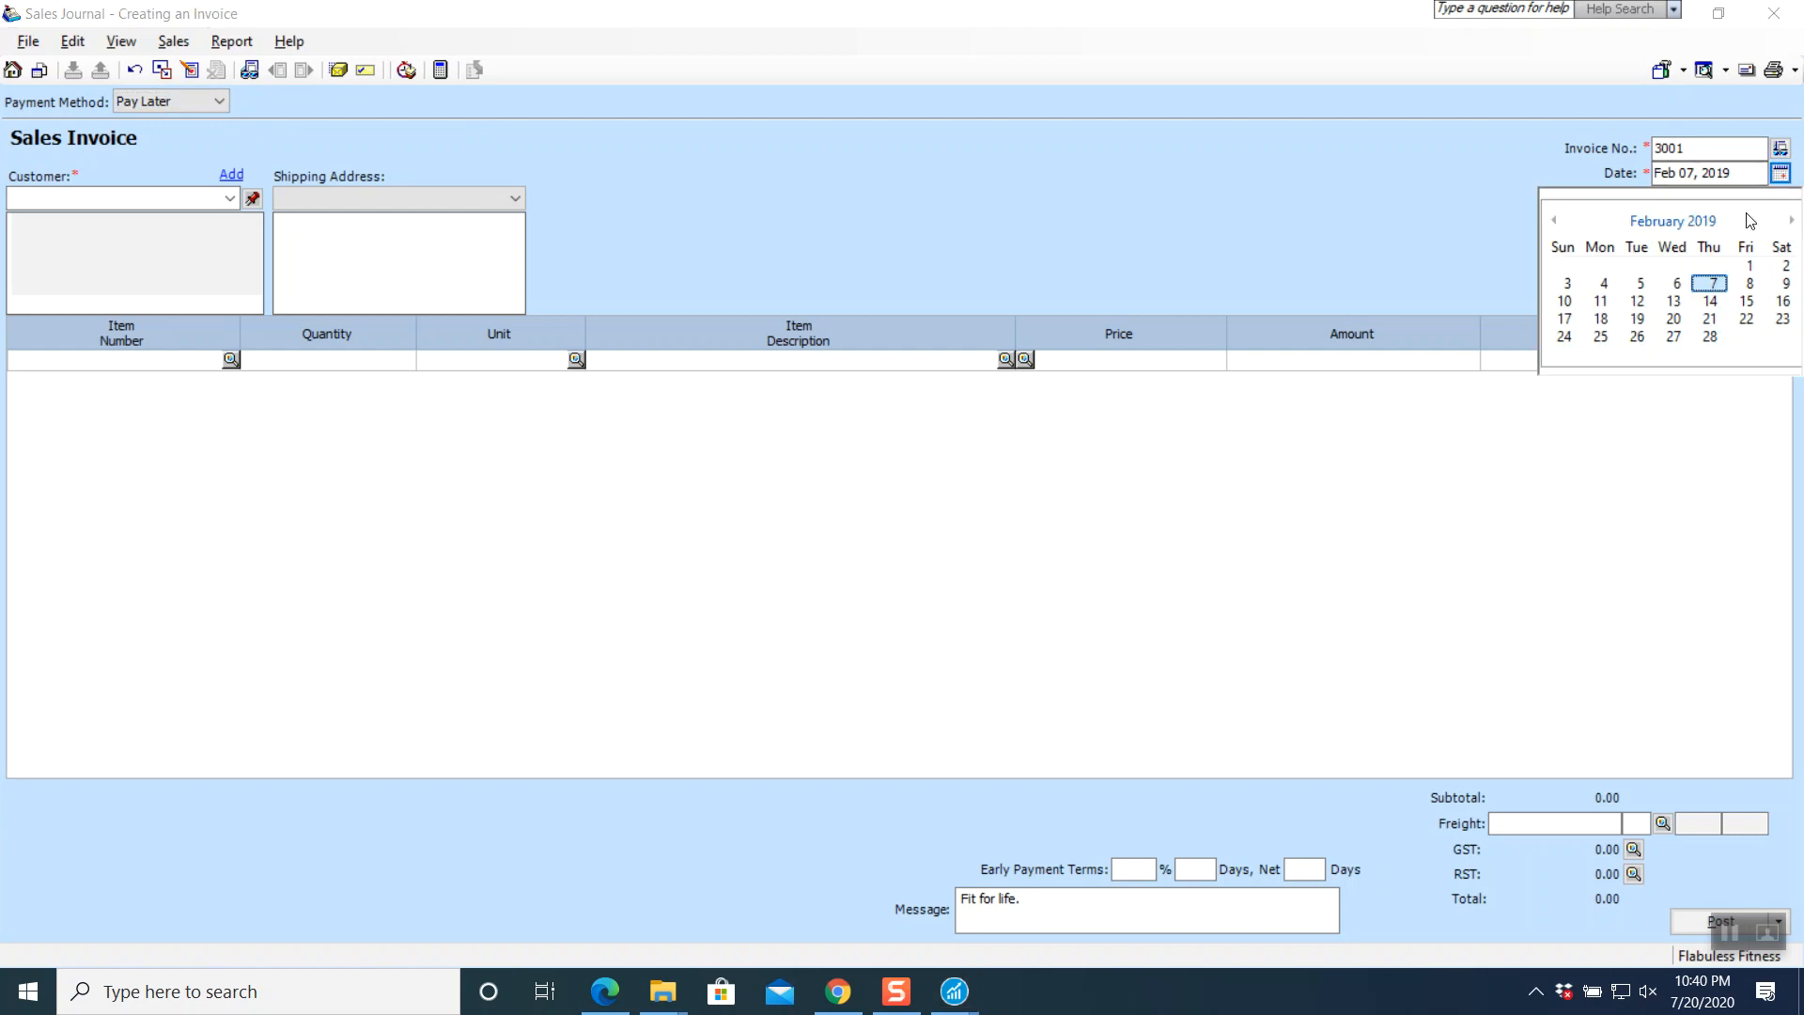
pyautogui.click(1567, 283)
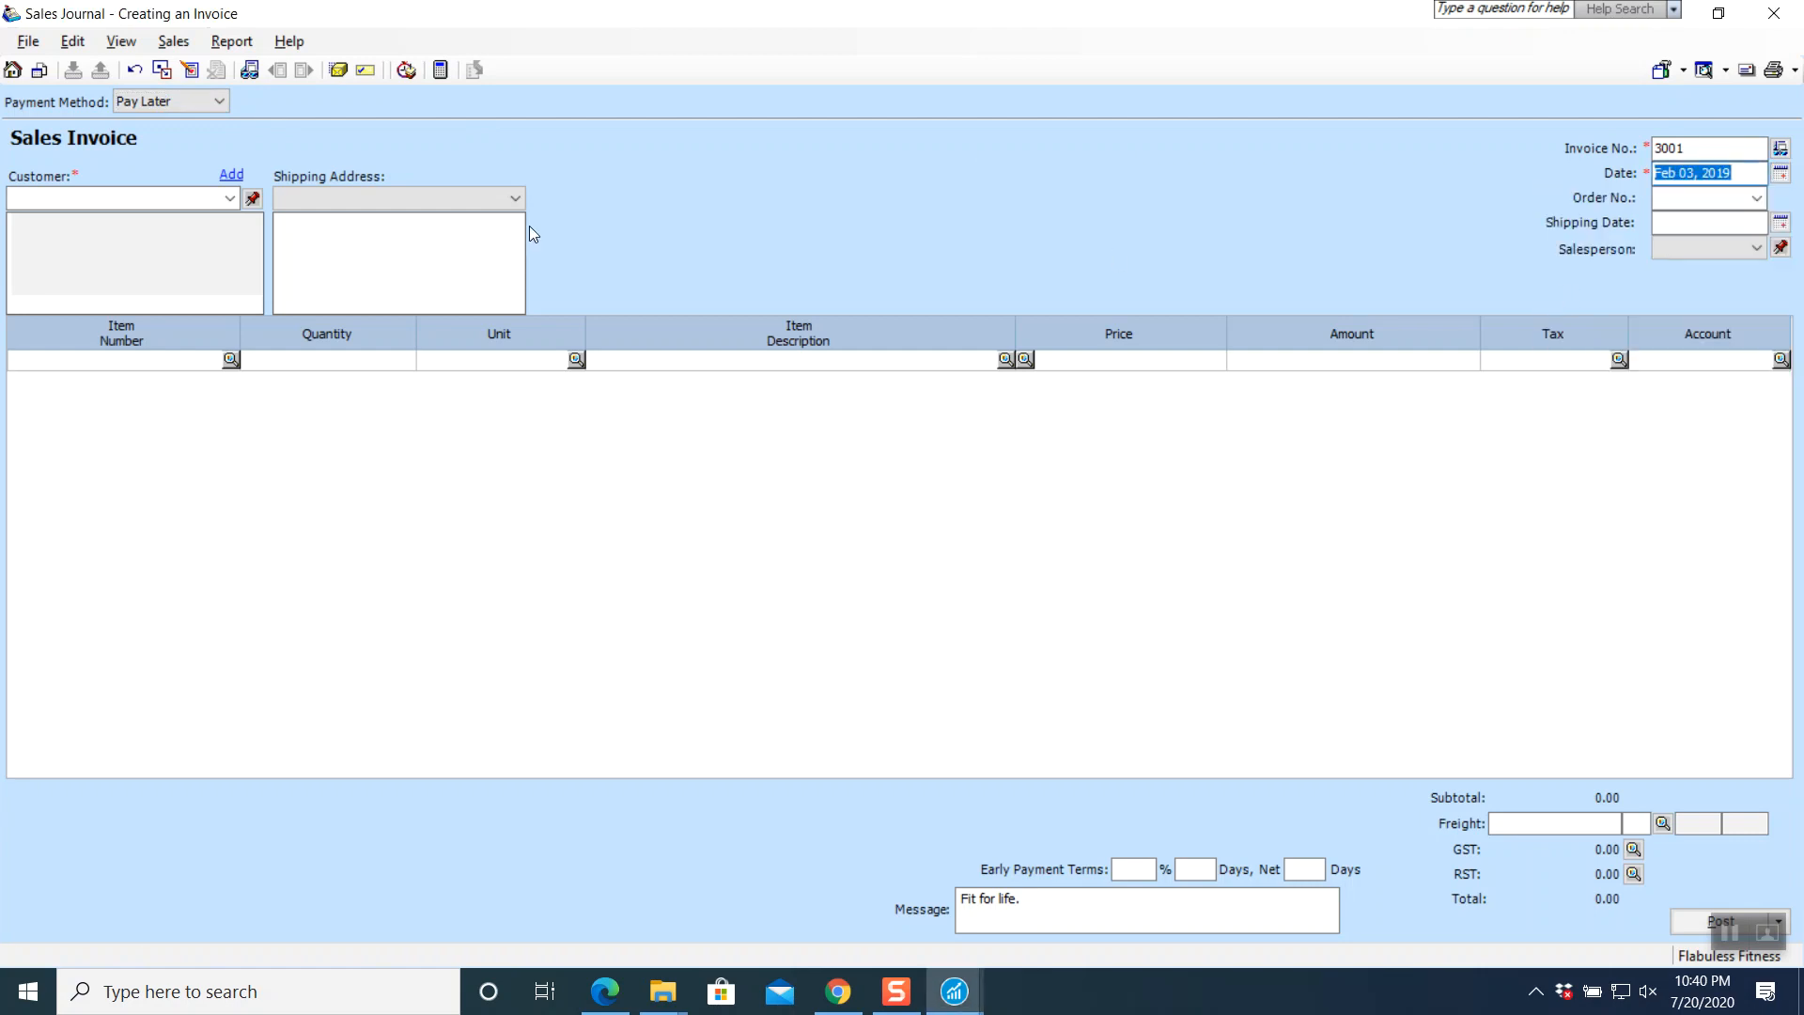
pyautogui.click(231, 199)
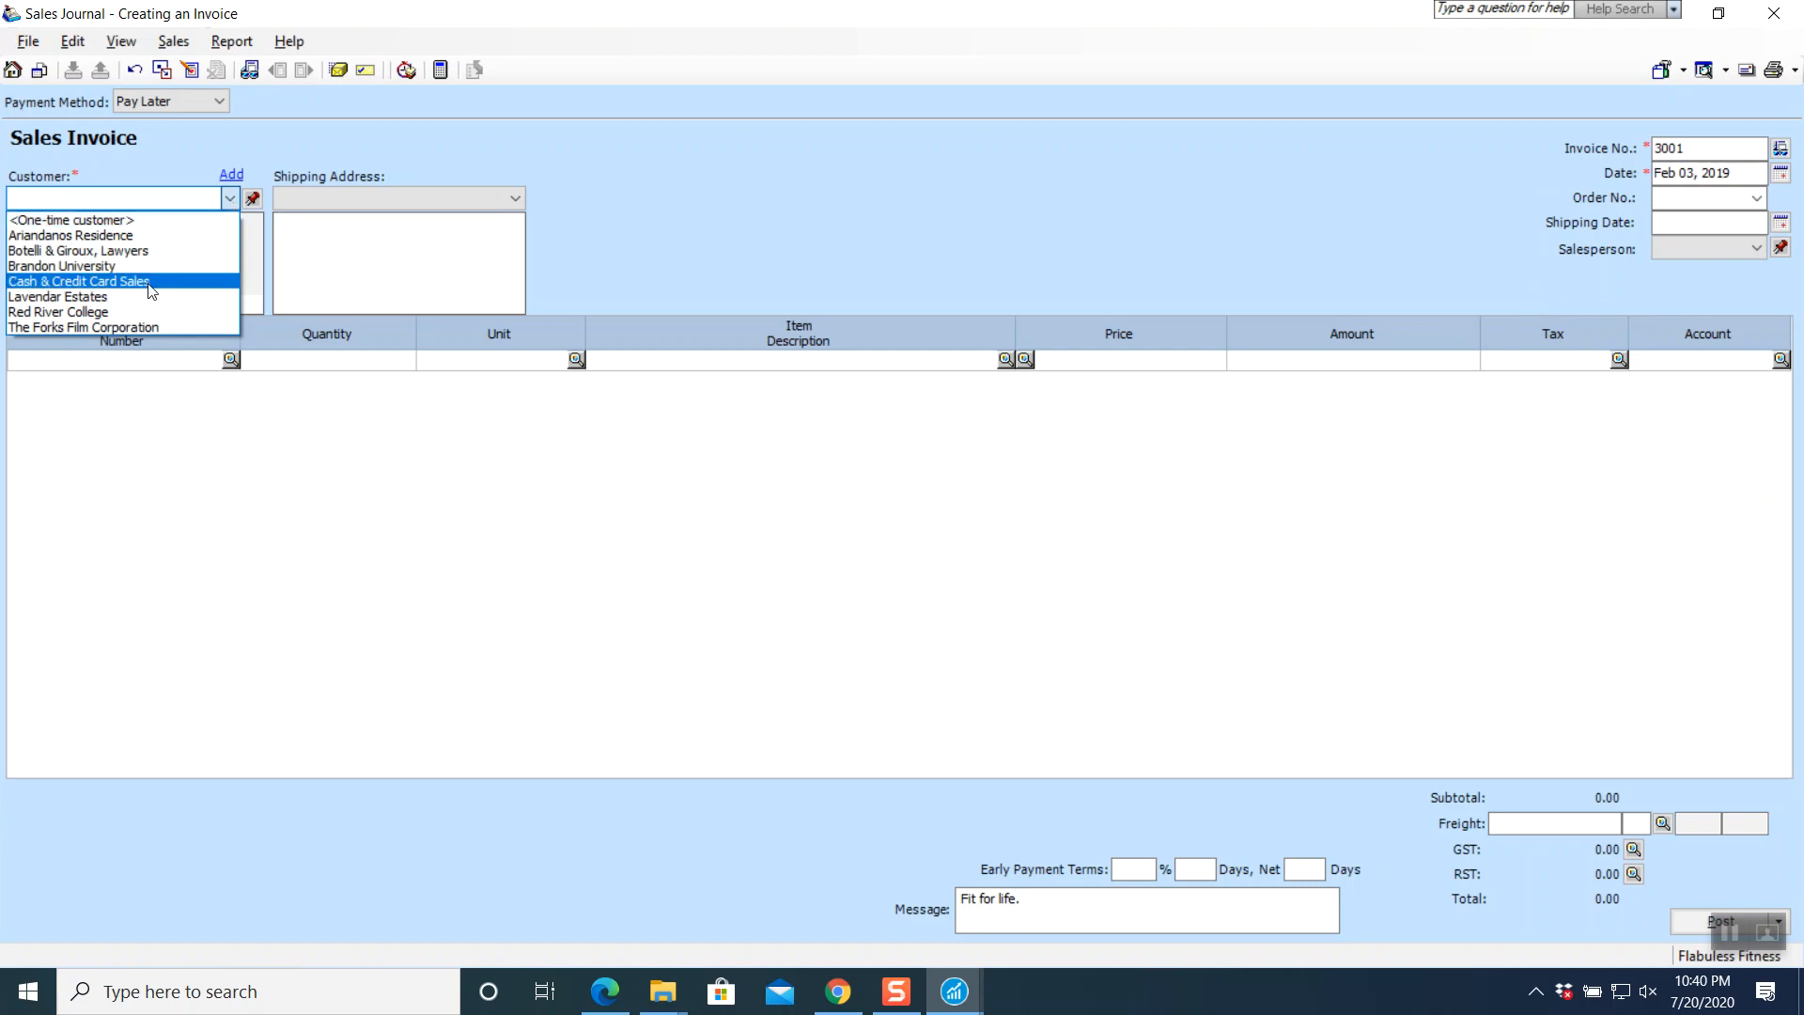
pyautogui.click(130, 308)
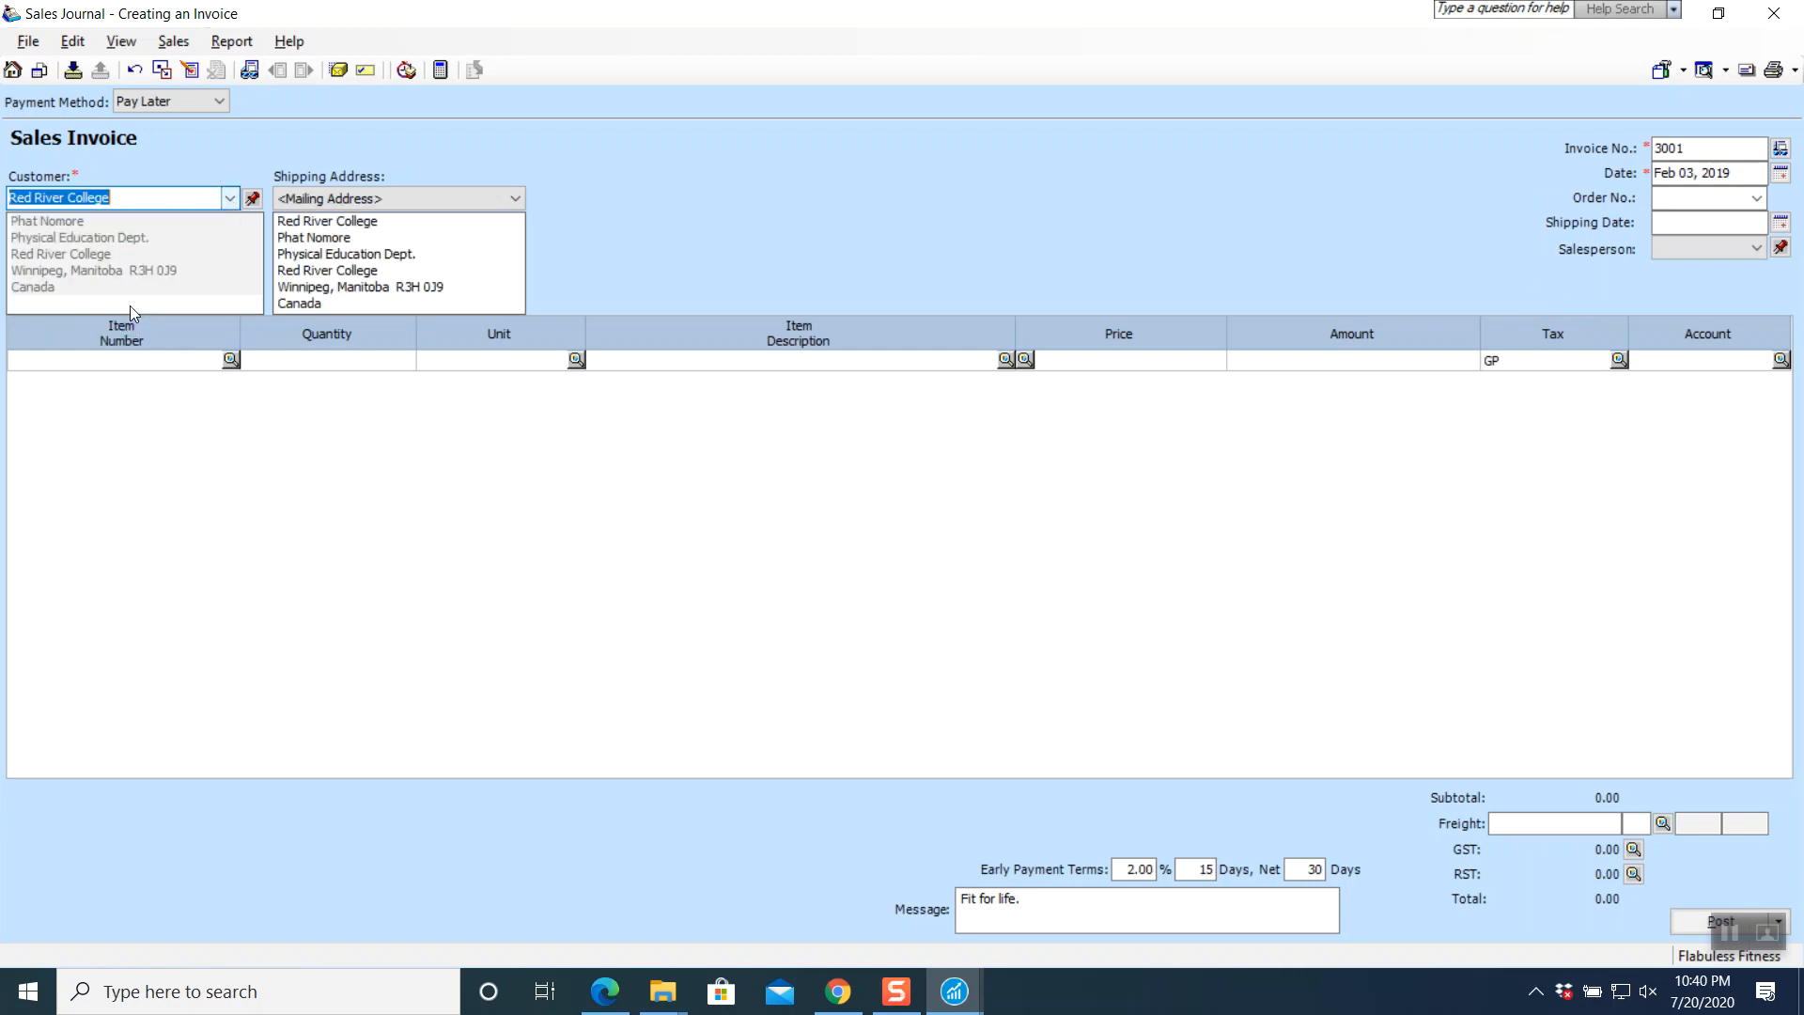
pyautogui.click(230, 360)
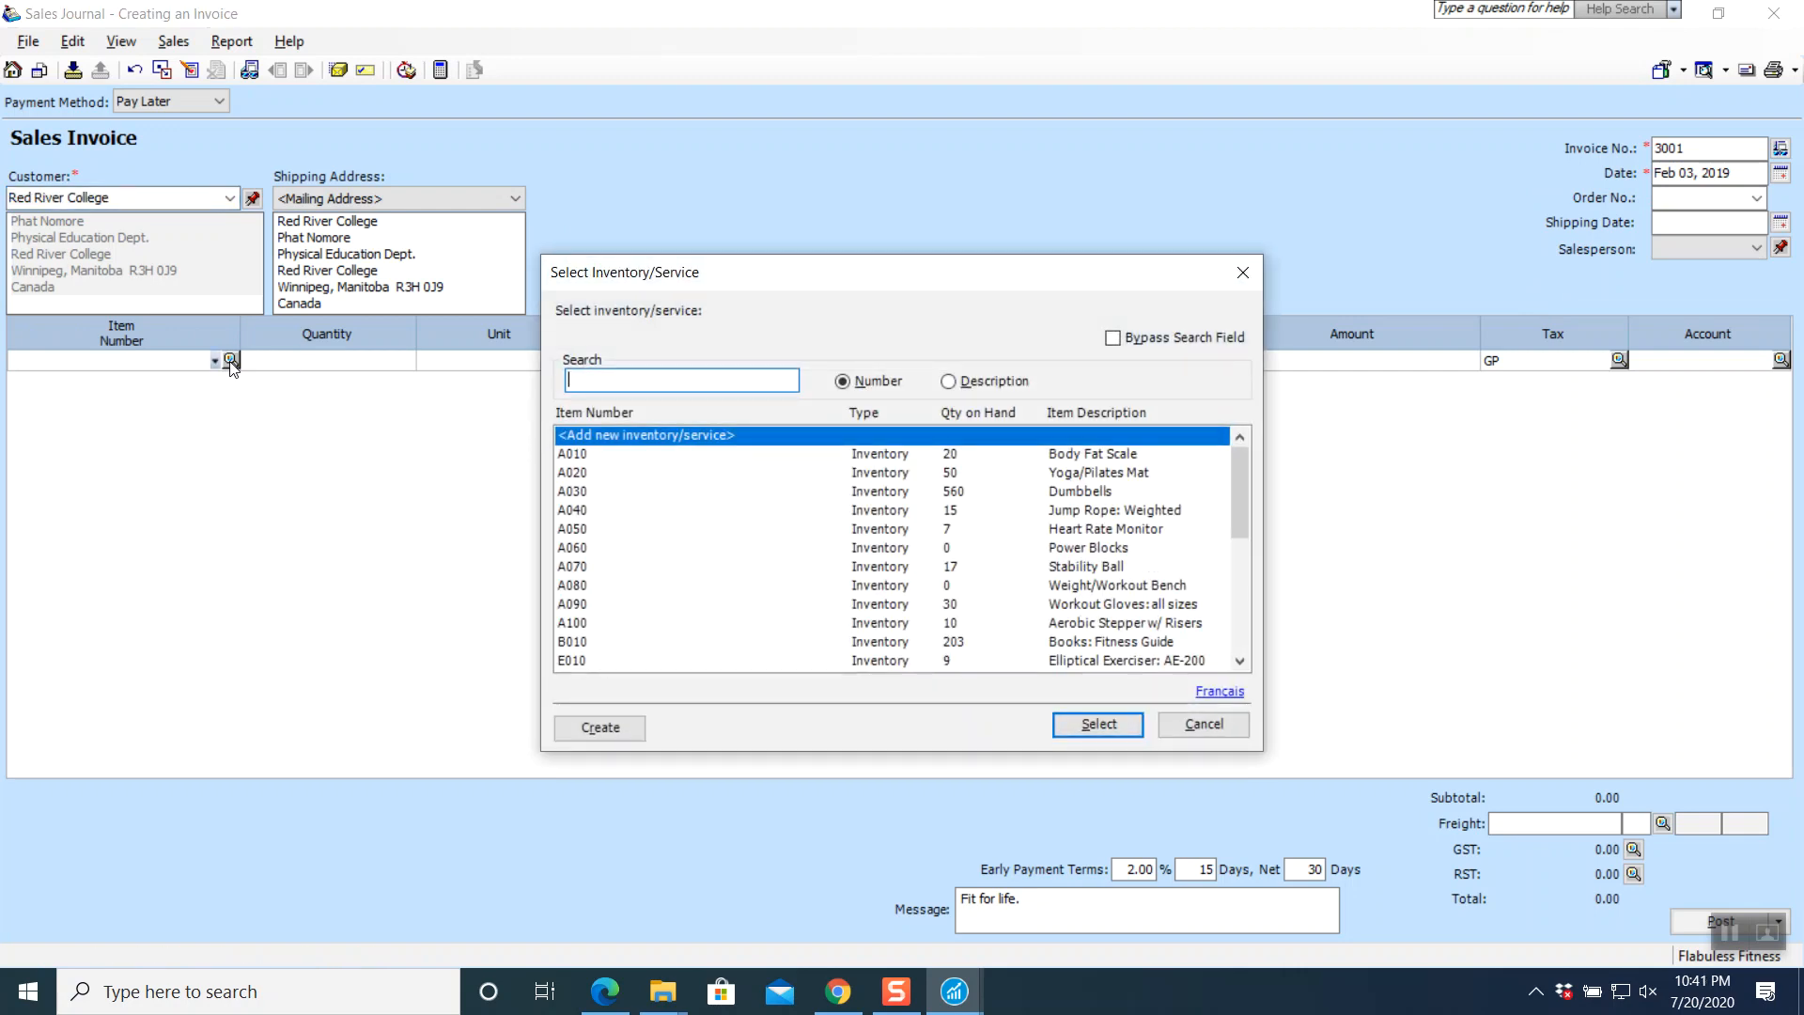
# - Add 80 A030 Dumbbells and 3 E040 Recumbent R-80 bicycles to invoice lines one and two
pyautogui.click(578, 492)
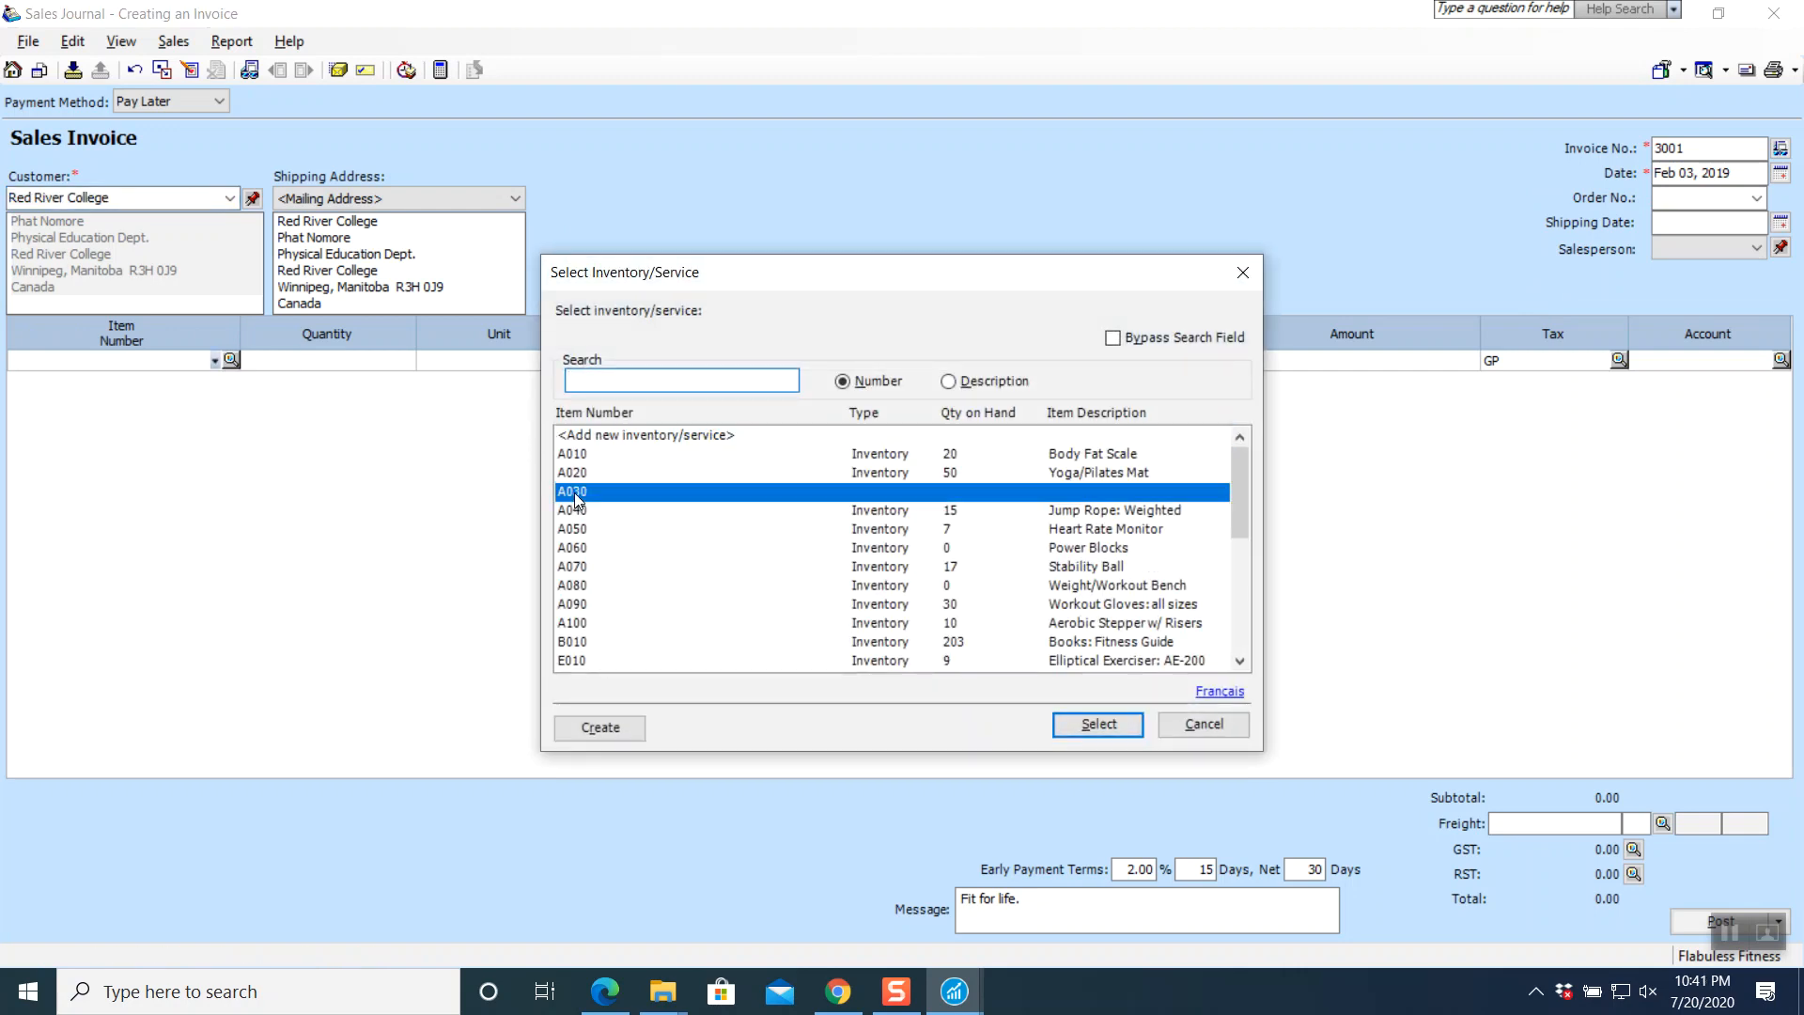
pyautogui.click(1100, 726)
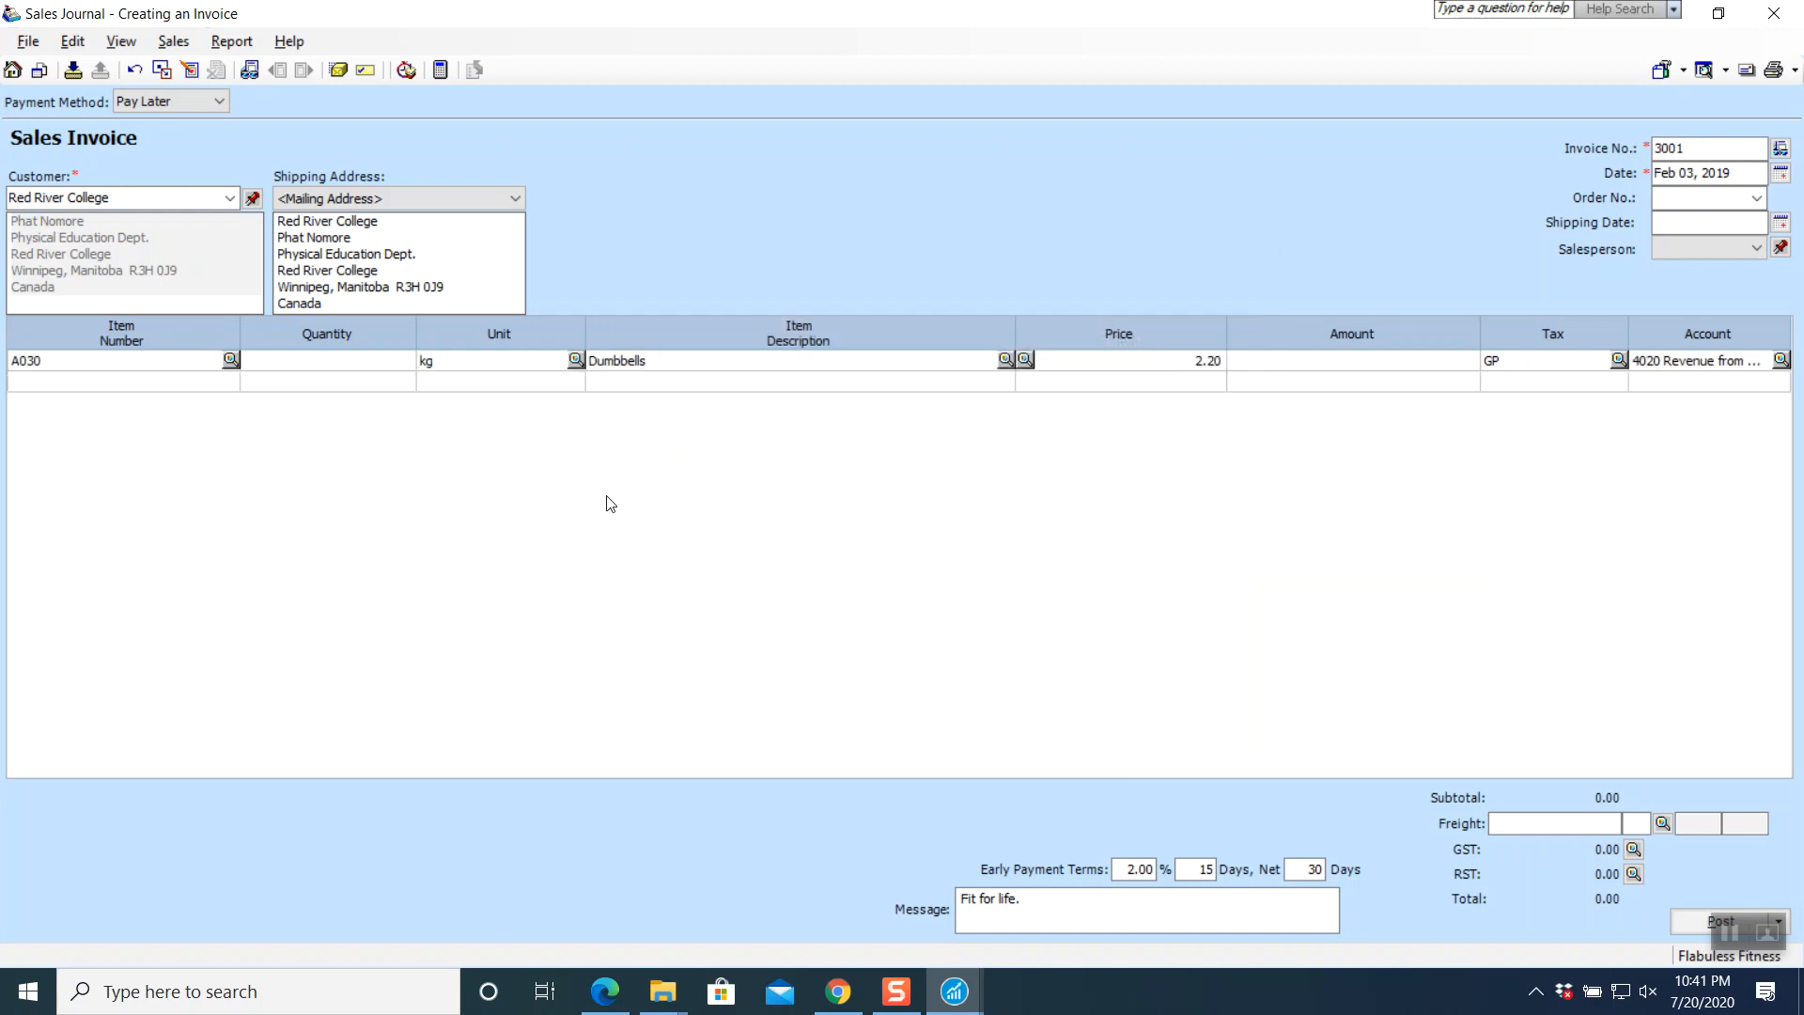
pyautogui.press('Tab')
pyautogui.press('Tab')
pyautogui.press('Tab')
pyautogui.press('Tab')
pyautogui.press('Tab')
pyautogui.press('Tab')
pyautogui.press('Tab')
pyautogui.click(230, 382)
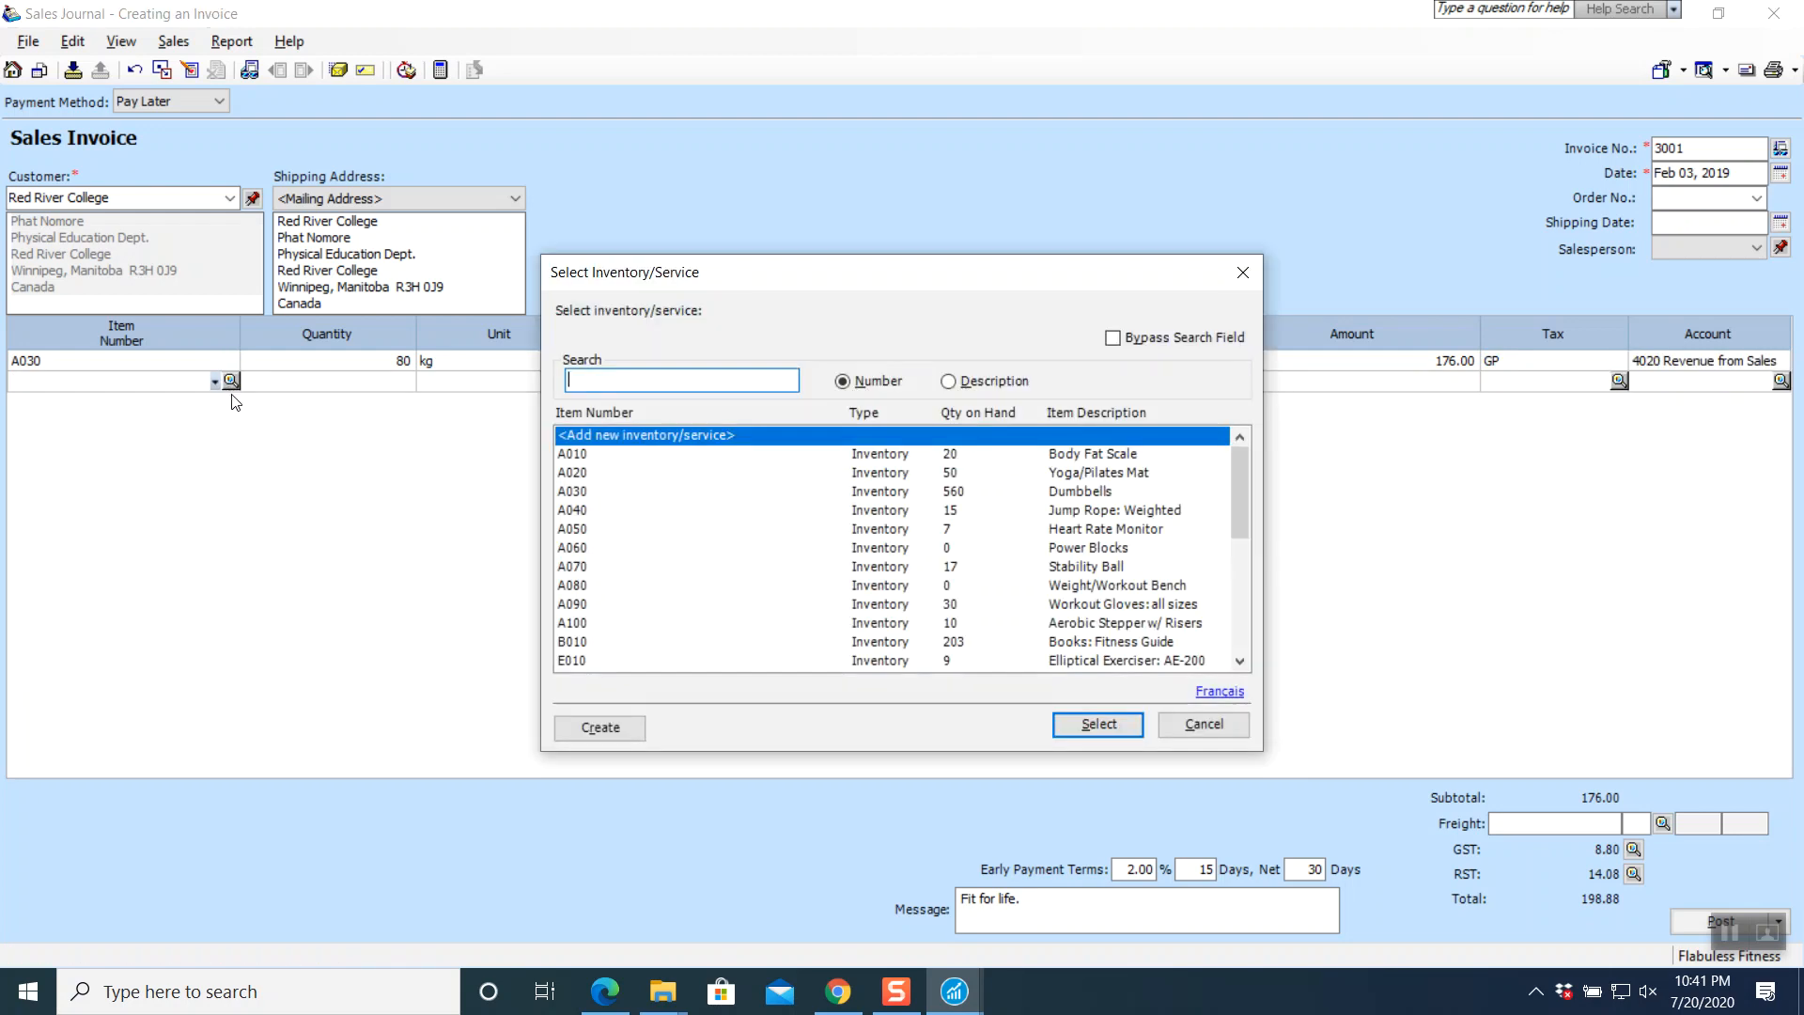
pyautogui.scroll(-1, 602, 593)
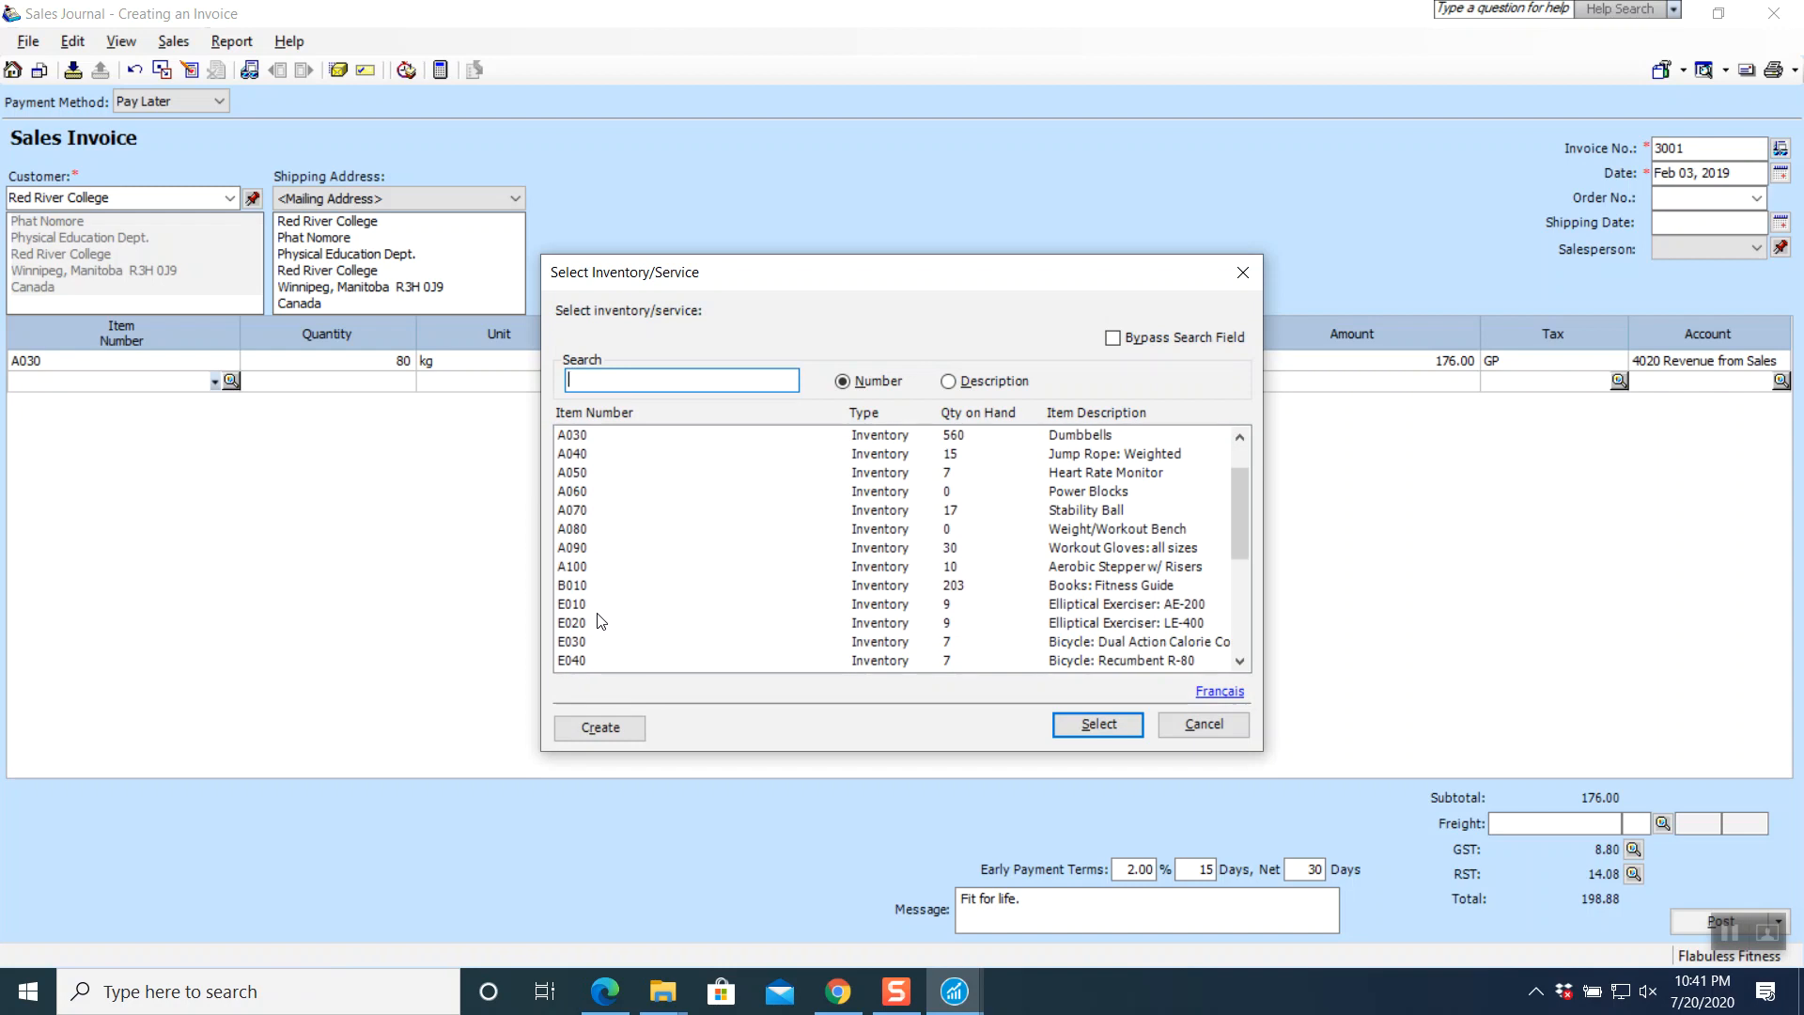
pyautogui.click(578, 661)
pyautogui.click(1095, 725)
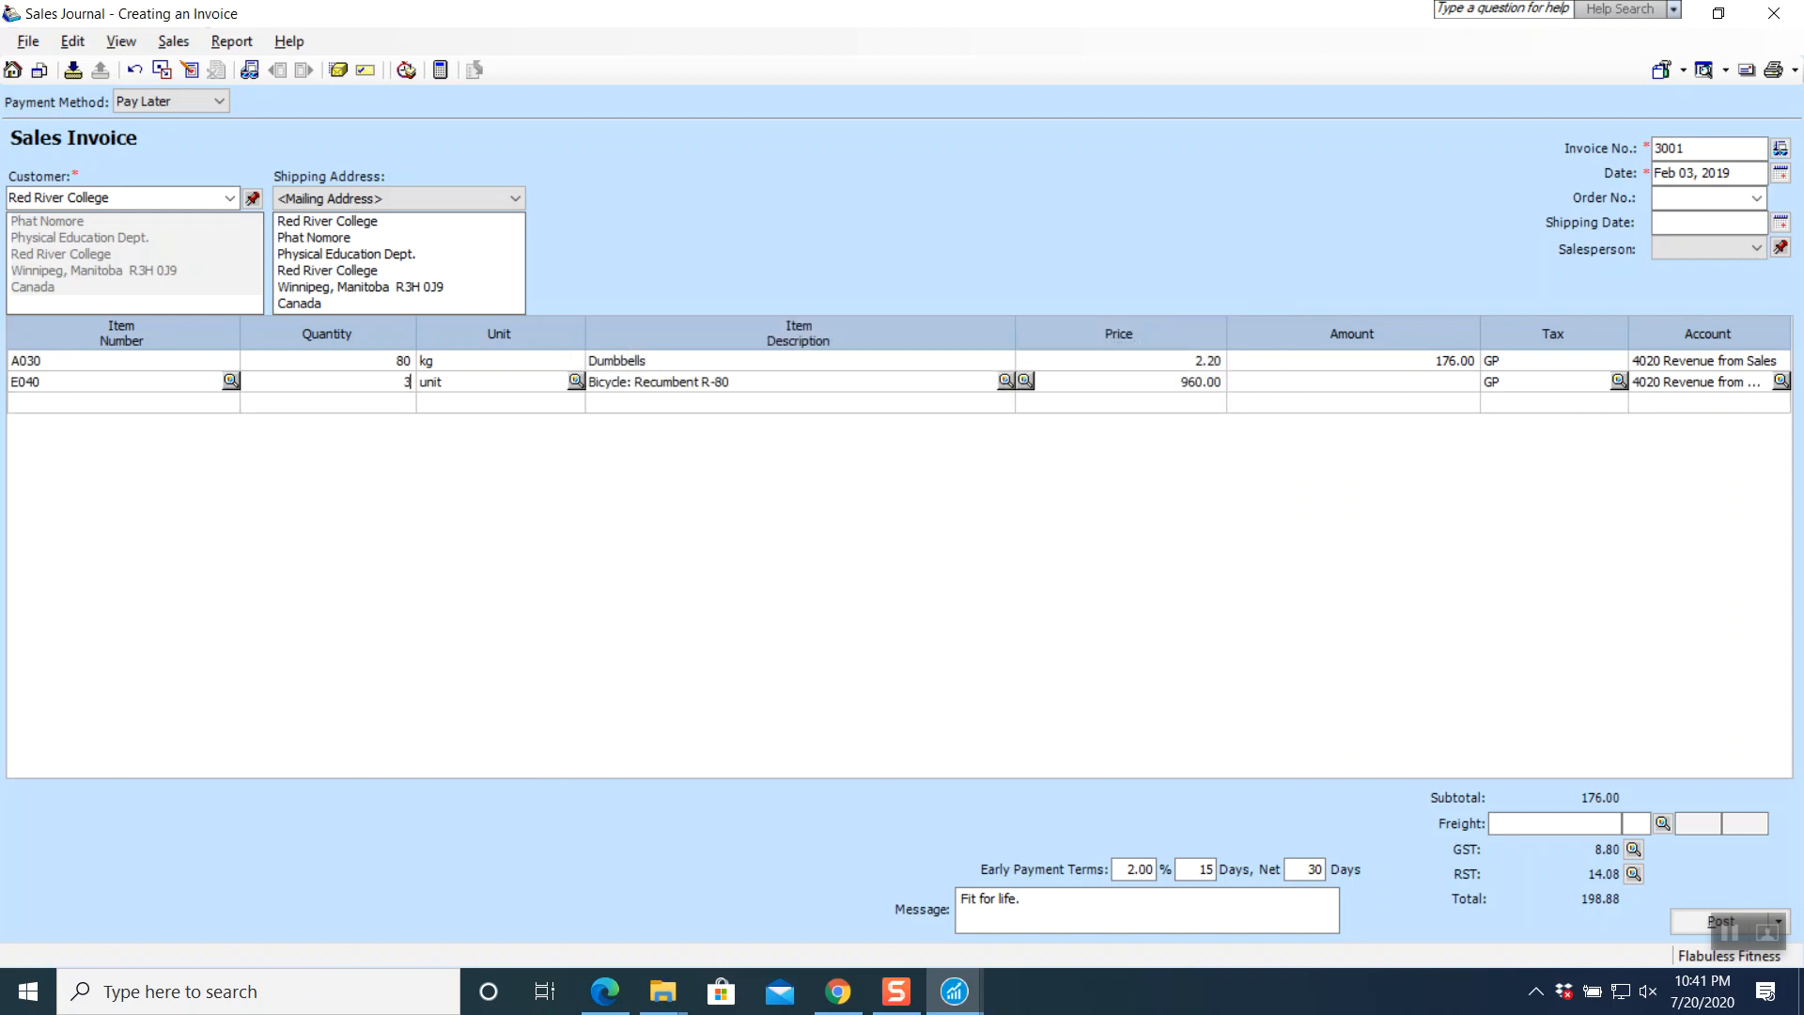
pyautogui.write('3')
pyautogui.press('Tab')
pyautogui.press('Tab')
pyautogui.press('Tab')
pyautogui.press('Tab')
pyautogui.press('Tab')
pyautogui.press('Tab')
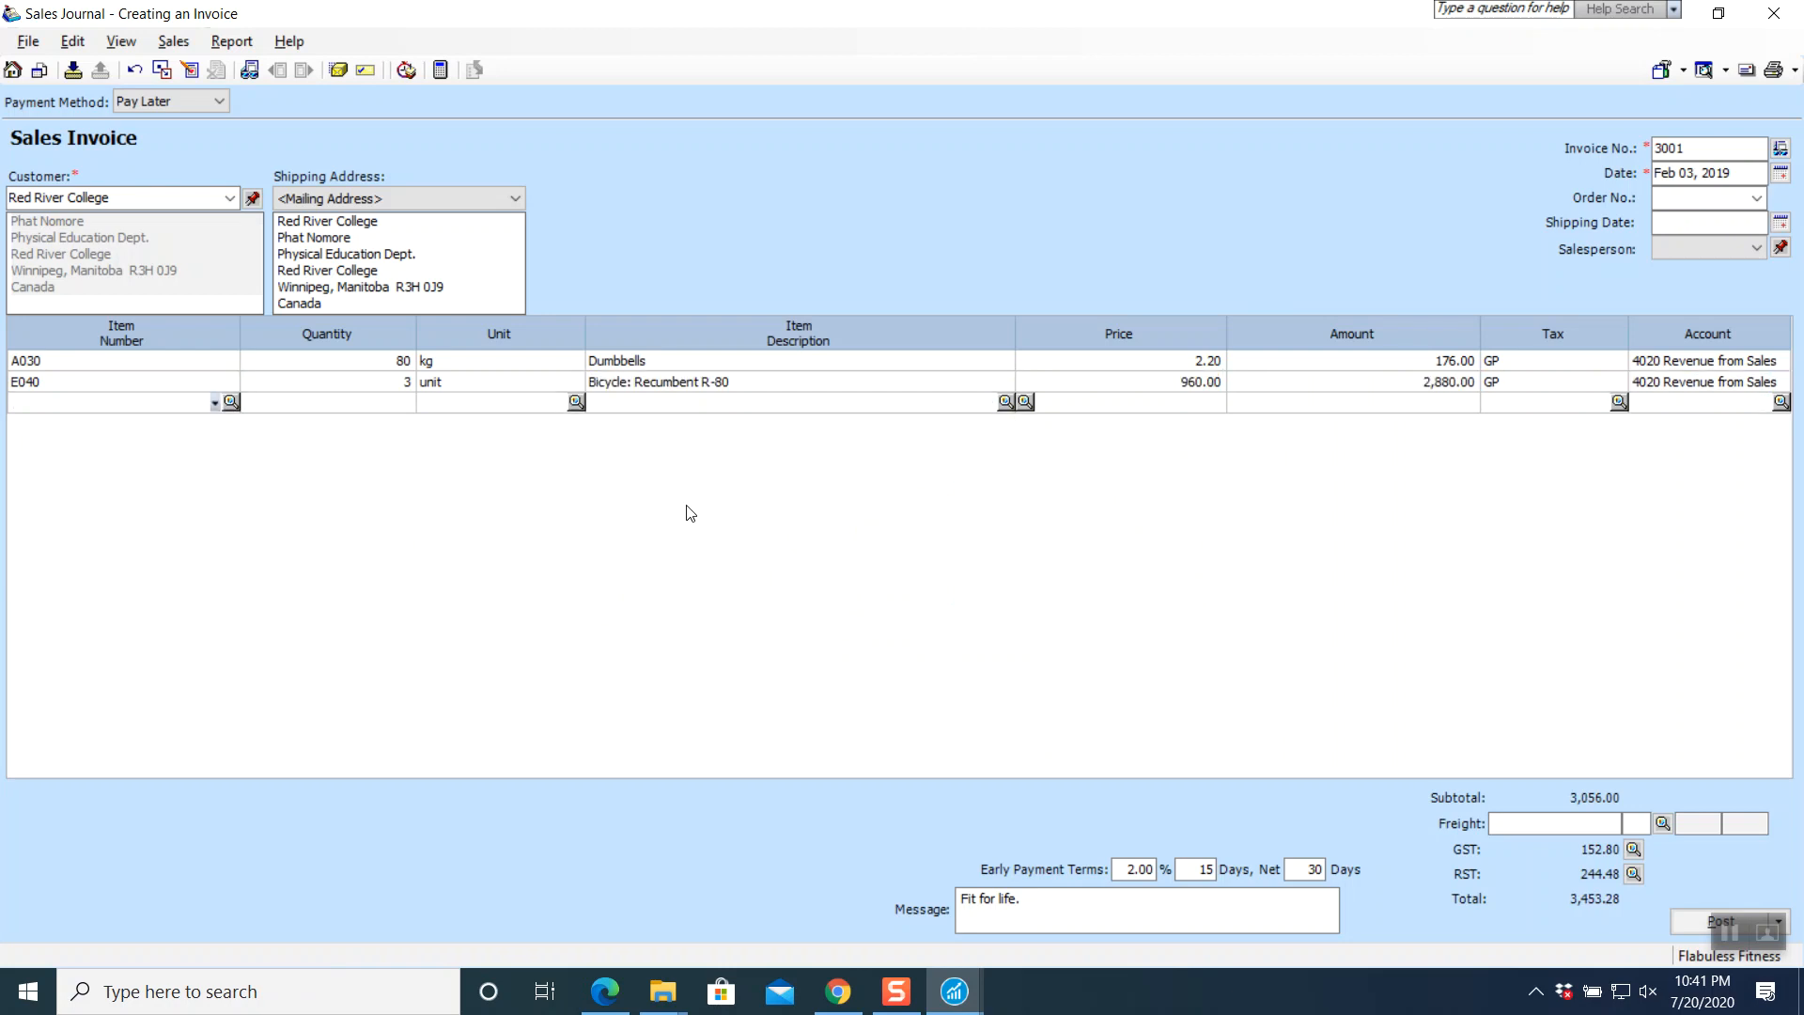
# - Add 3 E080 Home Gym: Basic HG-1400 units on the third line
pyautogui.click(232, 402)
pyautogui.scroll(-3, 645, 602)
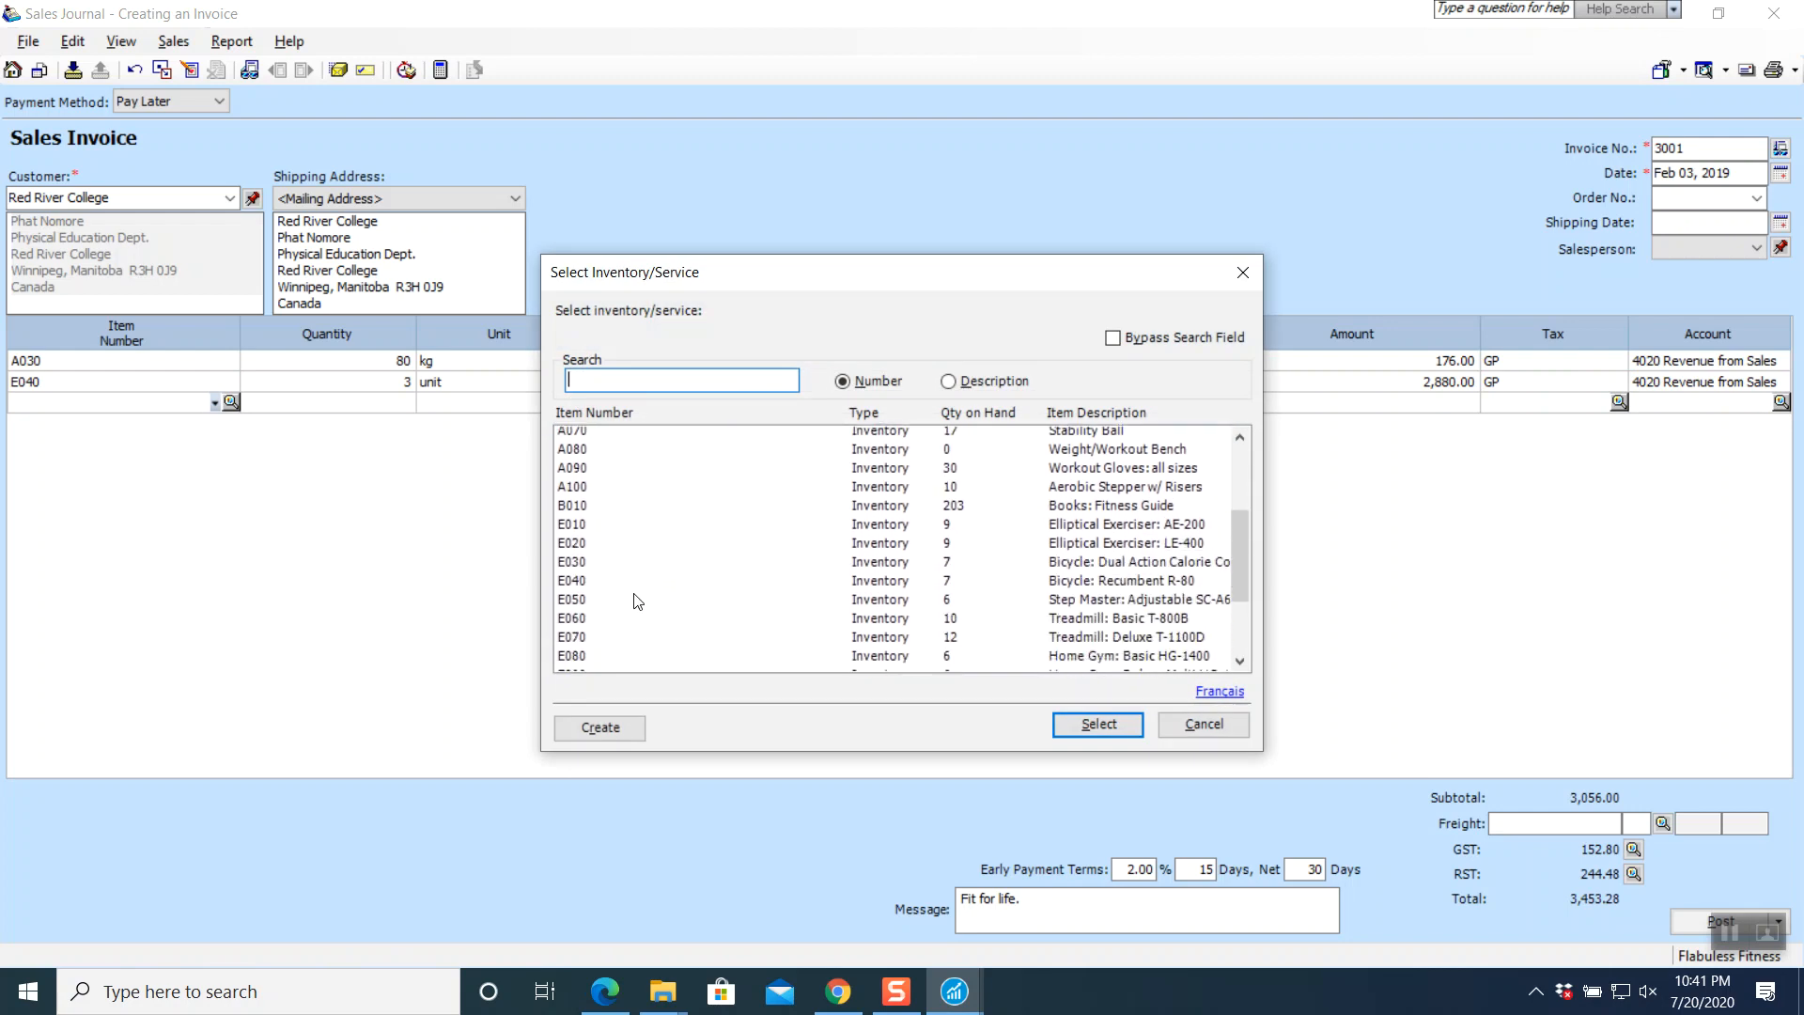
pyautogui.click(587, 623)
pyautogui.click(1094, 726)
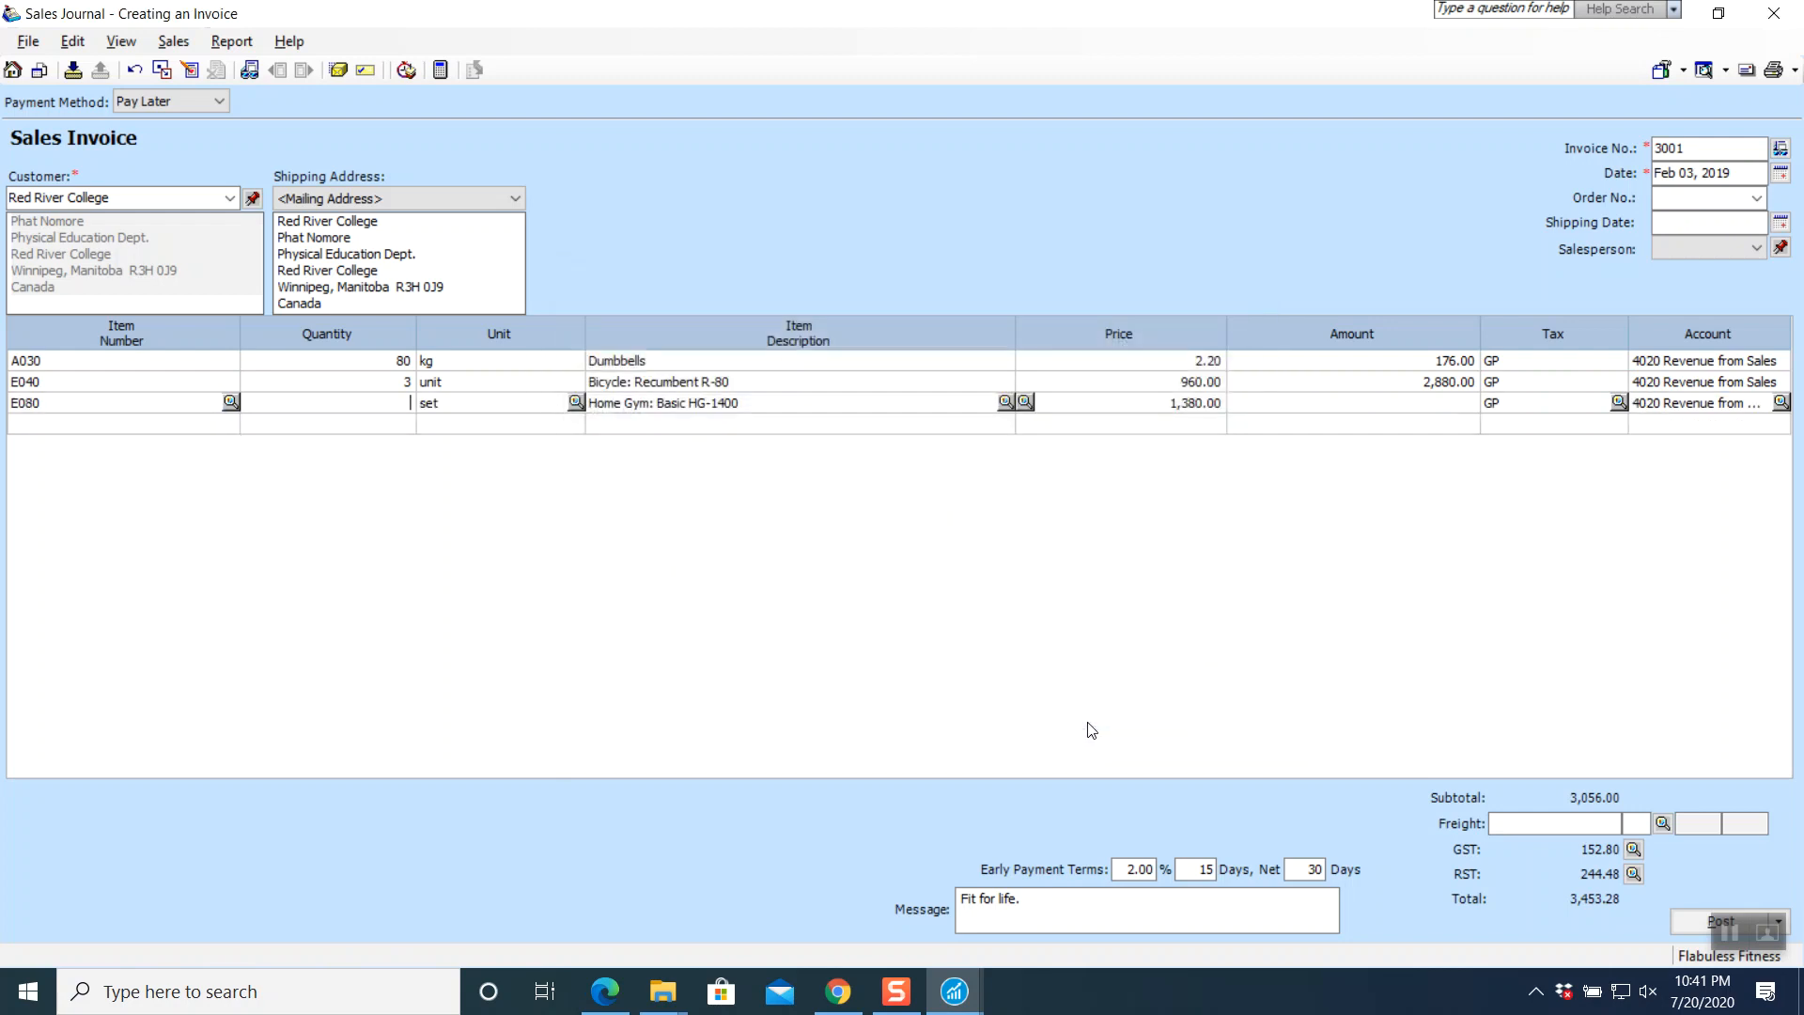
pyautogui.write('3')
pyautogui.press('Tab')
pyautogui.press('Tab')
pyautogui.press('Tab')
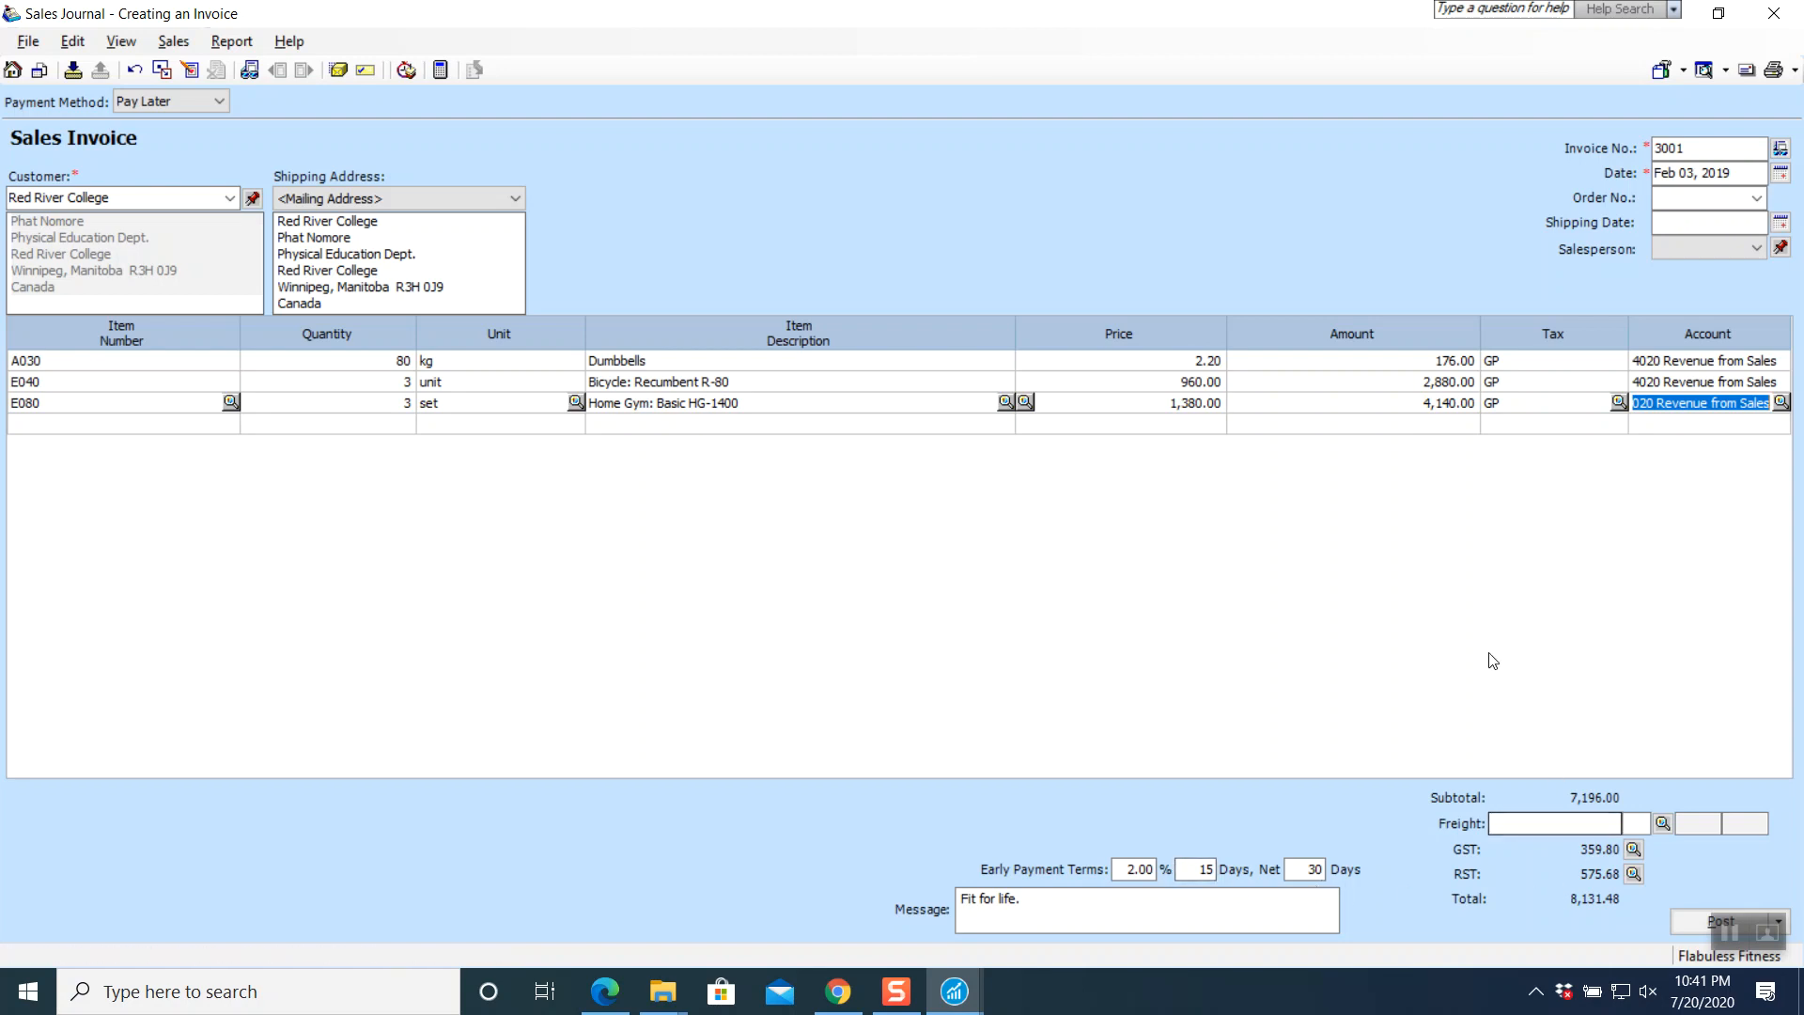
# - Assign the salesperson to invoice 3001
pyautogui.click(1758, 248)
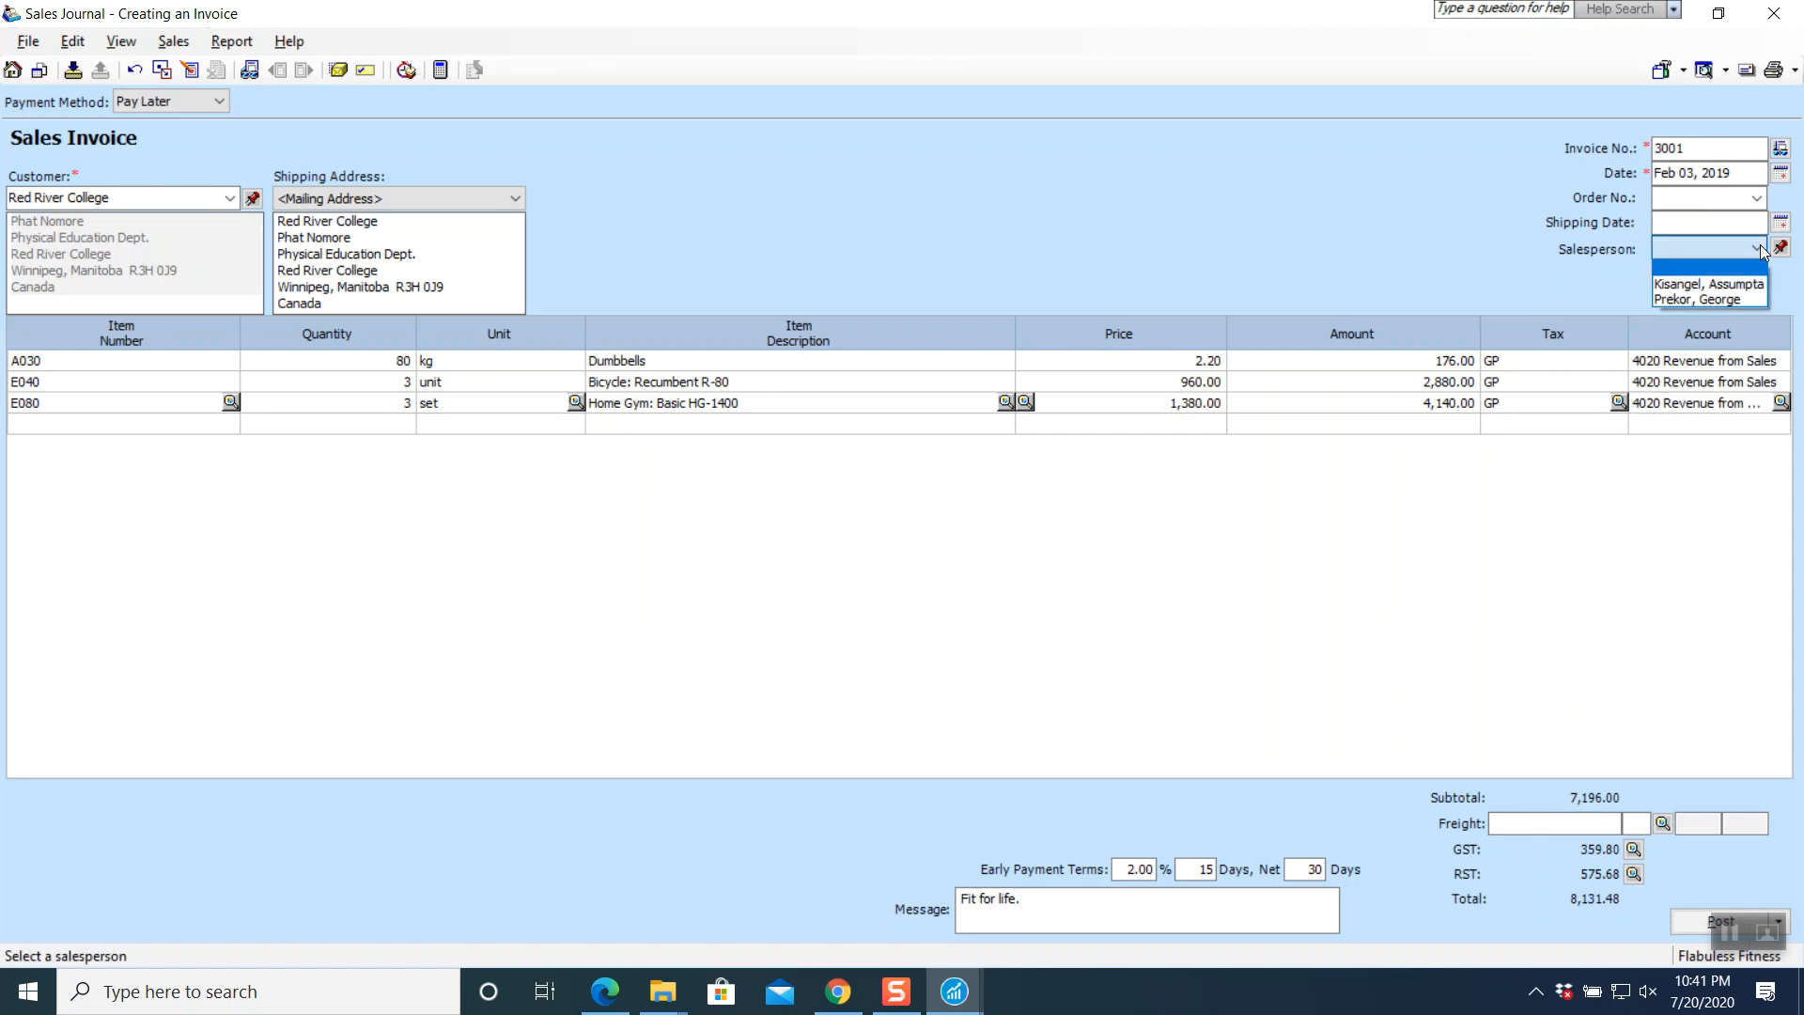
pyautogui.click(1722, 300)
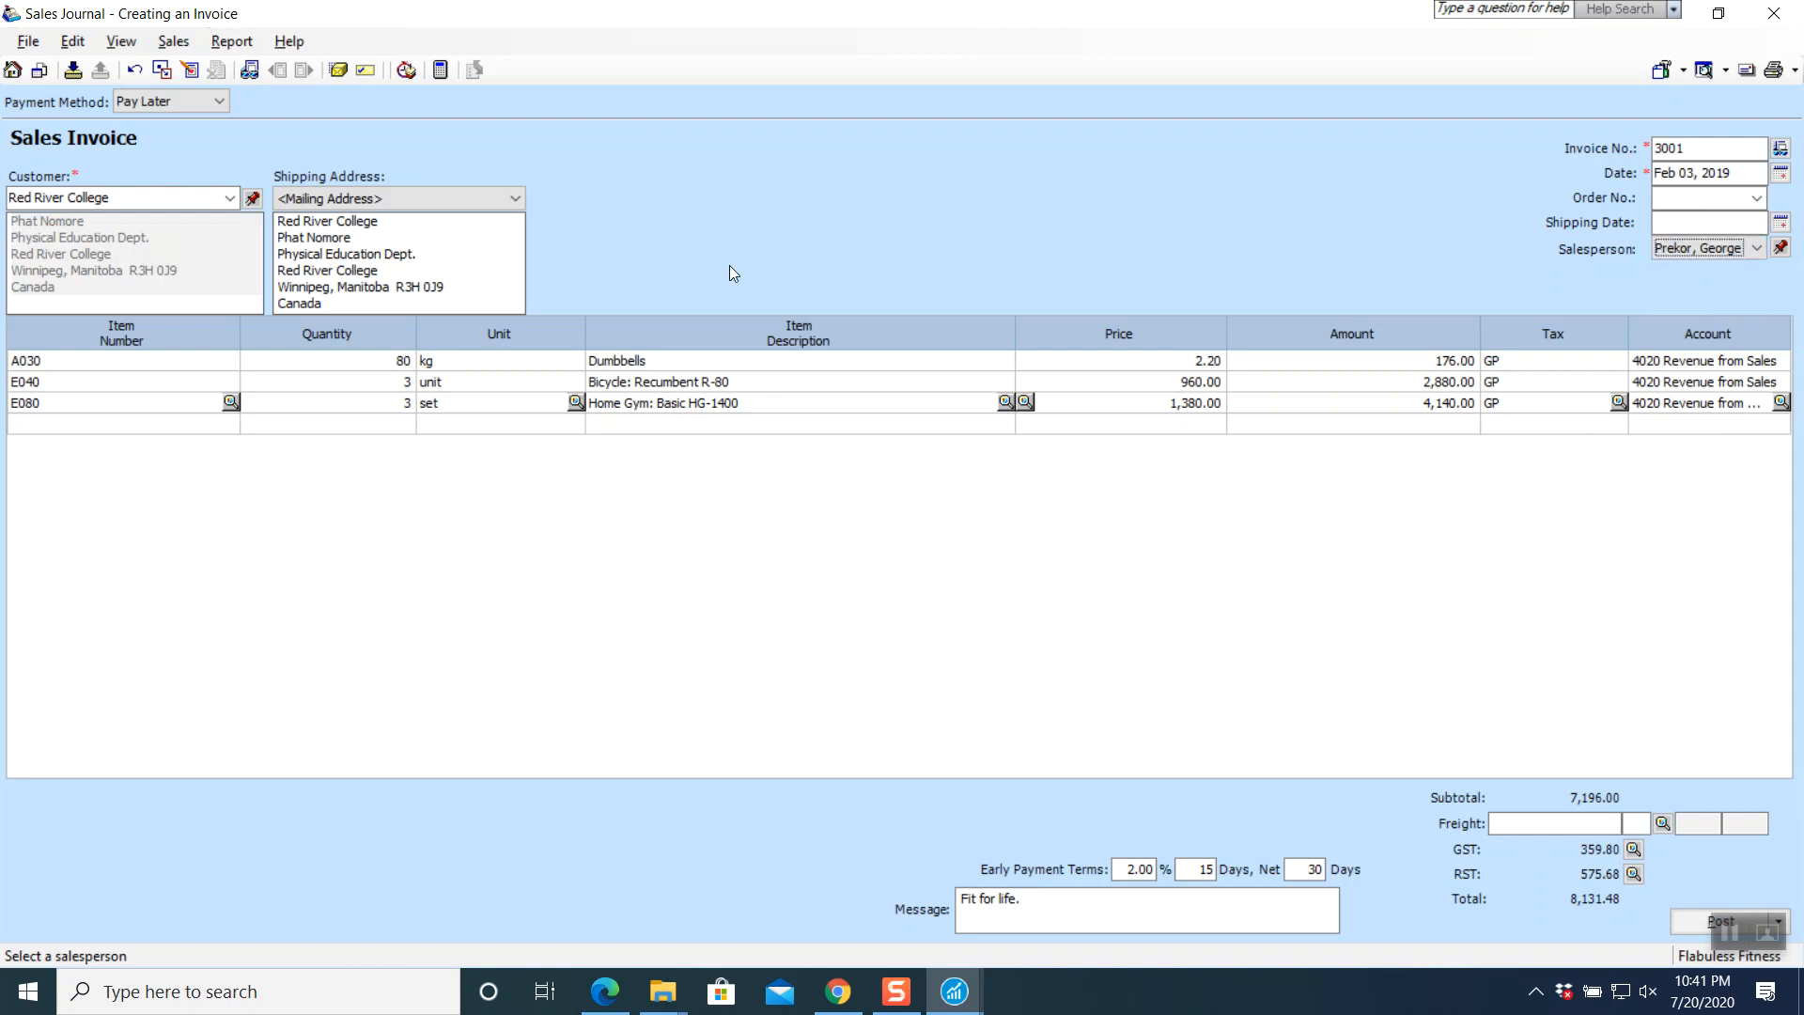
pyautogui.click(233, 43)
# - Review the journal entry, then post invoice 3001 past Red River College's credit limit as J6
pyautogui.click(248, 69)
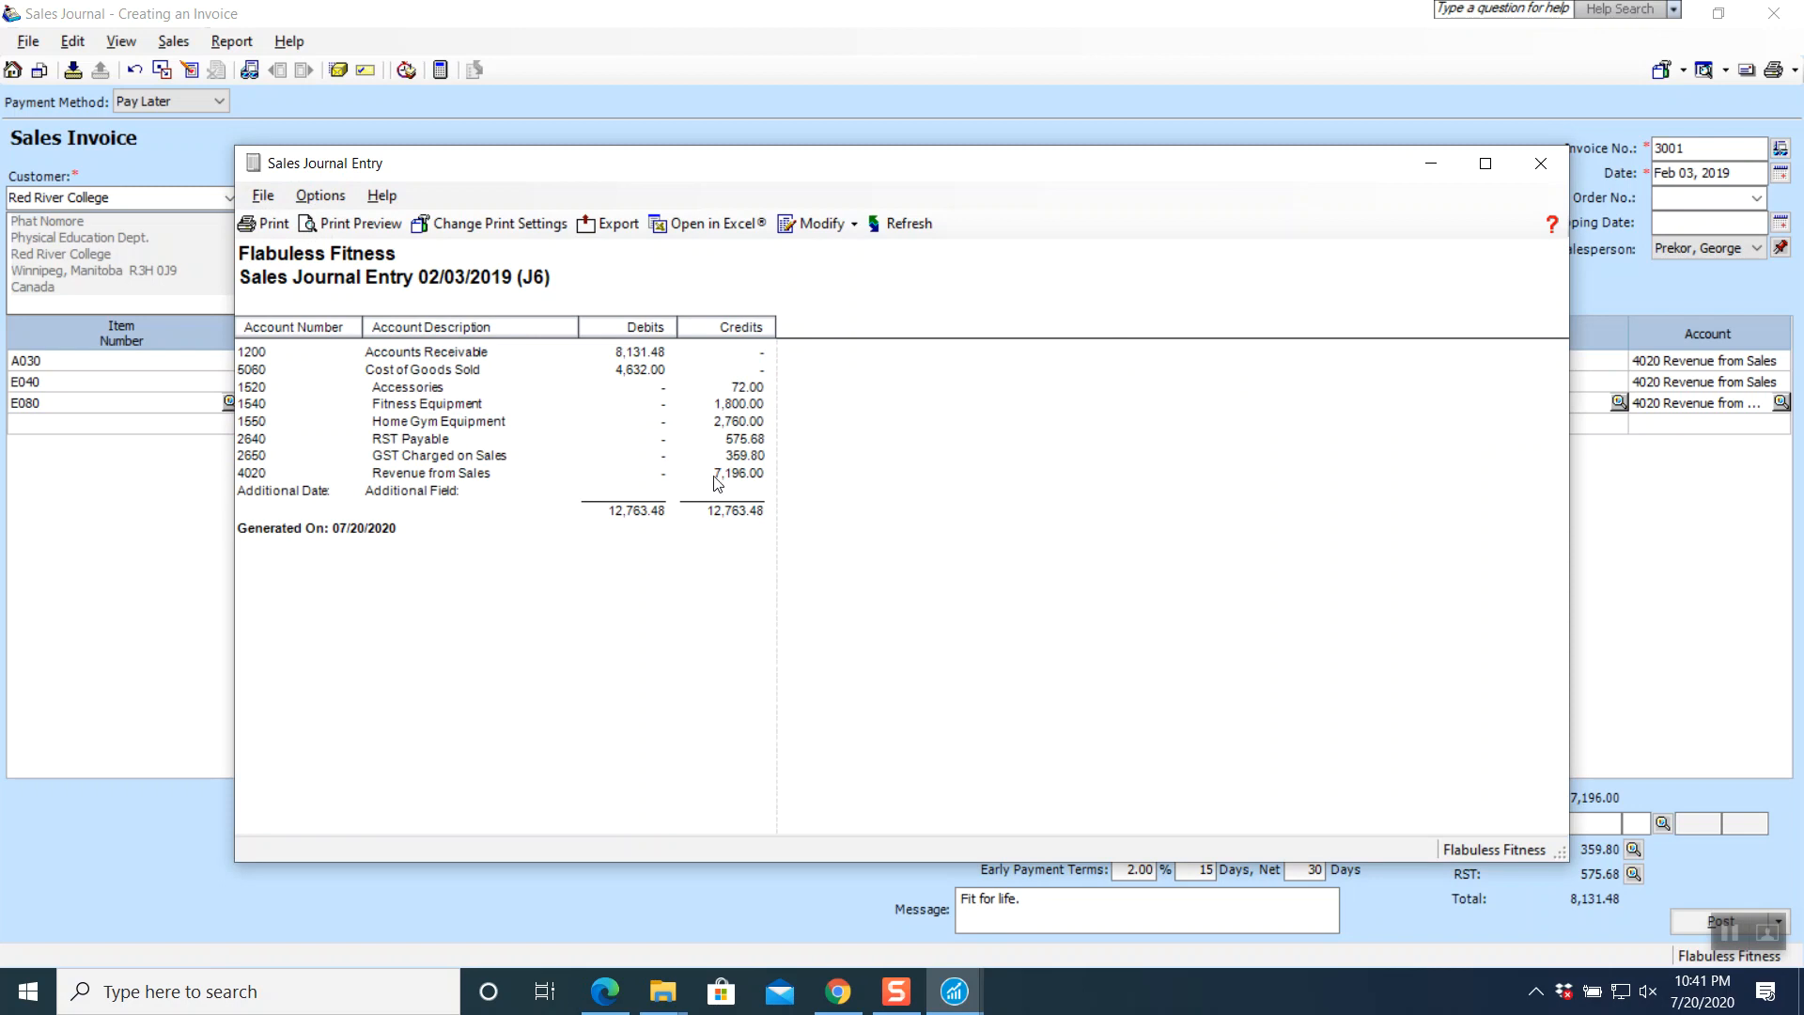
pyautogui.click(1541, 164)
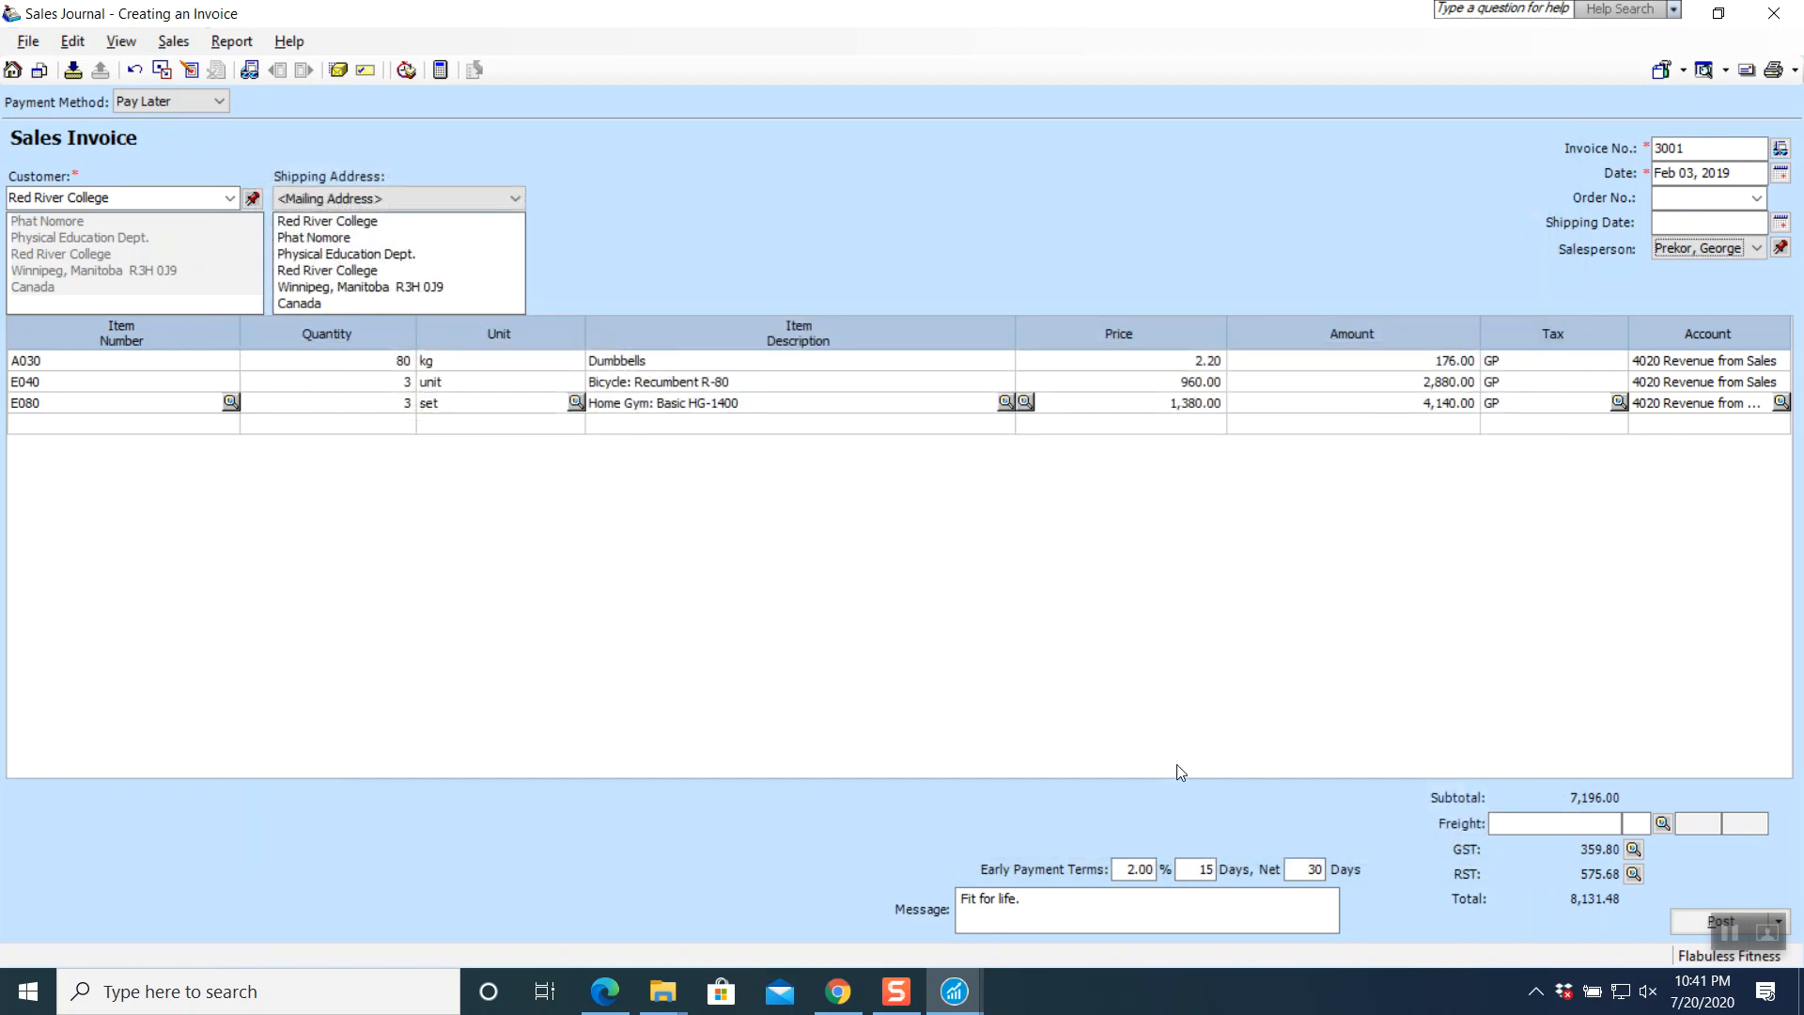
pyautogui.click(1685, 926)
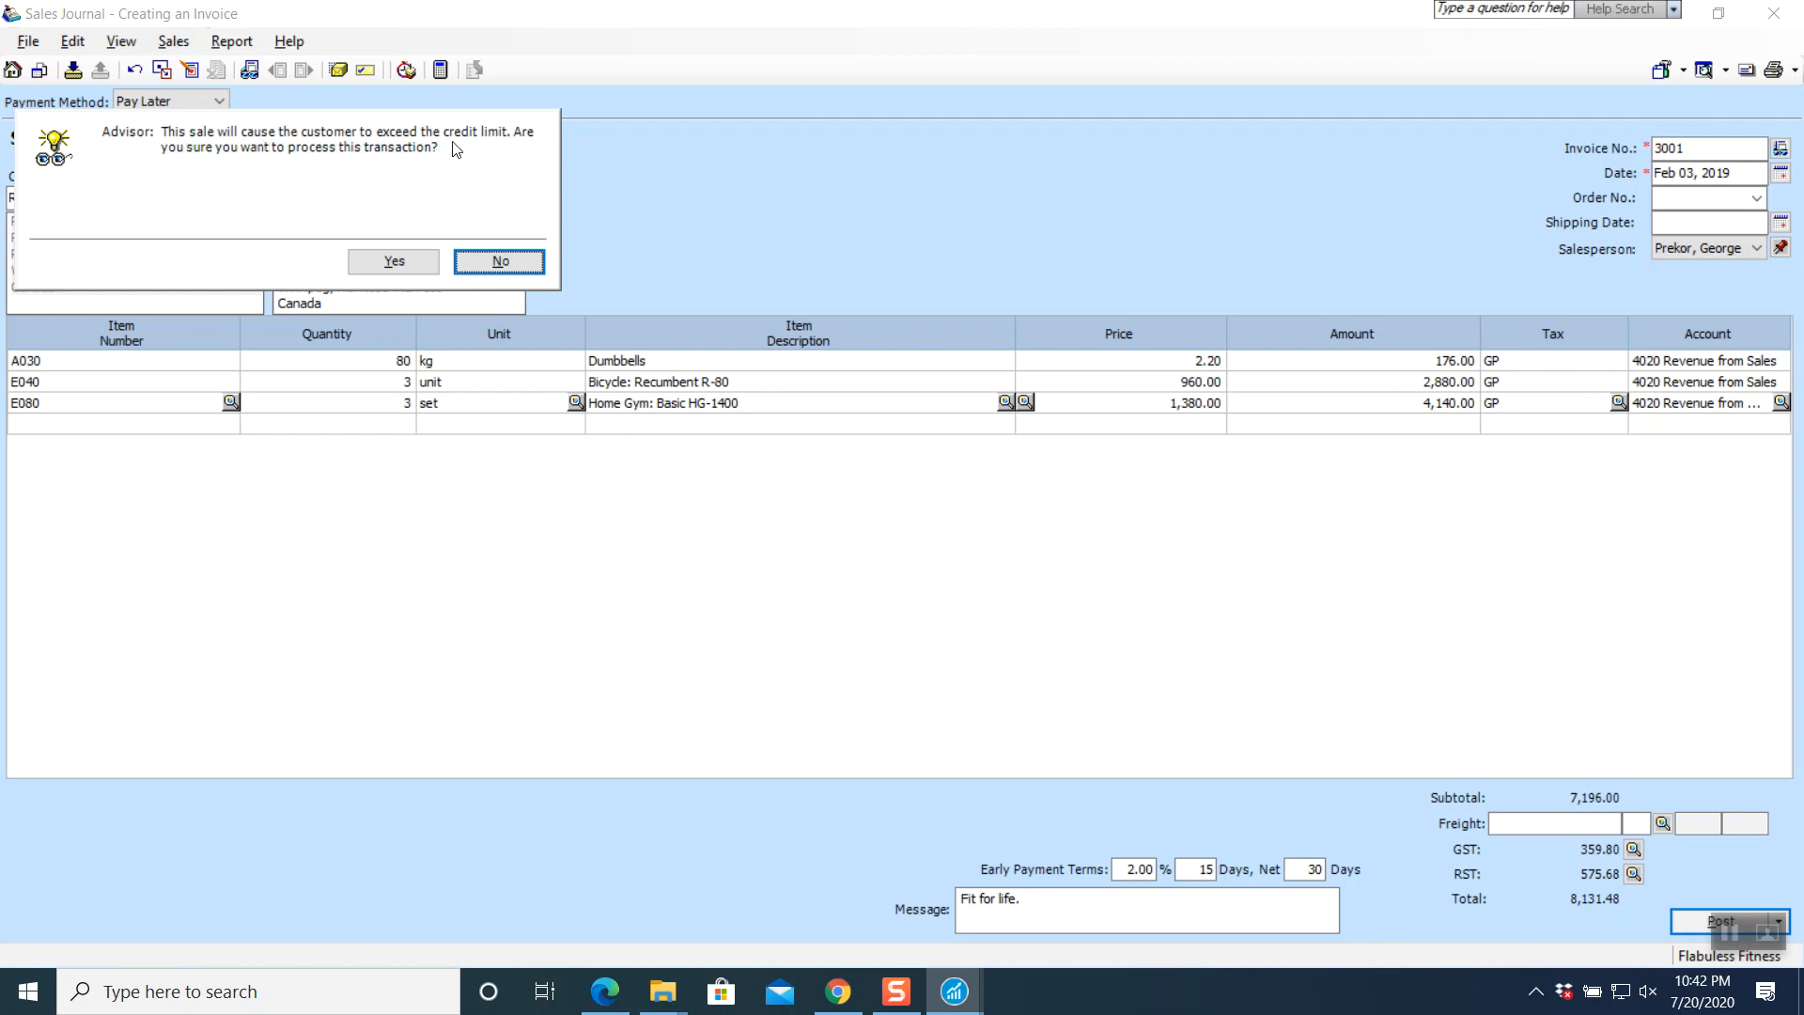
pyautogui.click(392, 264)
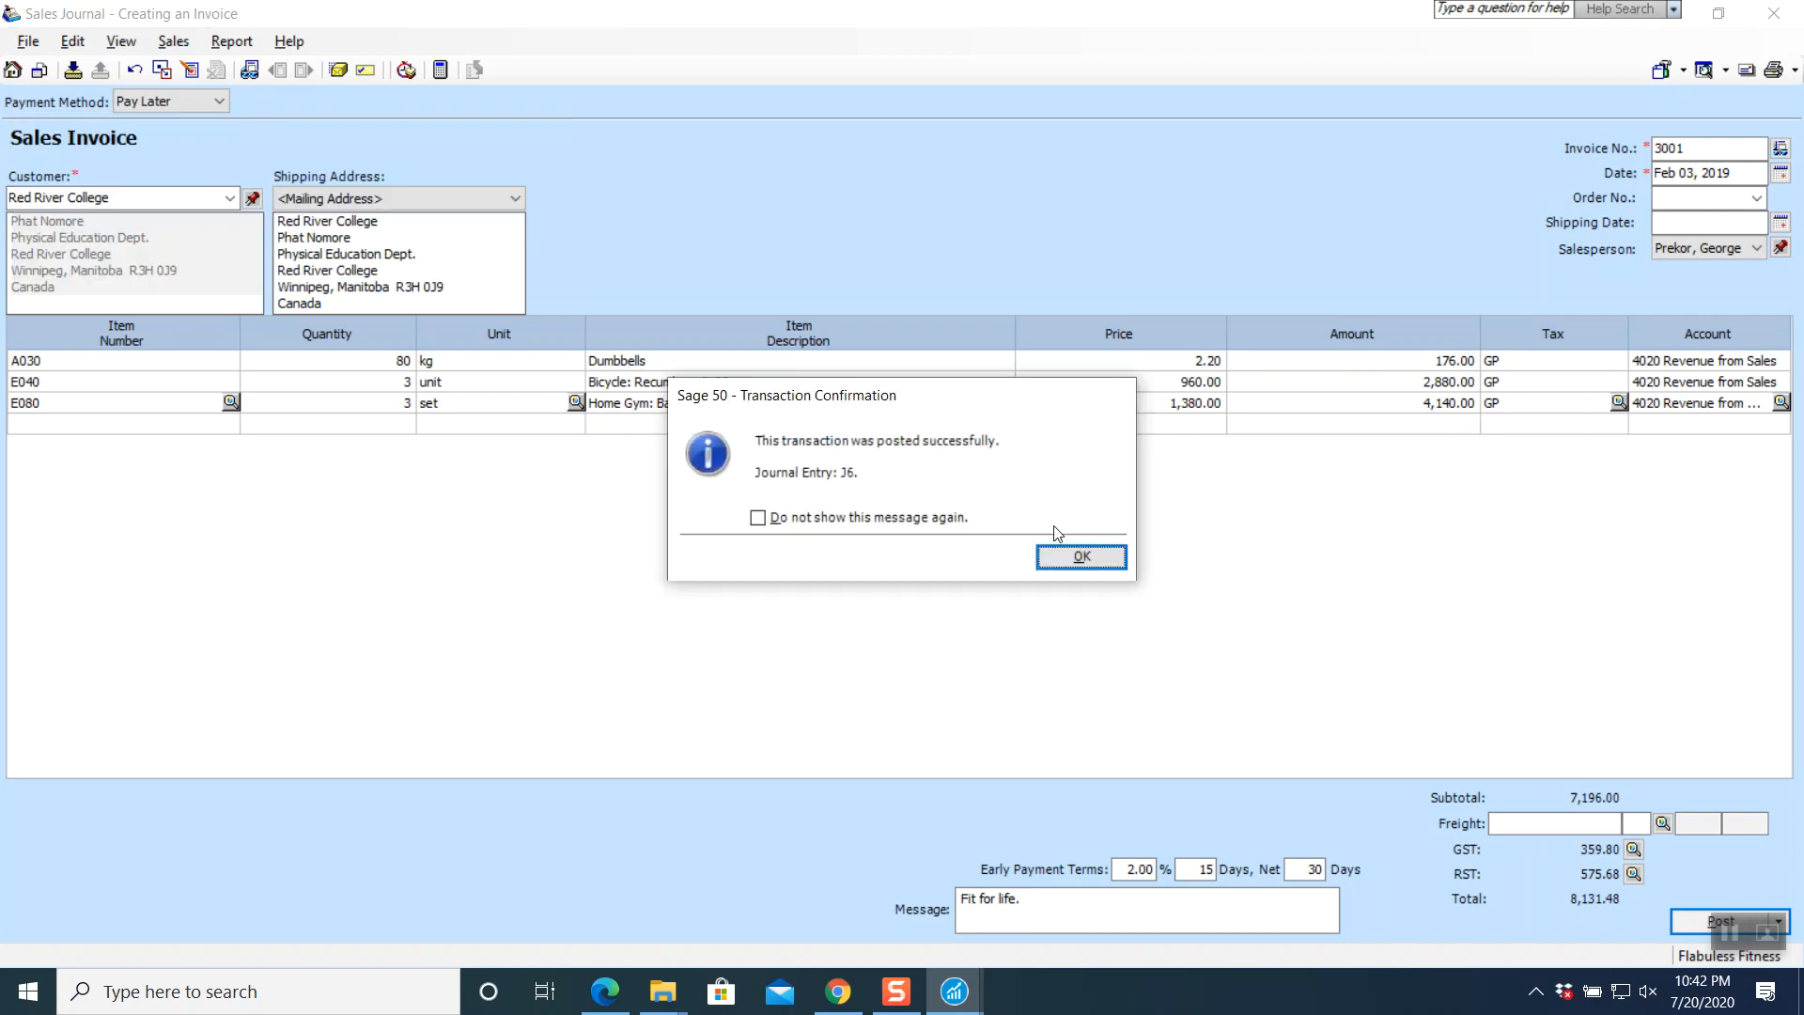
pyautogui.click(1077, 557)
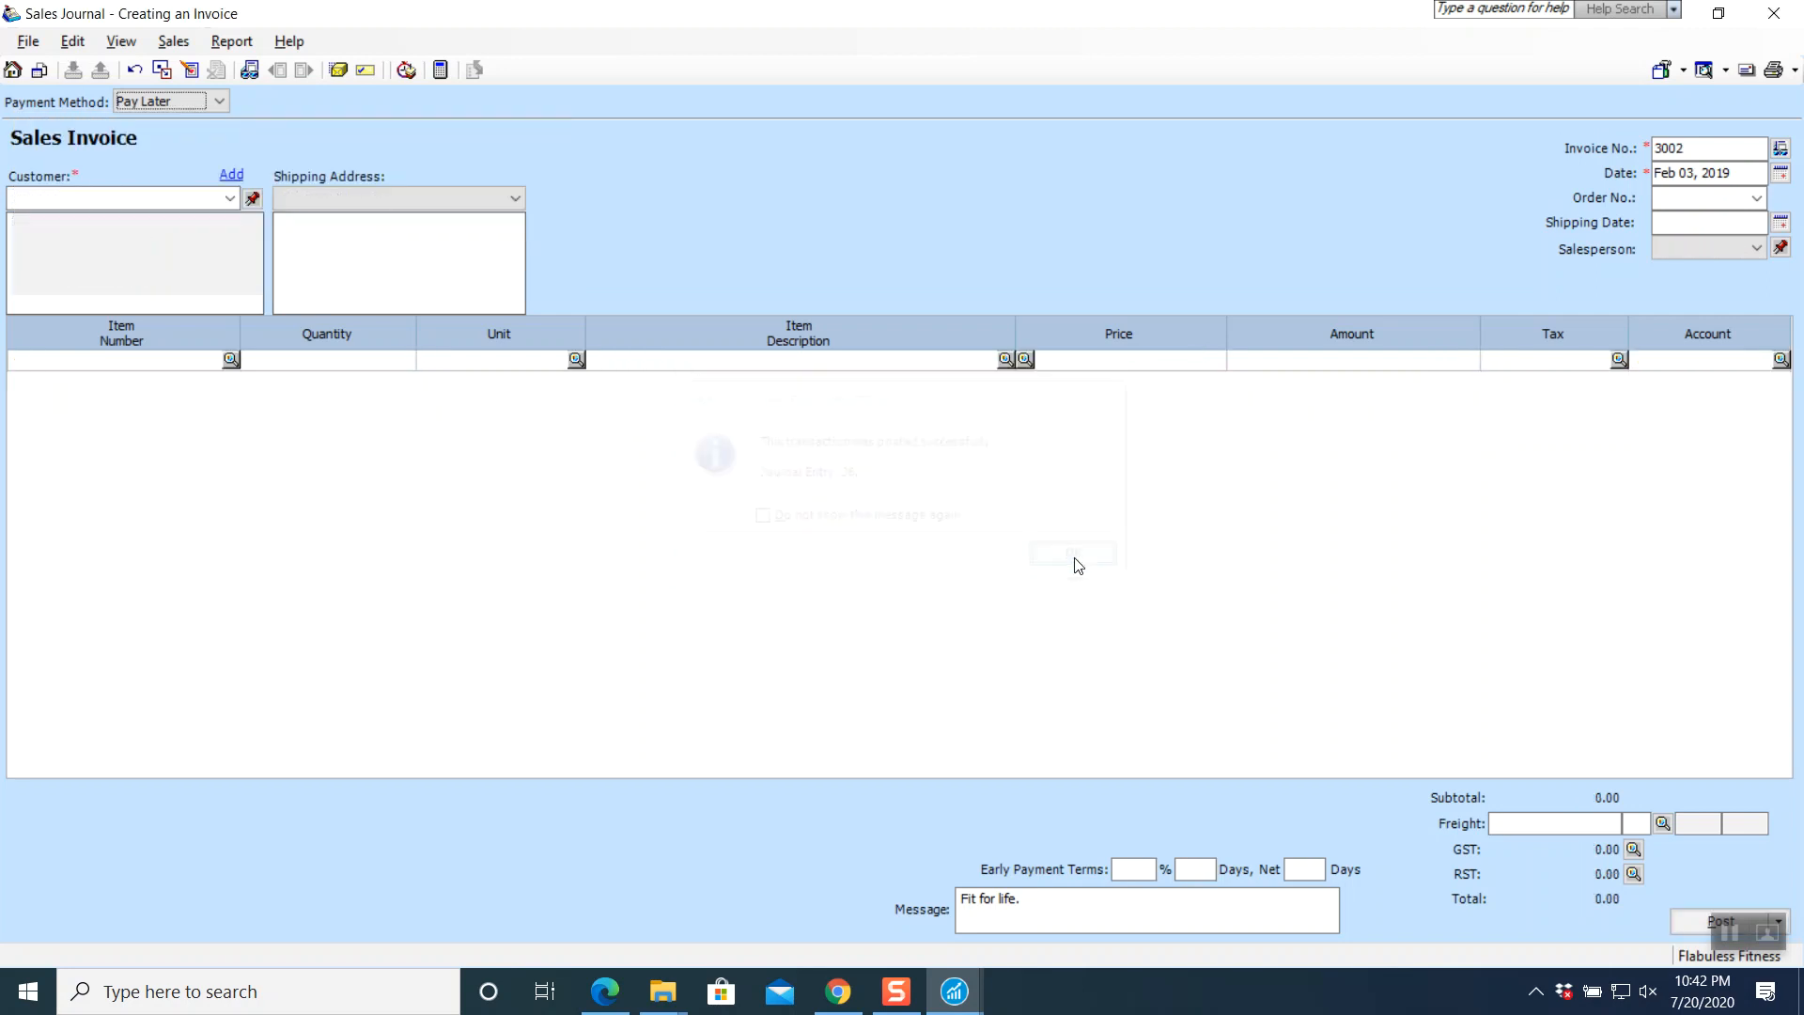
pyautogui.click(1775, 13)
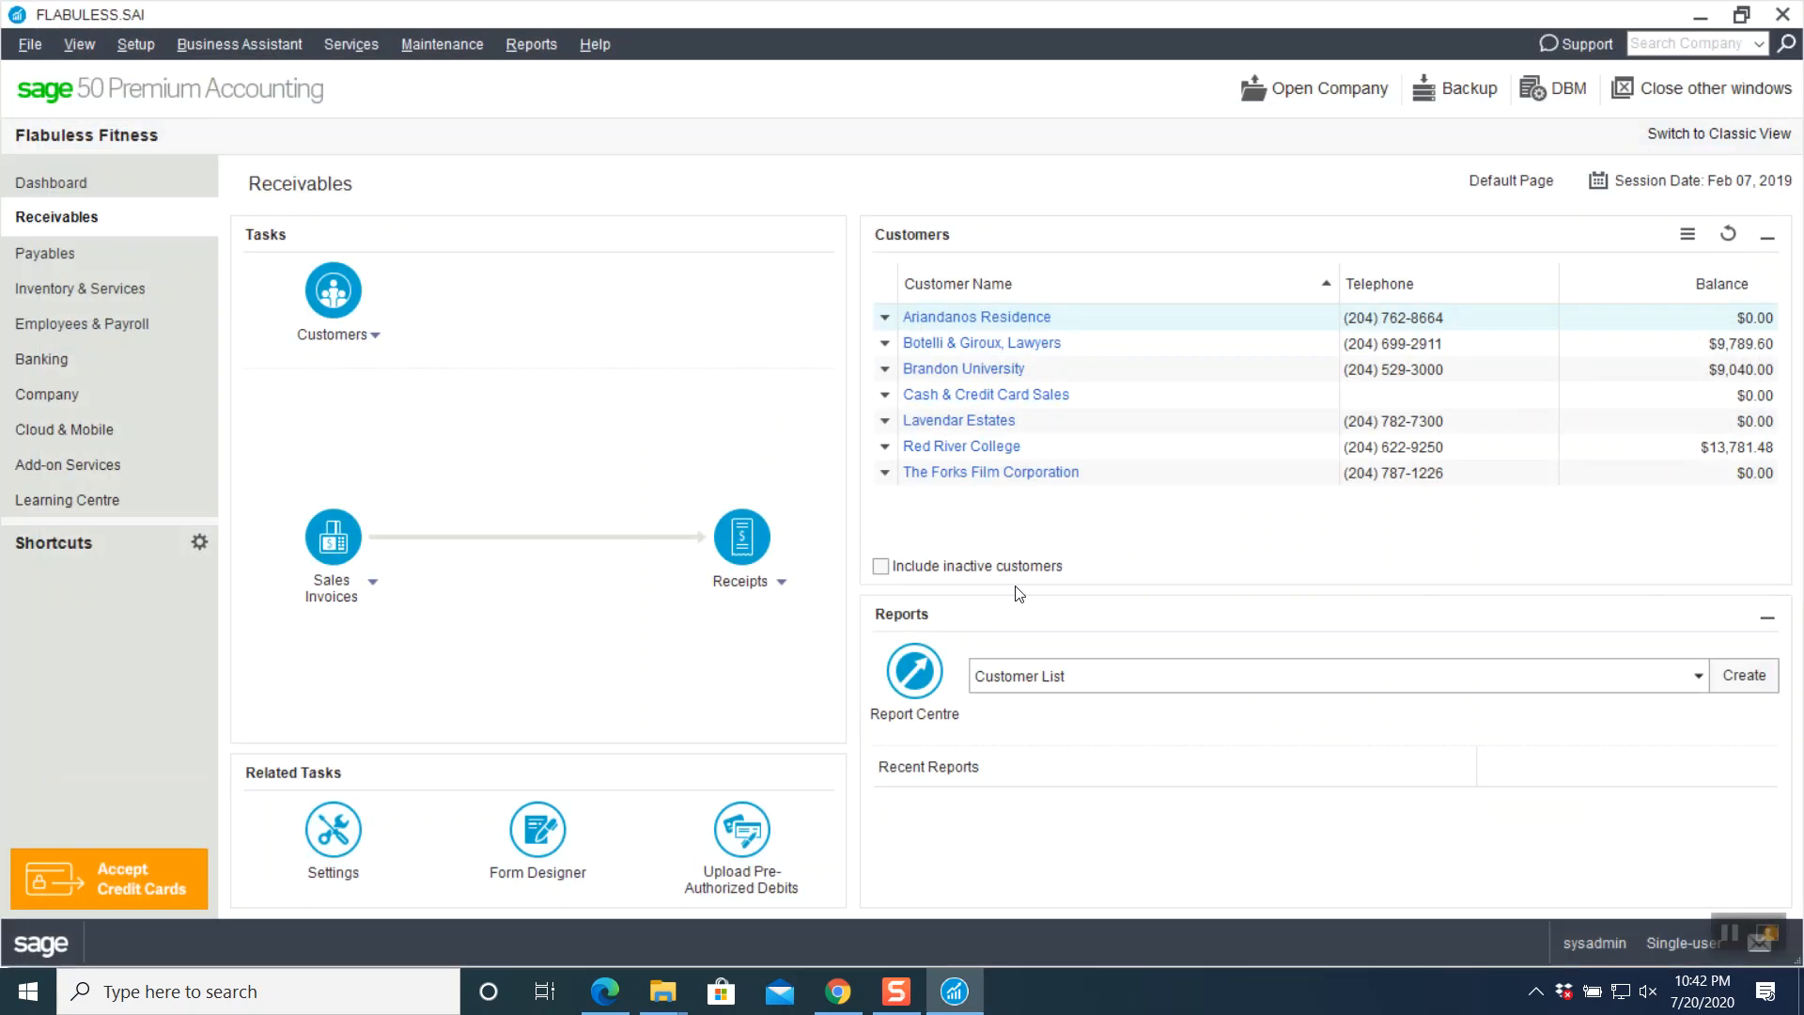
pyautogui.click(838, 992)
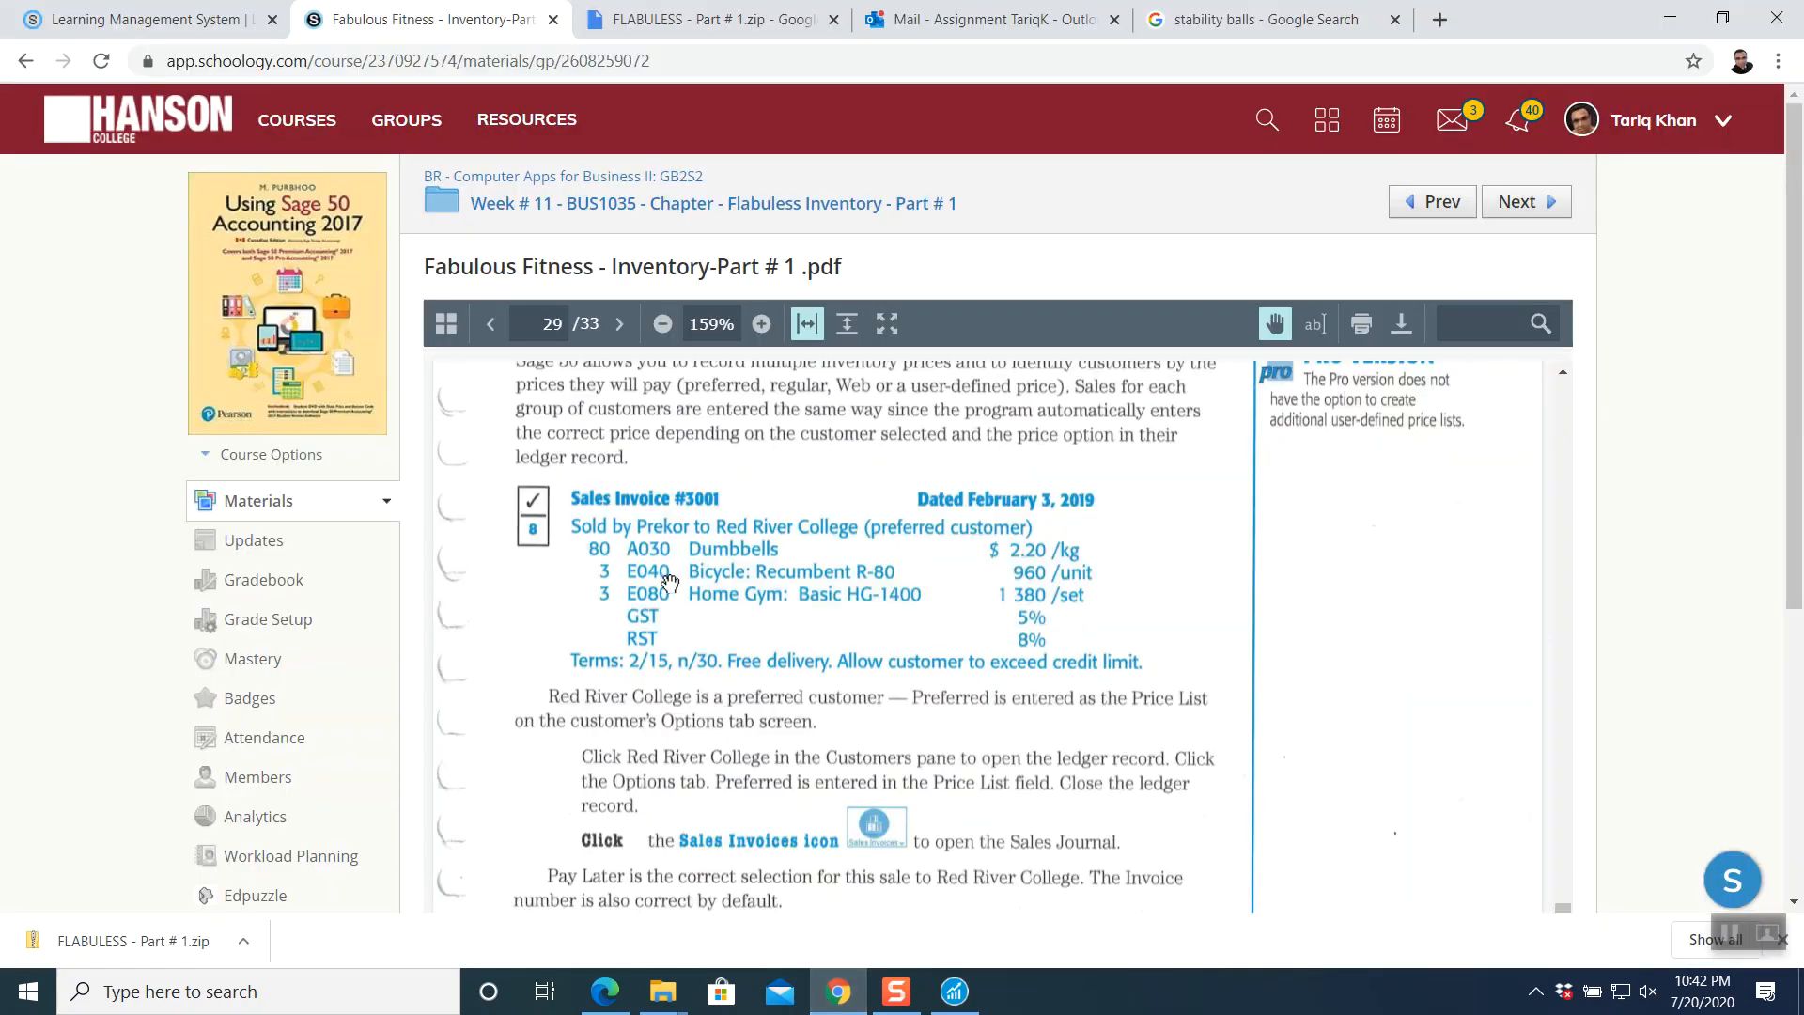
pyautogui.scroll(-15, 669, 582)
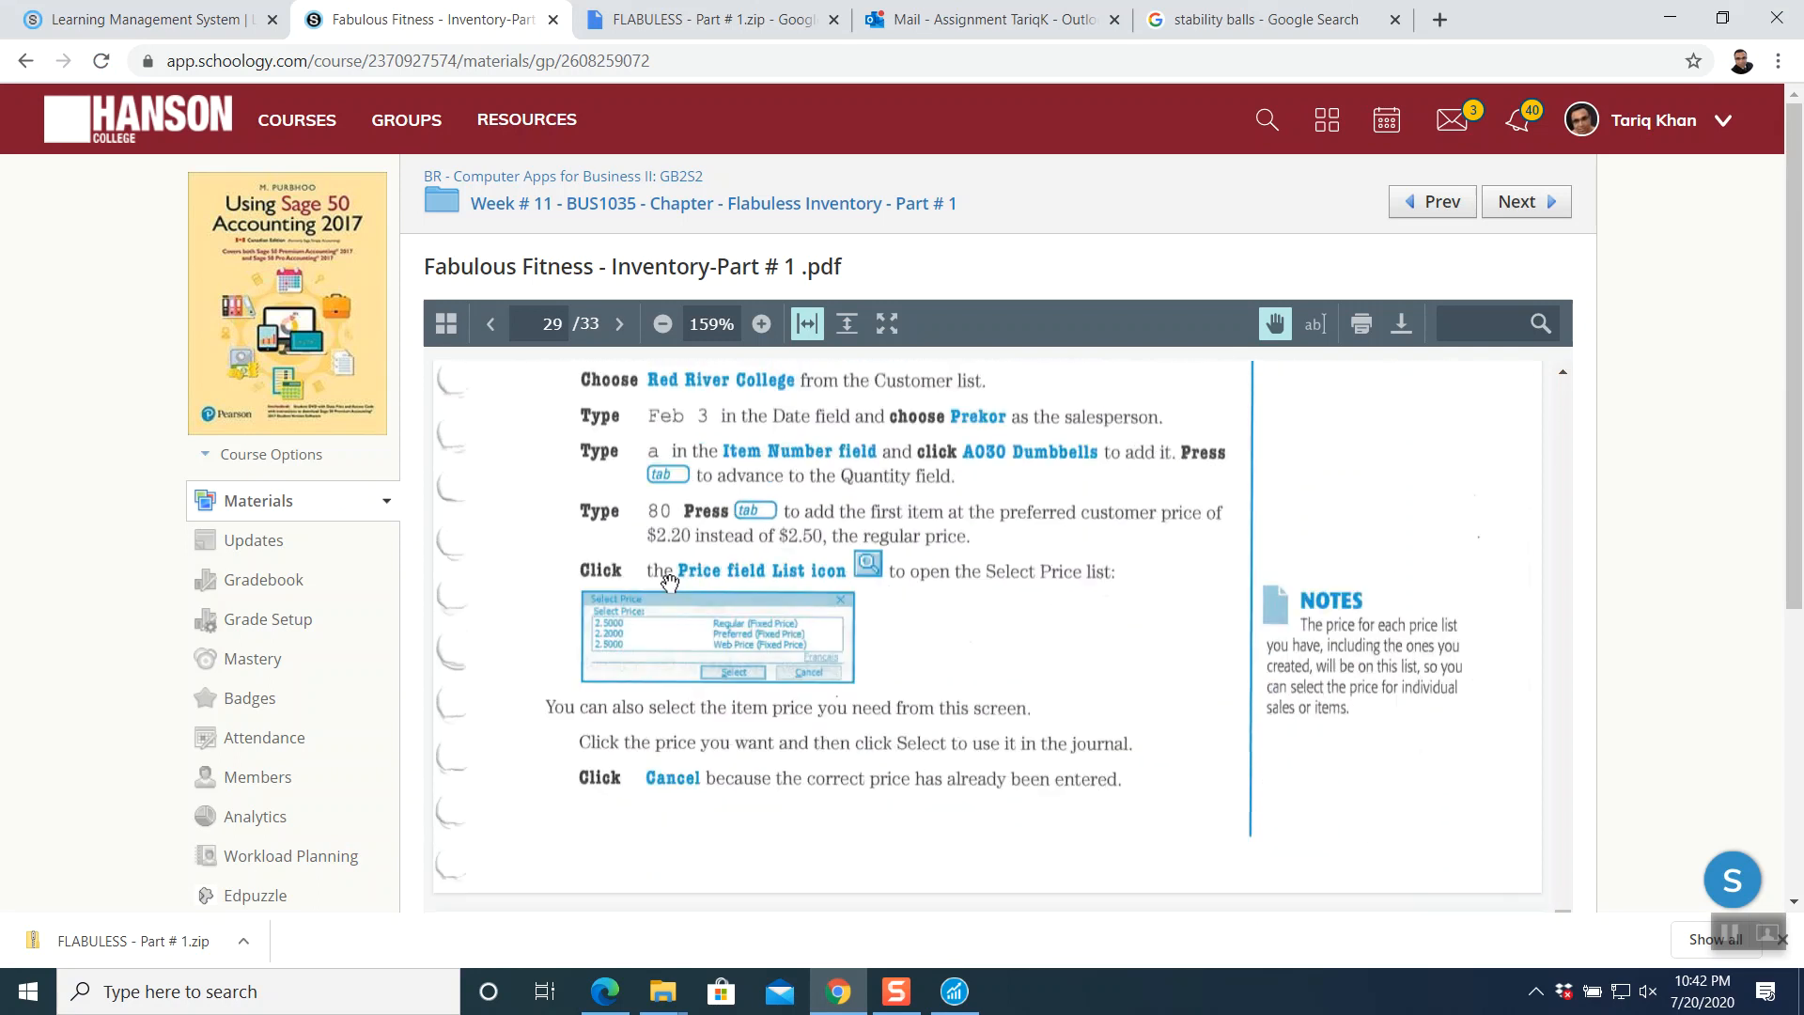
pyautogui.scroll(-5, 670, 583)
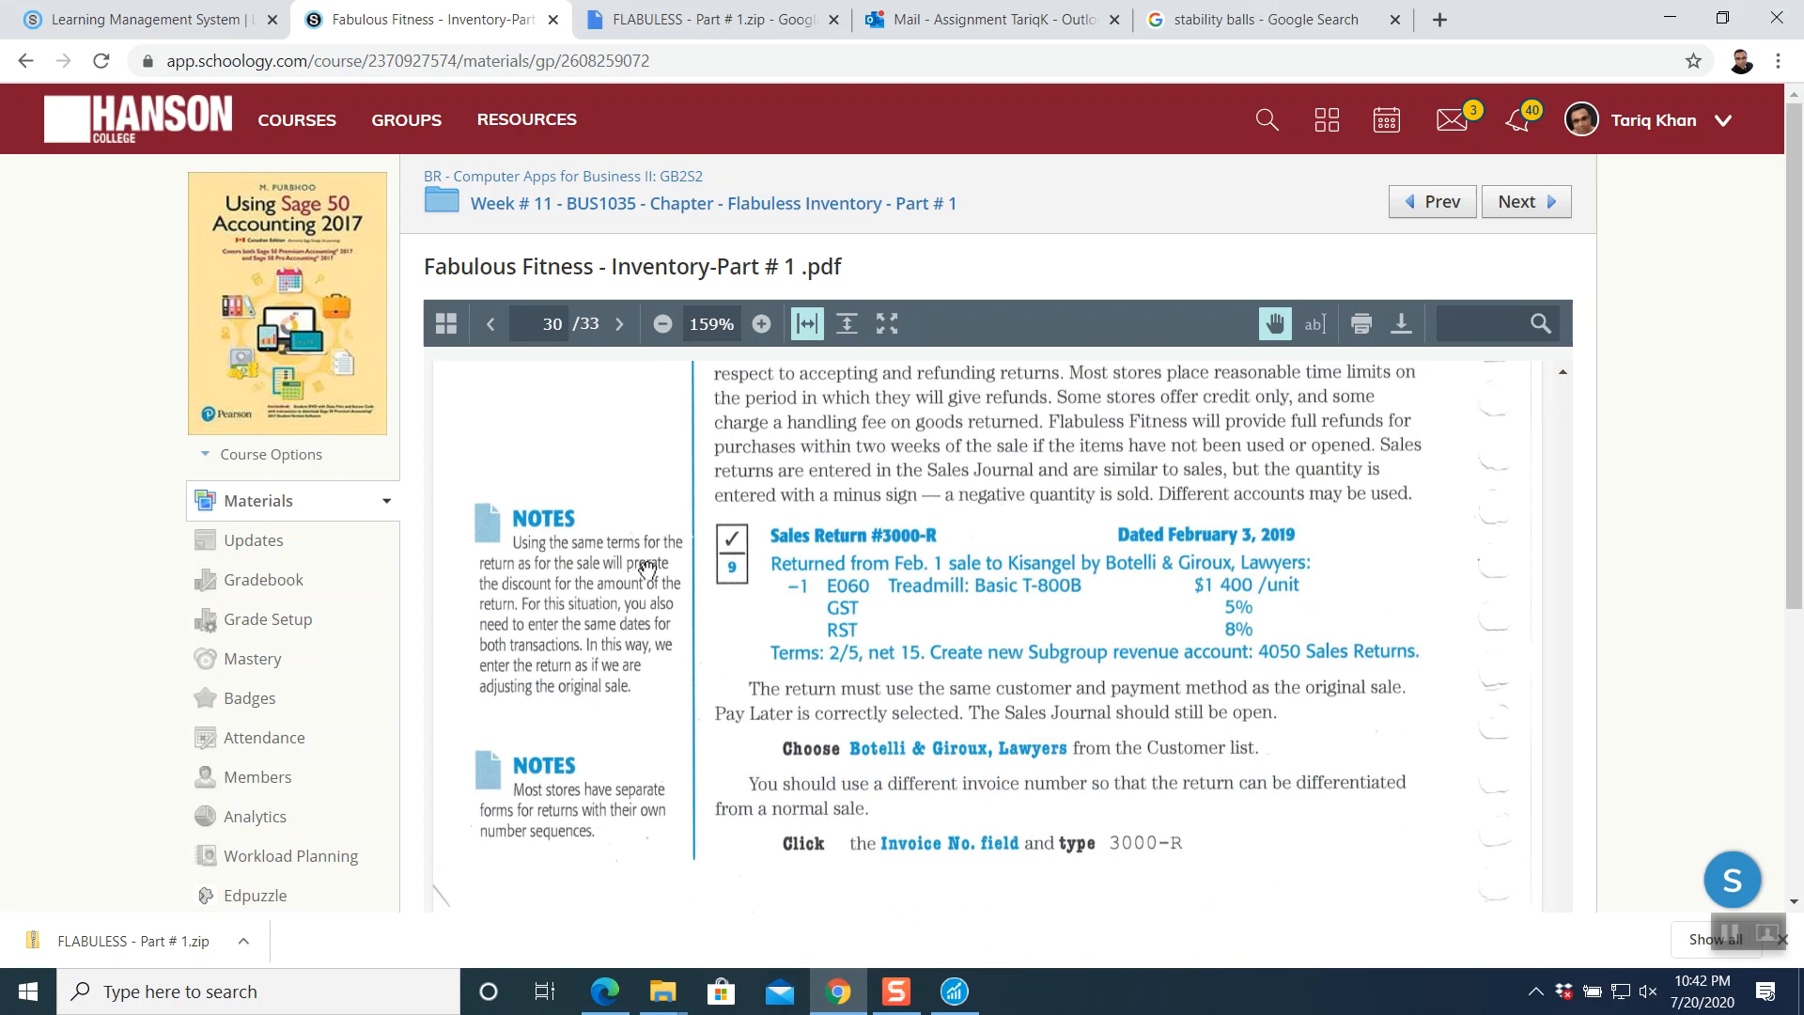
pyautogui.scroll(1, 649, 568)
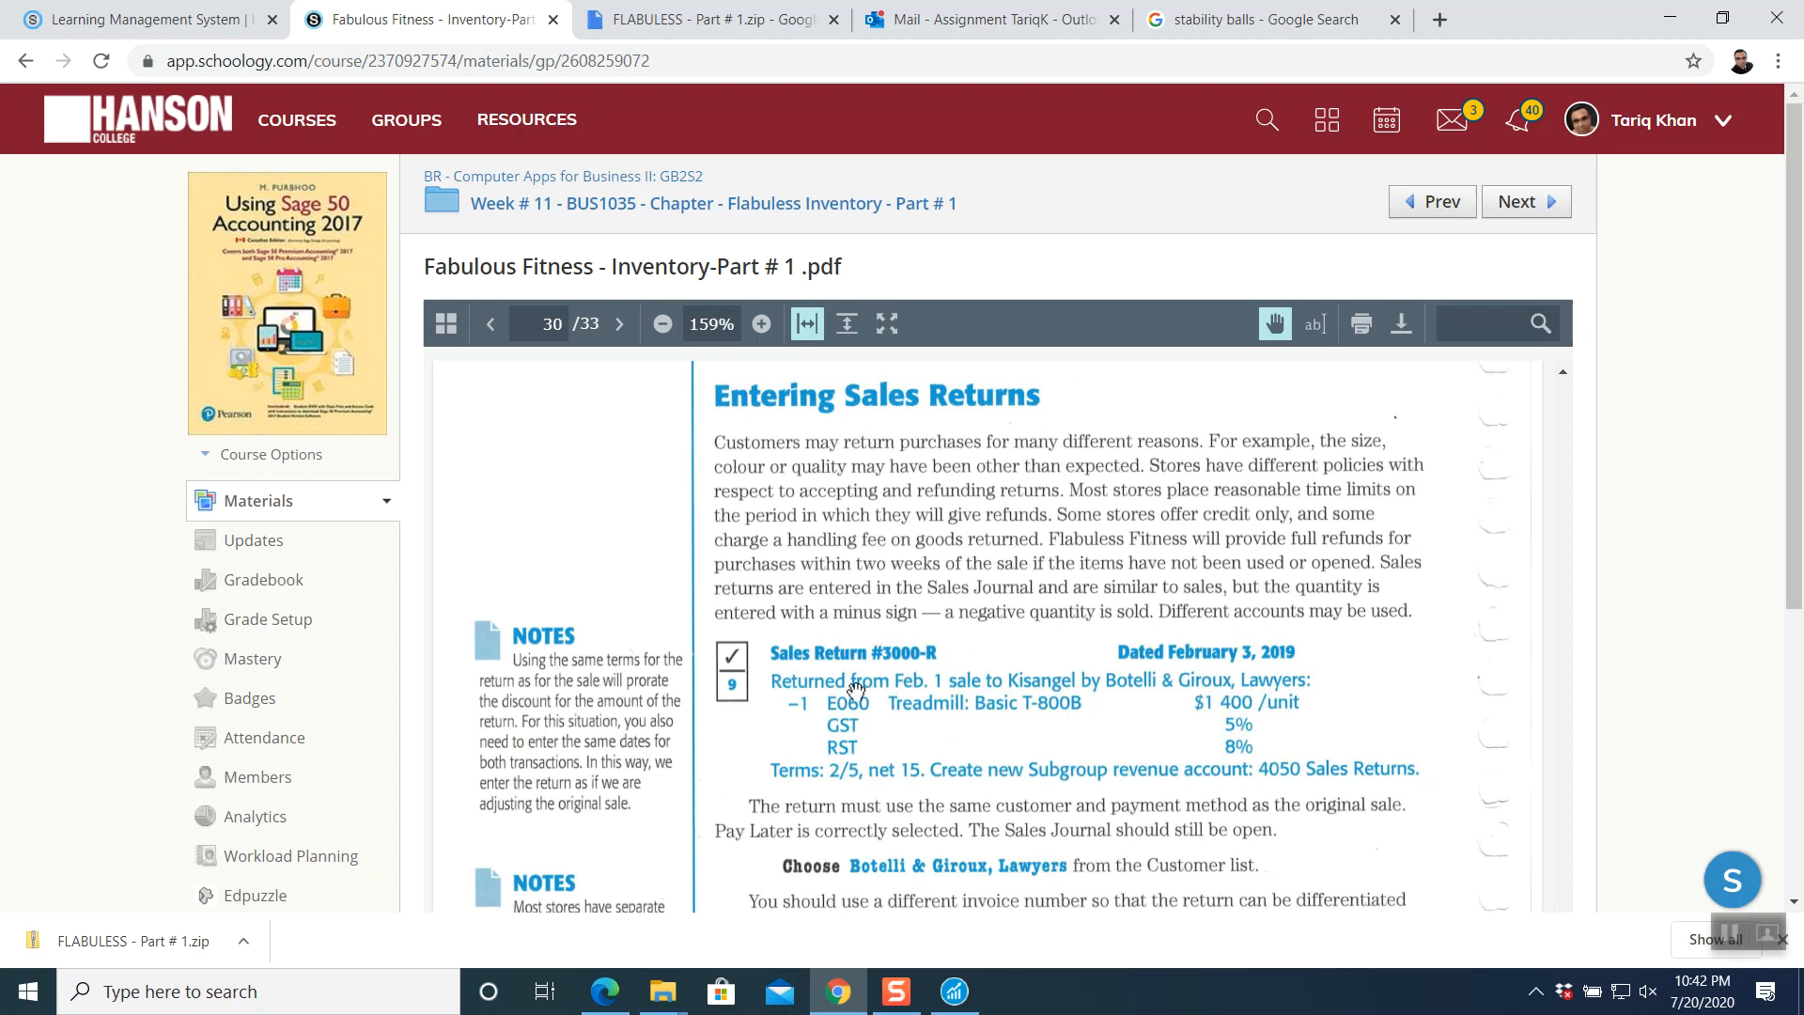
pyautogui.click(954, 991)
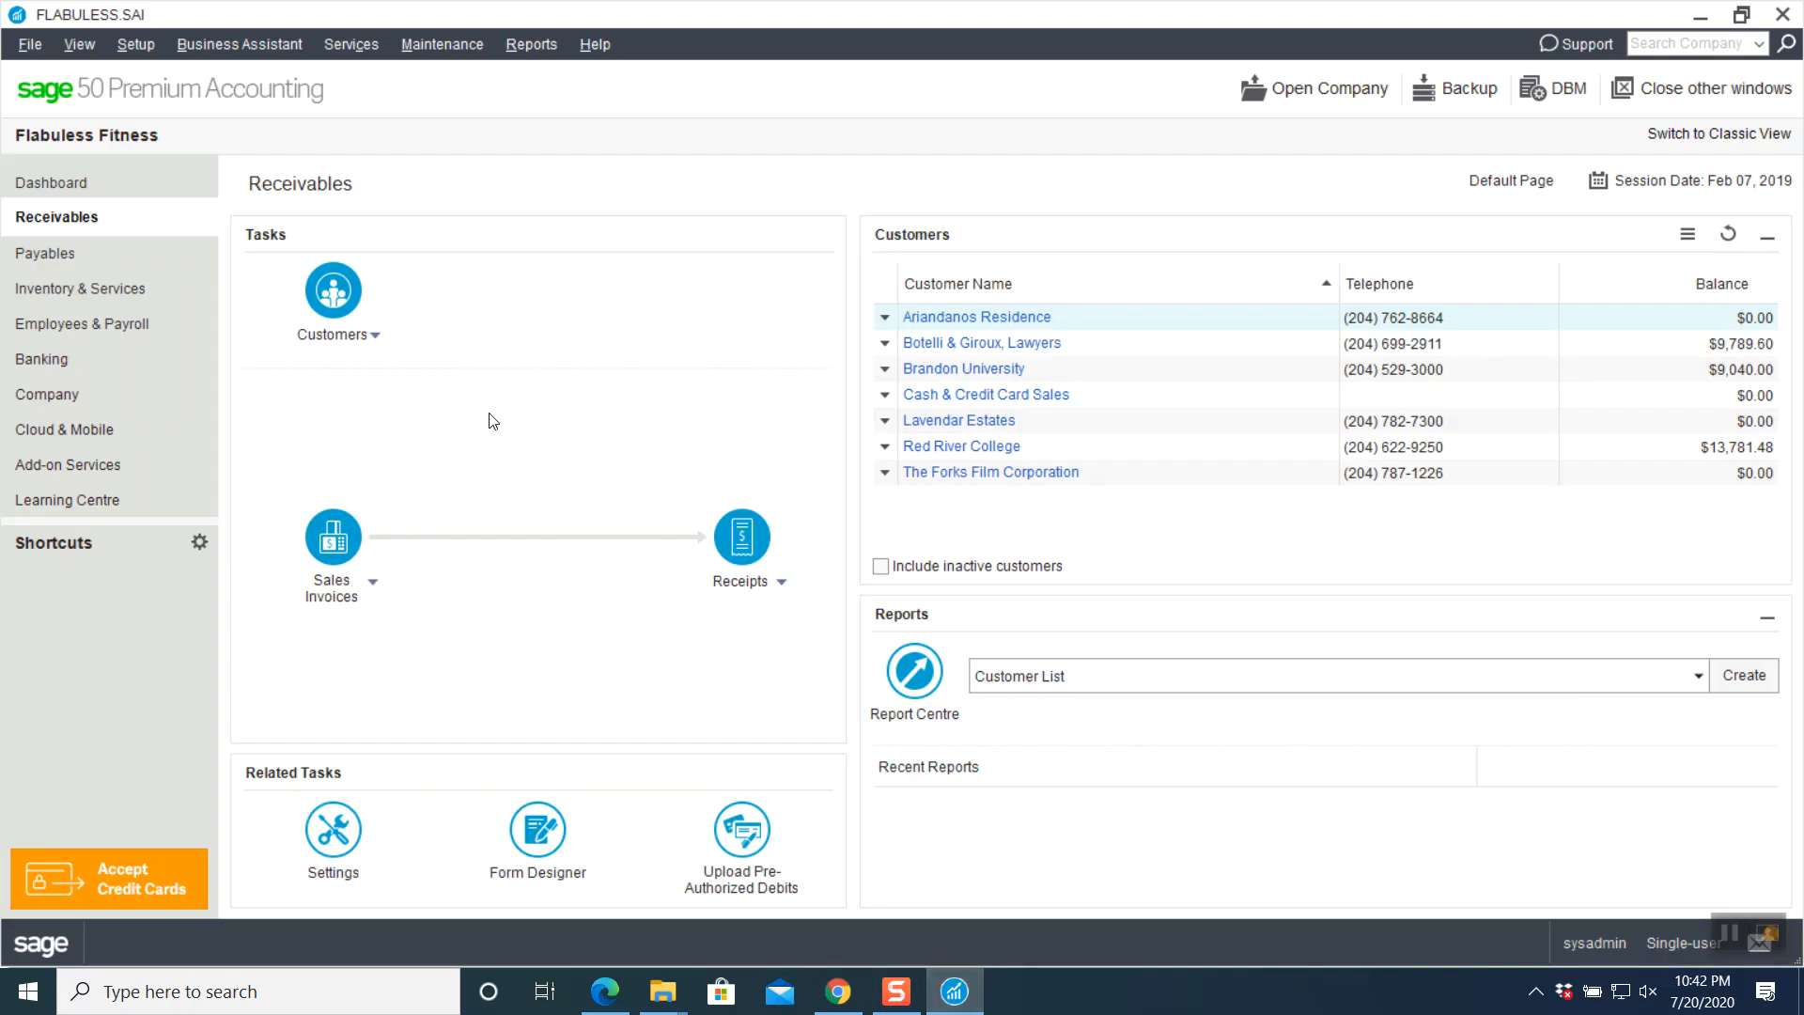
# - Begin return invoice 3000-R dated Feb 3, 2019 for Botelli & Giroux, Lawyers
pyautogui.click(333, 538)
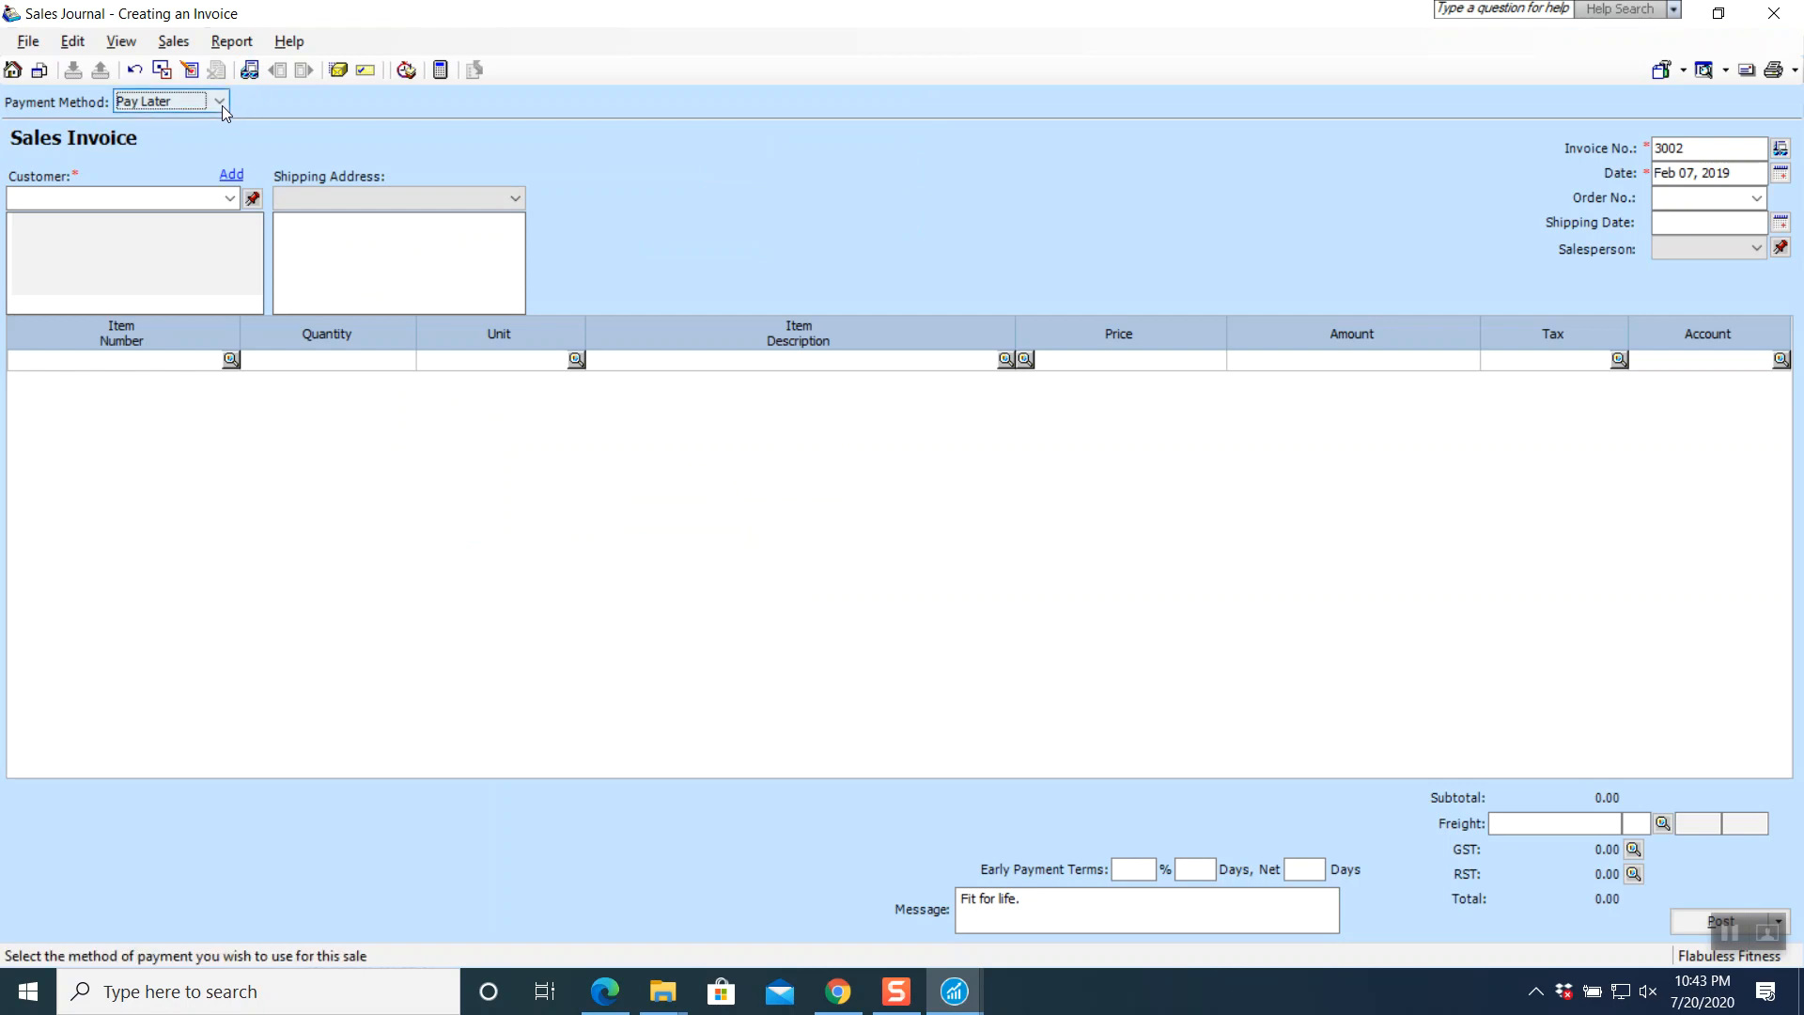
pyautogui.click(1700, 151)
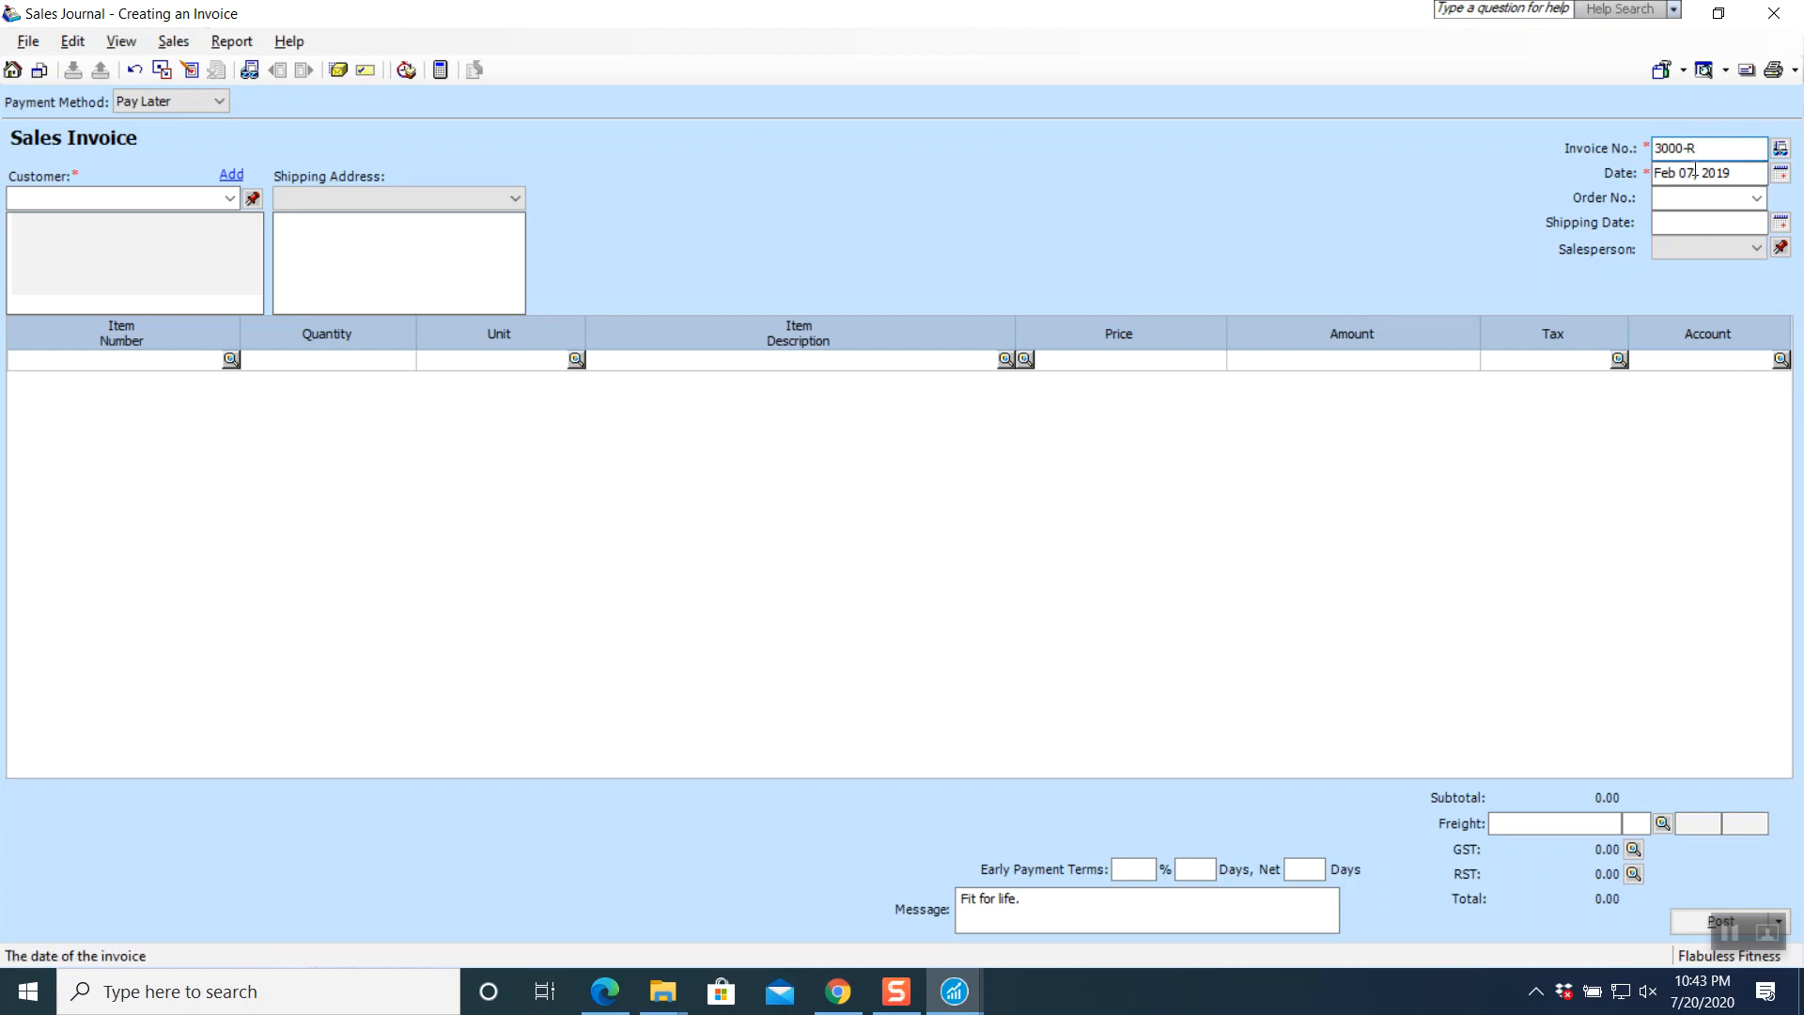
pyautogui.click(1781, 173)
pyautogui.click(1566, 283)
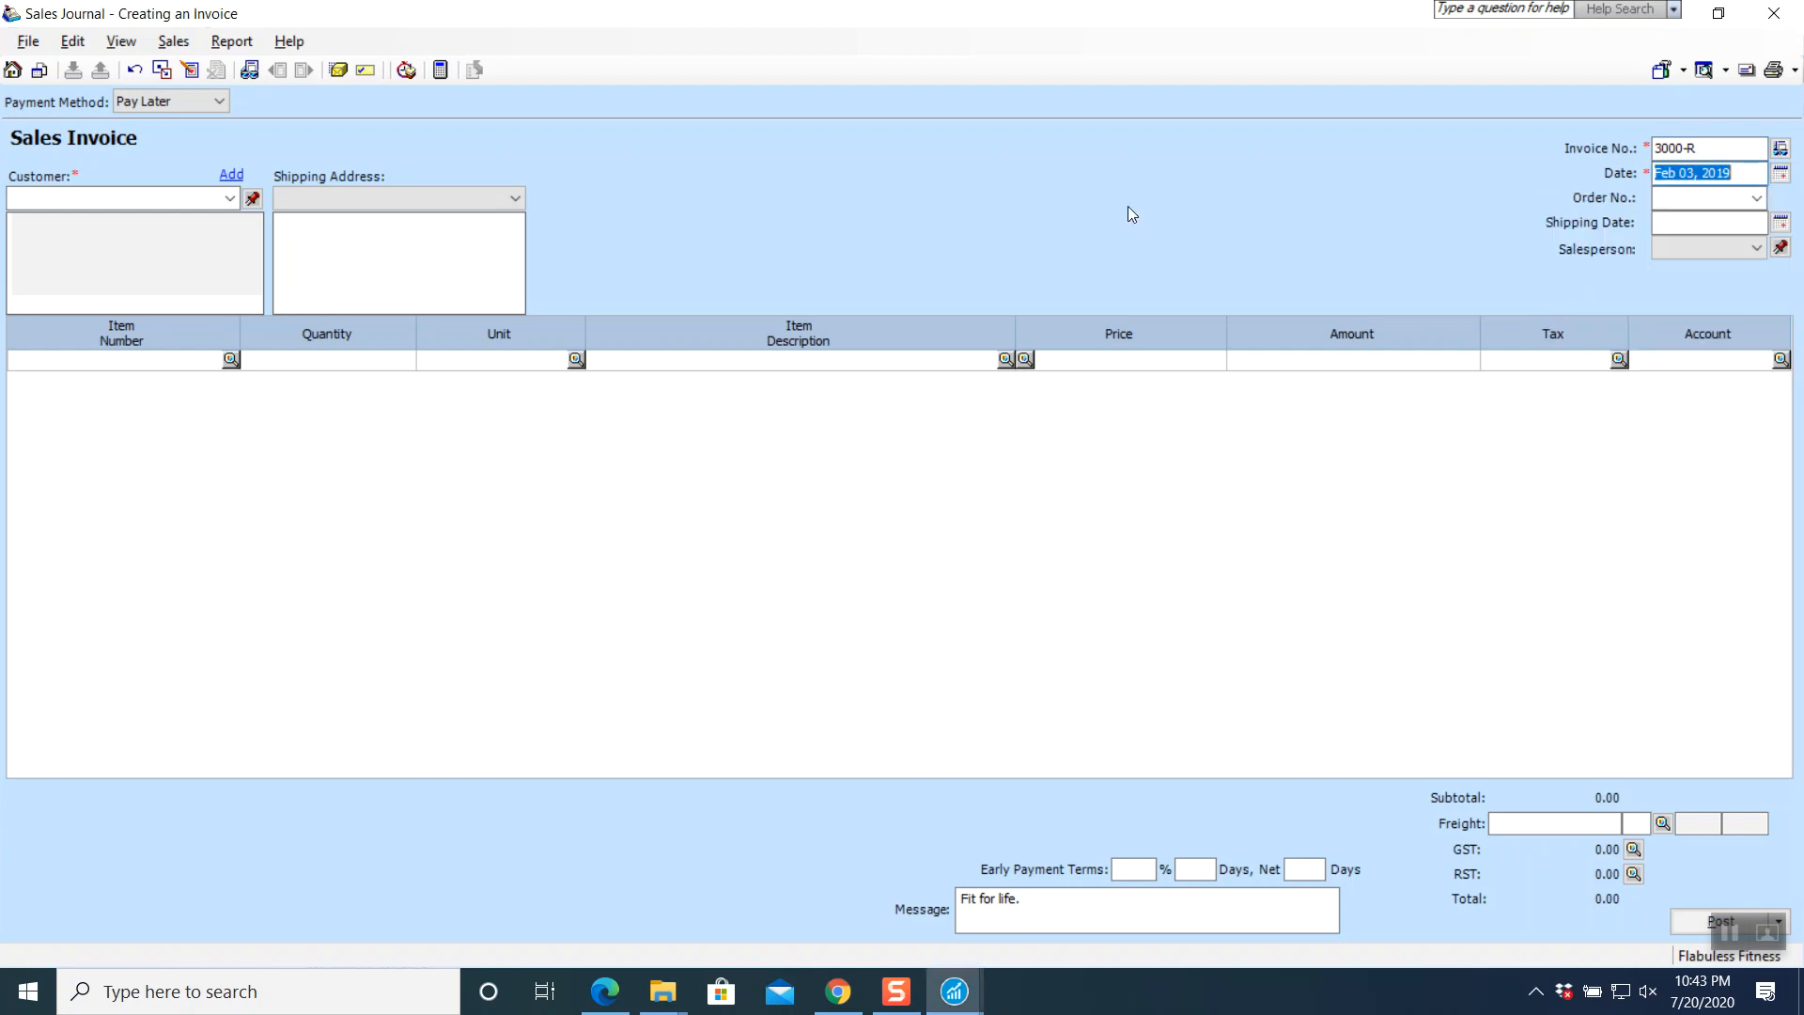
pyautogui.click(230, 198)
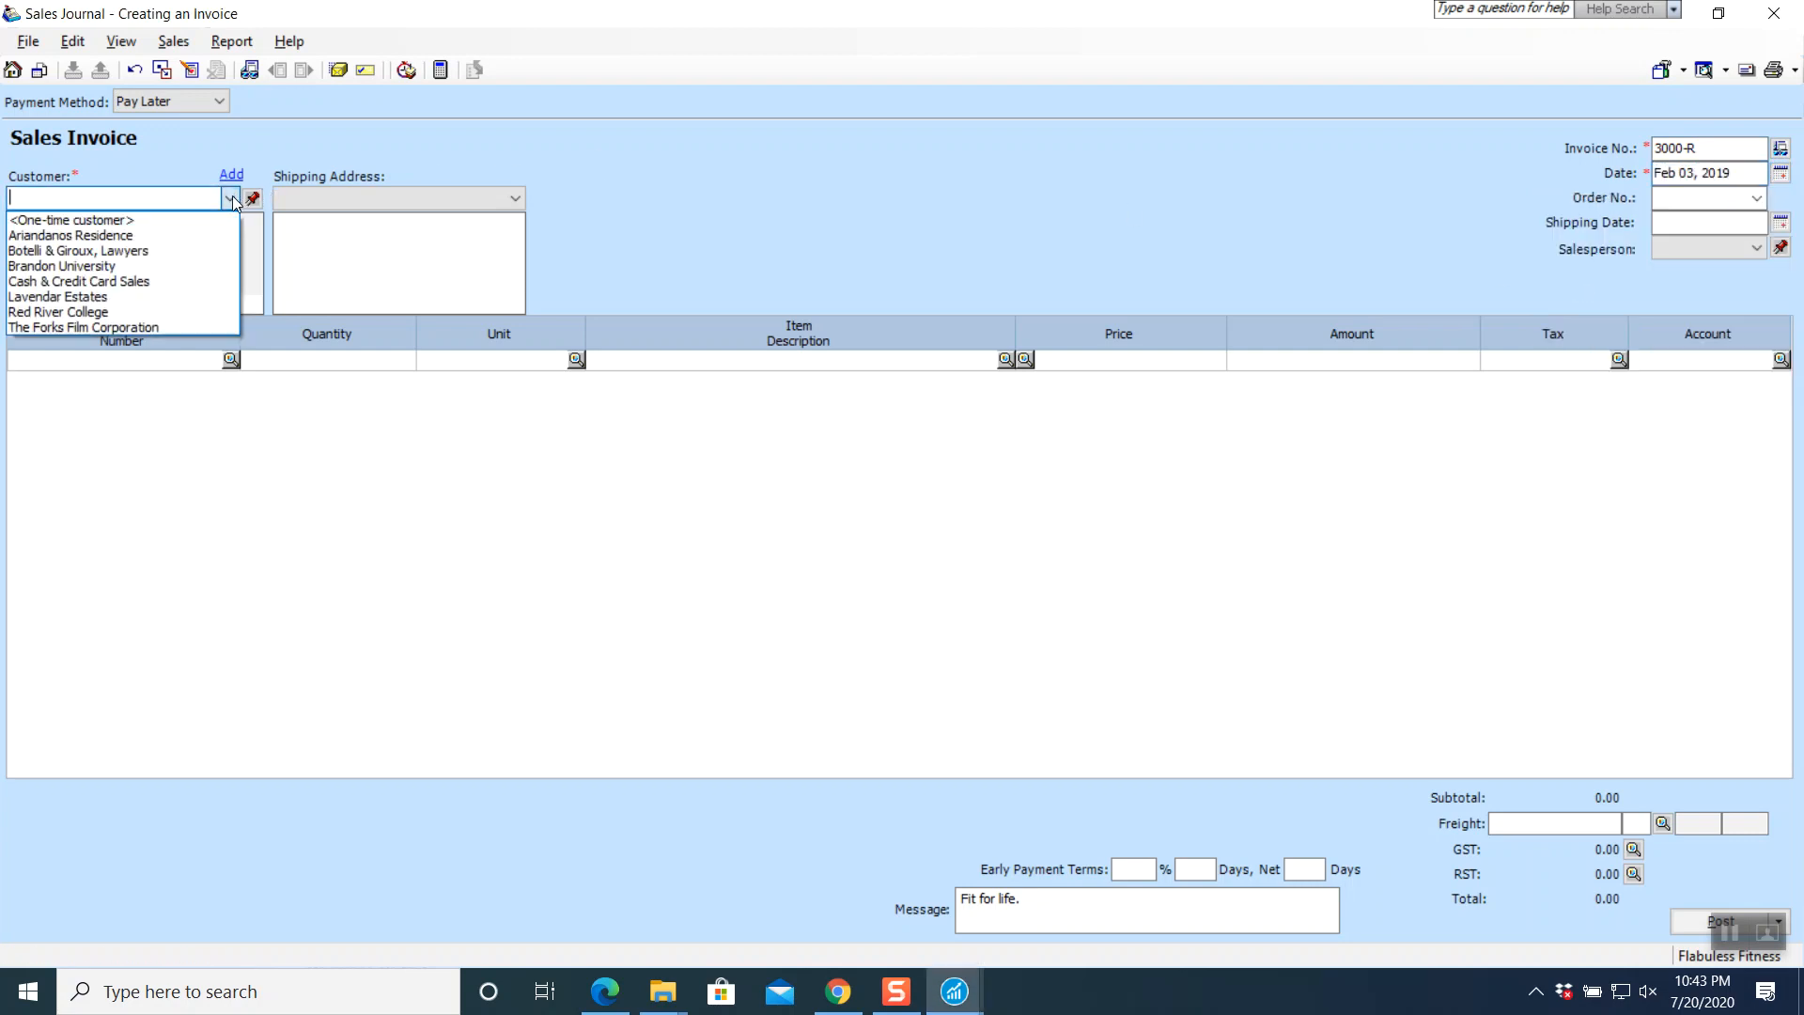
pyautogui.click(175, 250)
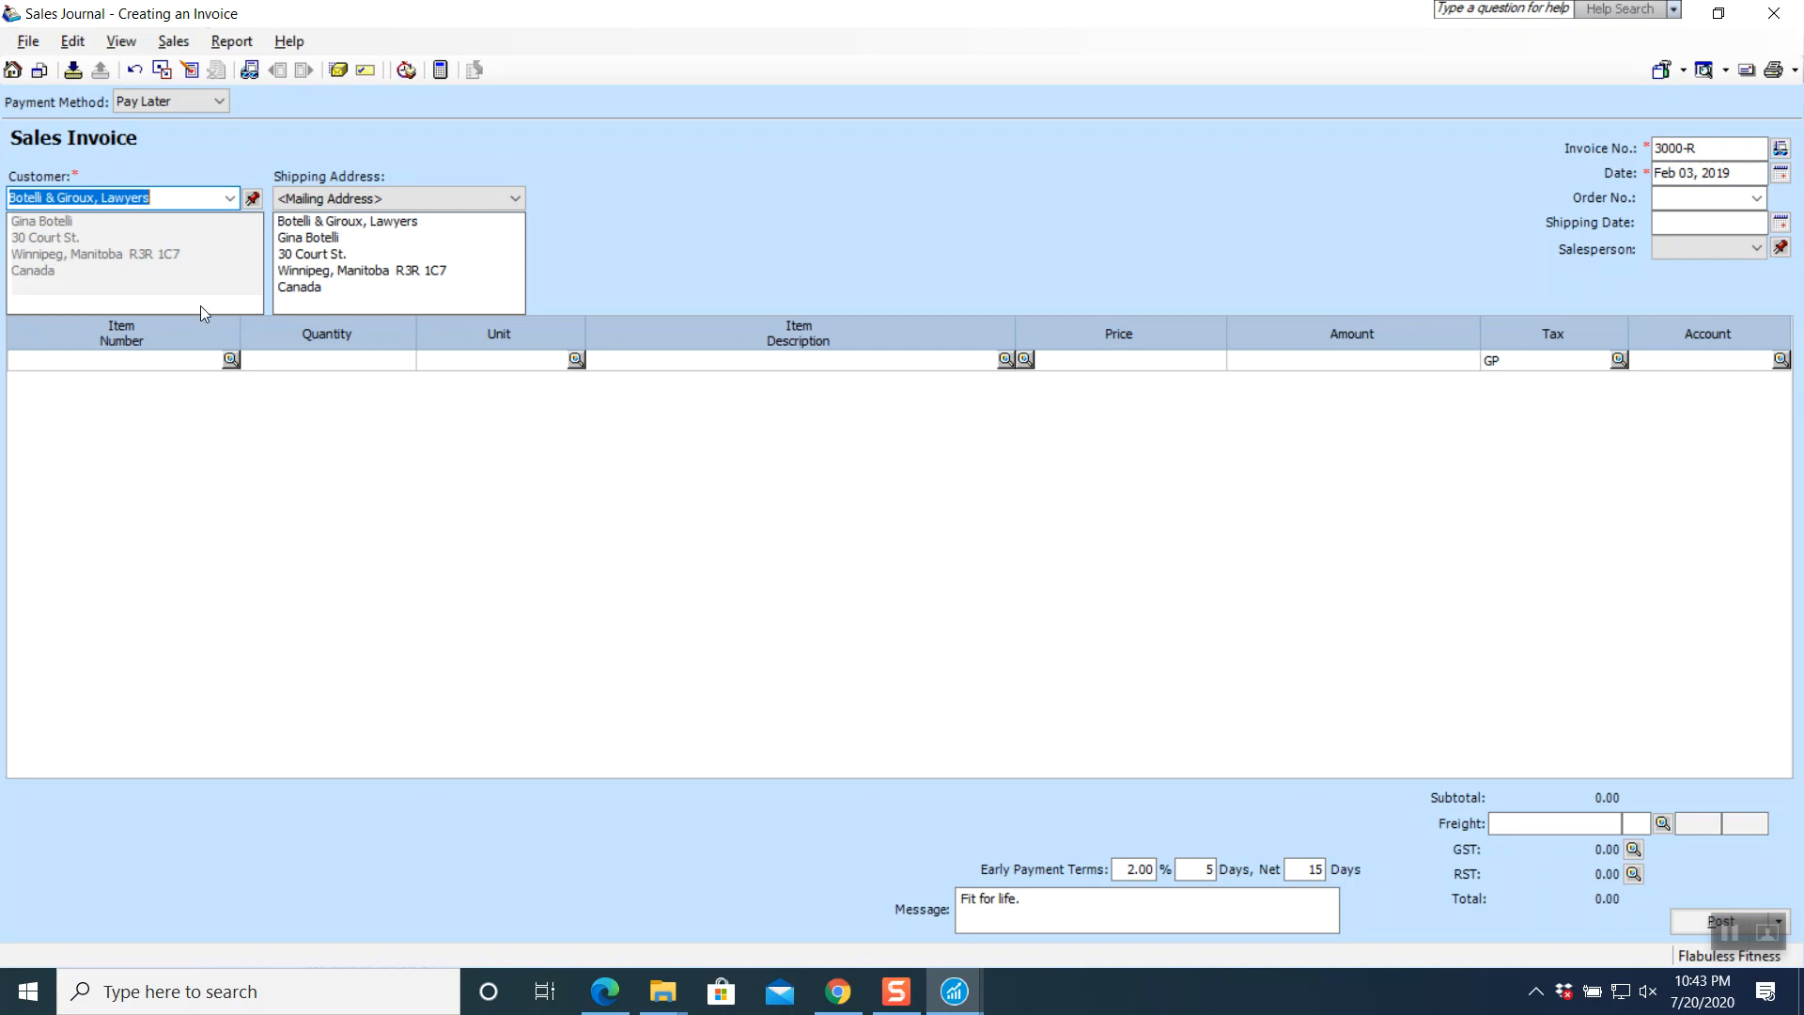
# - Add one returned E060 Treadmill: Basic T-800B at quantity -1, totalling -1,582.00
pyautogui.click(230, 365)
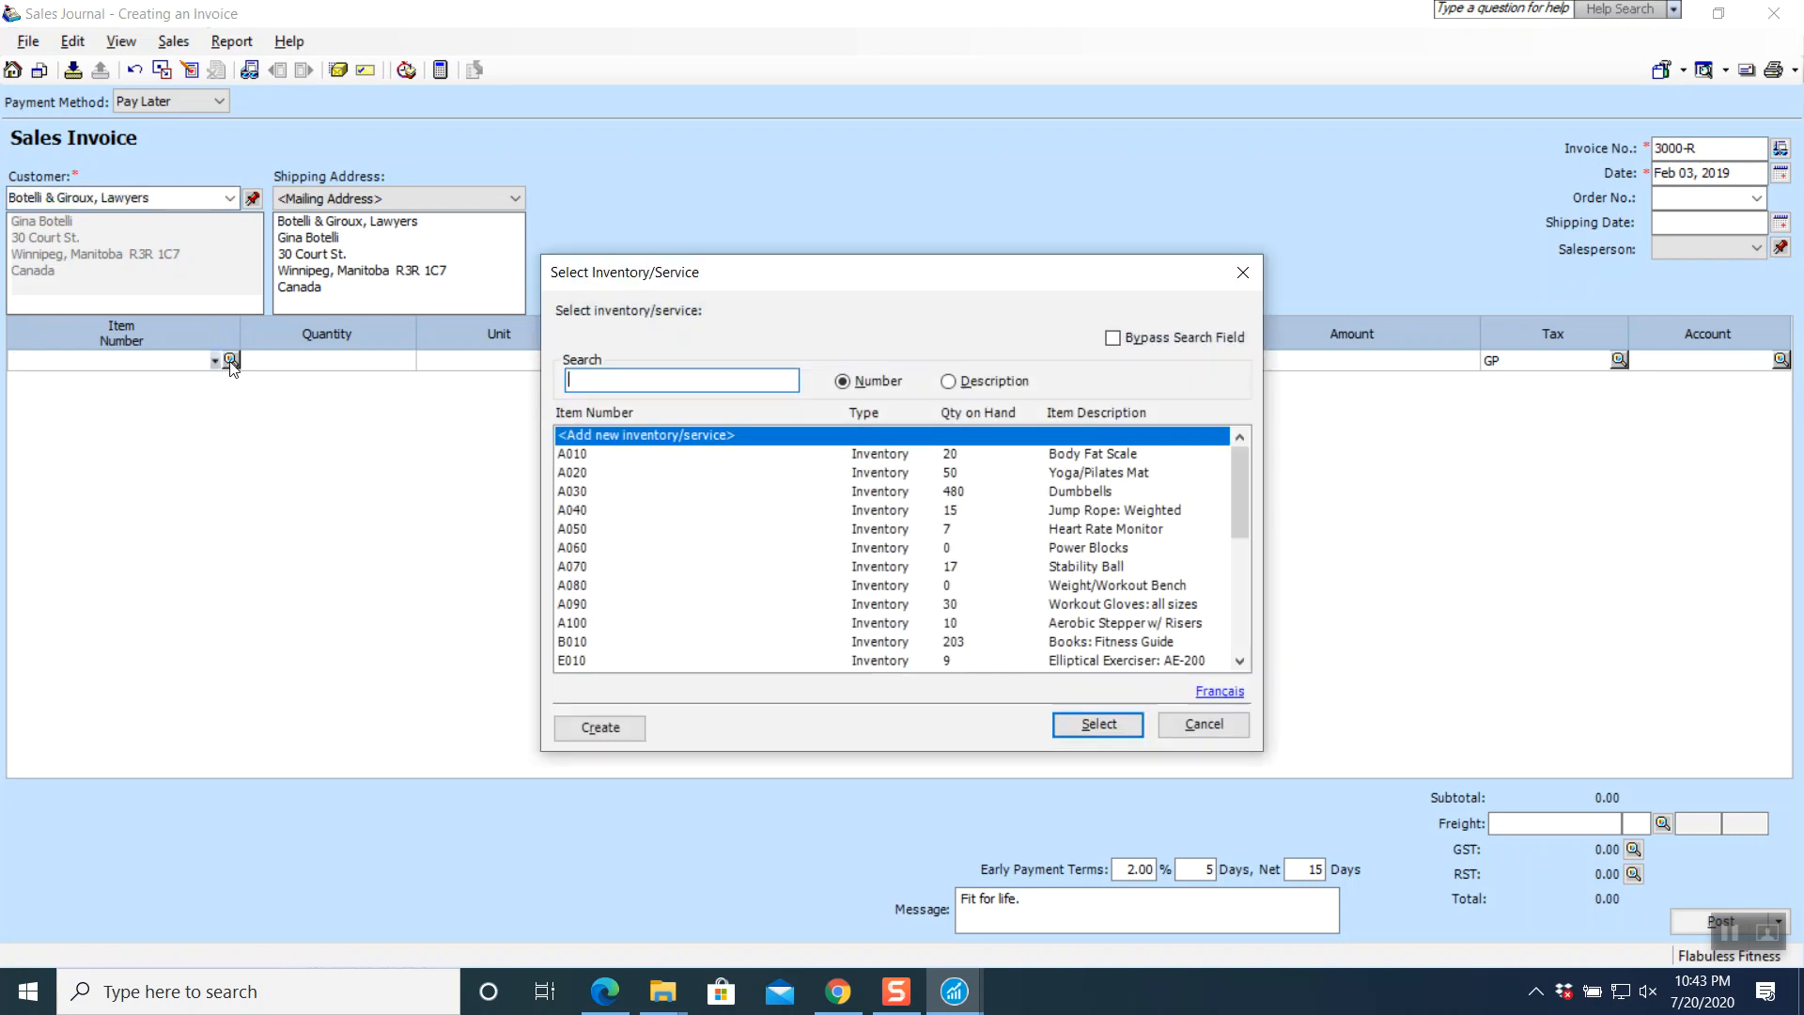
pyautogui.scroll(-2, 593, 651)
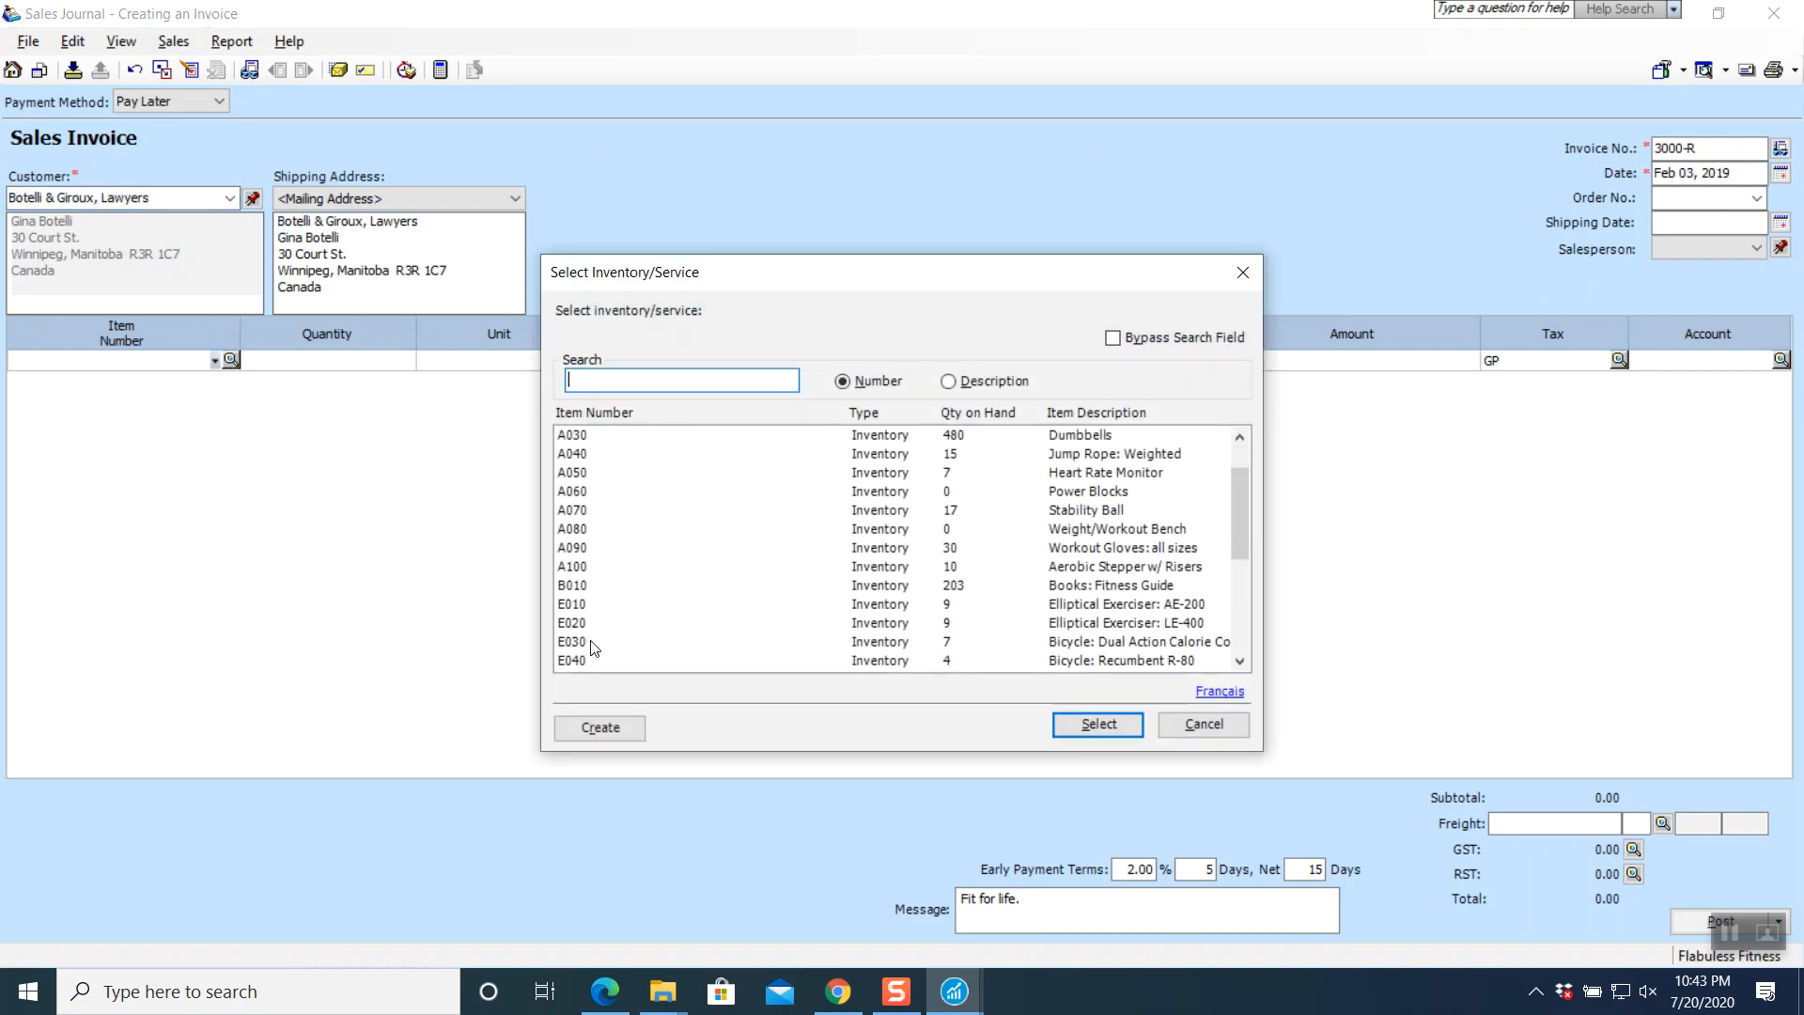
pyautogui.click(583, 648)
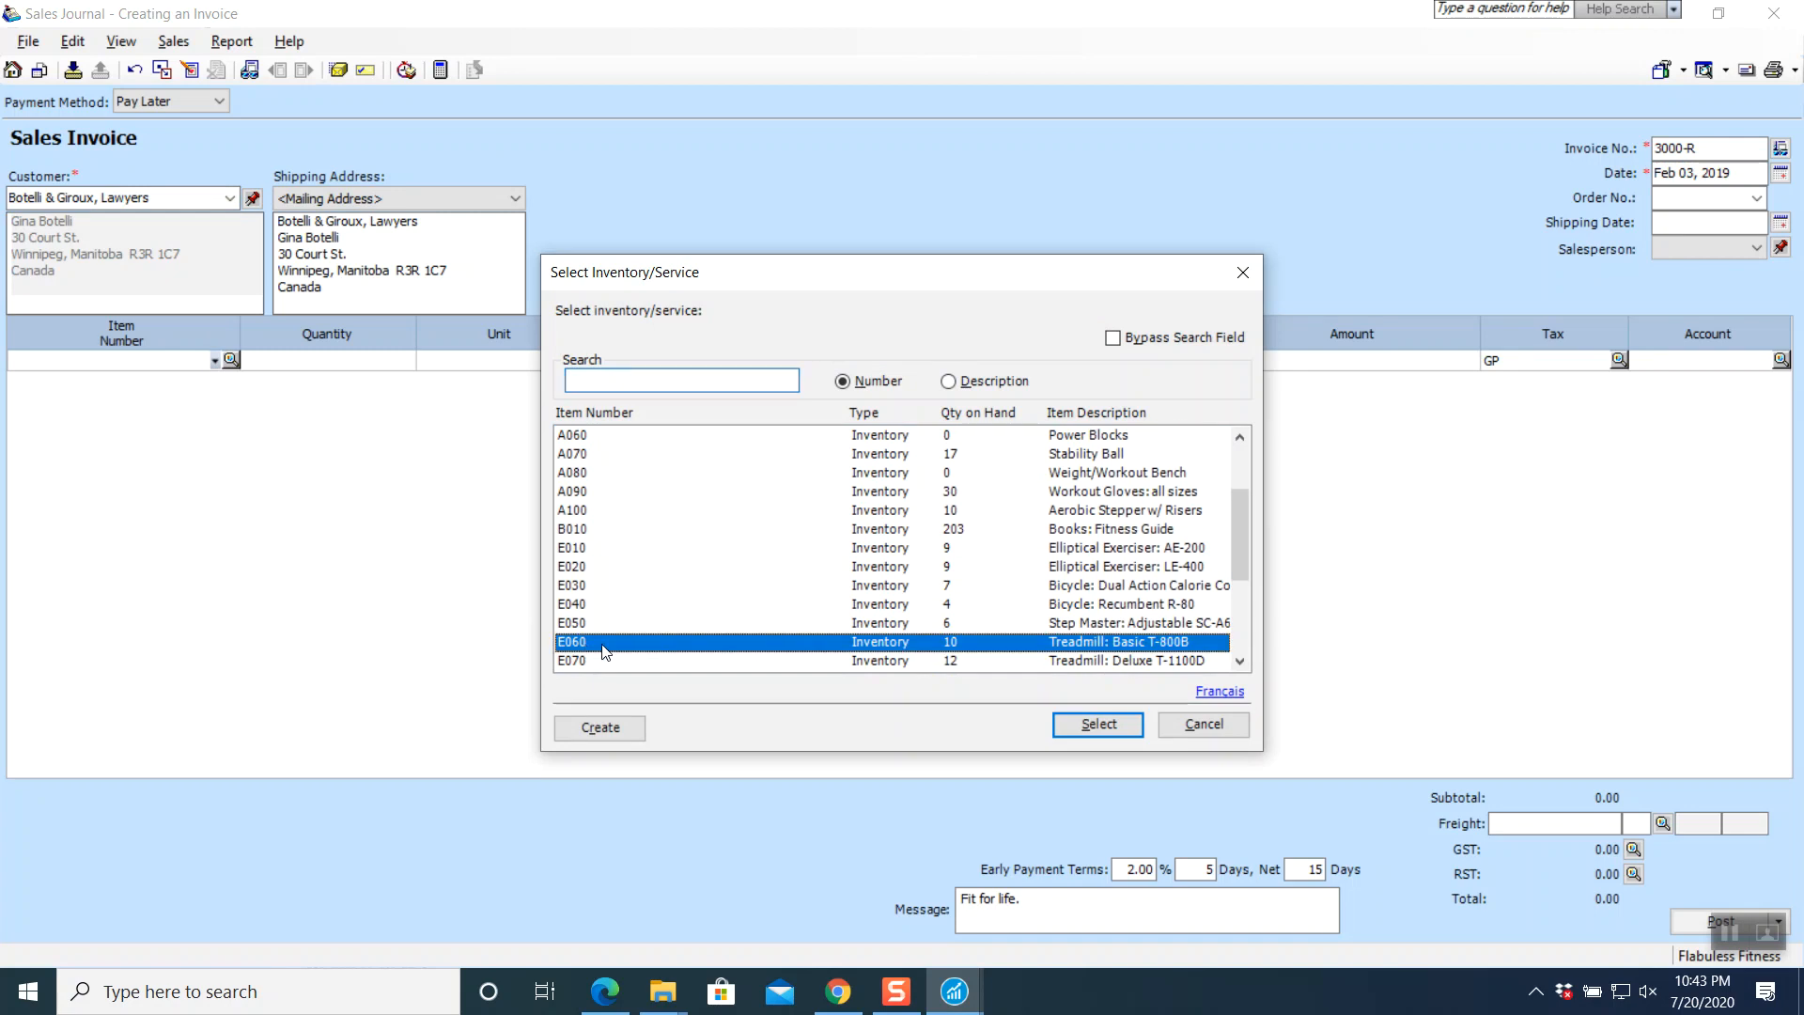
pyautogui.click(1090, 728)
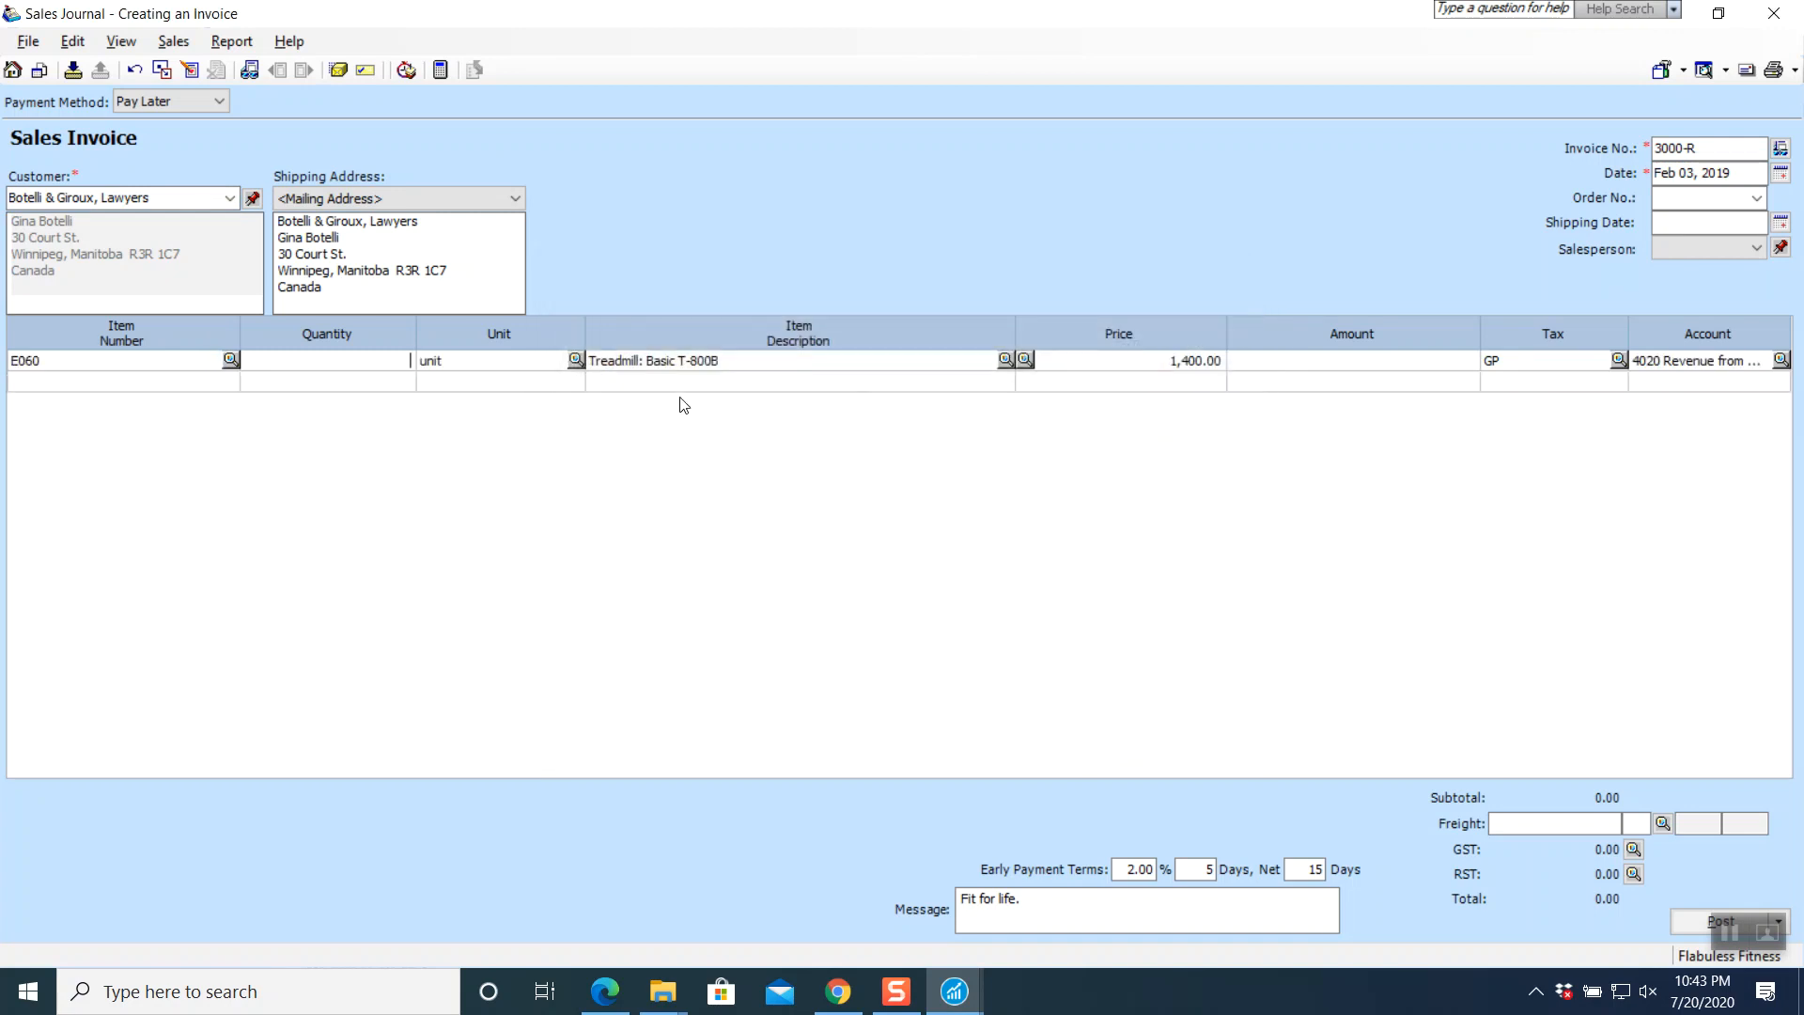
pyautogui.press('Tab')
pyautogui.press('Tab')
pyautogui.press('Tab')
pyautogui.press('BackSpace')
pyautogui.press('Tab')
pyautogui.press('Tab')
pyautogui.press('Tab')
pyautogui.press('Tab')
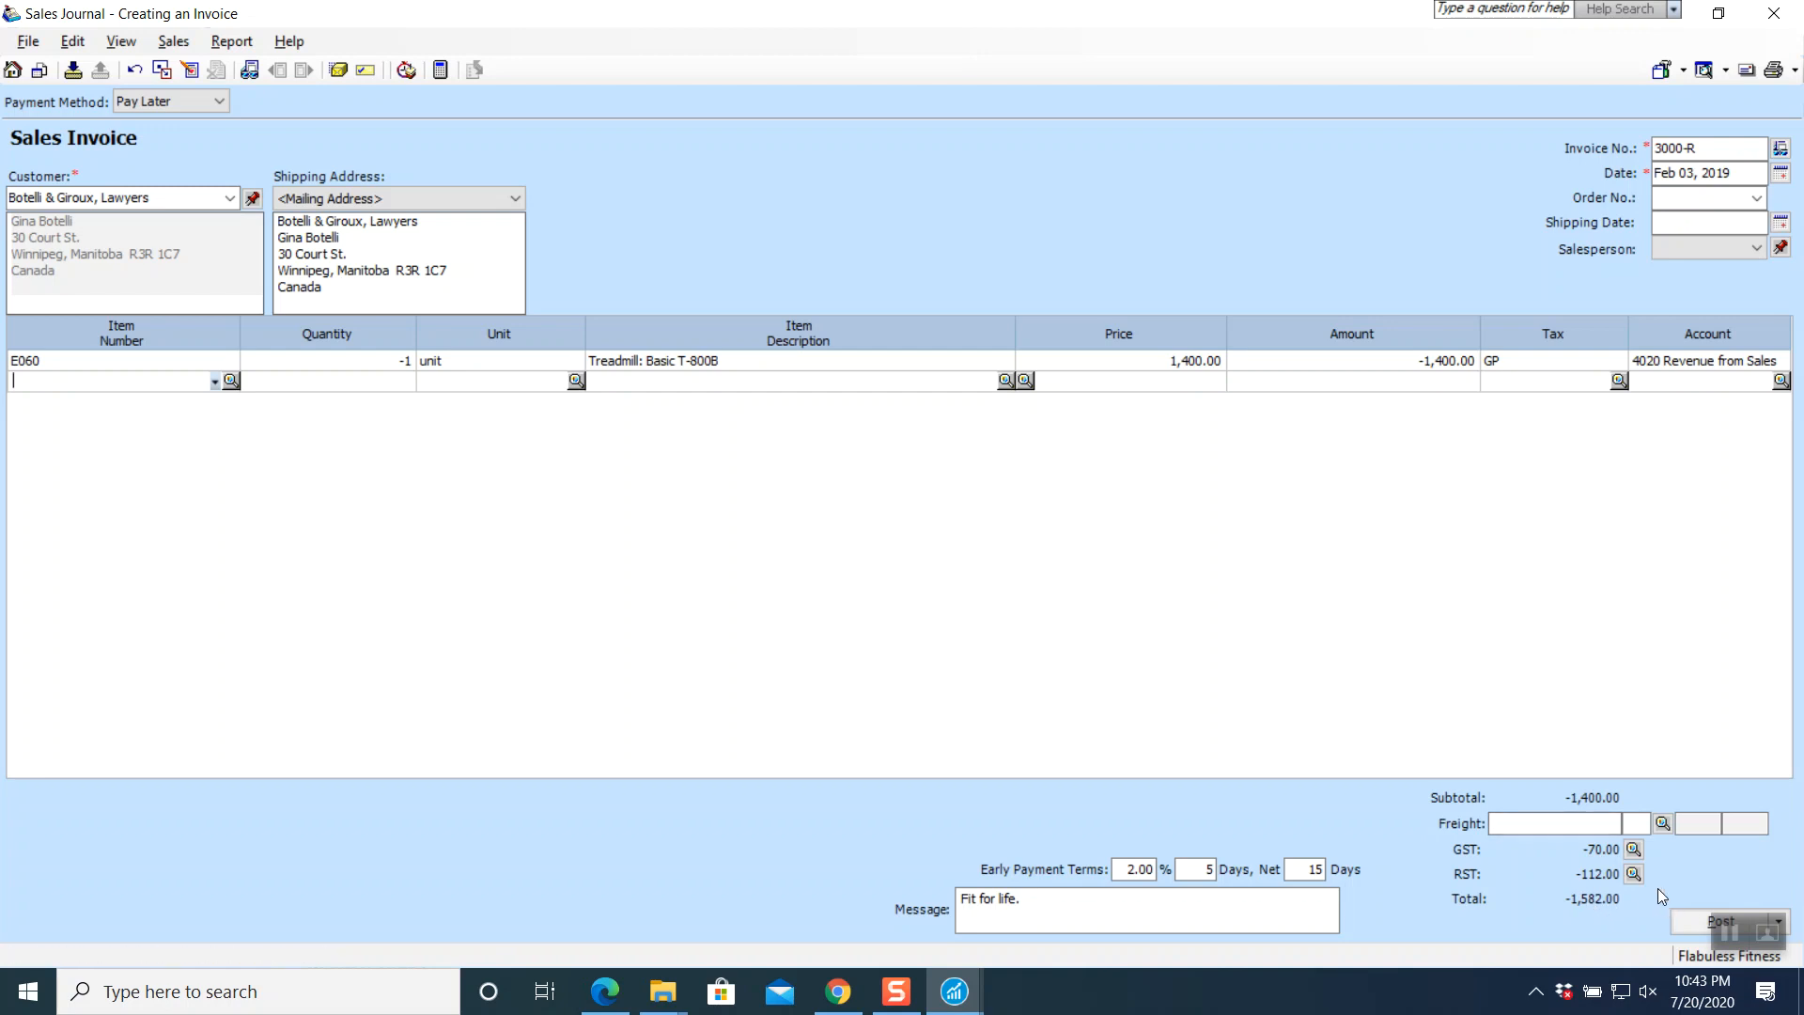
pyautogui.click(1682, 361)
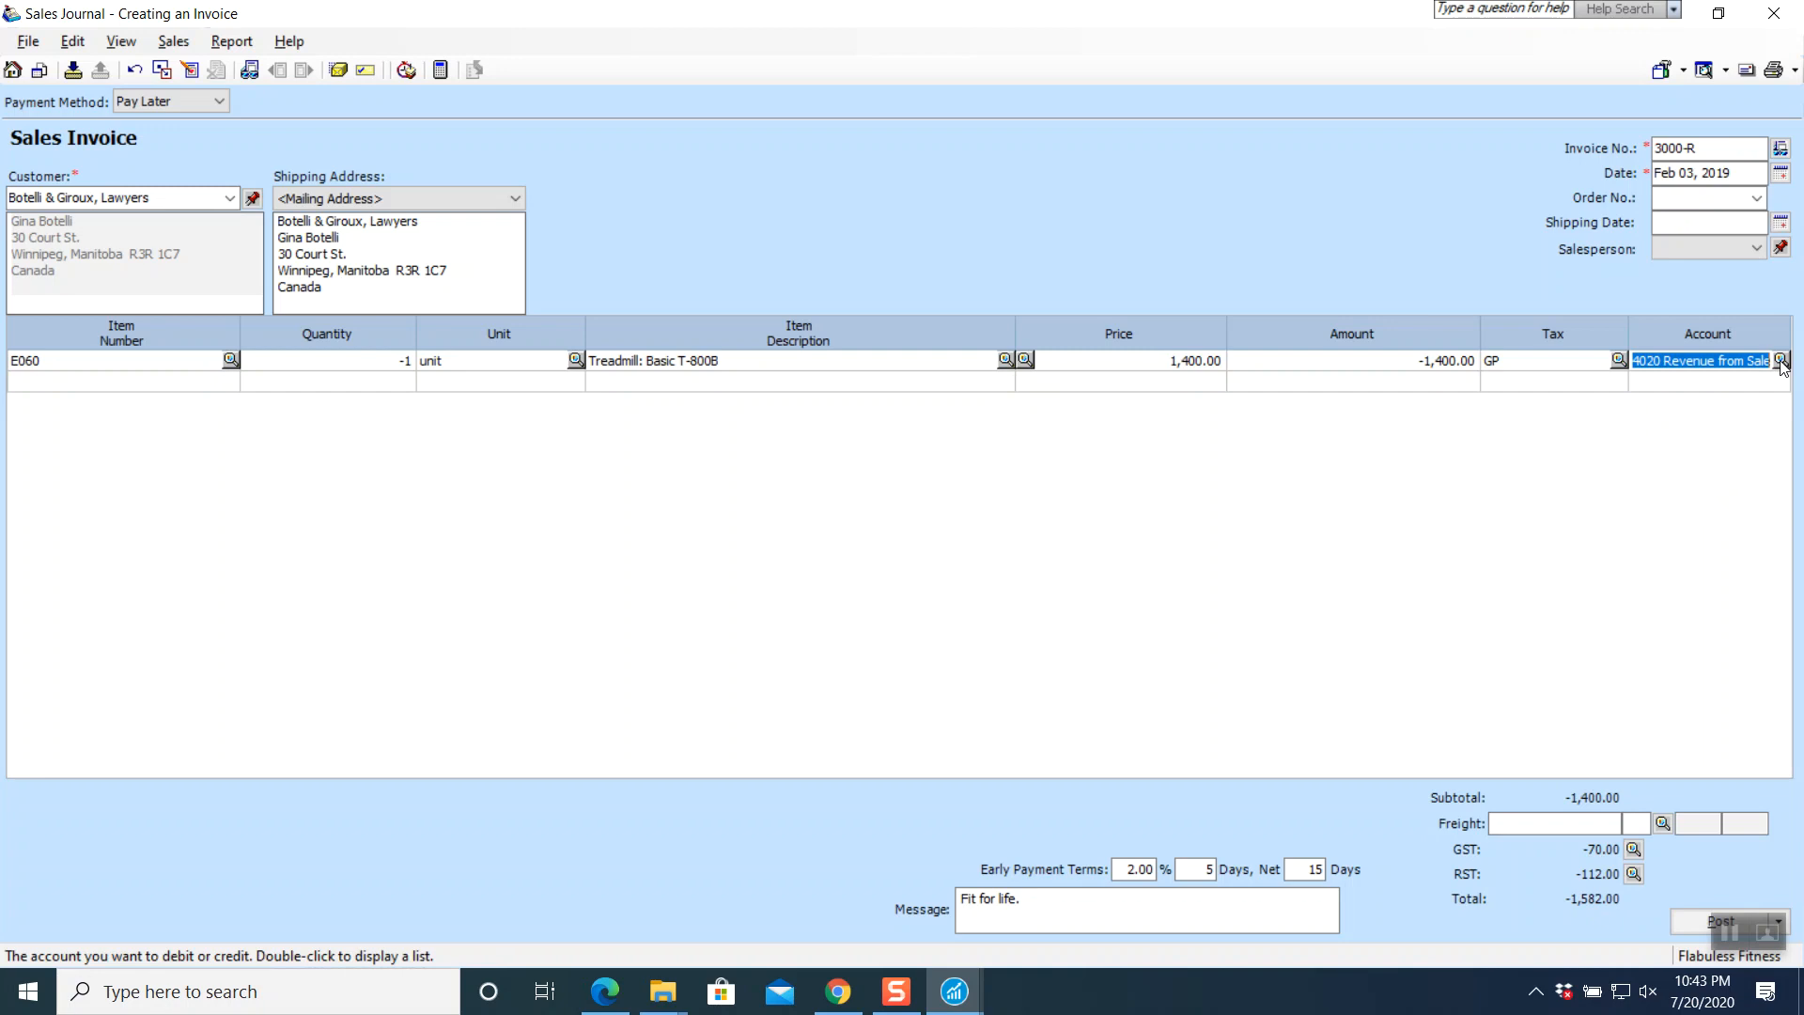
pyautogui.click(839, 991)
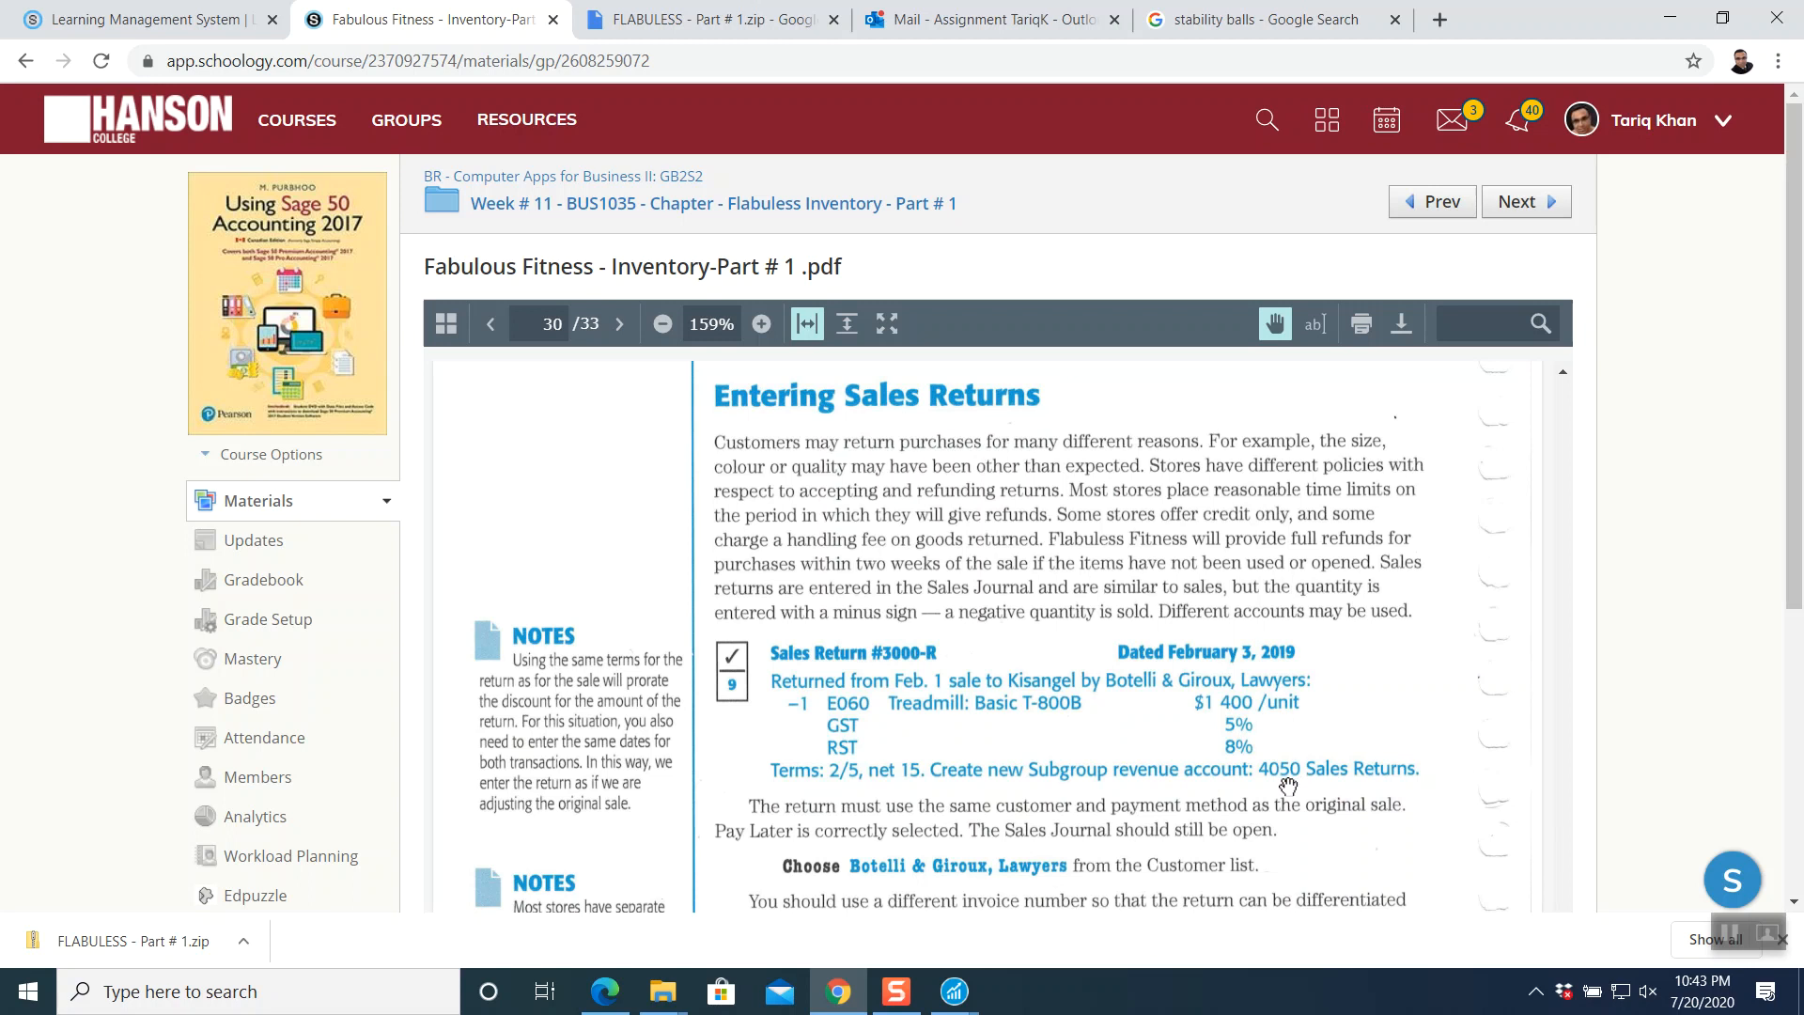
pyautogui.click(965, 994)
pyautogui.click(1083, 806)
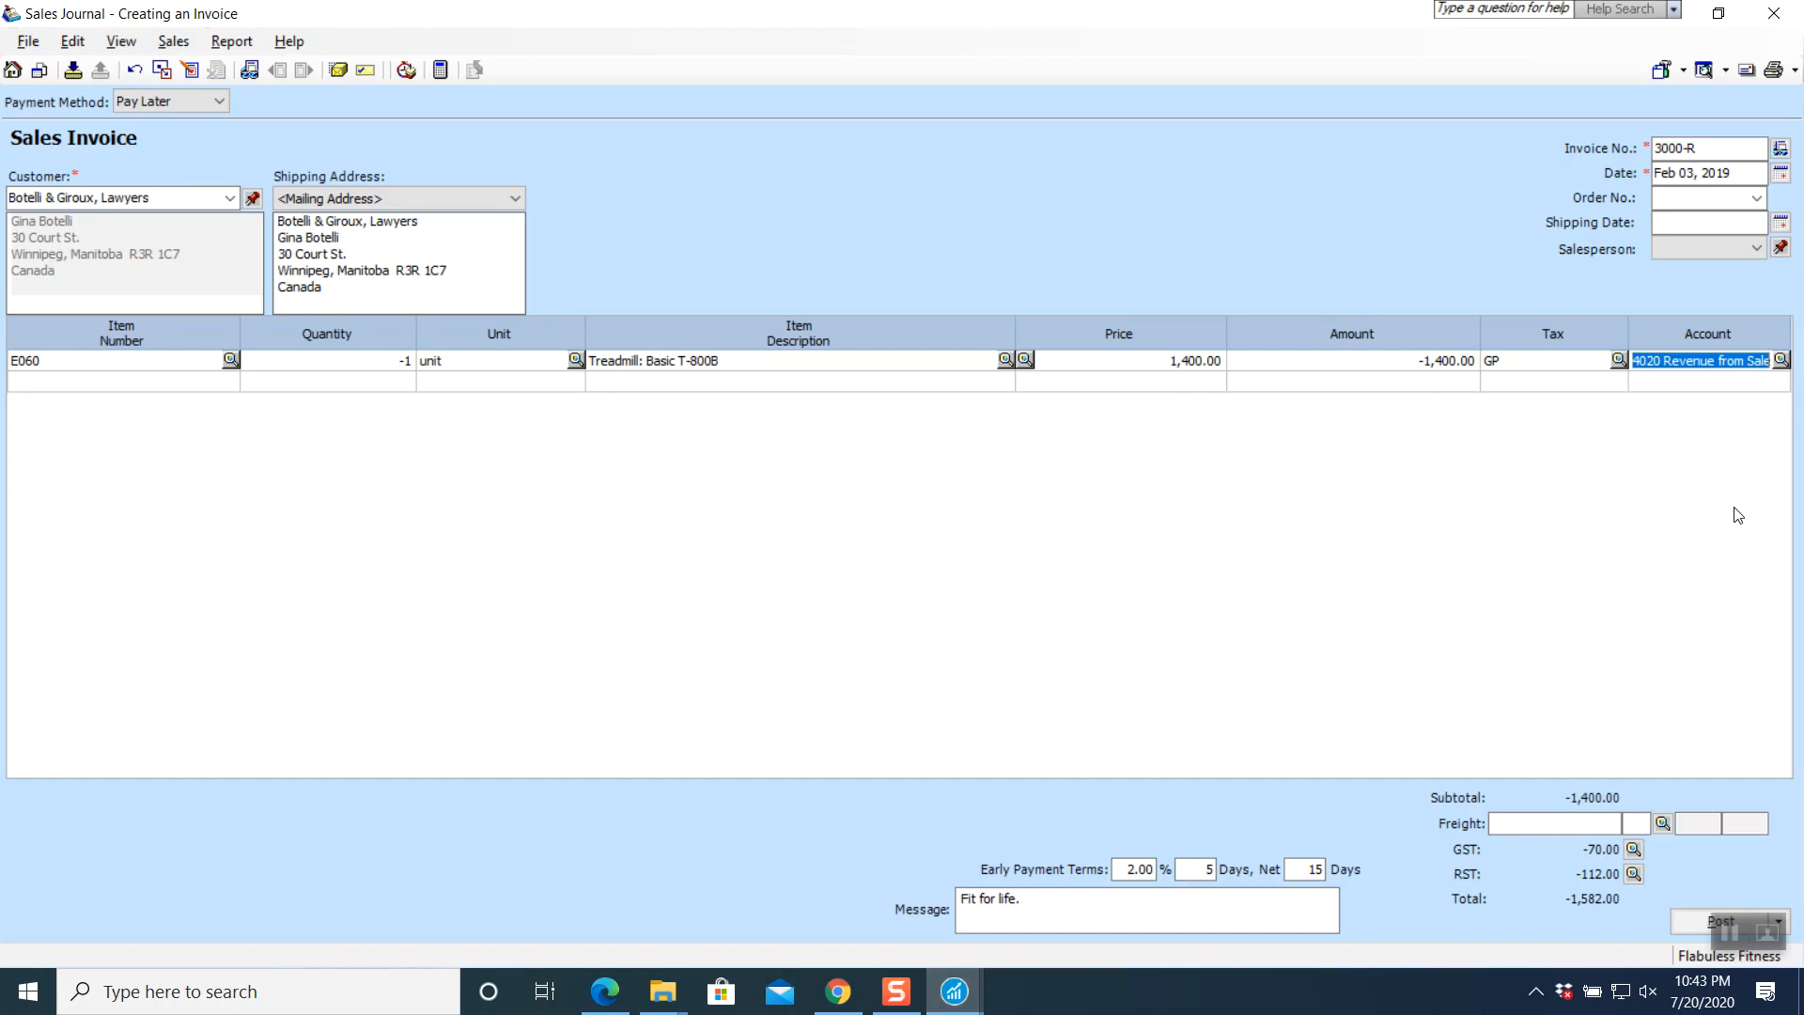
pyautogui.click(1783, 361)
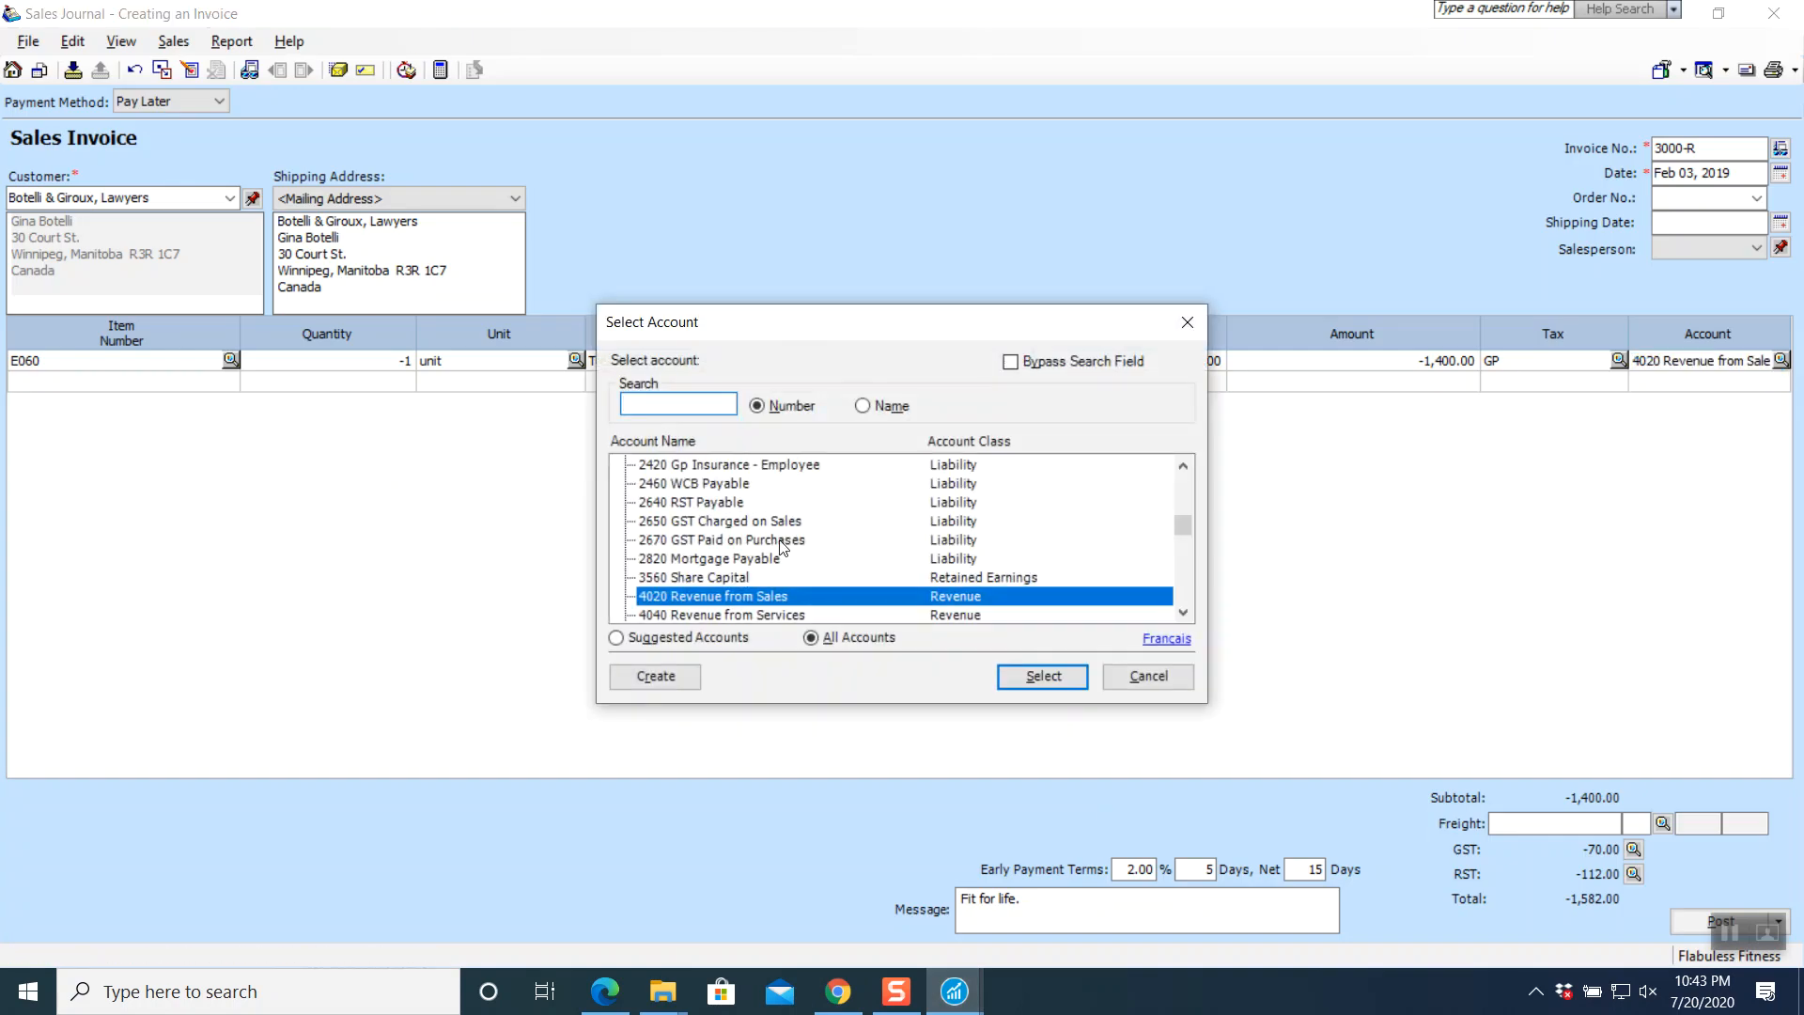
# - Create a new 4050 Sales Return account and charge the return line to it
pyautogui.scroll(-1, 780, 545)
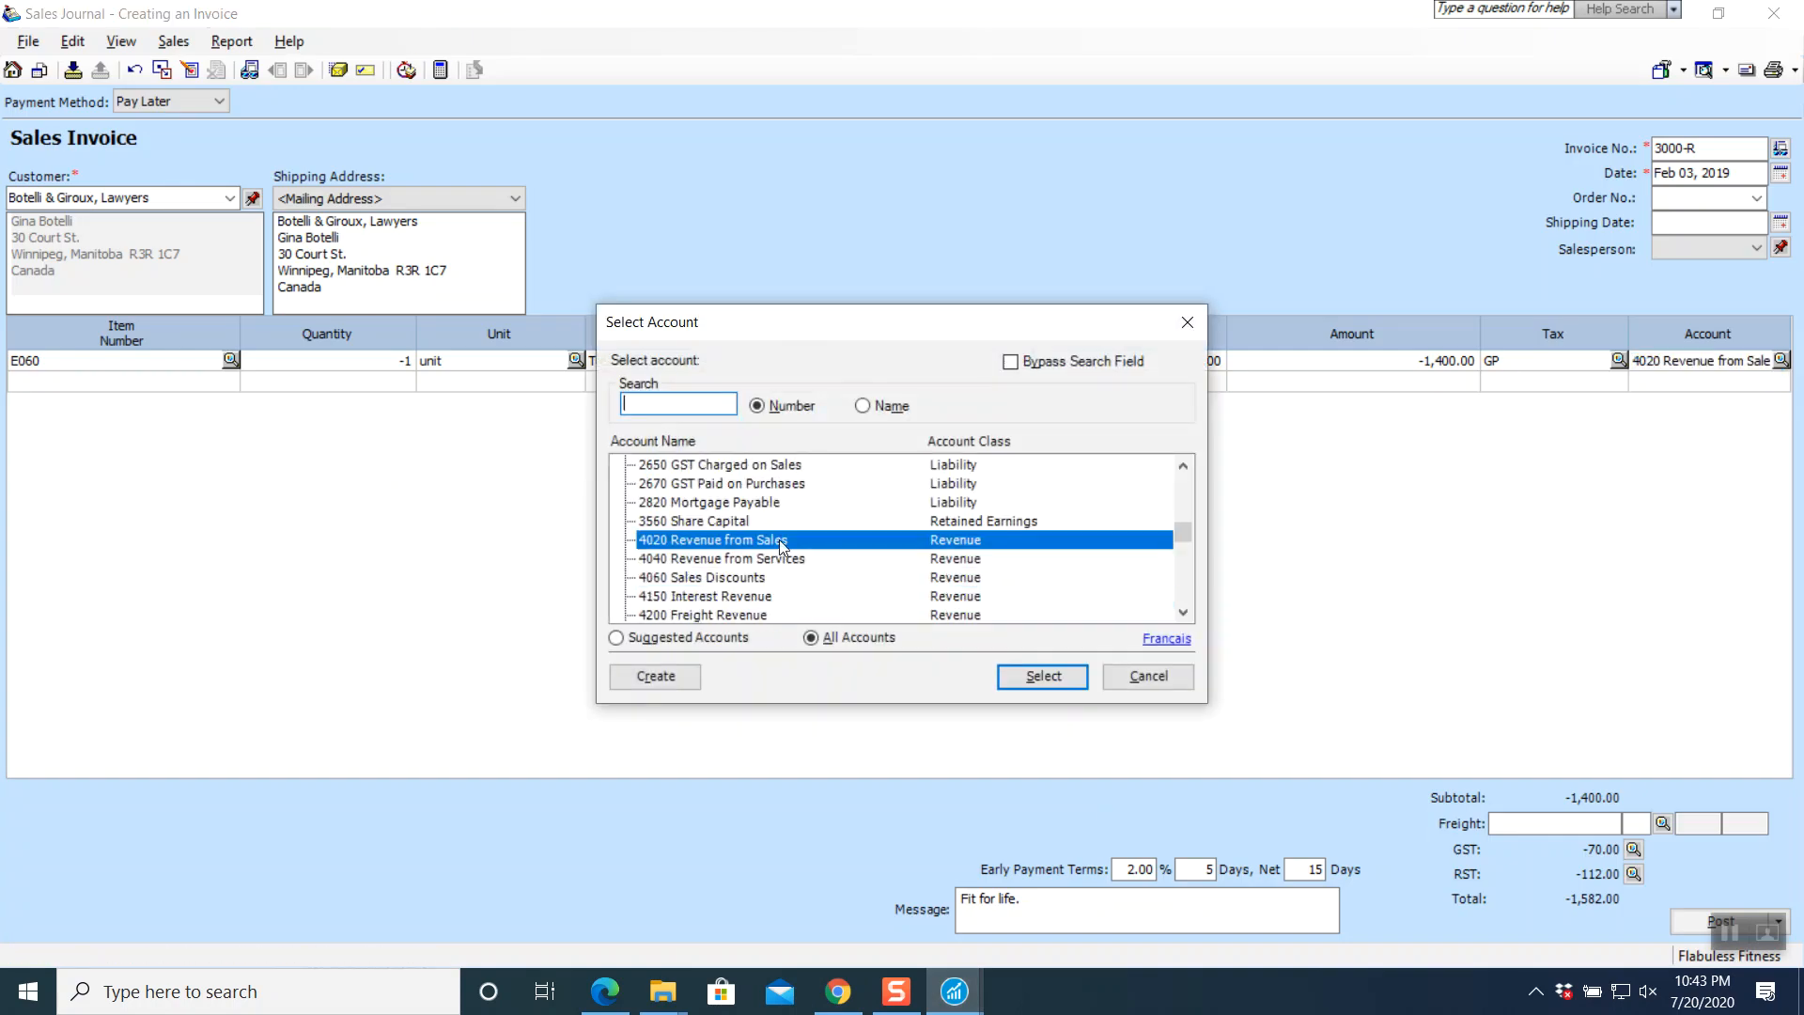
pyautogui.click(672, 689)
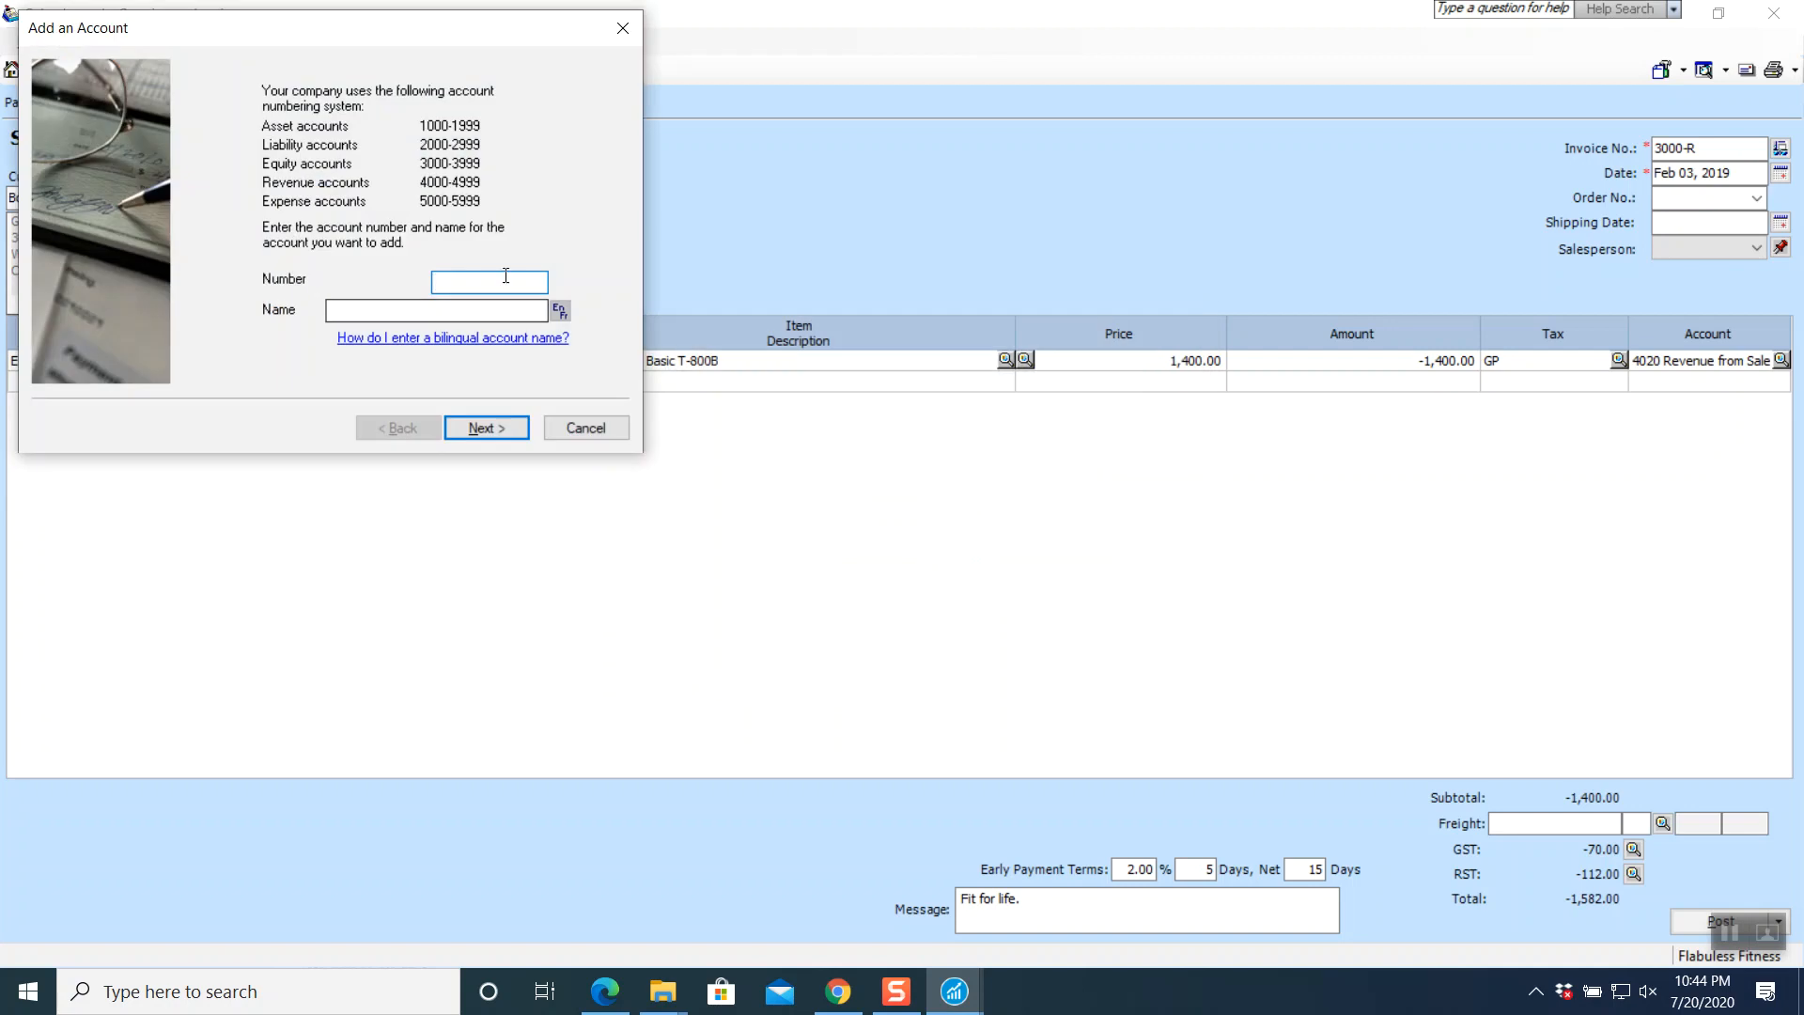
pyautogui.click(471, 311)
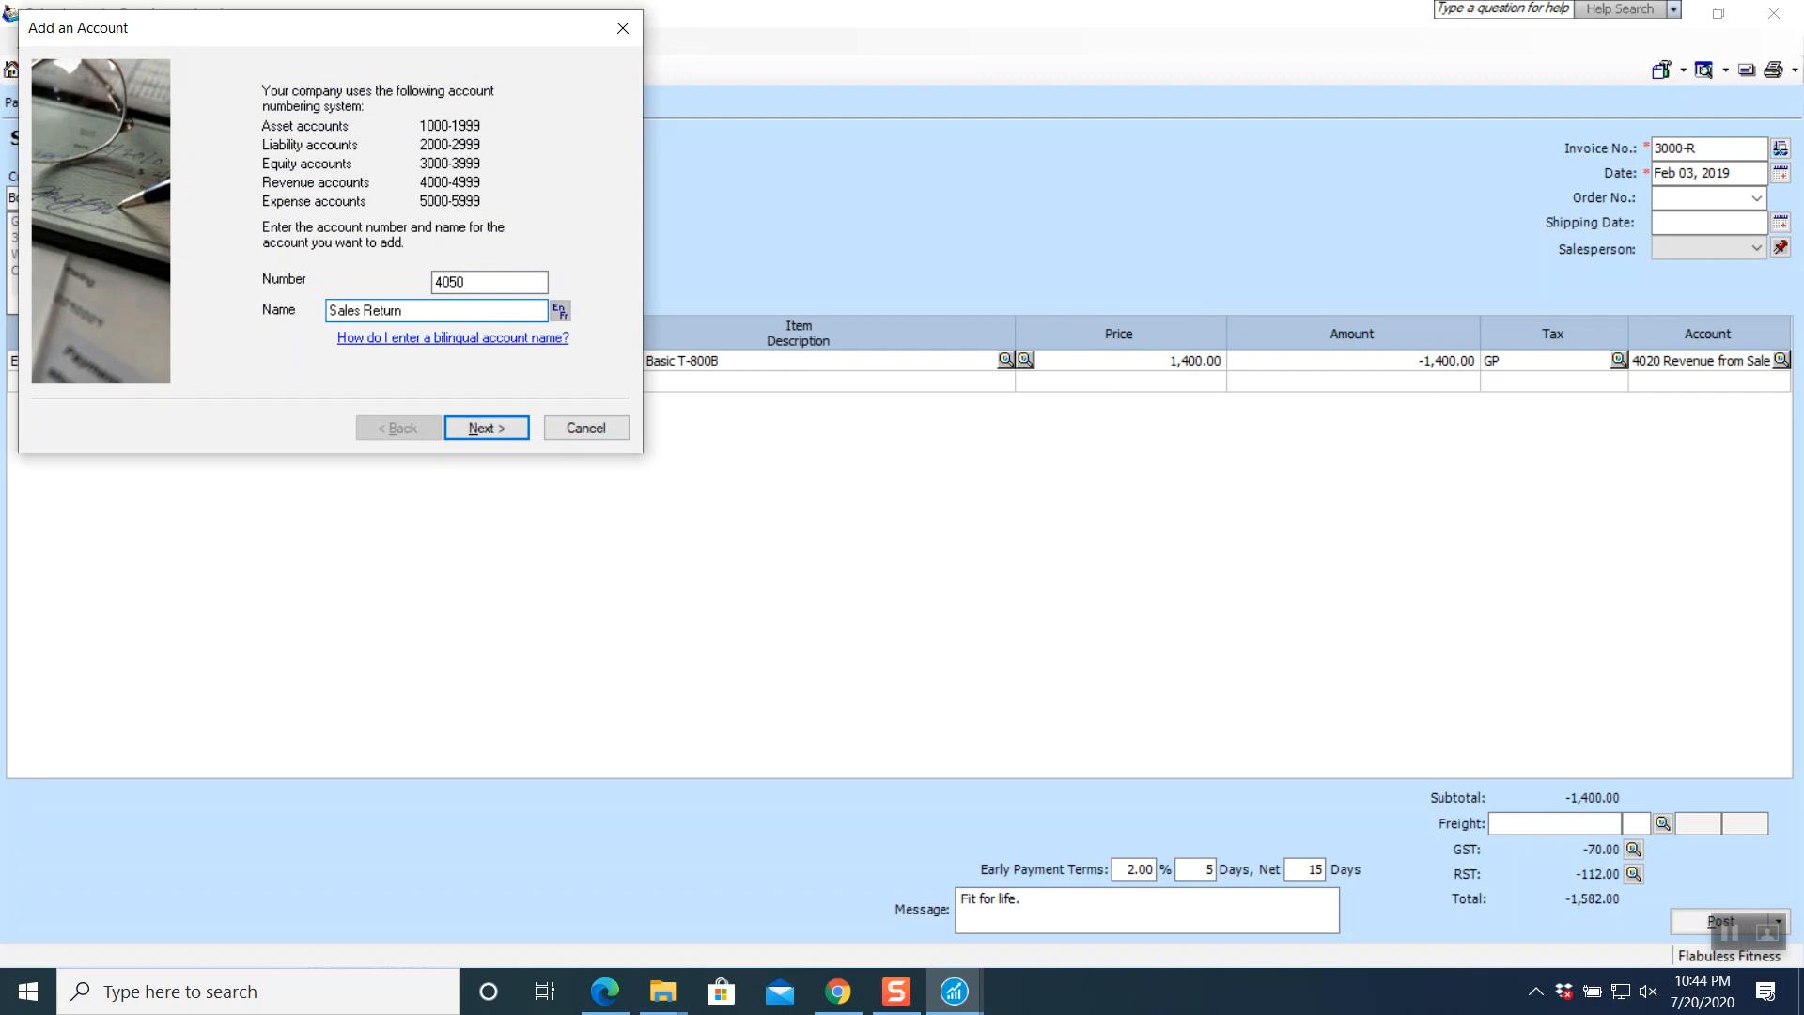
pyautogui.click(465, 426)
pyautogui.click(466, 426)
pyautogui.click(468, 426)
pyautogui.click(471, 427)
pyautogui.click(471, 424)
pyautogui.click(471, 424)
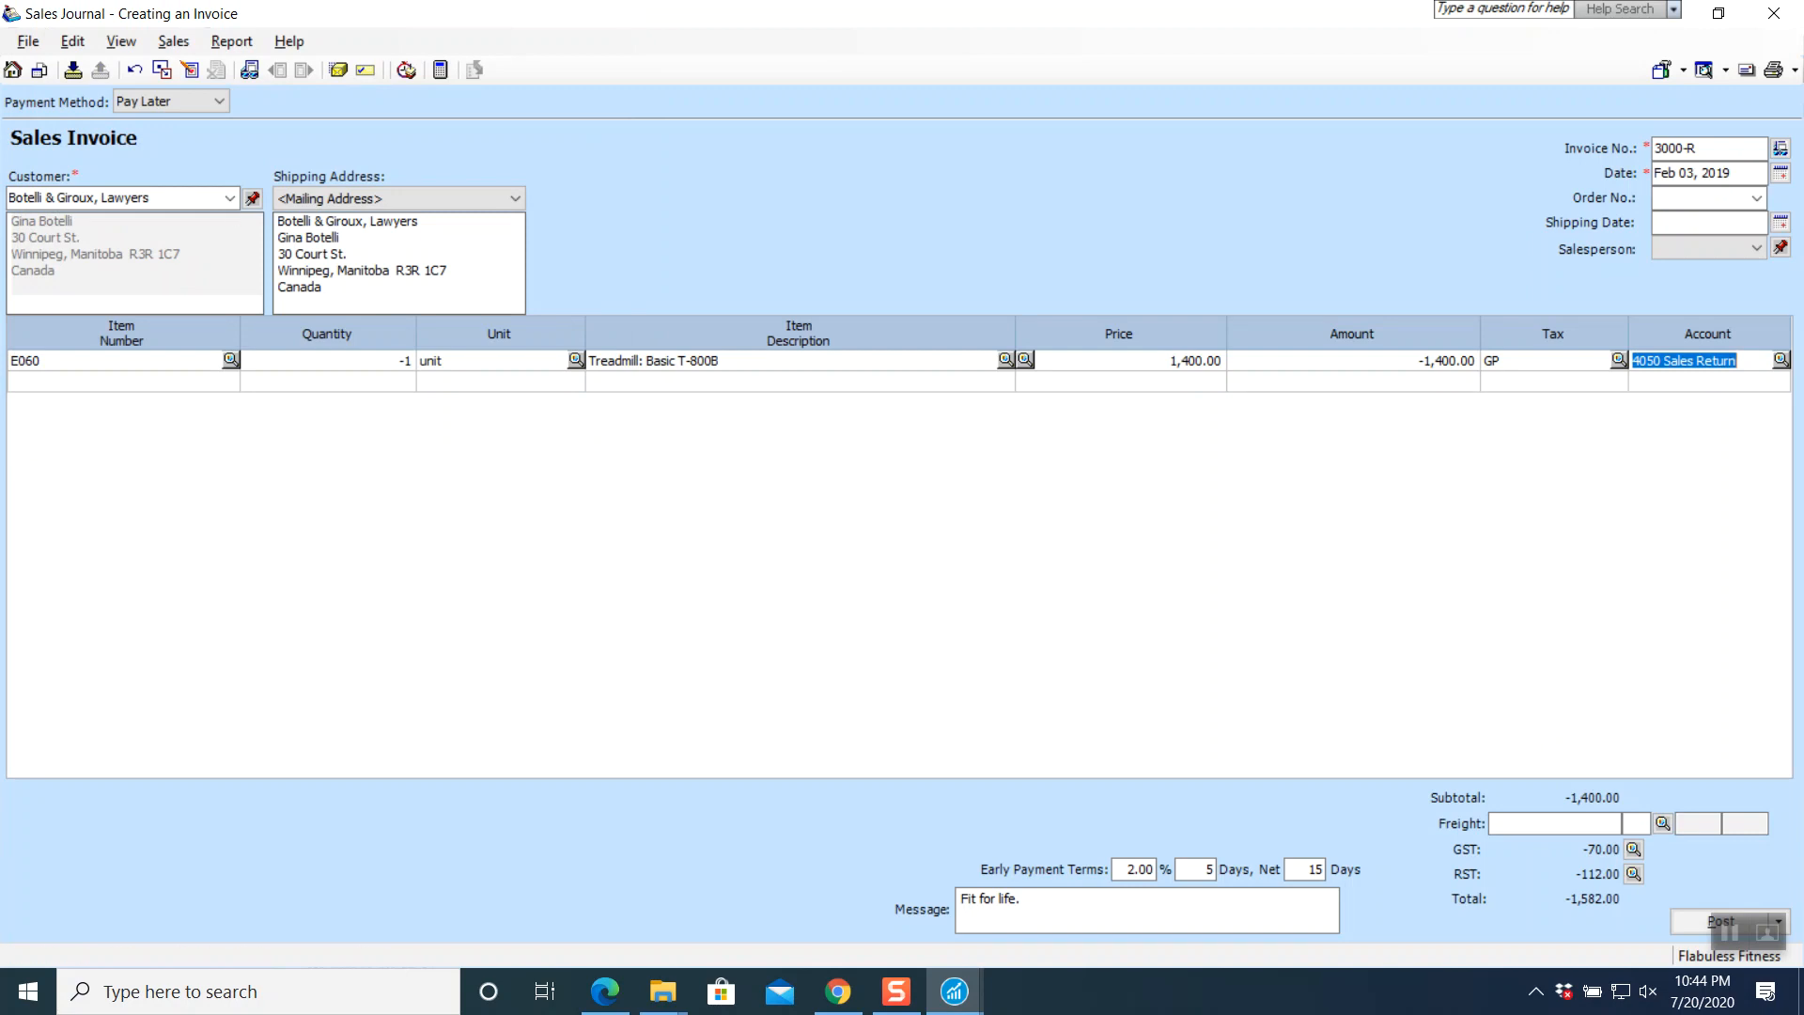
# - Review the journal entry, assign the salesperson, and post return 3000-R as J7
pyautogui.click(243, 45)
pyautogui.click(261, 71)
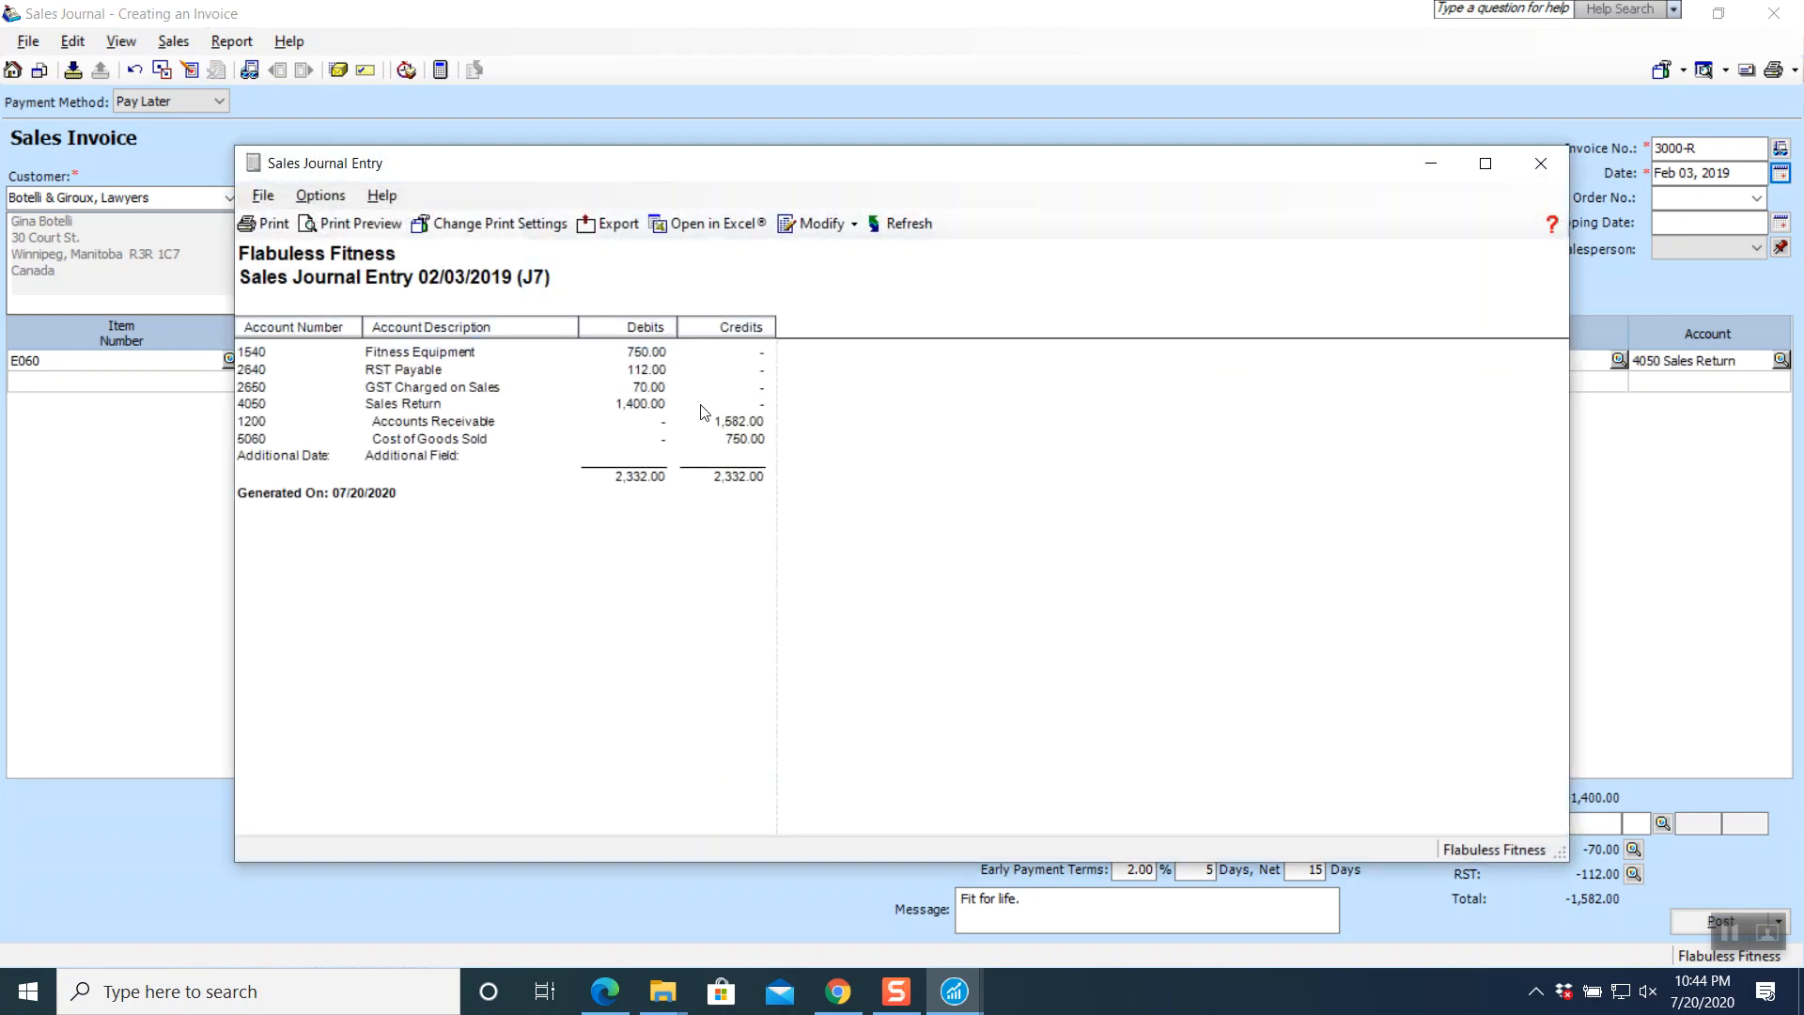
pyautogui.click(1534, 175)
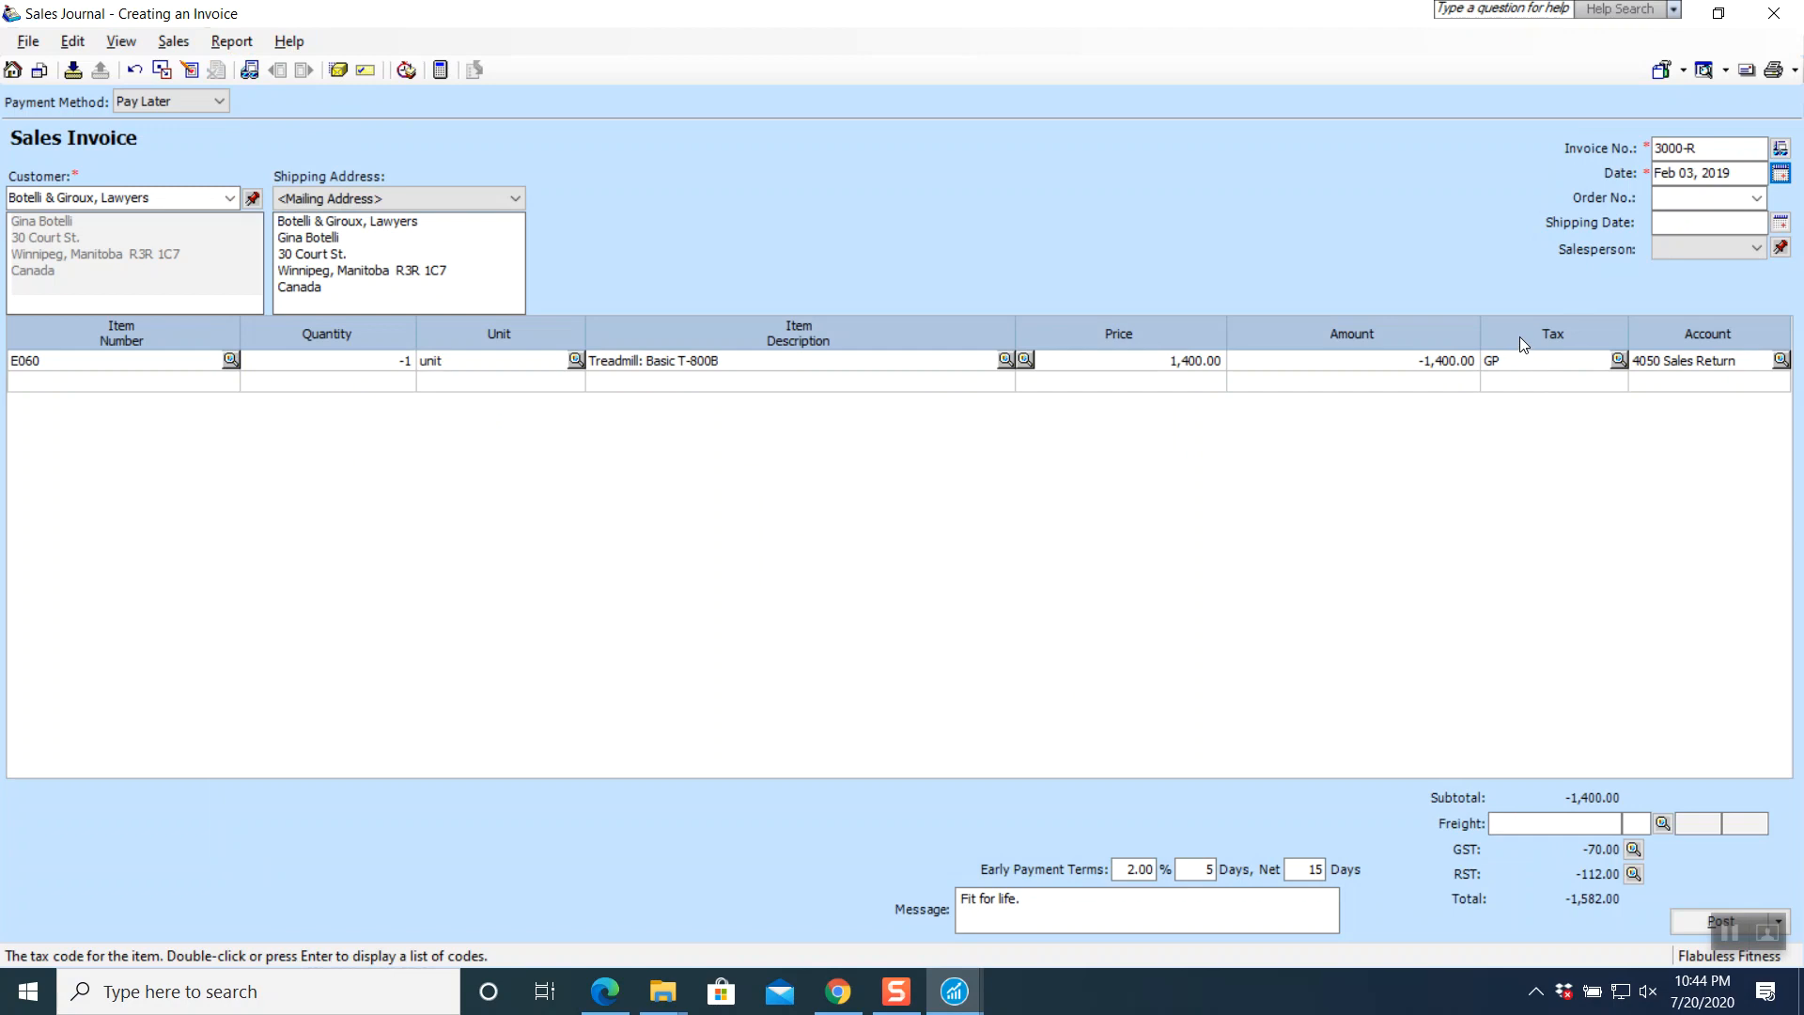
pyautogui.click(1706, 248)
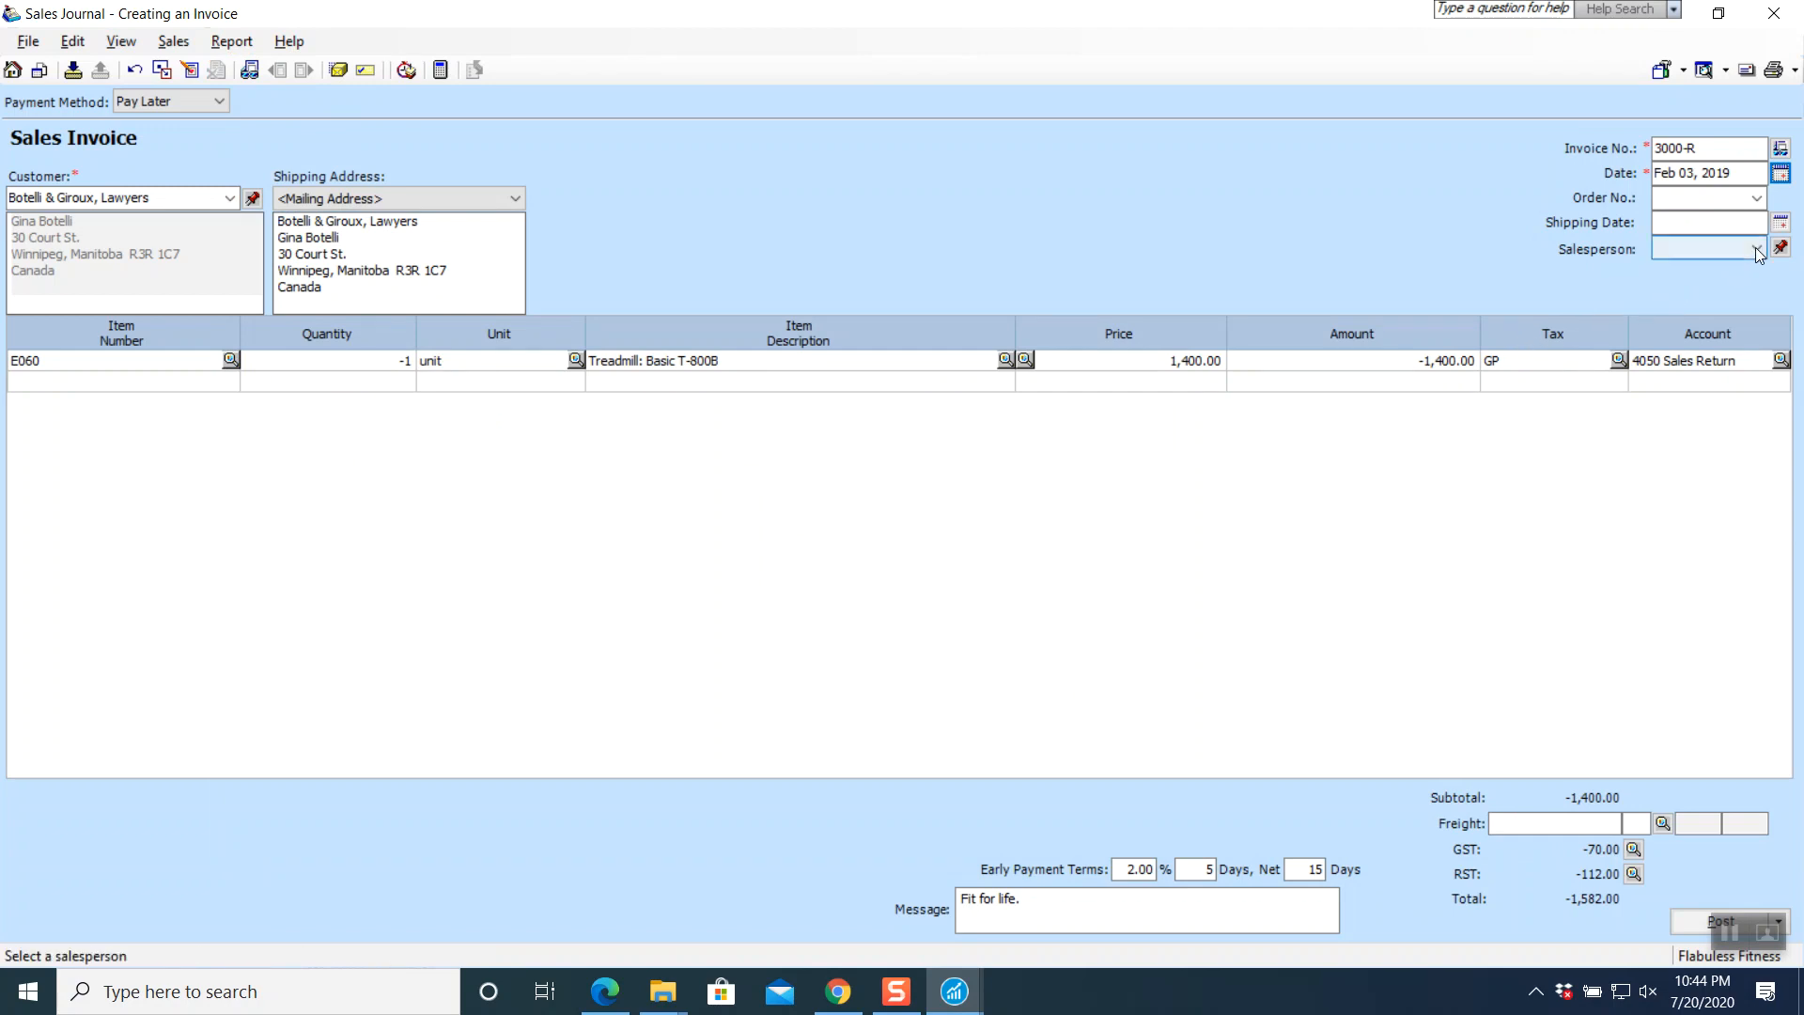
pyautogui.click(1728, 284)
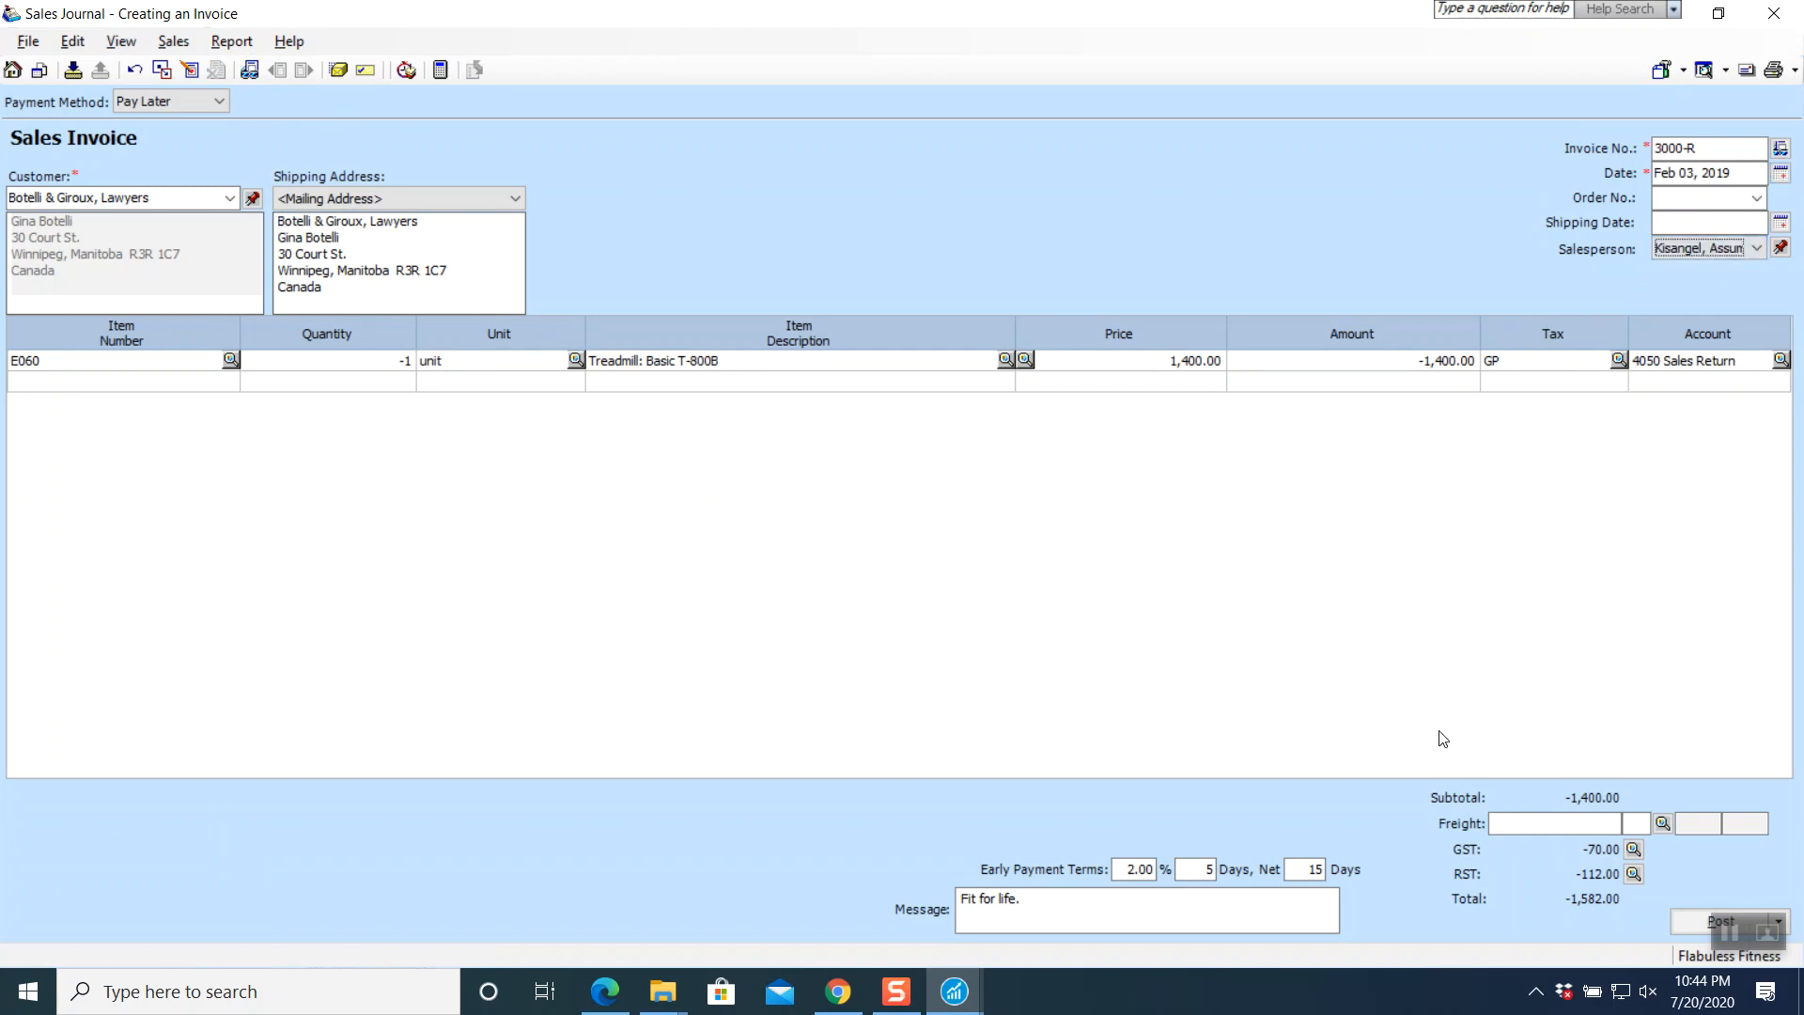
pyautogui.click(1680, 927)
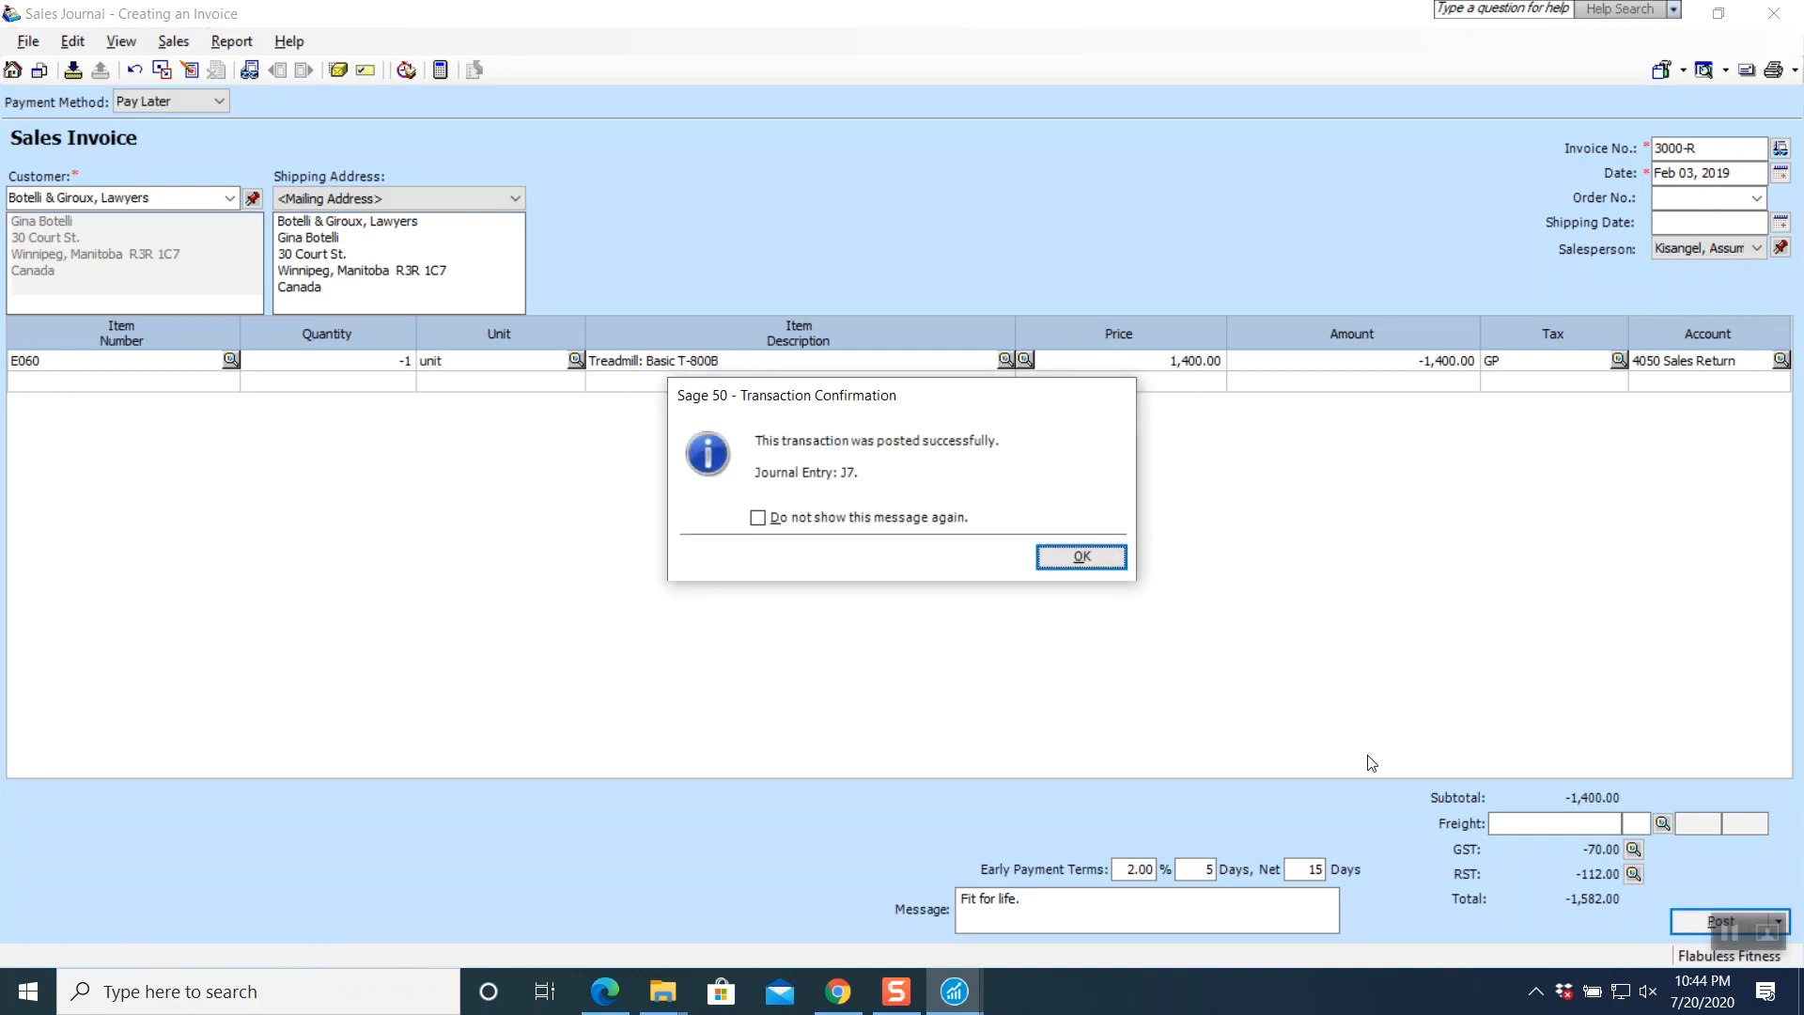
pyautogui.click(1108, 561)
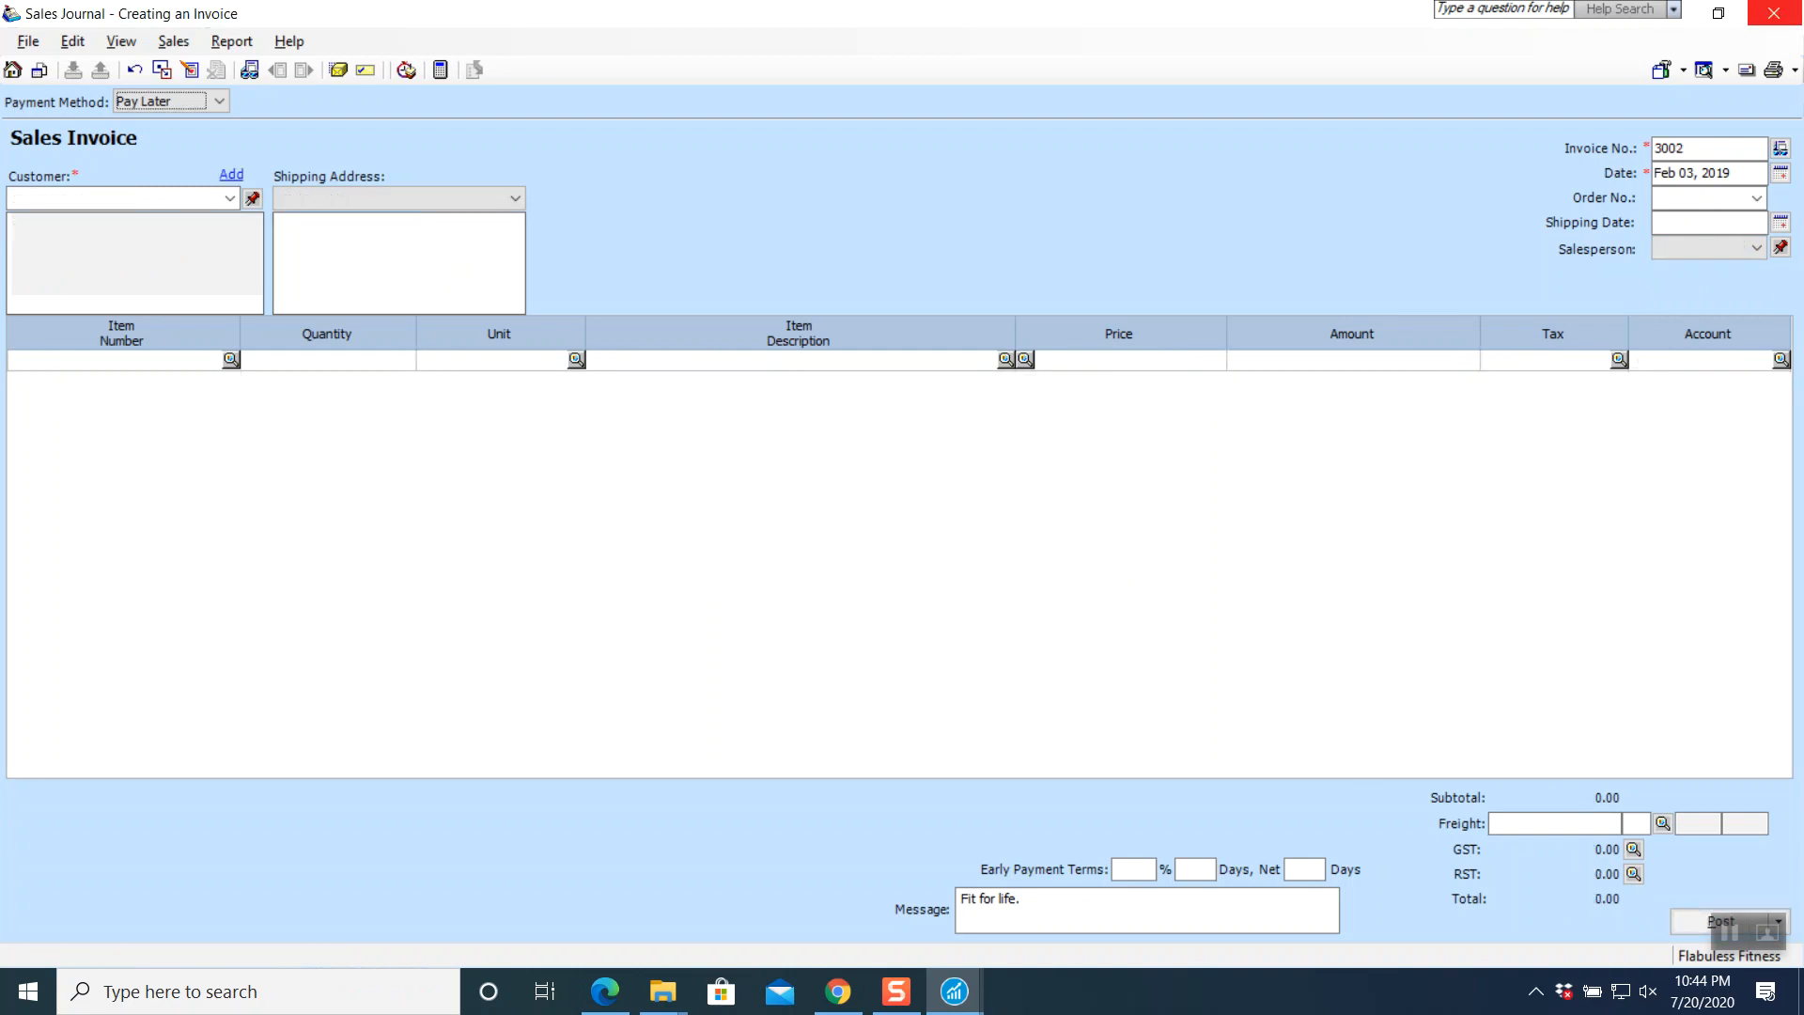
pyautogui.click(1790, 14)
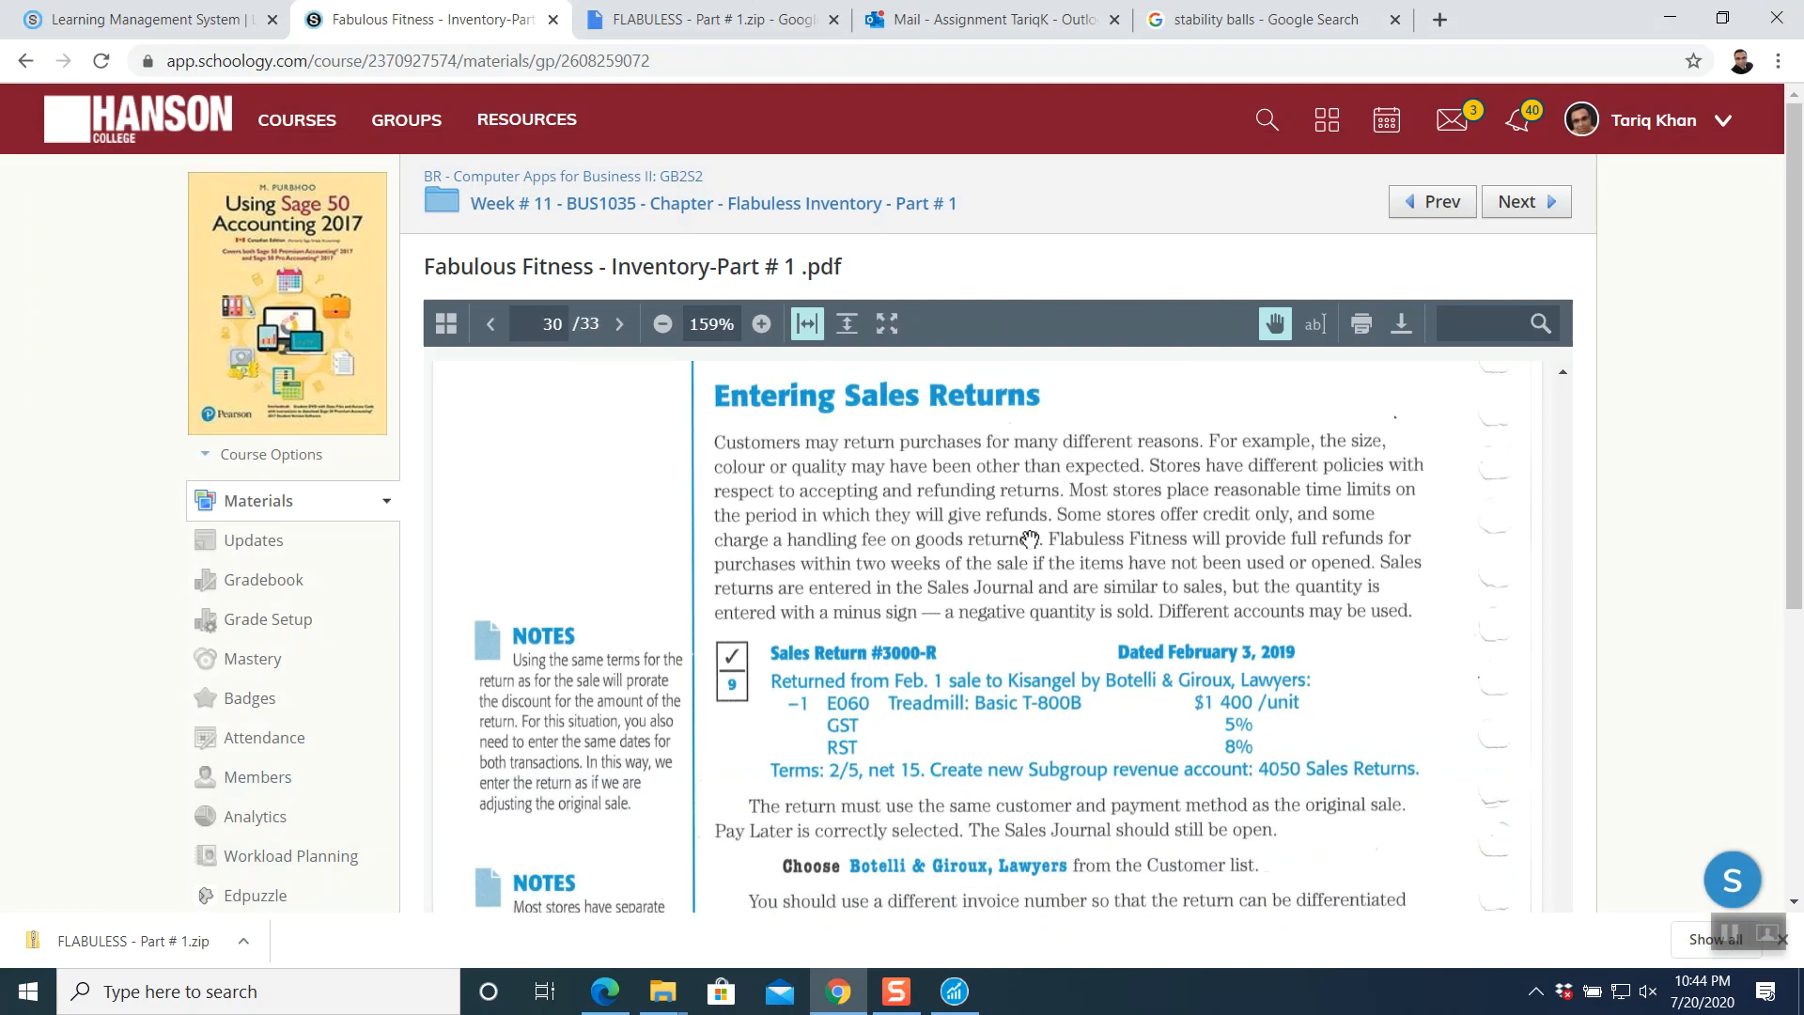
# - Scroll the textbook PDF to the Payment Cheque #251 instructions on page 32, then return to Sage 50
pyautogui.scroll(-3, 1026, 598)
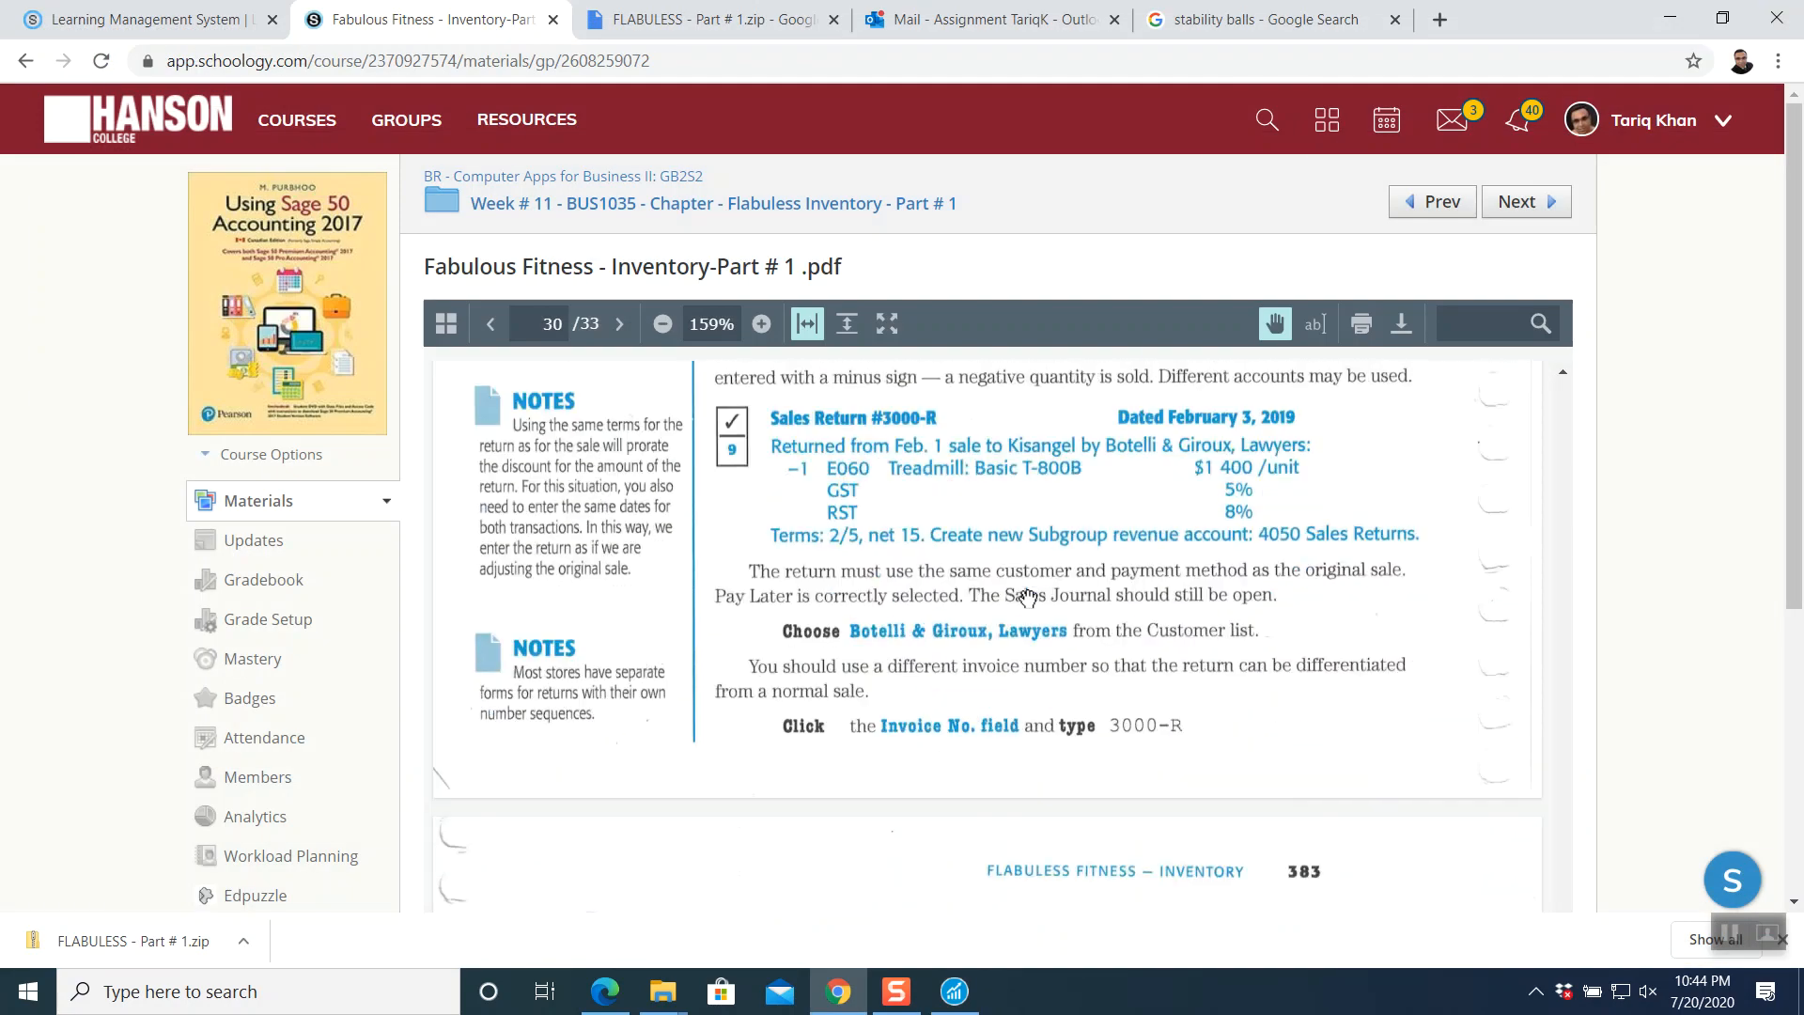
pyautogui.scroll(-10, 1026, 598)
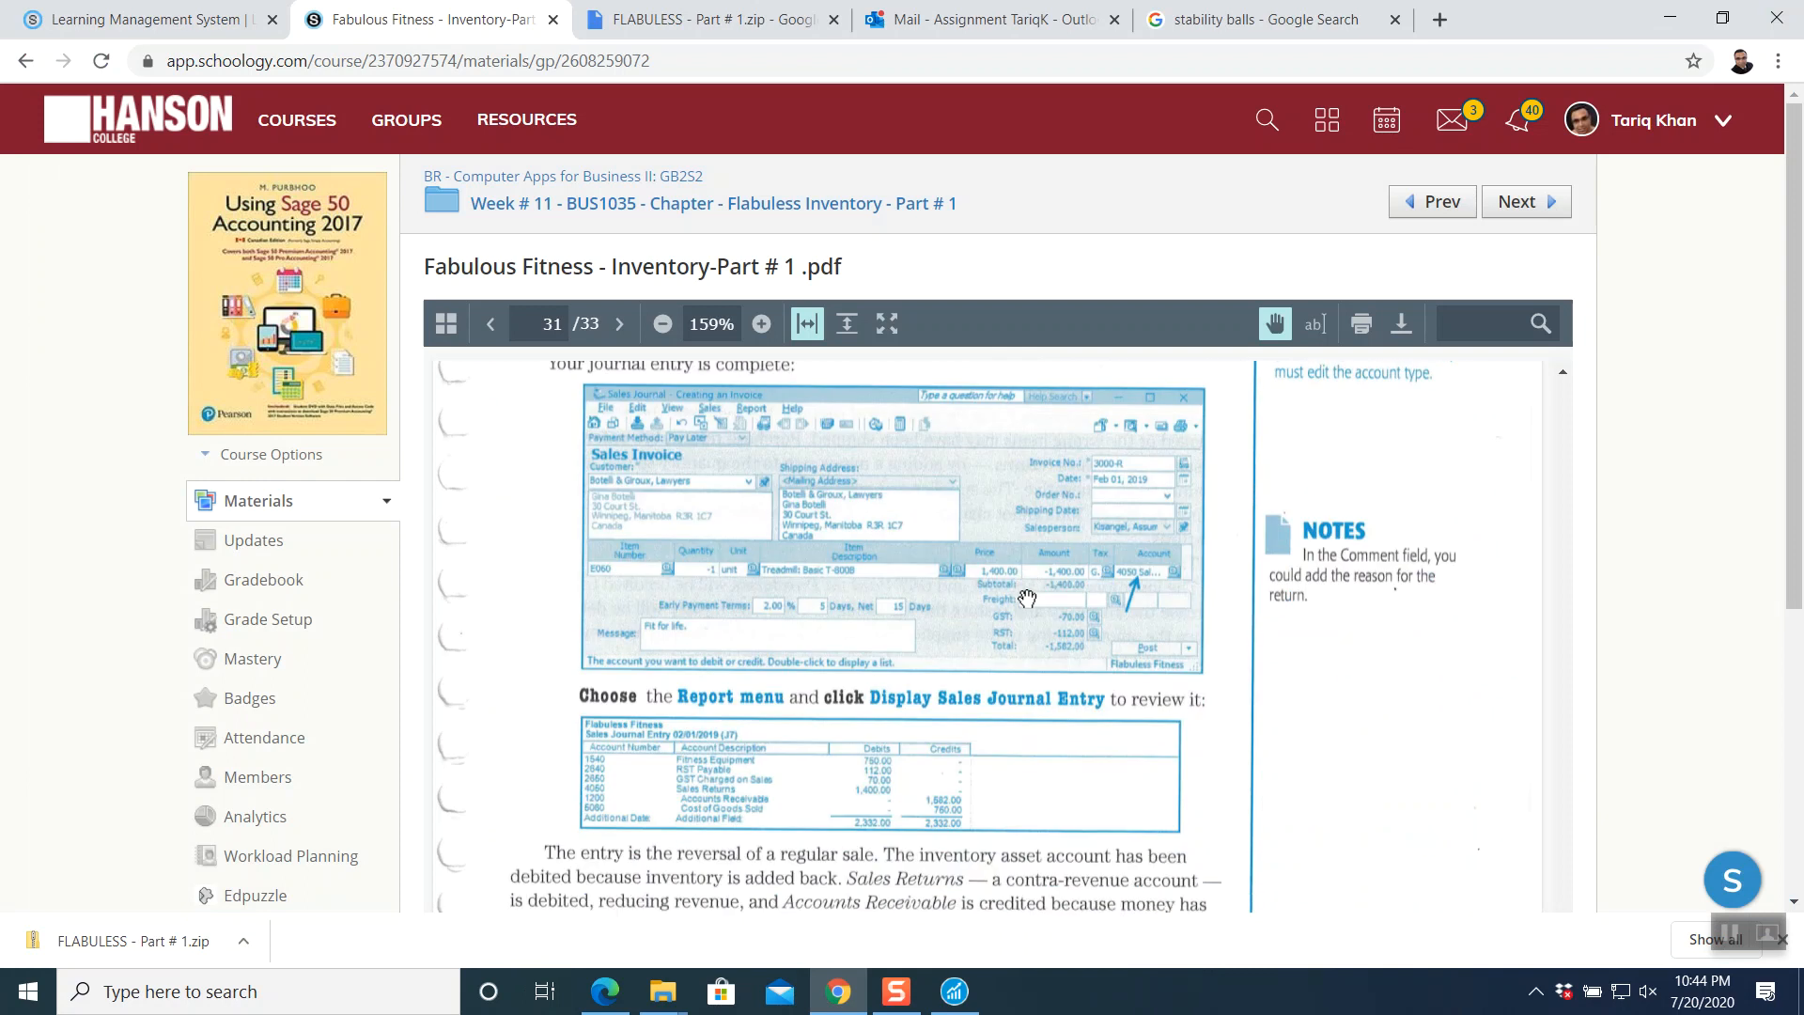
pyautogui.scroll(-8, 1026, 597)
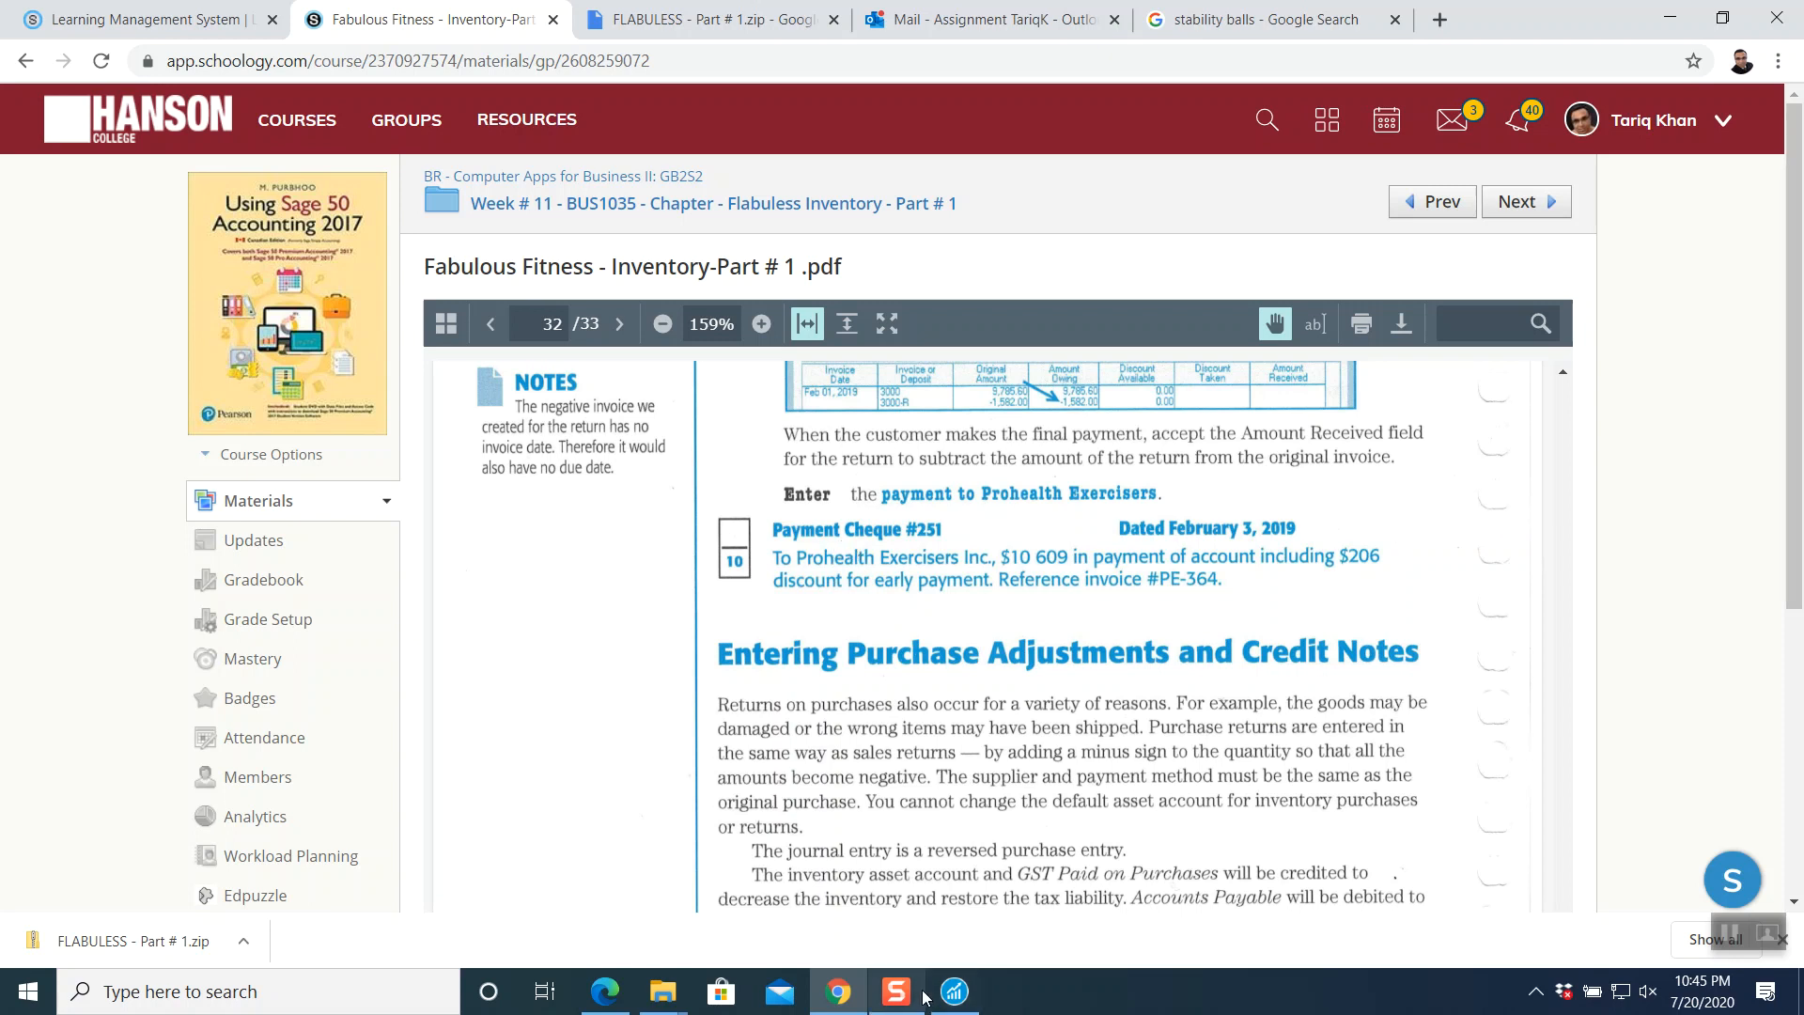
pyautogui.click(954, 992)
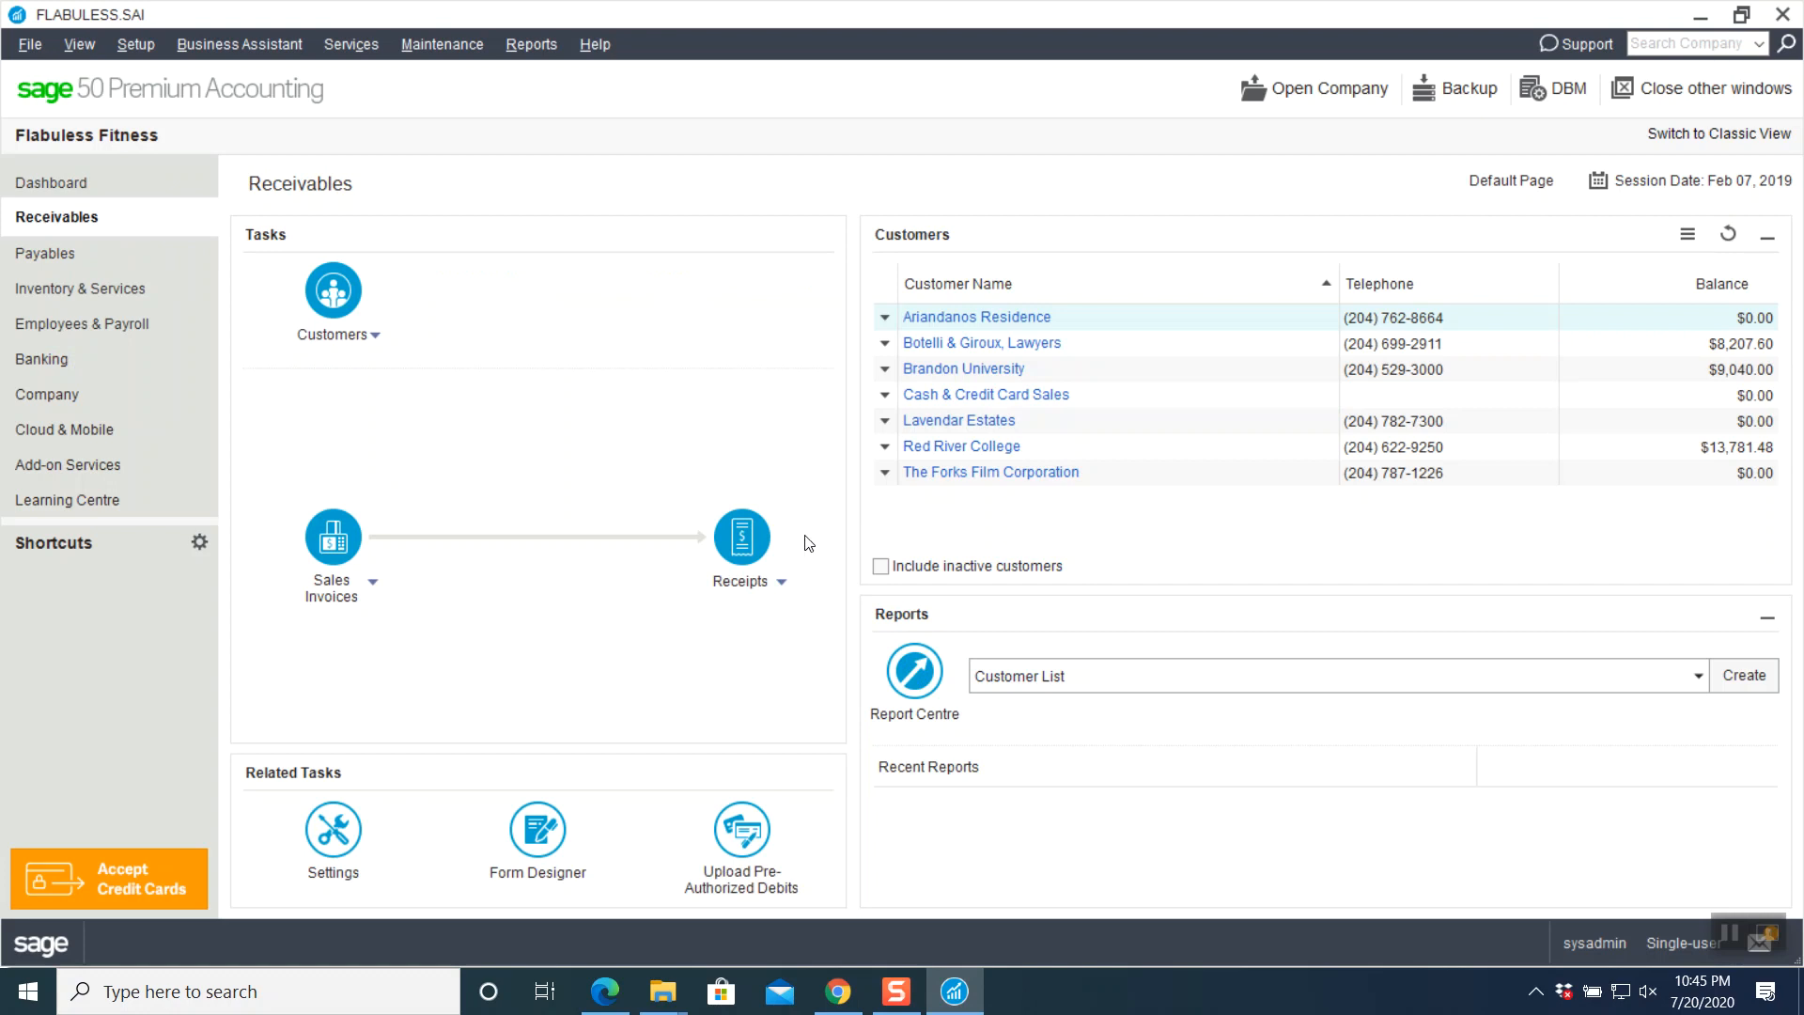
# - Start a Feb 3, 2019 payment to Prohealth Exercisers Inc. against invoice PE-364
pyautogui.click(105, 247)
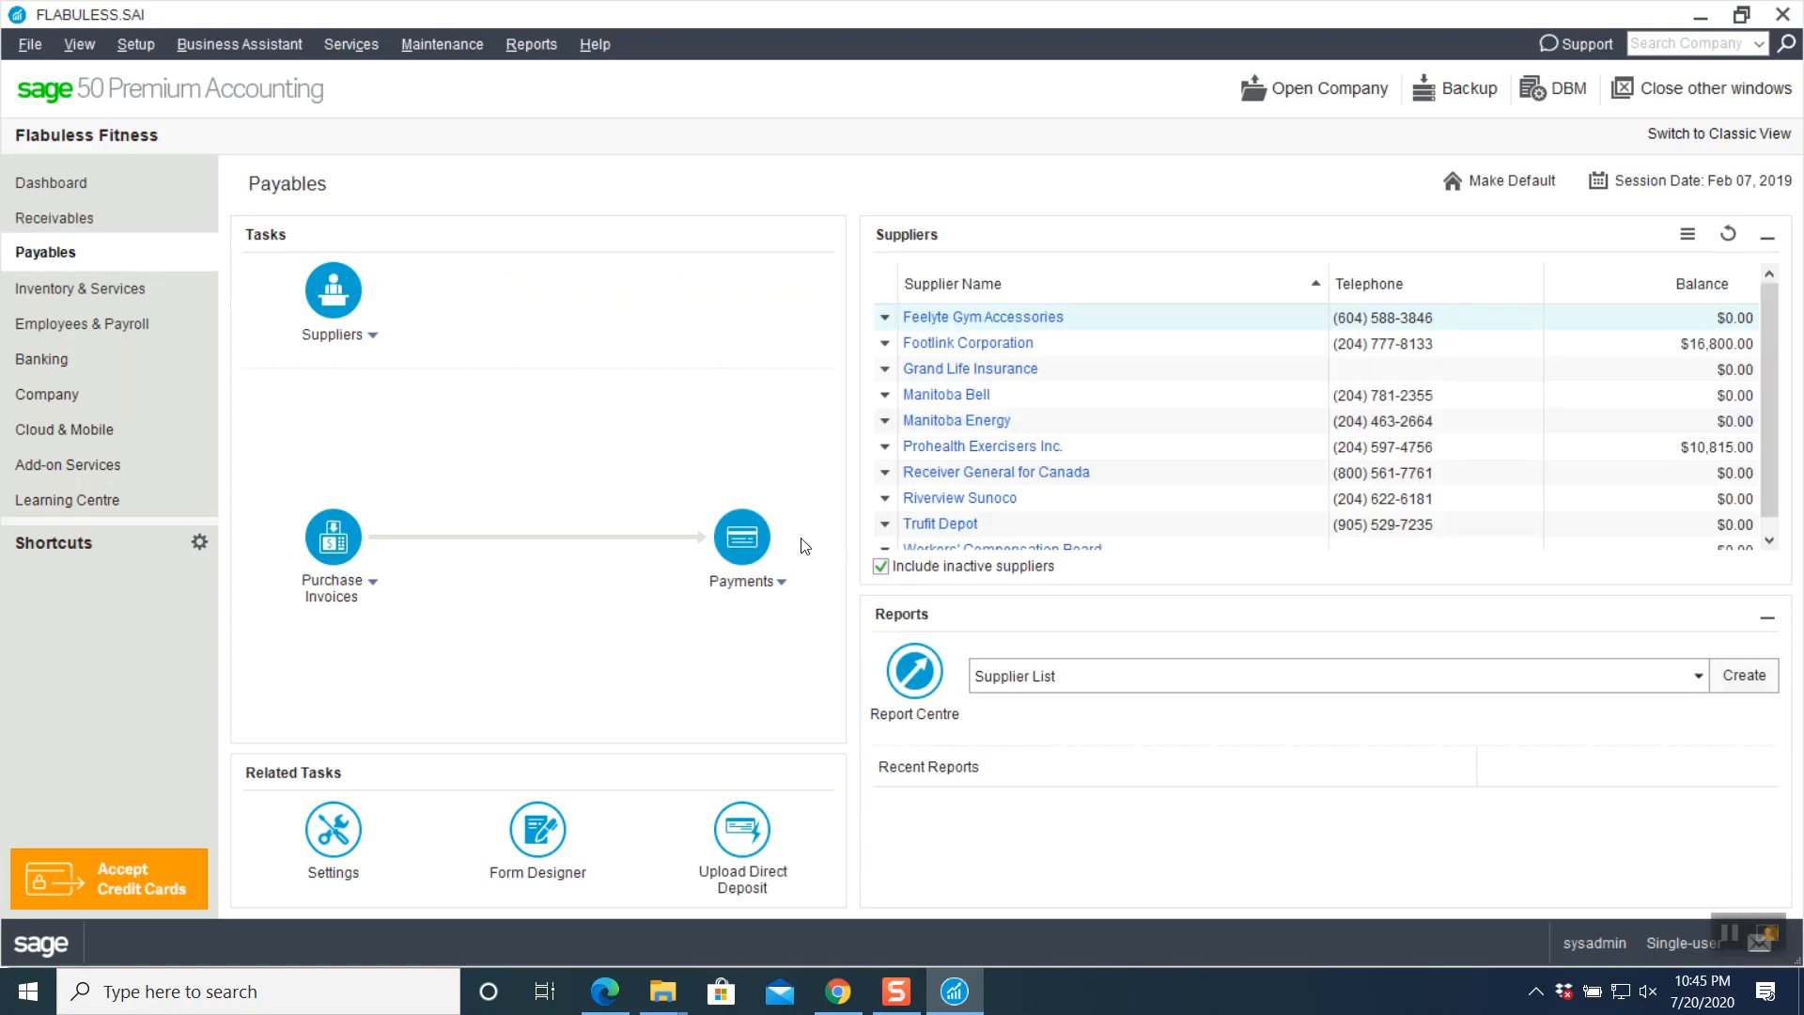
pyautogui.click(759, 541)
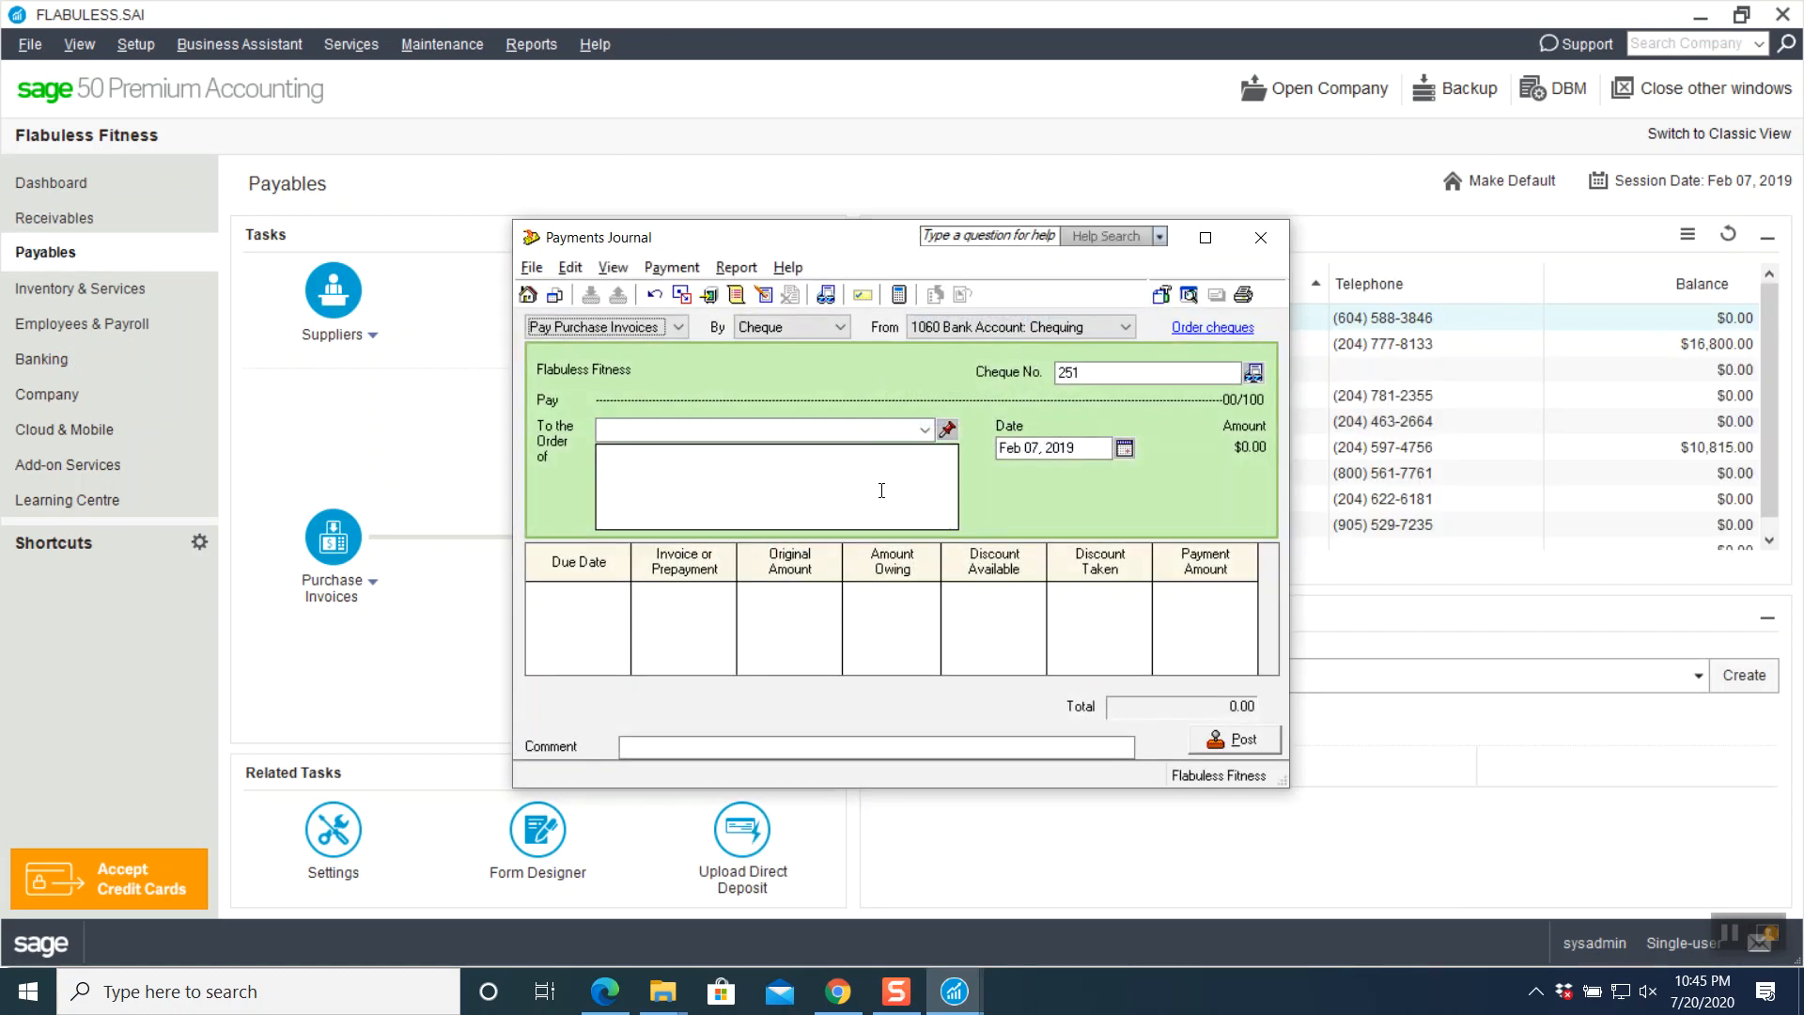
pyautogui.click(1206, 237)
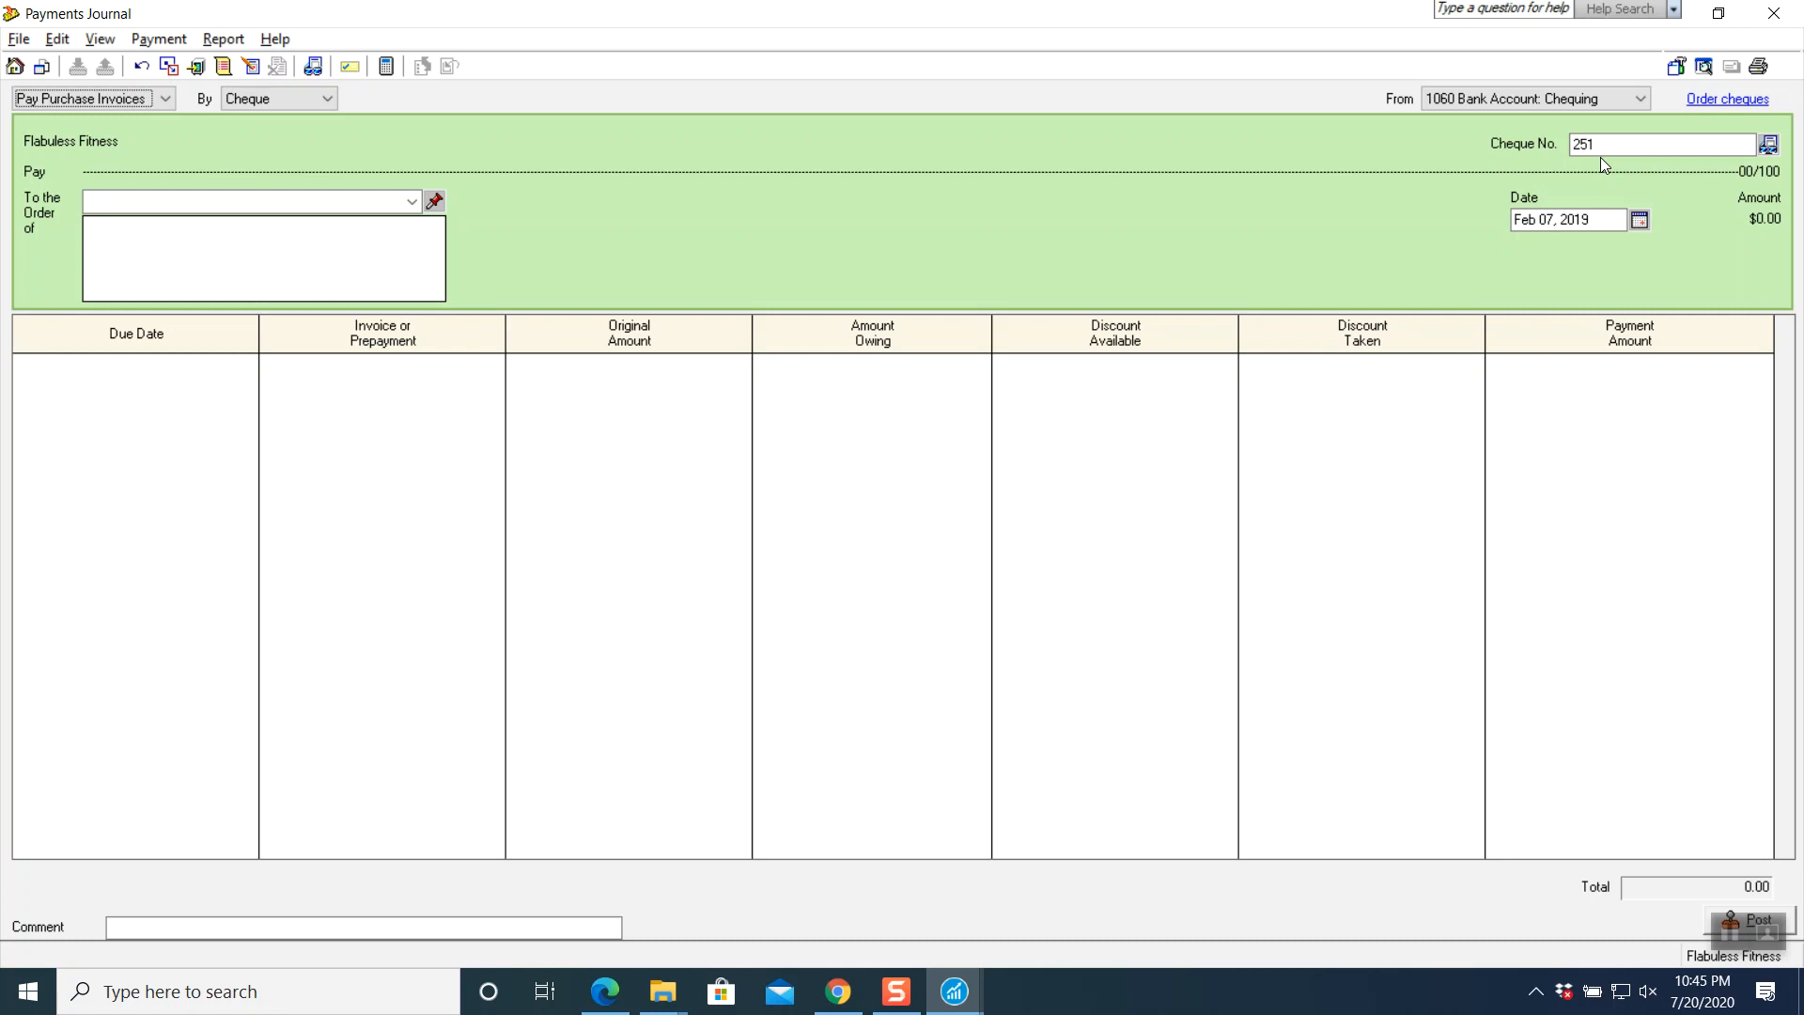
pyautogui.click(1640, 220)
pyautogui.click(1542, 320)
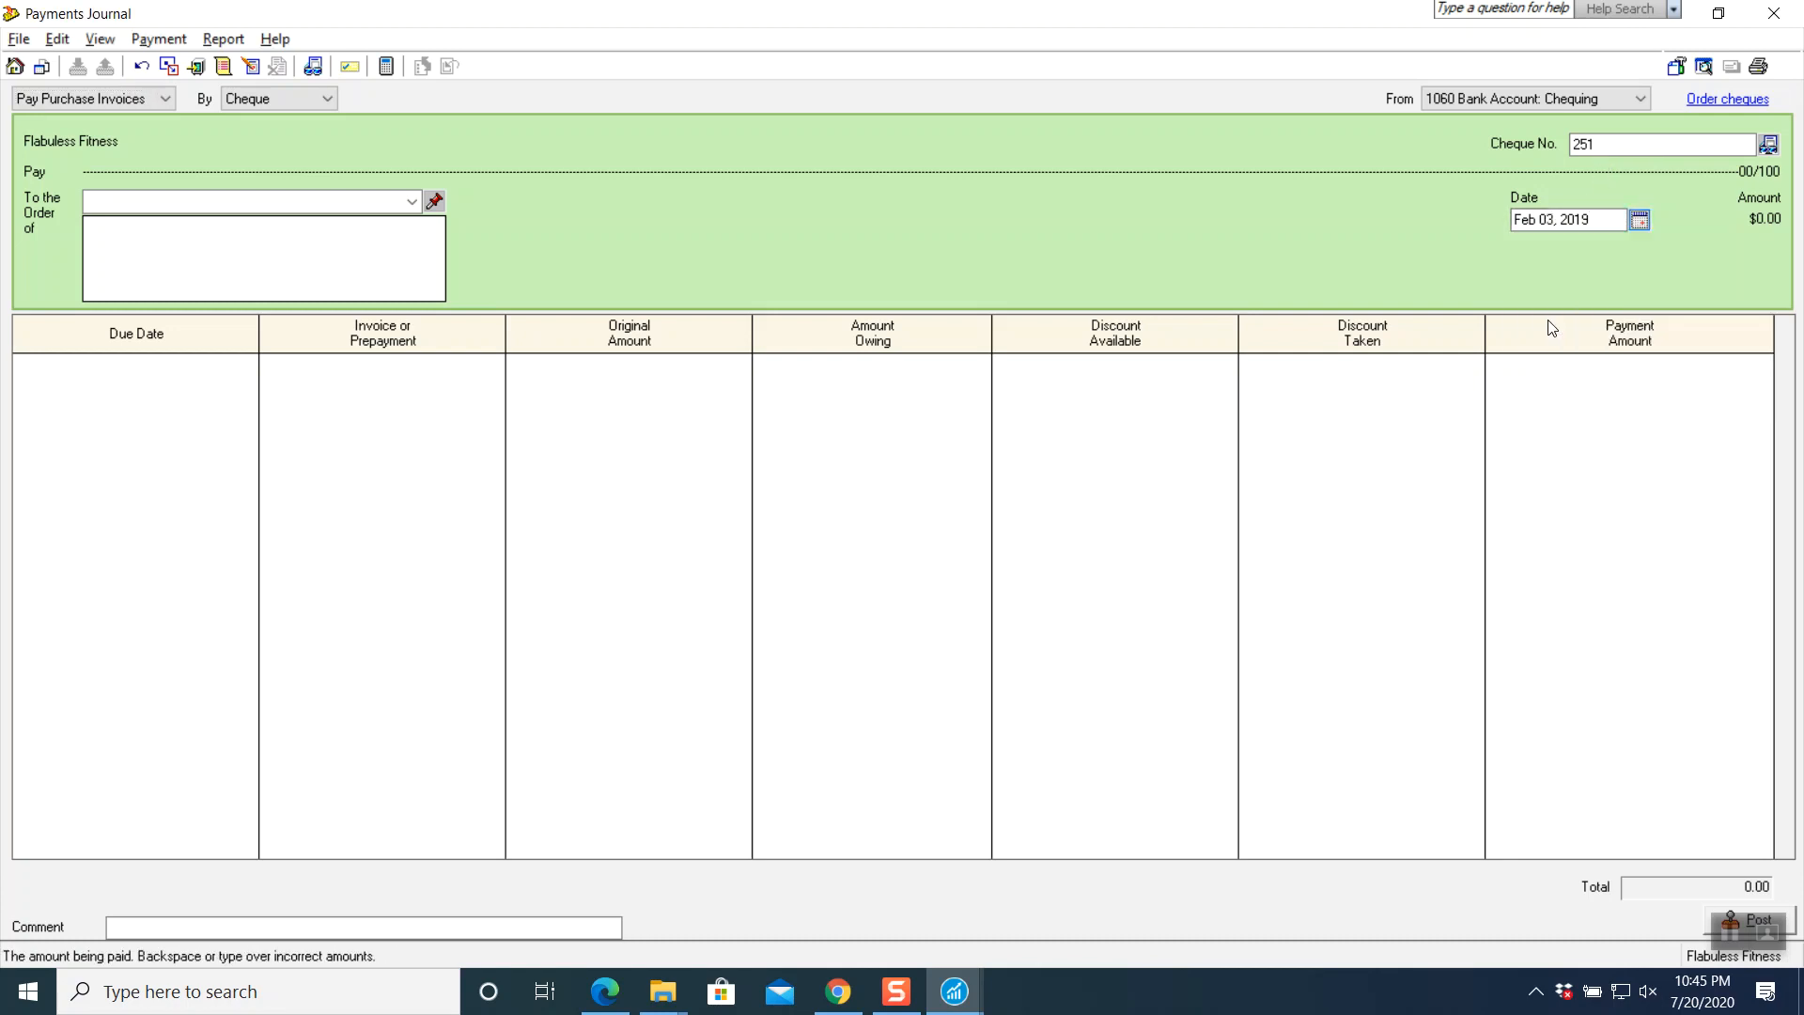
pyautogui.click(412, 201)
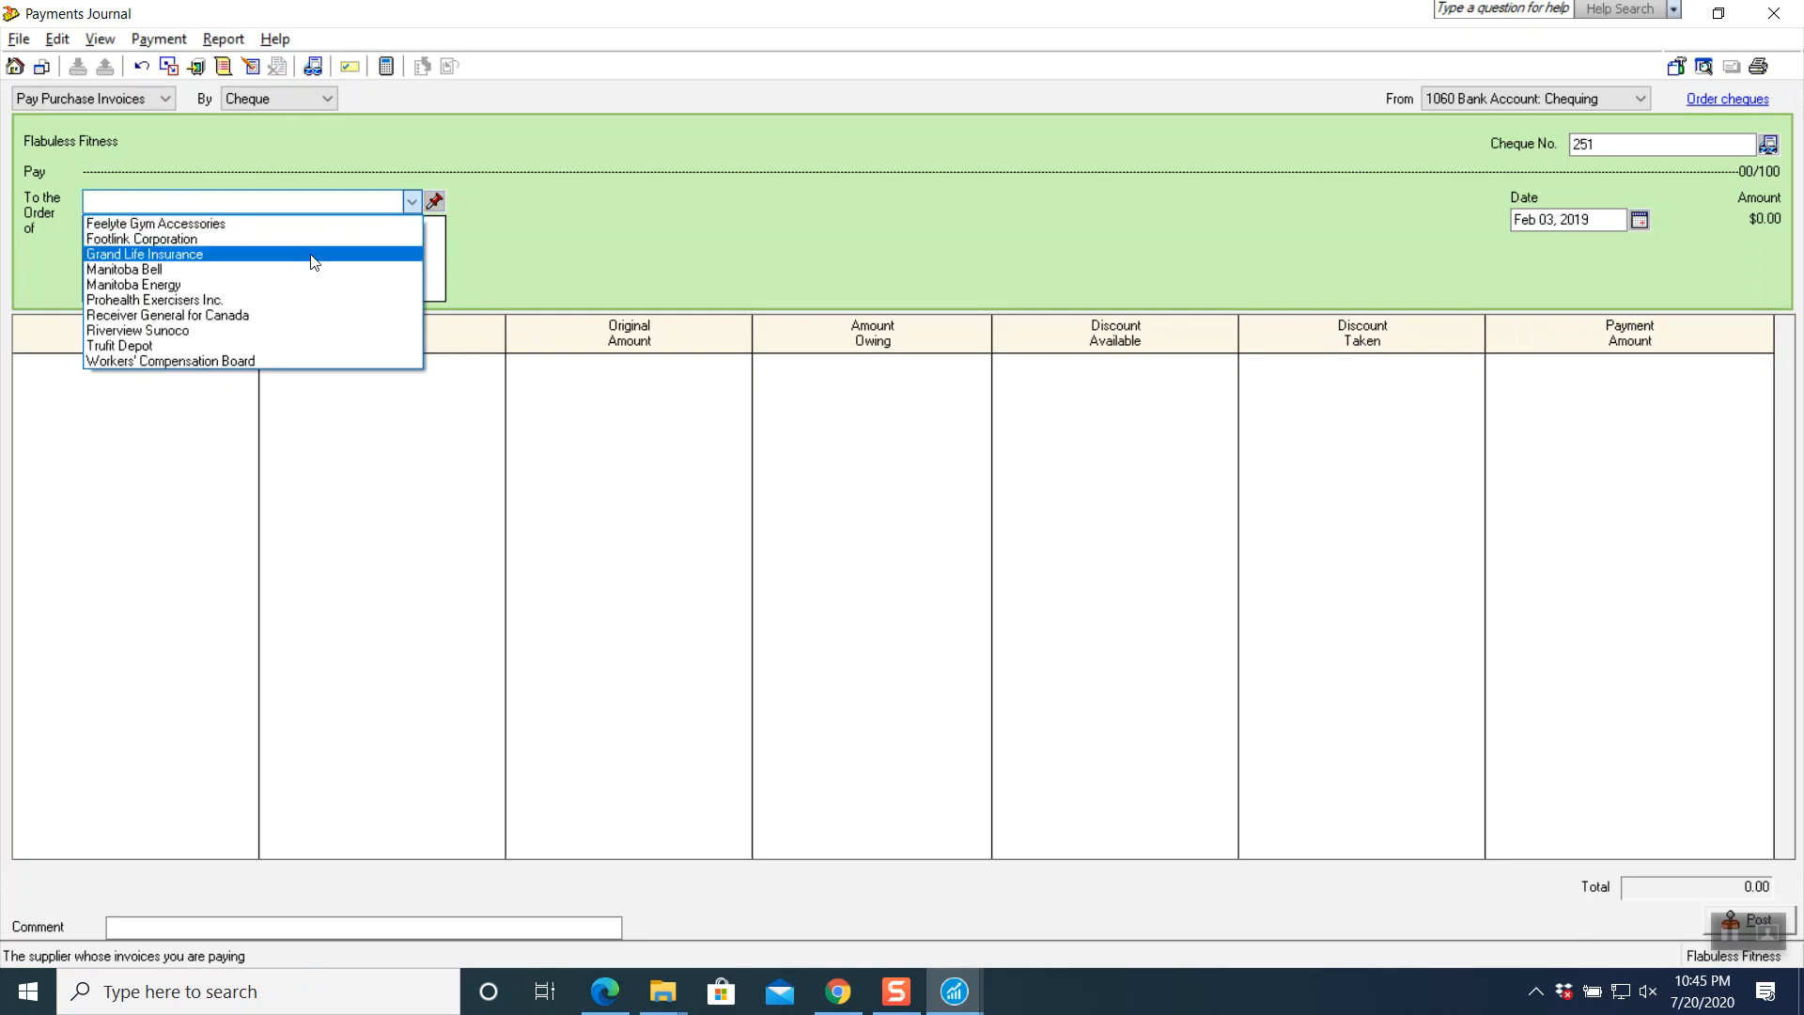
pyautogui.click(269, 299)
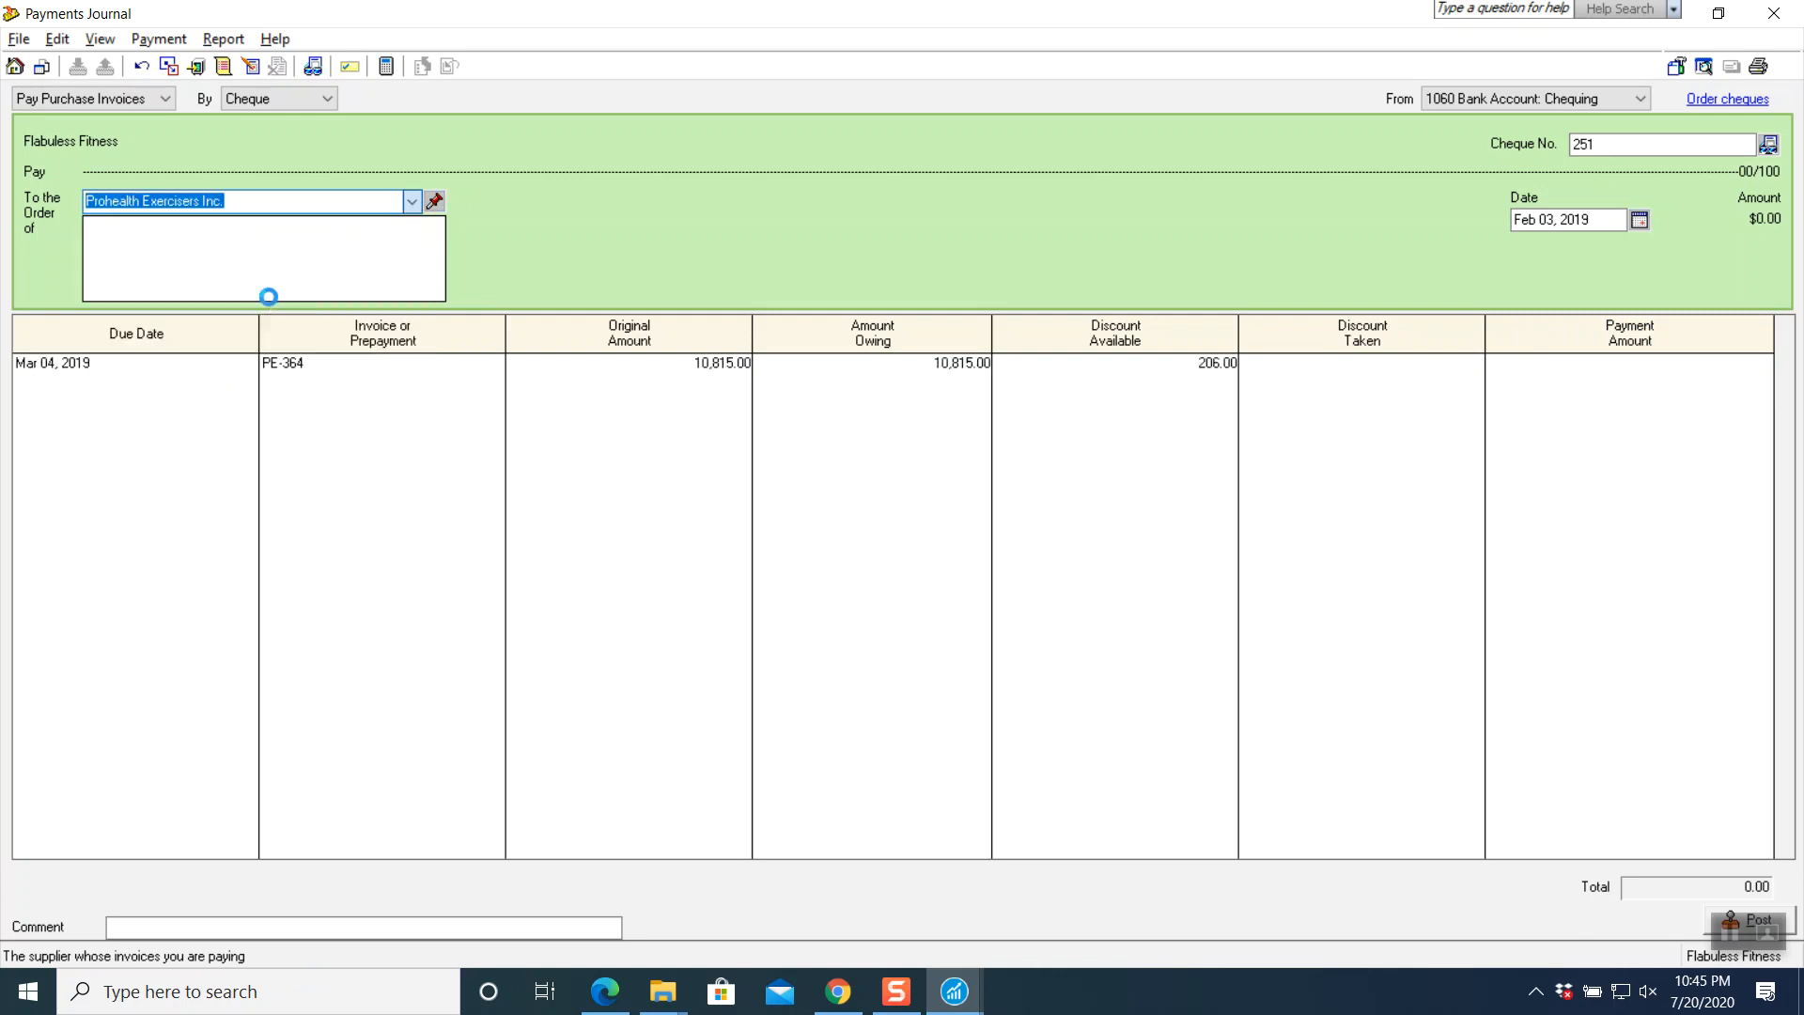
pyautogui.click(306, 372)
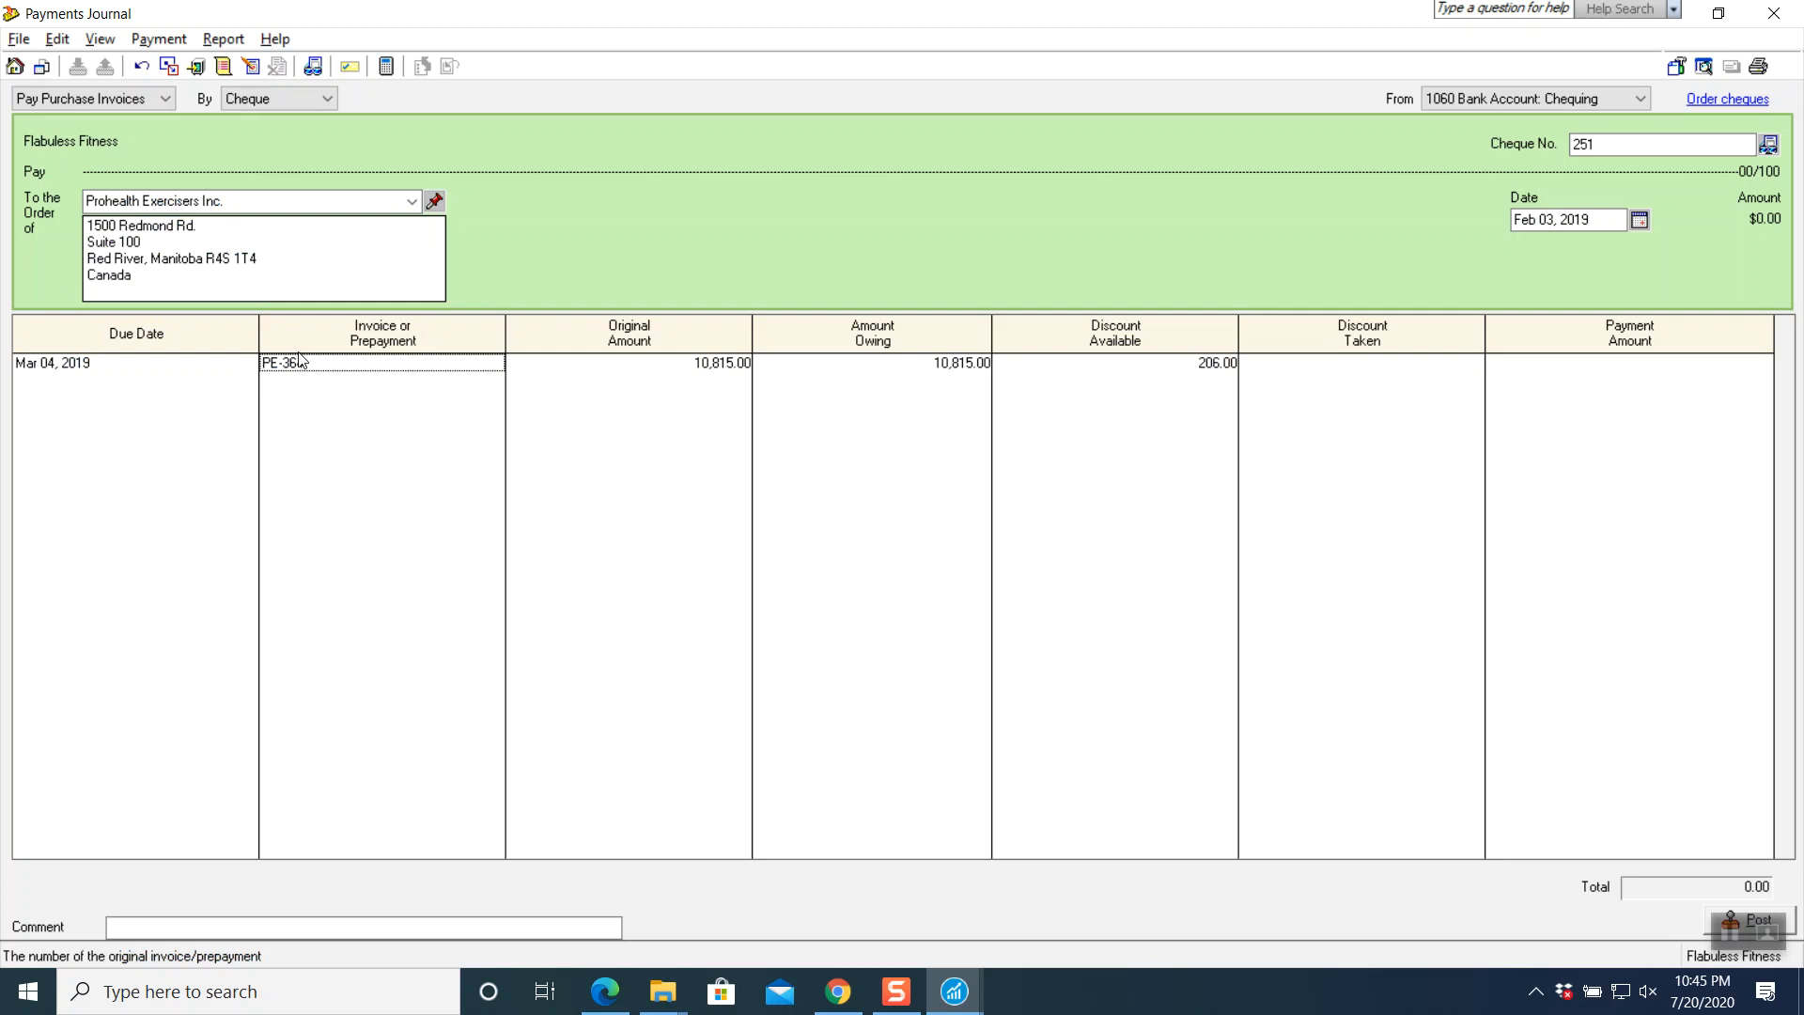
# - Take the 206.00 discount, pay 10,609.00, and post cheque 251 as J8
pyautogui.press('Tab')
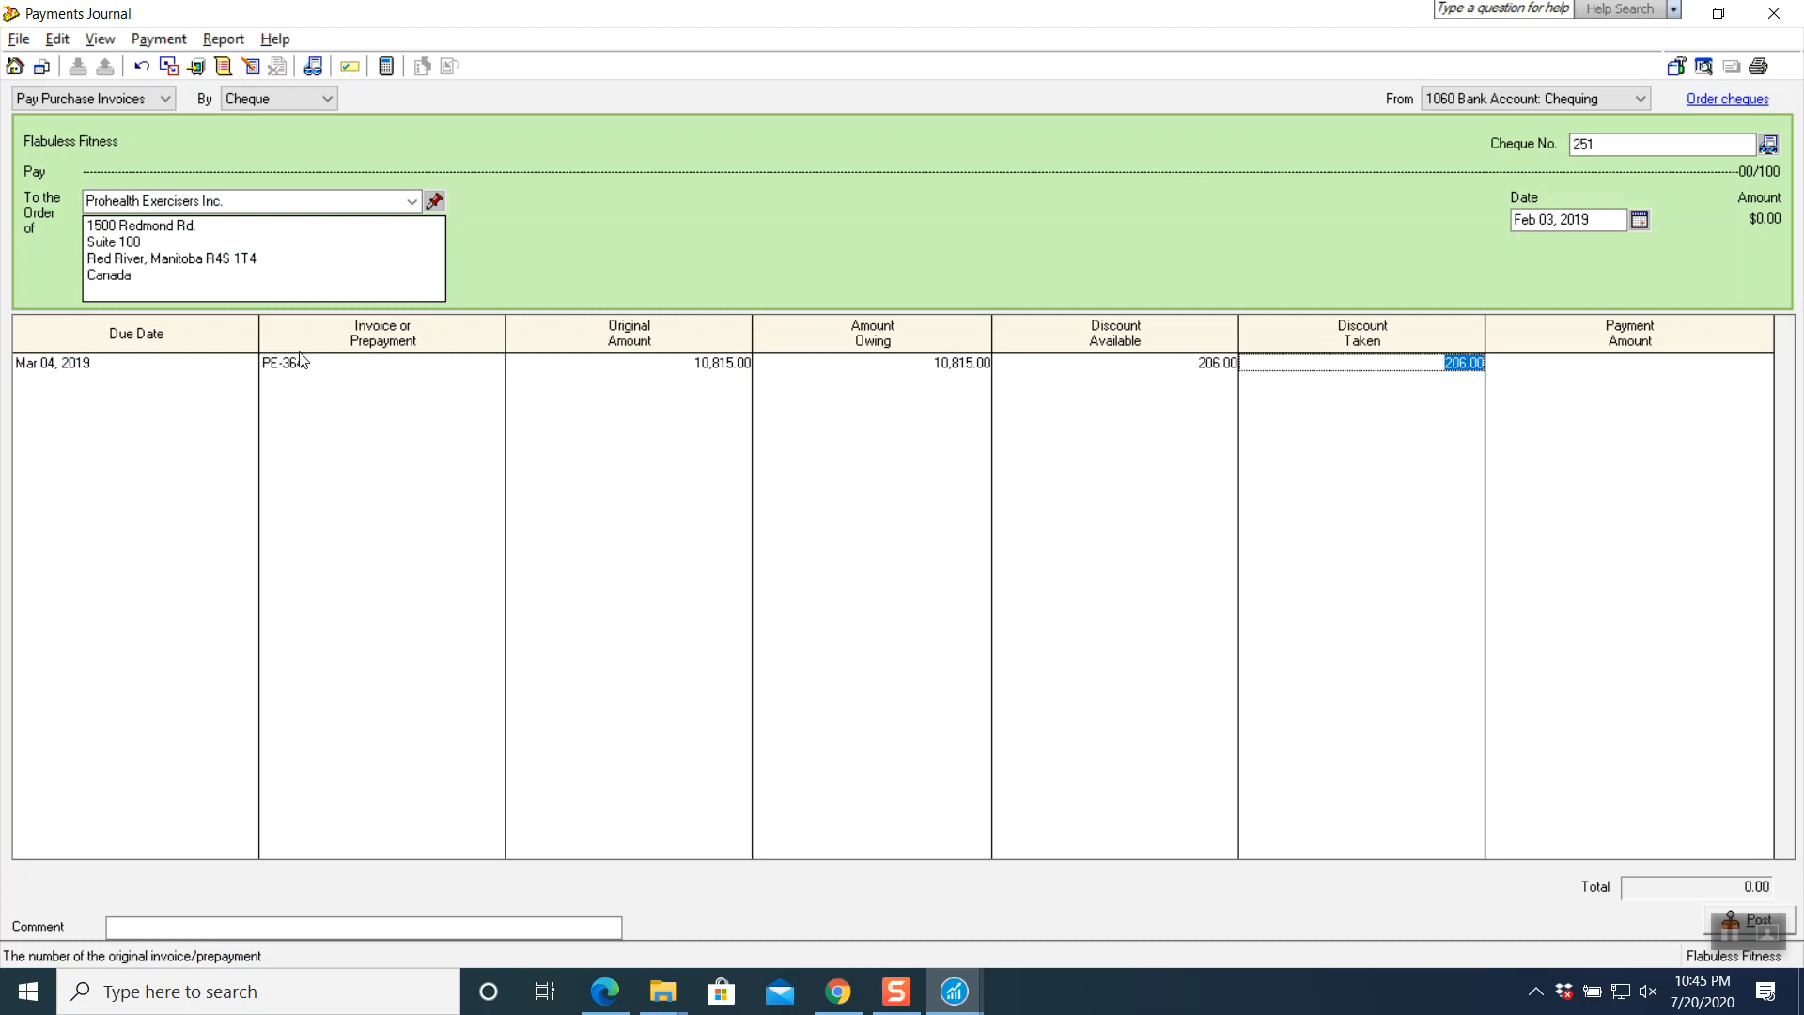
pyautogui.press('Tab')
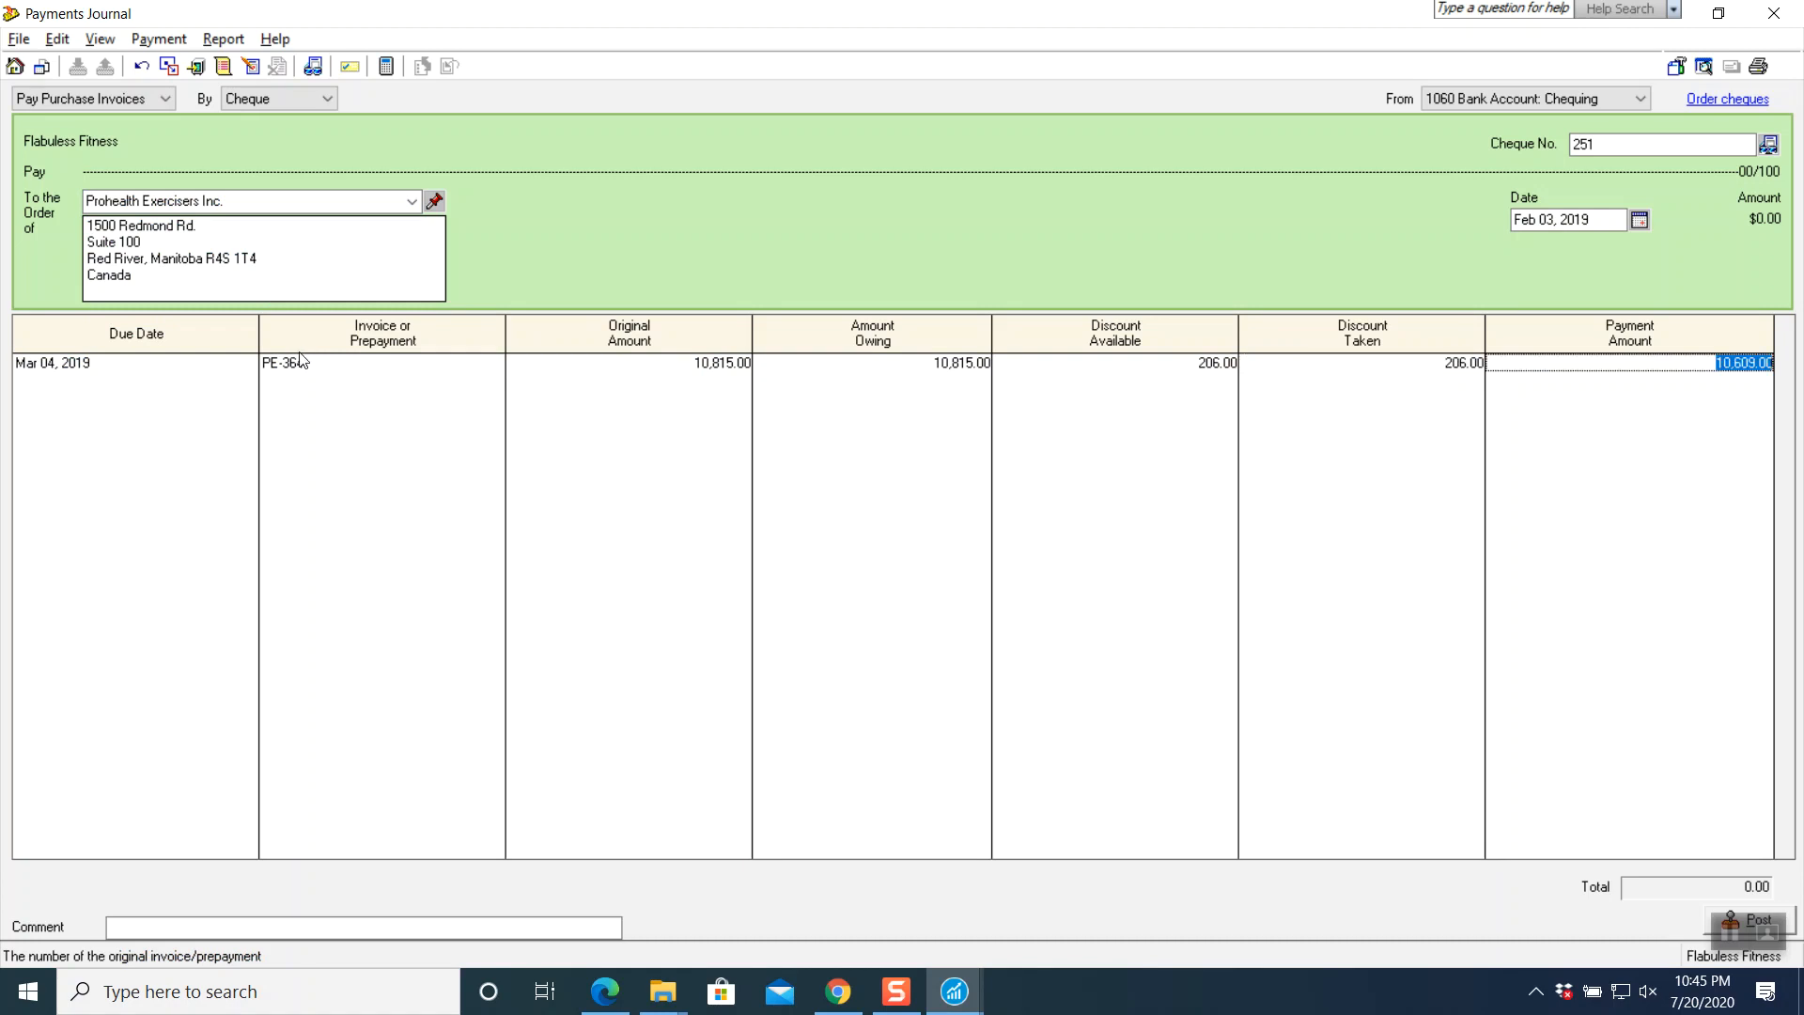
pyautogui.press('Tab')
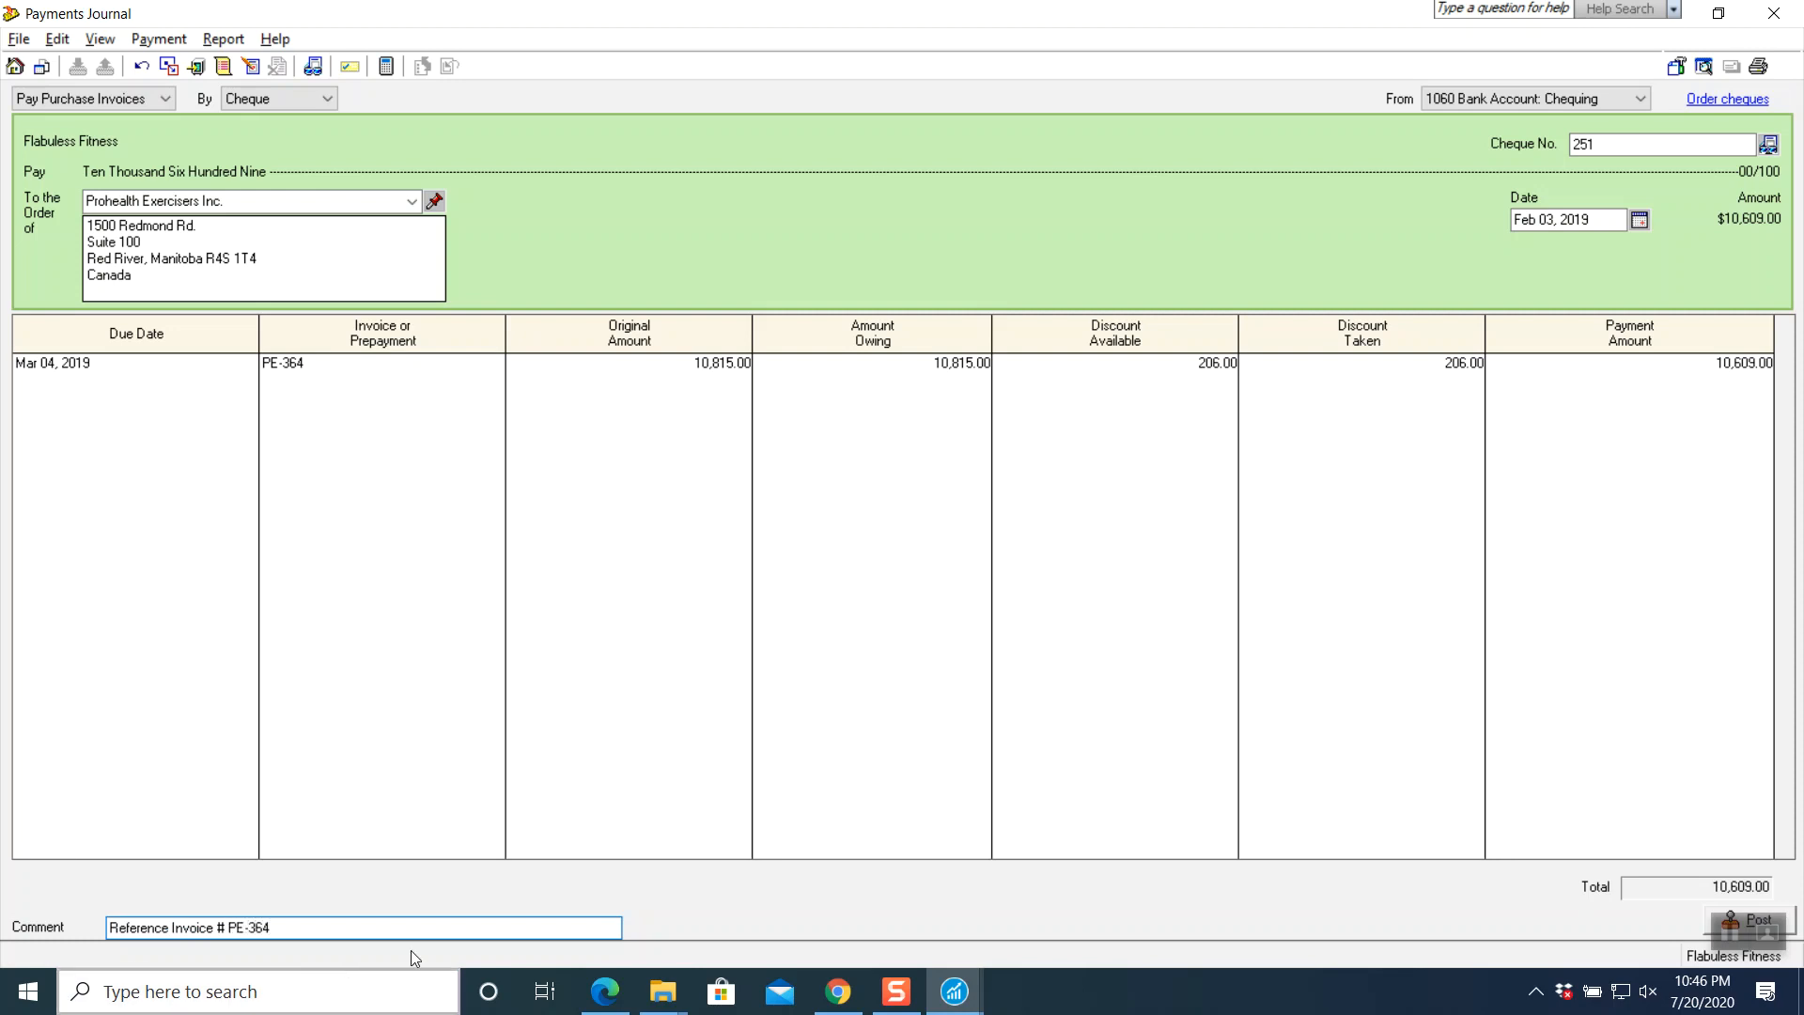
pyautogui.click(224, 39)
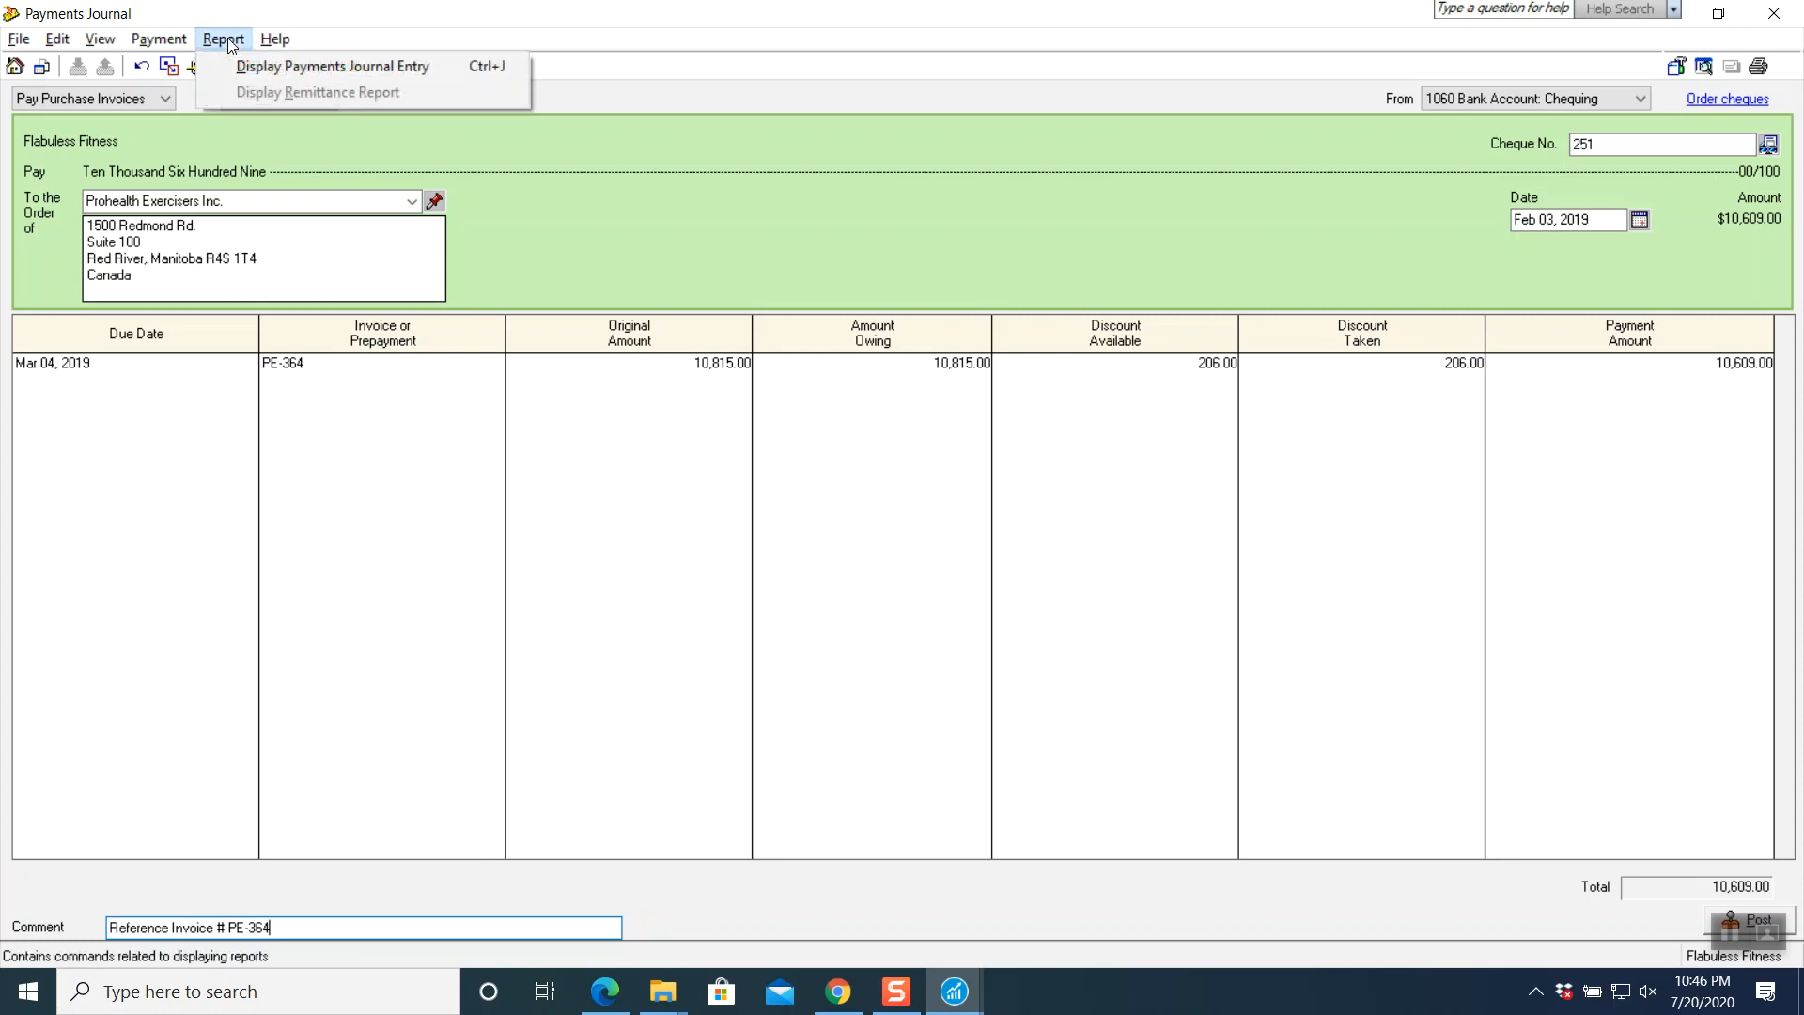
pyautogui.click(240, 65)
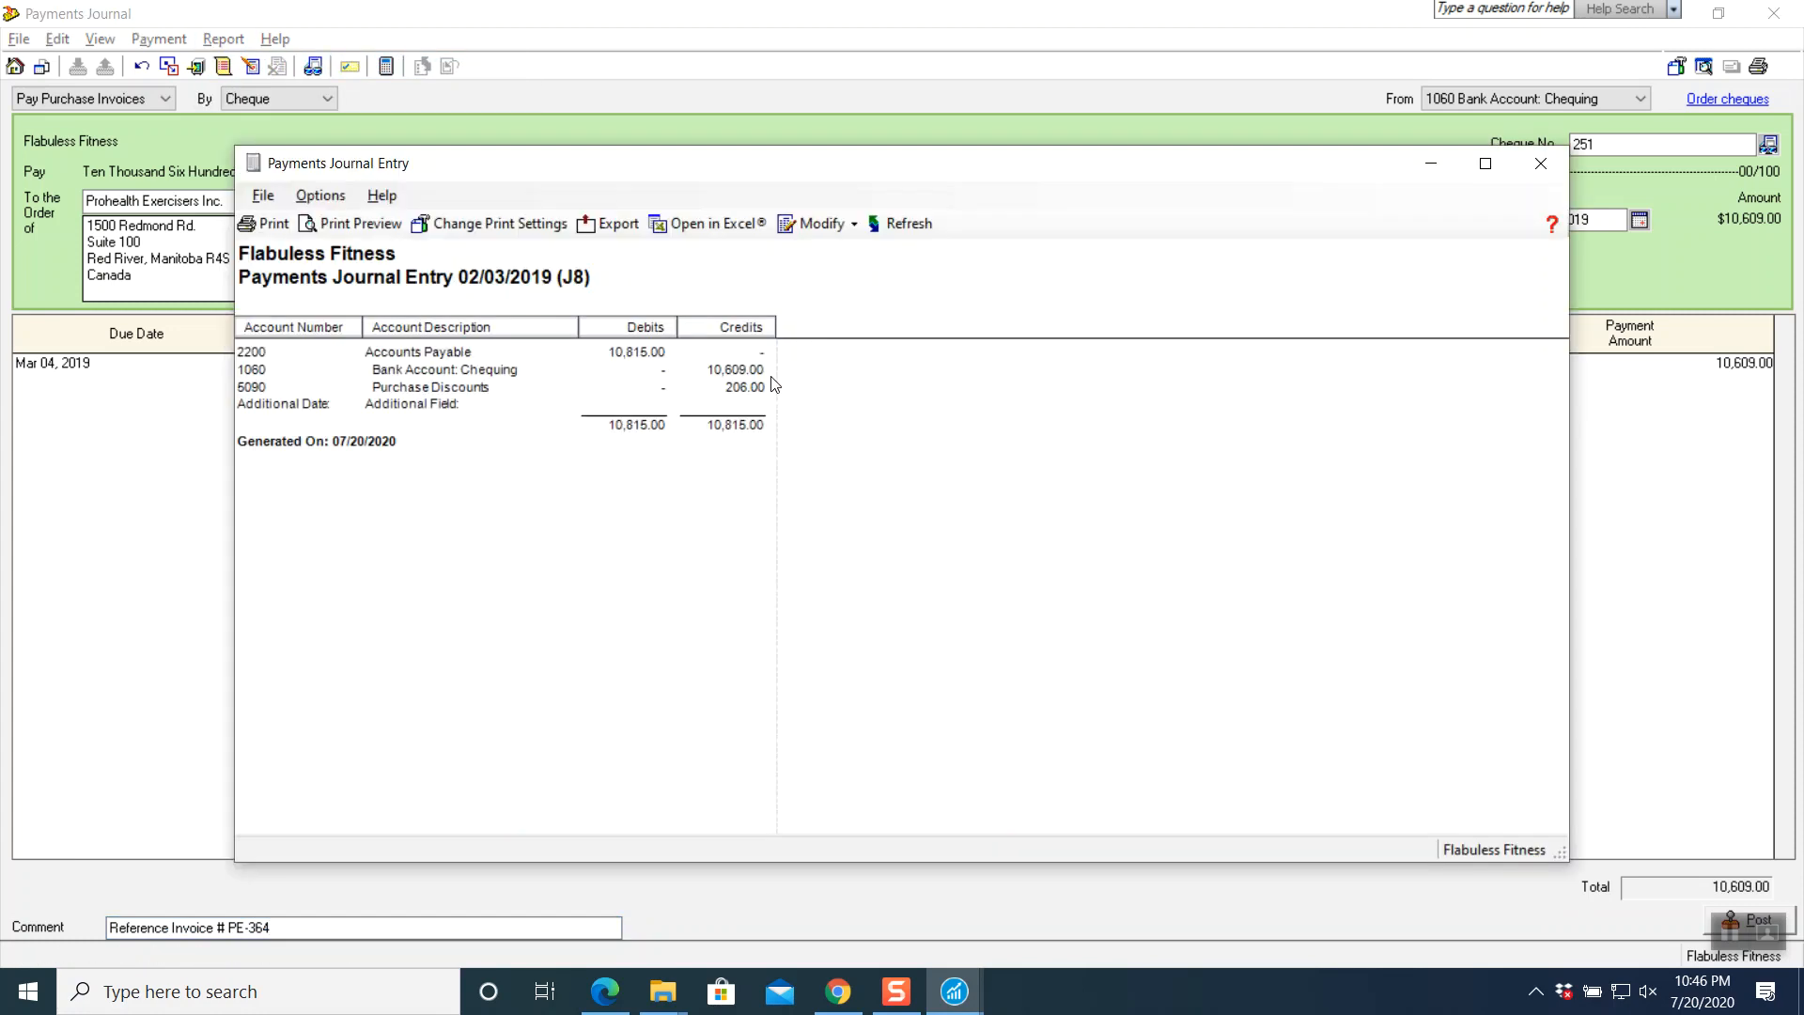
pyautogui.click(1539, 165)
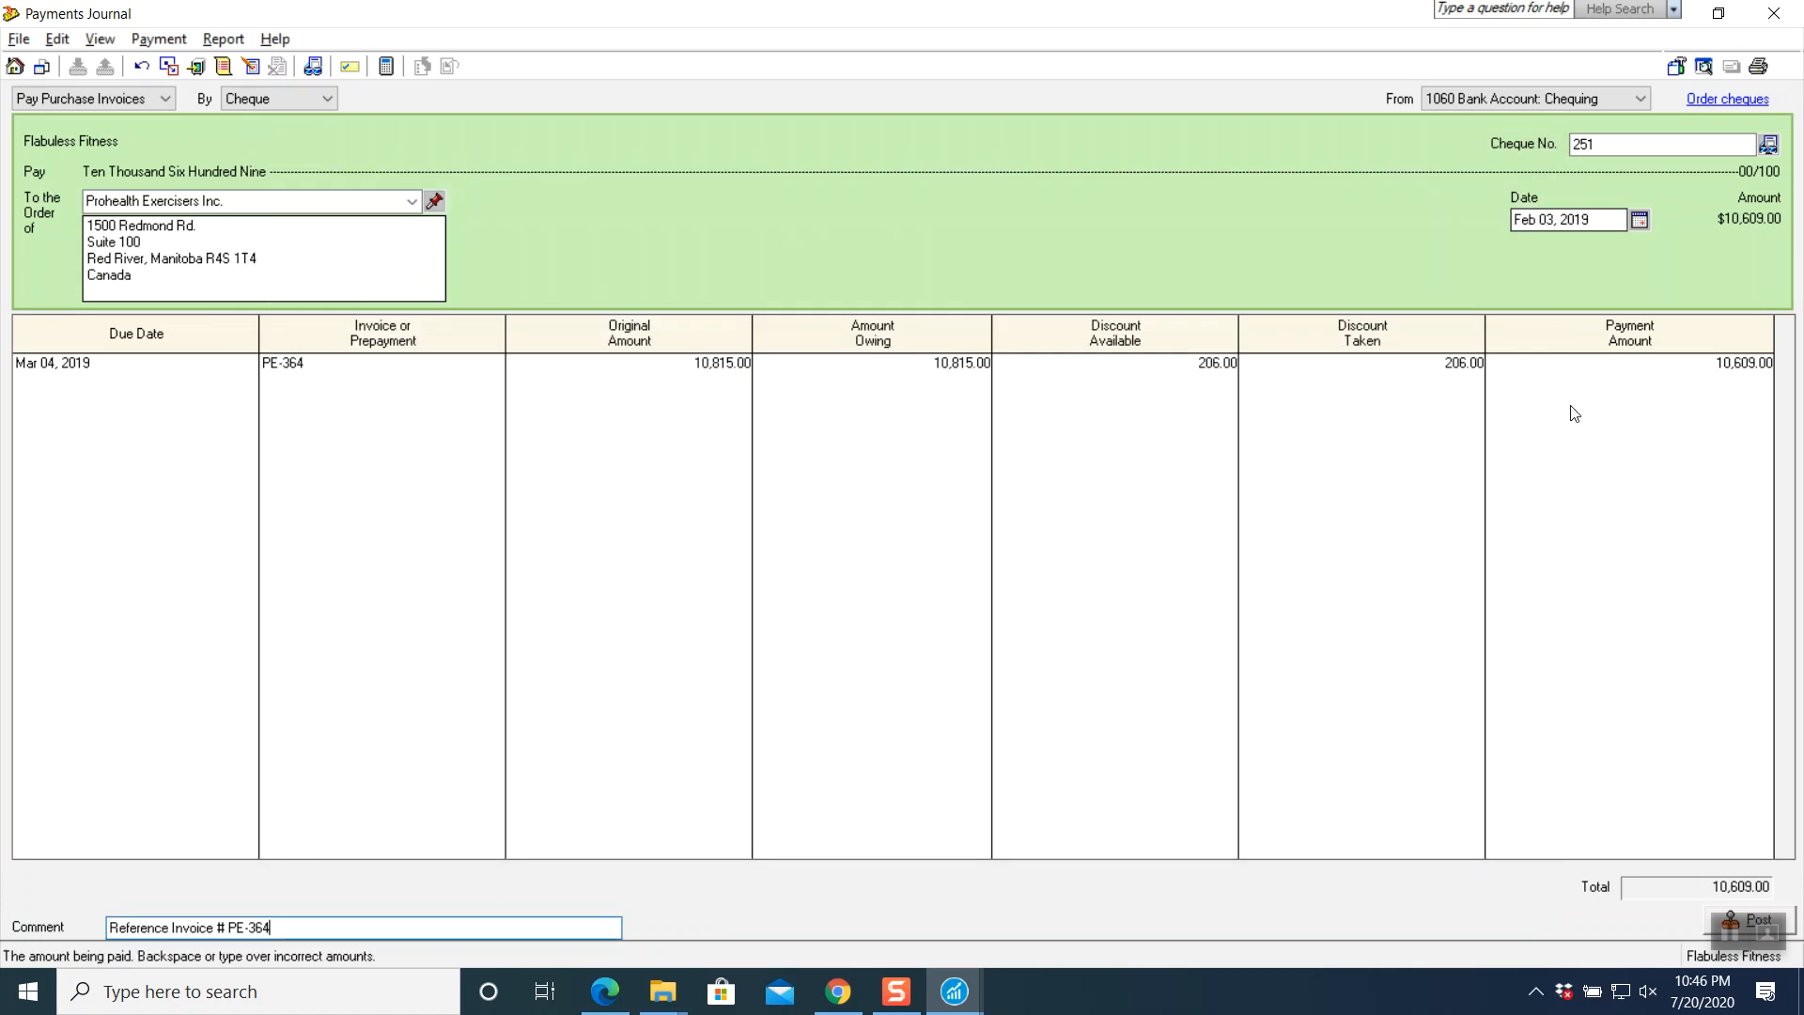
pyautogui.click(1707, 919)
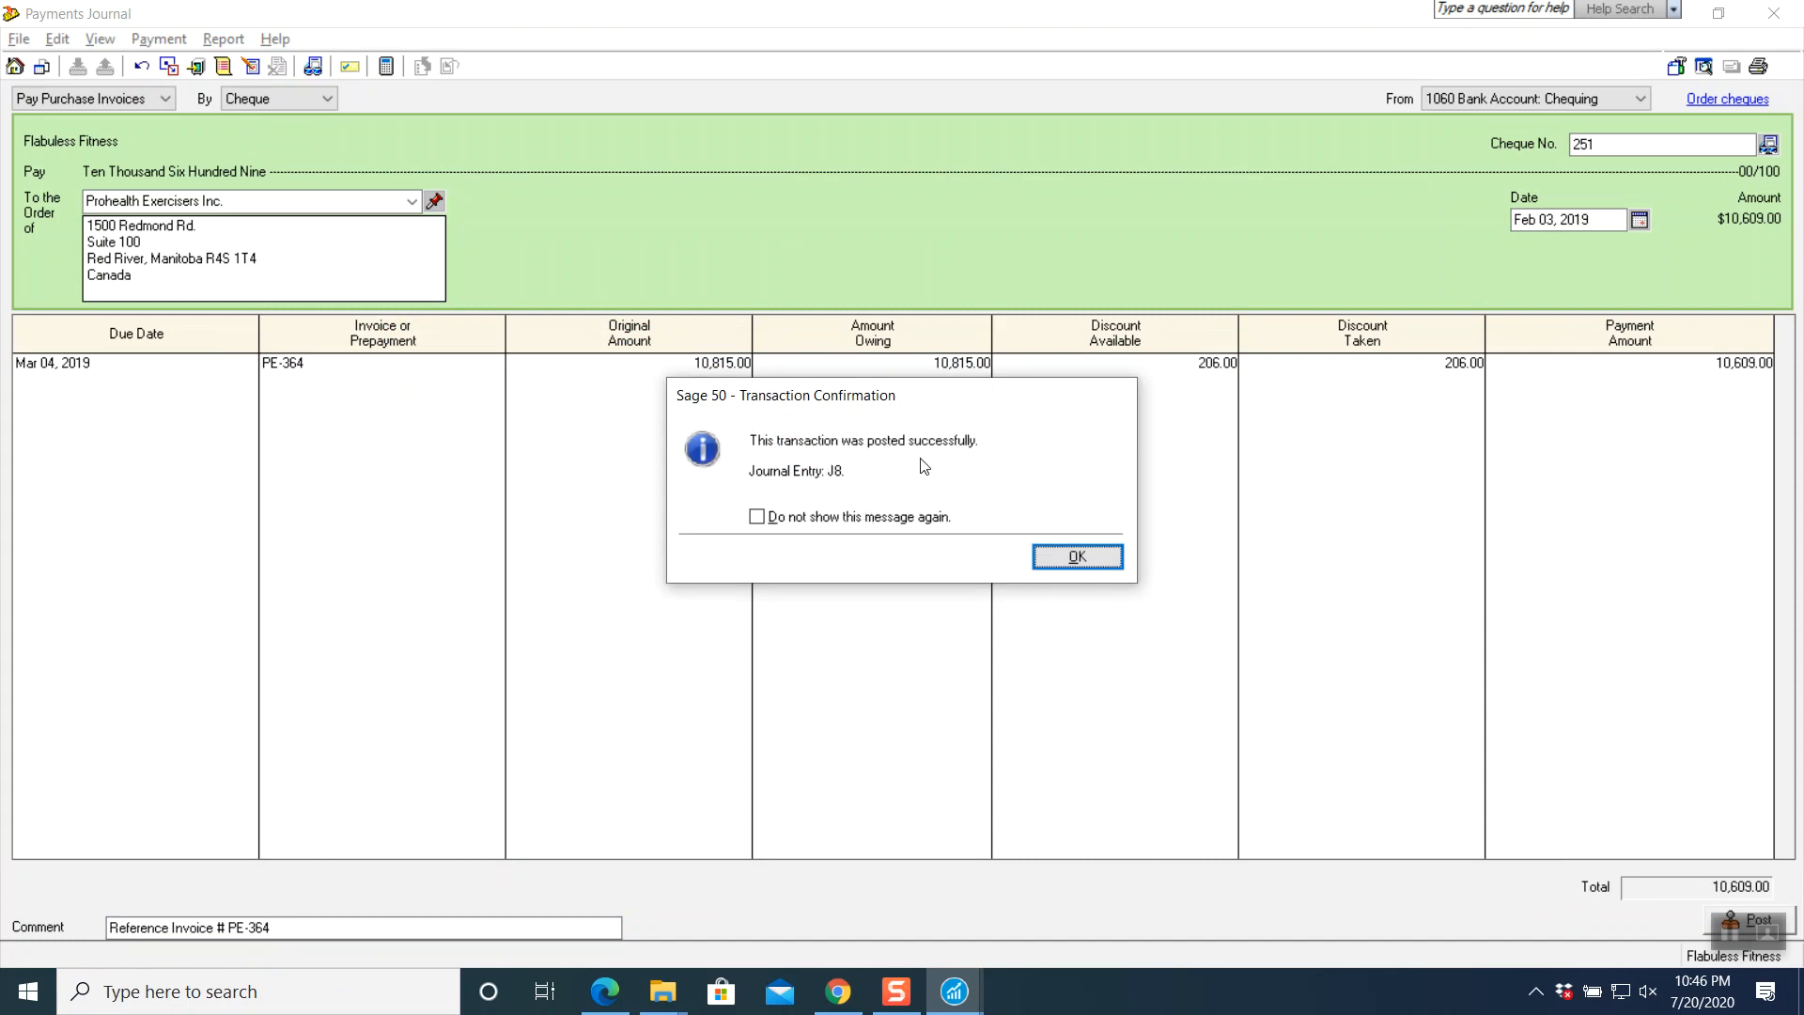
pyautogui.click(1078, 556)
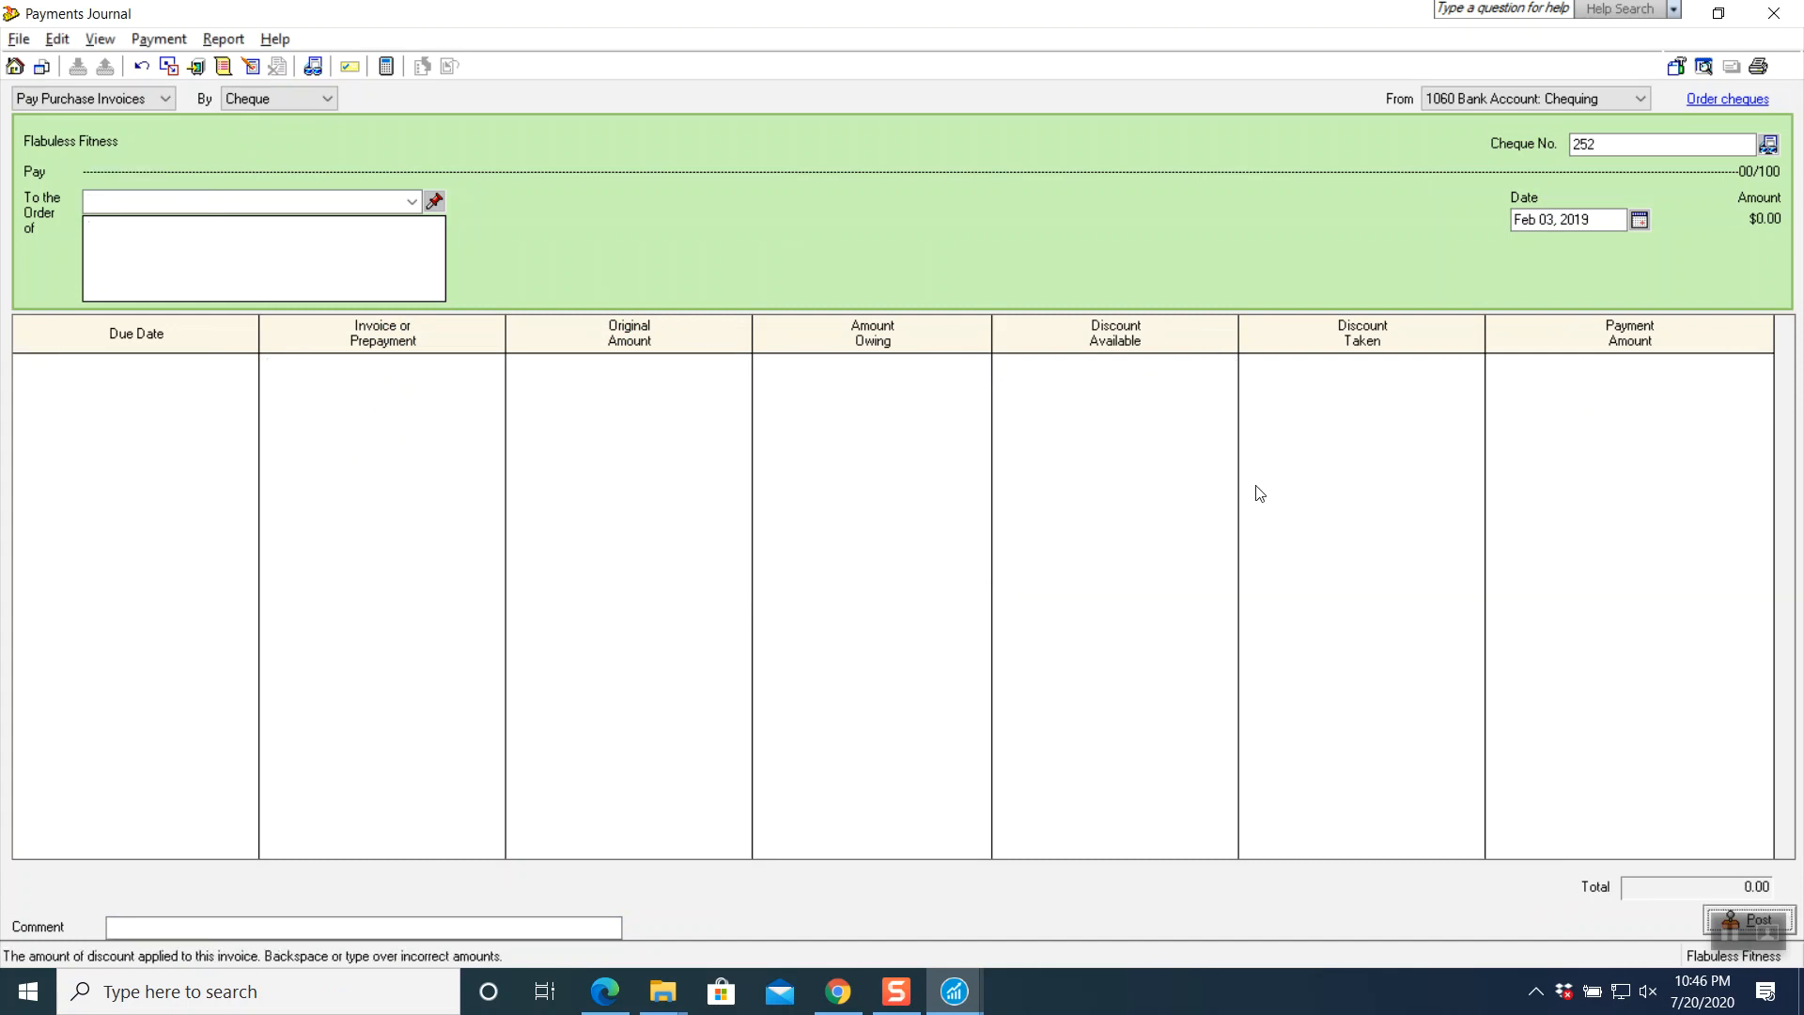
pyautogui.click(1774, 14)
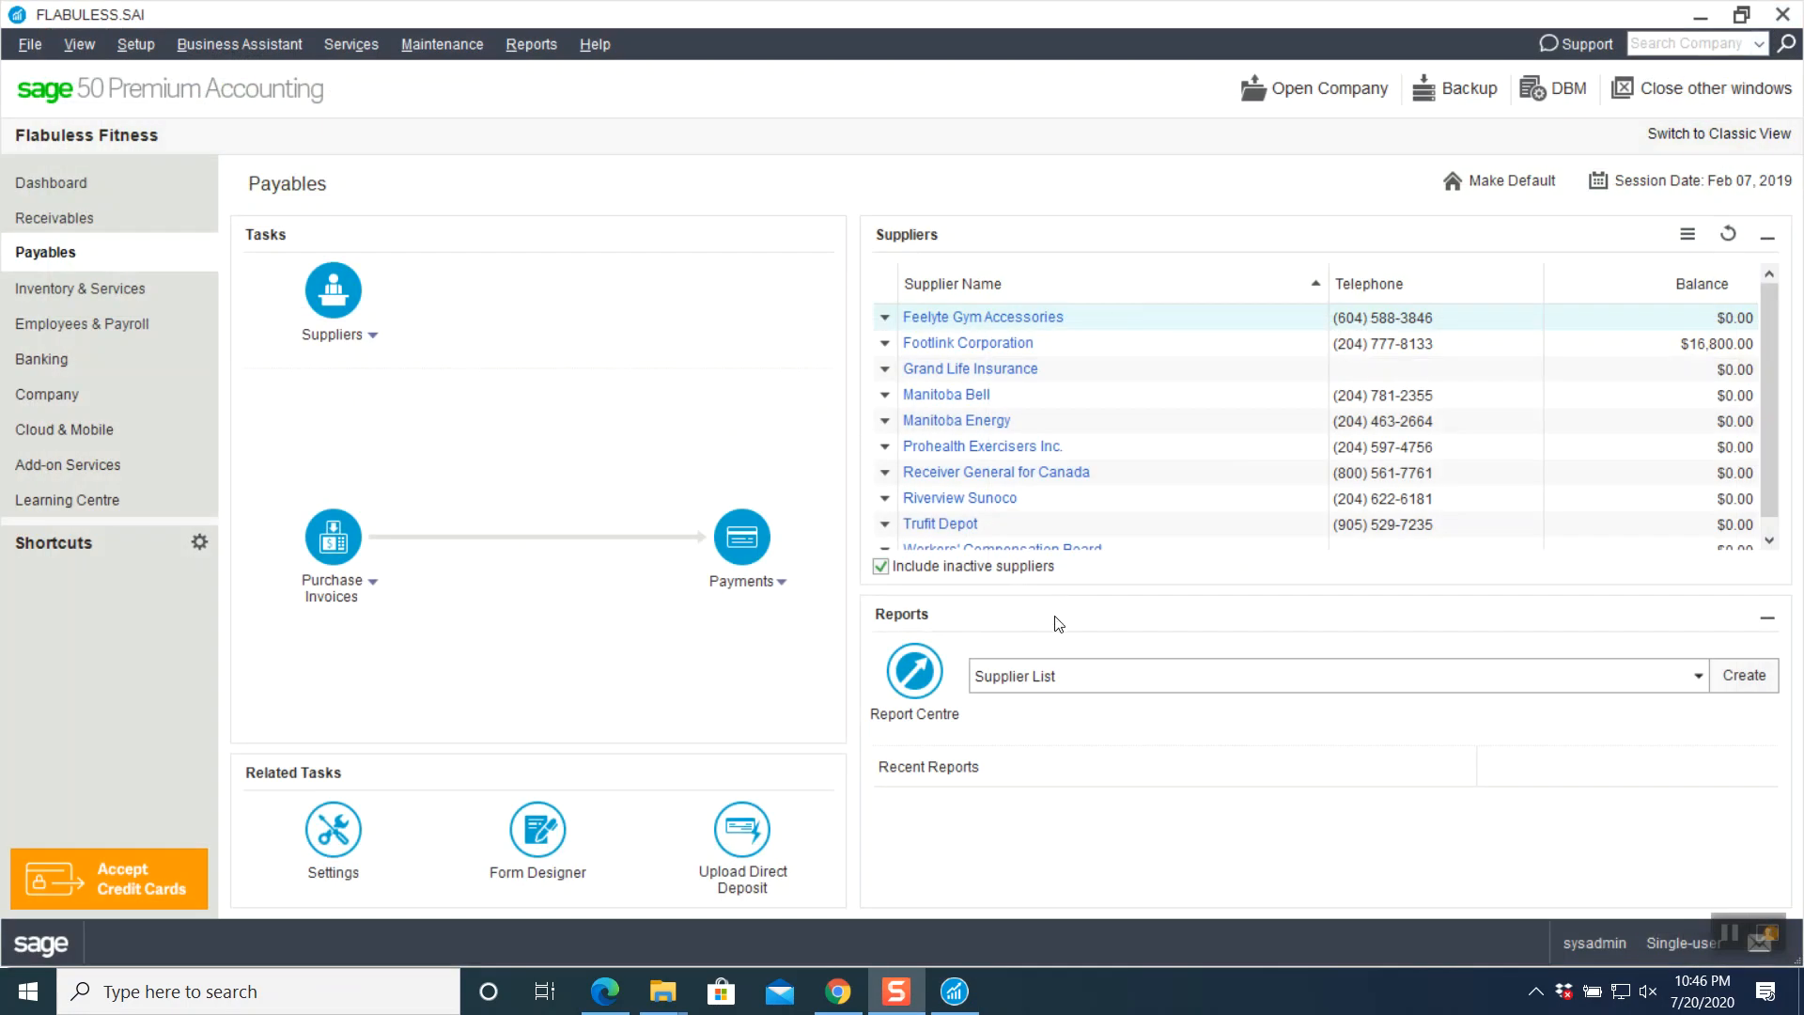
# - Scroll the textbook PDF to the Adjust Purchase Invoice #PE-364-R credit note instructions ($2,471.50, net 60)
pyautogui.click(837, 992)
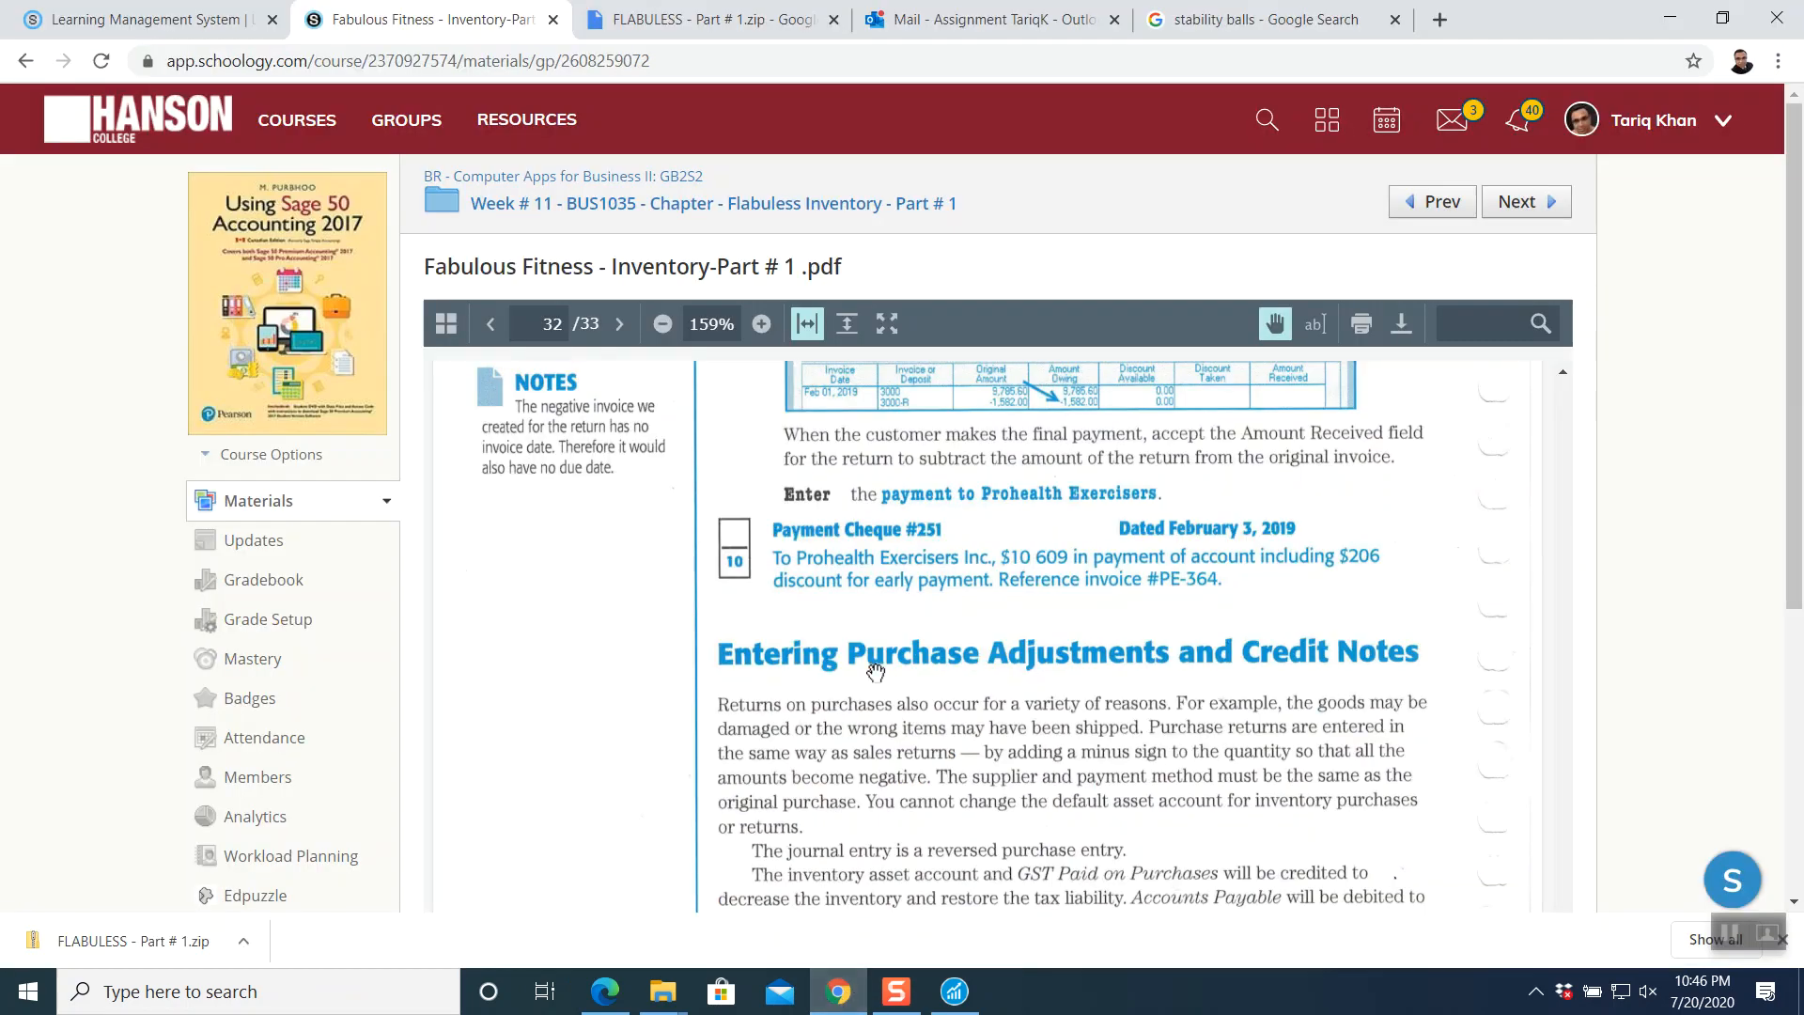
pyautogui.scroll(-1, 872, 665)
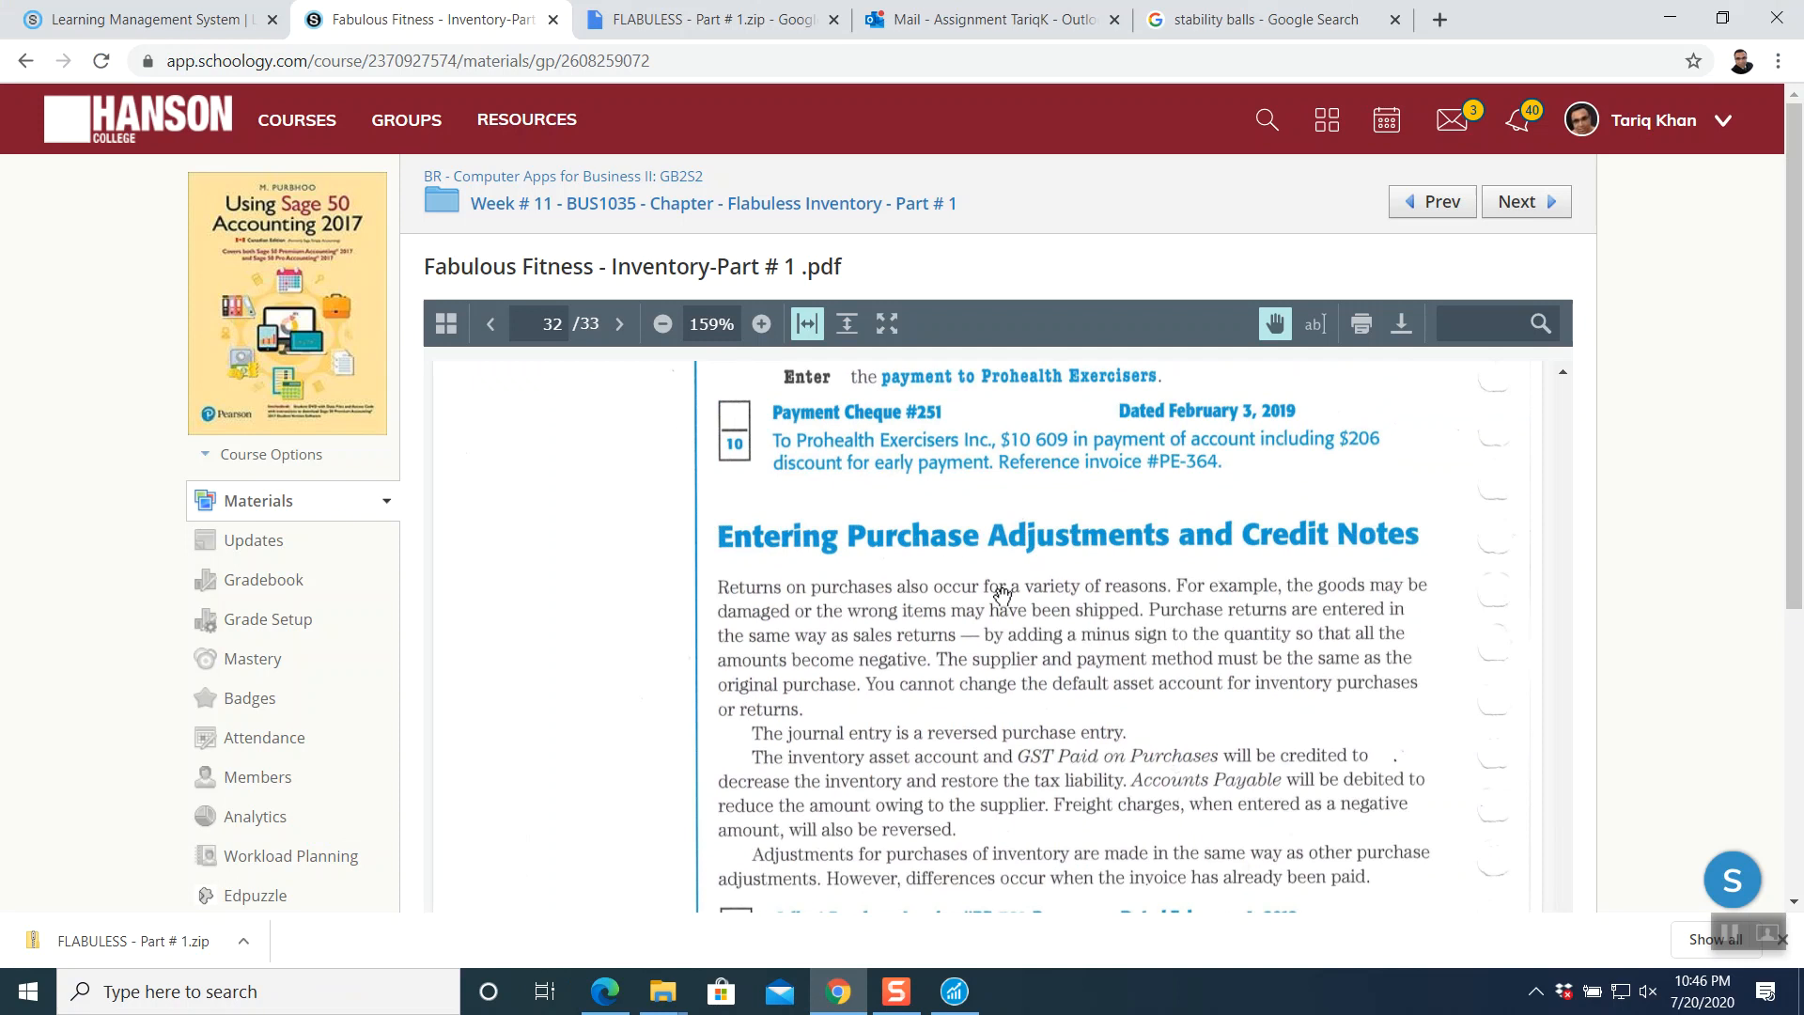
pyautogui.scroll(-4, 1002, 594)
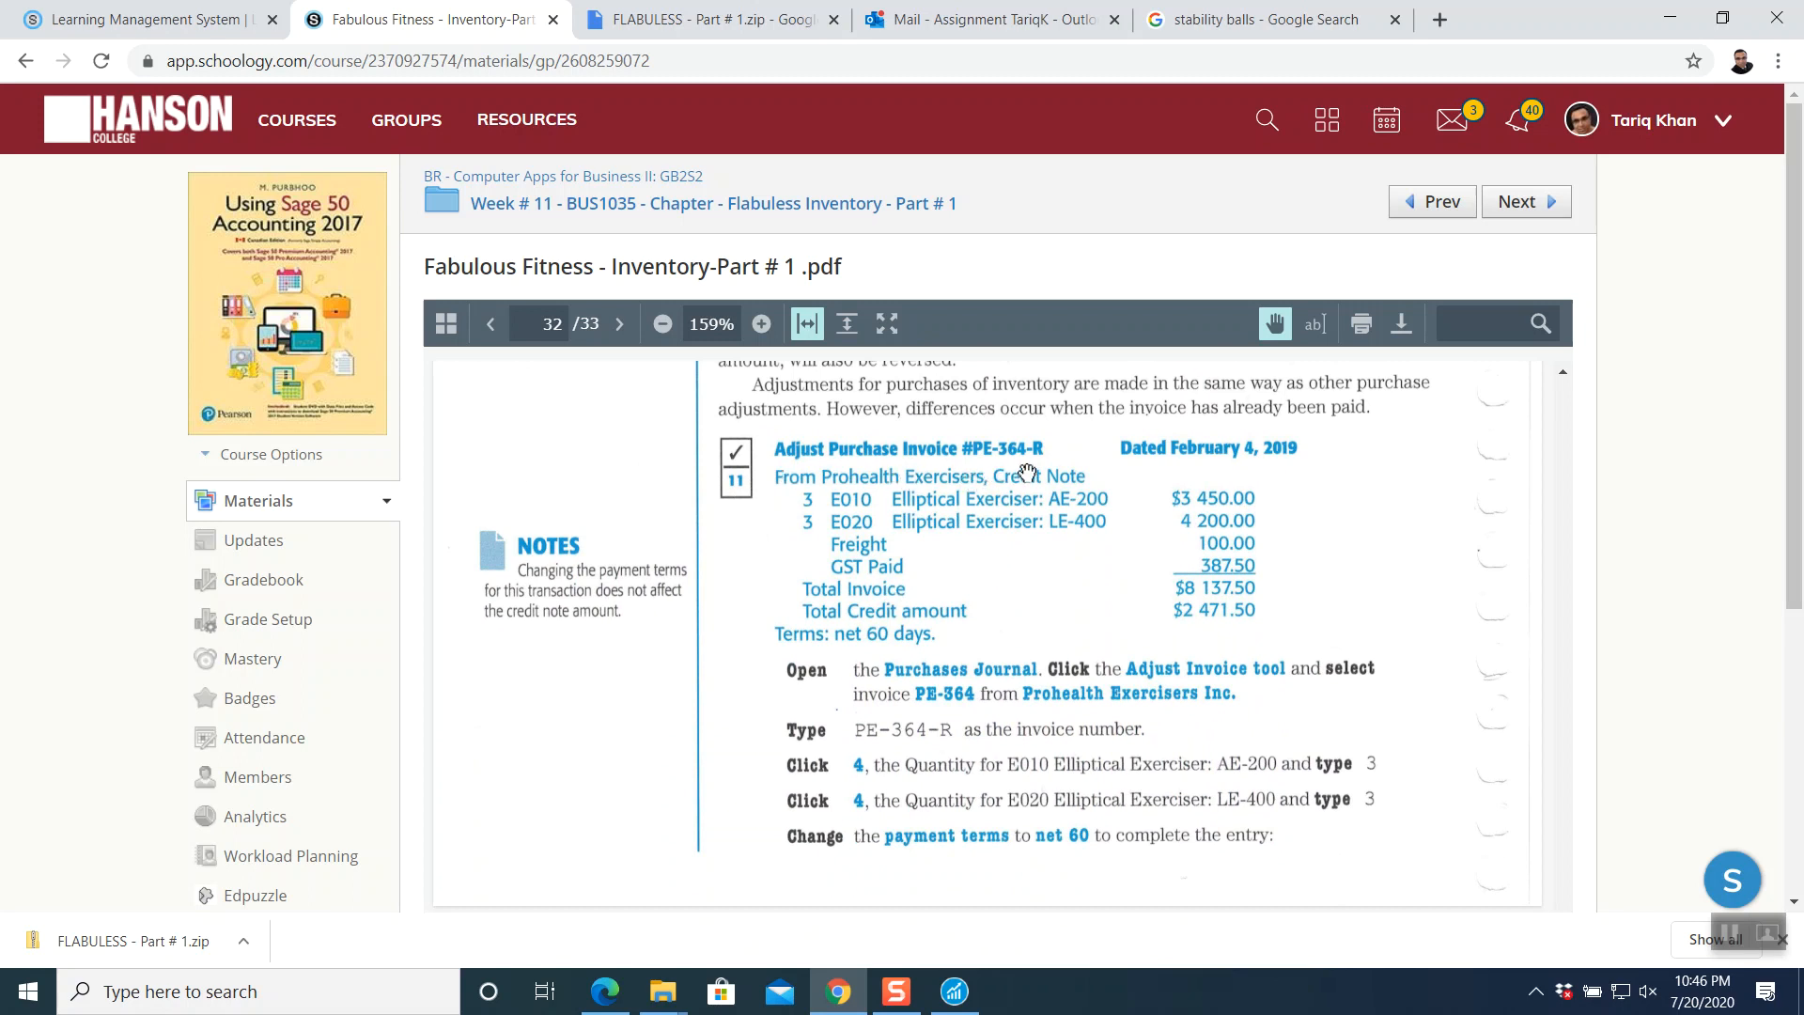
pyautogui.scroll(-6, 1041, 564)
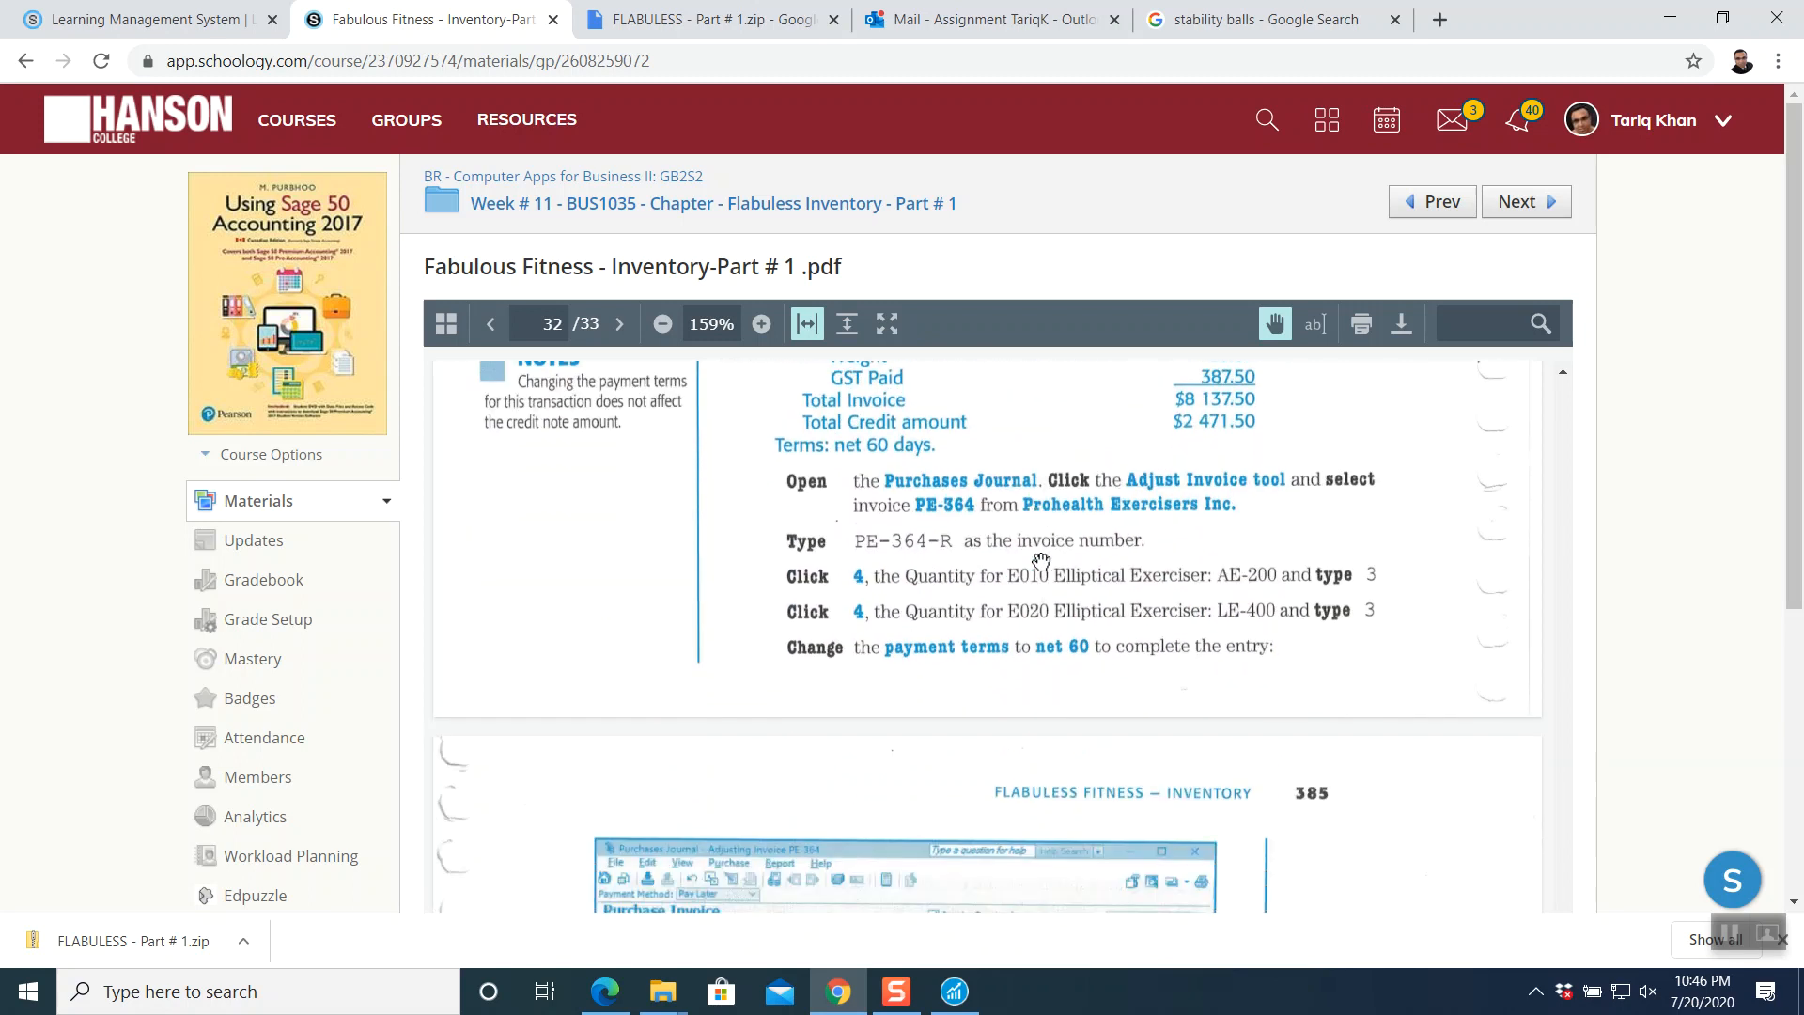
pyautogui.scroll(-3, 1042, 564)
pyautogui.scroll(10, 1039, 563)
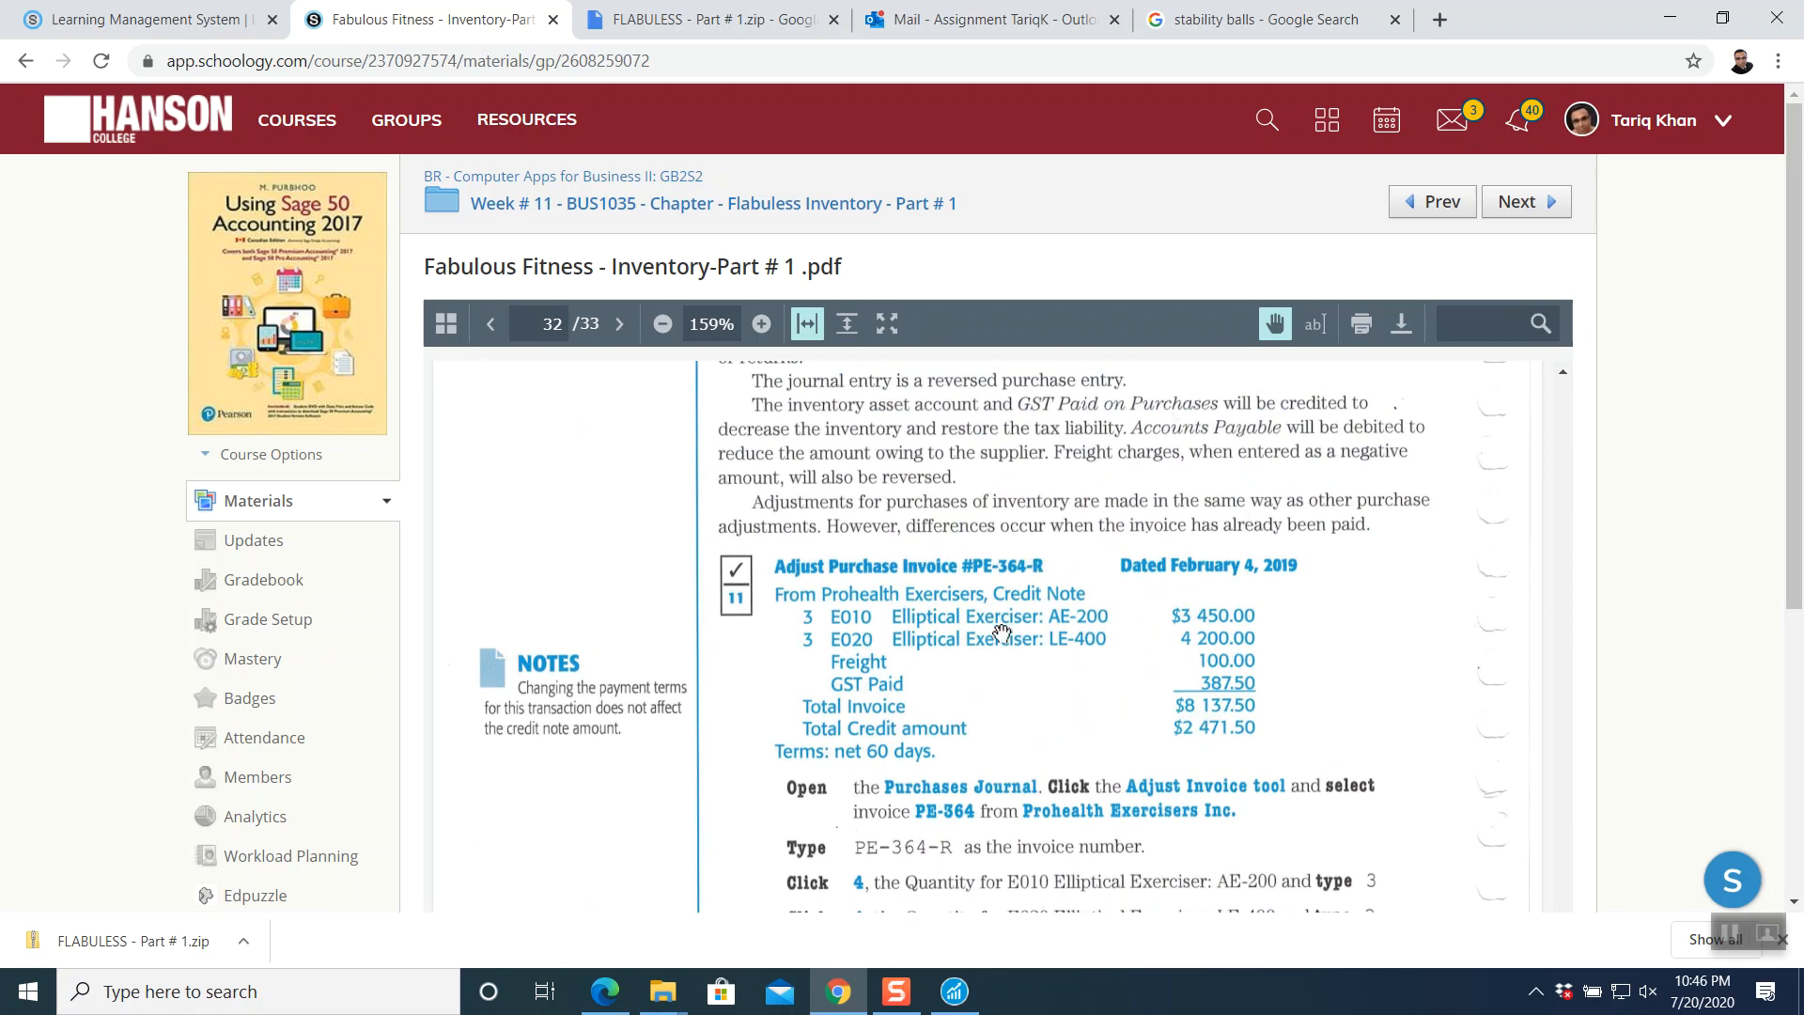
pyautogui.scroll(-3, 1001, 622)
pyautogui.scroll(2, 984, 612)
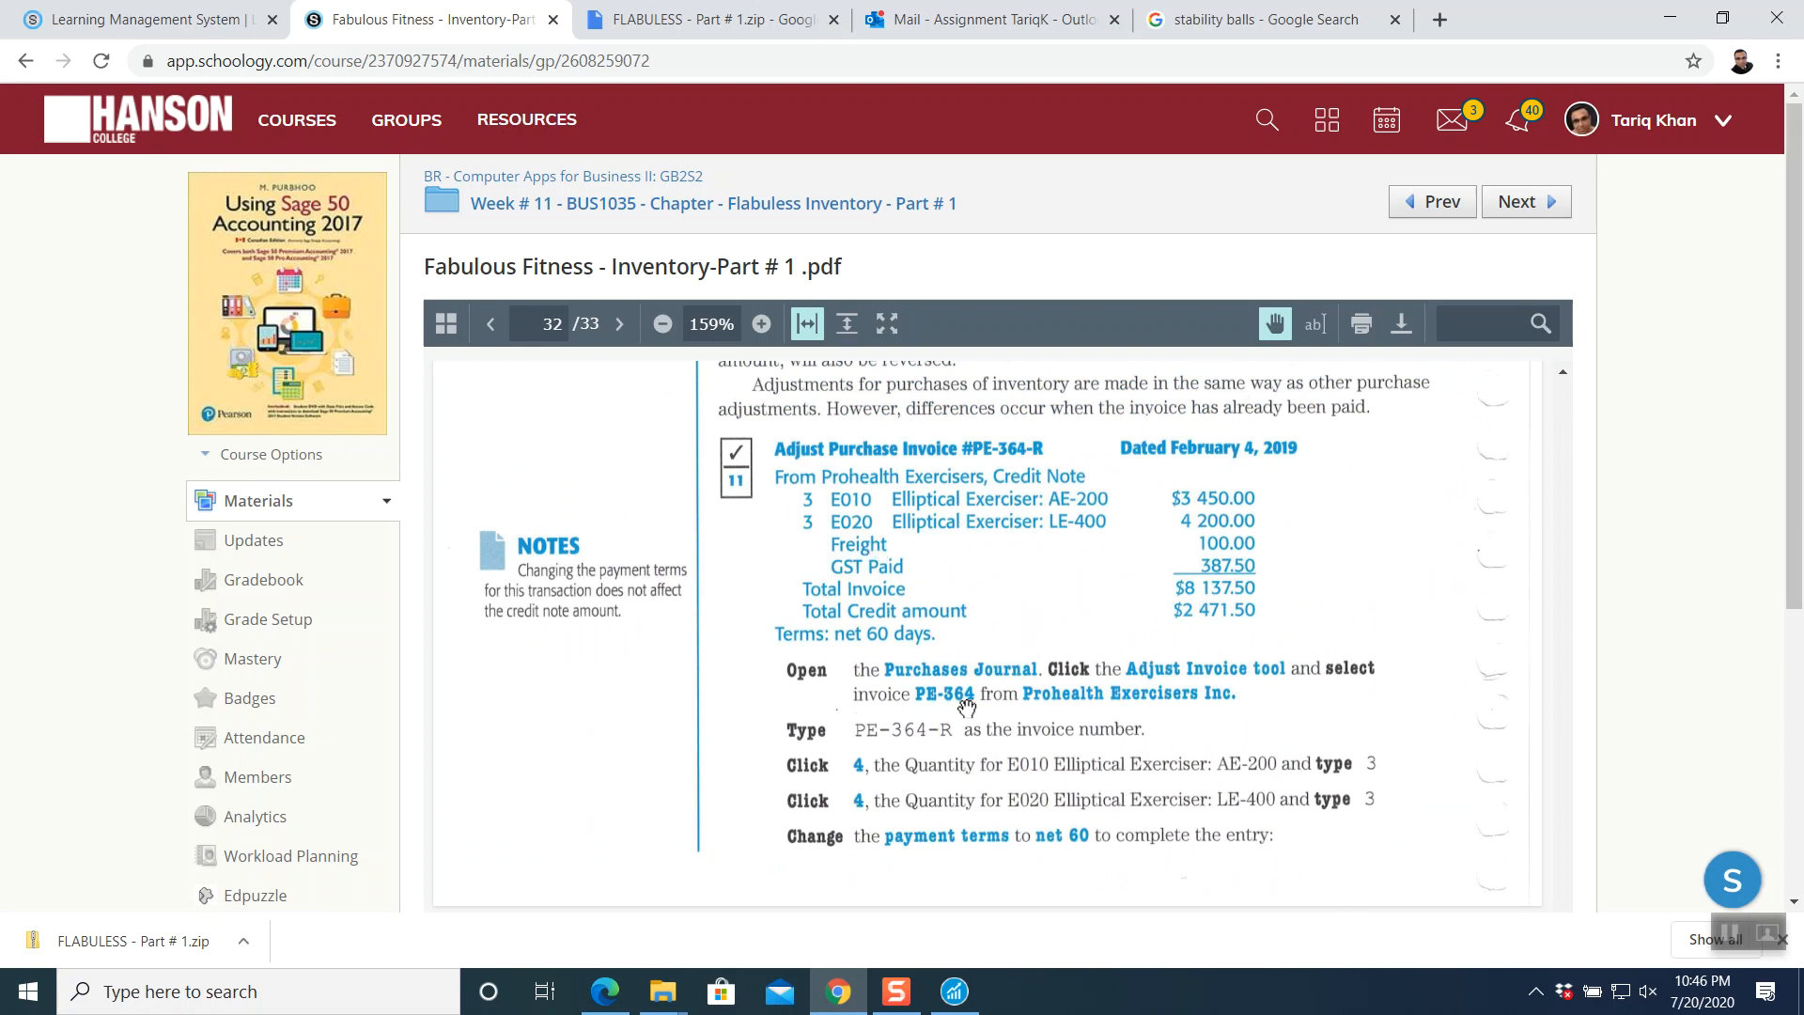
# - Load Prohealth Exercisers' invoice PE-364 (10,815.00) into the Purchases Journal via Adjust Invoice
pyautogui.click(952, 965)
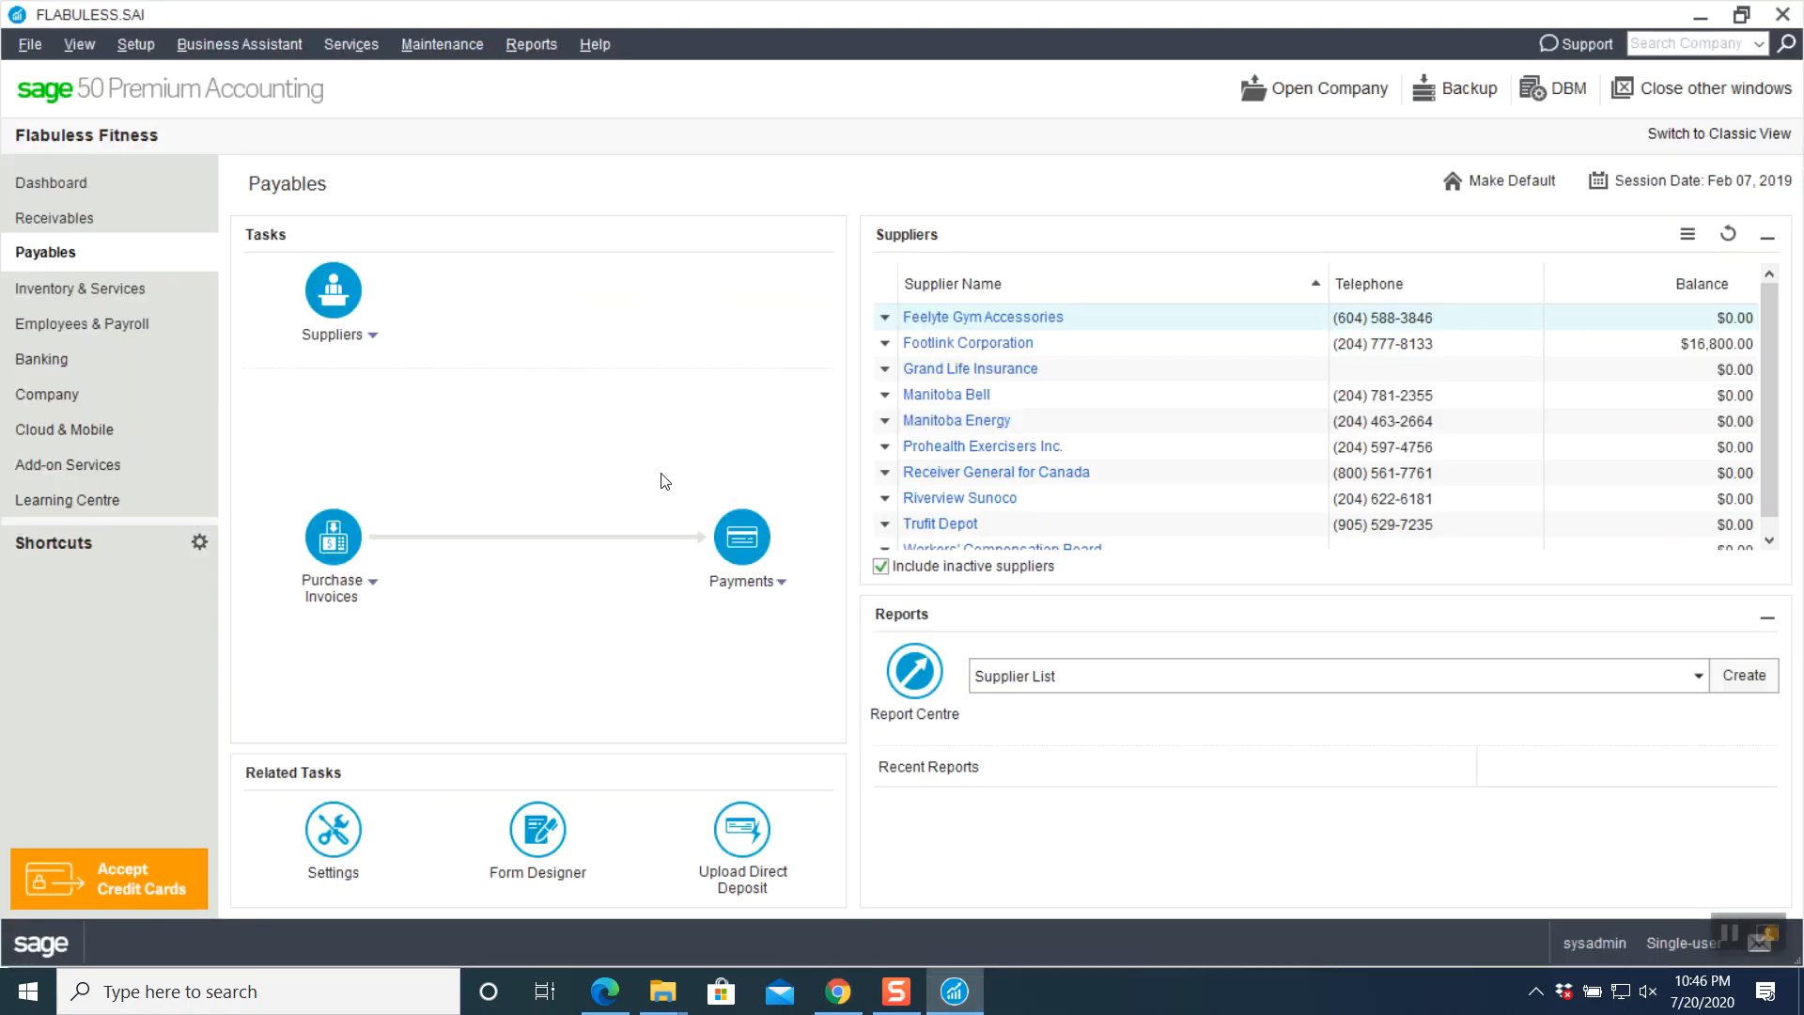
pyautogui.click(373, 582)
pyautogui.click(374, 673)
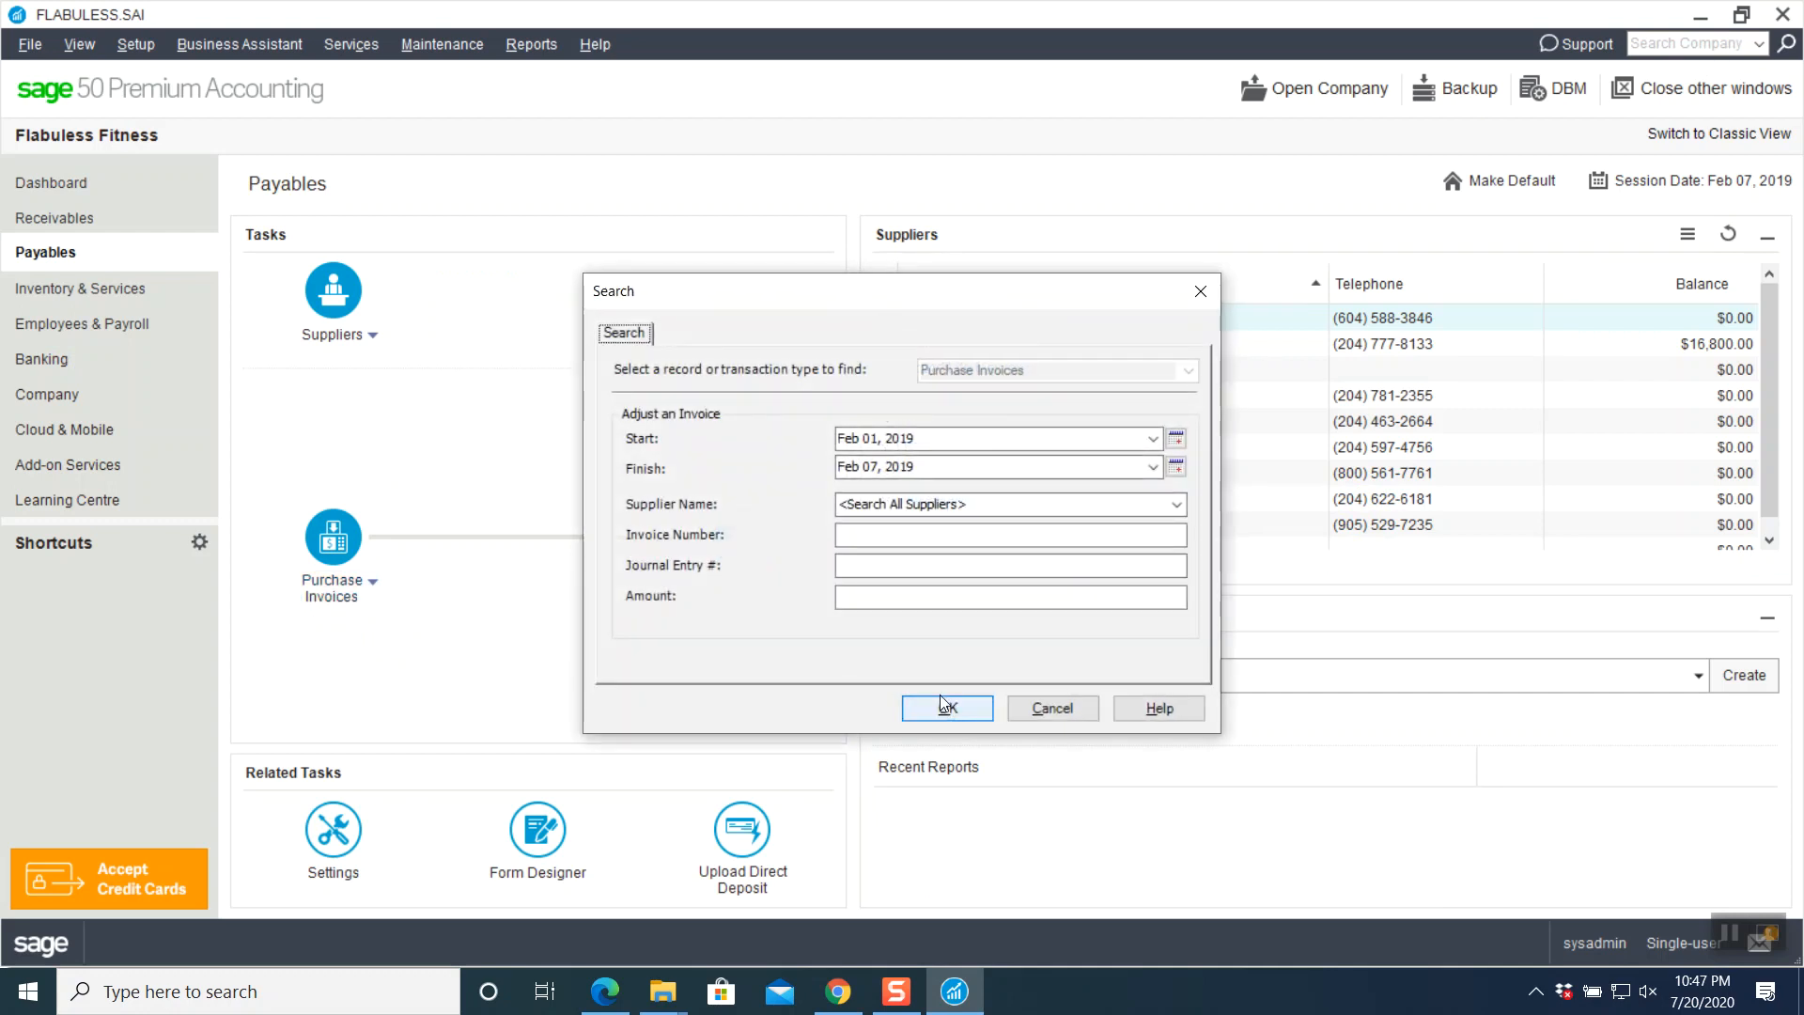
pyautogui.click(946, 709)
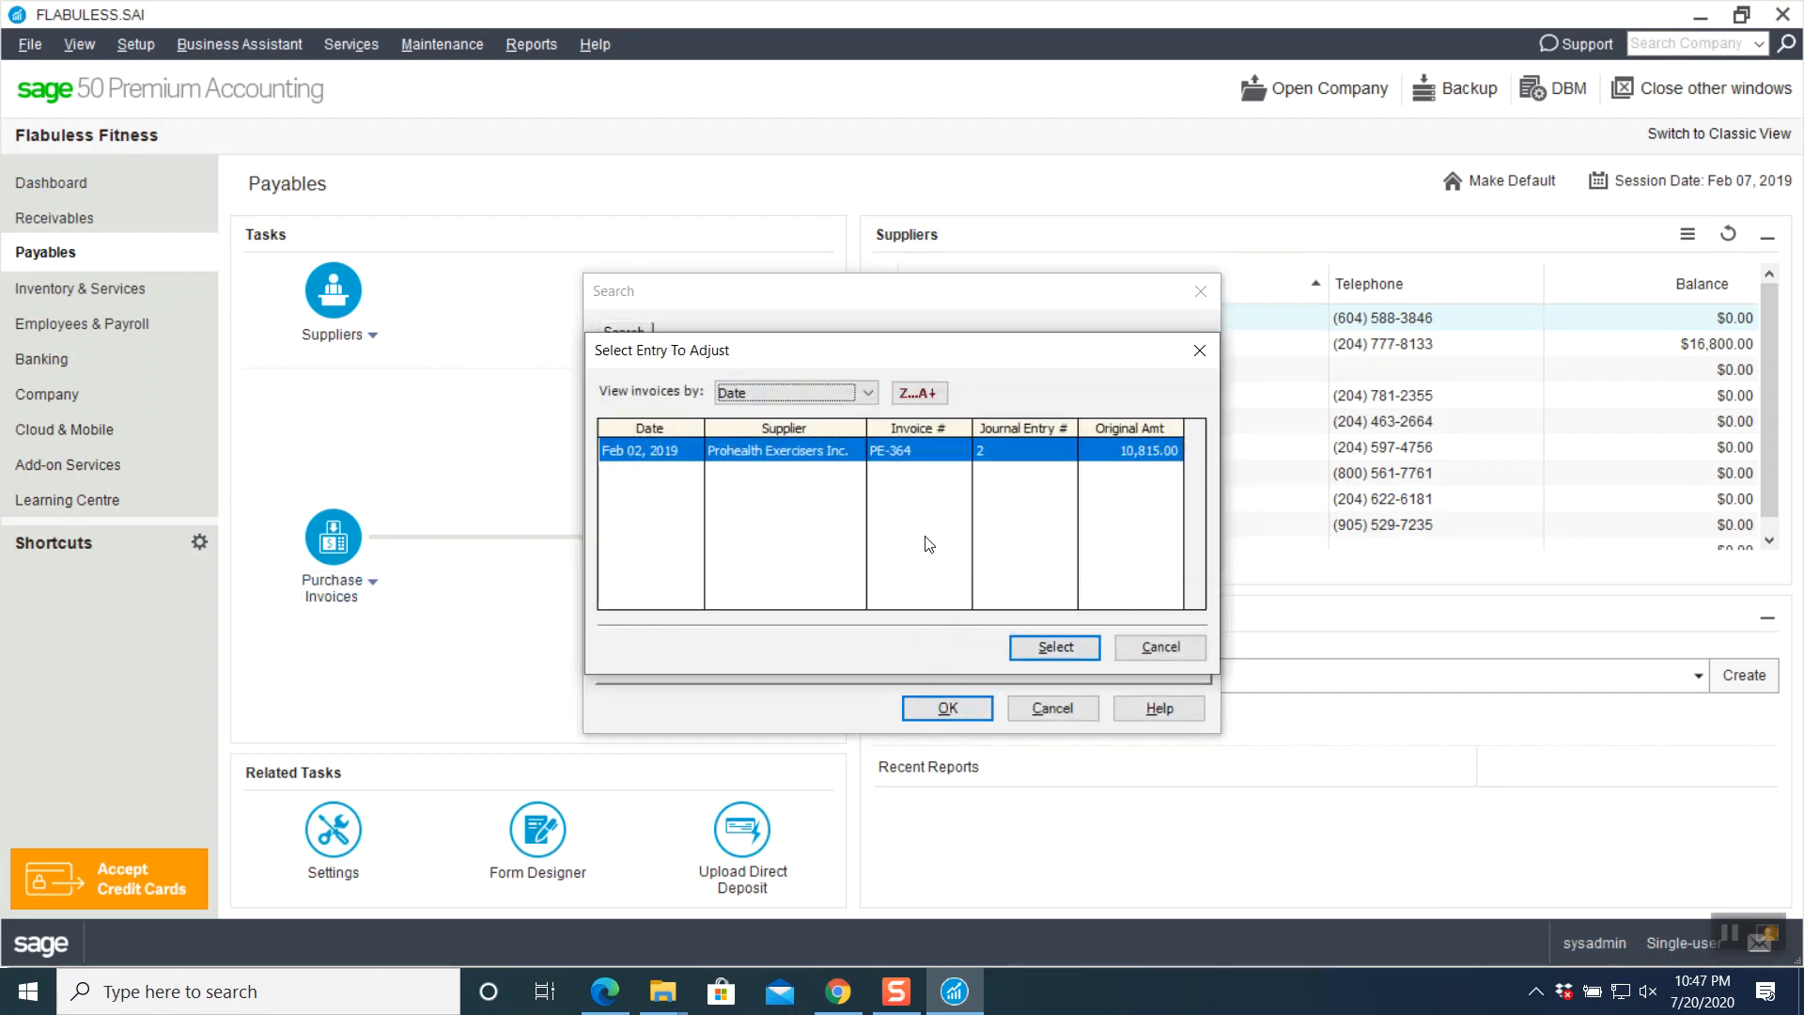
pyautogui.click(1054, 648)
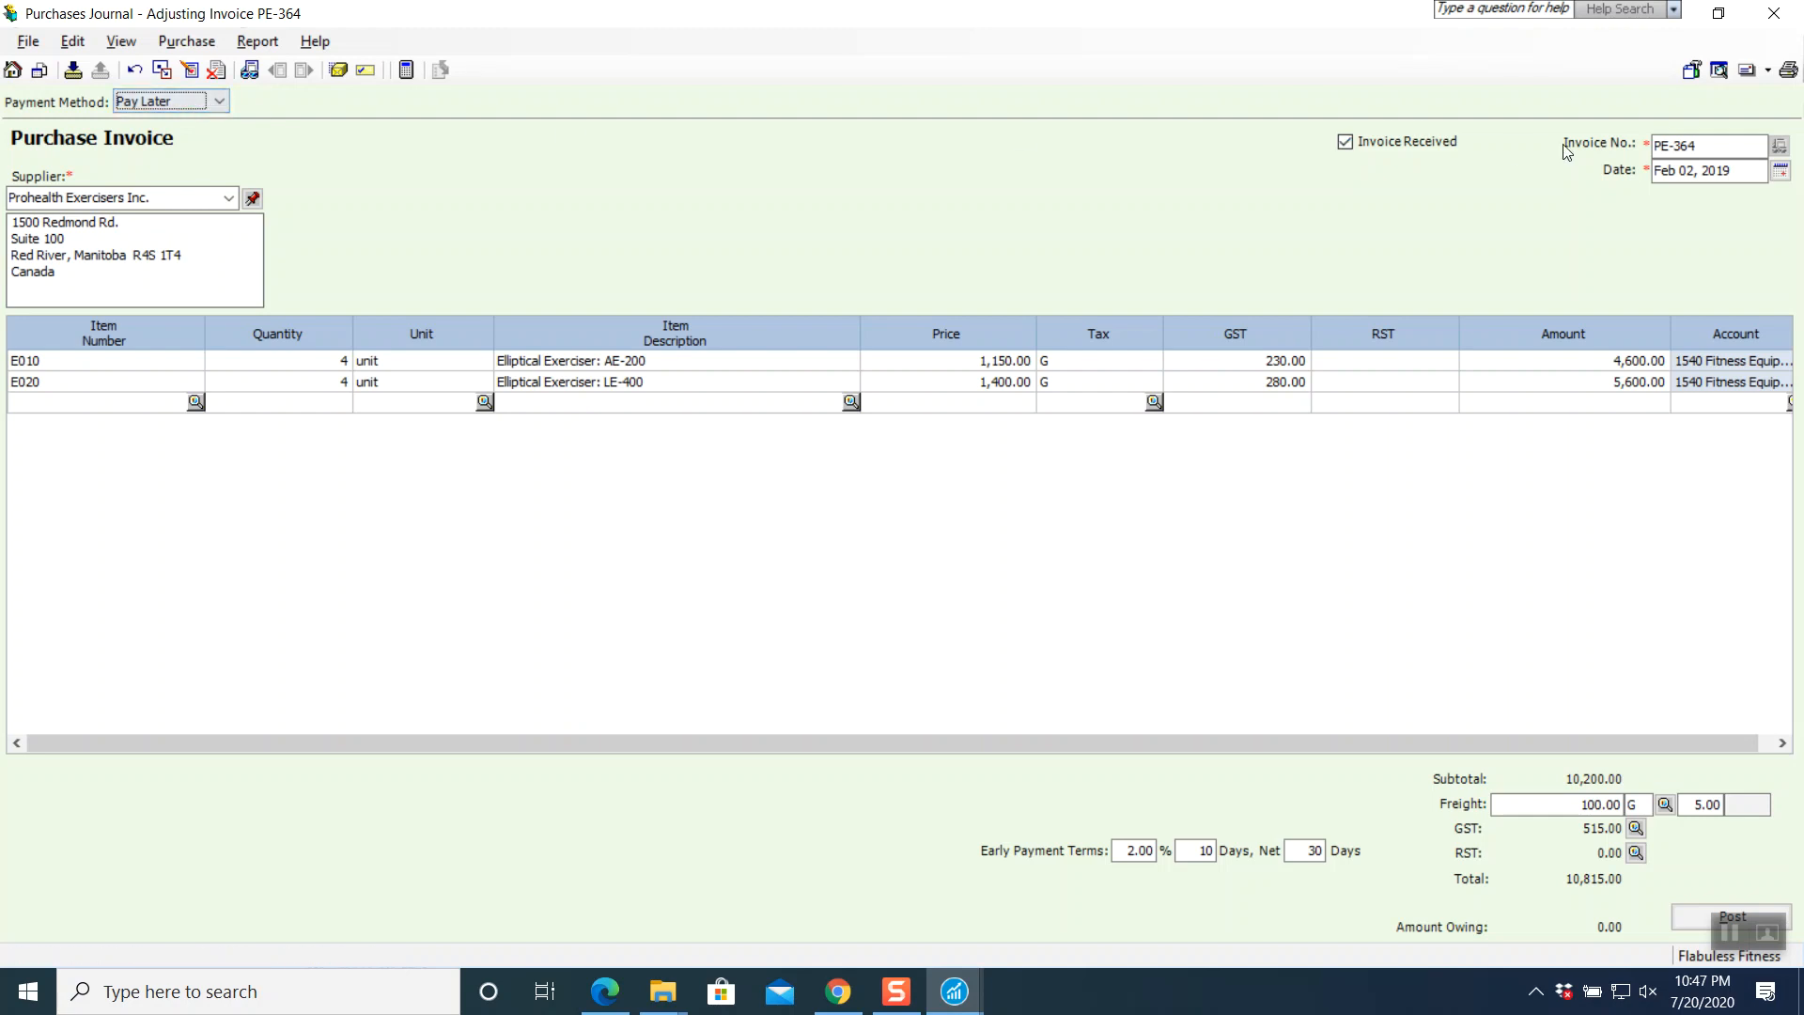
# - Change the invoice number to PE-364-R and the date to Feb 04, 2019
pyautogui.click(1708, 146)
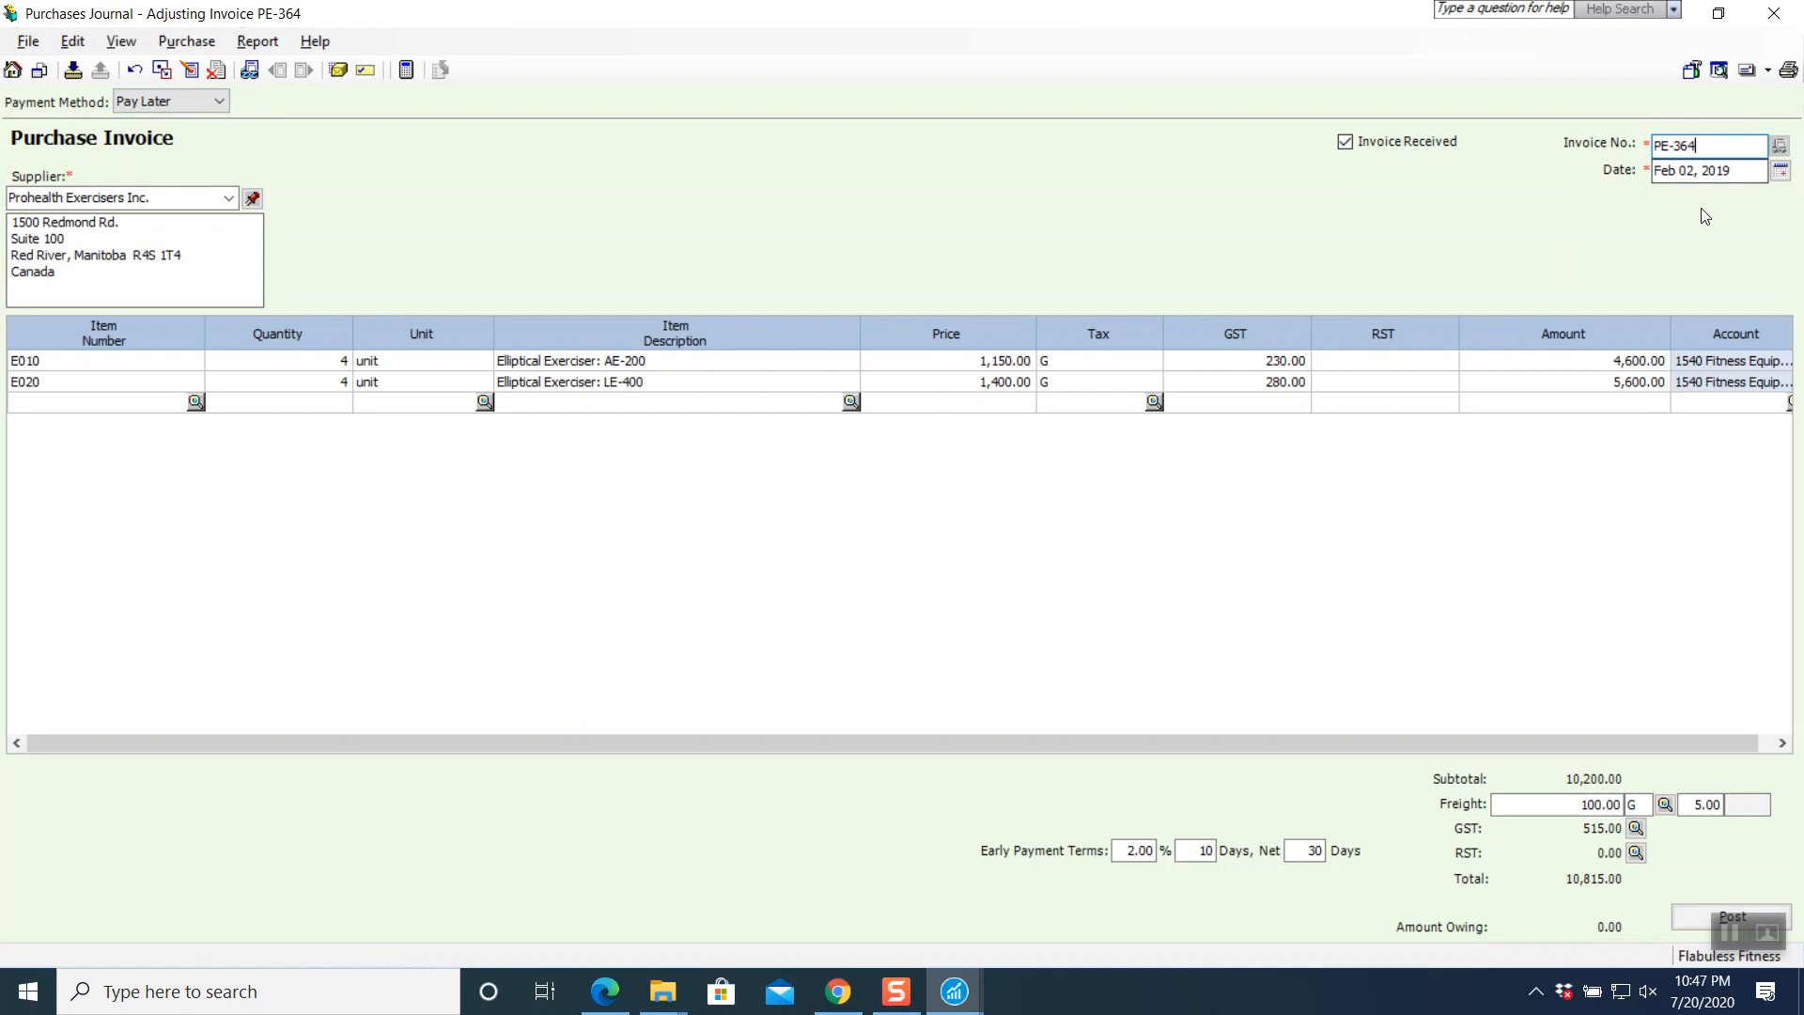
pyautogui.write('-R')
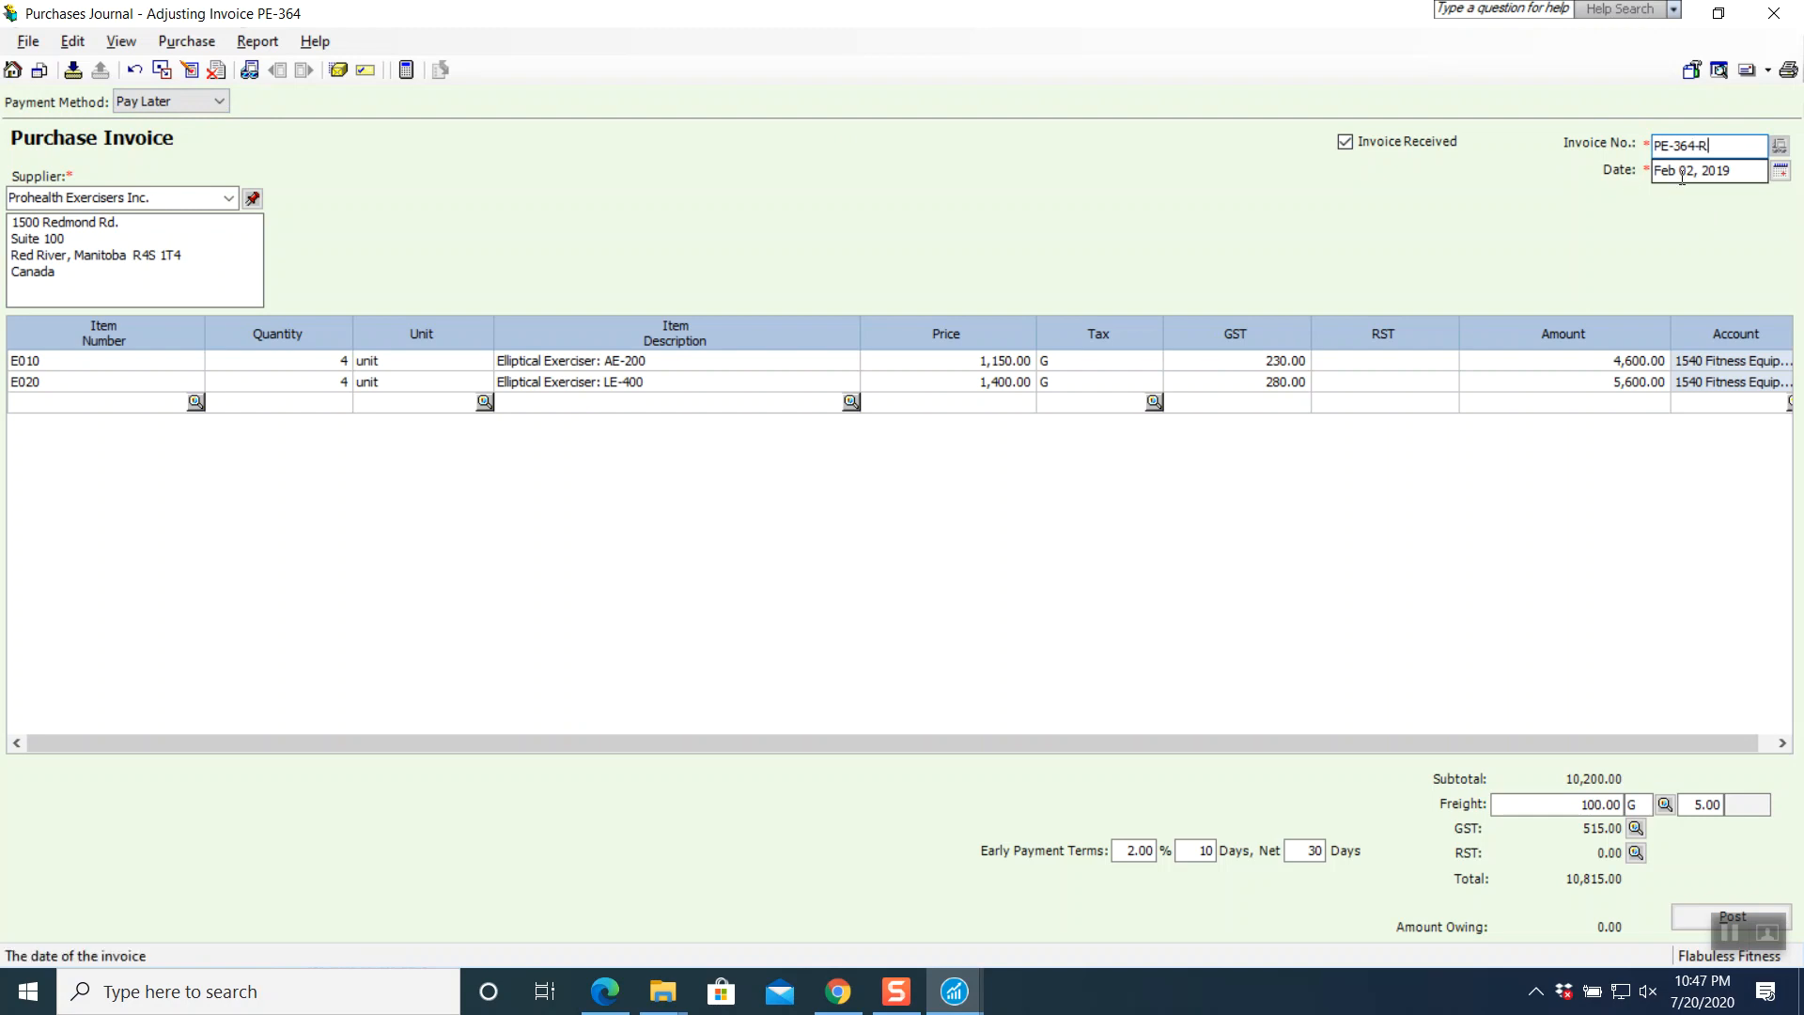
pyautogui.click(1779, 172)
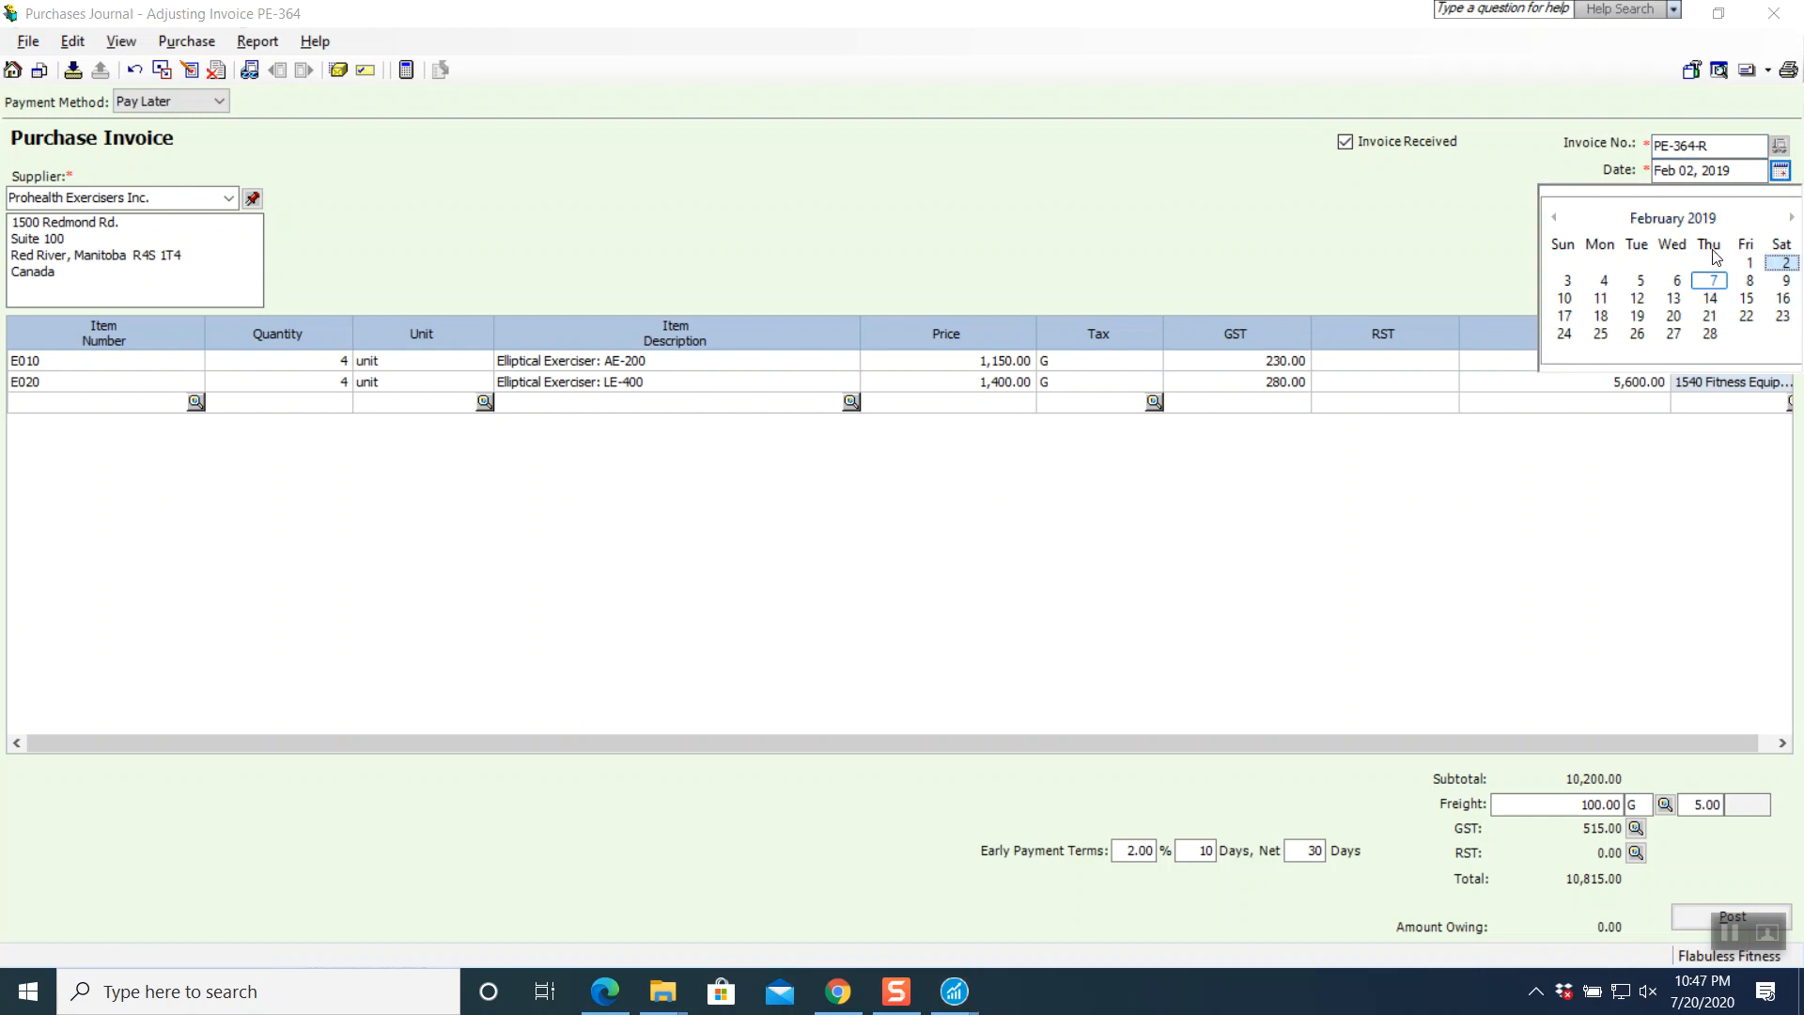
pyautogui.click(1613, 285)
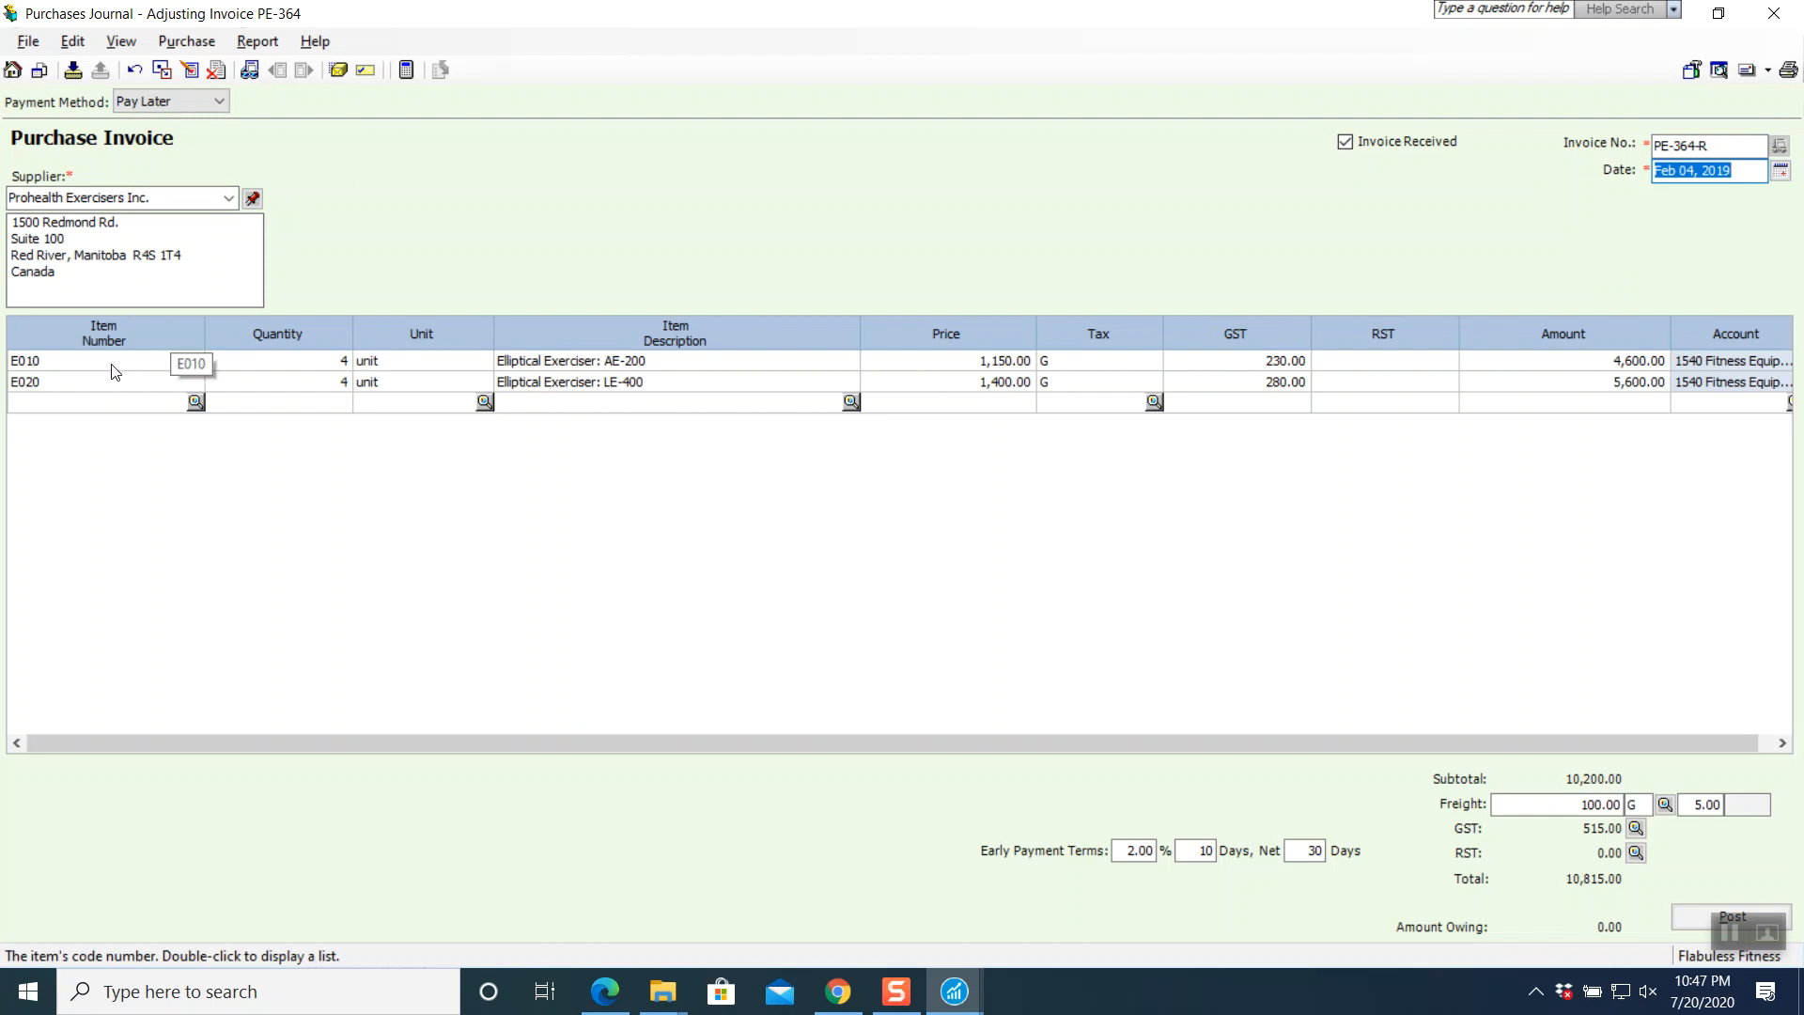
# - Set the quantity of both elliptical lines, E010 and E020, to 3
pyautogui.click(274, 363)
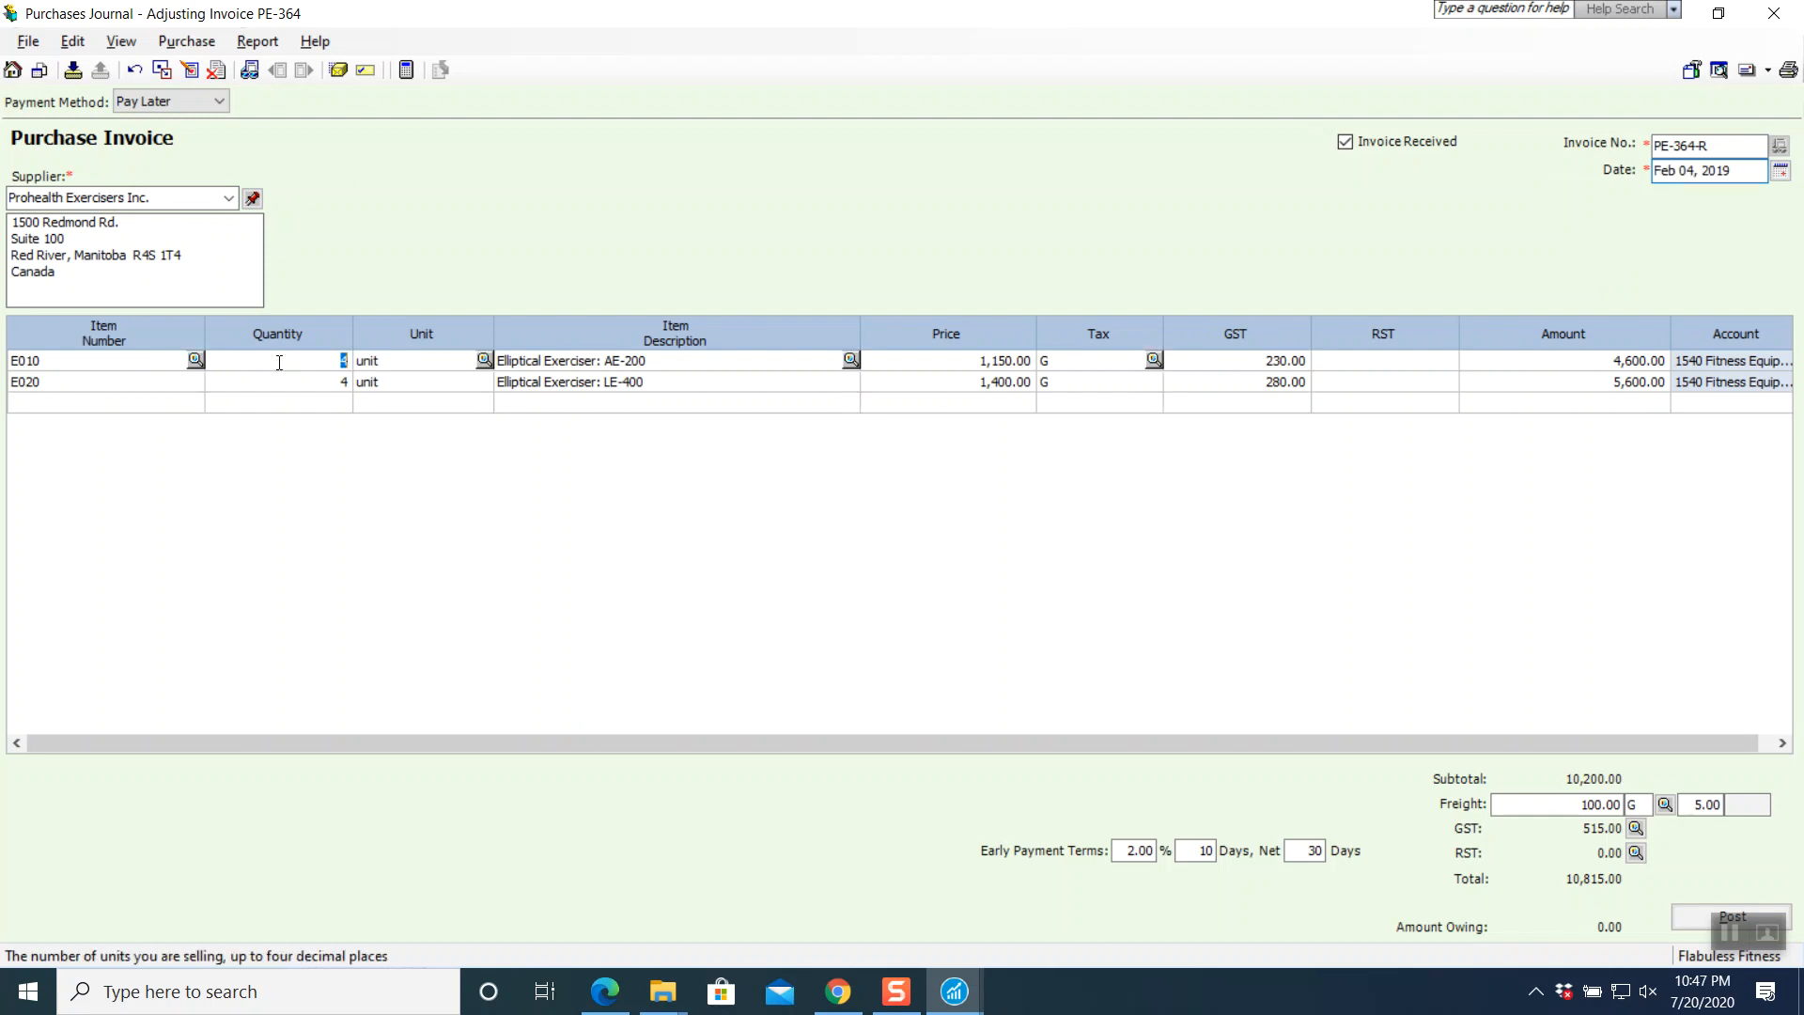
pyautogui.write('3')
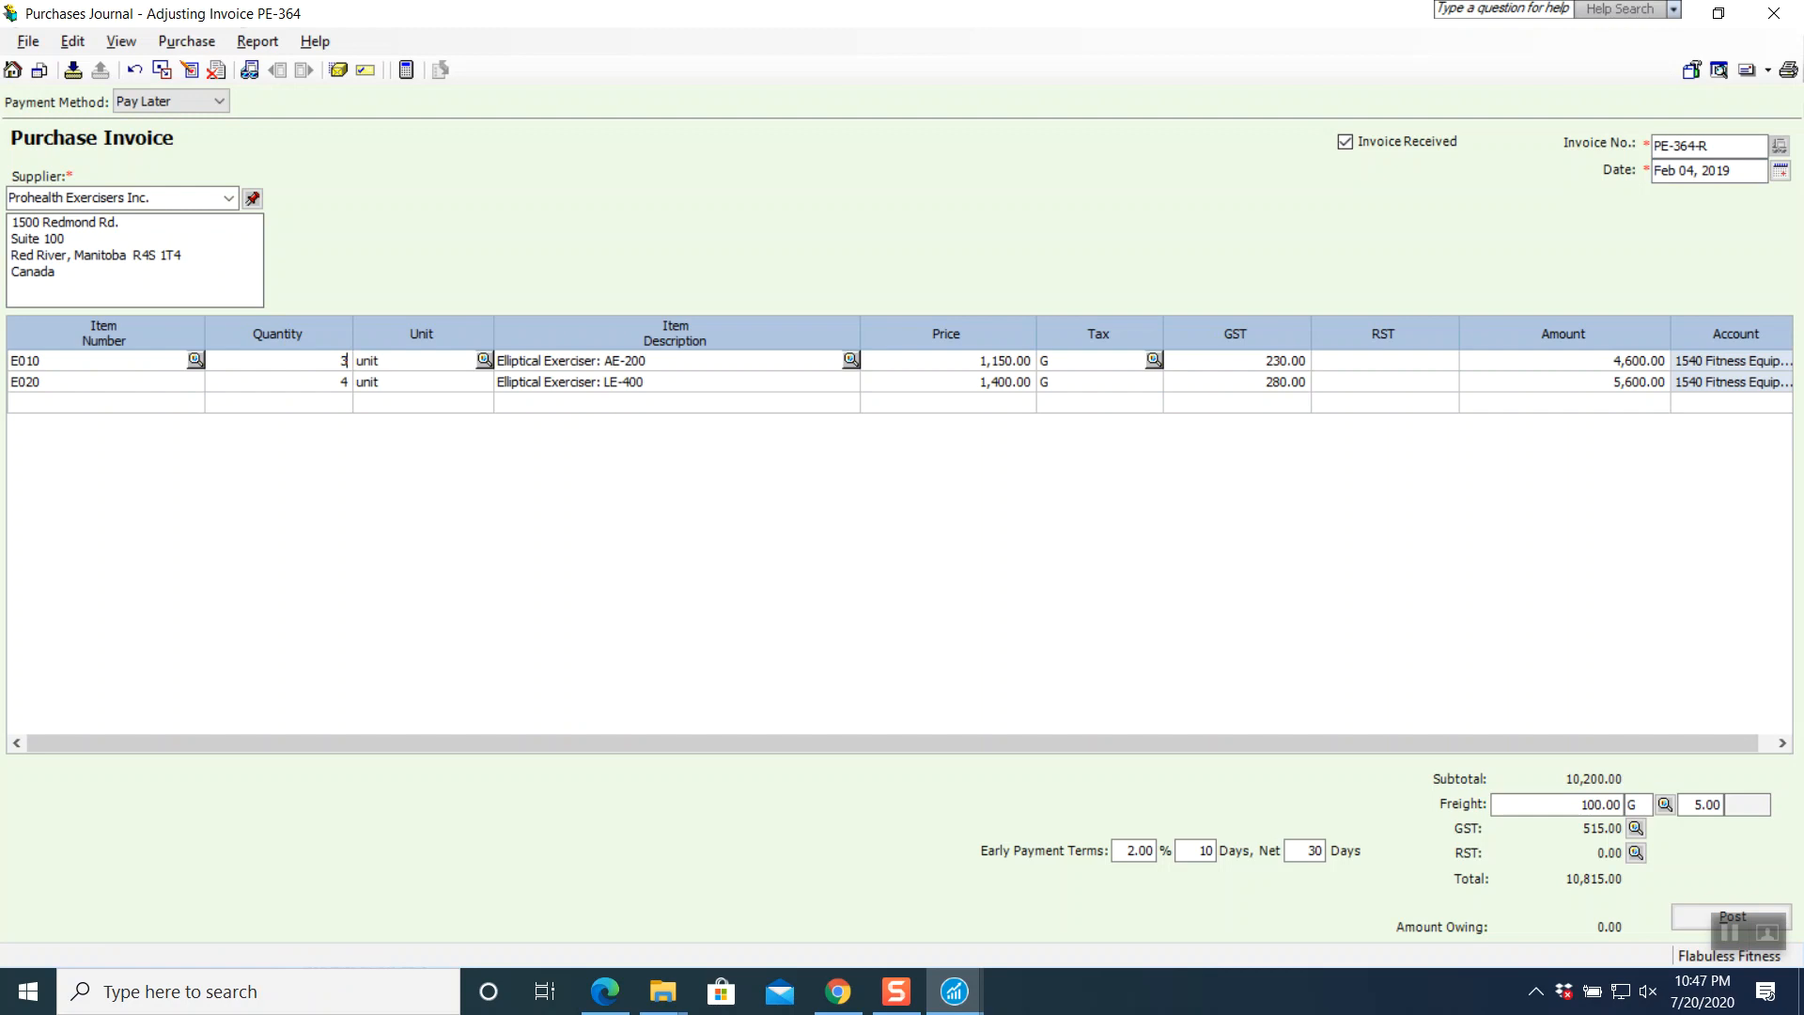
pyautogui.press('Tab')
pyautogui.press('Tab')
pyautogui.press('Tab')
pyautogui.press('Tab')
pyautogui.press('Tab')
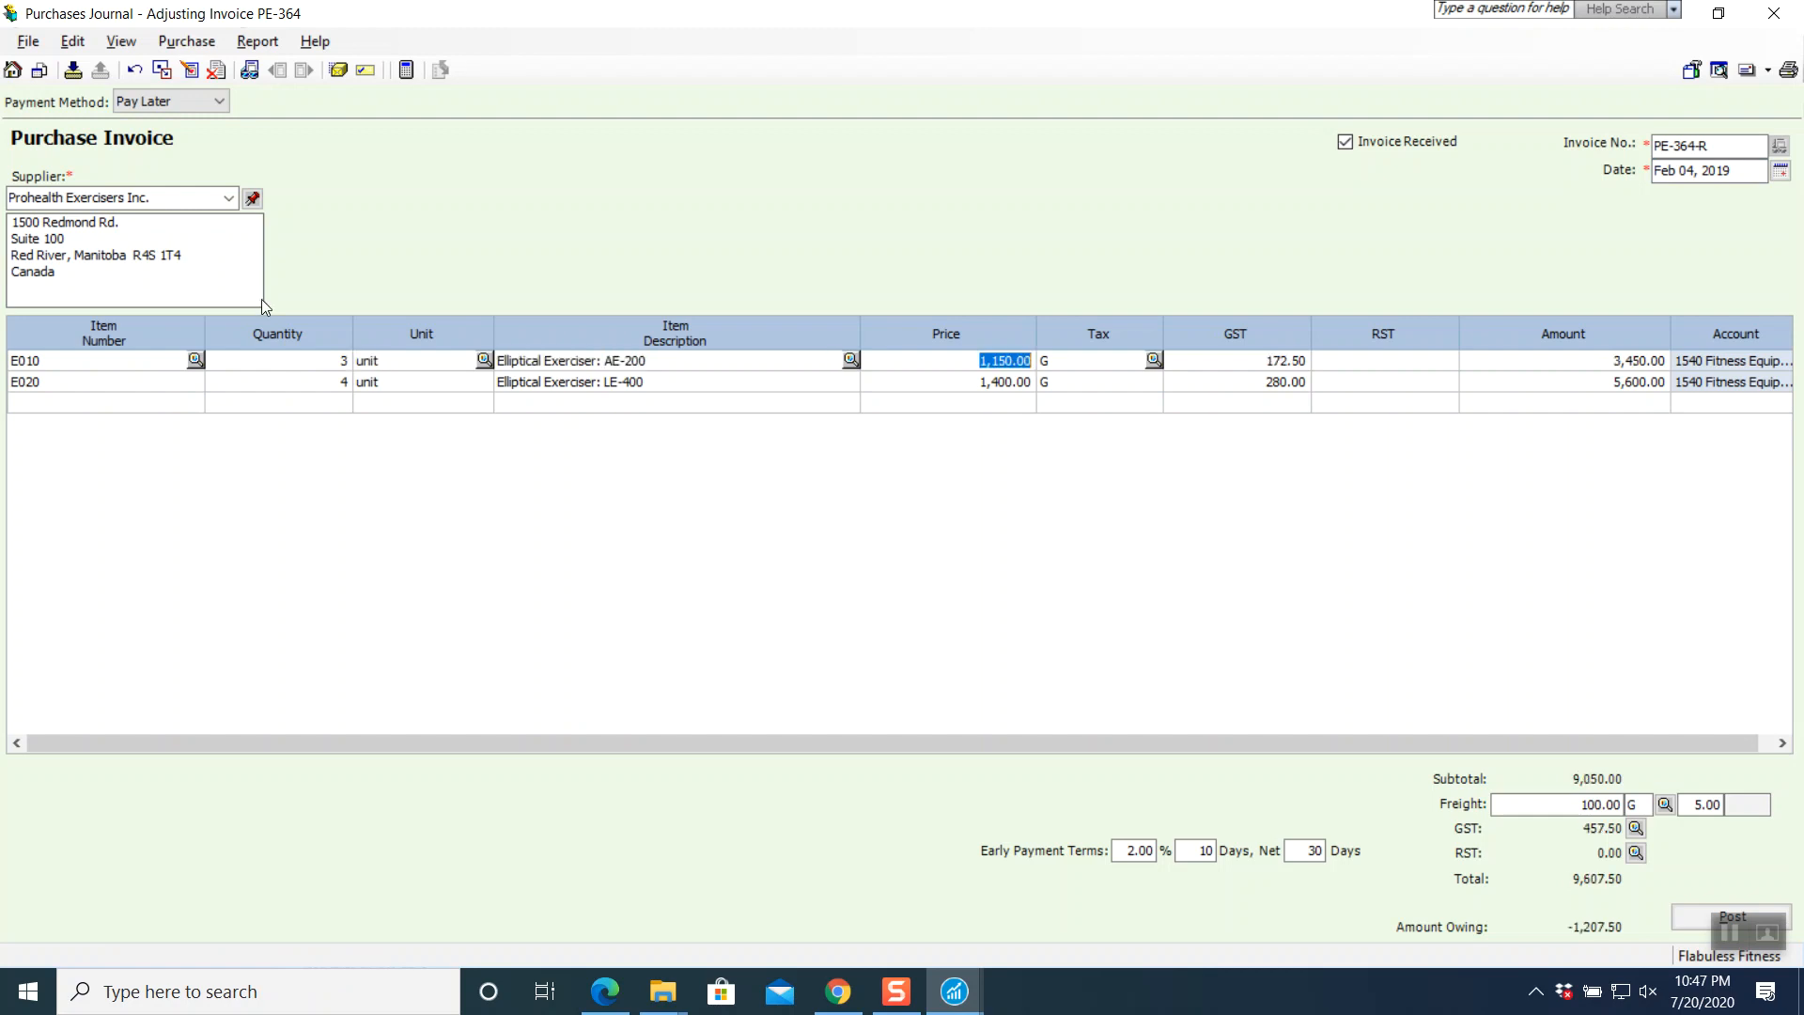
pyautogui.press('Tab')
pyautogui.press('Tab')
pyautogui.press('Tab')
pyautogui.press('Tab')
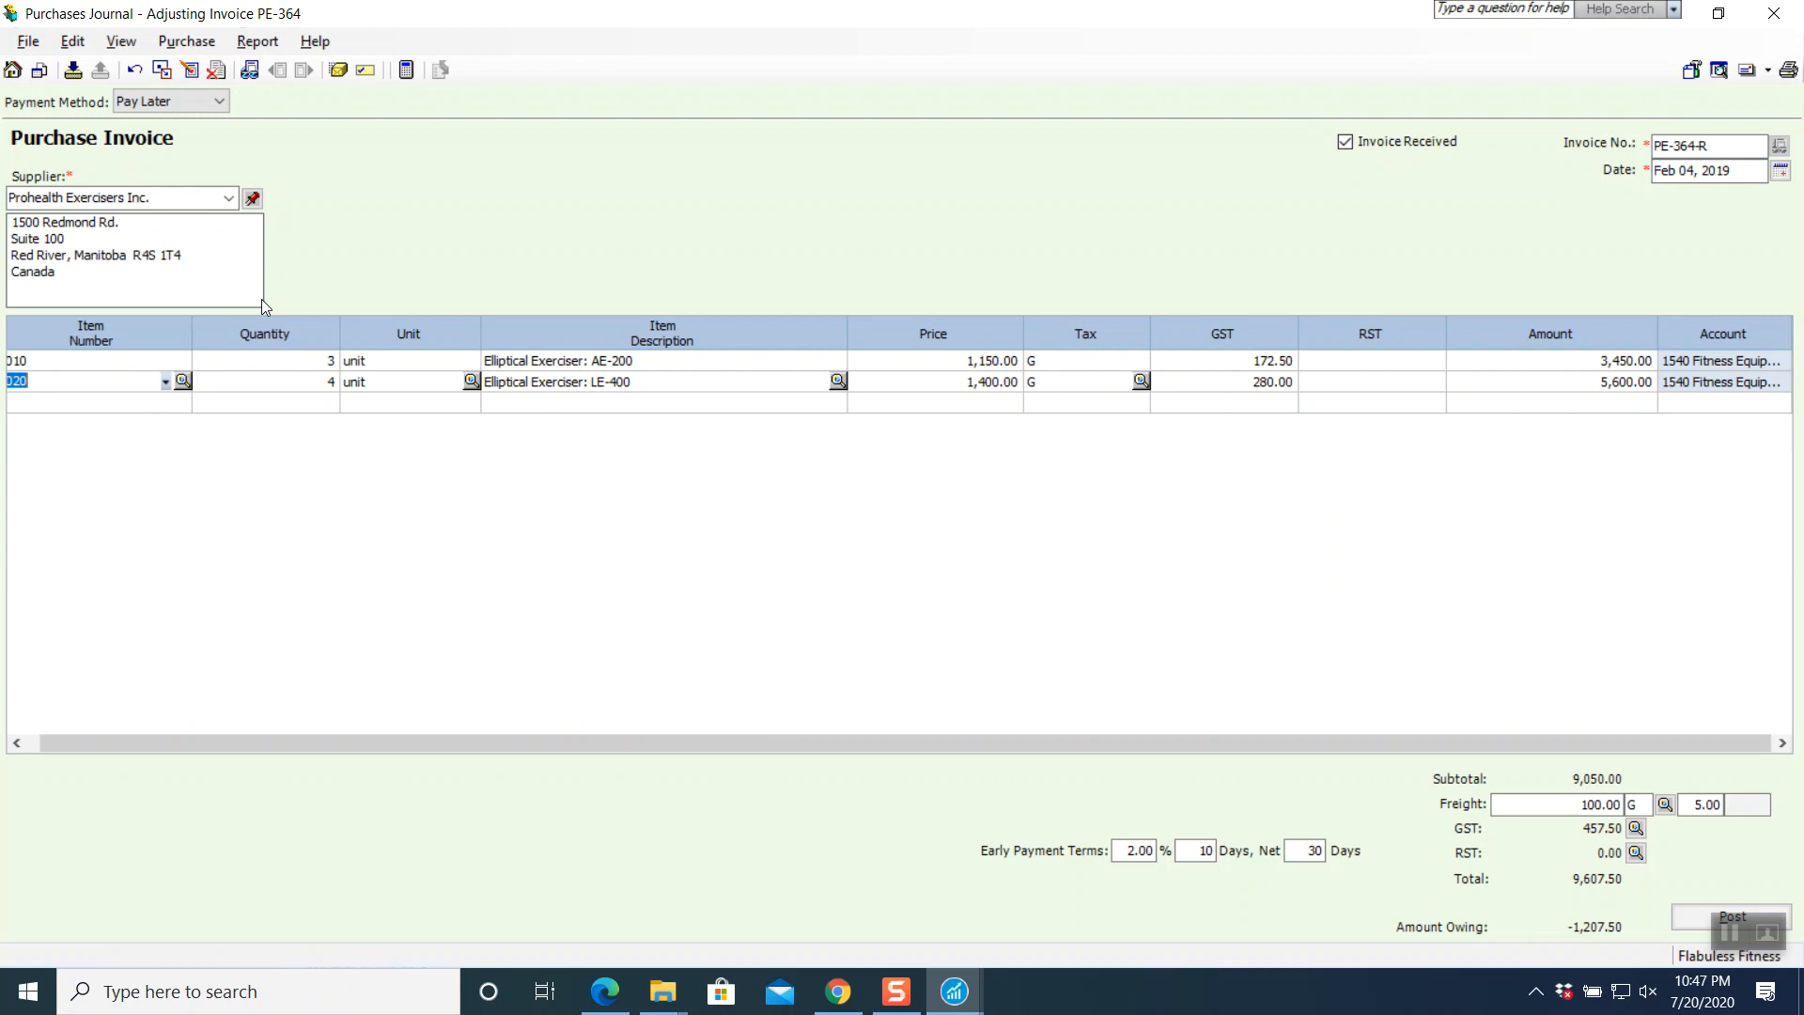
pyautogui.press('Tab')
pyautogui.press('Tab')
pyautogui.press('Tab')
pyautogui.press('Tab')
pyautogui.press('Tab')
pyautogui.press('Tab')
pyautogui.press('Tab')
pyautogui.press('Tab')
pyautogui.press('Tab')
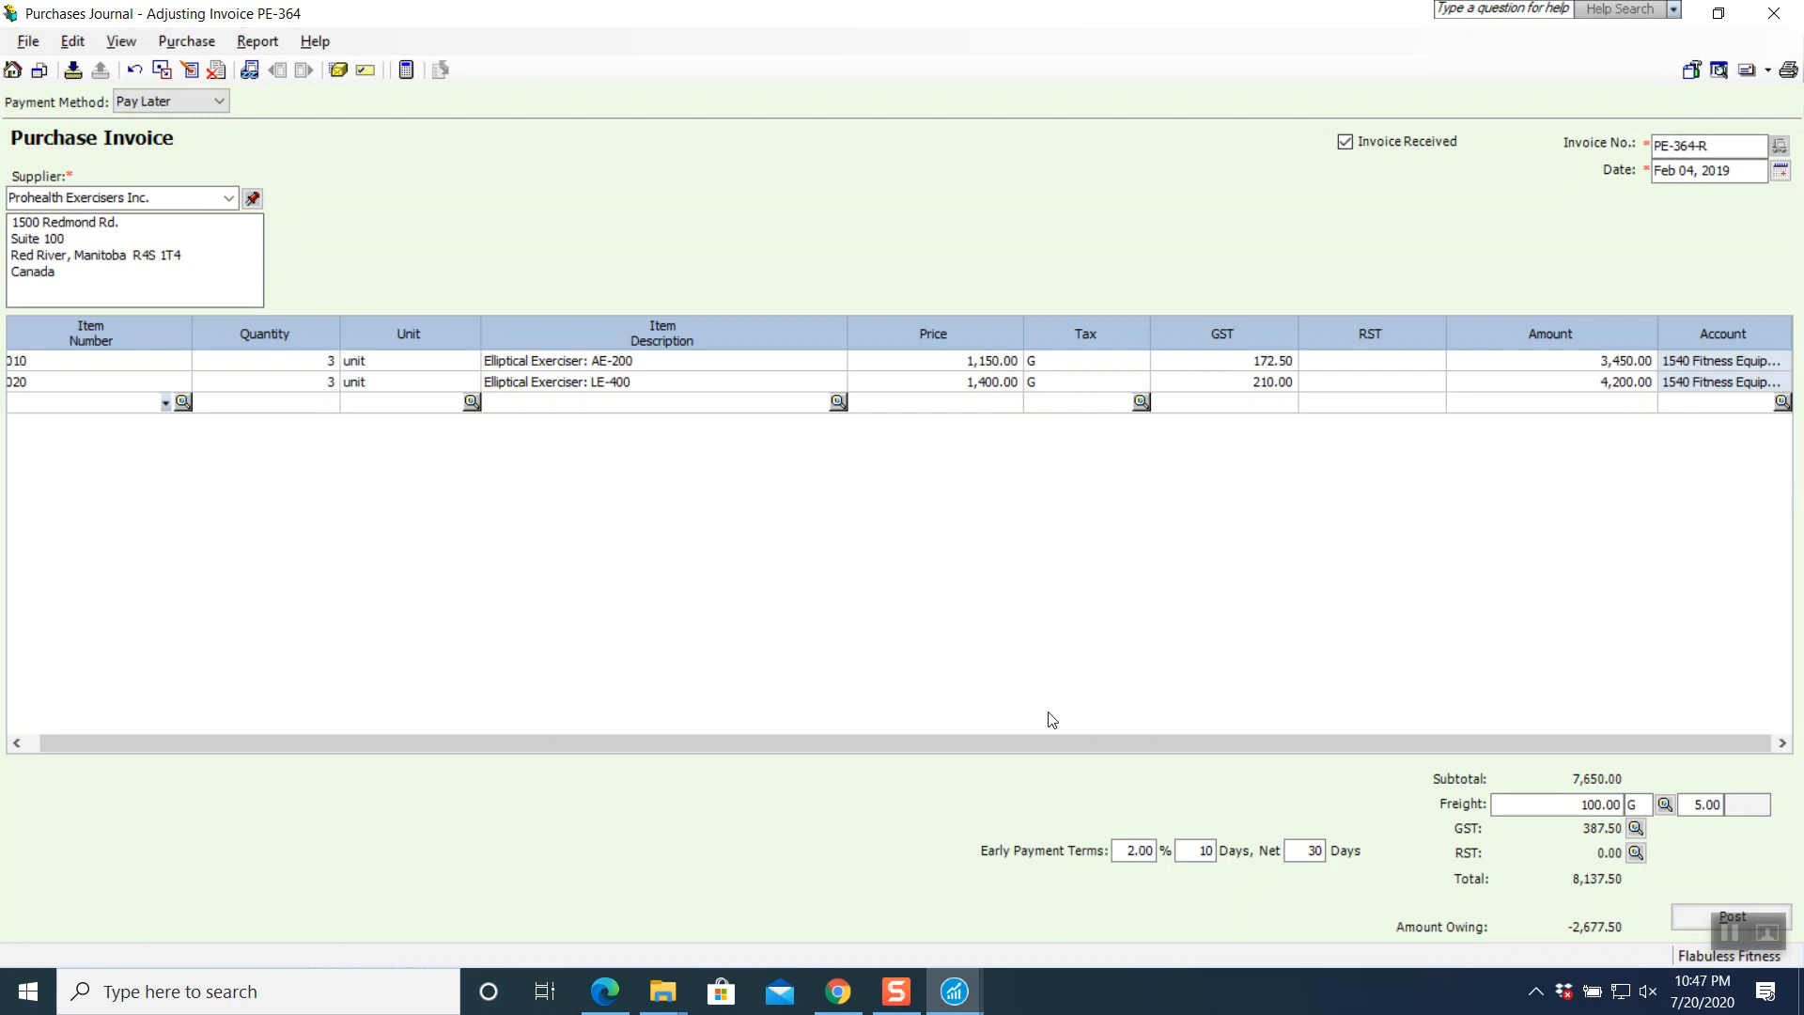
# - Remove the 2.00%/10-day early payment discount and set the terms to net 60 days
pyautogui.click(1135, 852)
pyautogui.press('Delete')
pyautogui.click(1200, 851)
pyautogui.press('Delete')
pyautogui.click(1306, 850)
pyautogui.write('6')
pyautogui.press('Tab')
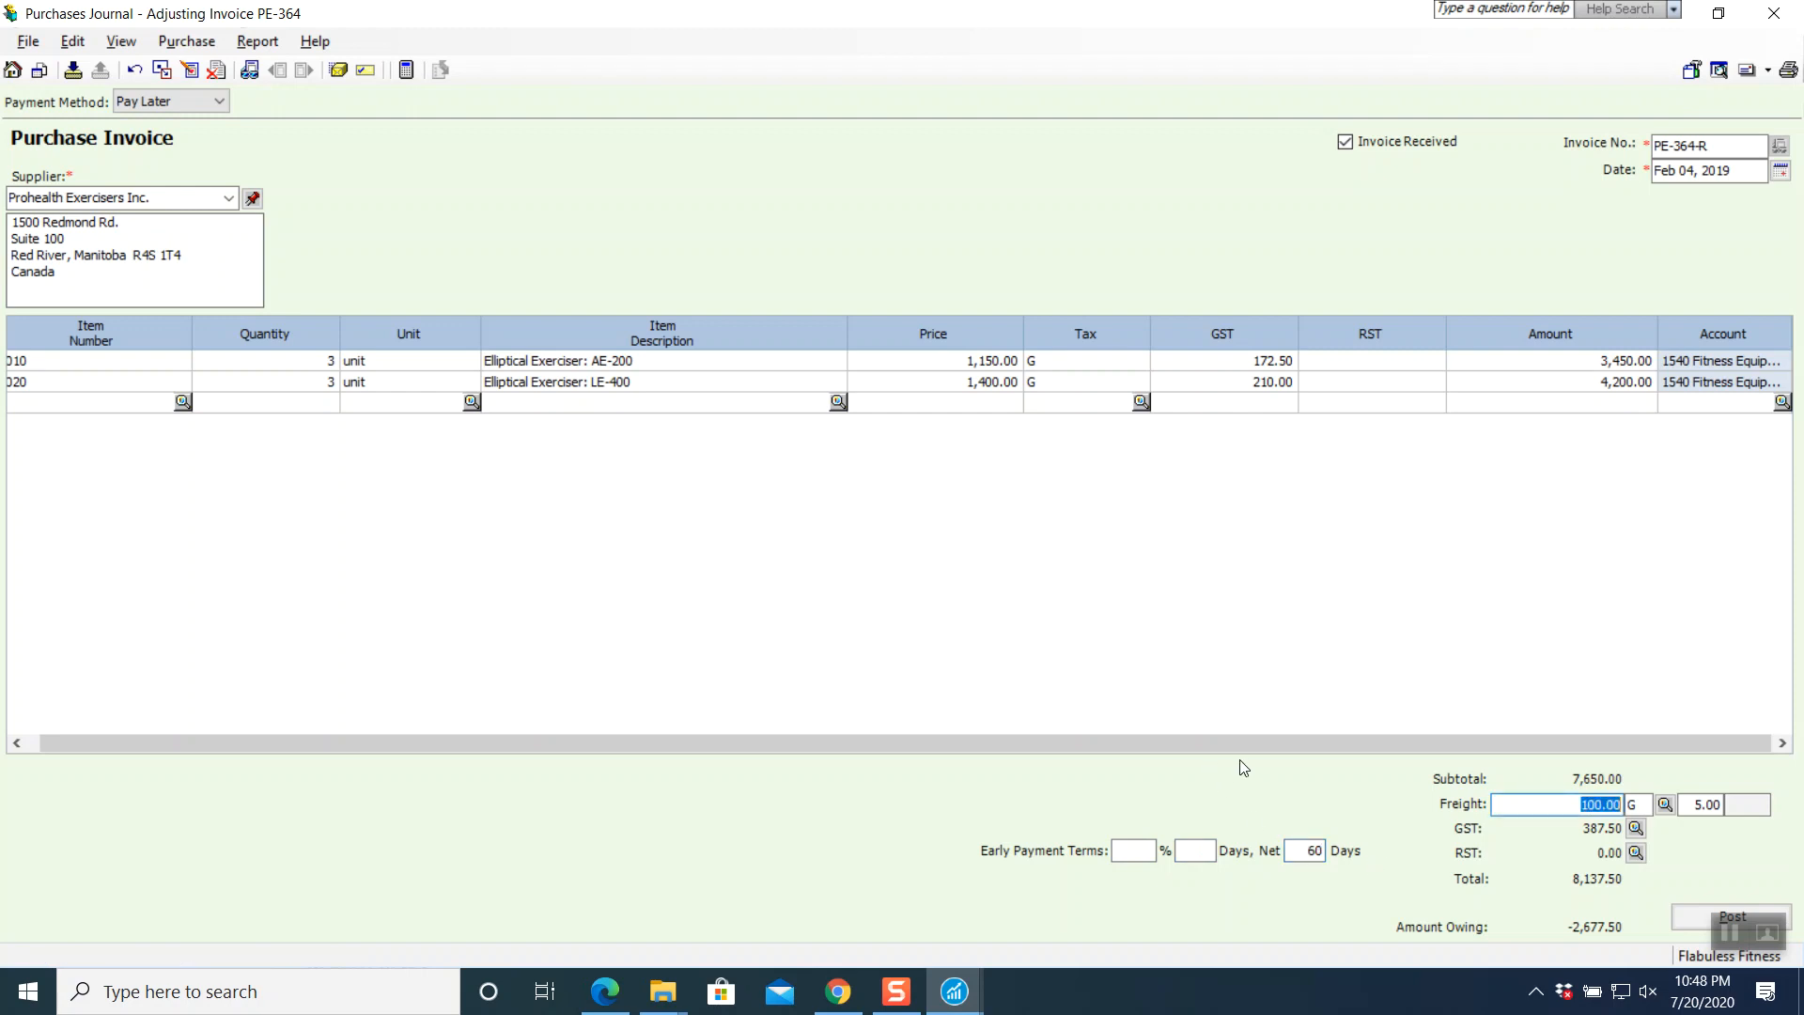
# - Preview the balanced 8,137.50 journal entry for PE-364-R, then post the adjusted invoice
pyautogui.press('Tab')
pyautogui.press('Tab')
pyautogui.press('Tab')
pyautogui.press('Tab')
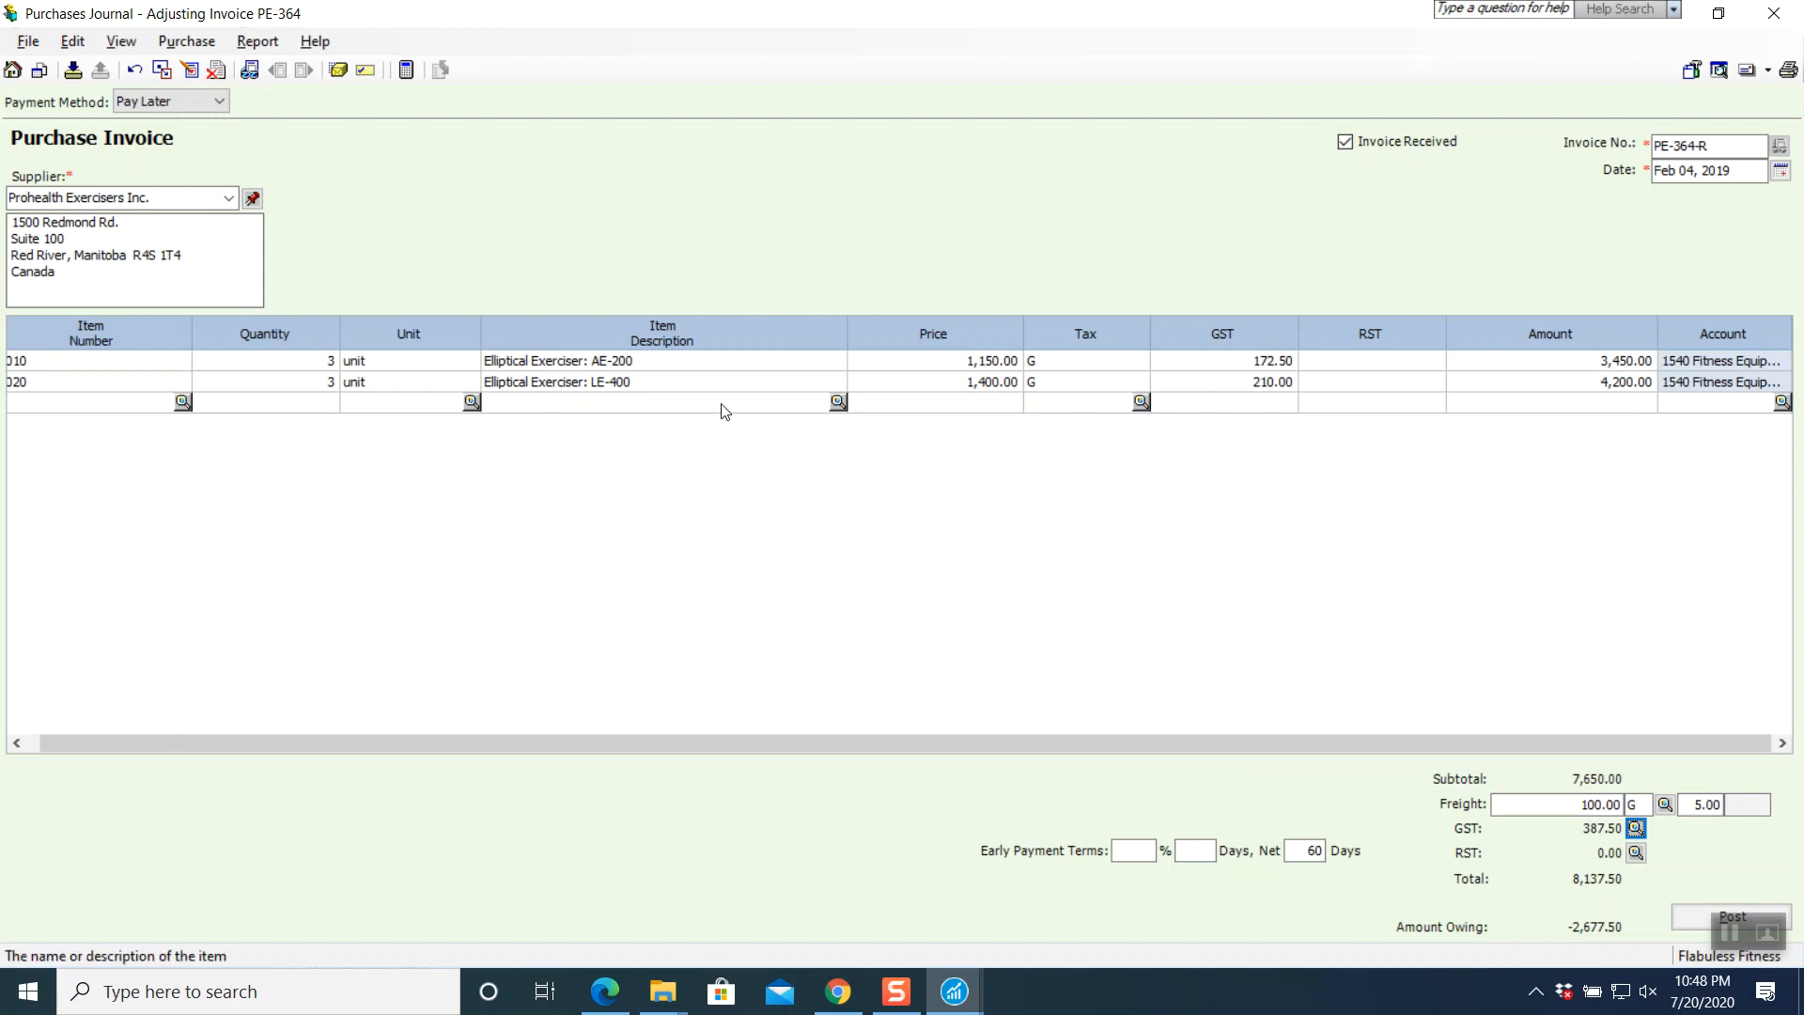
pyautogui.click(258, 41)
pyautogui.click(292, 66)
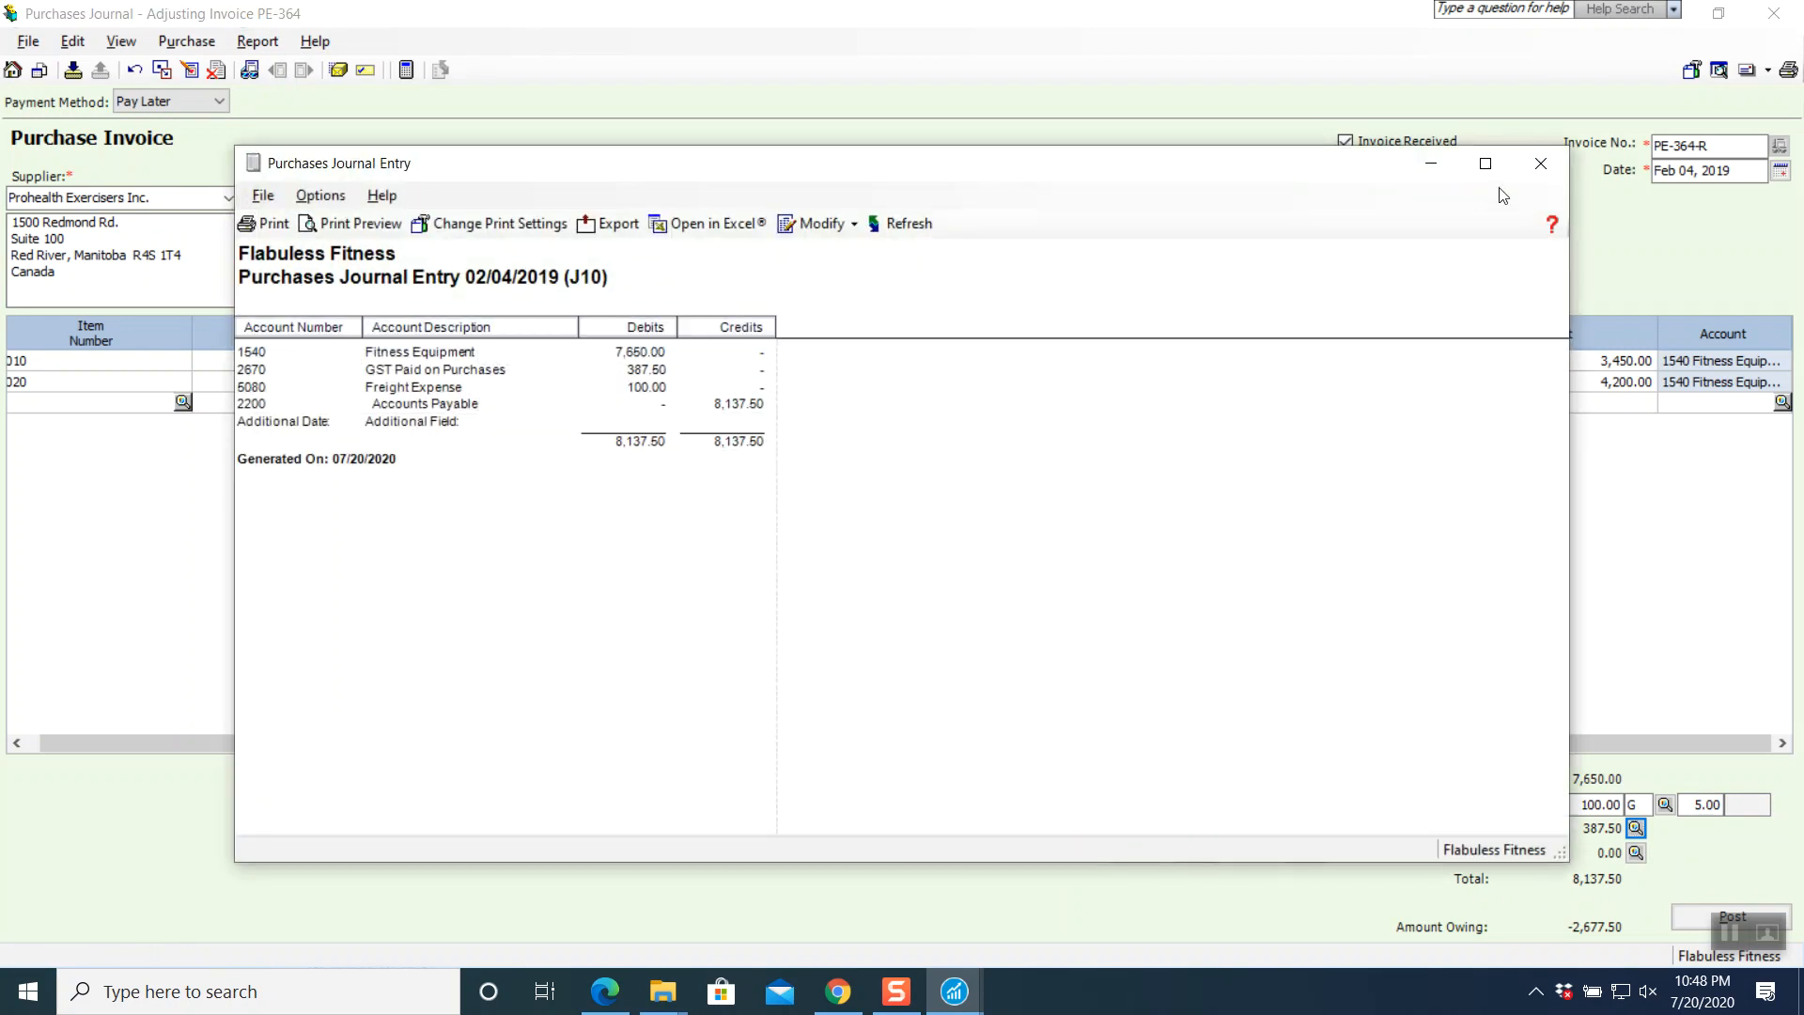
pyautogui.click(1541, 164)
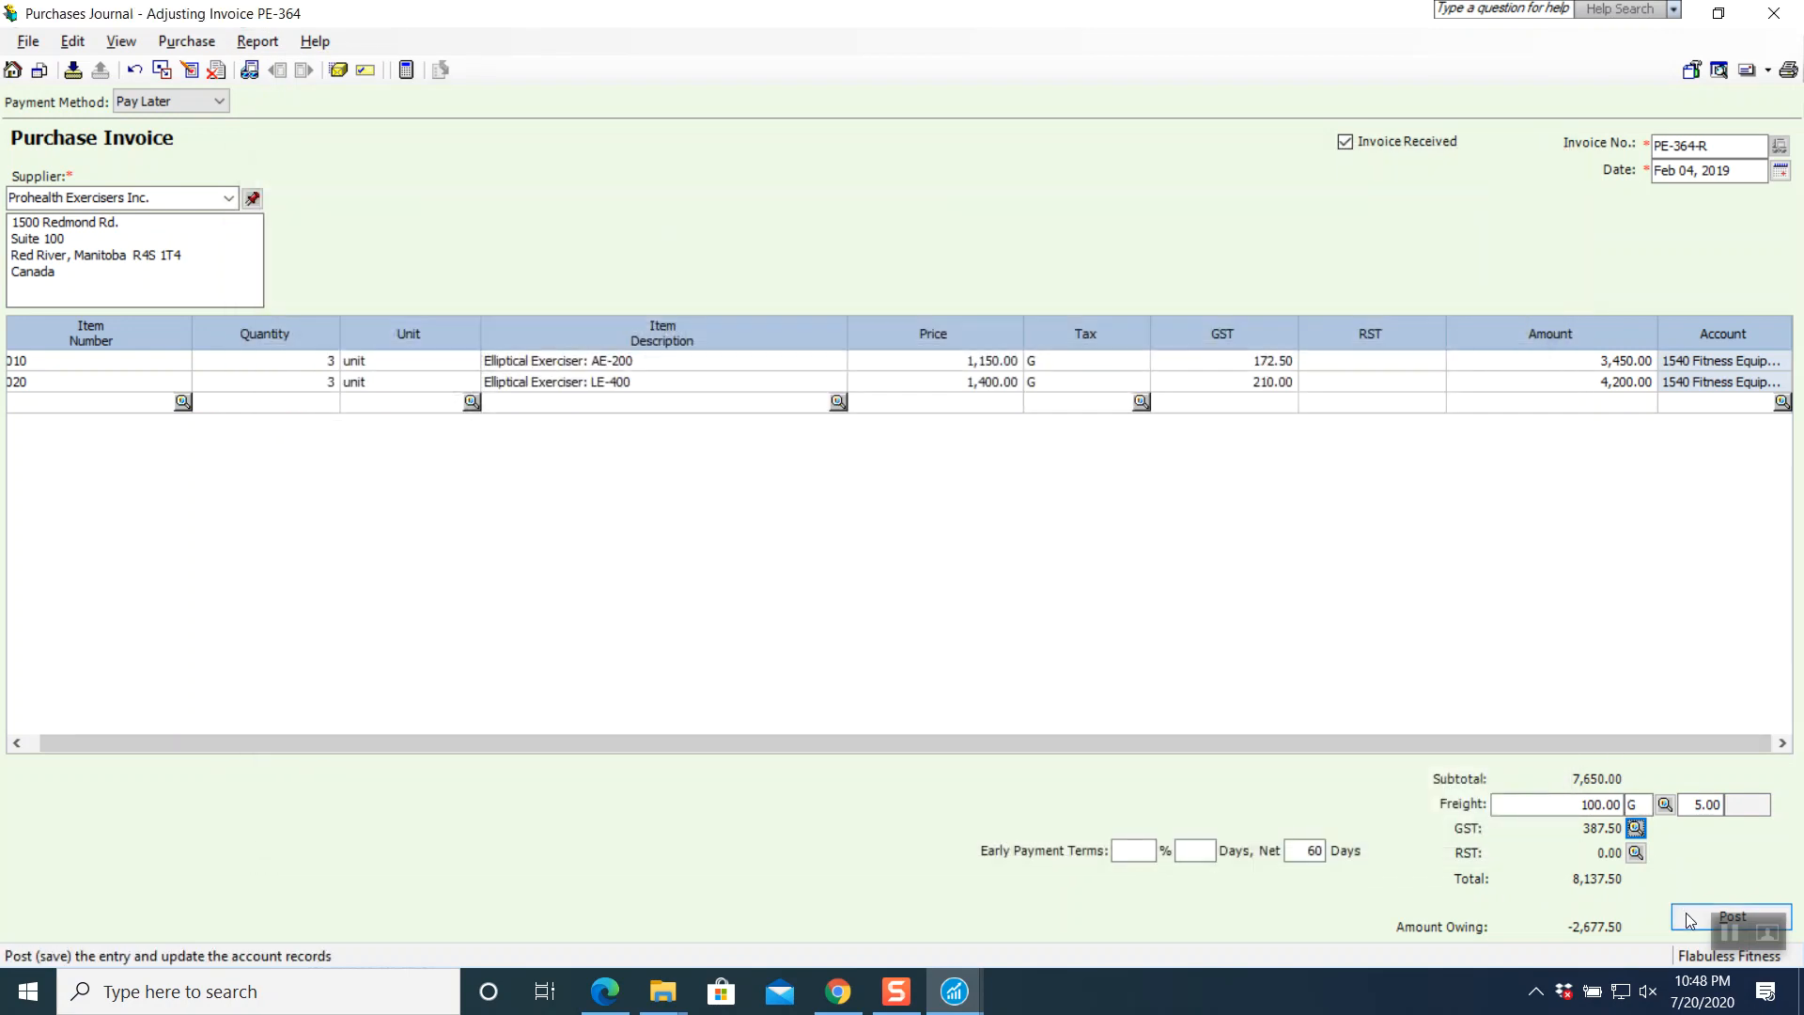
pyautogui.click(1689, 919)
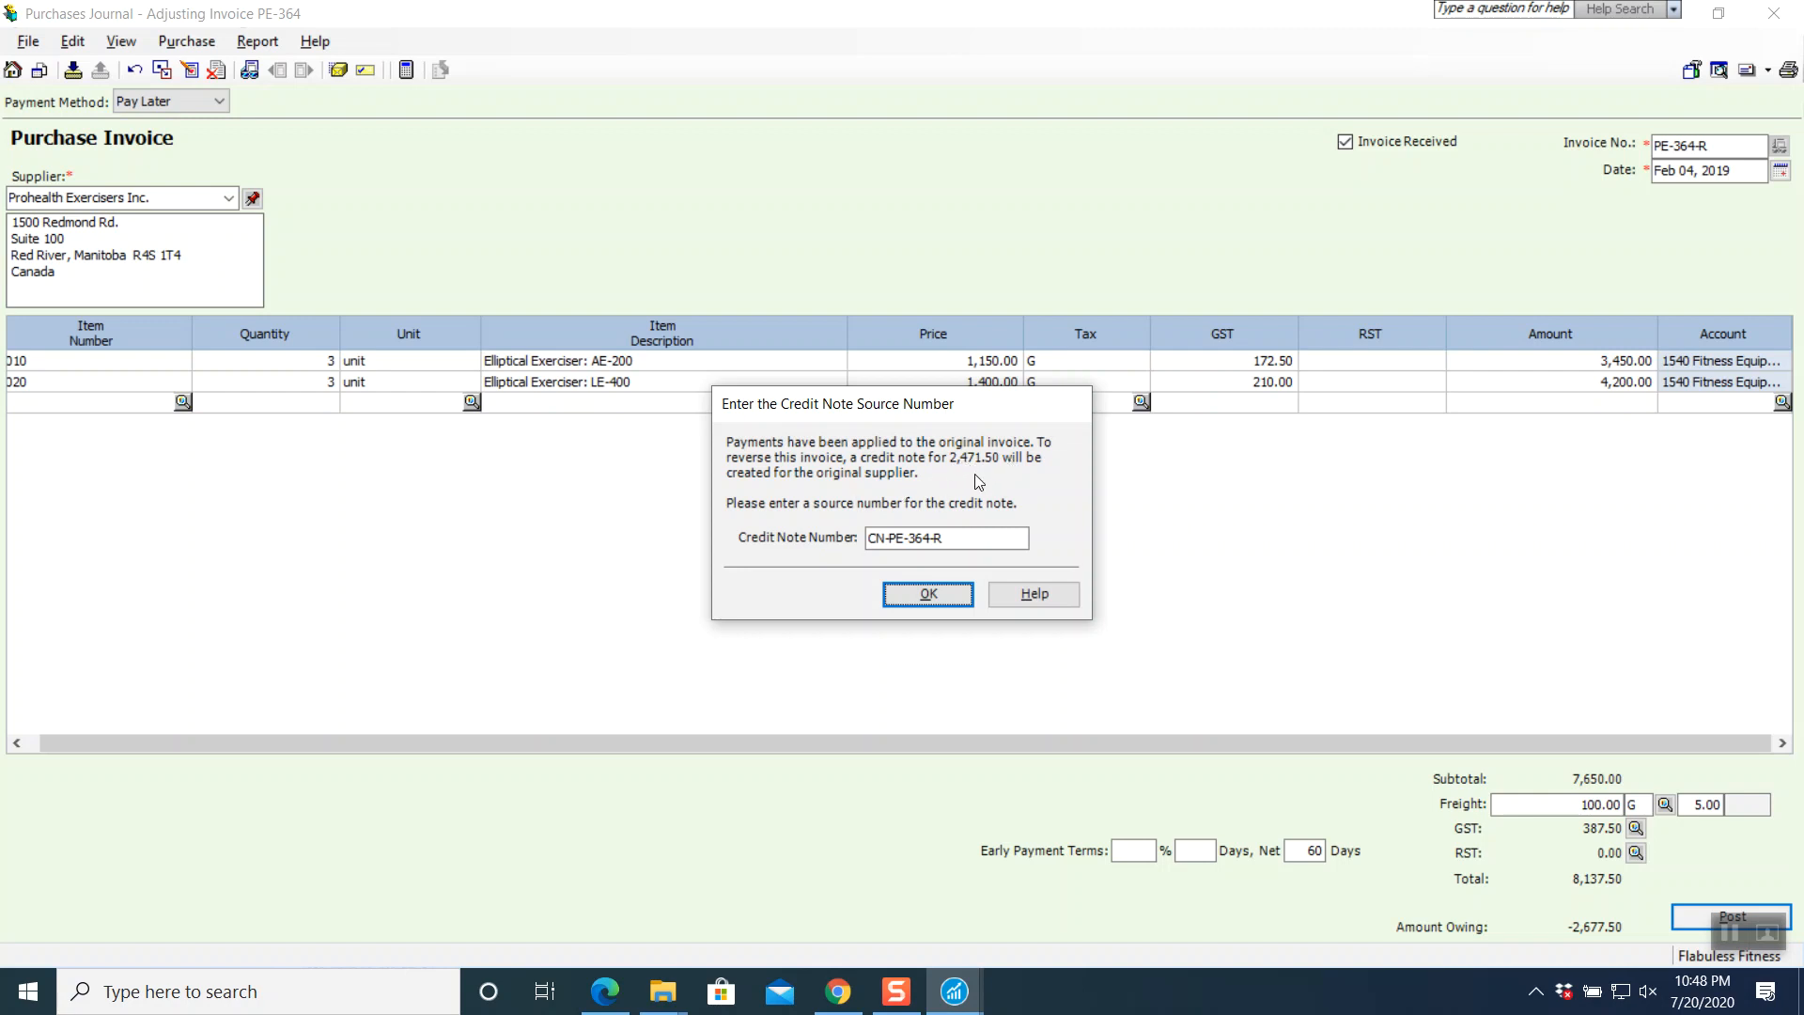
# - Accept the 2,471.50 credit note CN-PE-364-R and acknowledge the J9–J11 posting confirmation
pyautogui.click(853, 992)
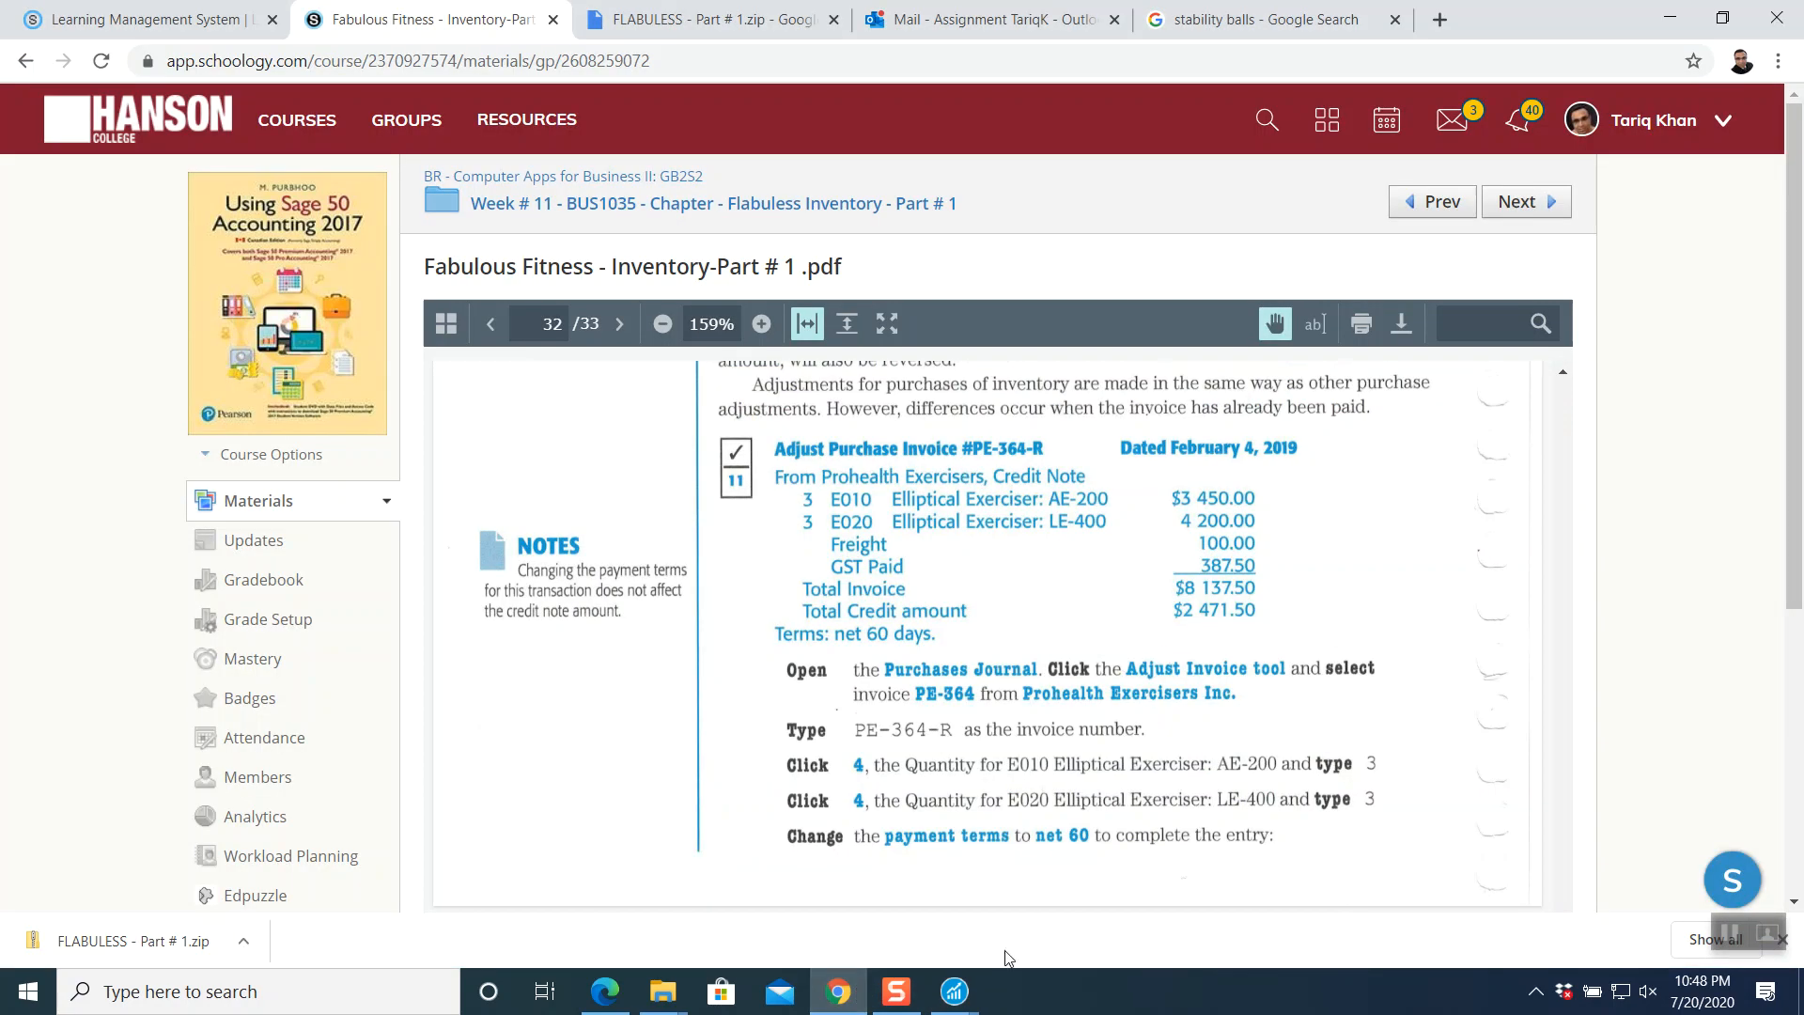
pyautogui.click(955, 992)
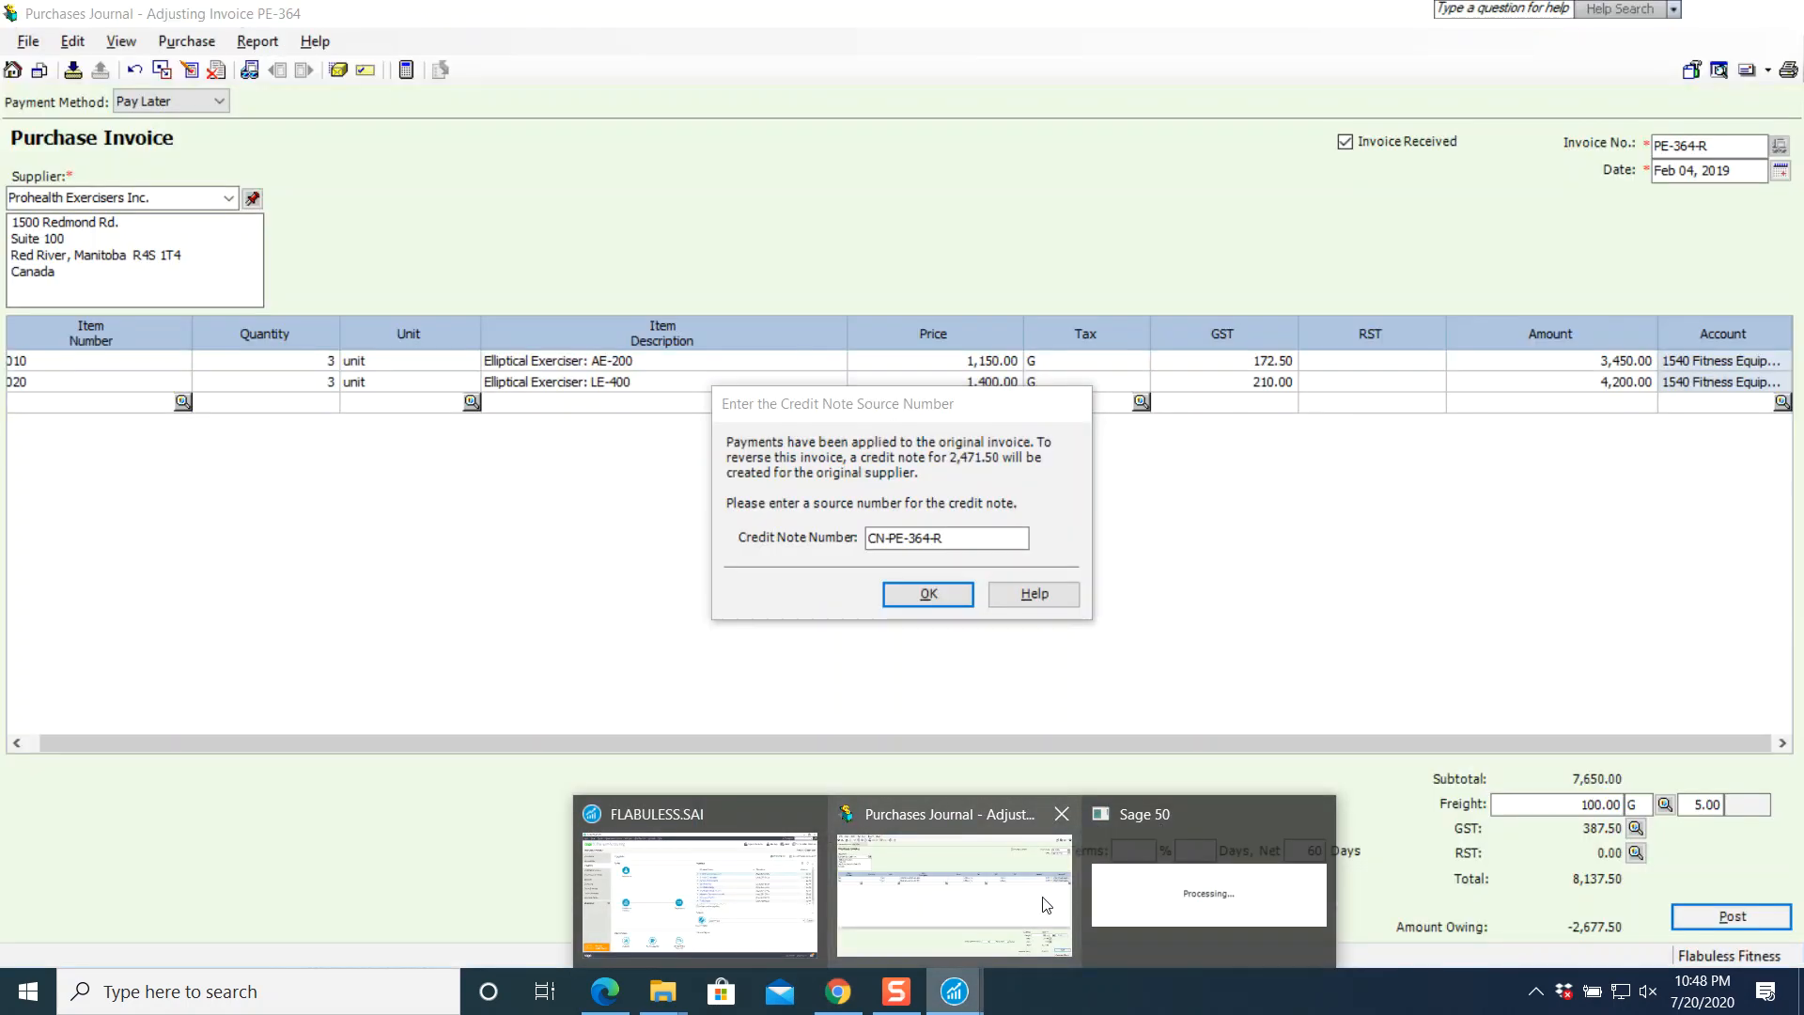
pyautogui.click(1047, 905)
pyautogui.click(910, 597)
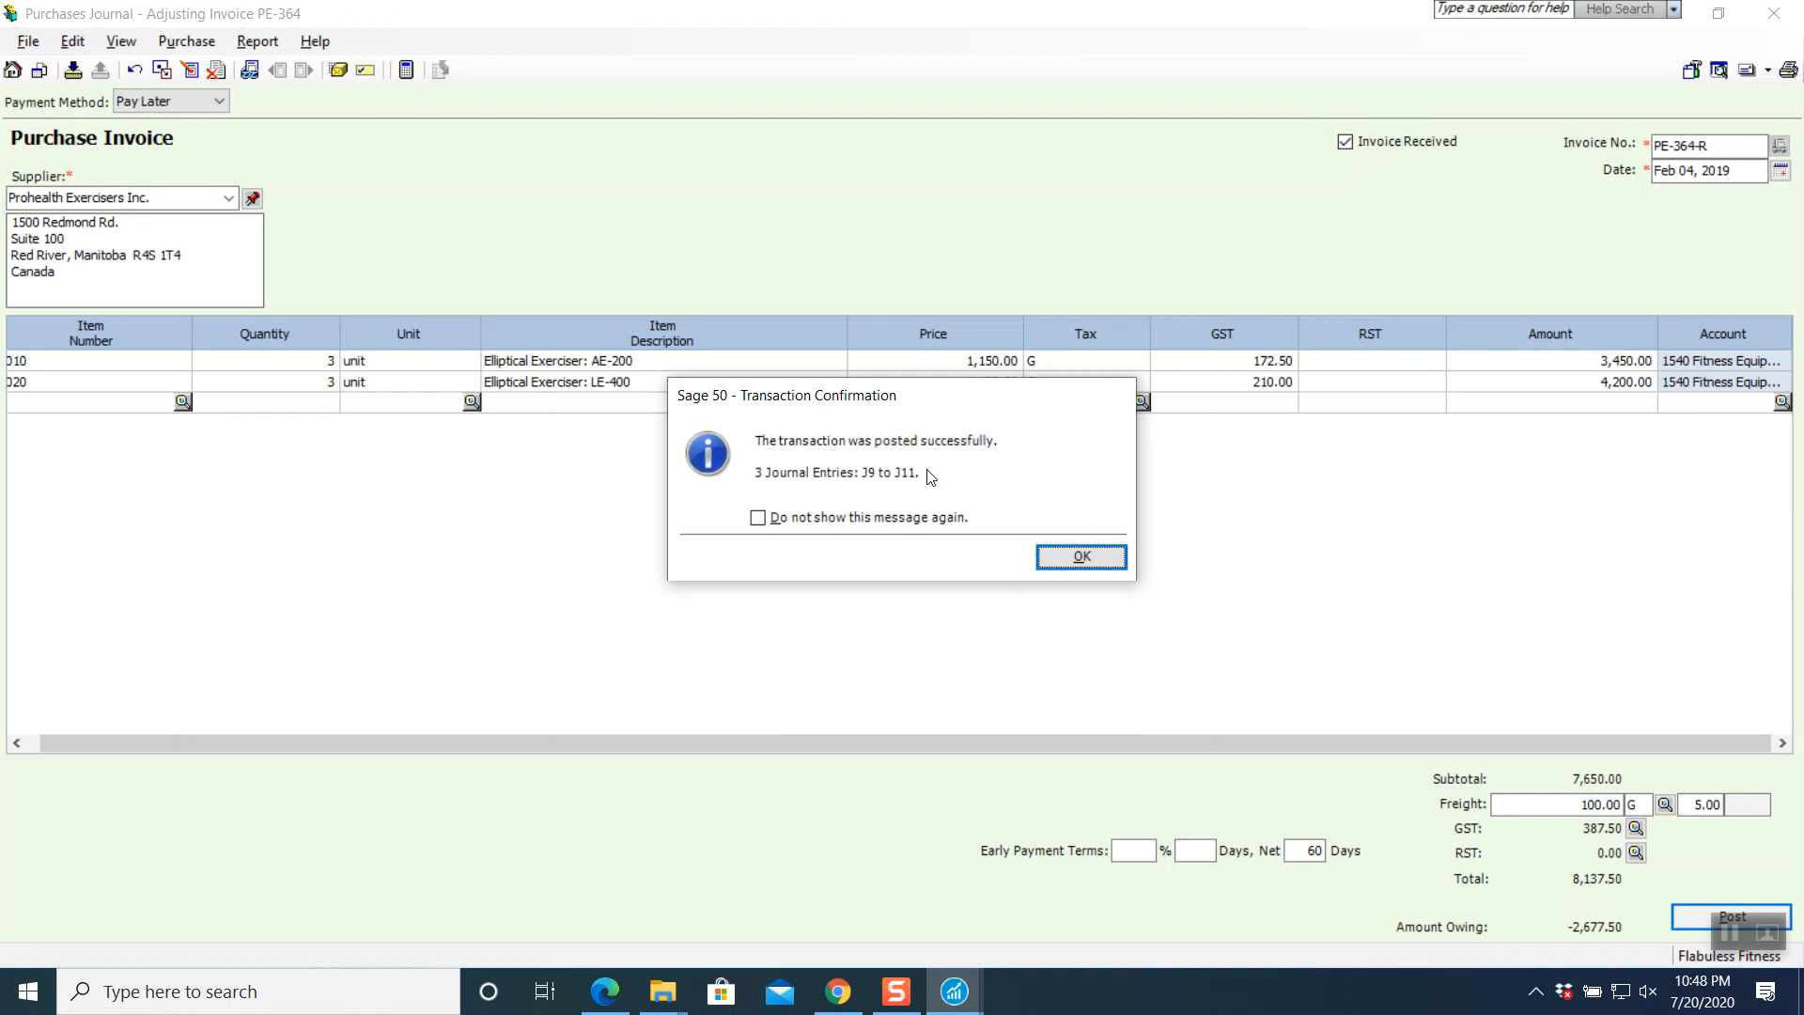
pyautogui.click(1079, 558)
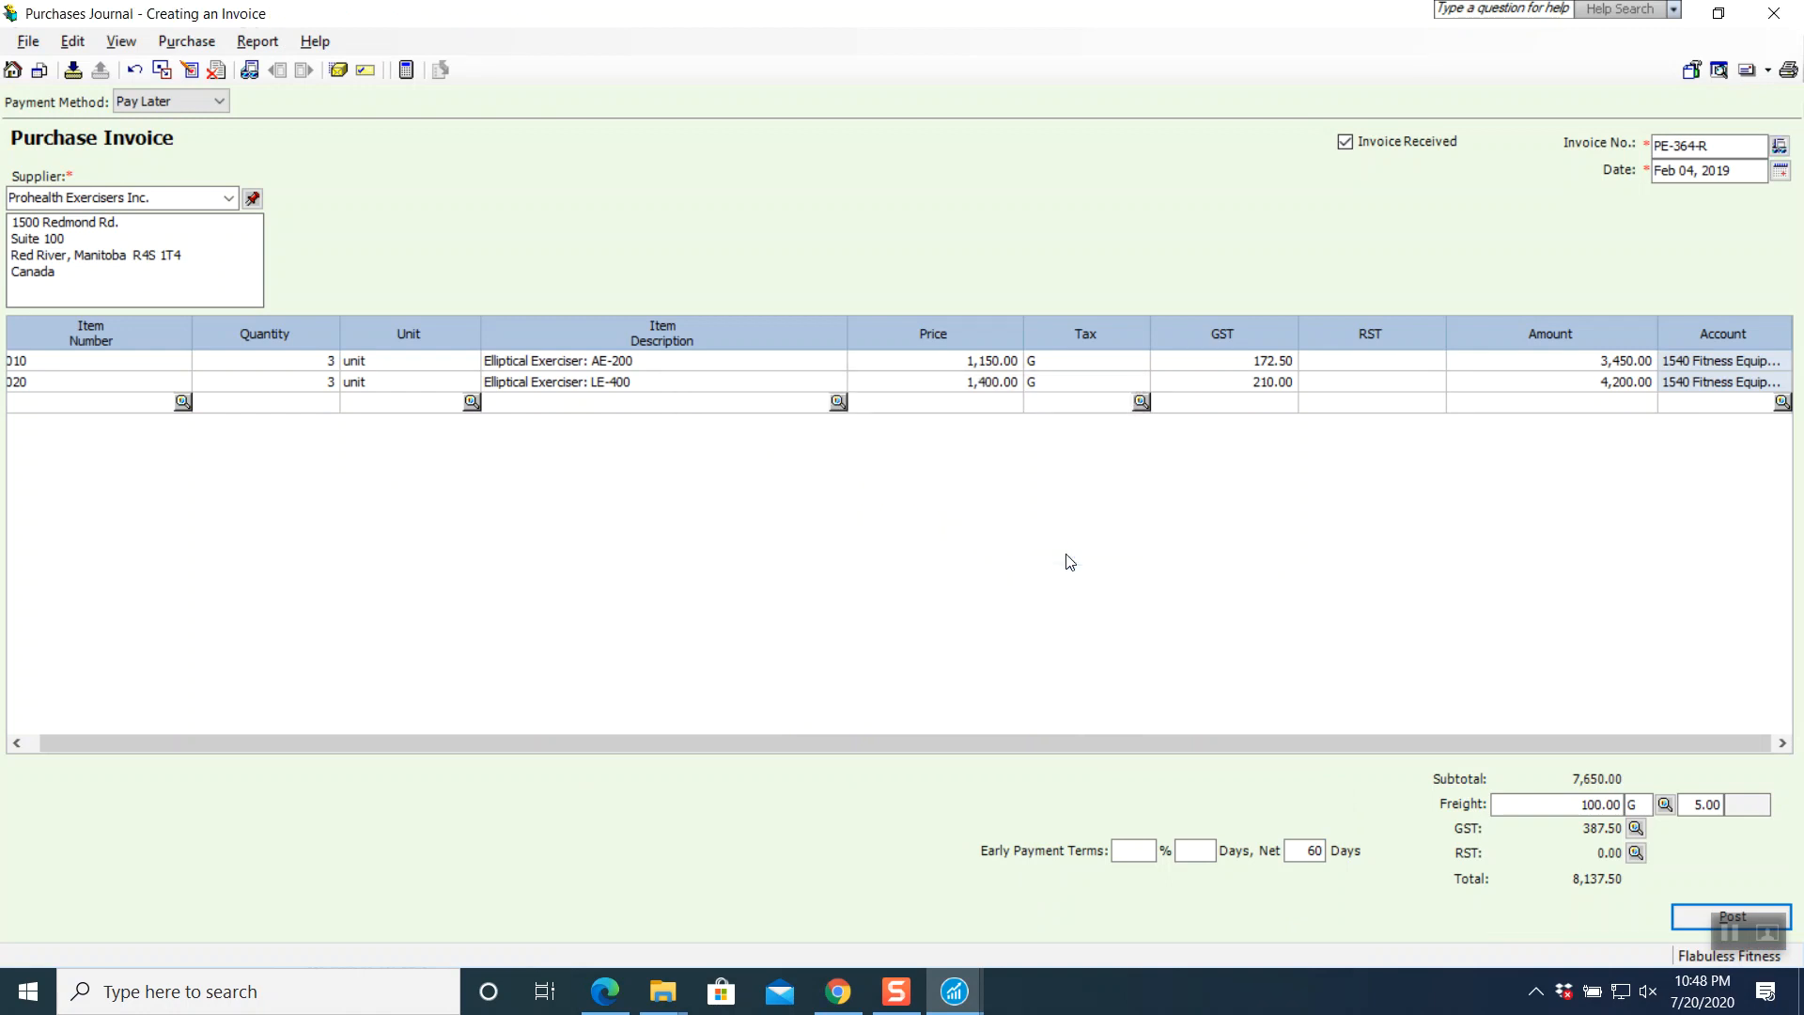
# - Close the Purchases Journal, read page 33 of the course PDF, then return to Sage 50
pyautogui.click(1770, 20)
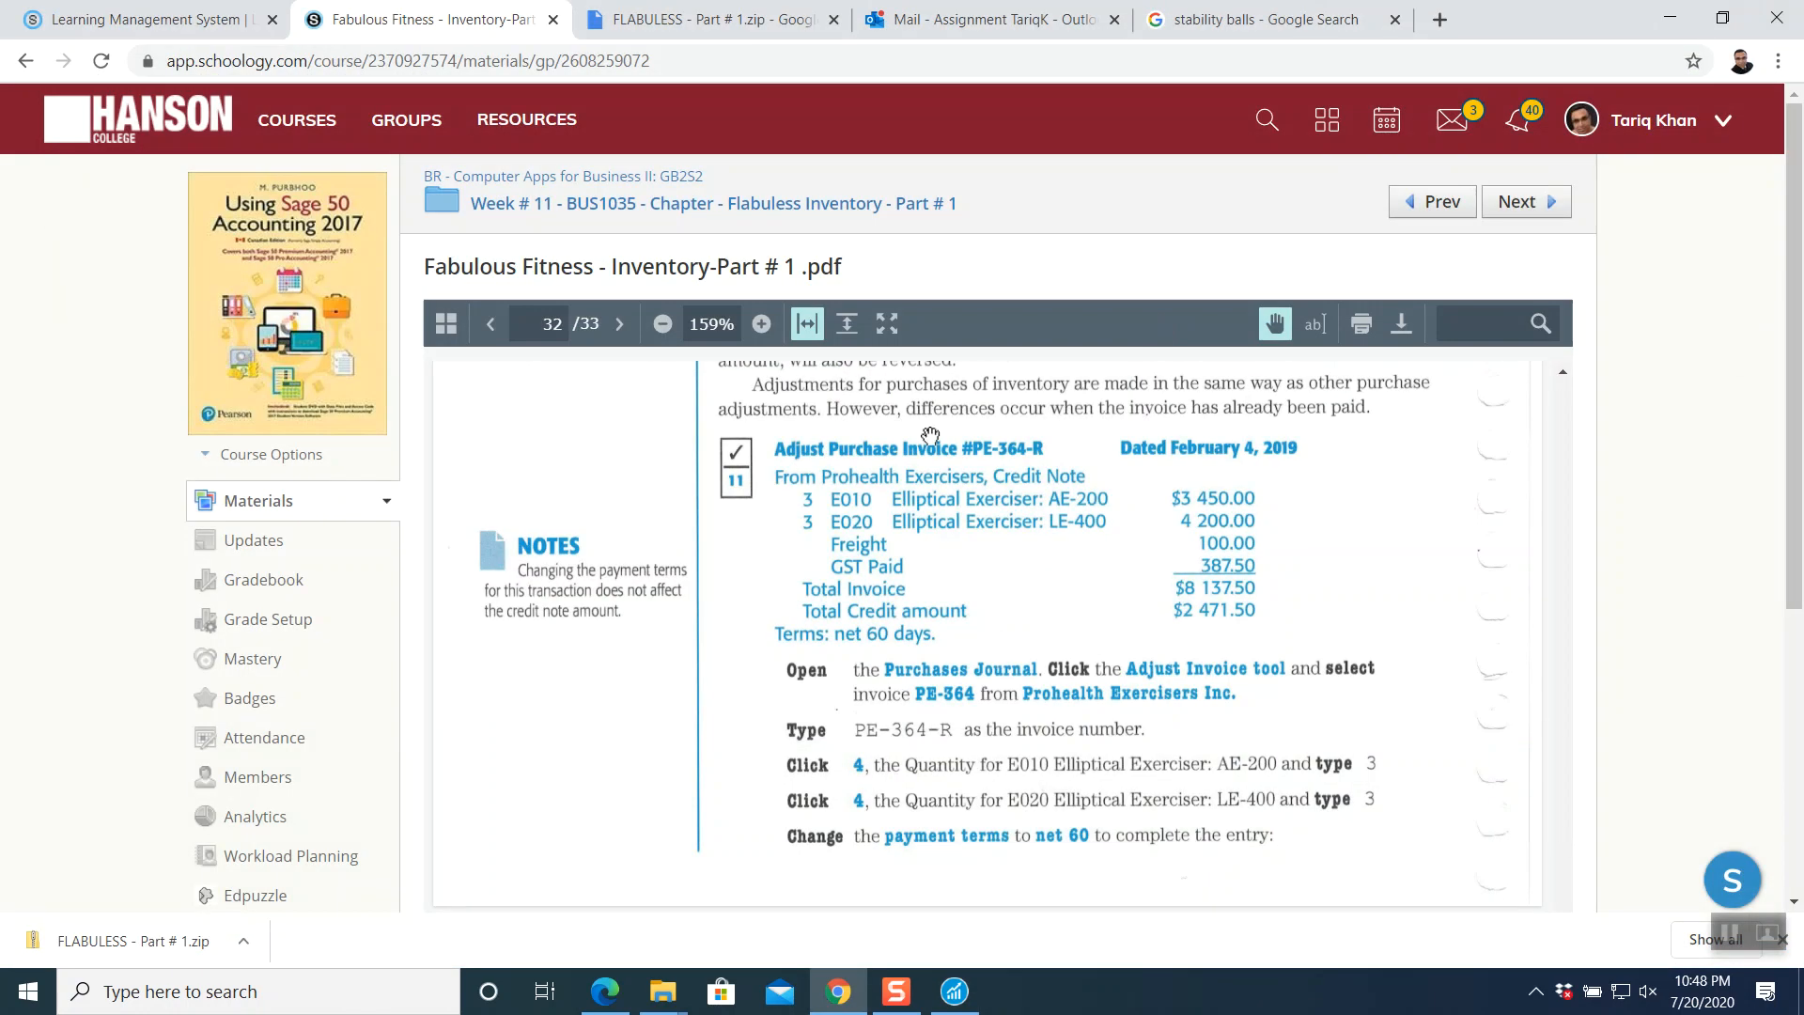
pyautogui.scroll(-3, 1082, 667)
pyautogui.scroll(-5, 1082, 667)
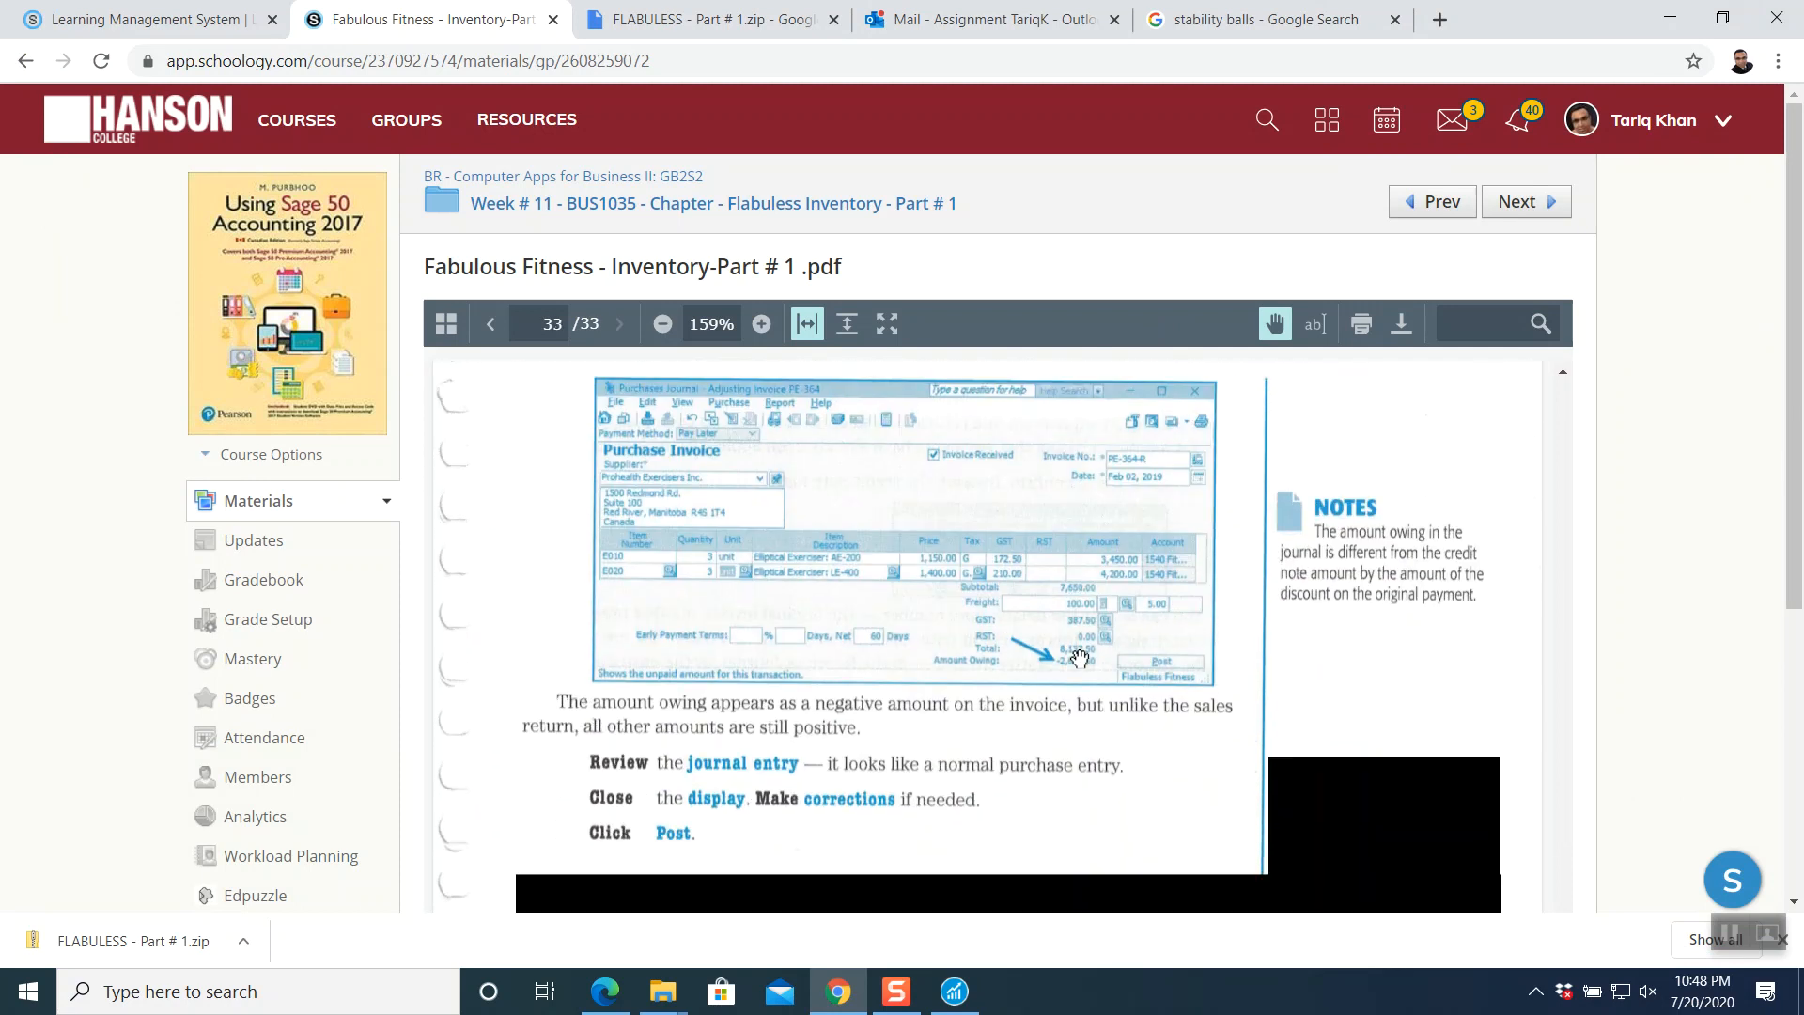
pyautogui.click(955, 992)
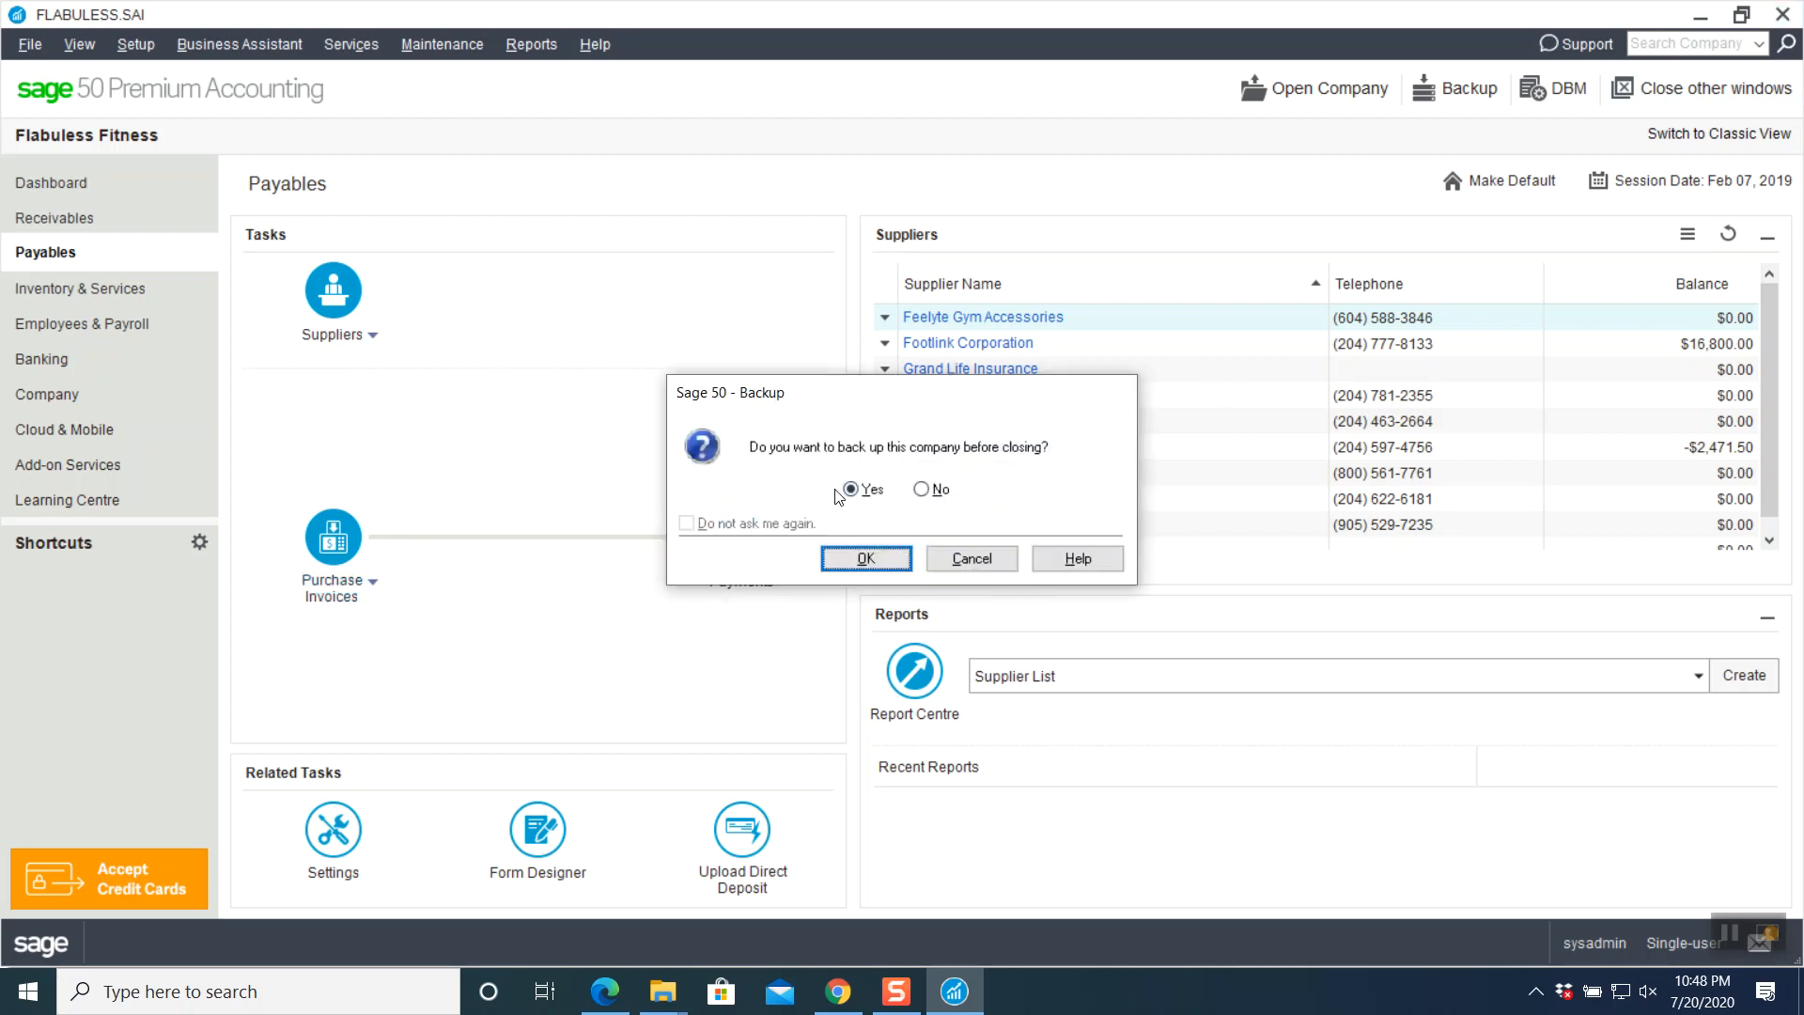
# - Back up the company, naming the file with the student's name, ID, GB2S2 and 'Fabuless Part # 1'
pyautogui.click(845, 561)
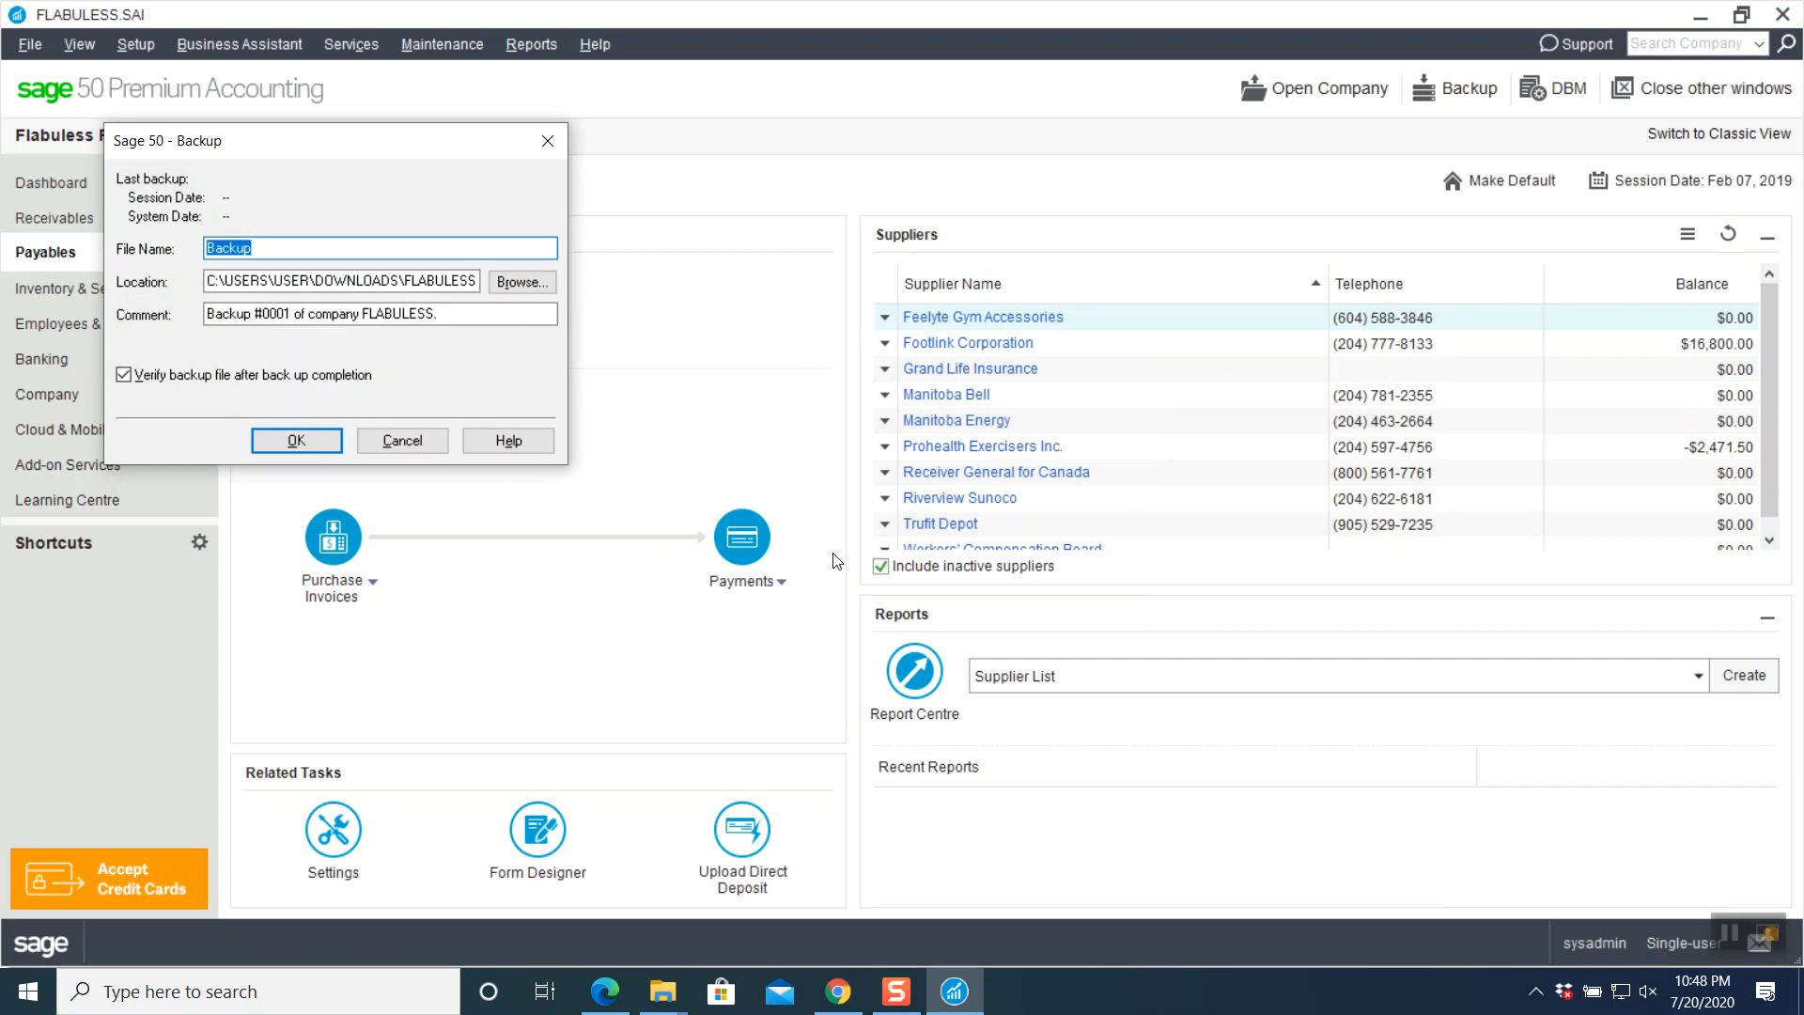
pyautogui.click(312, 248)
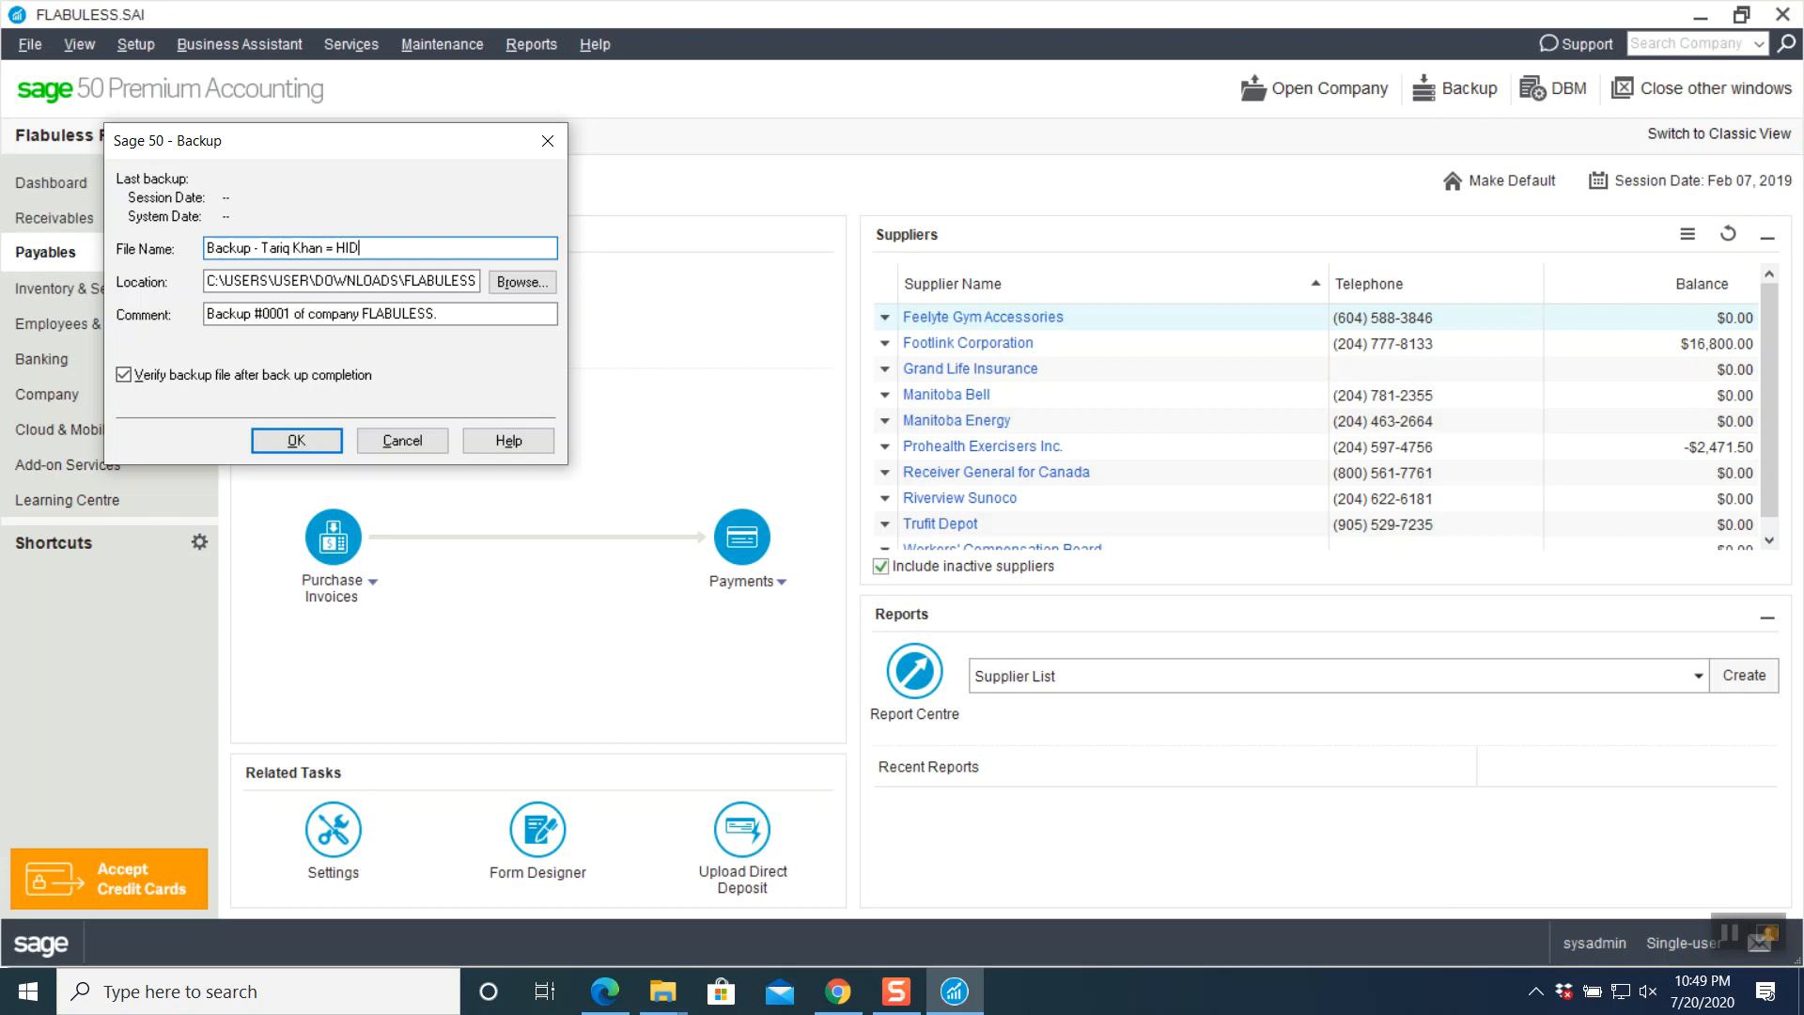
pyautogui.write('- GB@')
pyautogui.press('BackSpace')
pyautogui.write('2S2')
pyautogui.write('- Fabuless Part # 1')
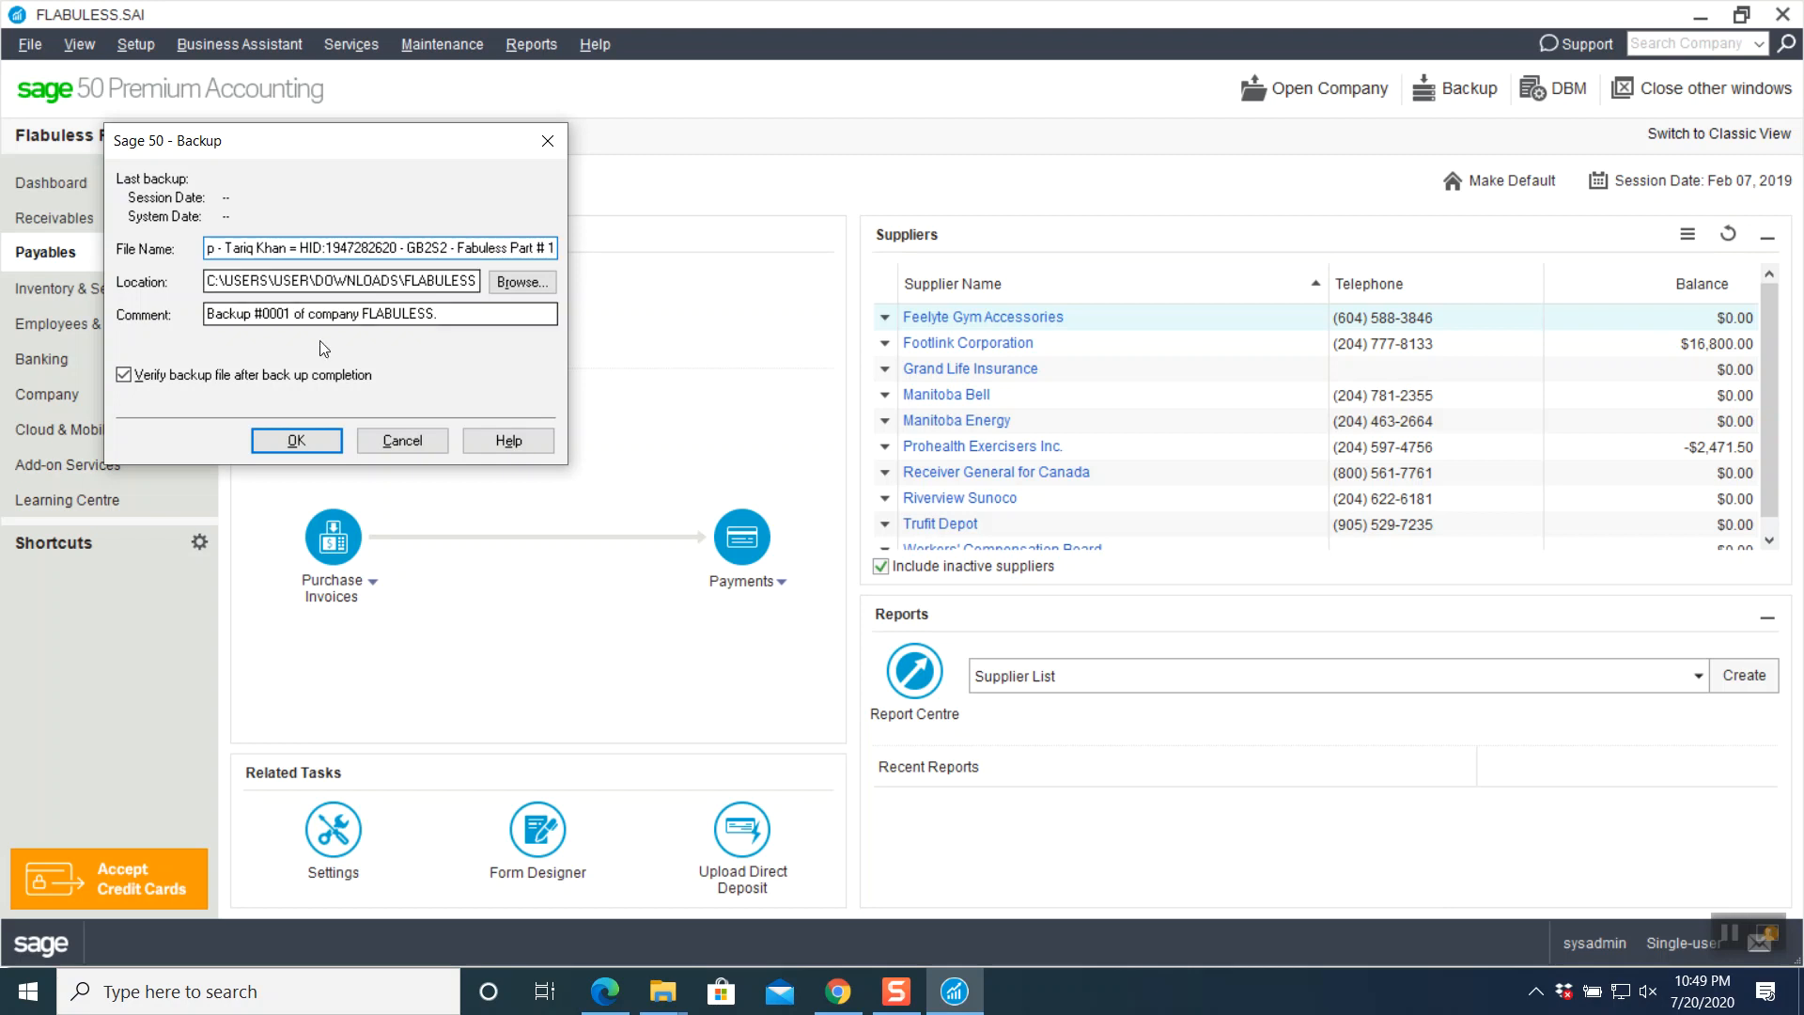
pyautogui.press('Return')
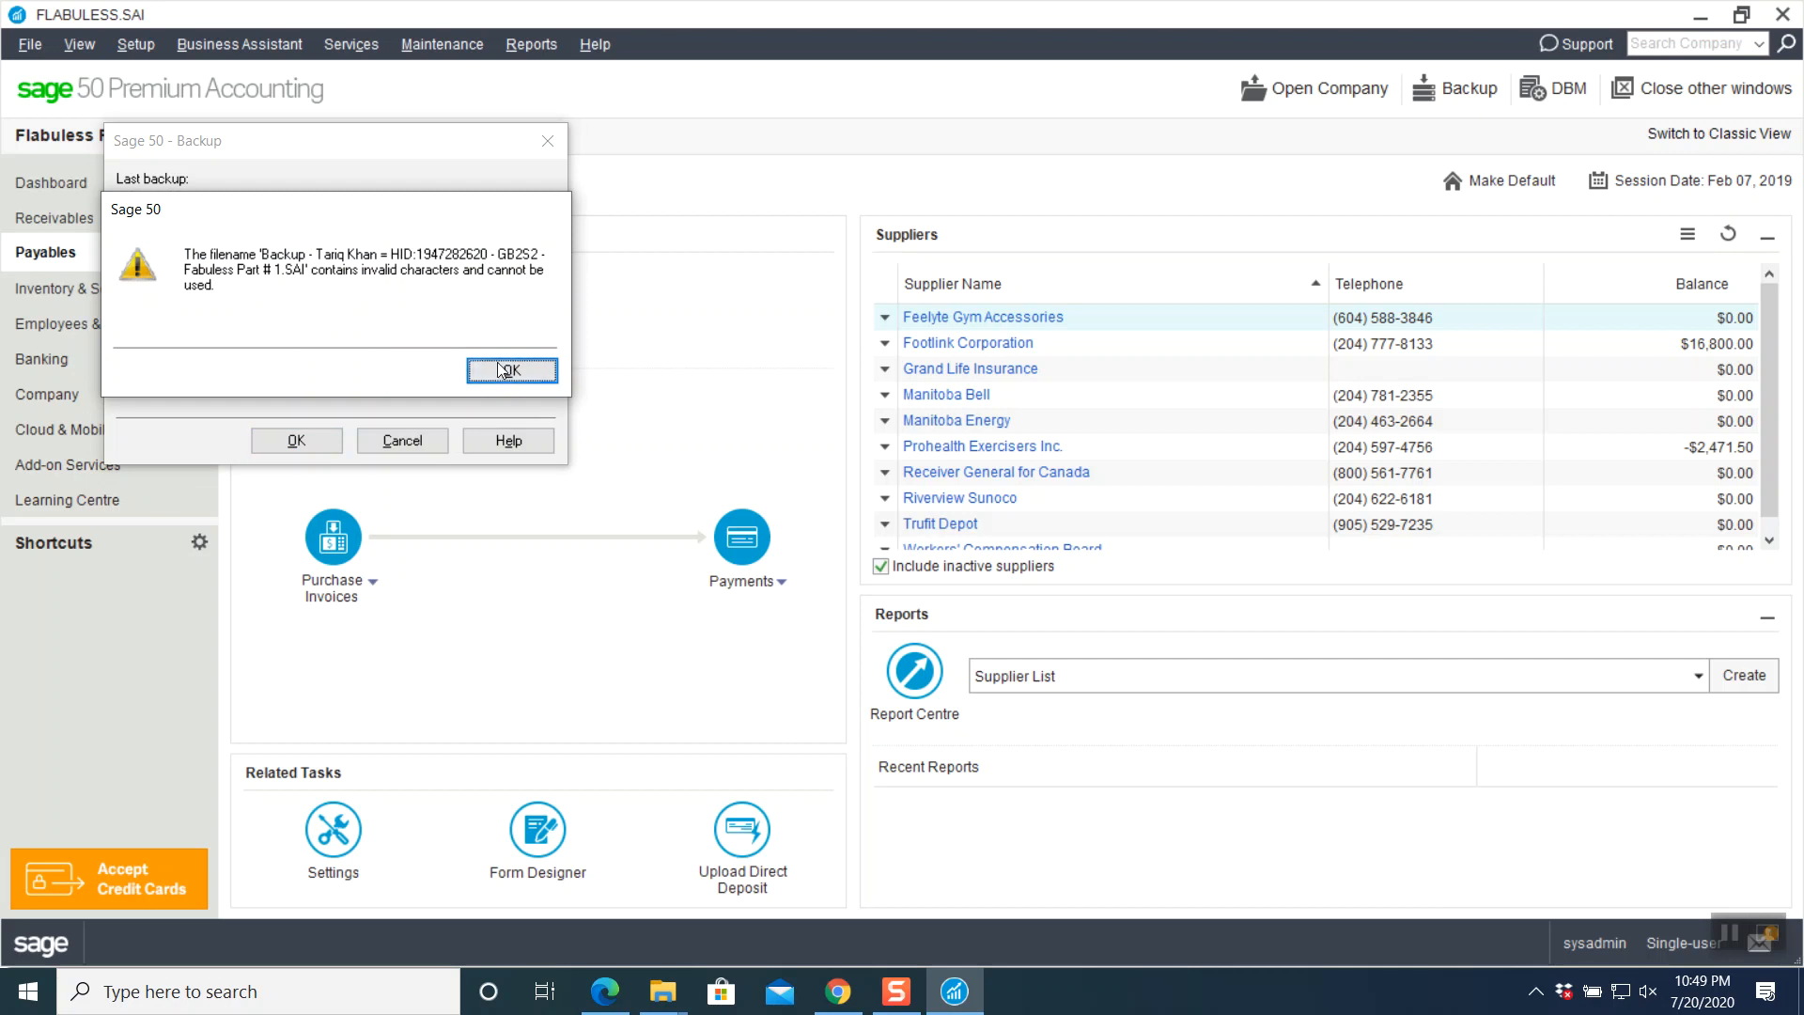
# - Replace the '=' before HID in the backup name with '-' and retry
pyautogui.click(508, 369)
pyautogui.click(297, 248)
pyautogui.press('BackSpace')
pyautogui.press('BackSpace')
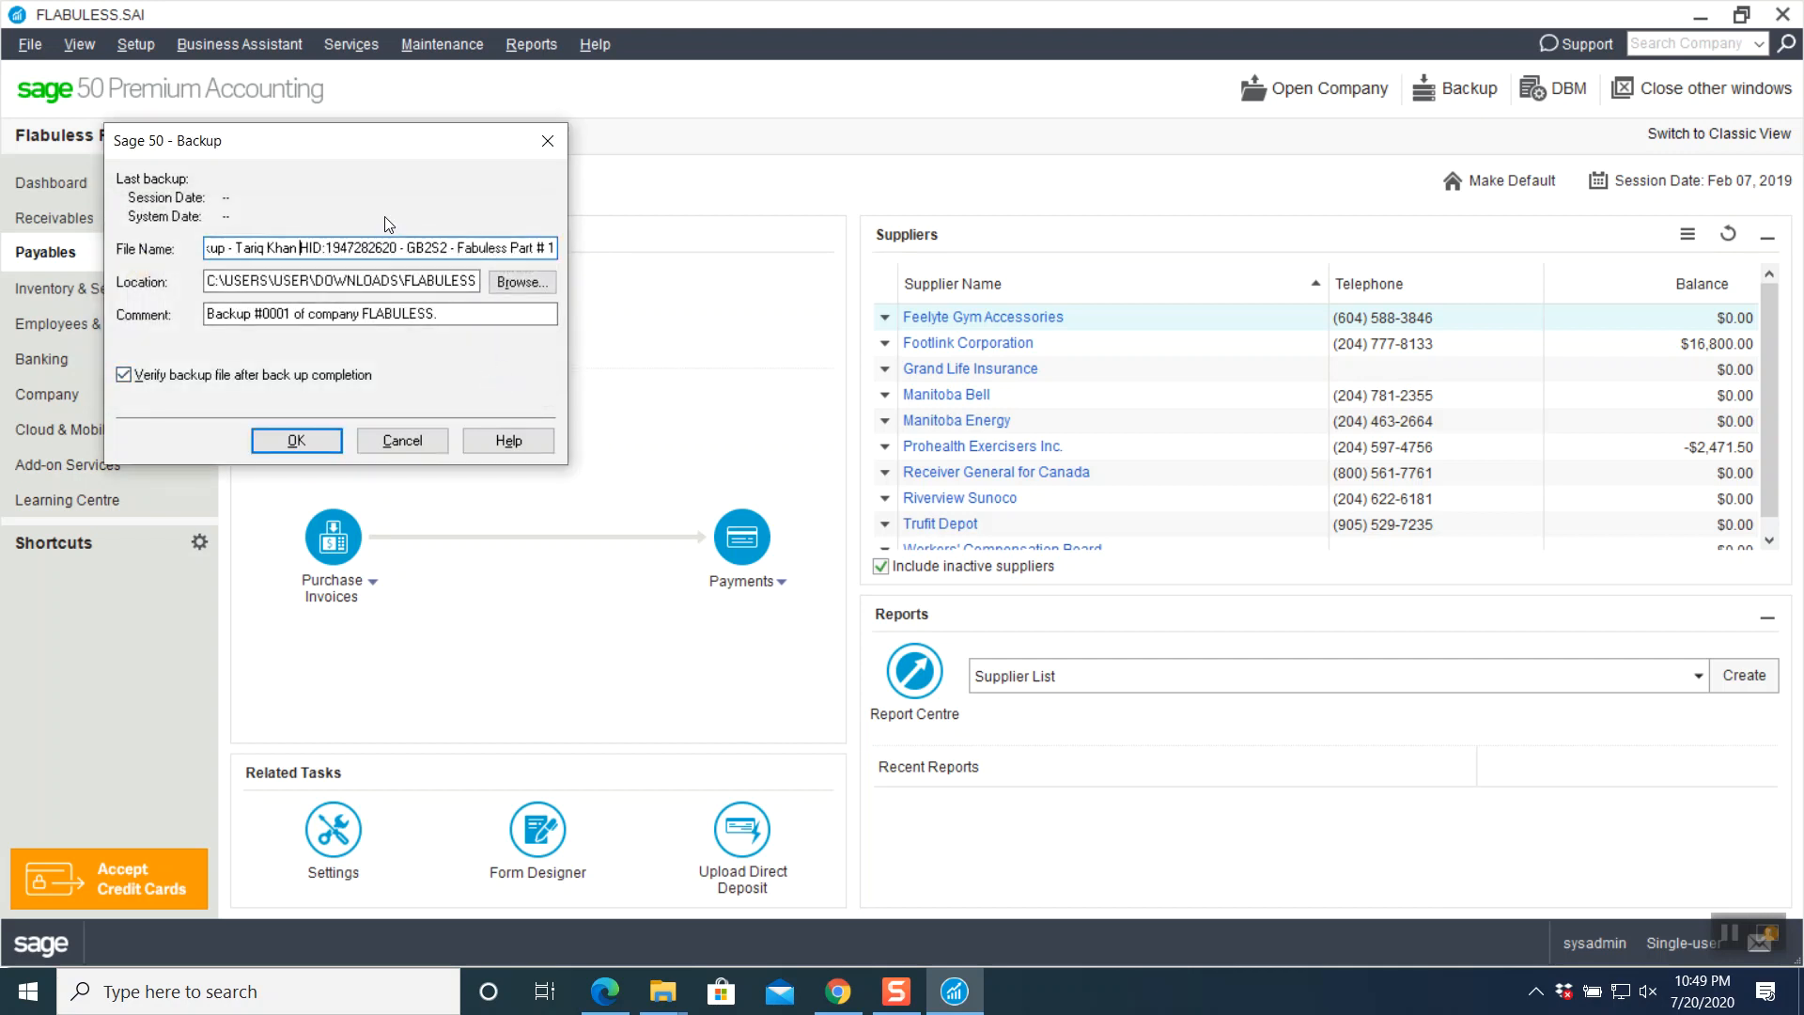
pyautogui.write('-')
pyautogui.click(323, 446)
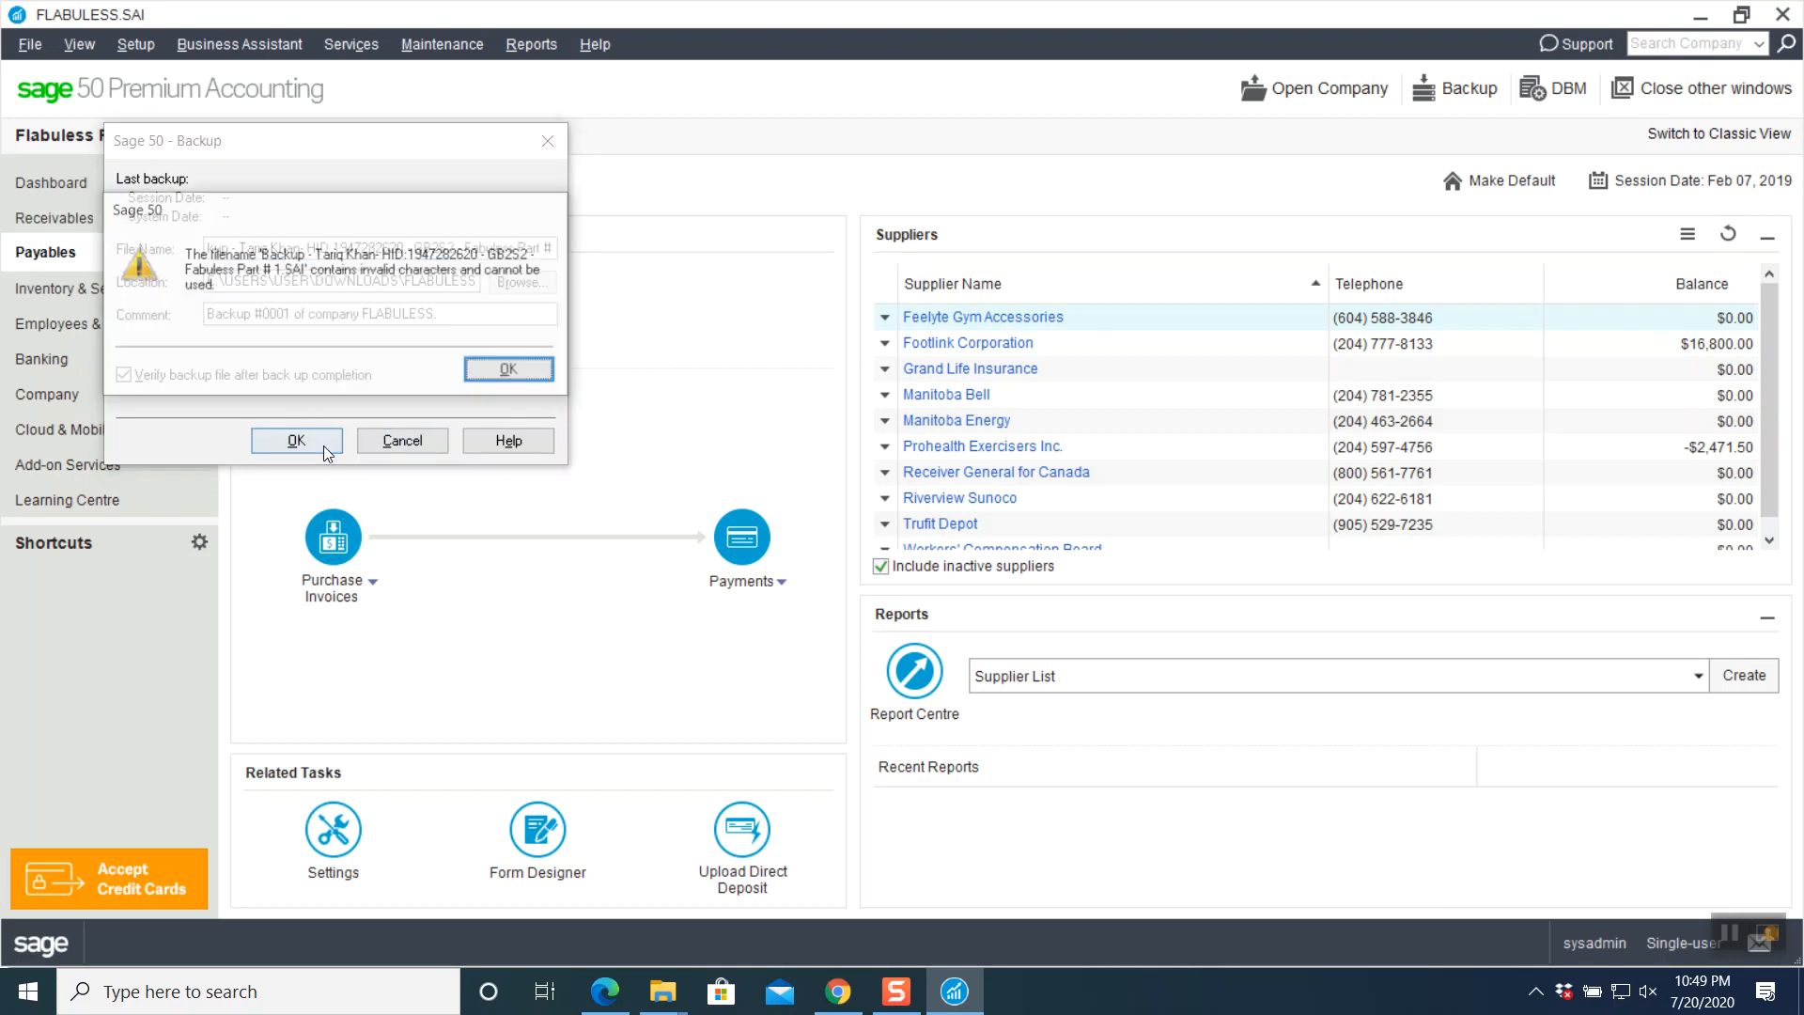
# - Remove '#' and ':' from the name, create the BACKUP folder and complete the backup
pyautogui.click(508, 374)
pyautogui.click(535, 248)
pyautogui.press('Delete')
pyautogui.press('Delete')
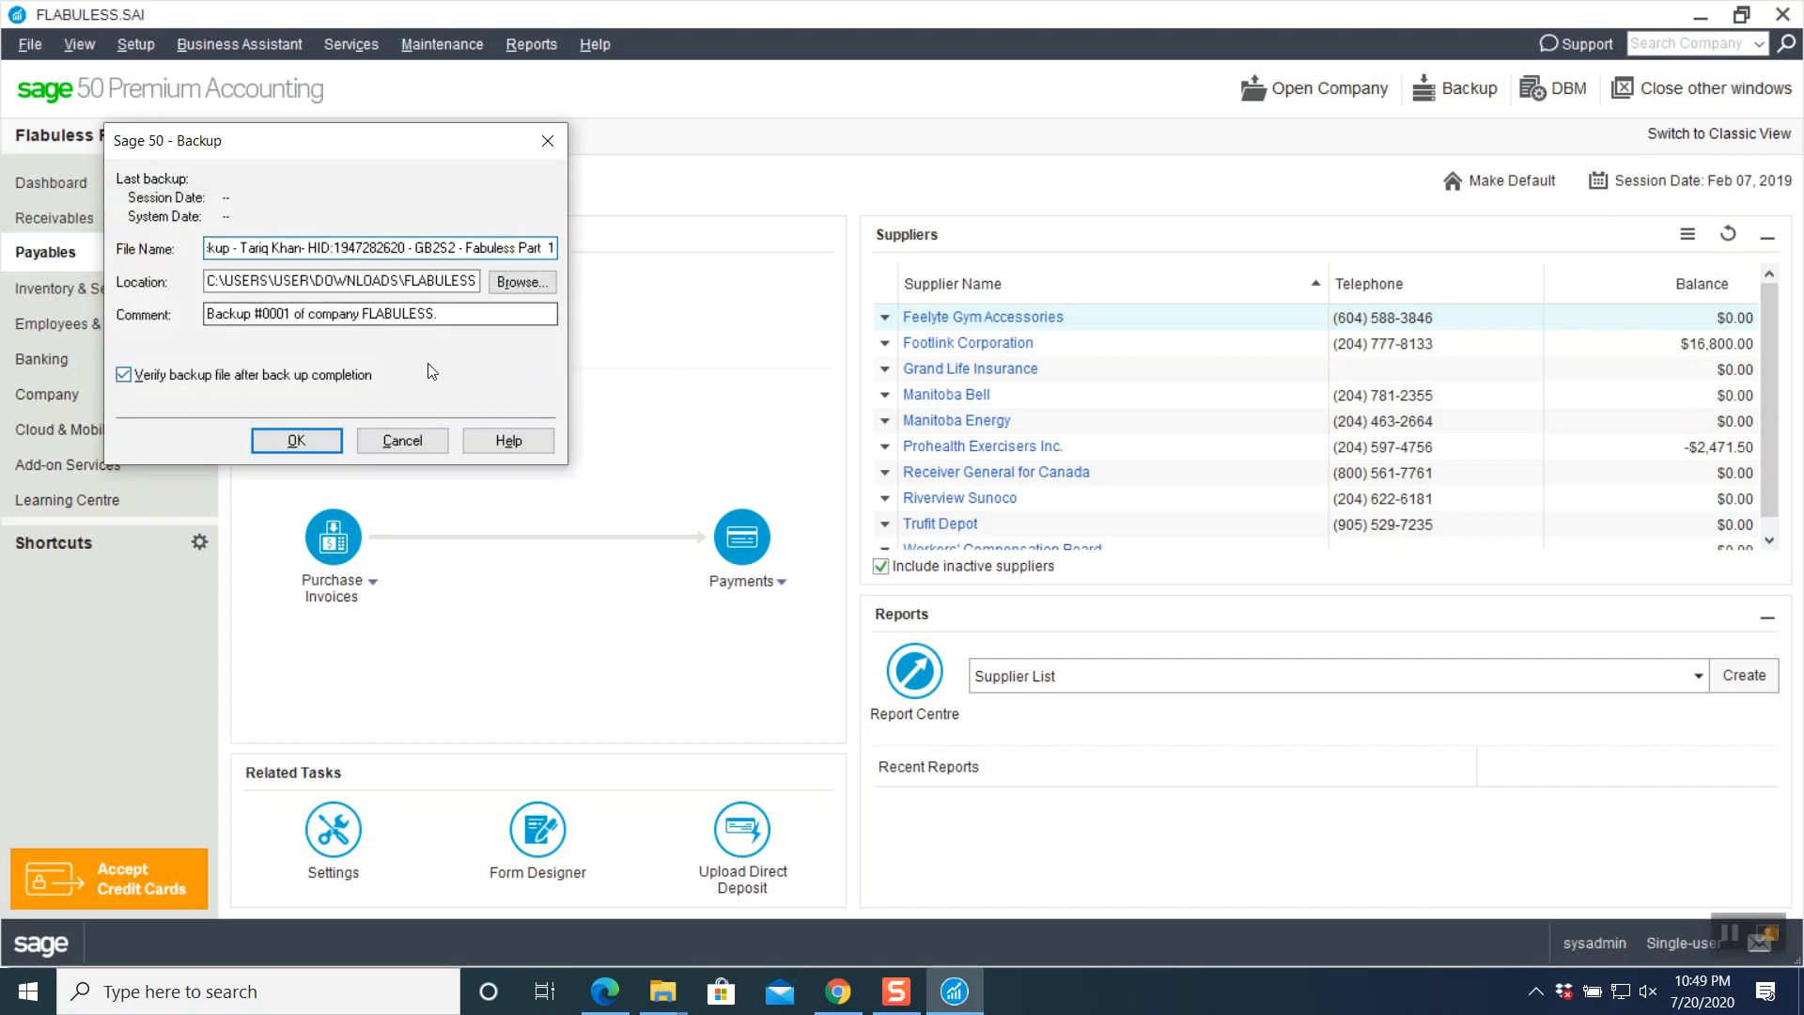
pyautogui.click(340, 247)
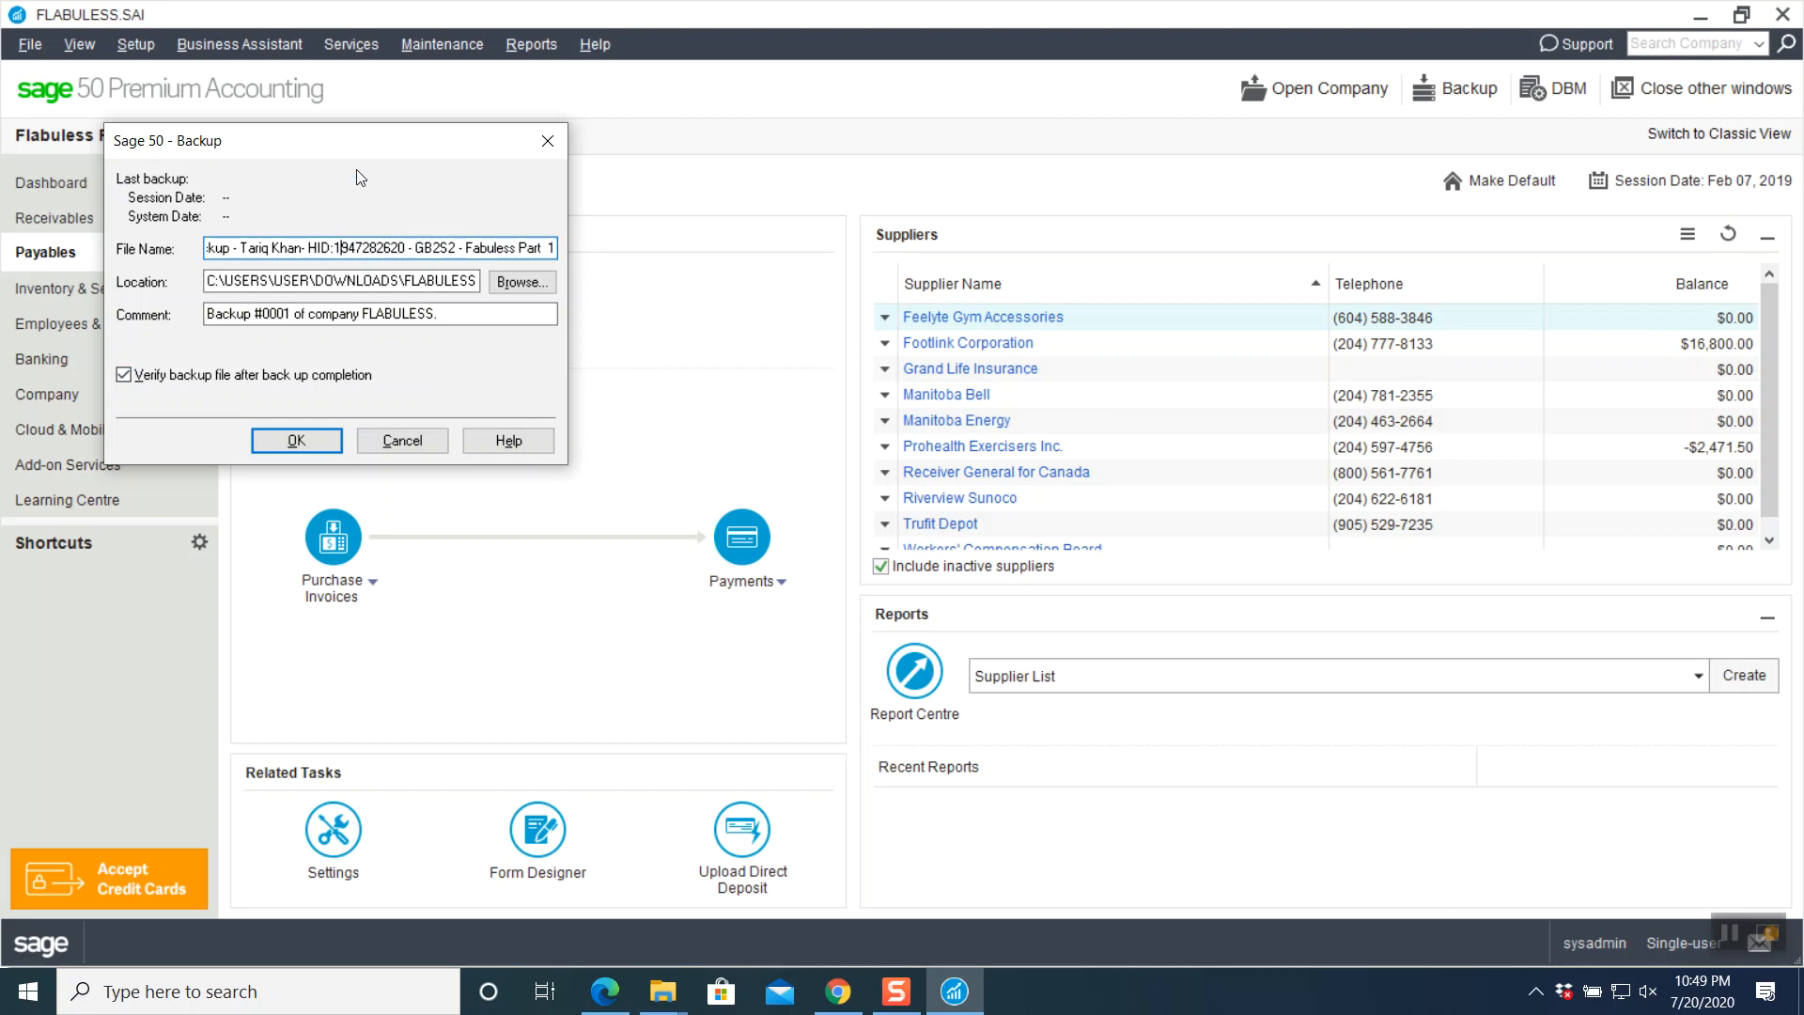
pyautogui.press('BackSpace')
pyautogui.press('BackSpace')
pyautogui.press('BackSpace')
pyautogui.press('BackSpace')
pyautogui.click(282, 440)
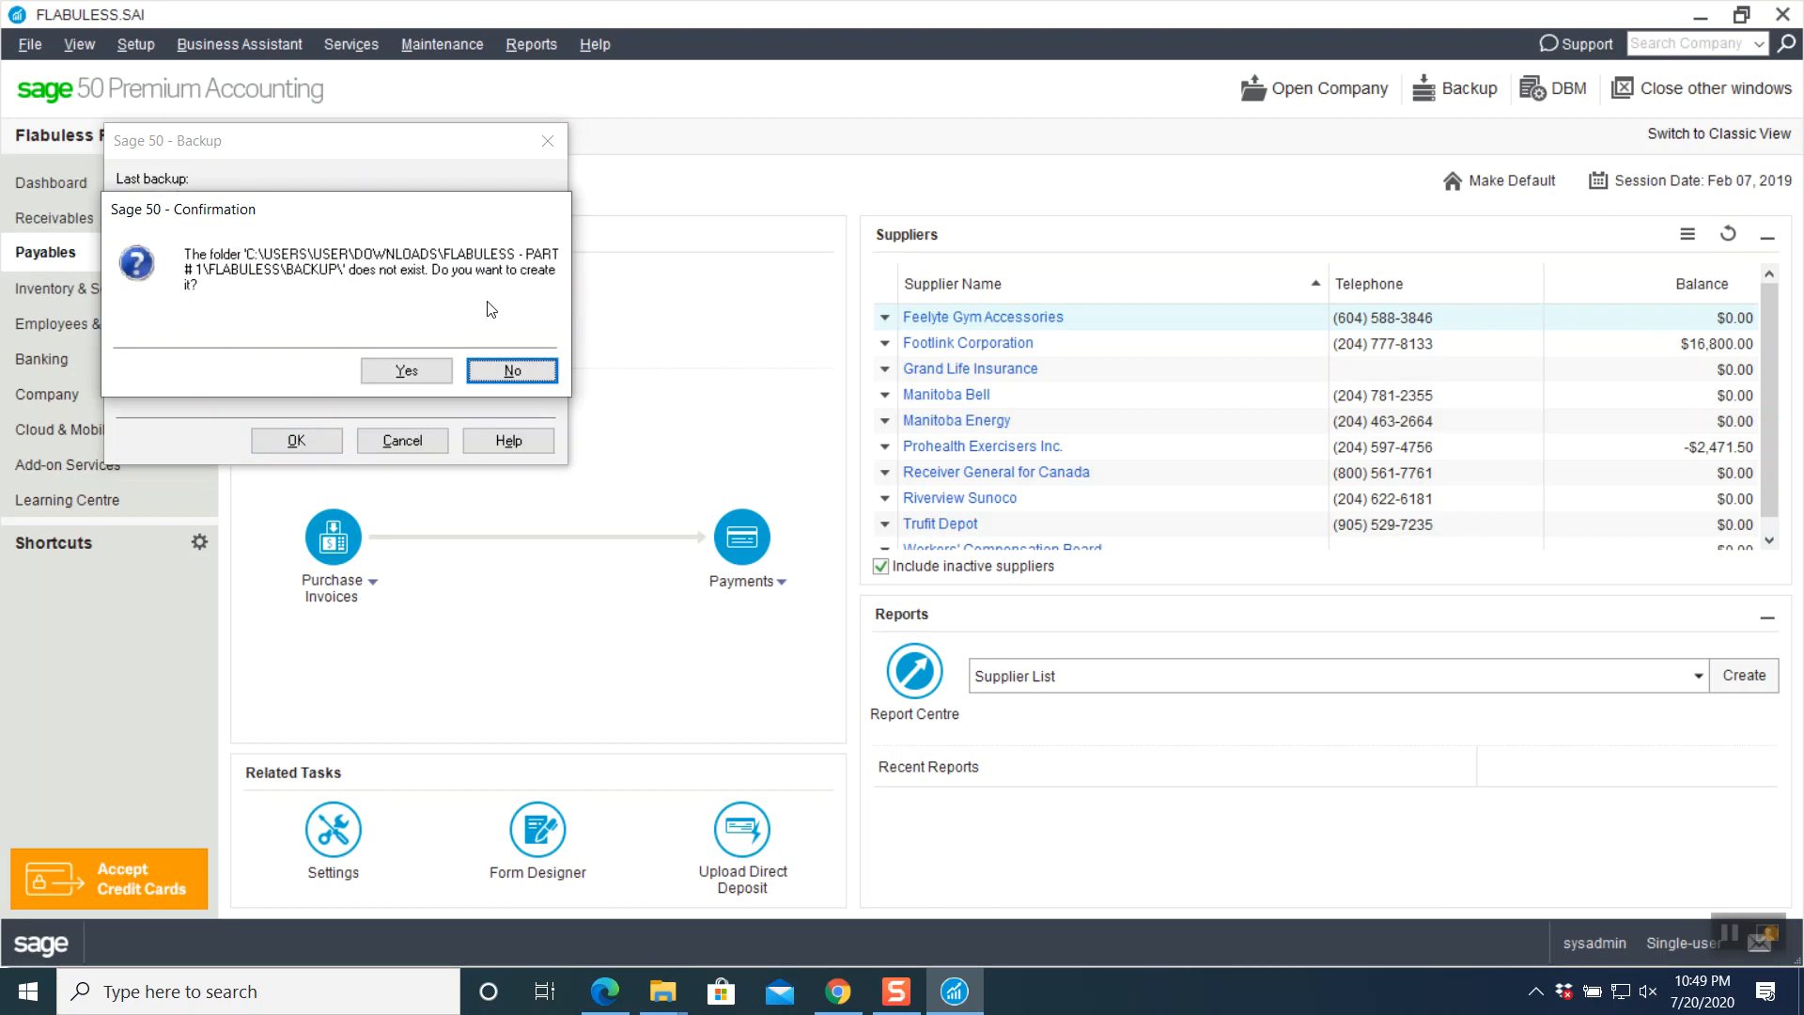
pyautogui.click(396, 371)
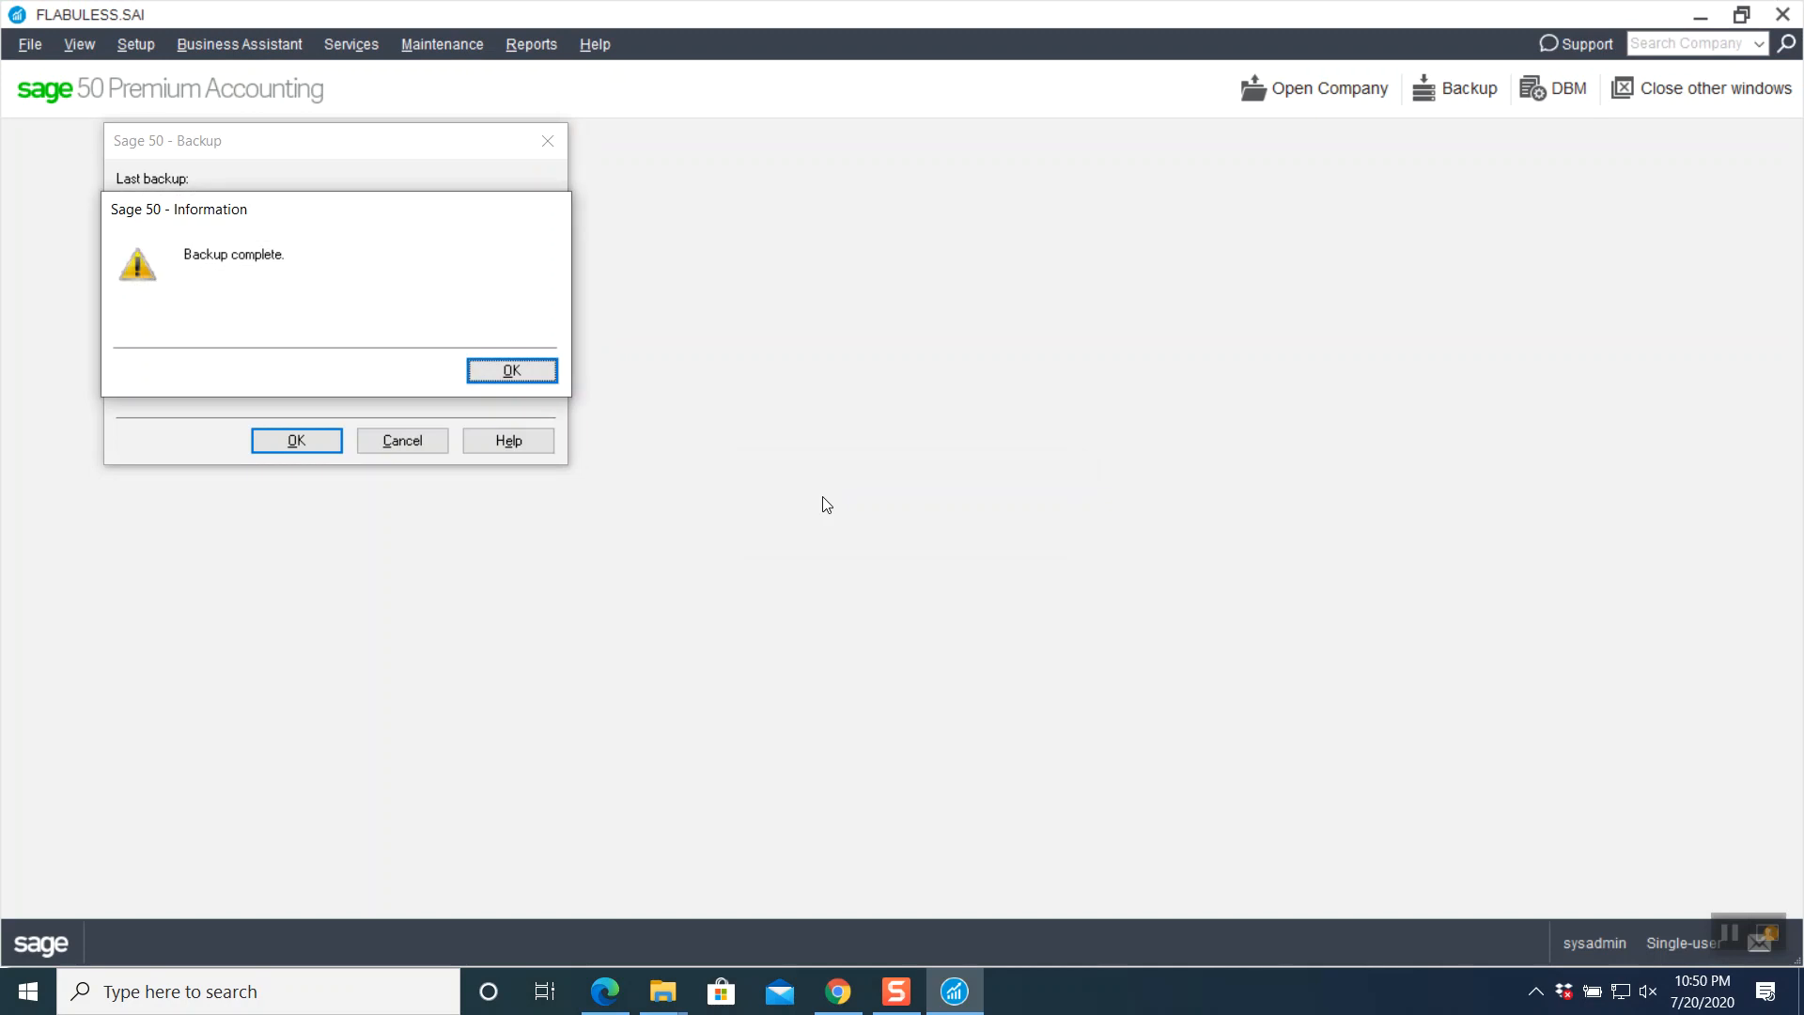
pyautogui.click(550, 372)
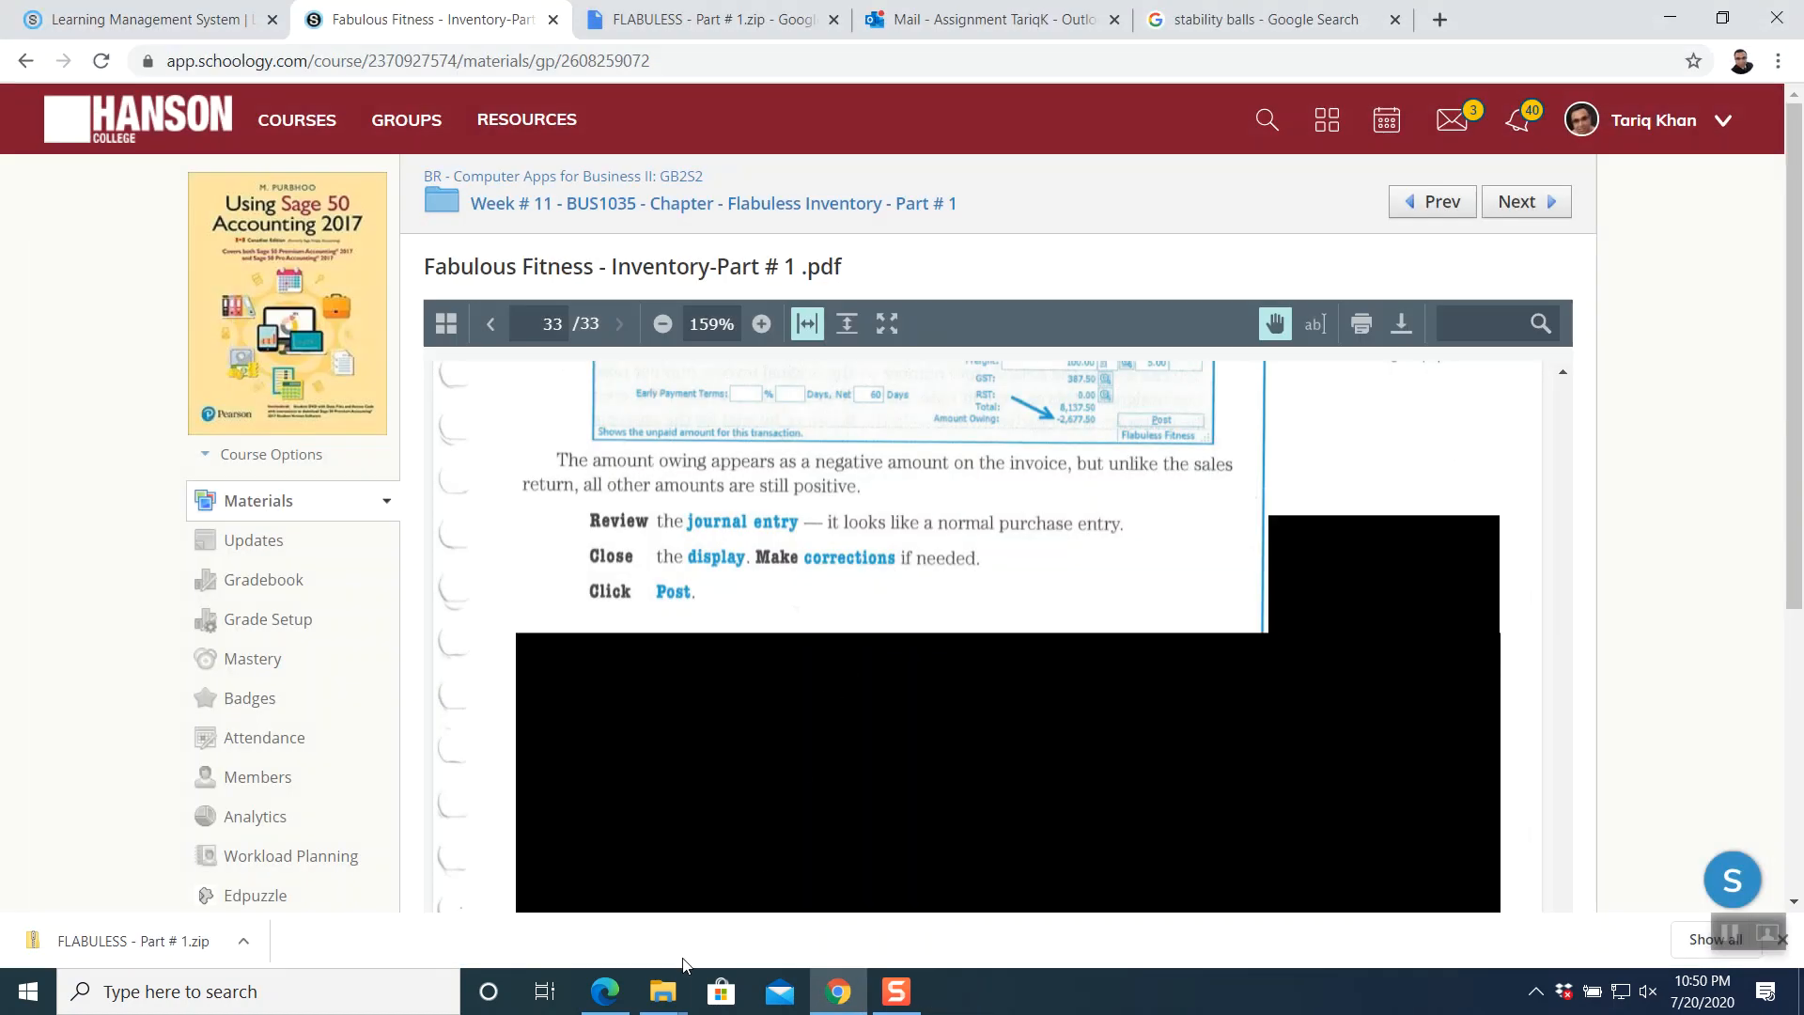
# - Open the BACKUP folder inside the FLABULESS folder in File Explorer
pyautogui.moveTo(662, 999)
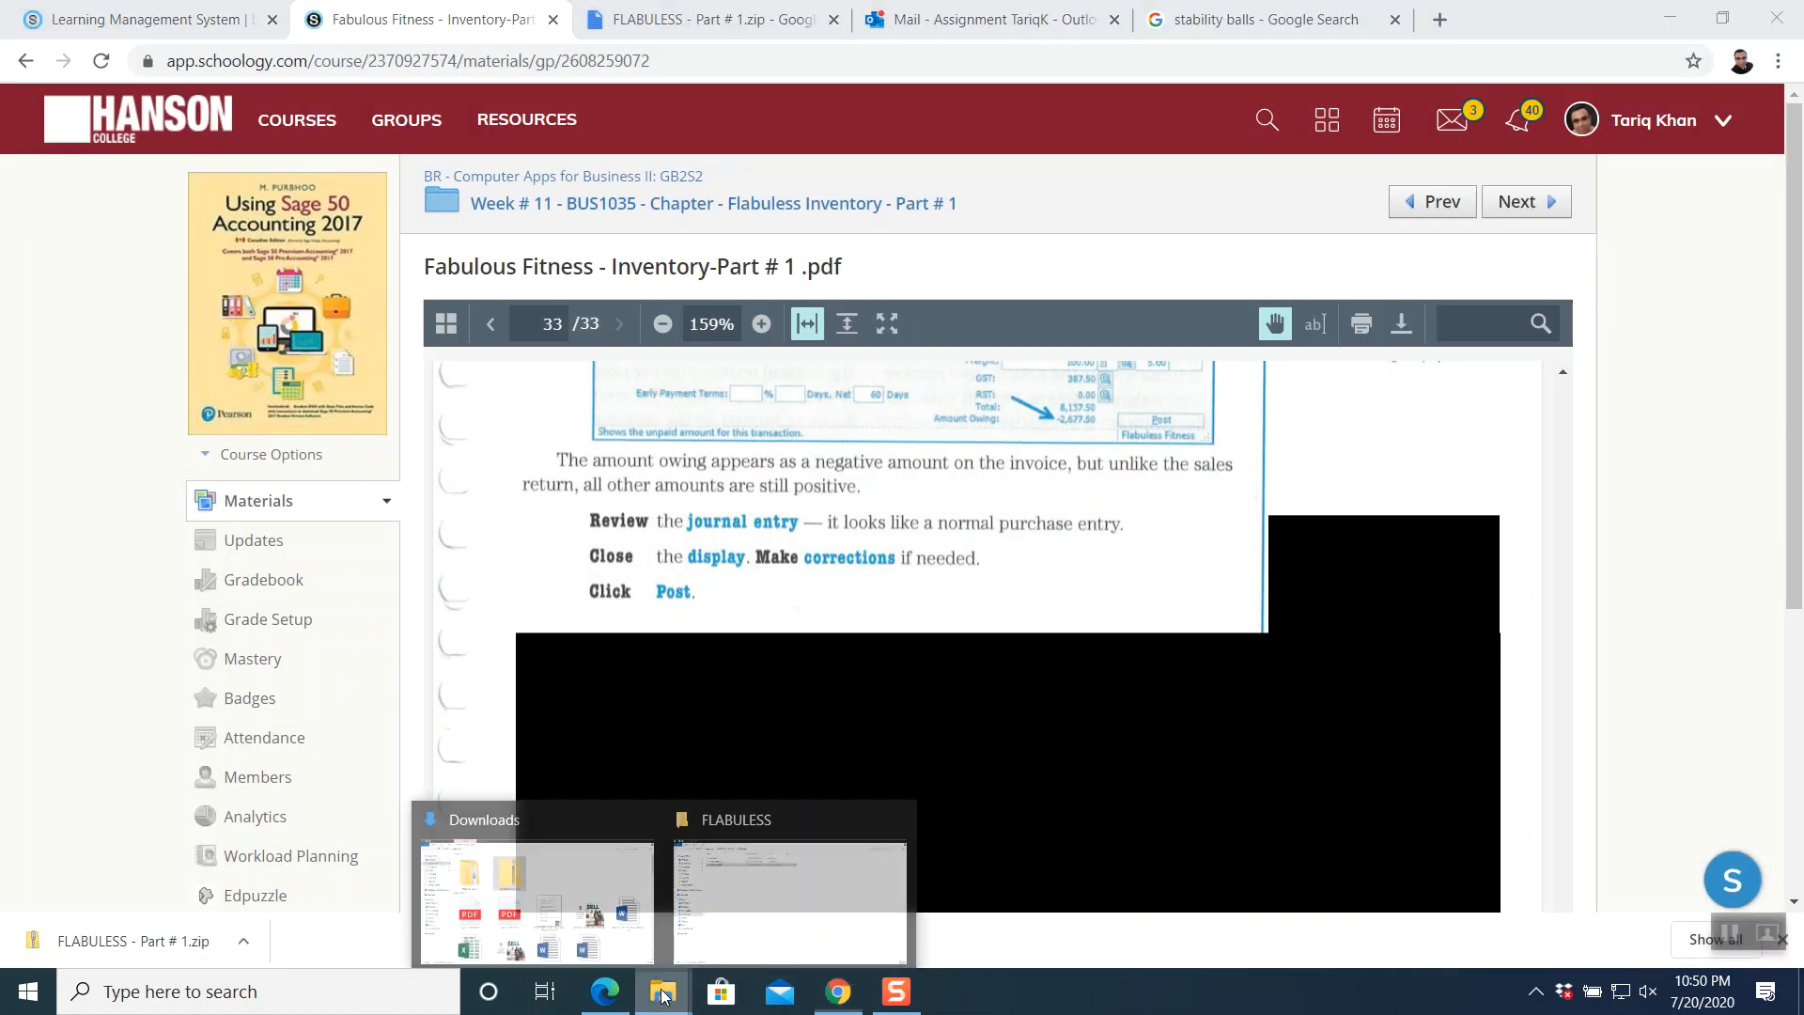
pyautogui.click(767, 818)
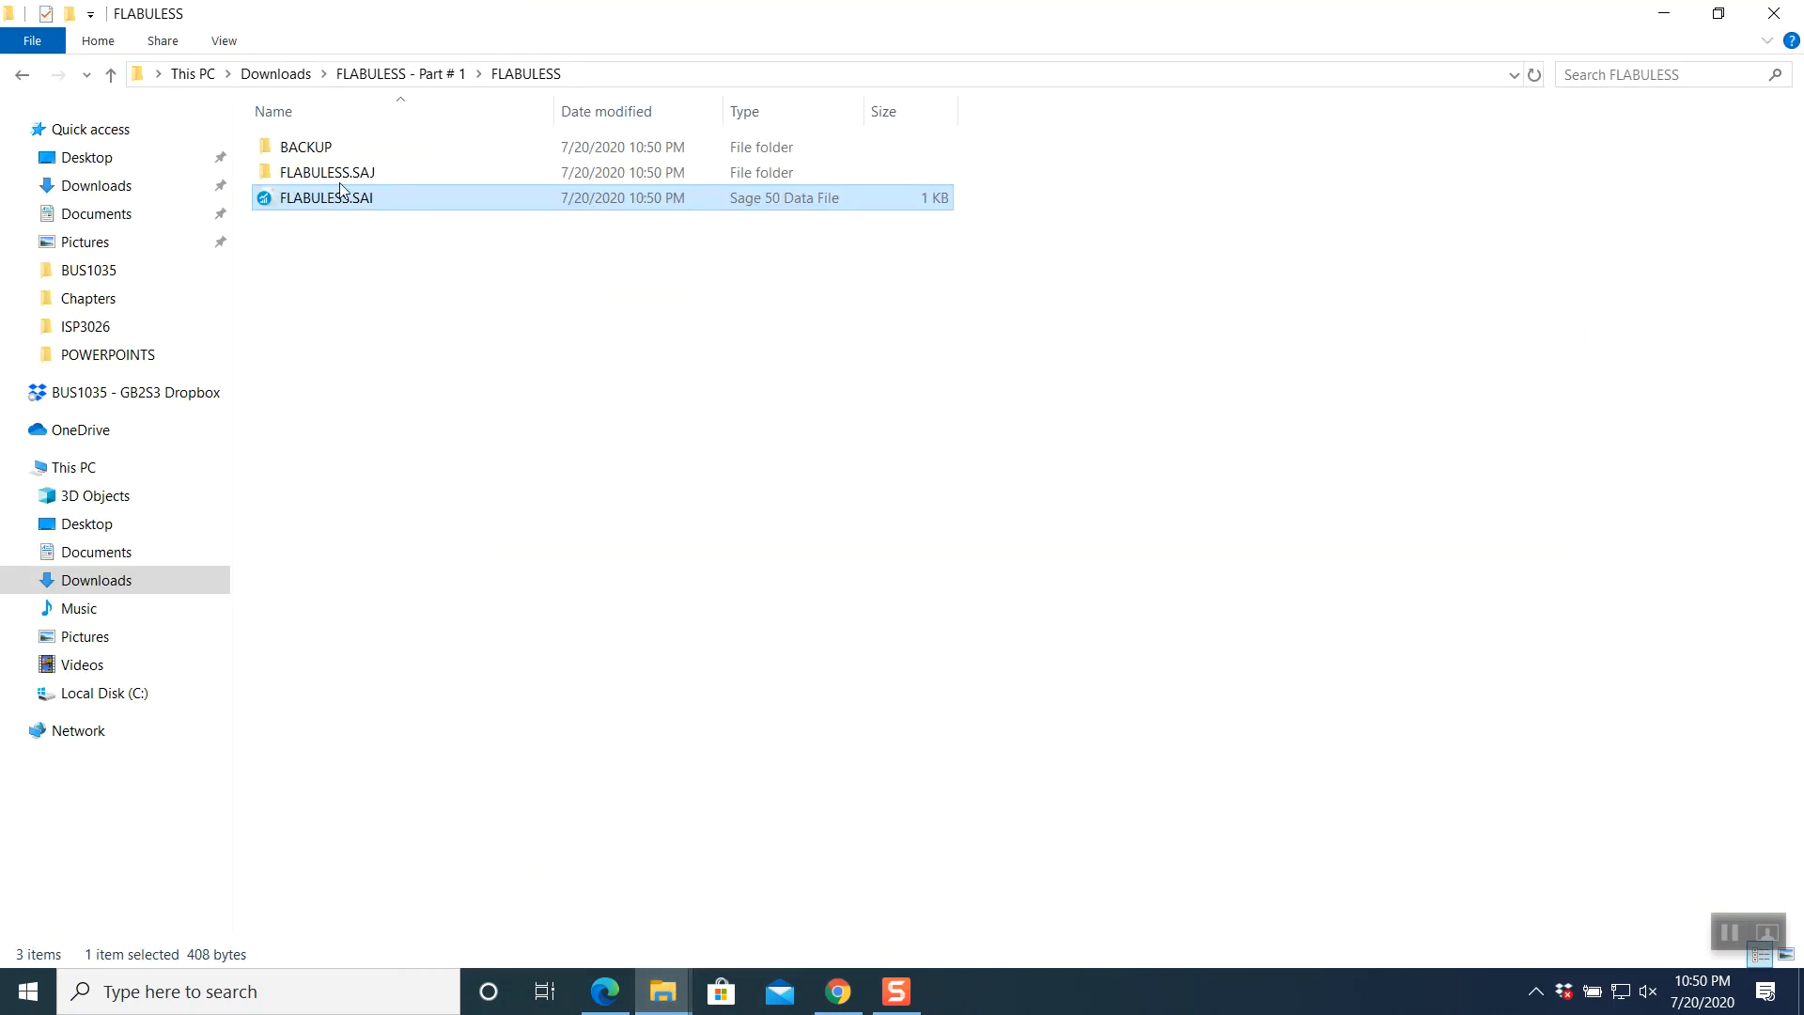
pyautogui.doubleClick(319, 150)
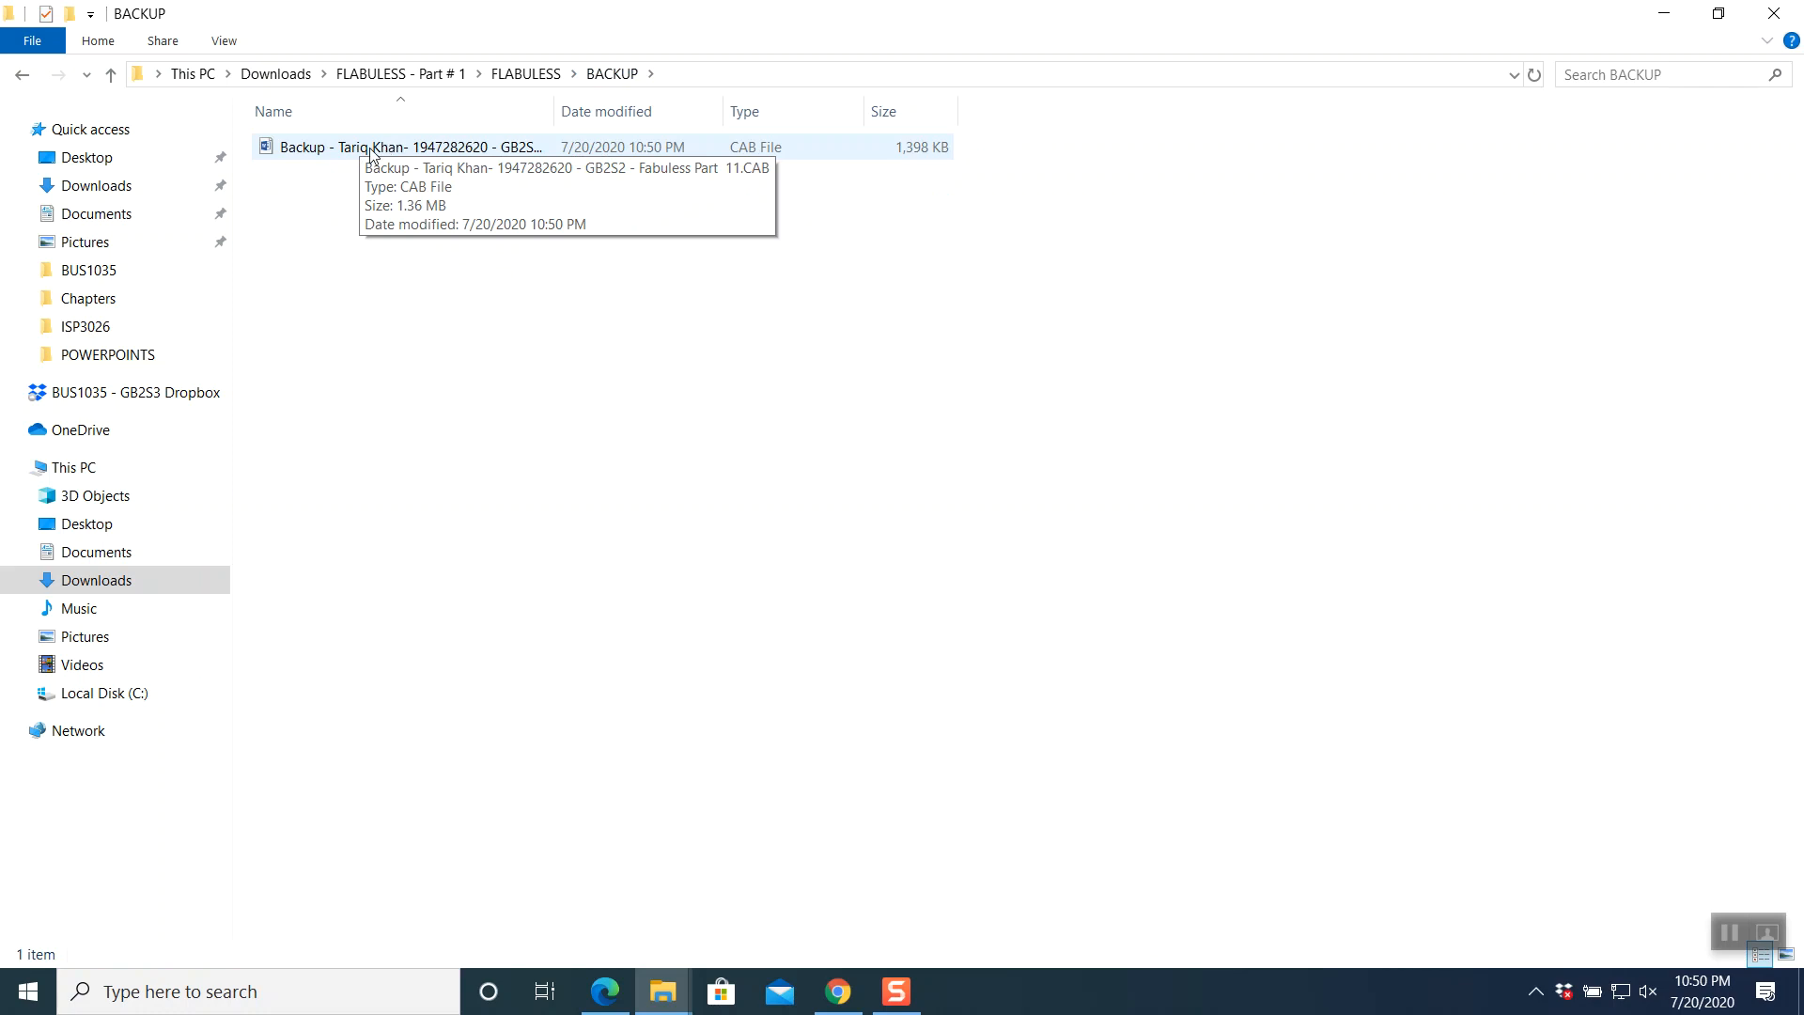
# - Rename the CAB backup file to end 'Fabuless Part 1.docx' and confirm the extension change
pyautogui.rightClick(485, 157)
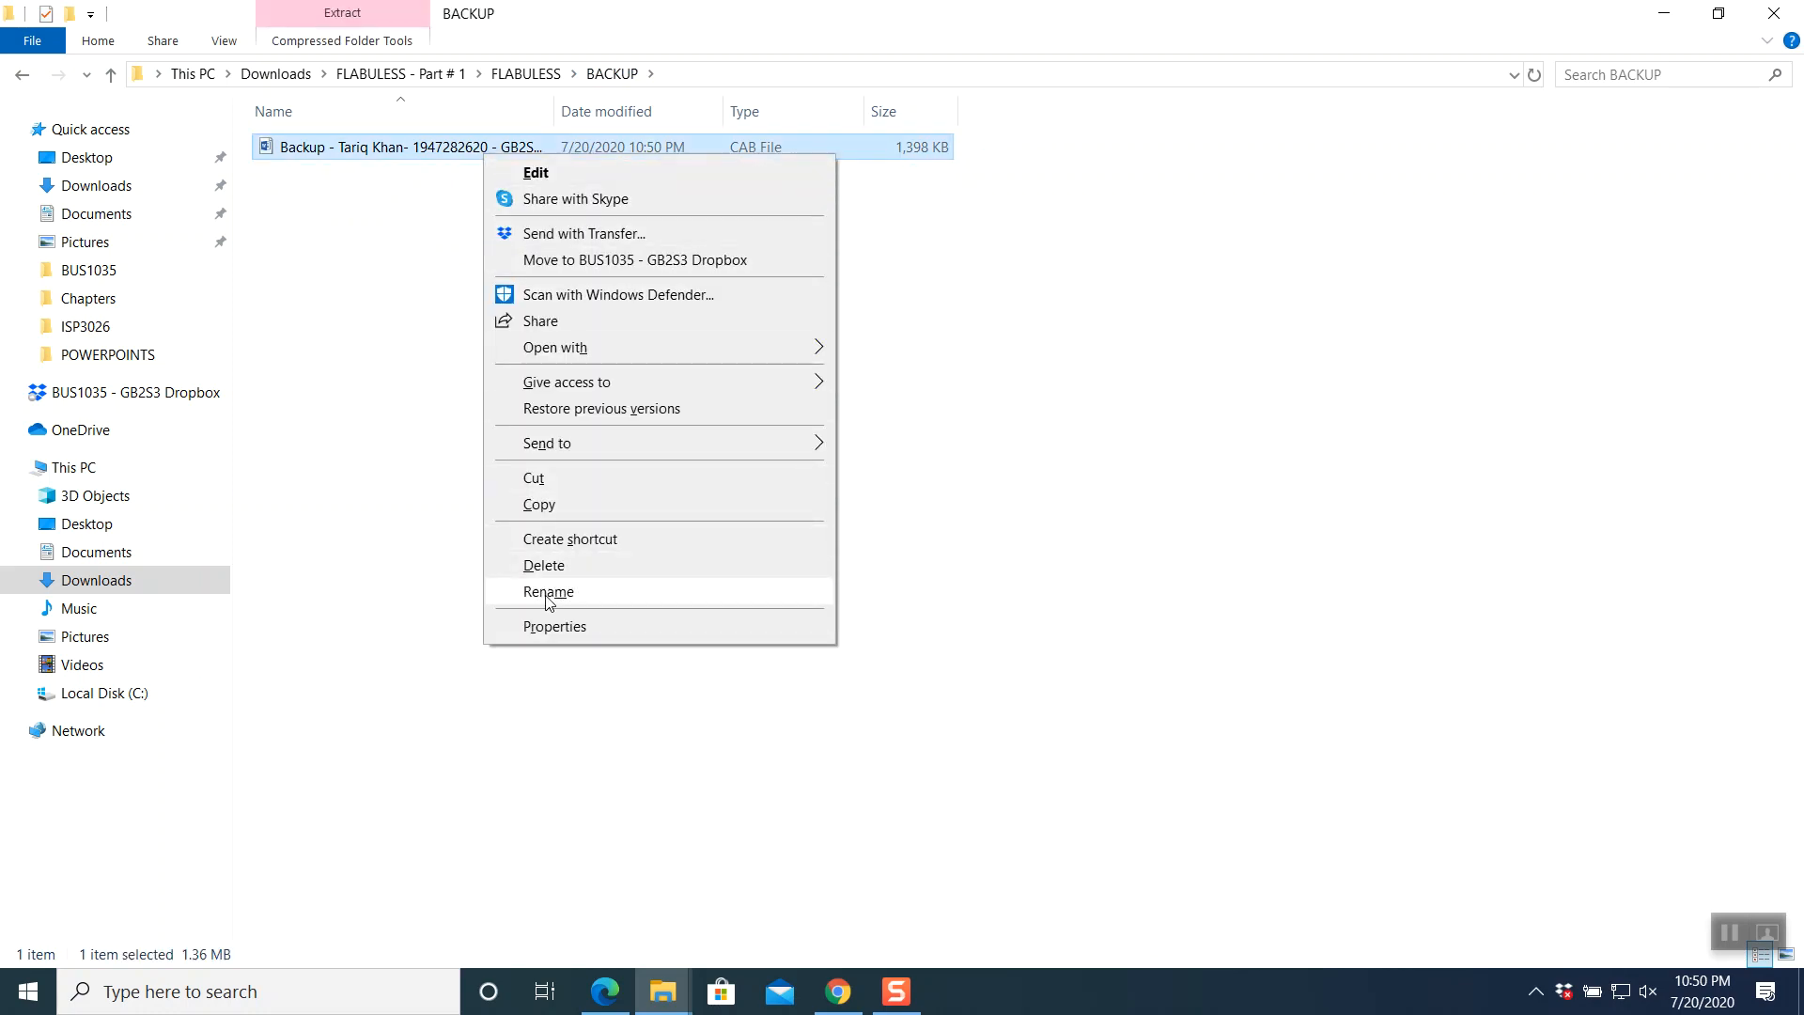
pyautogui.click(550, 592)
pyautogui.press('End')
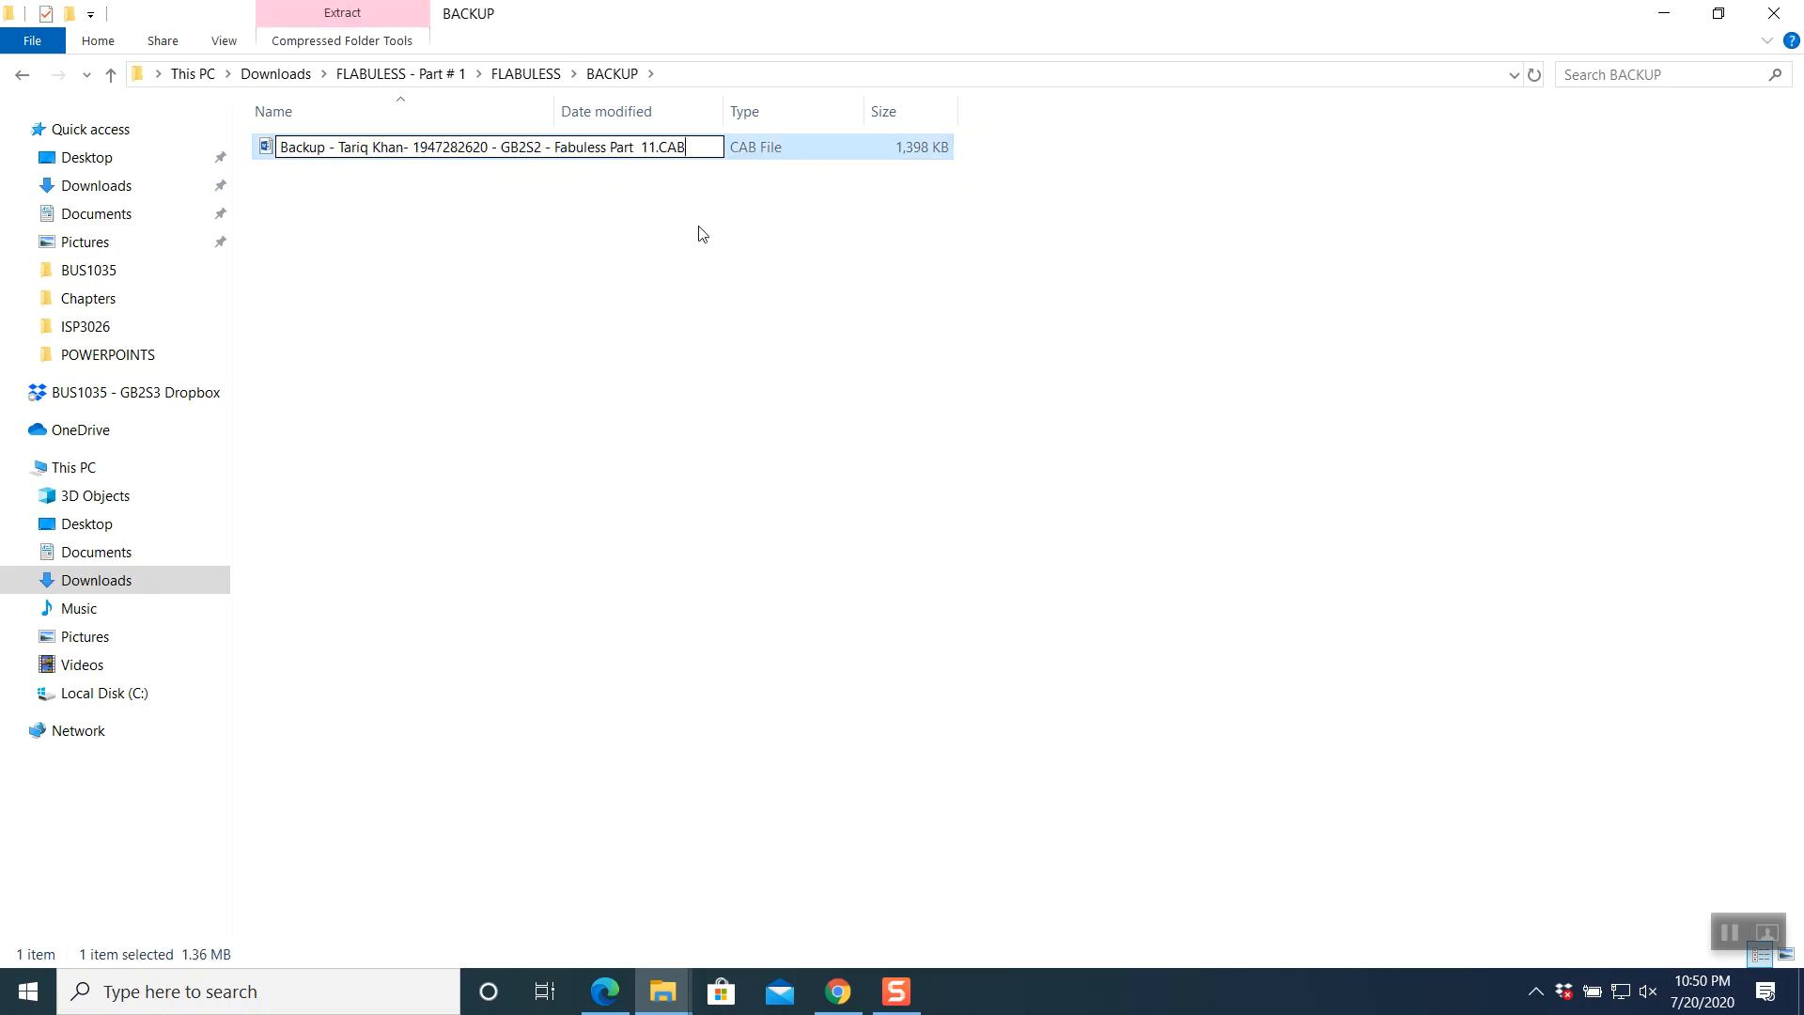
pyautogui.press('BackSpace')
pyautogui.press('BackSpace')
pyautogui.press('BackSpace')
pyautogui.write('docx')
pyautogui.click(649, 148)
pyautogui.press('Delete')
pyautogui.press('Return')
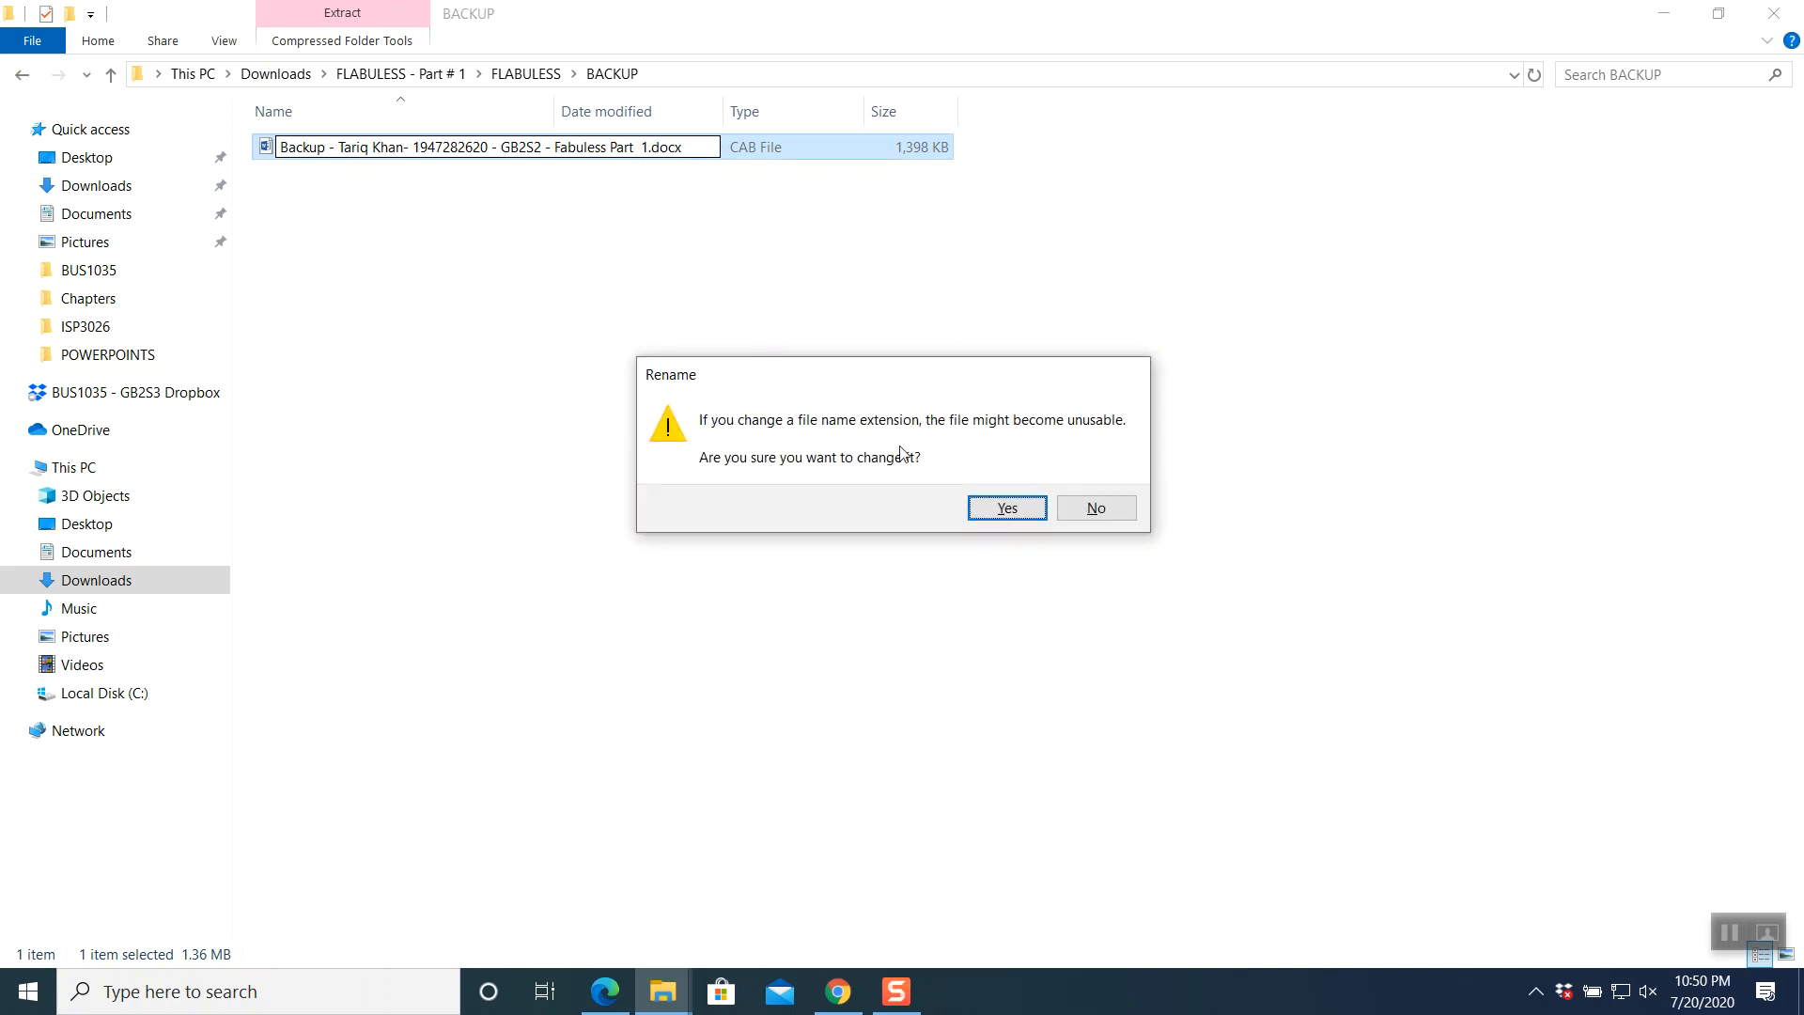
pyautogui.click(999, 511)
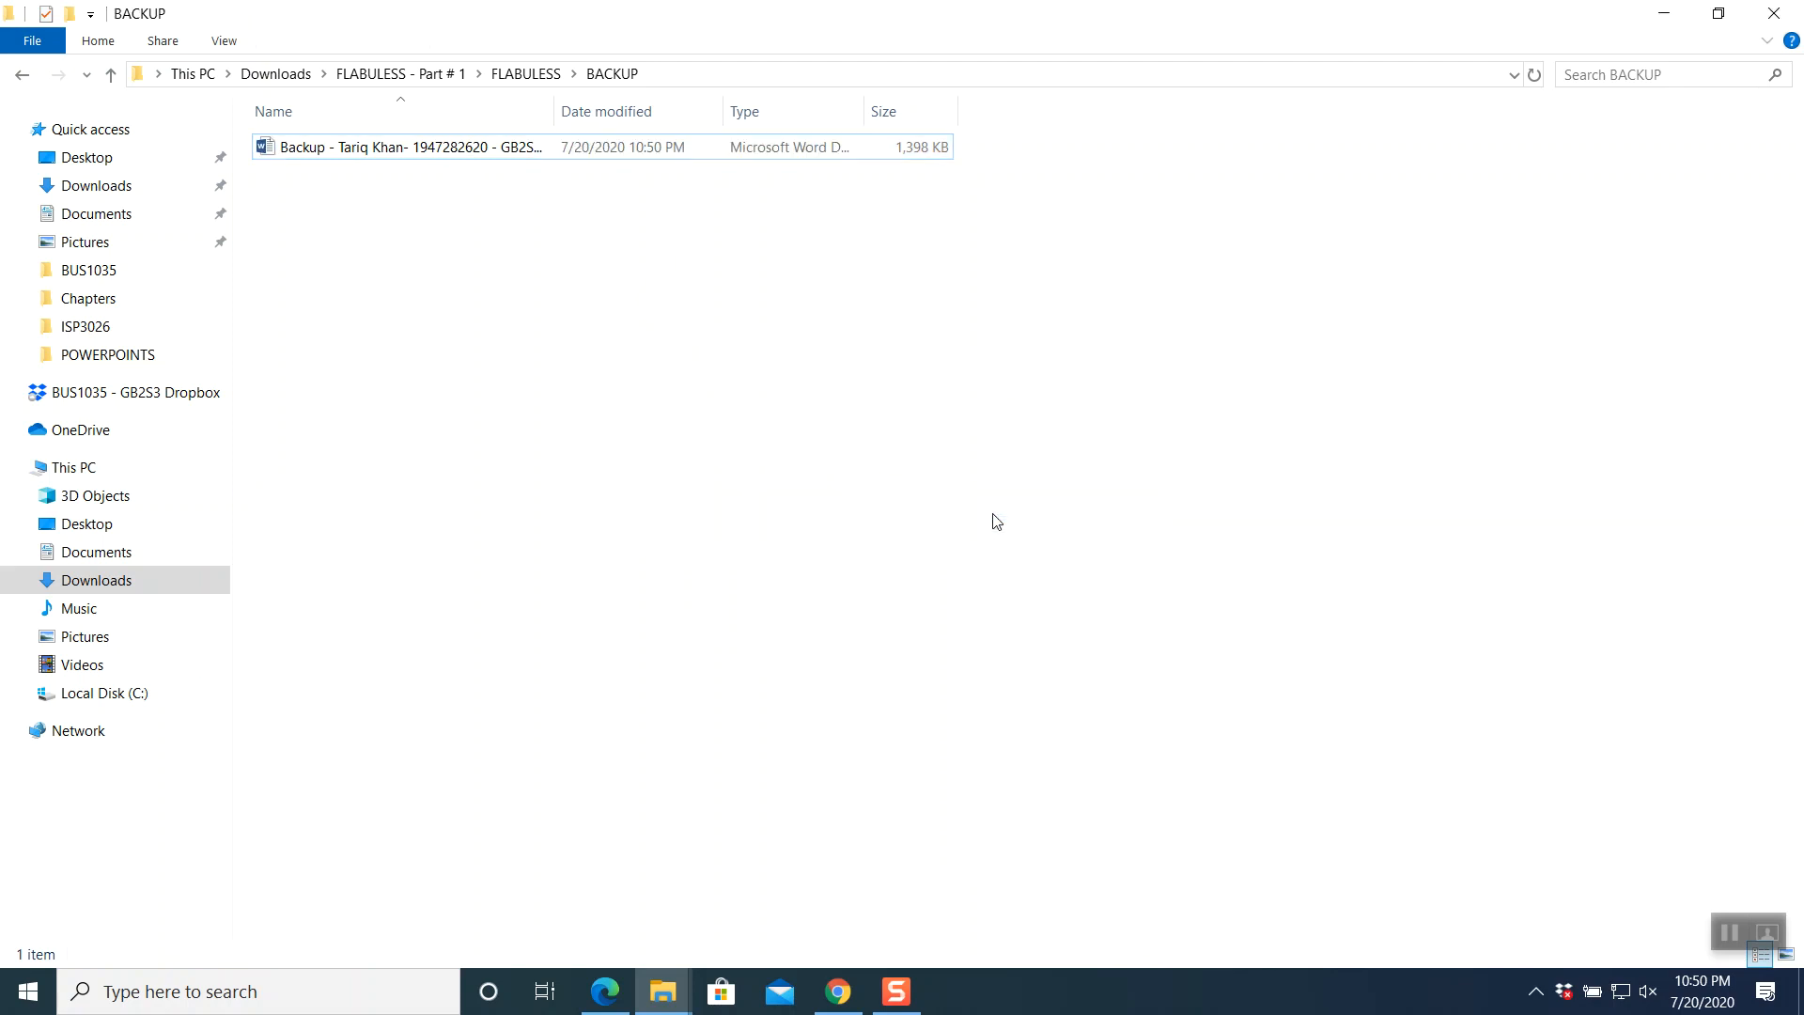